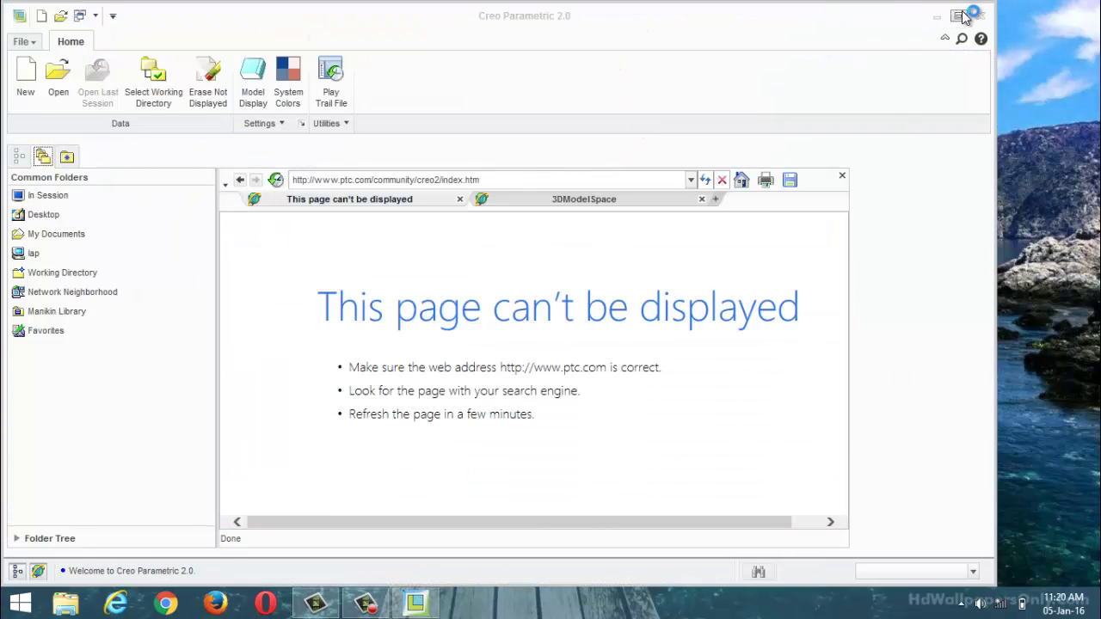
Close the embedded web browser and create a new solid part named prt0003 with the mmns_part_solid template
click(961, 16)
click(841, 176)
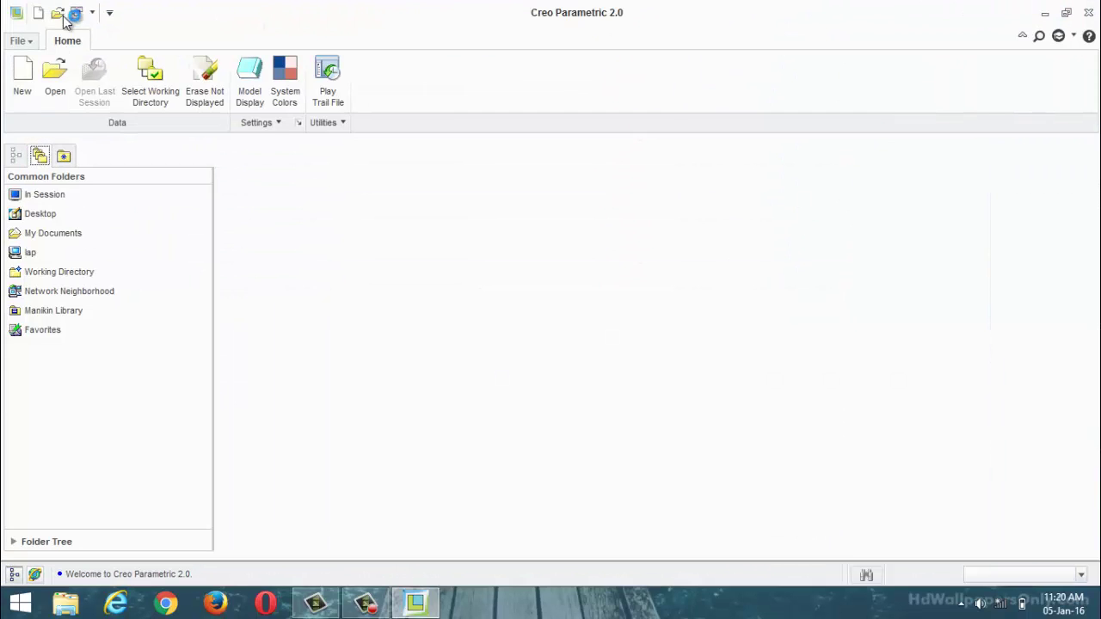
click(21, 79)
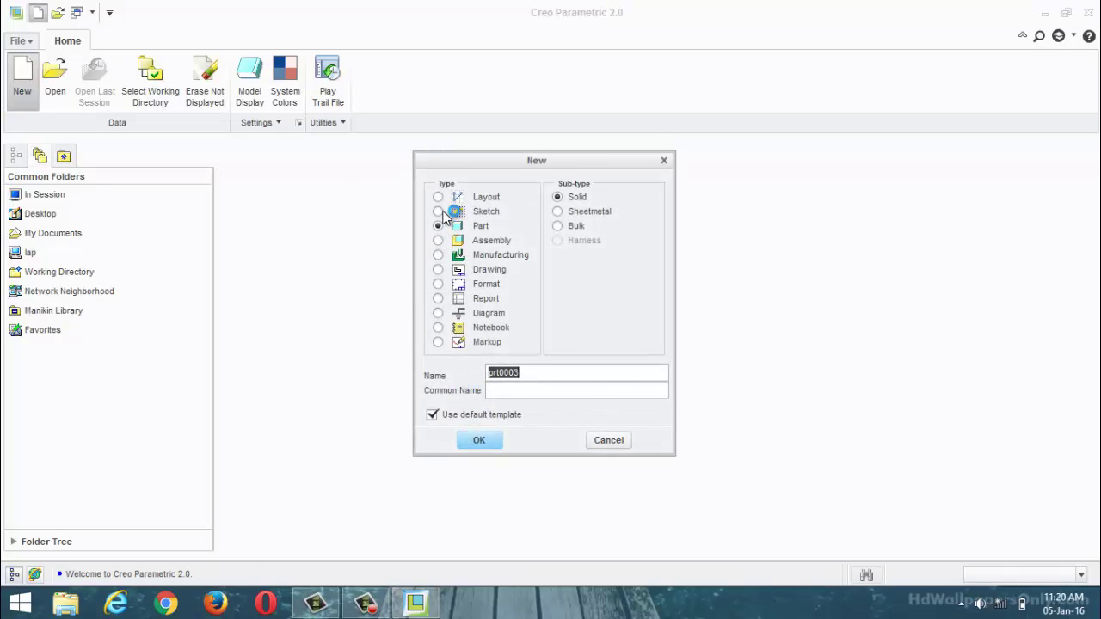
click(479, 440)
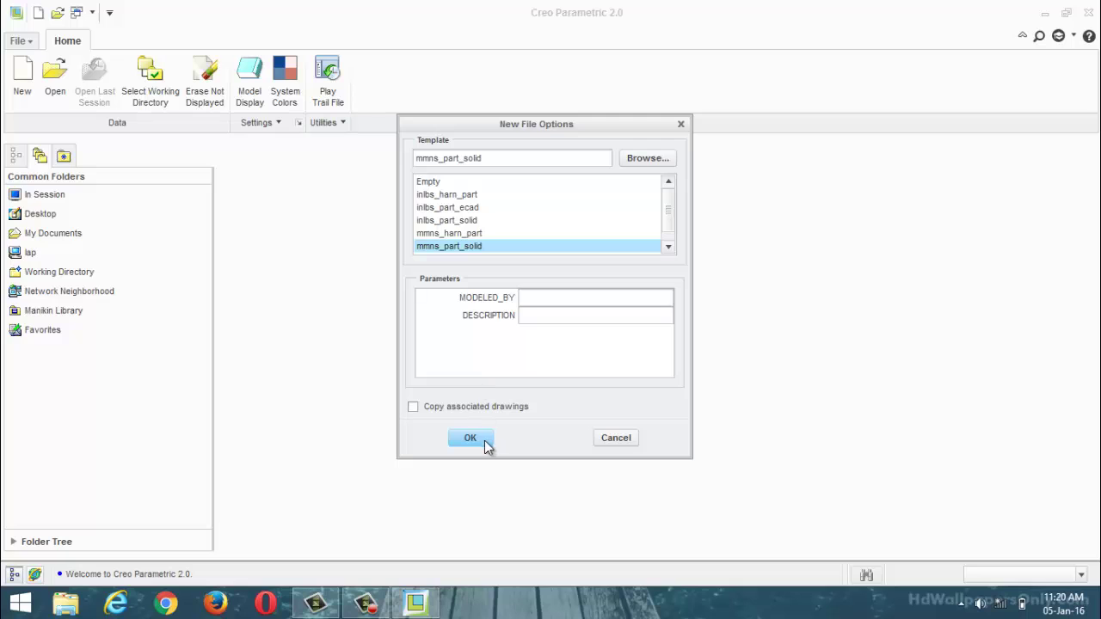
click(484, 441)
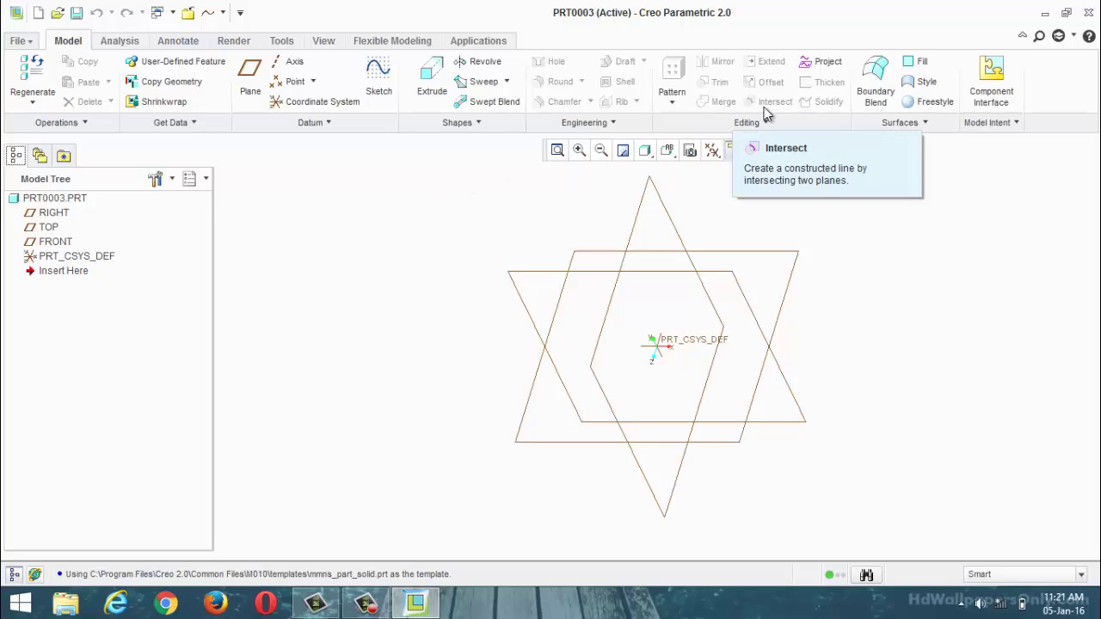
click(381, 99)
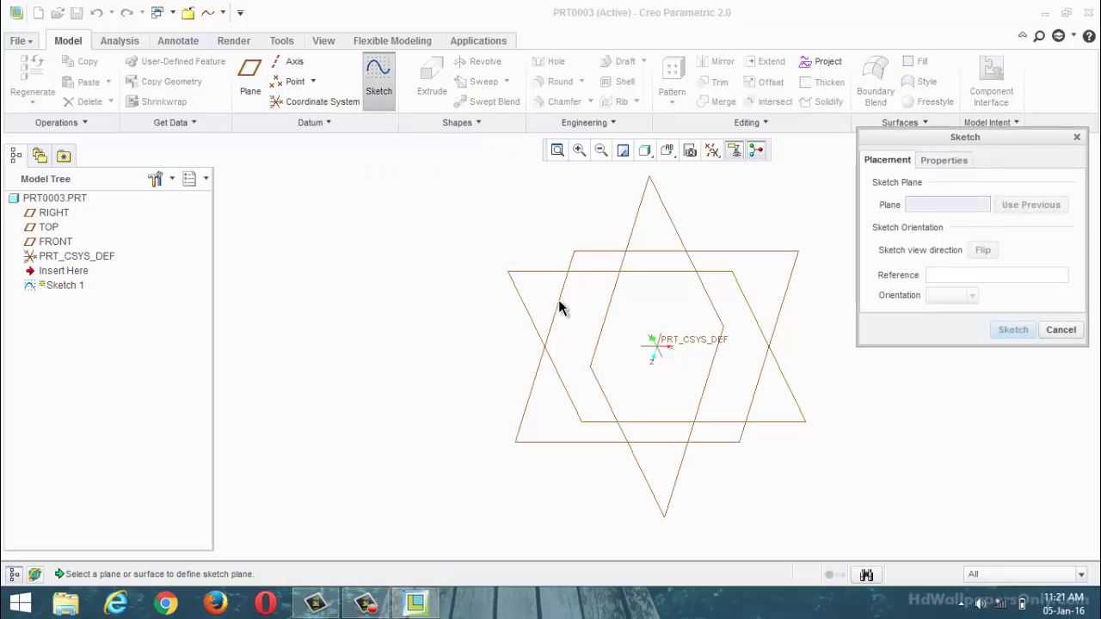
click(558, 307)
click(1010, 328)
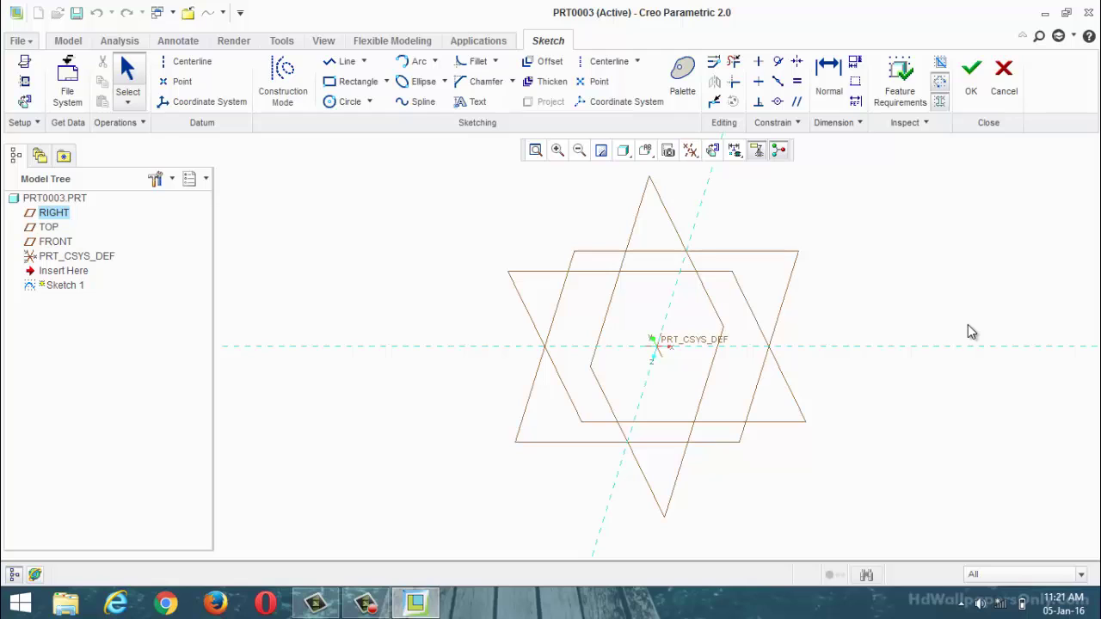
click(1004, 81)
click(533, 322)
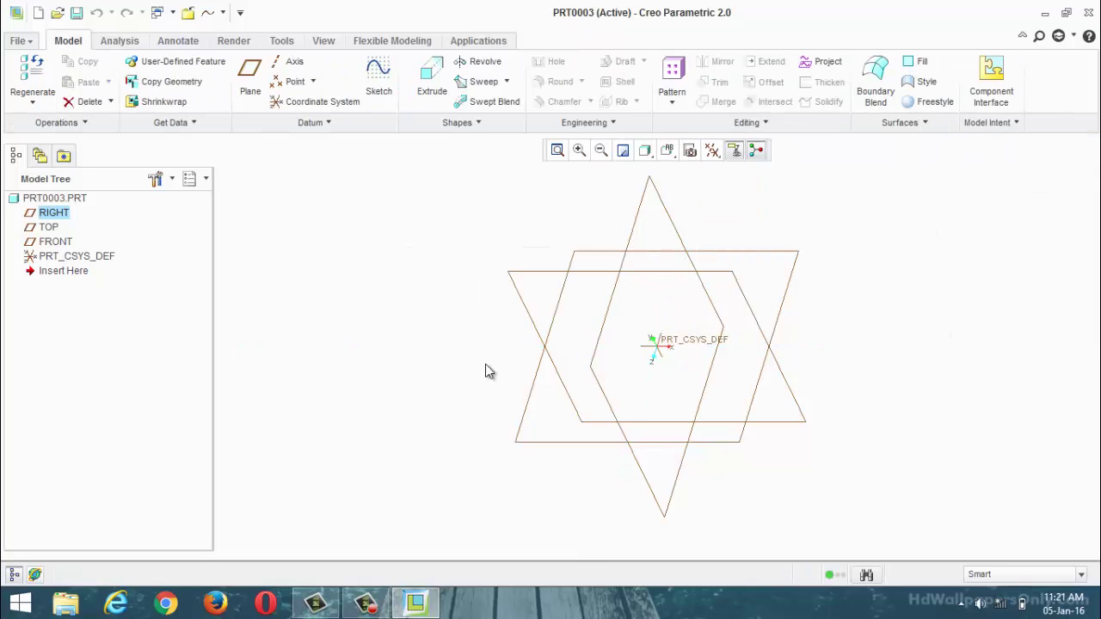
click(366, 605)
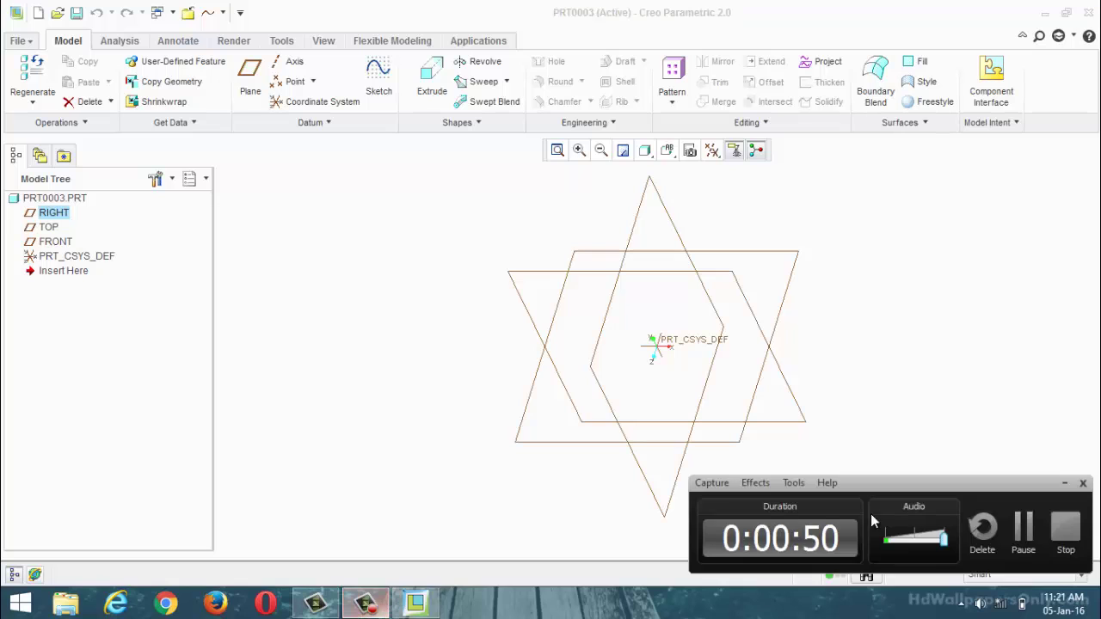
click(1024, 532)
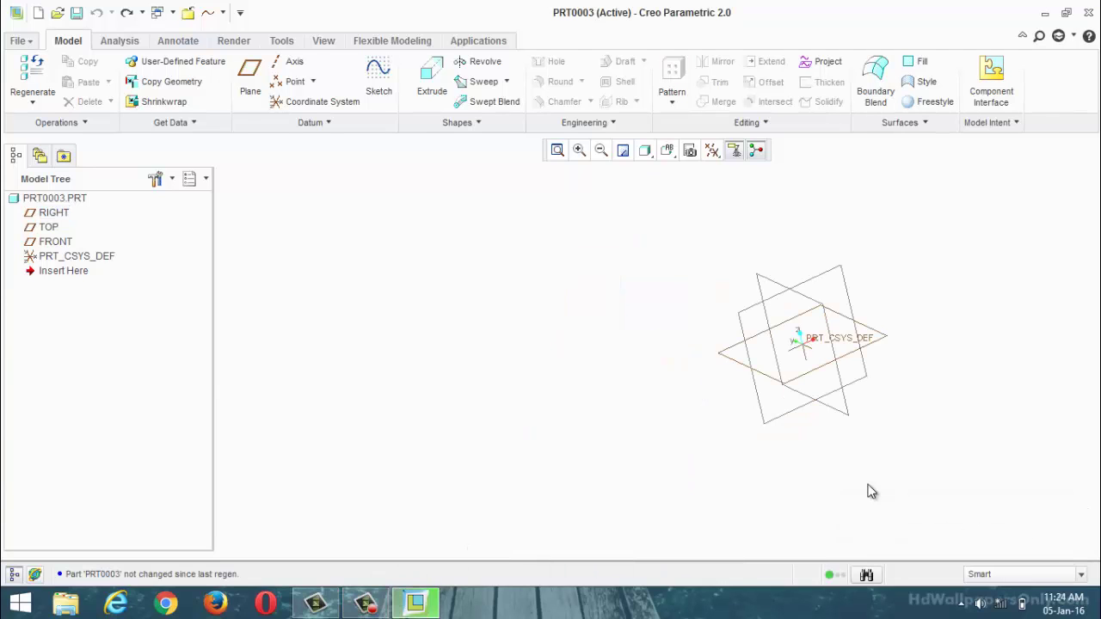
Restore the model view to the default orientation
click(667, 151)
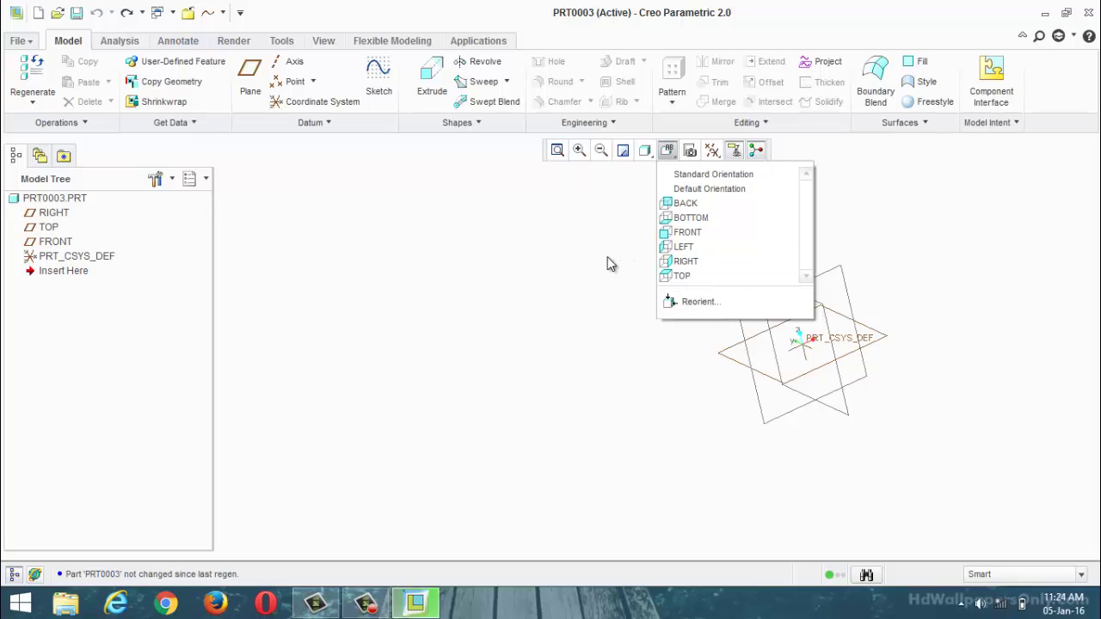
click(675, 191)
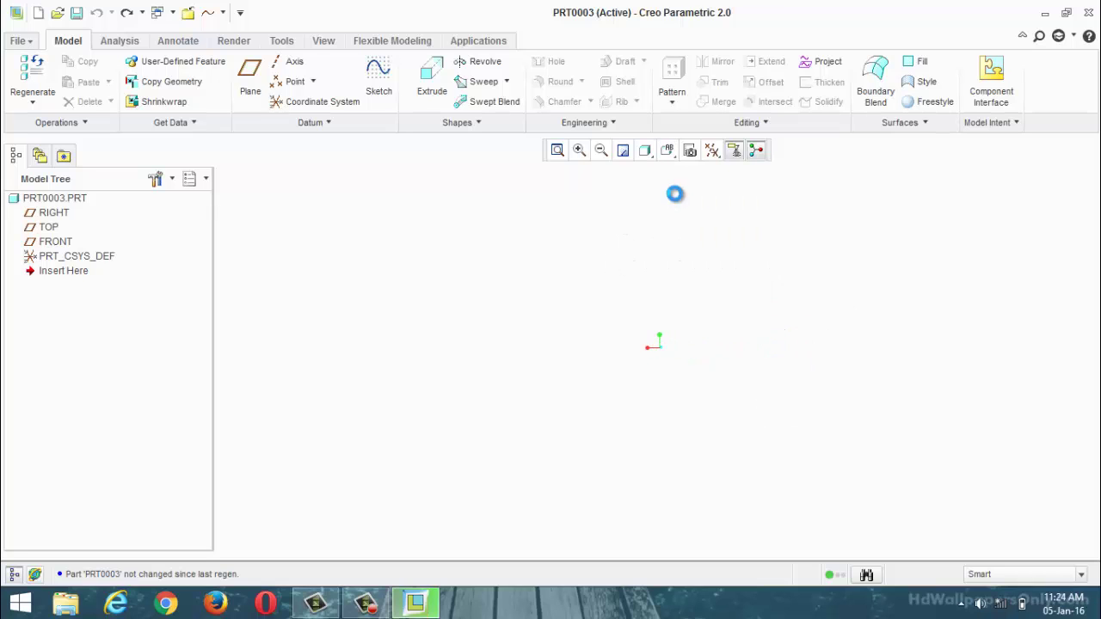
click(669, 151)
click(680, 190)
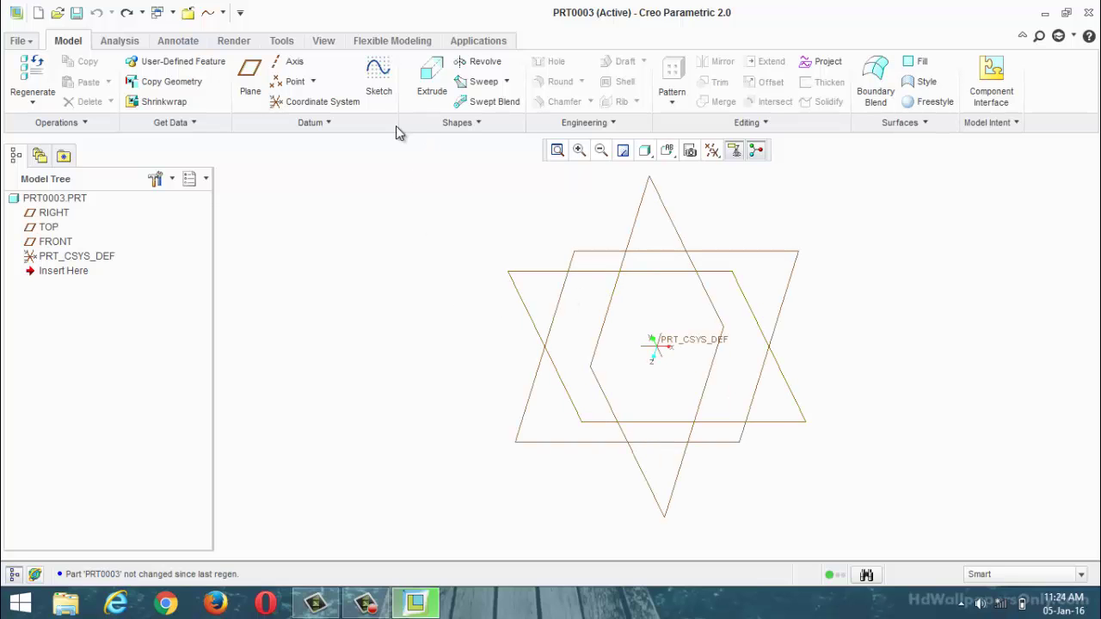
click(379, 77)
click(533, 375)
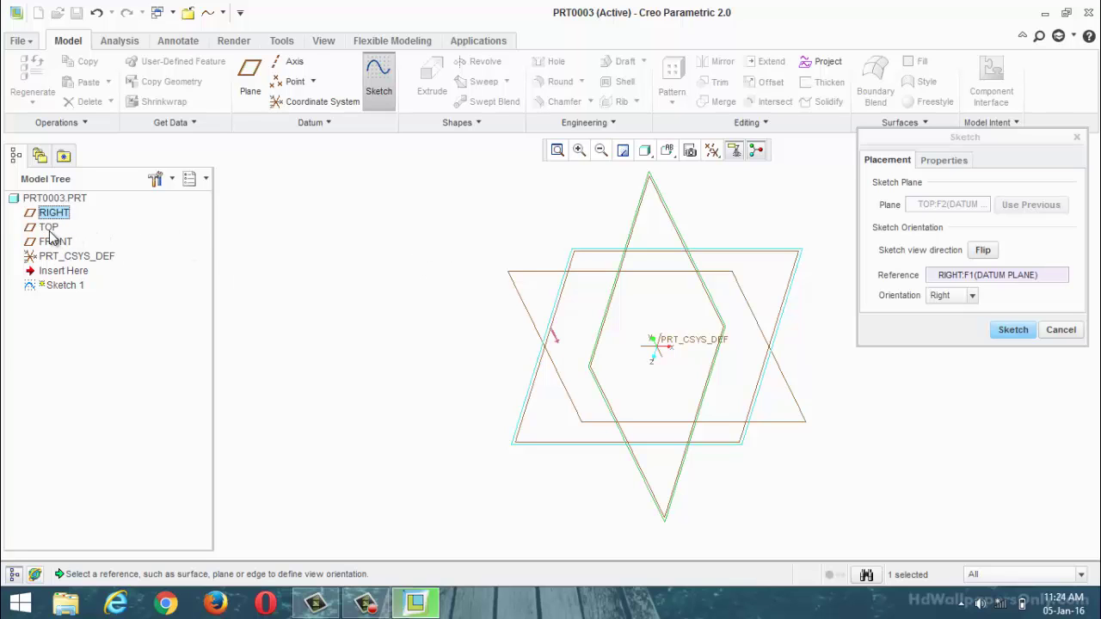
click(1061, 330)
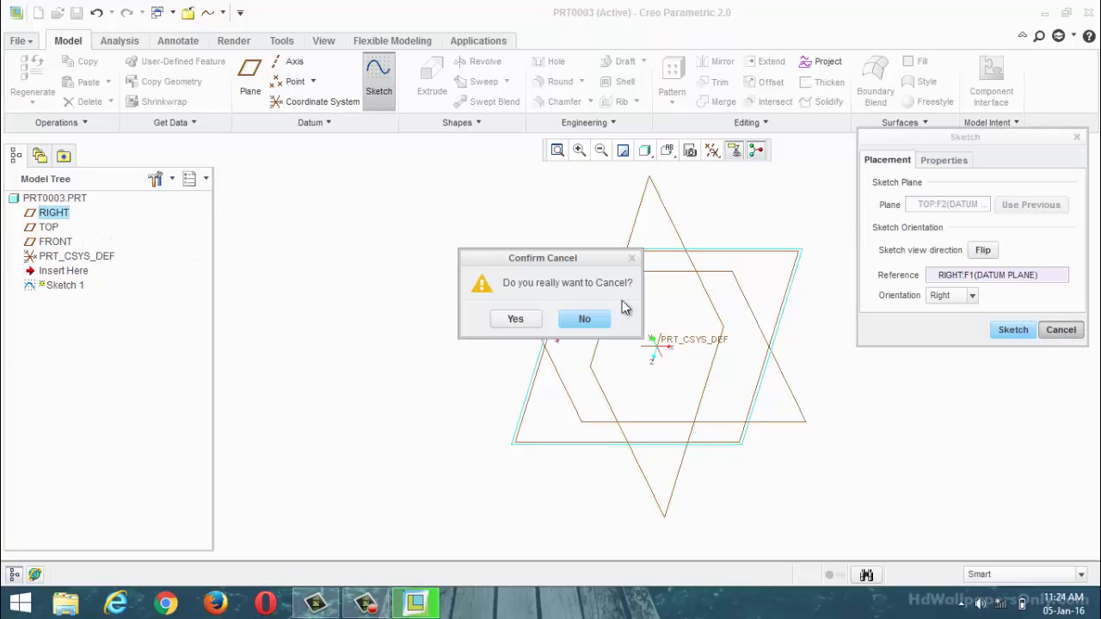
click(517, 319)
Sketch a circle centred on the origin on the TOP datum plane and finish the sketch
click(48, 227)
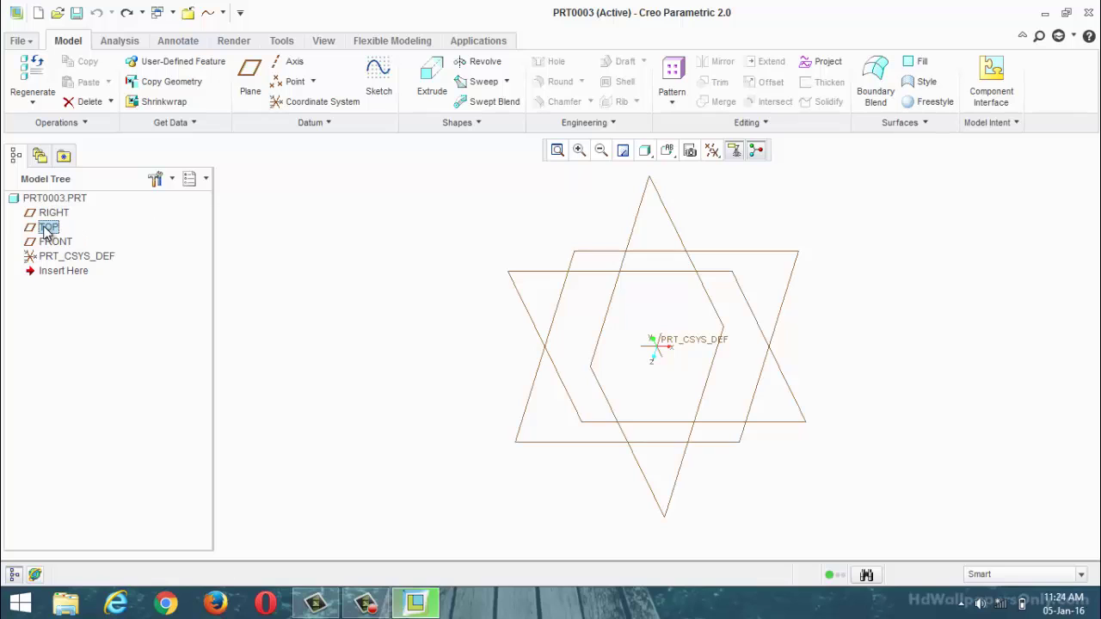
click(379, 91)
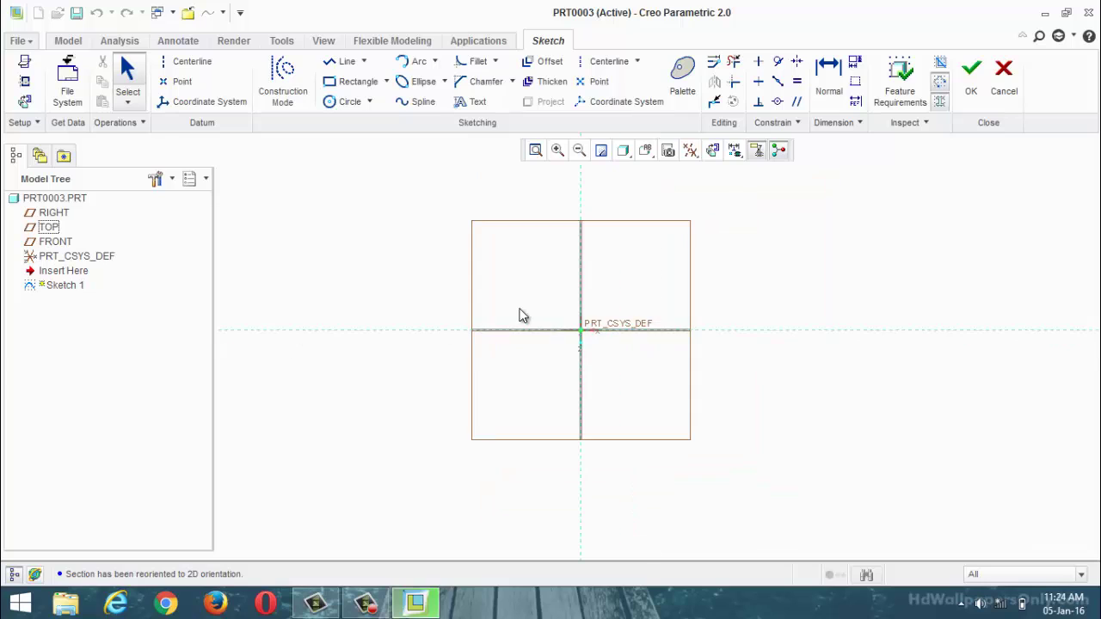
click(340, 102)
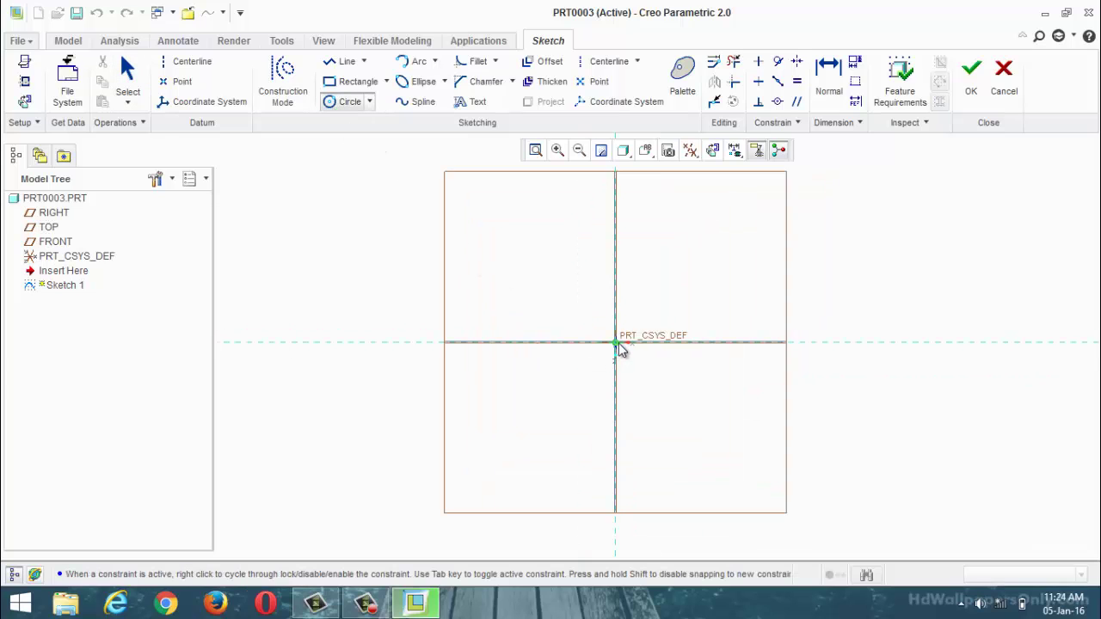
click(615, 342)
click(704, 274)
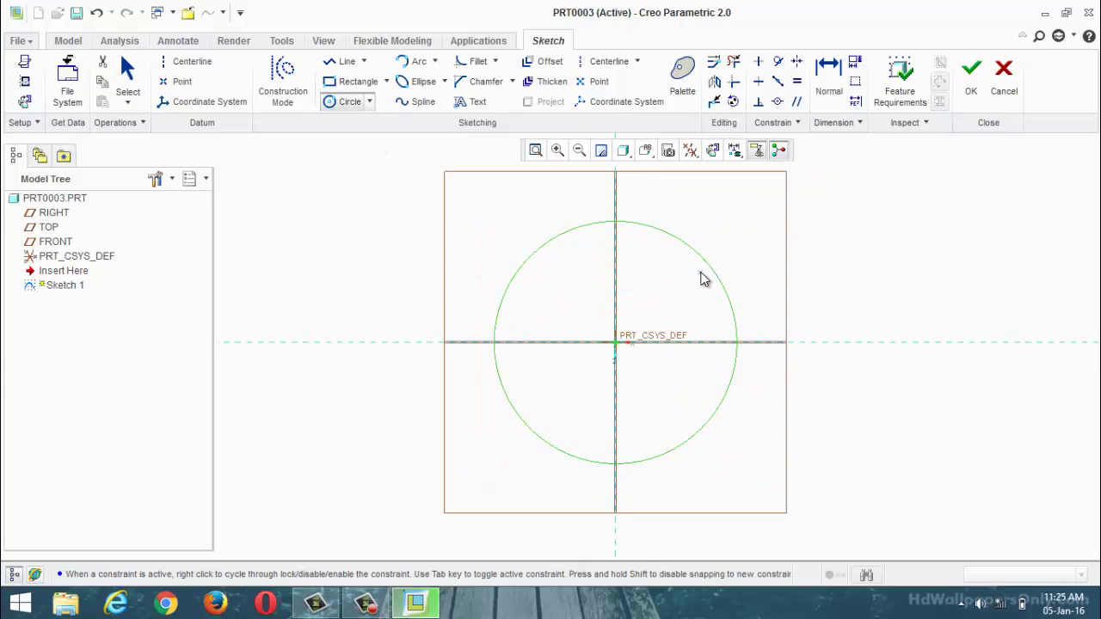
click(971, 74)
Extrude the circle as a surface symmetrically about its sketch plane to form a tall open cylinder
middle_drag(612, 437, 622, 377)
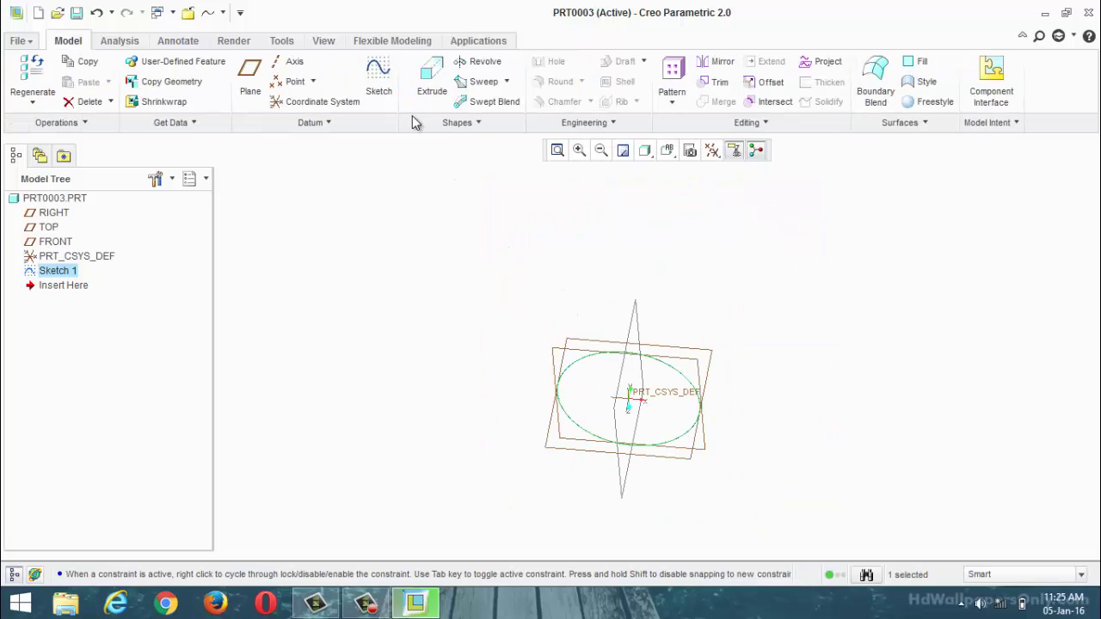
click(432, 82)
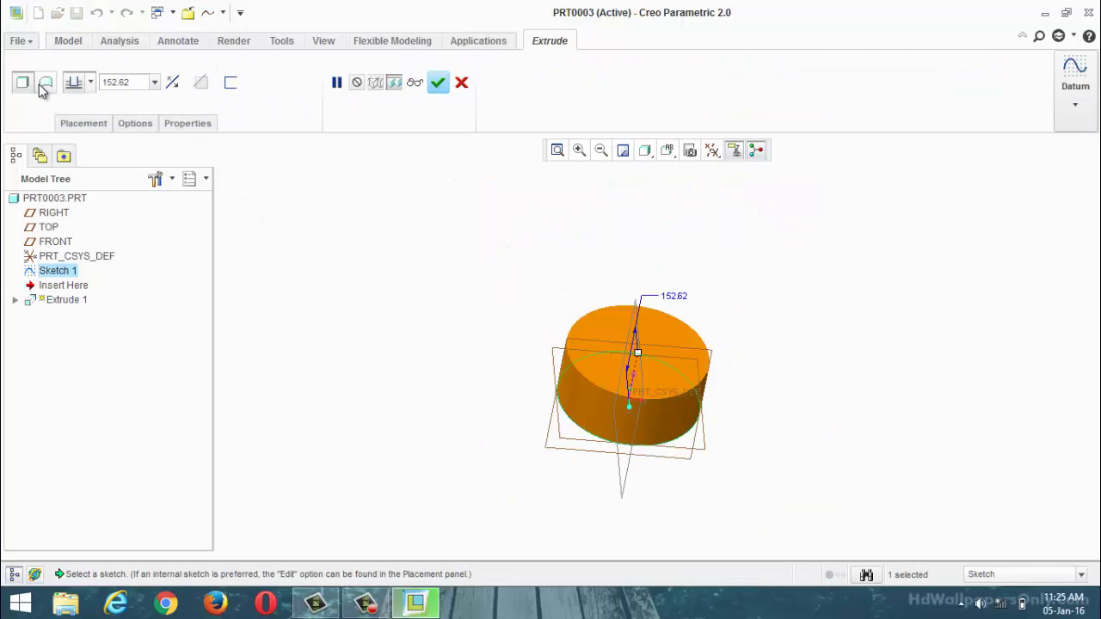
click(43, 84)
click(90, 83)
click(83, 127)
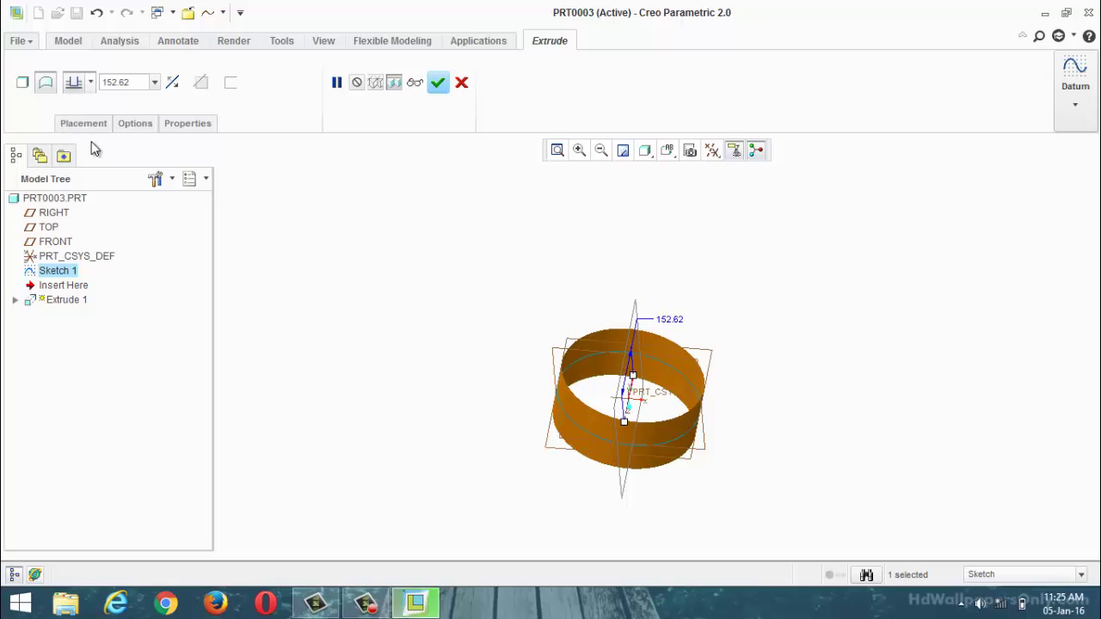
drag(632, 382, 669, 307)
click(437, 83)
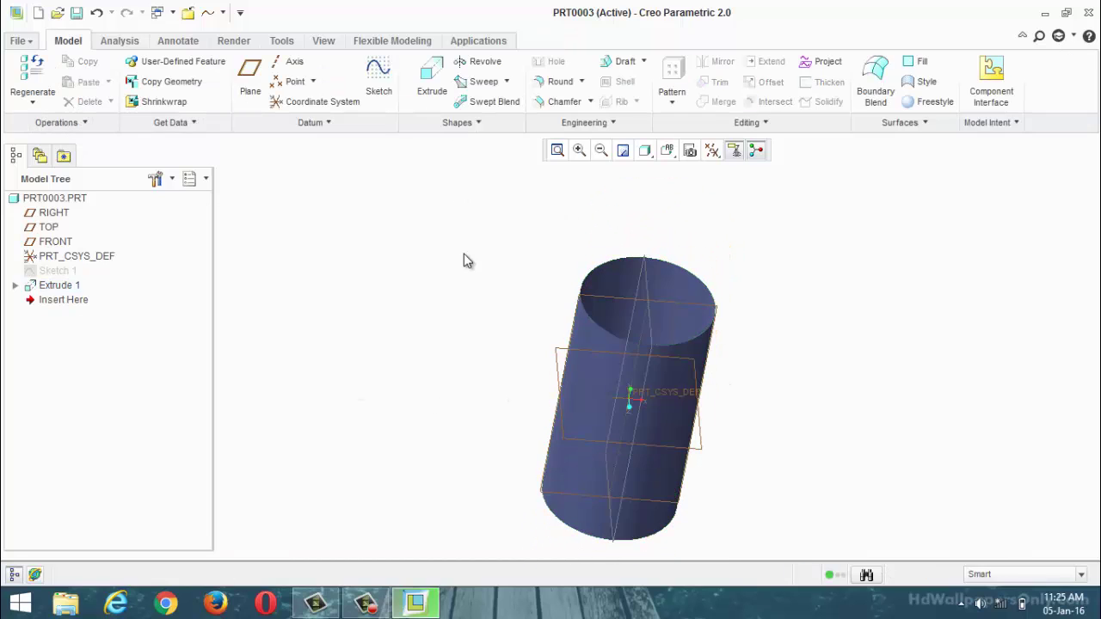
Sketch an arc on the RIGHT datum plane that slopes across the cylinder and extends past both sides
middle_drag(464, 254, 490, 245)
click(381, 88)
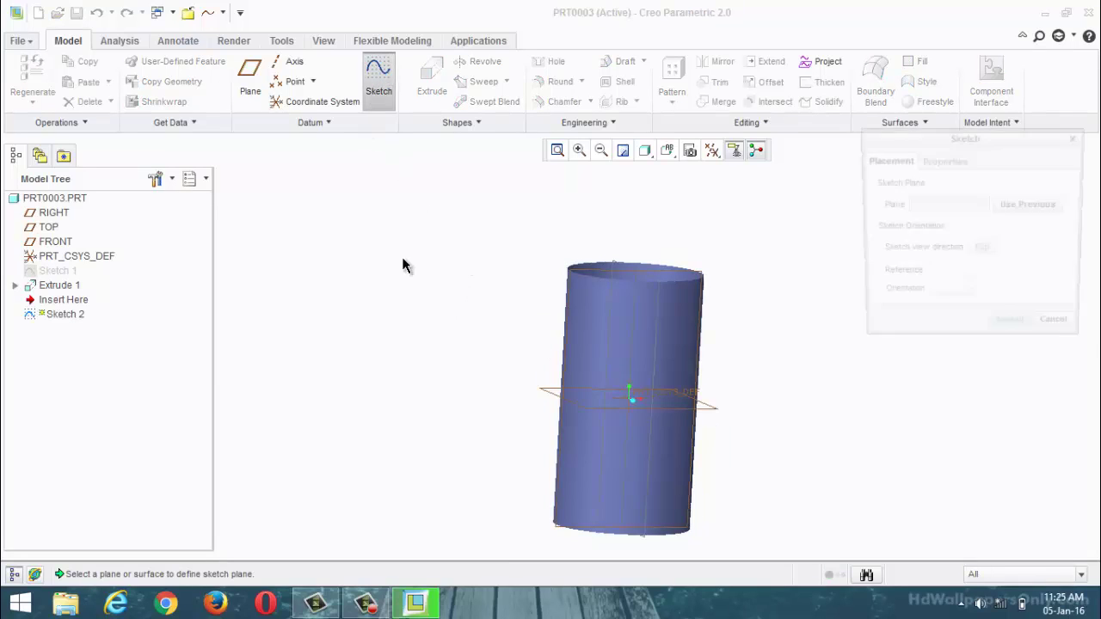
click(659, 370)
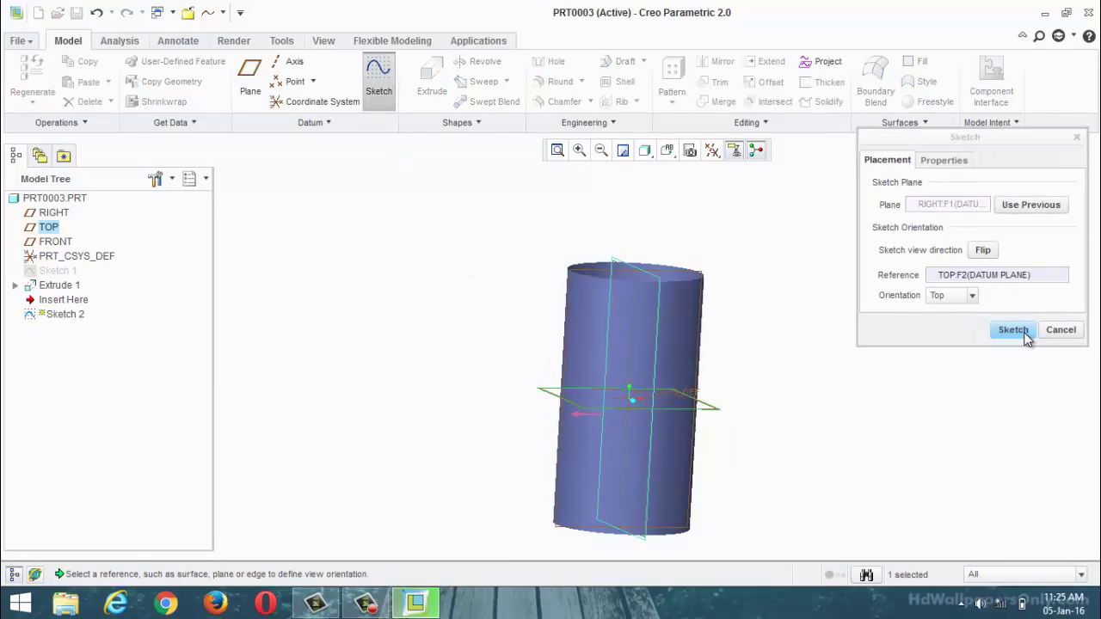
click(1015, 331)
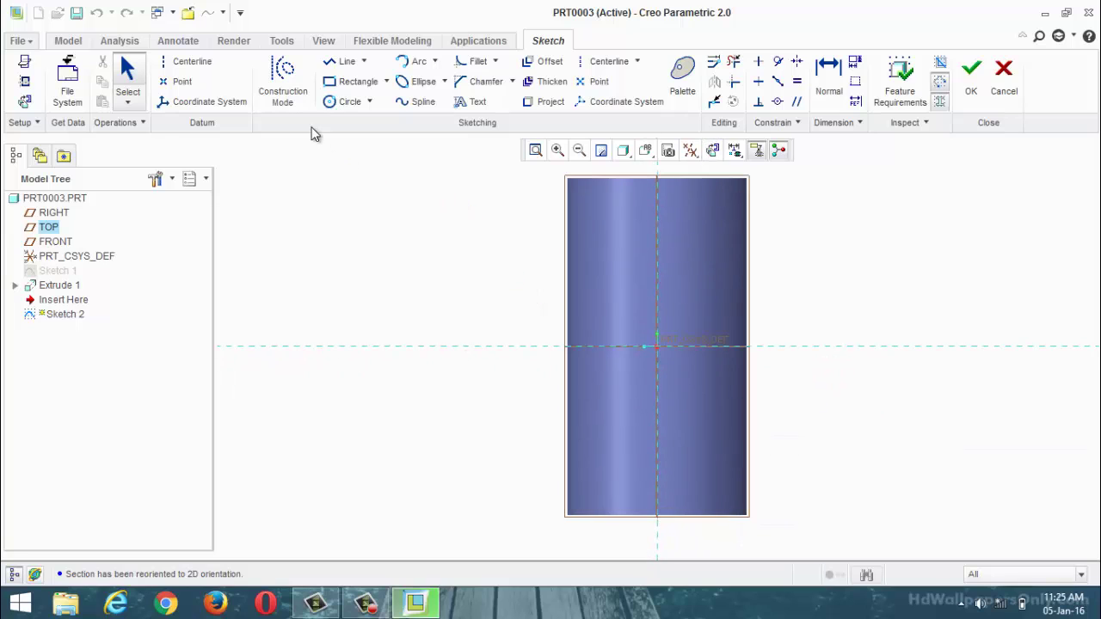
click(416, 61)
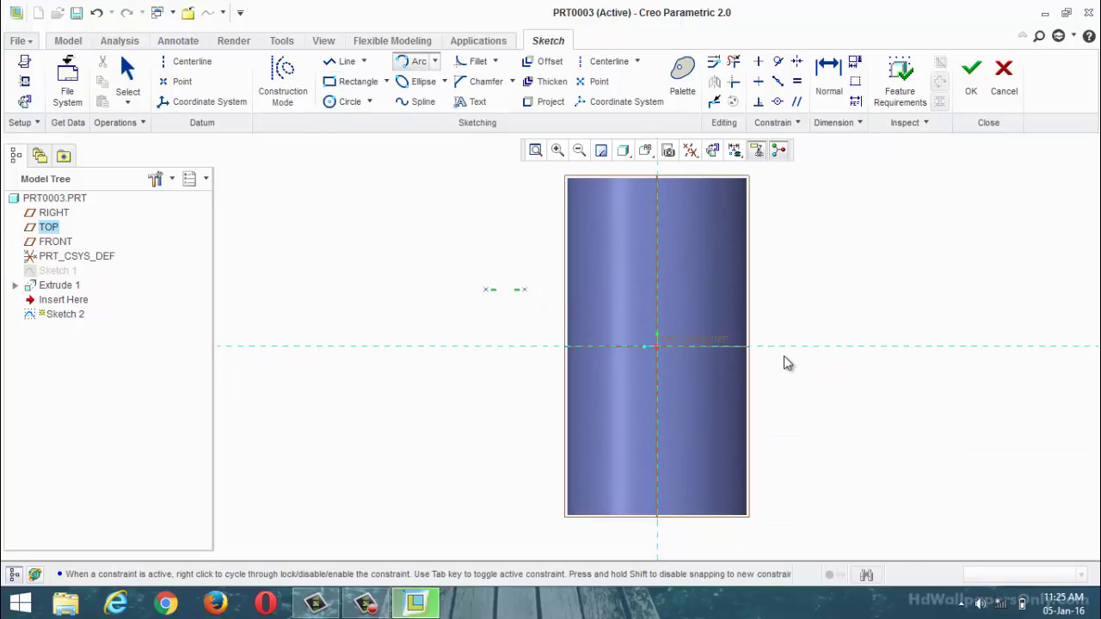
click(877, 466)
click(819, 419)
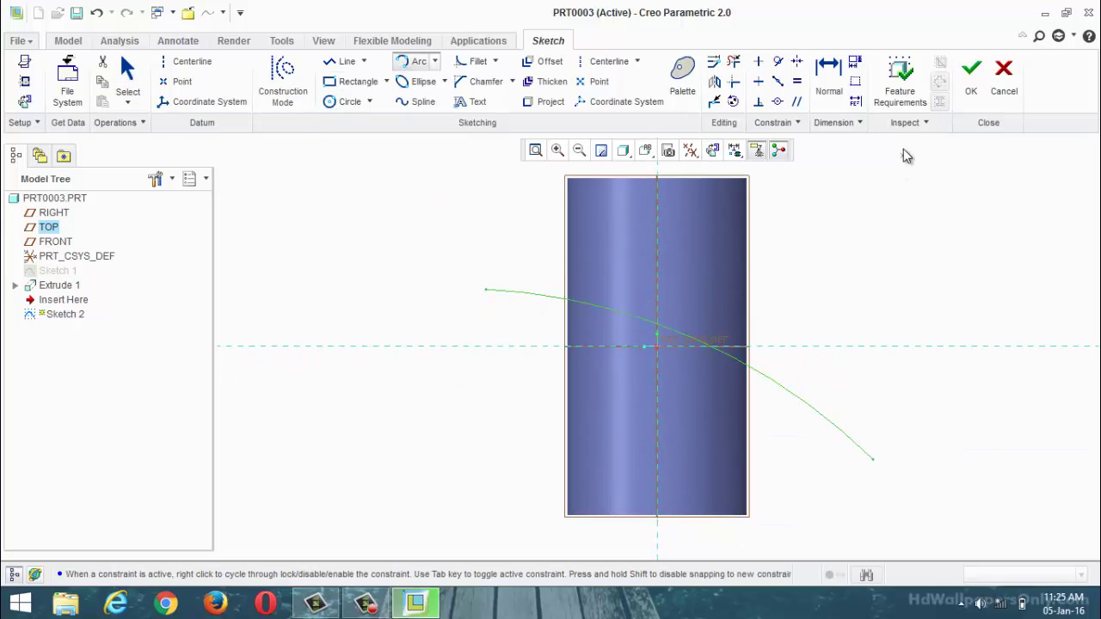
click(971, 76)
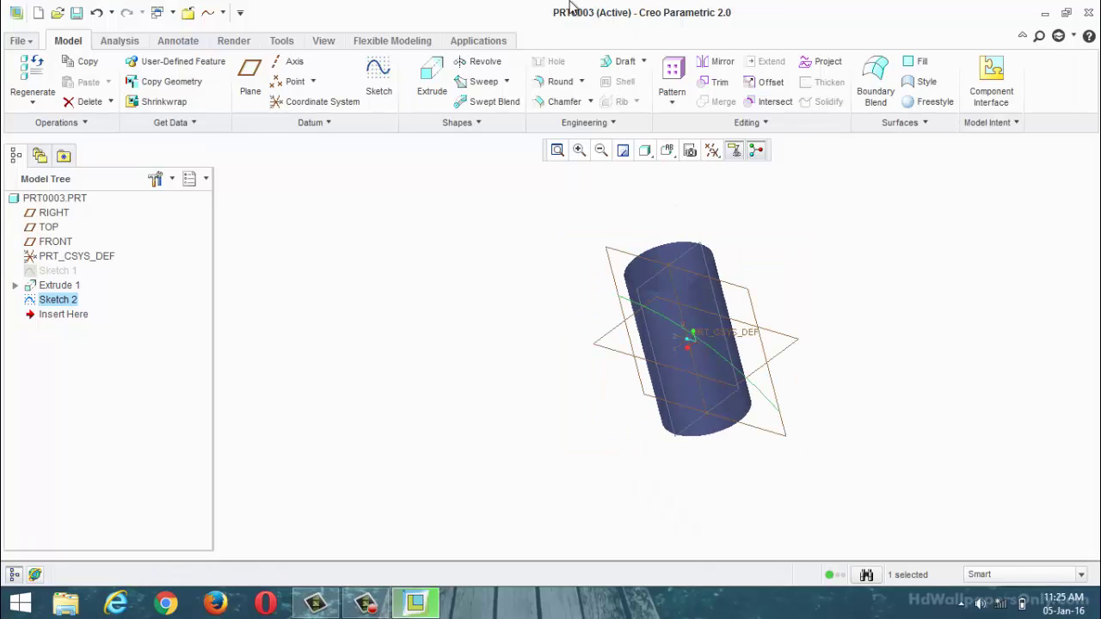
Extrude the arc as a surface symmetrically about its sketch plane, about 828.90 deep, so it passes fully through the cylinder
click(432, 79)
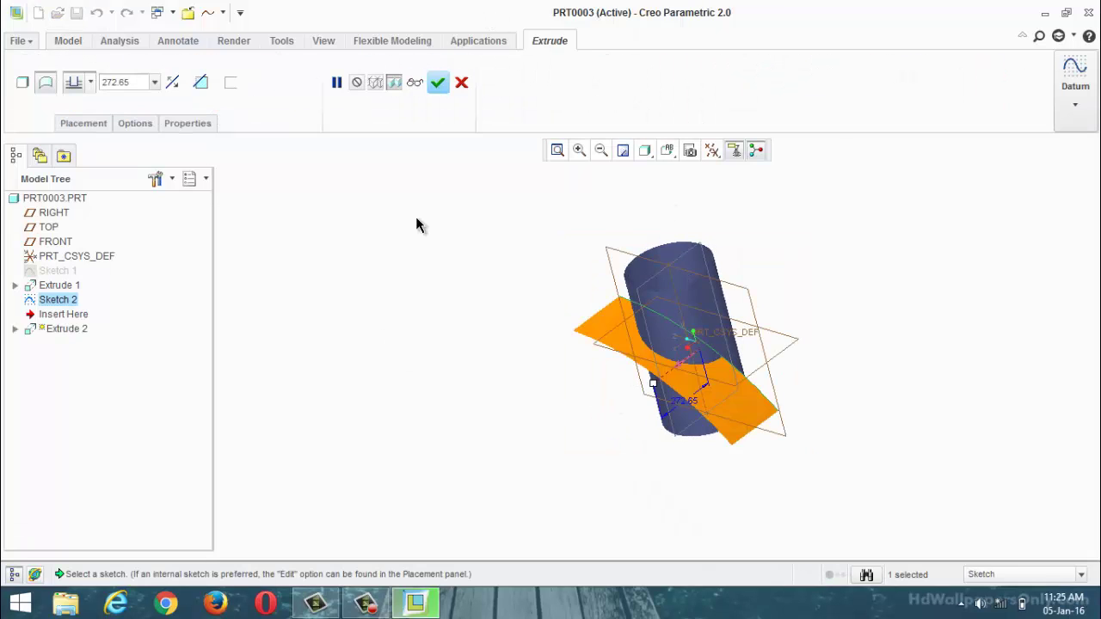
click(90, 83)
click(74, 129)
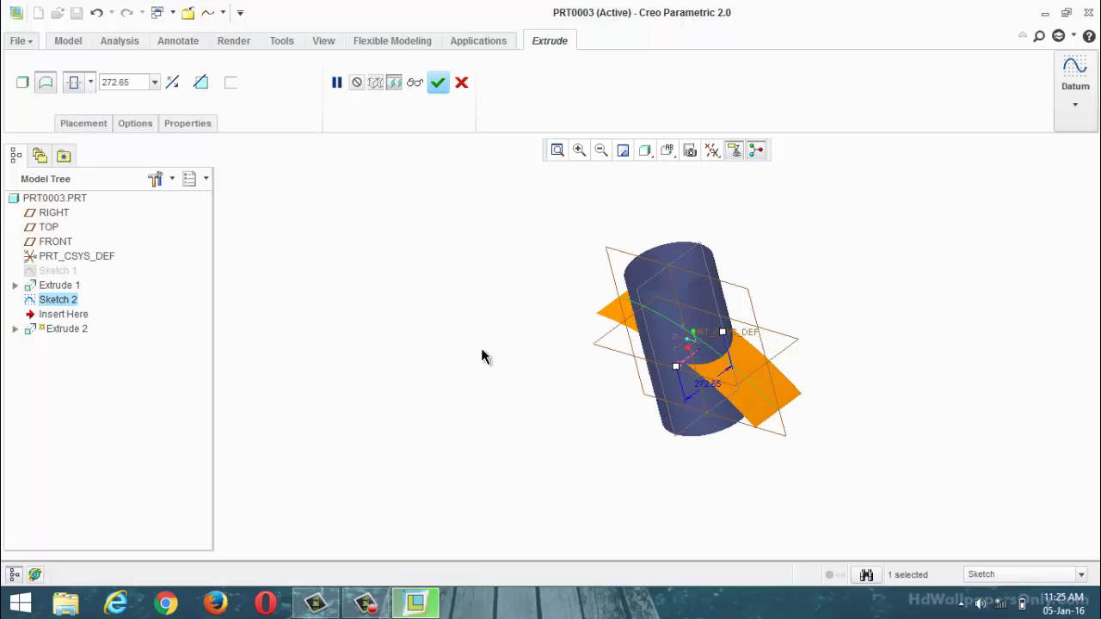
drag(677, 369, 634, 416)
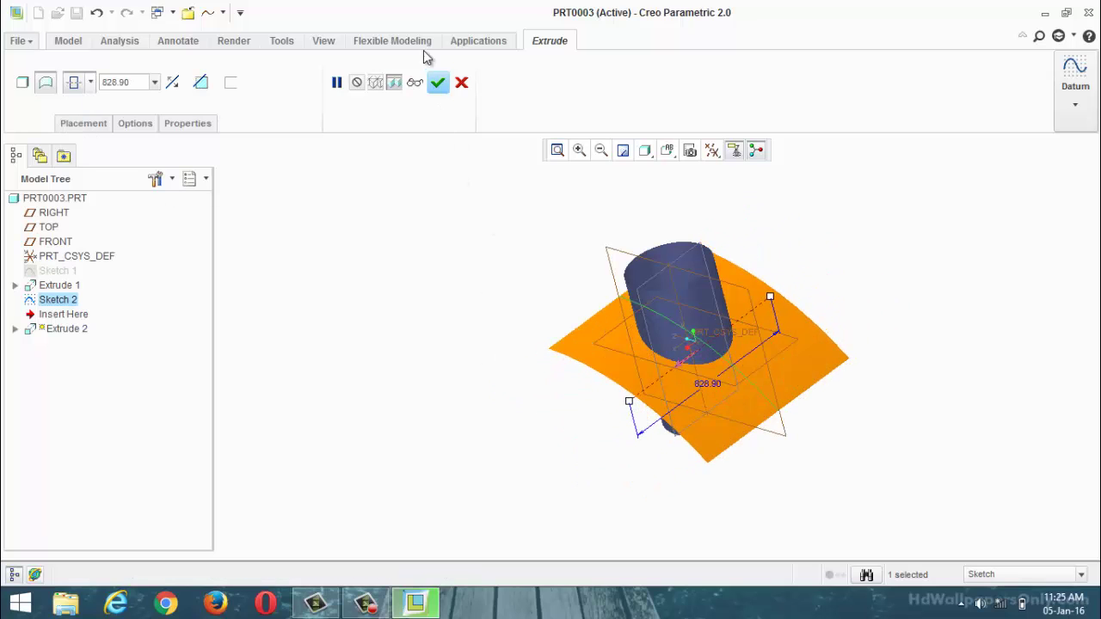
click(439, 84)
Create an intersection curve where the curved extruded surface crosses the cylindrical surface
middle_drag(457, 341, 396, 264)
scroll(360, 225, up, 1)
scroll(656, 286, down, 2)
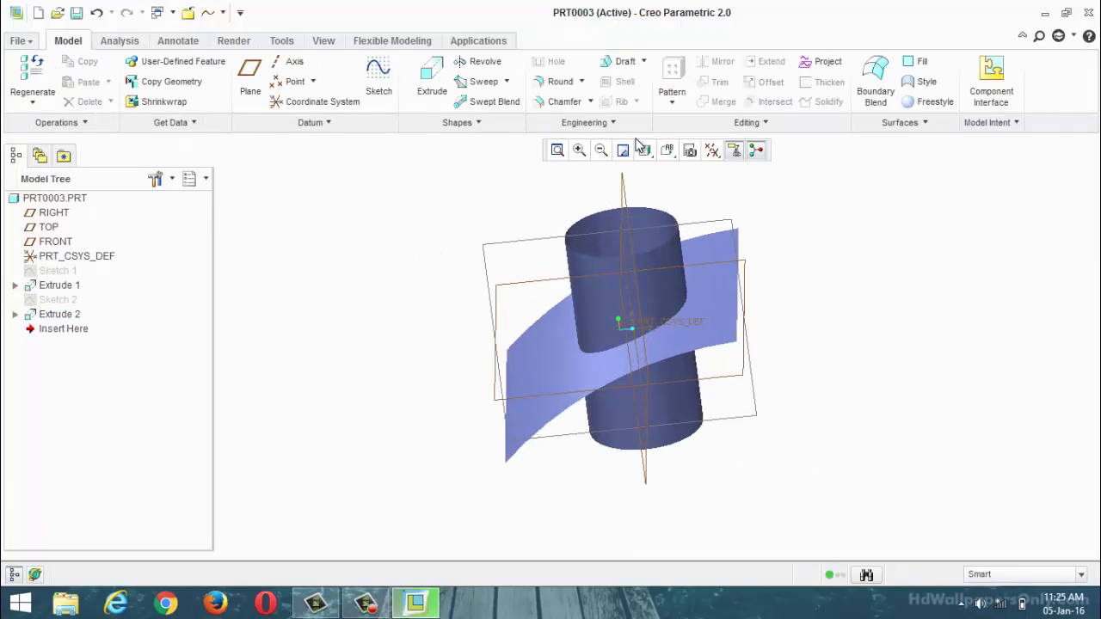
middle_drag(844, 286, 762, 292)
scroll(632, 325, down, 2)
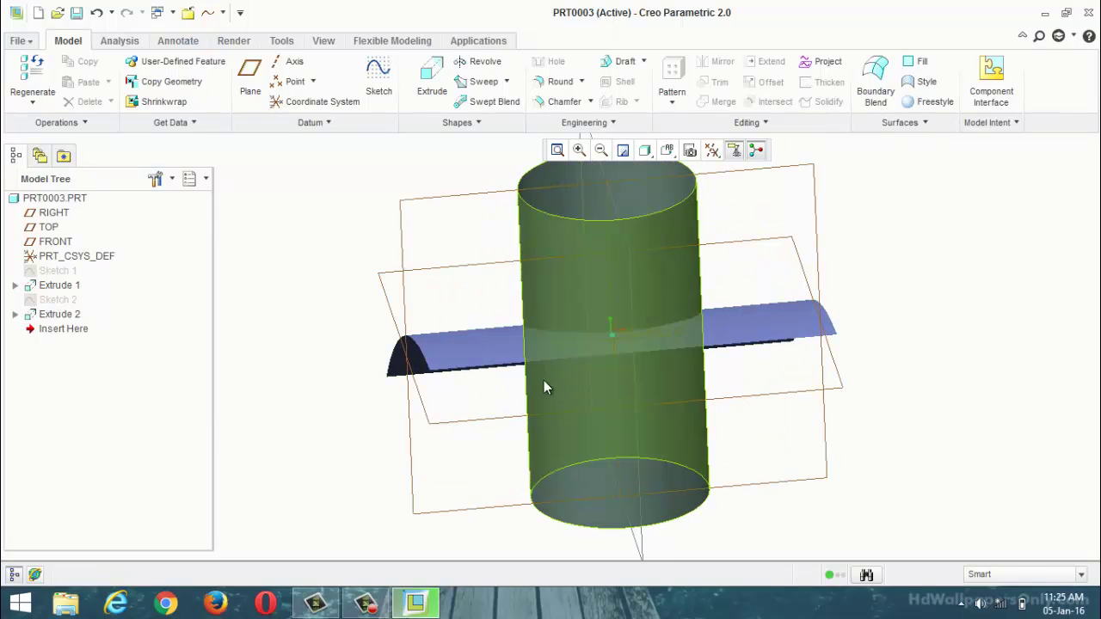
scroll(376, 308, up, 2)
middle_drag(381, 313, 471, 355)
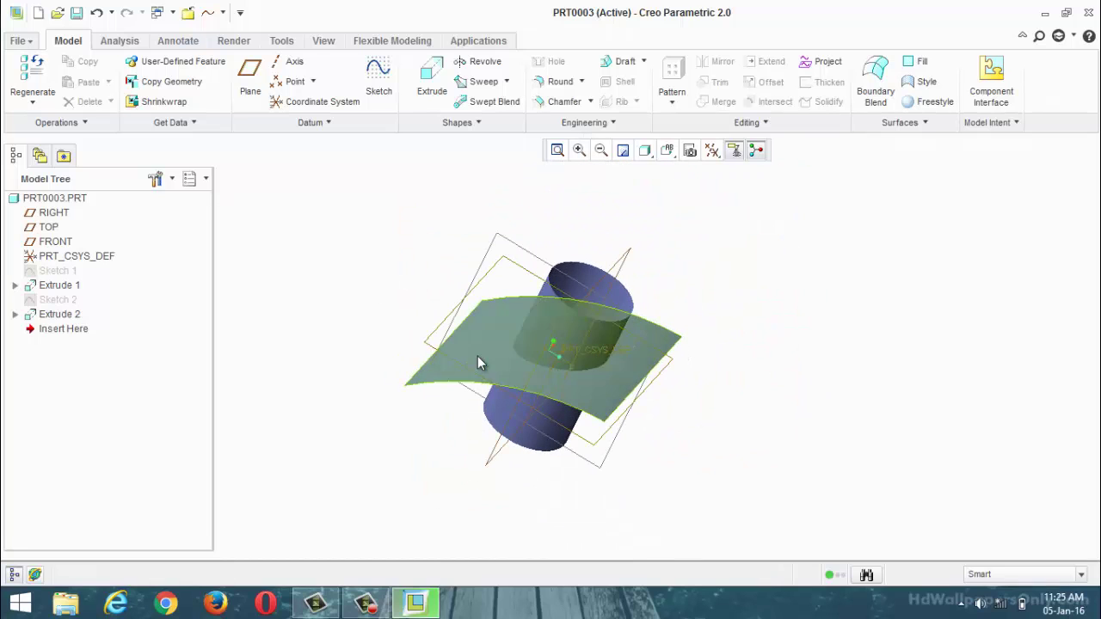
click(477, 357)
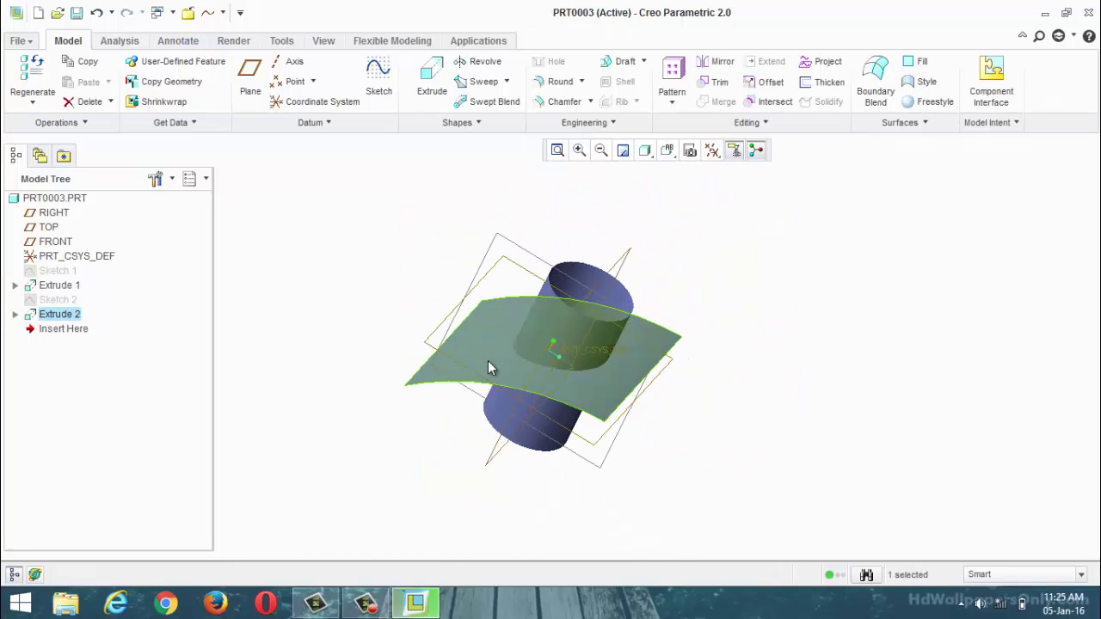
ctrl+click(544, 334)
click(777, 102)
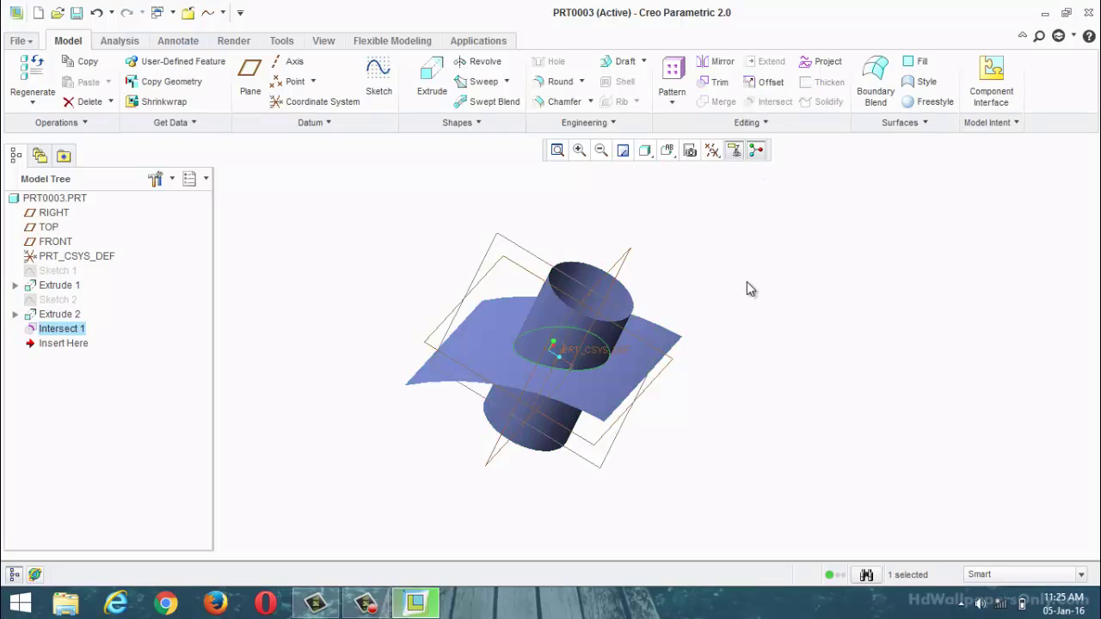
click(747, 289)
middle_drag(769, 308, 645, 308)
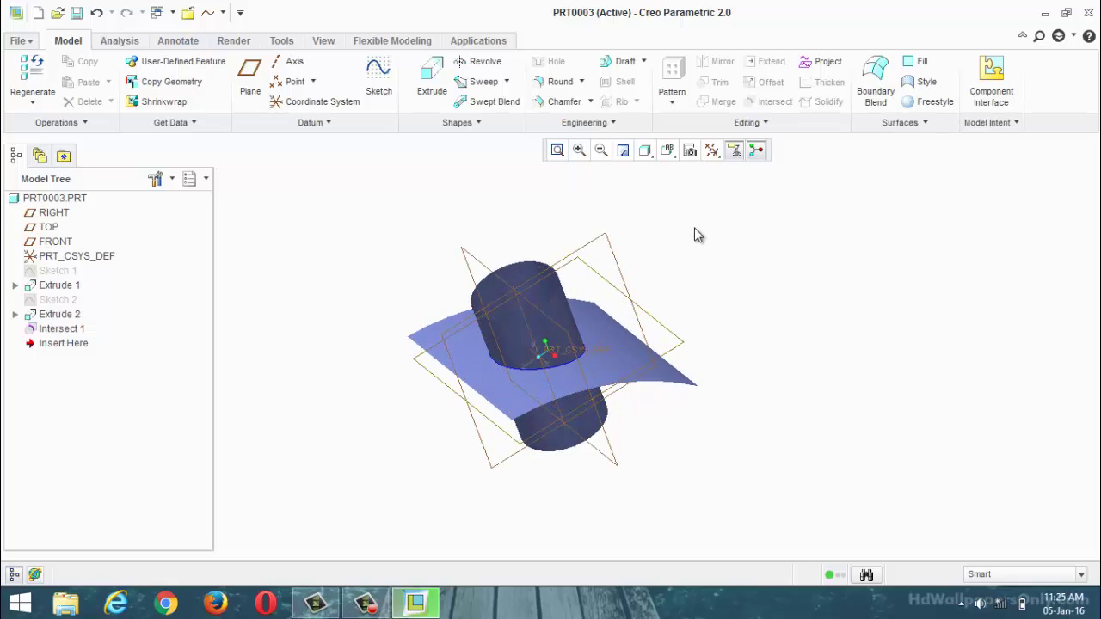
middle_drag(771, 286, 733, 281)
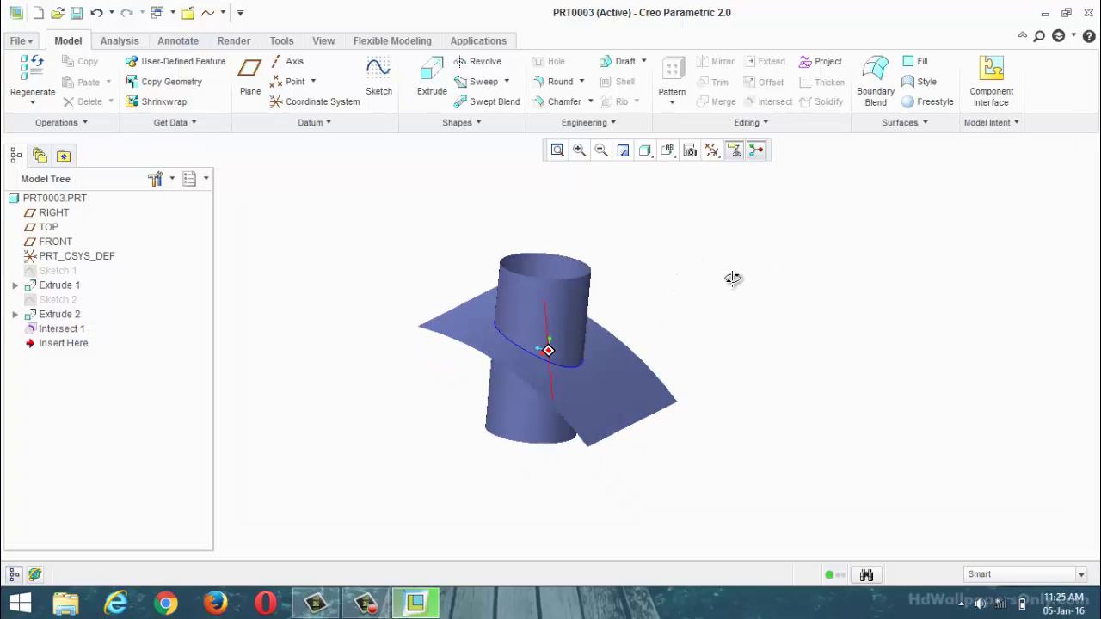
Merge the curved surface with the cylinder, keeping the cylinder's lower part and the sheet area inside it
click(579, 424)
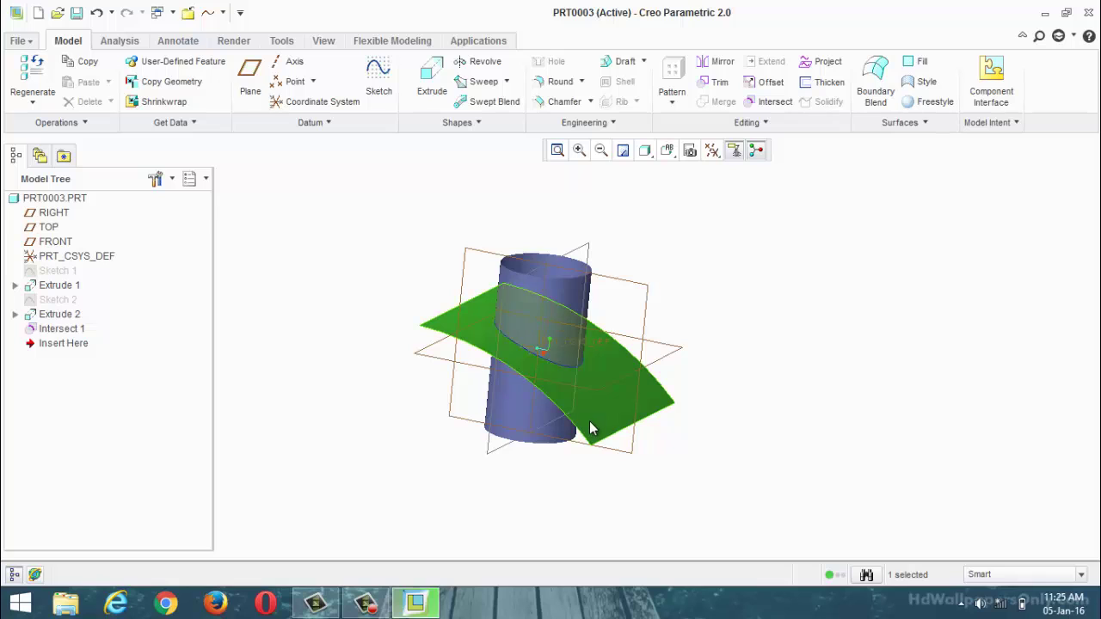
click(575, 292)
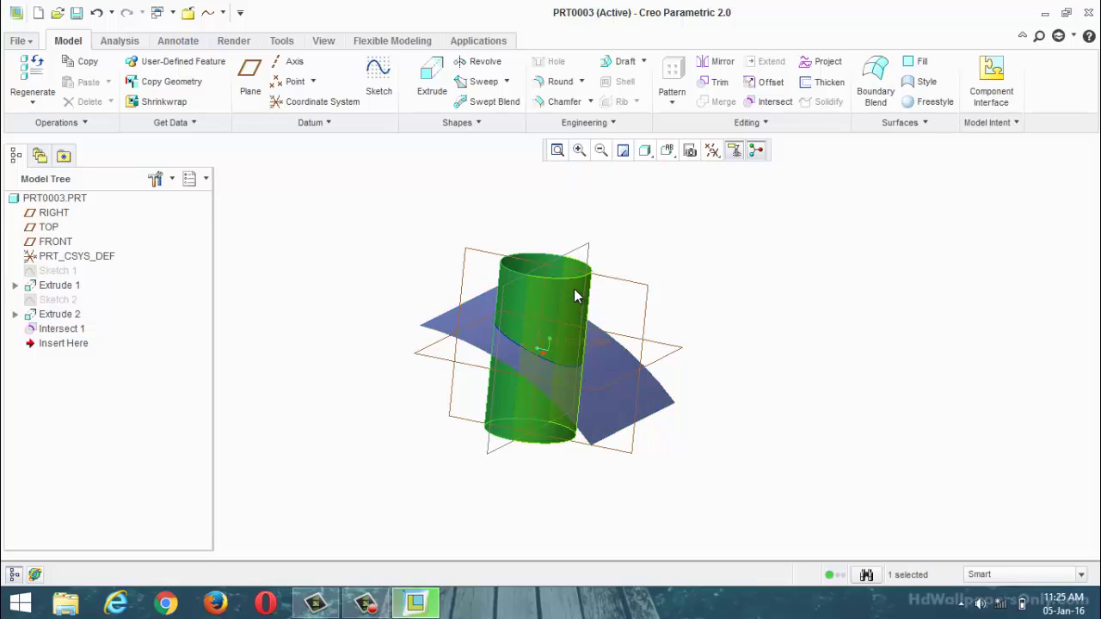
click(662, 289)
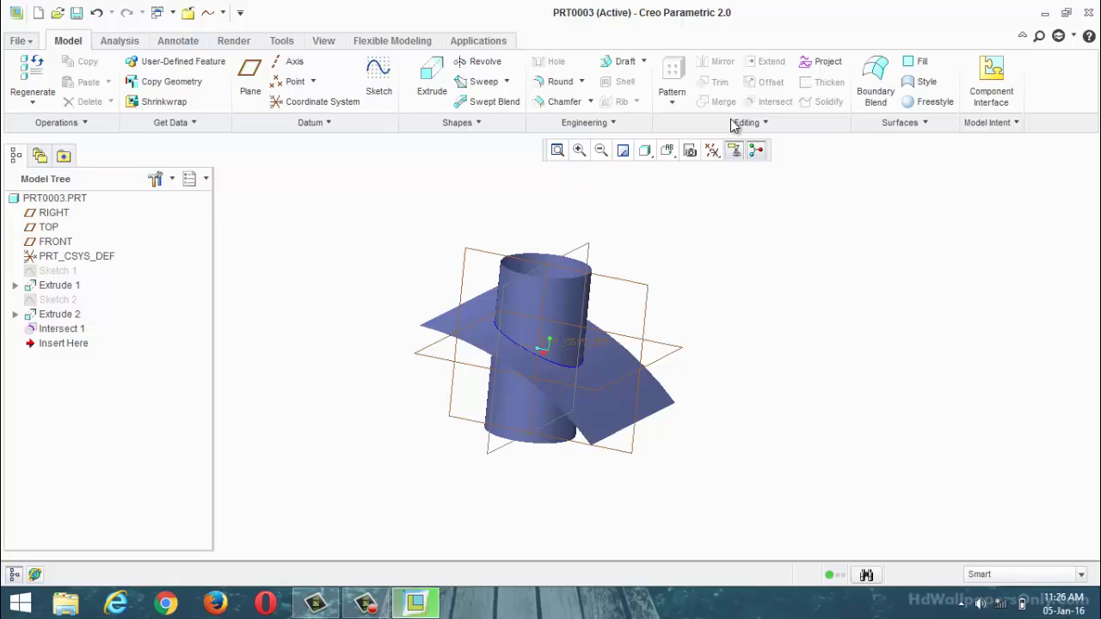
middle_drag(655, 220, 666, 129)
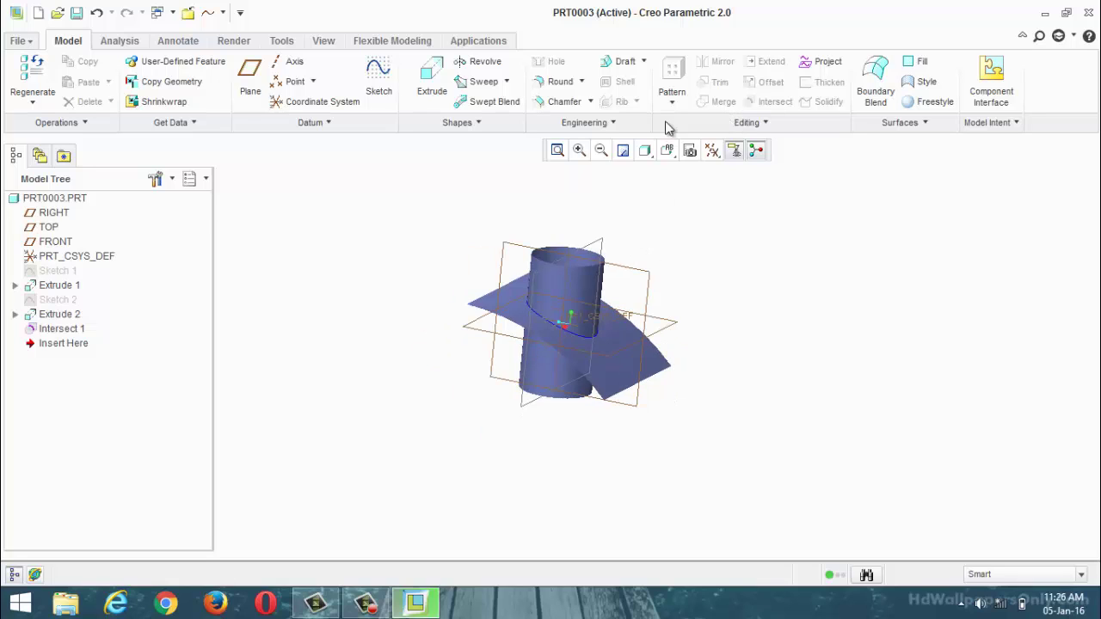
click(615, 378)
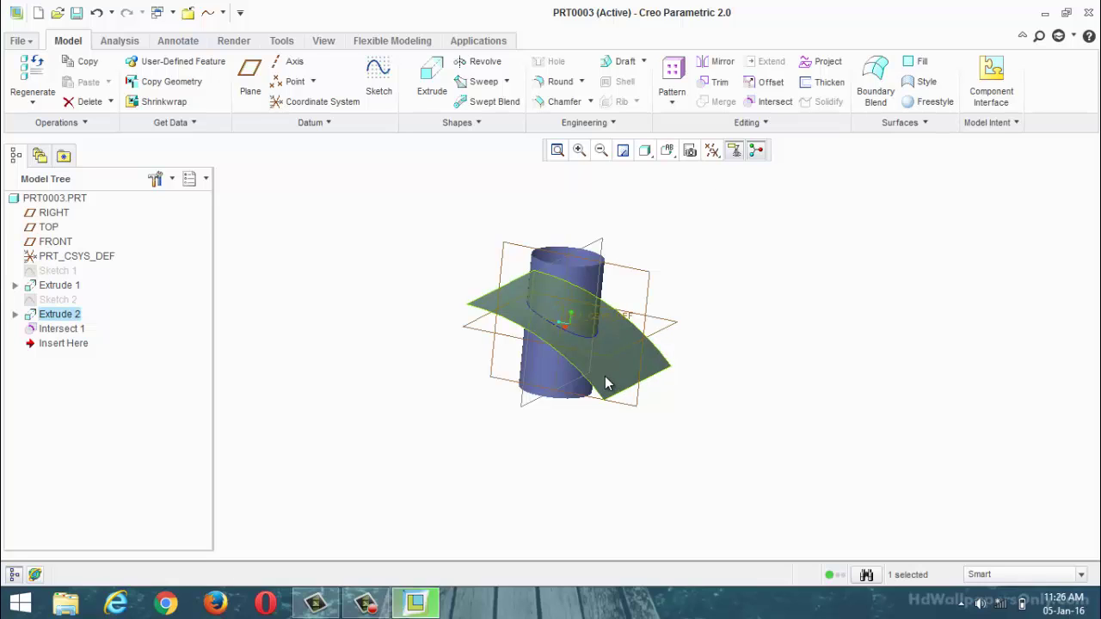
ctrl+click(583, 280)
click(707, 102)
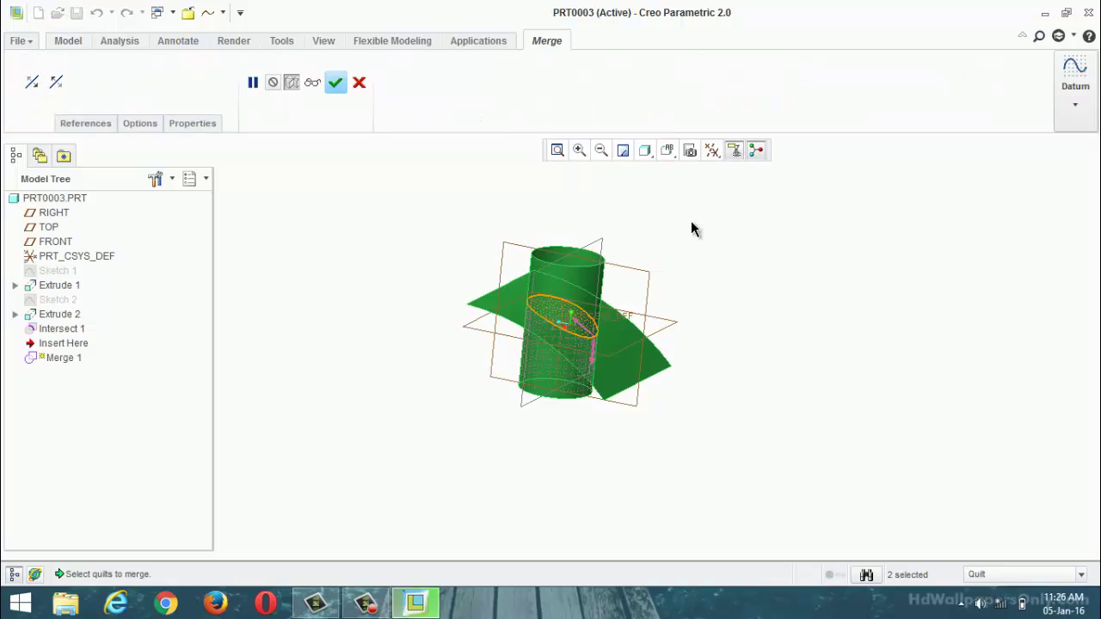
middle_drag(660, 225, 578, 202)
middle_click(577, 201)
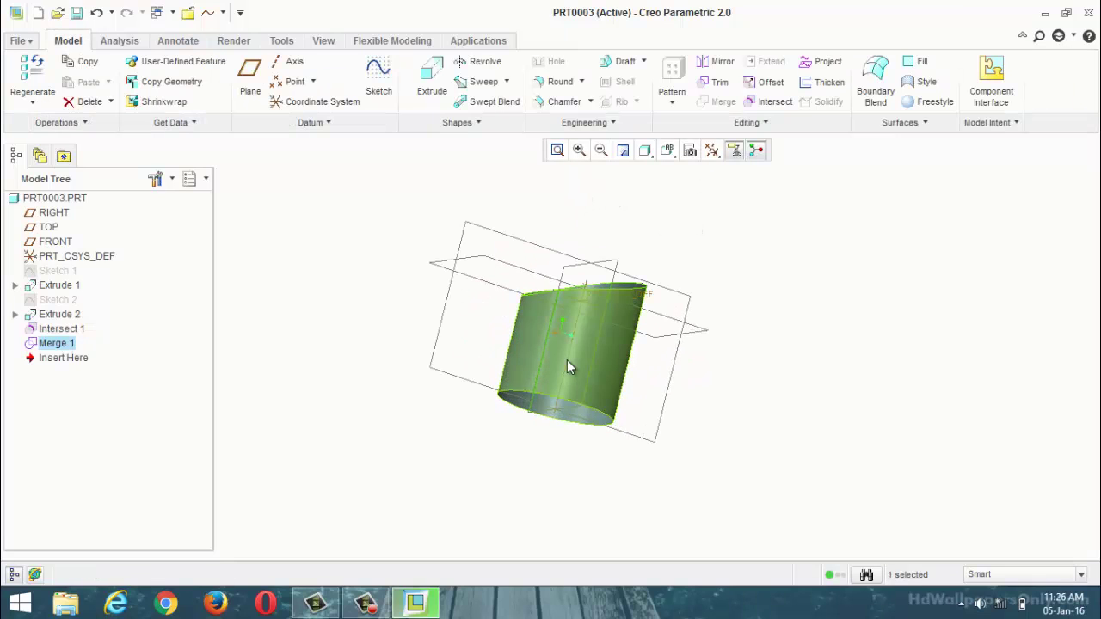
right_click(52, 345)
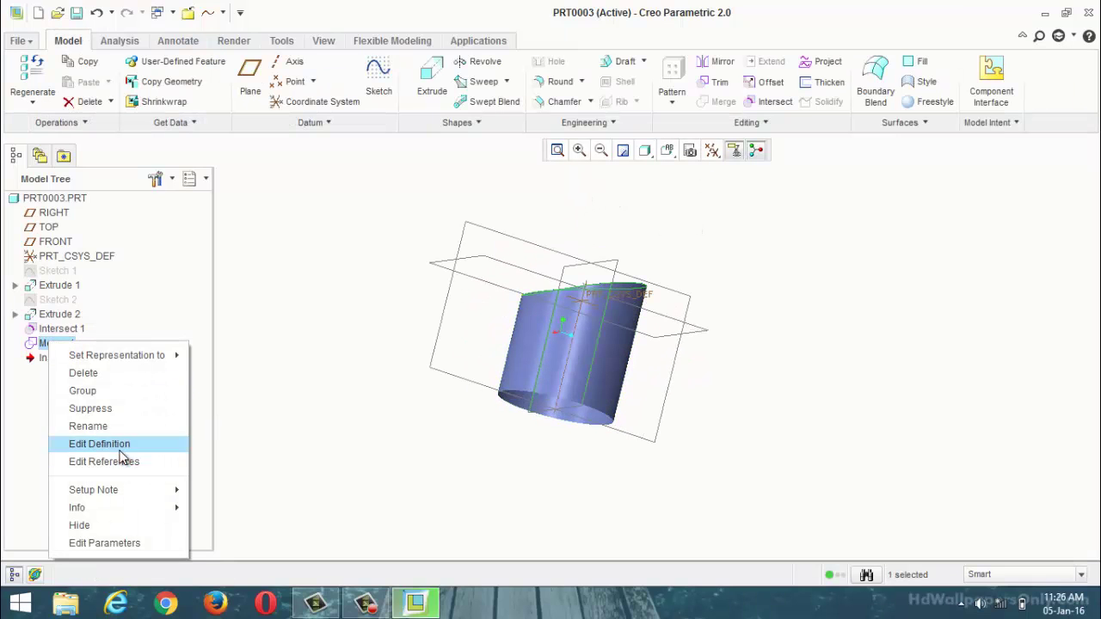
click(126, 442)
mouse_move(399, 364)
middle_down()
mouse_move(425, 396)
mouse_move(388, 382)
middle_up()
middle_click(442, 332)
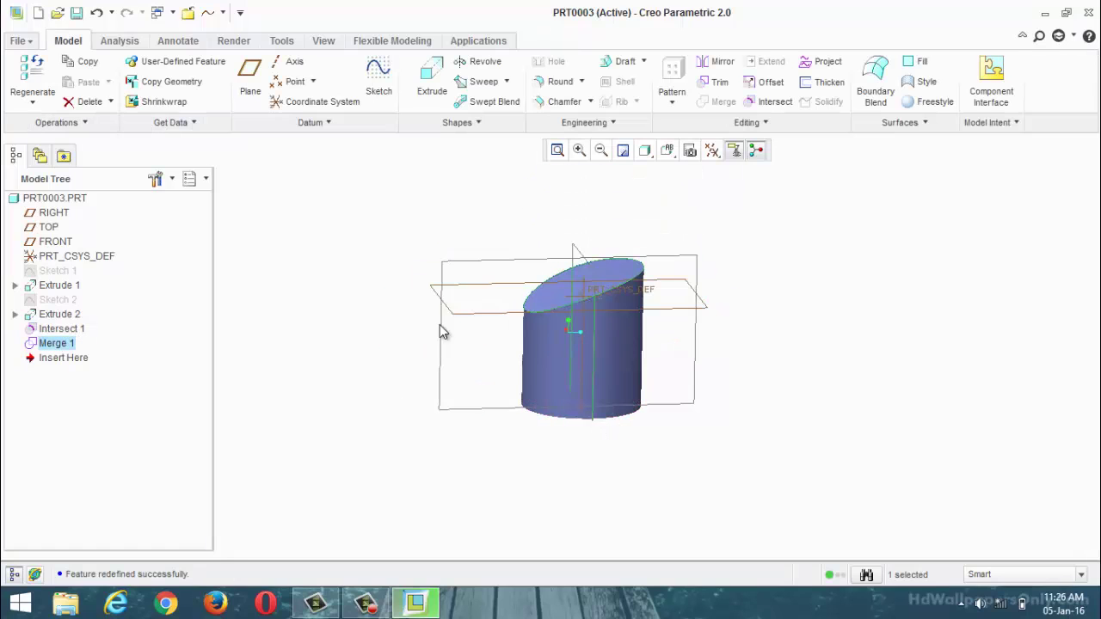
Redefine the merge by flipping the kept side of both surfaces, keeping the cylinder's upper part and the sheet outside it
right_click(52, 344)
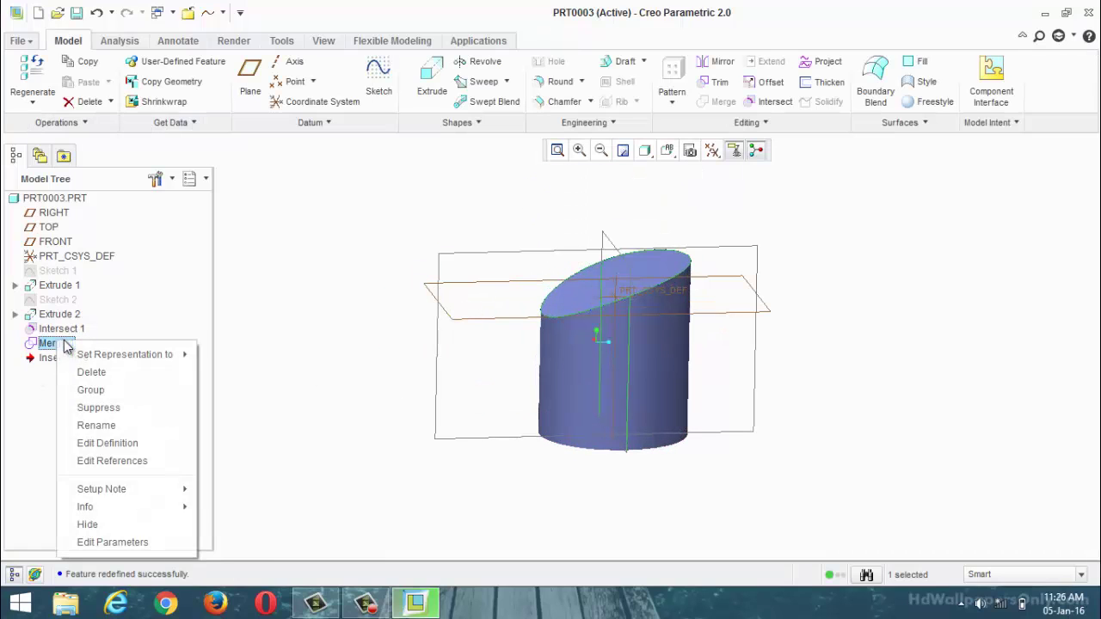
click(129, 443)
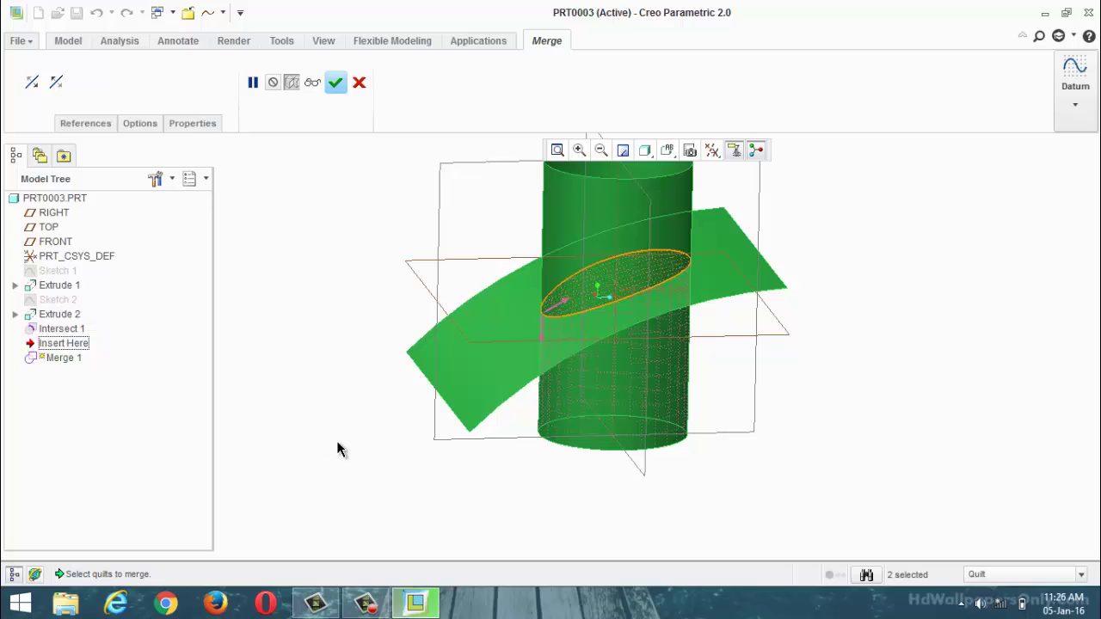
middle_drag(338, 448, 363, 449)
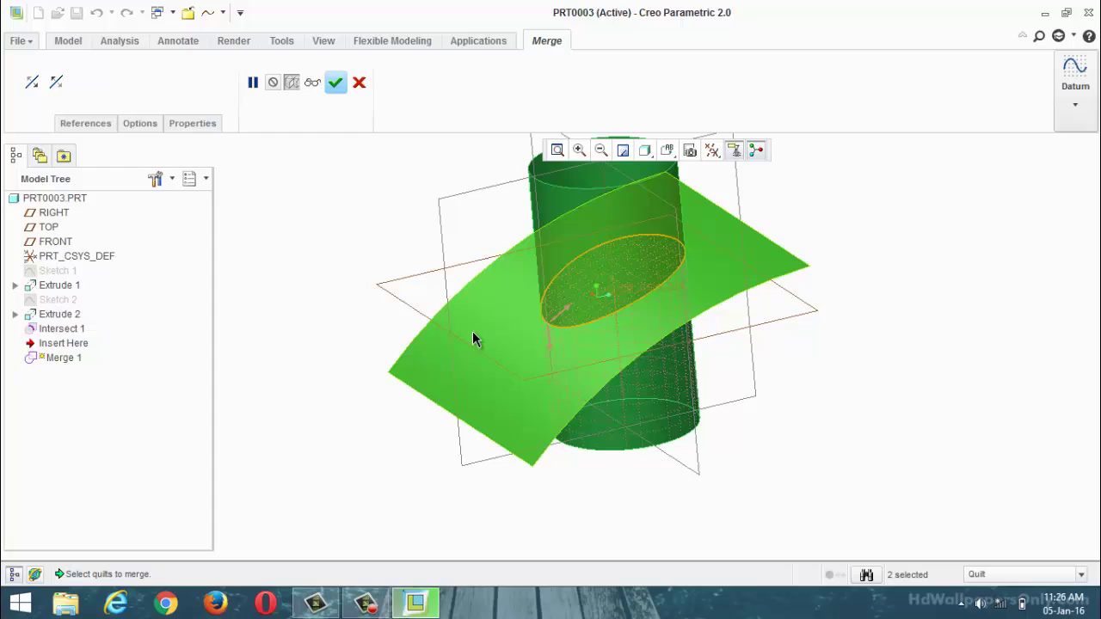
click(560, 318)
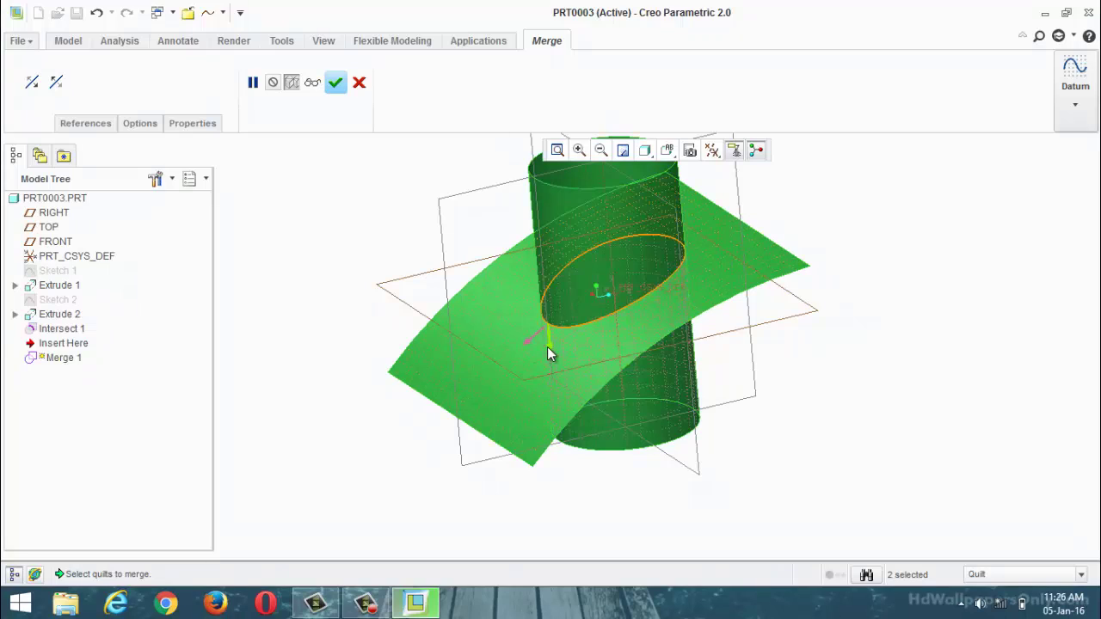
click(550, 346)
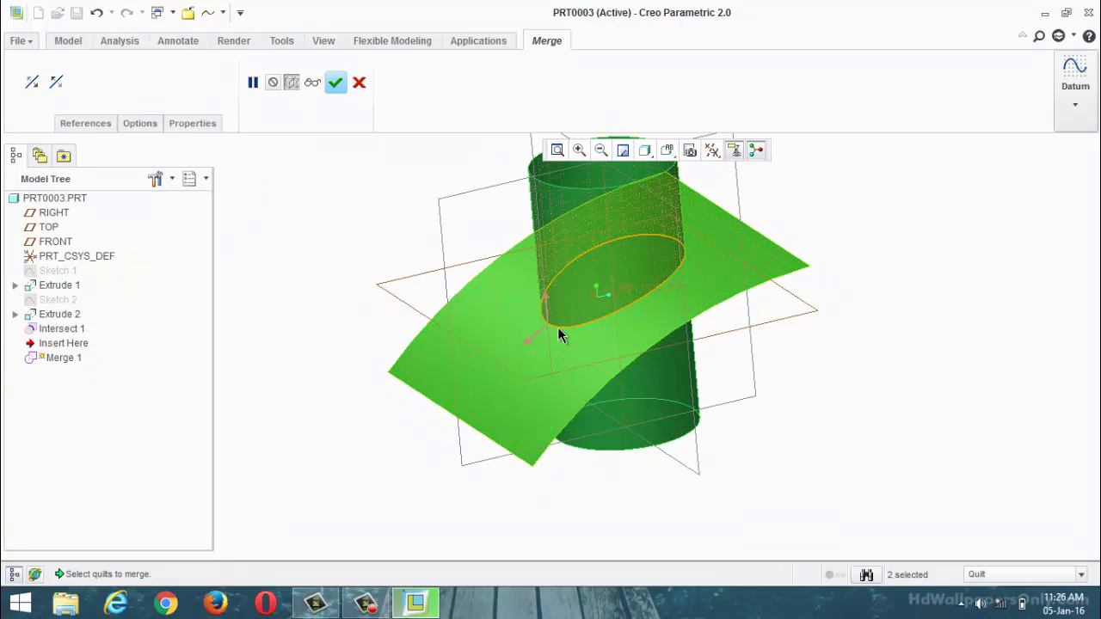
middle_drag(559, 335, 463, 343)
click(336, 82)
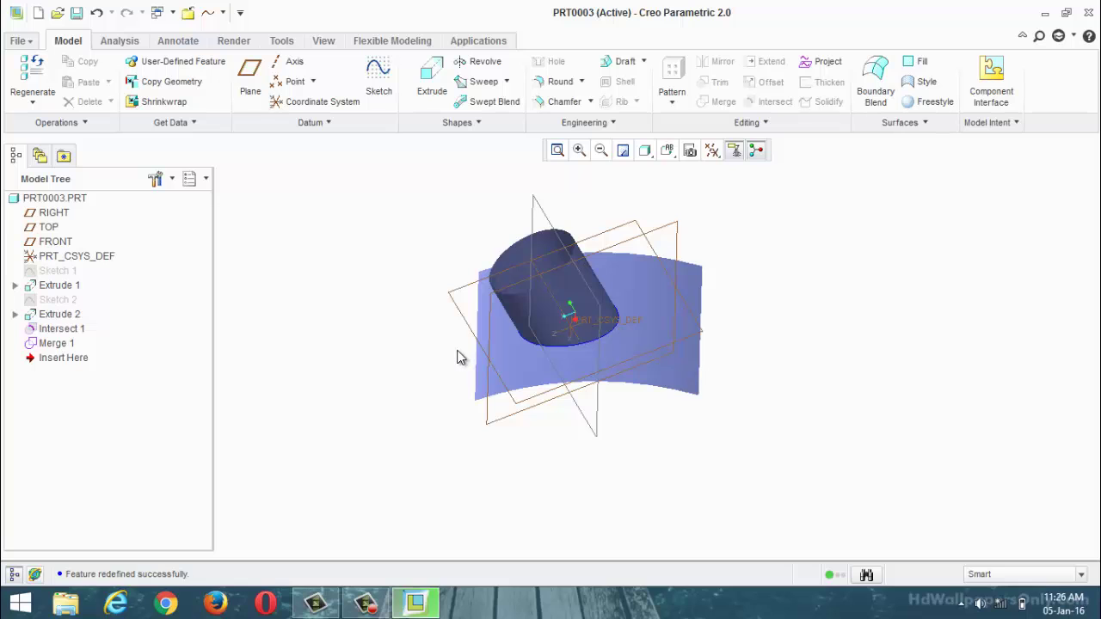
Undo the merge redefinition and the merge itself
key(ctrl+z)
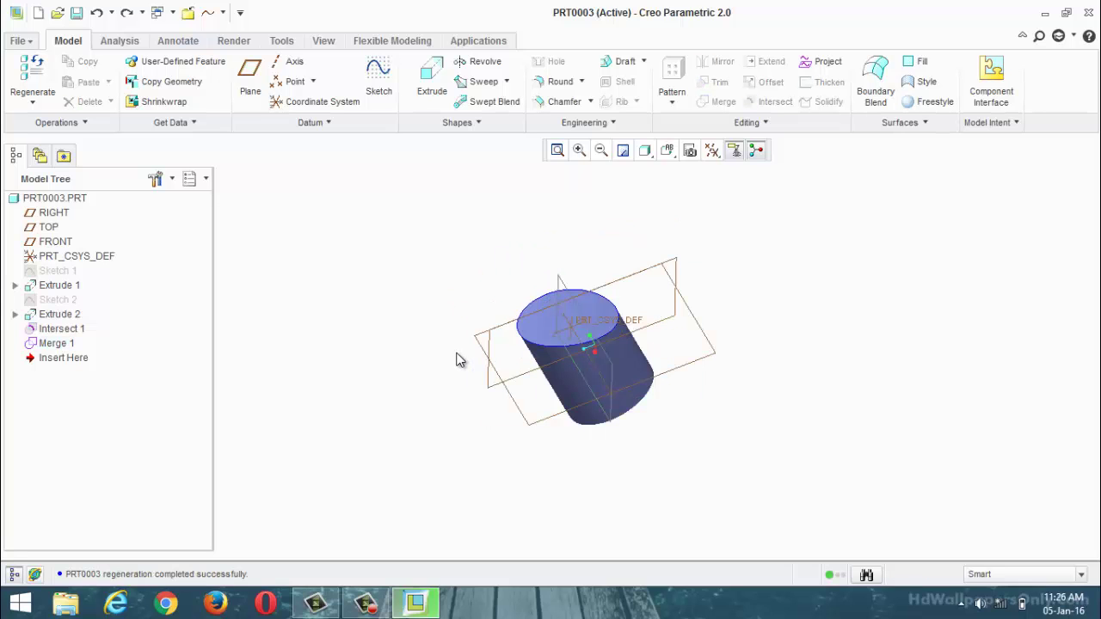
key(ctrl+z)
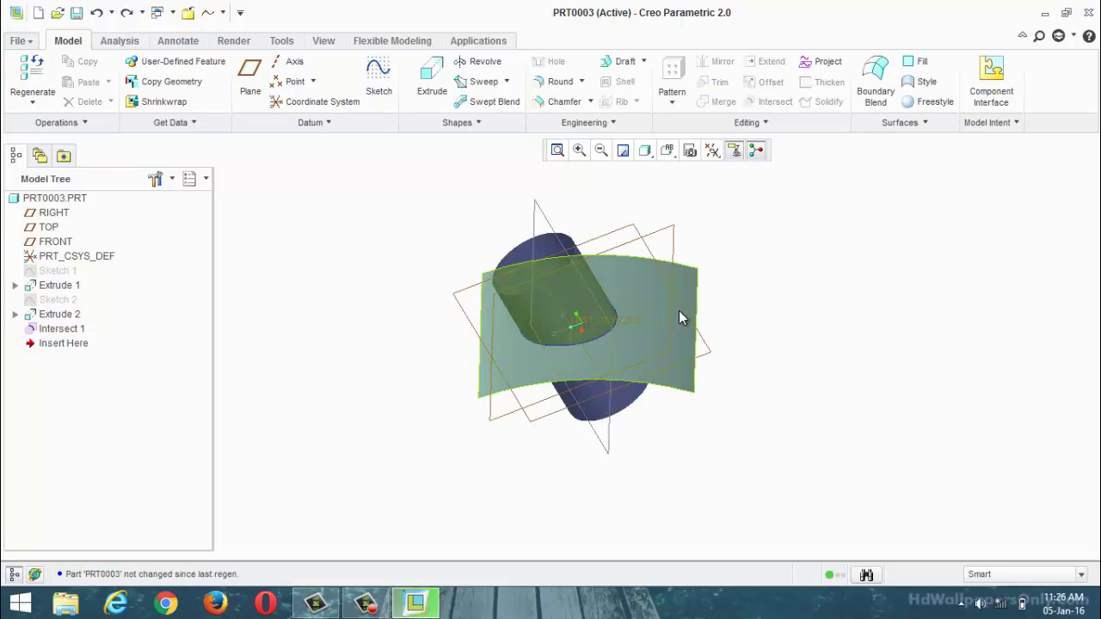
Trim the curved surface using the cylinder as the trimming object, keeping the portion outside the cylinder
middle_drag(680, 312, 701, 298)
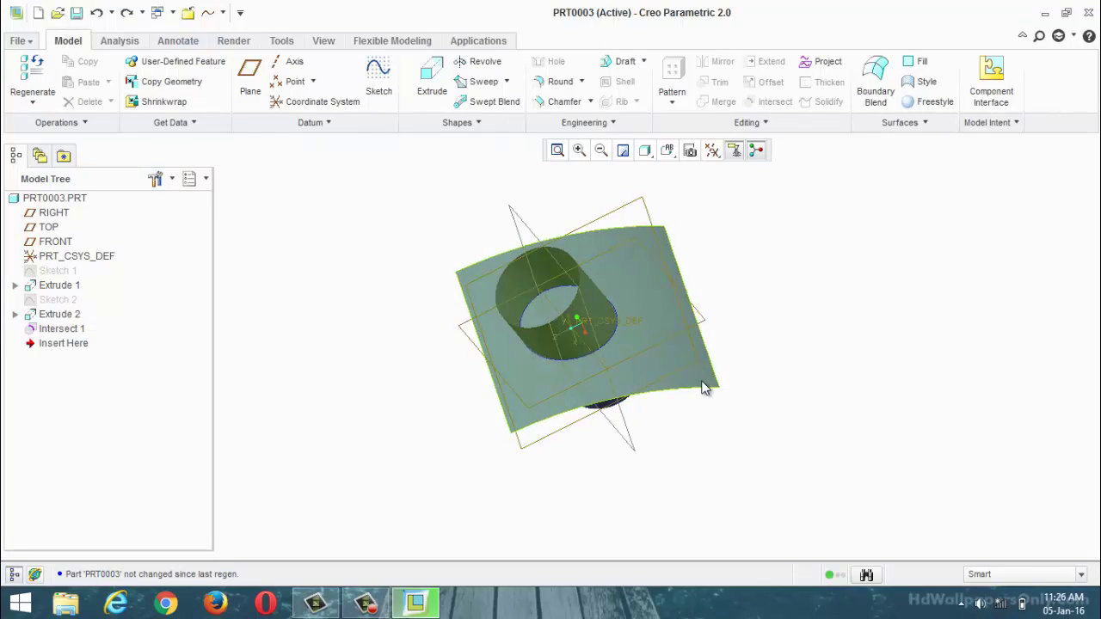
click(667, 368)
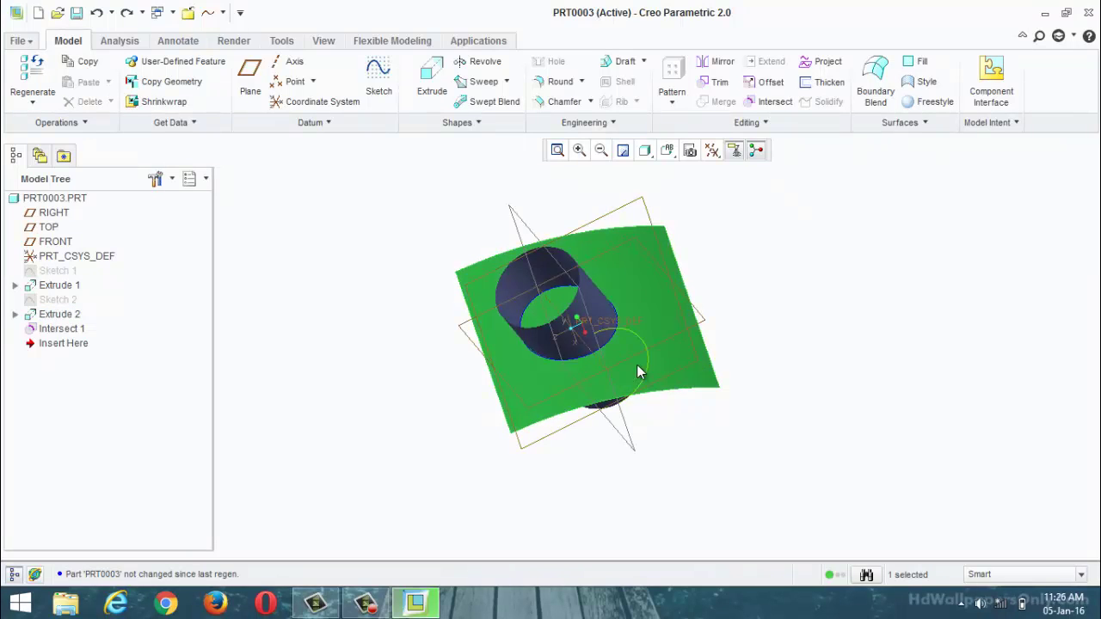
click(719, 82)
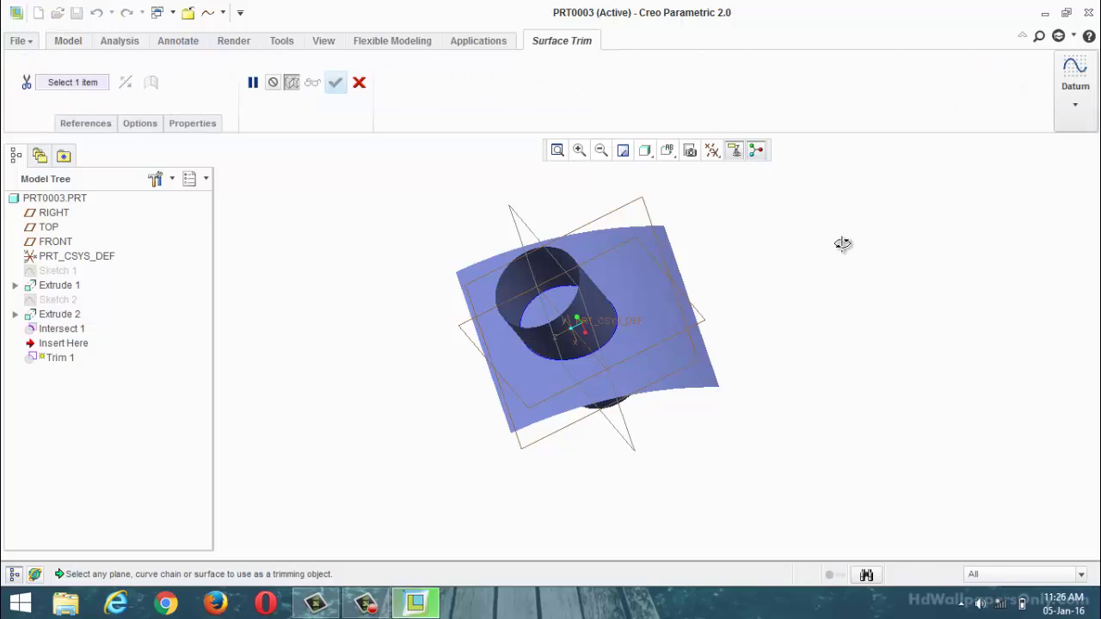
middle_drag(843, 243, 691, 346)
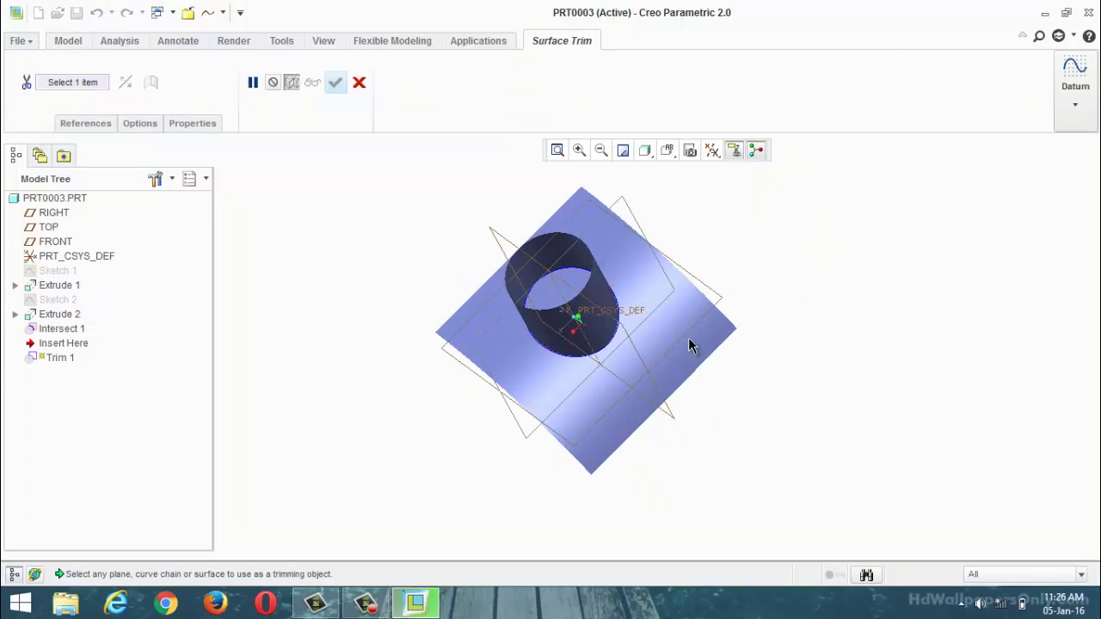
click(593, 320)
middle_drag(594, 318, 553, 246)
middle_drag(590, 322, 537, 318)
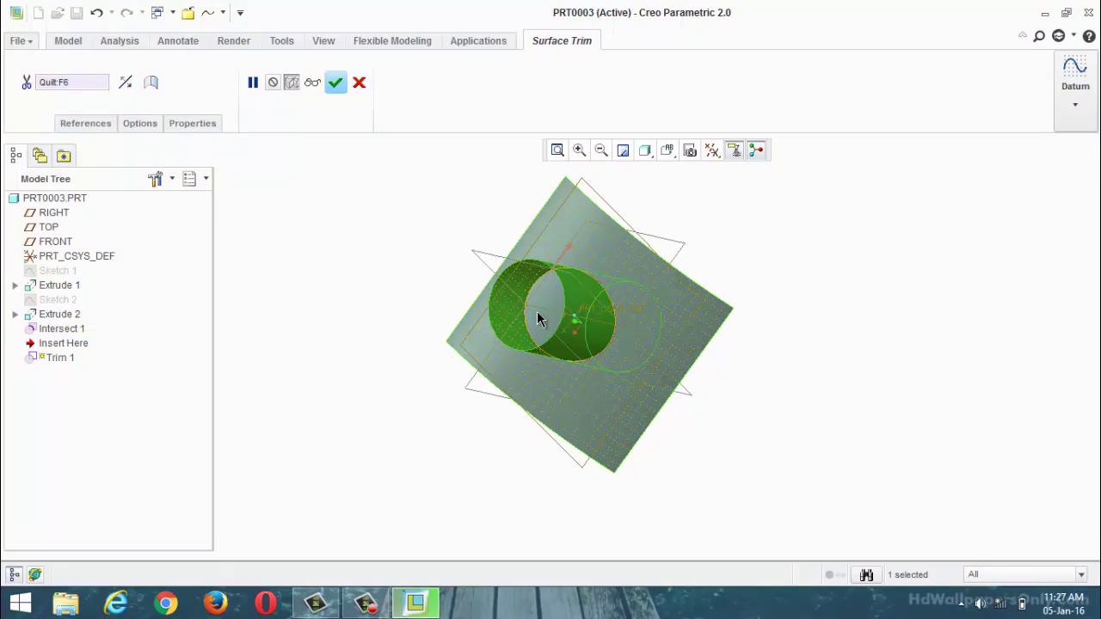
click(336, 84)
middle_drag(367, 278, 453, 300)
mouse_move(435, 287)
middle_down()
mouse_move(421, 324)
mouse_move(459, 233)
mouse_move(485, 246)
mouse_move(480, 307)
mouse_move(317, 267)
mouse_move(398, 298)
mouse_move(428, 300)
mouse_move(422, 293)
middle_up()
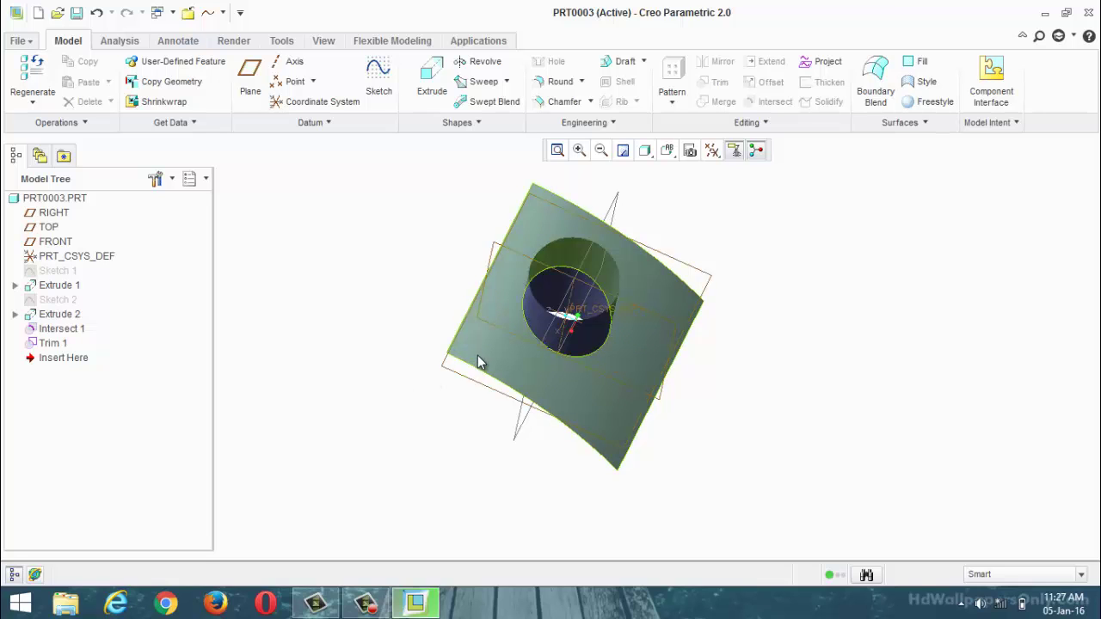
Examine the trimmed curved surface and the cylinder by highlighting each and viewing them from another angle
click(479, 363)
middle_drag(450, 425, 385, 406)
click(398, 408)
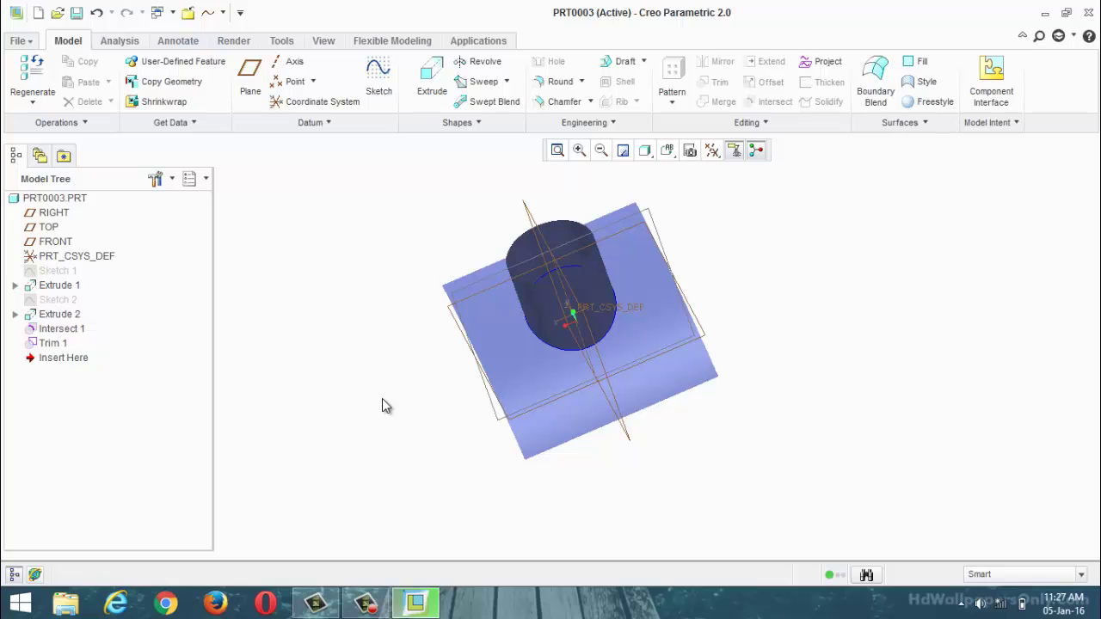
click(596, 292)
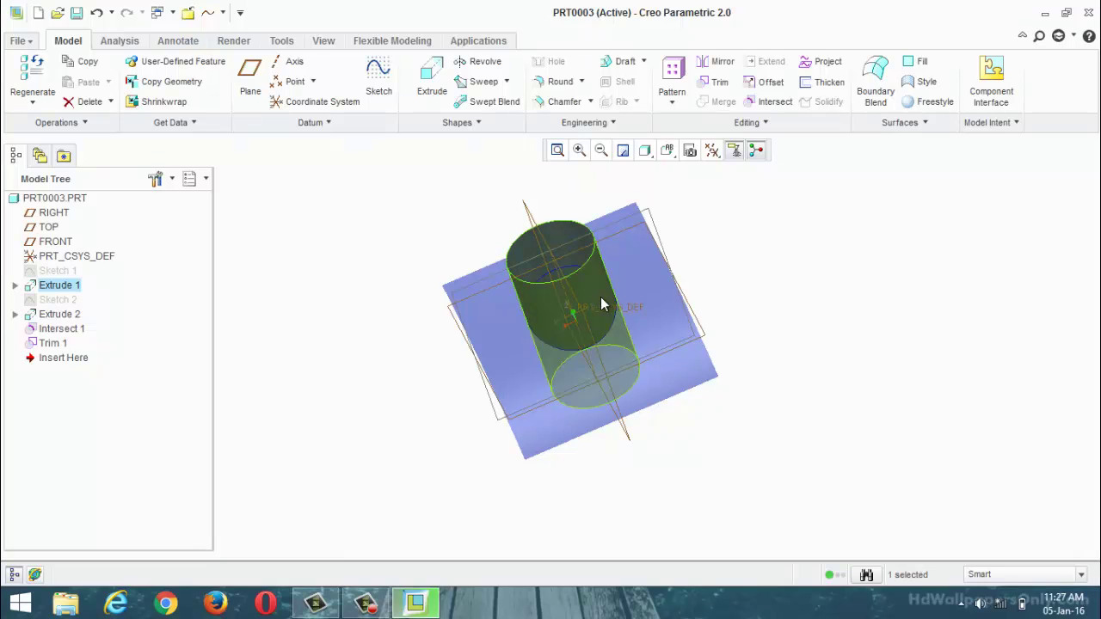
click(648, 312)
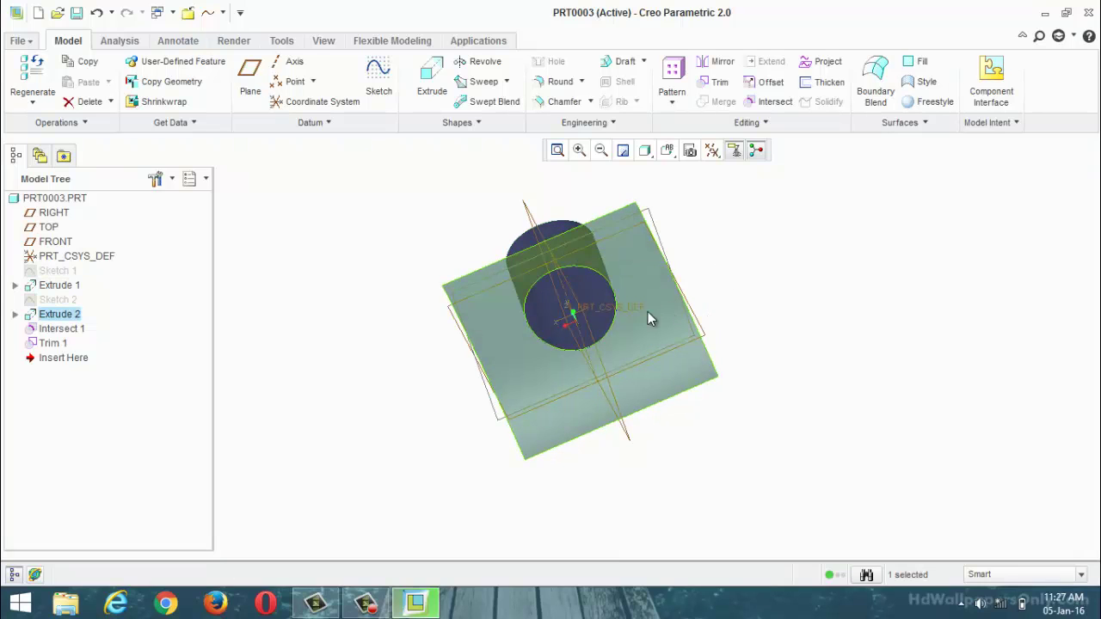
click(751, 298)
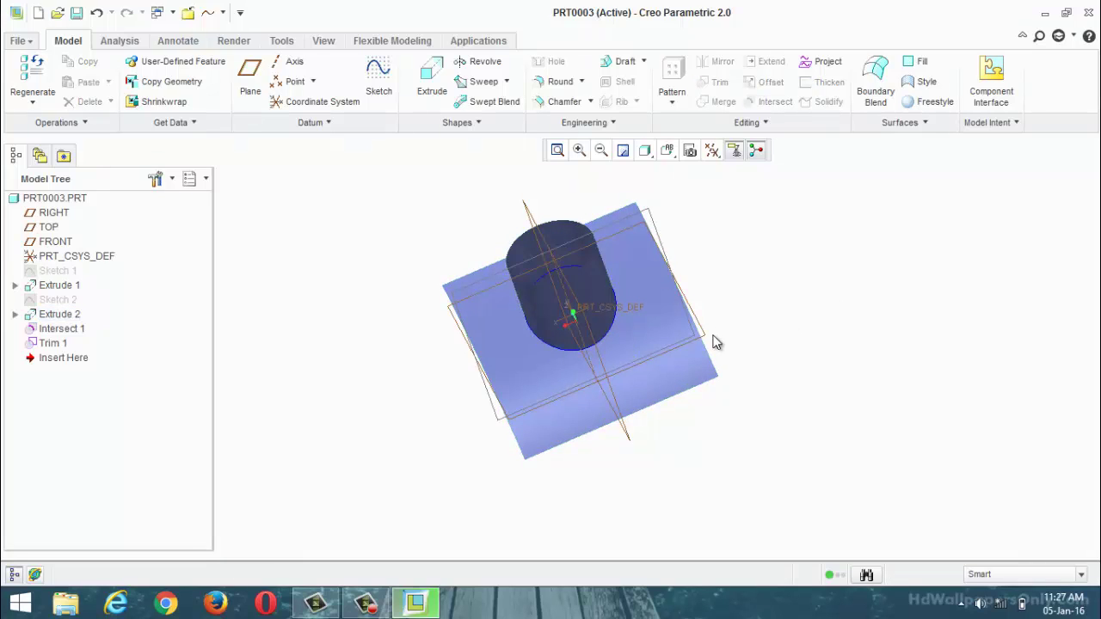
scroll(716, 341, down, 2)
scroll(689, 335, up, 3)
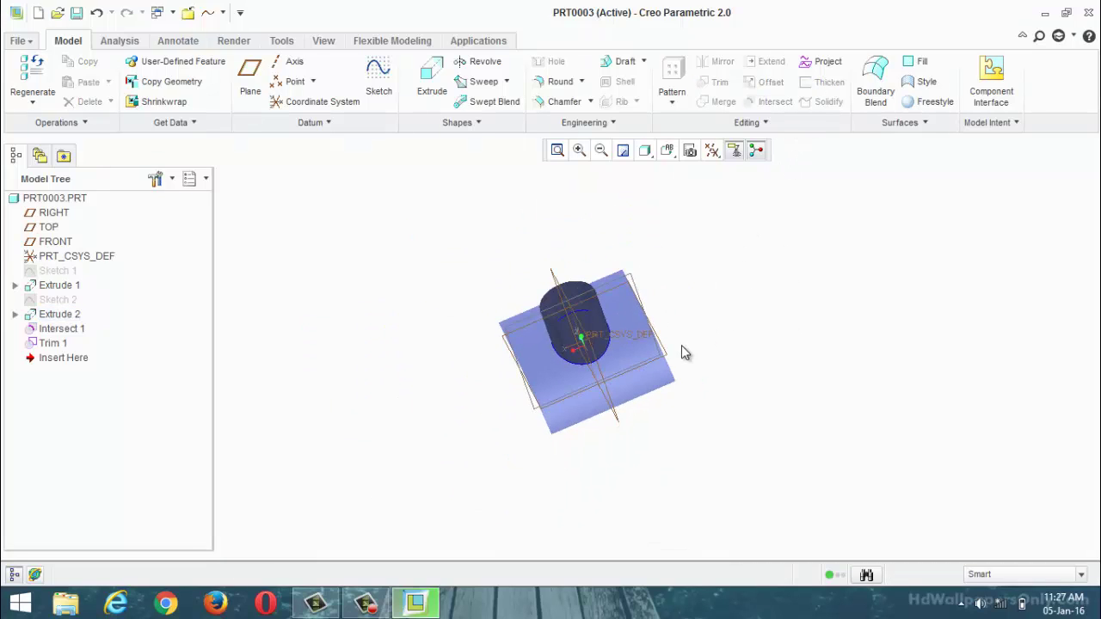
Merge the trimmed curved surface with the cylinder, keeping the cylinder's lower part below the sheet
middle_drag(681, 345, 694, 319)
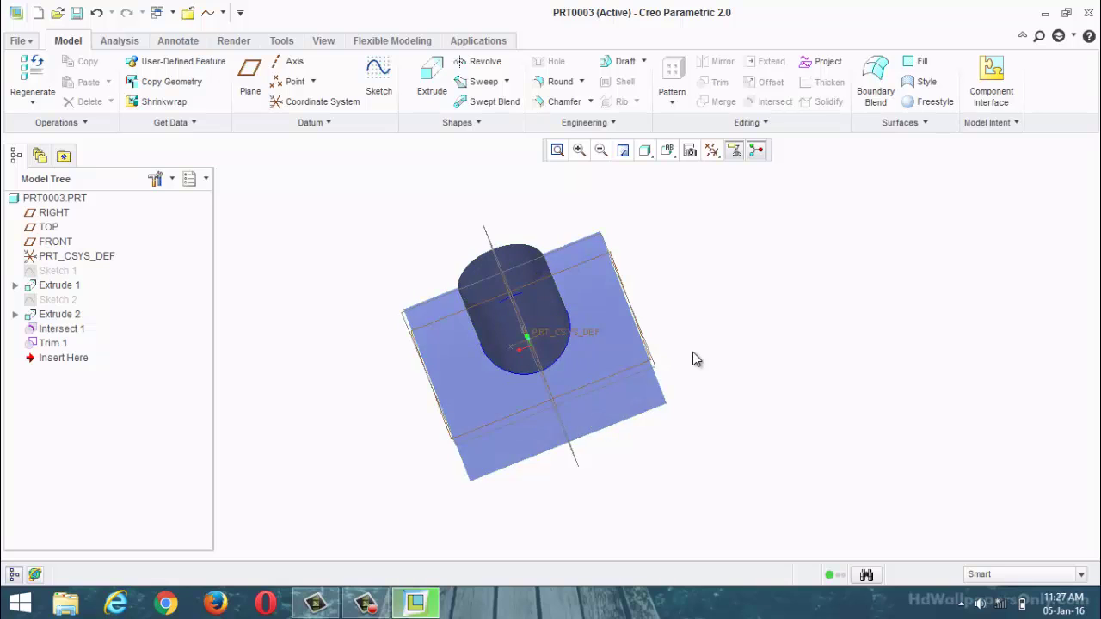
click(617, 356)
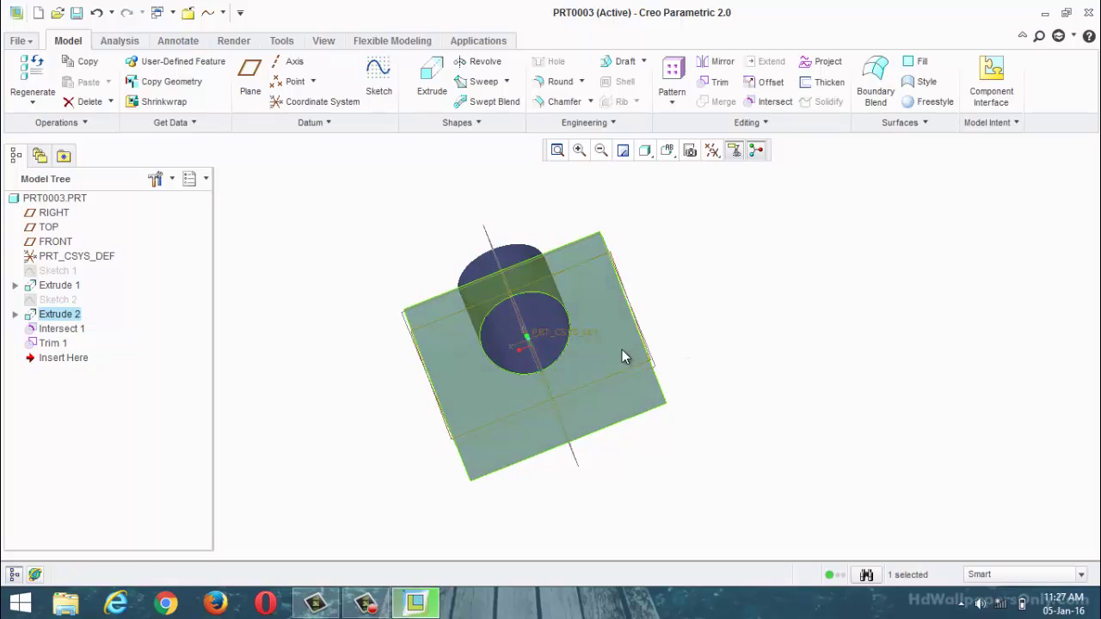
middle_drag(676, 316, 669, 361)
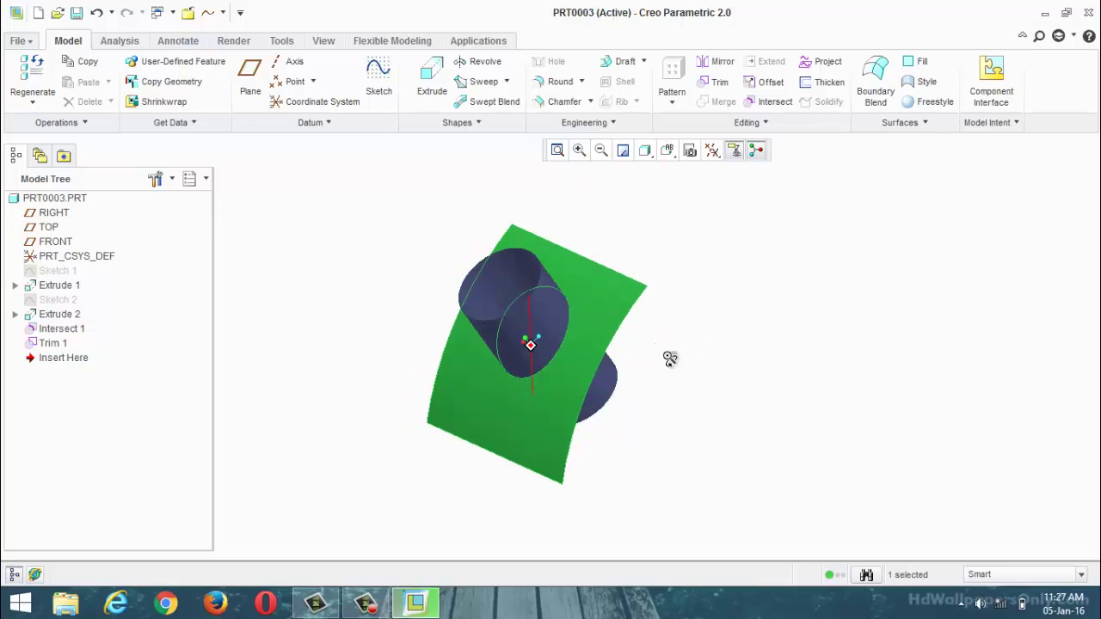
ctrl+click(551, 326)
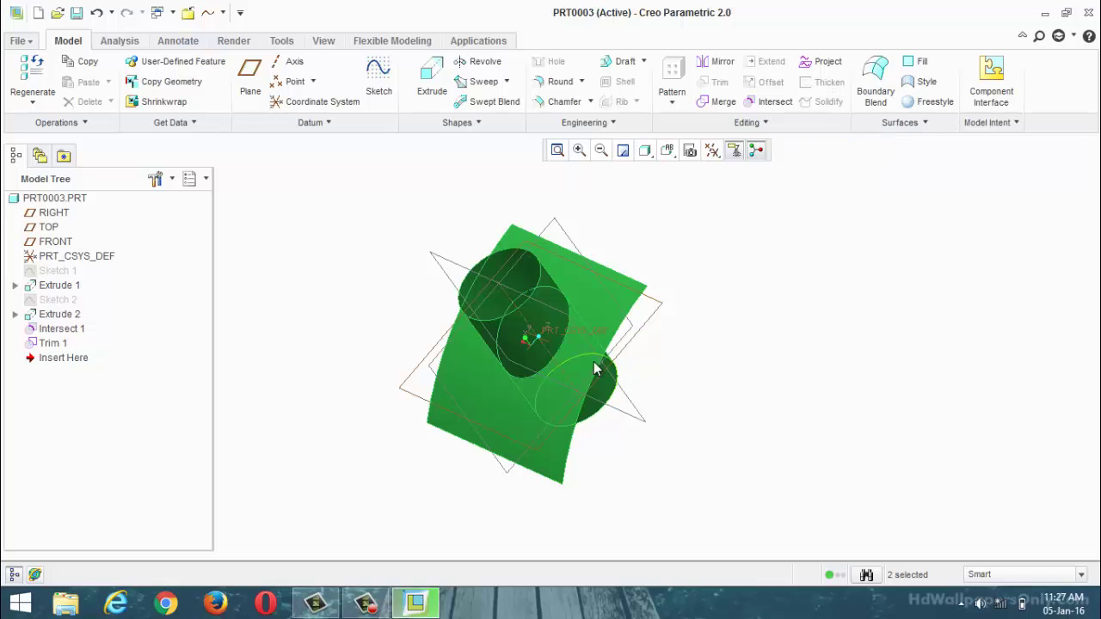
click(685, 354)
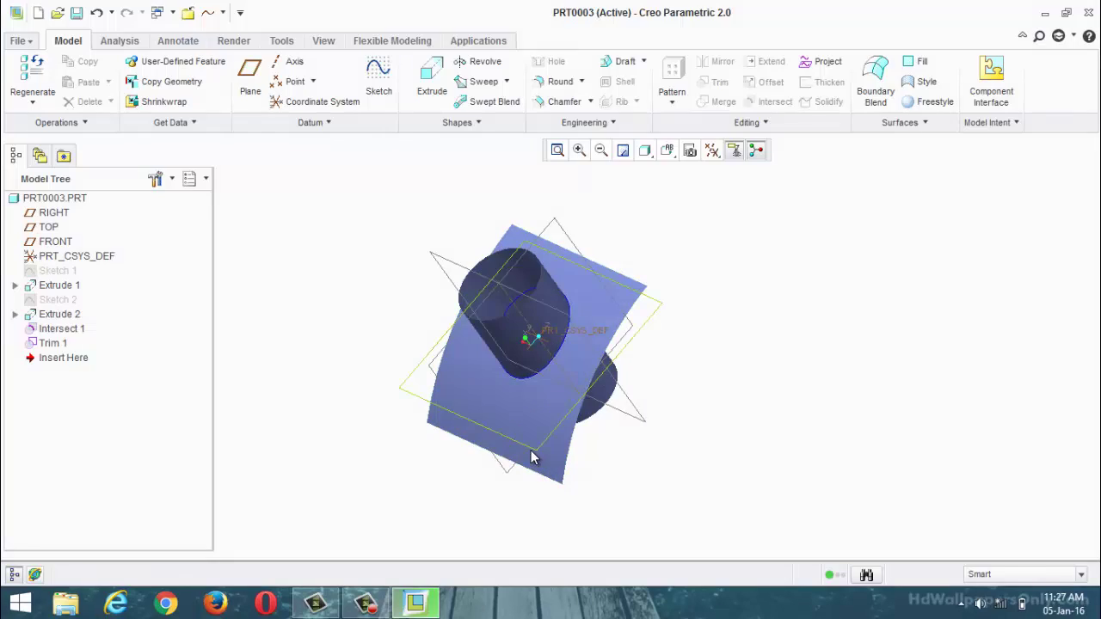
click(515, 423)
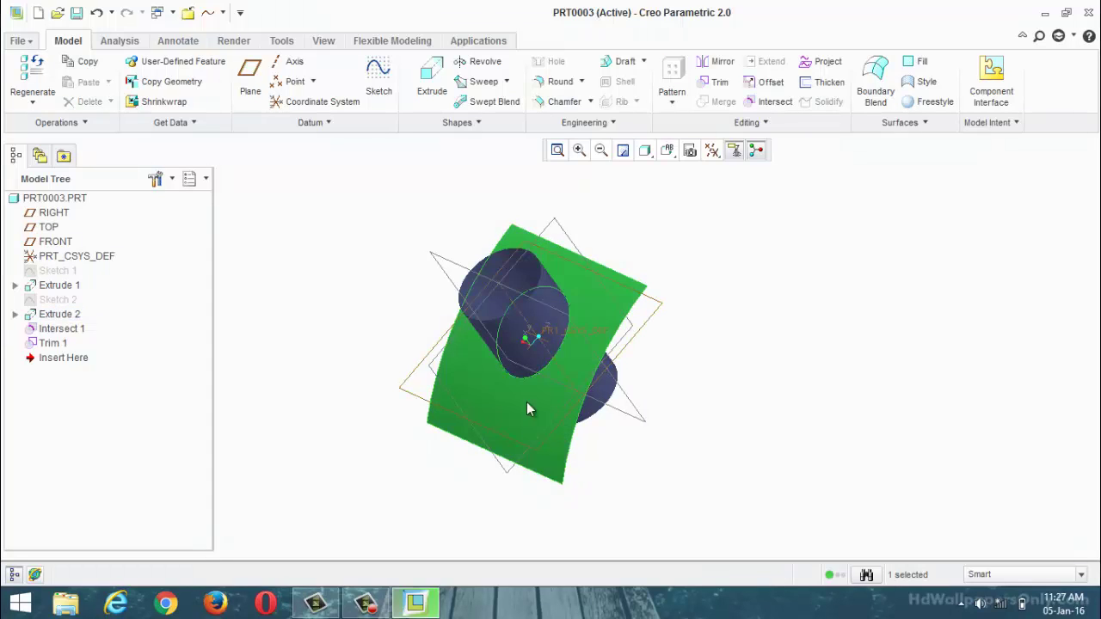
ctrl+click(515, 348)
click(725, 101)
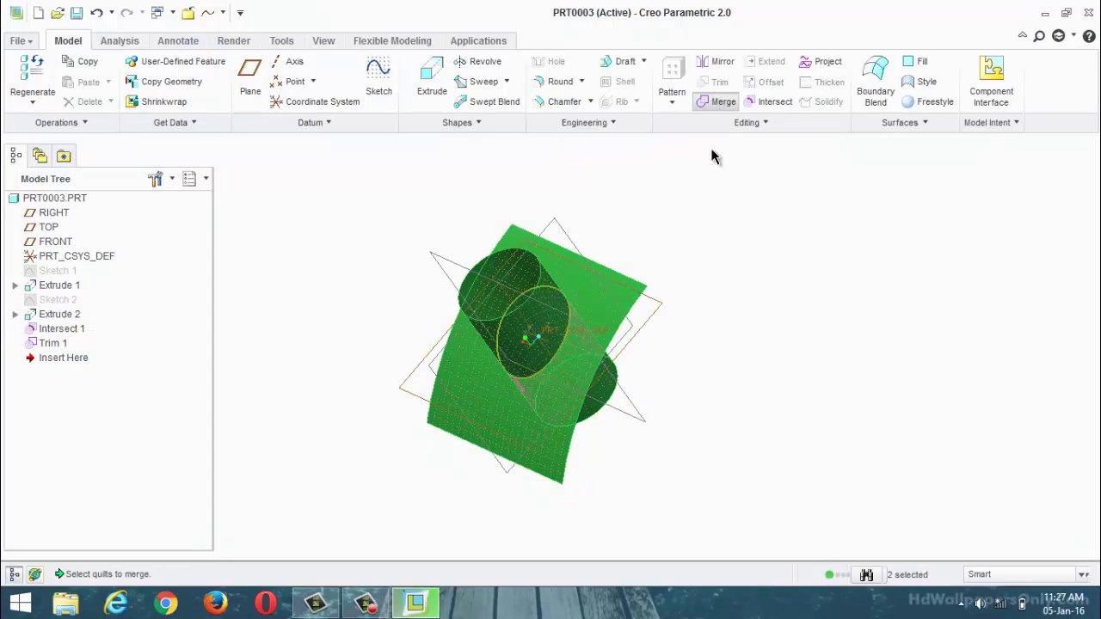
click(334, 84)
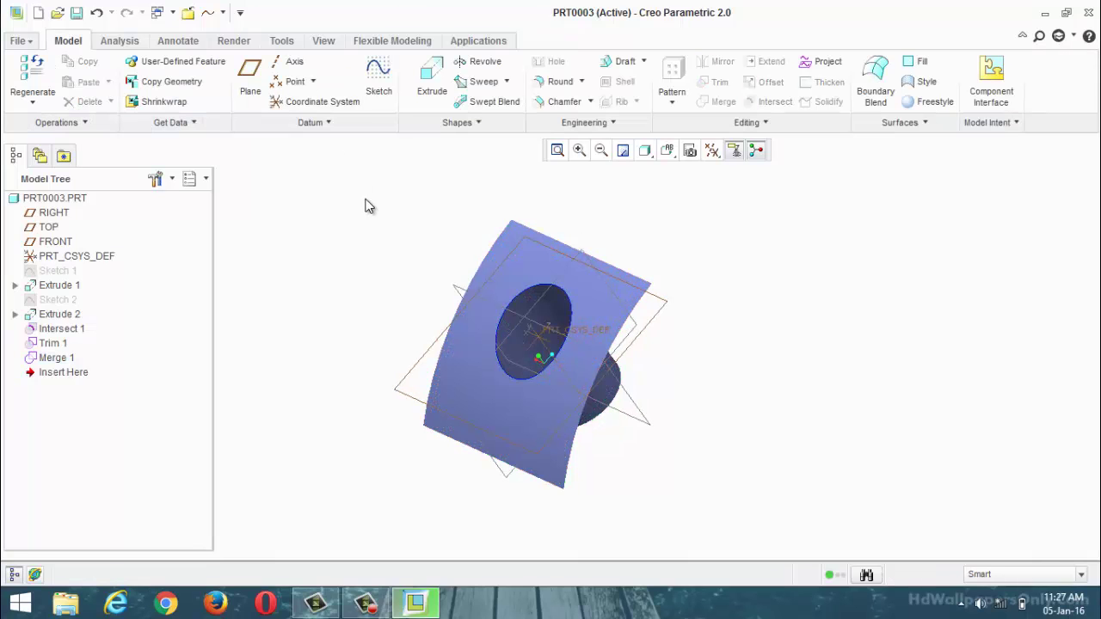
middle_drag(413, 229, 445, 269)
Redefine the merge by flipping the cylinder's kept side so that its upper part is kept
click(74, 356)
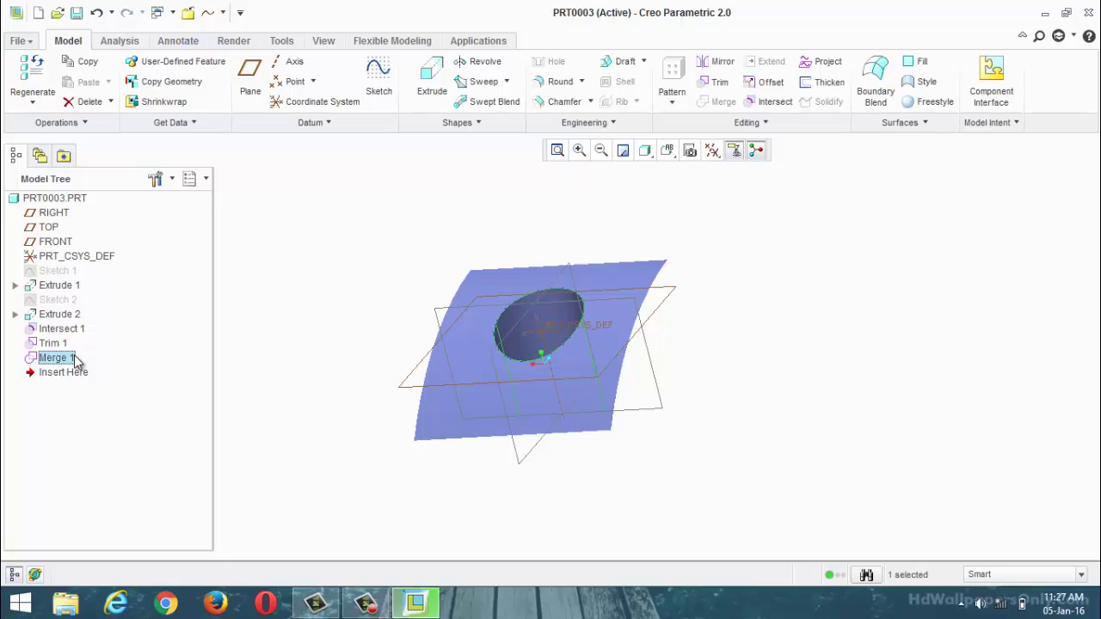
right_click(74, 357)
click(128, 459)
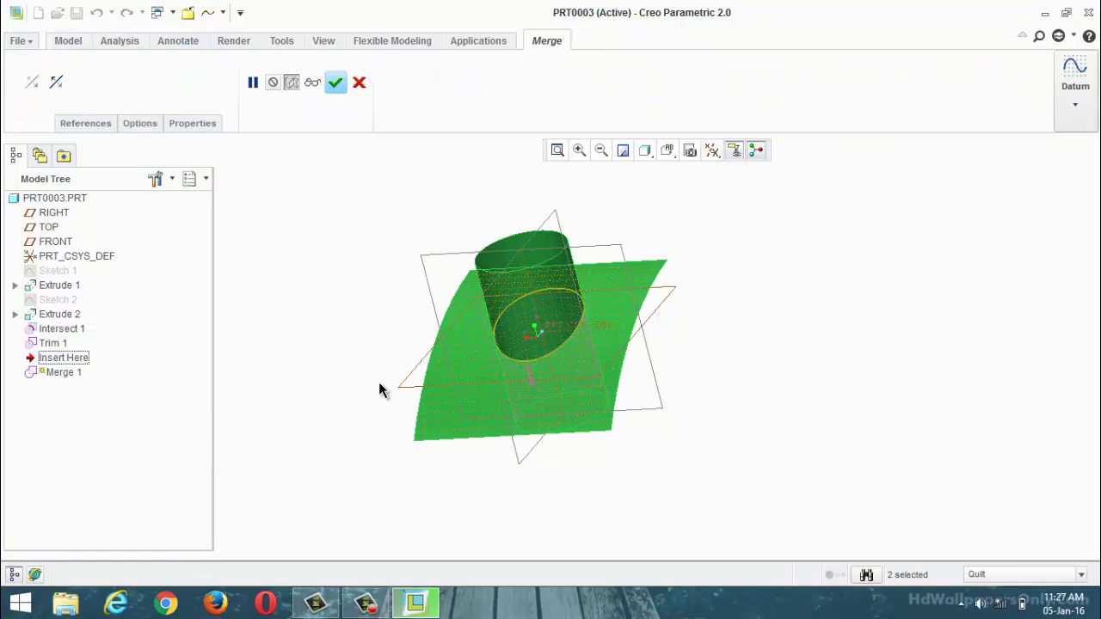
middle_drag(337, 375, 442, 401)
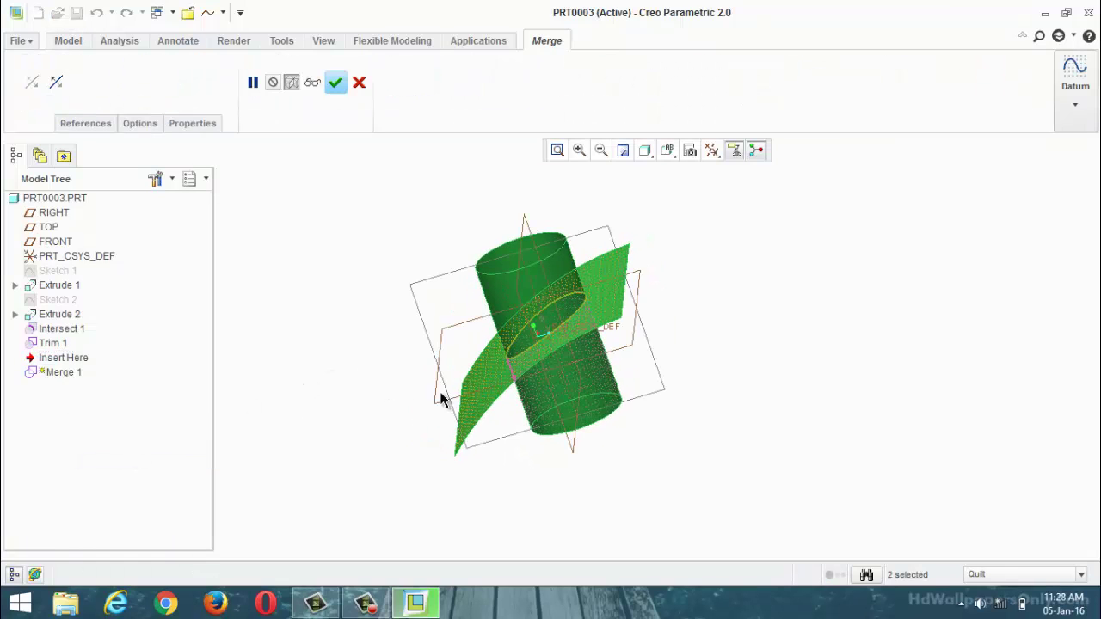
scroll(510, 389, up, 3)
click(545, 354)
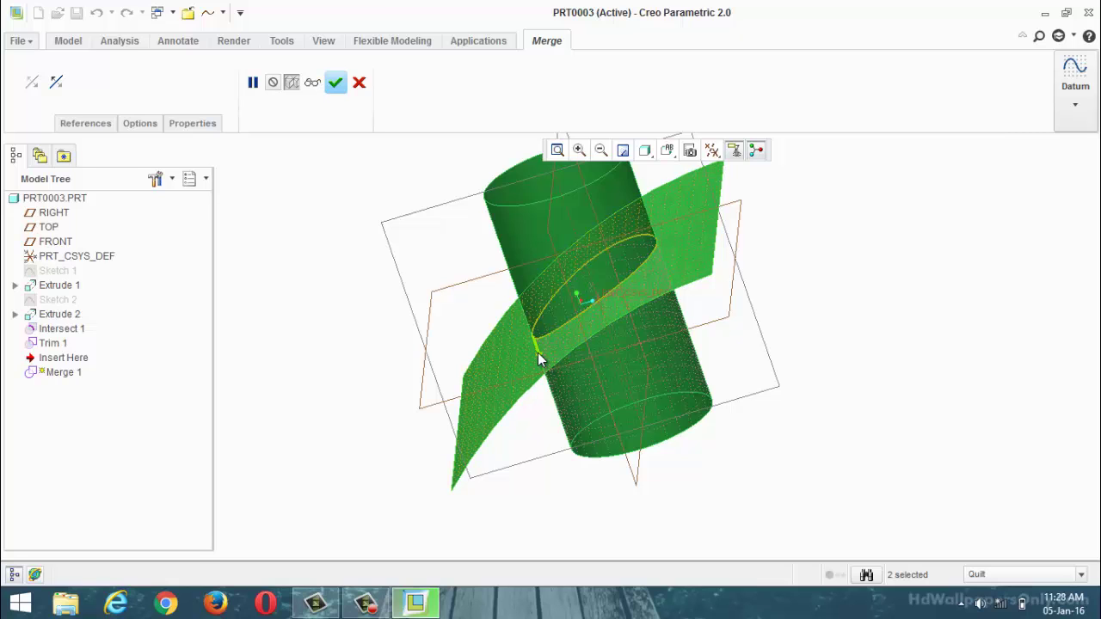
middle_drag(521, 372, 450, 172)
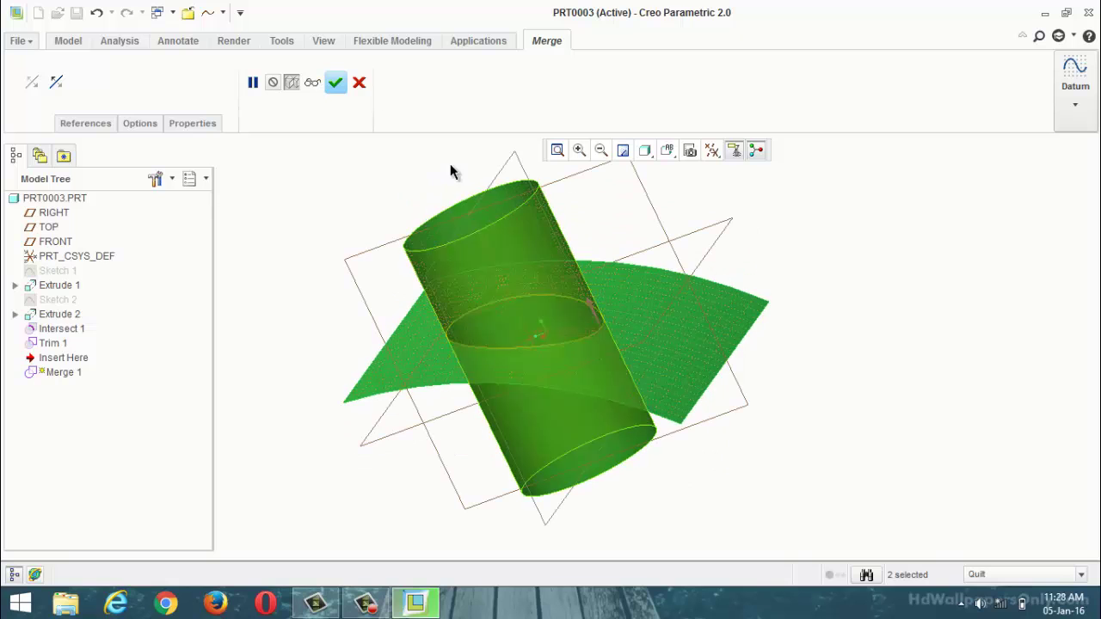
click(336, 82)
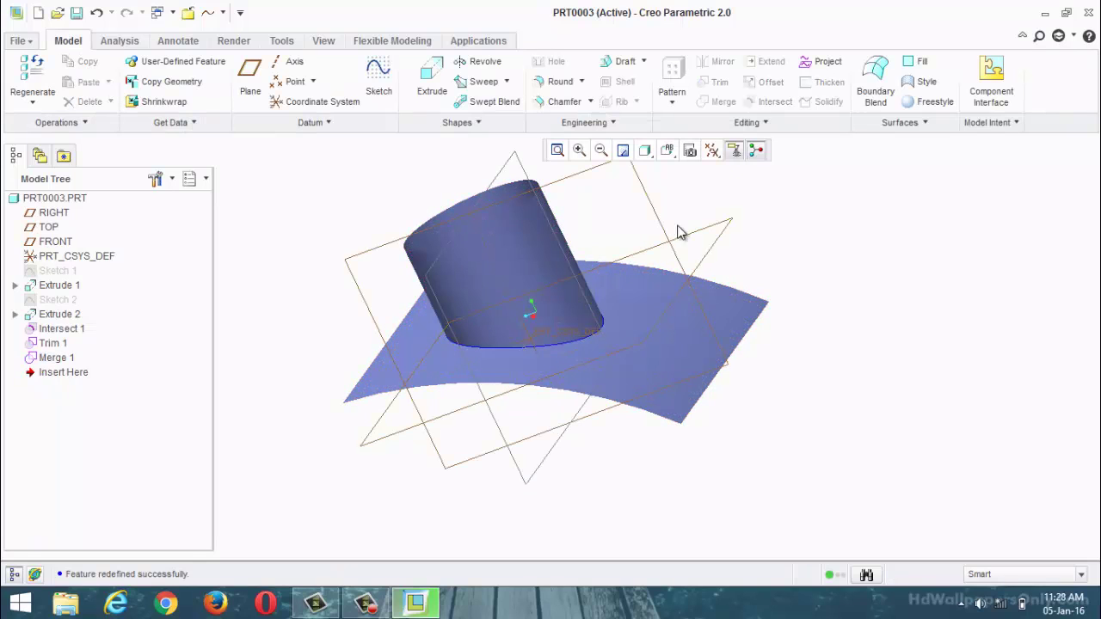
middle_drag(681, 232, 373, 318)
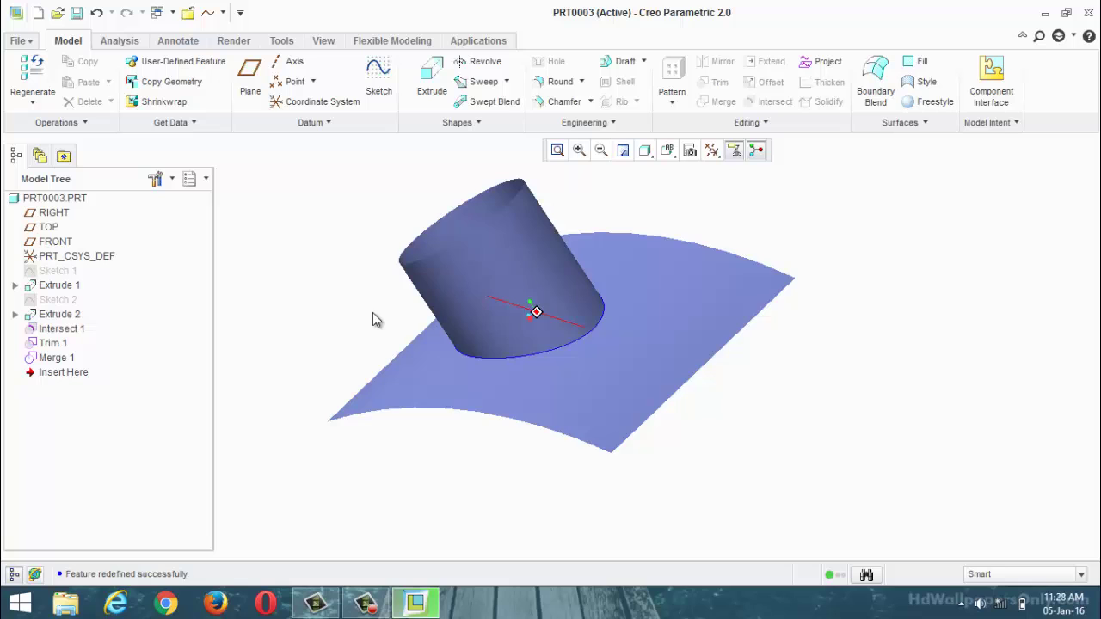
Thicken the merged surface by 12.68 toward the cylinder's inside and the sheet's underside, and undo the thickening
click(640, 341)
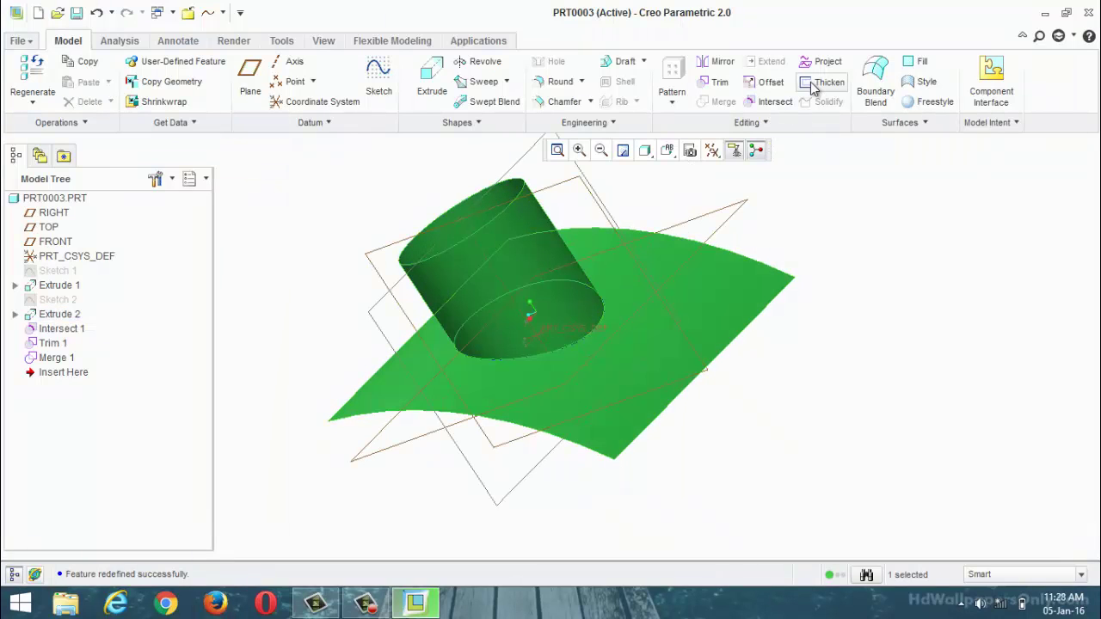
click(817, 86)
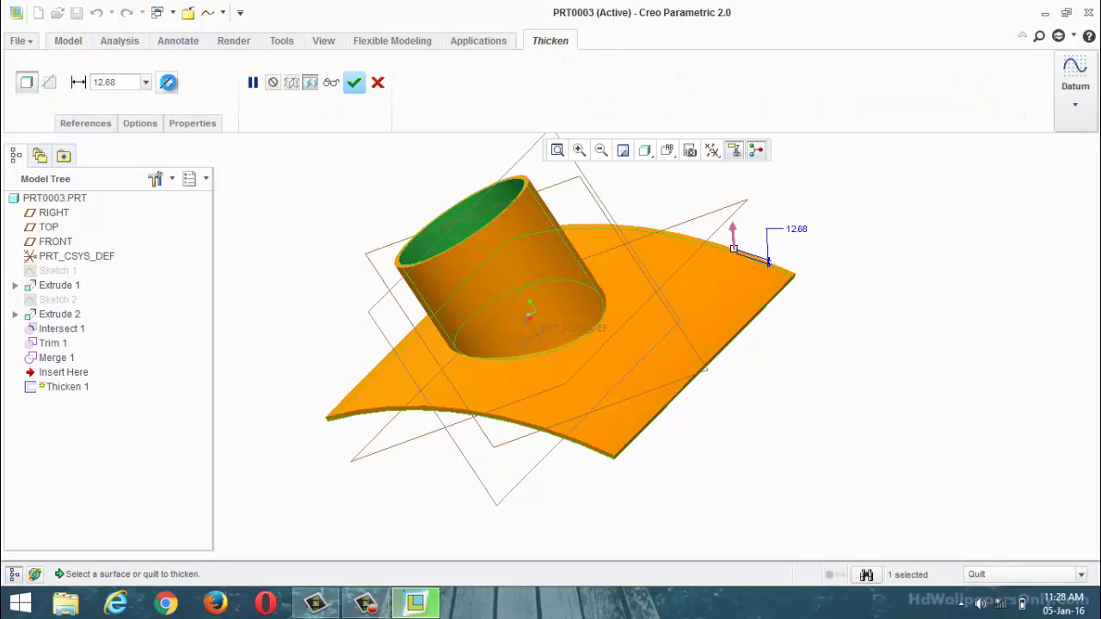
click(168, 83)
click(168, 82)
click(168, 83)
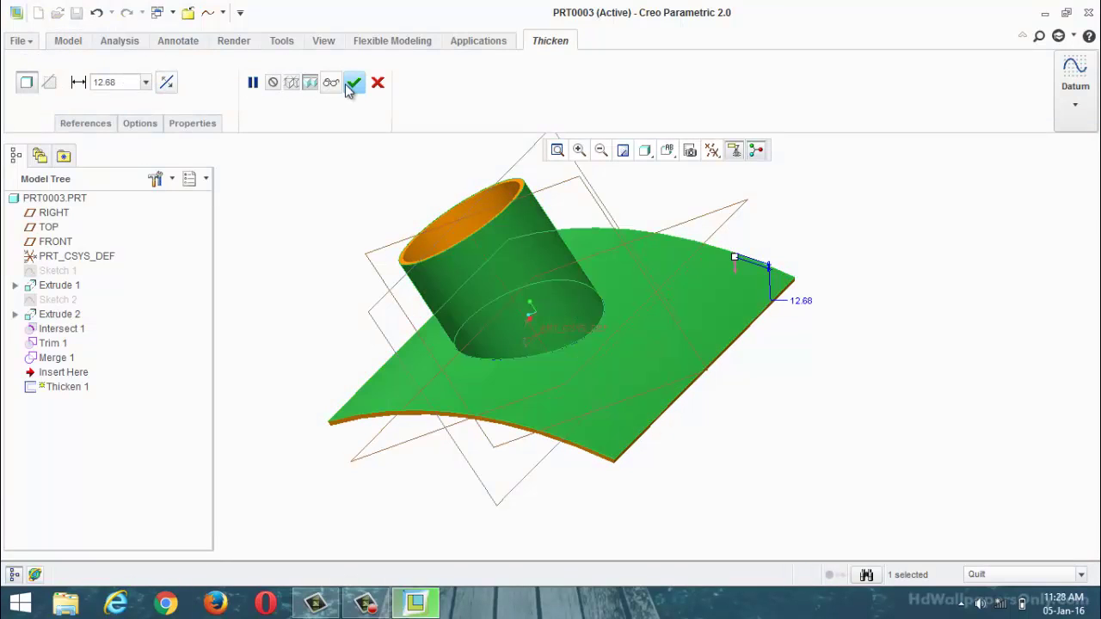
click(376, 84)
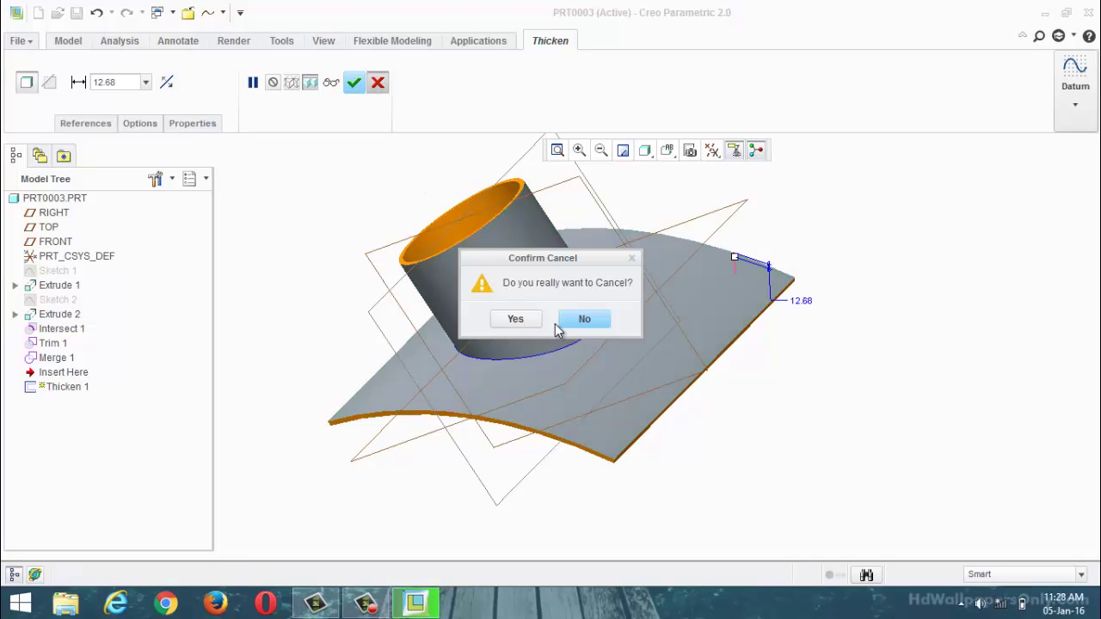
click(583, 319)
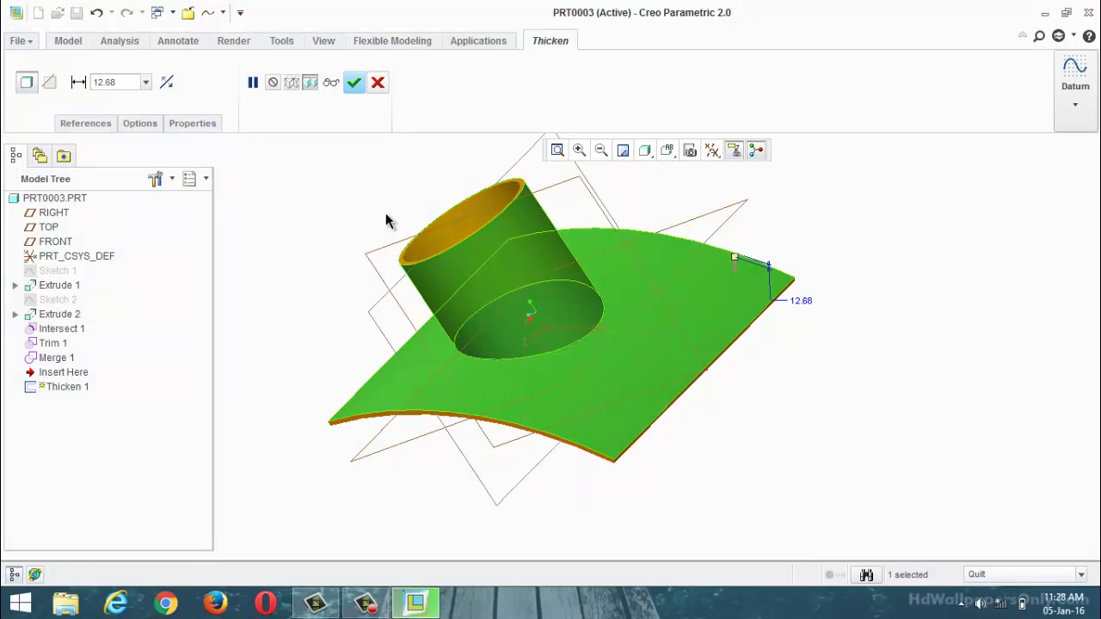
click(354, 83)
middle_drag(360, 161, 366, 228)
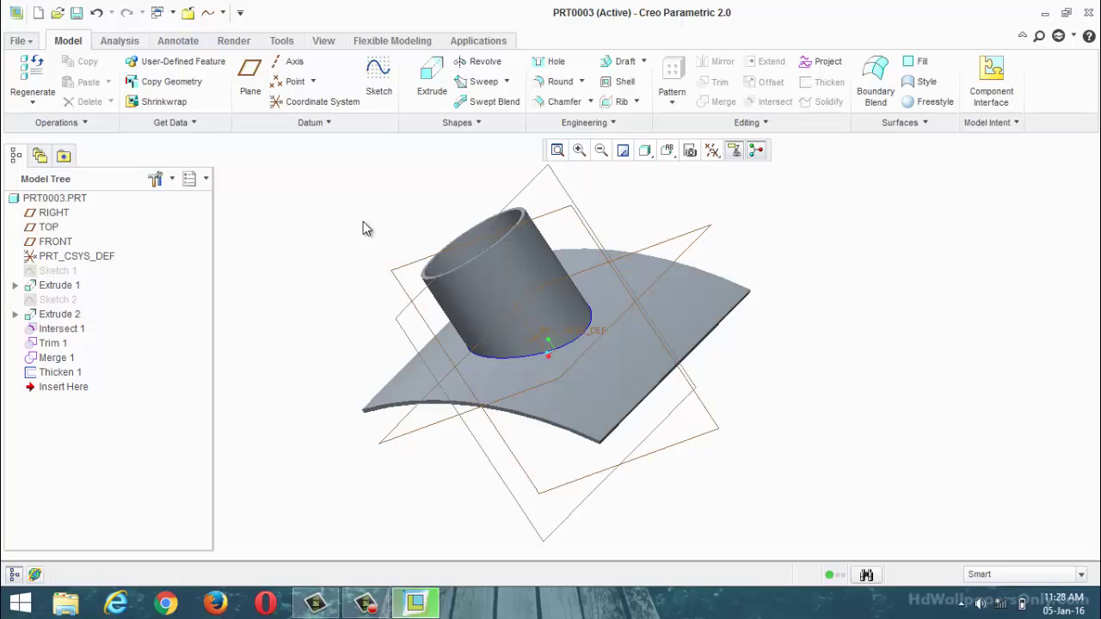
key(ctrl+z)
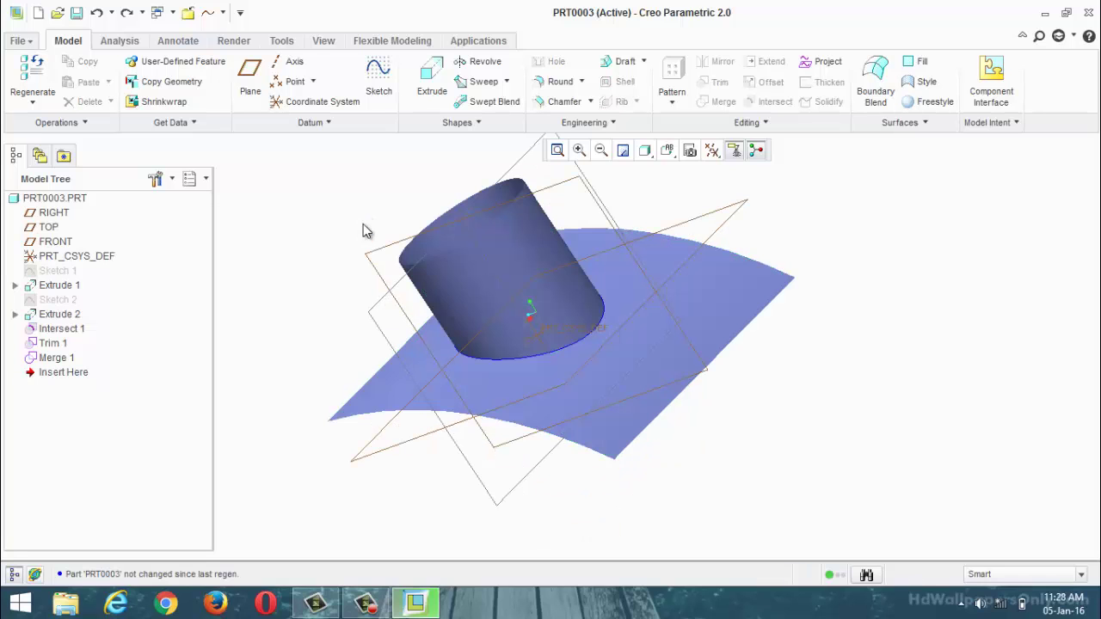
Offset the whole merged surface outward by about 107.70
scroll(632, 297, down, 3)
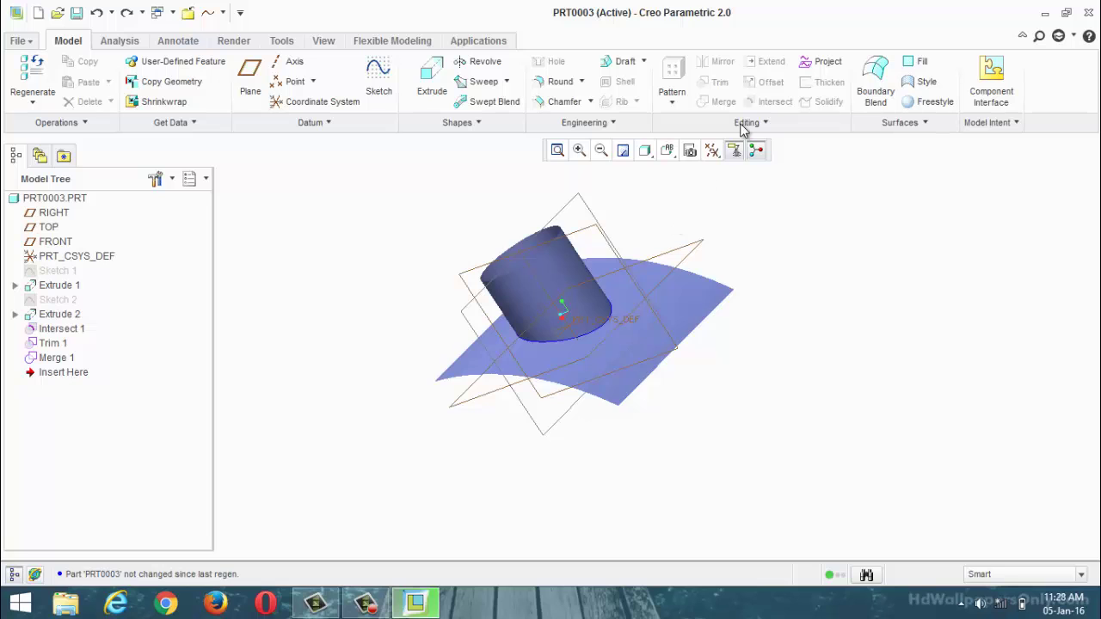
click(635, 331)
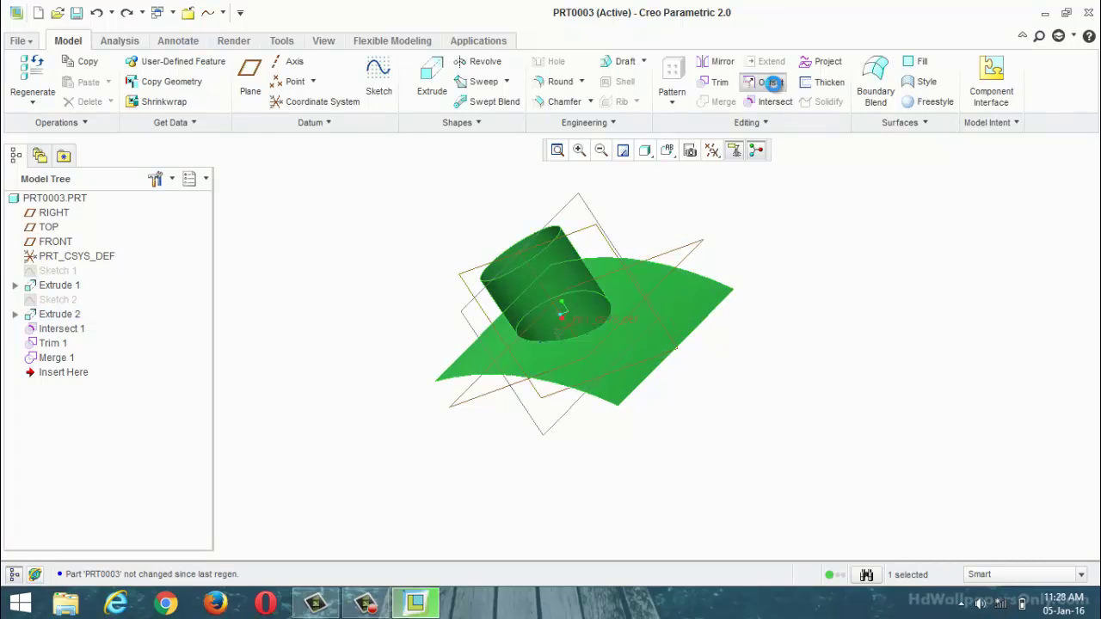
click(765, 82)
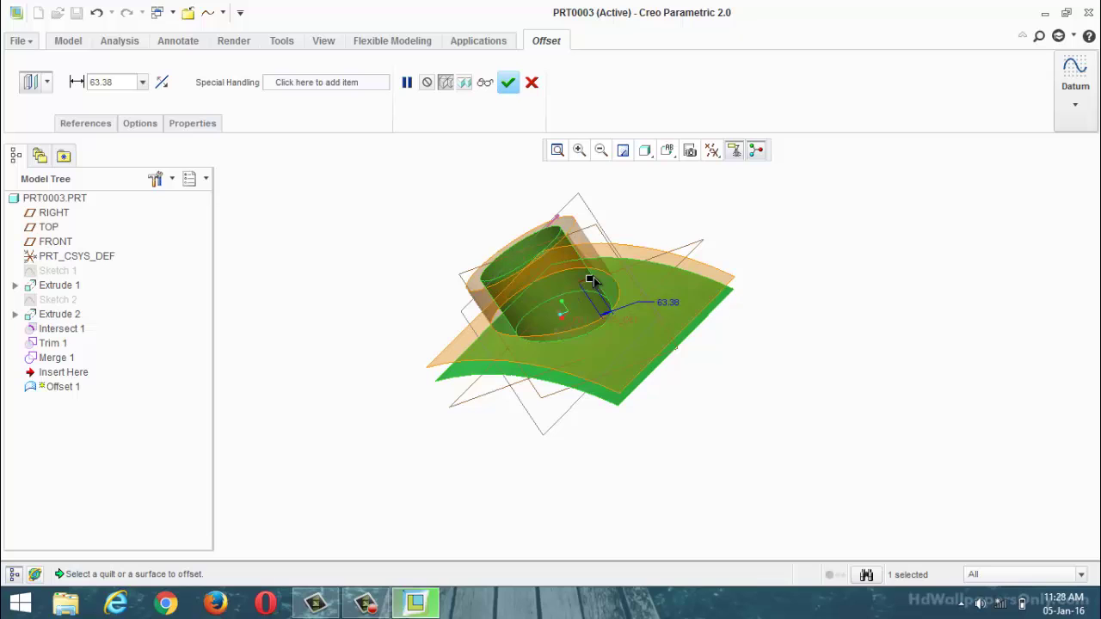
drag(590, 278, 613, 272)
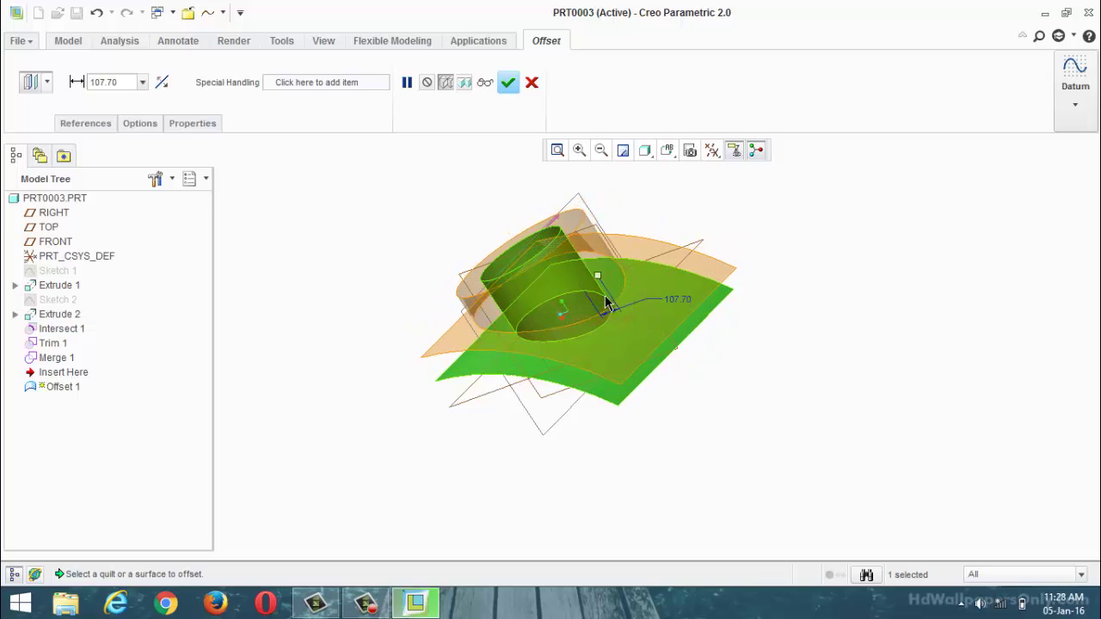
click(509, 82)
middle_drag(482, 209, 514, 188)
click(494, 200)
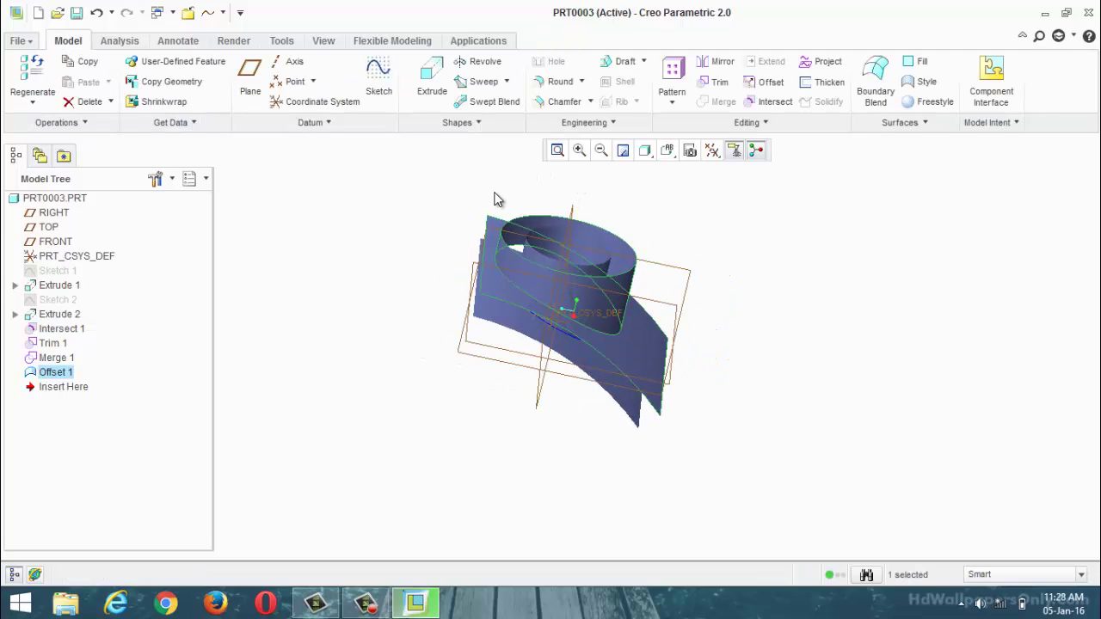
middle_drag(622, 253, 591, 216)
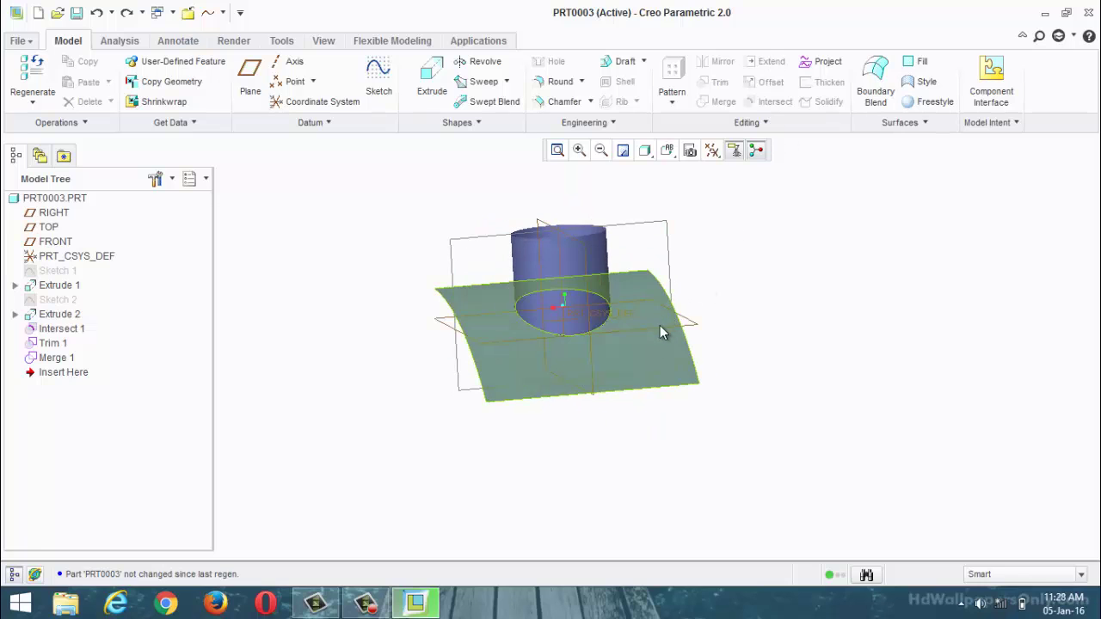
Extend the curved sheet from its lower straight boundary edge by about 365.90
click(666, 392)
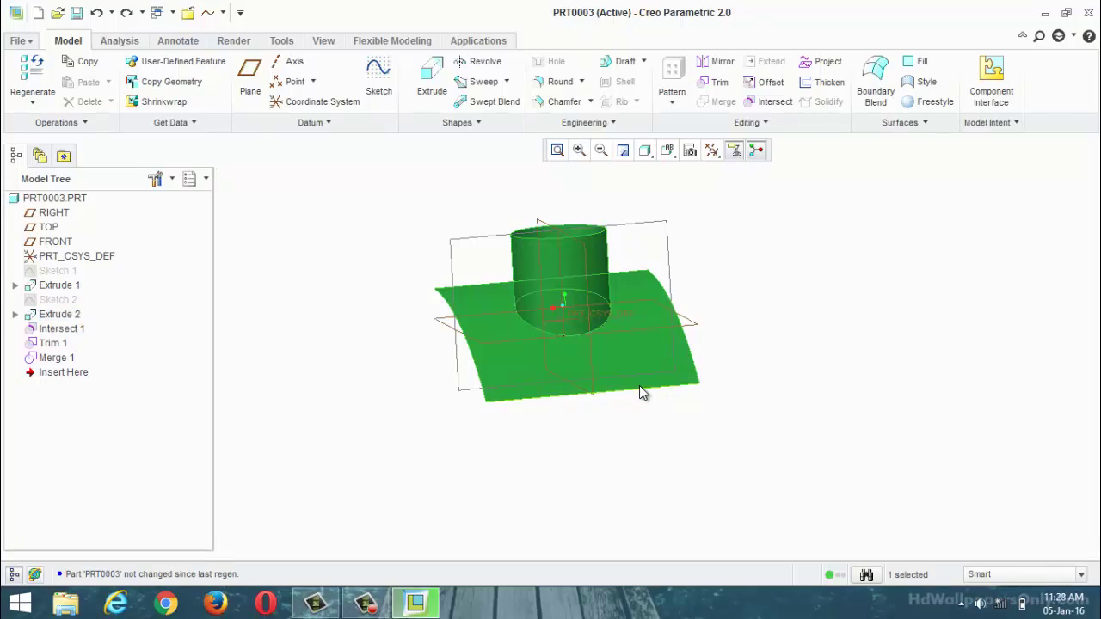
click(641, 390)
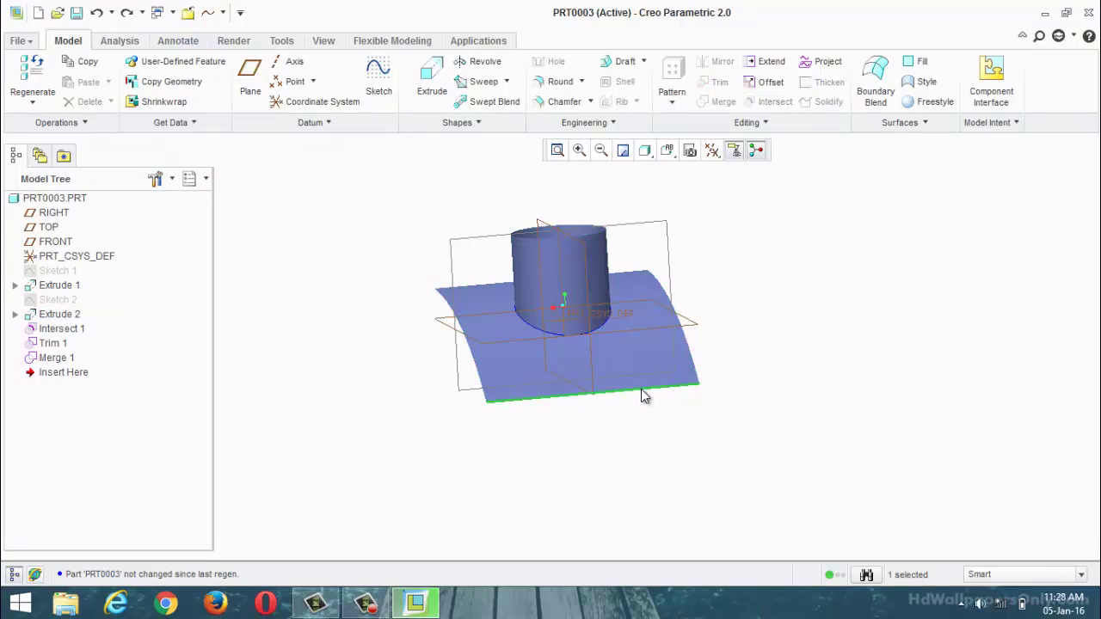
click(768, 61)
drag(715, 426, 720, 462)
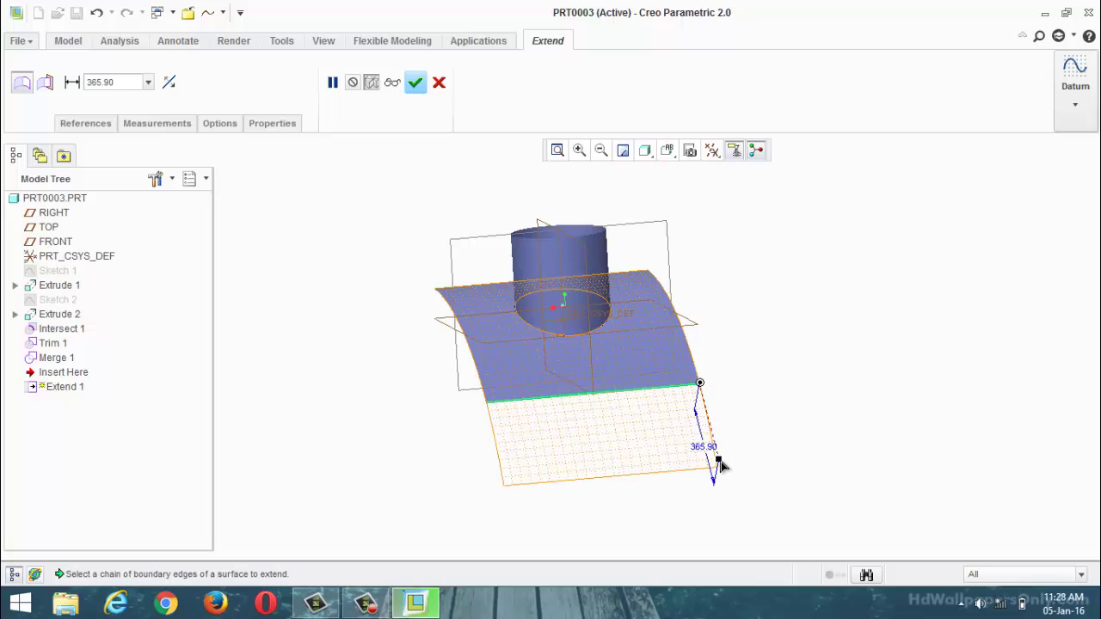
middle_drag(747, 328, 541, 155)
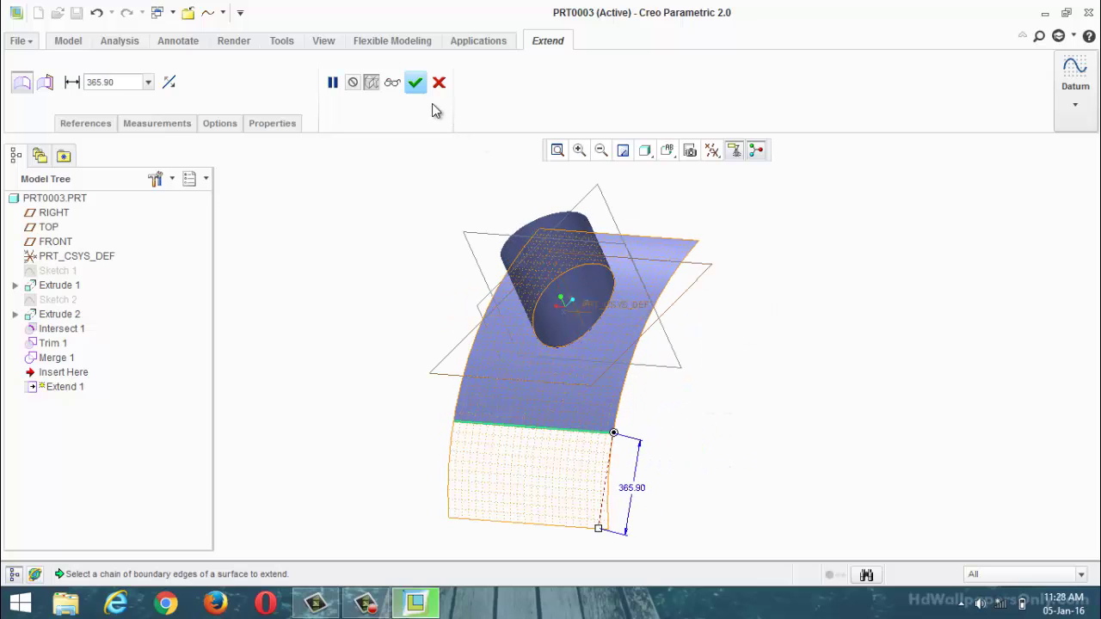
click(416, 82)
Examine the cylinder and its junction with the extended curved sheet from several angles
click(547, 294)
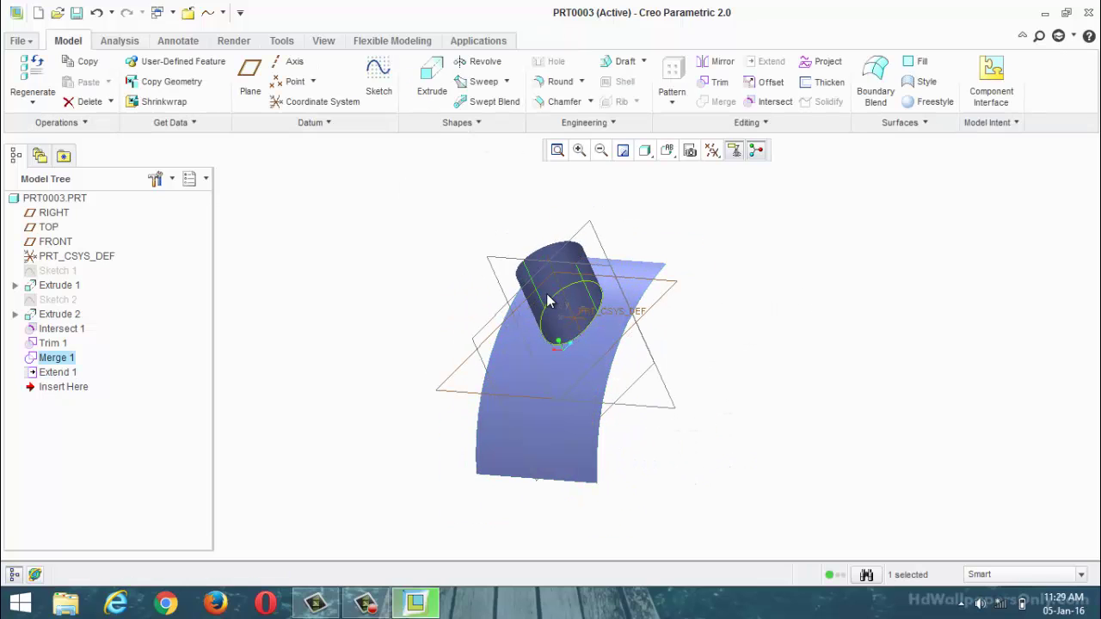
click(534, 310)
scroll(534, 301, up, 2)
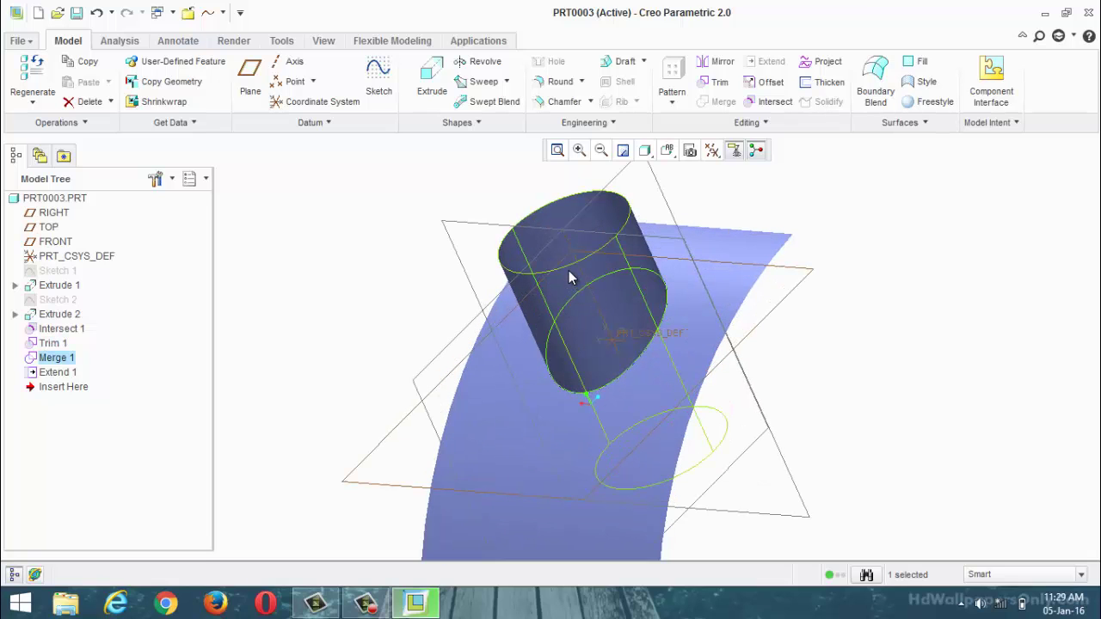
middle_drag(581, 289, 550, 313)
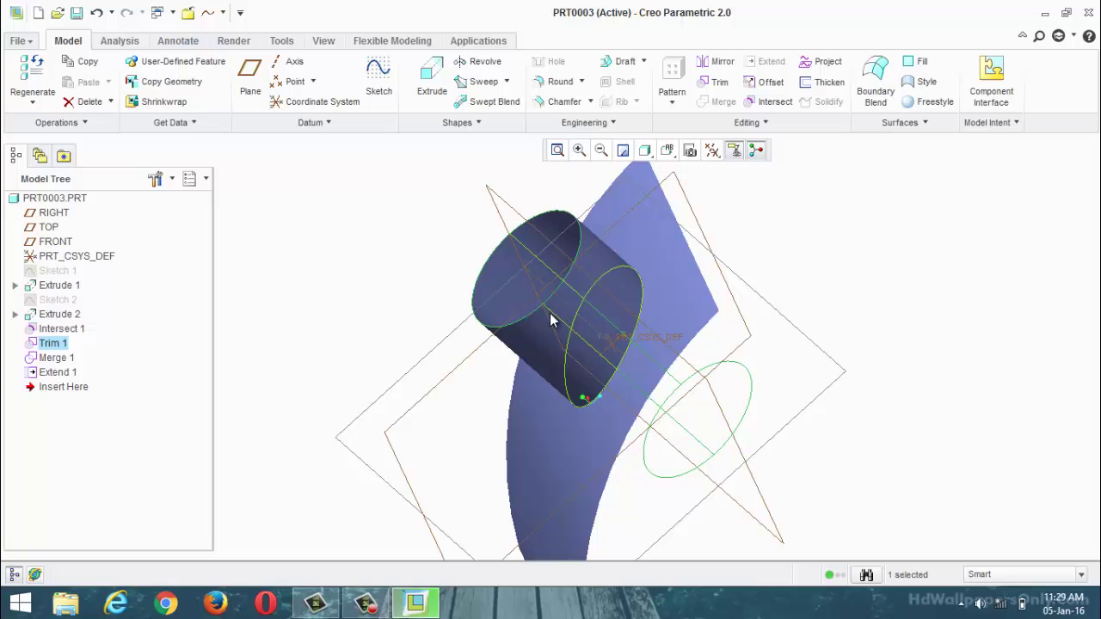
click(590, 255)
scroll(605, 277, down, 3)
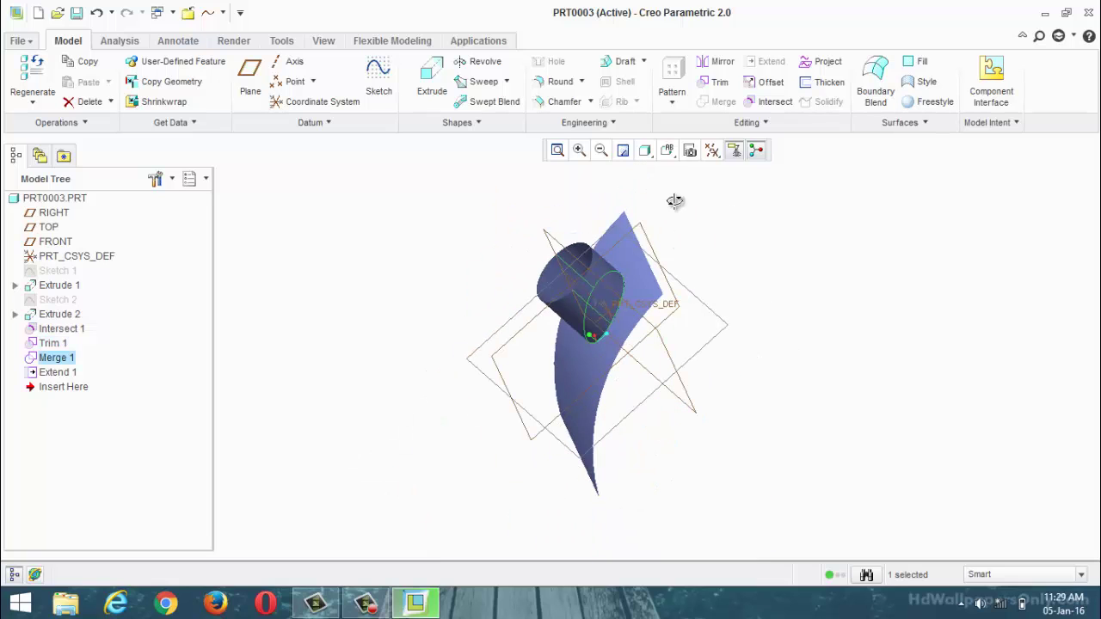
middle_drag(674, 201, 801, 235)
click(800, 235)
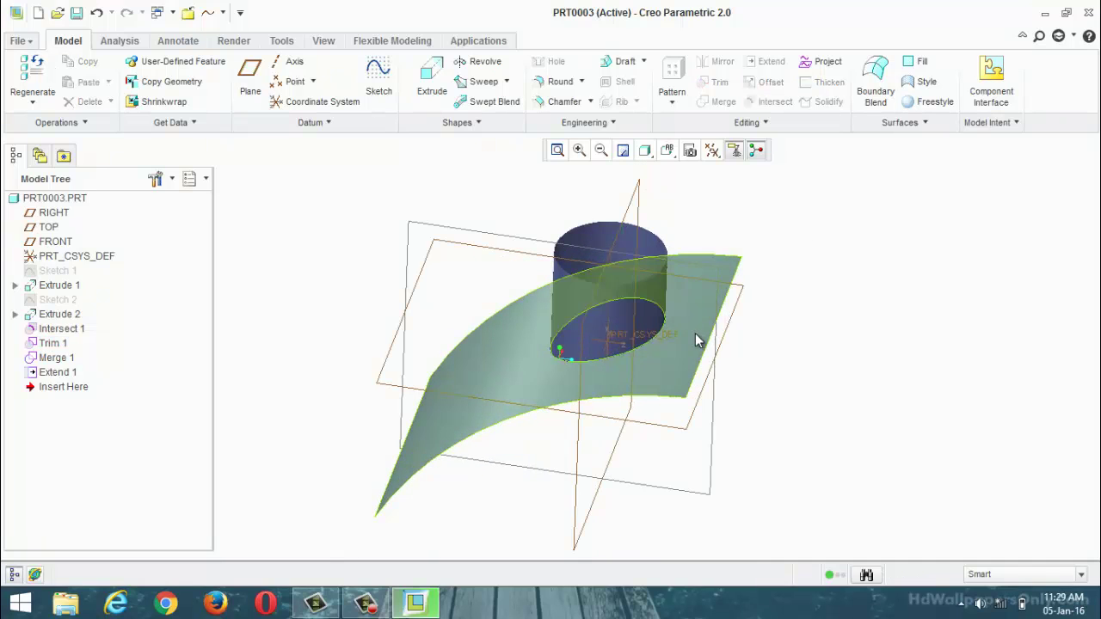
Extend the cylinder upward from one half of its upper circular edge by about 134.40
click(695, 333)
click(695, 344)
scroll(589, 302, up, 3)
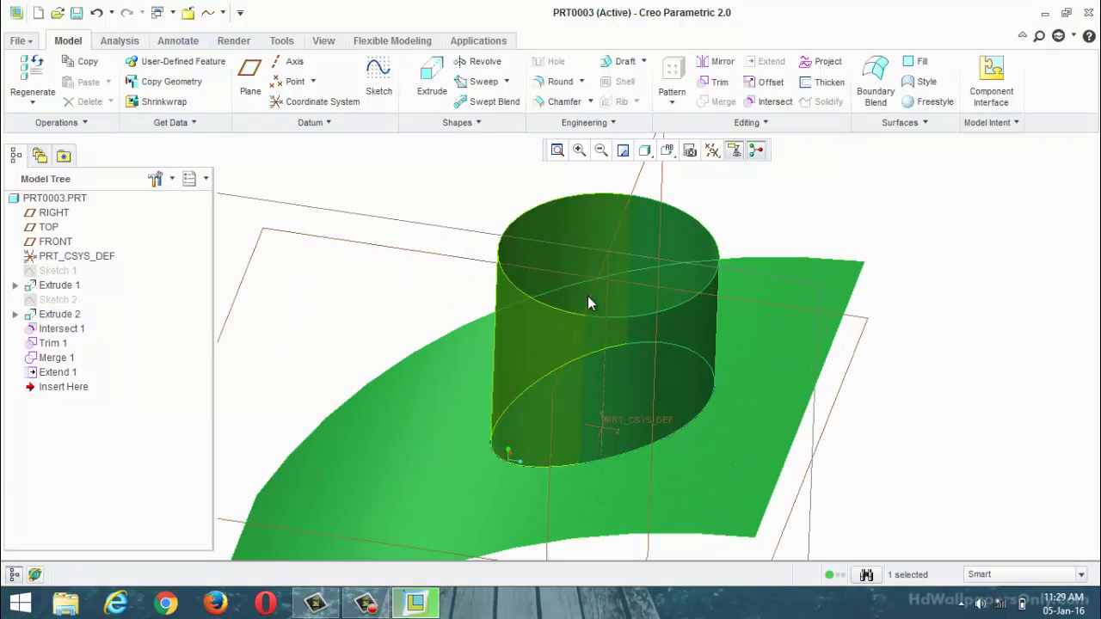
click(581, 319)
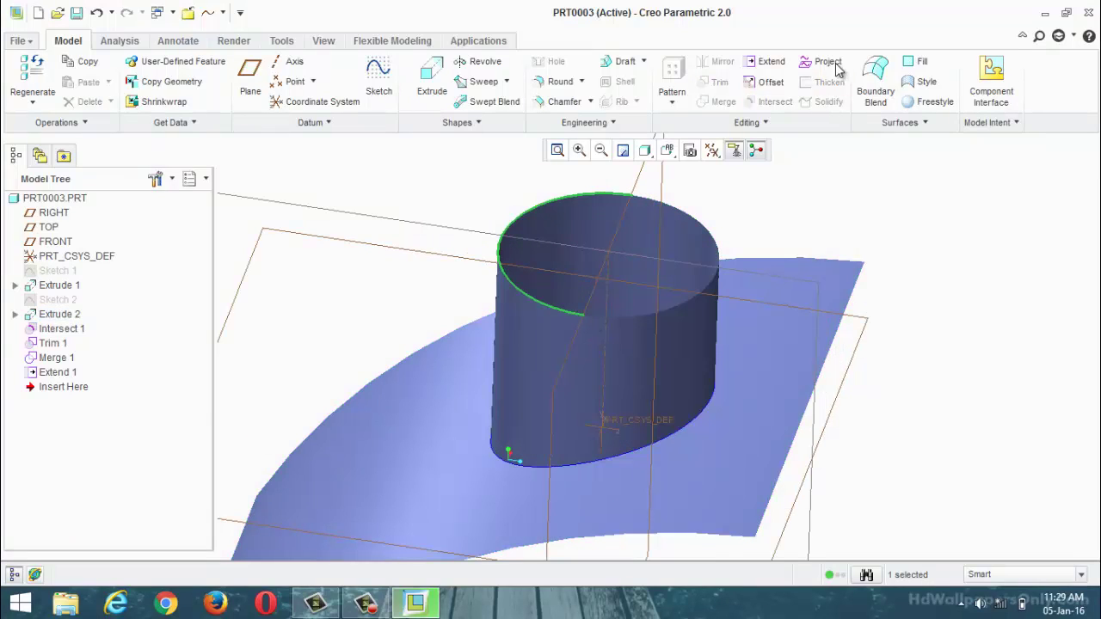
click(764, 62)
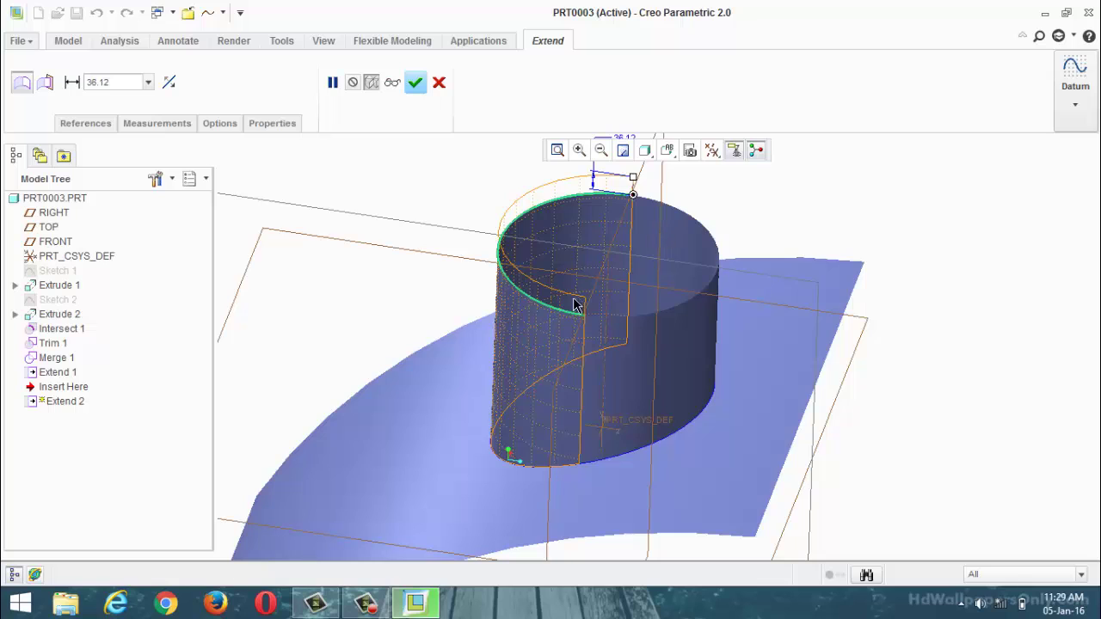
scroll(576, 306, down, 3)
drag(604, 244, 604, 209)
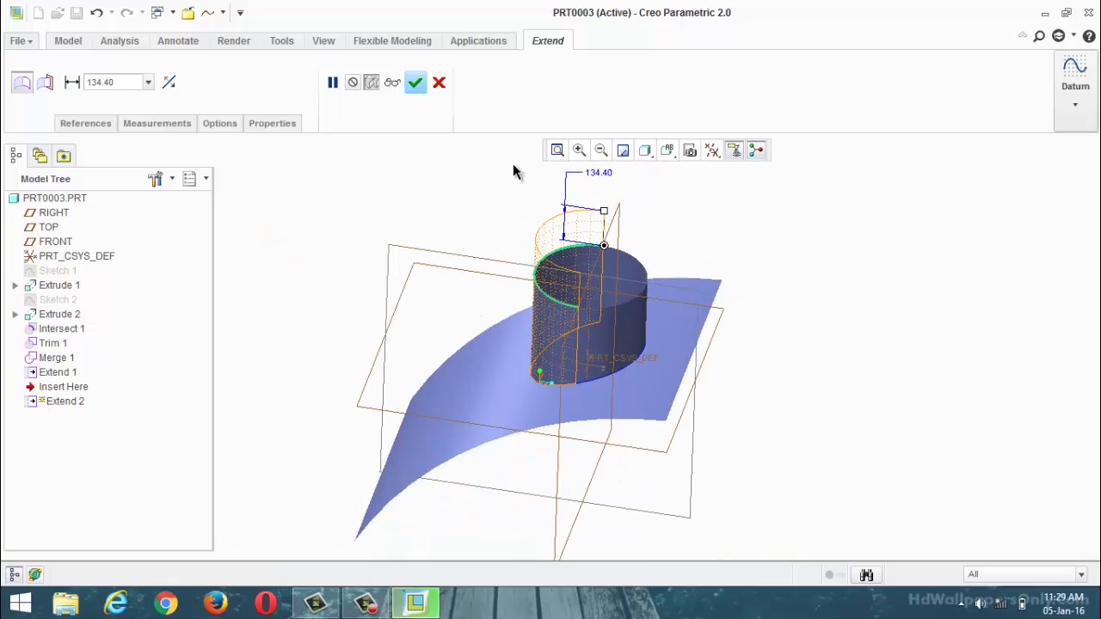
click(415, 83)
Thicken the whole merged surface, including the cylinder and curved sheet, by 16.31 outward
middle_drag(497, 194, 482, 155)
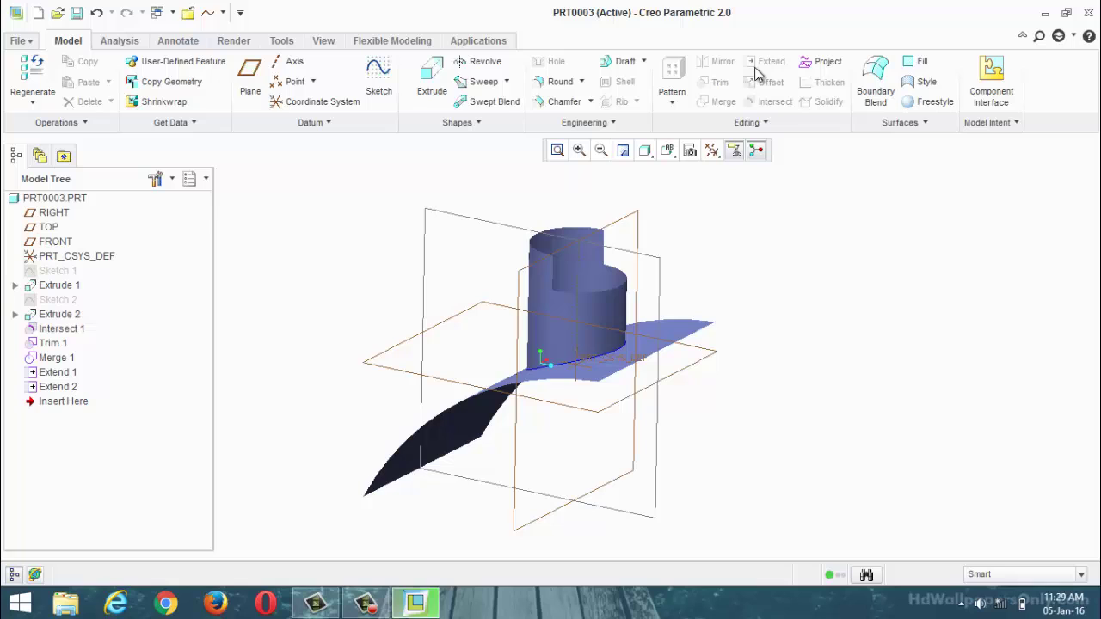
click(585, 322)
click(647, 345)
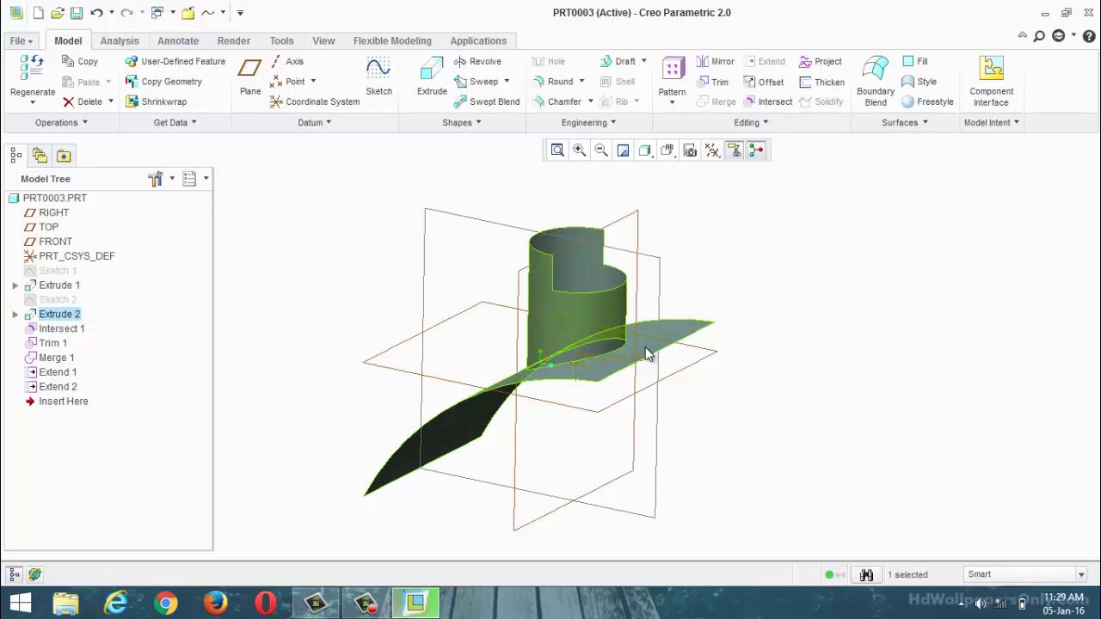
click(647, 345)
click(822, 81)
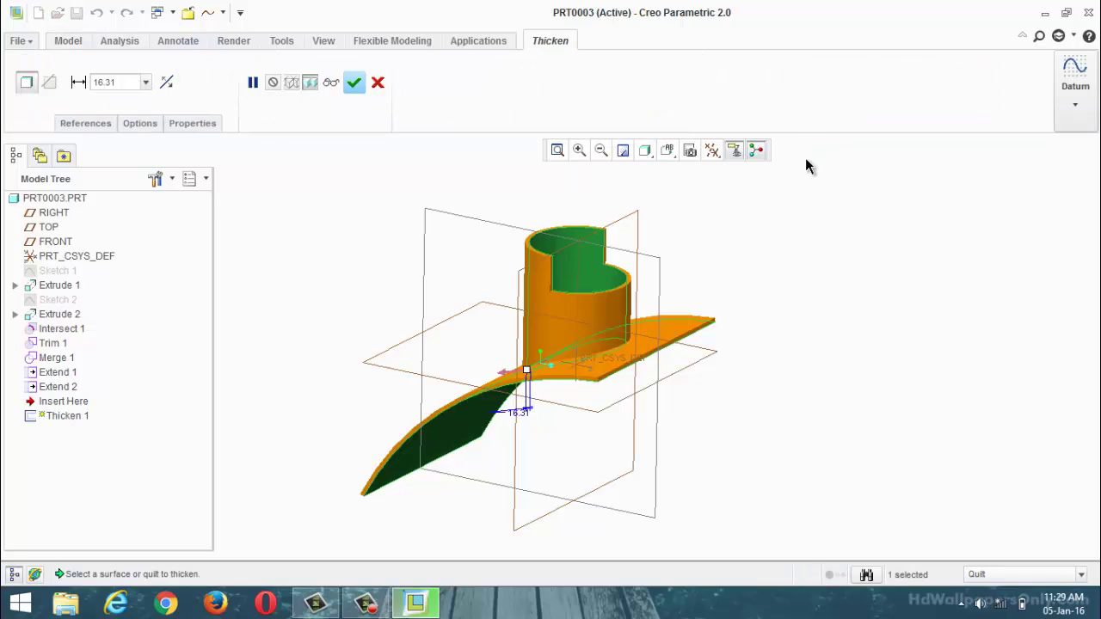
middle_drag(806, 160, 819, 194)
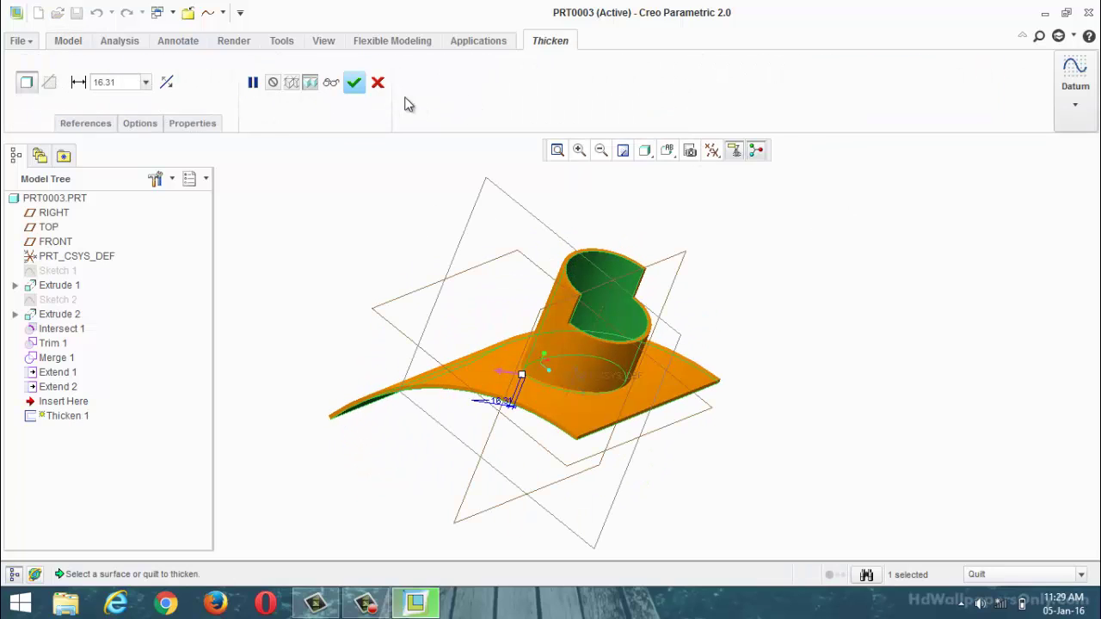
click(355, 82)
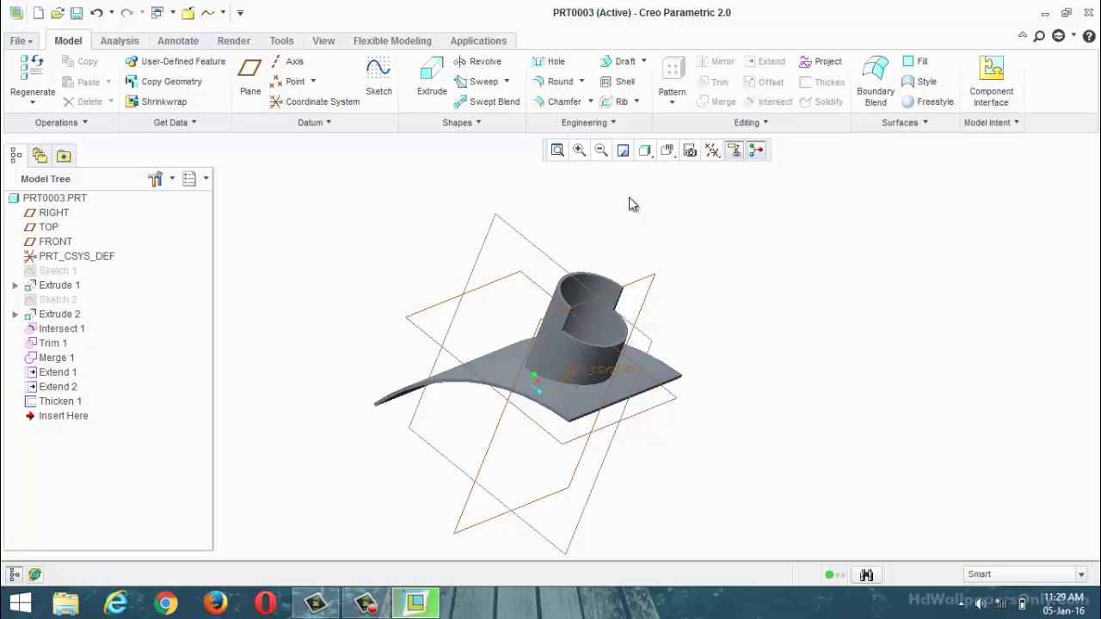
Undo all the modelled features until only the datum planes and coordinate system remain
middle_drag(629, 204, 646, 302)
key(ctrl+z)
key(ctrl+z)
key(ctrl+z)
key(ctrl+z)
key(ctrl+z)
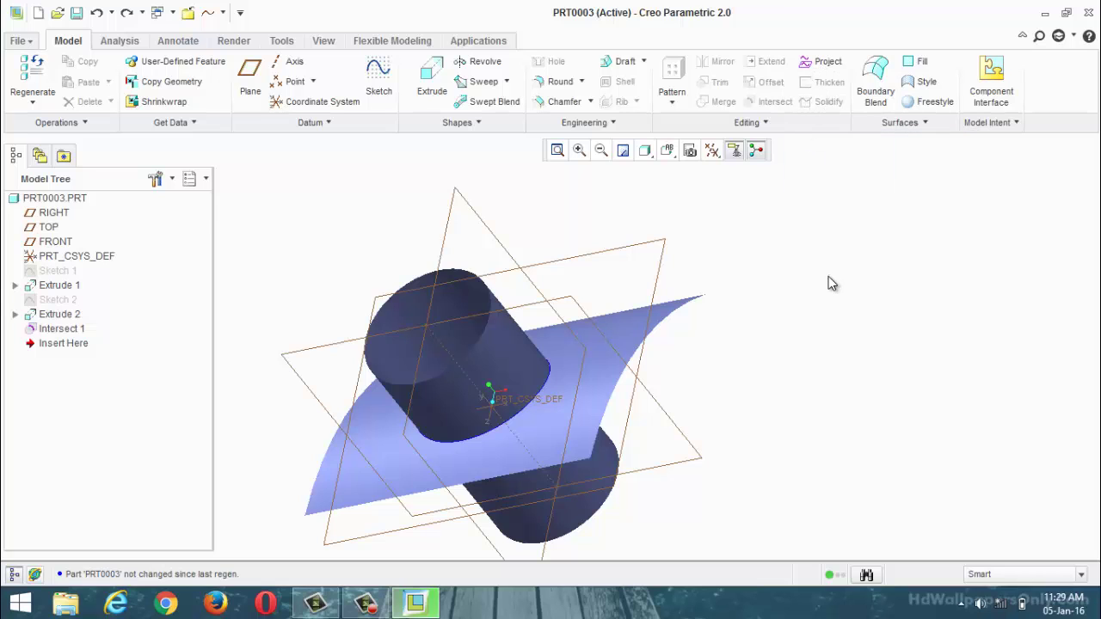
key(ctrl+z)
key(ctrl+z)
key(ctrl+z)
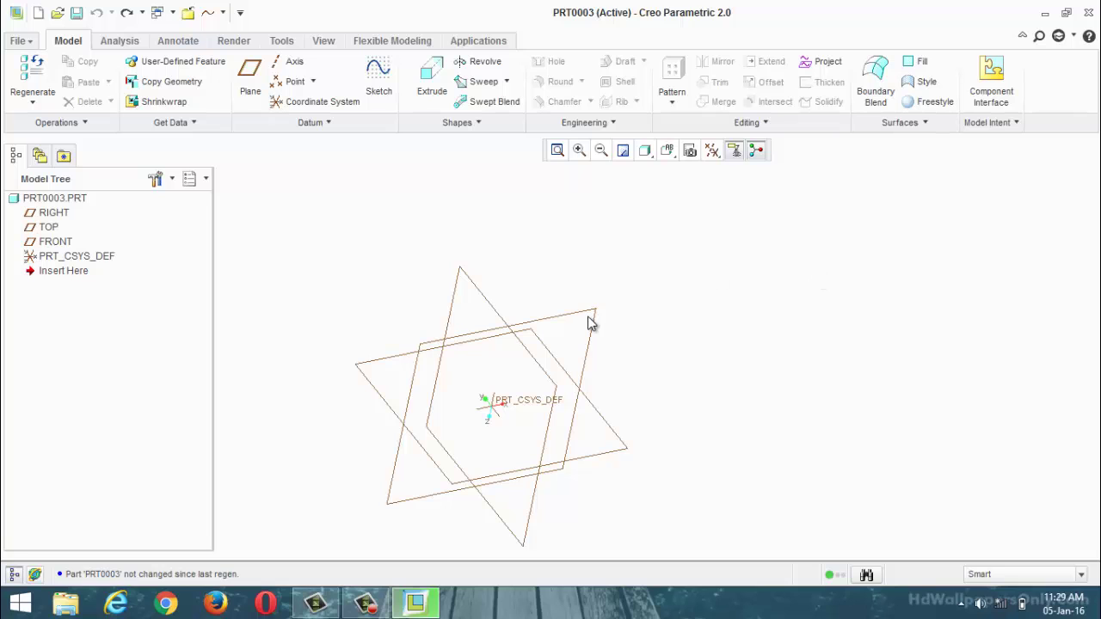
Start a sketch on the FRONT plane with the RIGHT plane as right-facing reference, and view it square on
scroll(669, 385, down, 3)
click(379, 90)
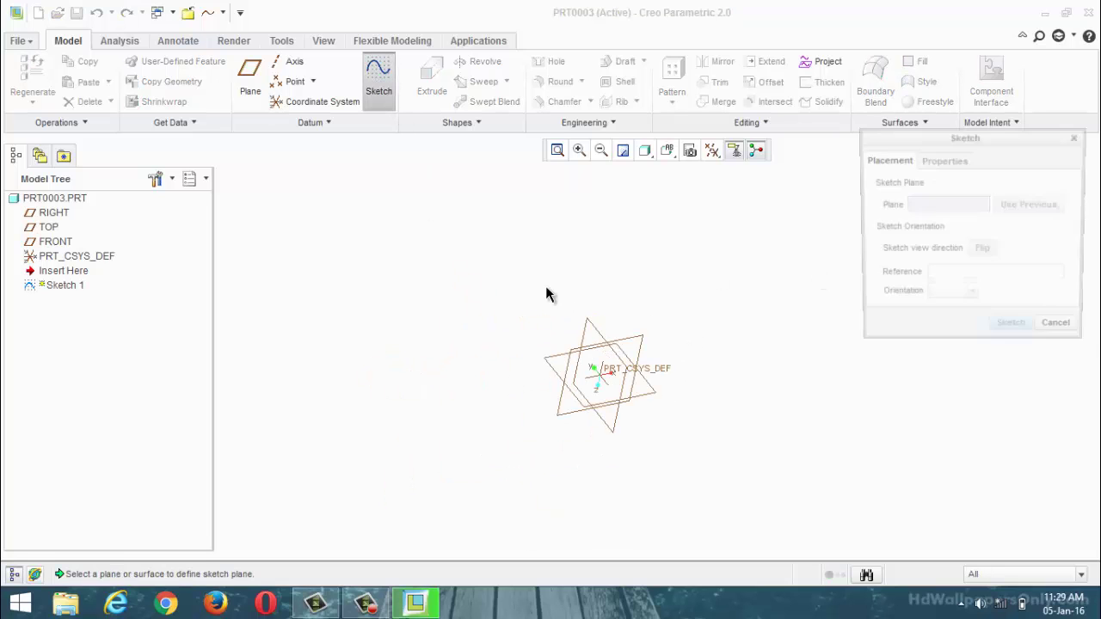
scroll(533, 383, up, 2)
click(527, 366)
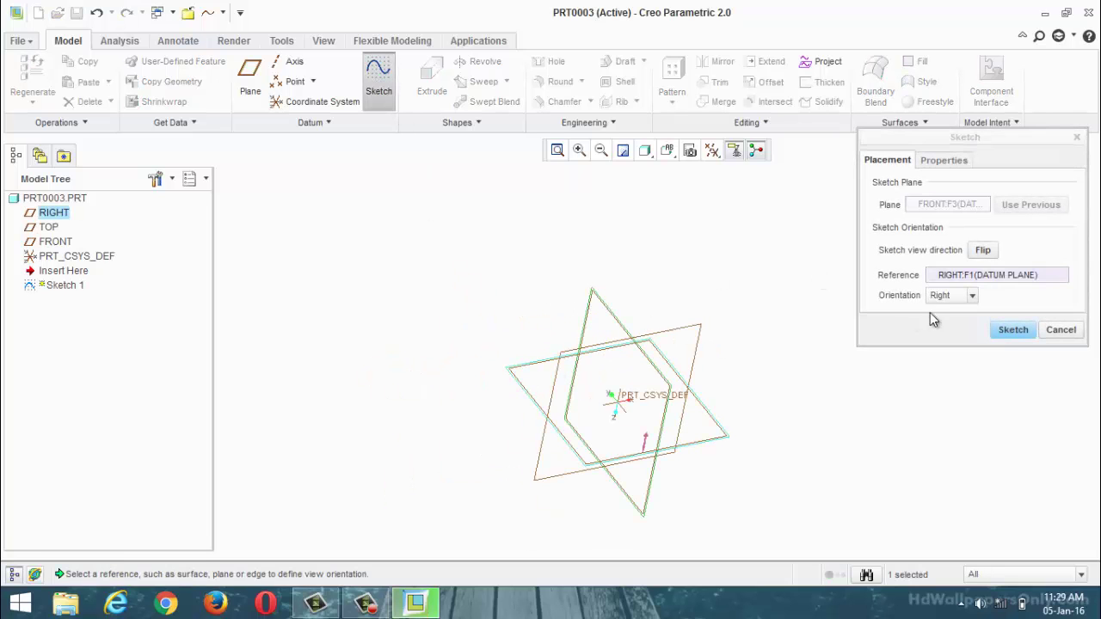
click(1012, 331)
click(710, 152)
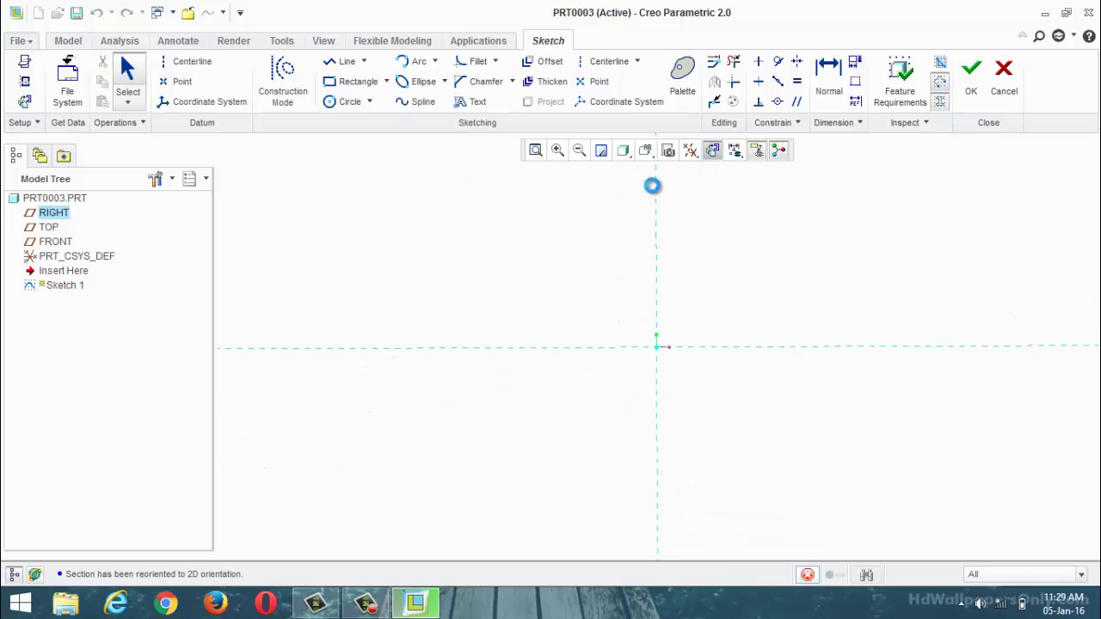
Sketch a three-segment line chain: a horizontal line about 639 long above the origin, then two segments descending on its right-hand side
scroll(584, 361, down, 3)
scroll(676, 278, up, 3)
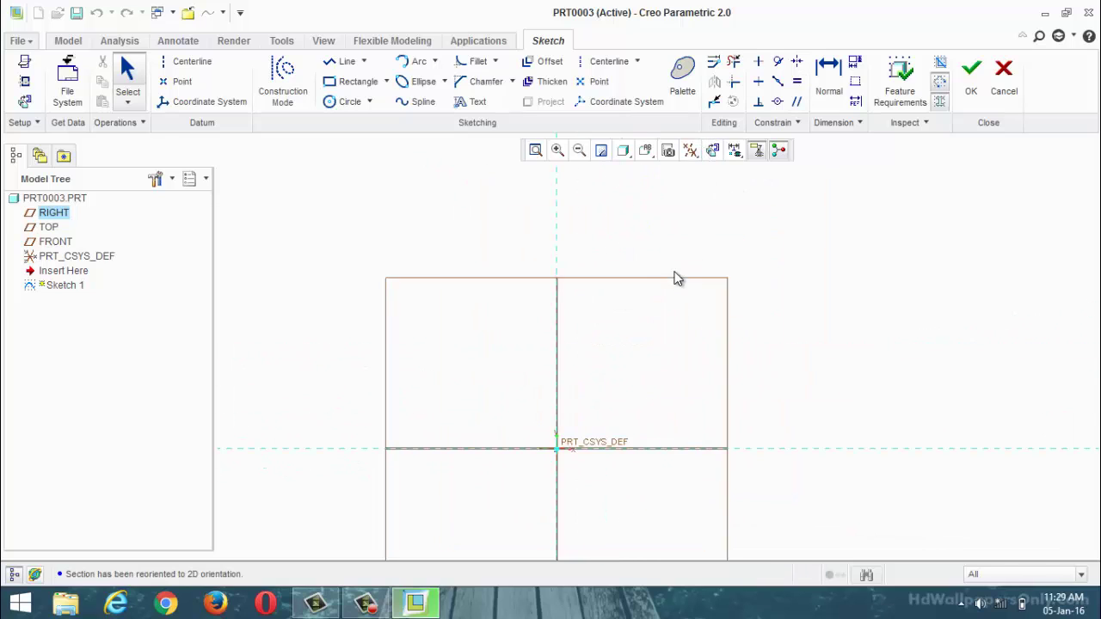
scroll(576, 248, down, 2)
click(345, 69)
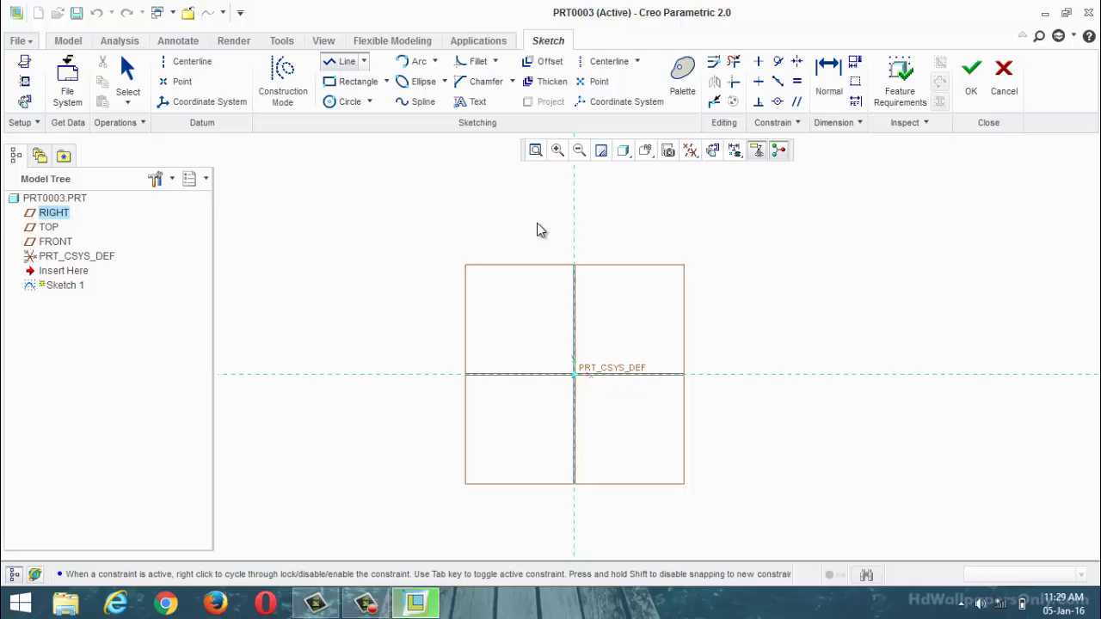
click(473, 213)
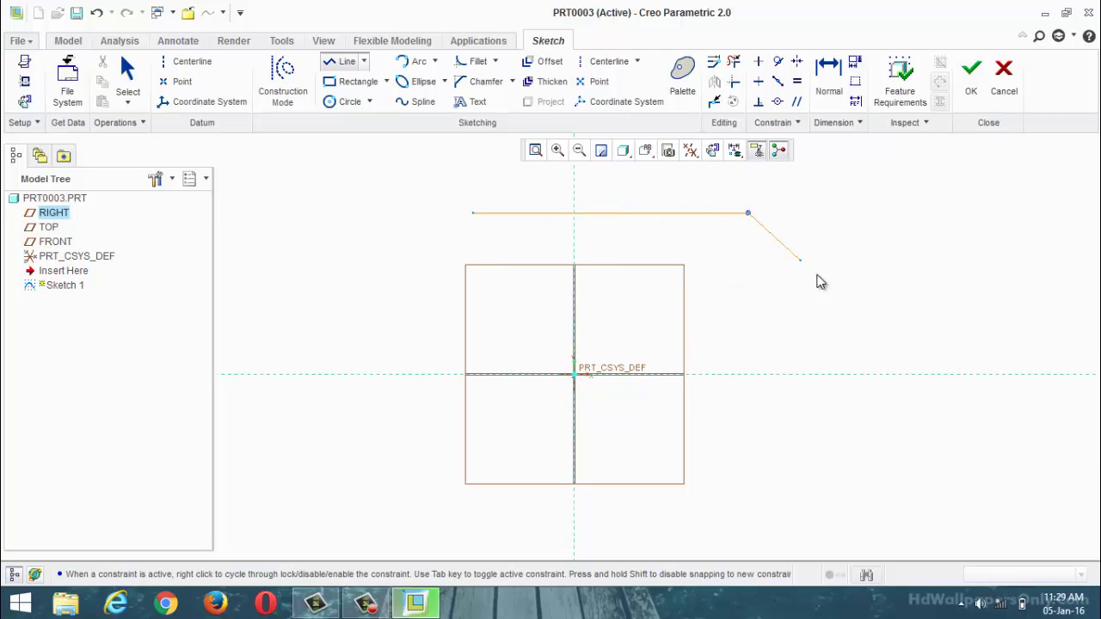
click(875, 506)
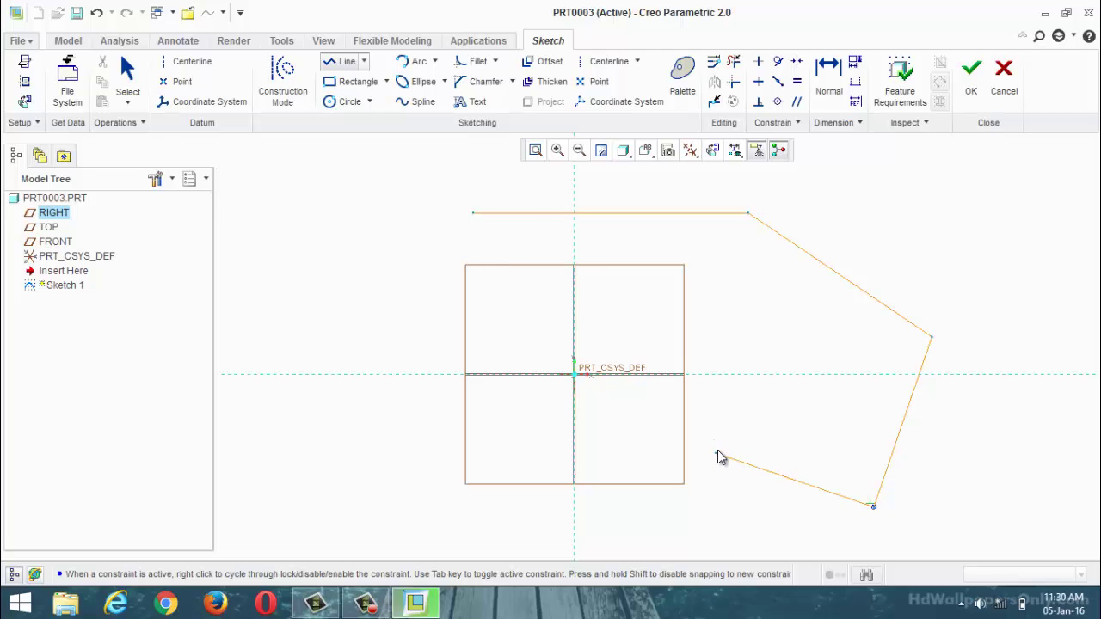
middle_click(717, 450)
middle_click(717, 450)
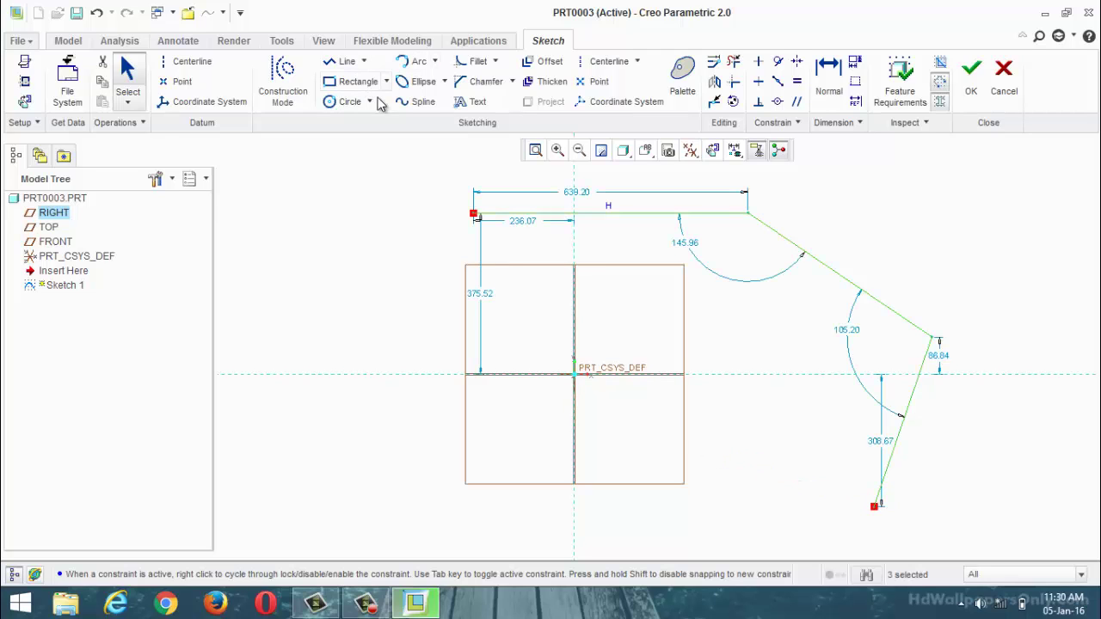
Draw a wavy spline from the chain's lower end leftward across the origin, curving down at its far end, and finish the sketch
click(417, 102)
click(871, 507)
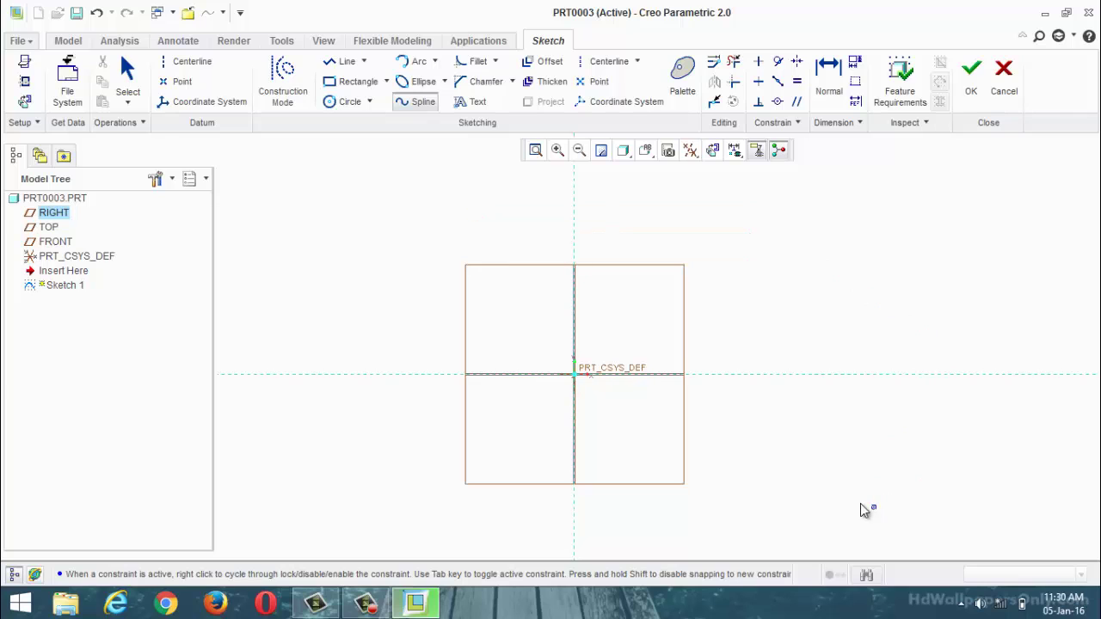
click(757, 336)
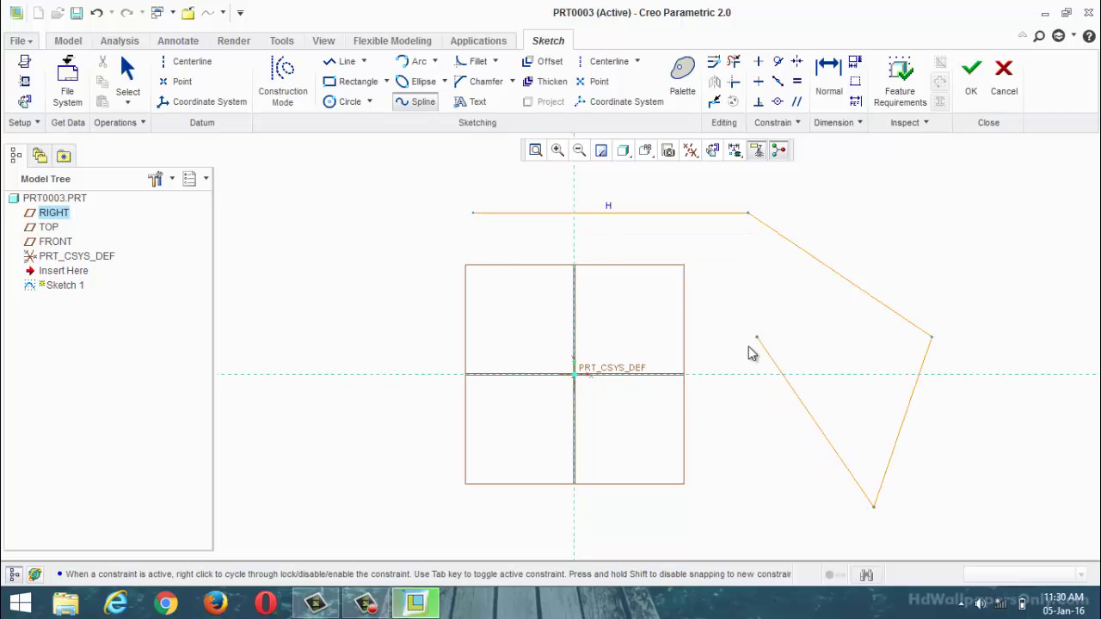
click(629, 444)
click(502, 312)
click(341, 334)
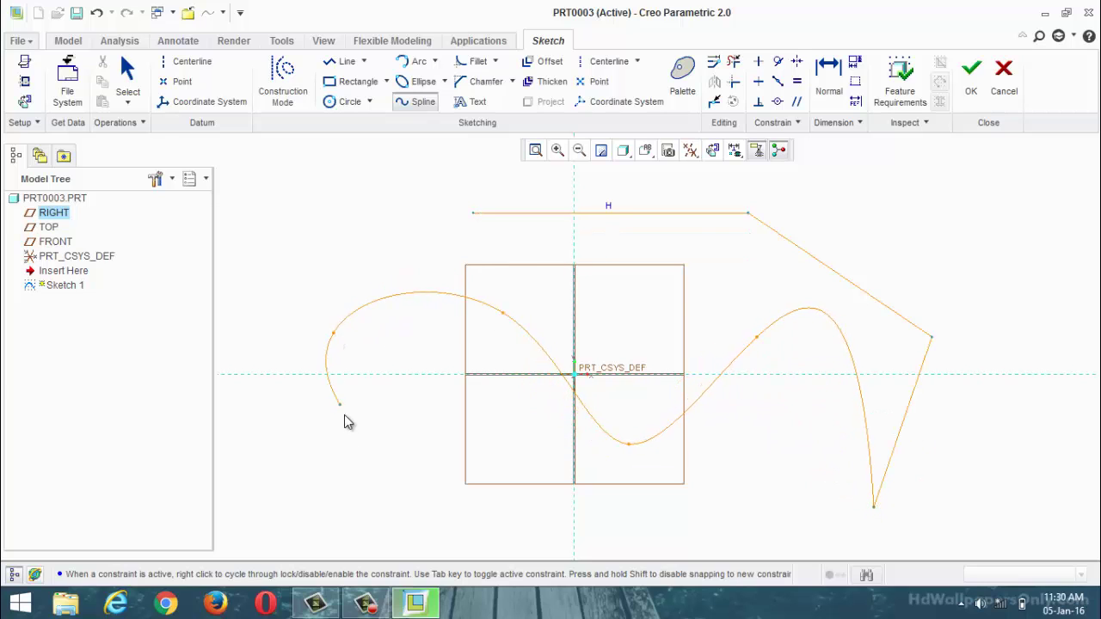
click(344, 450)
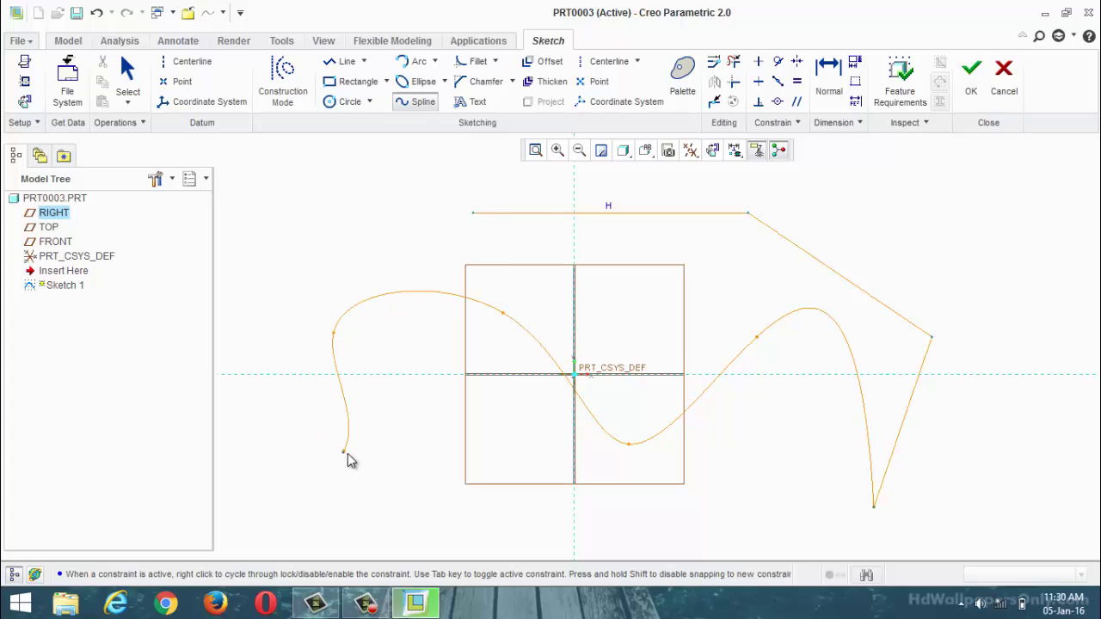
click(980, 84)
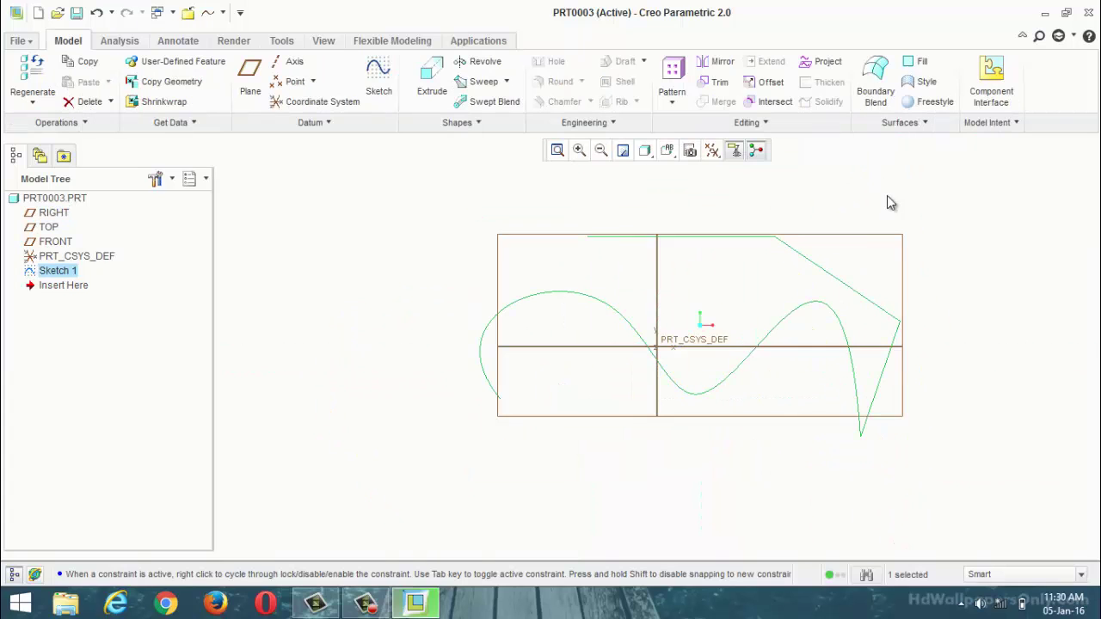
Extrude the sketched profile as a surface to a depth of about 1015.40
click(436, 85)
scroll(457, 295, up, 3)
middle_drag(460, 297, 522, 360)
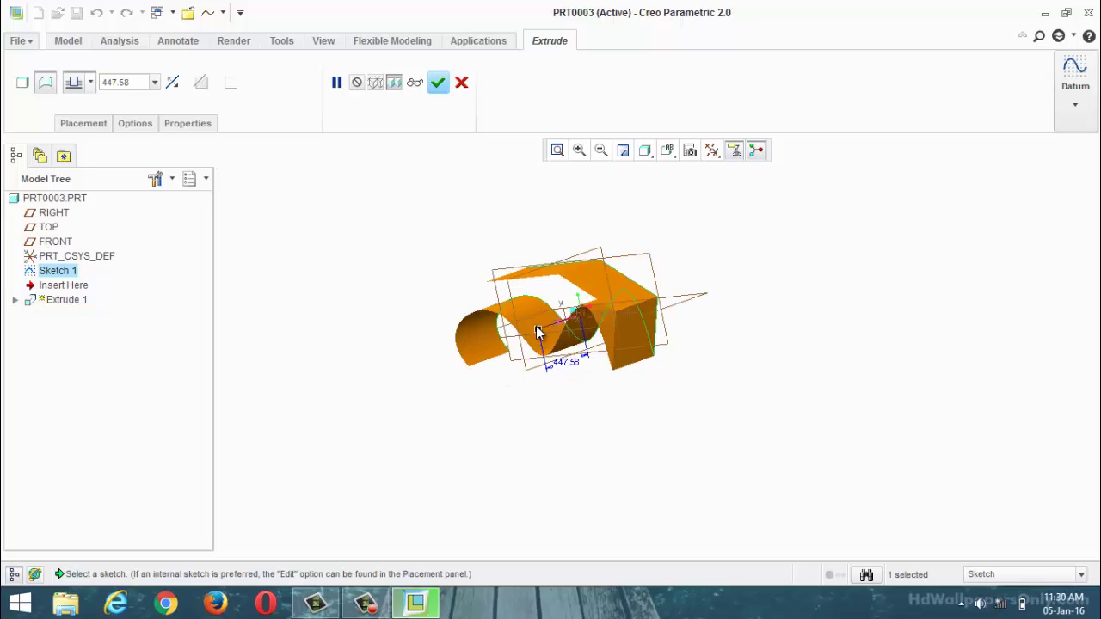
drag(537, 334, 485, 348)
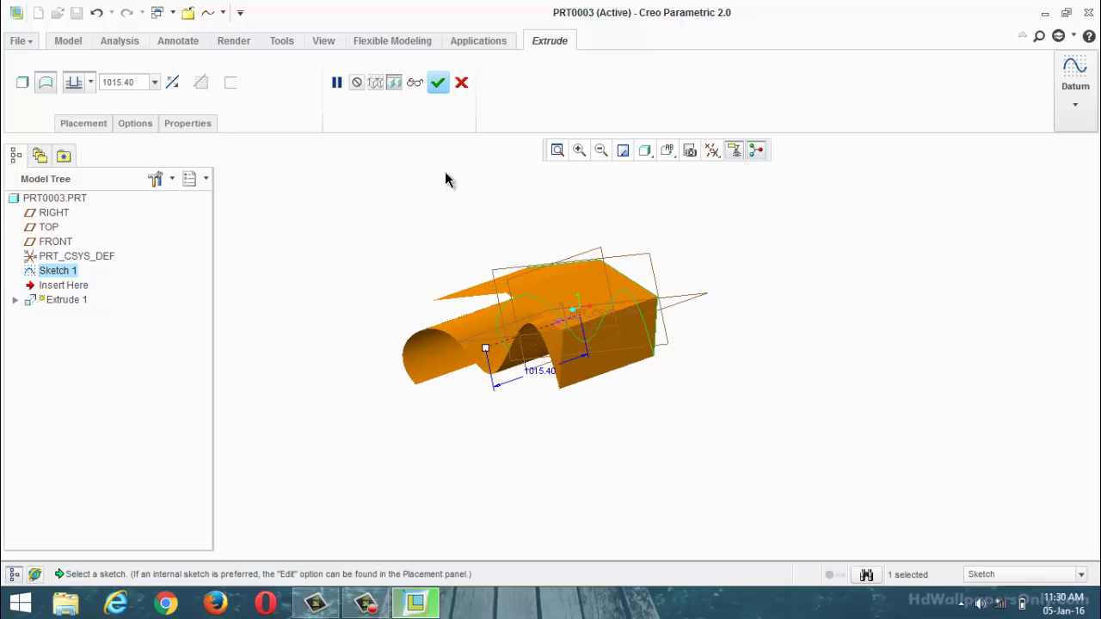
click(436, 85)
middle_drag(427, 250, 433, 273)
scroll(535, 324, down, 3)
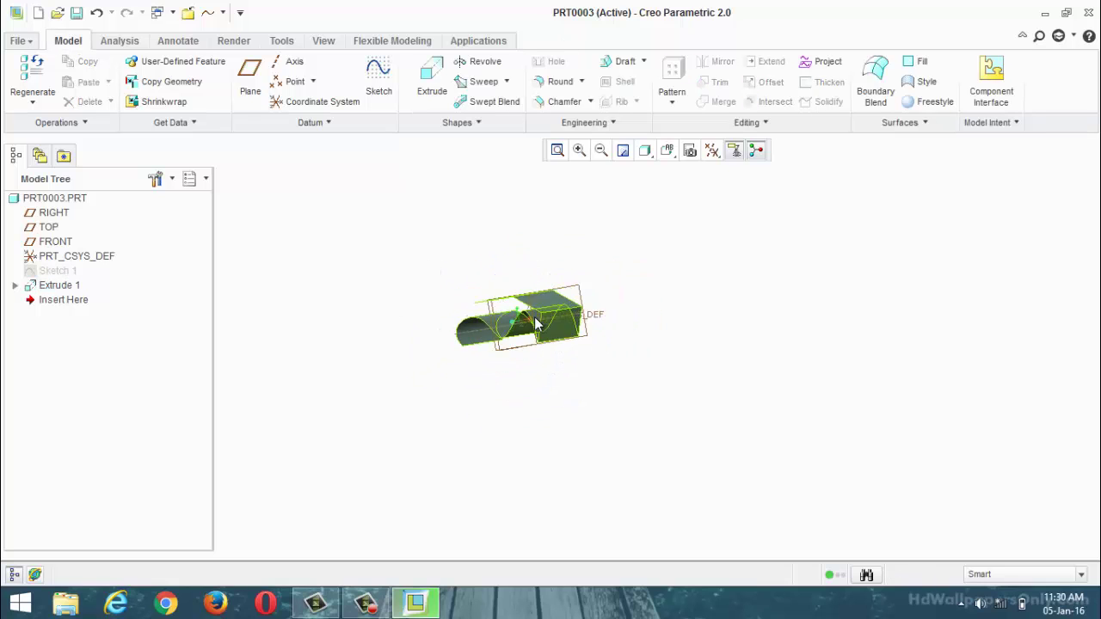
scroll(535, 324, up, 3)
middle_drag(505, 275, 536, 325)
middle_drag(519, 284, 523, 253)
click(583, 317)
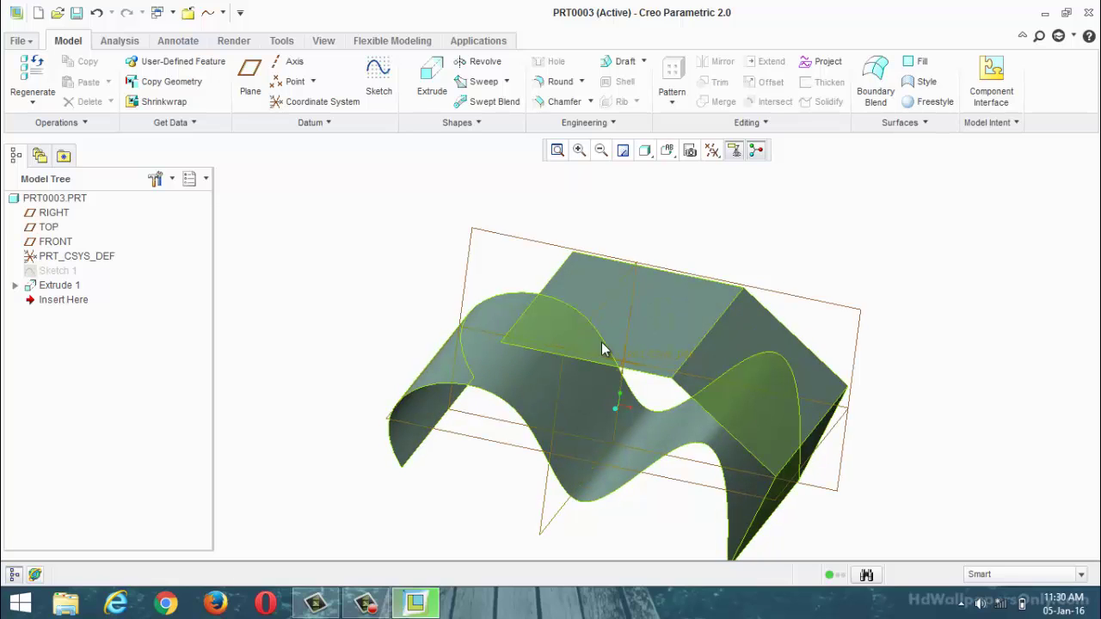
click(482, 258)
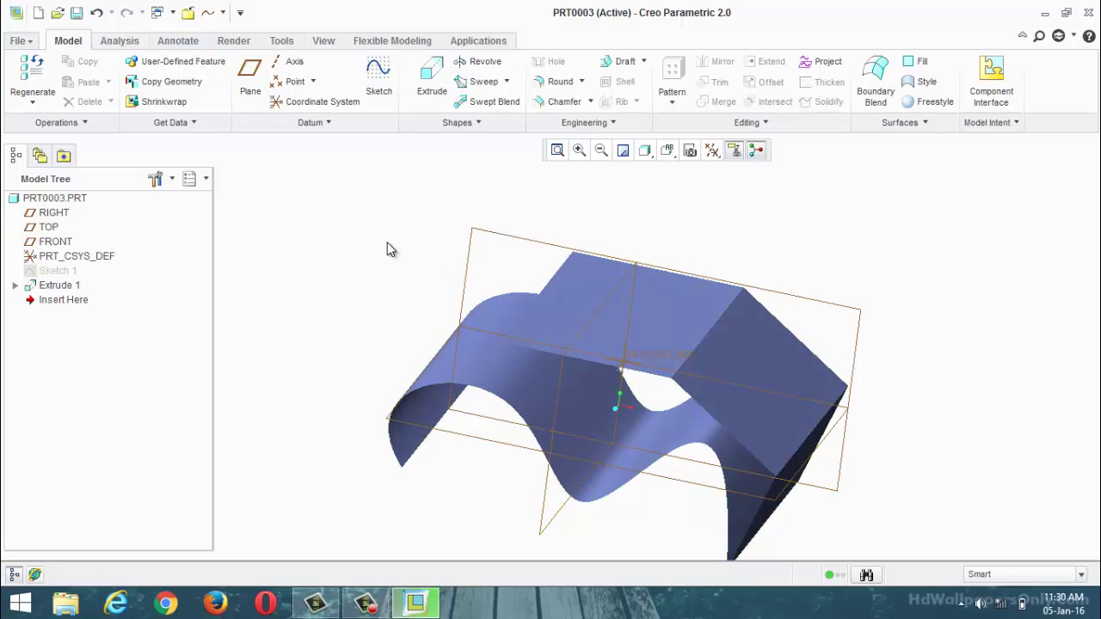
Sketch a small rectangle on the flat upper face of the extruded surface and finish the sketch
click(376, 95)
click(661, 327)
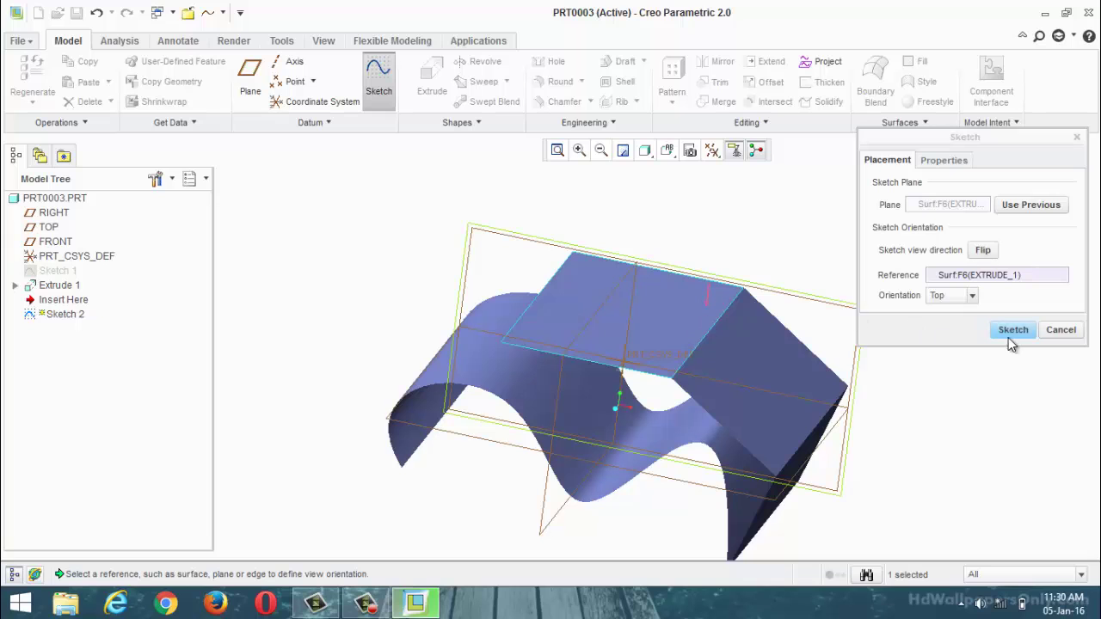
click(1013, 329)
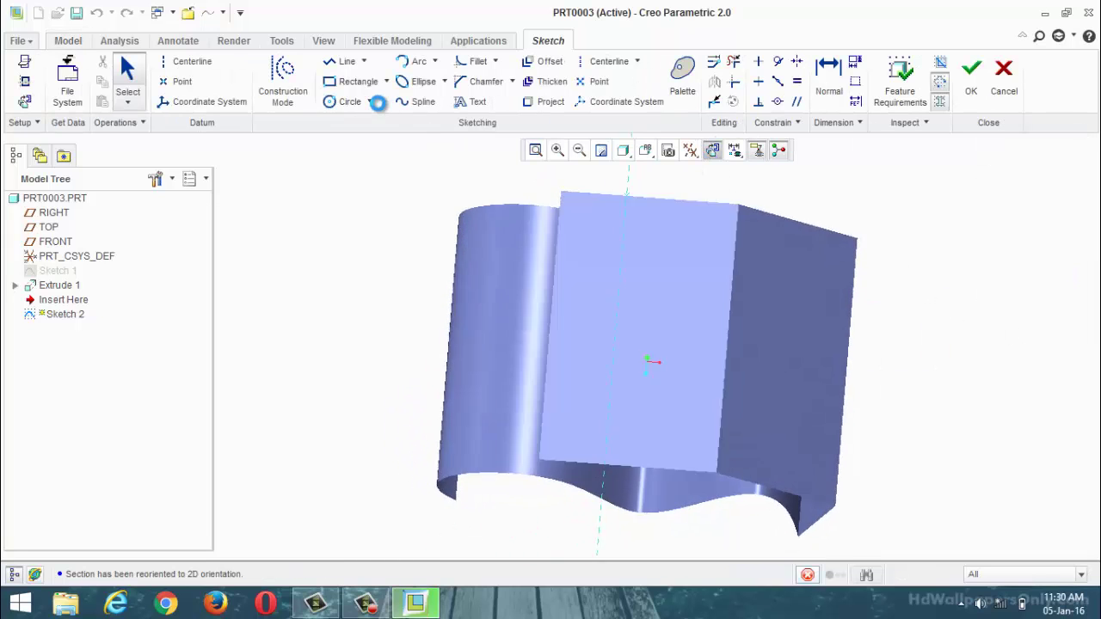
click(353, 81)
click(591, 317)
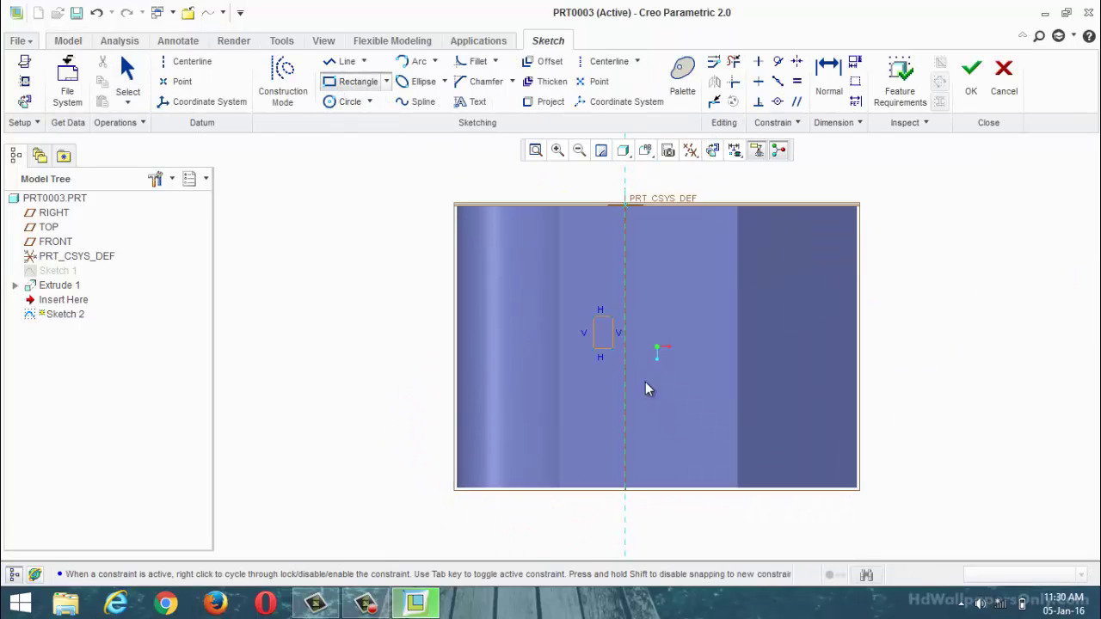
click(683, 424)
click(970, 78)
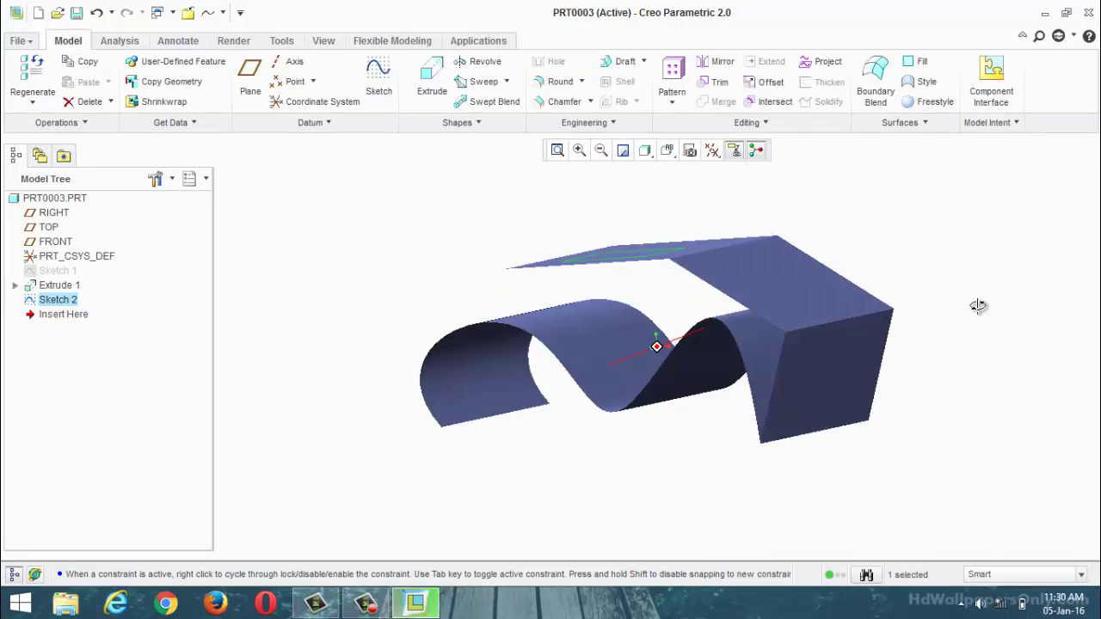
Try to trim the wavy quilt with a downward, material-removing surface extrusion of the rectangle at a depth of 471.63
click(432, 83)
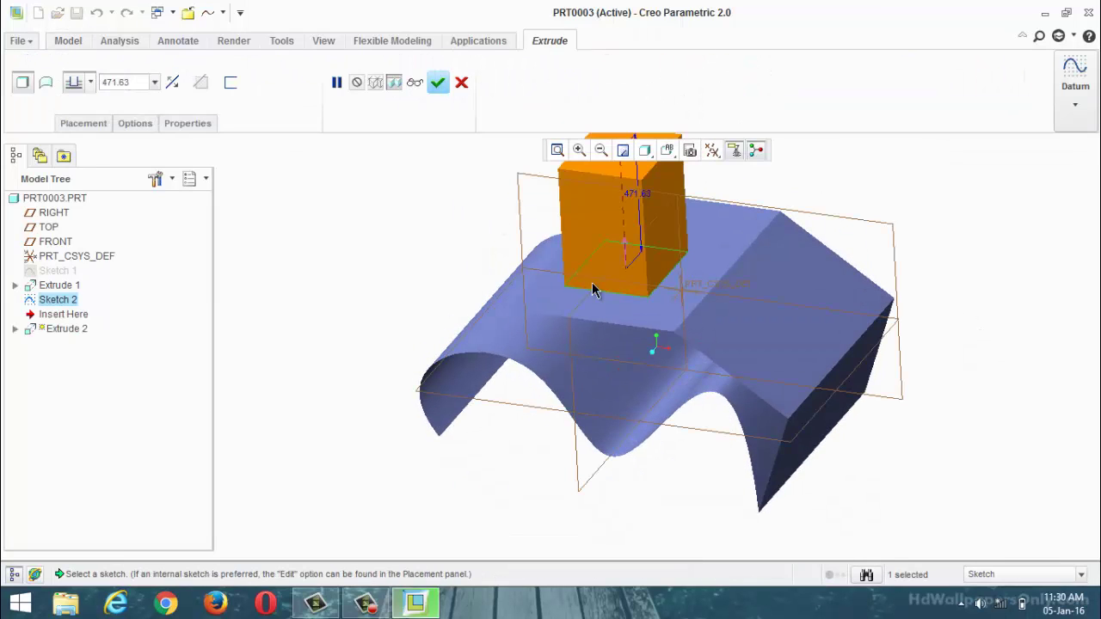
click(173, 83)
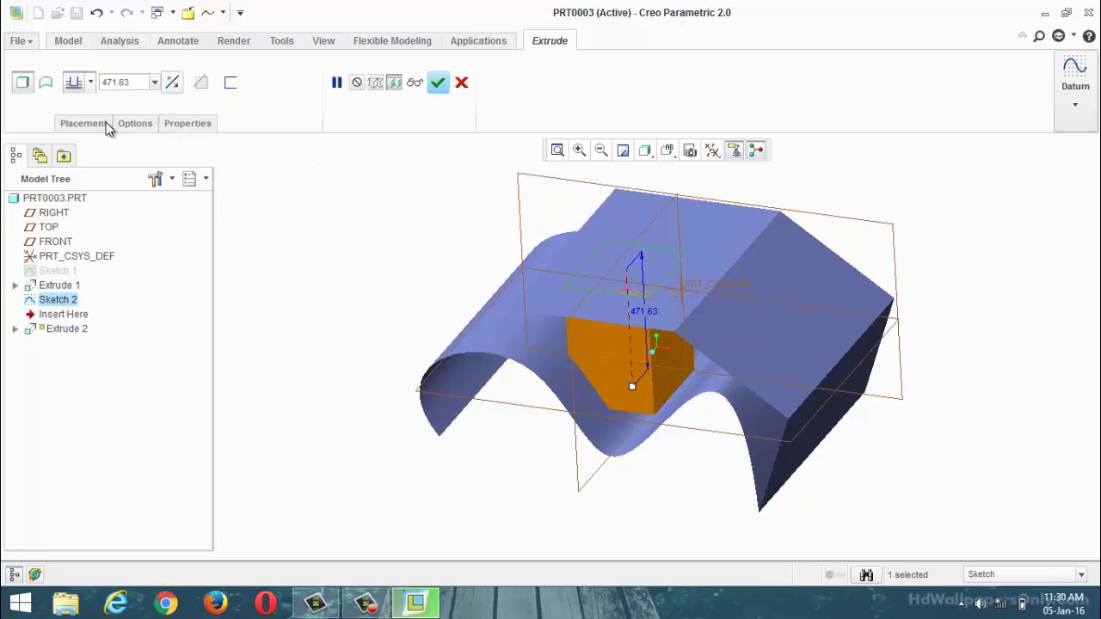
click(46, 82)
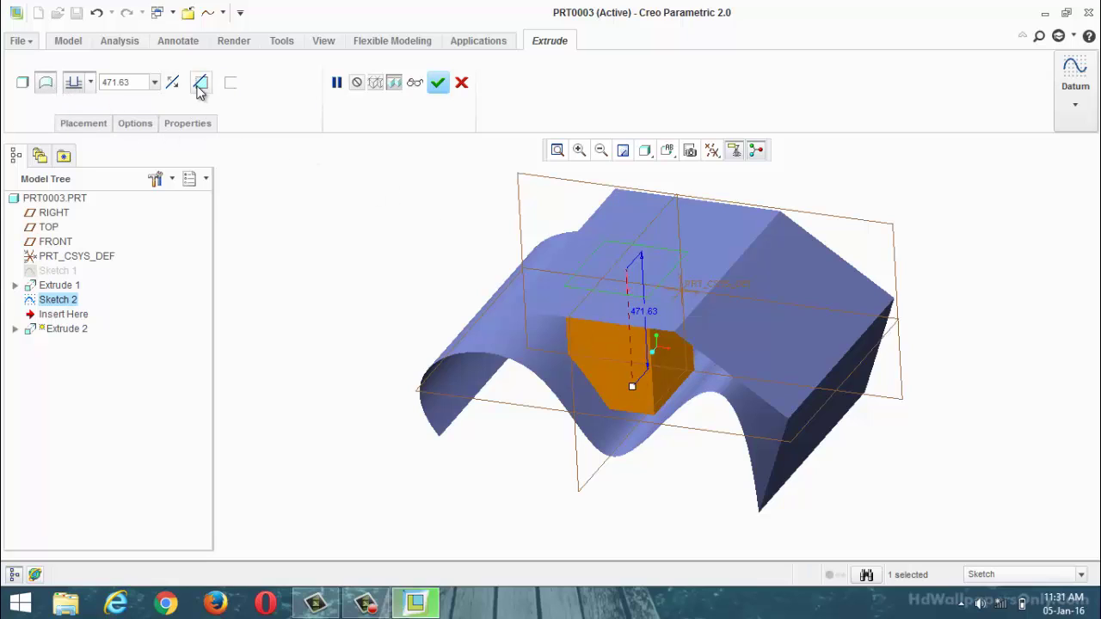
click(200, 82)
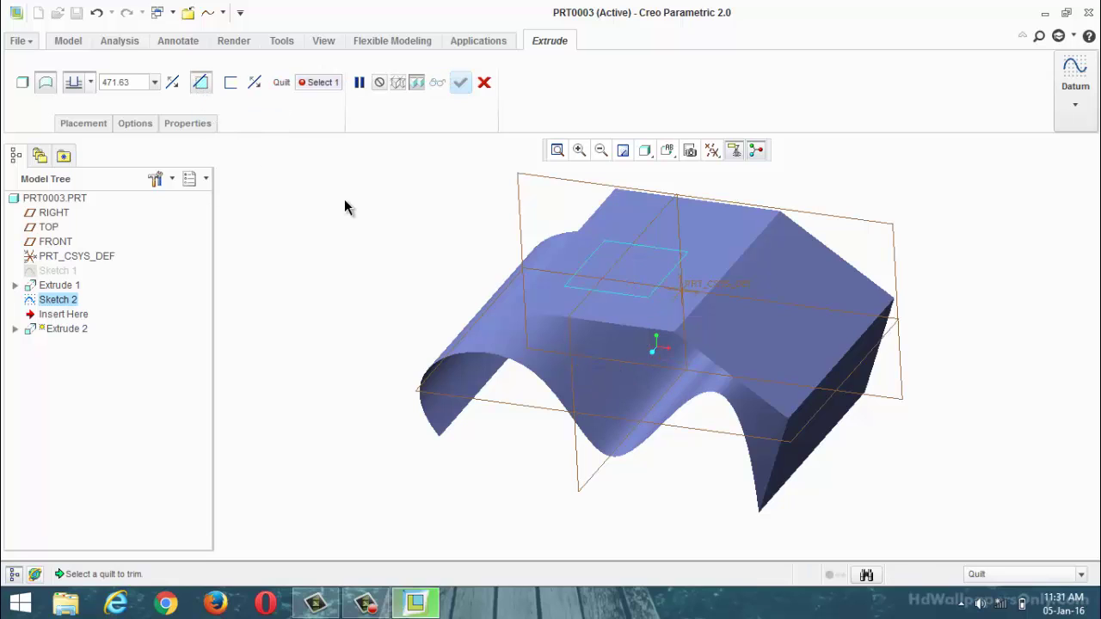
mouse_move(344, 199)
middle_down()
mouse_move(342, 151)
mouse_move(338, 194)
middle_up()
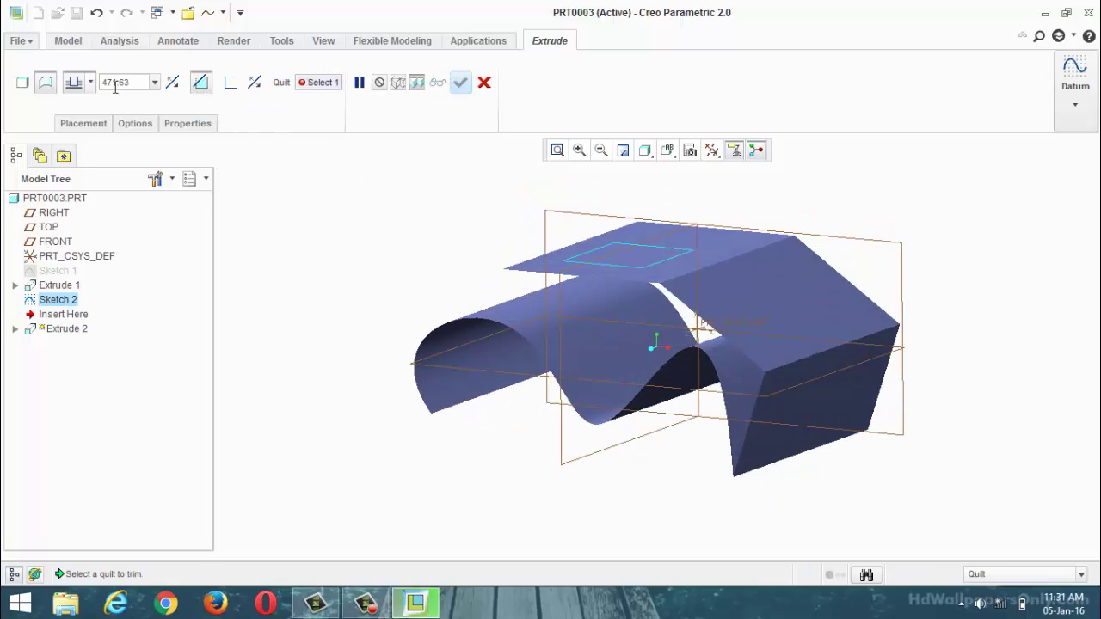
click(23, 84)
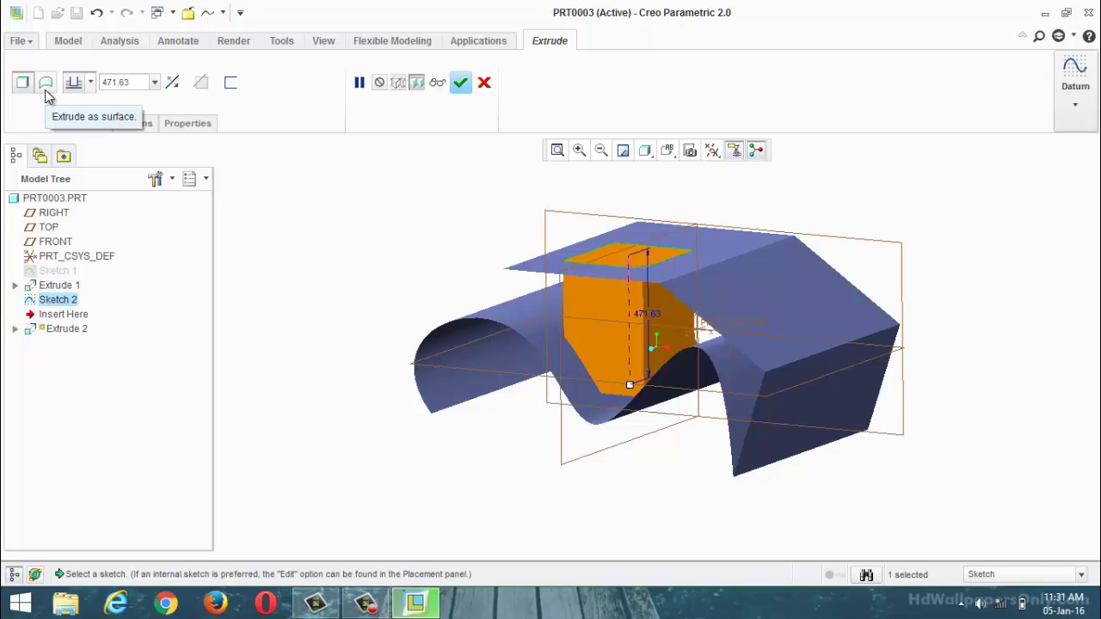
click(45, 83)
middle_drag(232, 168, 209, 88)
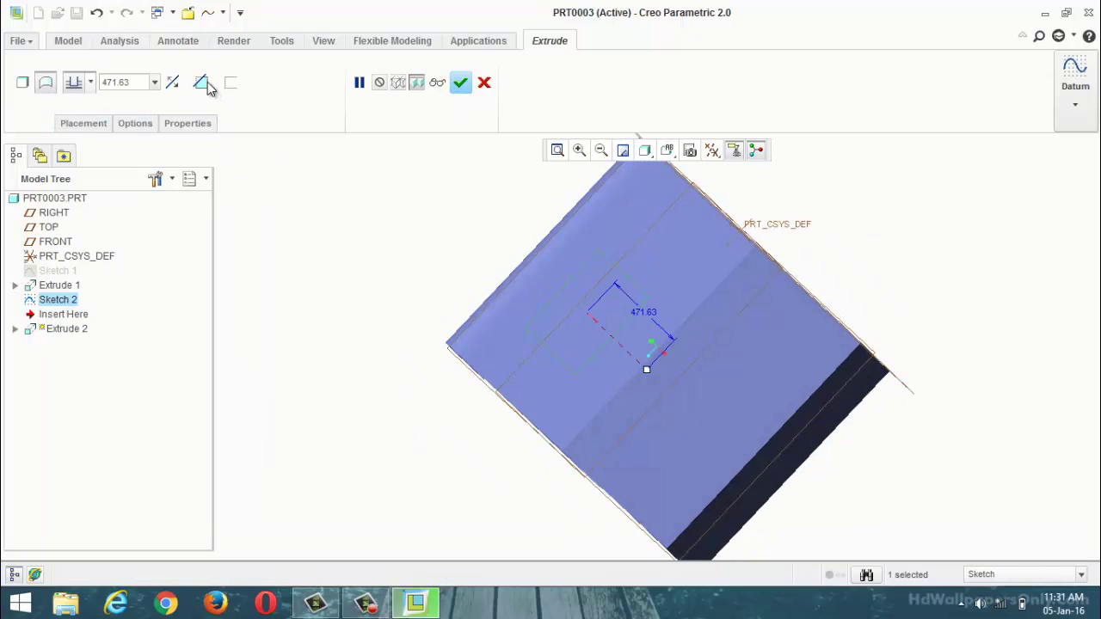
click(201, 82)
middle_drag(319, 337, 377, 283)
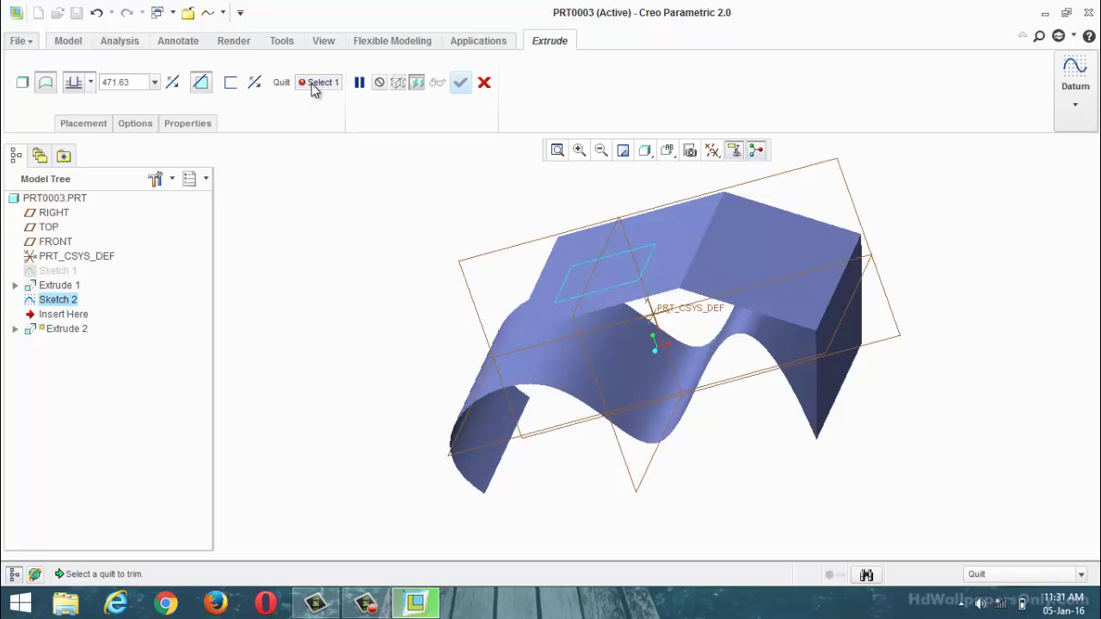
click(661, 386)
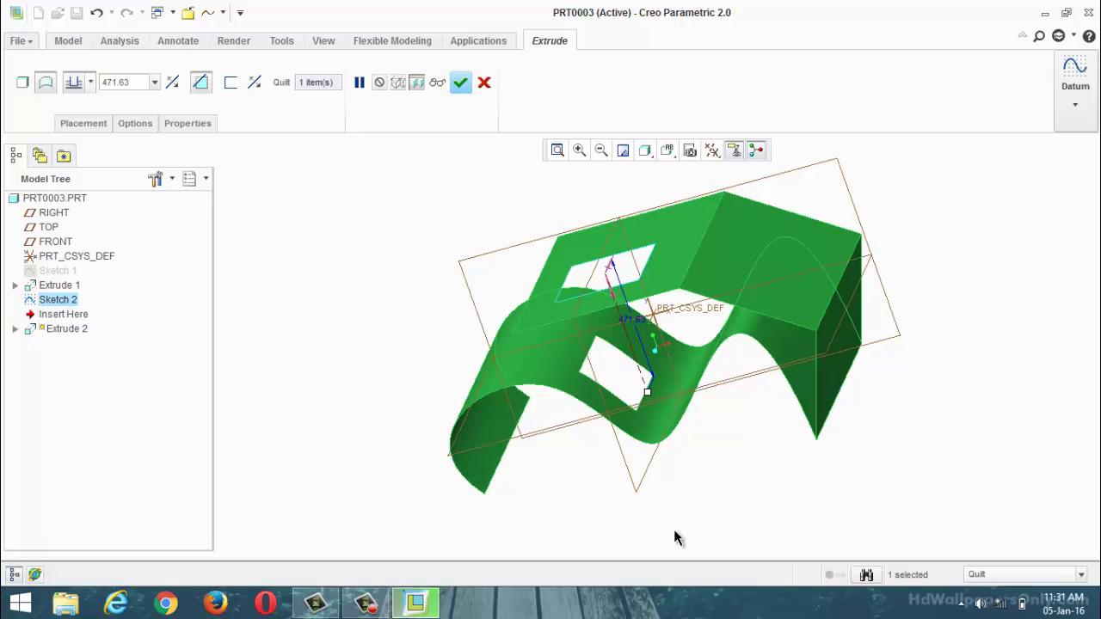
Try a trim depth of about 704.50 and cancel the extrusion
mouse_move(622, 501)
middle_down()
mouse_move(614, 445)
mouse_move(613, 492)
middle_up()
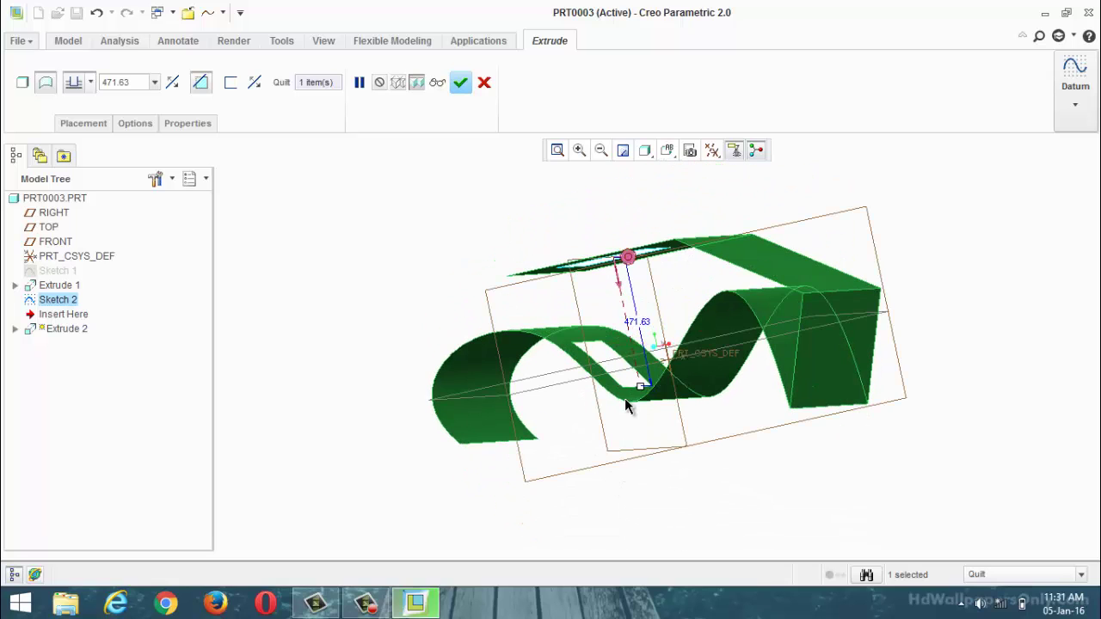
drag(641, 392, 629, 456)
middle_drag(628, 456, 618, 481)
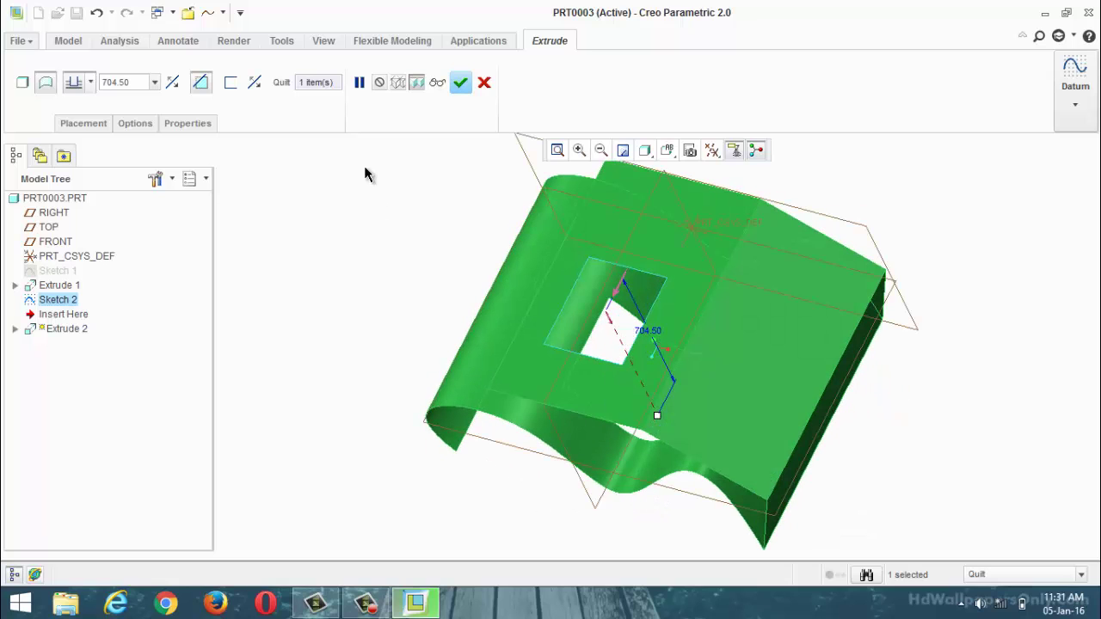
click(484, 83)
click(494, 321)
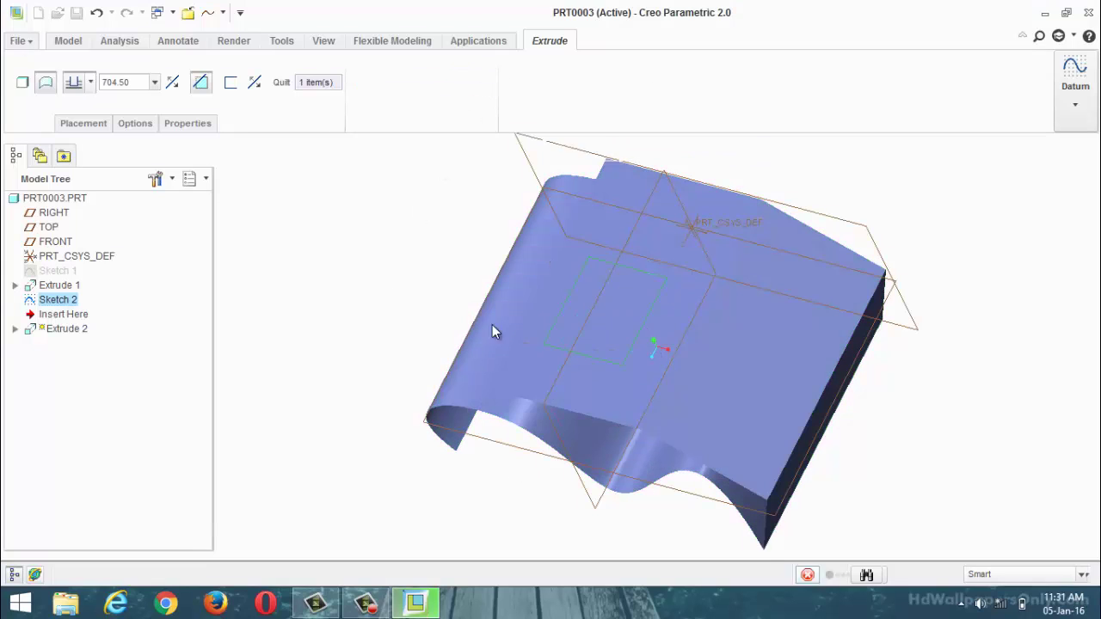
Extrude the rectangle sketch downward, trying a depth of about 877.40 and shortening it to about 147.80
middle_drag(360, 317, 380, 272)
click(432, 86)
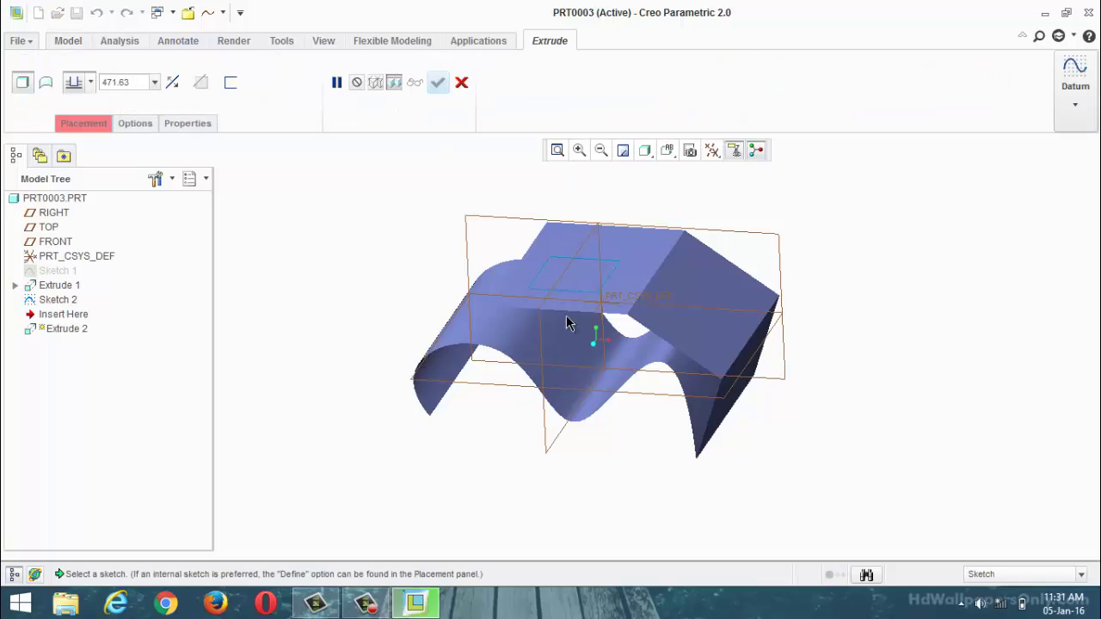
scroll(508, 311, down, 2)
click(560, 288)
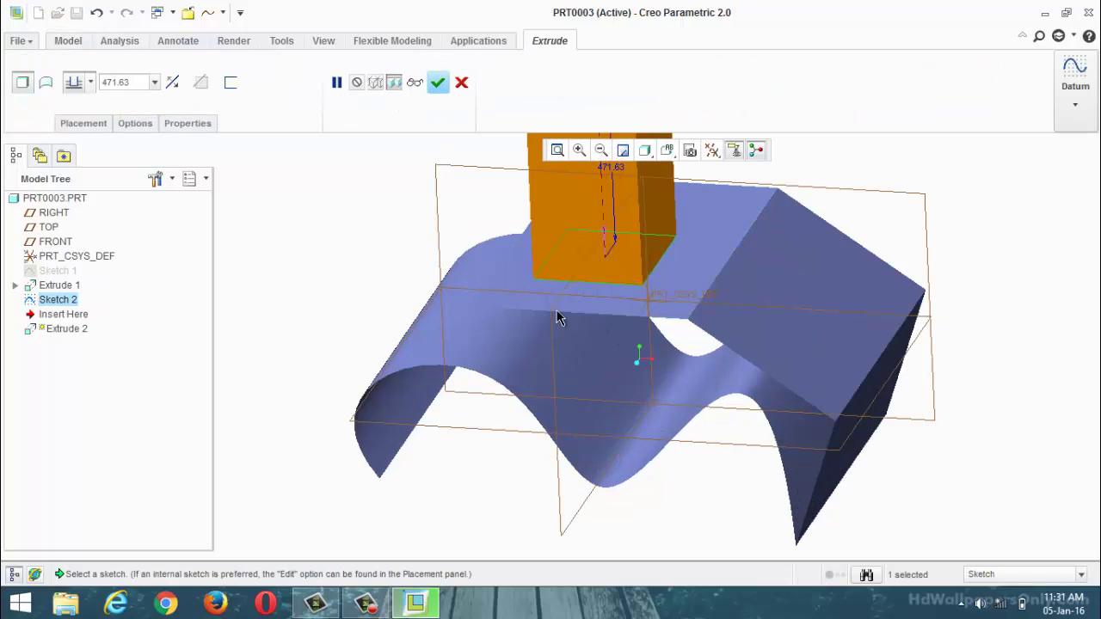
click(173, 83)
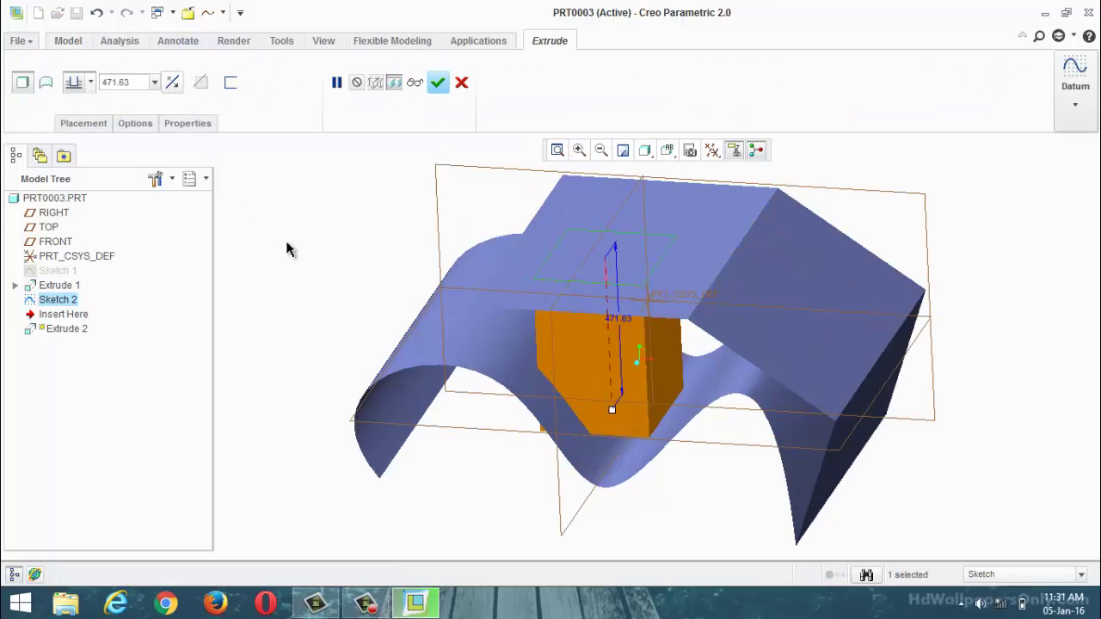
middle_drag(341, 288, 354, 249)
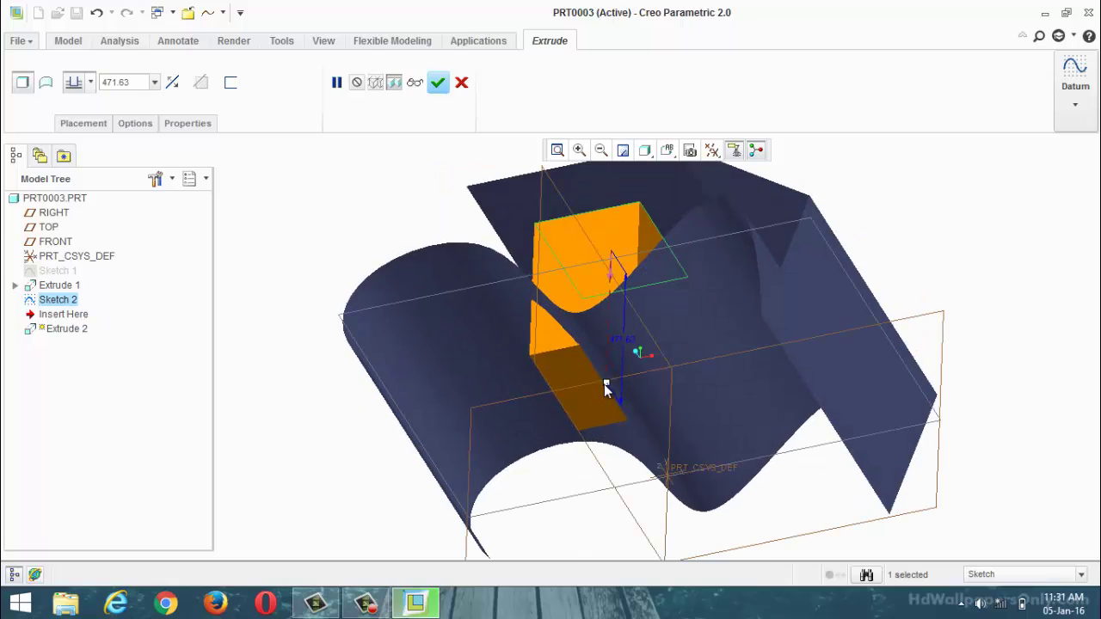
drag(604, 383, 536, 501)
scroll(536, 481, up, 3)
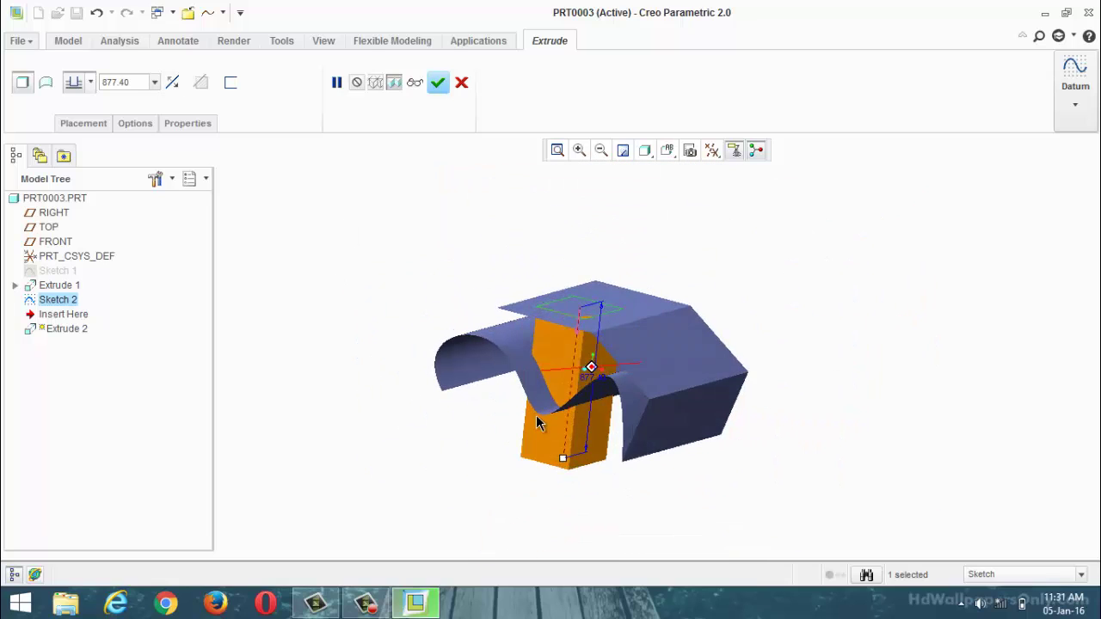
middle_drag(536, 416, 555, 462)
drag(561, 464, 565, 362)
middle_drag(565, 361, 585, 383)
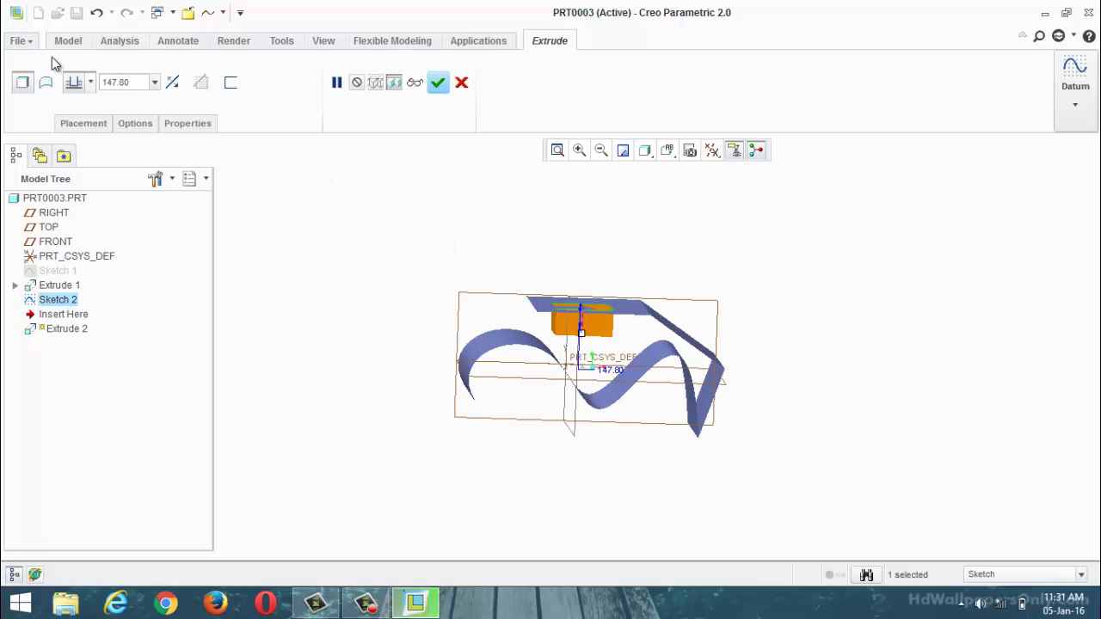
Try the 147.80 extrusion as a material-removing surface that trims the quilt, and cancel it
click(45, 86)
middle_drag(386, 192, 368, 248)
scroll(386, 246, down, 3)
click(201, 81)
scroll(335, 238, up, 3)
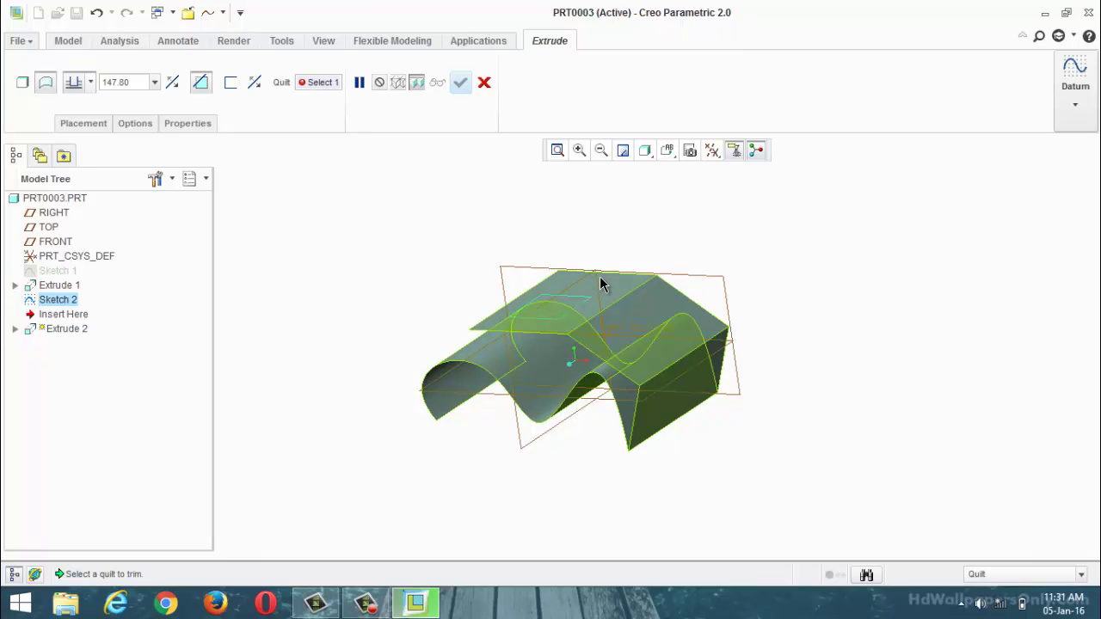
middle_drag(355, 239, 408, 408)
middle_drag(496, 372, 435, 331)
middle_drag(550, 290, 575, 342)
click(621, 290)
middle_drag(677, 232, 689, 211)
middle_drag(513, 366, 508, 393)
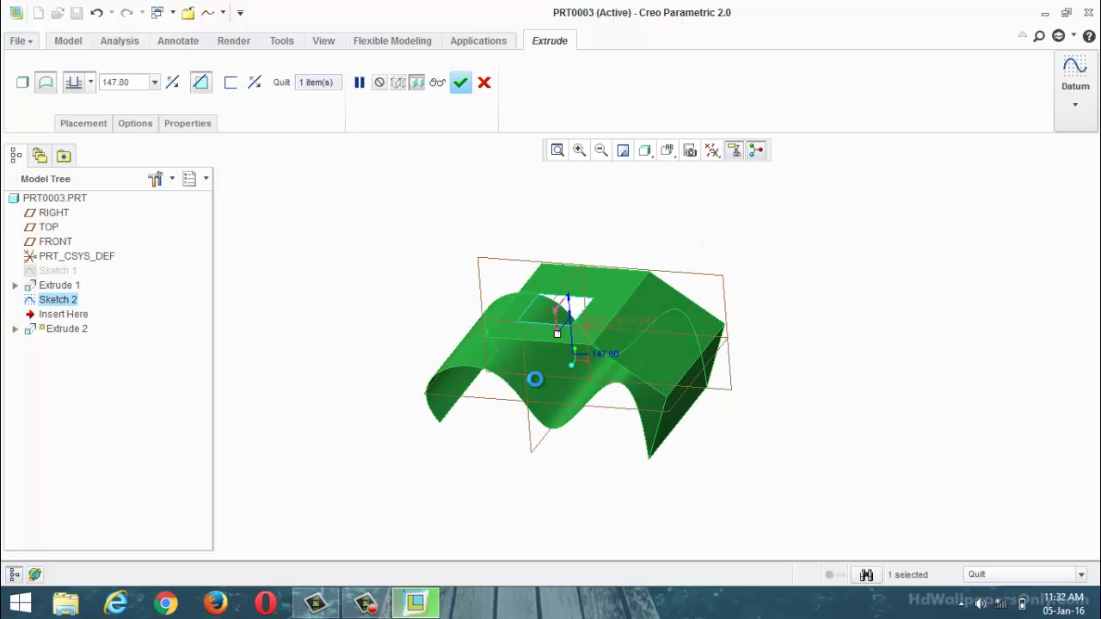
click(484, 84)
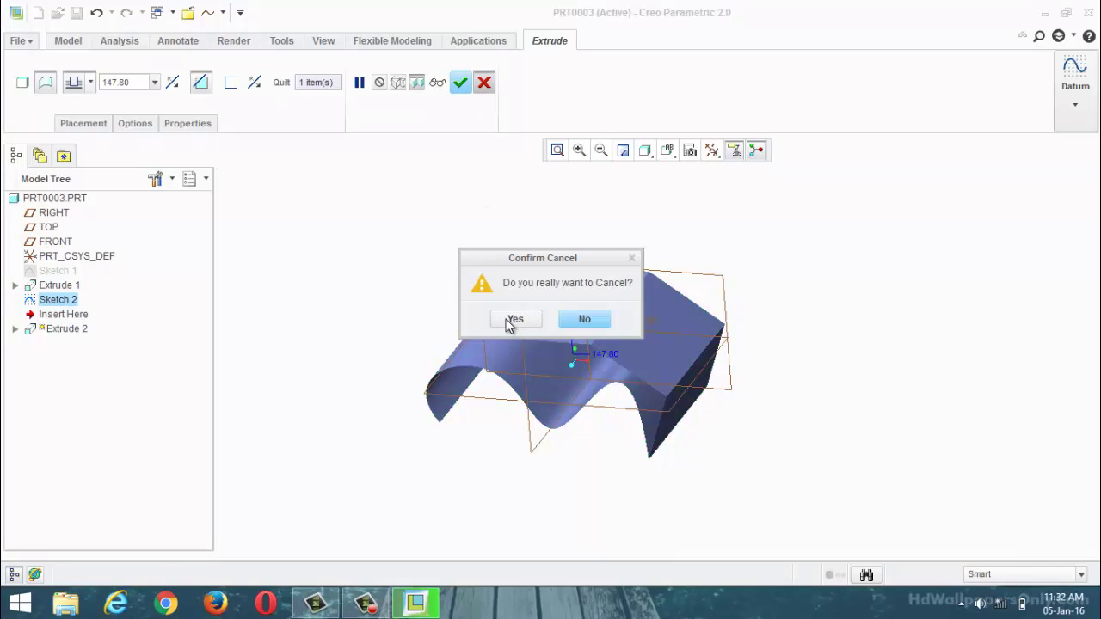
click(511, 321)
Extrude the rectangle sketch downward through both layers of the surface to a depth of about 1067.20
click(432, 78)
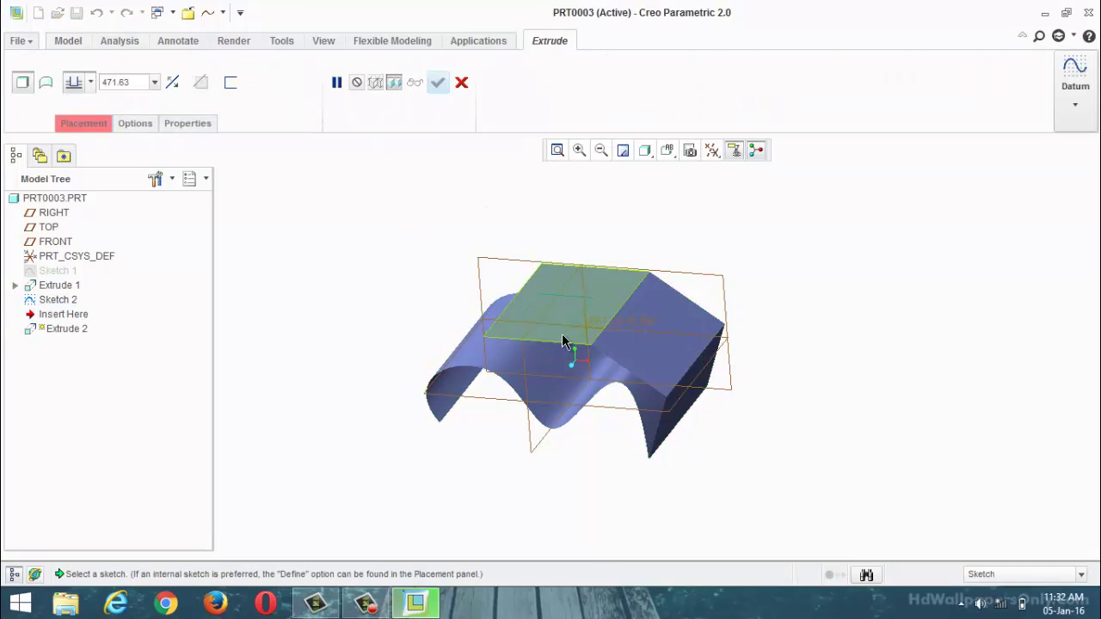
click(548, 340)
click(168, 82)
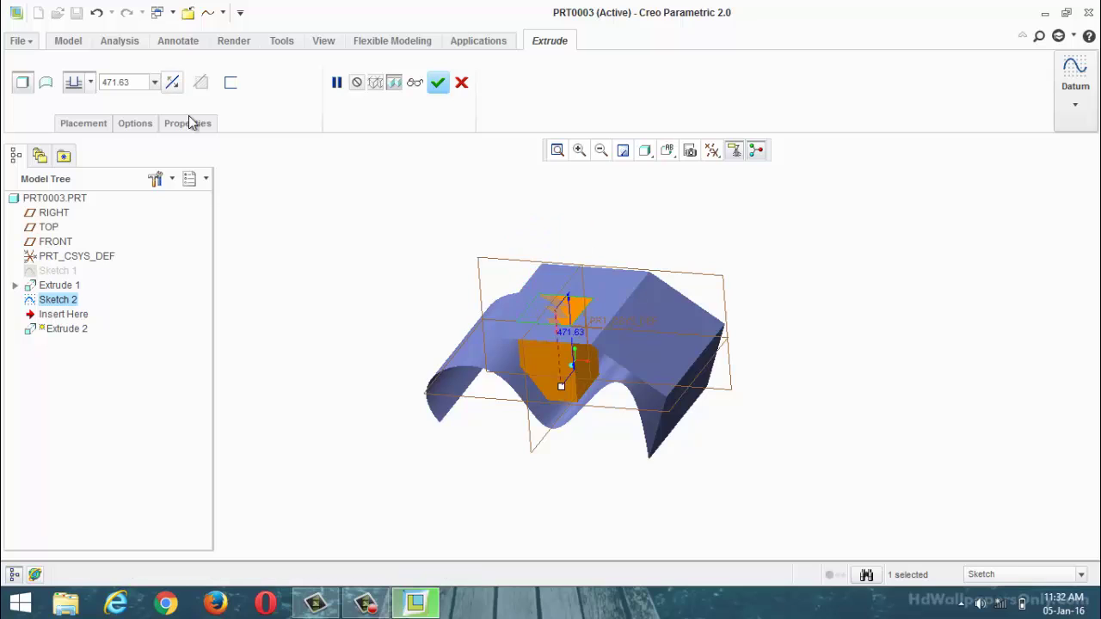
middle_drag(411, 273, 413, 273)
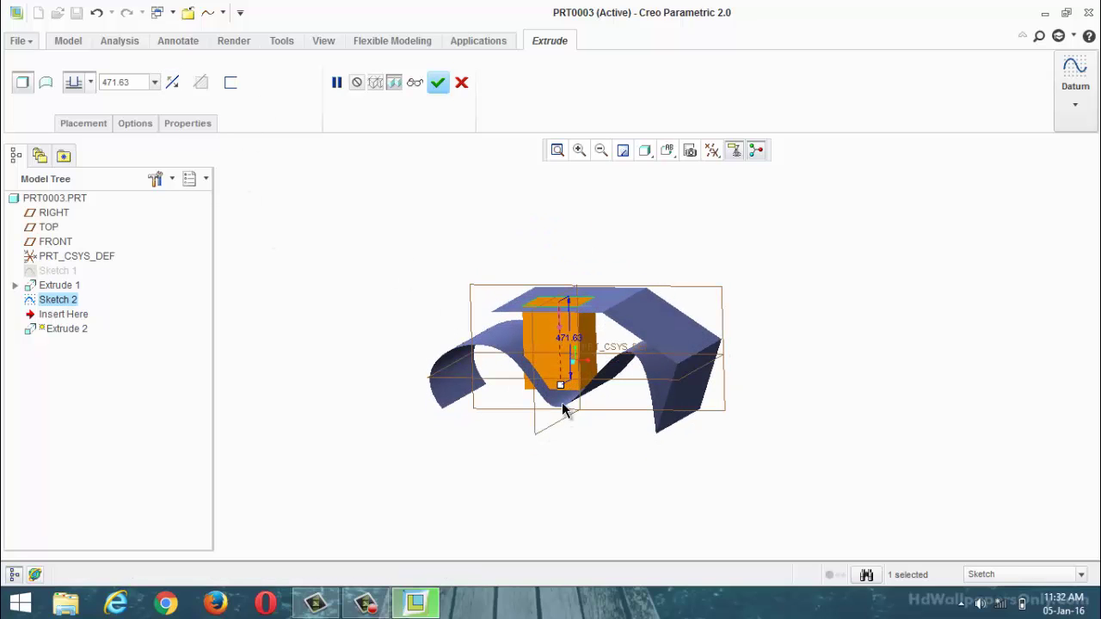
drag(562, 394, 561, 492)
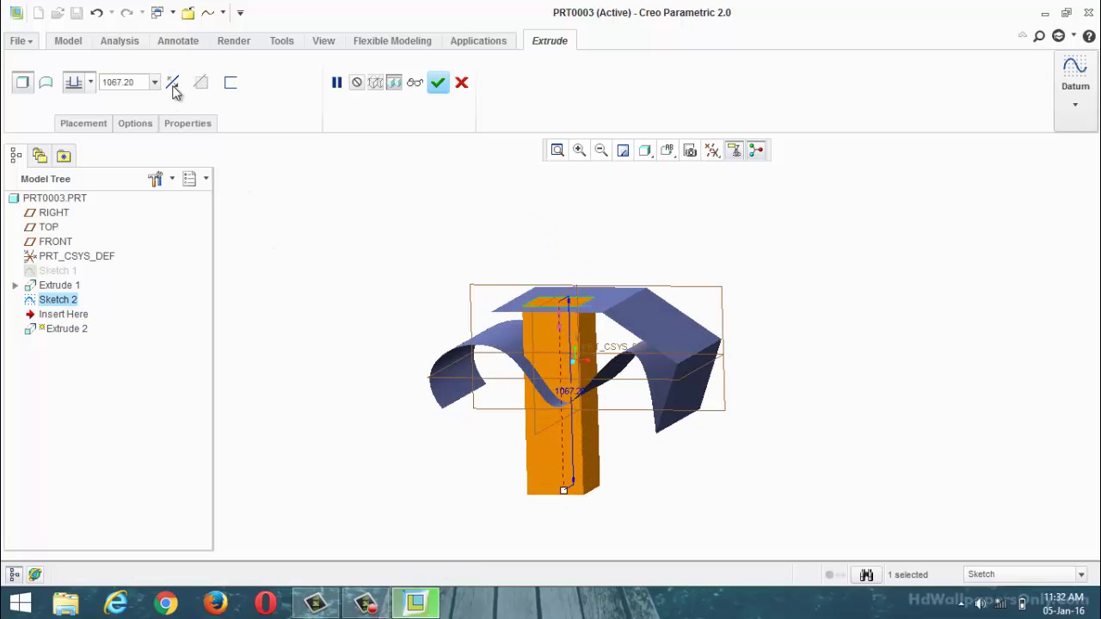
Convert the extrusion to a material-removing surface and choose the wavy quilt to trim, cutting openings through both layers
click(47, 83)
click(200, 82)
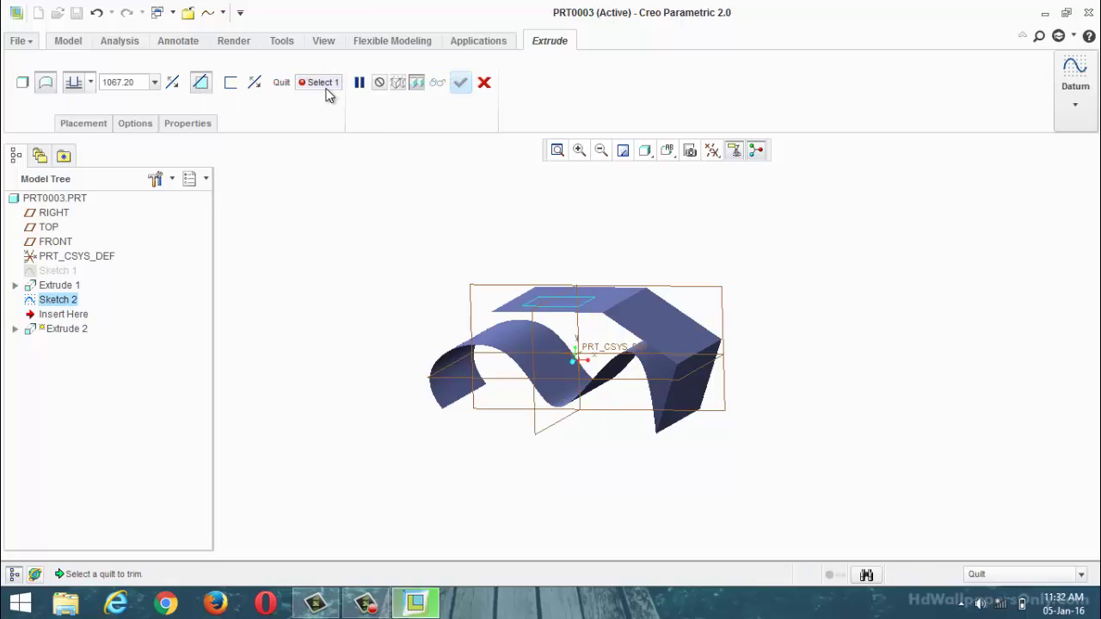
click(523, 366)
middle_drag(523, 364, 550, 392)
scroll(550, 393, down, 4)
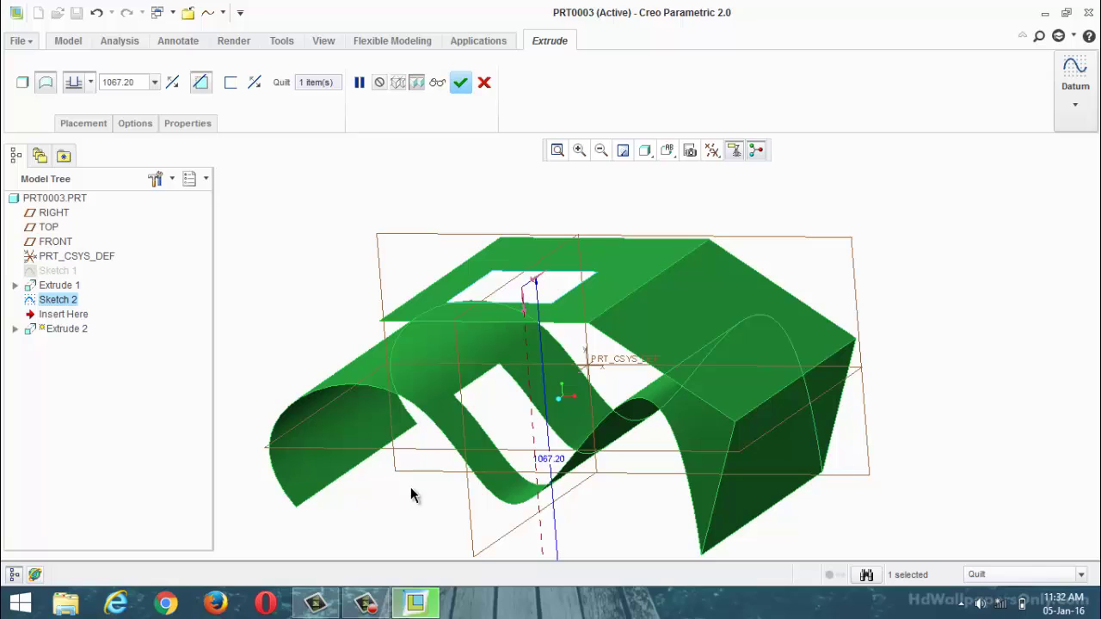
click(366, 604)
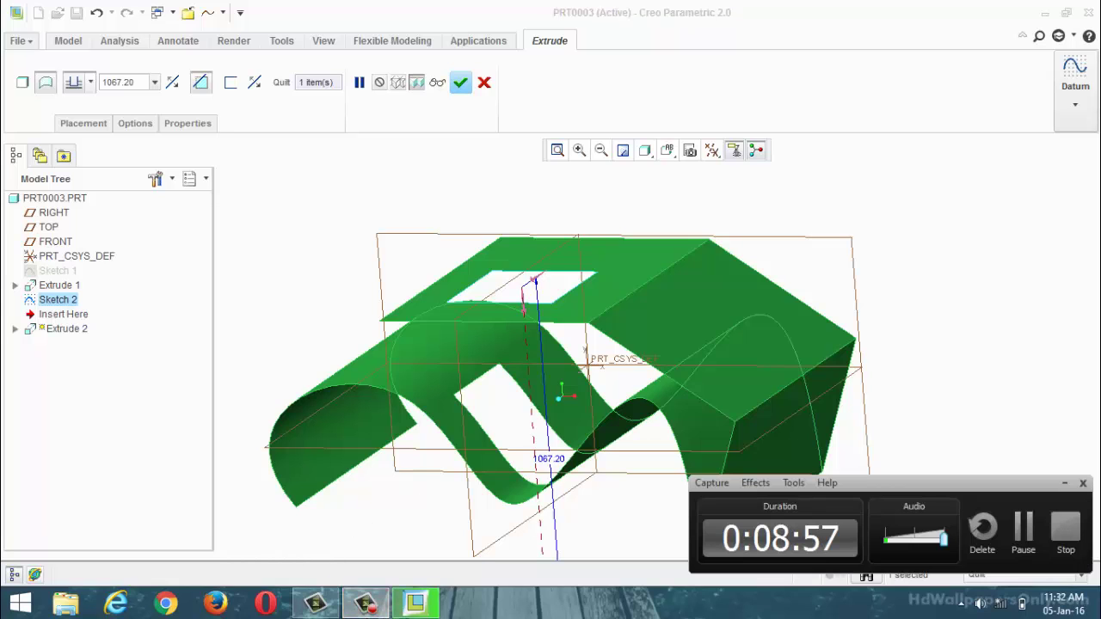
Complete the rectangular cut through both layers of the quilt, check it, and undo it
click(366, 604)
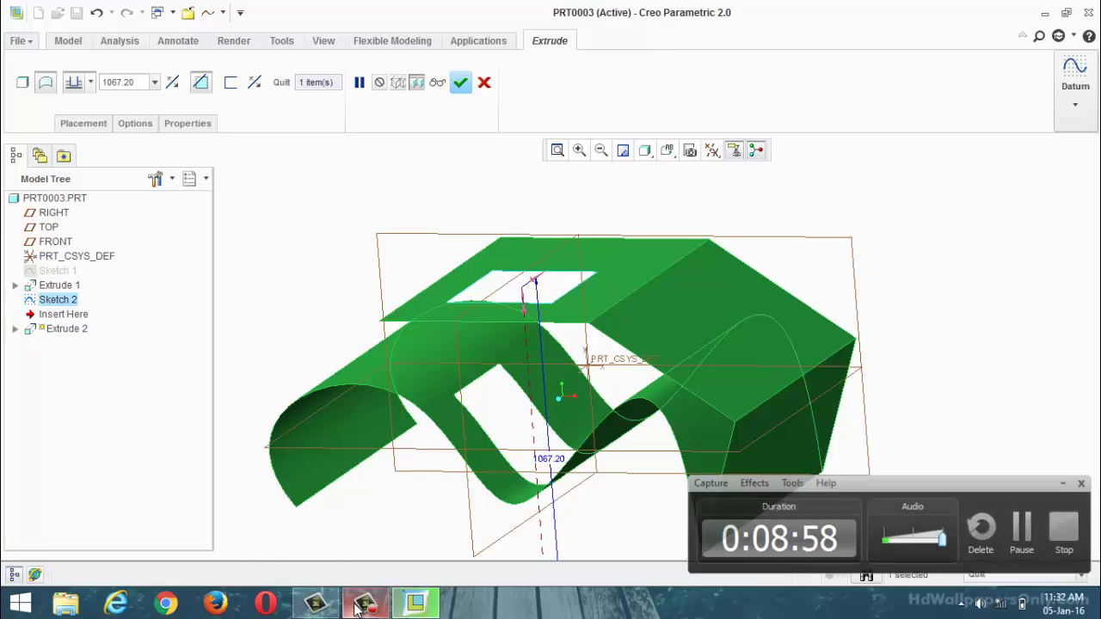
click(461, 83)
key(ctrl+d)
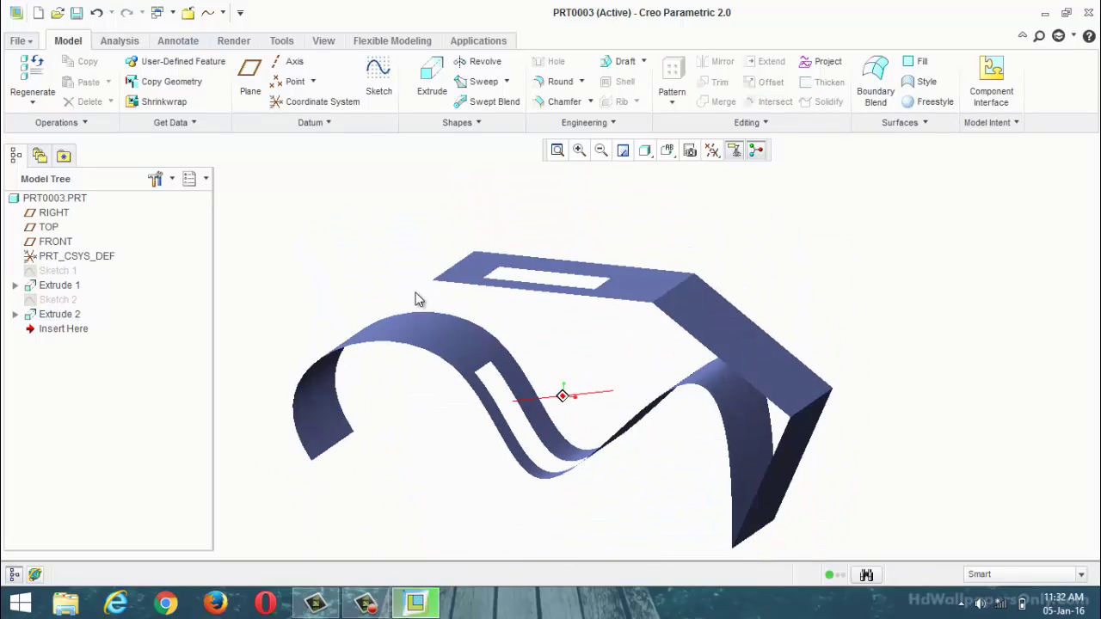
click(374, 326)
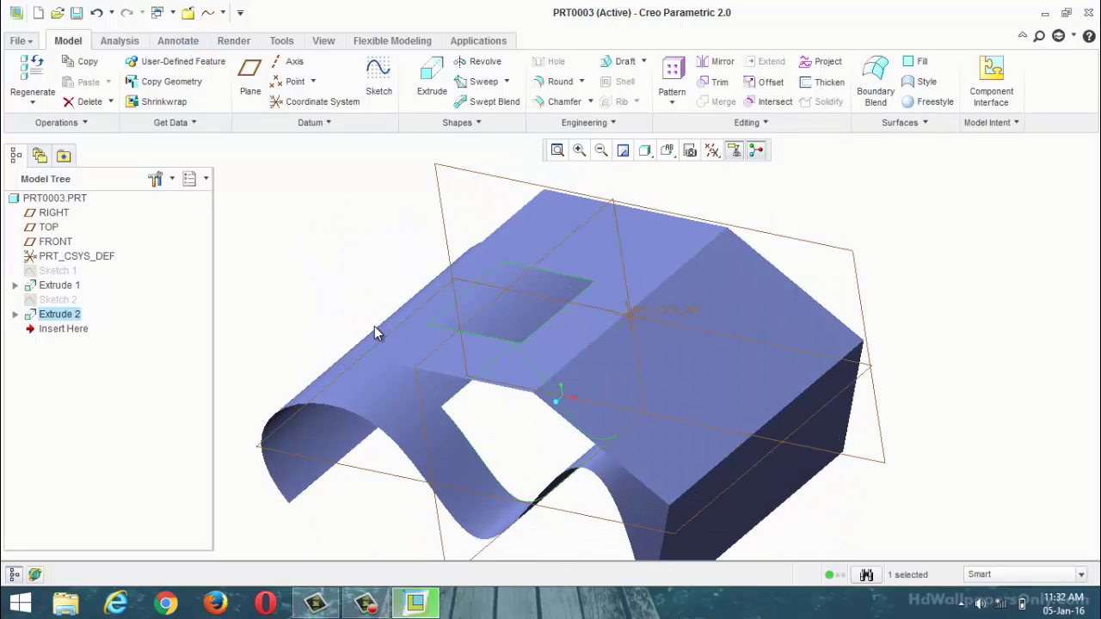
key(ctrl+z)
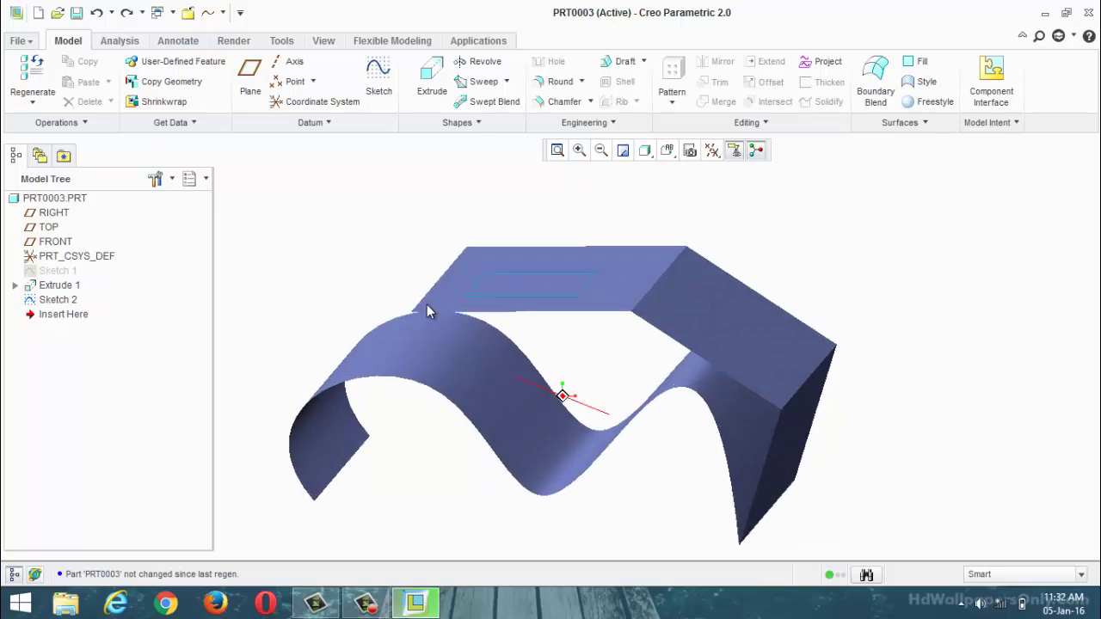
Project the rectangle sketch onto the wavy surface along the sketch plane's direction
click(504, 413)
click(602, 316)
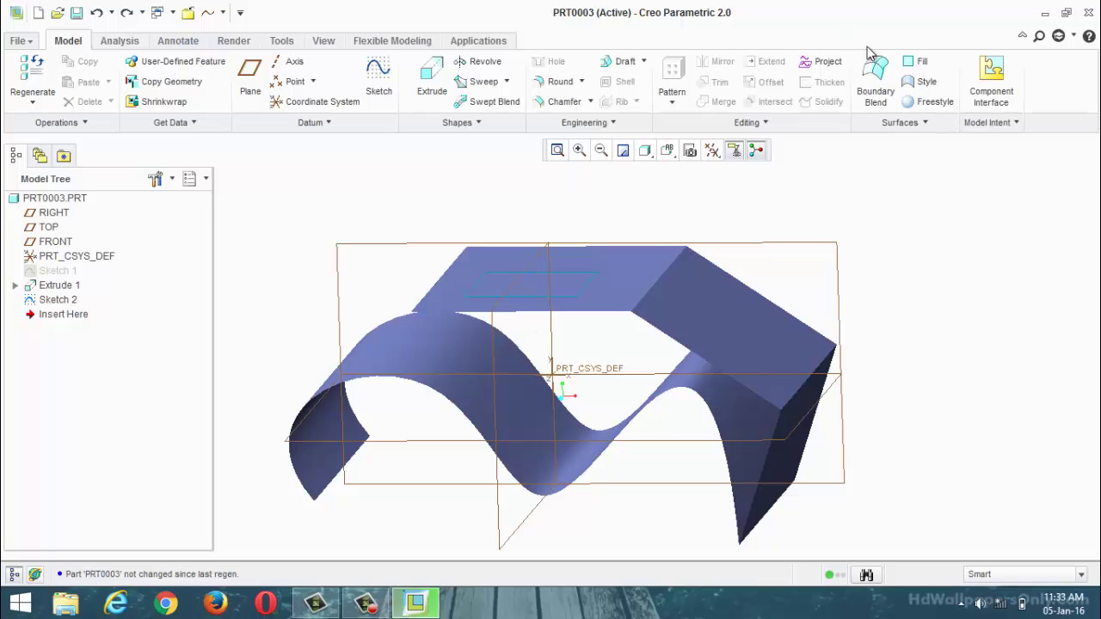
click(568, 300)
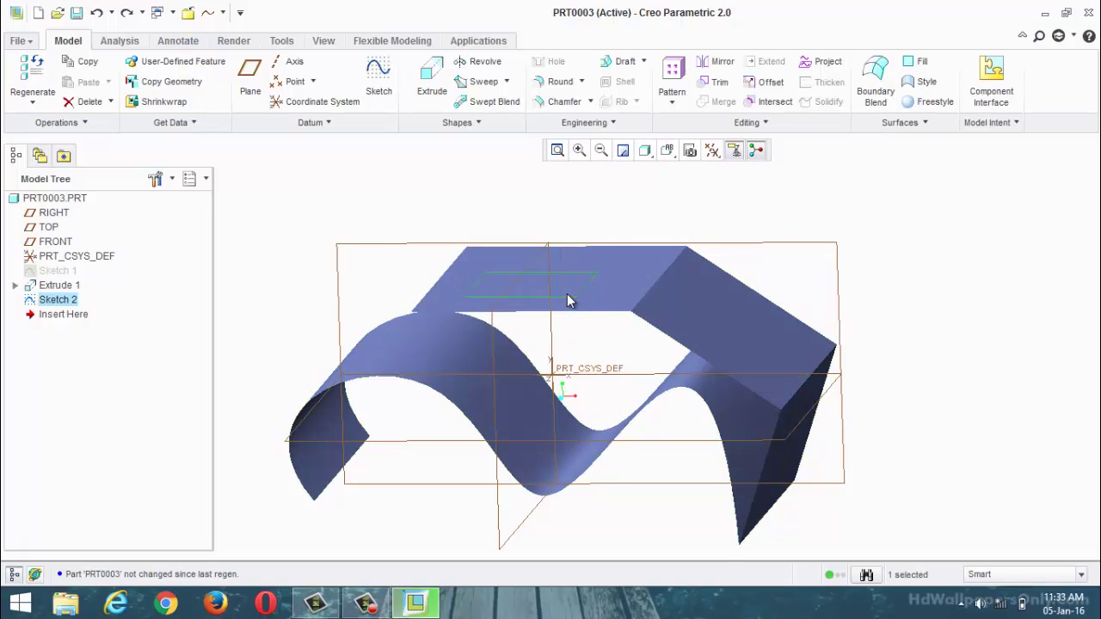
click(821, 63)
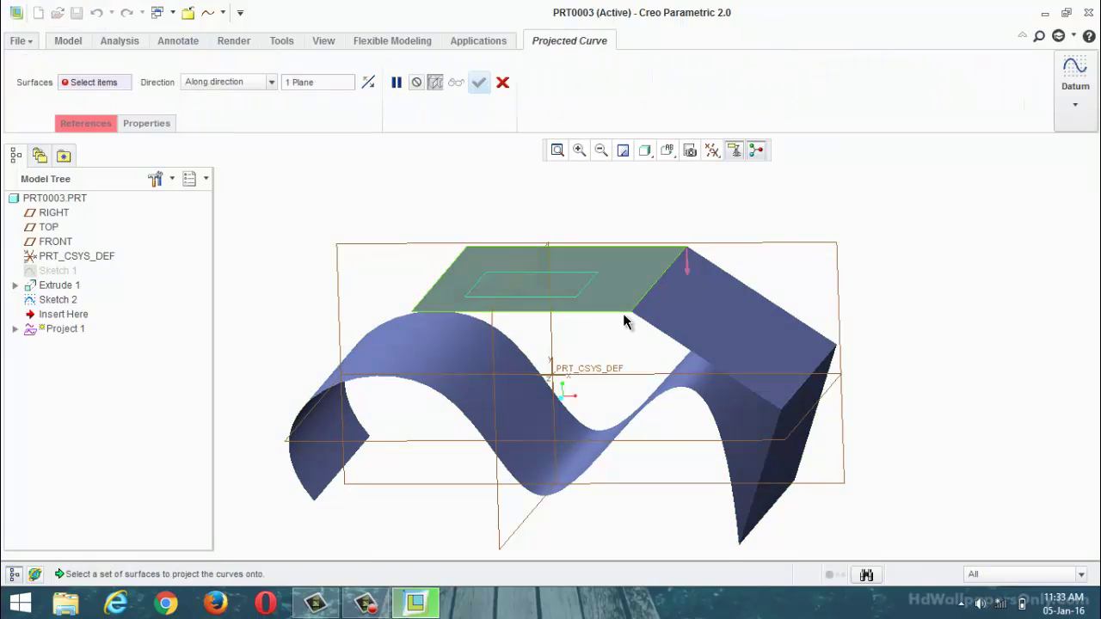
click(517, 409)
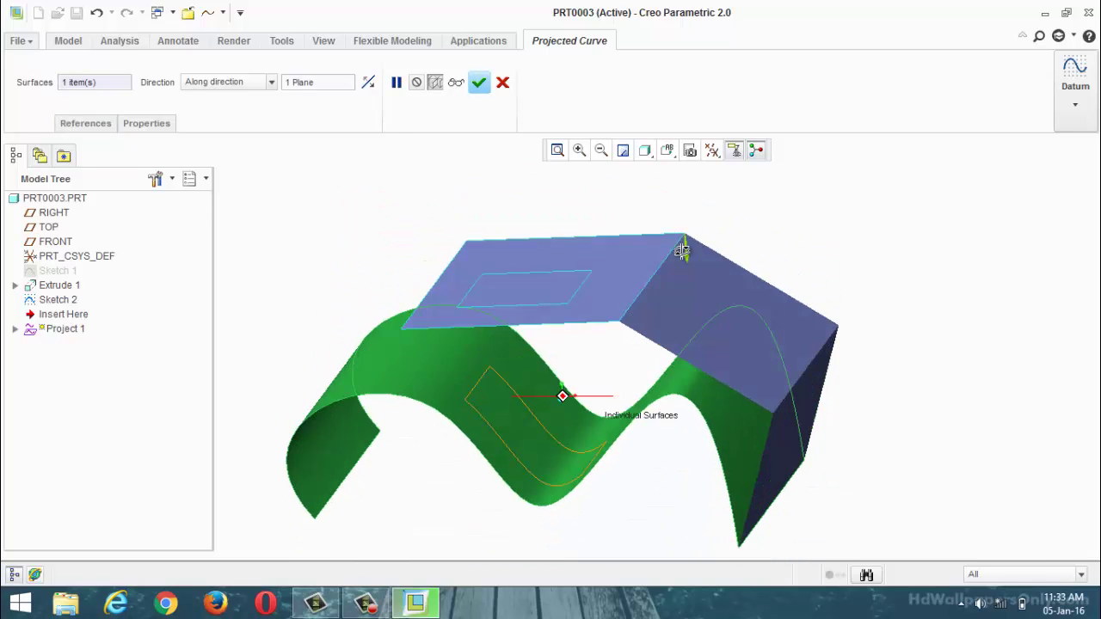
middle_drag(682, 250, 683, 261)
click(479, 84)
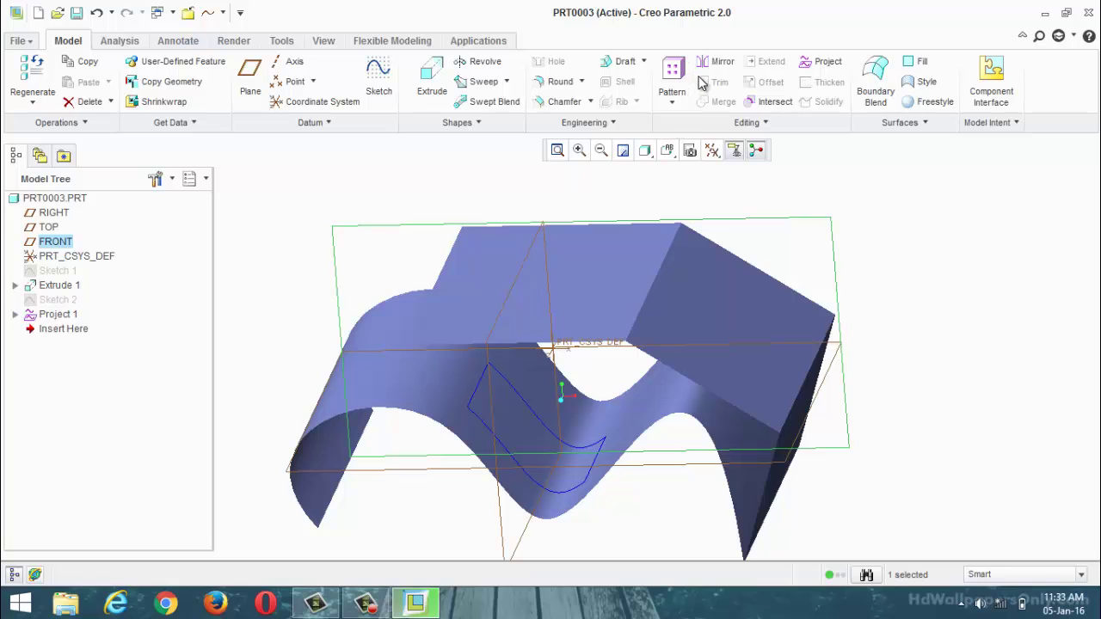
Trim the wavy quilt with the projected rectangle curve, inspect the opening, and undo the trim
click(414, 394)
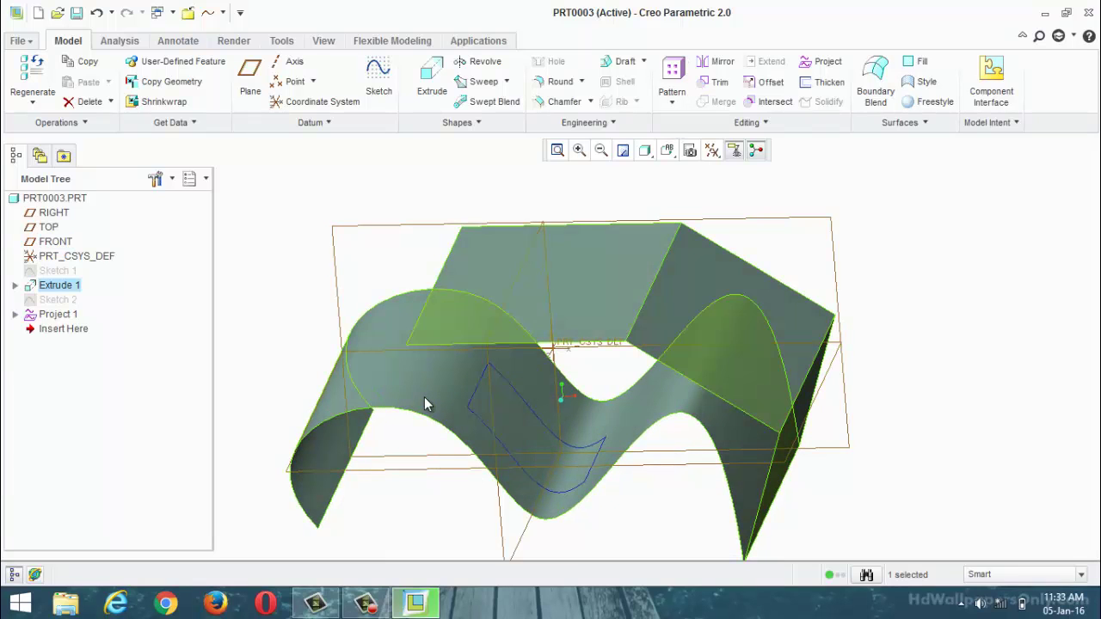
click(719, 82)
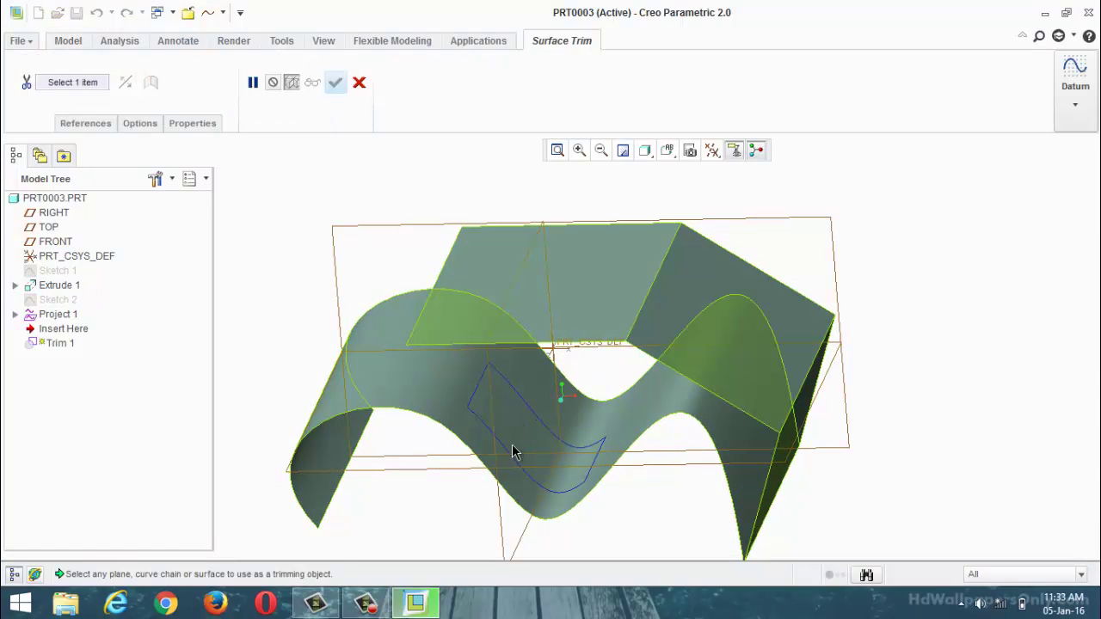
click(512, 453)
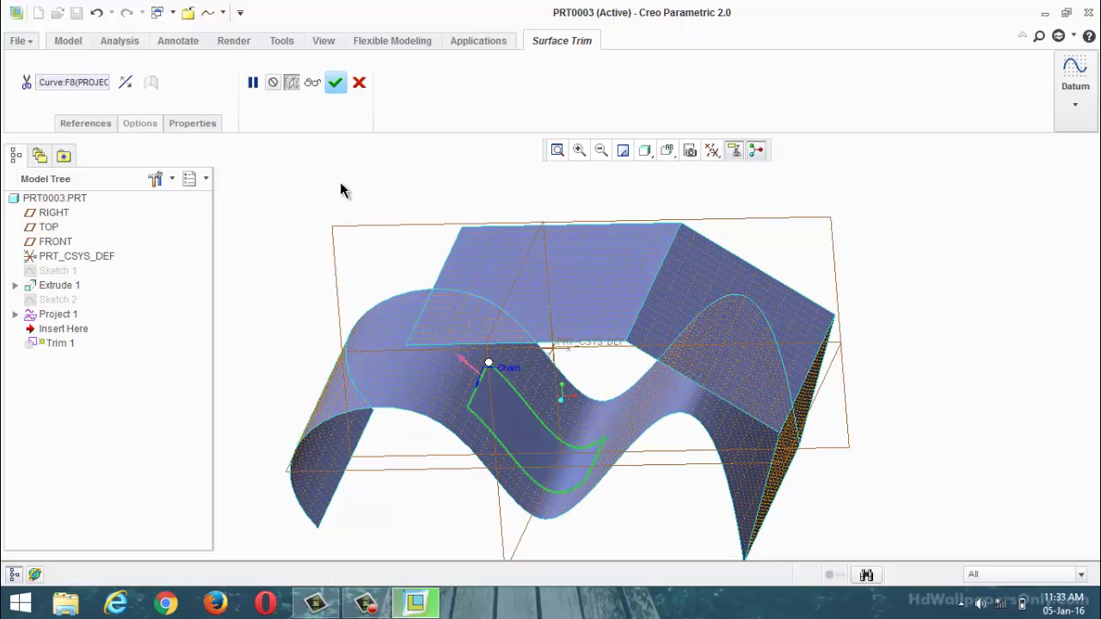
click(335, 81)
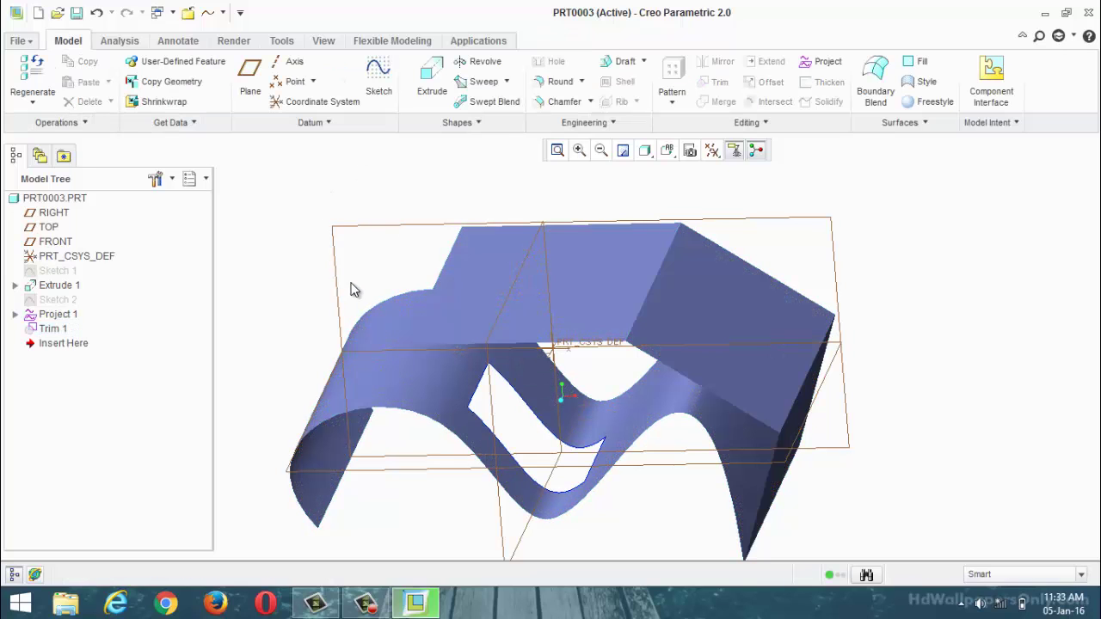
middle_drag(336, 248, 361, 304)
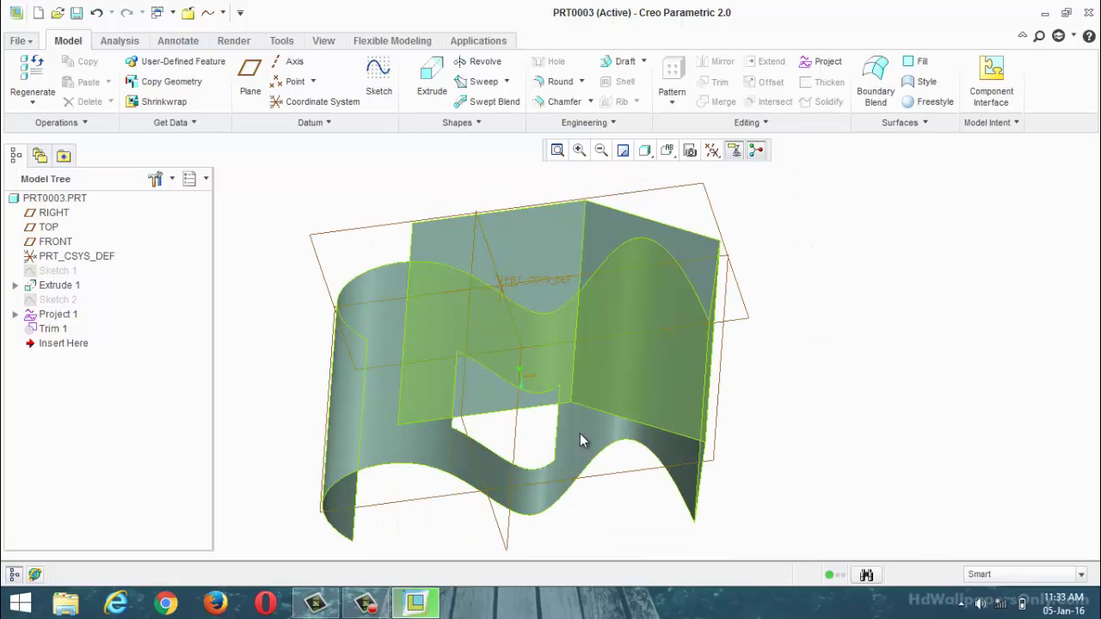
mouse_move(580, 434)
middle_down()
mouse_move(563, 324)
mouse_move(553, 381)
mouse_move(582, 388)
middle_up()
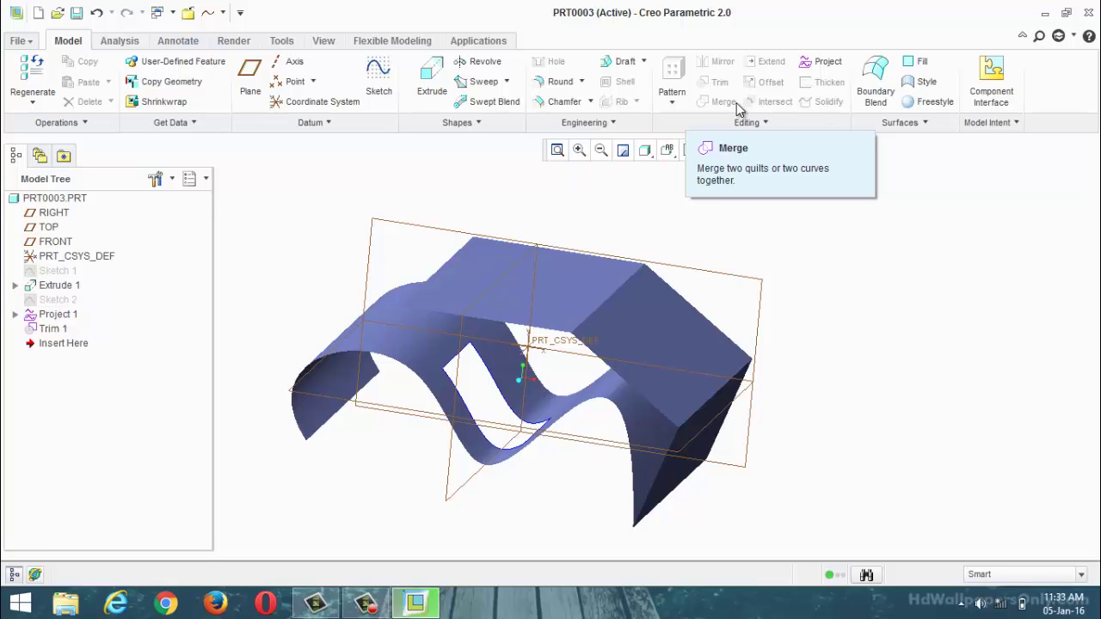
key(ctrl+z)
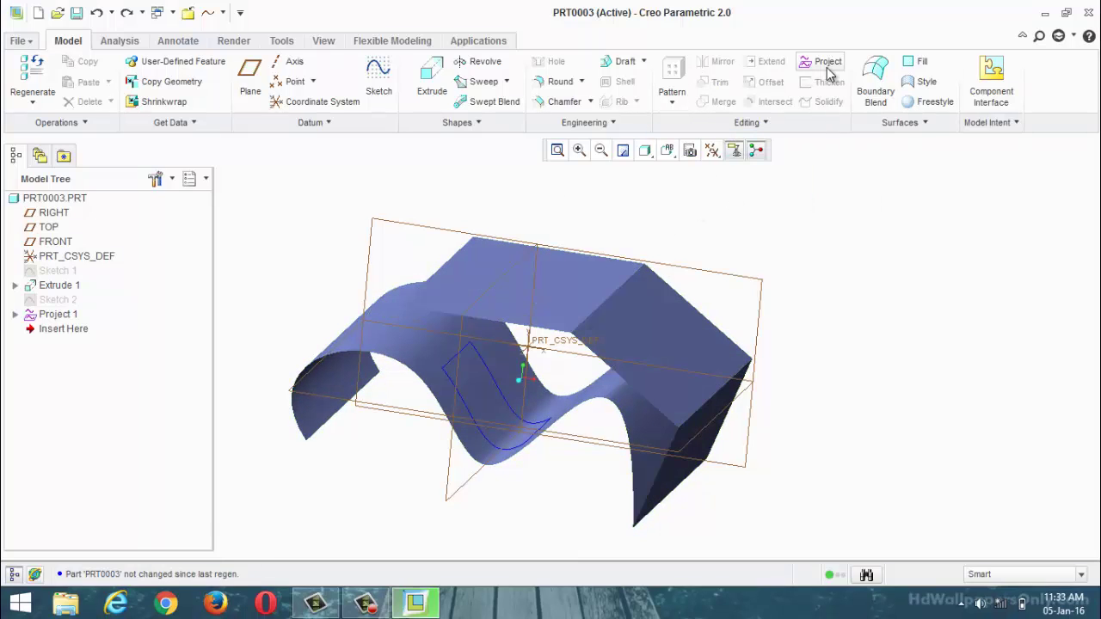
Try a datum plane offset above the flat upper surface, and undo it
scroll(772, 234, up, 2)
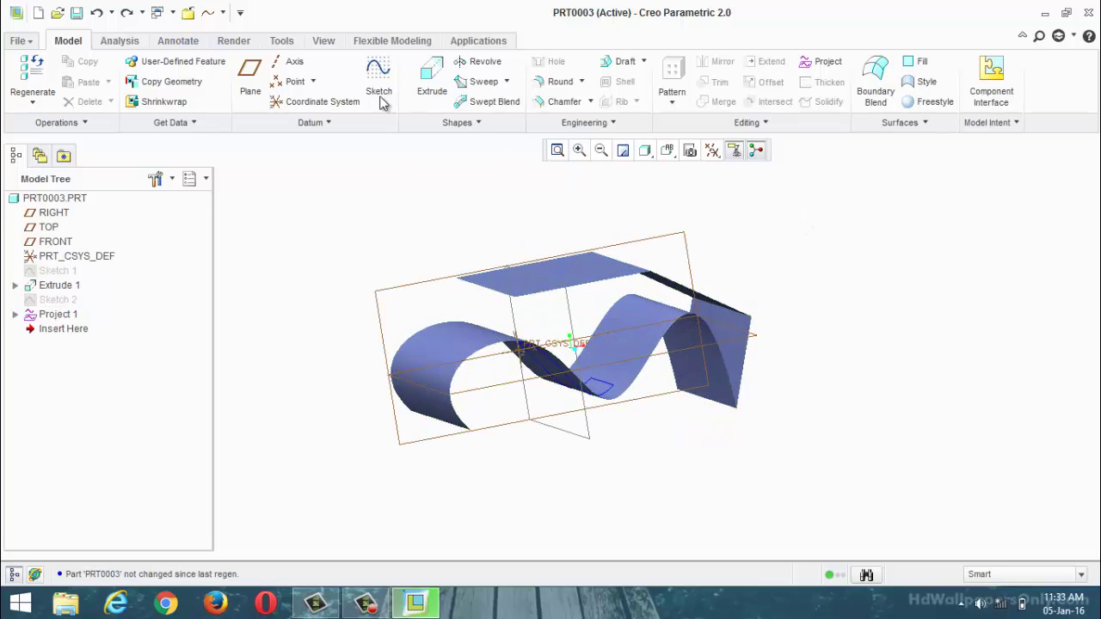
click(250, 82)
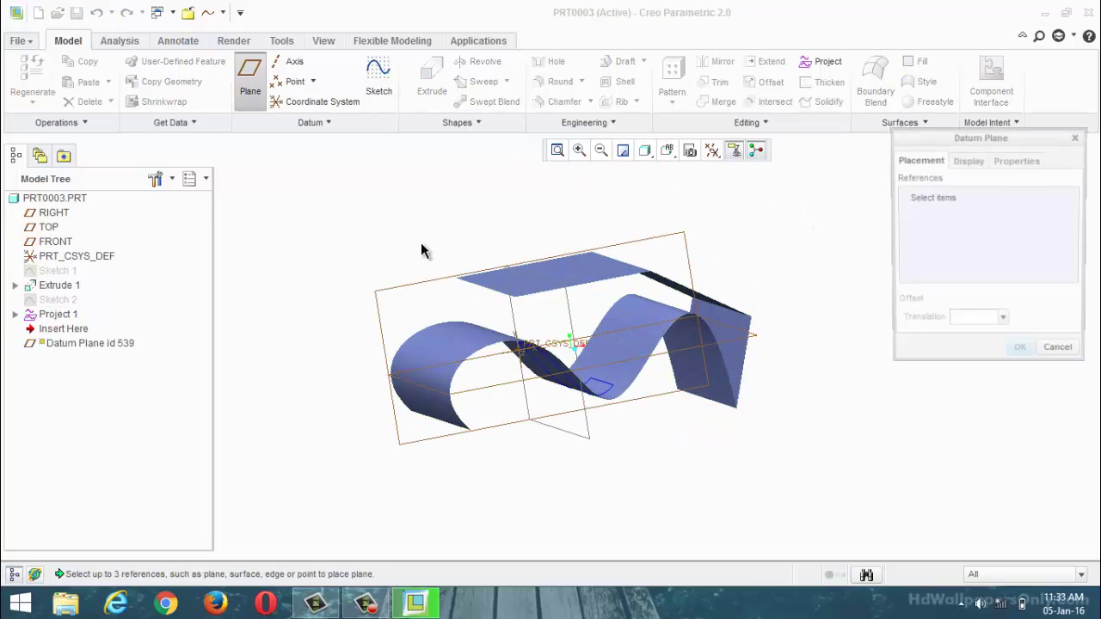
scroll(423, 249, up, 1)
click(586, 279)
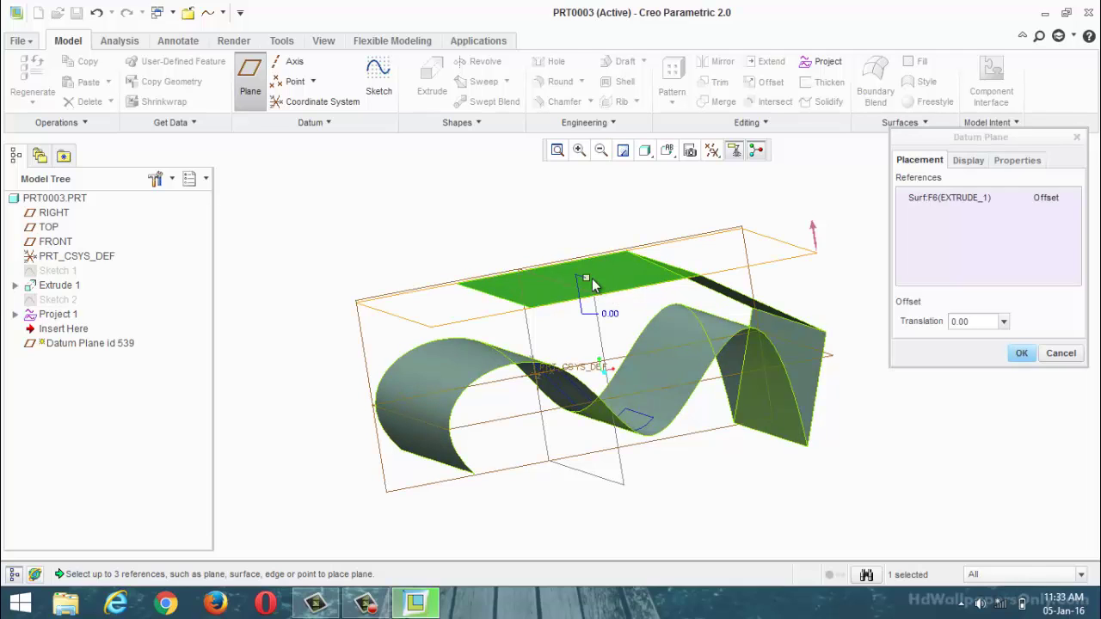
drag(592, 286, 566, 190)
click(1021, 353)
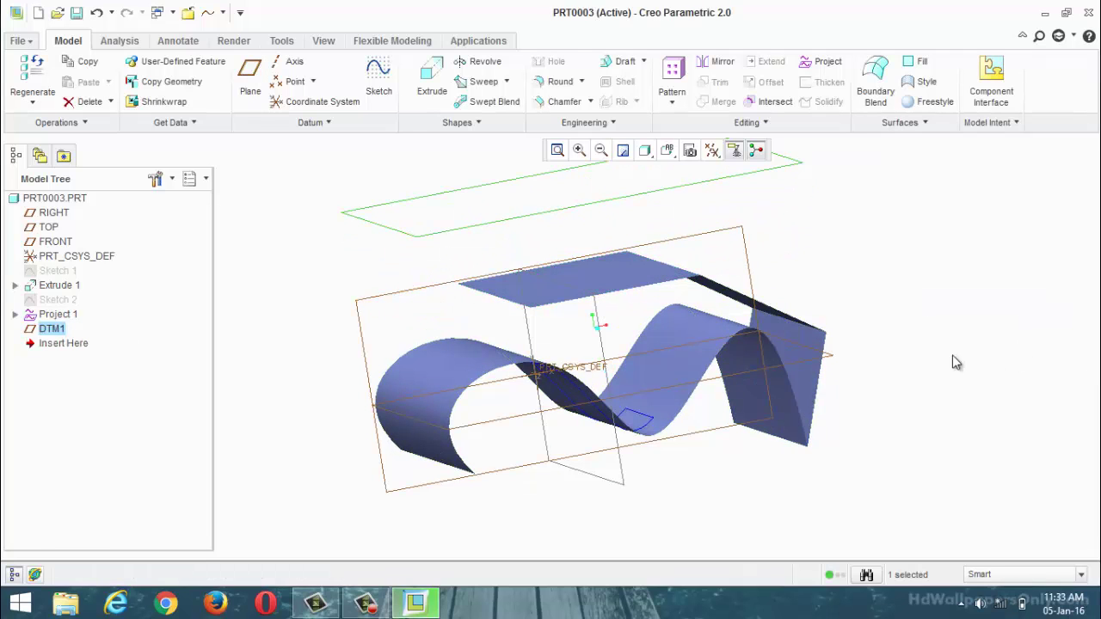
shift+middle_drag(861, 258, 833, 268)
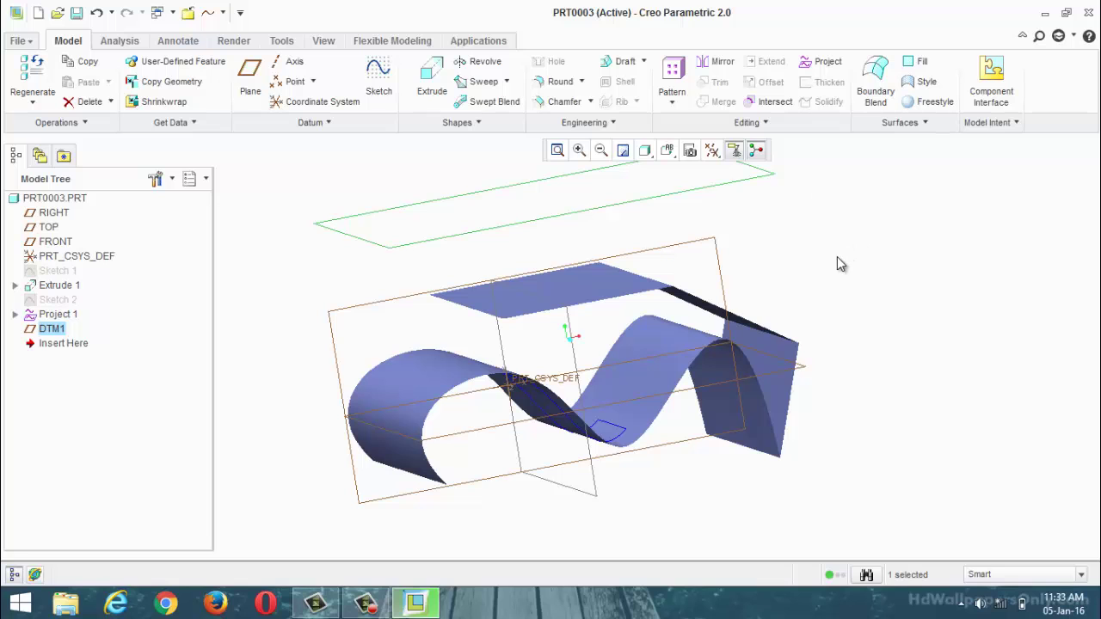
key(ctrl+z)
Sketch a freehand ellipse on the TOP plane over the middle of the wavy surface and finish the sketch
middle_drag(770, 363, 677, 449)
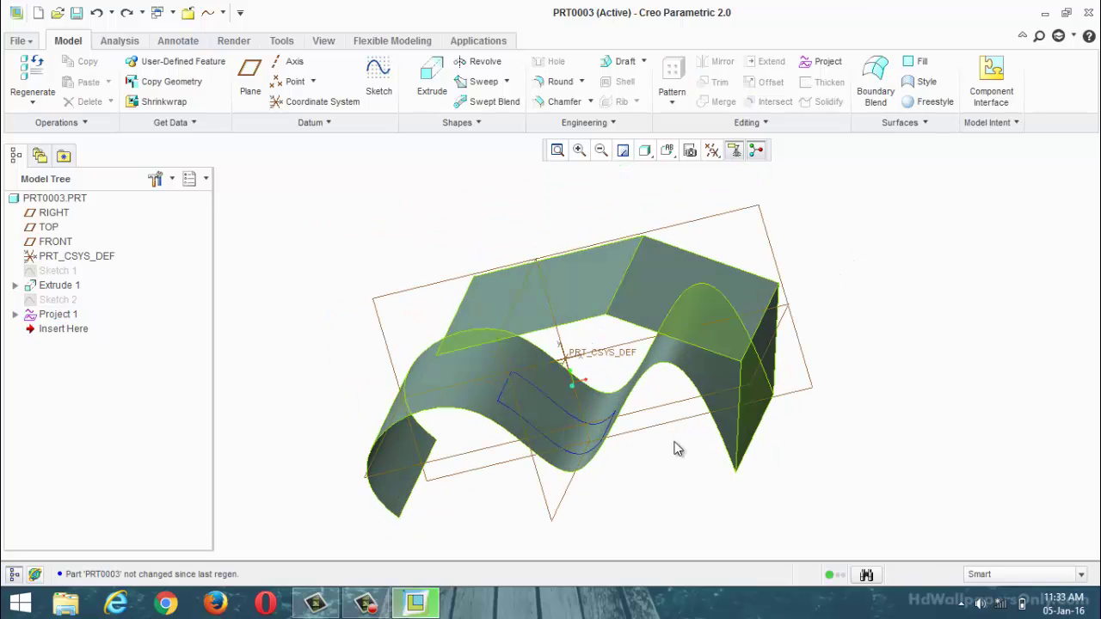
click(574, 432)
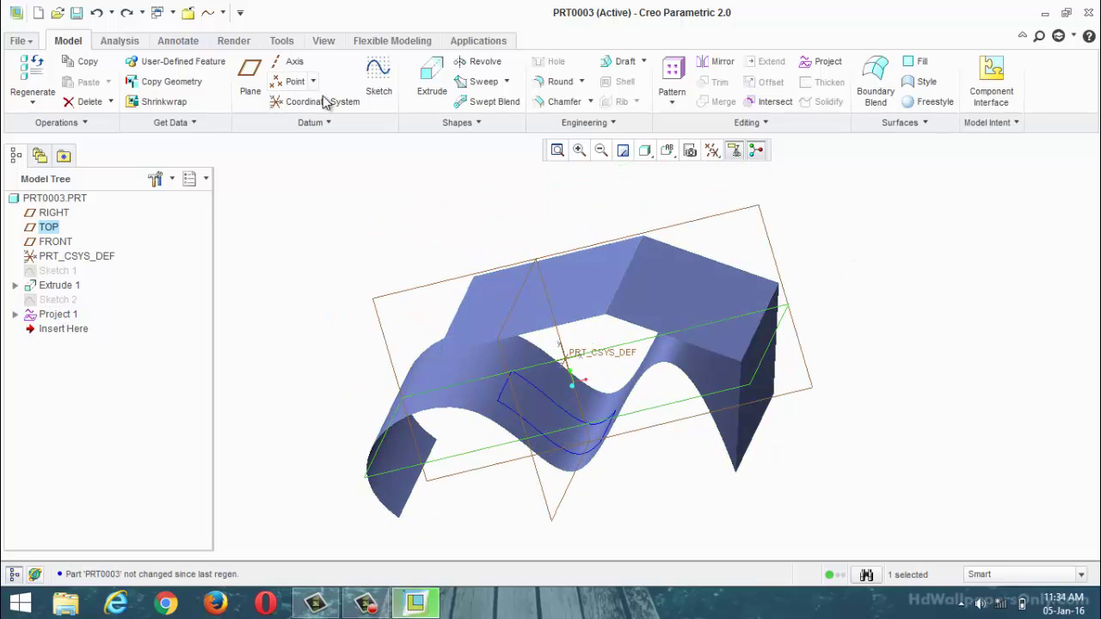
click(378, 75)
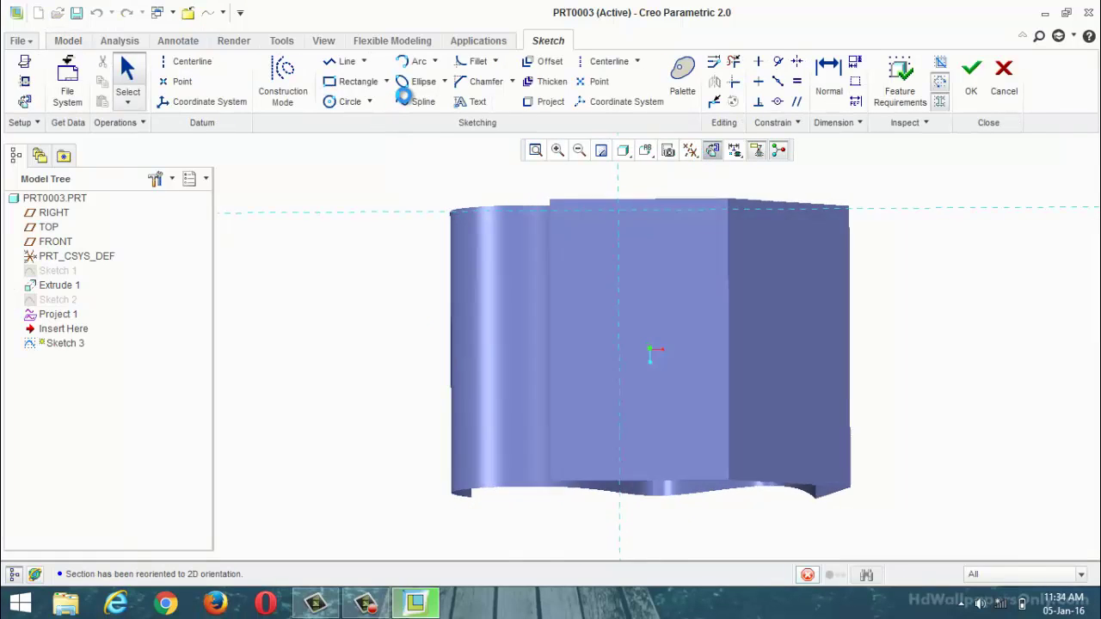
click(420, 82)
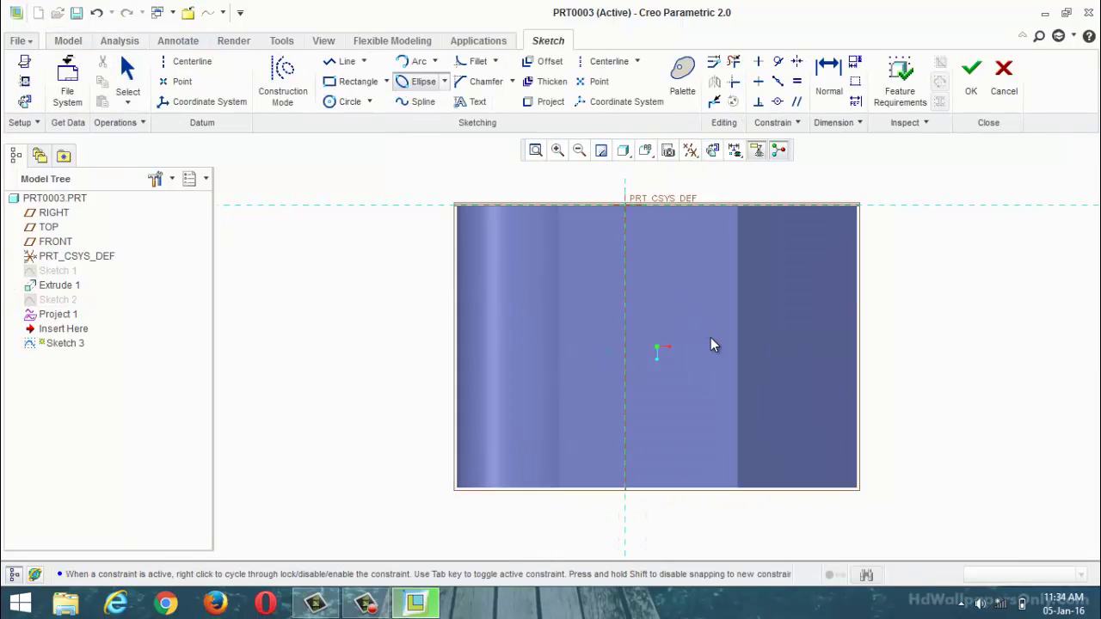
click(656, 351)
click(971, 95)
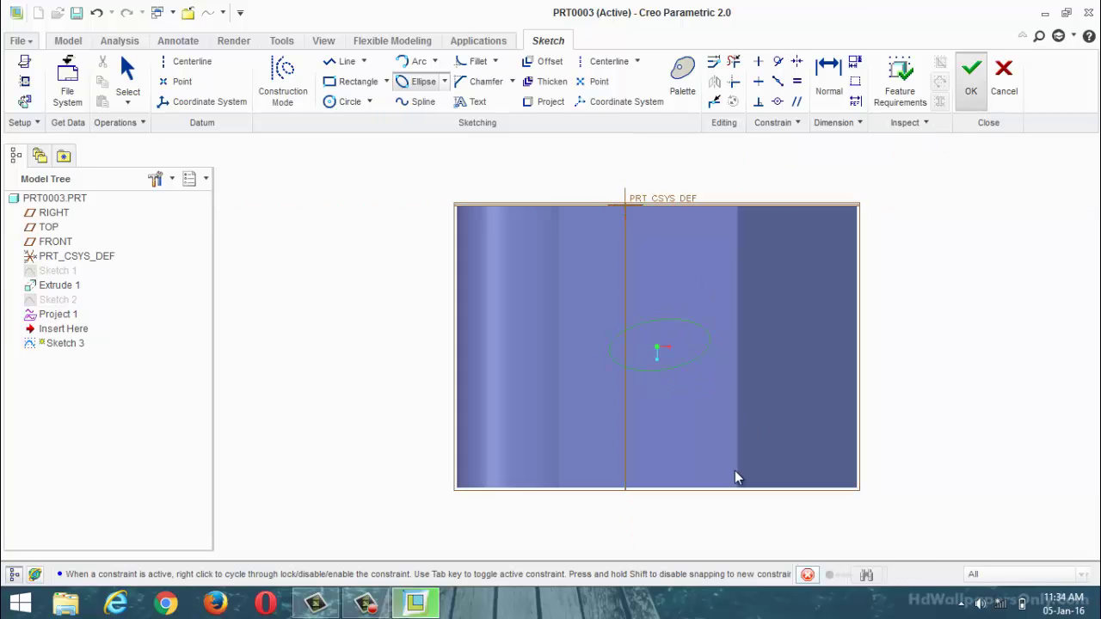
Project the ellipse sketch onto the wavy surface along the sketch plane's direction
mouse_move(857, 406)
middle_down()
mouse_move(838, 373)
mouse_move(854, 392)
mouse_move(852, 381)
middle_up()
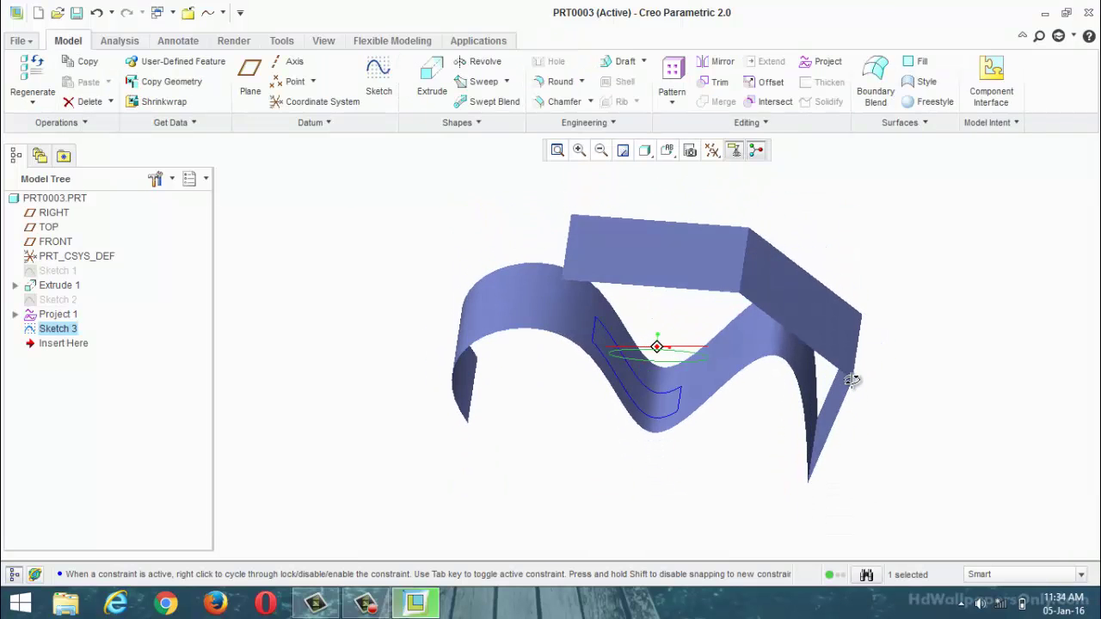
scroll(634, 494, down, 3)
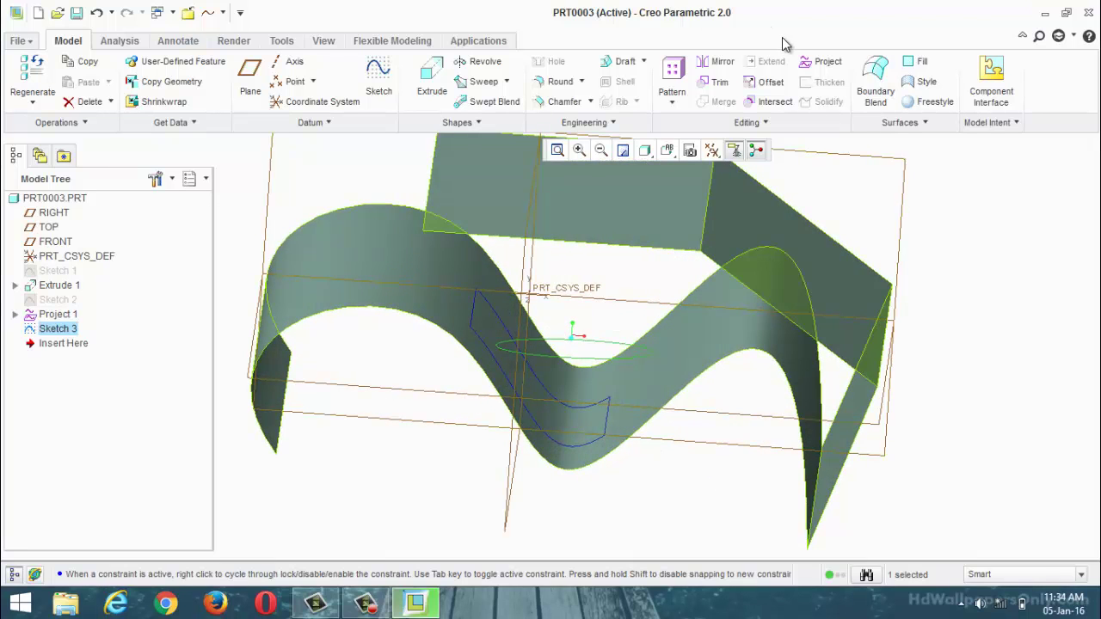
click(822, 61)
click(649, 403)
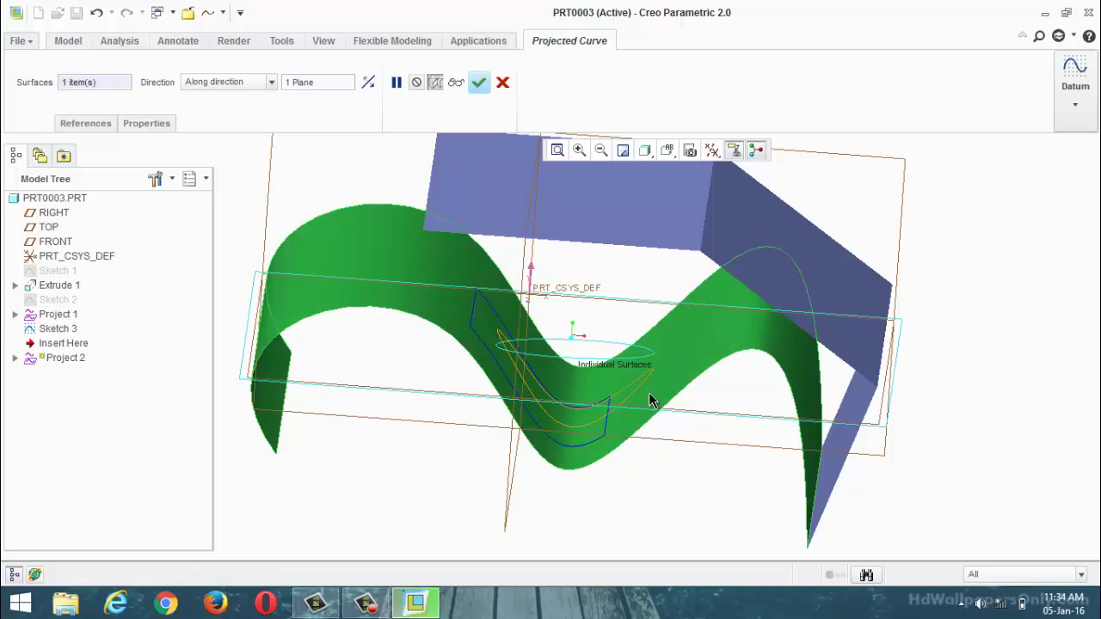
middle_drag(661, 476, 583, 445)
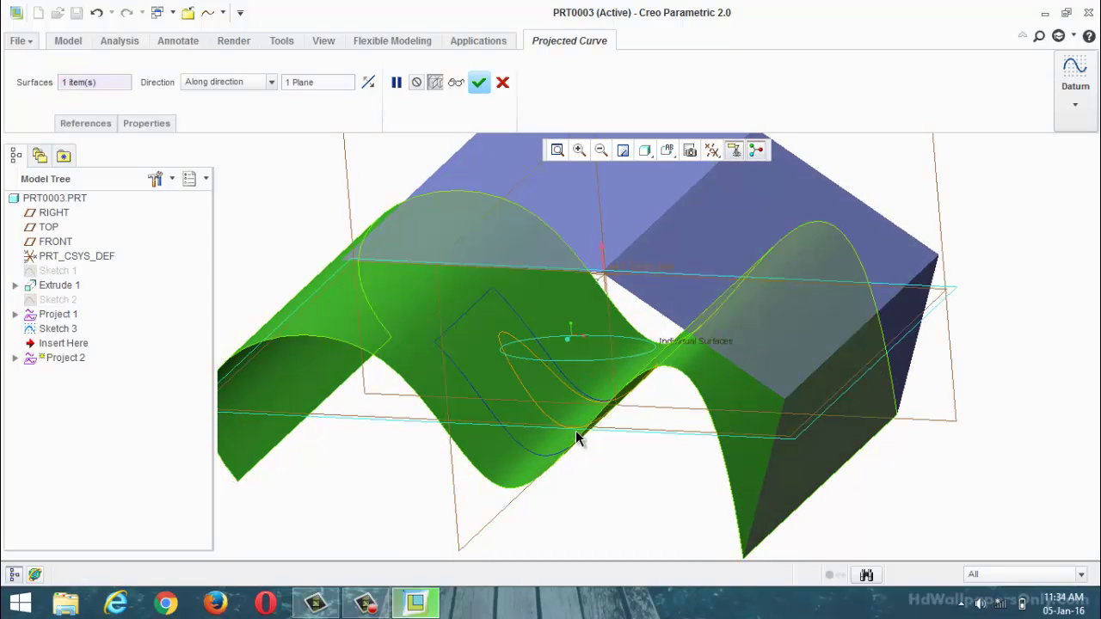
click(480, 82)
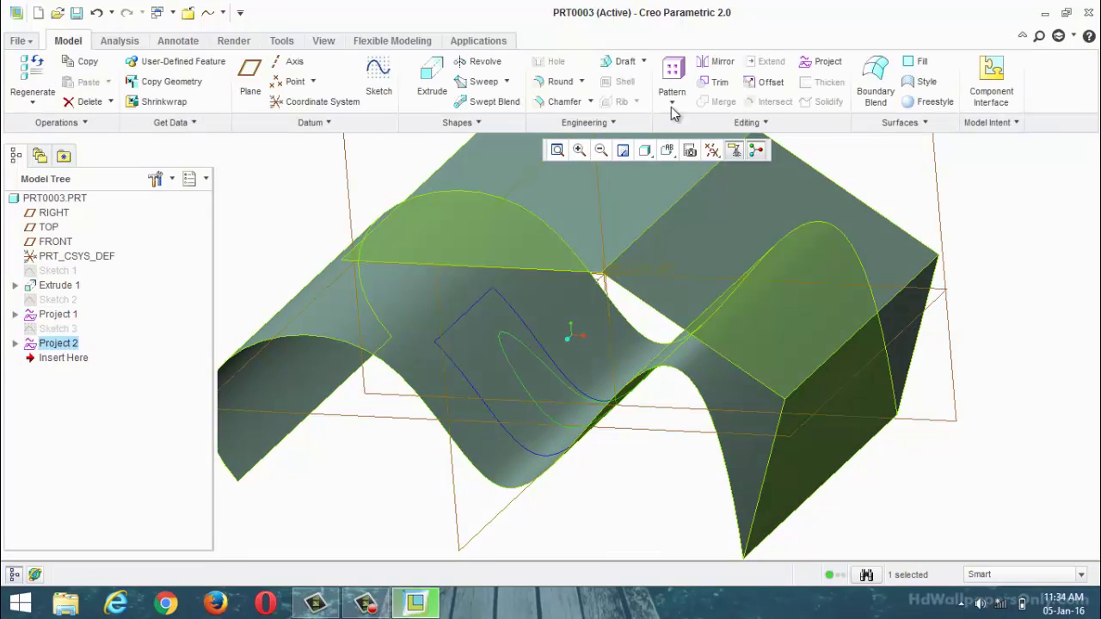
click(717, 82)
click(491, 373)
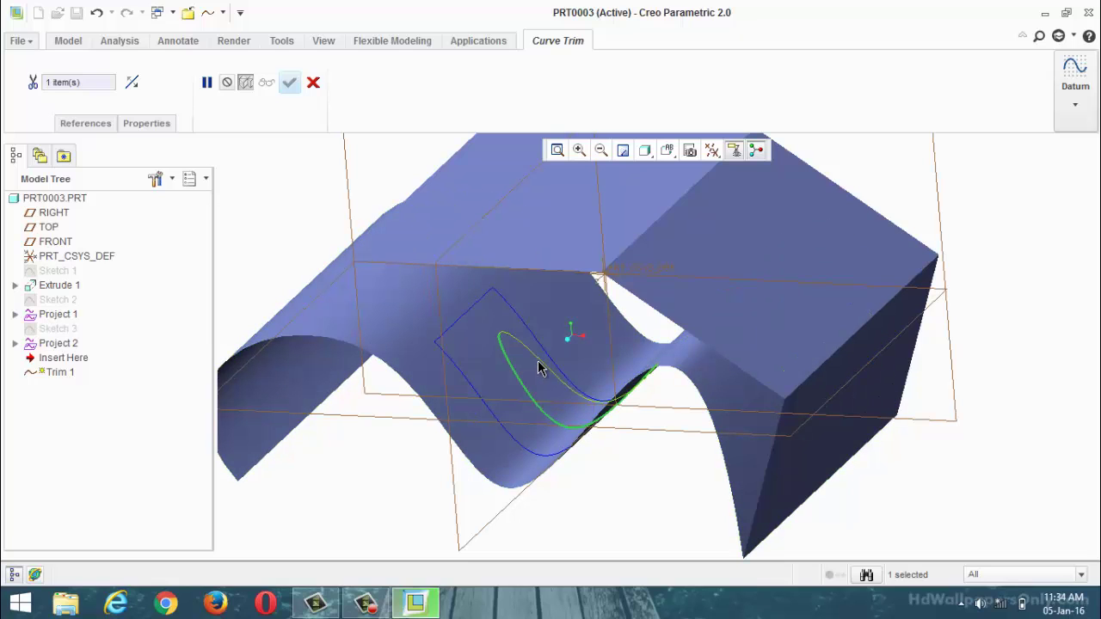
click(312, 83)
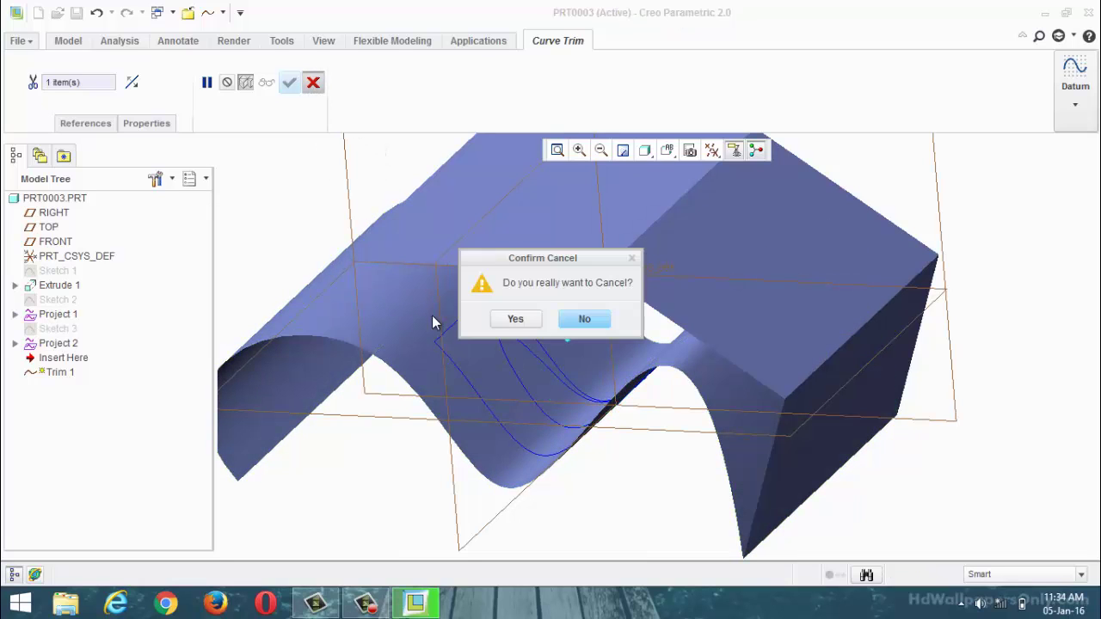
click(512, 320)
Cancel the curve trim, and delete the projected rectangle curve from the wavy surface
click(606, 470)
middle_drag(610, 475, 645, 450)
scroll(553, 400, down, 4)
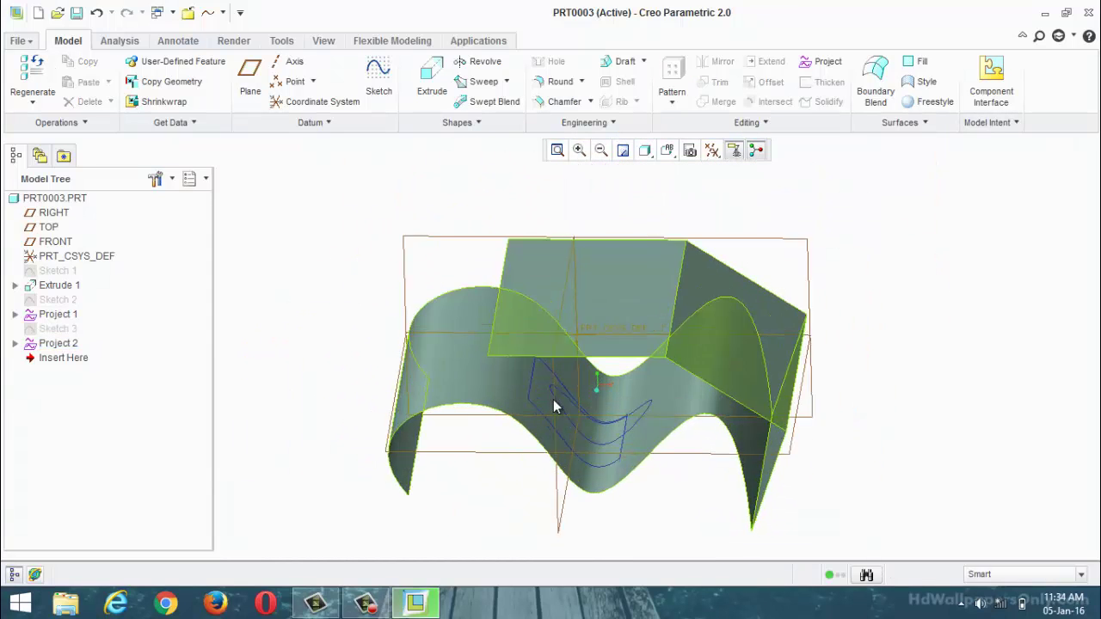
click(524, 413)
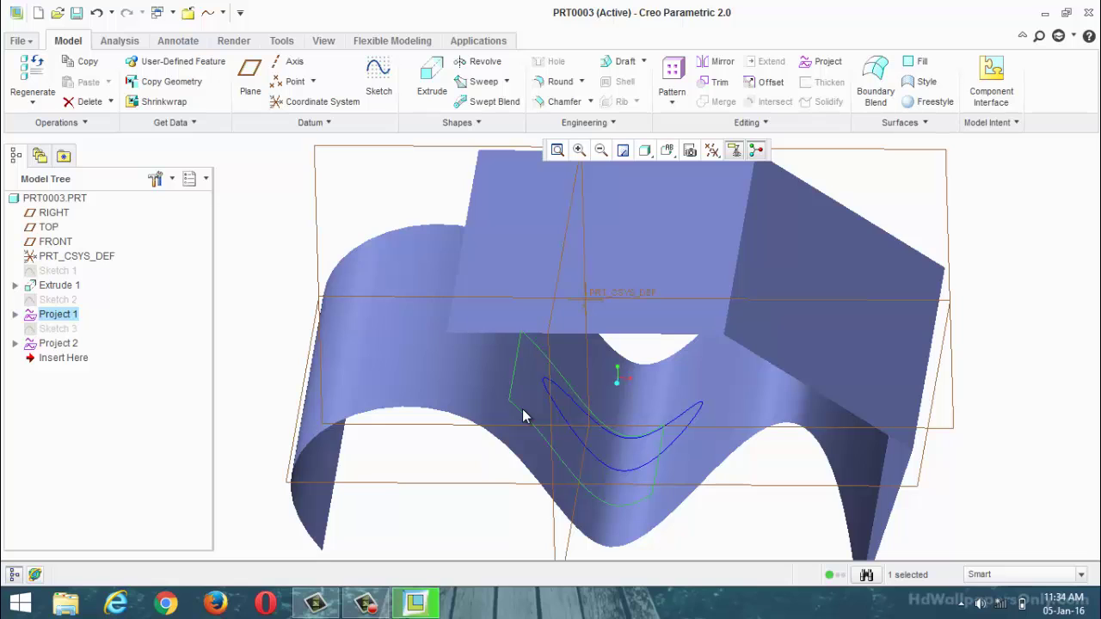
key(Delete)
click(529, 320)
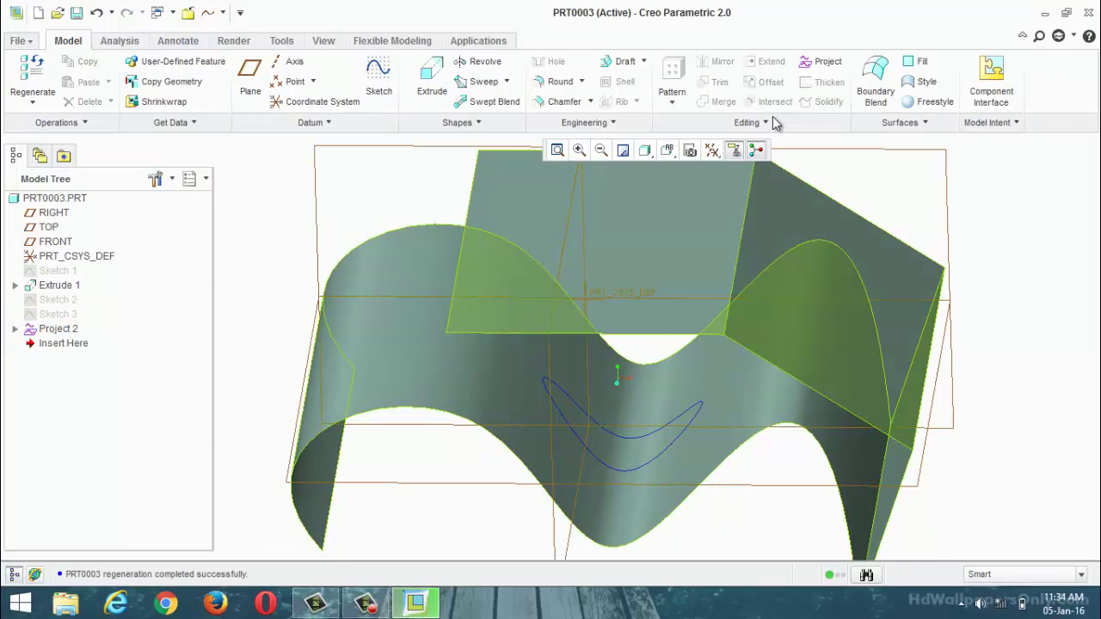
Trim the wavy quilt with the projected ellipse curve and inspect the opening
click(629, 391)
click(654, 401)
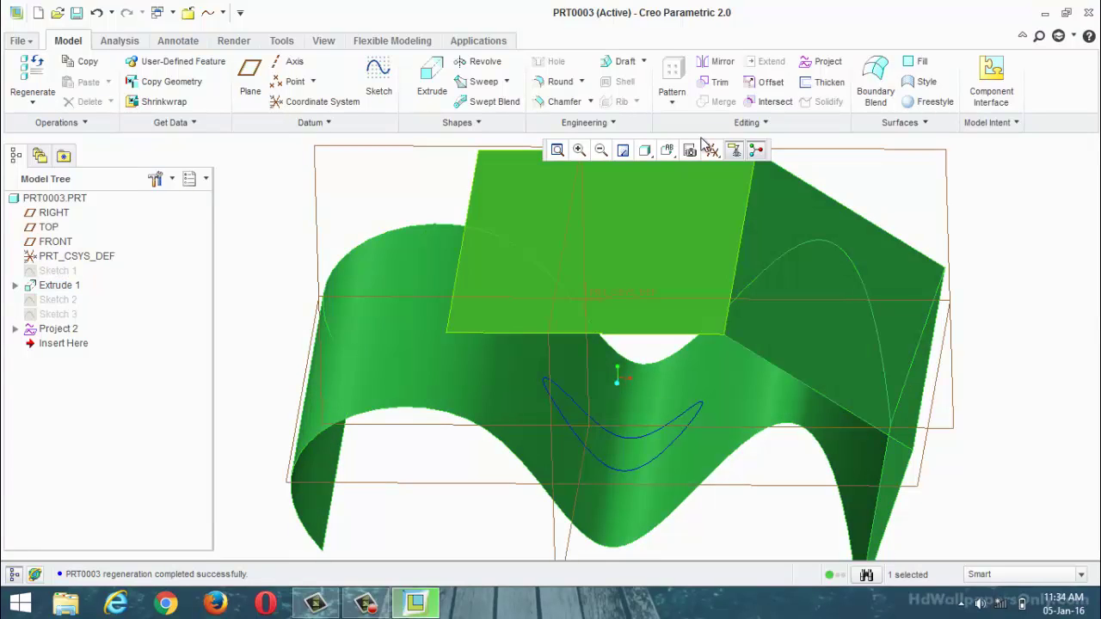
click(713, 83)
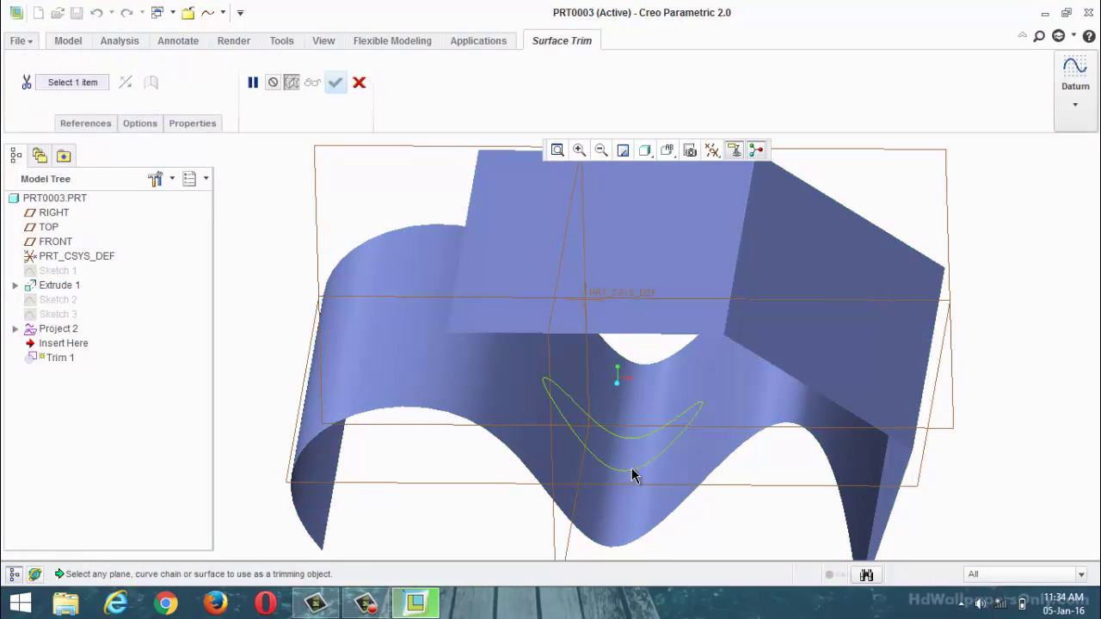
click(632, 472)
click(335, 82)
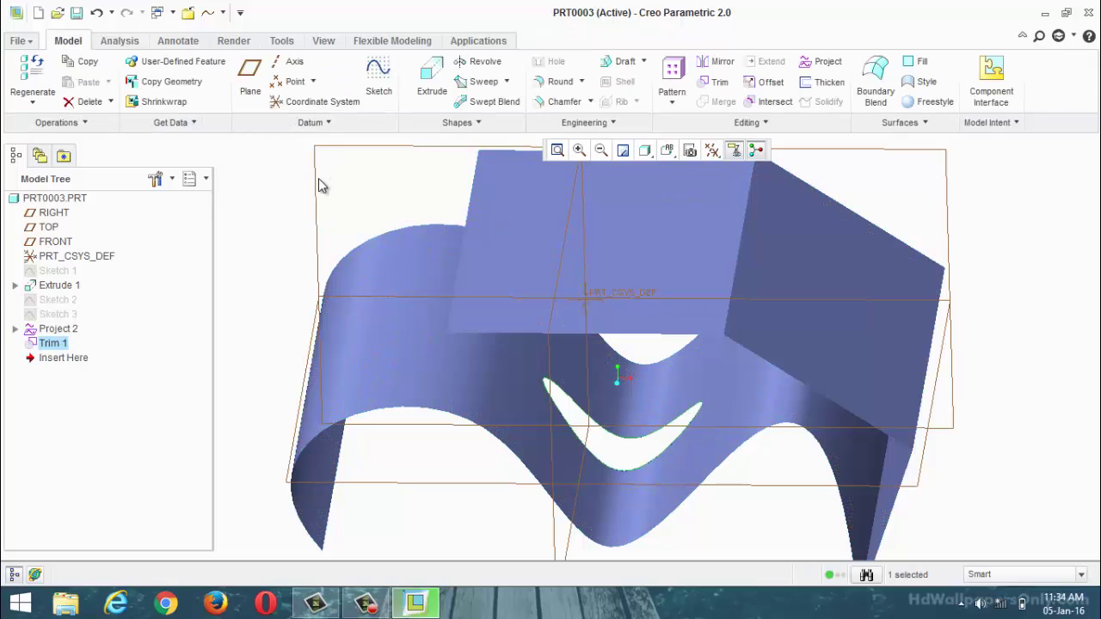
click(316, 178)
mouse_move(349, 216)
middle_down()
mouse_move(370, 164)
mouse_move(341, 223)
mouse_move(333, 216)
middle_up()
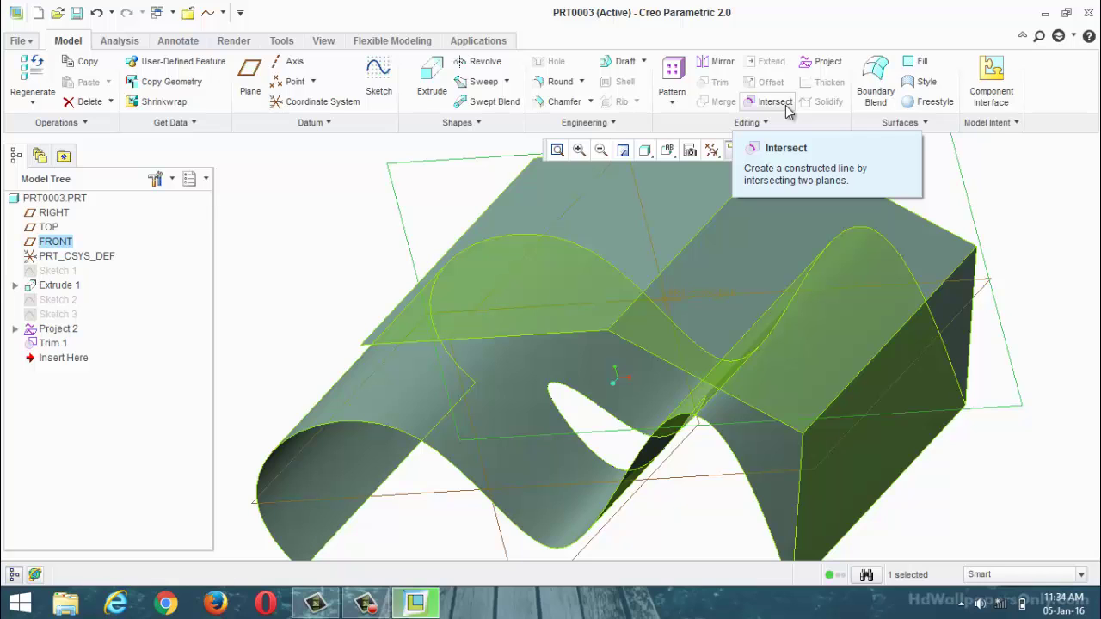
Undo all the modelling operations until only the default datum planes and coordinate system remain
key(ctrl+z)
key(ctrl+z)
key(ctrl+z)
key(ctrl+z)
key(ctrl+z)
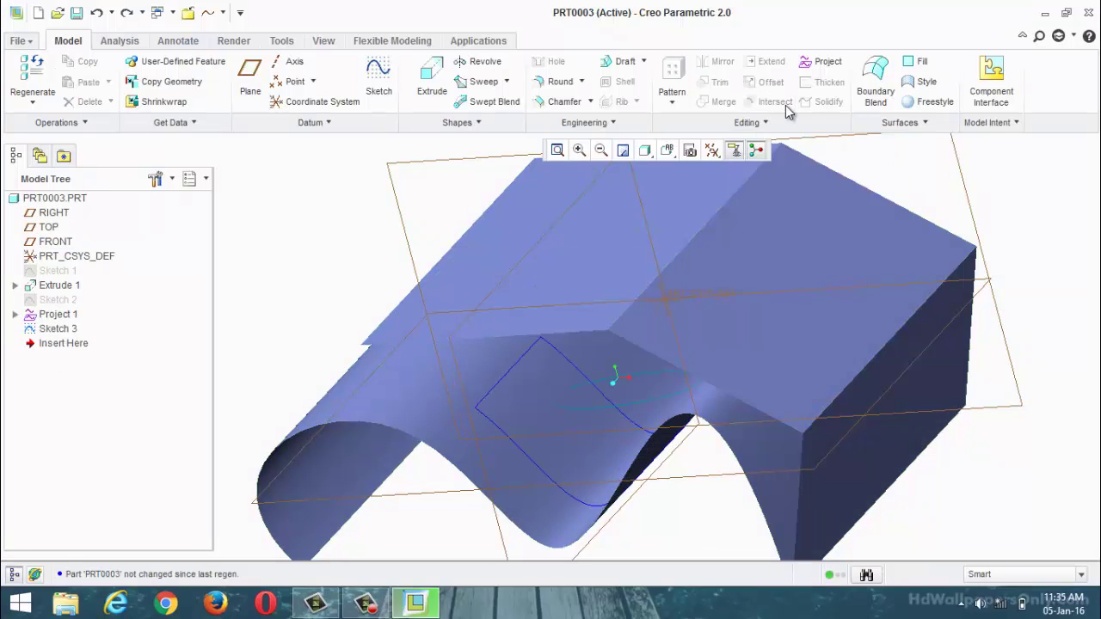
key(ctrl+z)
key(ctrl+z)
key(ctrl+z)
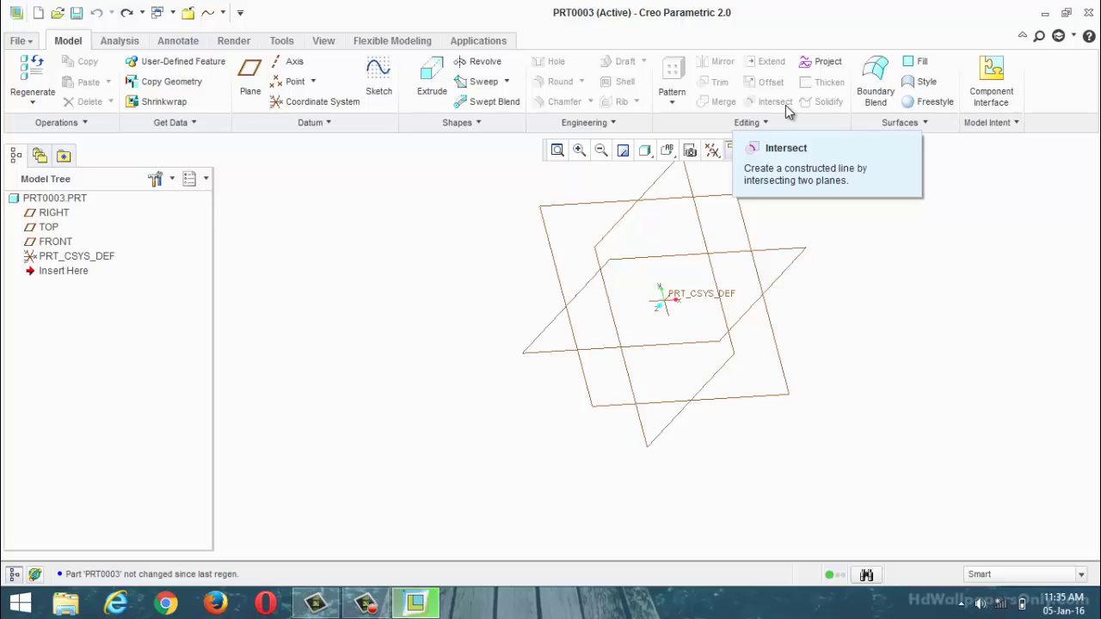
Sketch a rectangle about 545 by 587 on the TOP plane around the origin and finish the sketch
click(386, 91)
click(593, 352)
click(990, 334)
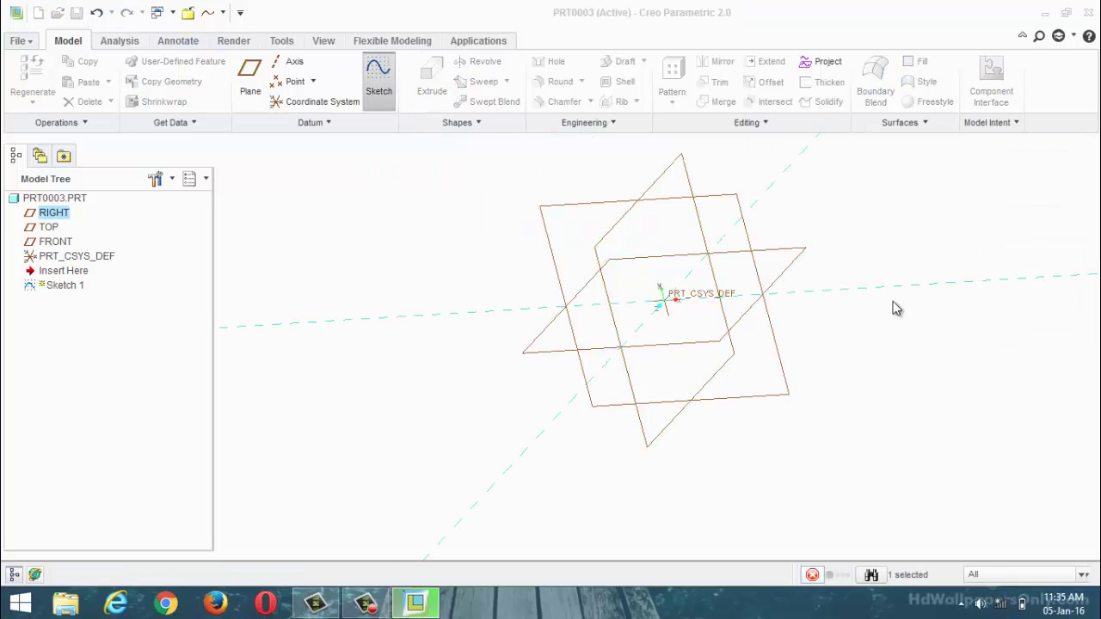
click(353, 81)
click(624, 273)
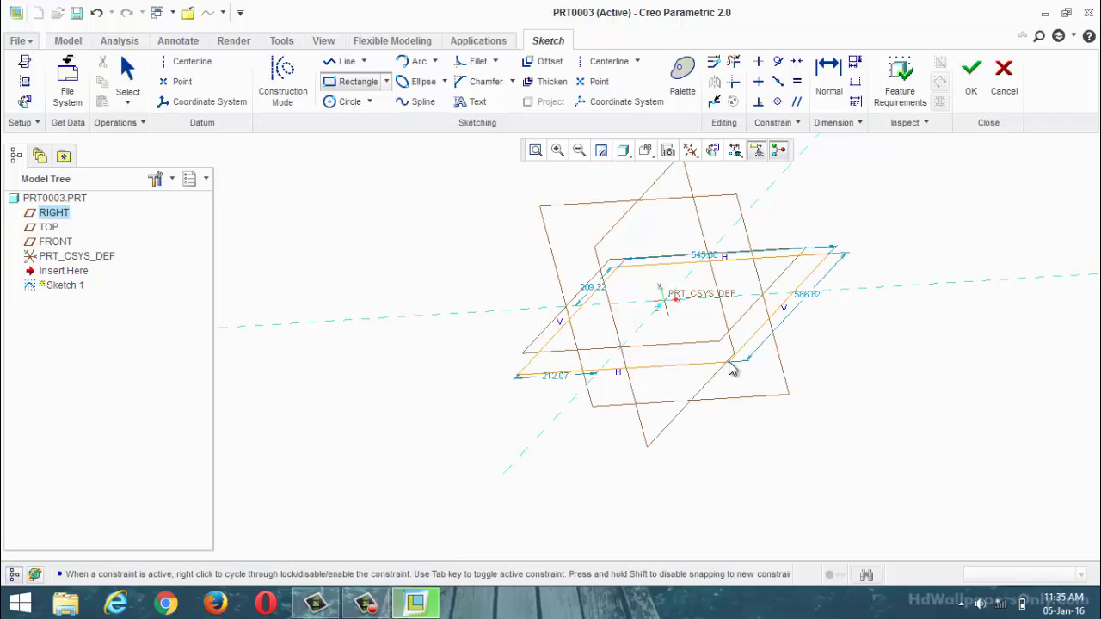
click(731, 370)
click(972, 77)
Extrude the rectangle as a surface to a depth of 245.17 with capped ends, and inspect the closed box
click(425, 91)
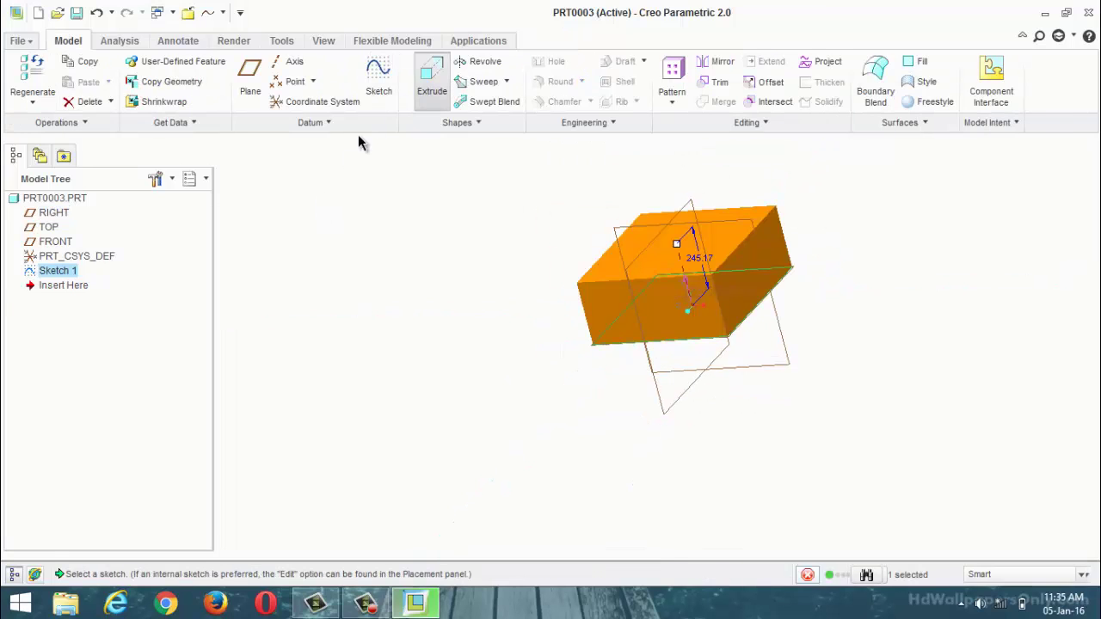
click(45, 81)
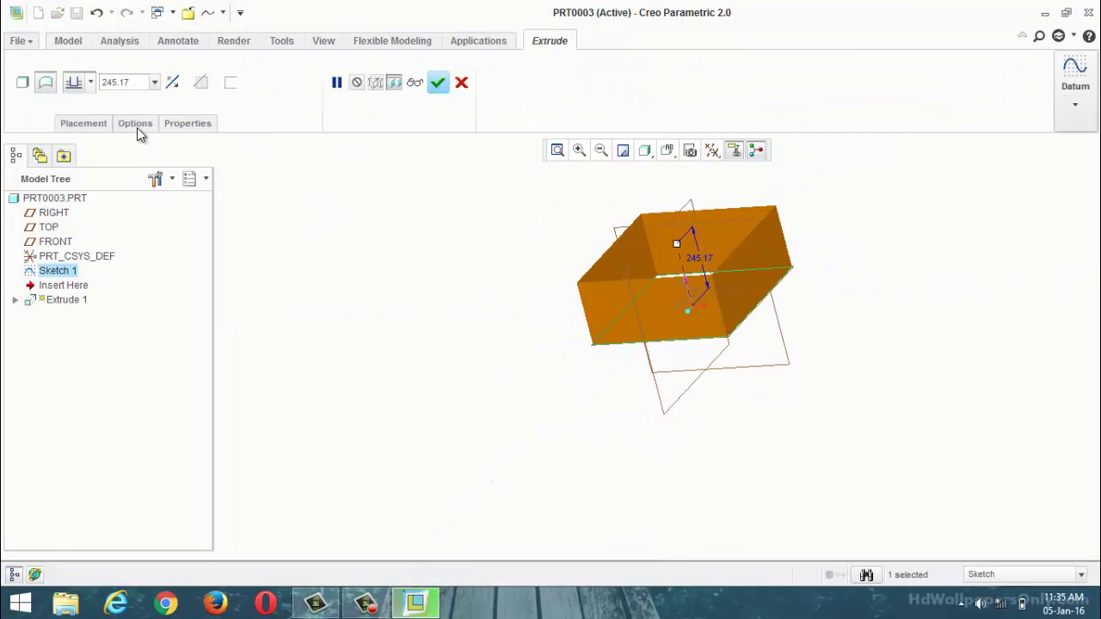
click(135, 124)
click(136, 235)
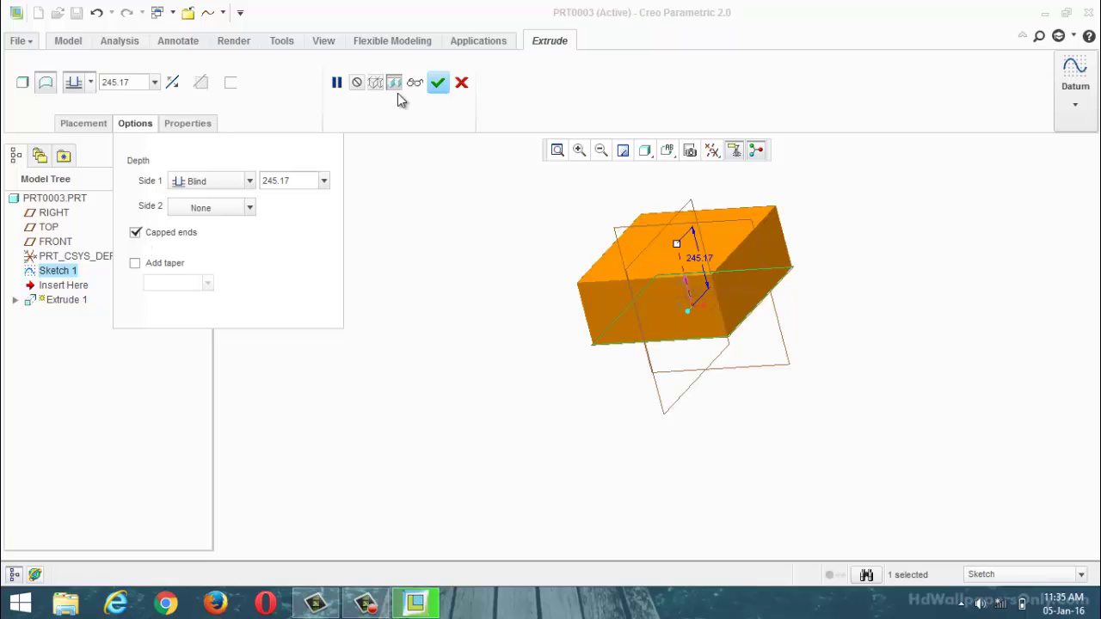
click(438, 82)
scroll(598, 282, up, 3)
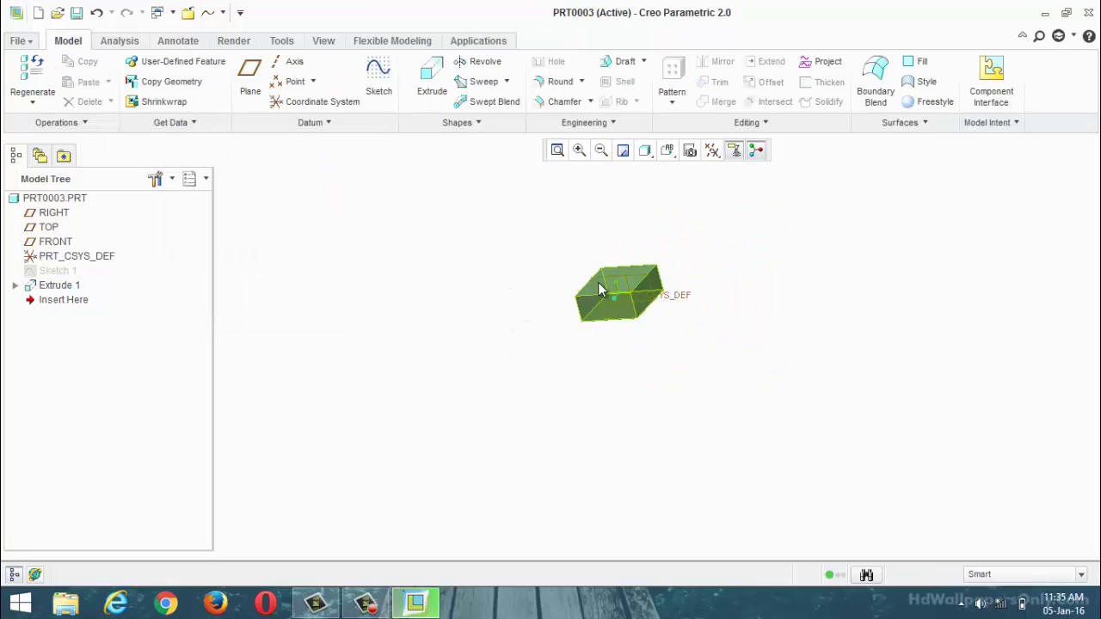
scroll(721, 302, down, 5)
middle_drag(721, 302, 682, 231)
scroll(680, 243, down, 2)
scroll(714, 206, down, 3)
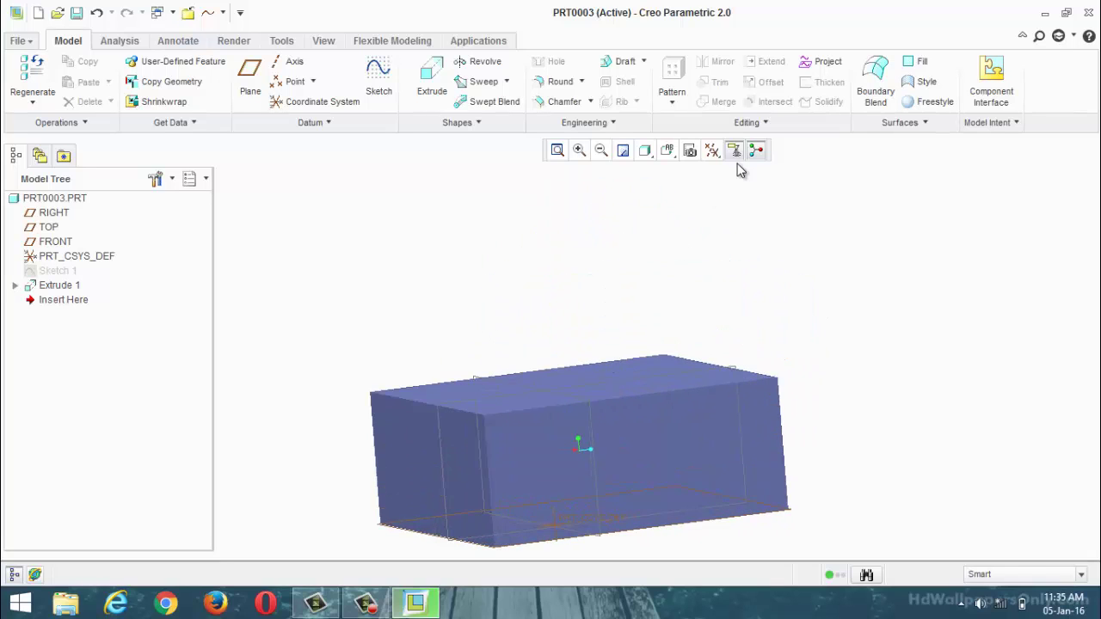
scroll(698, 310, up, 3)
Solidify the closed box quilt and inspect the resulting solid from several sides
click(696, 308)
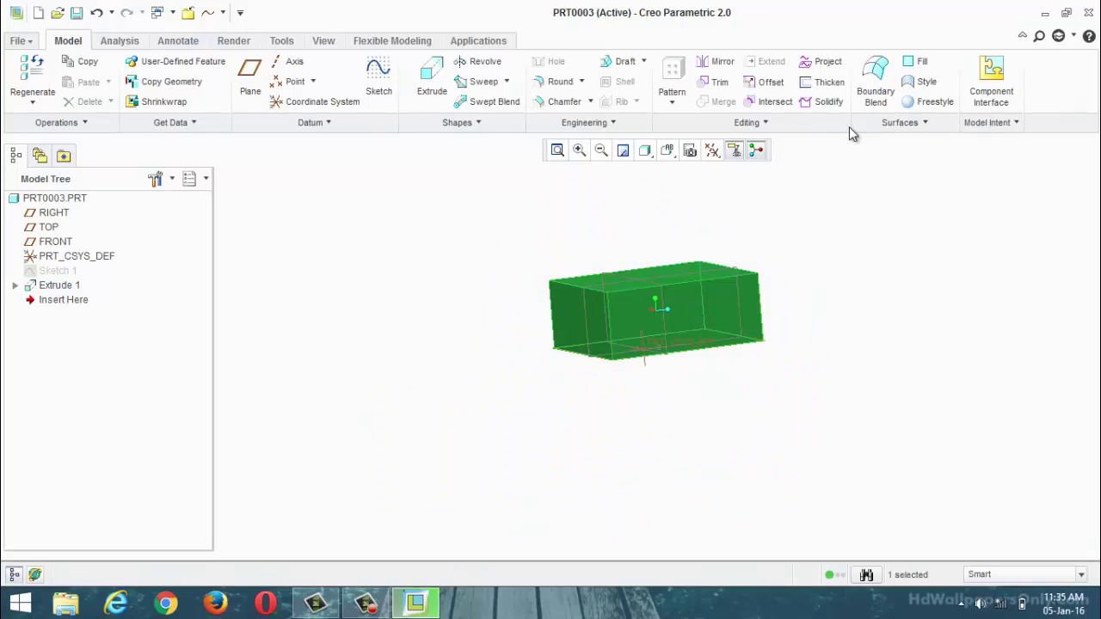
click(824, 102)
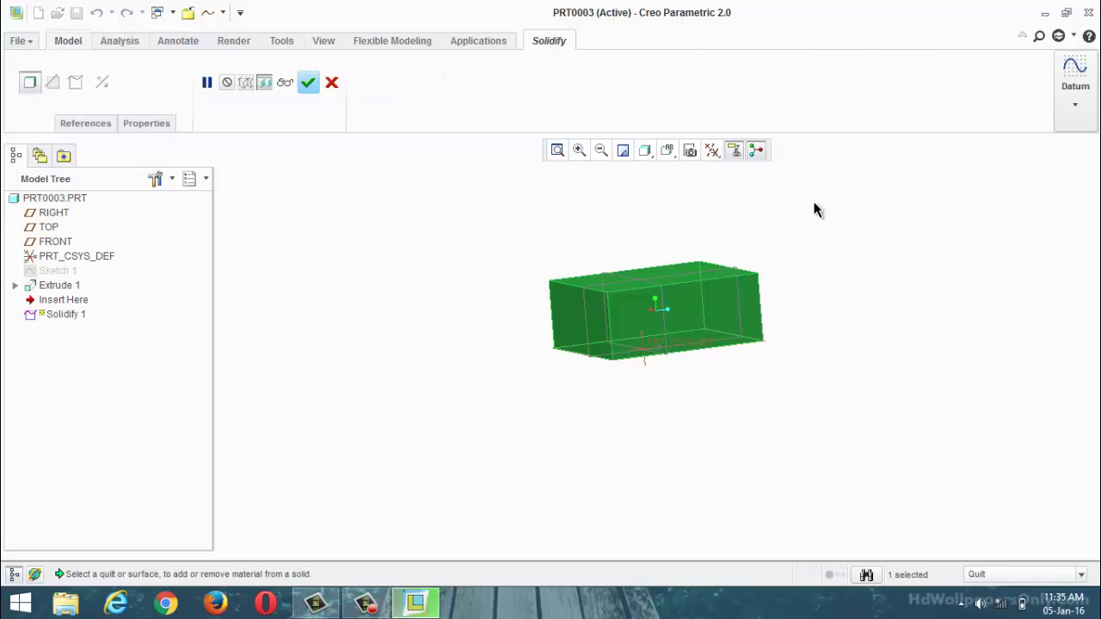
click(305, 82)
click(343, 200)
middle_drag(344, 200, 449, 252)
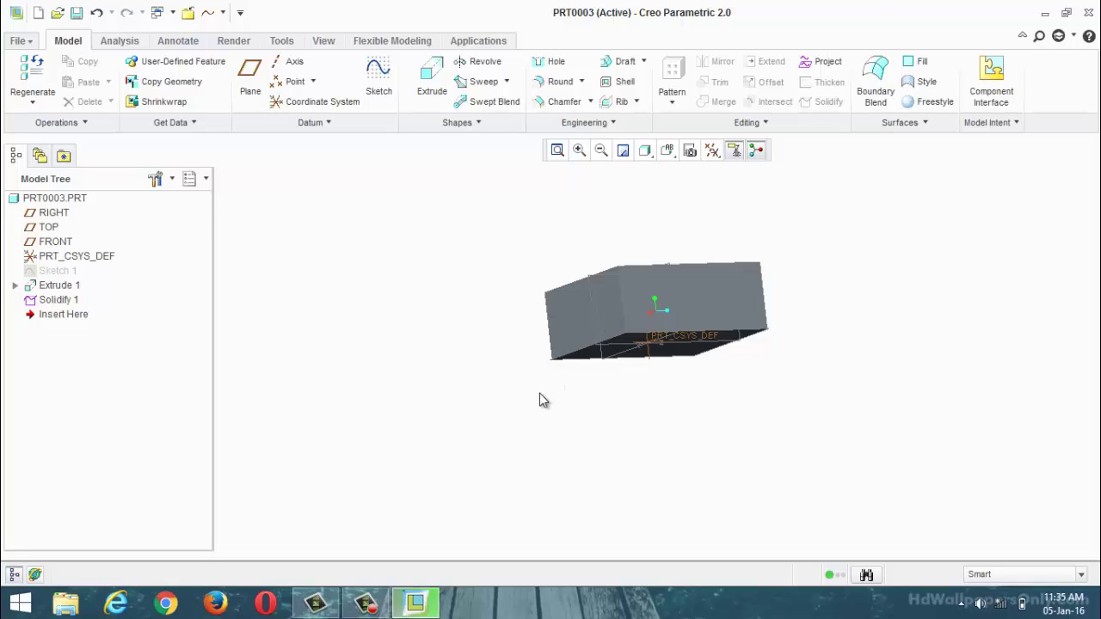
mouse_move(534, 398)
middle_down()
mouse_move(617, 364)
mouse_move(640, 405)
middle_up()
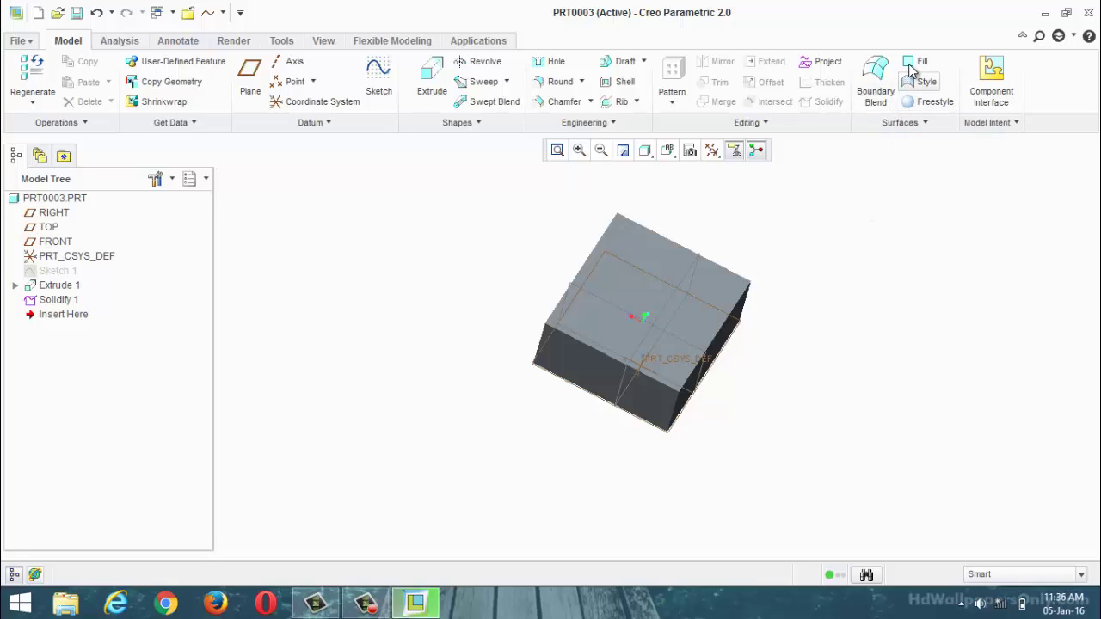
Undo the solidify, the box extrusion and the rectangle sketch
key(ctrl+z)
key(ctrl+z)
key(ctrl+z)
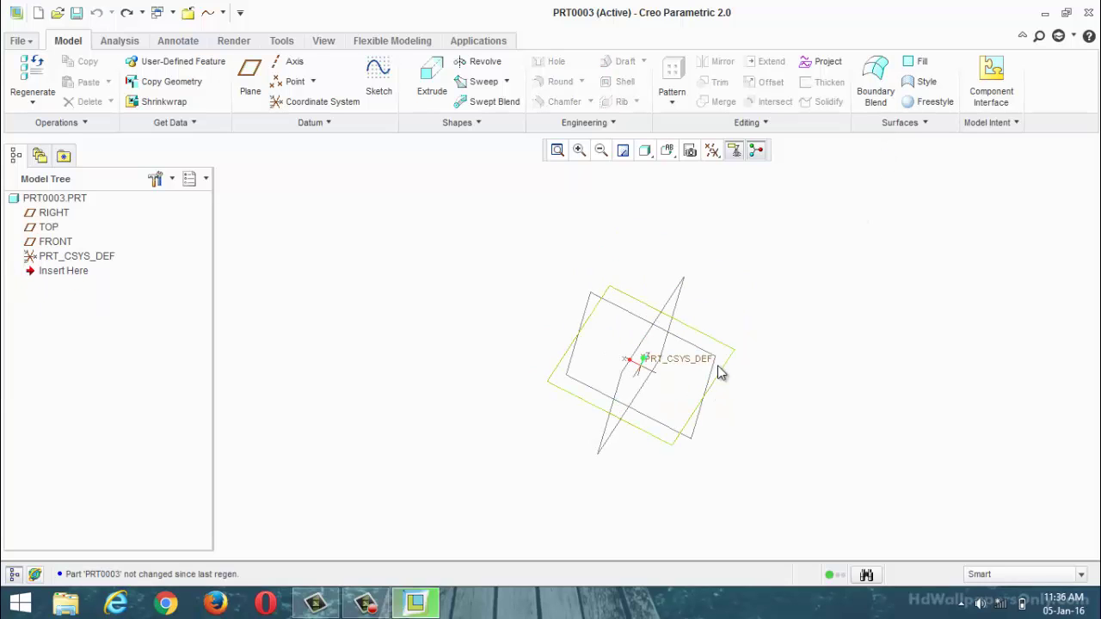
Start a sketch on the TOP plane, viewed straight on, and draw an inward-curving arc of about 333 radius beside the vertical reference
click(378, 78)
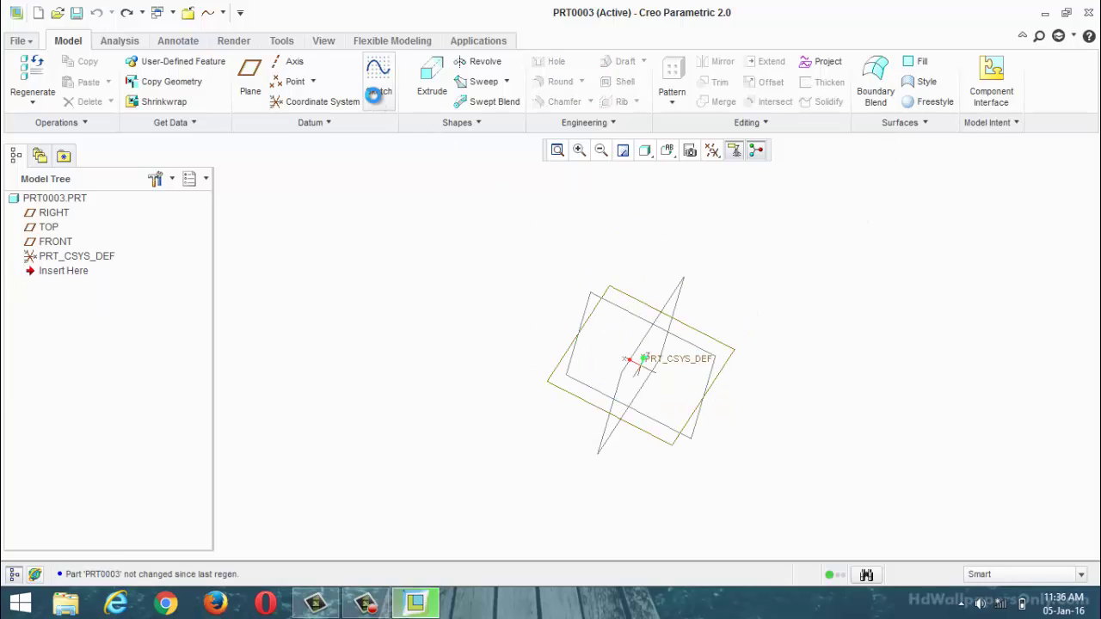
click(635, 301)
click(1012, 330)
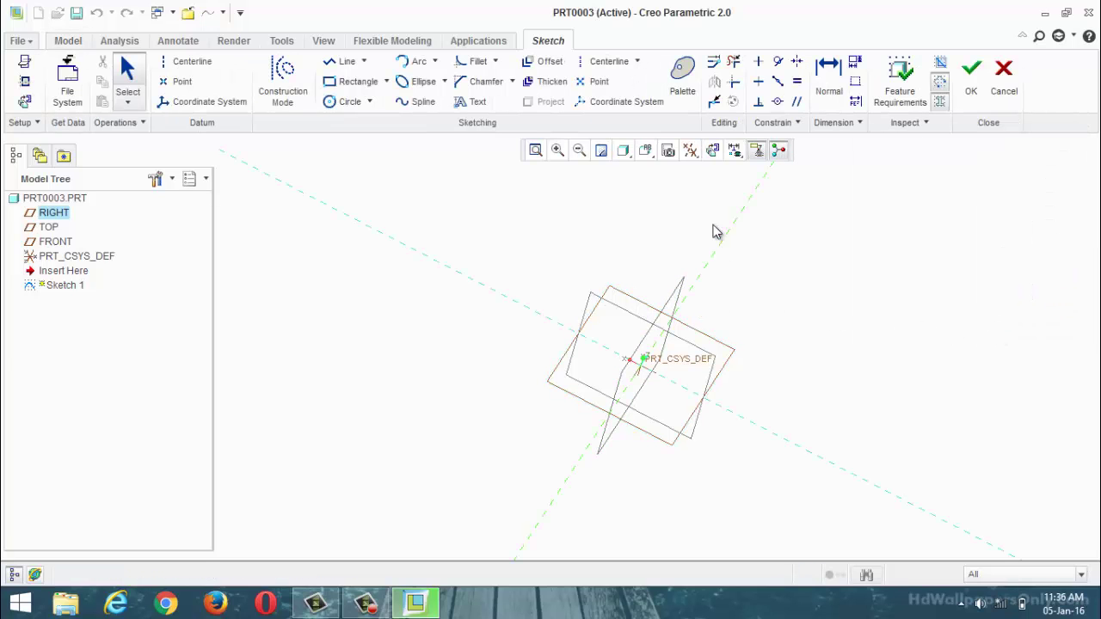
click(713, 153)
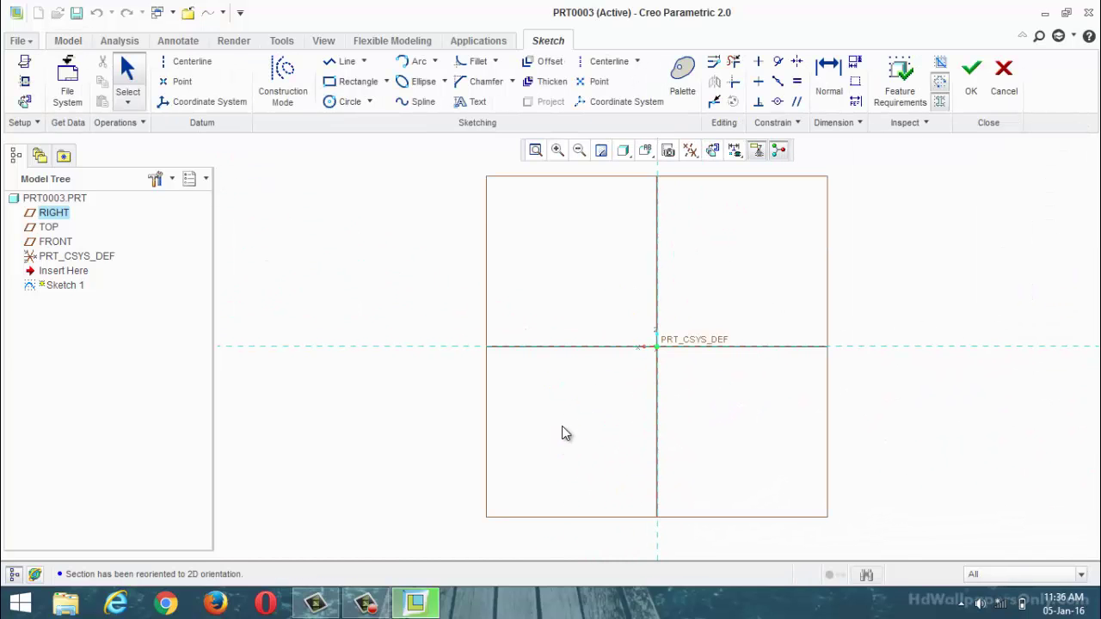
click(401, 63)
click(715, 215)
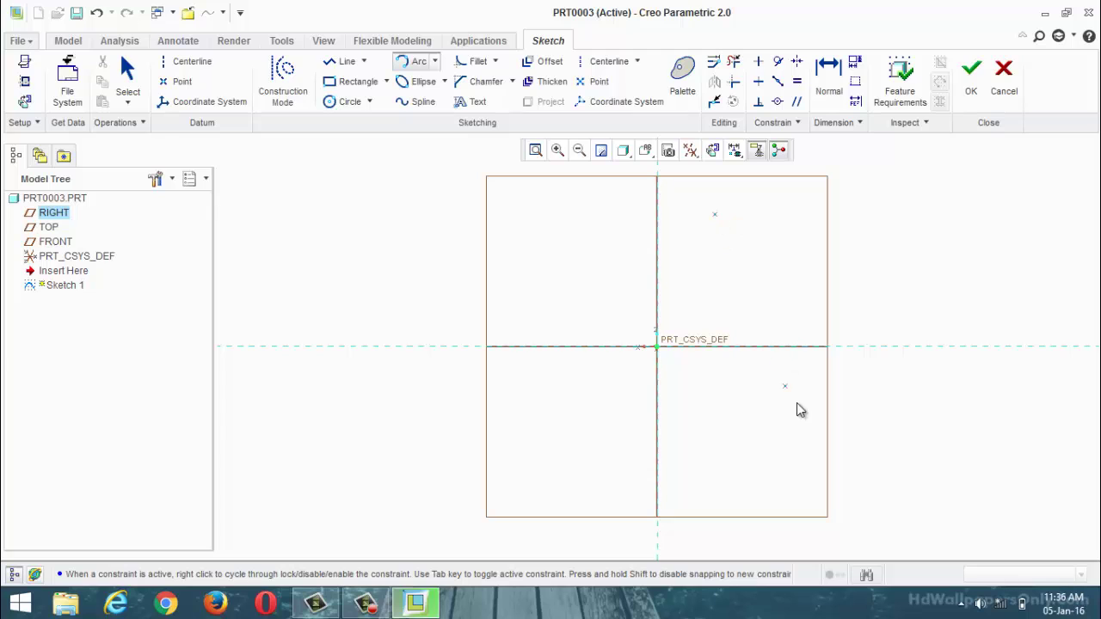
click(797, 428)
click(769, 400)
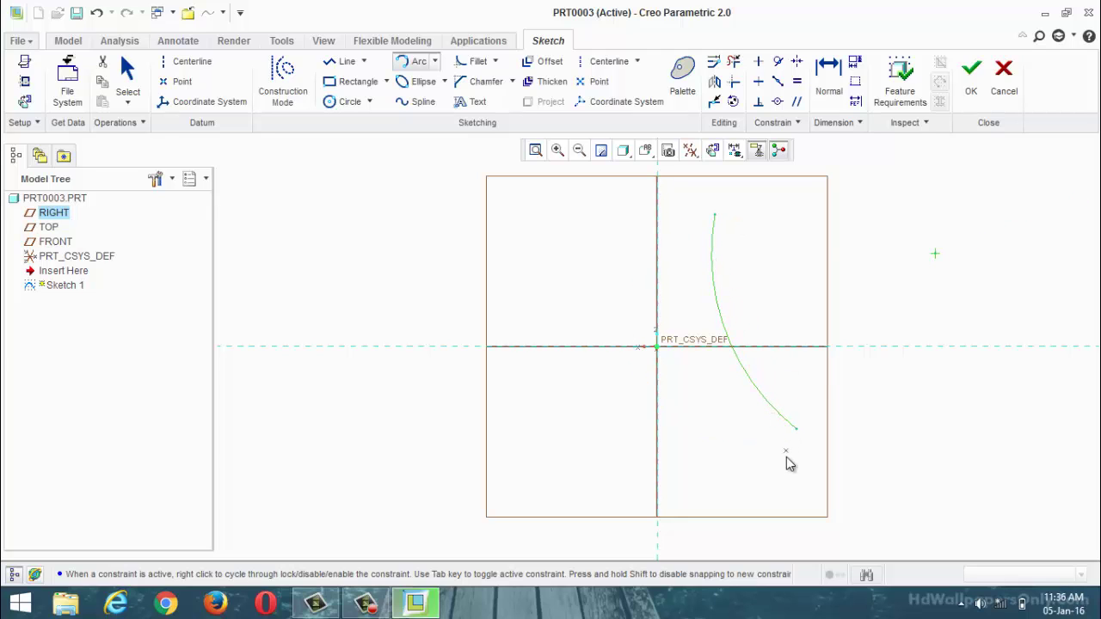
middle_click(703, 367)
Close the profile with lines: about 86 across the upper end, down the vertical reference, and across to the arc's lower end
click(347, 61)
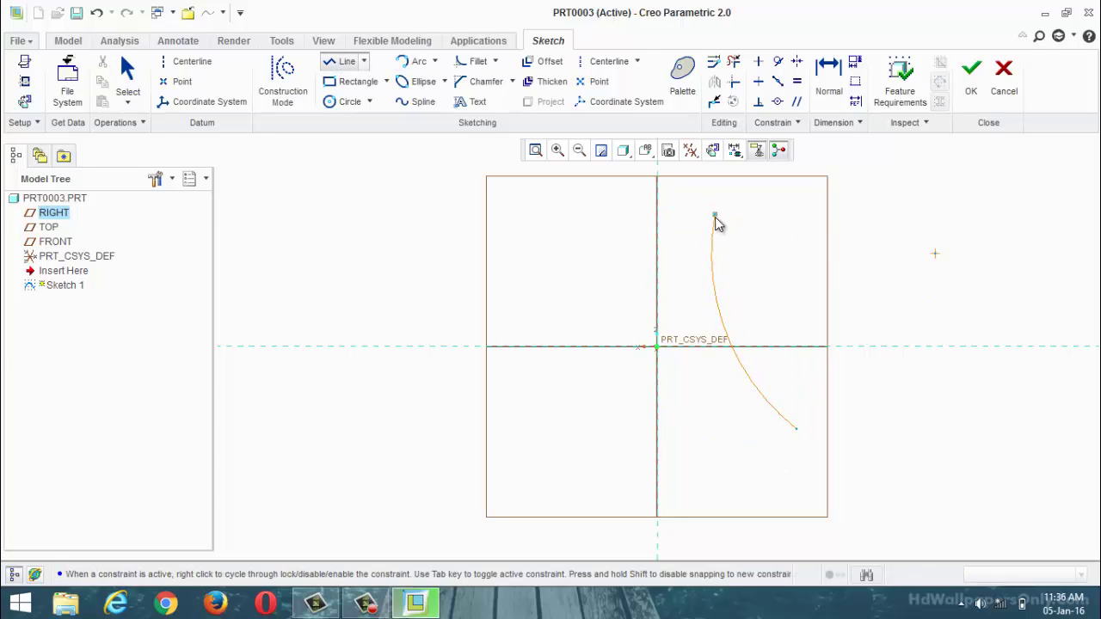
click(715, 214)
click(659, 216)
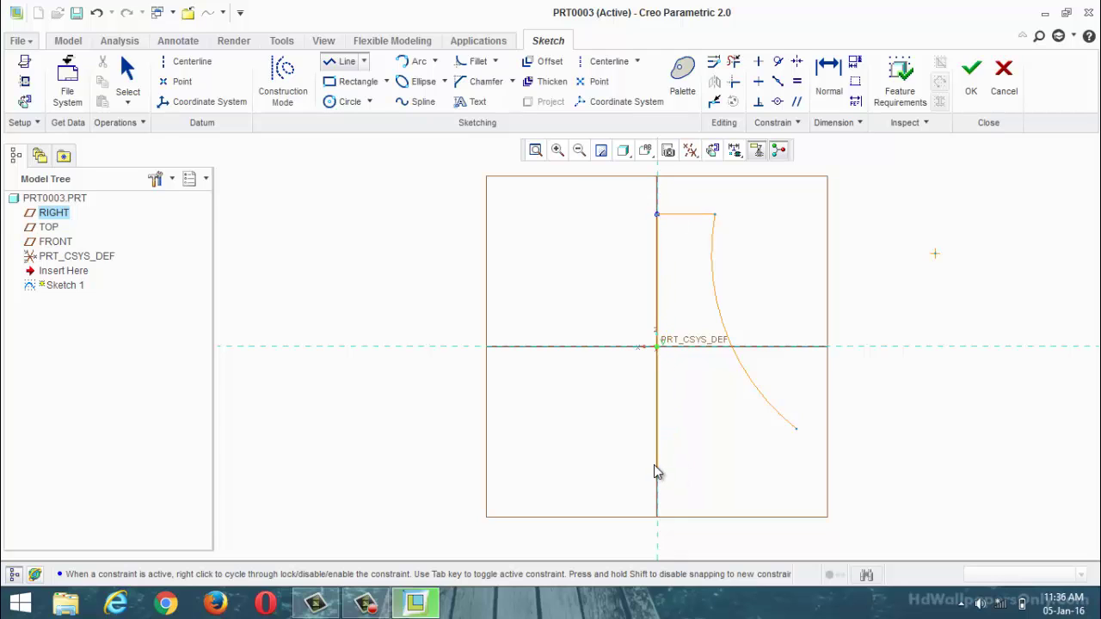
click(659, 428)
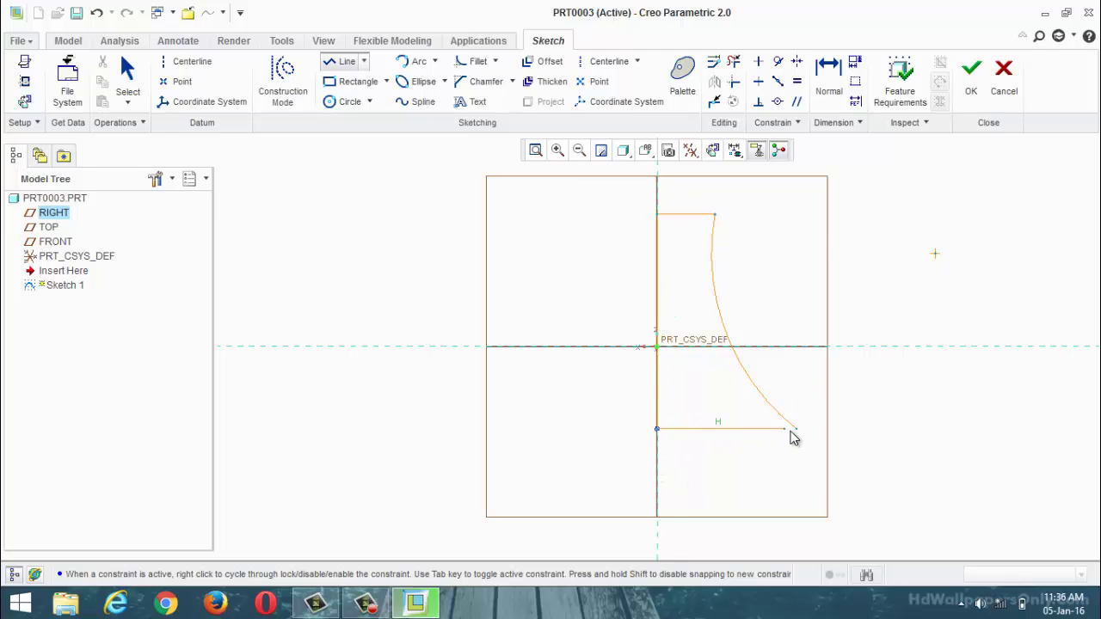
click(792, 428)
middle_click(770, 484)
Add a datum centerline along the vertical reference as the axis of revolution and finish the sketch
click(185, 62)
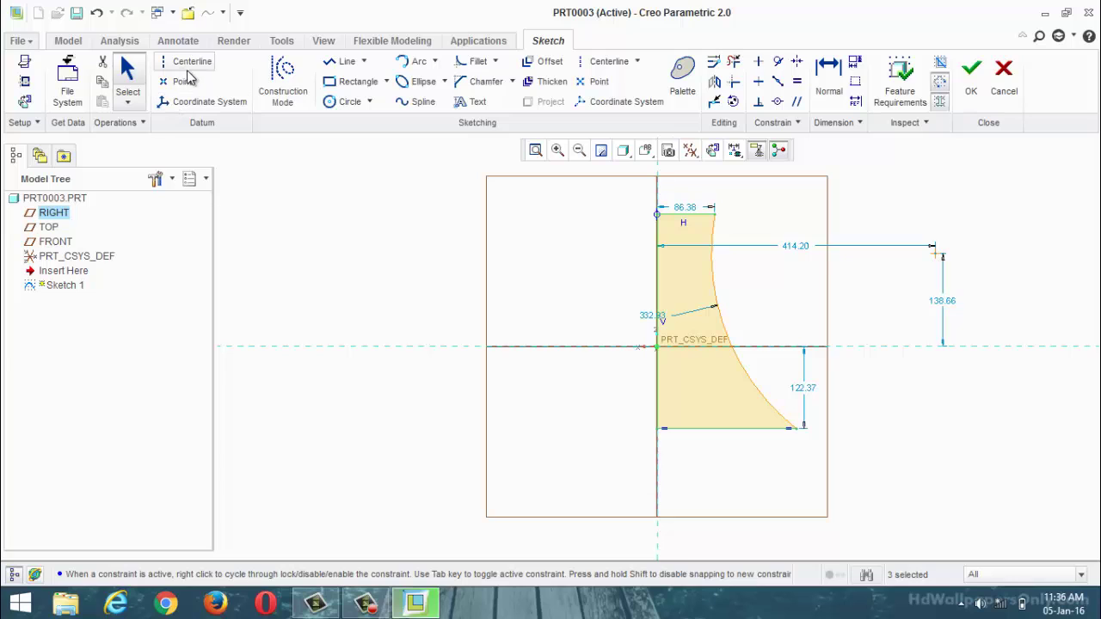
click(659, 190)
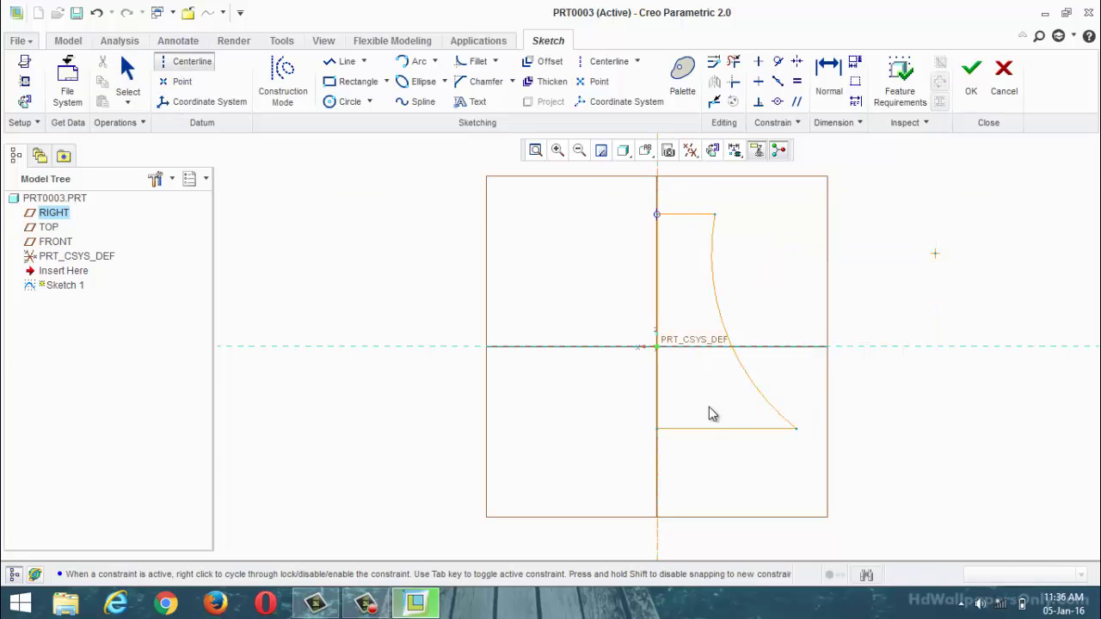
click(659, 474)
click(971, 75)
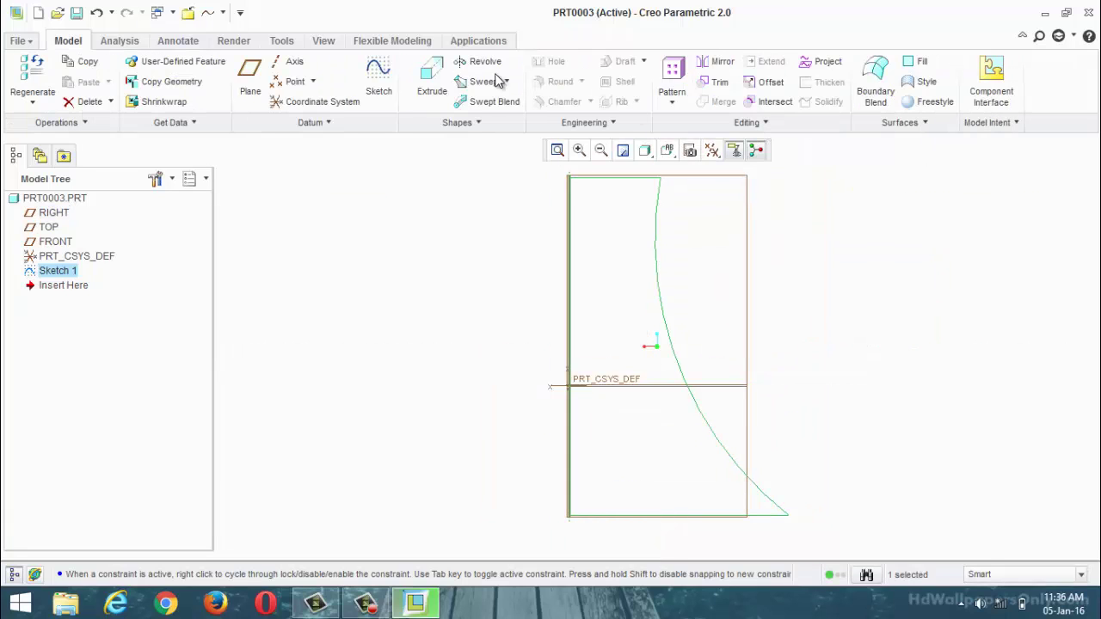
Revolve the arc profile 360 degrees about its centerline as a surface and inspect the flared shape
click(480, 62)
click(45, 81)
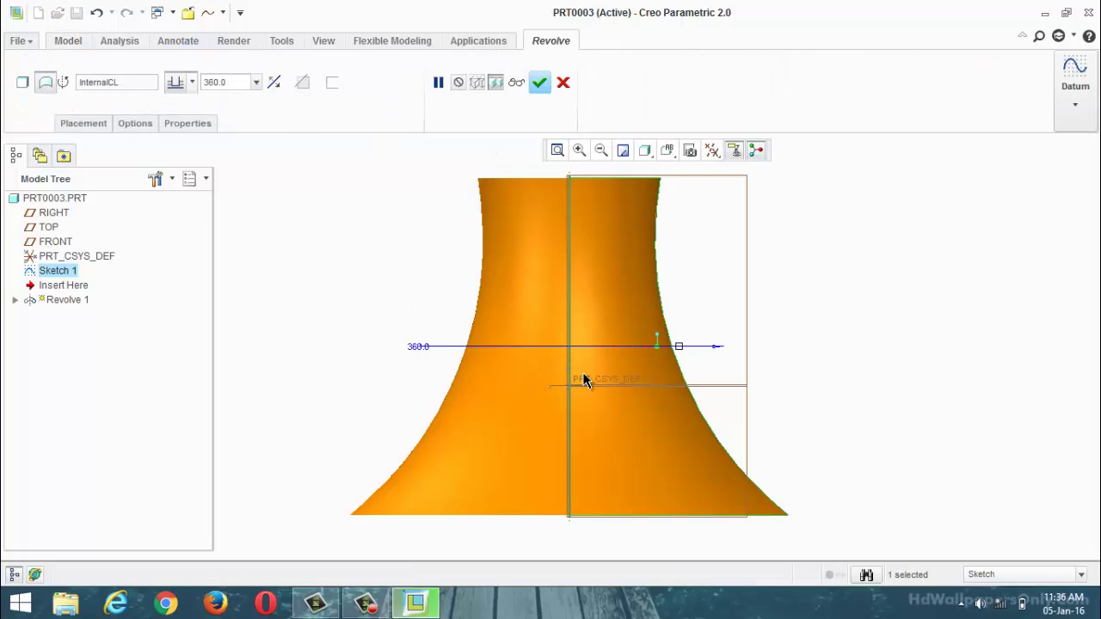
scroll(585, 382, up, 3)
middle_drag(664, 364, 621, 370)
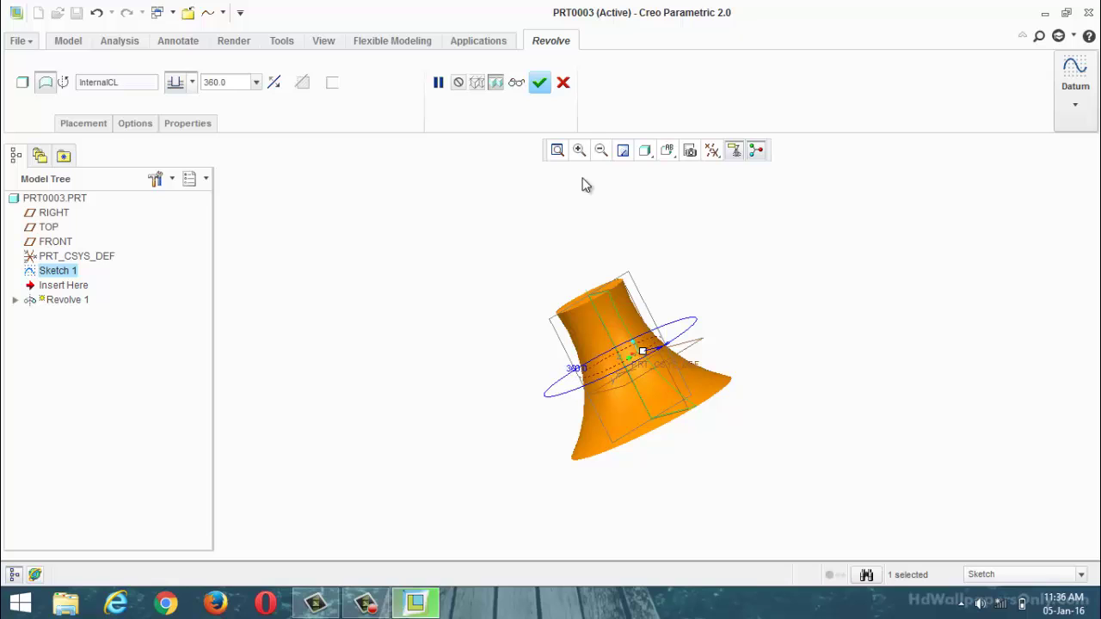
click(540, 82)
middle_drag(510, 304, 403, 332)
scroll(597, 319, down, 4)
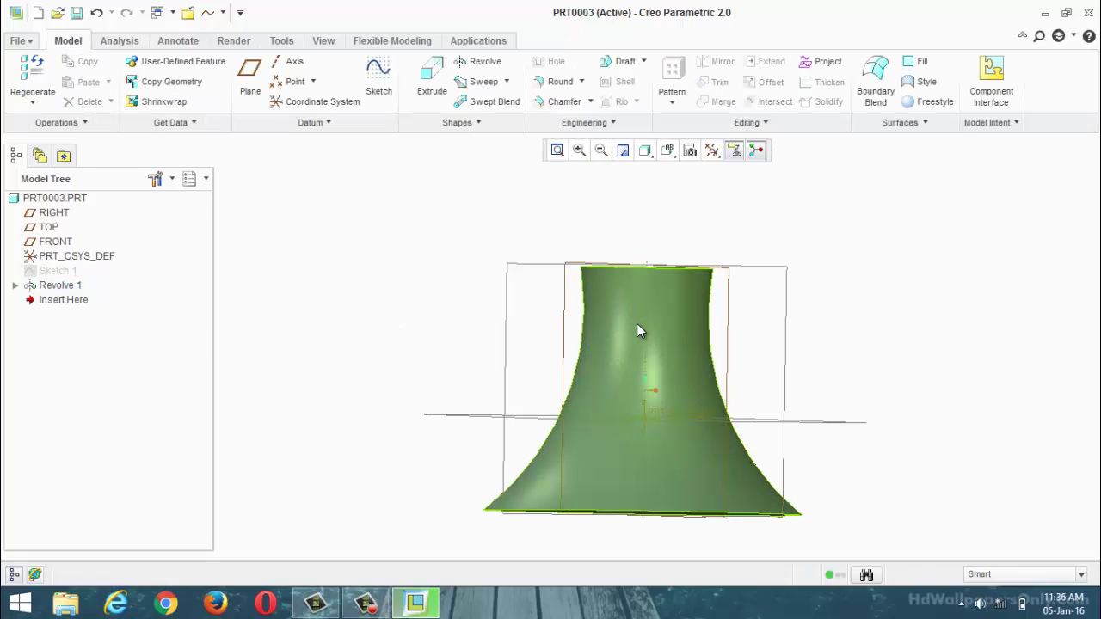
Create a datum plane offset about 100.40 below the revolved surface's upper flat face
mouse_move(573, 233)
middle_down()
mouse_move(491, 264)
mouse_move(504, 253)
middle_up()
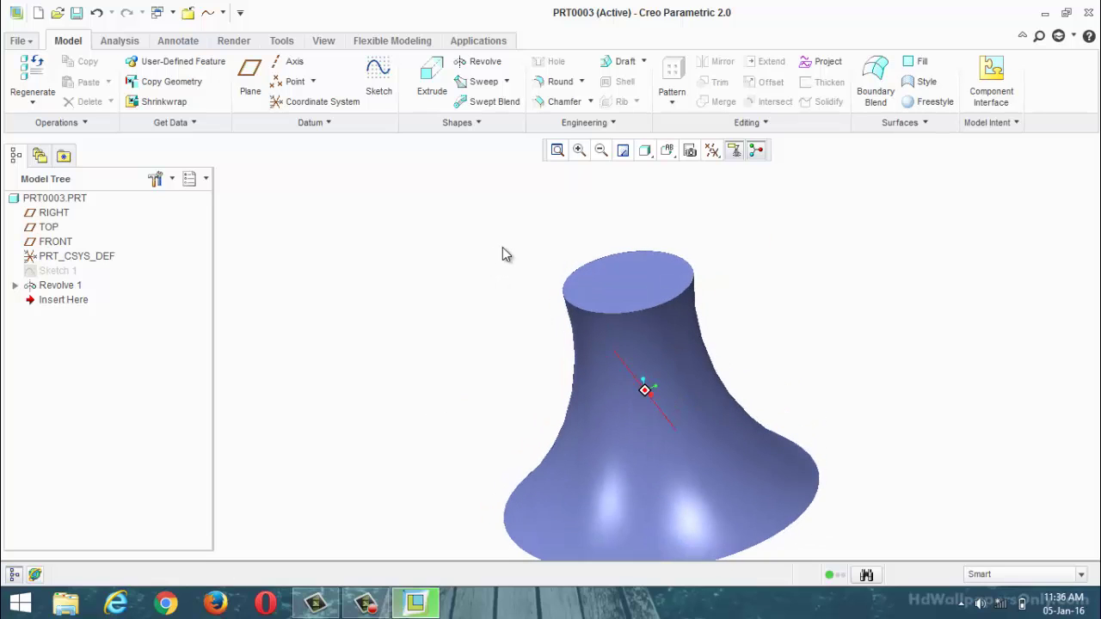
click(250, 79)
click(612, 293)
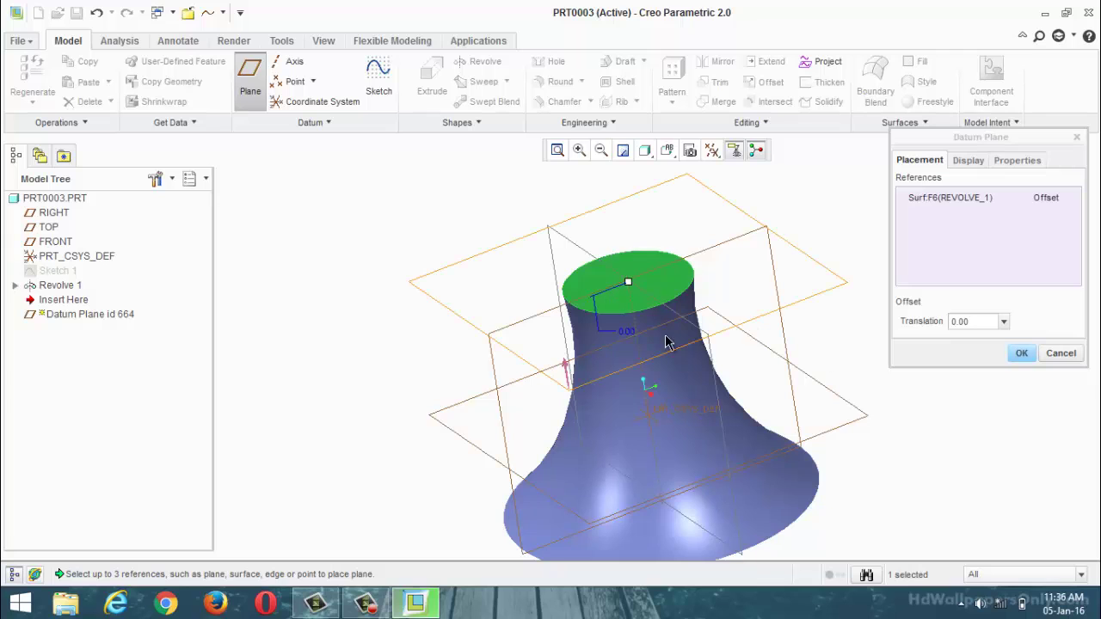
drag(627, 275, 639, 334)
middle_drag(638, 335, 781, 350)
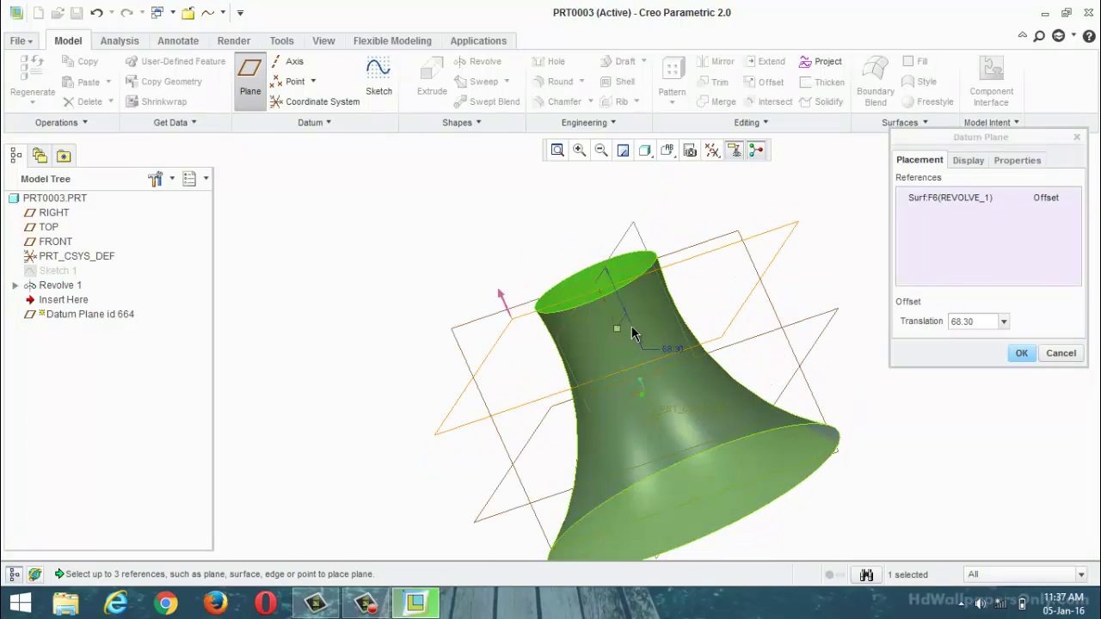
drag(618, 328, 629, 357)
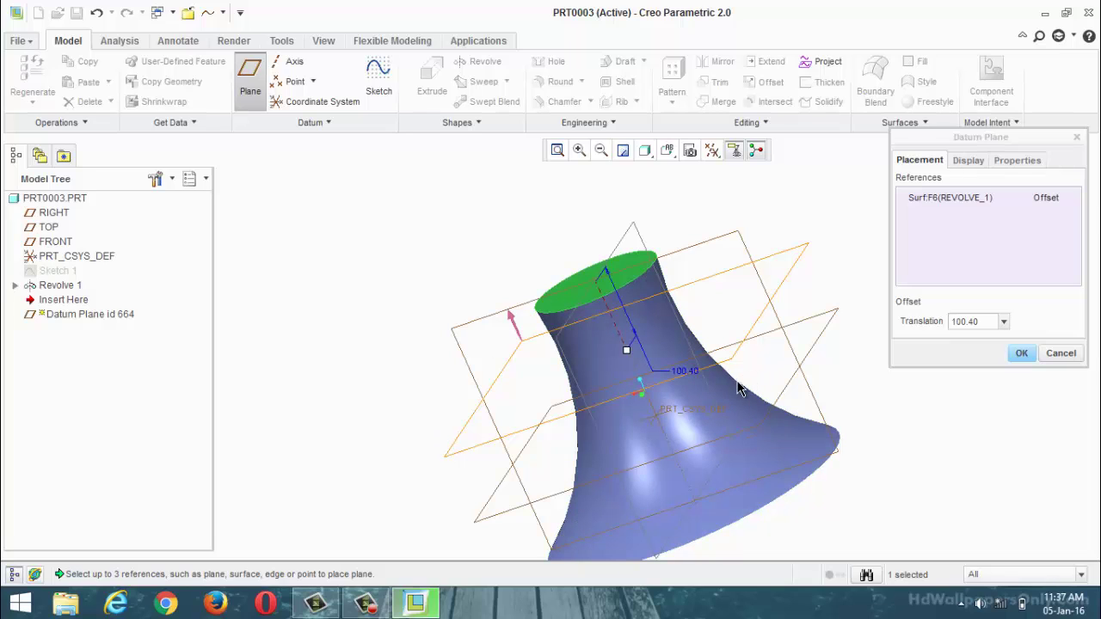
click(1021, 353)
middle_drag(925, 346, 890, 385)
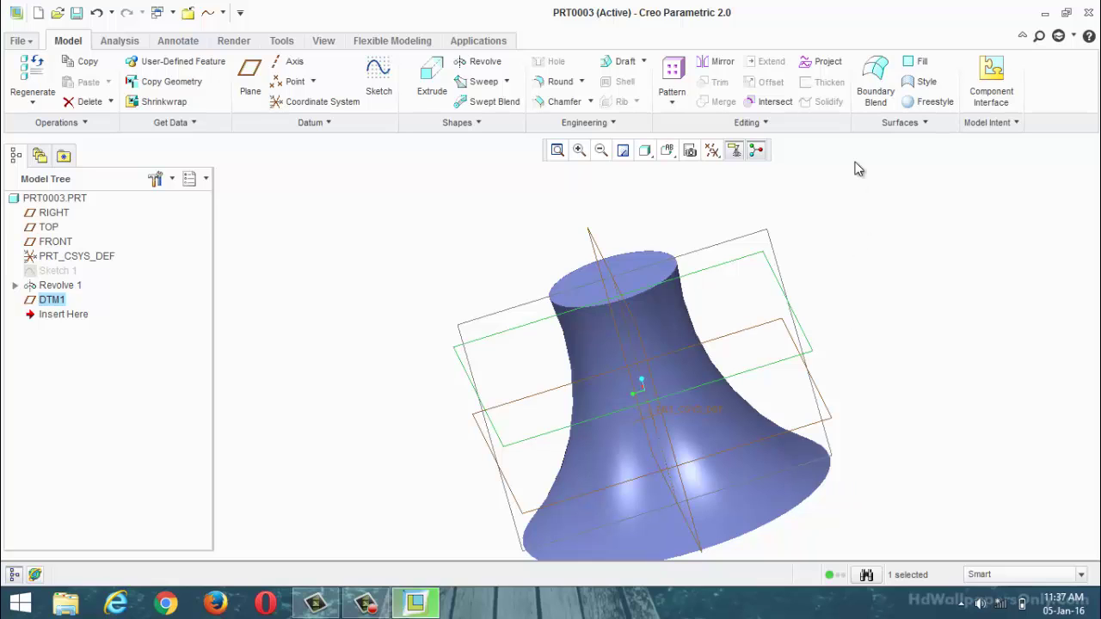
Sketch a circle of about 268.87 diameter on the new datum plane, centred on the revolve axis, and finish the sketch
key(ctrl+d)
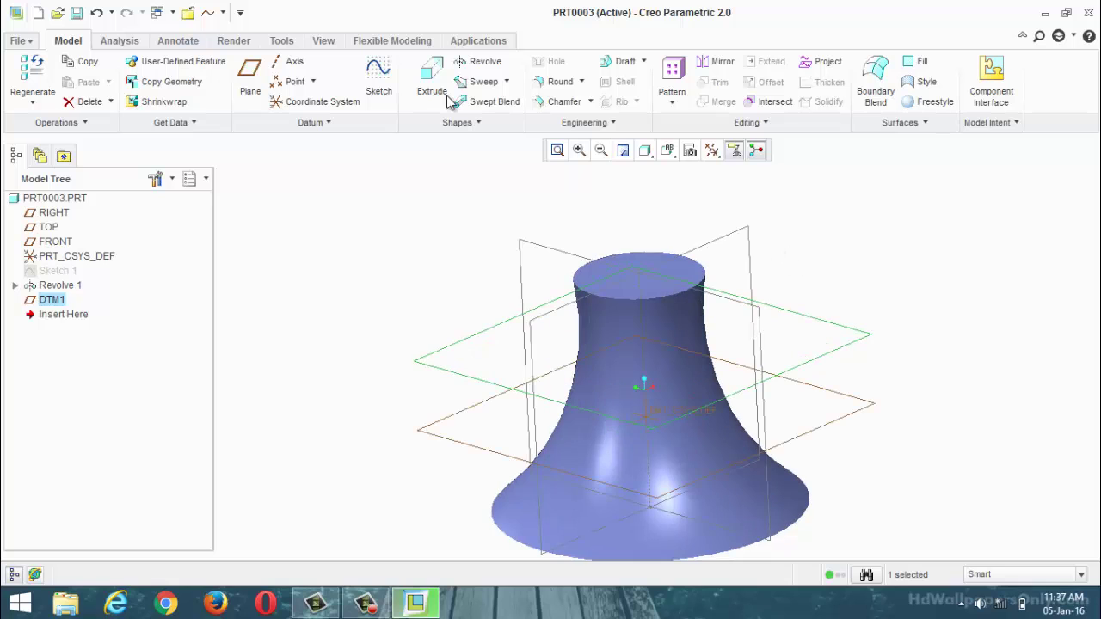
click(379, 77)
click(713, 151)
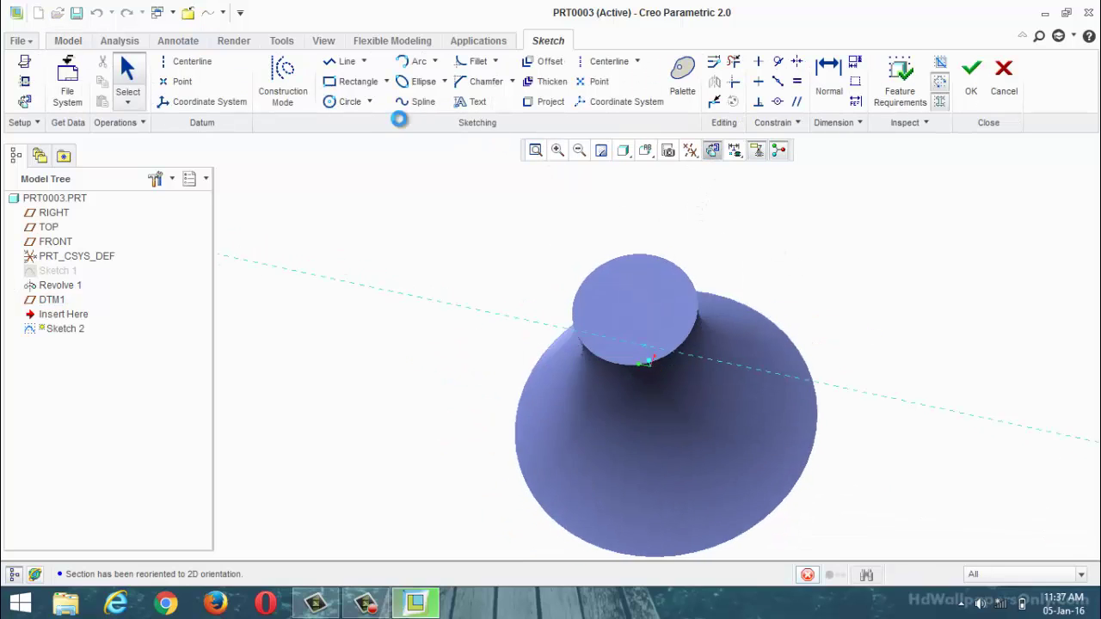
click(335, 102)
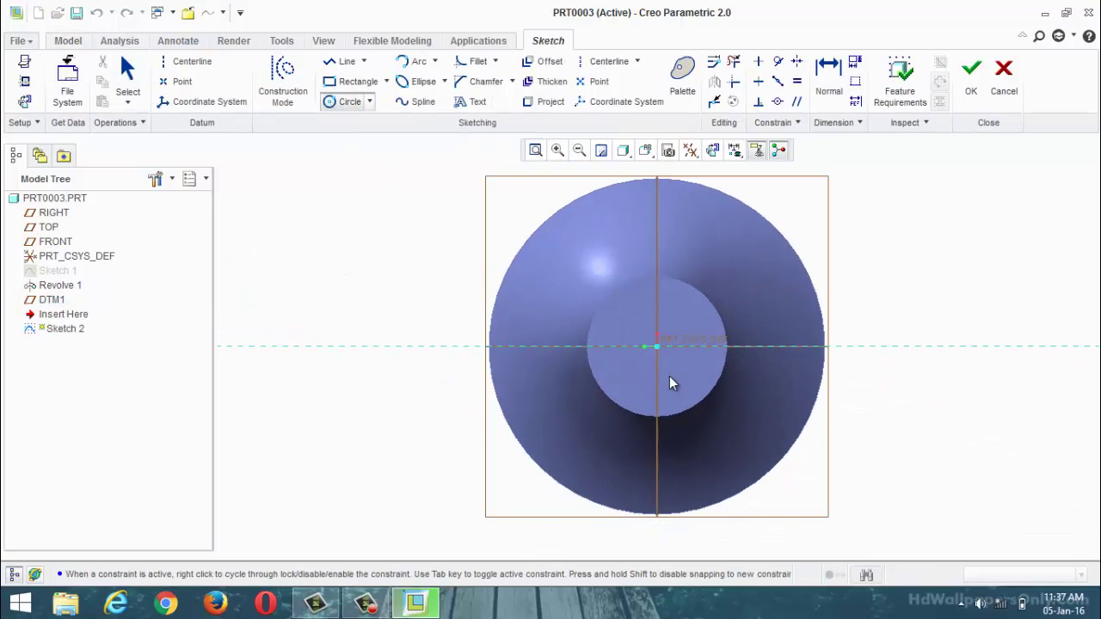
click(654, 347)
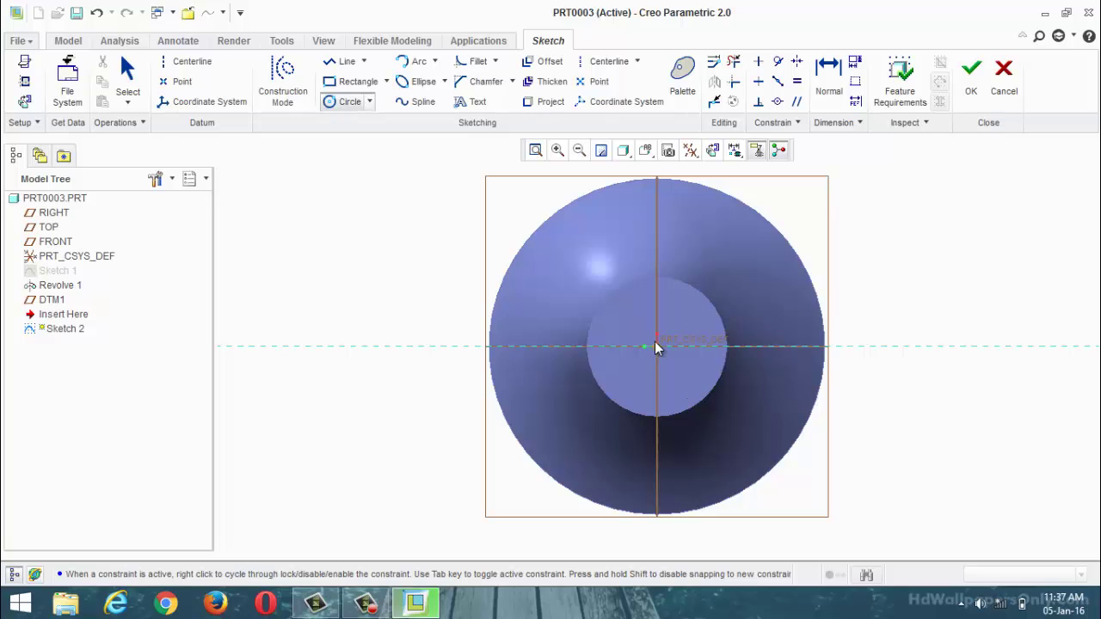
click(738, 279)
click(970, 77)
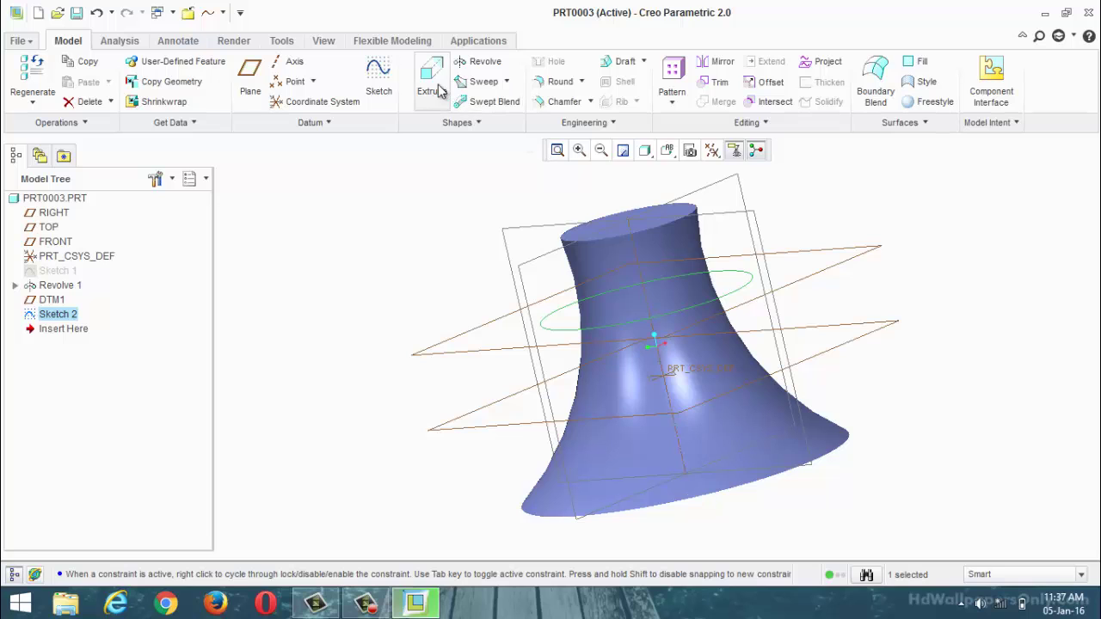
click(431, 86)
middle_drag(503, 232, 479, 246)
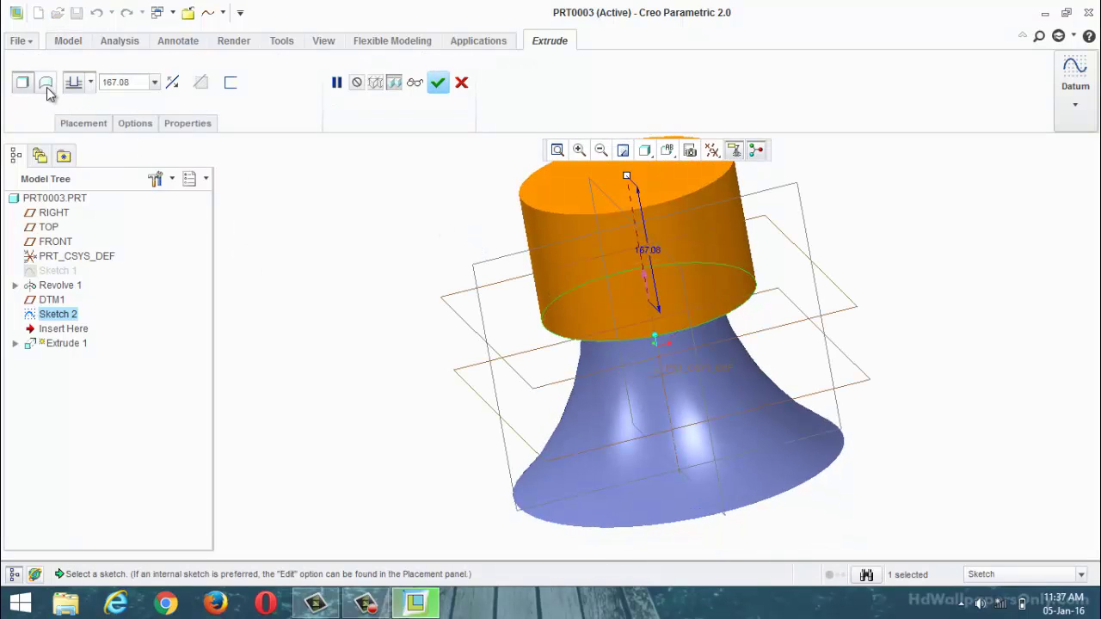
click(45, 83)
middle_drag(343, 296, 496, 389)
click(172, 82)
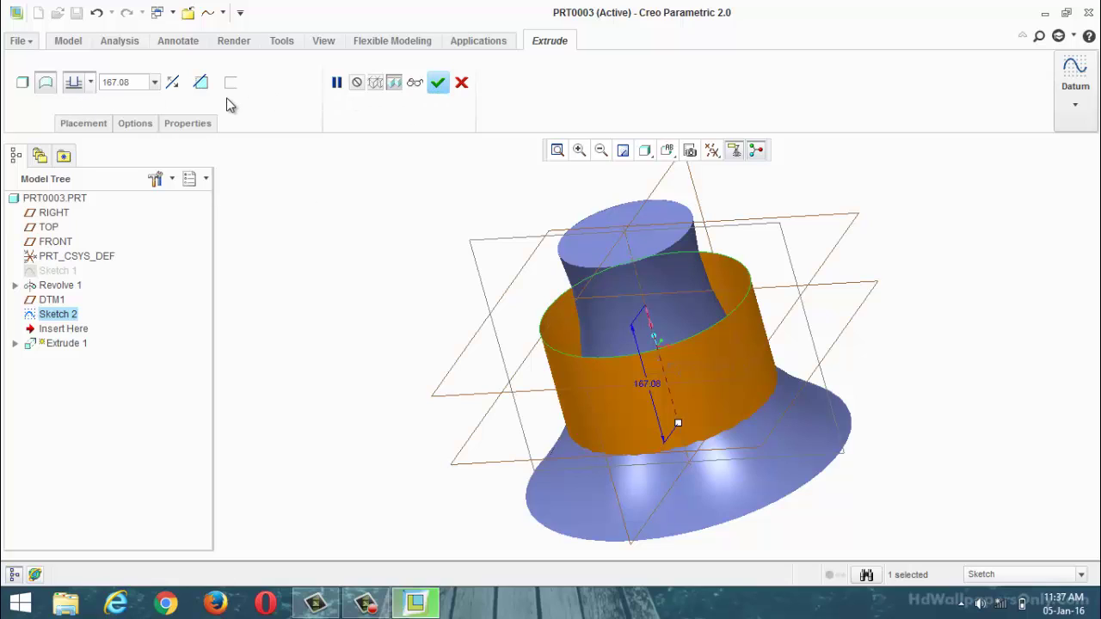
click(461, 82)
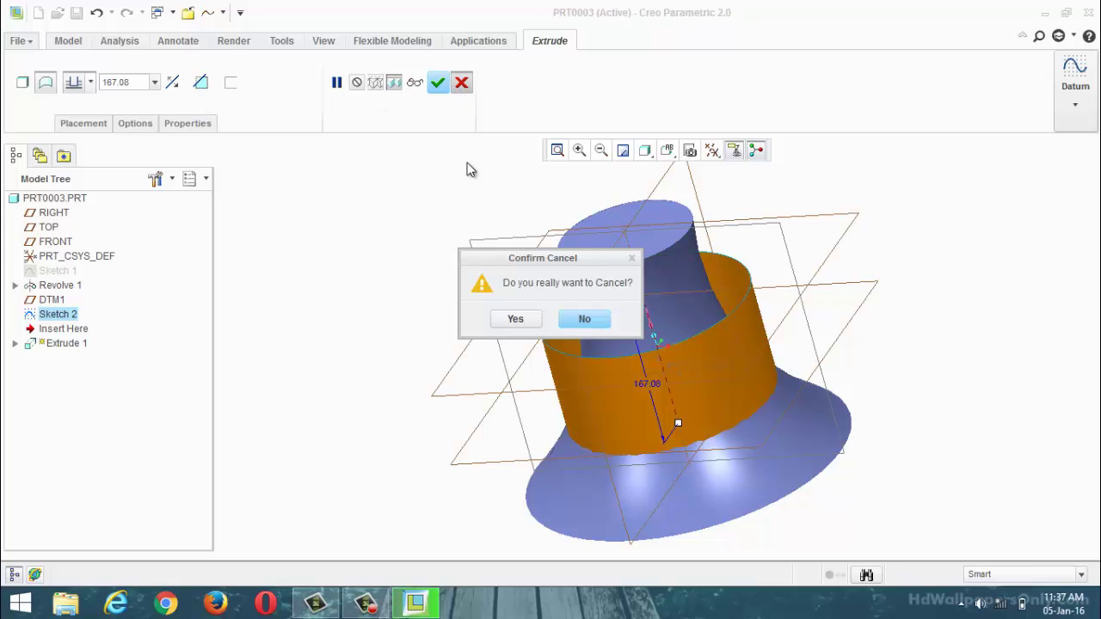
click(514, 319)
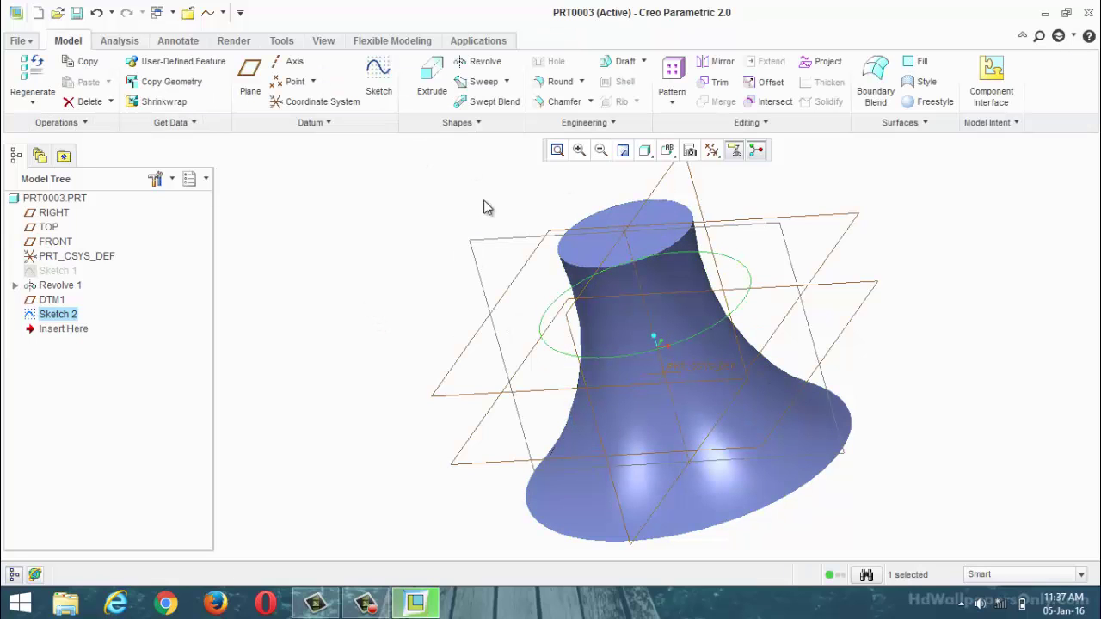
Redefine the circle sketch by adding a slightly larger concentric circle around the existing one, and finish the sketch
right_click(69, 316)
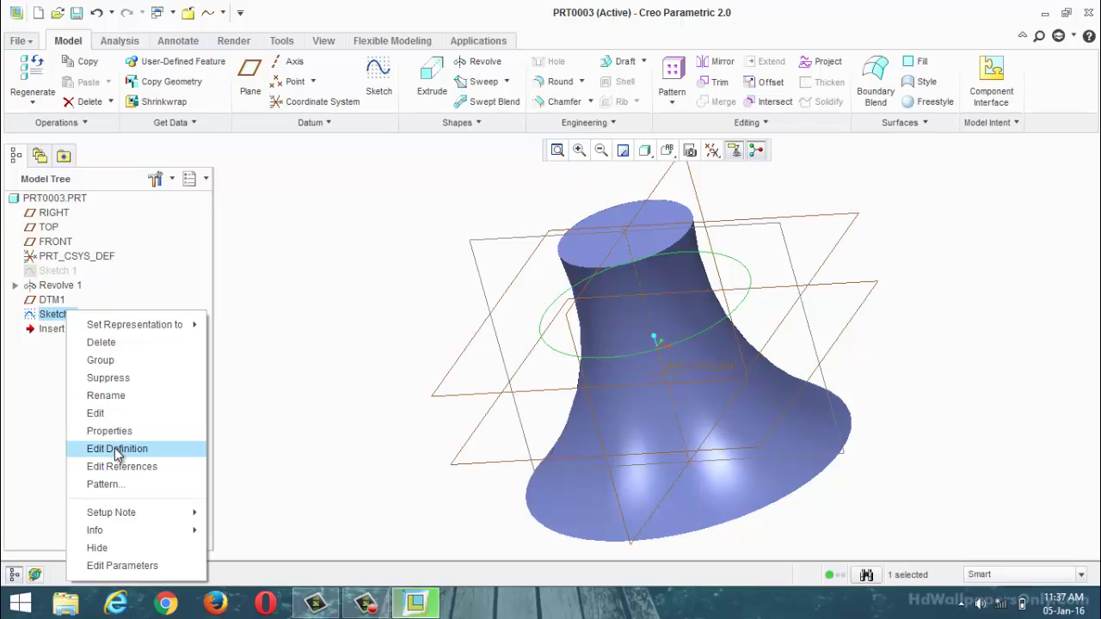
click(115, 450)
click(713, 151)
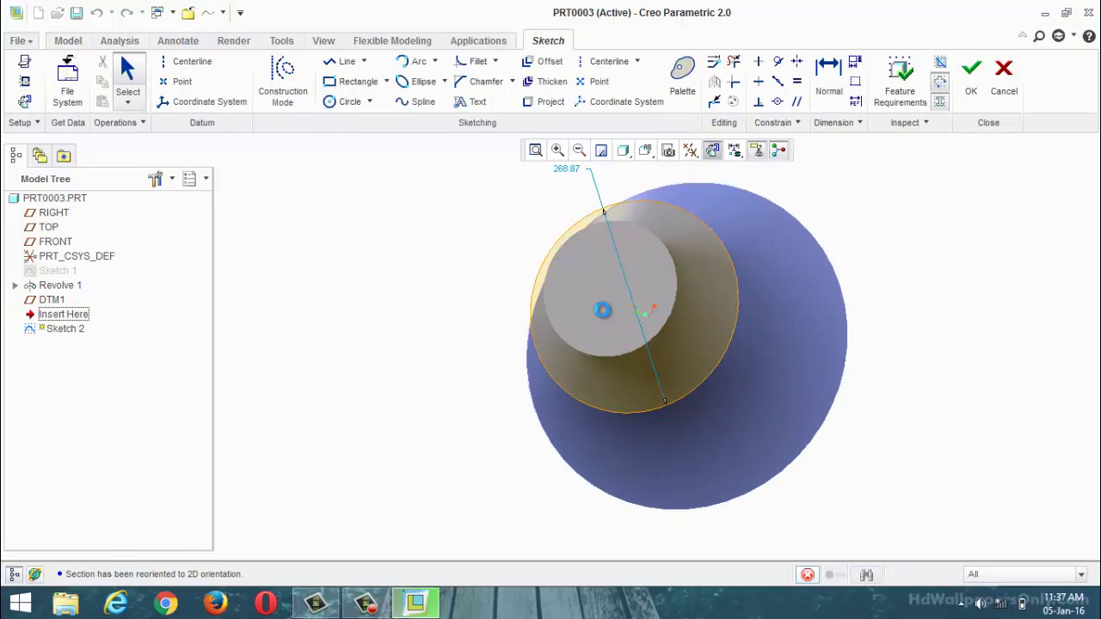
click(343, 103)
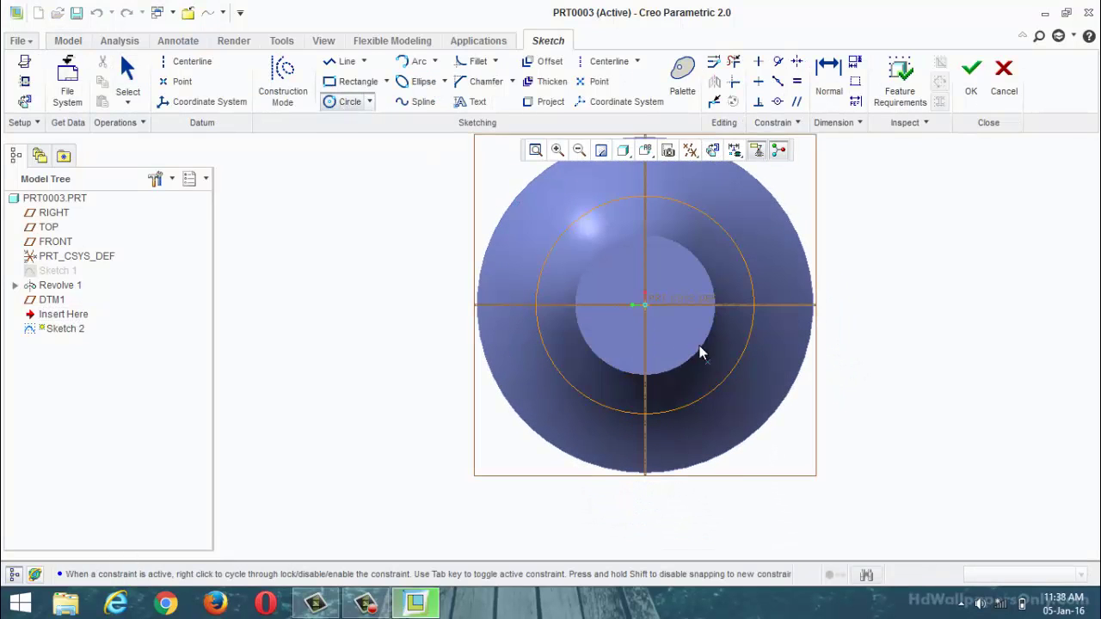
click(646, 306)
click(723, 218)
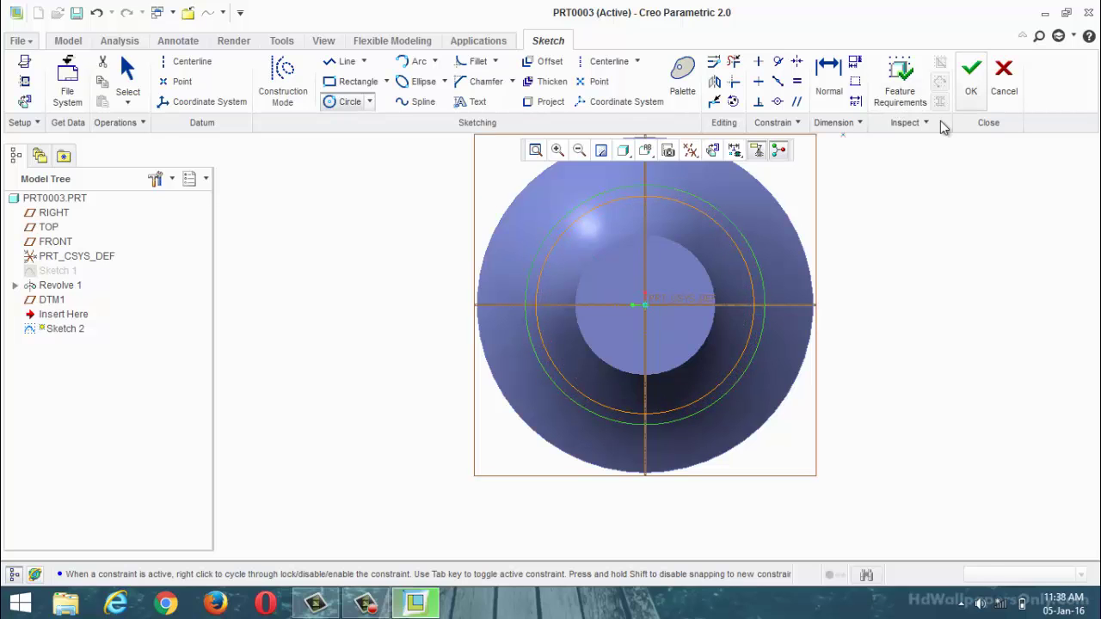
click(971, 76)
click(430, 101)
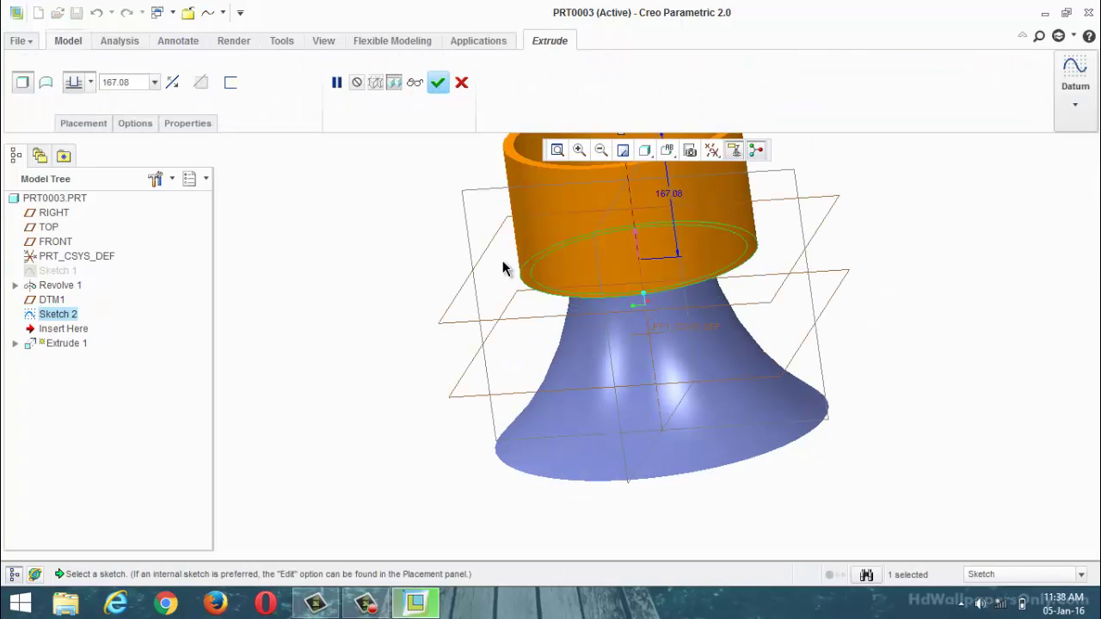
middle_drag(504, 266, 459, 283)
middle_drag(434, 332, 471, 338)
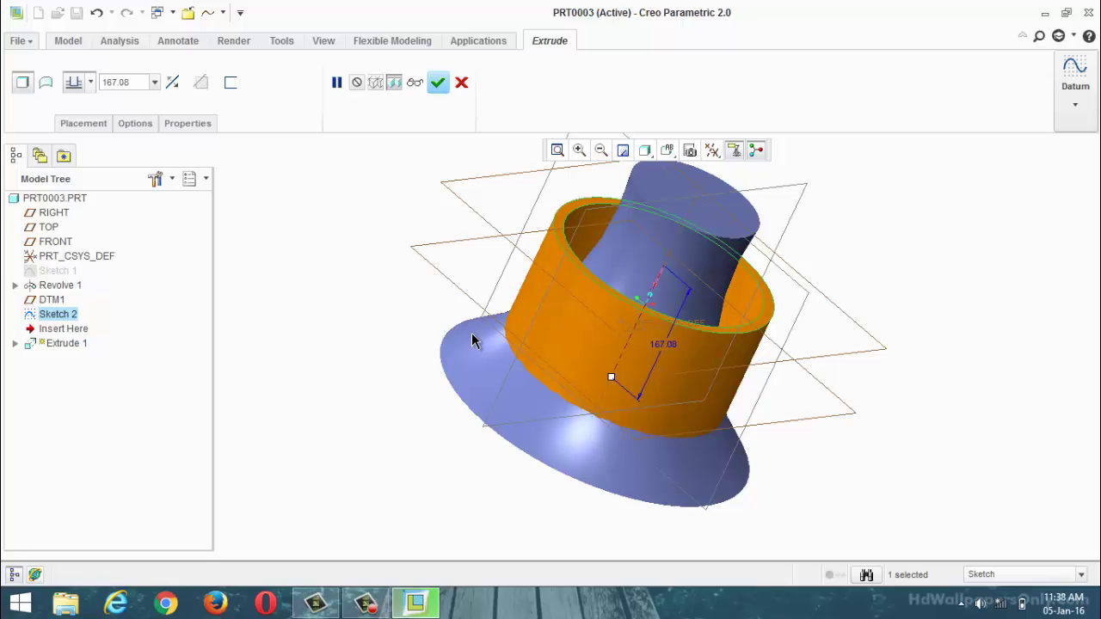
click(462, 82)
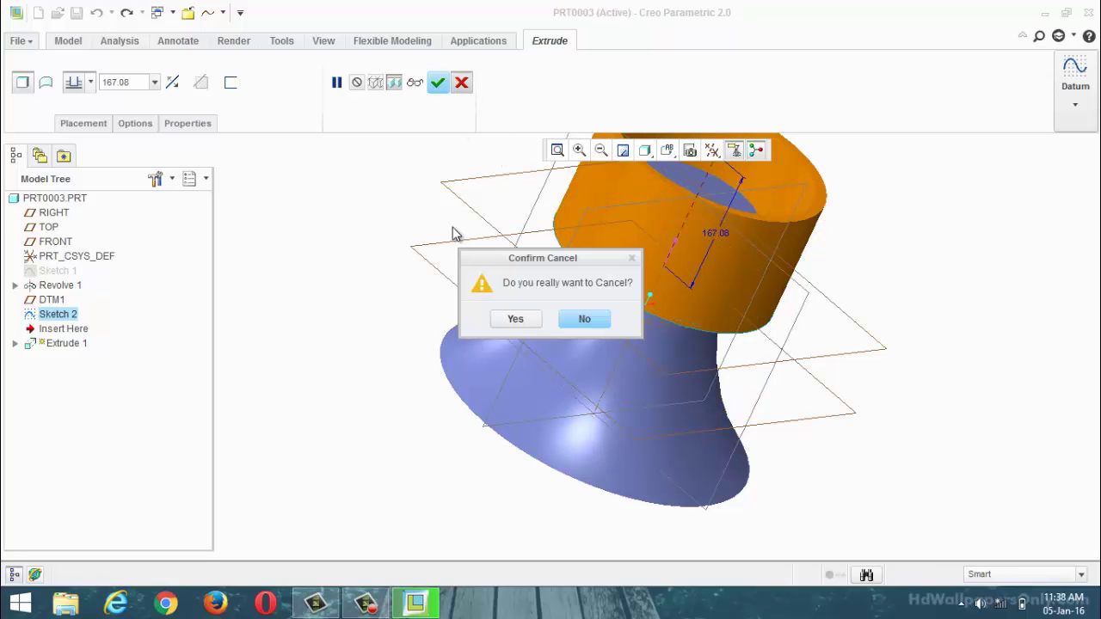
click(515, 319)
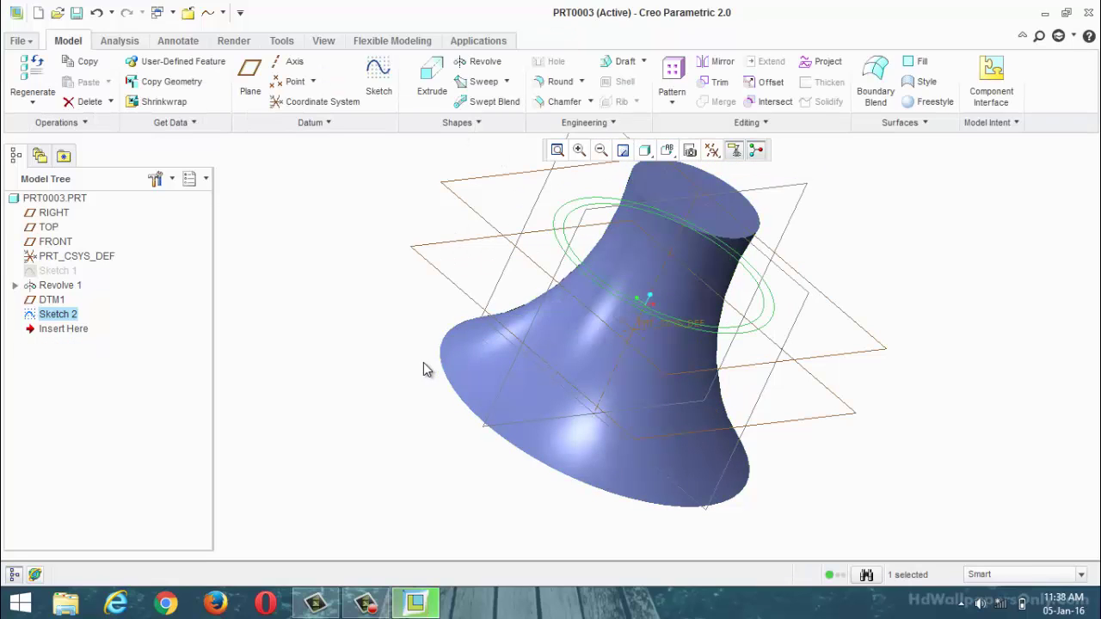
Redefine the sketch by trimming away the inner circle, keeping only the outer one
right_click(56, 315)
click(108, 185)
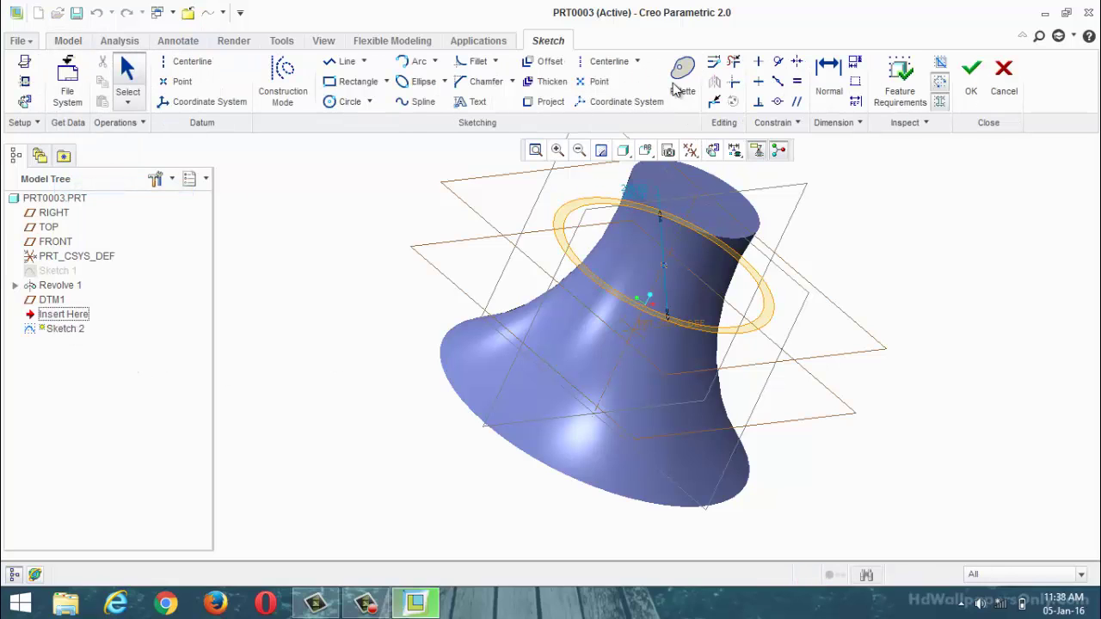
click(733, 61)
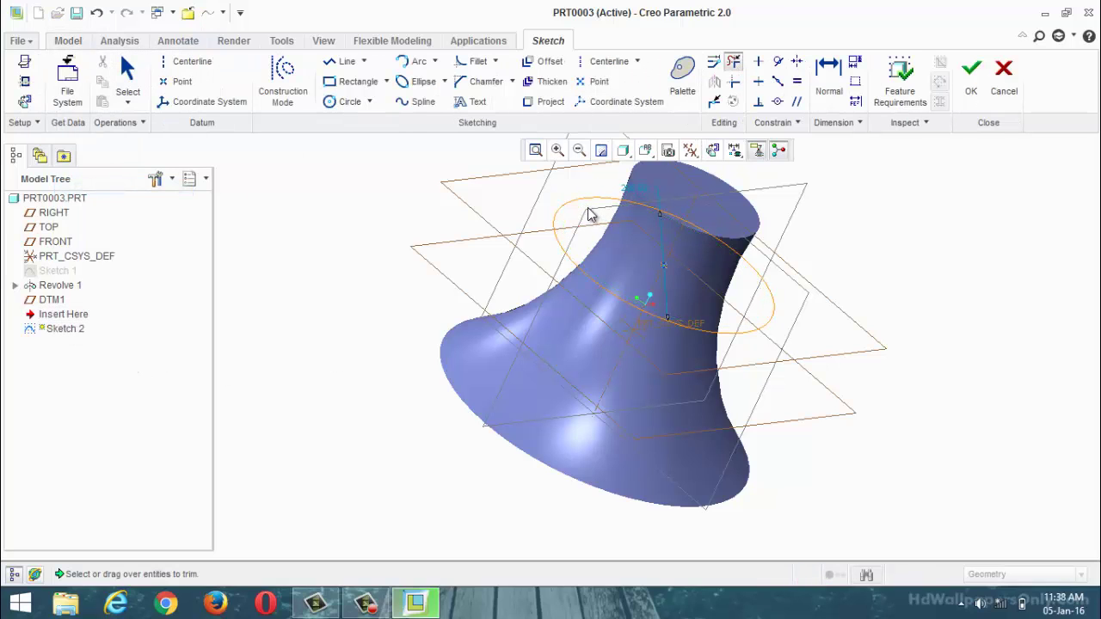
click(968, 86)
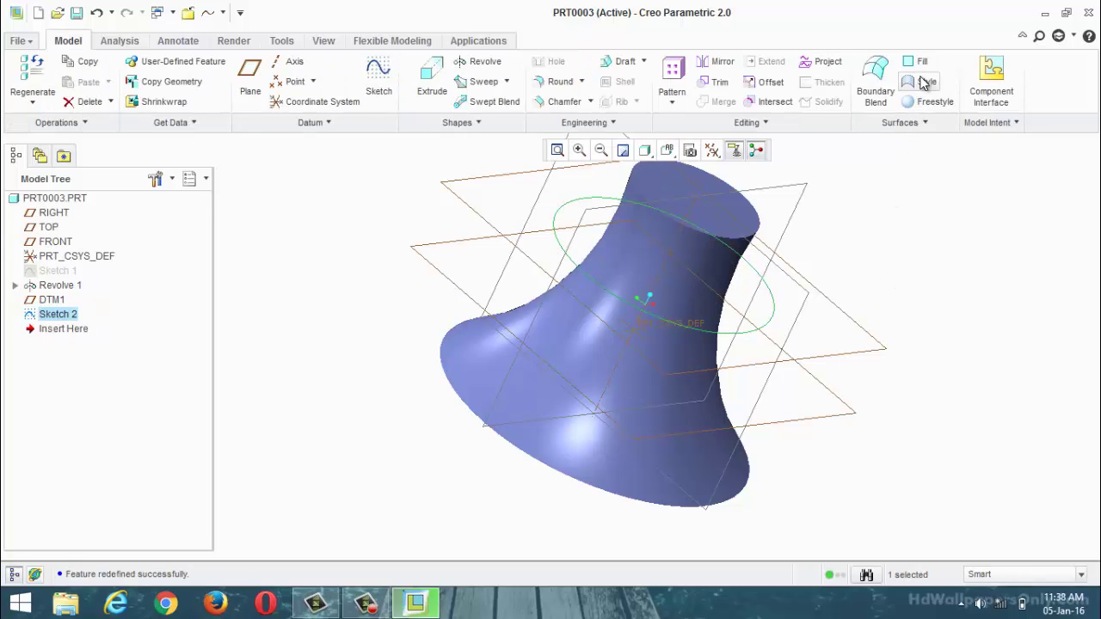
Create a Fill surface from the circle sketch and inspect the flat disc crossing the revolved neck
click(921, 62)
middle_drag(917, 253, 785, 245)
scroll(689, 258, up, 3)
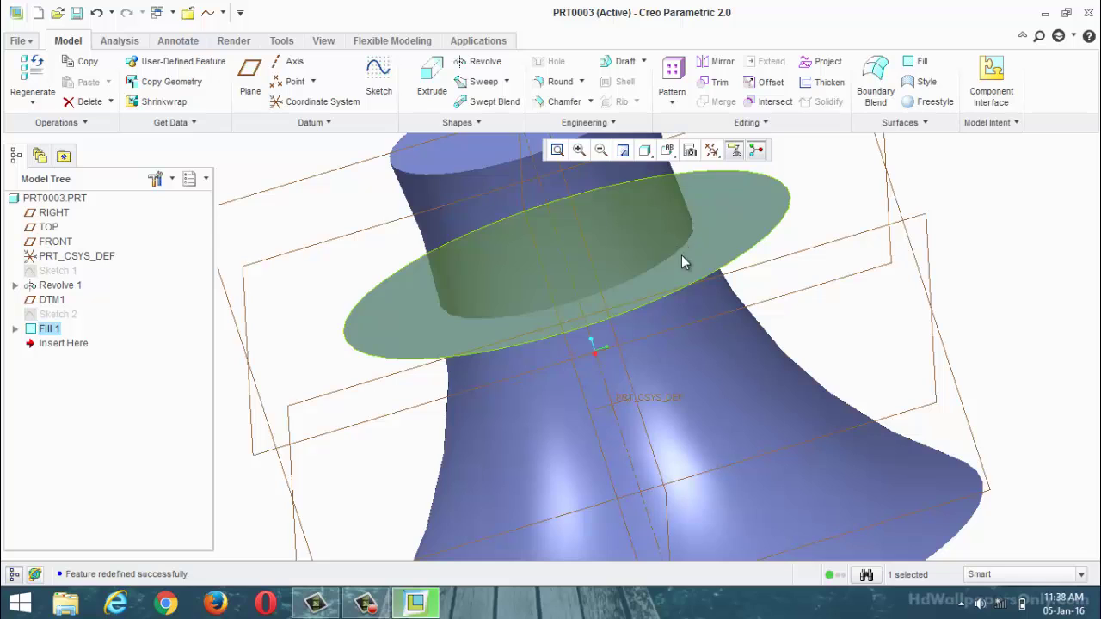
scroll(606, 391, down, 4)
click(859, 278)
middle_drag(861, 261, 759, 349)
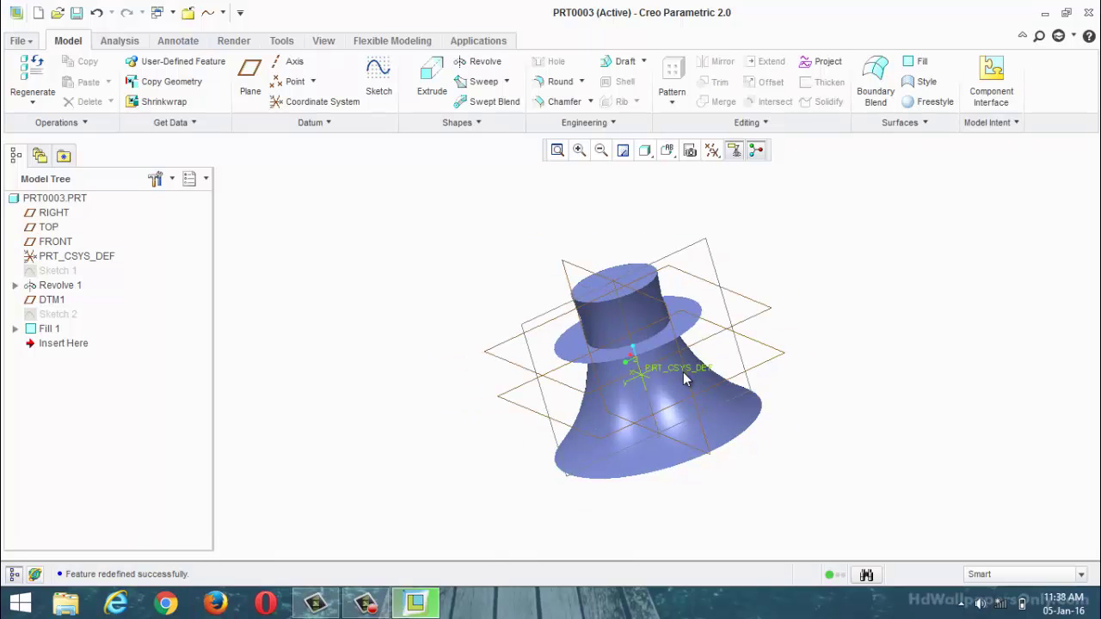
scroll(748, 310, up, 3)
scroll(709, 287, down, 3)
scroll(763, 250, up, 3)
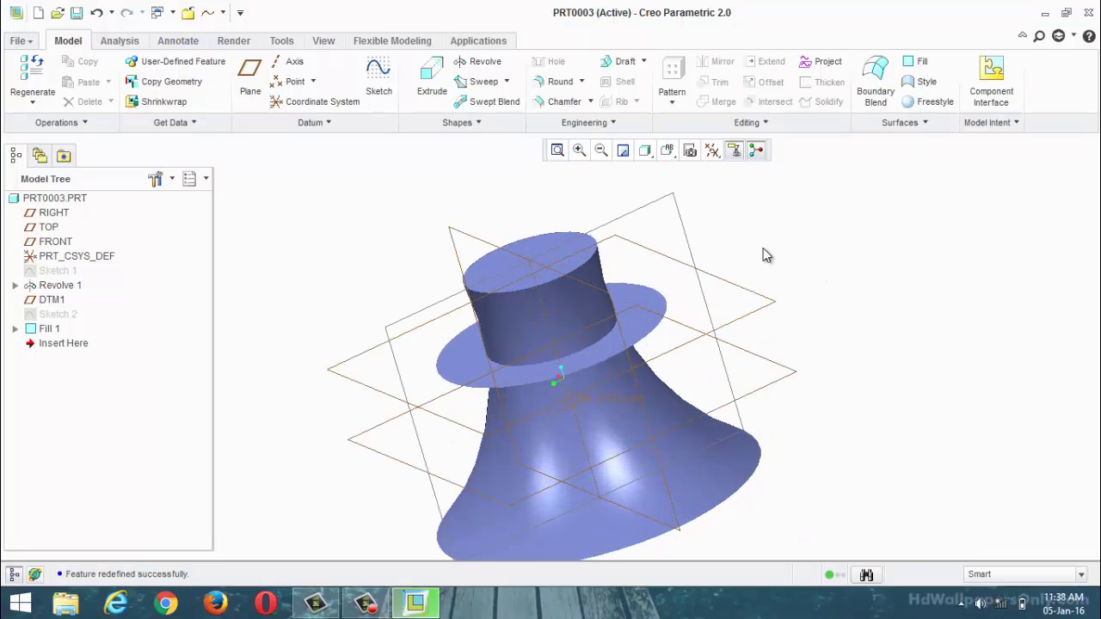
Thicken the flat disc surface by 6.68 and inspect the solid flange around the neck
click(650, 326)
click(819, 83)
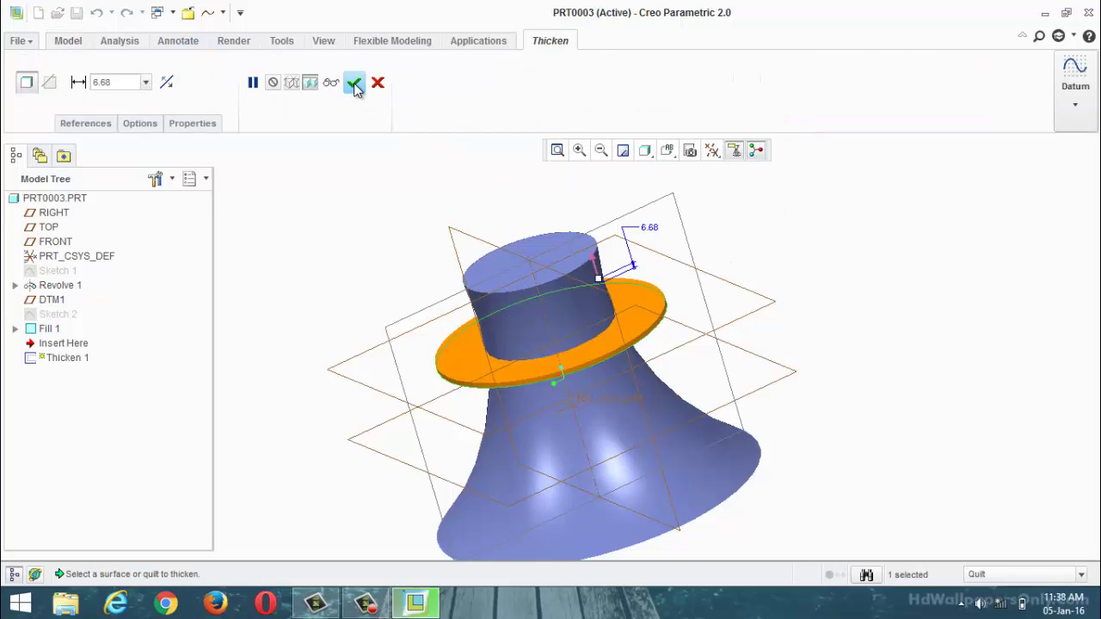
click(355, 84)
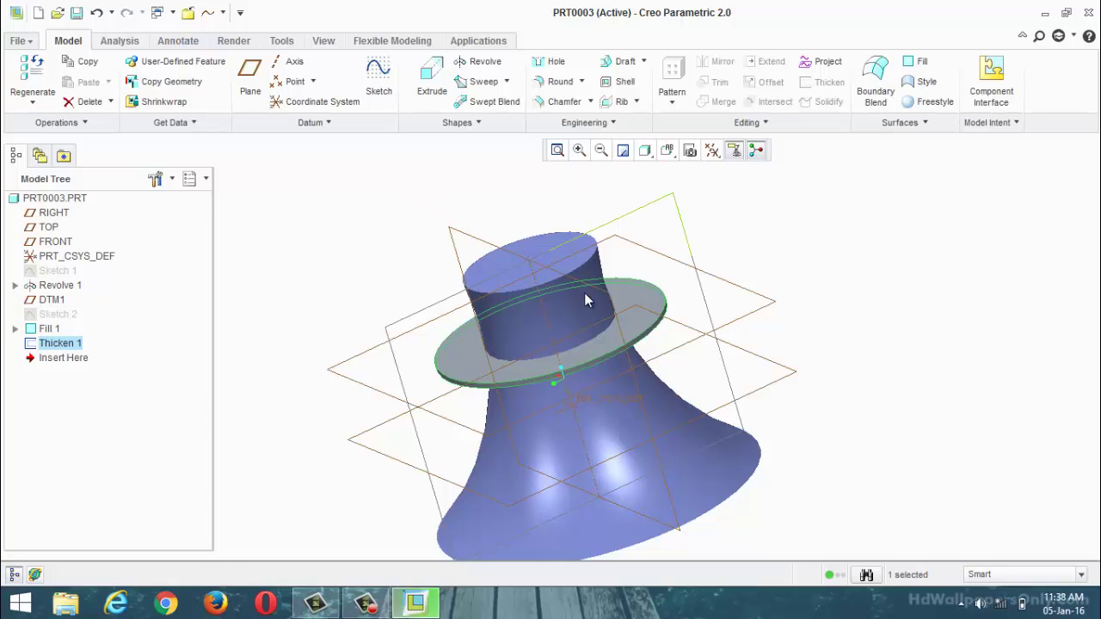
scroll(585, 299, up, 3)
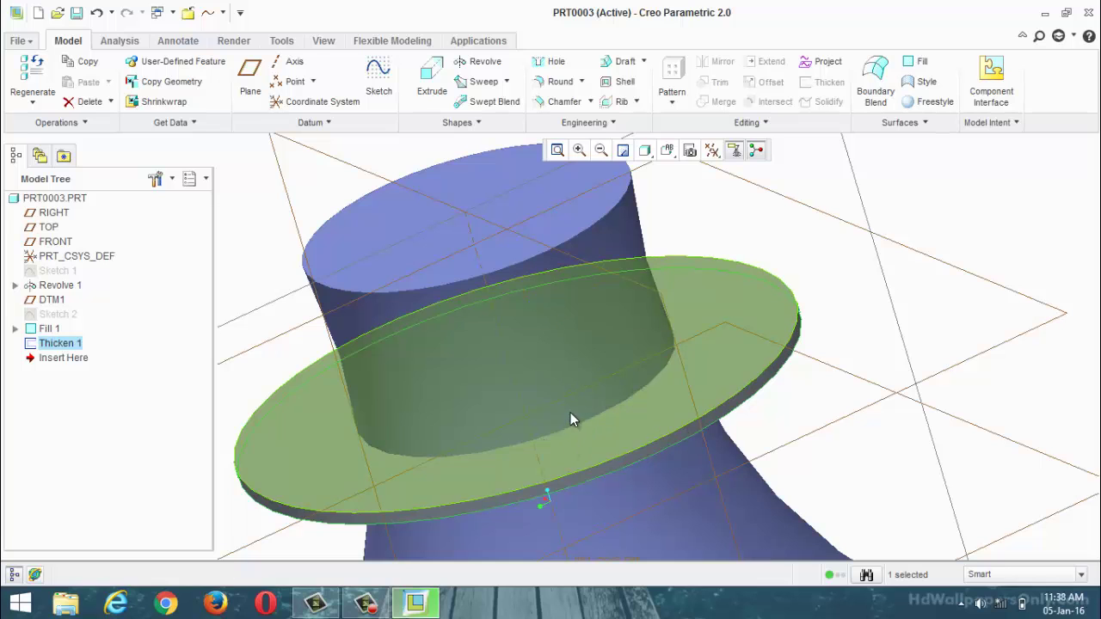
scroll(570, 419, down, 4)
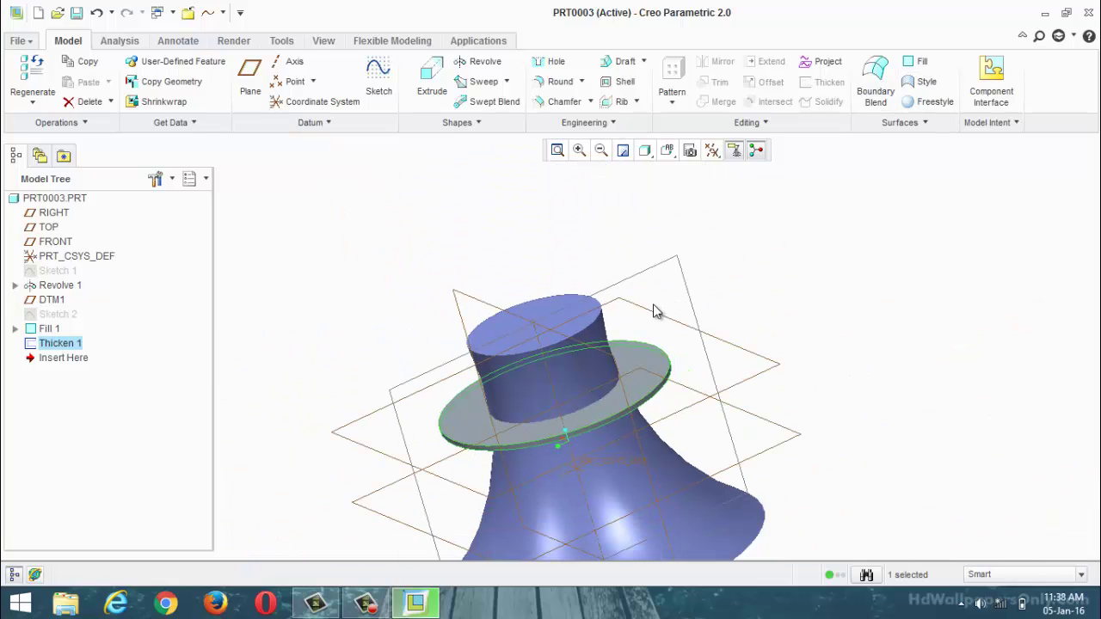
Trim the revolved surface using its top rim edge as the trimming chain
middle_drag(654, 310, 628, 302)
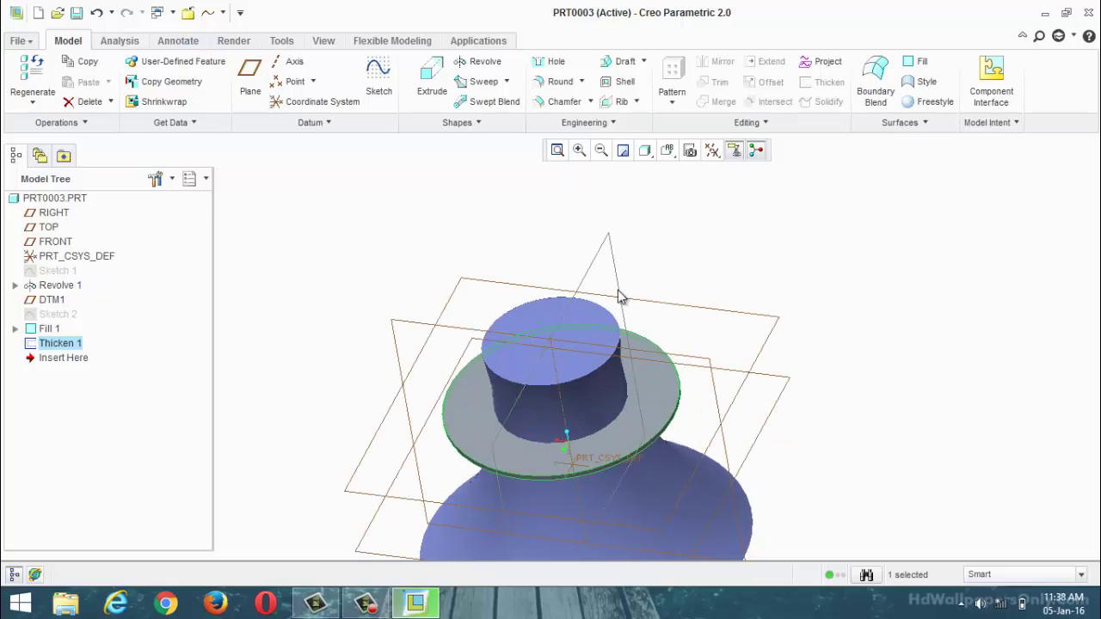
click(573, 358)
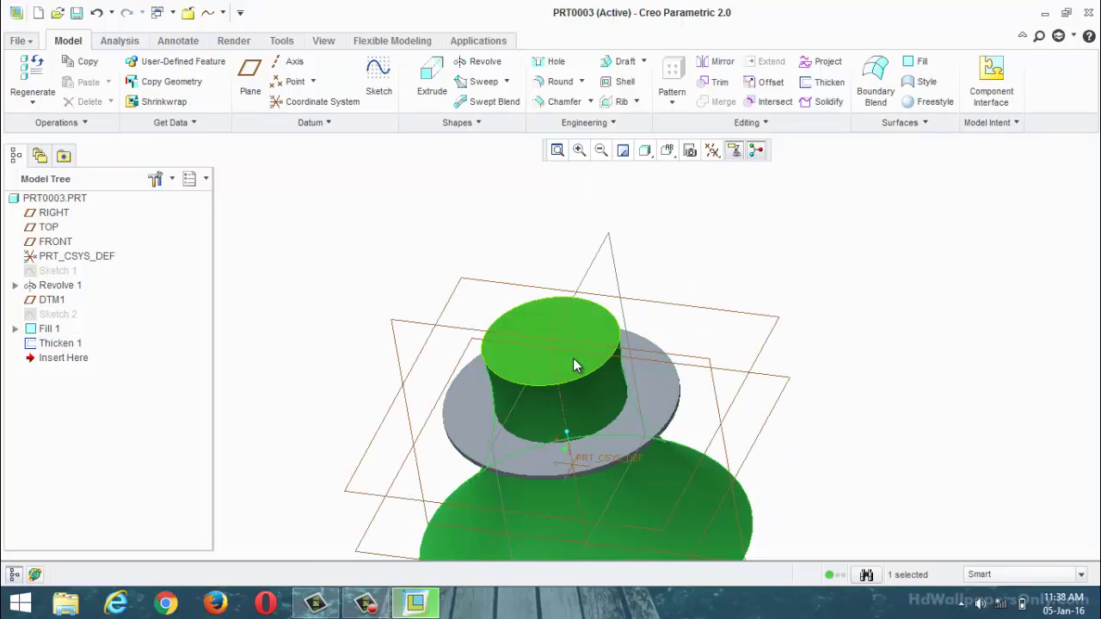
click(717, 81)
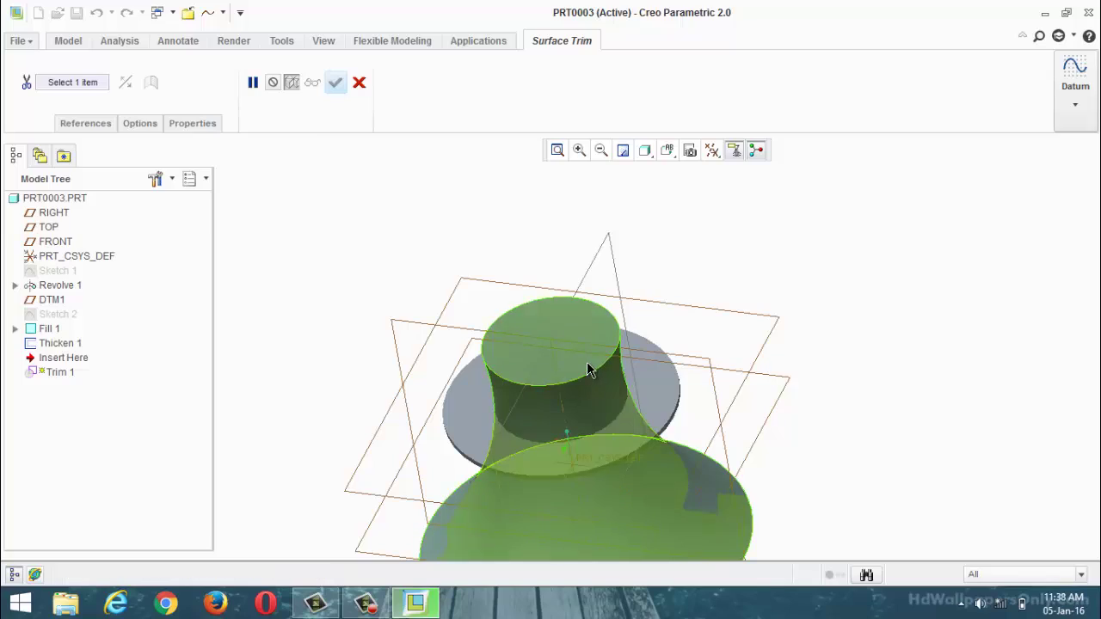
click(599, 382)
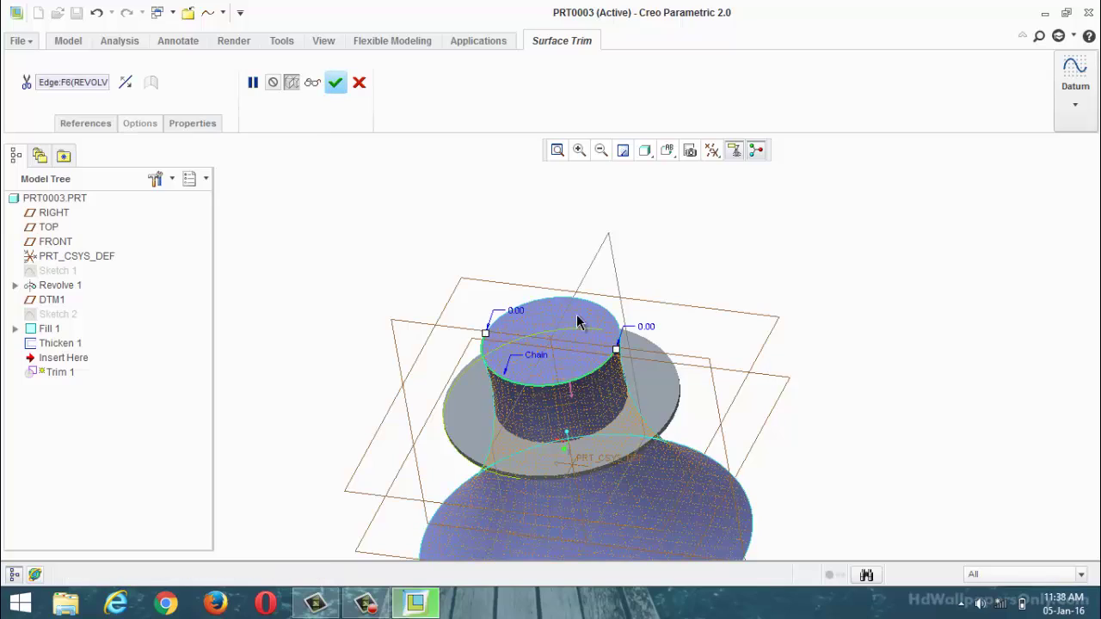
middle_drag(587, 281, 526, 359)
middle_drag(494, 326, 423, 153)
click(336, 83)
middle_drag(356, 189, 411, 256)
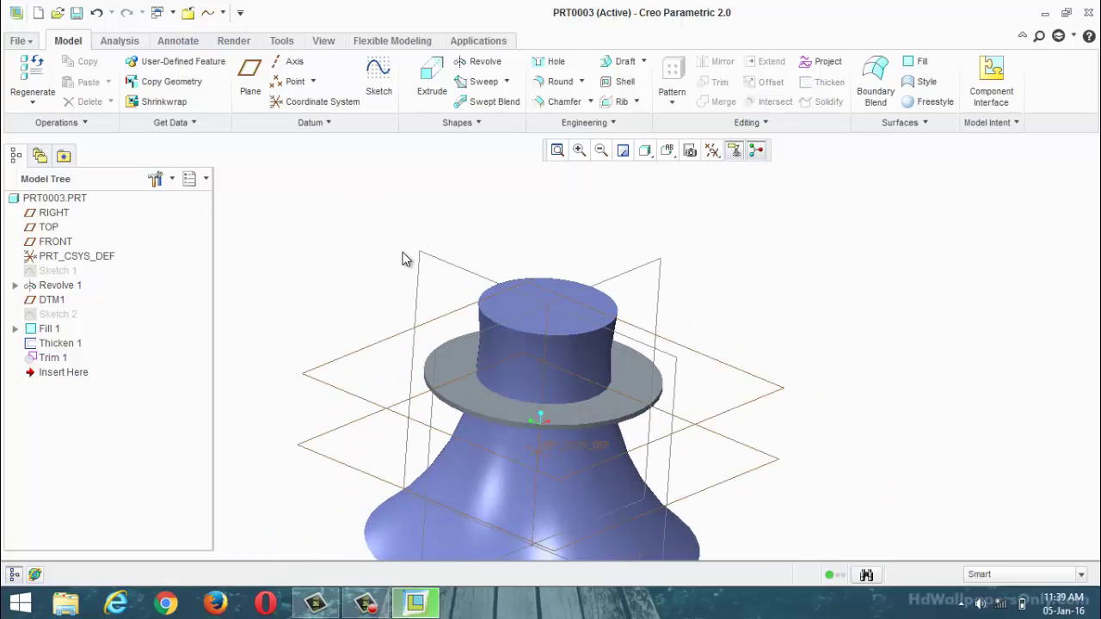
Undo the rim-edge trim and the disc's thickening, leaving the plain Fill surface crossing the neck
key(ctrl+z)
key(ctrl+z)
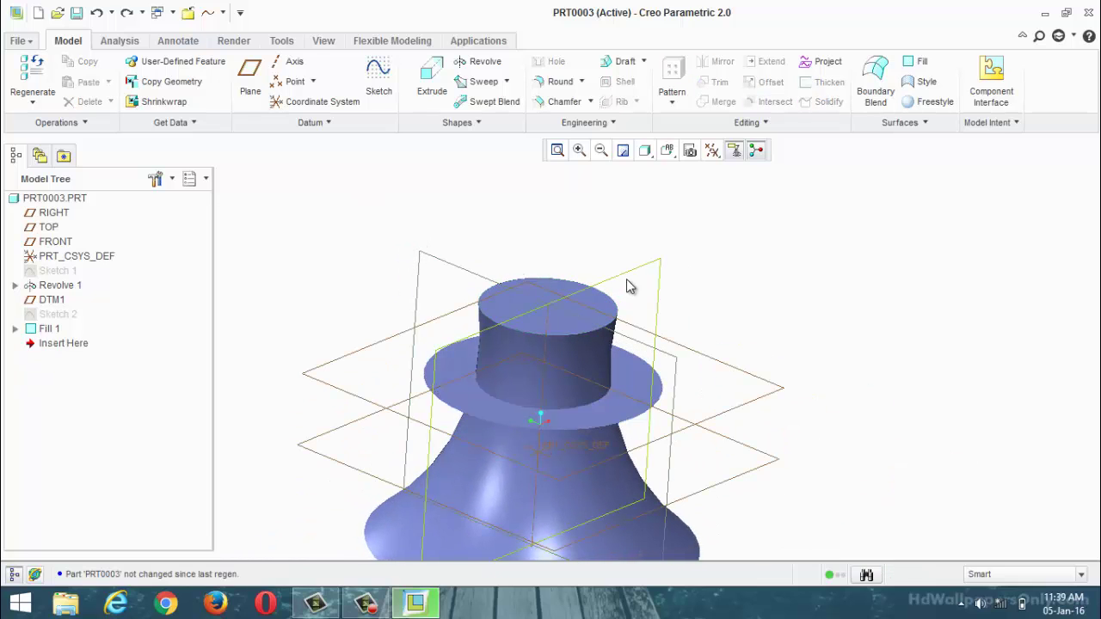
mouse_move(627, 281)
middle_down()
mouse_move(522, 266)
mouse_move(585, 258)
mouse_move(625, 261)
mouse_move(631, 272)
middle_up()
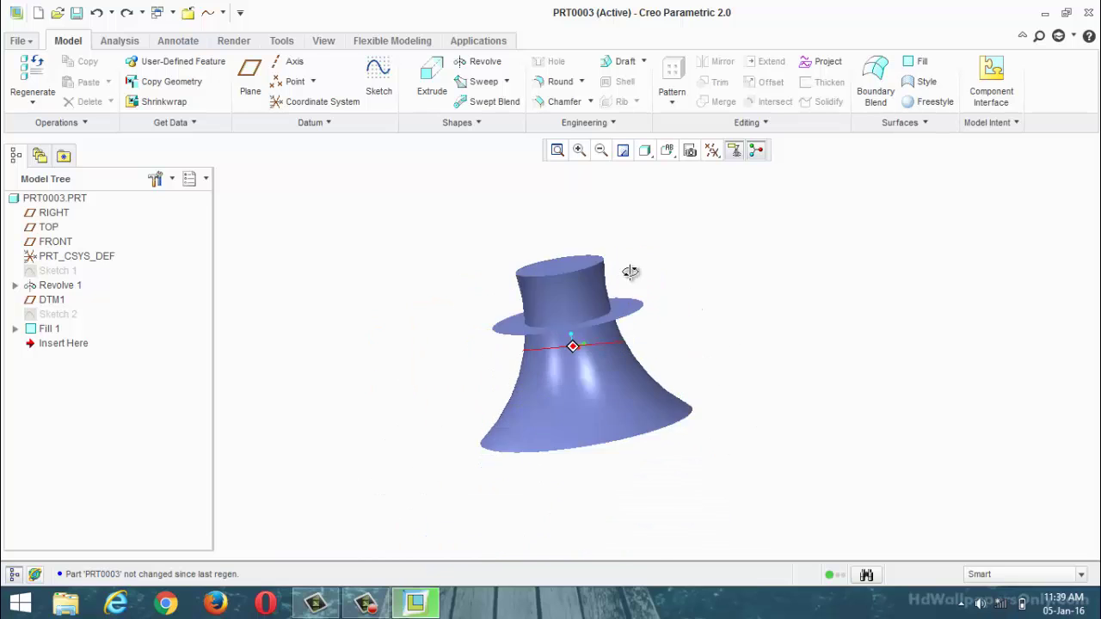
scroll(578, 301, up, 3)
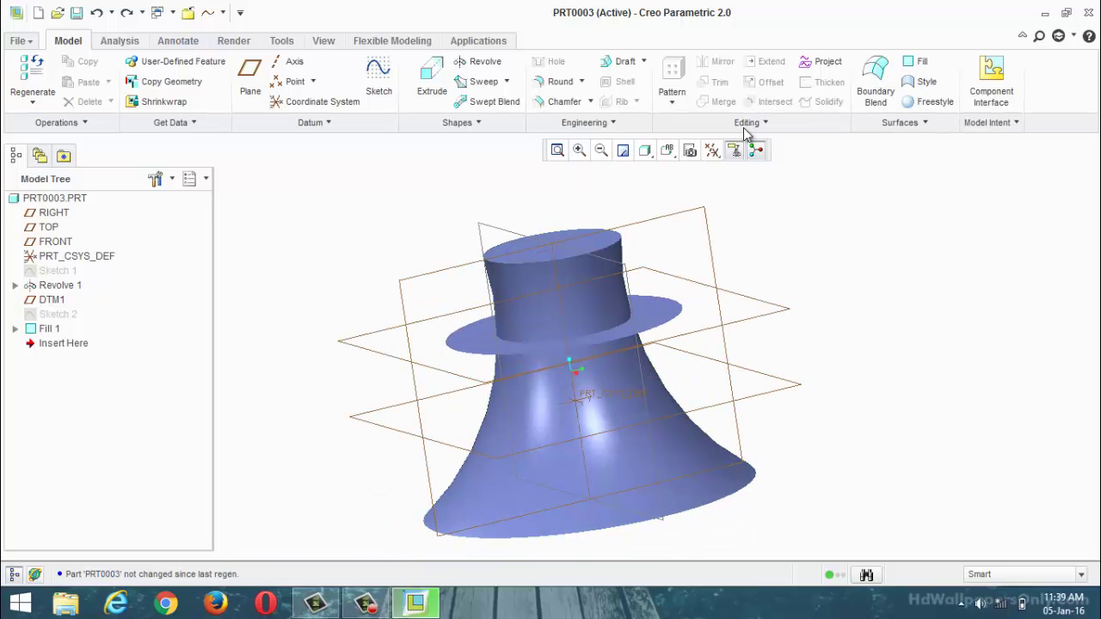
Trim the revolved surface with the flat disc as the trimming quilt, flipping the direction to keep the lower flared part
click(595, 282)
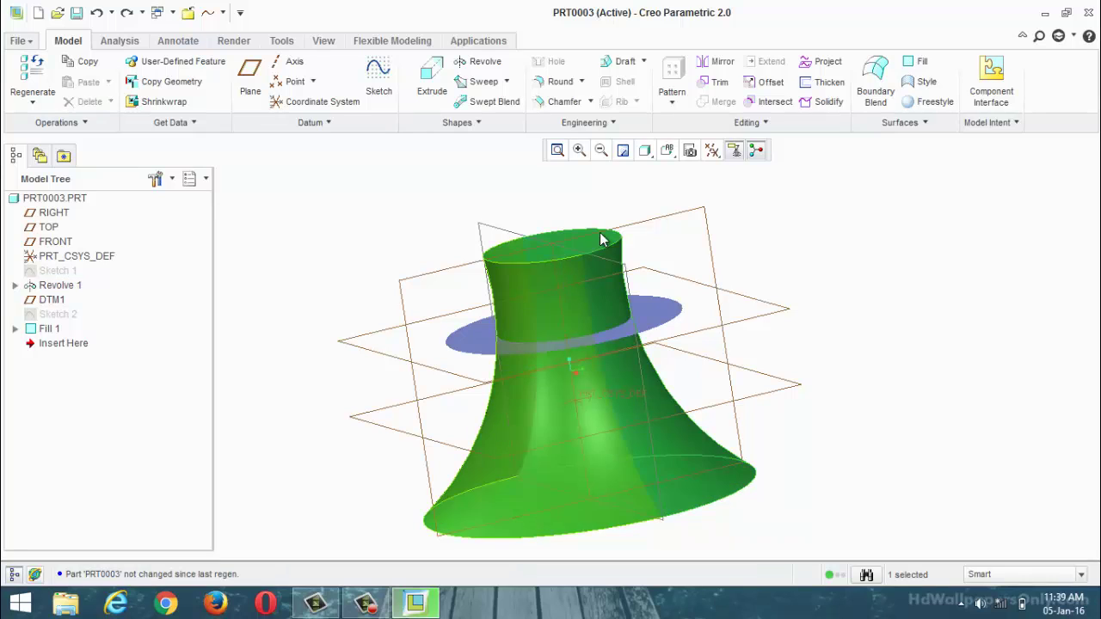
click(716, 82)
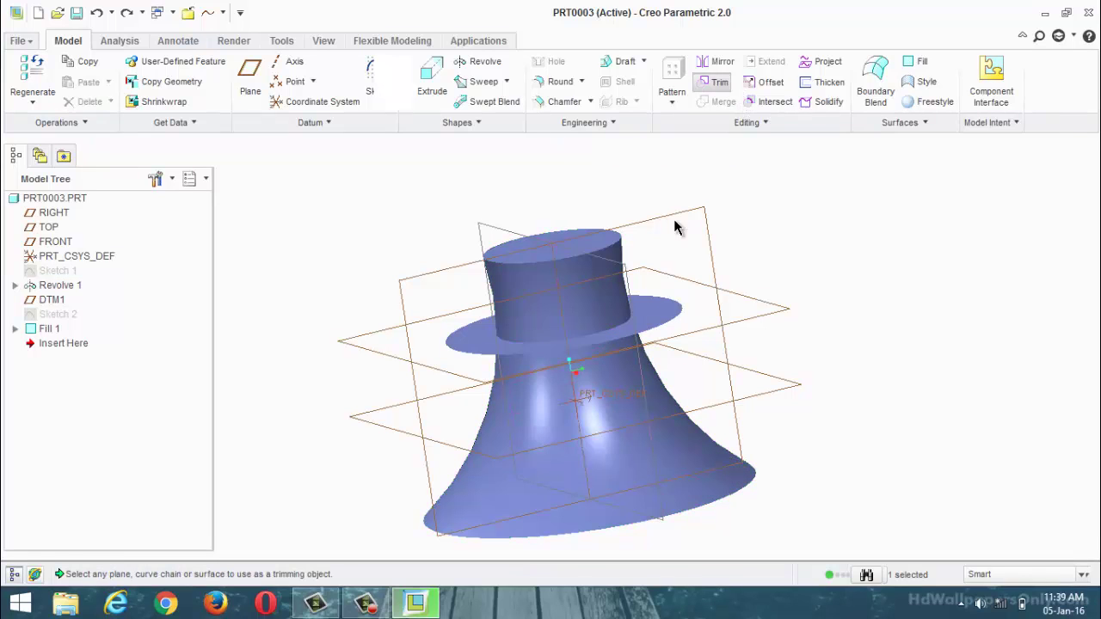
click(660, 314)
middle_drag(660, 312, 481, 419)
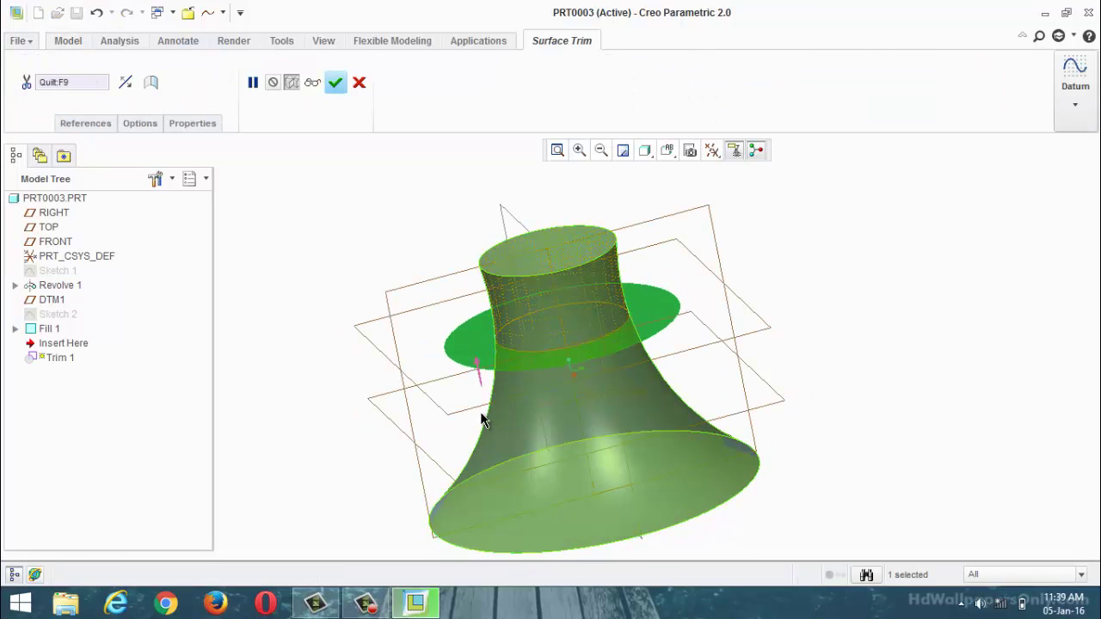
click(478, 372)
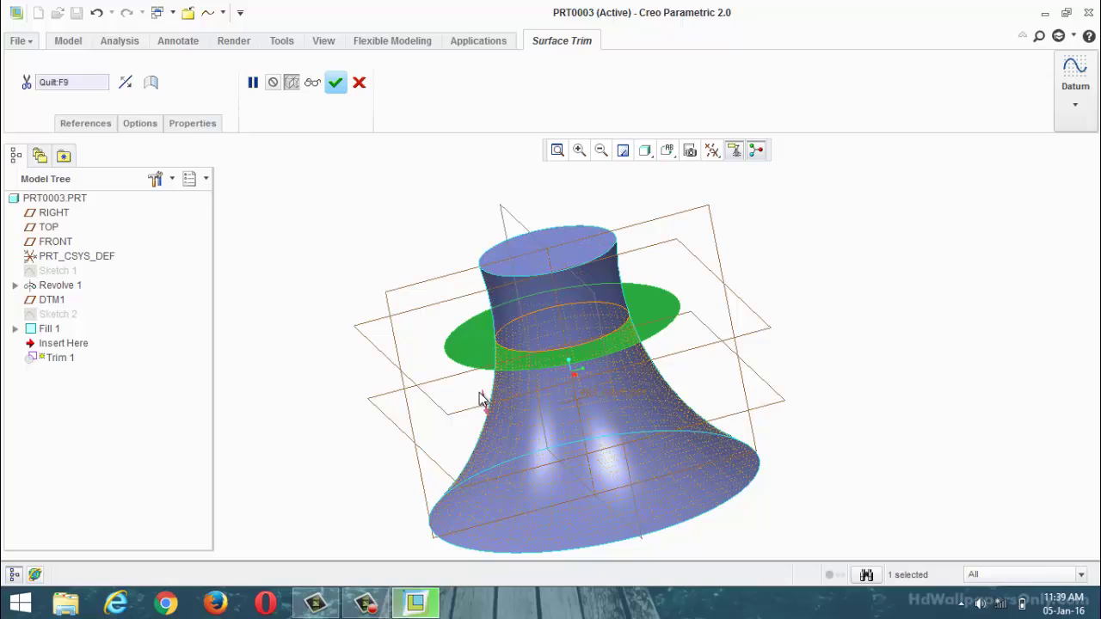
click(335, 82)
middle_drag(425, 233, 427, 264)
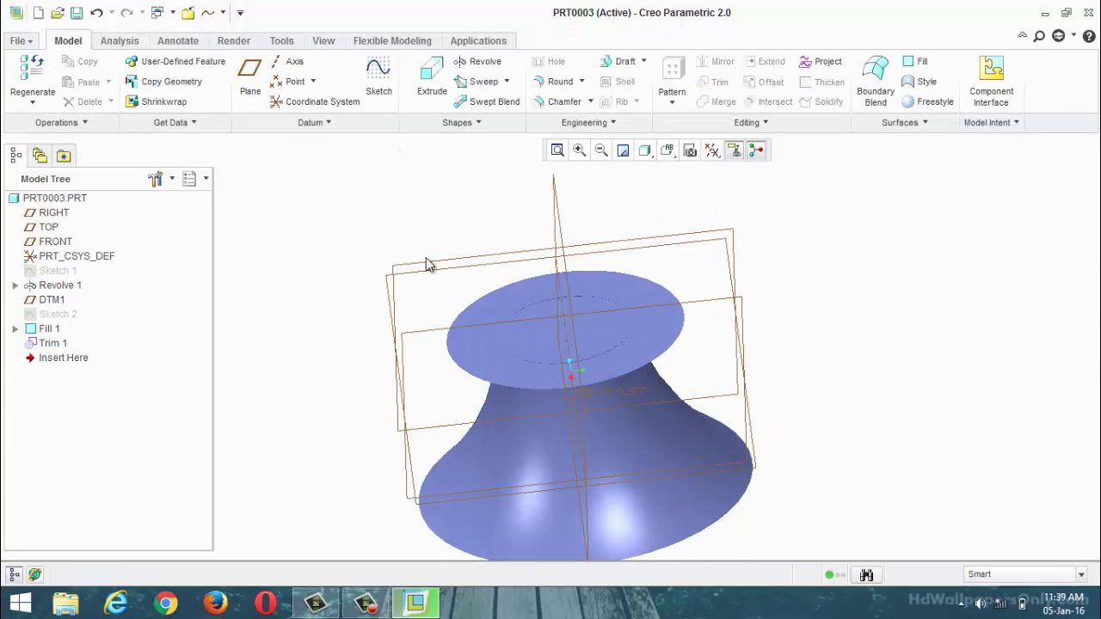
click(661, 415)
click(730, 343)
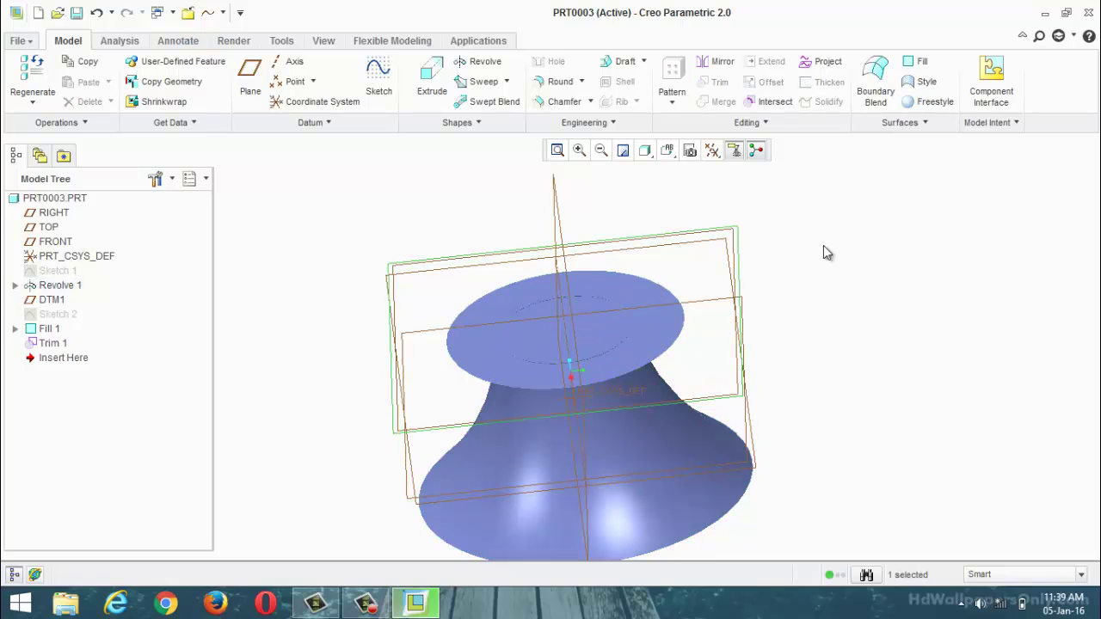
click(677, 439)
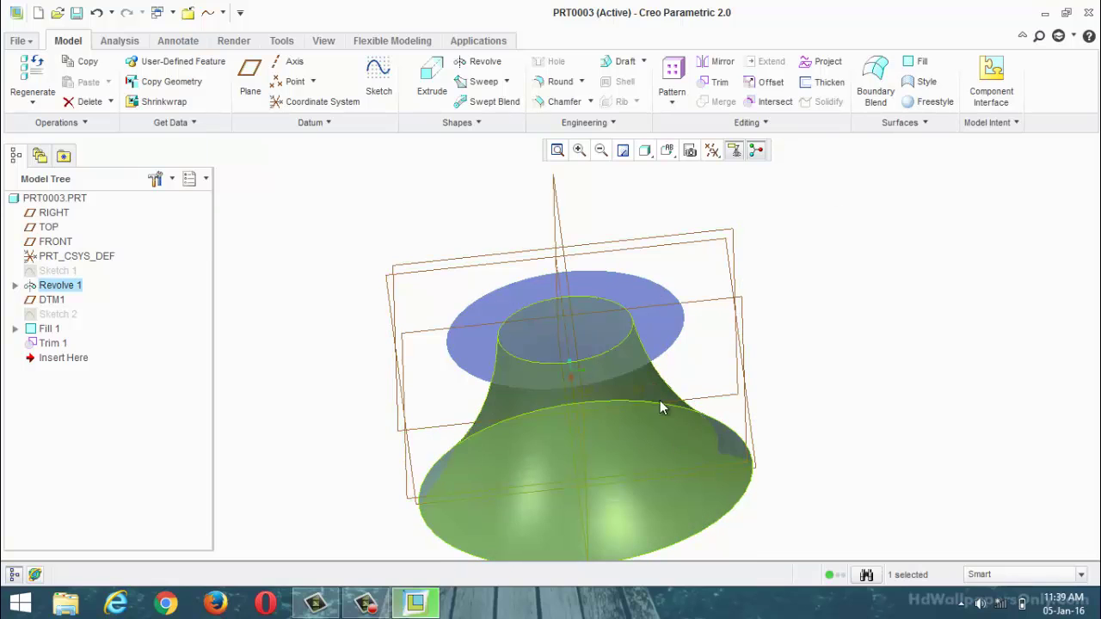
click(658, 341)
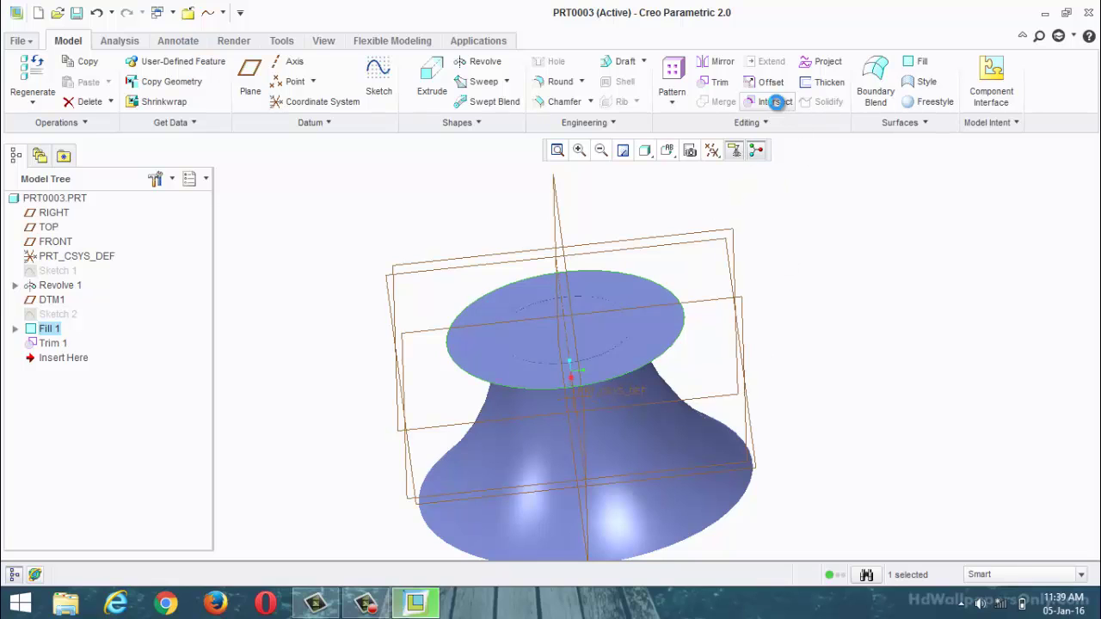
click(775, 101)
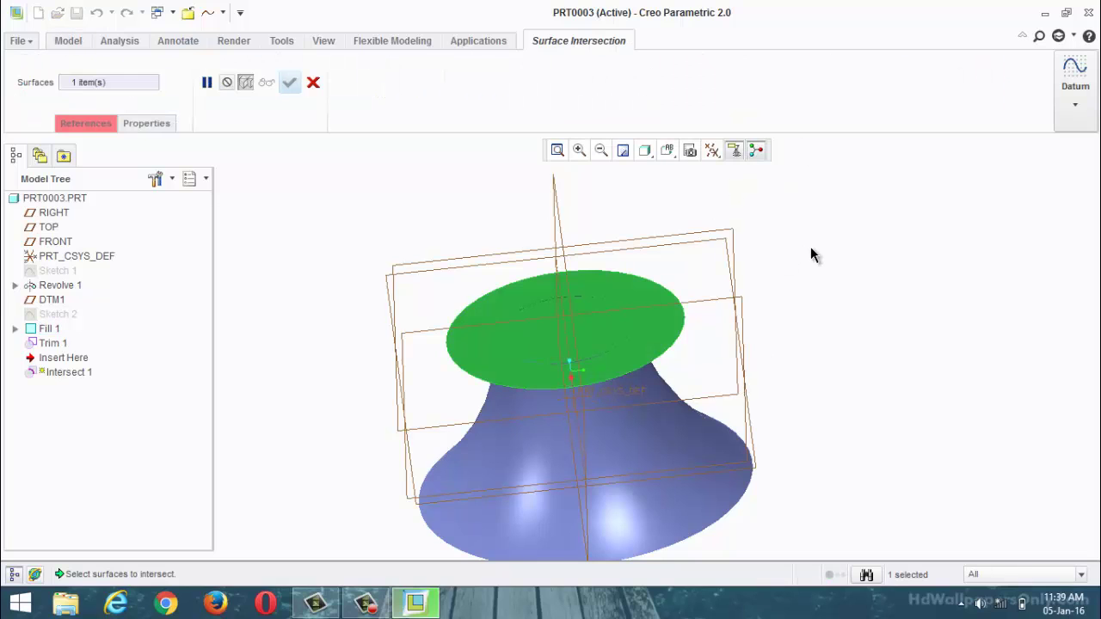
click(535, 438)
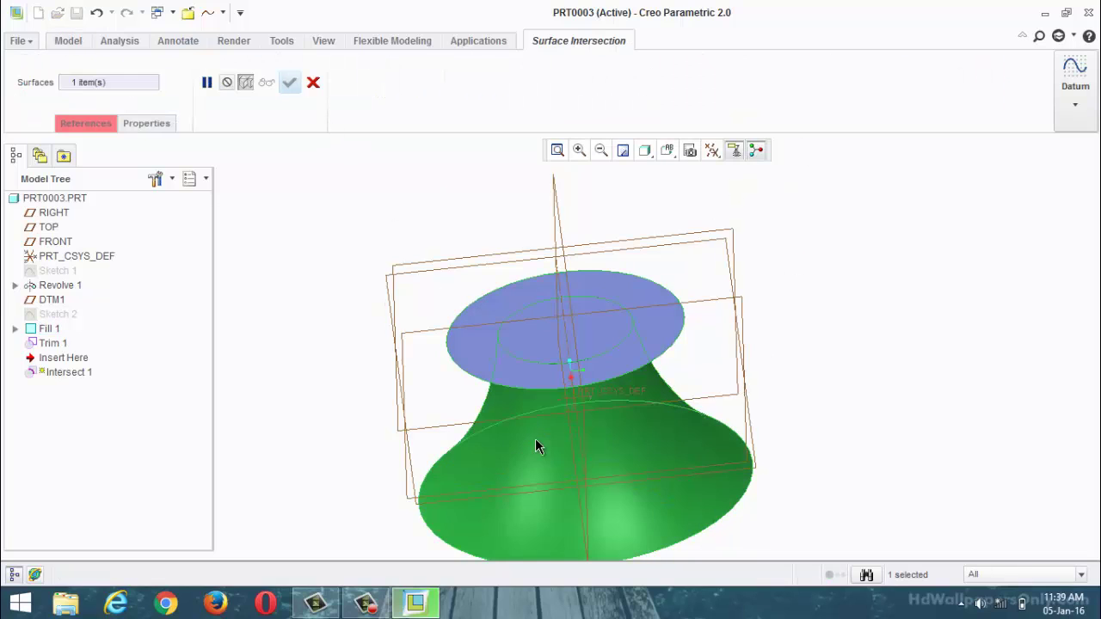
click(313, 83)
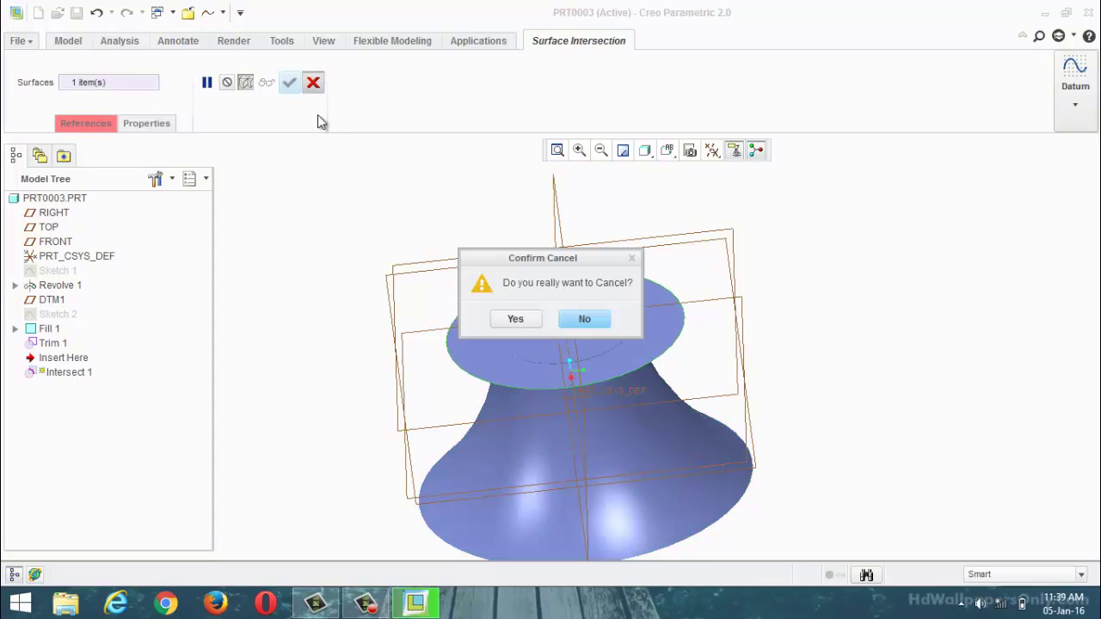
click(515, 320)
Undo the trim of the revolved surface and create an Intersect curve between the revolved neck and the flat disc
key(ctrl+z)
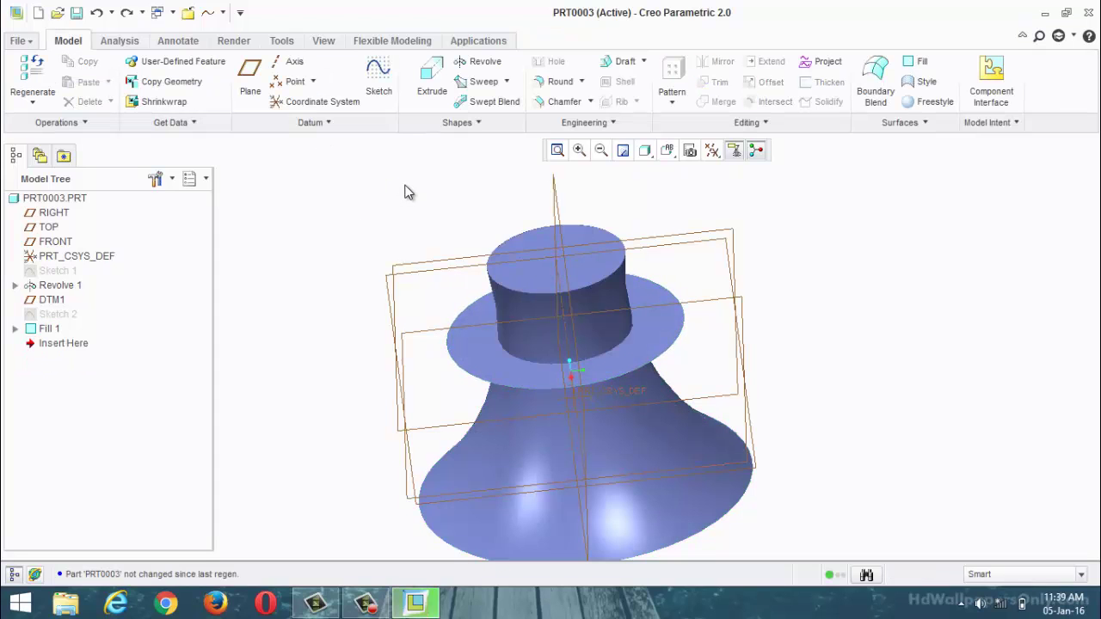
middle_drag(736, 313, 661, 334)
click(608, 372)
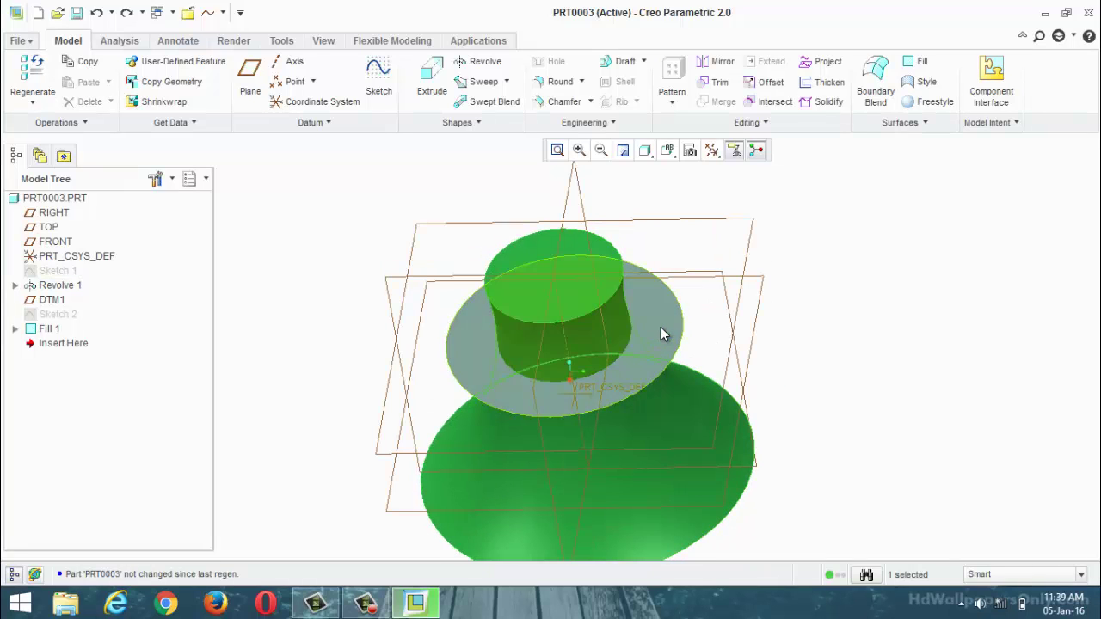
click(771, 102)
click(774, 210)
middle_drag(836, 349, 848, 319)
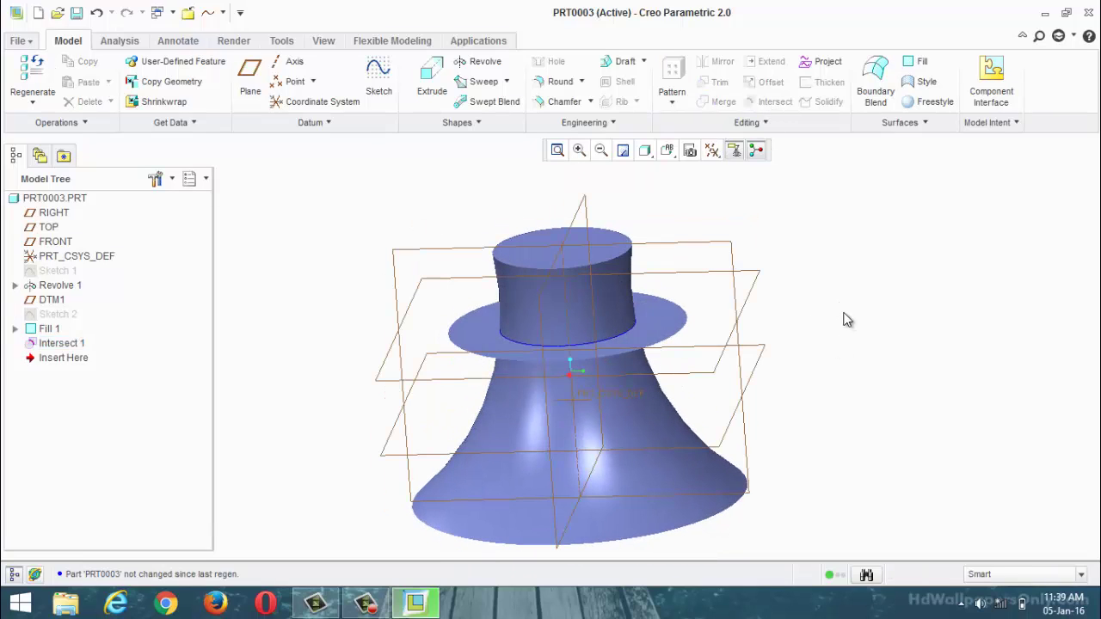
Trim the revolved surface with the flat disc quilt, keeping the flared portion below the disc
click(614, 301)
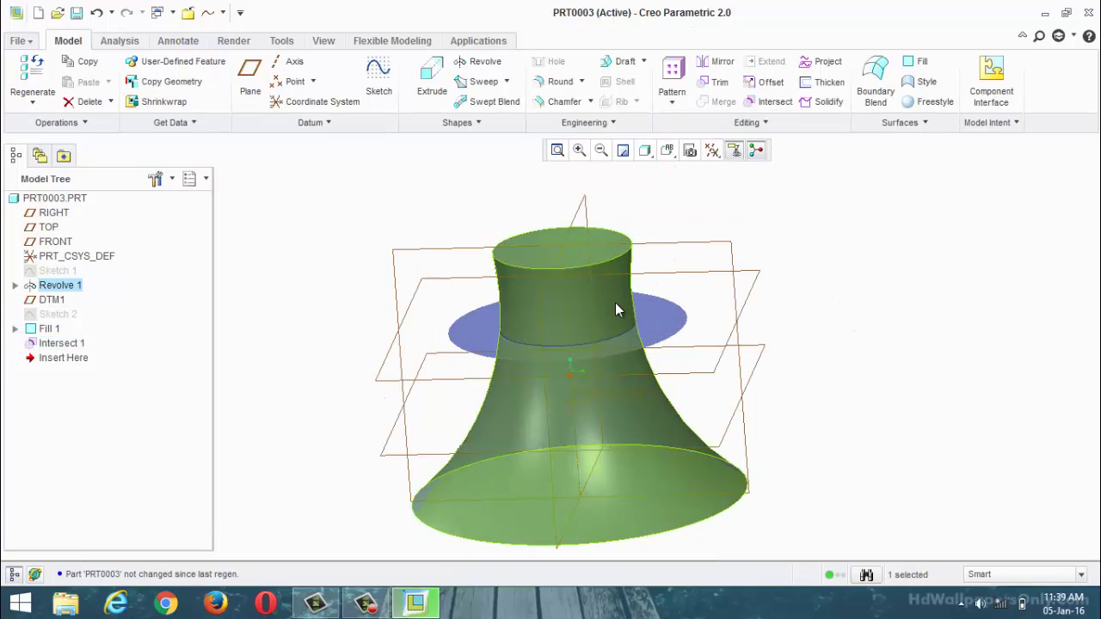
click(714, 81)
click(672, 318)
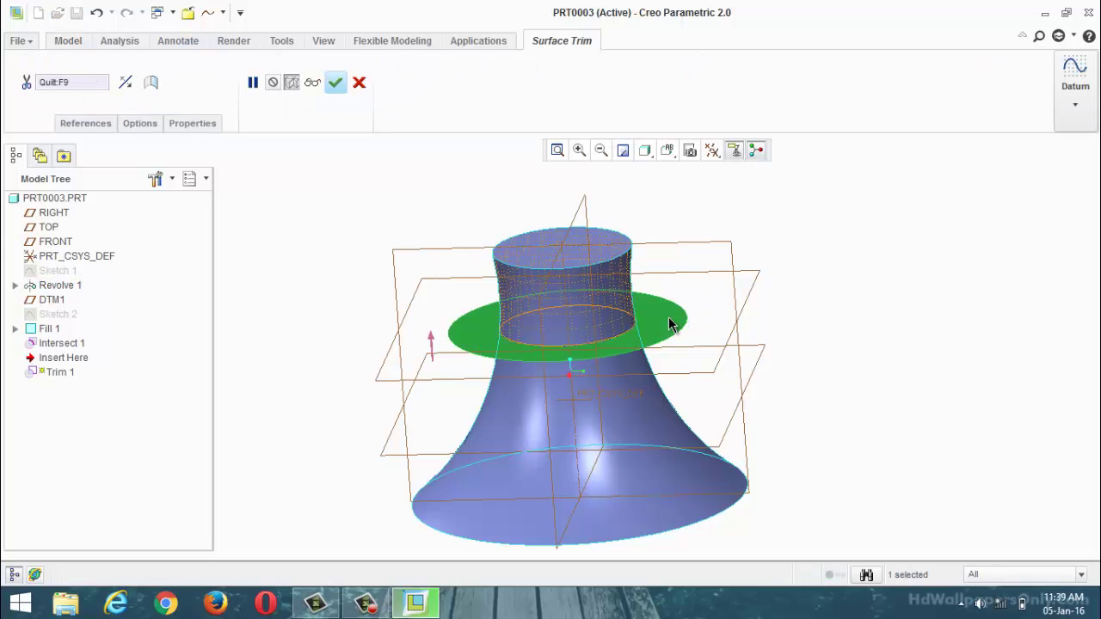
click(432, 342)
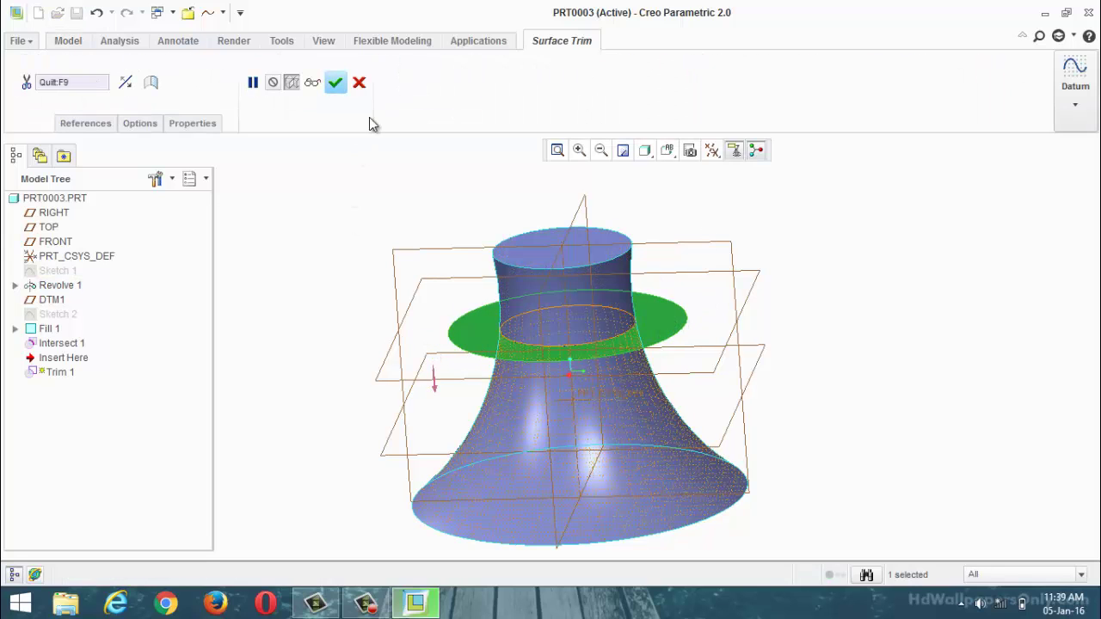
click(335, 82)
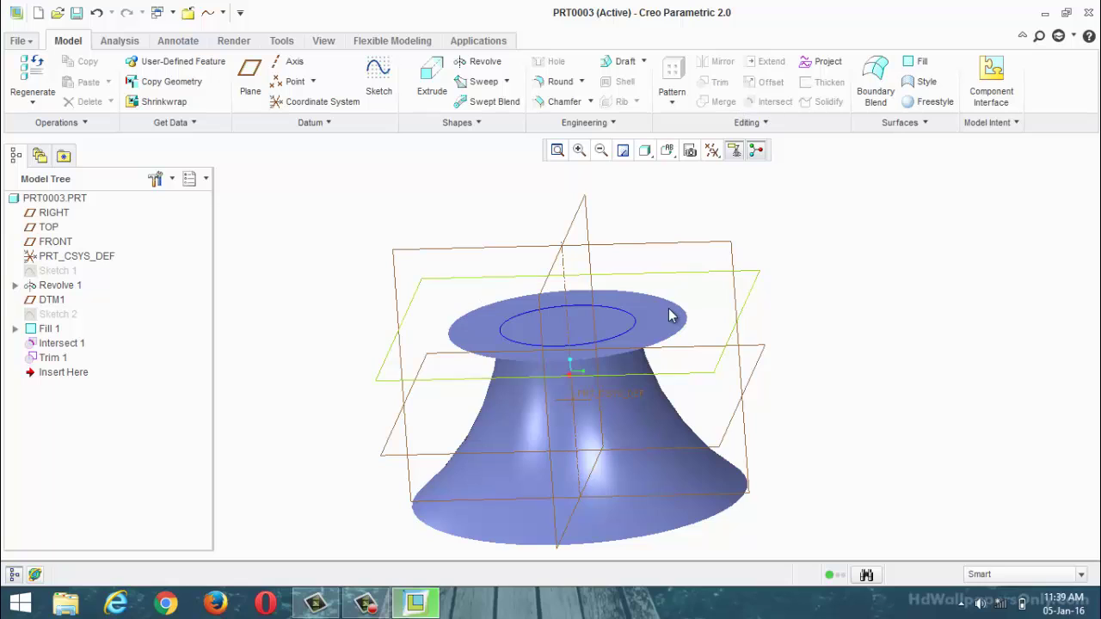
Trim the remaining revolved surface using the circular intersection curve as the trimming chain, and inspect the model
click(651, 415)
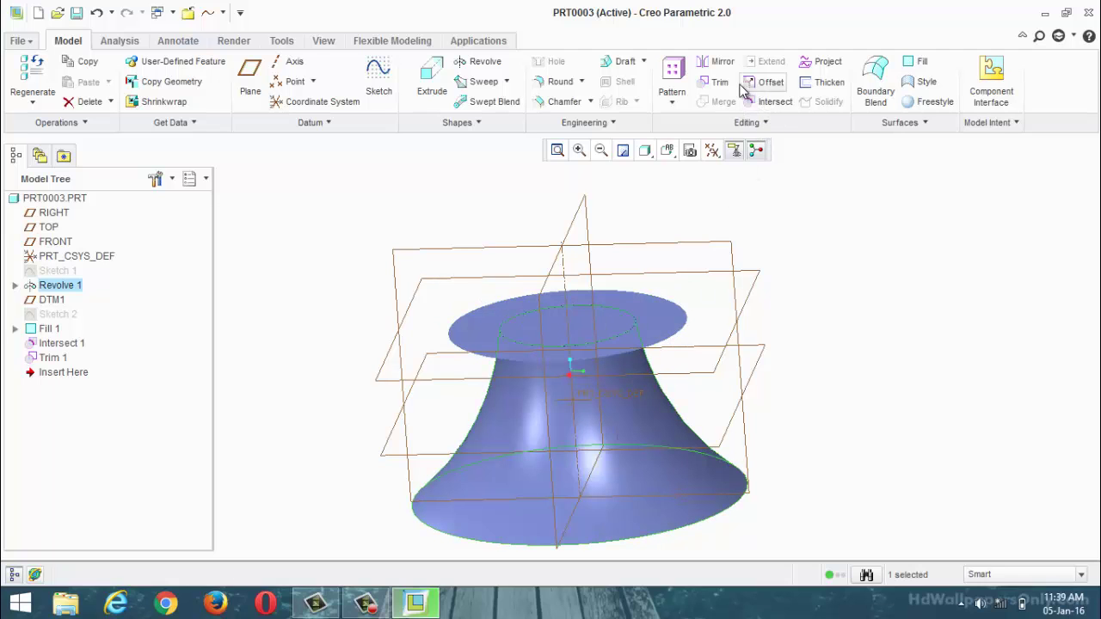
click(714, 82)
click(621, 341)
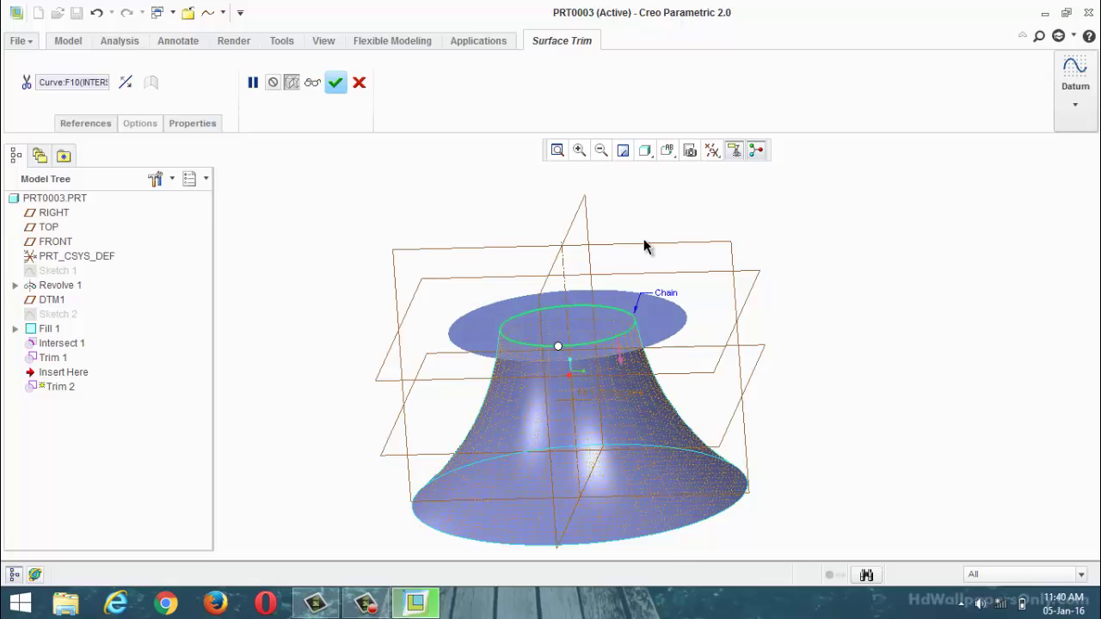
middle_drag(644, 244, 556, 180)
click(337, 82)
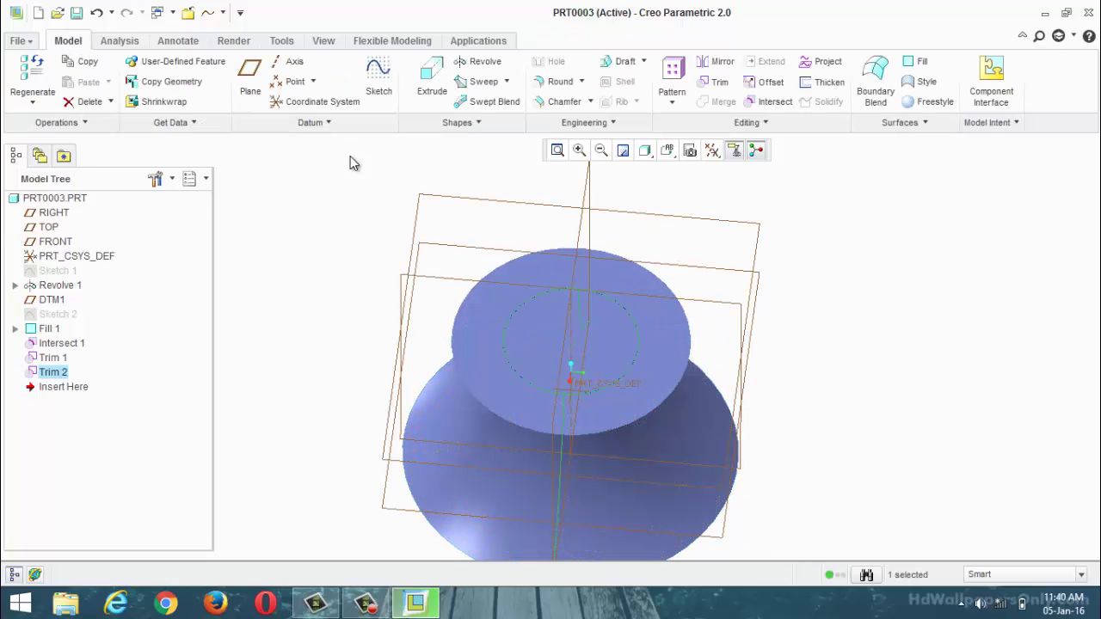
middle_drag(372, 209, 313, 193)
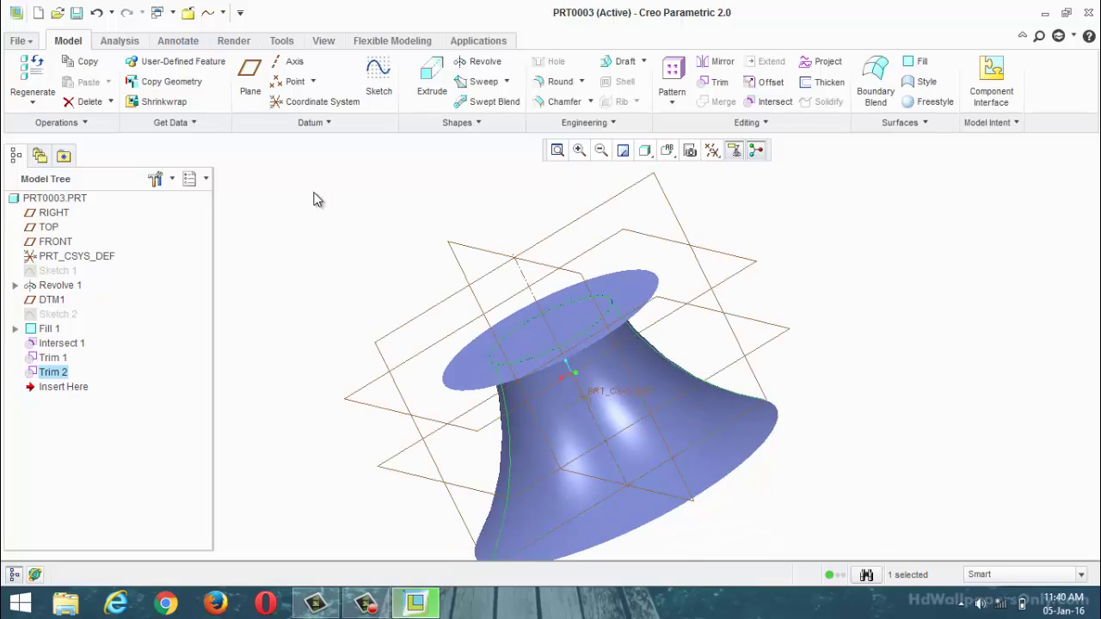
click(716, 82)
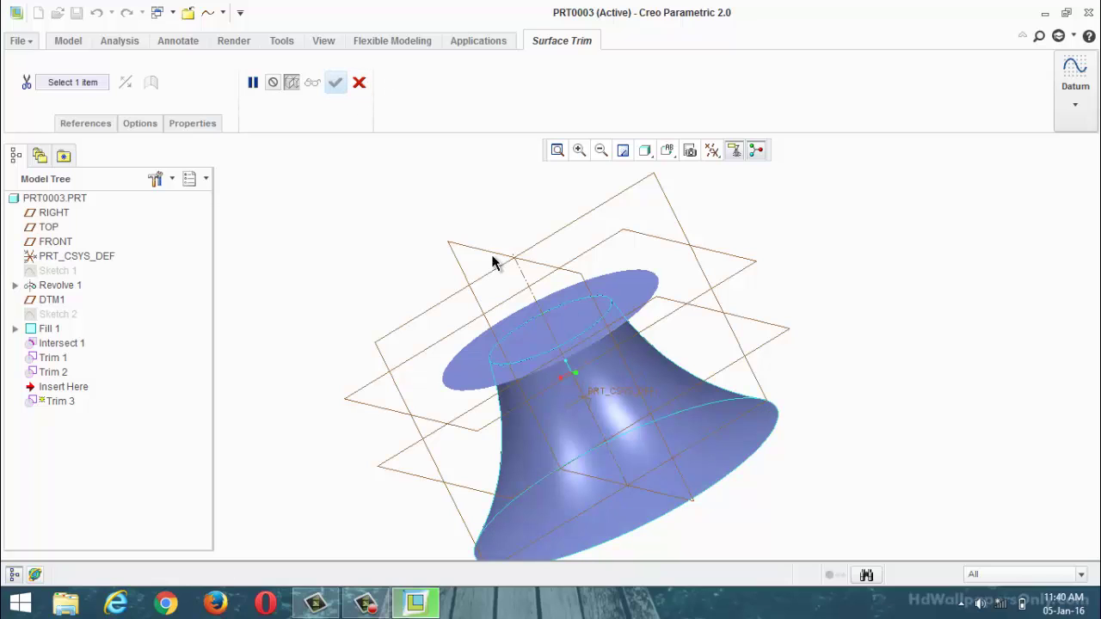
click(575, 342)
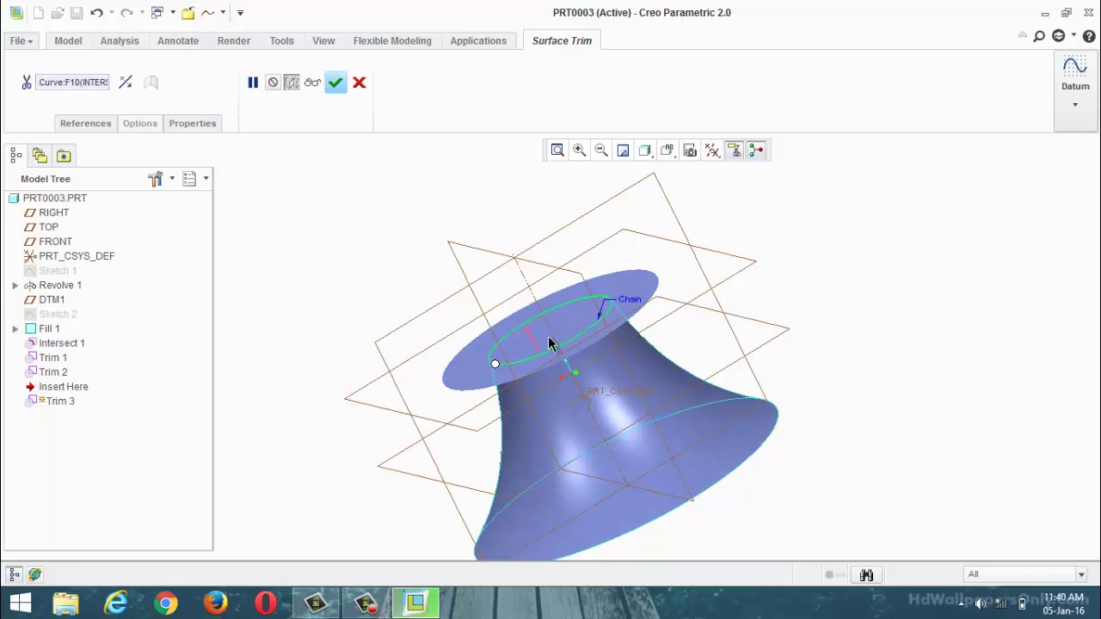
middle_drag(553, 330, 610, 335)
click(359, 82)
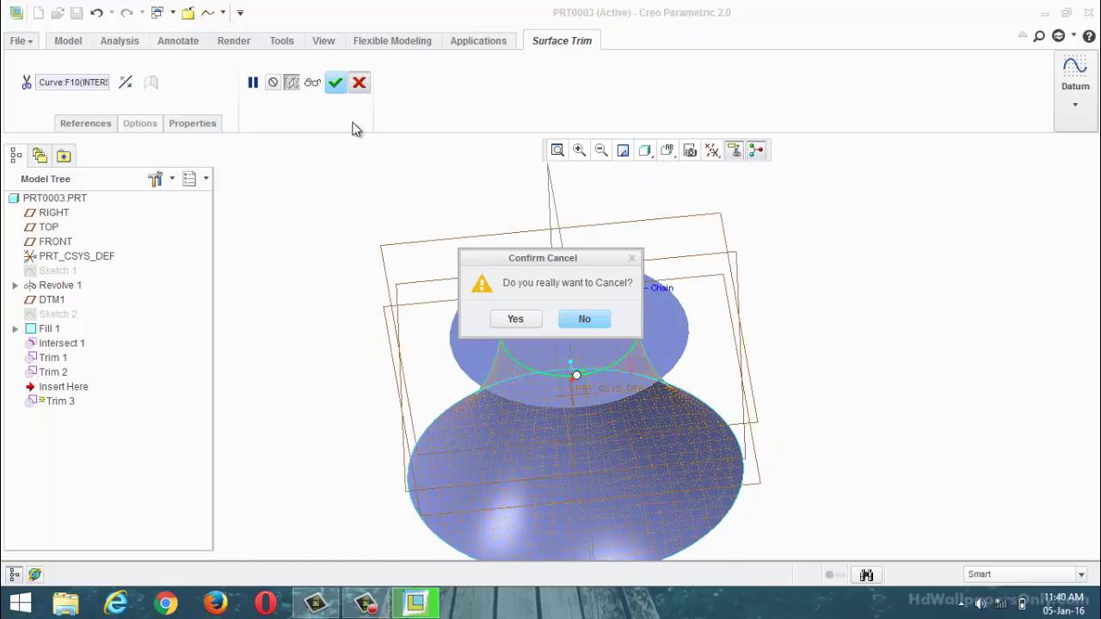
click(510, 320)
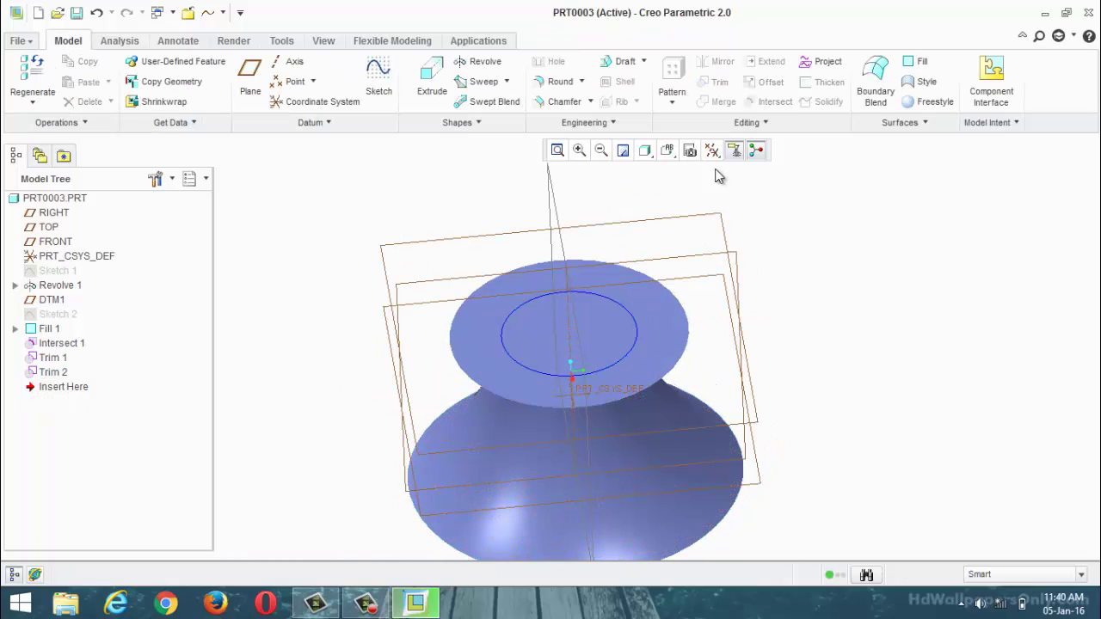
Trim the flat disc with the circular intersection curve, flipping the kept side to leave only the outer ring
click(672, 324)
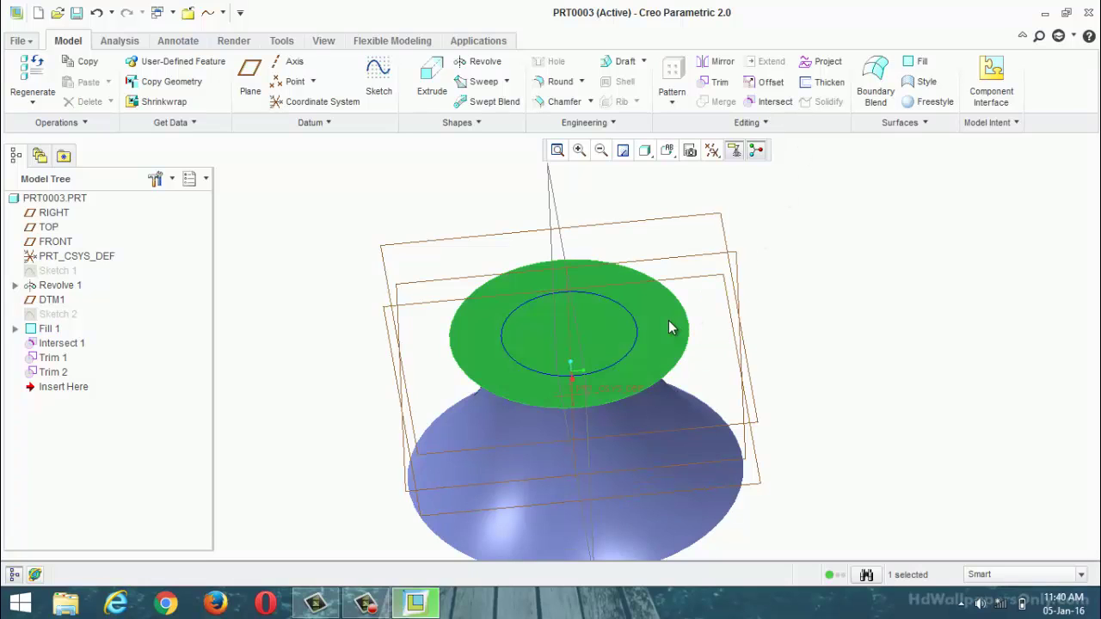
middle_drag(672, 324, 772, 233)
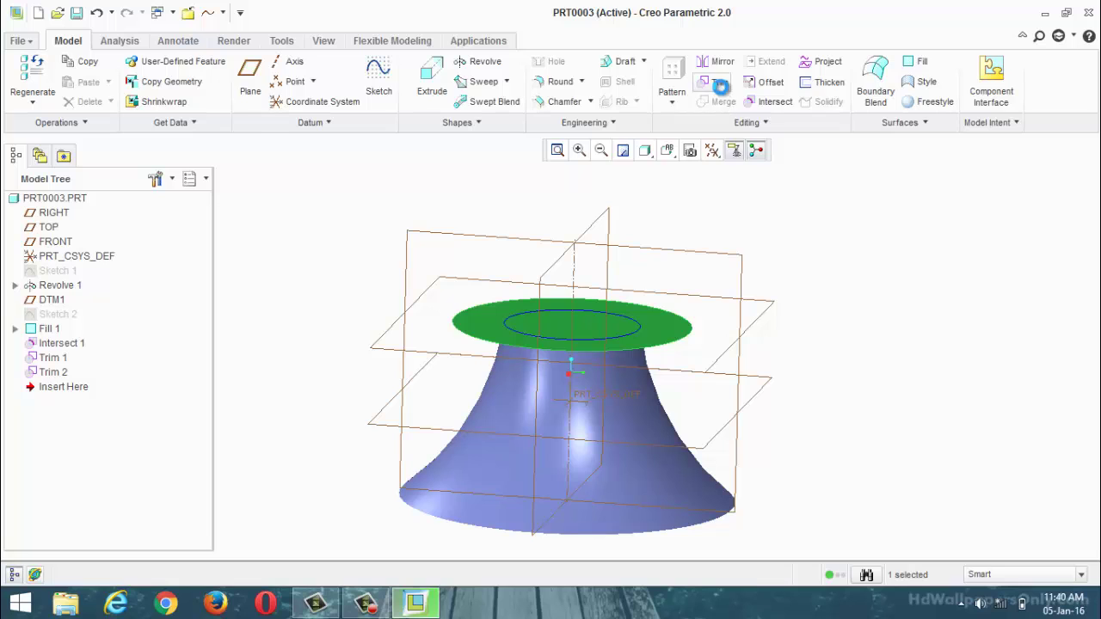
scroll(615, 263, up, 3)
middle_drag(629, 295, 663, 387)
click(653, 387)
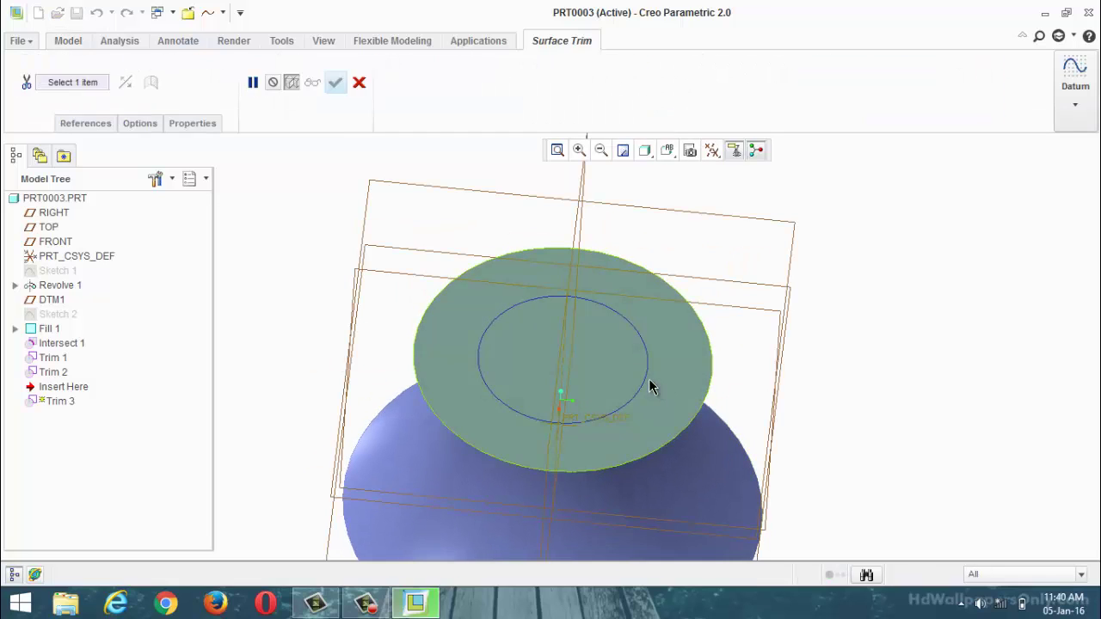
click(649, 387)
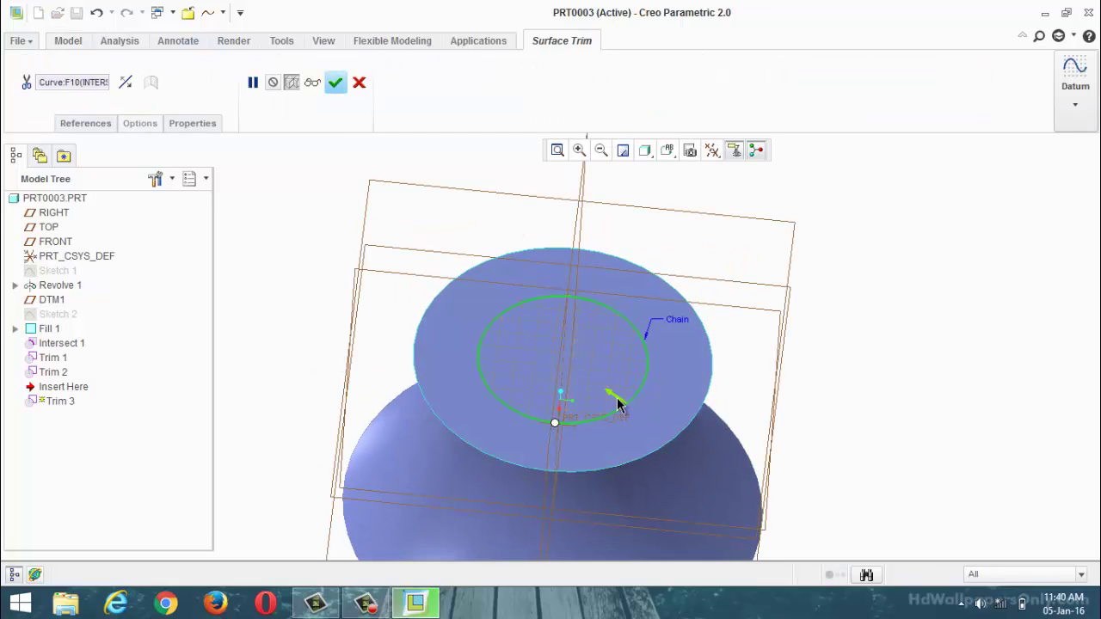
click(630, 411)
click(336, 82)
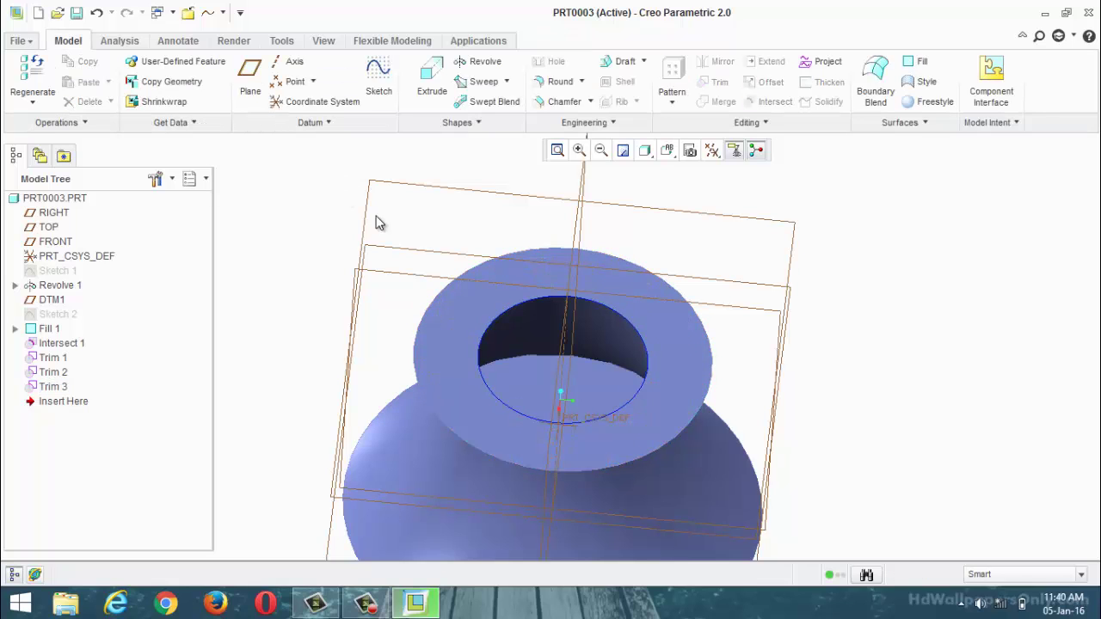
mouse_move(376, 221)
middle_down()
mouse_move(393, 184)
mouse_move(365, 254)
mouse_move(408, 249)
mouse_move(371, 206)
middle_up()
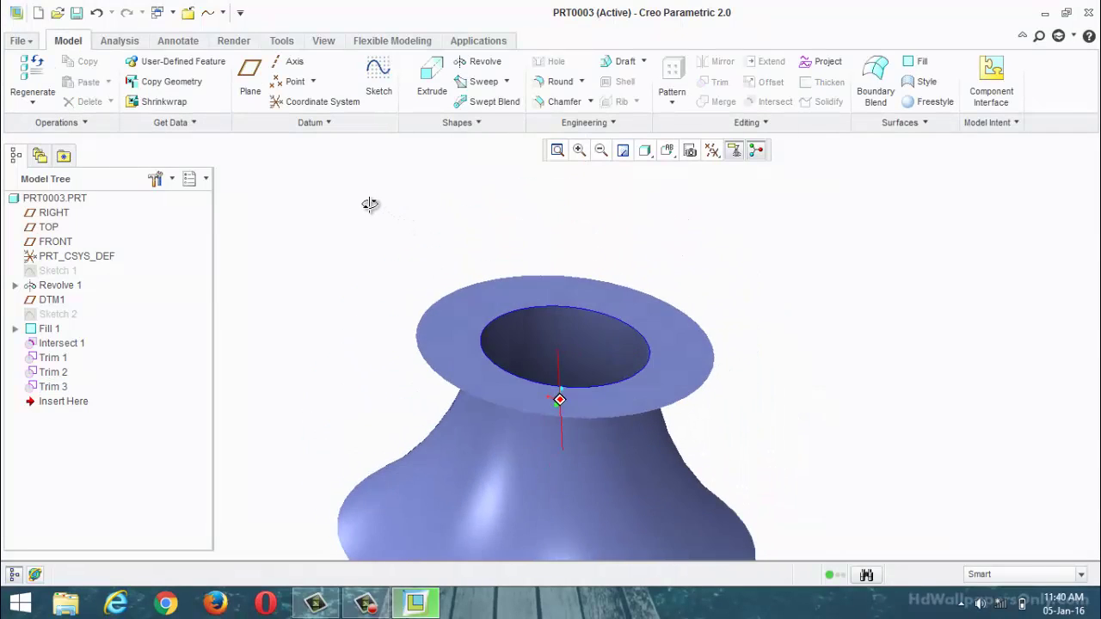
click(601, 150)
scroll(669, 181, up, 2)
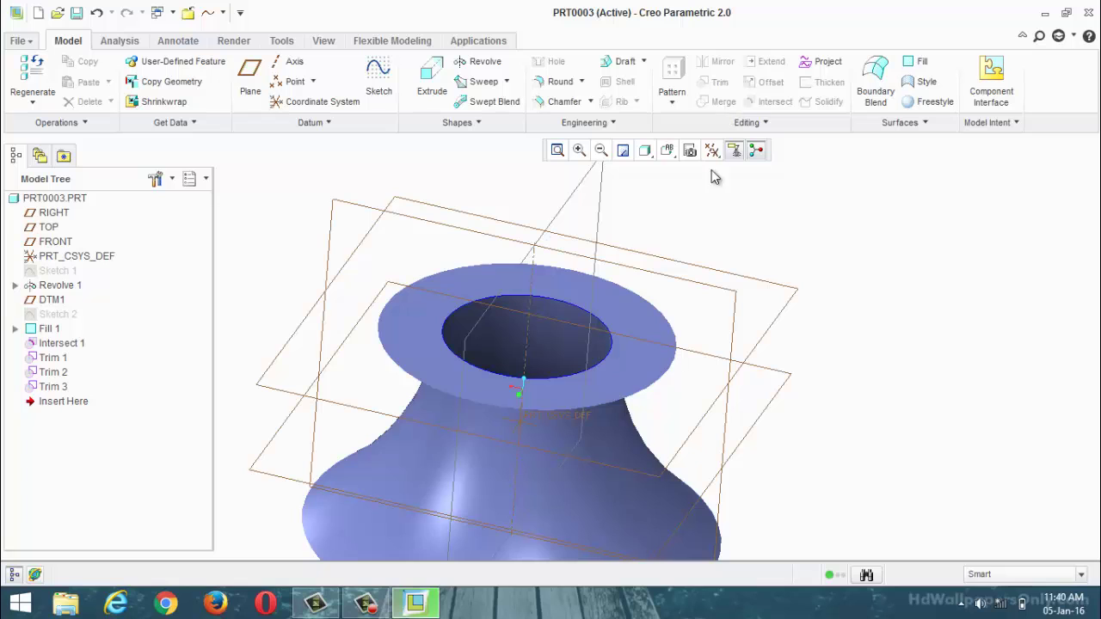
Merge the ring-shaped disc and the flared revolved surface into one quilt
scroll(708, 212, down, 6)
click(675, 297)
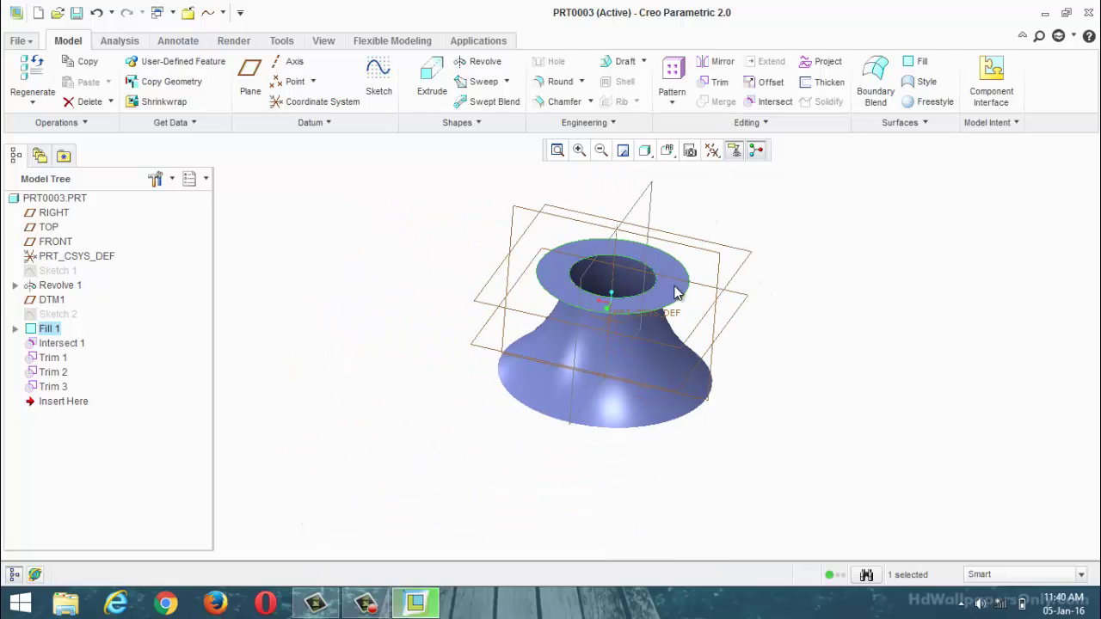
ctrl+click(656, 362)
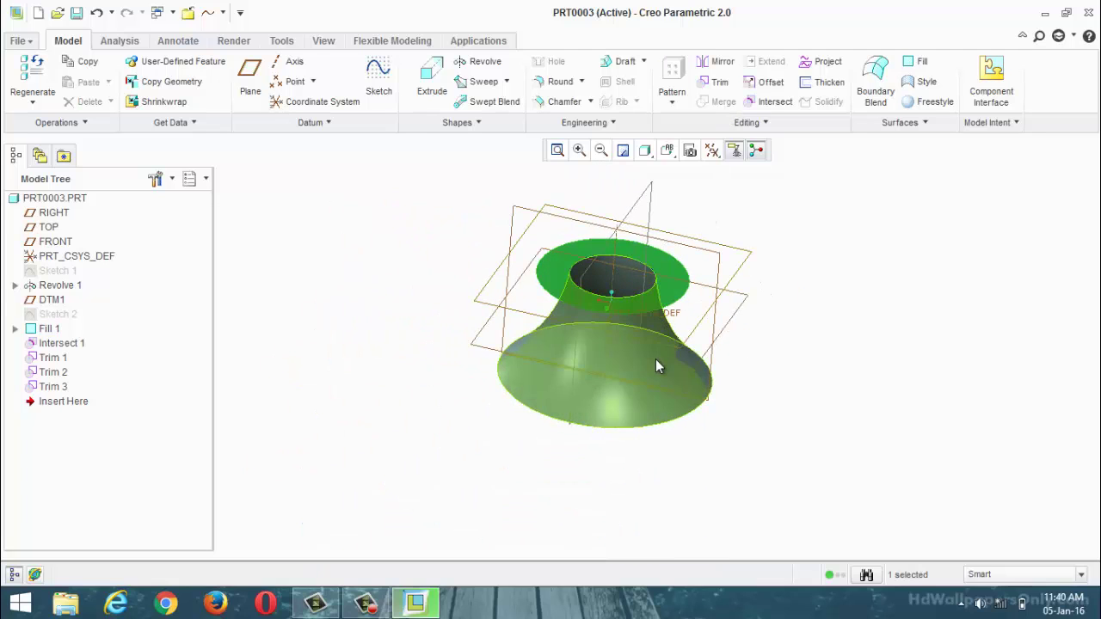
click(723, 103)
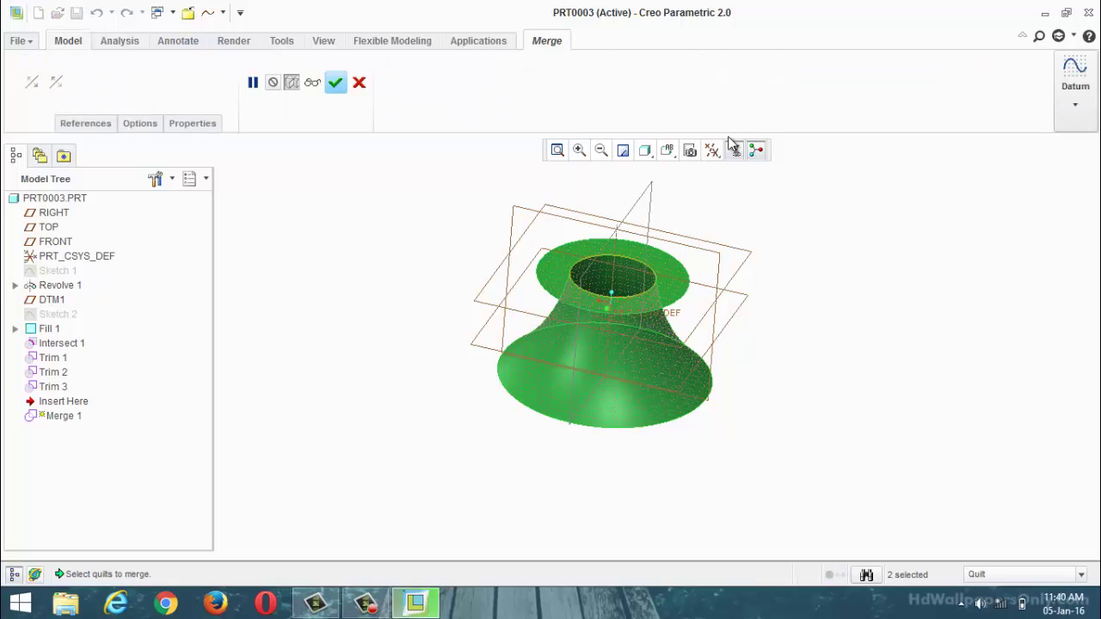
click(337, 89)
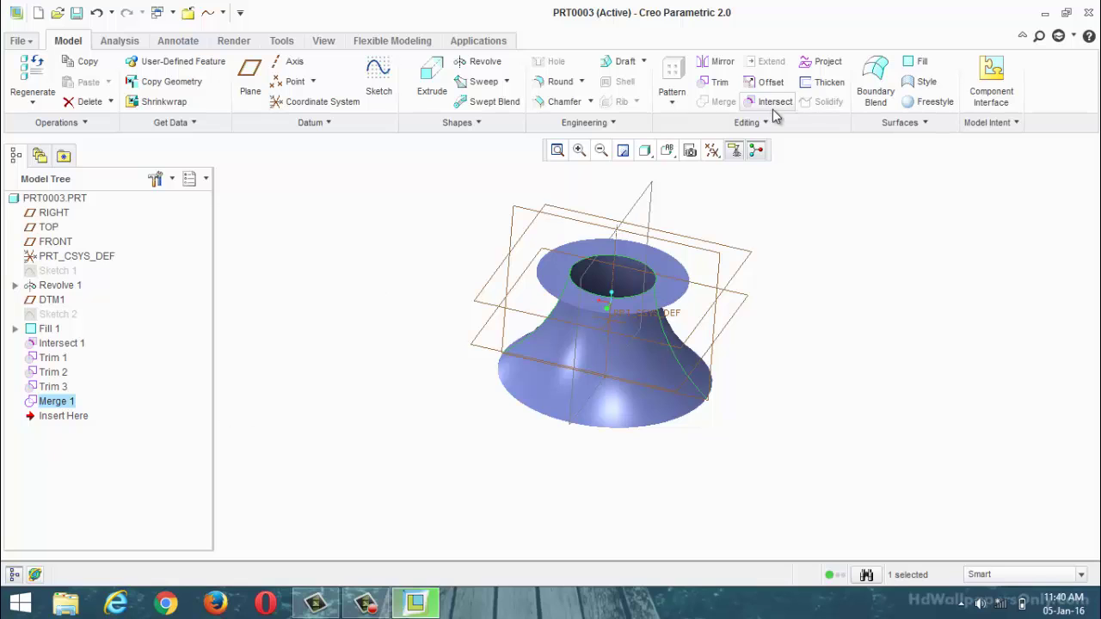
Thicken the merged quilt by 6.68, flipping the direction so material is added on the outside of the flare
click(827, 83)
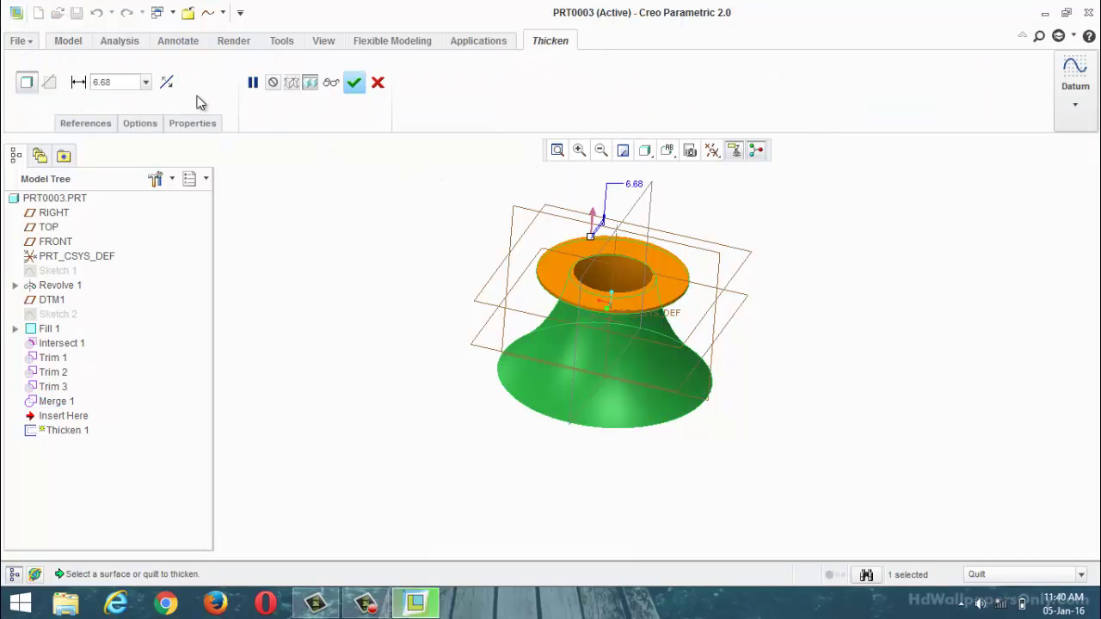
click(167, 82)
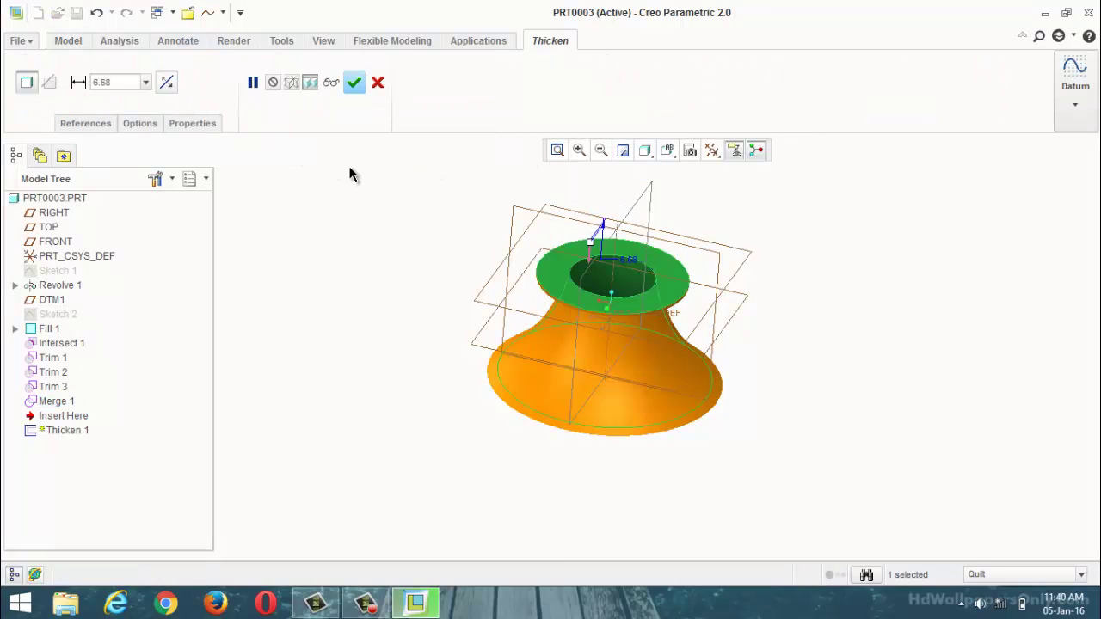
click(355, 83)
middle_drag(415, 224, 398, 232)
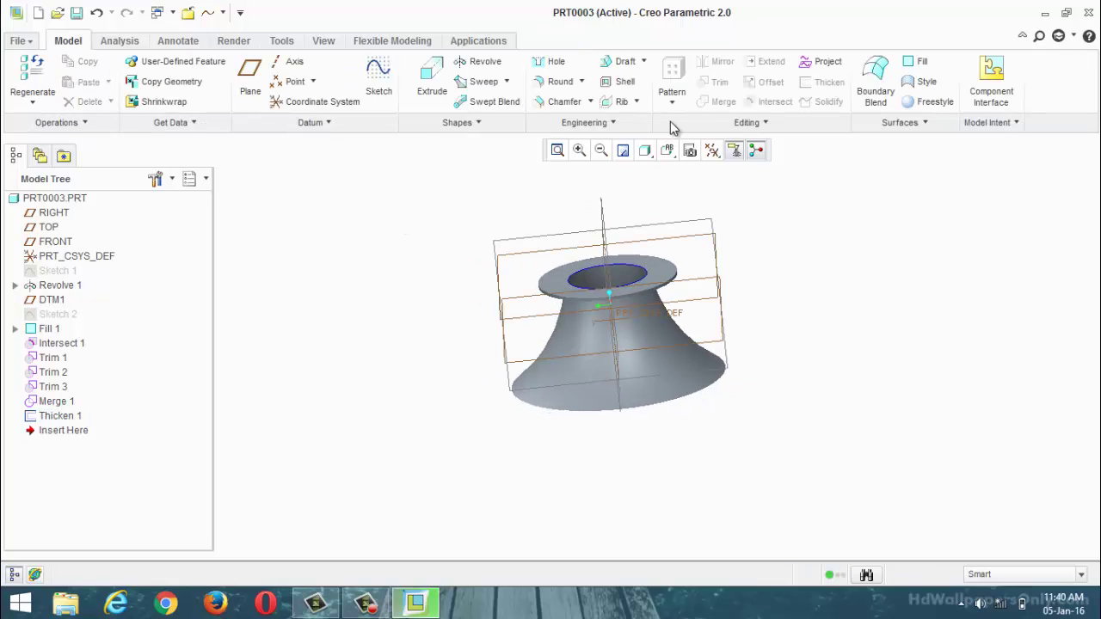
click(558, 84)
click(584, 401)
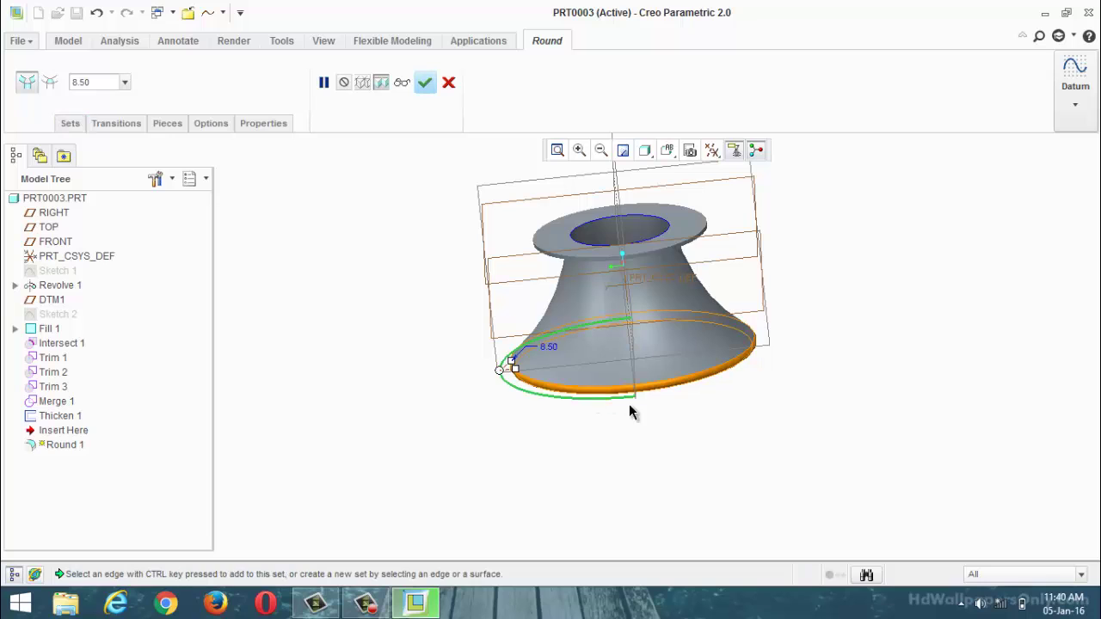
drag(512, 364, 522, 393)
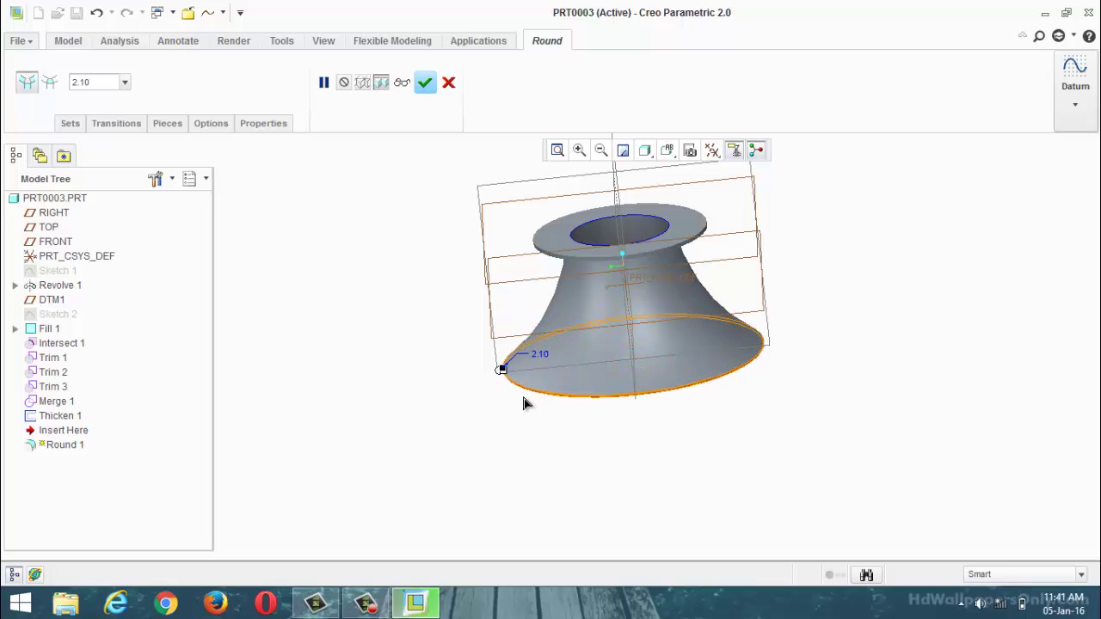
click(448, 82)
click(508, 318)
Redefine the Thicken feature with a thickness of 20
right_click(76, 417)
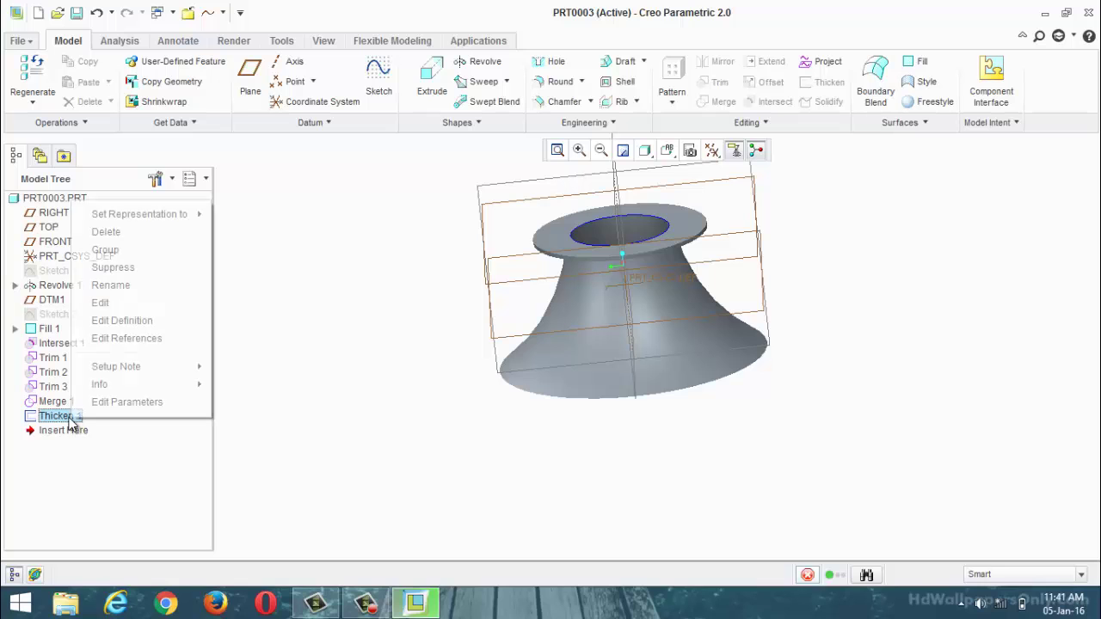
click(129, 321)
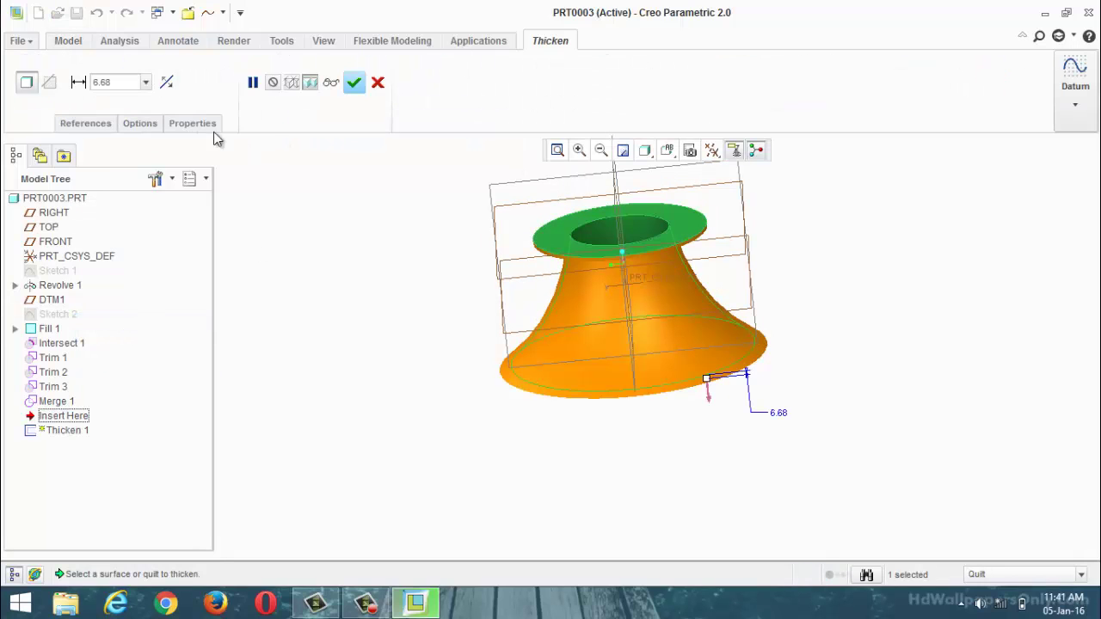
click(125, 82)
text(20)
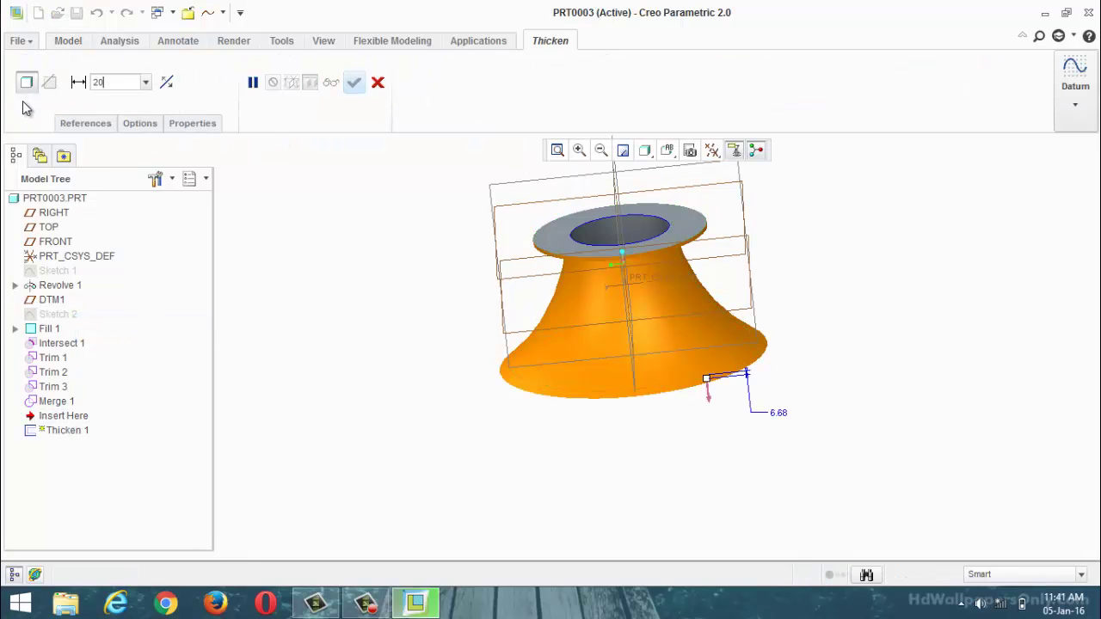
key(Return)
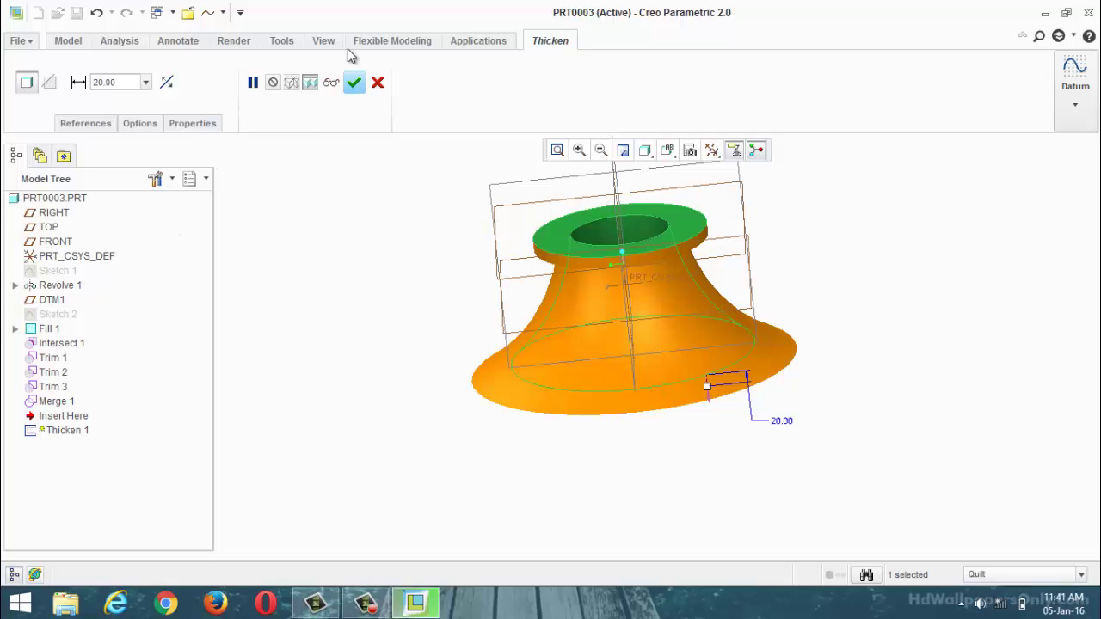
click(354, 81)
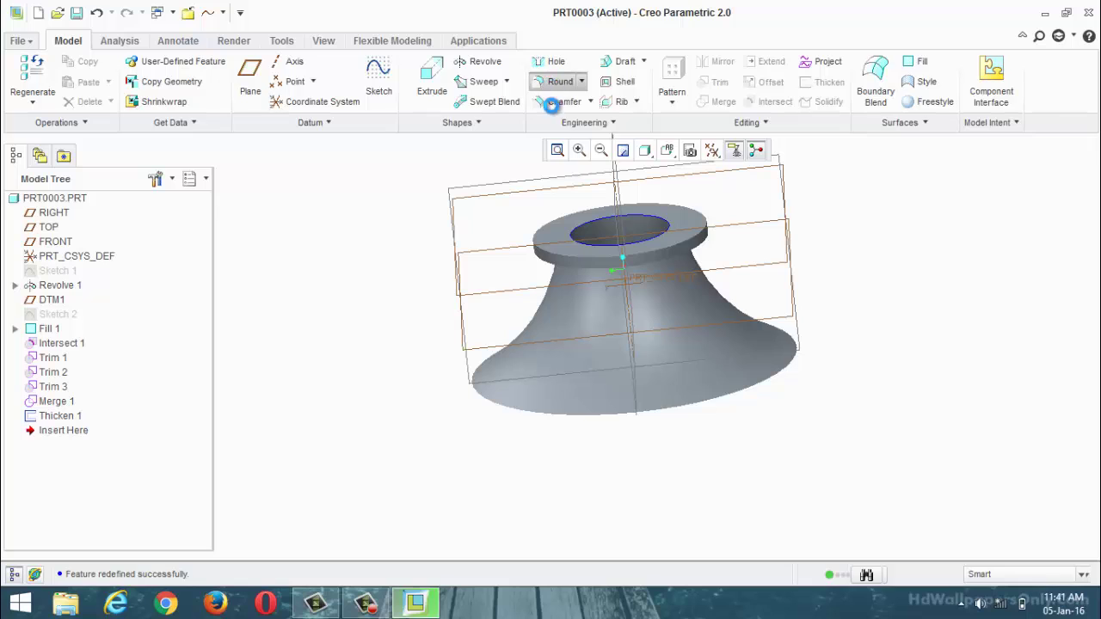
Start a Round on the outer bottom edge of the flared body with a radius of 18
click(557, 82)
click(630, 416)
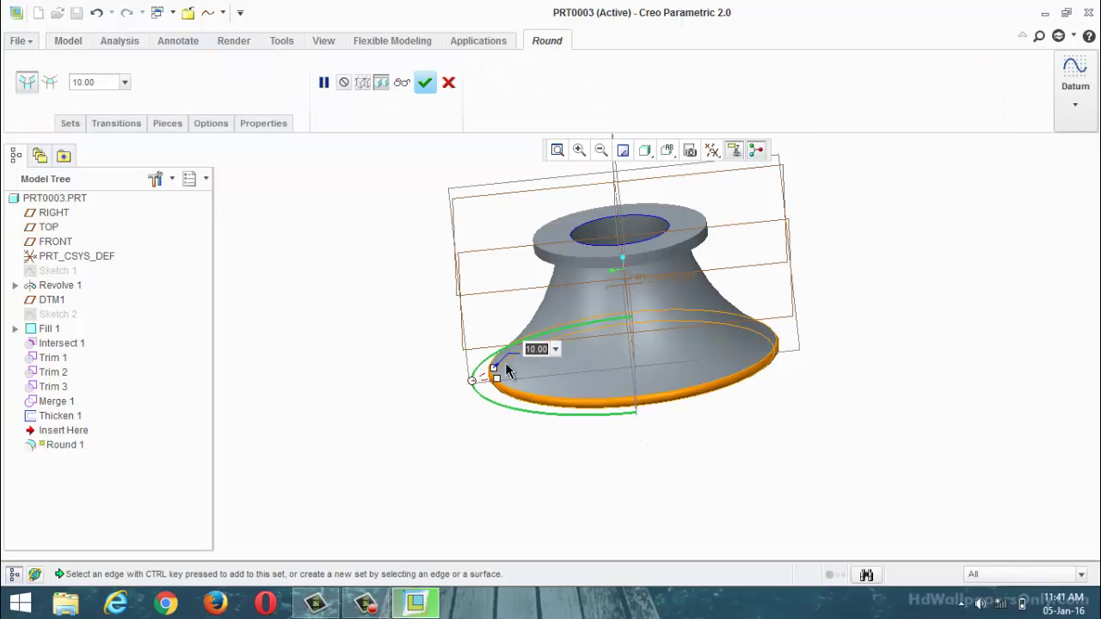
text(18)
key(Return)
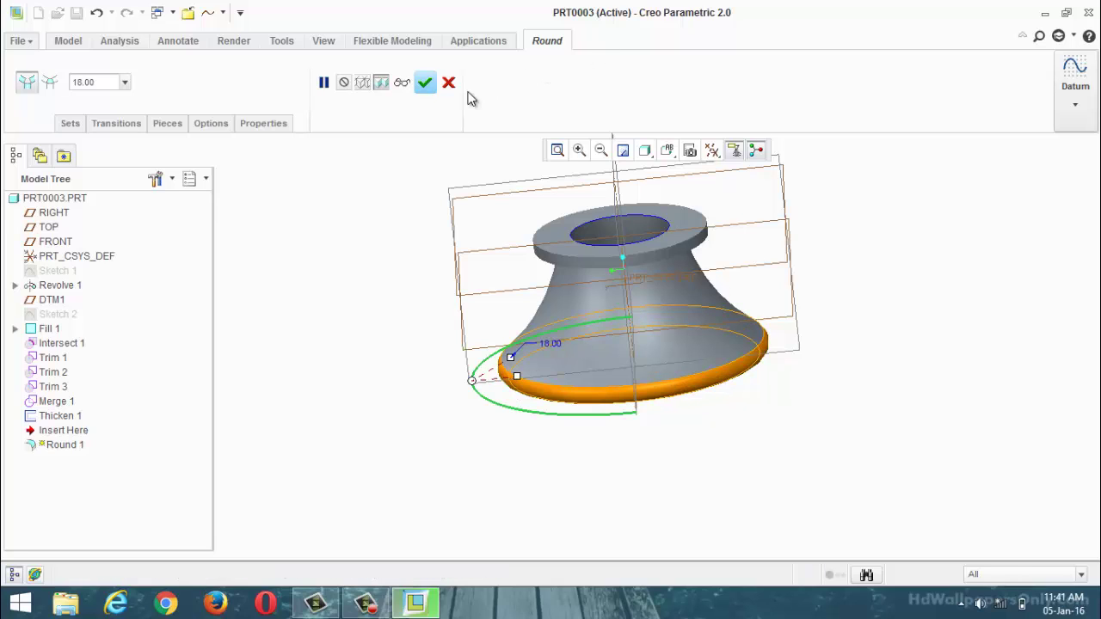
Add a second round set on the lower outer edge of the top flange with a radius of 5
click(69, 123)
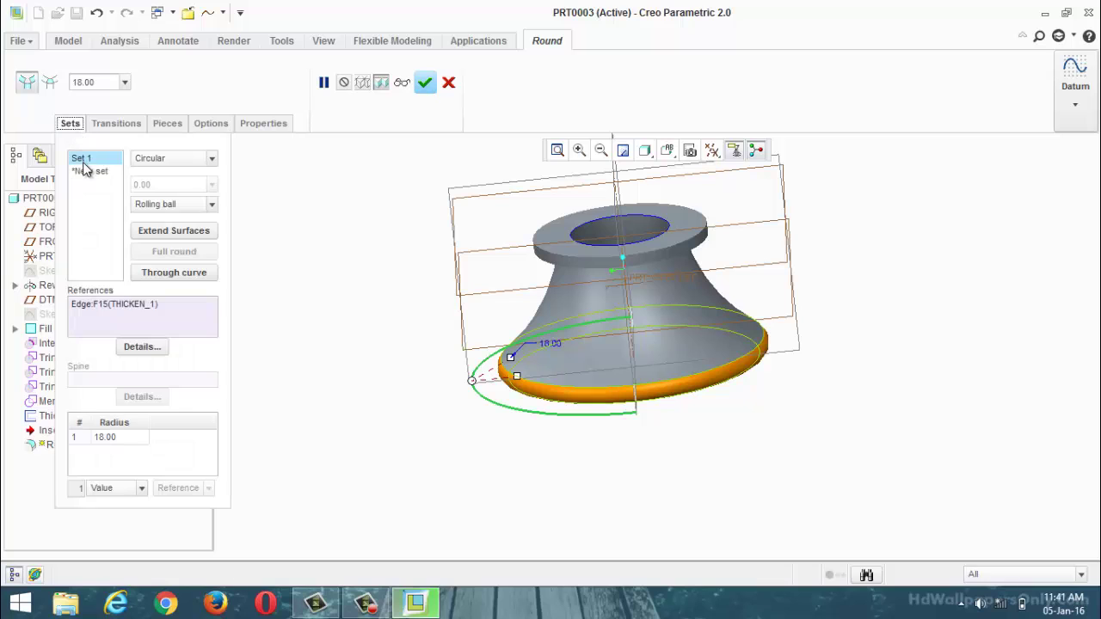
click(90, 171)
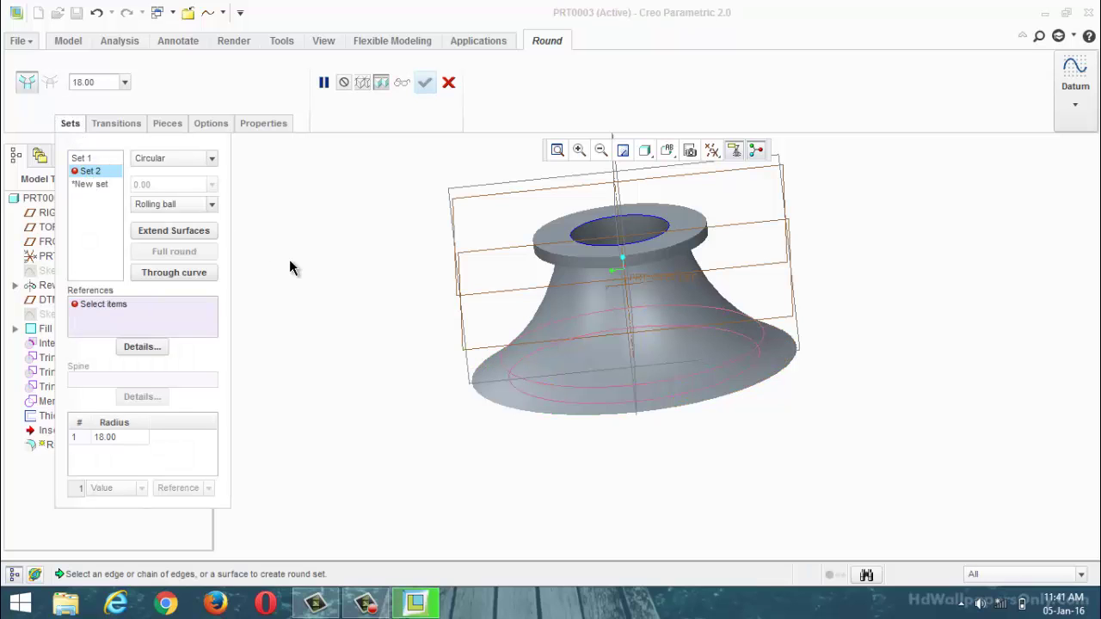
click(568, 265)
scroll(619, 263, up, 2)
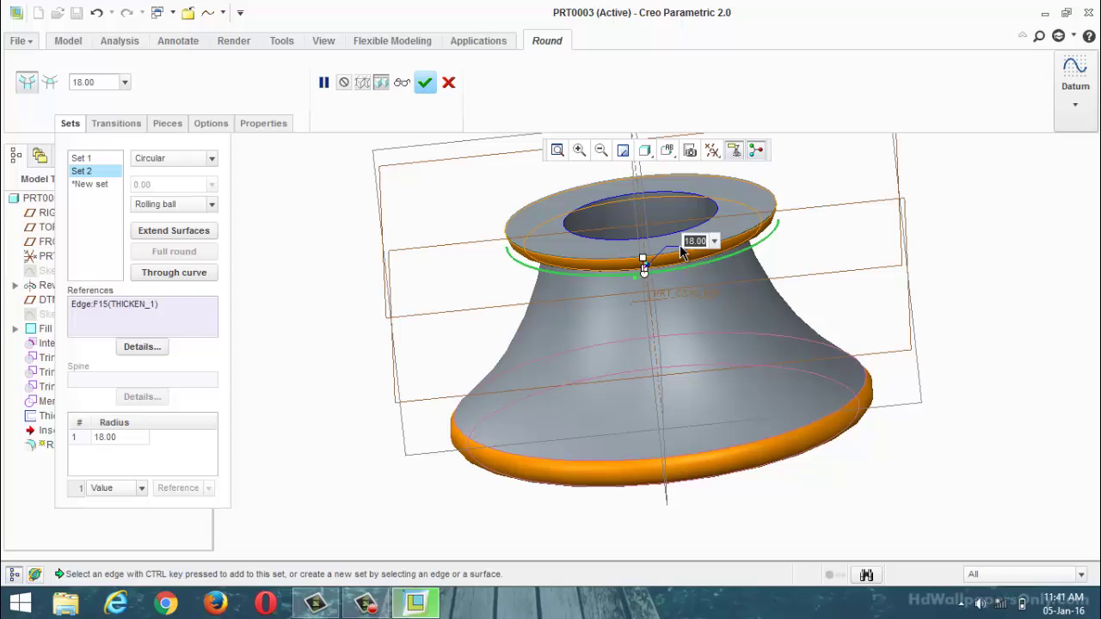
text(5)
key(Return)
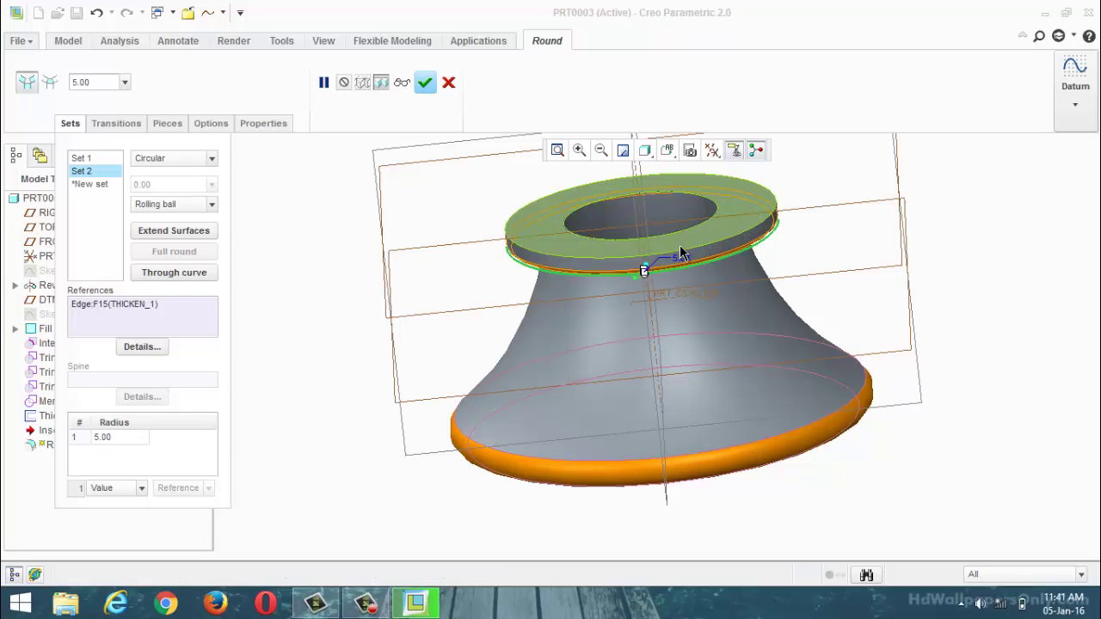
Add radius 5 round sets on the flange's upper outer edge and the opening's inner edge, and complete the Round
click(600, 266)
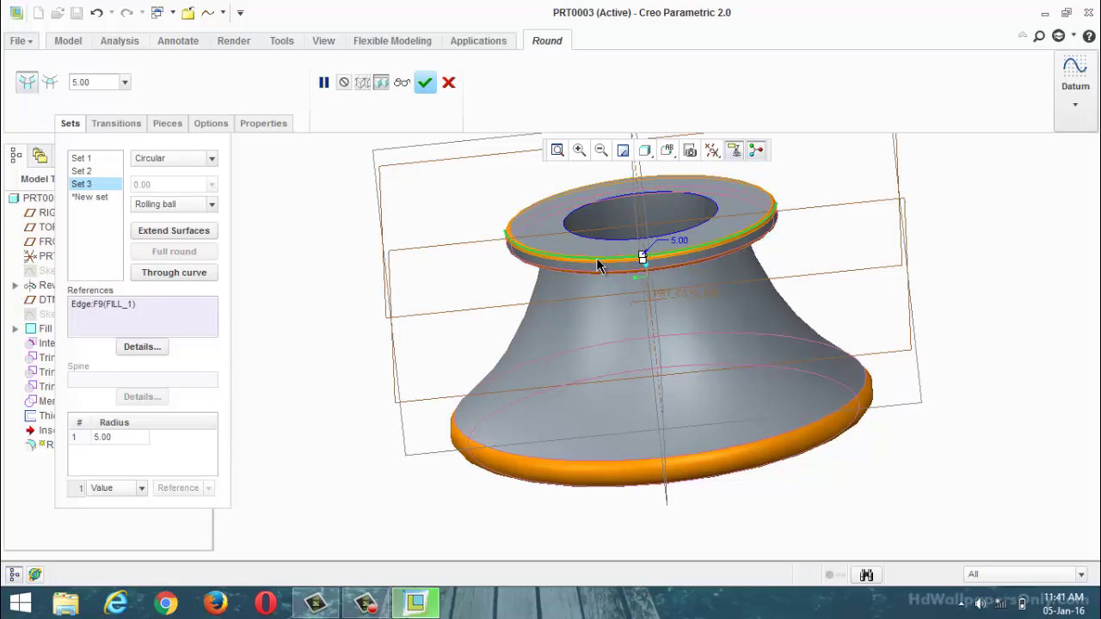
click(604, 239)
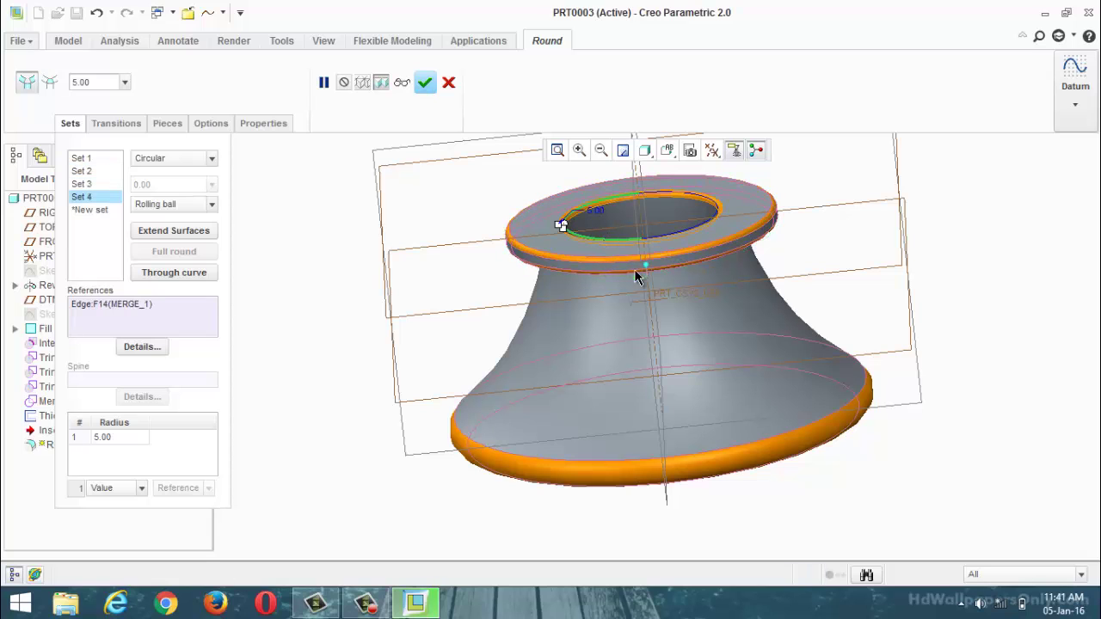
middle_click(561, 225)
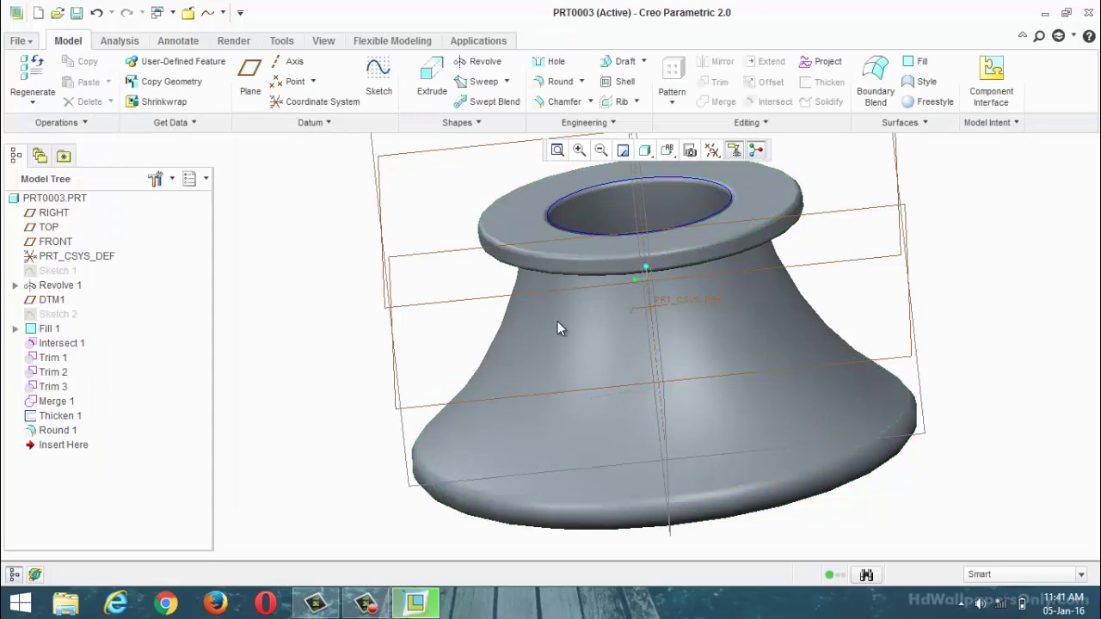
Round the edge where the neck meets the underside of the flange, adjusting the radius freehand, and inspect the finished model
middle_drag(561, 327, 435, 219)
middle_drag(607, 335, 841, 307)
middle_drag(869, 393, 617, 278)
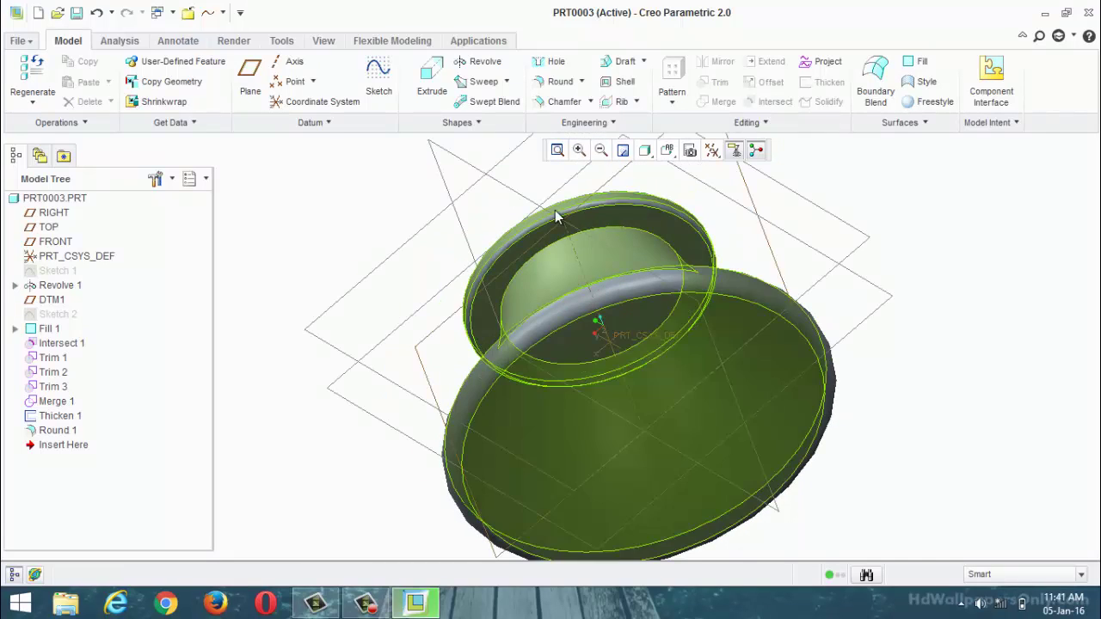
click(558, 82)
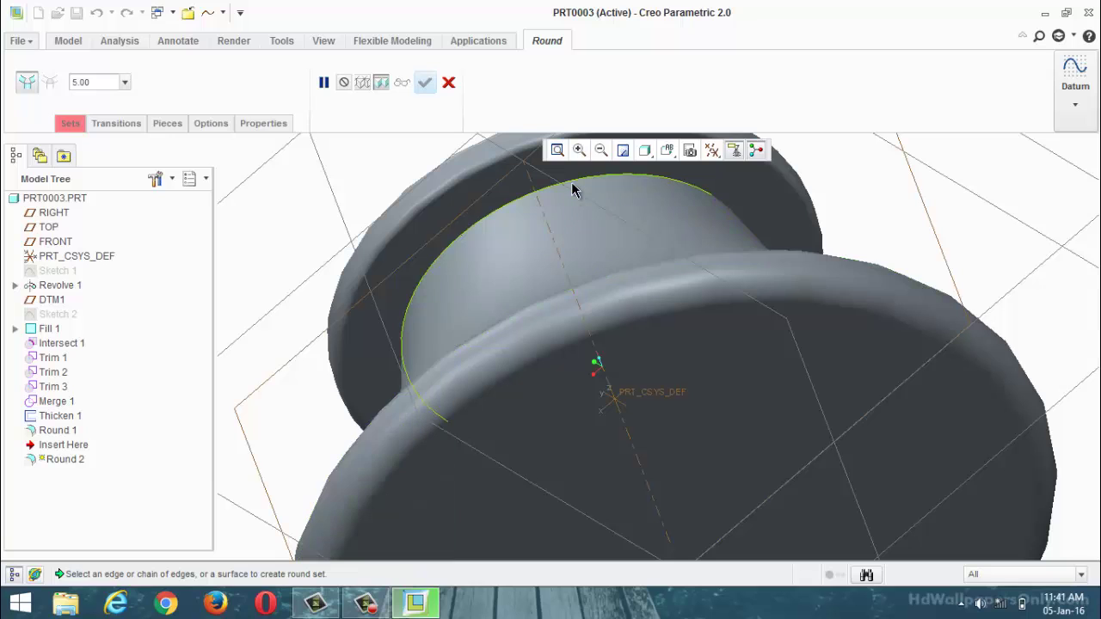
click(457, 238)
drag(467, 245, 475, 263)
click(425, 83)
scroll(425, 312, down, 3)
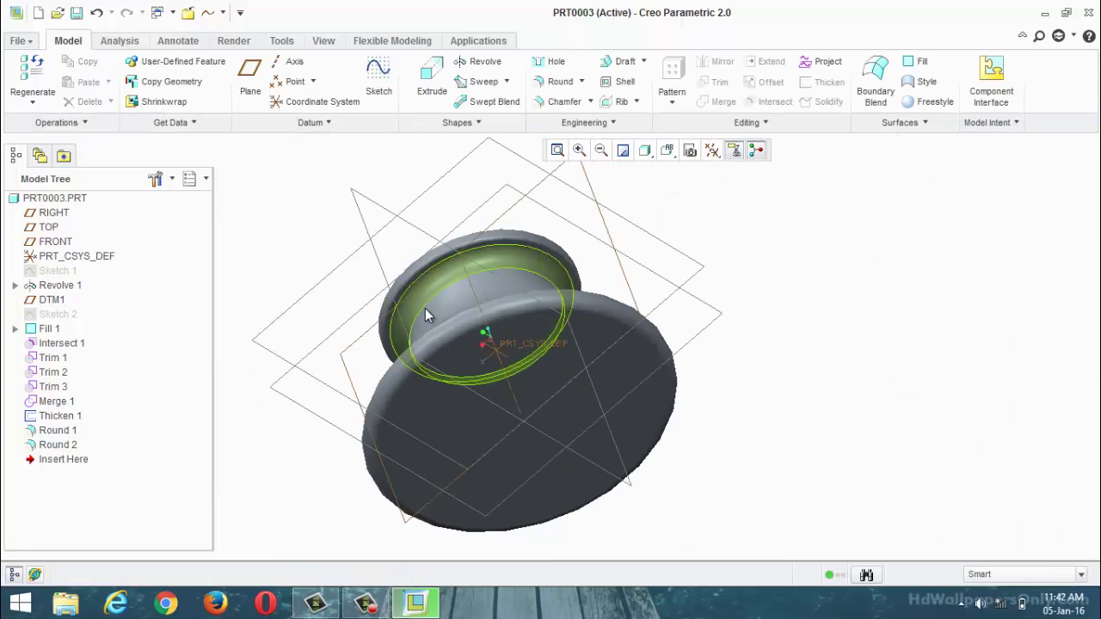
middle_drag(425, 313, 425, 344)
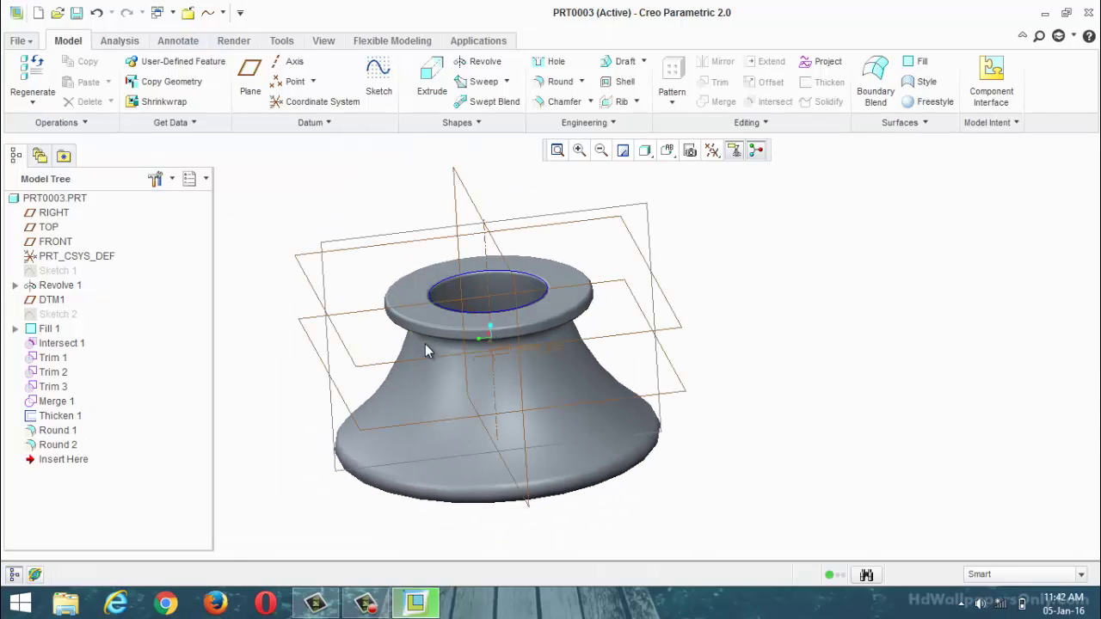
scroll(421, 304, up, 4)
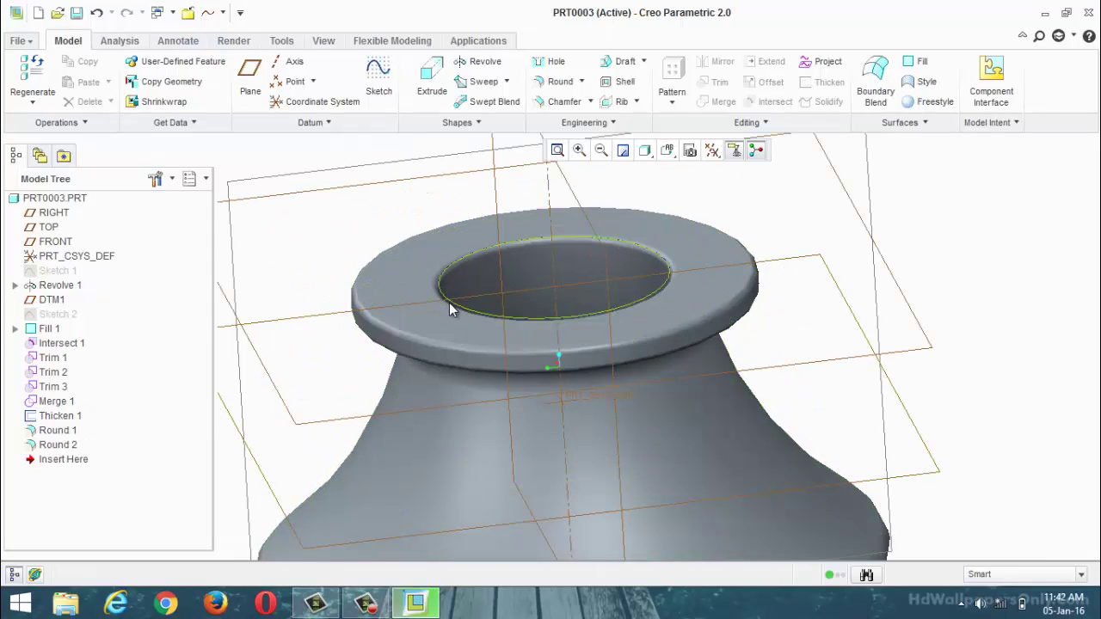
Hide the Intersect 1 curve around the opening's inner edge
click(452, 302)
key(Delete)
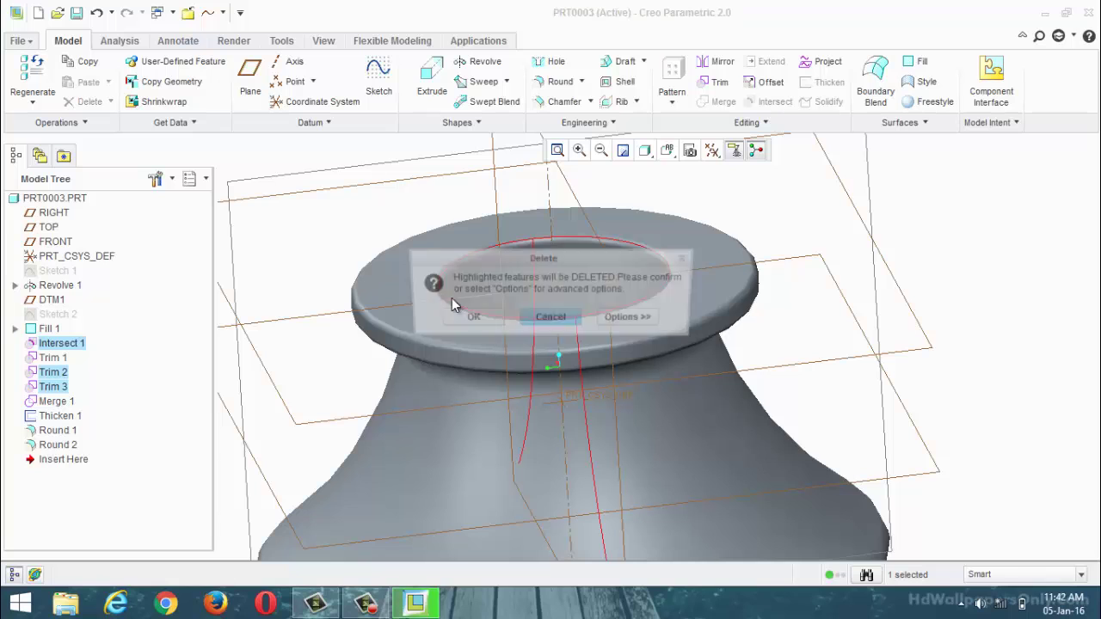
click(551, 319)
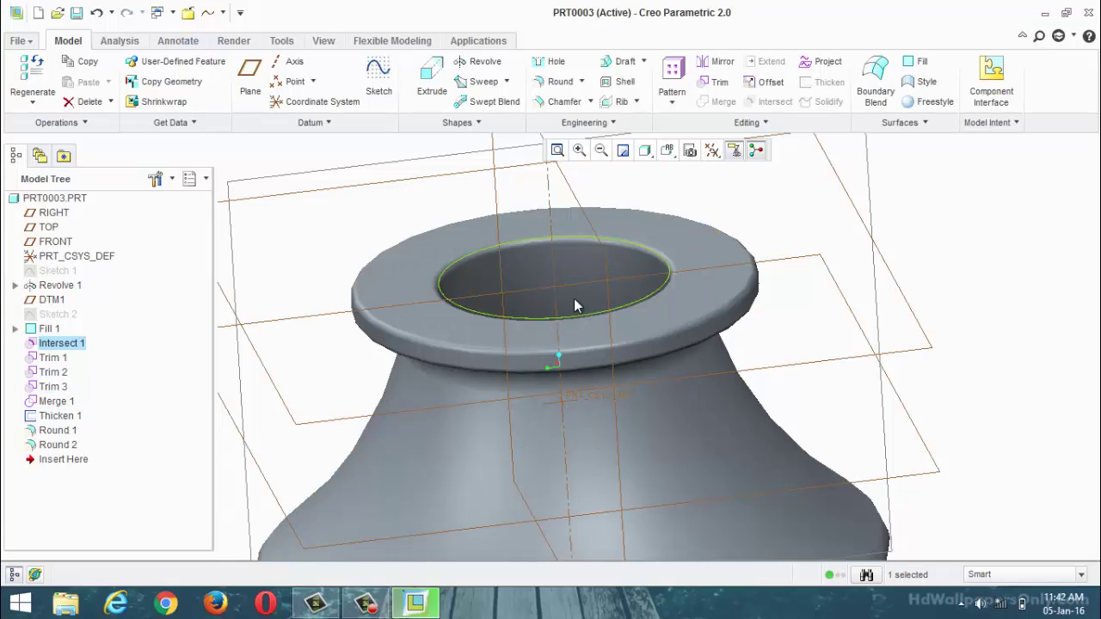
right_click(67, 345)
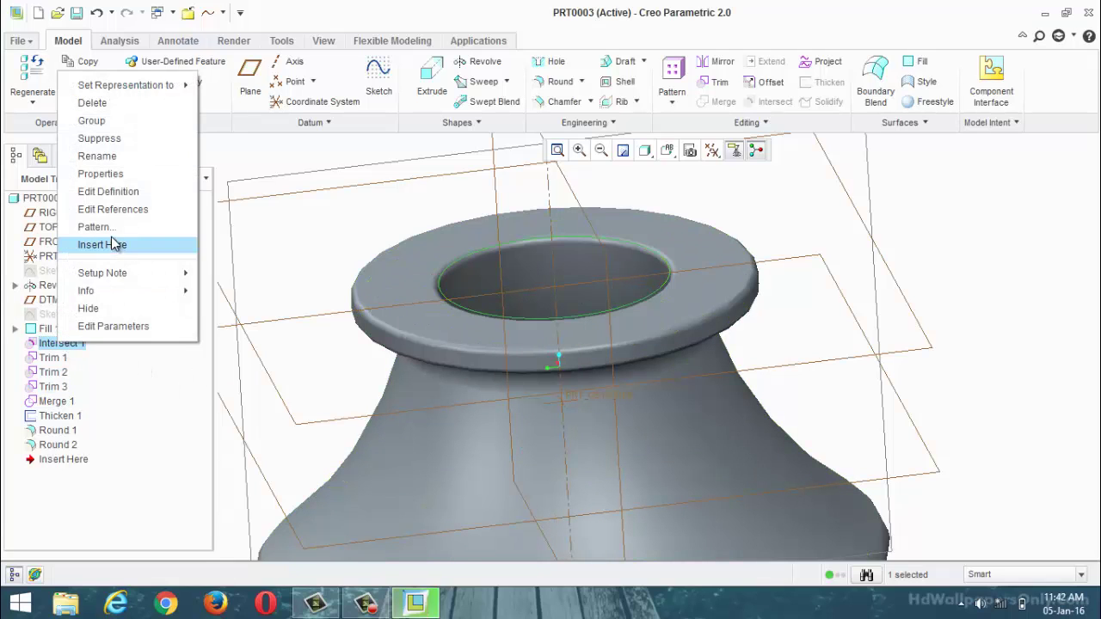
click(111, 308)
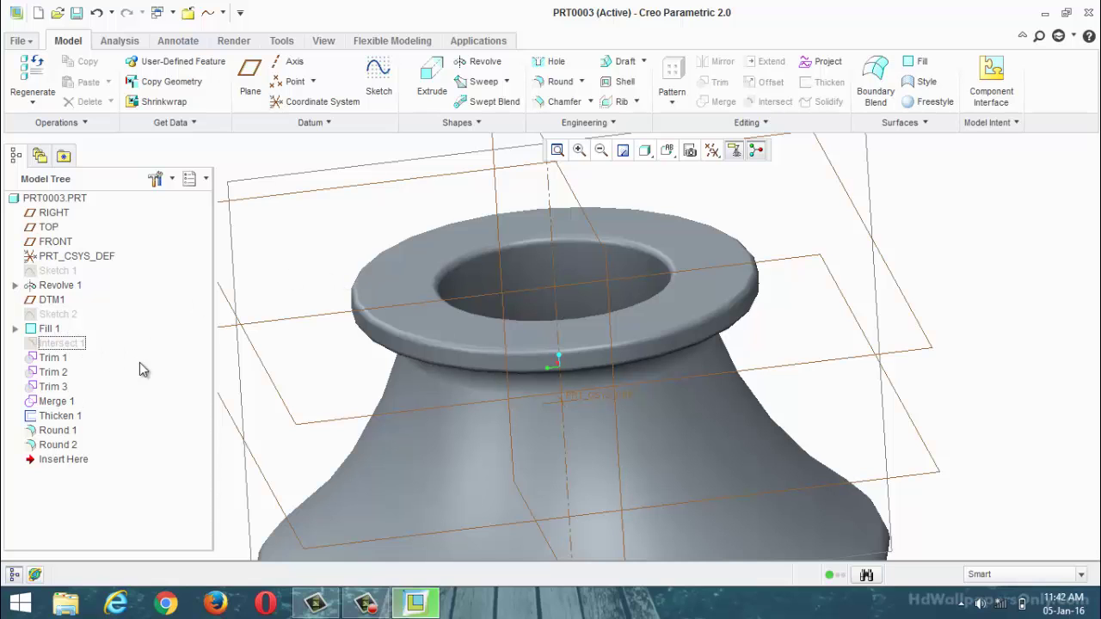
scroll(612, 369, down, 3)
middle_drag(611, 370, 573, 344)
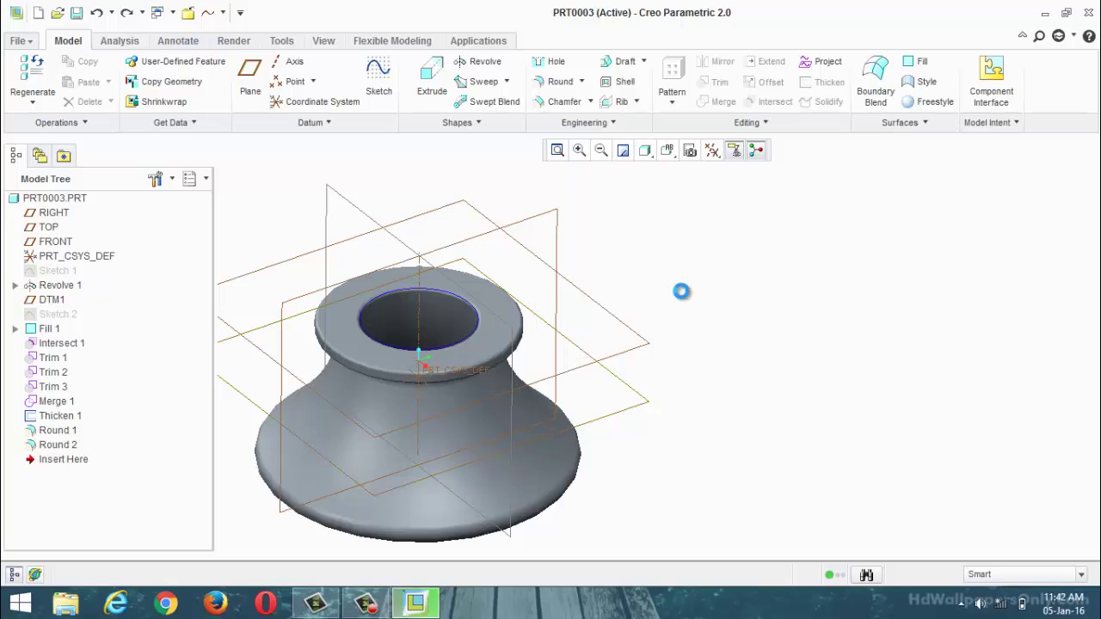
Undo the hiding of the intersection curve and the Round features on the body and flange
key(ctrl+z)
key(ctrl+z)
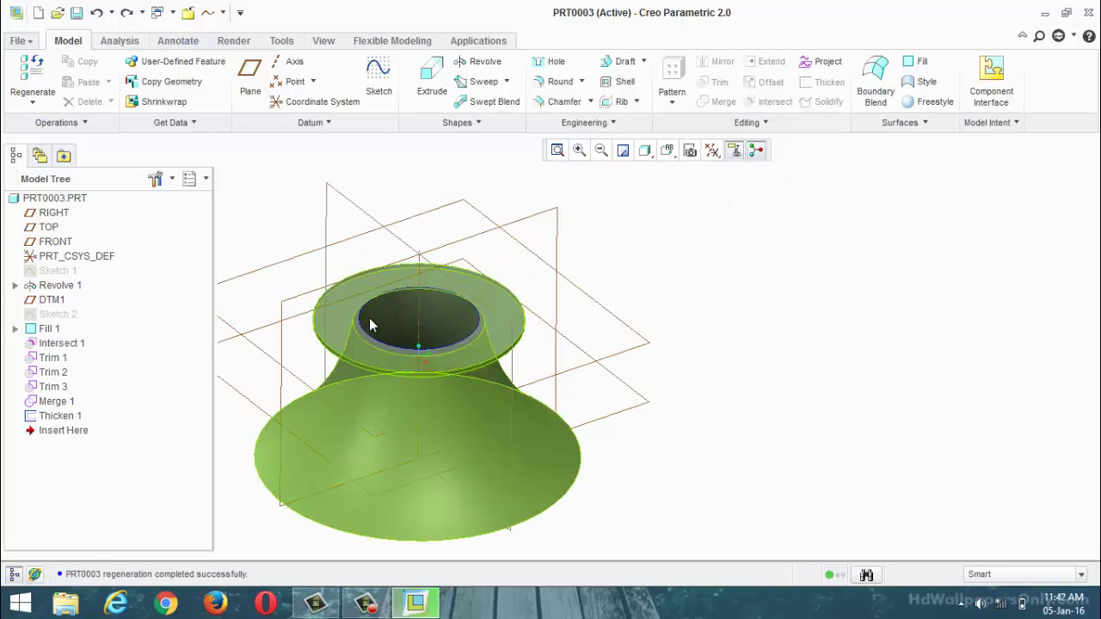
Create a Fill surface over the neck opening from a circle sketched on the flange's top face, centred on the axis and matching the opening
scroll(723, 301, down, 3)
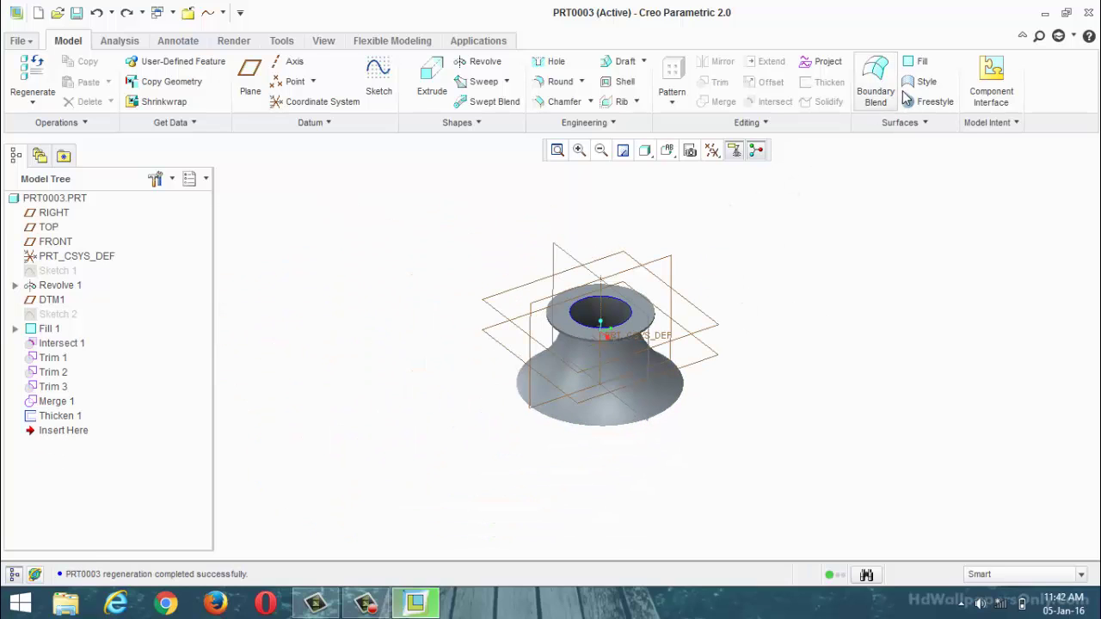
click(917, 61)
scroll(605, 352, up, 2)
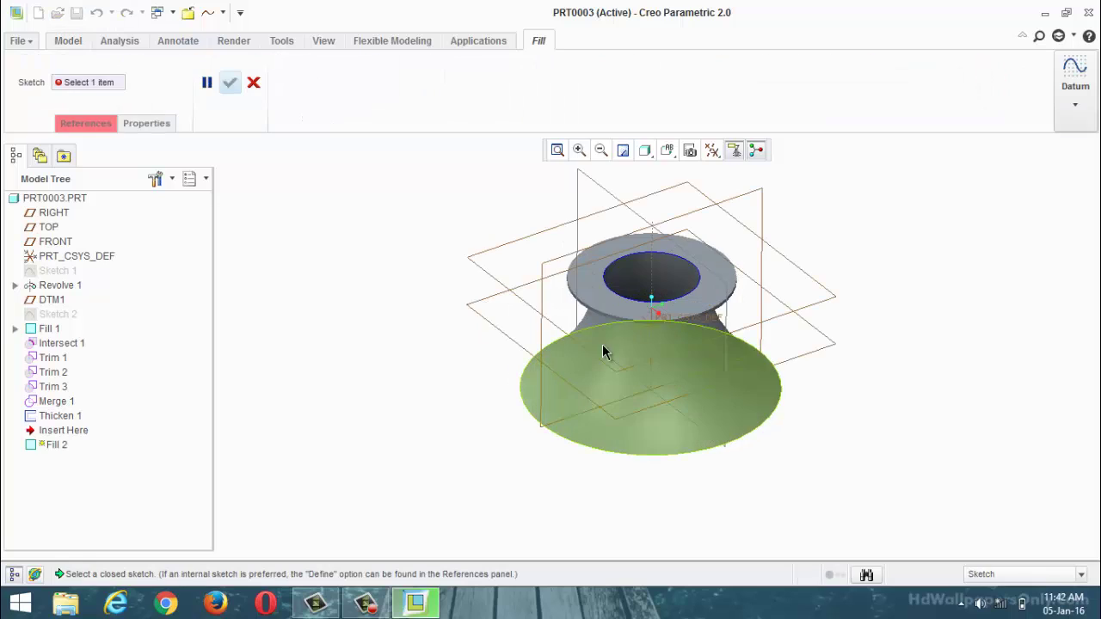
click(617, 303)
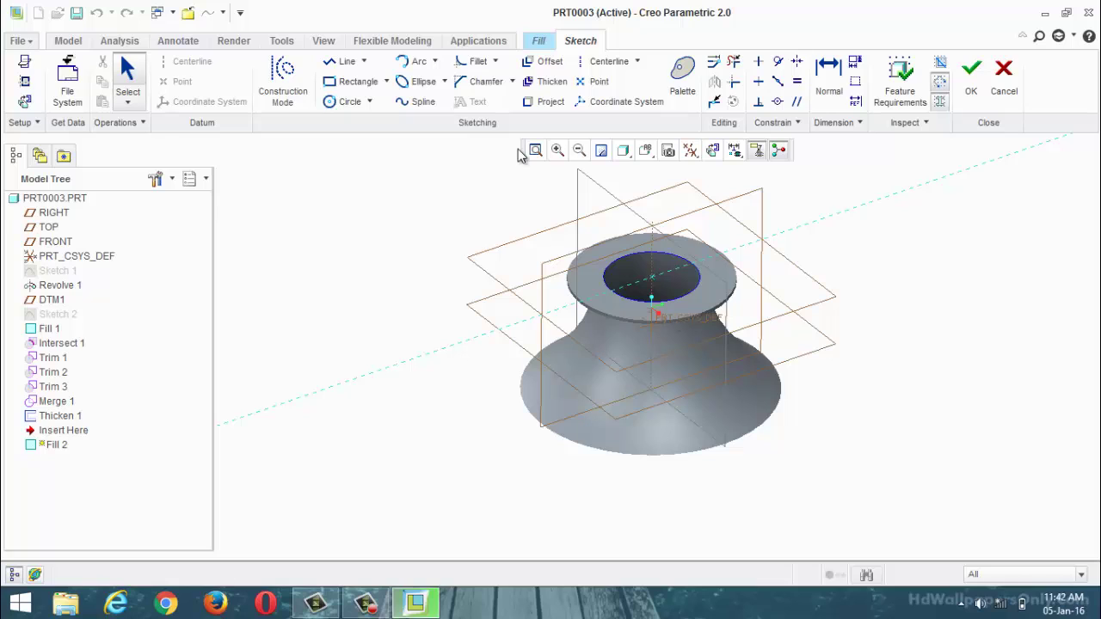
click(332, 101)
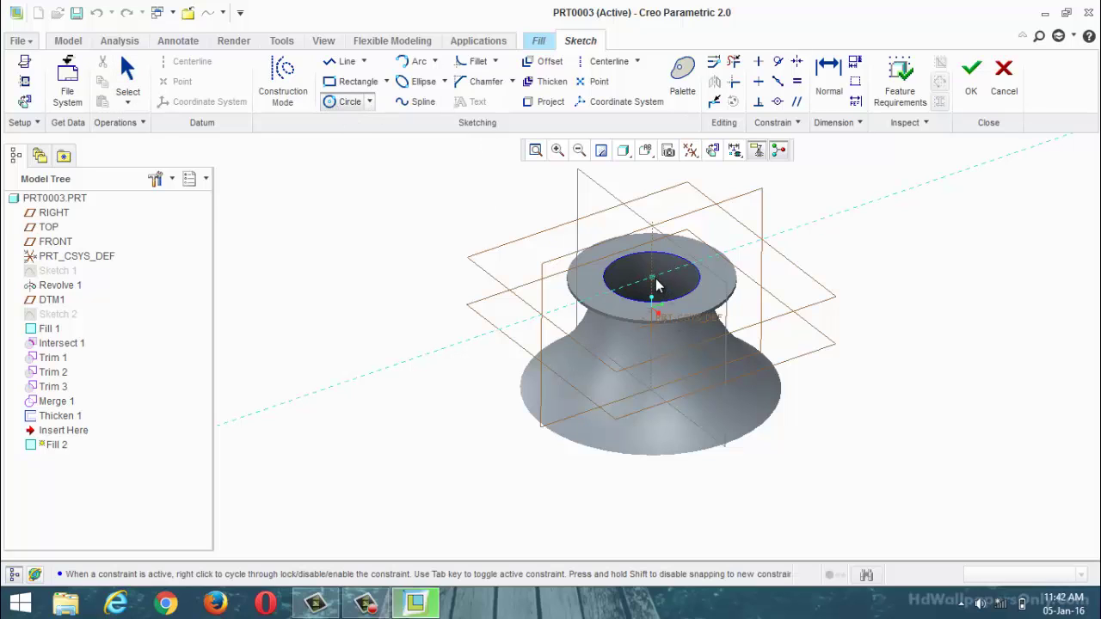
click(657, 286)
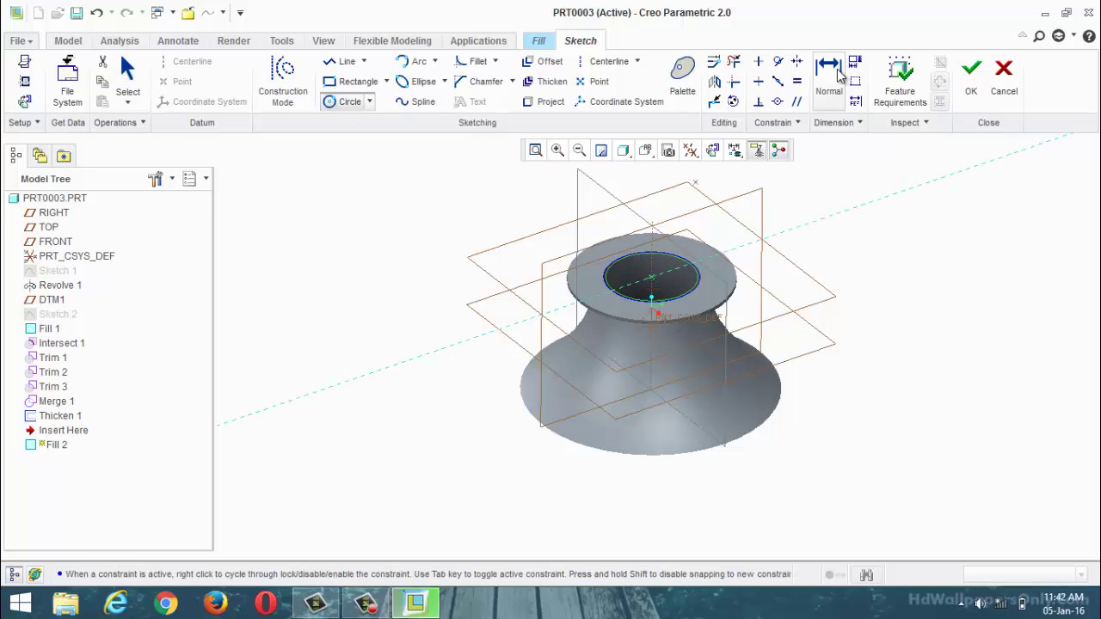
click(971, 76)
scroll(732, 254, down, 5)
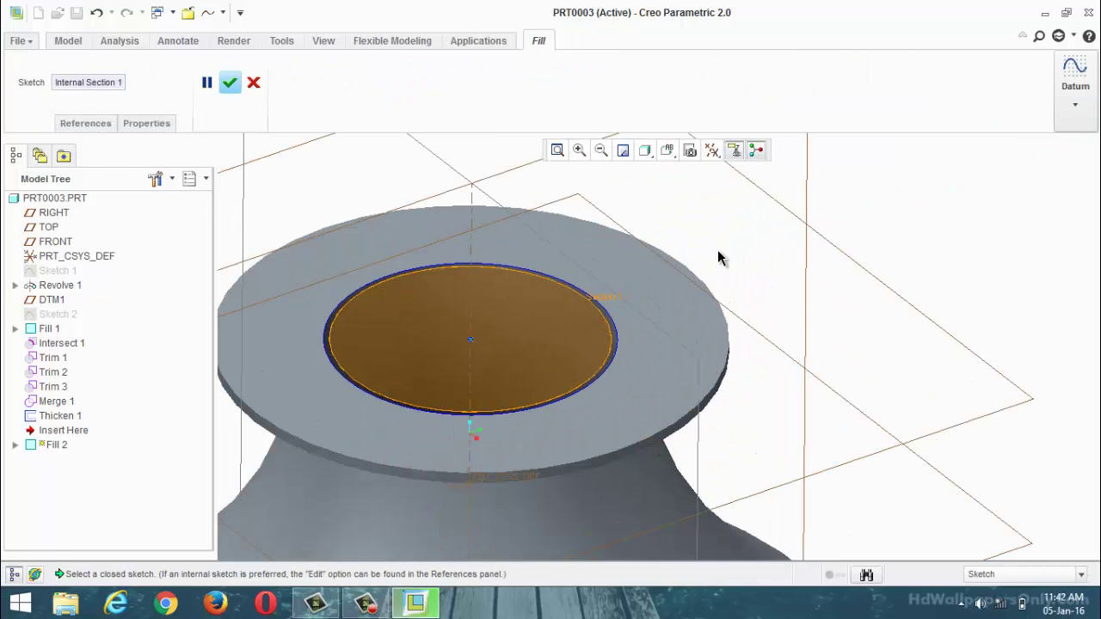
click(231, 83)
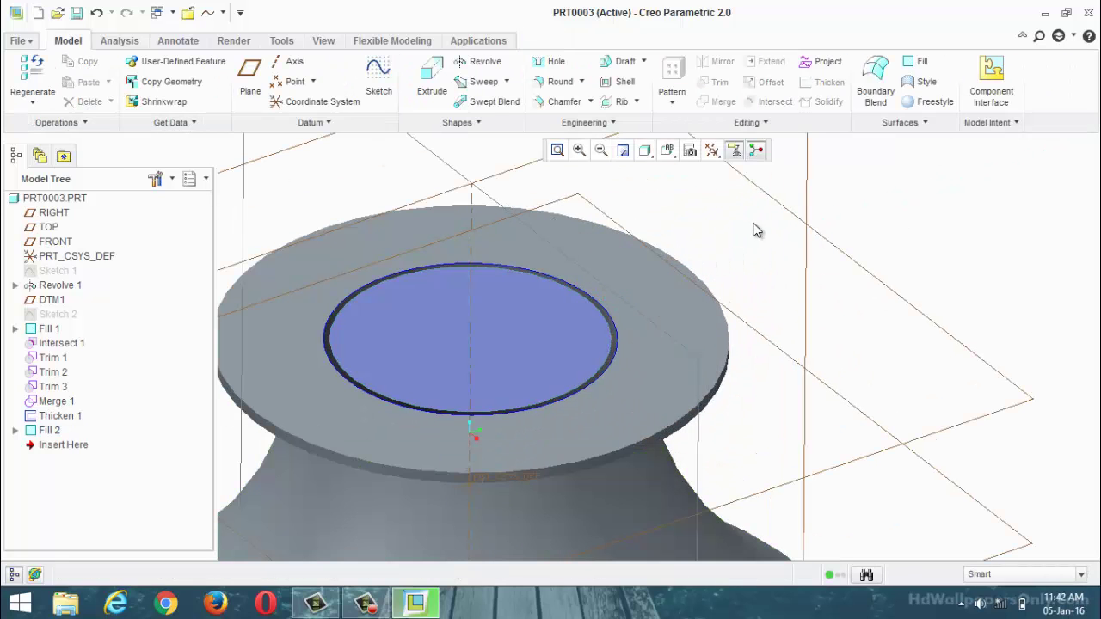
middle_drag(755, 229, 627, 229)
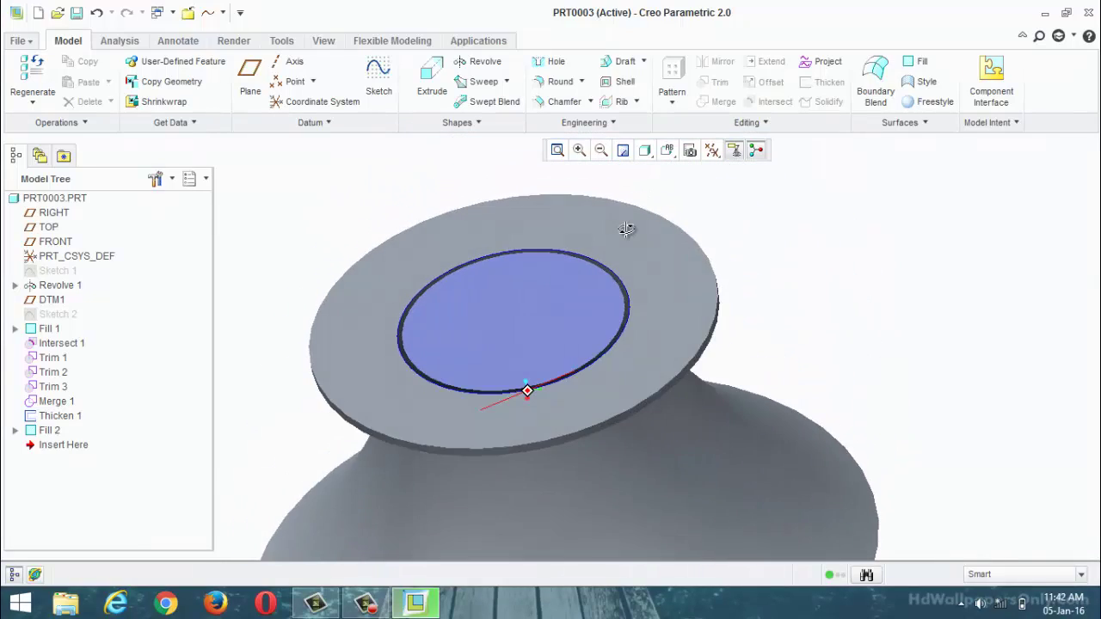
click(649, 254)
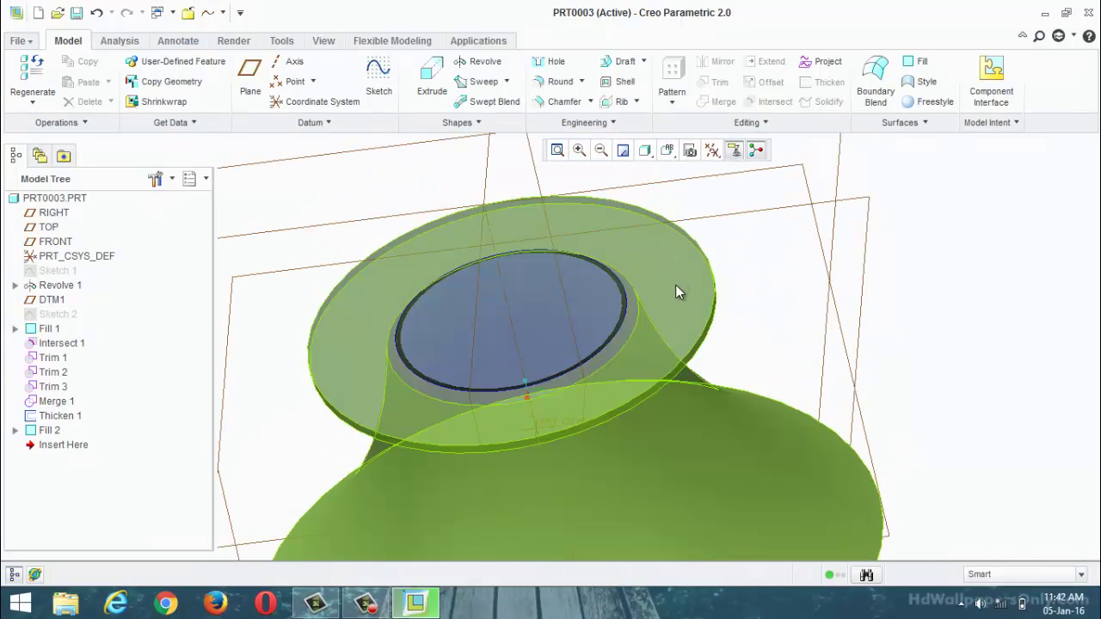
Undo all modelled features back to the default datum planes and coordinate system
key(ctrl+z)
key(ctrl+z)
key(ctrl+z)
key(ctrl+z)
key(ctrl+z)
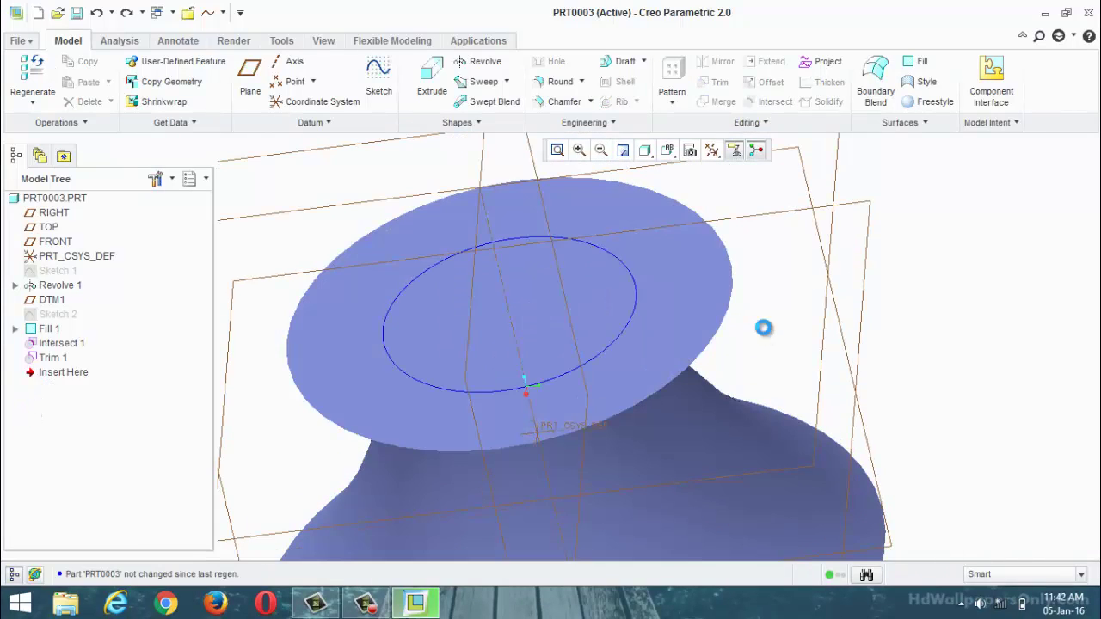
key(ctrl+z)
key(ctrl+z)
key(ctrl+z)
key(ctrl+z)
key(ctrl+z)
key(ctrl+z)
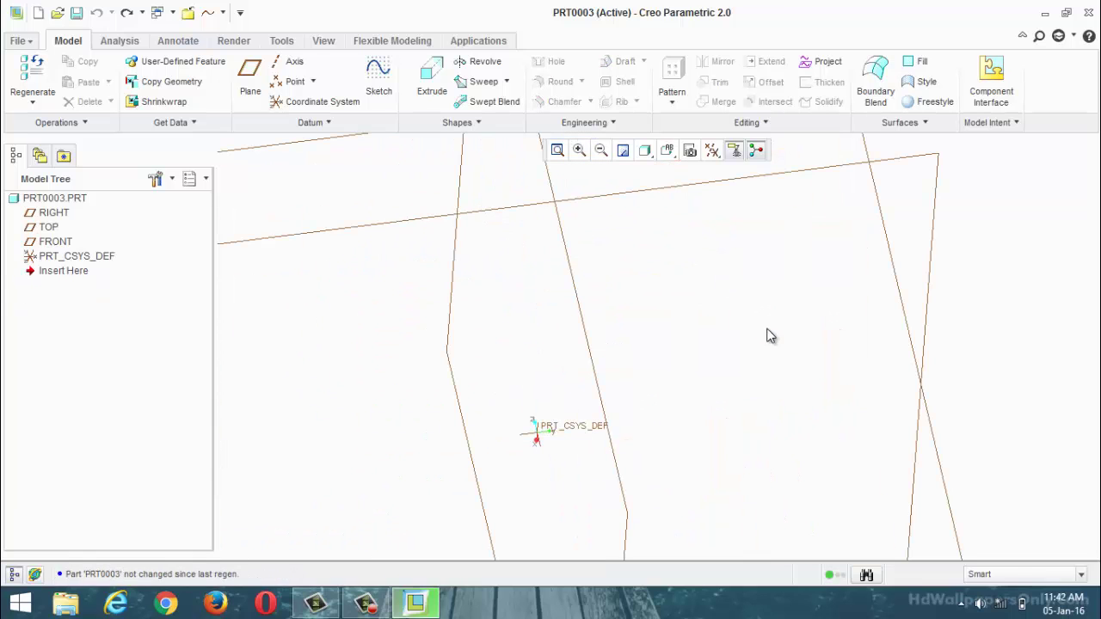
scroll(785, 376, down, 6)
key(ctrl+d)
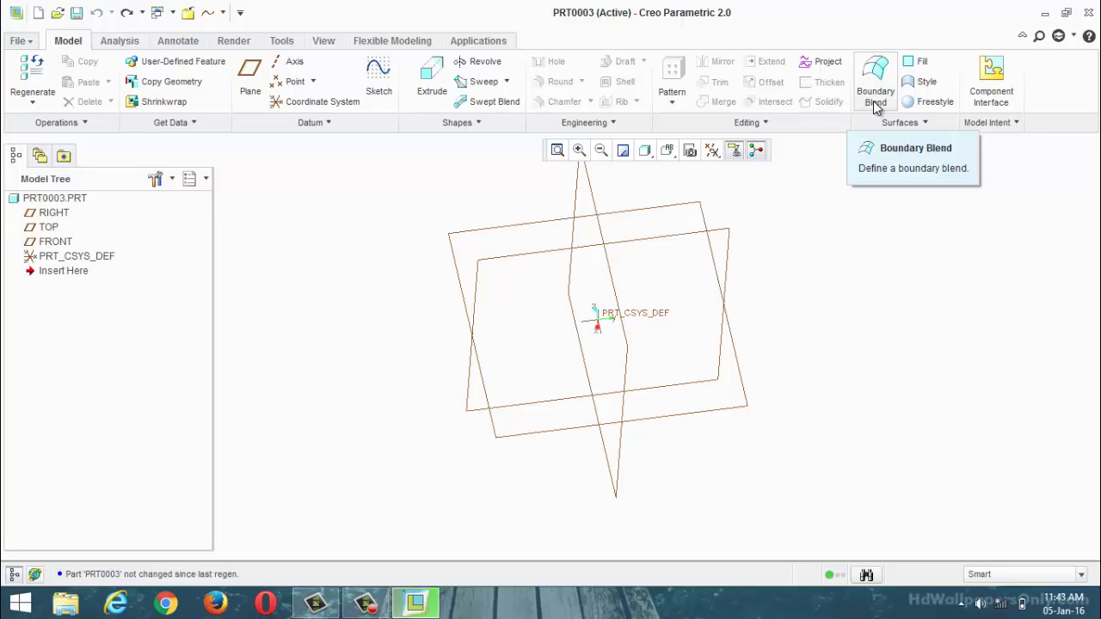
Sketch a shallow upward-bulging arc on the FRONT plane, using RIGHT as the orientation reference, and finish the sketch
click(379, 81)
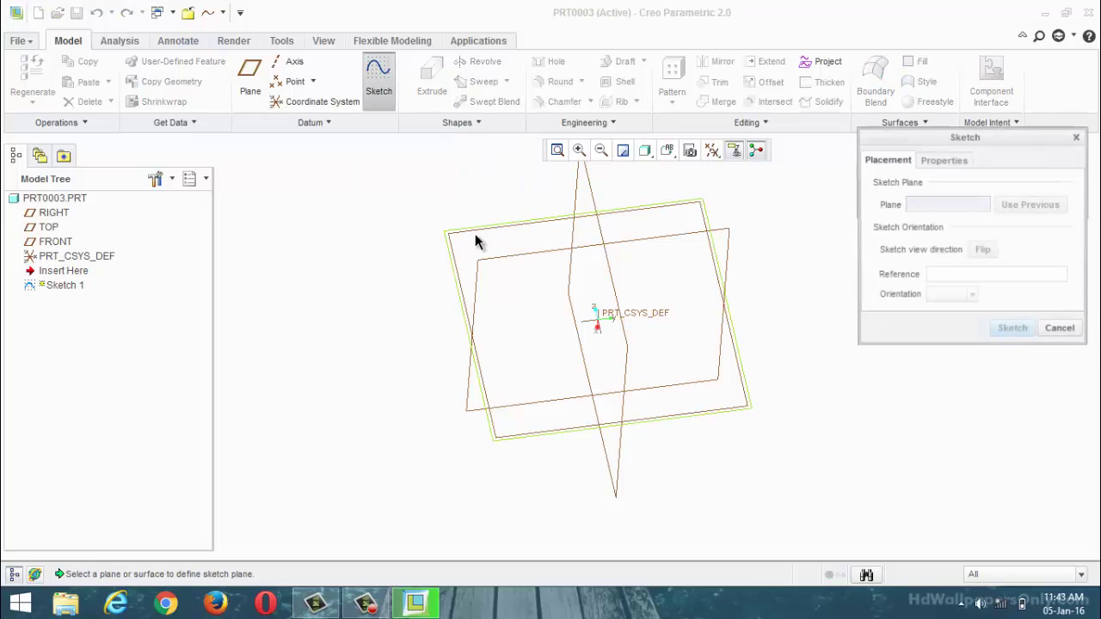
click(496, 260)
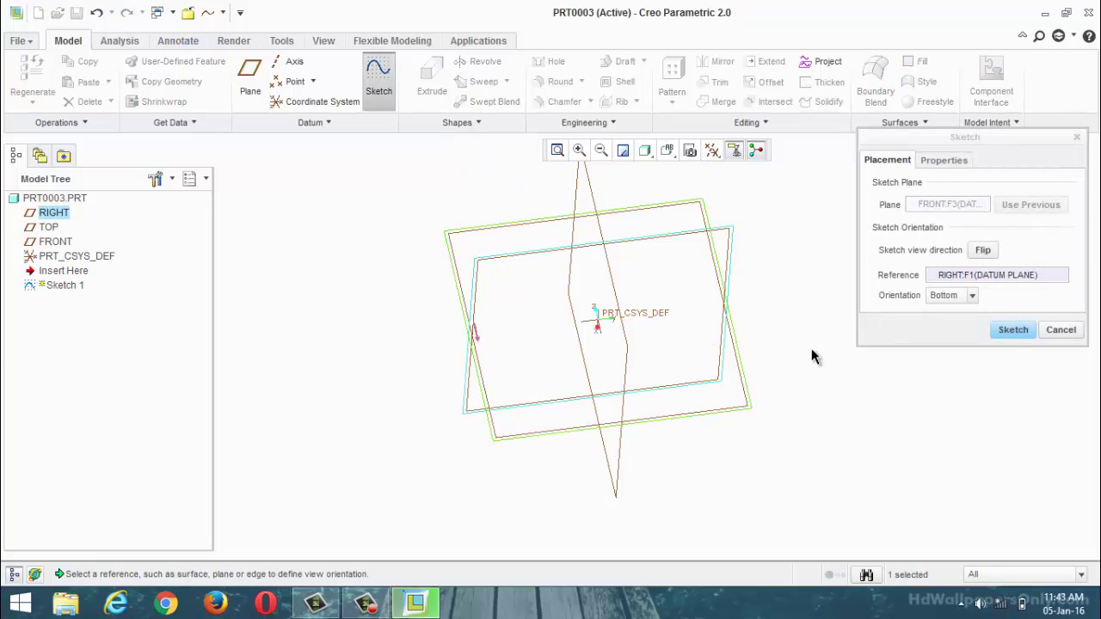
click(1014, 336)
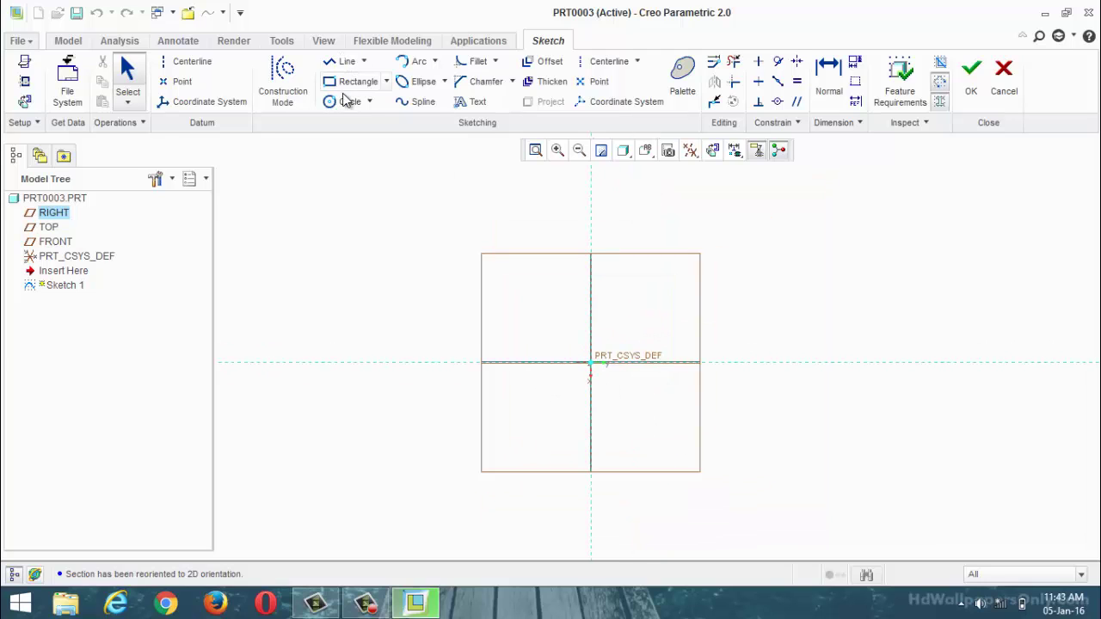
click(411, 62)
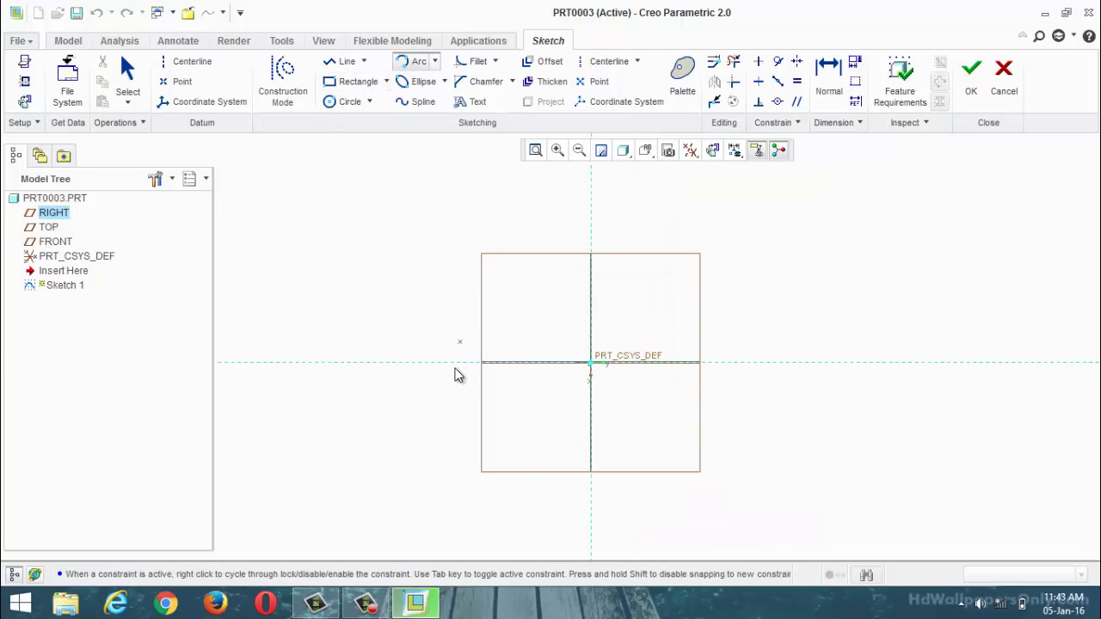
click(454, 371)
click(771, 334)
click(713, 319)
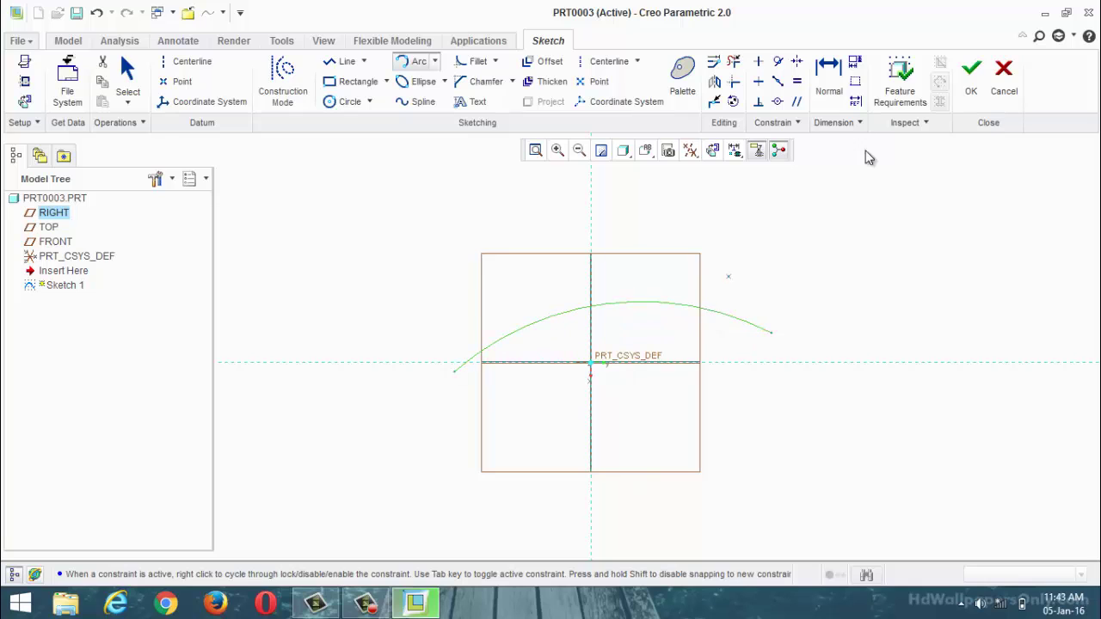
click(971, 93)
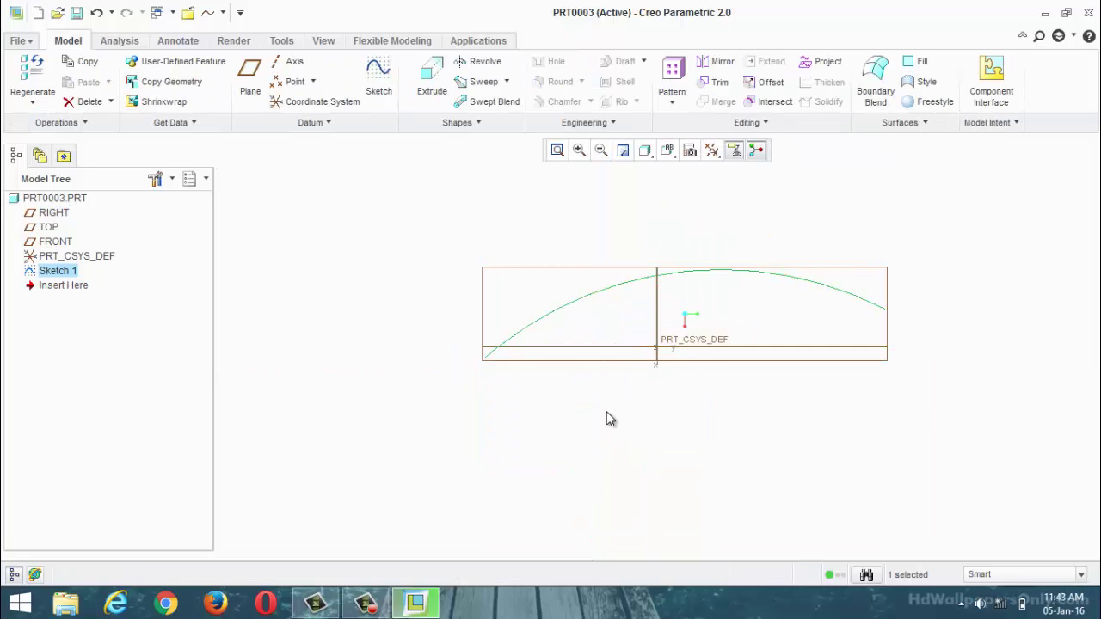
Sketch a second shallow arc on the RIGHT plane, above the plane's outline and spanning its width, and finish the sketch
scroll(607, 419, up, 4)
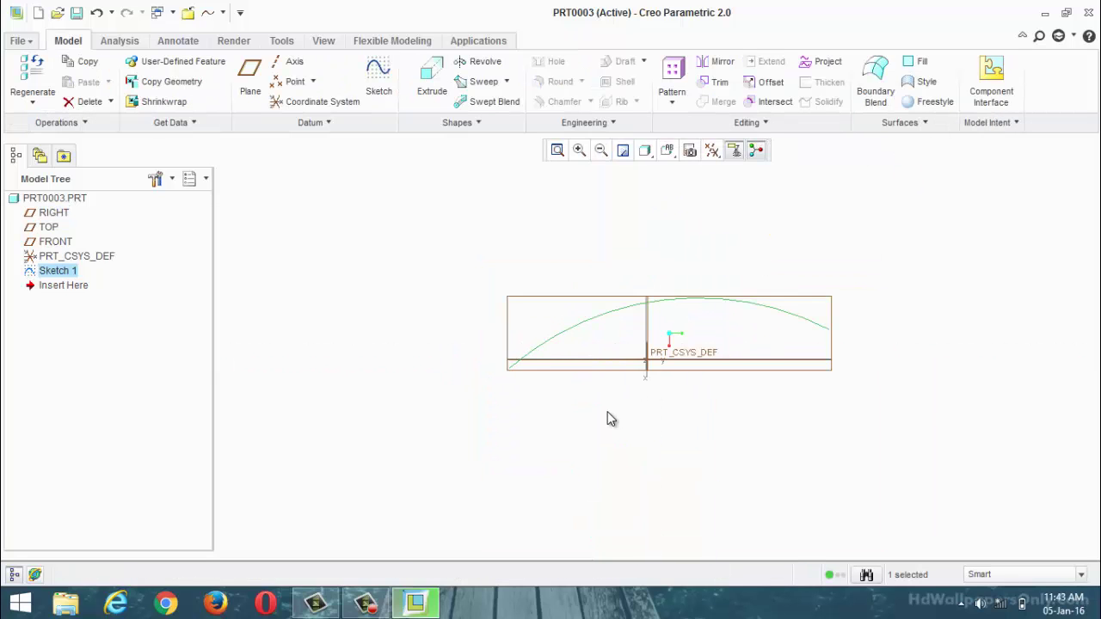
click(671, 162)
click(683, 190)
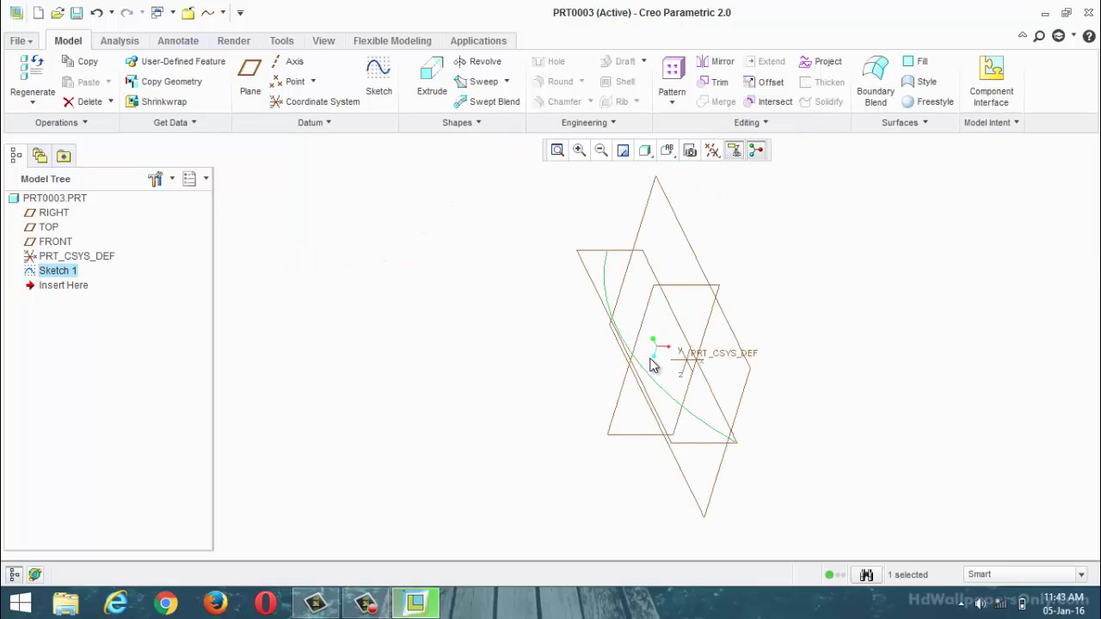
click(694, 253)
click(379, 86)
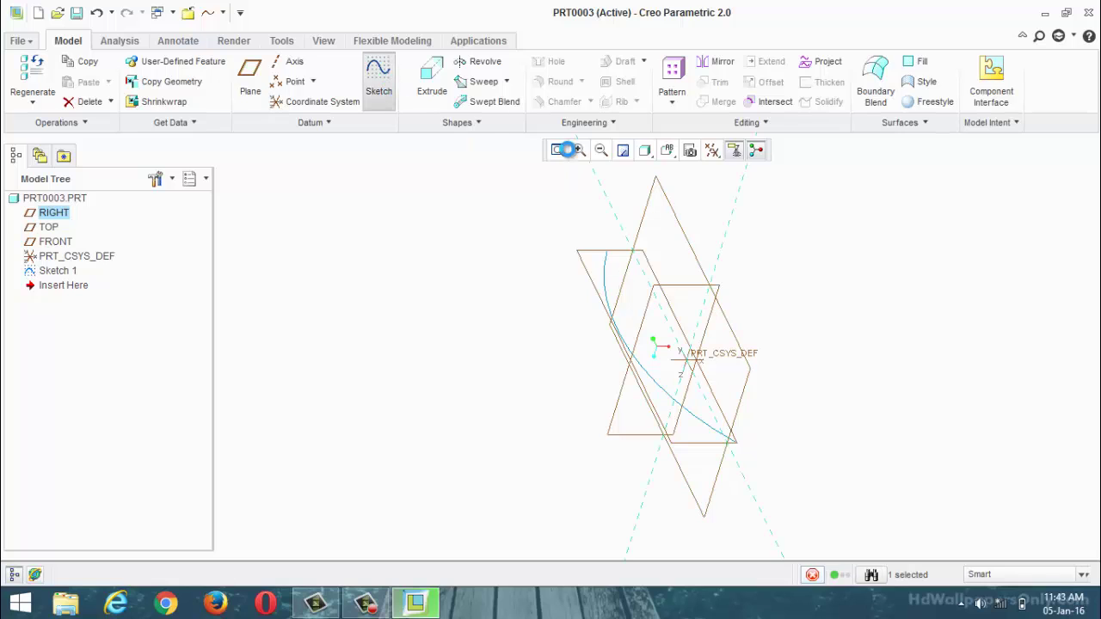
click(713, 151)
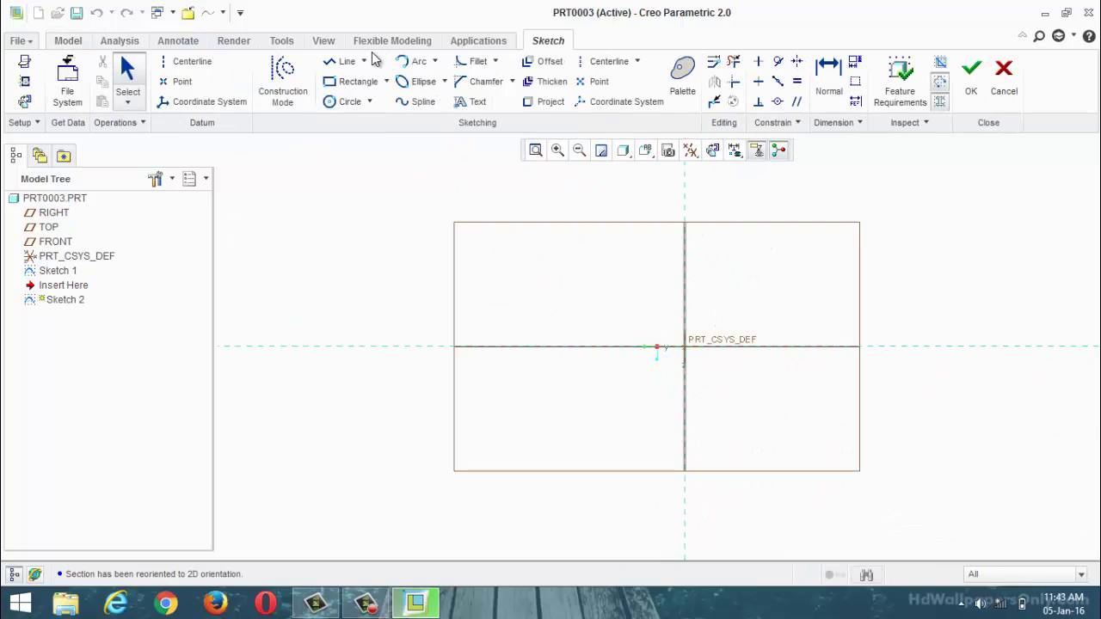
click(401, 63)
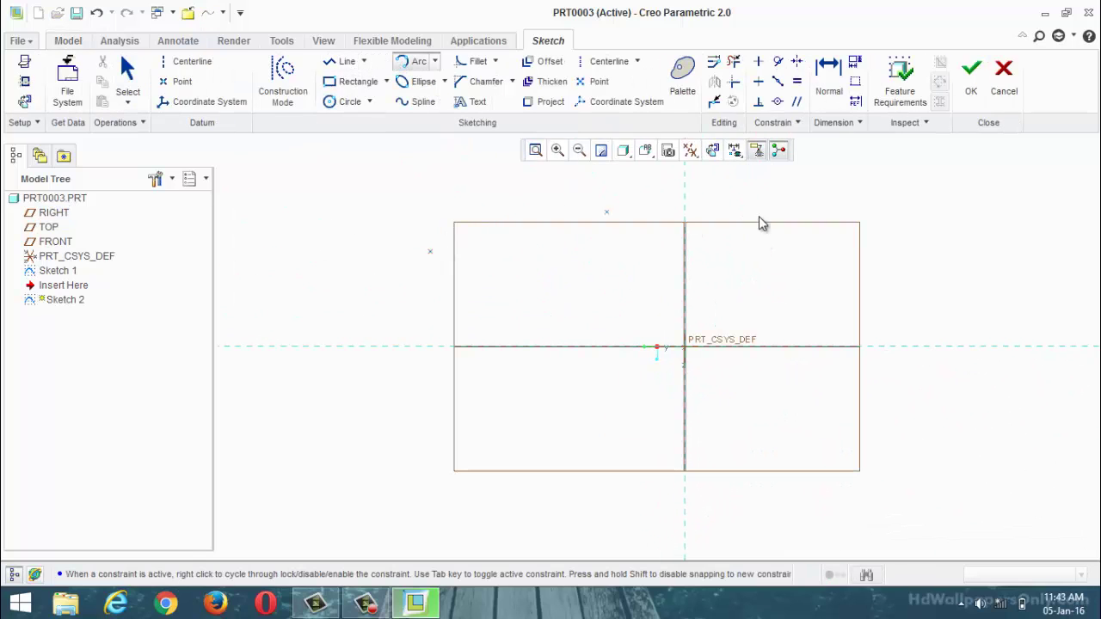
click(916, 215)
click(839, 193)
click(979, 102)
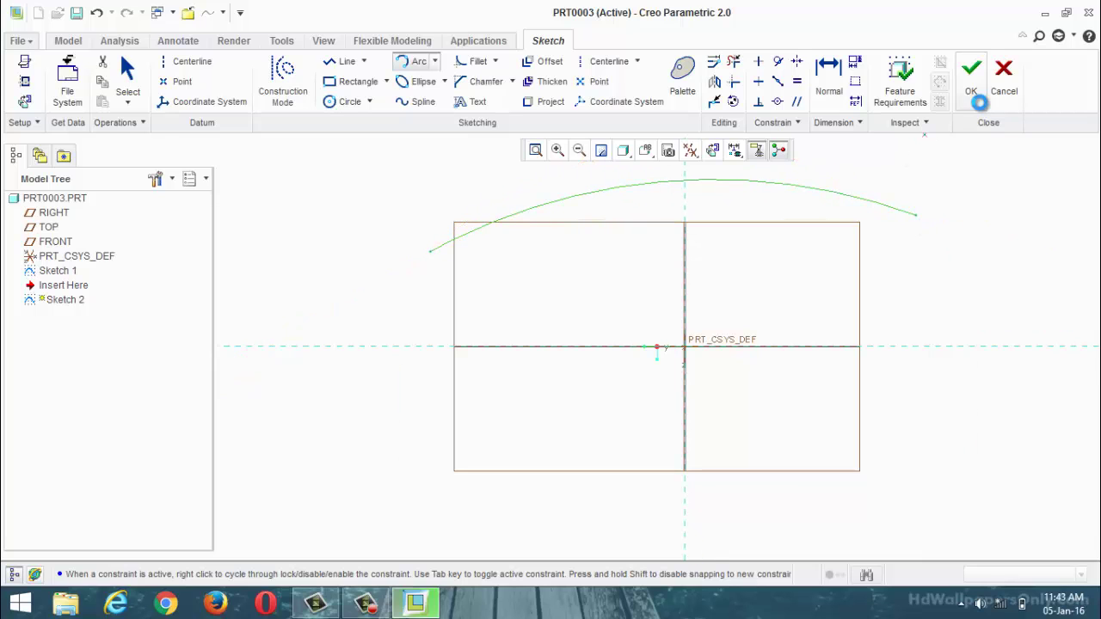
Create a Boundary Blend surface between the two arc sketches, inspect its shape, and undo the blend
mouse_move(824, 285)
middle_down()
mouse_move(824, 332)
mouse_move(752, 359)
mouse_move(834, 275)
middle_up()
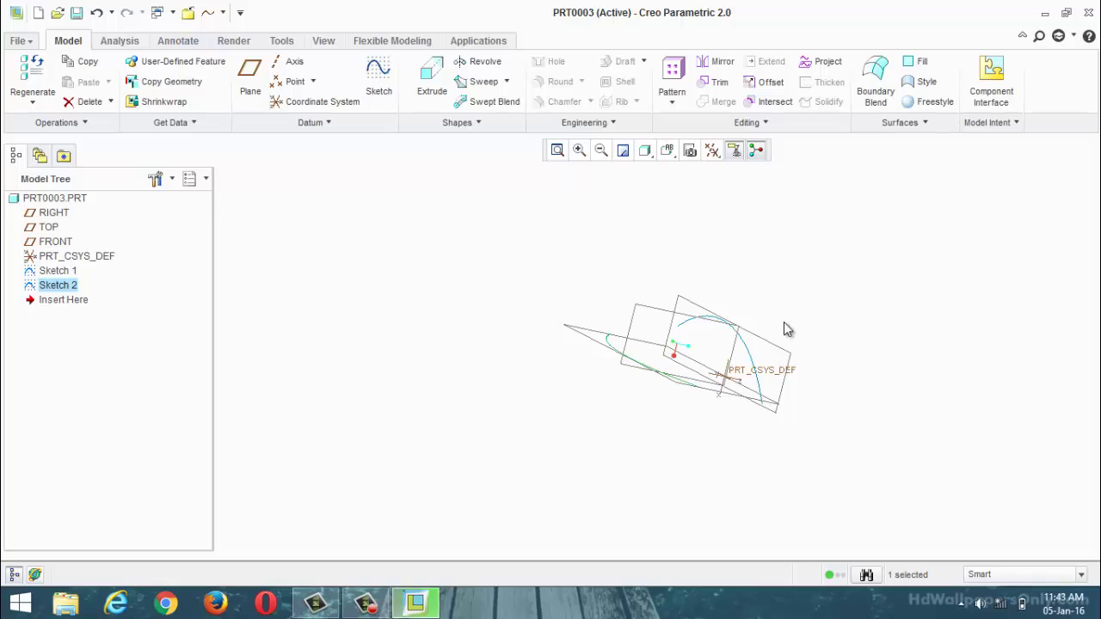
middle_drag(784, 326, 796, 310)
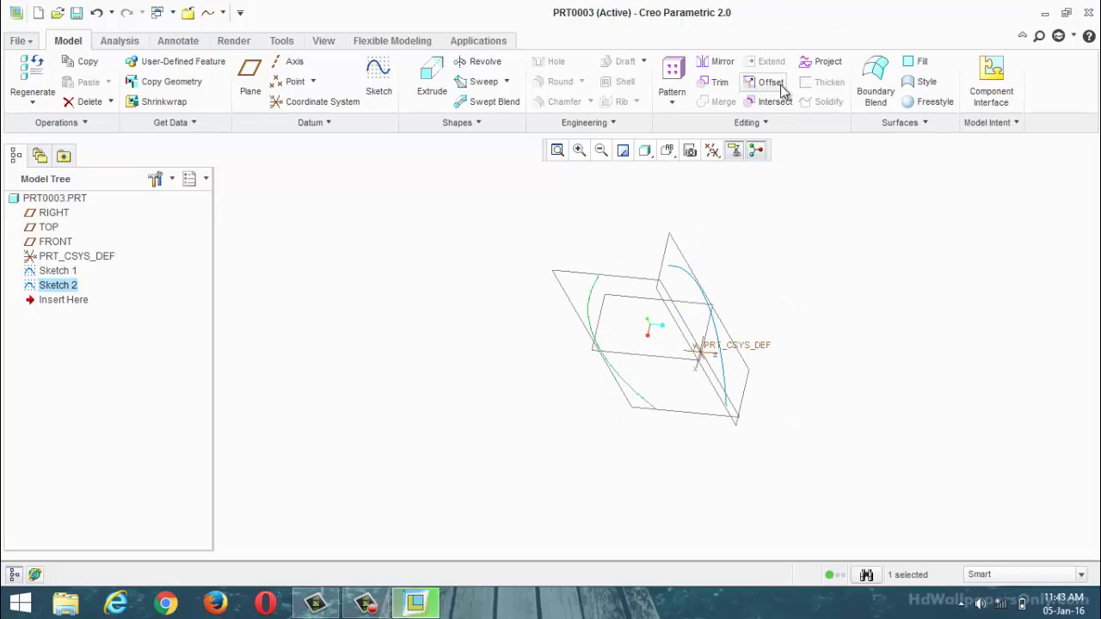
click(876, 78)
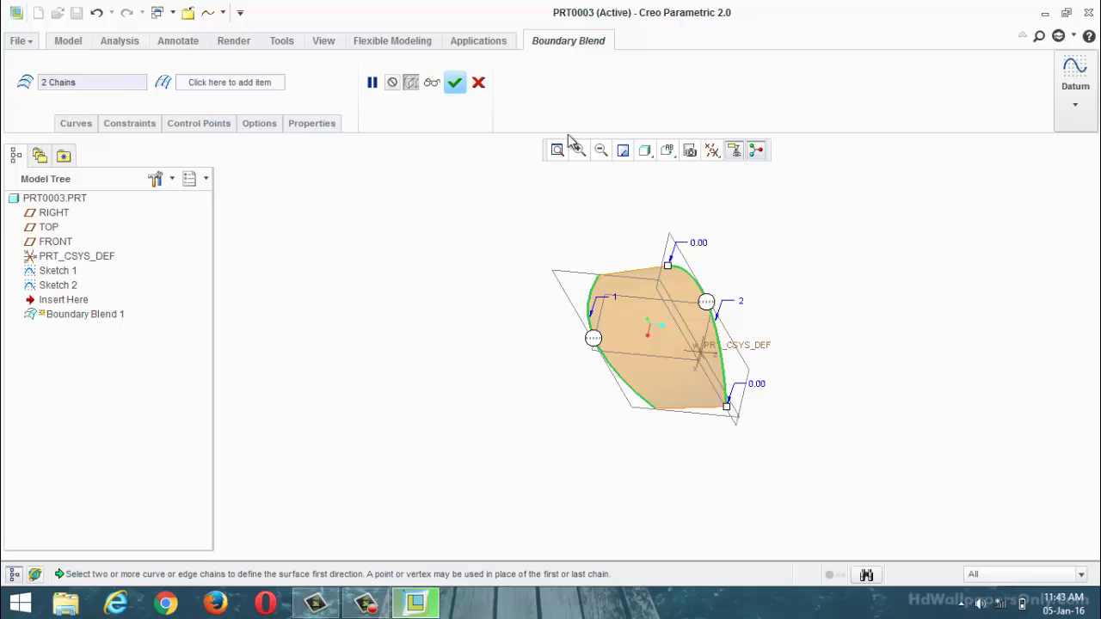
click(457, 86)
middle_drag(477, 241, 356, 325)
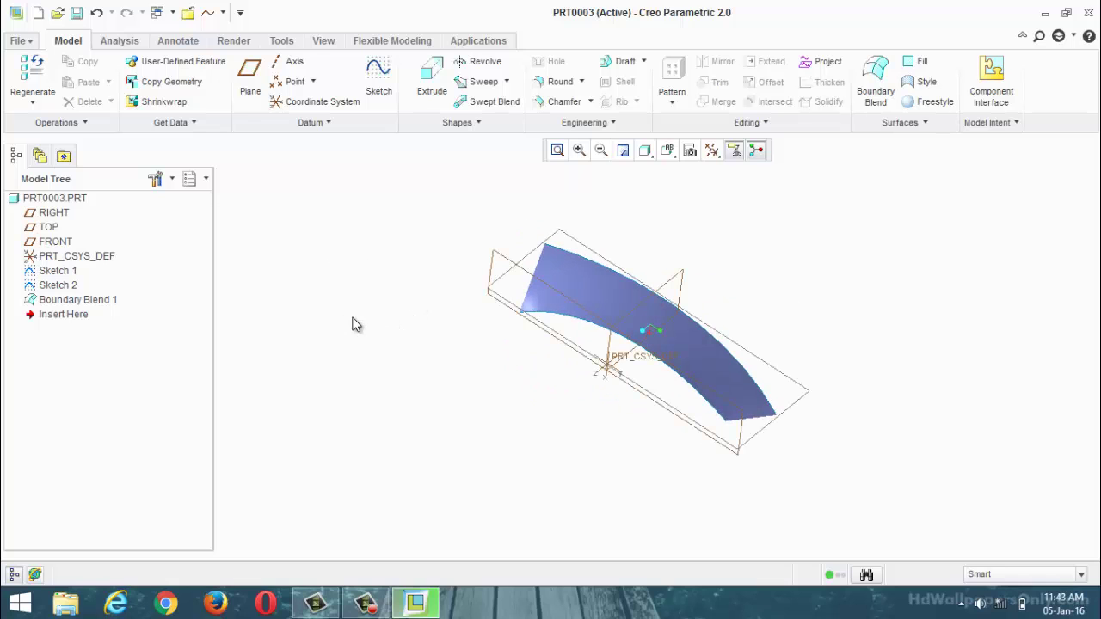
key(ctrl+z)
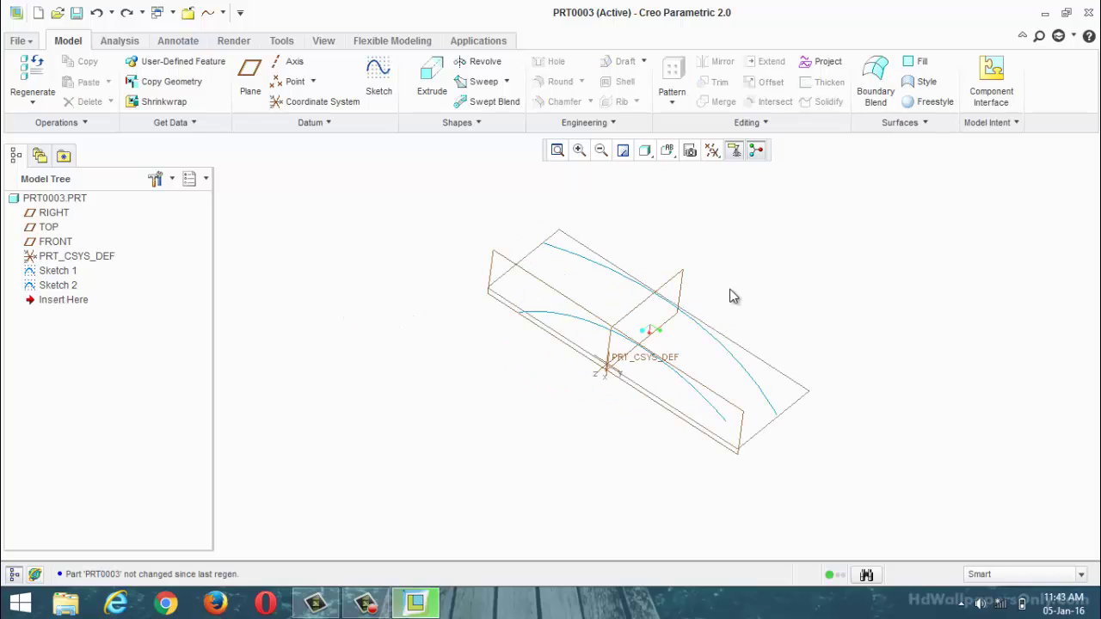
Start a sketch on the TOP plane and review its sketch references
middle_drag(729, 296, 642, 300)
click(642, 301)
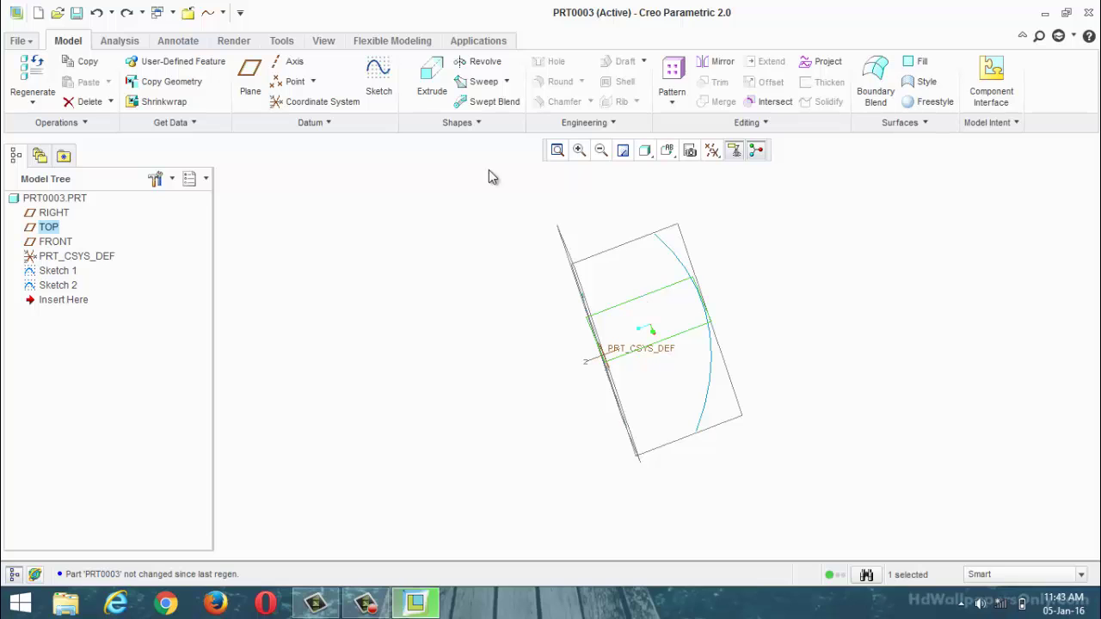
click(379, 78)
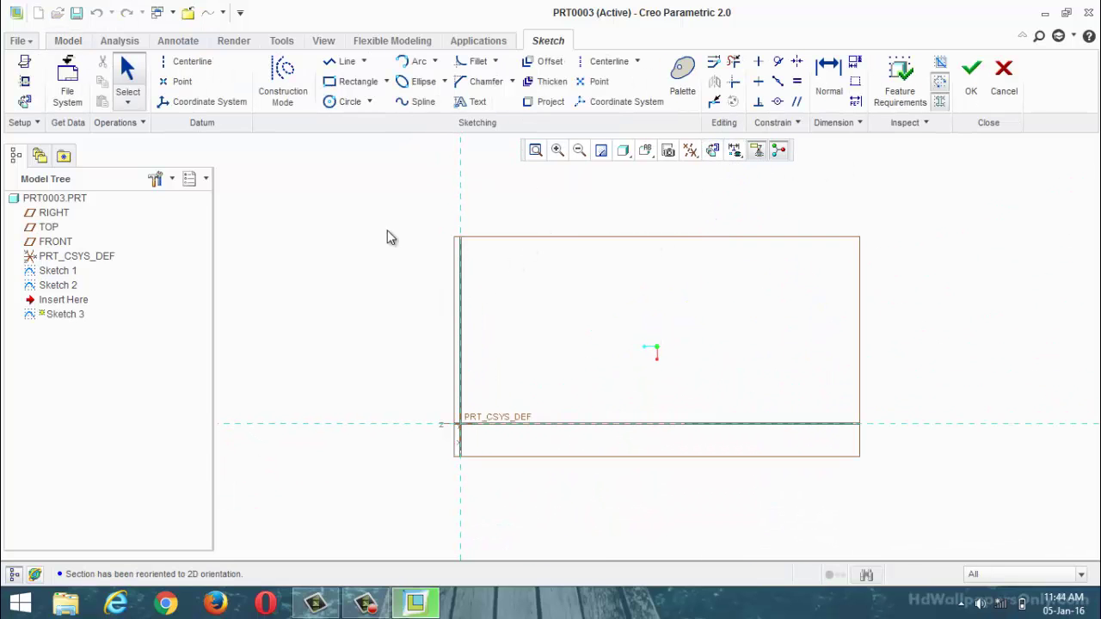
click(25, 81)
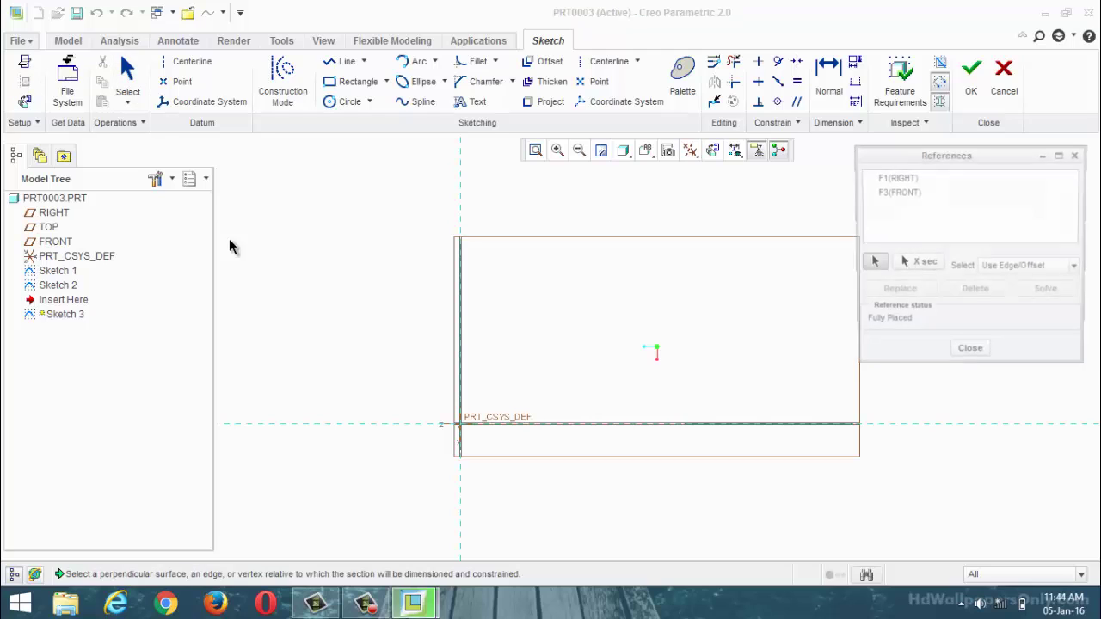
click(465, 314)
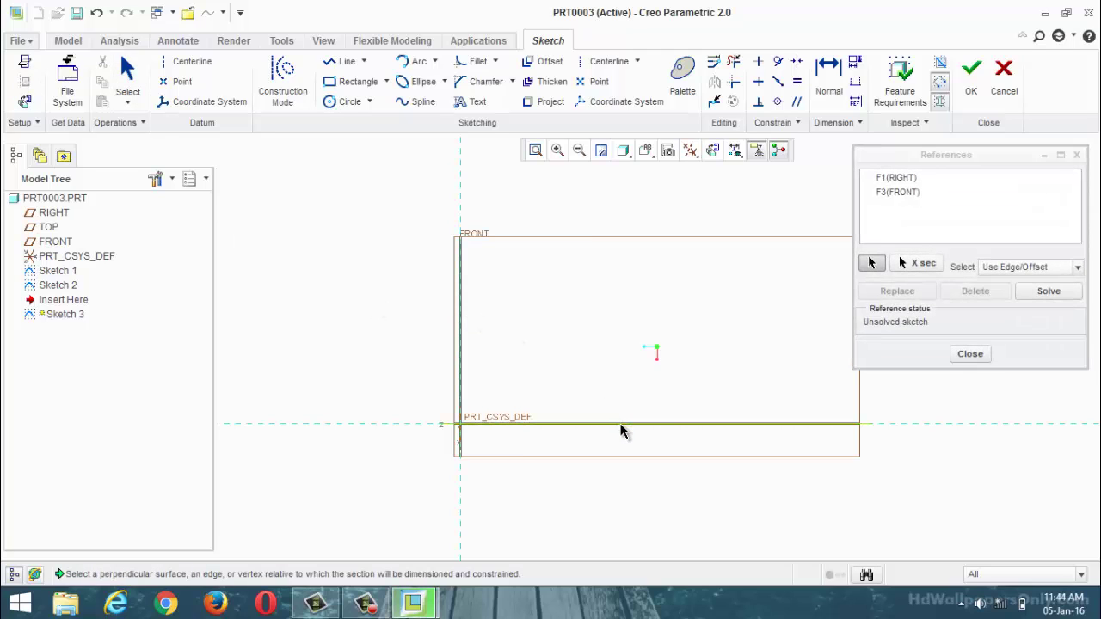
click(970, 354)
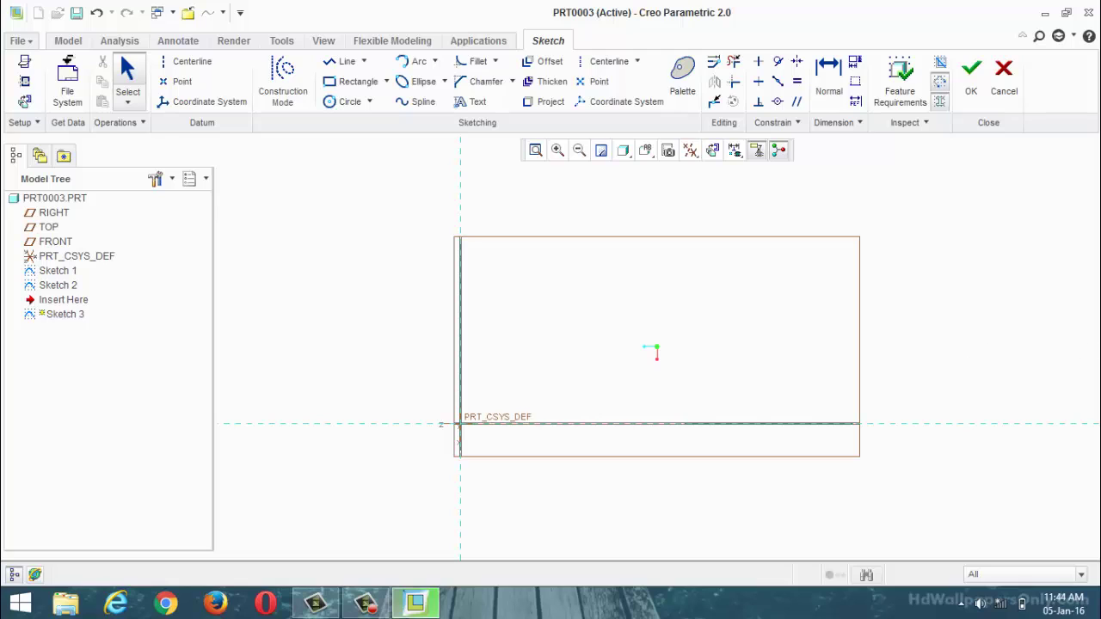
Sketch a three-point arc from the upper vertical reference to the horizontal reference, bulging outward, and finish the sketch
click(403, 67)
click(460, 263)
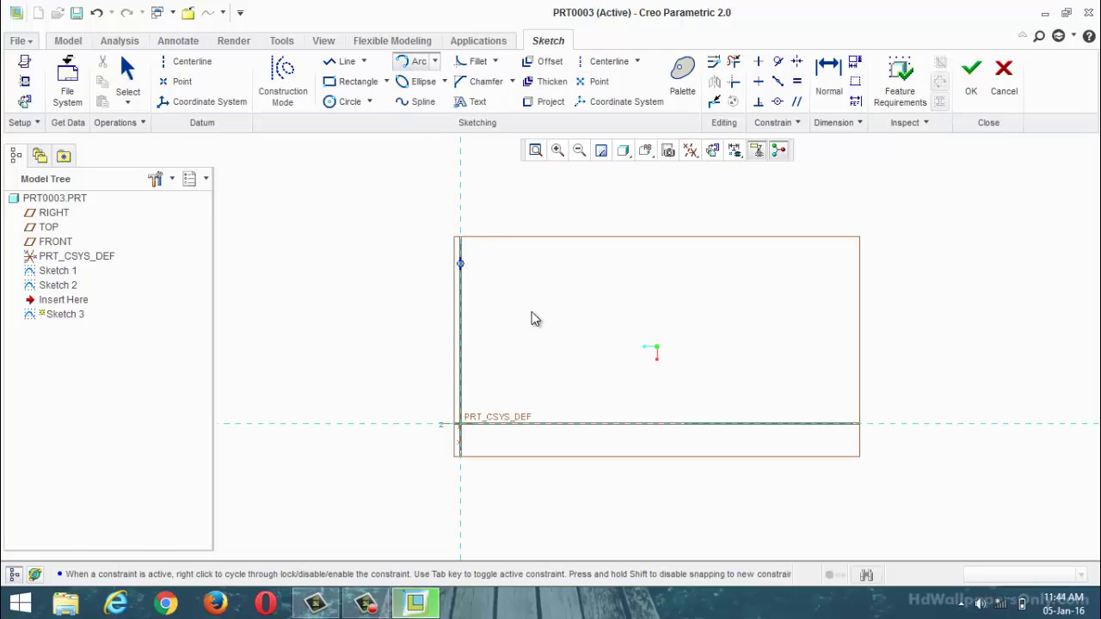
click(686, 423)
click(654, 388)
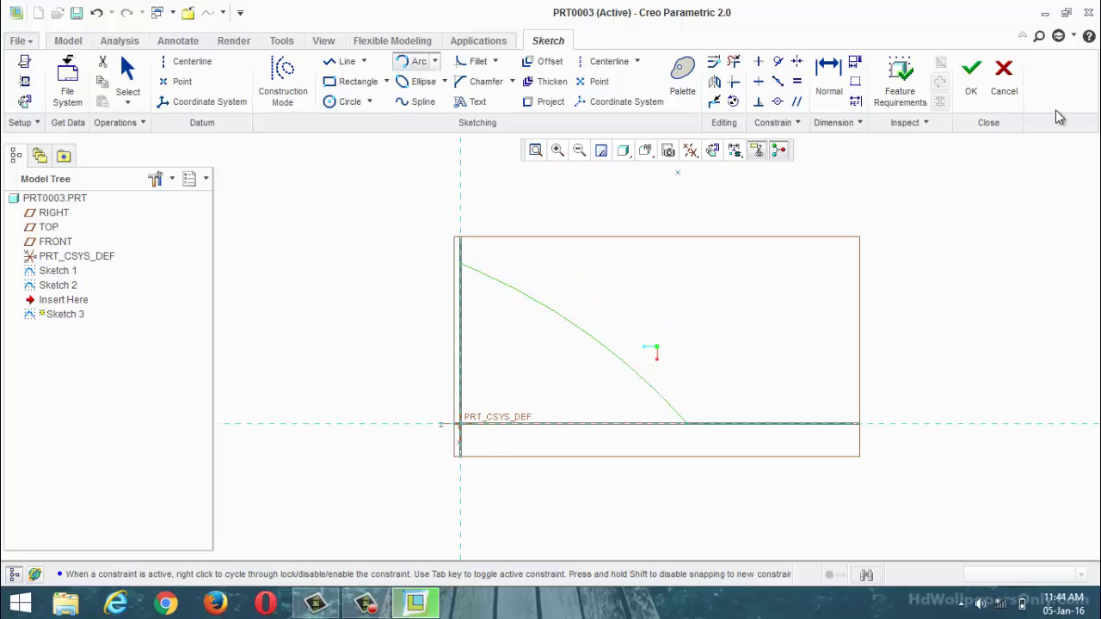
click(972, 88)
mouse_move(777, 238)
middle_down()
mouse_move(728, 285)
mouse_move(757, 239)
mouse_move(772, 248)
mouse_move(759, 263)
middle_up()
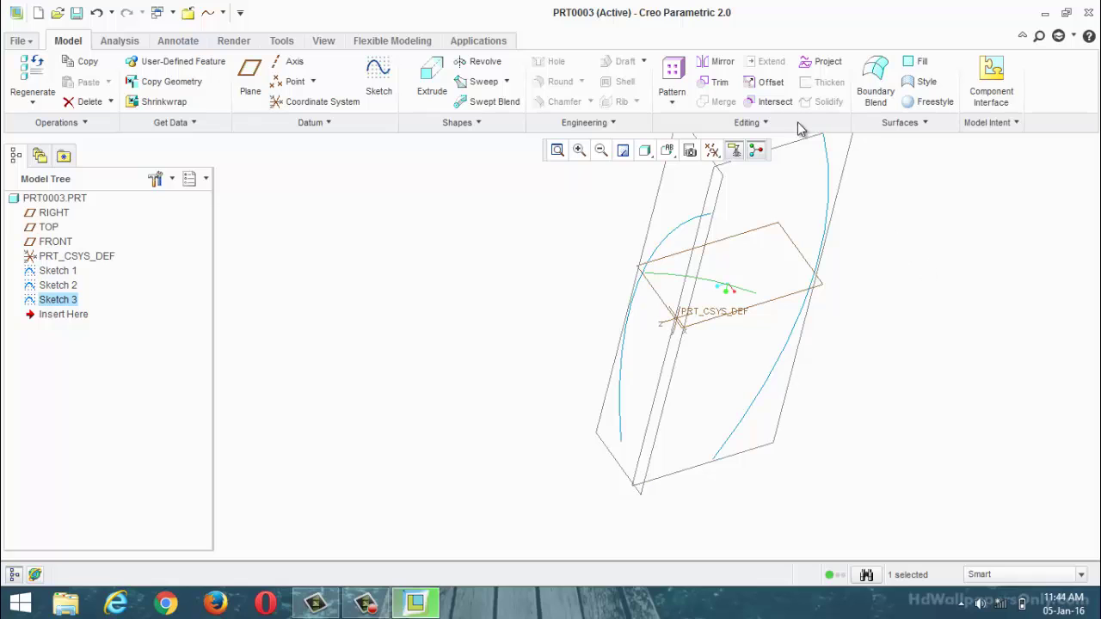
click(874, 86)
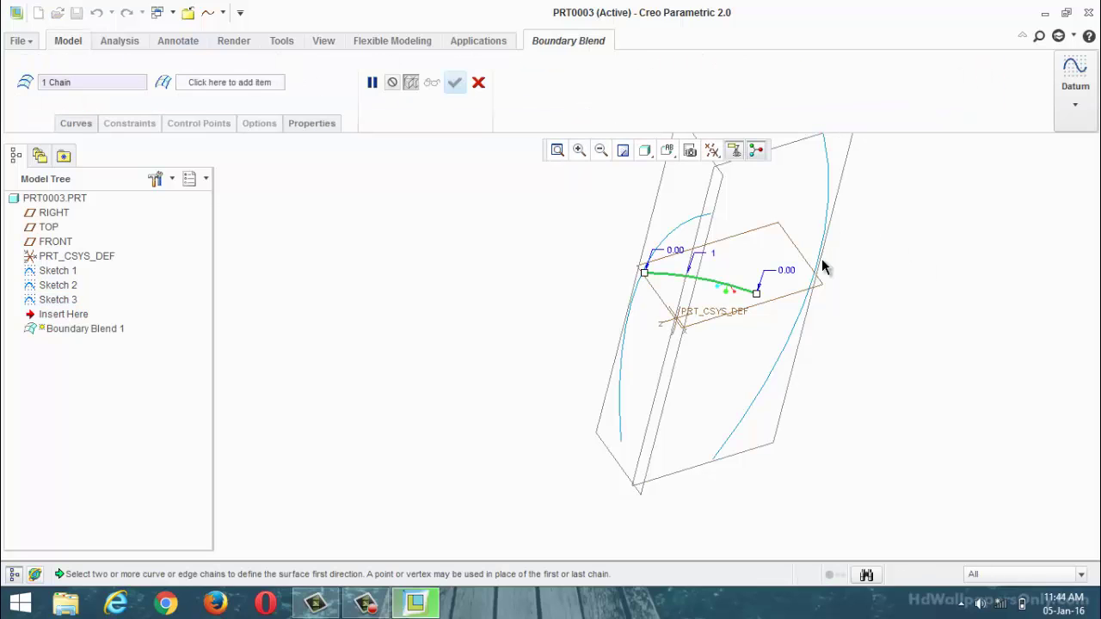
click(480, 82)
Try a boundary blend with the two long arcs as first-direction chains and the Sketch 3 arc as the second-direction chain
click(874, 82)
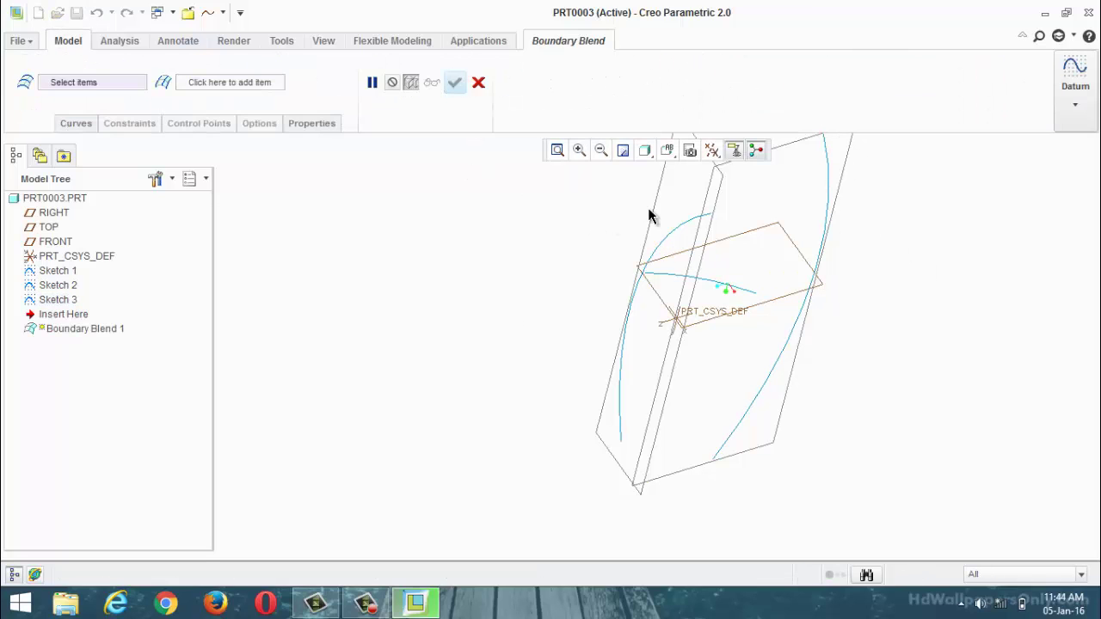
click(211, 84)
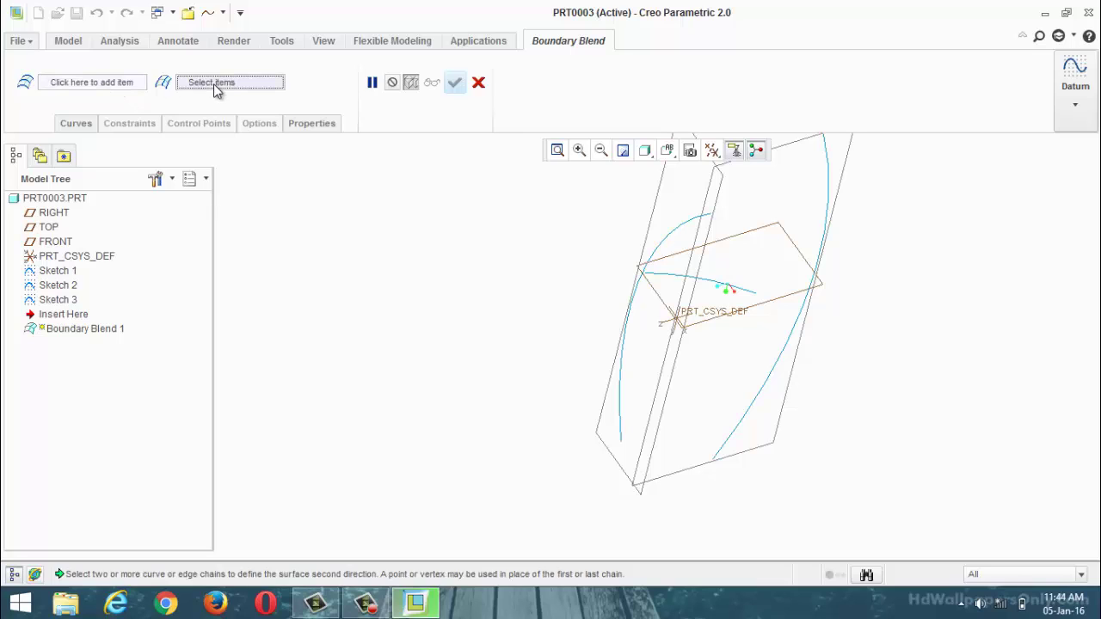
click(700, 279)
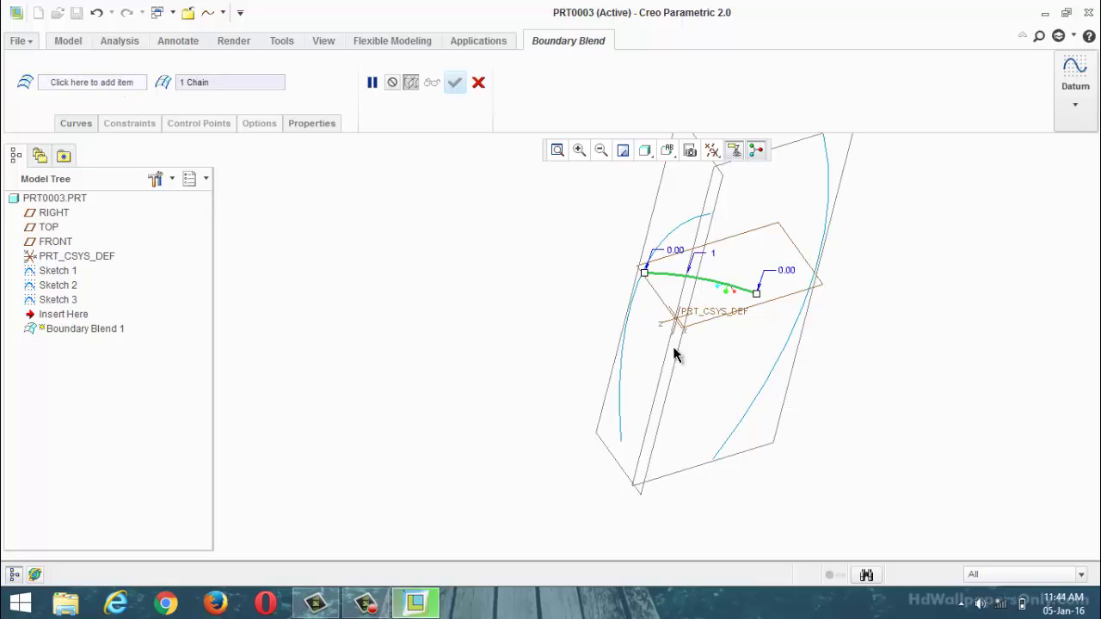
click(95, 82)
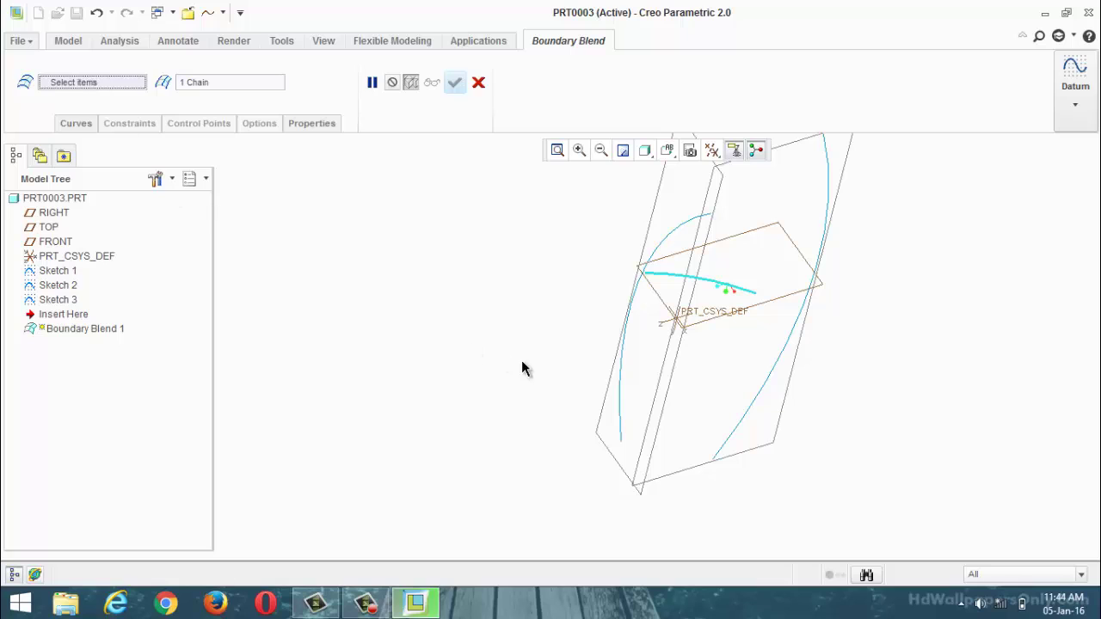
click(622, 394)
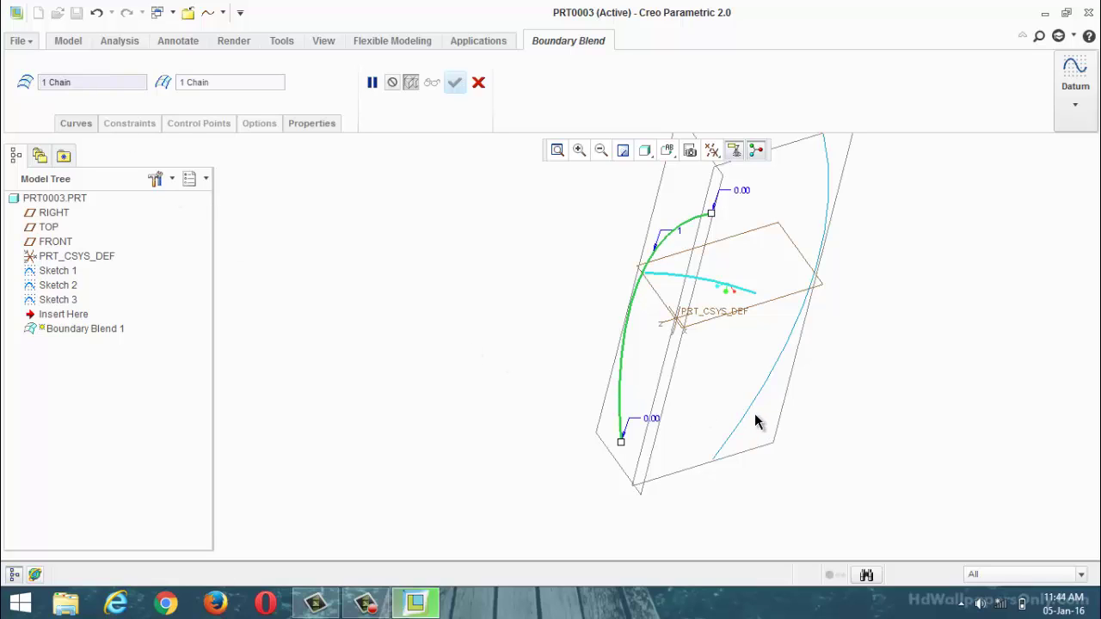
ctrl+click(750, 416)
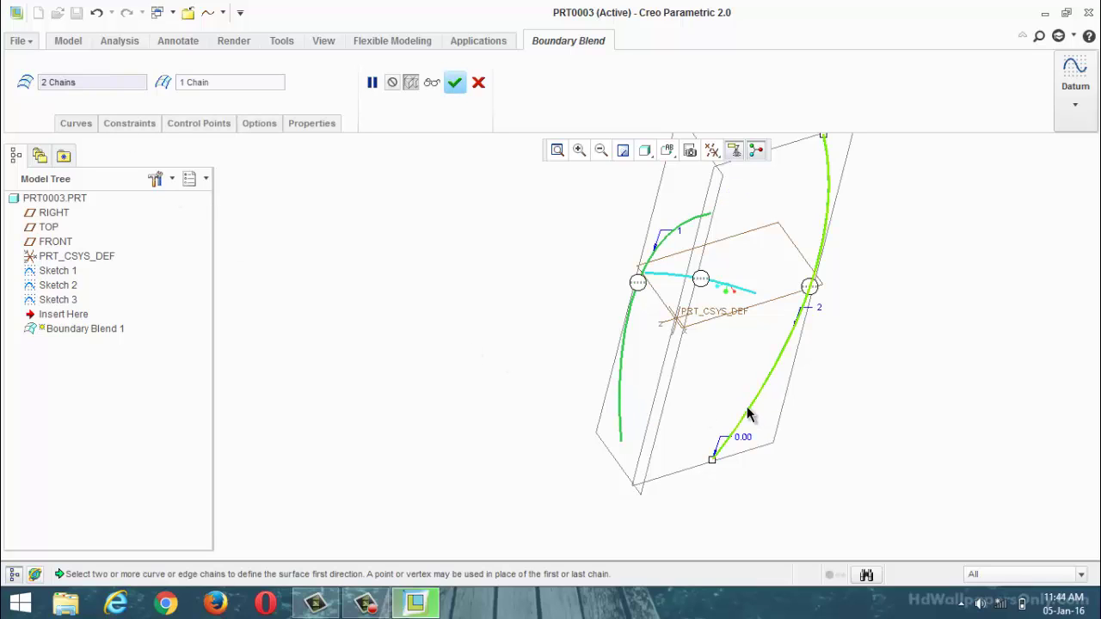
middle_drag(708, 339, 751, 276)
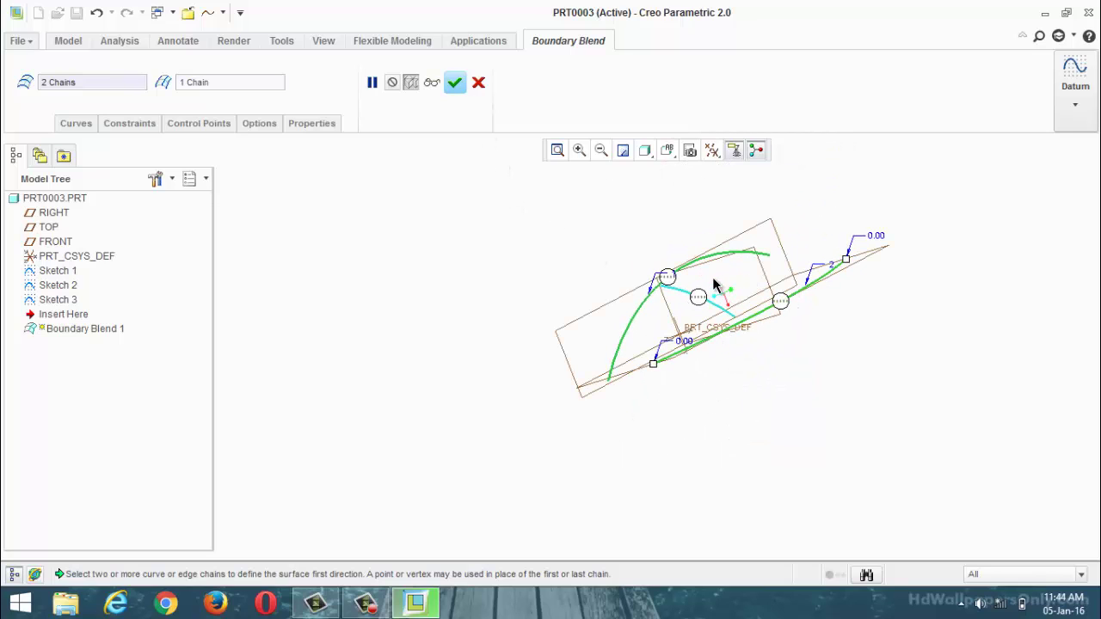
middle_drag(706, 327, 678, 352)
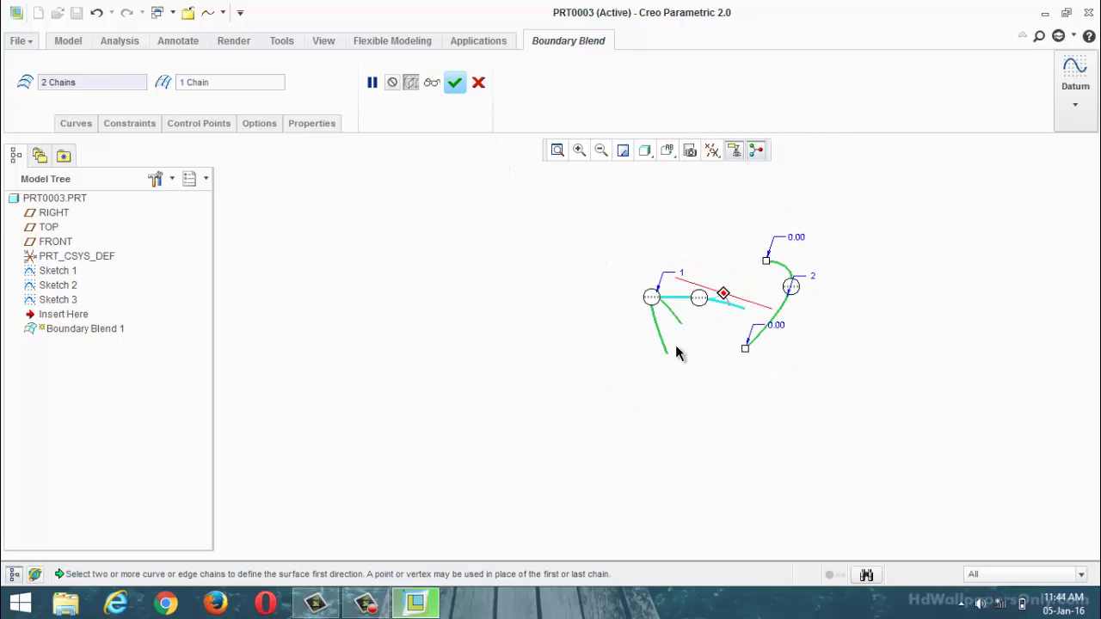
click(478, 83)
click(515, 320)
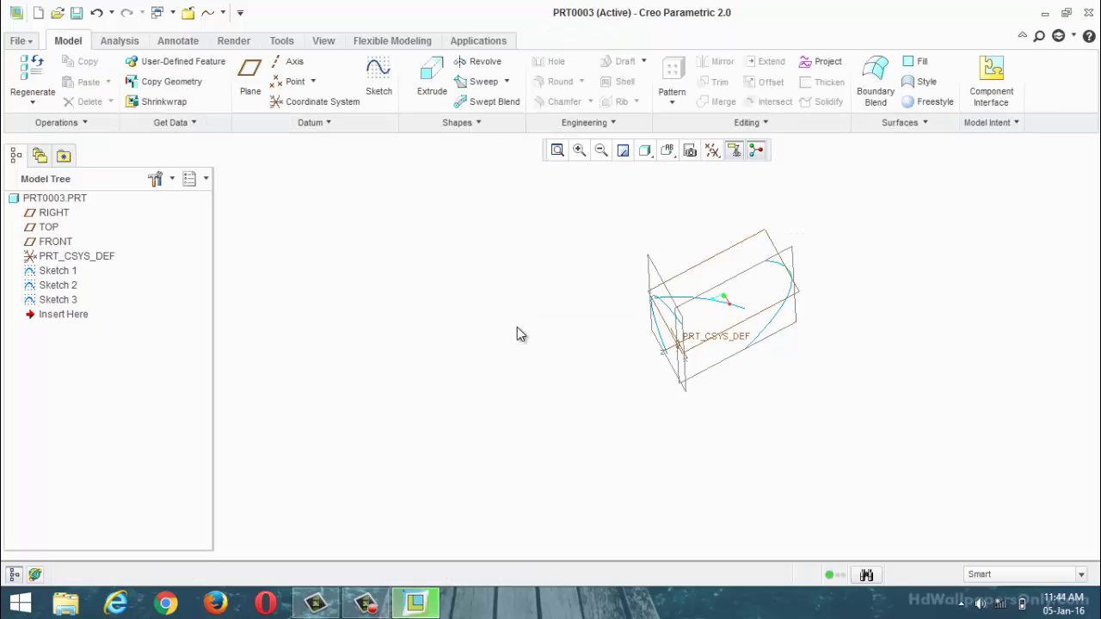
Undo the creation of Sketch 3, Sketch 2 and Sketch 1
key(ctrl+z)
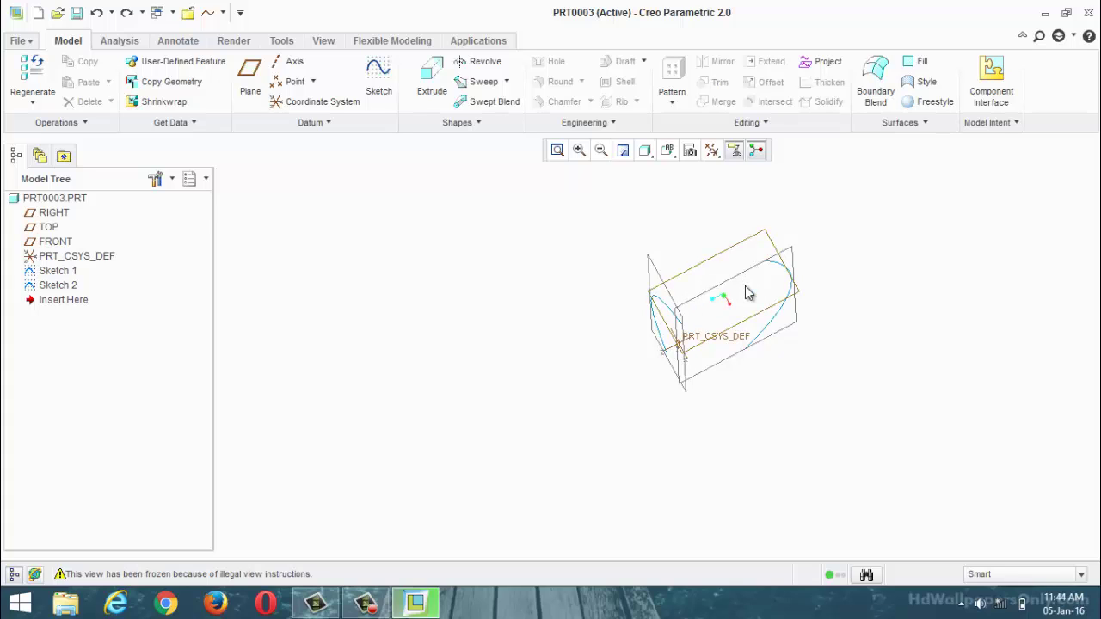
key(ctrl+z)
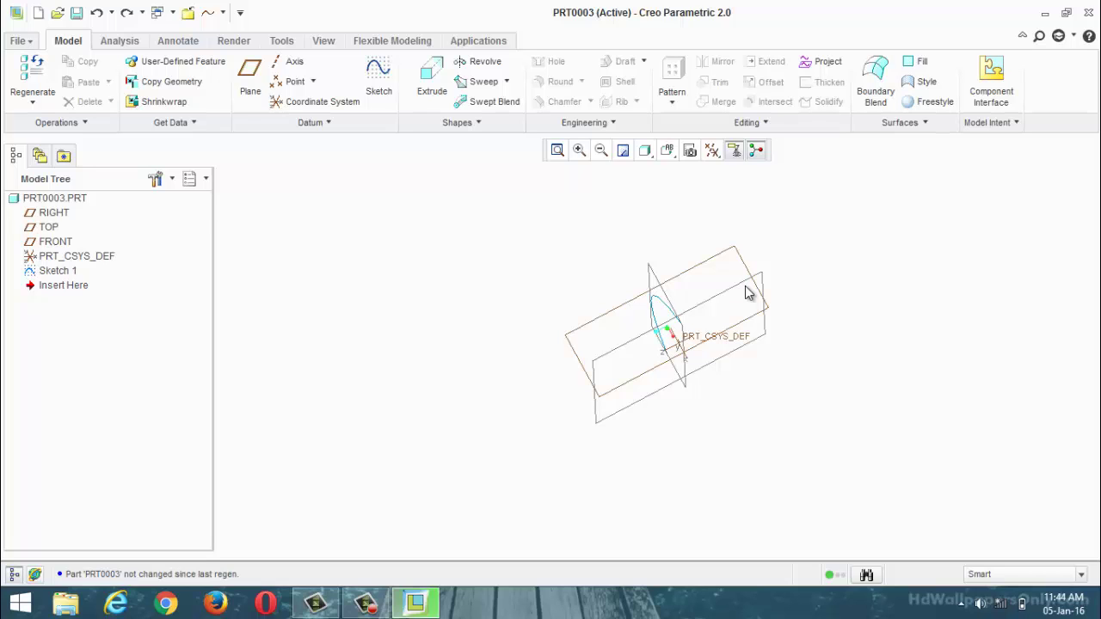
key(ctrl+z)
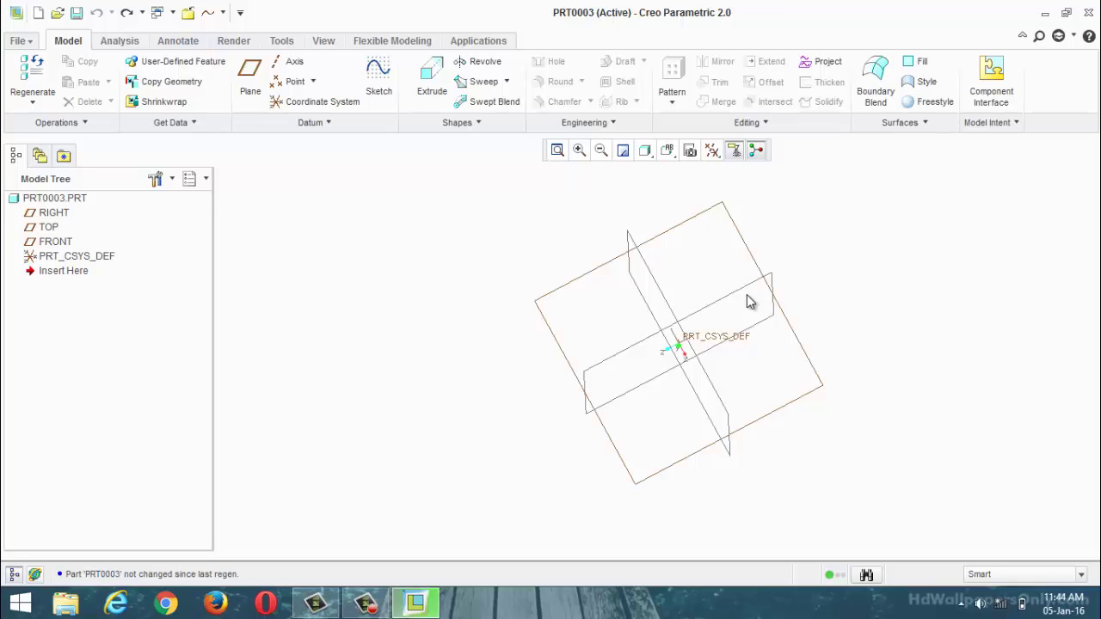
scroll(639, 345, up, 4)
scroll(610, 332, down, 2)
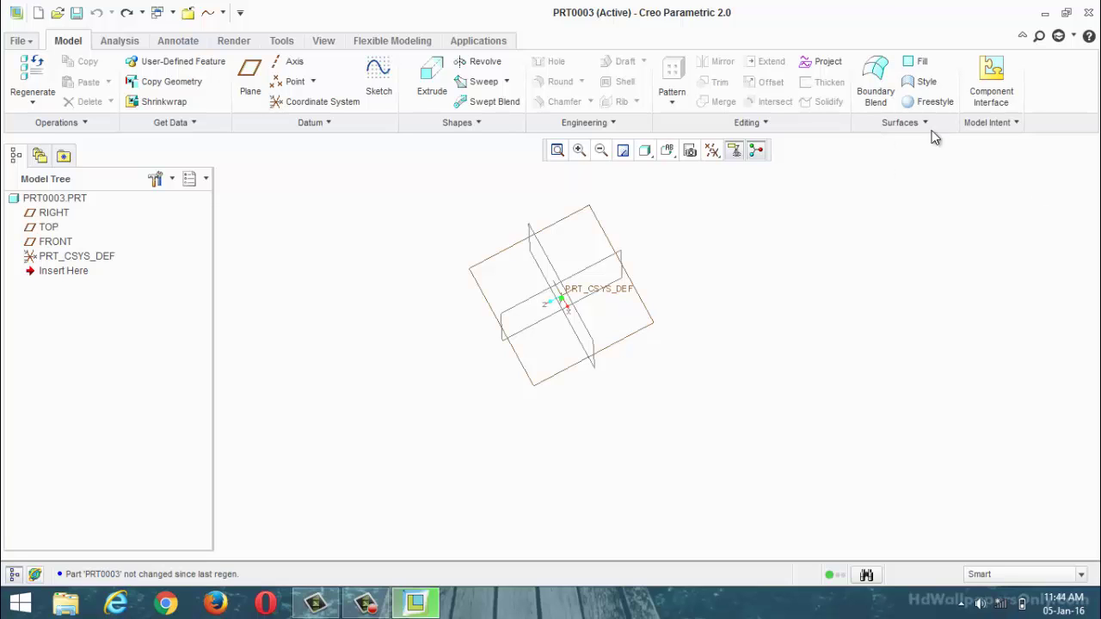
Start opening an existing file and browse on drive F: to the folder 3.pro-e\1.proe-examples
click(19, 41)
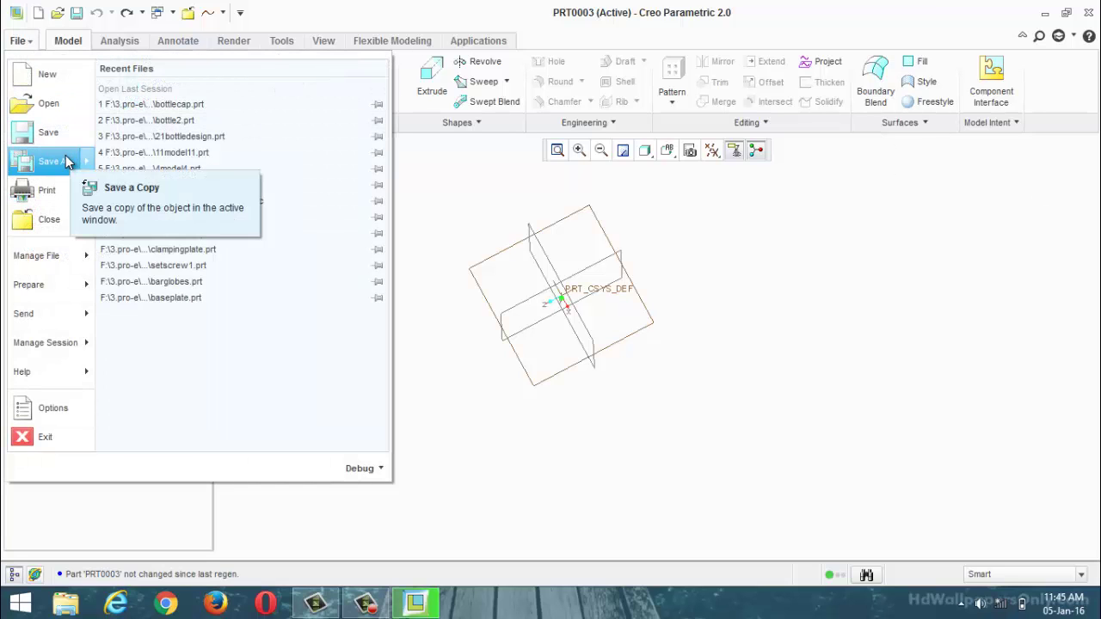
click(51, 115)
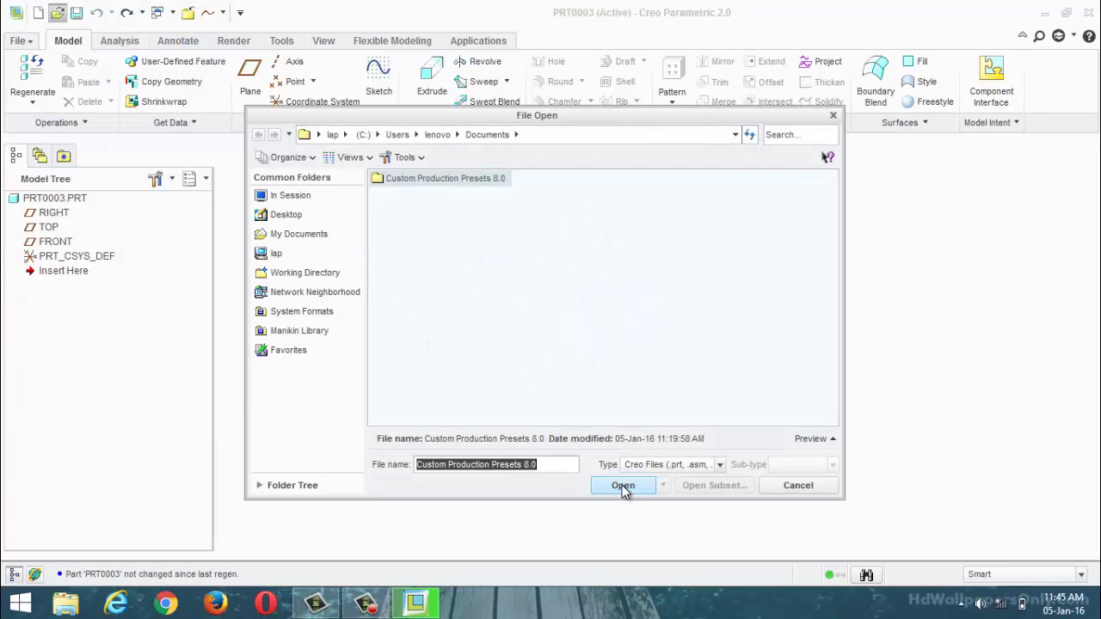
click(366, 604)
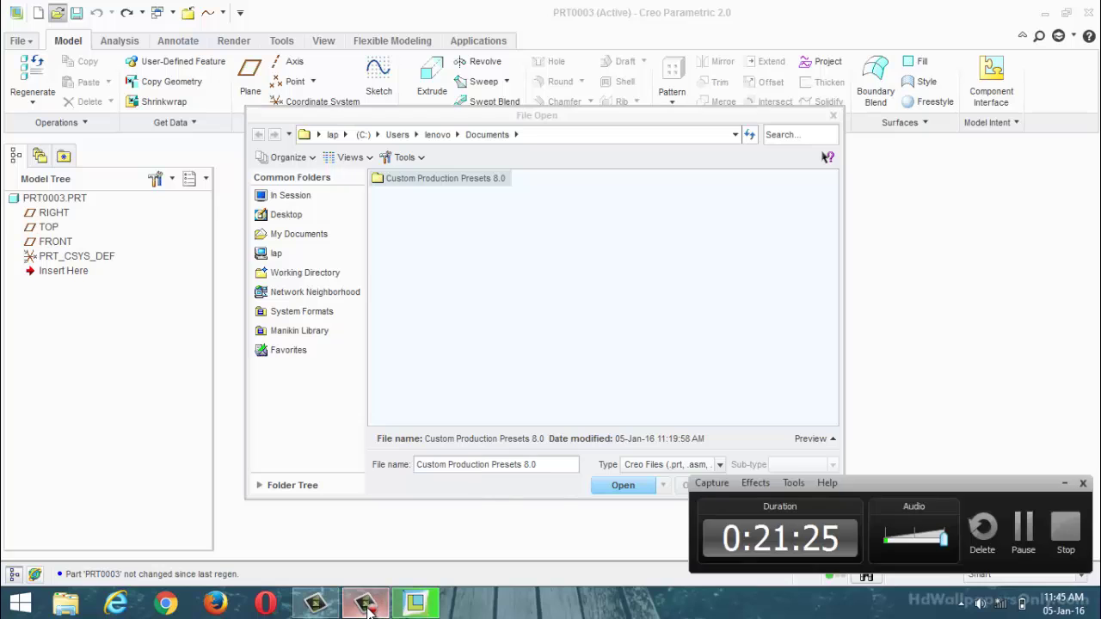
click(365, 604)
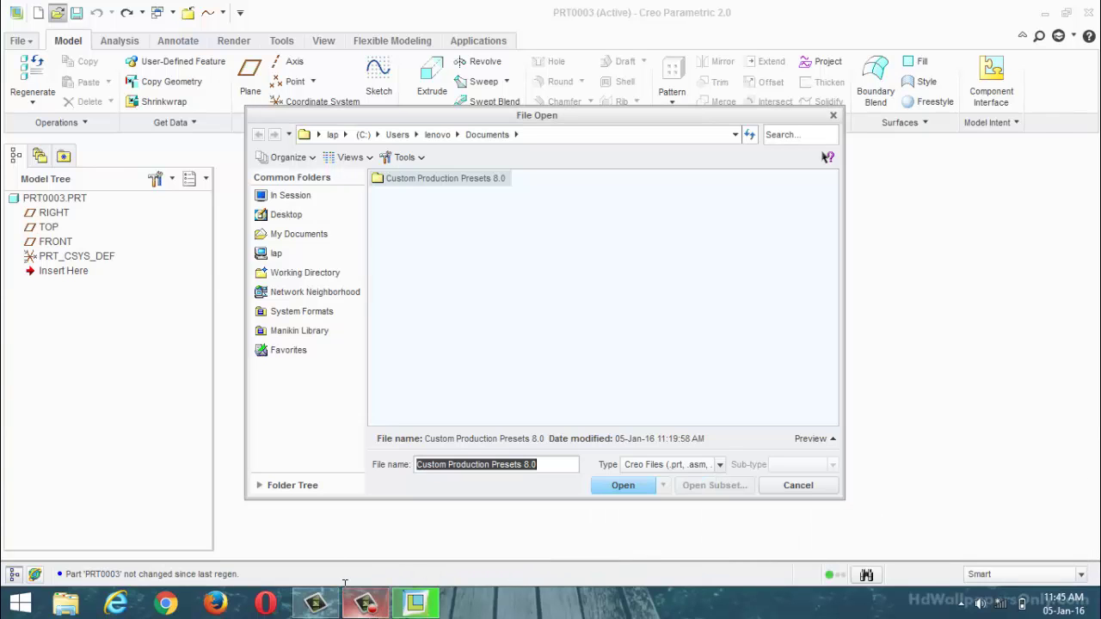
click(277, 254)
double_click(396, 227)
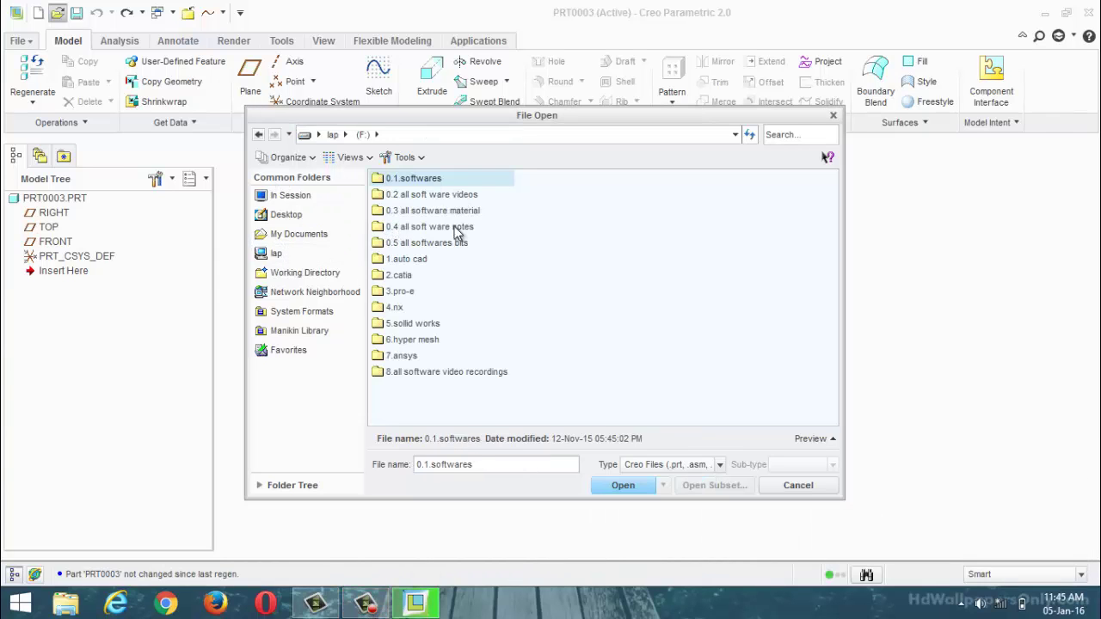
double_click(401, 291)
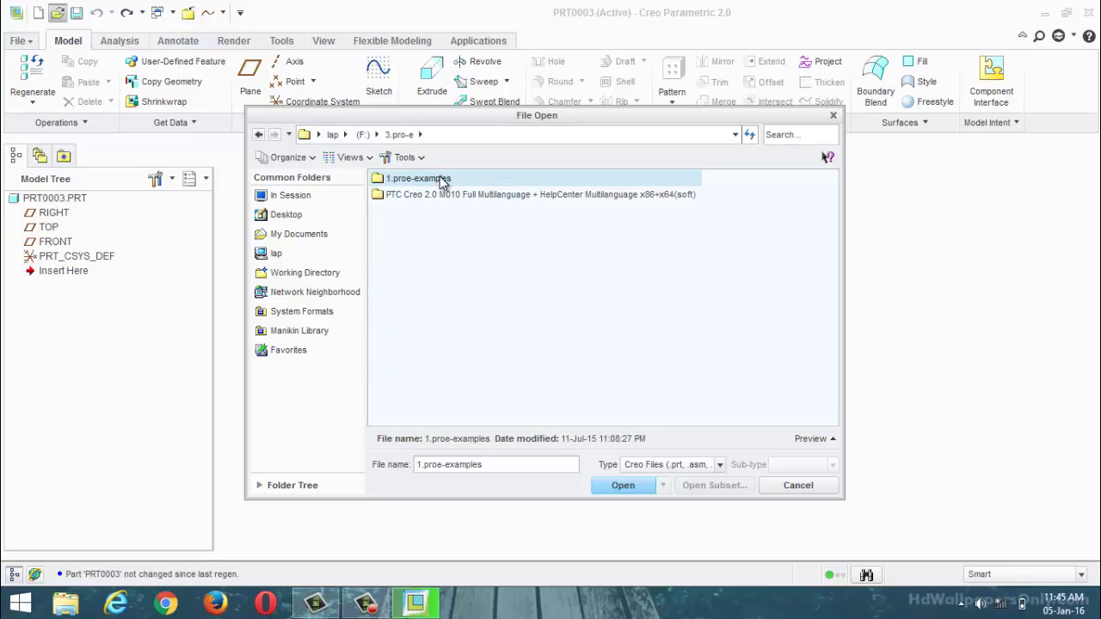
double_click(442, 181)
Look through the 3.surface\b.surface work examples folder and return to 1.proe-examples
double_click(421, 212)
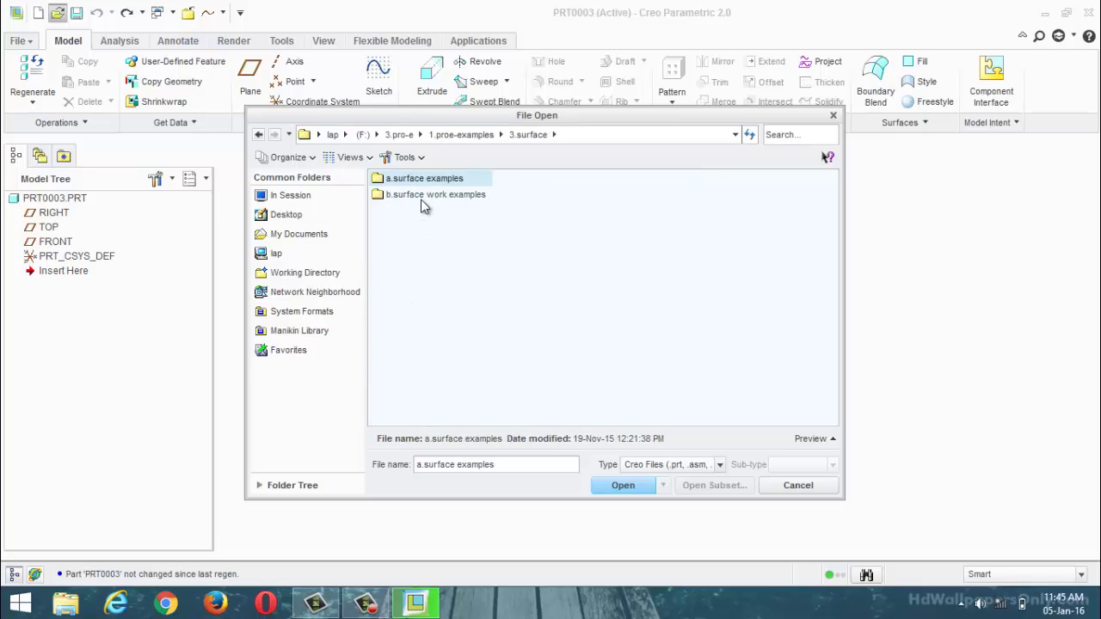
double_click(421, 198)
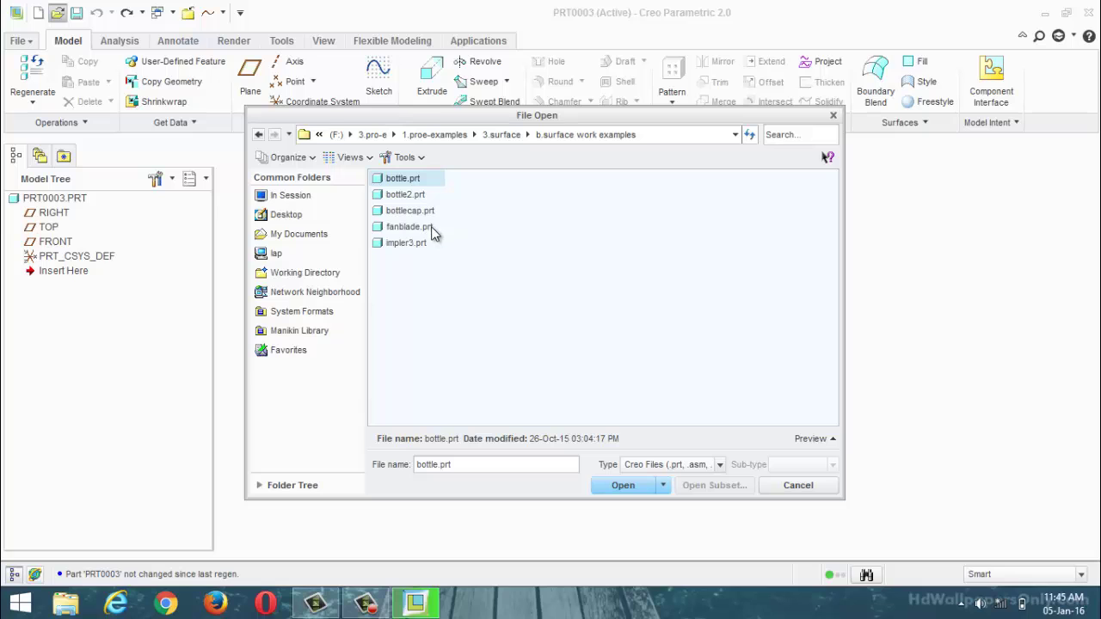
click(261, 135)
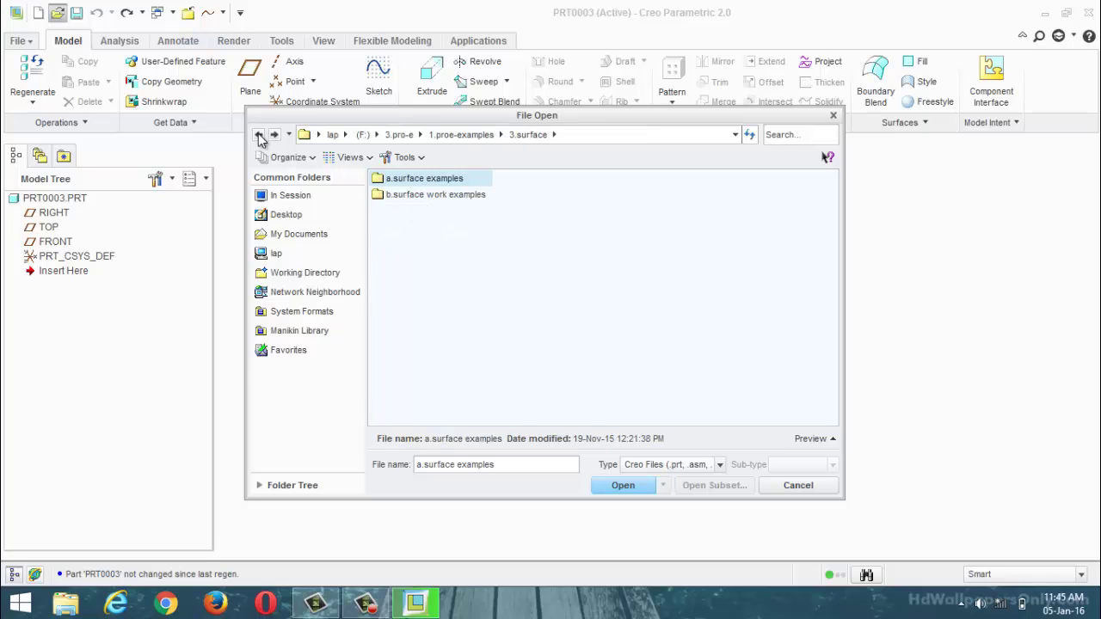
click(259, 136)
Open helicalsweepwithspringexample.prt from the 2.part\1.part examples folder
double_click(408, 201)
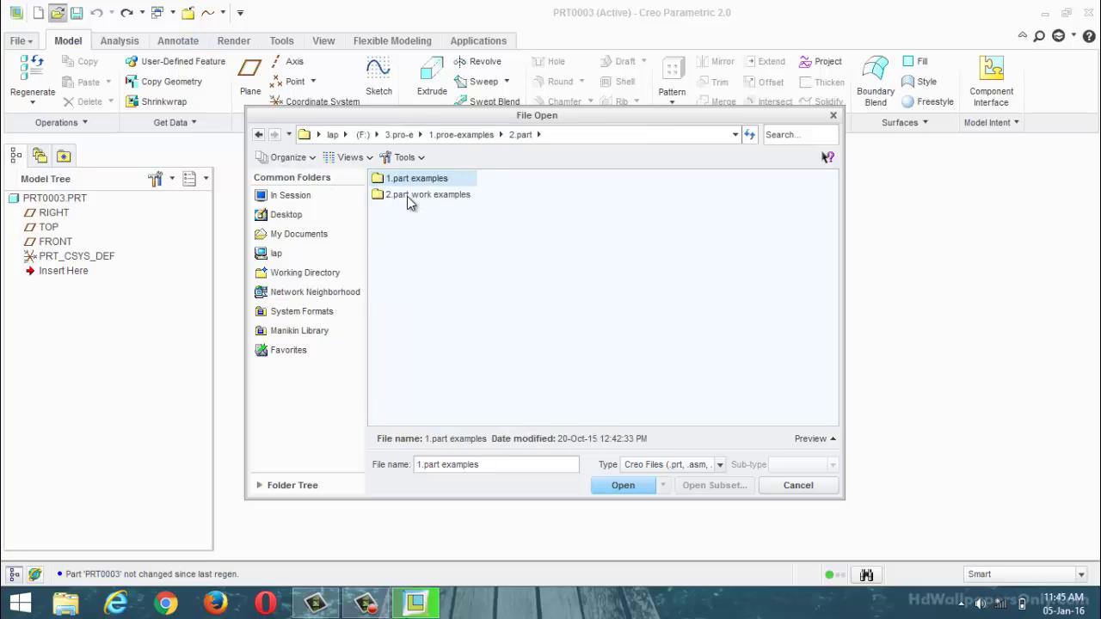
double_click(413, 183)
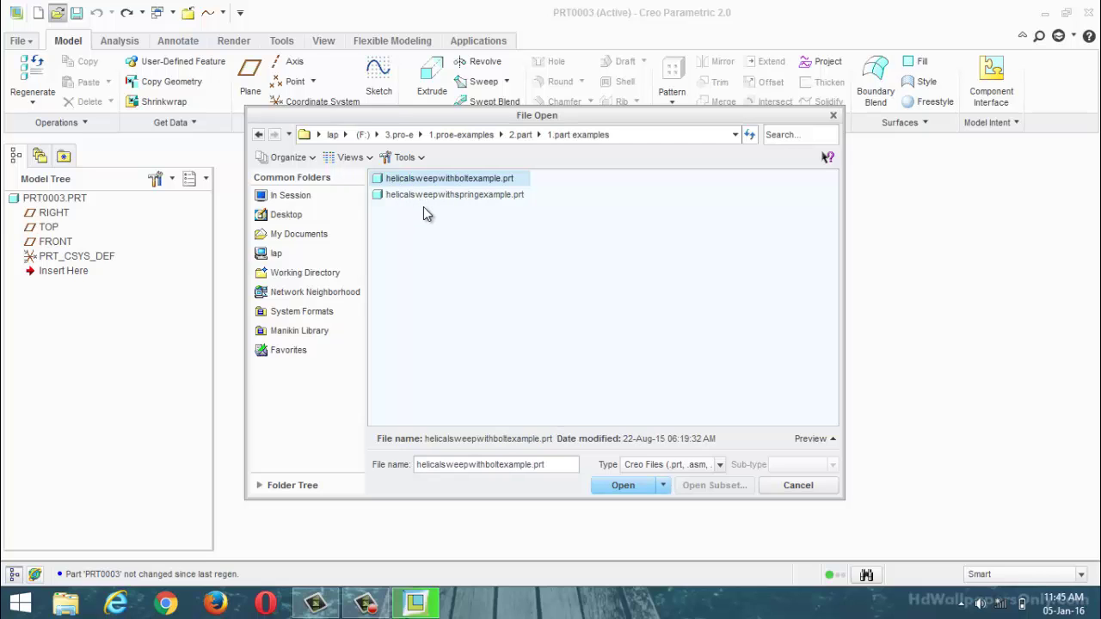
click(485, 195)
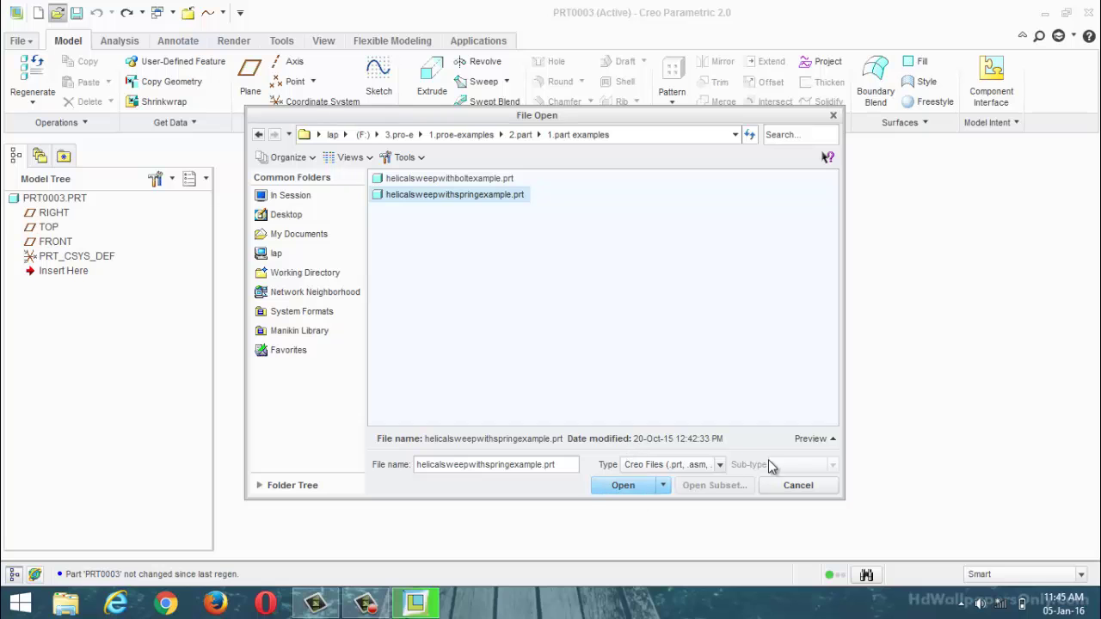
click(827, 440)
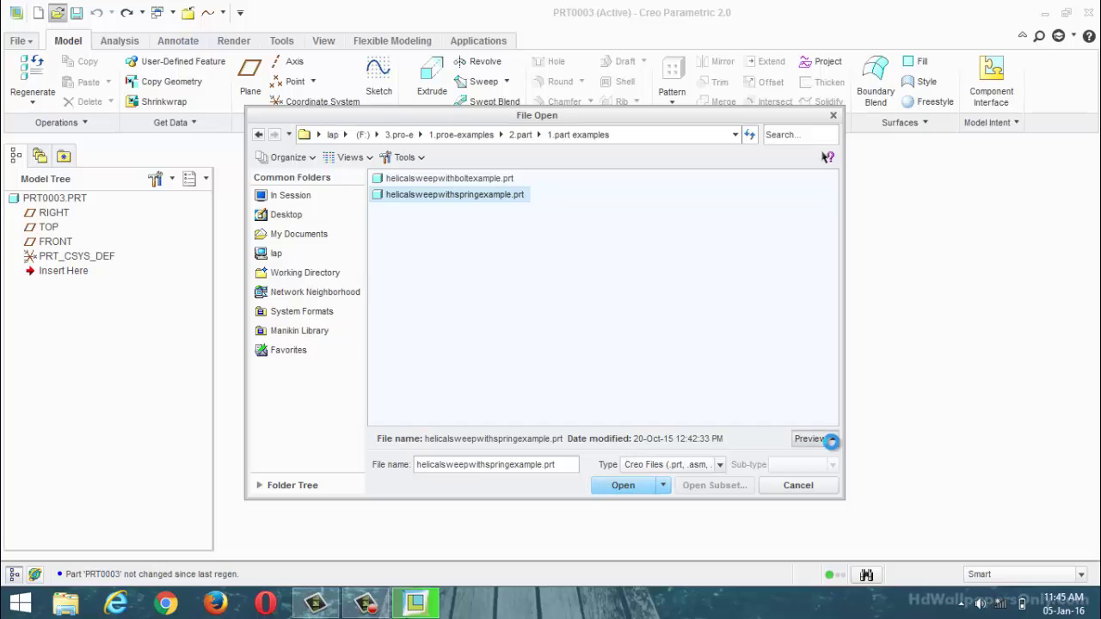
click(623, 486)
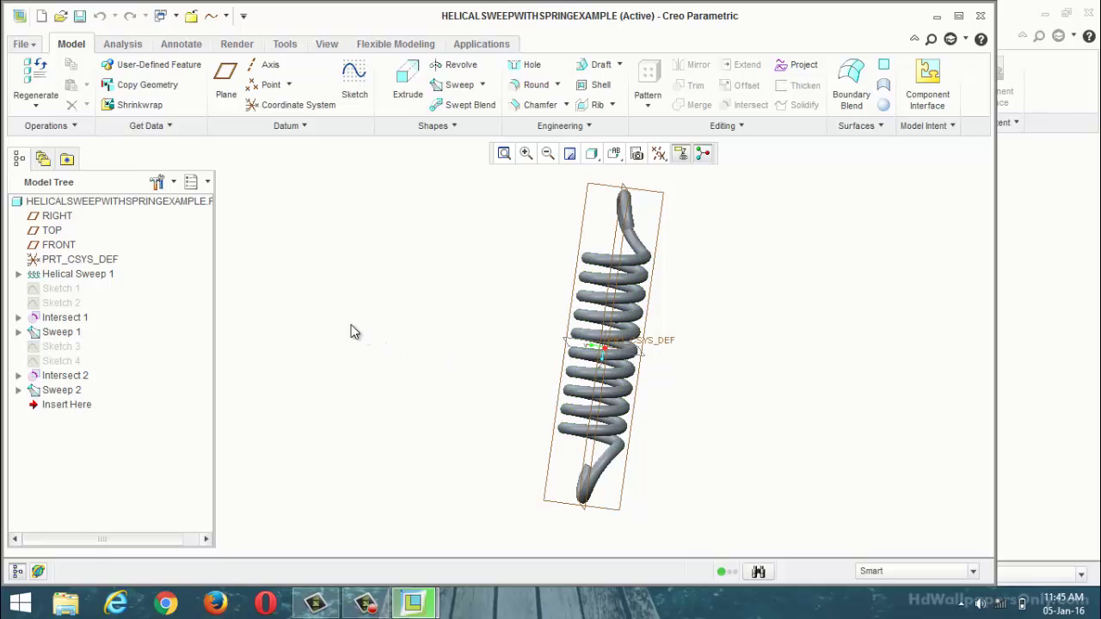
Open the definition of Sketch 1 in the spring model for inspection and close it with its geometry as is
click(45, 292)
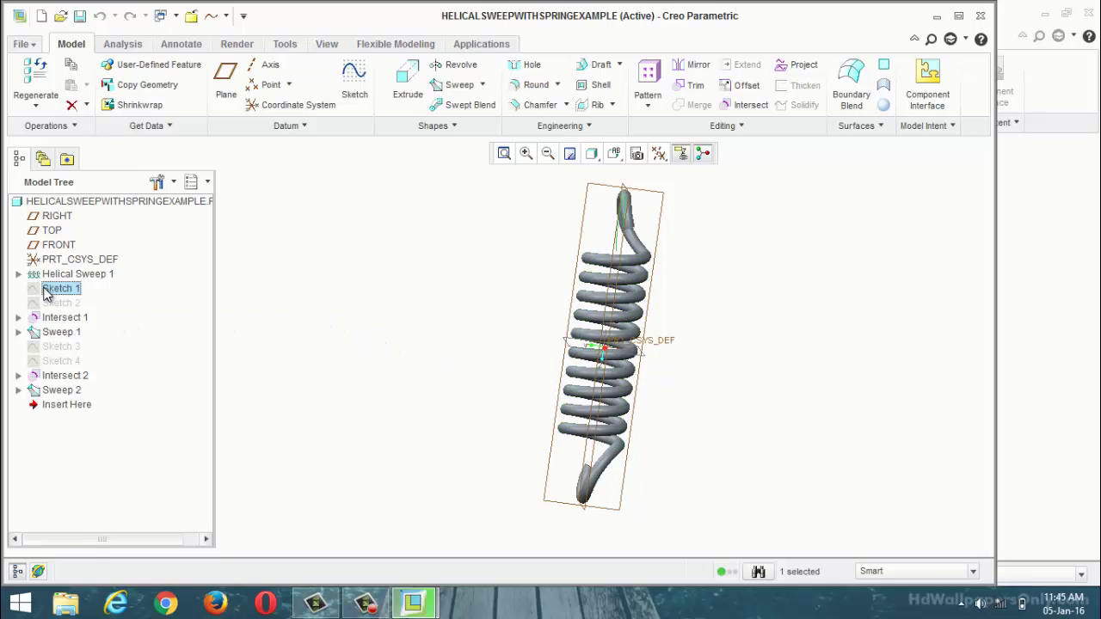
right_click(45, 292)
click(94, 426)
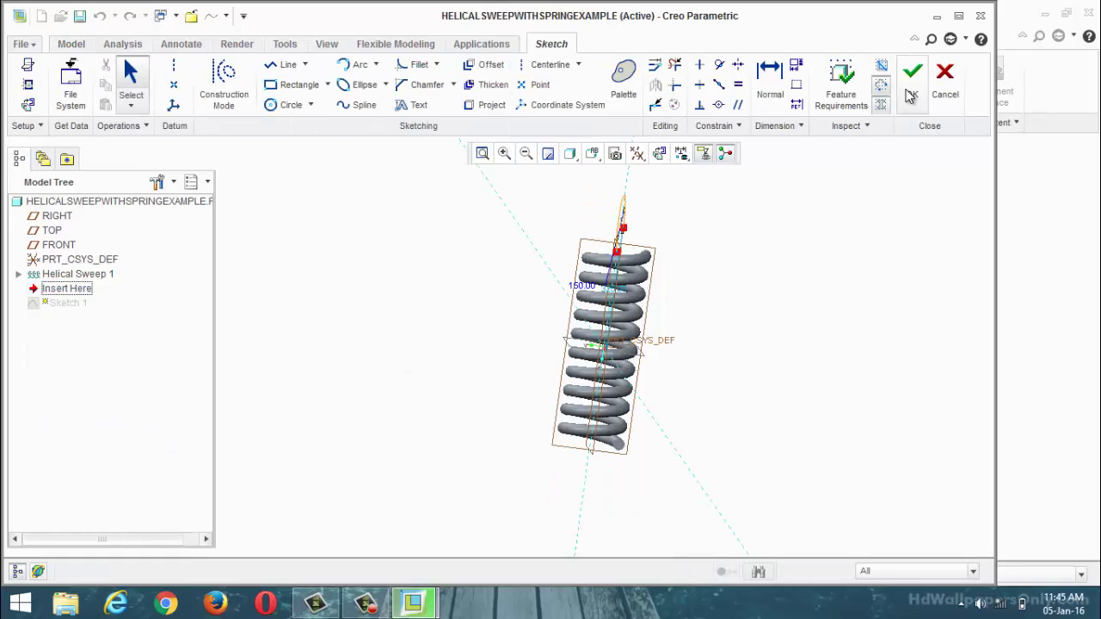
click(911, 86)
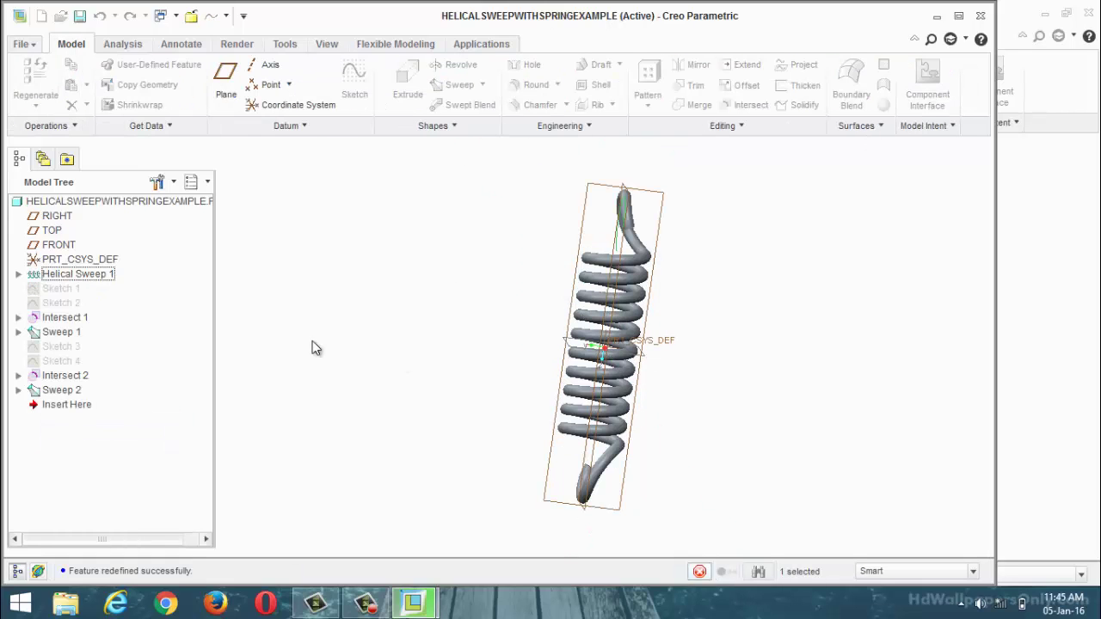
Reopen the definition of Sketch 1, inspect the hook arc above the coil, and accept the sketch
right_click(69, 294)
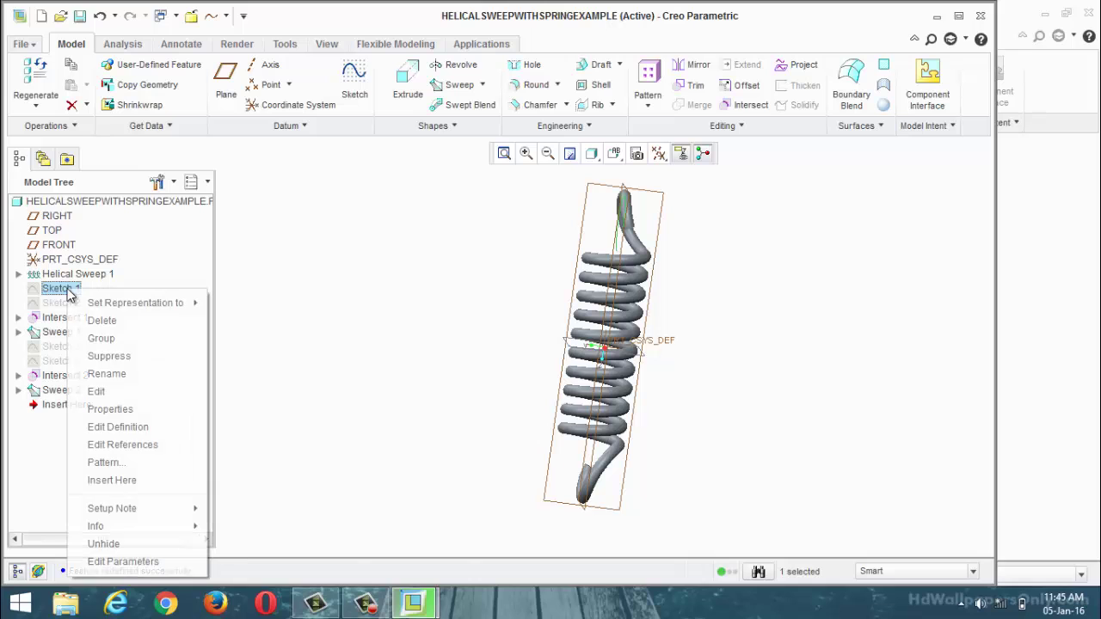
click(135, 426)
mouse_move(722, 297)
middle_down()
mouse_move(676, 279)
mouse_move(679, 183)
middle_up()
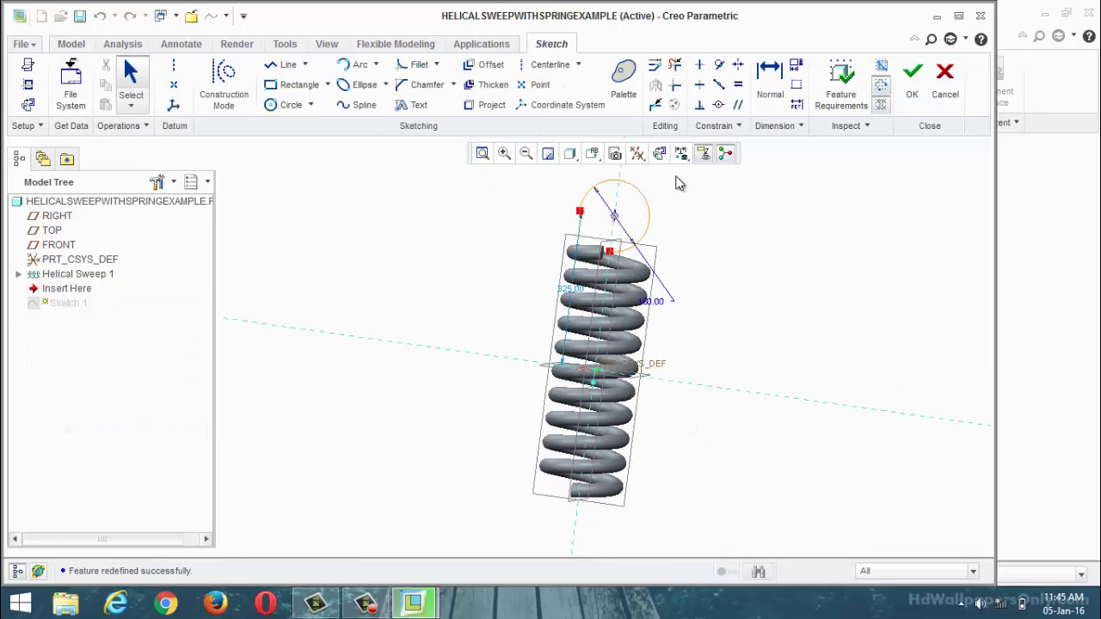
click(912, 90)
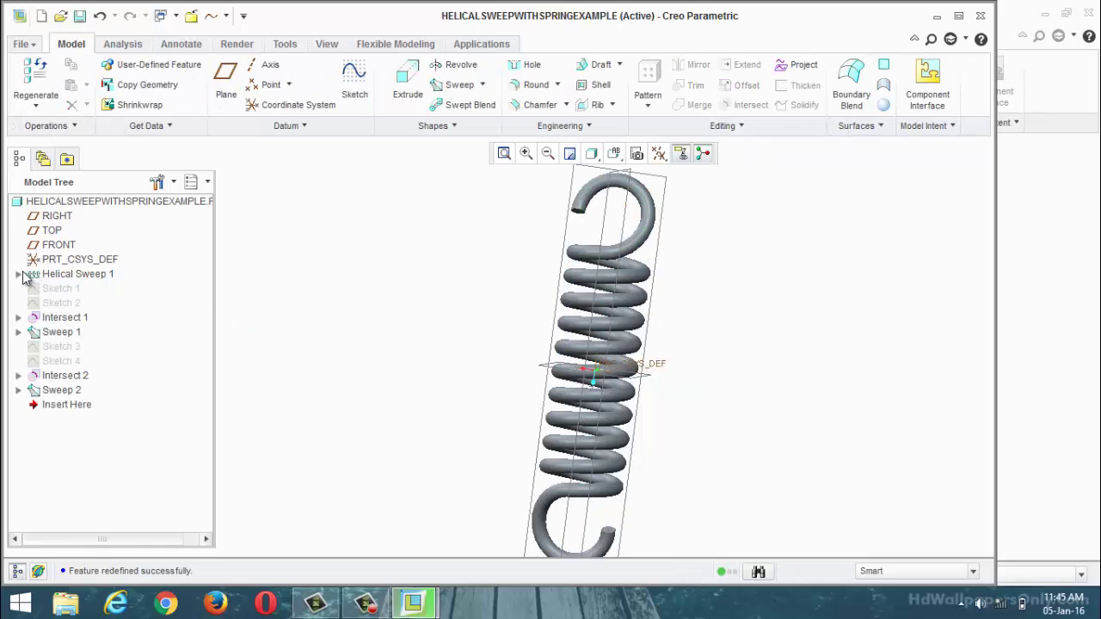
Display the dimensions of Helical Sweep 1's sweep section and examine the circular wire section at the coil's end
click(19, 274)
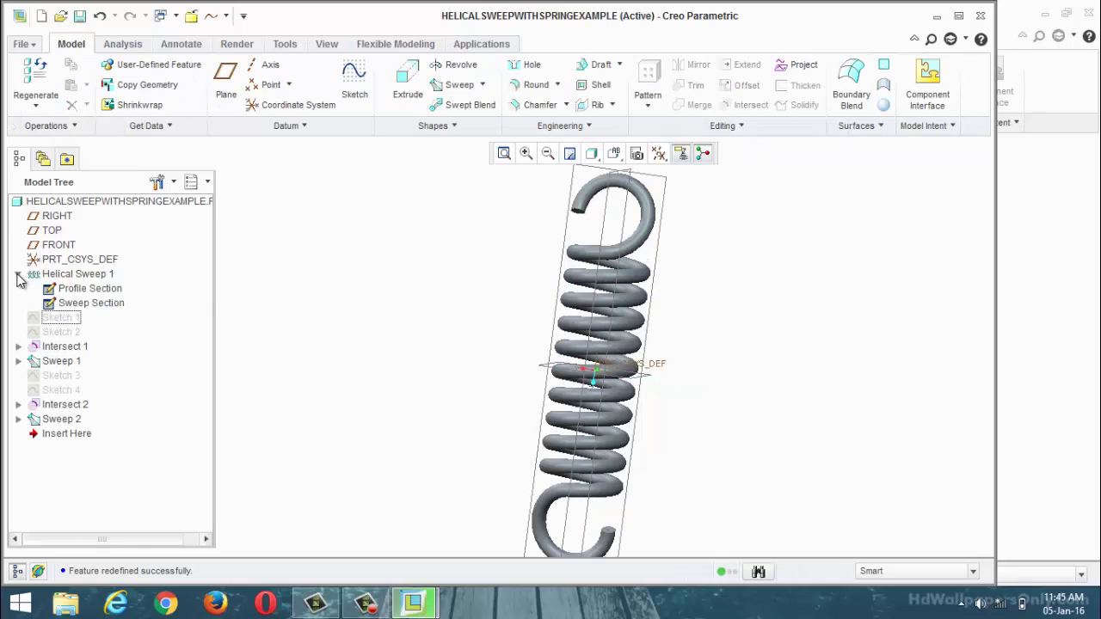
click(98, 307)
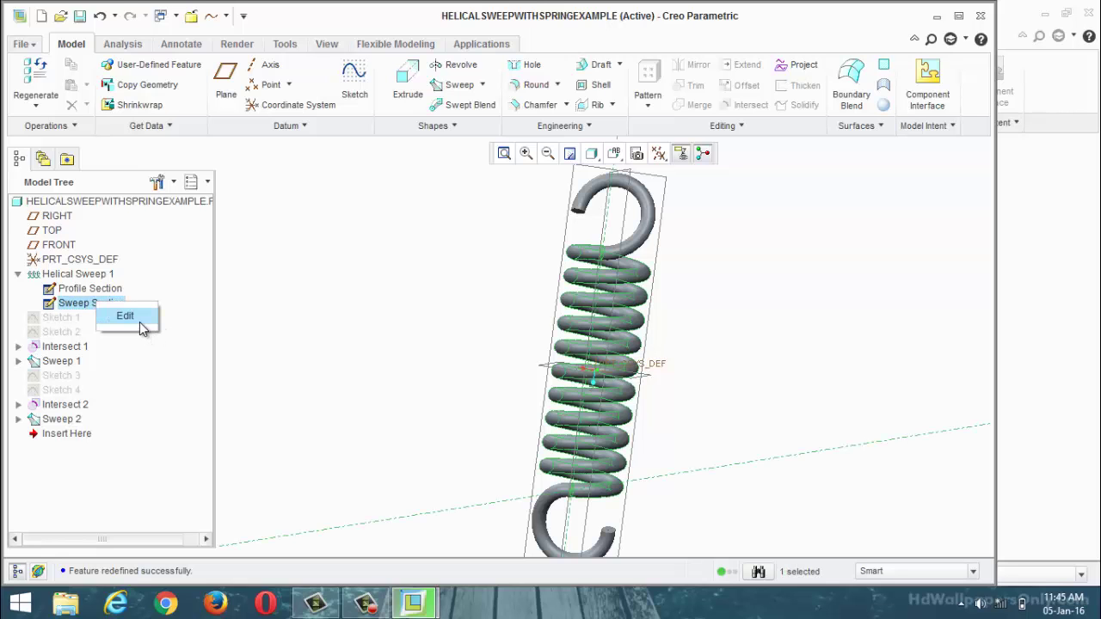
scroll(516, 361, up, 2)
scroll(553, 394, down, 4)
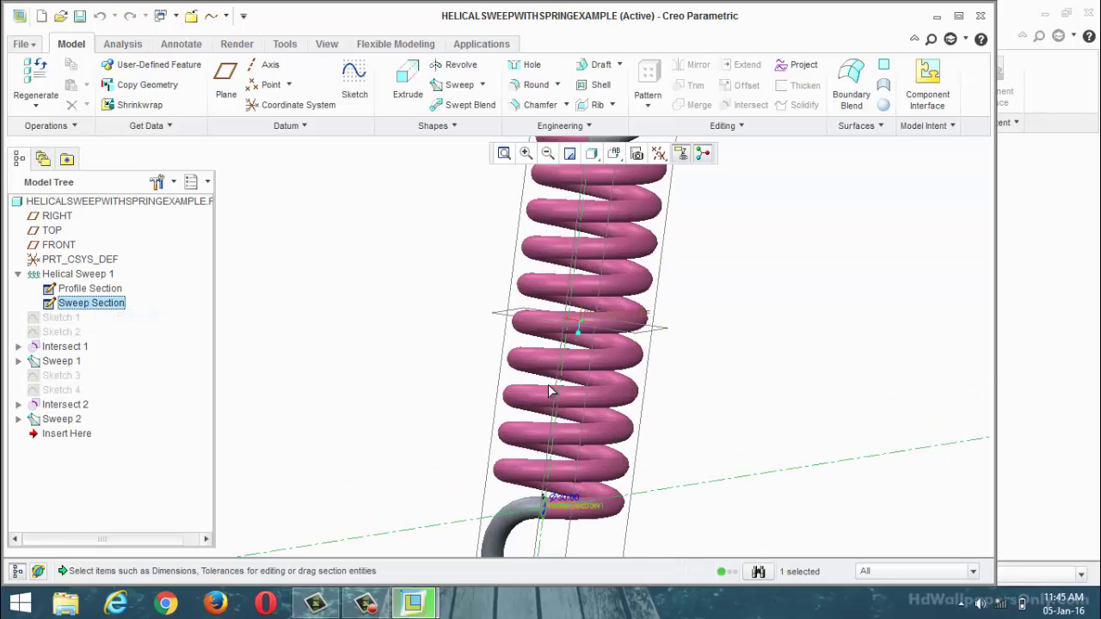
middle_drag(599, 395, 485, 378)
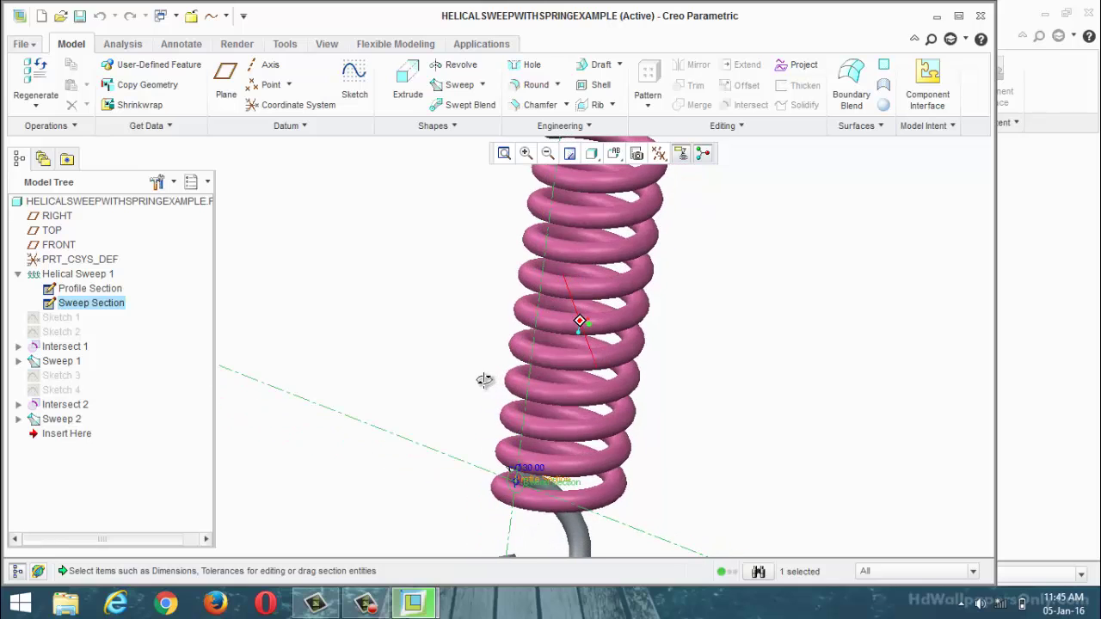
scroll(519, 497, down, 5)
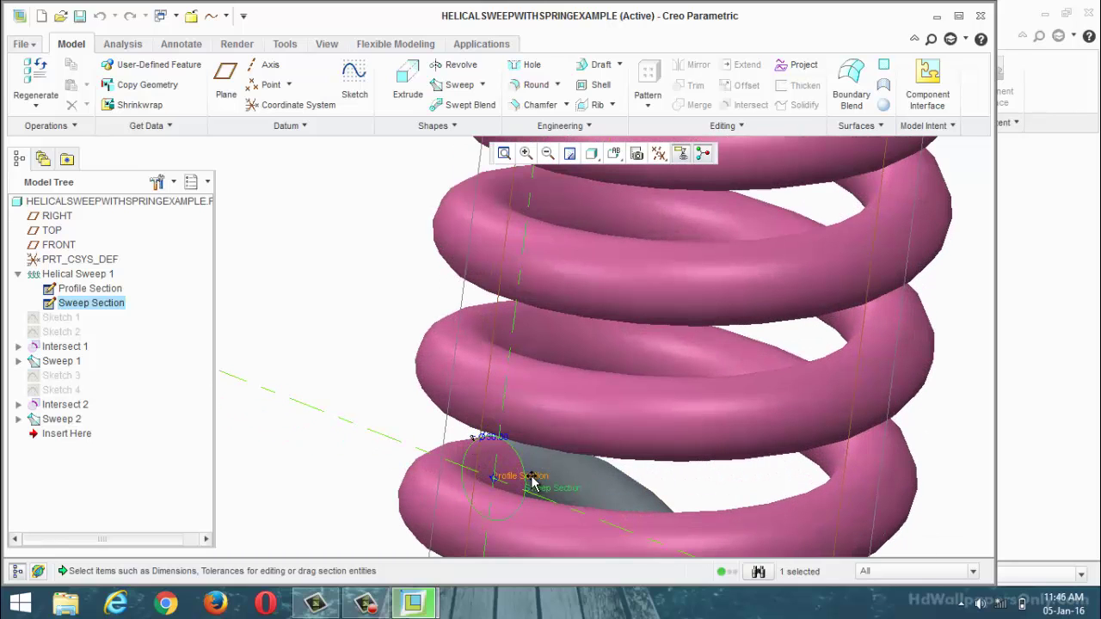
scroll(516, 445, down, 4)
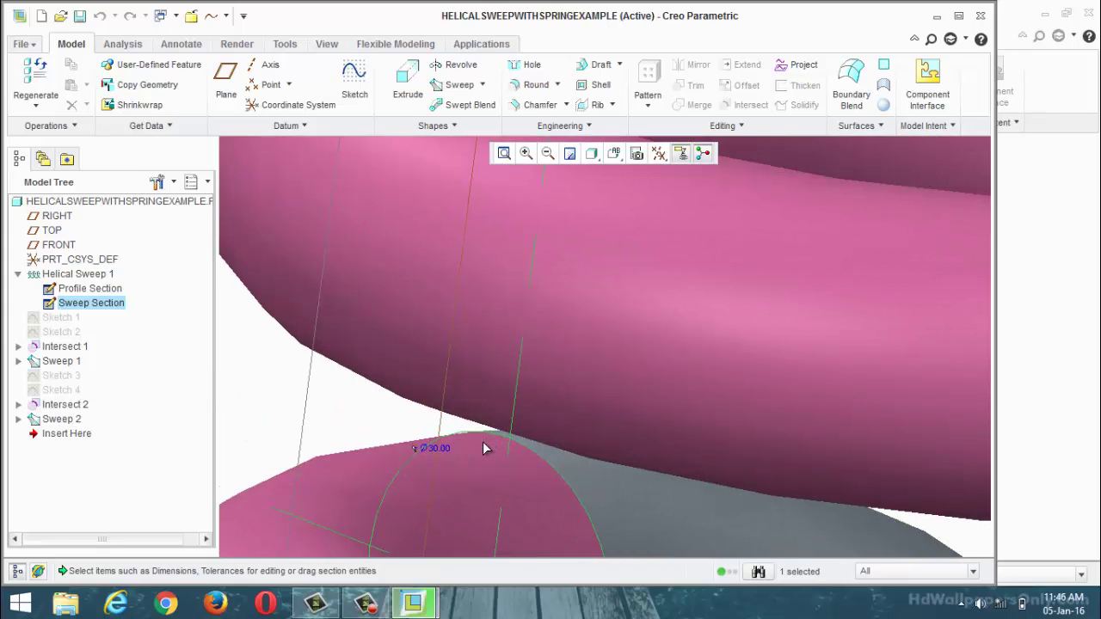
scroll(483, 442, up, 2)
Open the definition of Helical Sweep 1 from its profile section and examine the helix profile and pitch setting
right_click(101, 293)
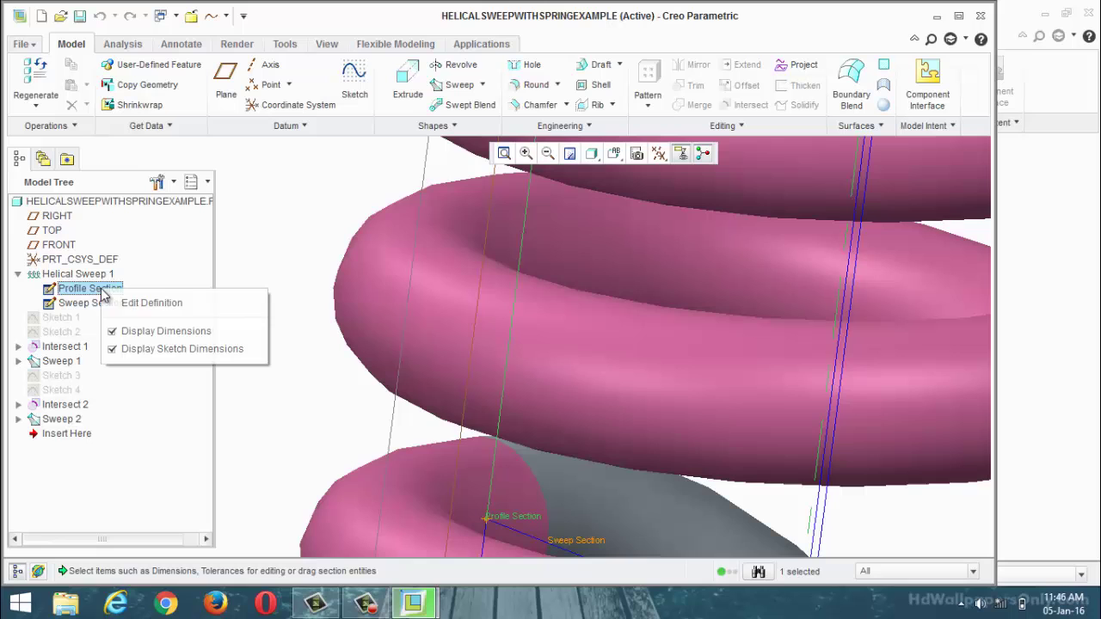
click(145, 303)
scroll(478, 415, up, 4)
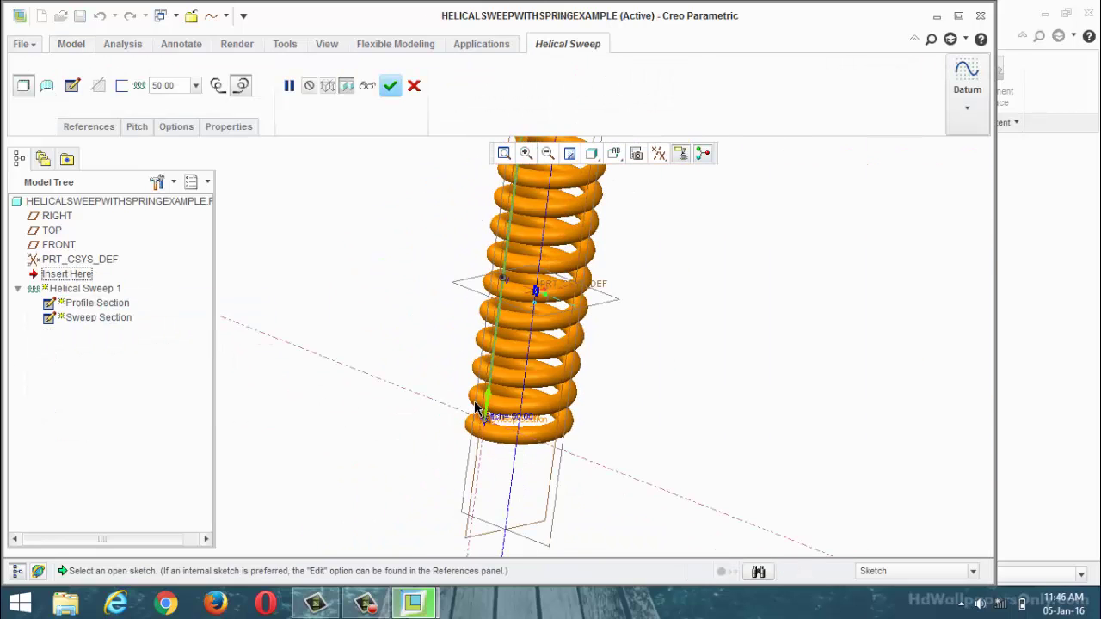
middle_drag(546, 346, 447, 329)
scroll(446, 329, up, 5)
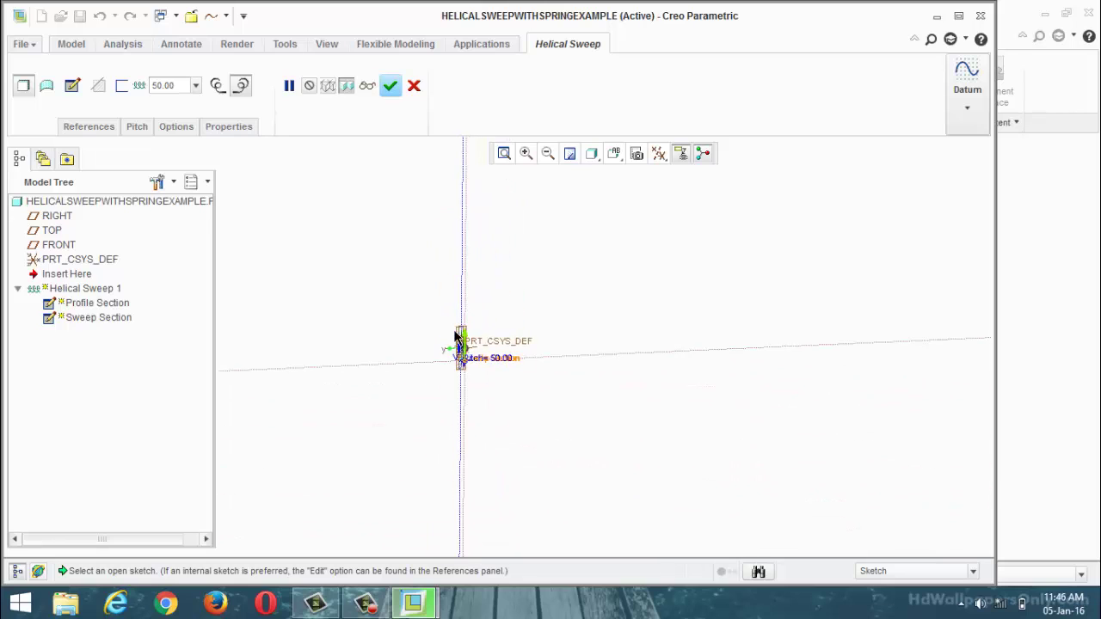
scroll(248, 238, down, 5)
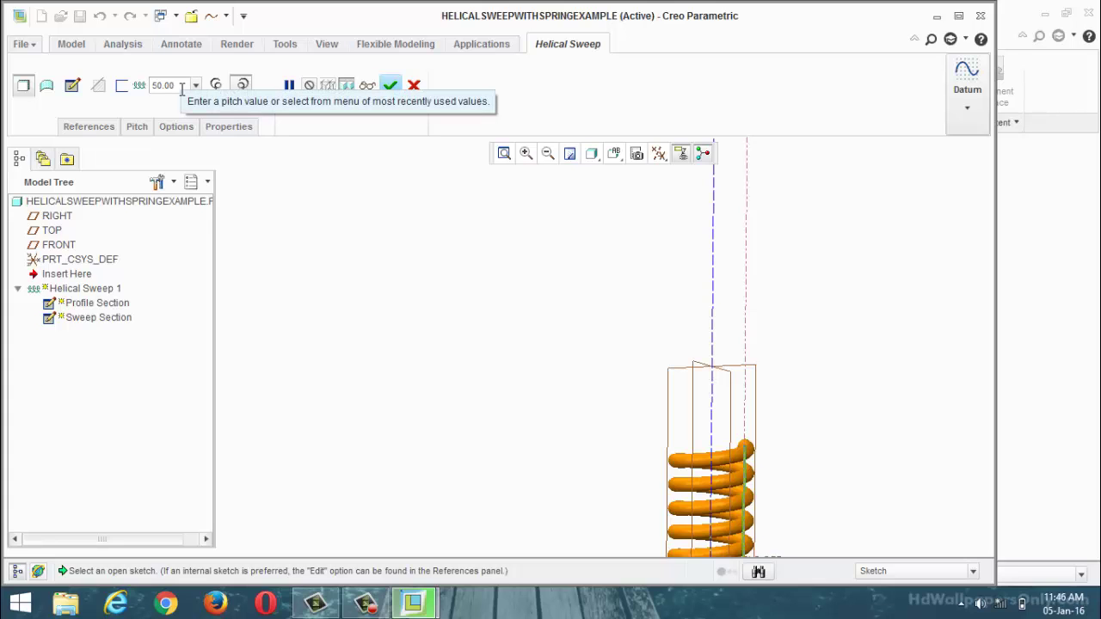
Inspect the helical sweep's section sketch in the 2D sketch view, then accept both the section and the feature
click(73, 85)
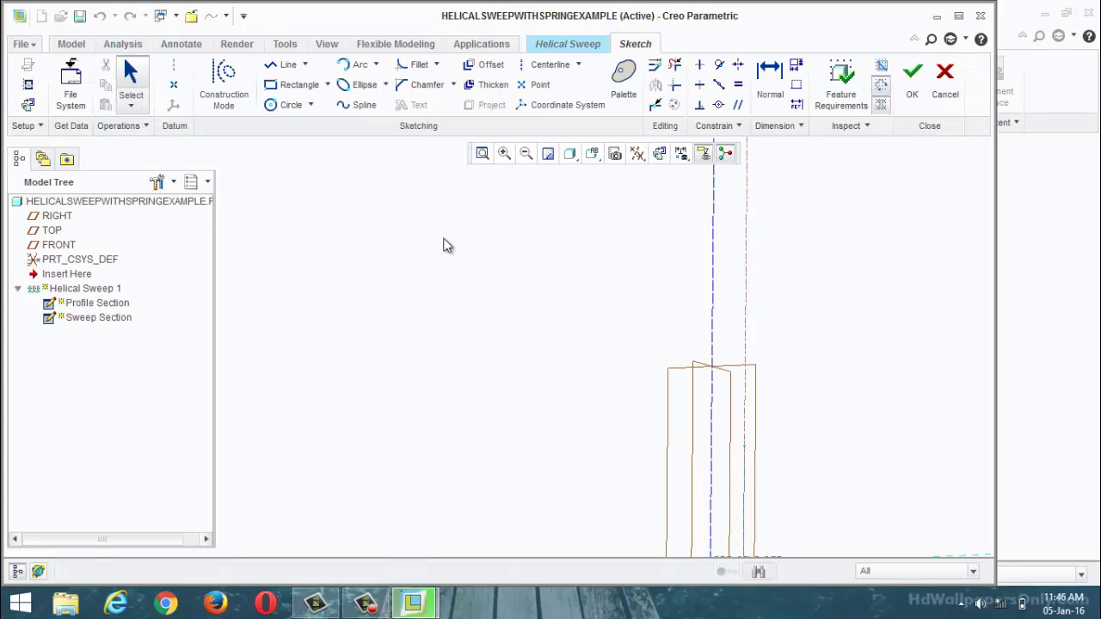
click(636, 159)
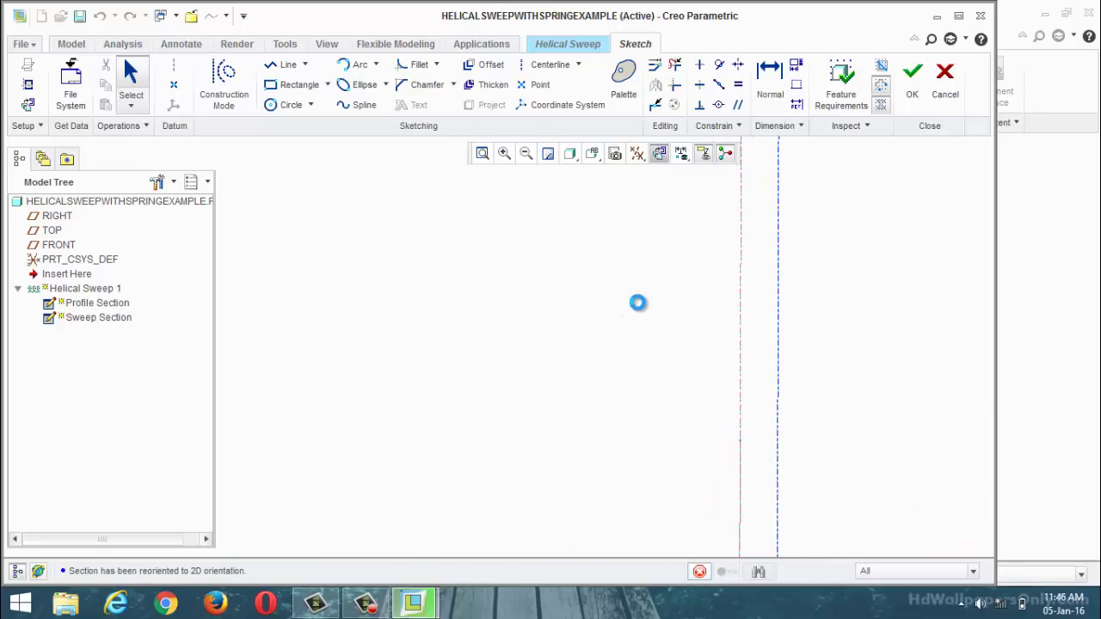
mouse_move(695, 382)
middle_down()
mouse_move(679, 246)
mouse_move(622, 300)
middle_up()
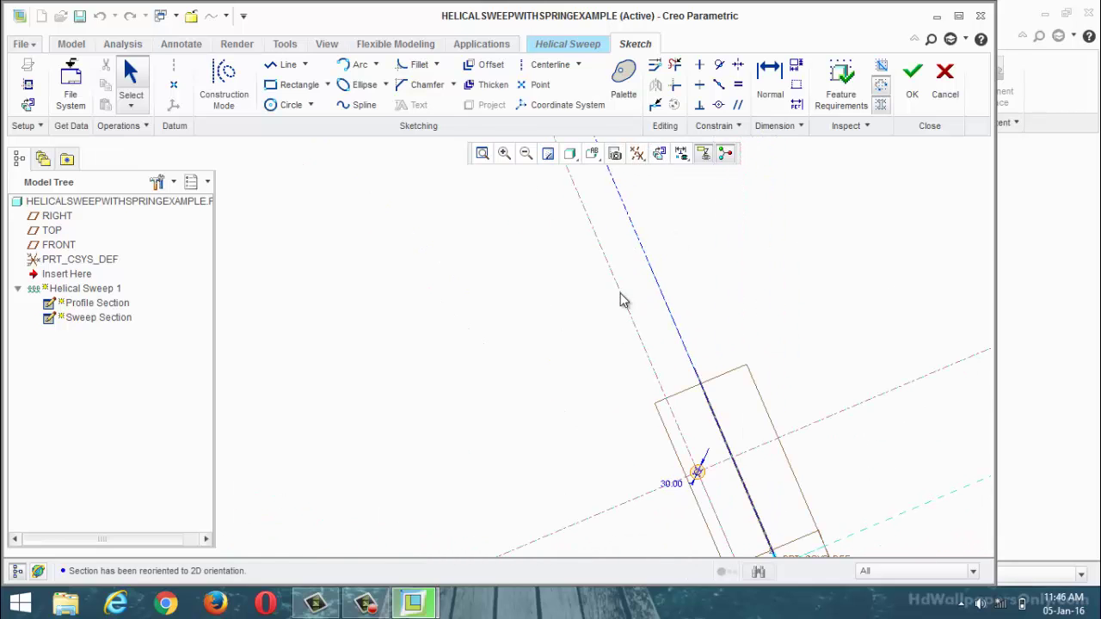
scroll(626, 320, up, 3)
scroll(676, 340, down, 3)
scroll(648, 413, up, 2)
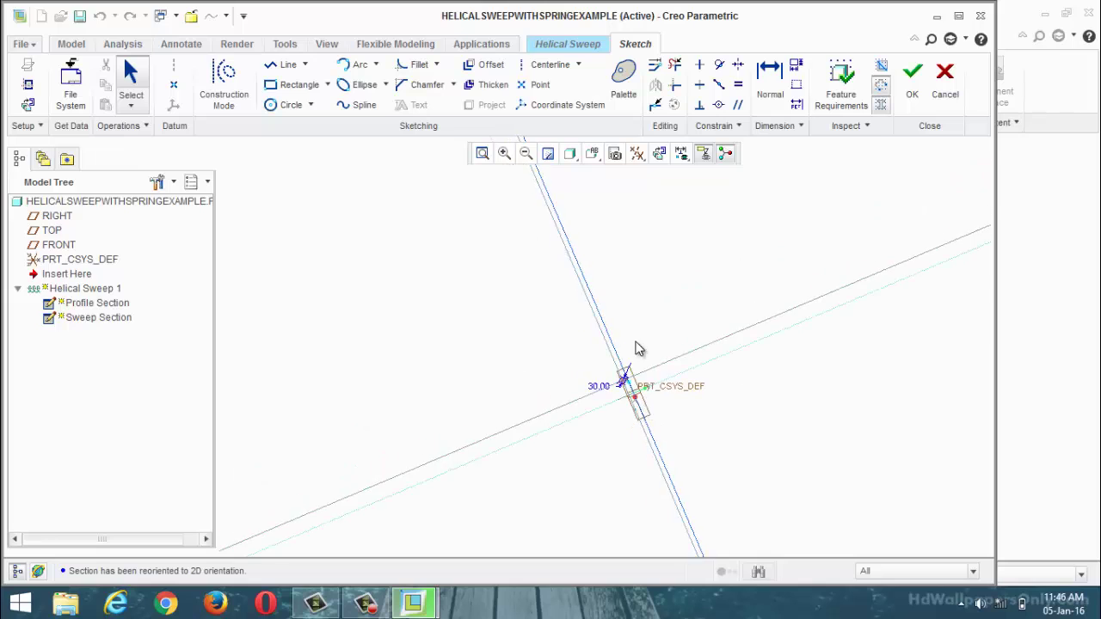
scroll(441, 374, up, 3)
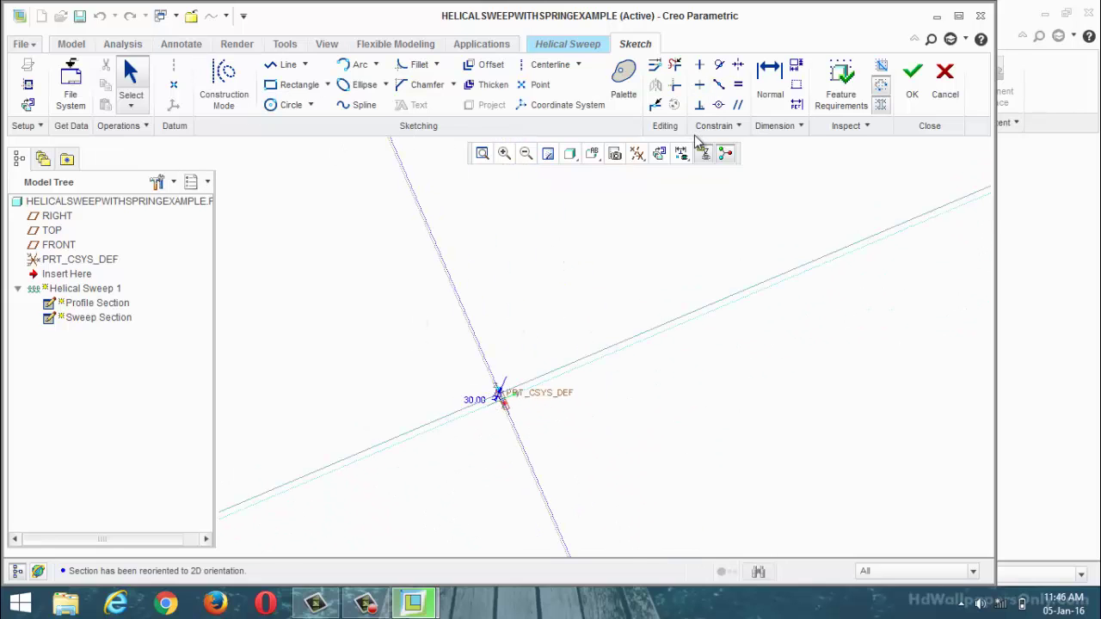
click(660, 153)
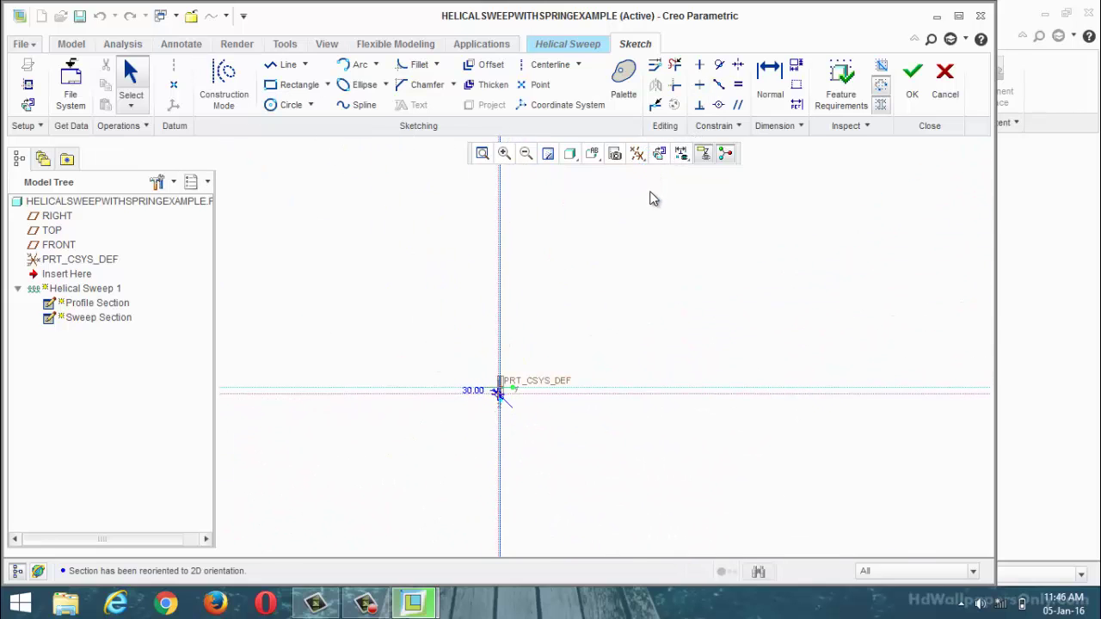
click(905, 95)
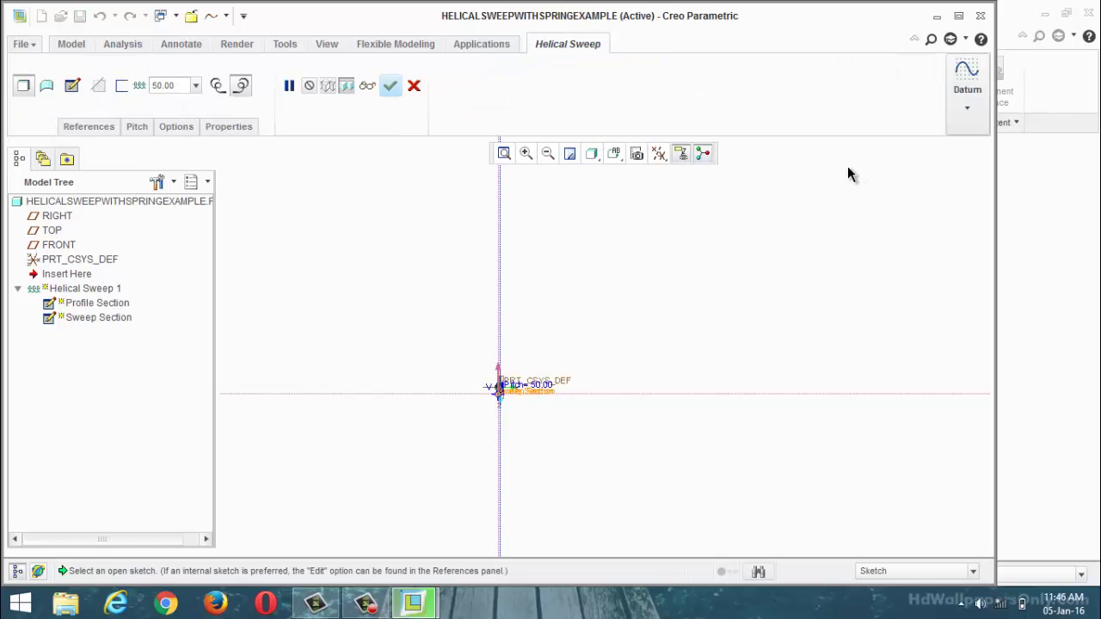
click(390, 88)
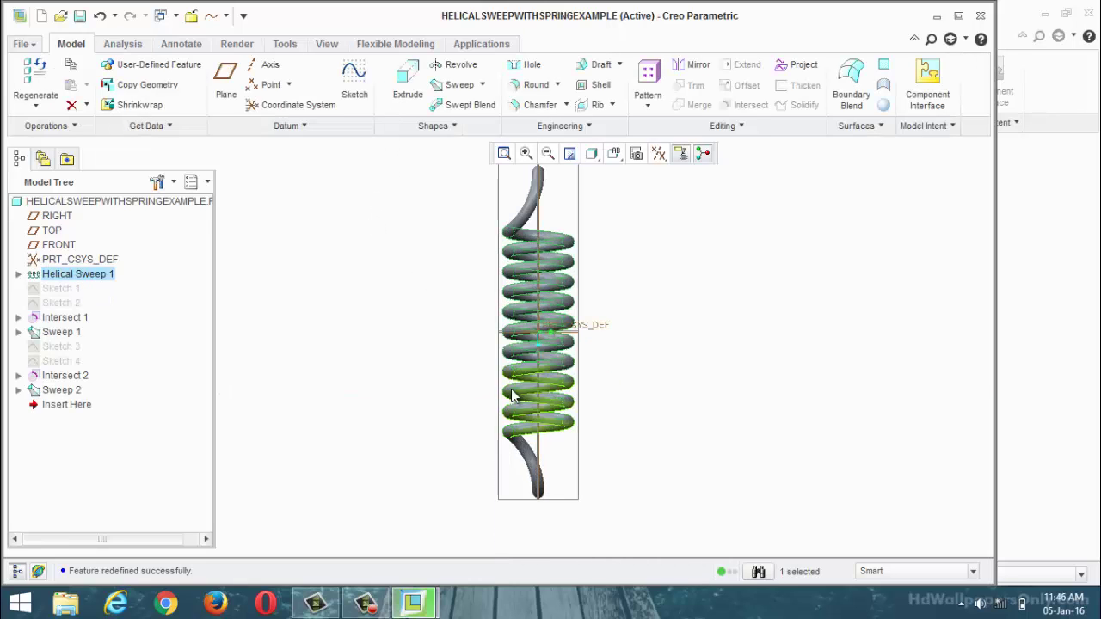
Open Sketch 1's definition again and examine how its hook arc sits relative to the end of the coil
click(55, 303)
right_click(49, 291)
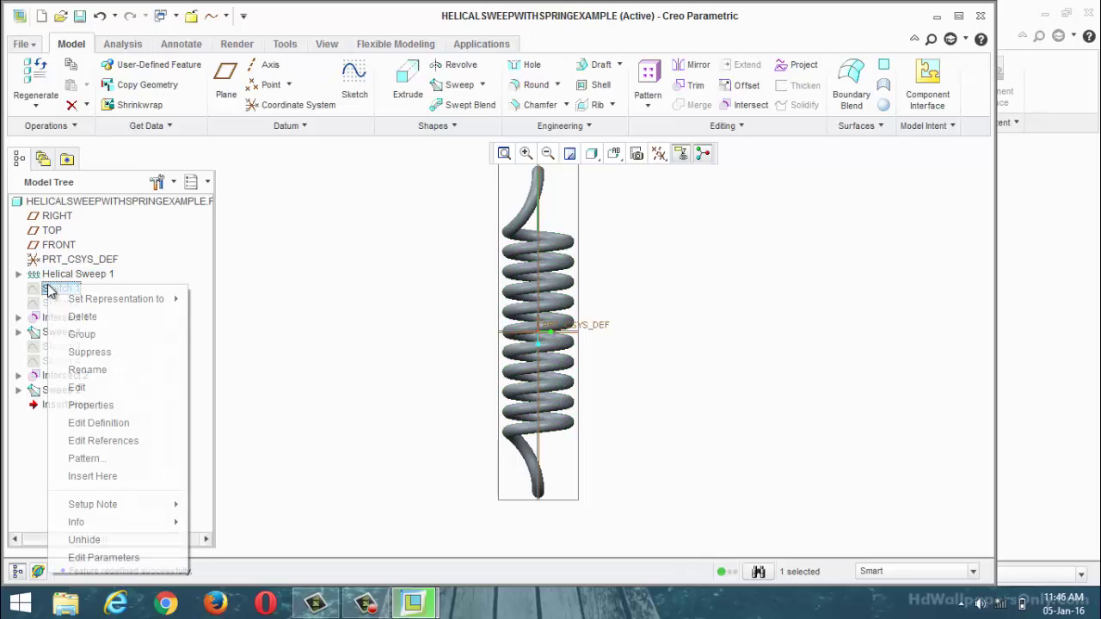
click(120, 423)
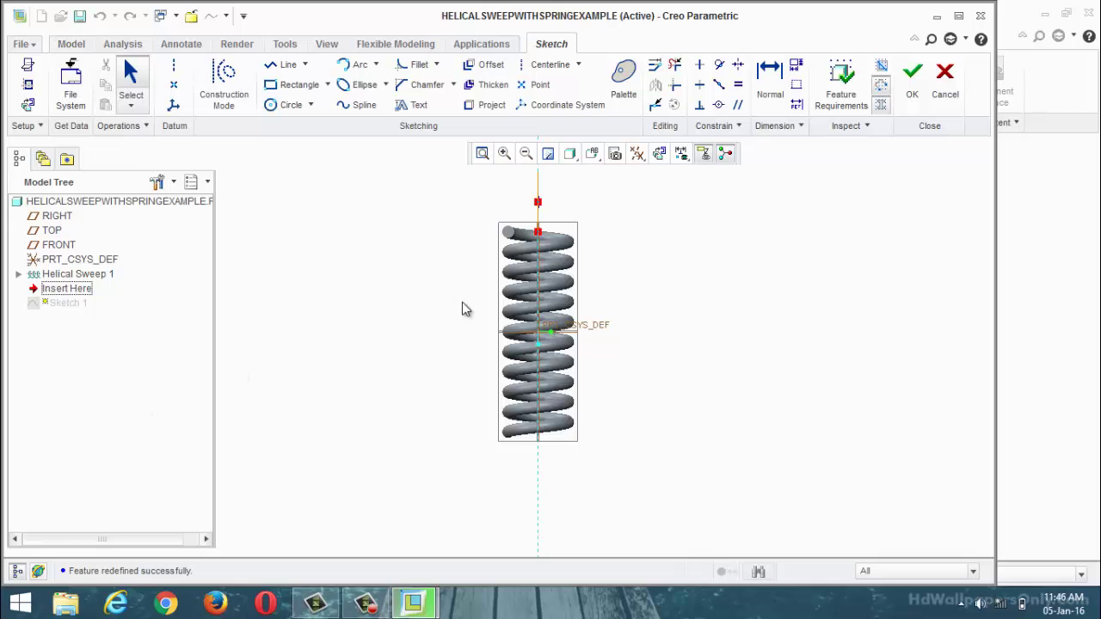
mouse_move(484, 289)
middle_down()
mouse_move(364, 273)
mouse_move(384, 283)
mouse_move(196, 216)
mouse_move(418, 231)
middle_up()
scroll(527, 234, up, 3)
mouse_move(527, 235)
middle_down()
mouse_move(568, 289)
mouse_move(599, 265)
mouse_move(455, 302)
middle_up()
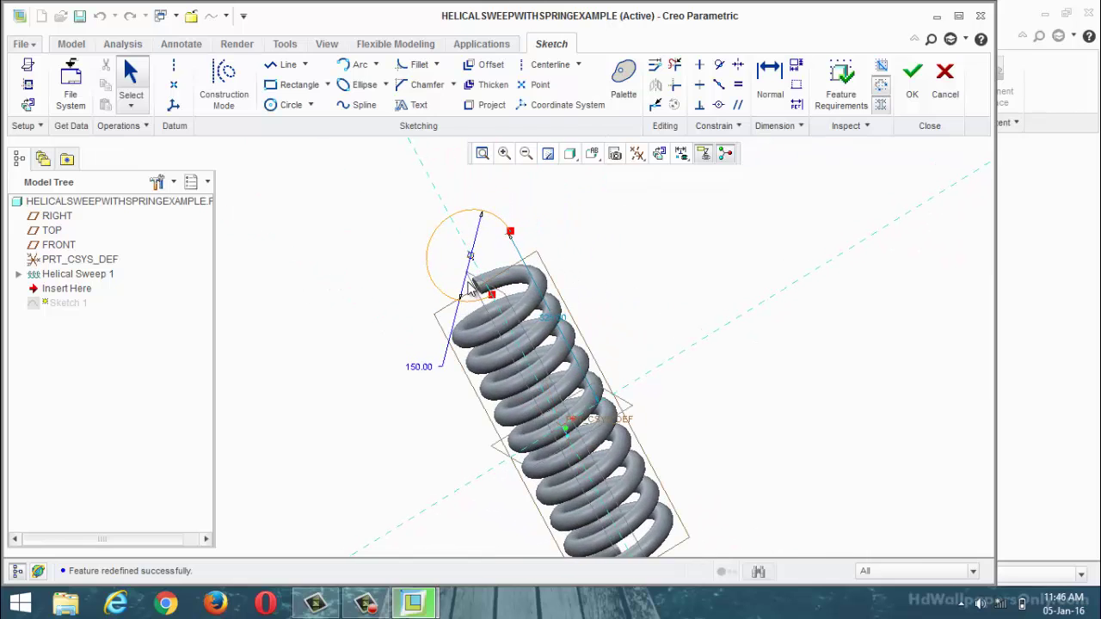
scroll(456, 335, up, 3)
scroll(464, 331, down, 3)
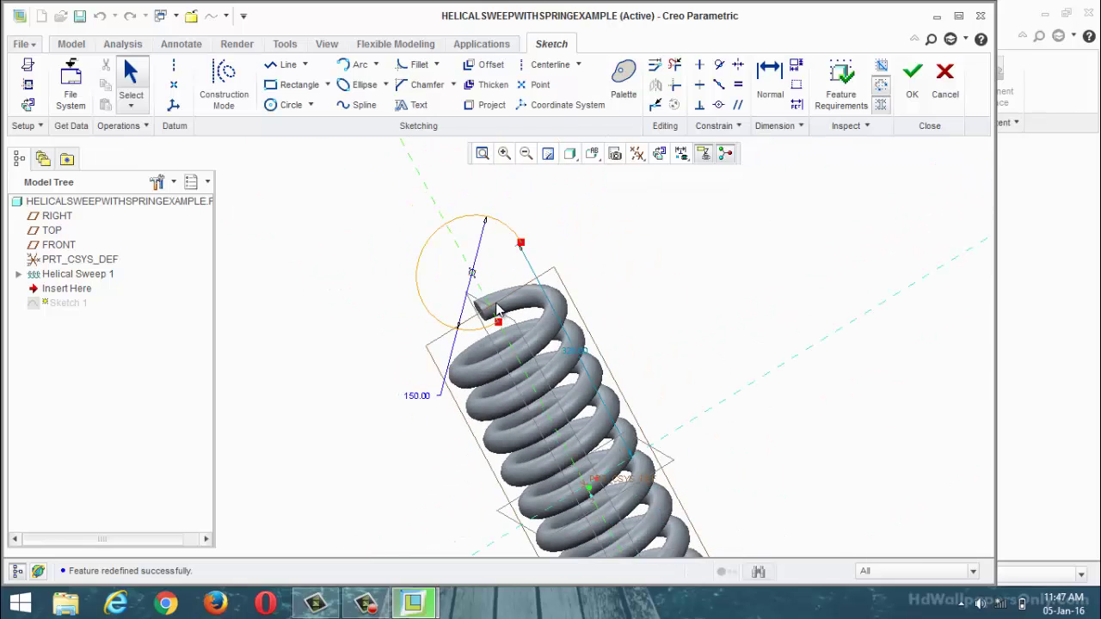
scroll(497, 275, down, 2)
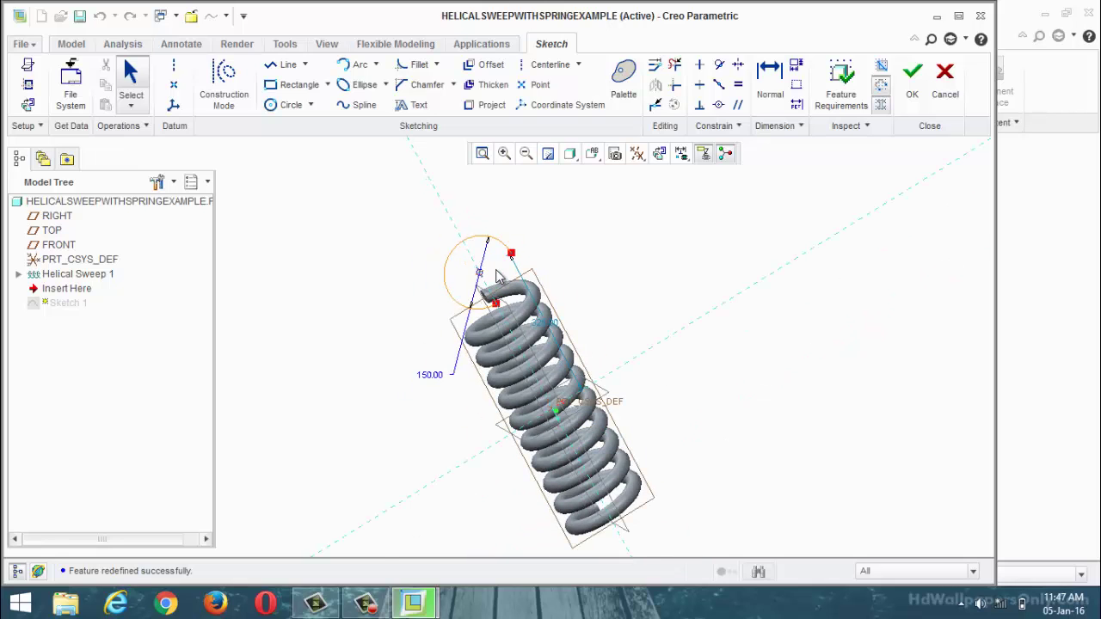
scroll(513, 313, up, 2)
mouse_move(610, 307)
middle_down()
mouse_move(583, 290)
mouse_move(577, 304)
mouse_move(601, 303)
middle_up()
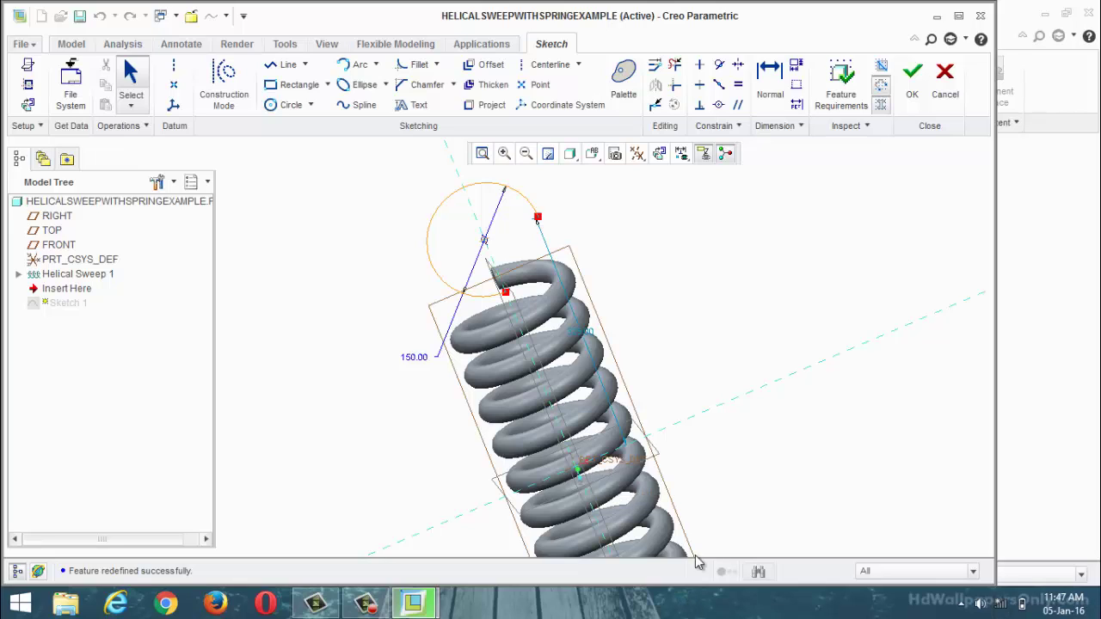
Close the spring part's window, quitting its open sketch without saving, and return to PRT0003
scroll(531, 271, up, 3)
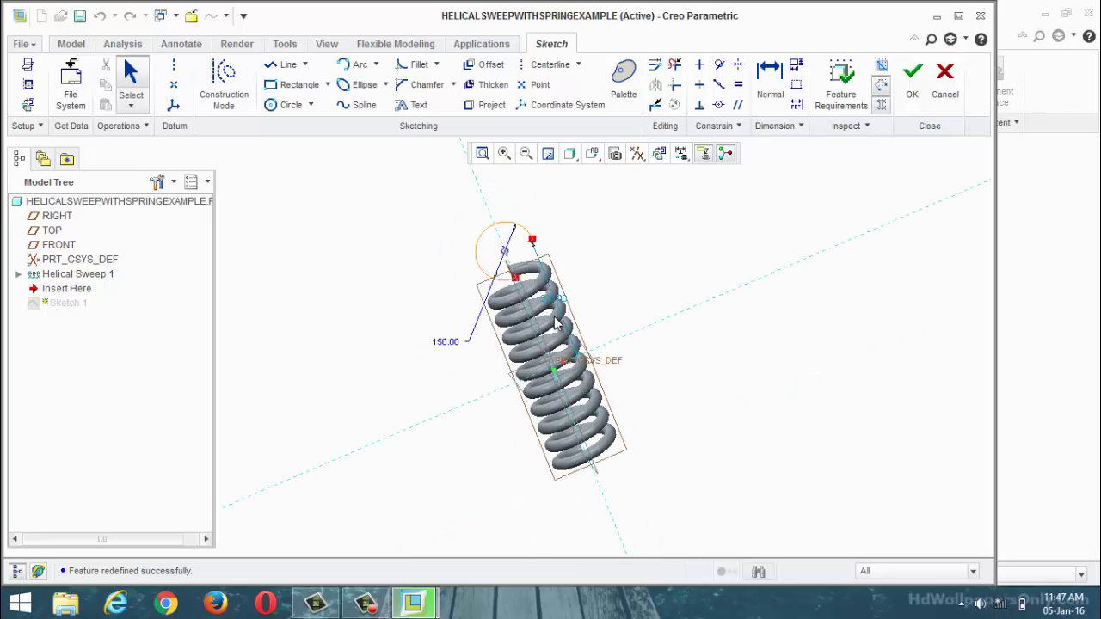
scroll(540, 262, down, 2)
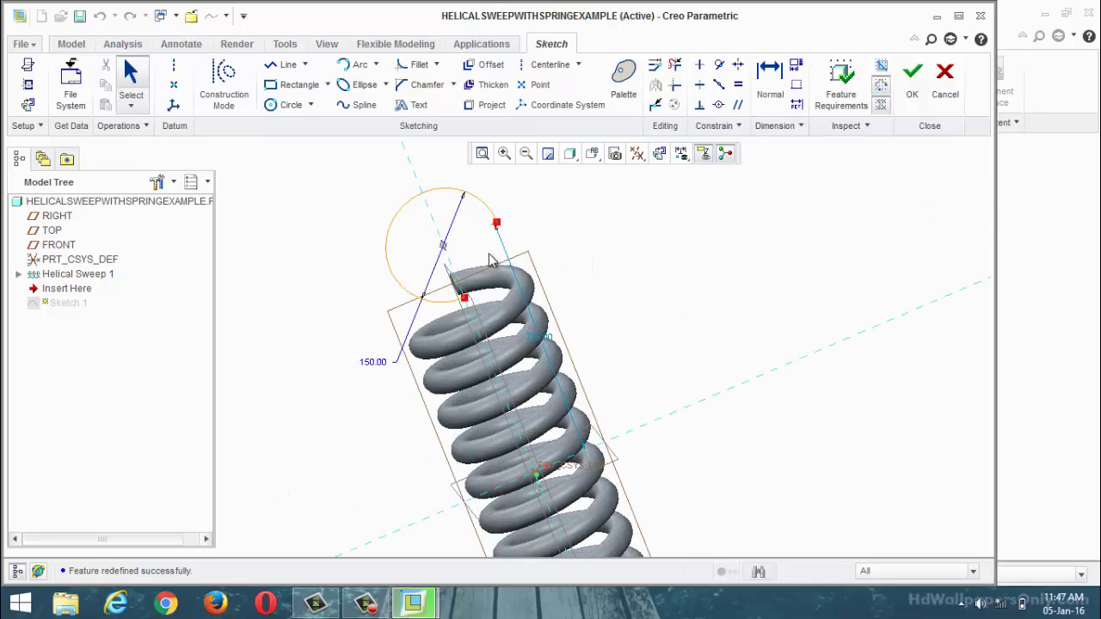
scroll(506, 280, up, 2)
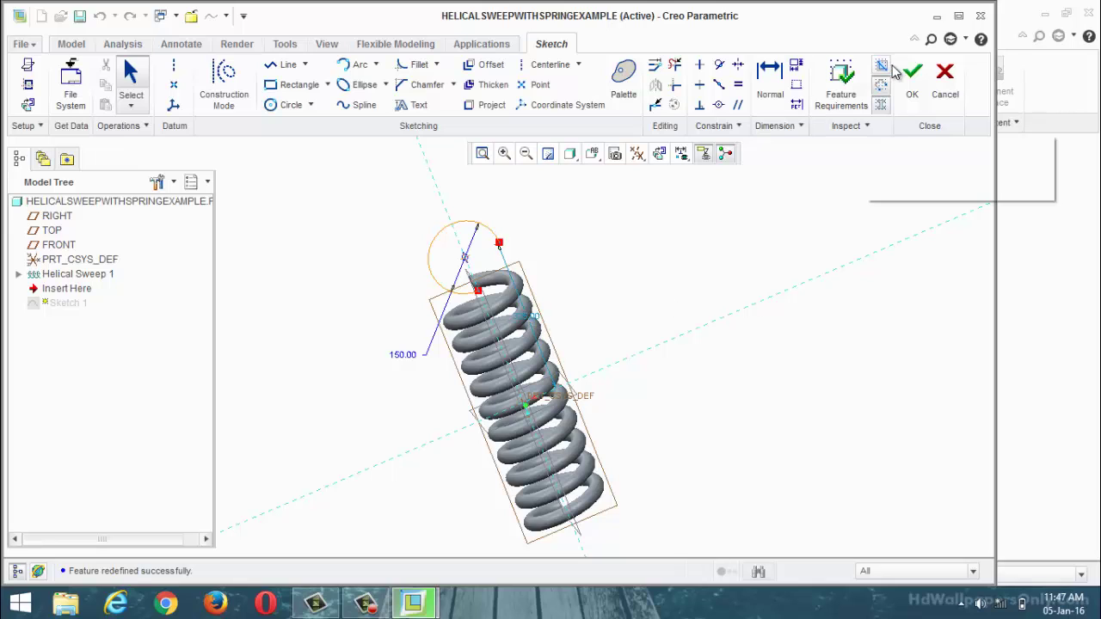
click(981, 19)
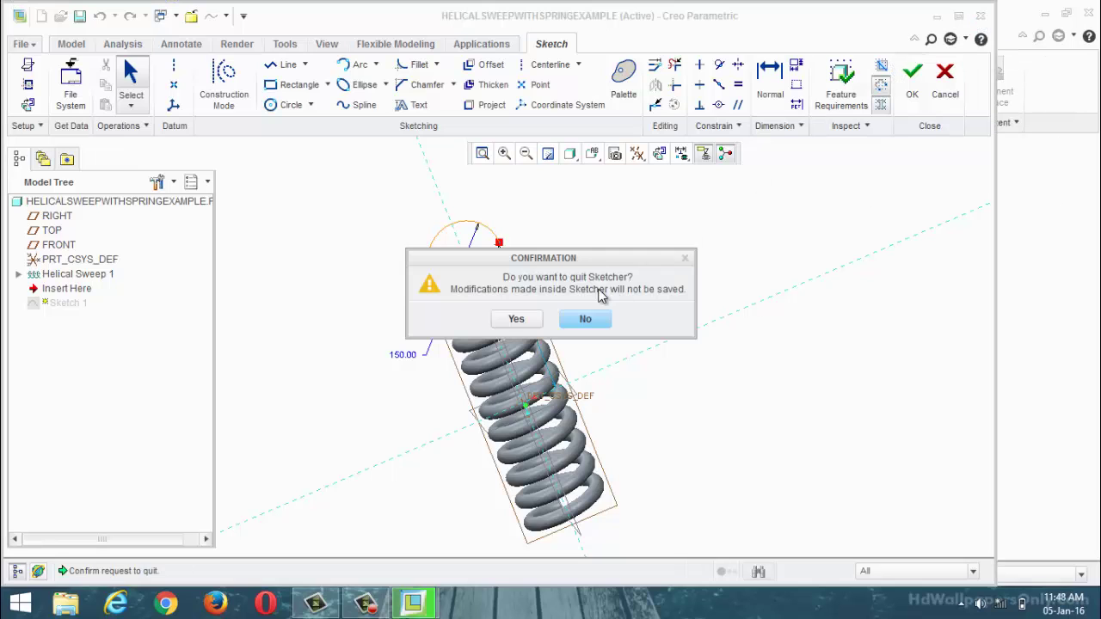
click(521, 315)
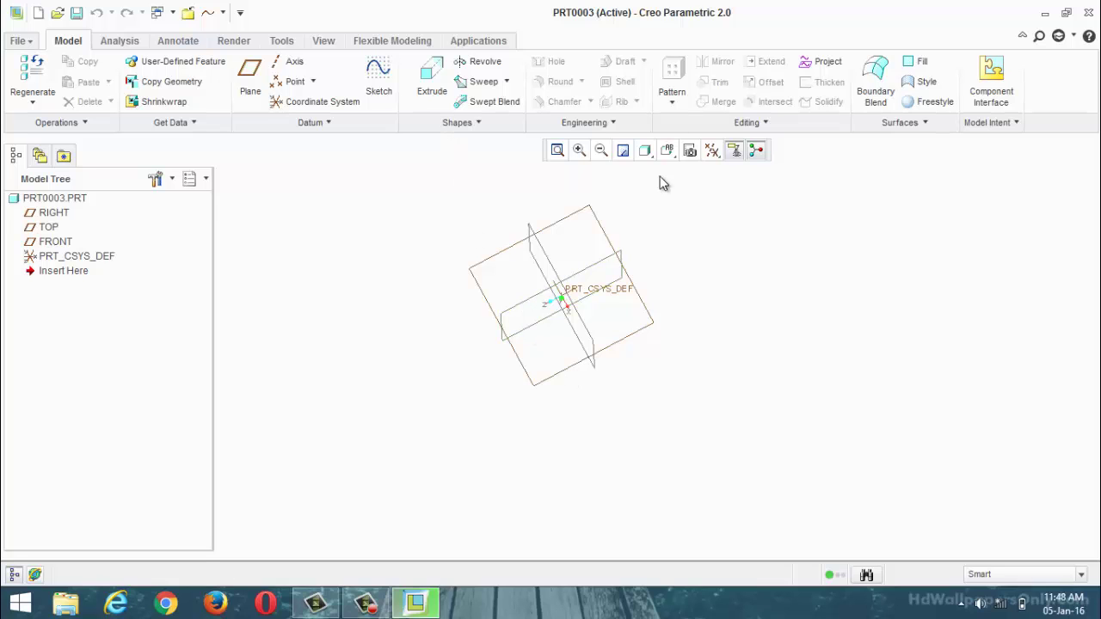
Start a sketch in PRT0003 on the FRONT datum plane, using RIGHT as the reference with Right orientation
click(666, 150)
click(705, 187)
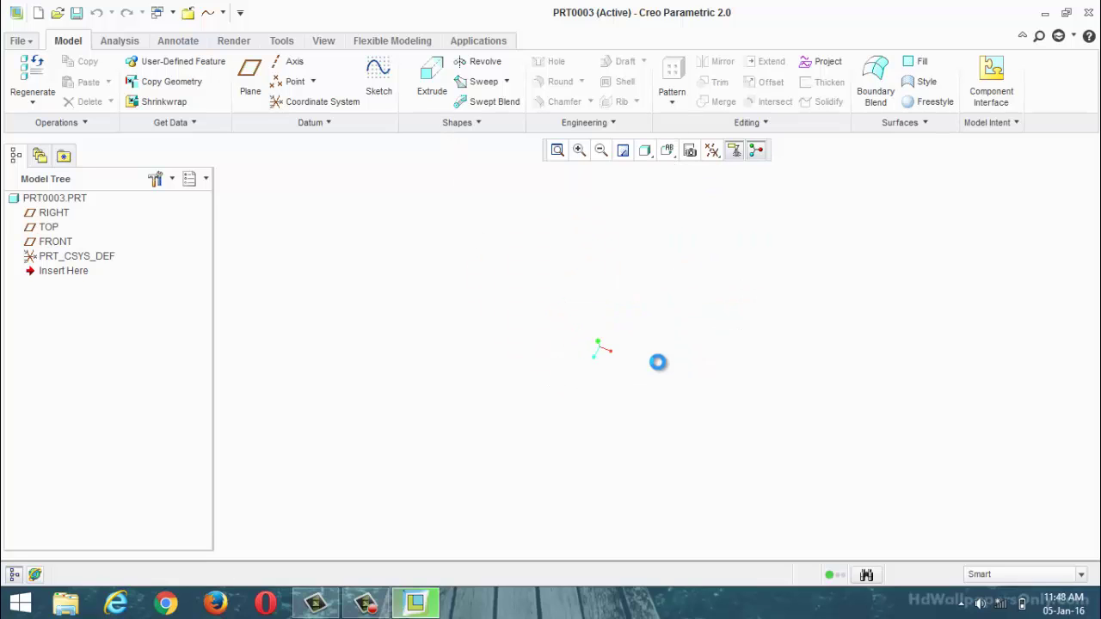
click(375, 77)
click(632, 320)
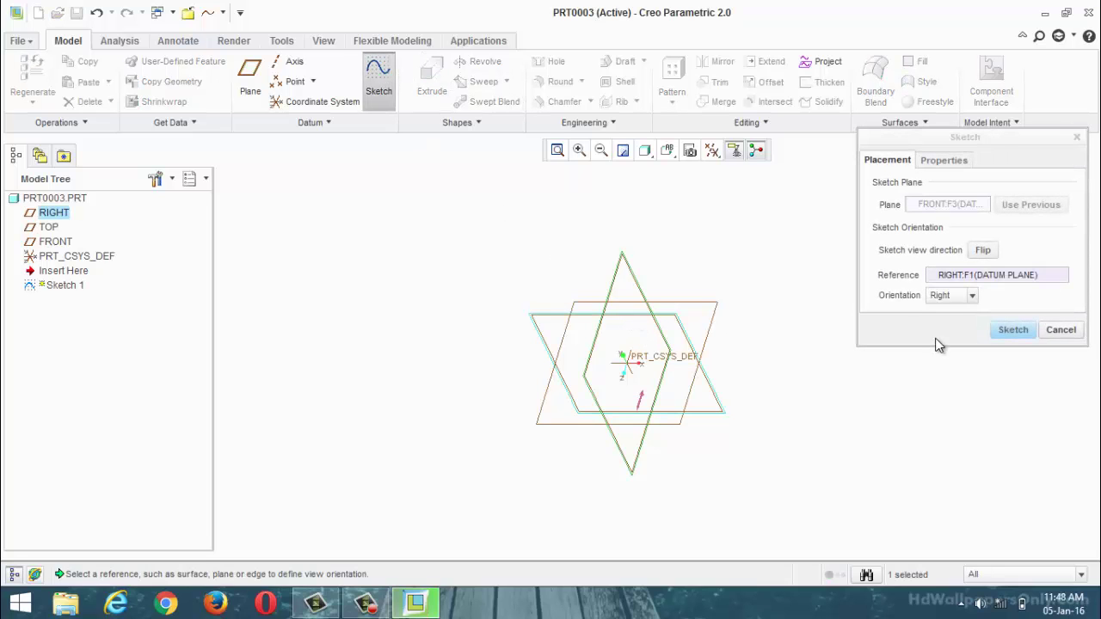
click(1012, 331)
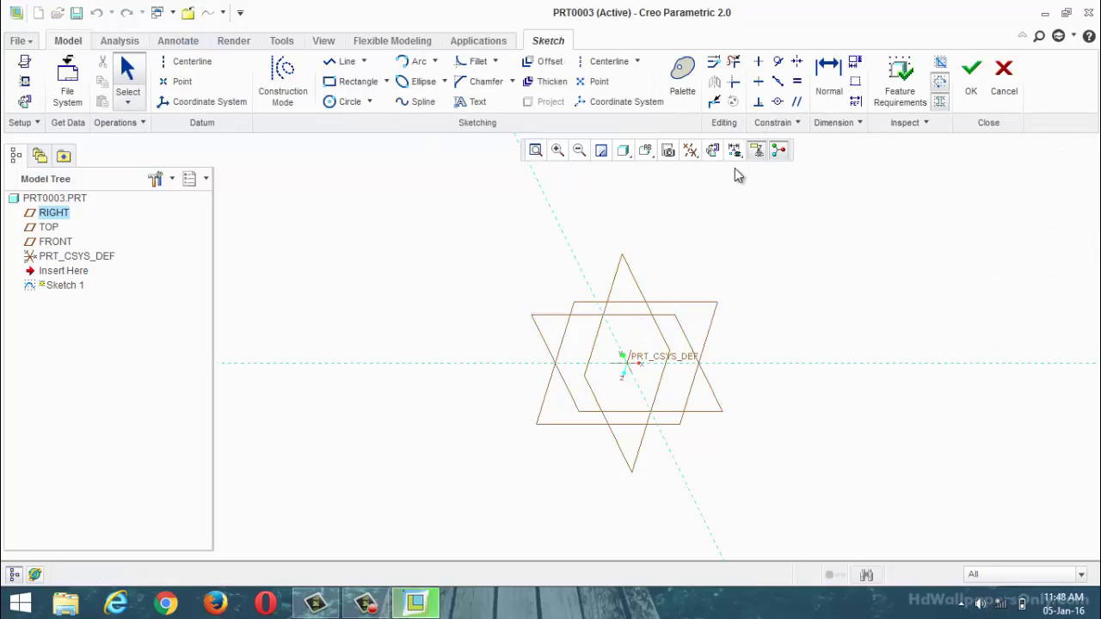
Draw a vertical datum centerline through the sketch origin
click(203, 61)
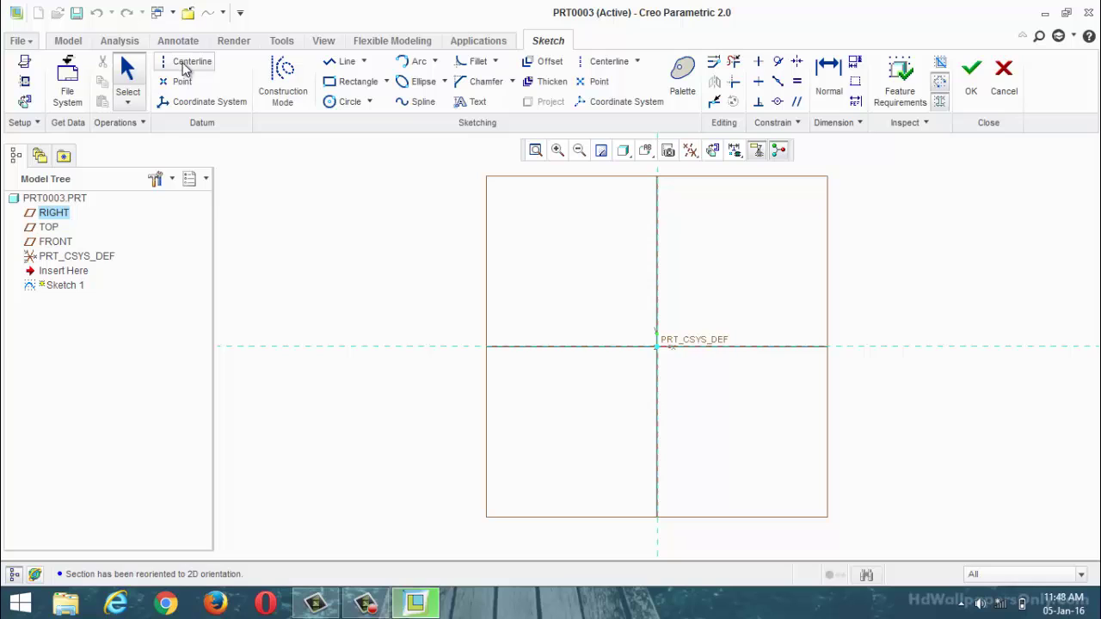
click(667, 341)
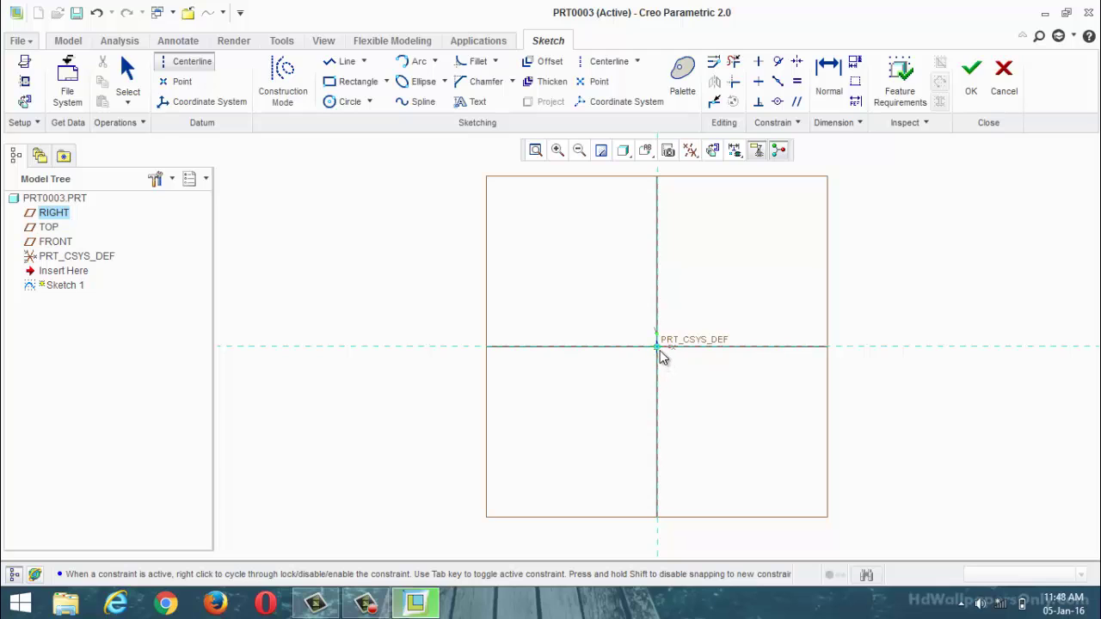
click(662, 309)
middle_click(695, 405)
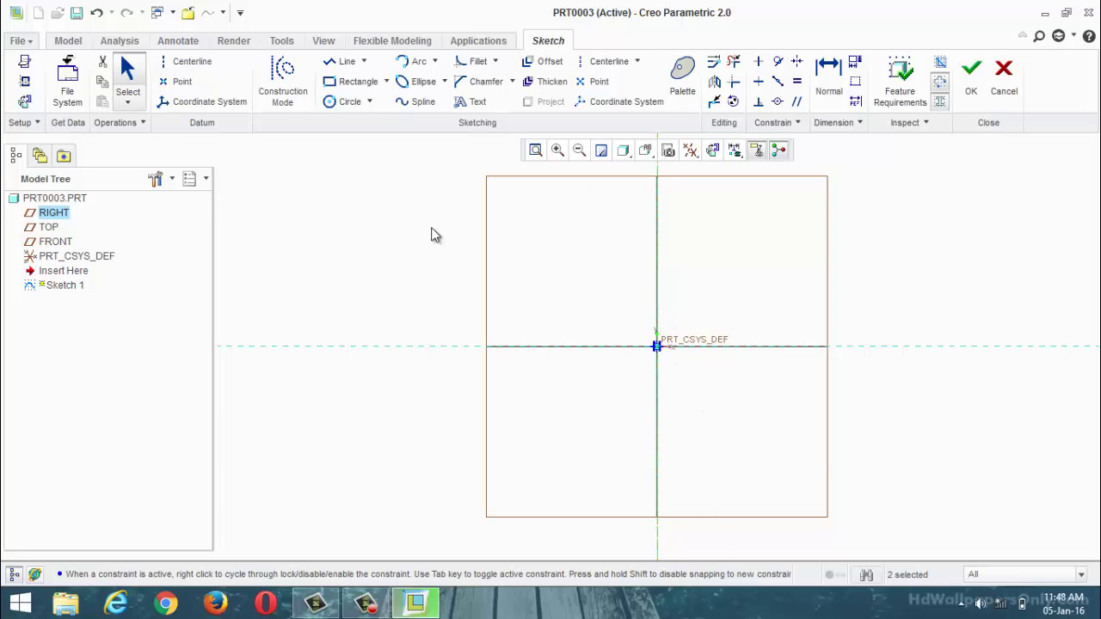
Sketch a vertical line about 455 long, about 172 from the centerline and crossing the horizontal reference
click(331, 62)
click(772, 199)
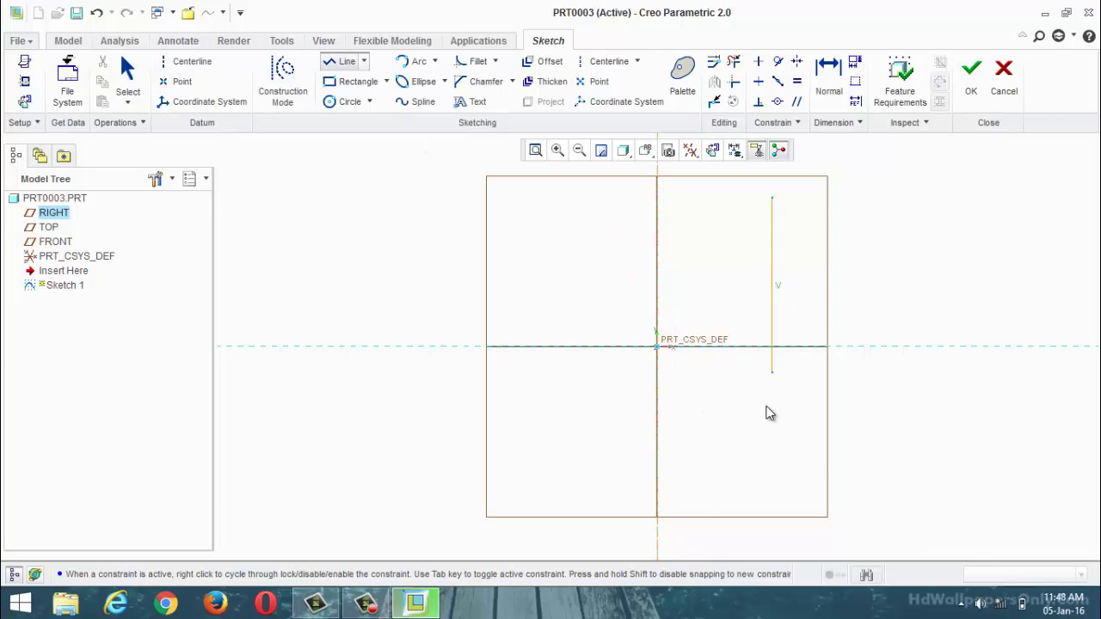
click(771, 502)
middle_click(810, 496)
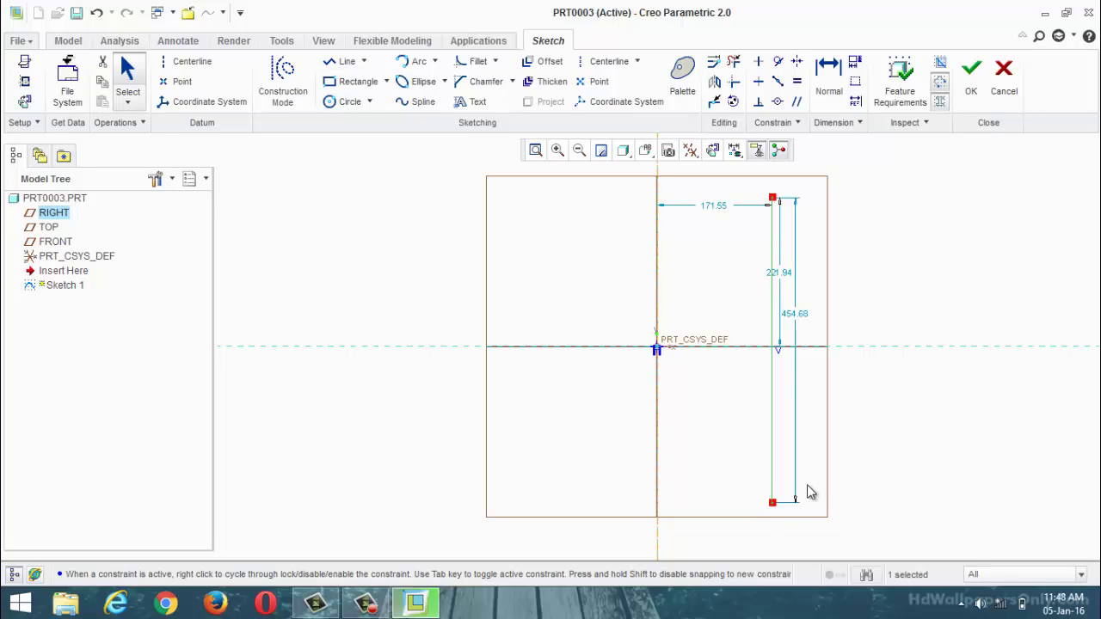
Set the line's length to 500 and its upper endpoint's distance from the horizontal reference to 250
text(500)
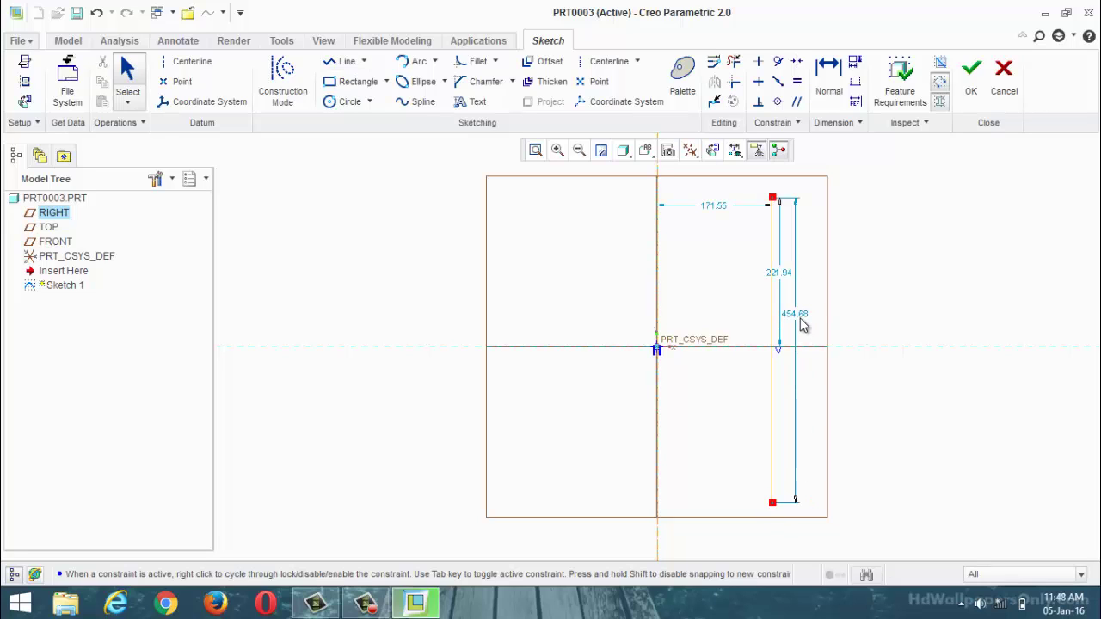
double_click(796, 315)
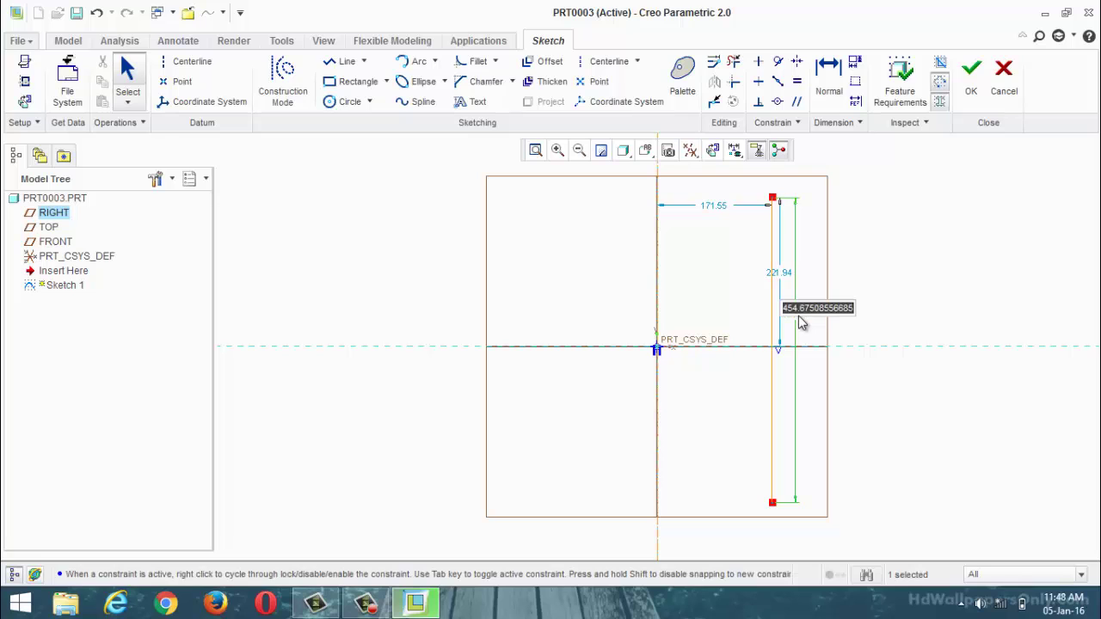
text(500)
key(Return)
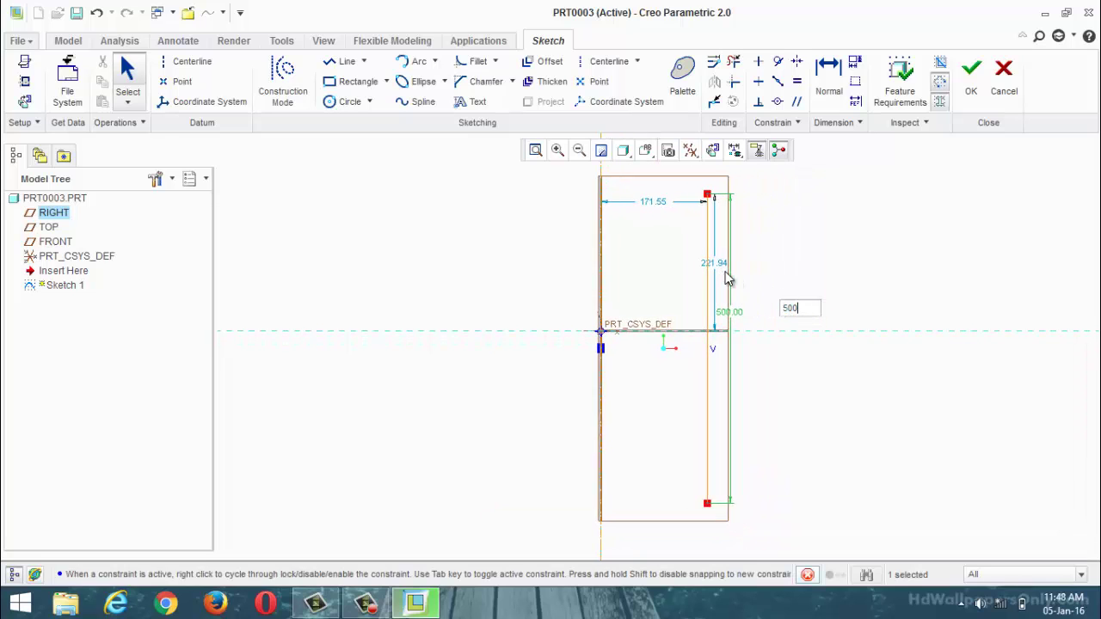
double_click(708, 266)
text(250)
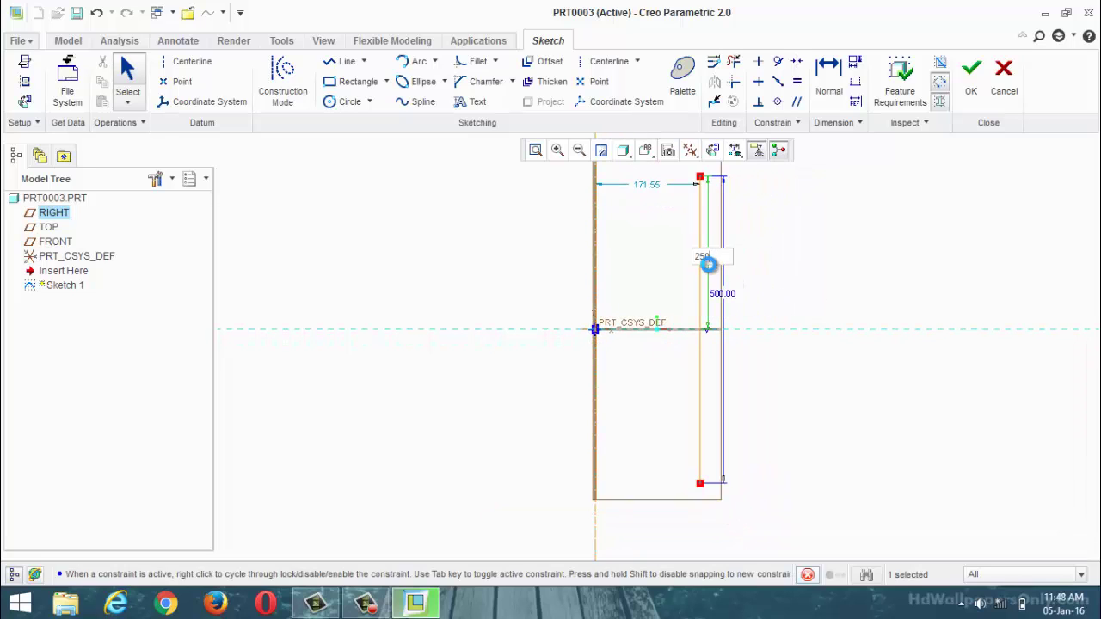
Set the line's distance from the vertical centerline to 75
double_click(652, 203)
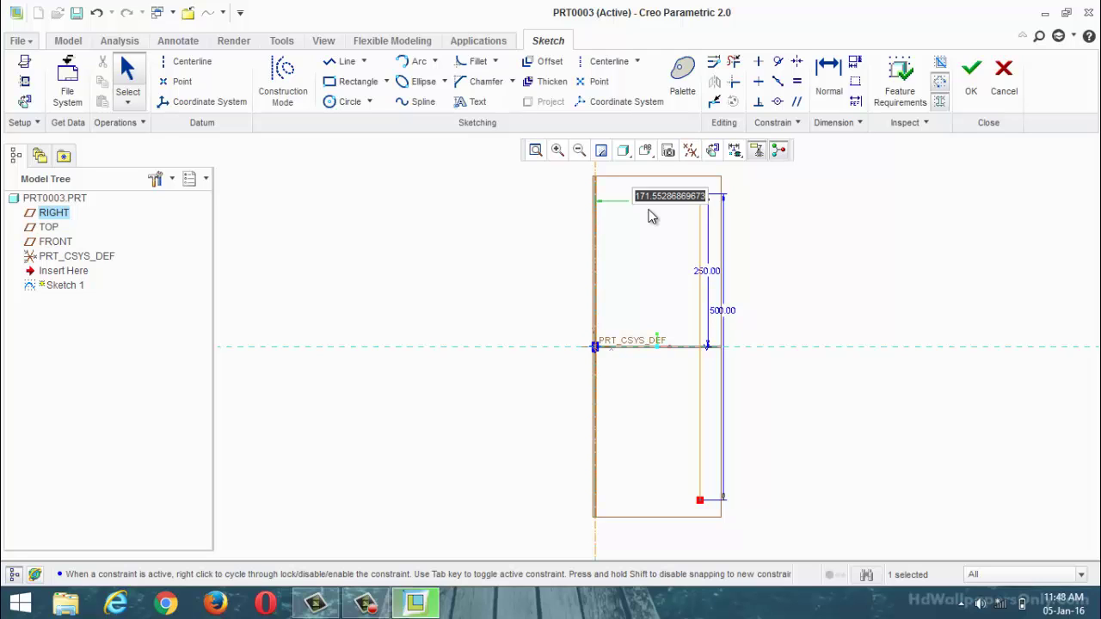
text(100)
key(Return)
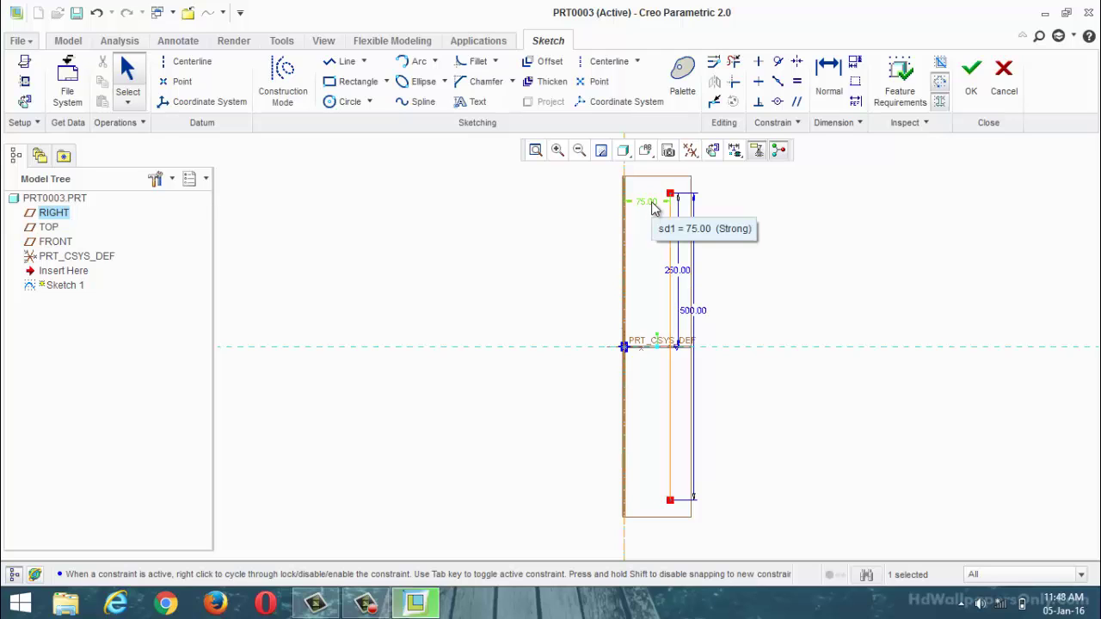
Set the line's distance from the vertical centerline to 150 and accept the sketch
double_click(645, 205)
text(150)
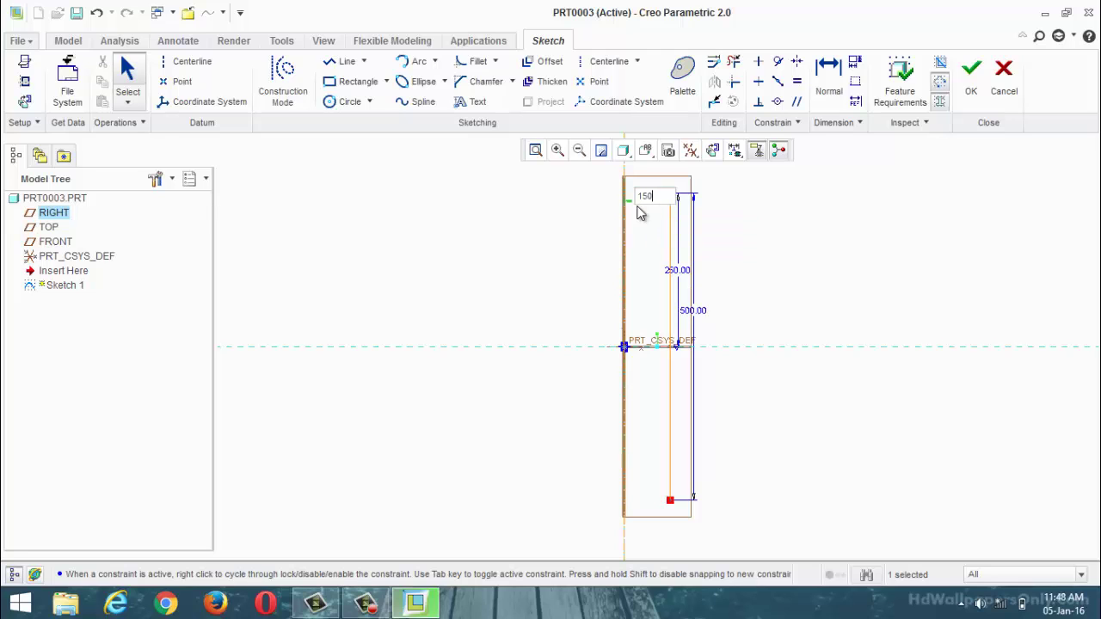
key(Return)
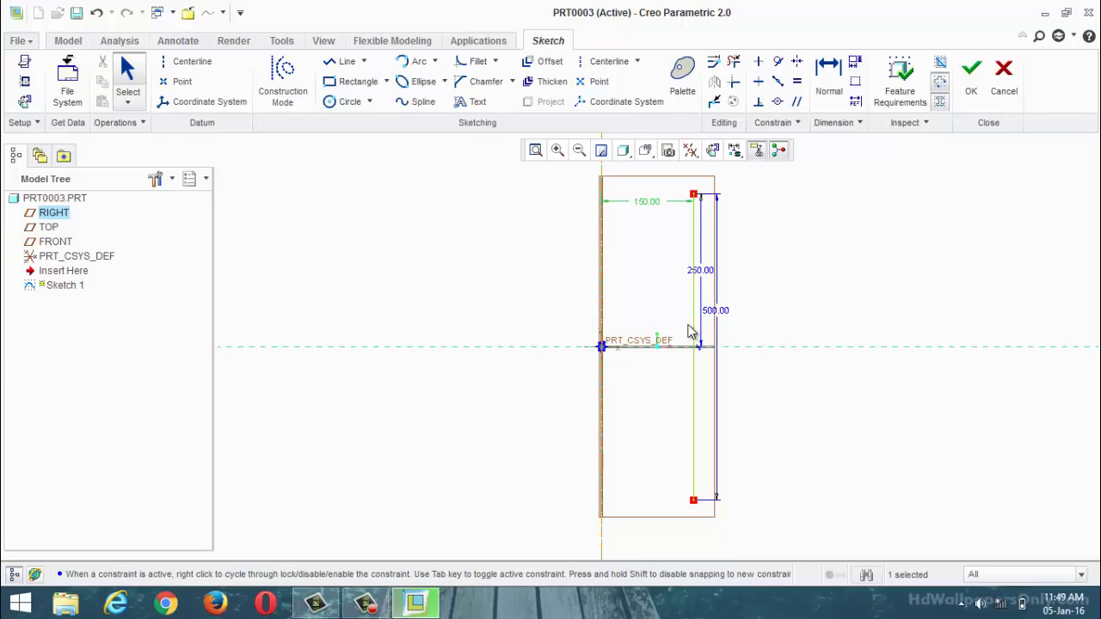
scroll(694, 323, down, 2)
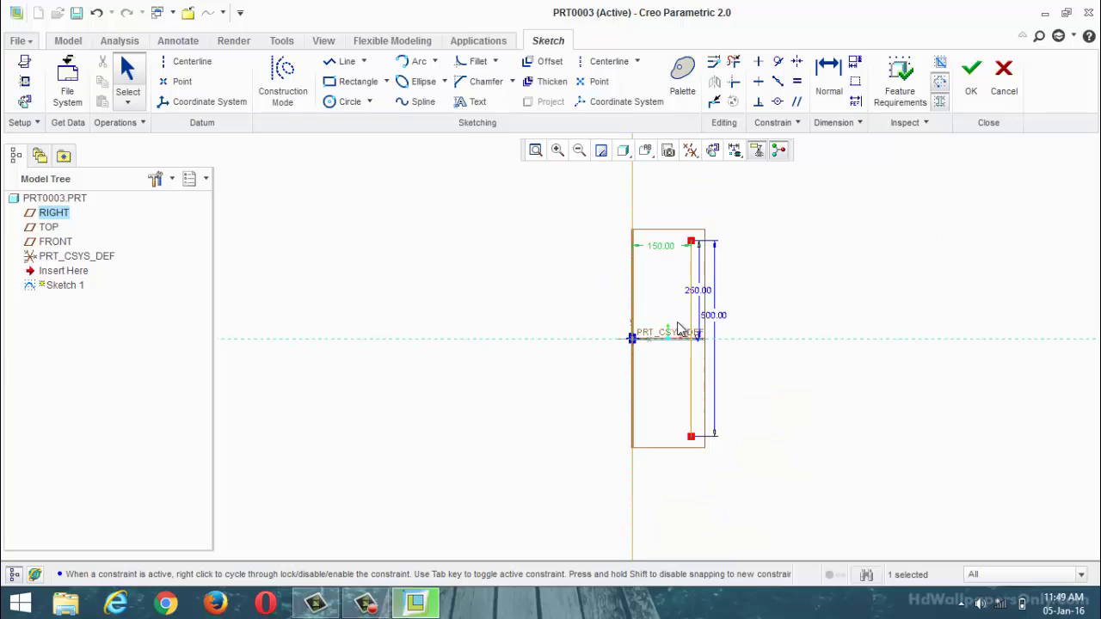
click(972, 77)
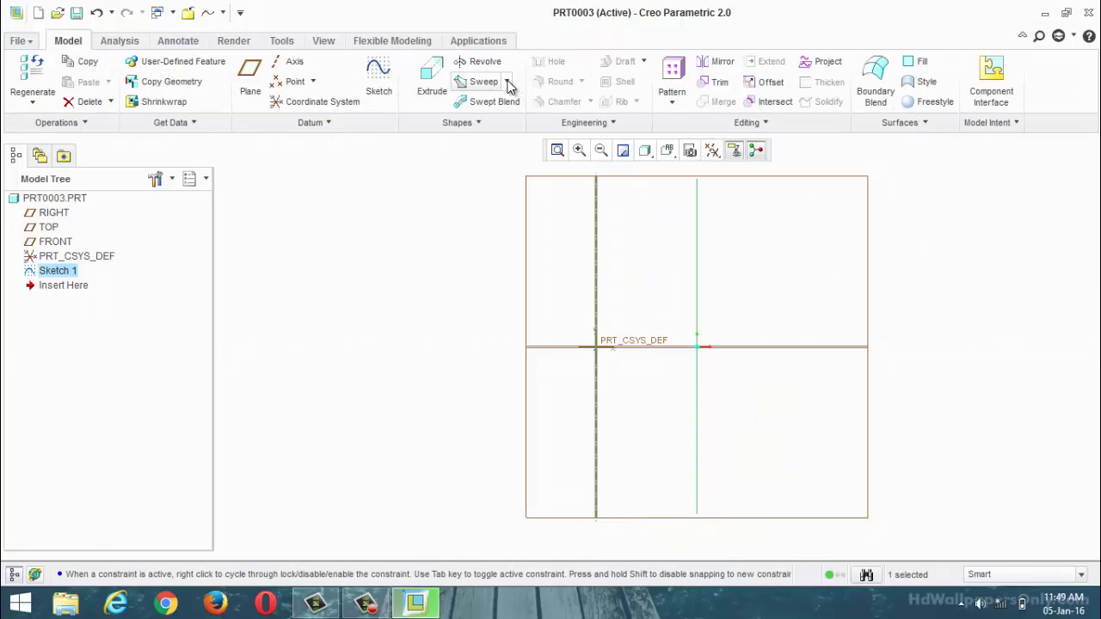
Start a Helical Sweep using Sketch 1 as its profile
click(507, 82)
click(510, 126)
scroll(533, 332, down, 2)
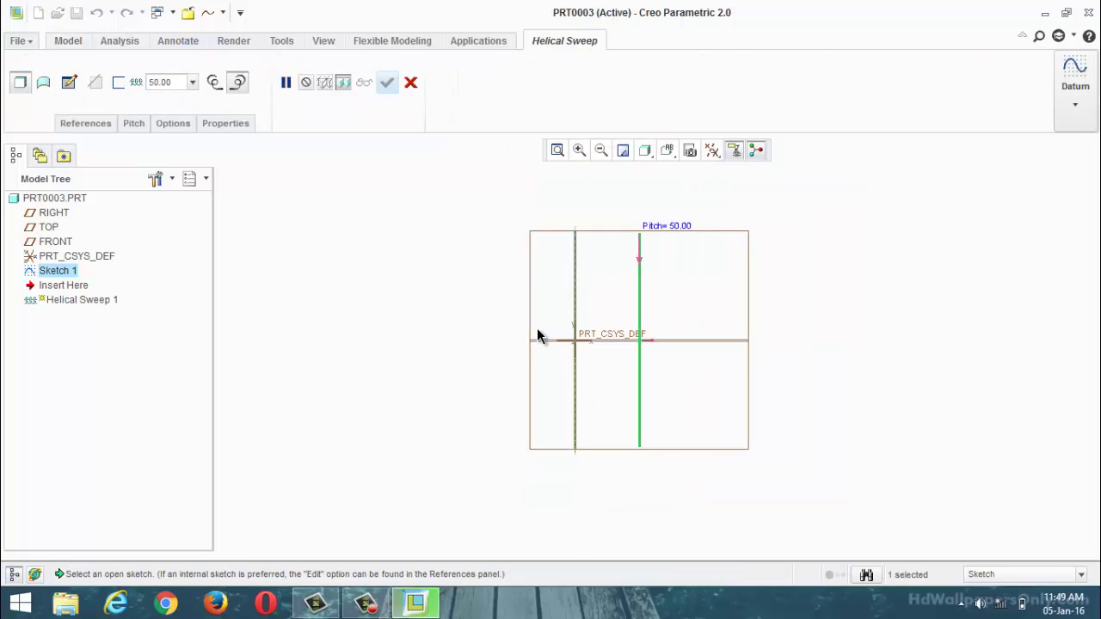
scroll(754, 147, up, 2)
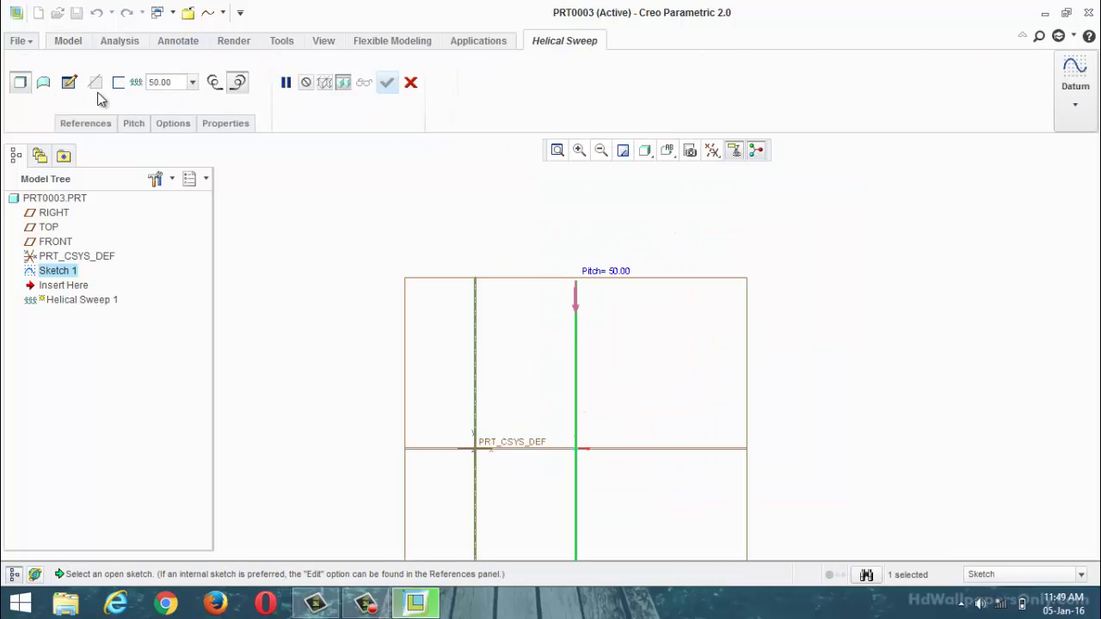
Open the sweep section in the 2D sketch view and sketch a circle about 77 in diameter at the profile's start point
click(68, 81)
click(712, 152)
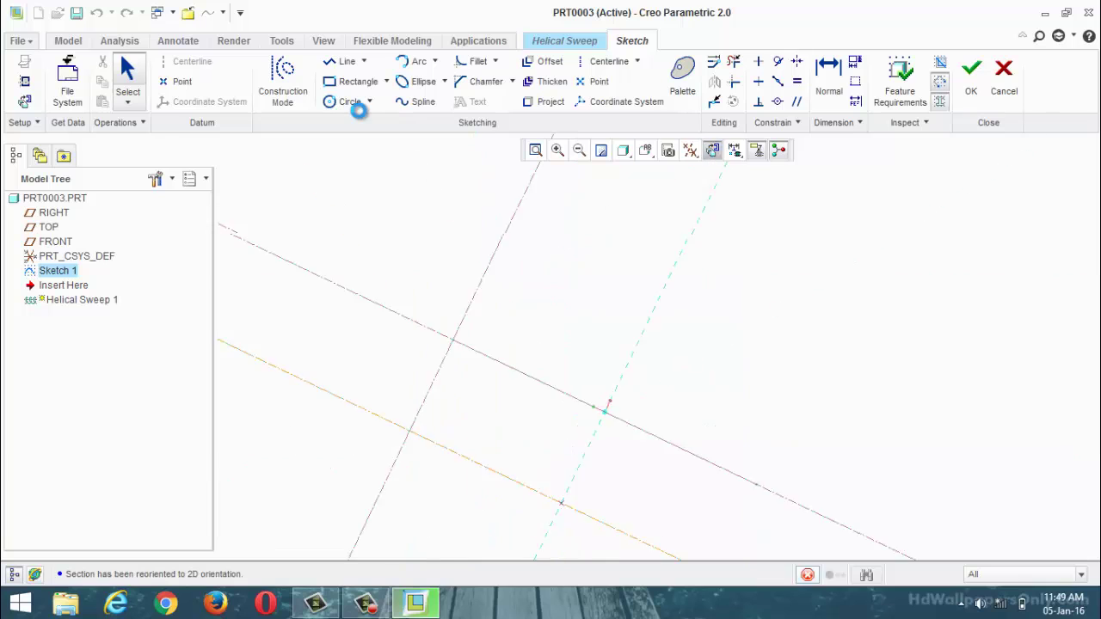
click(350, 101)
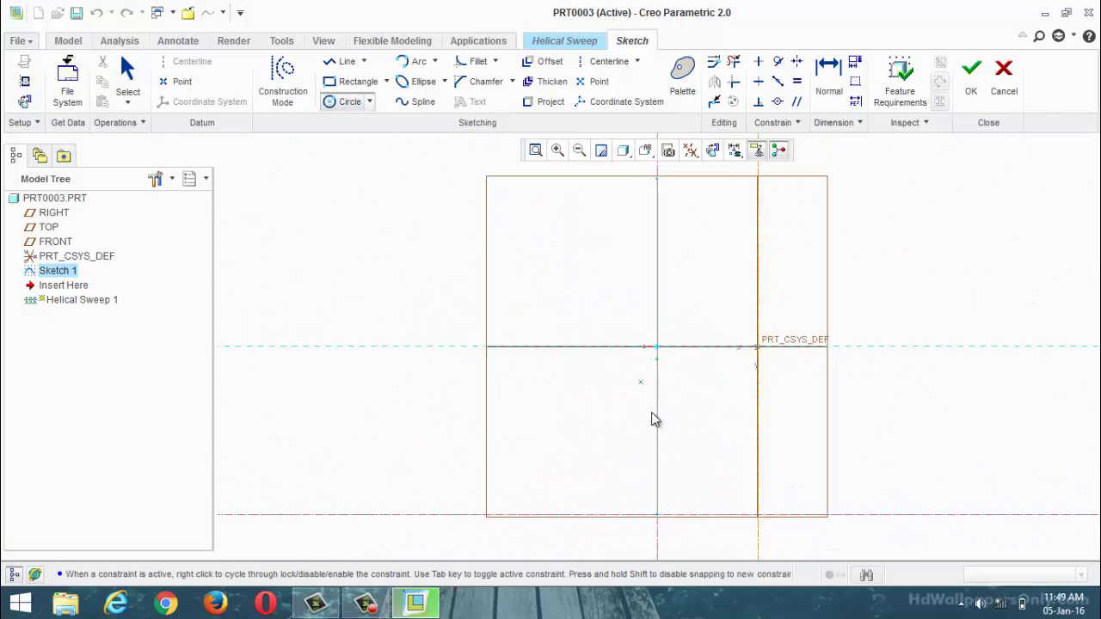
click(658, 516)
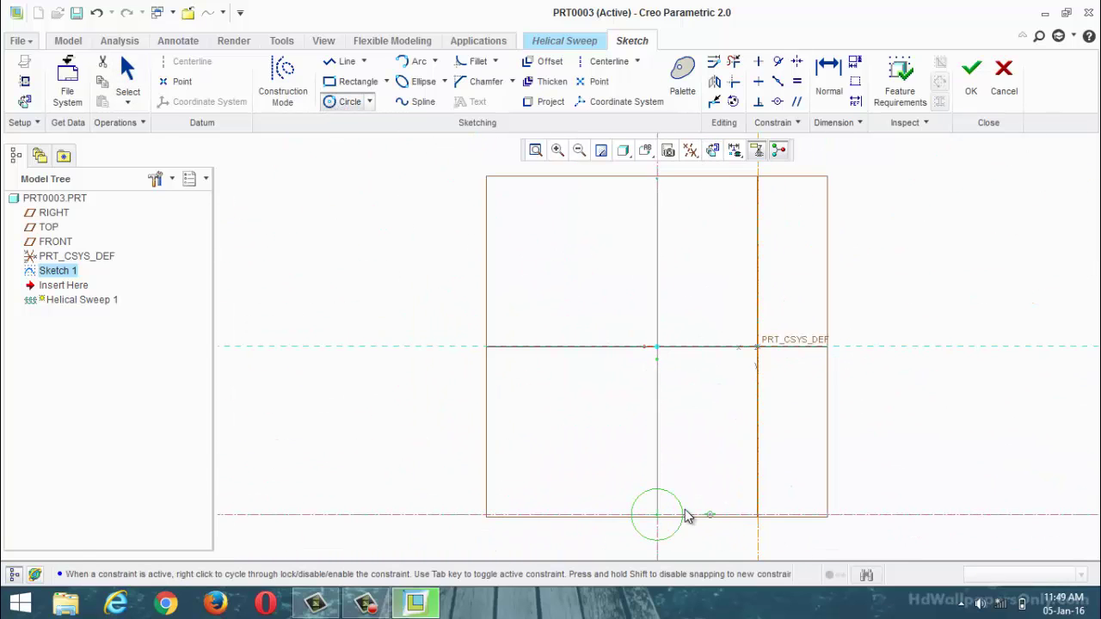
click(683, 516)
middle_click(682, 516)
double_click(610, 490)
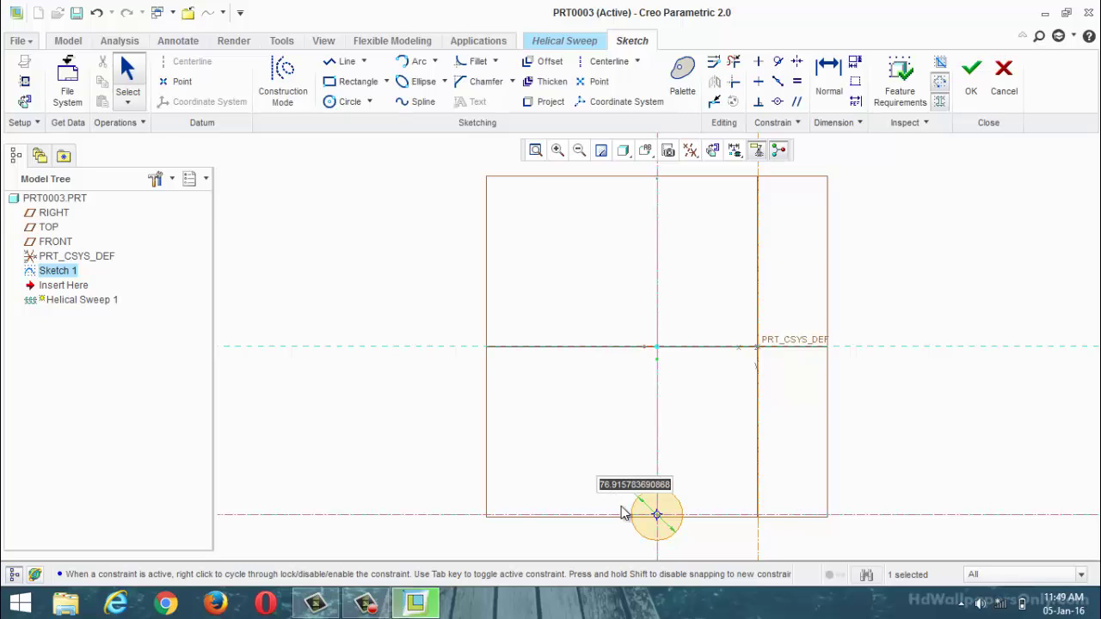
Remove the circle from the sweep section and leave the section sketch
key(Escape)
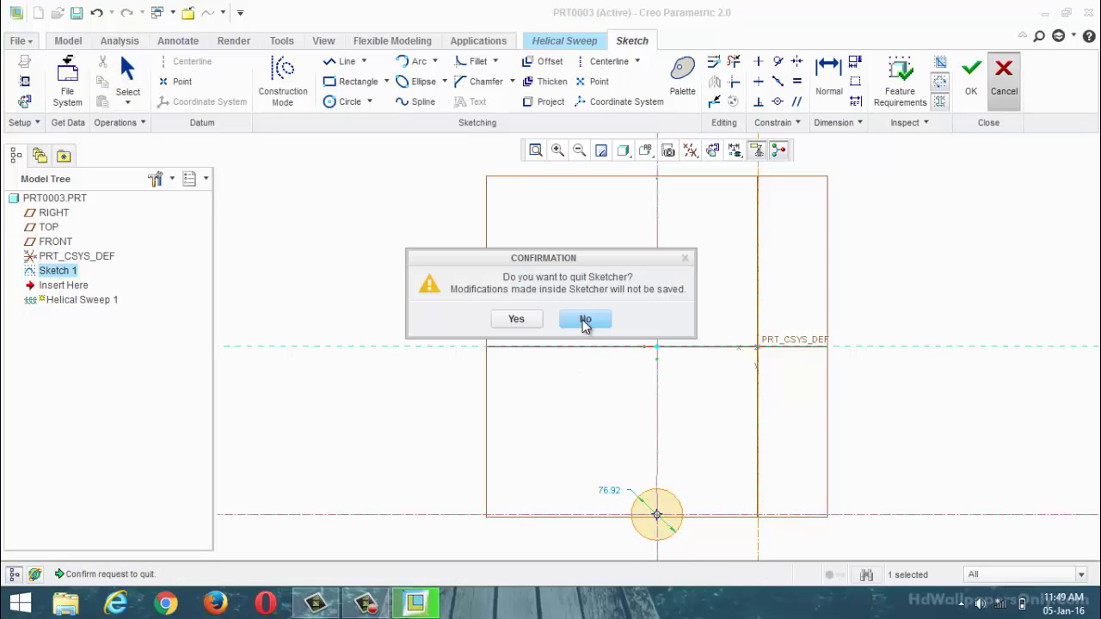
click(585, 322)
key(Delete)
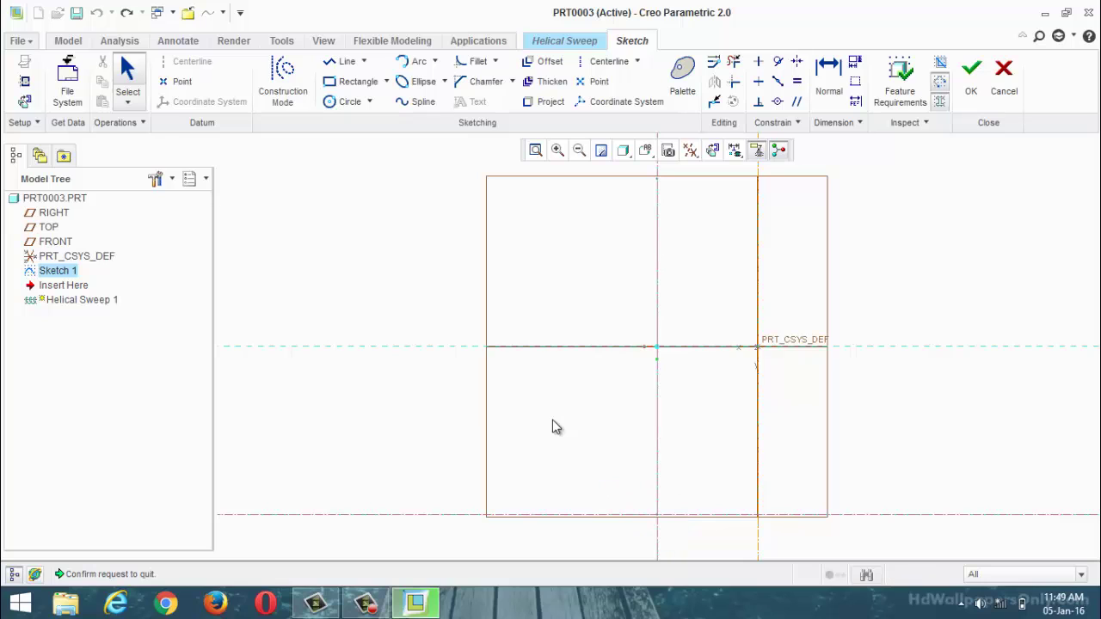
scroll(631, 401, up, 2)
scroll(669, 441, down, 2)
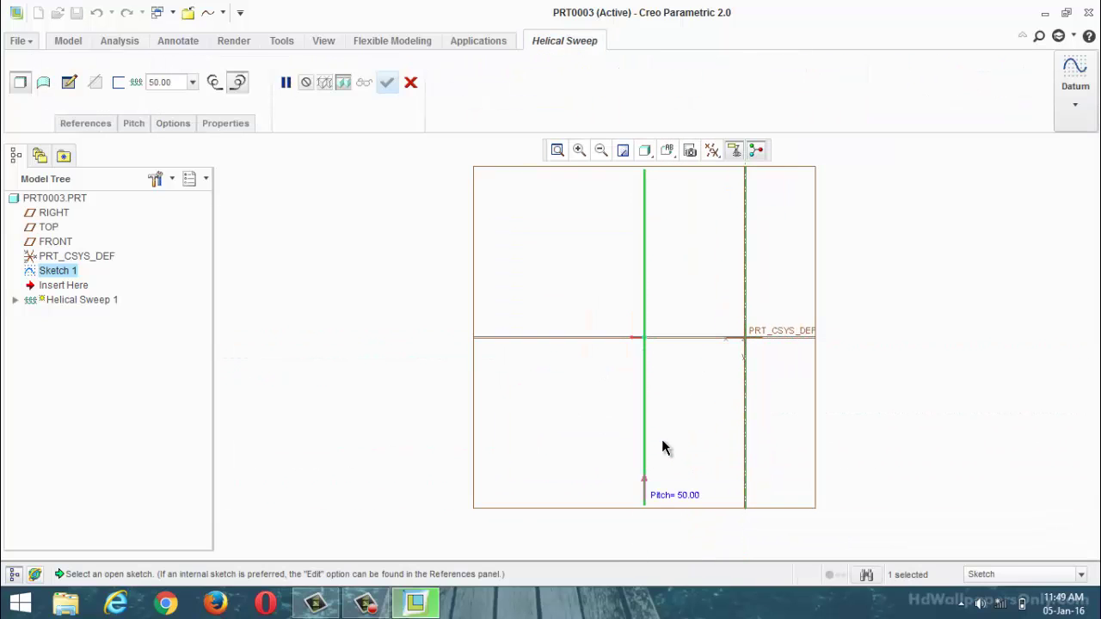
Reopen the sweep section in the 2D sketch view and sketch a circle about 68 in diameter at the profile's start point
click(69, 88)
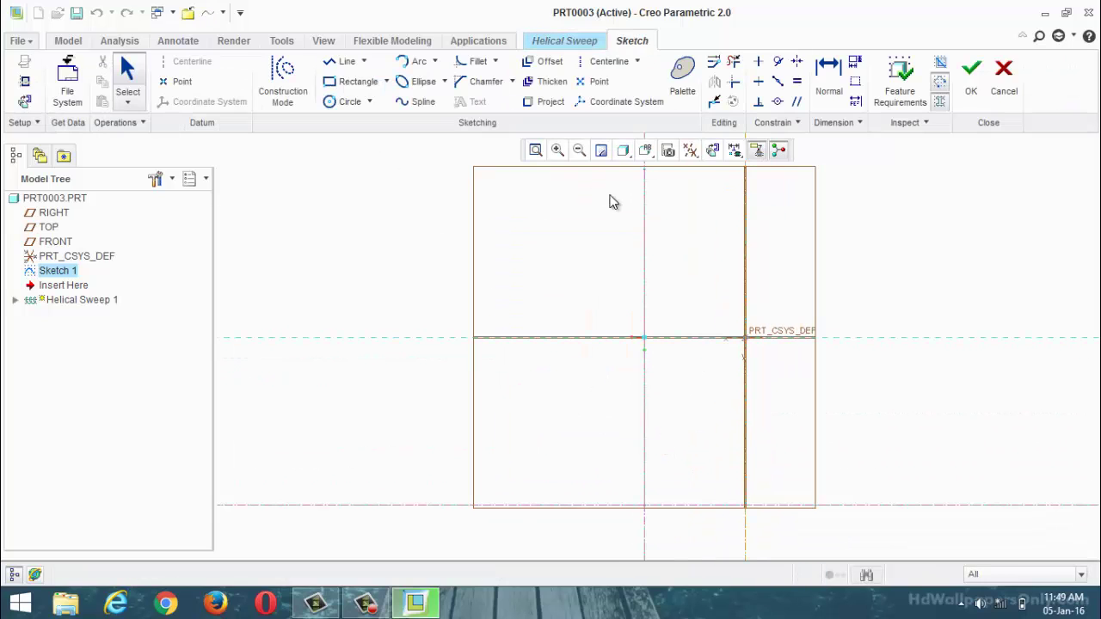
click(711, 153)
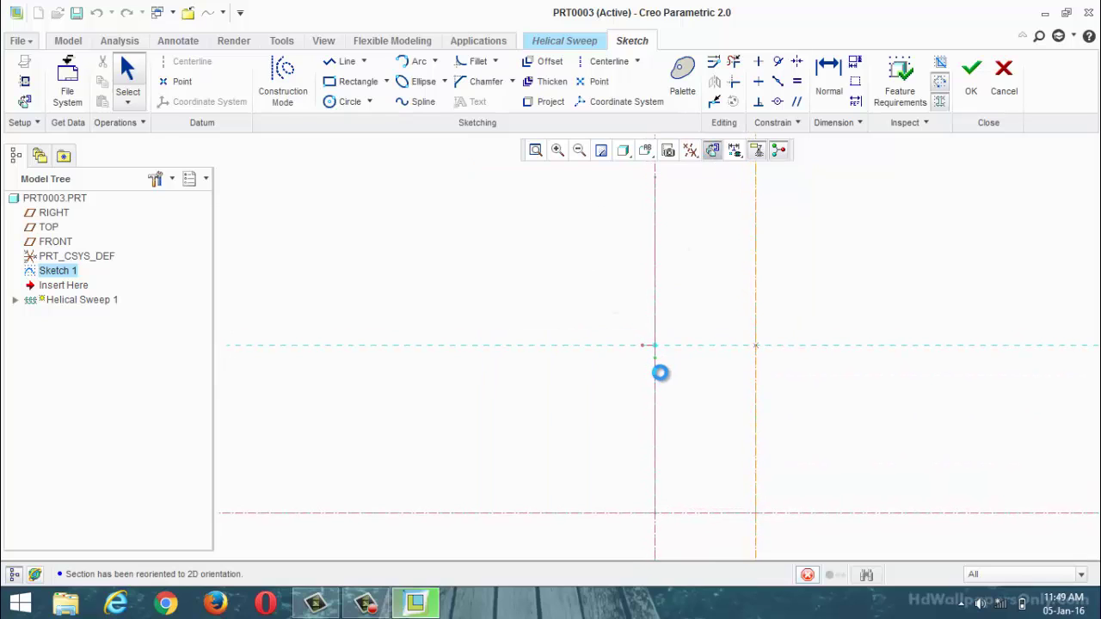
click(342, 101)
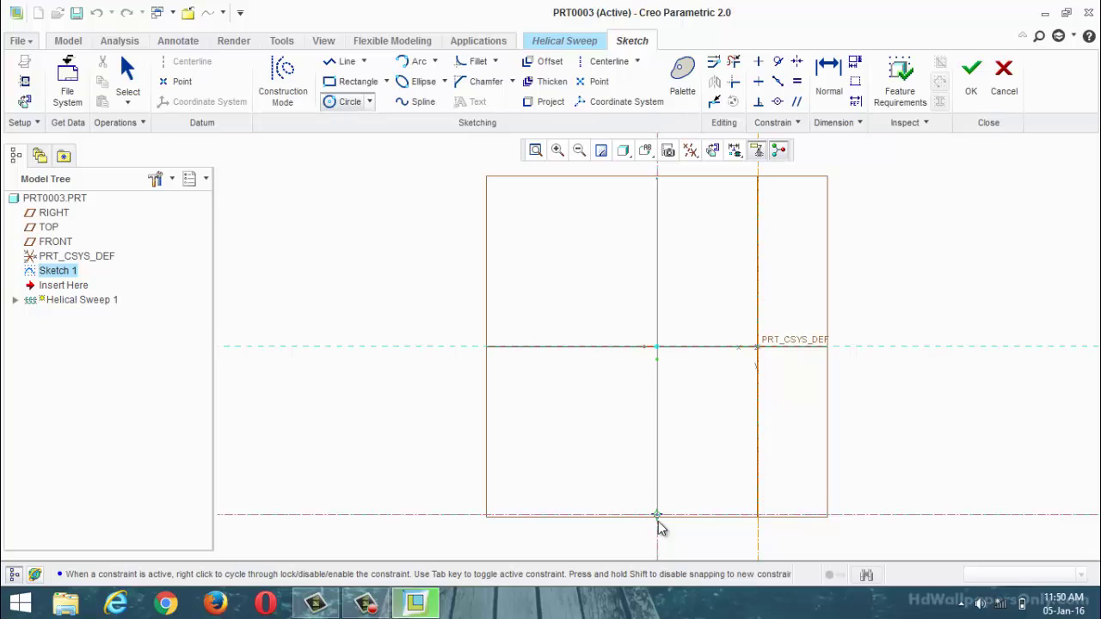
click(657, 515)
click(679, 527)
middle_click(630, 534)
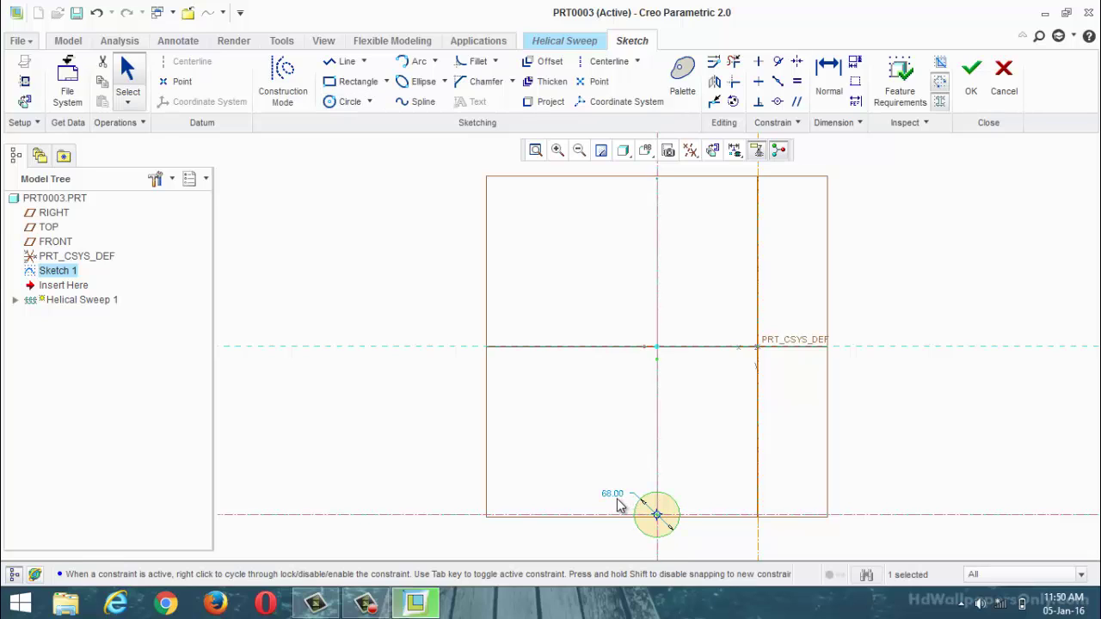
Set the section circle's diameter to 30 and accept the sweep section
double_click(612, 494)
text(30)
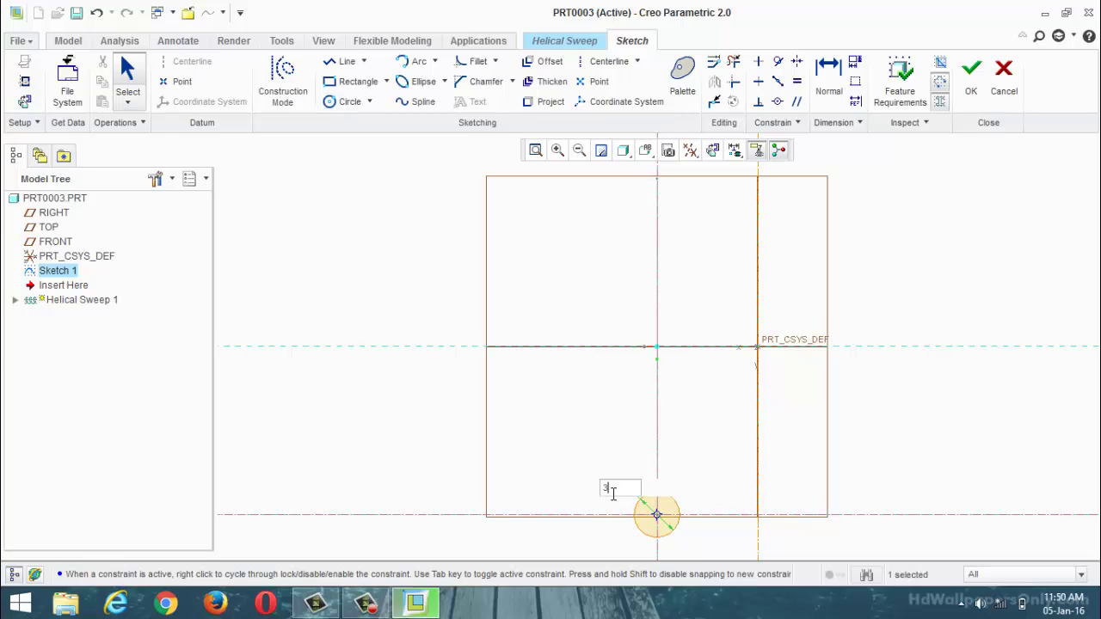
key(Return)
click(974, 73)
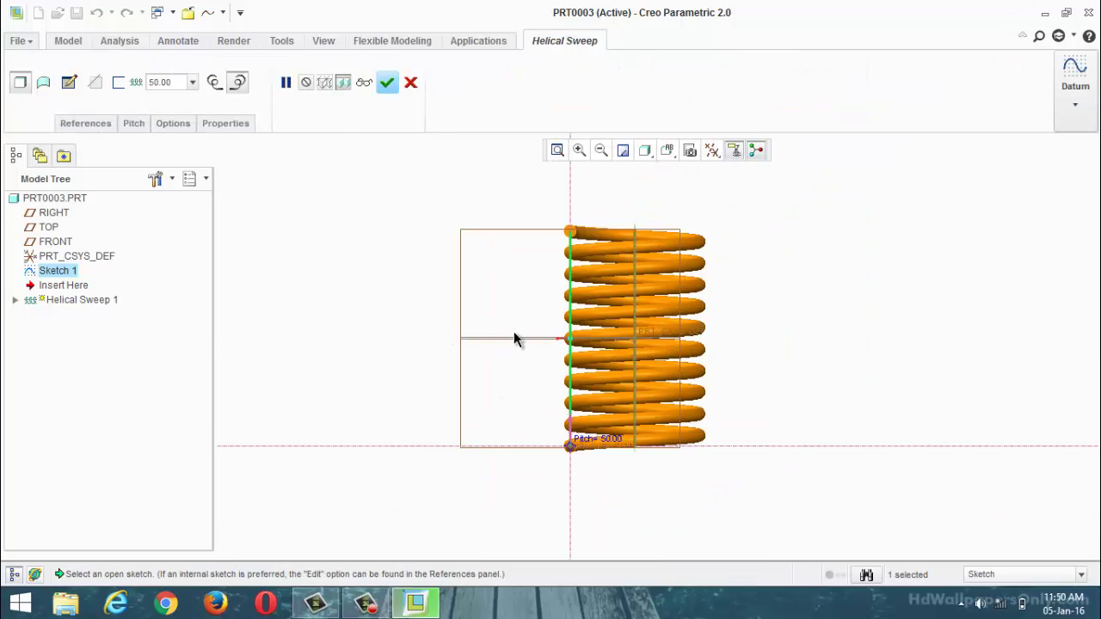
Check the coil preview from several angles and accept the helical sweep
middle_drag(527, 334, 407, 358)
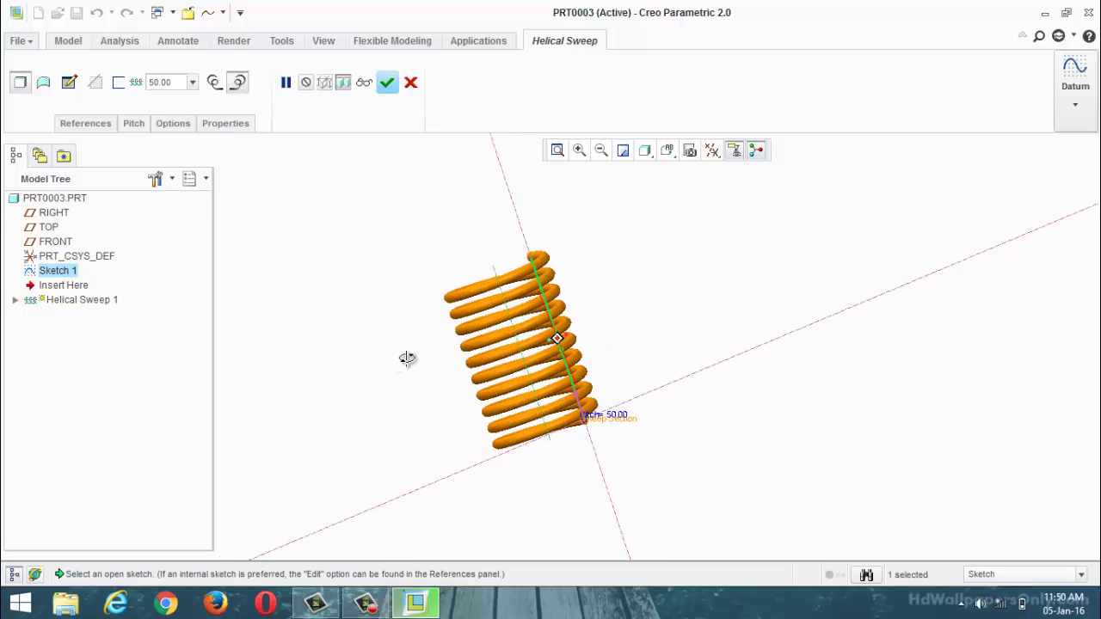
middle_drag(473, 247, 605, 253)
click(388, 85)
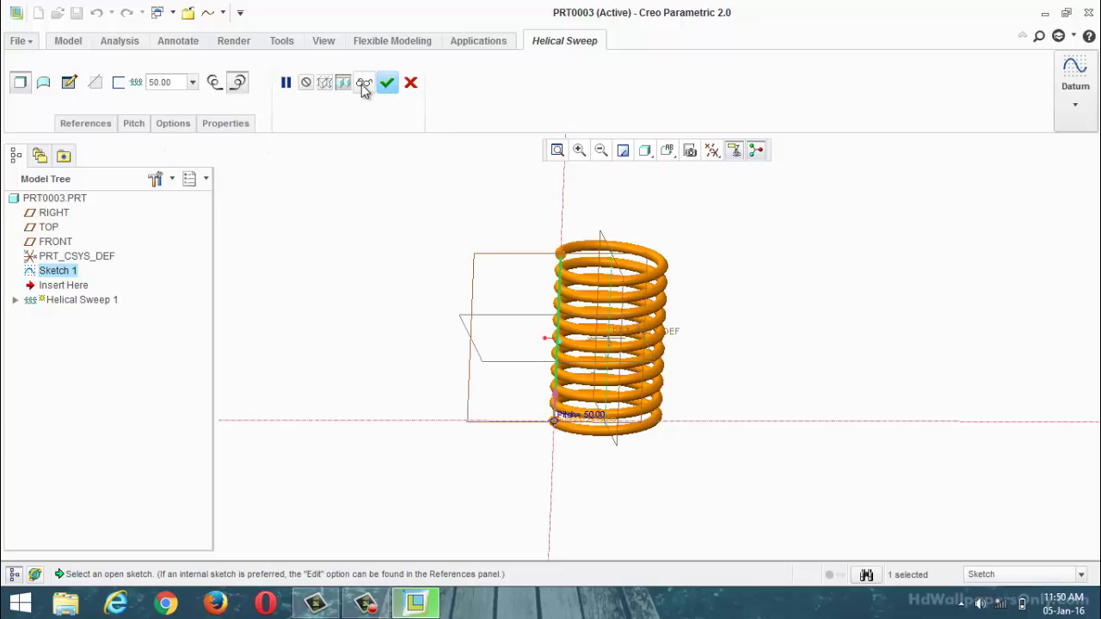
click(388, 83)
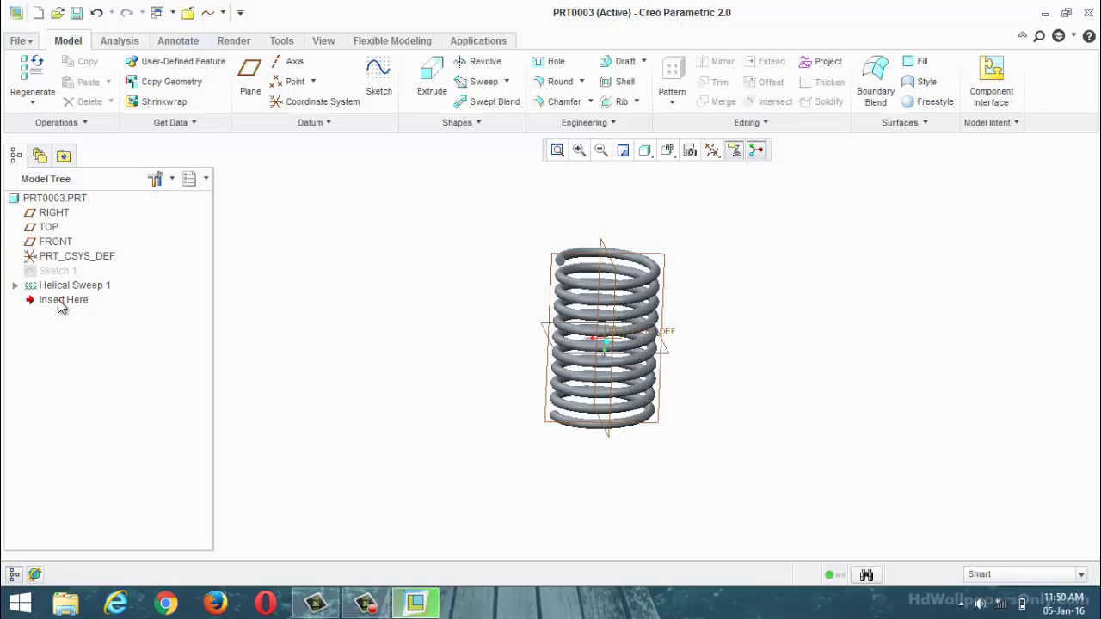
Open the definition of Sketch 1 inside Helical Sweep 1 for editing
click(15, 285)
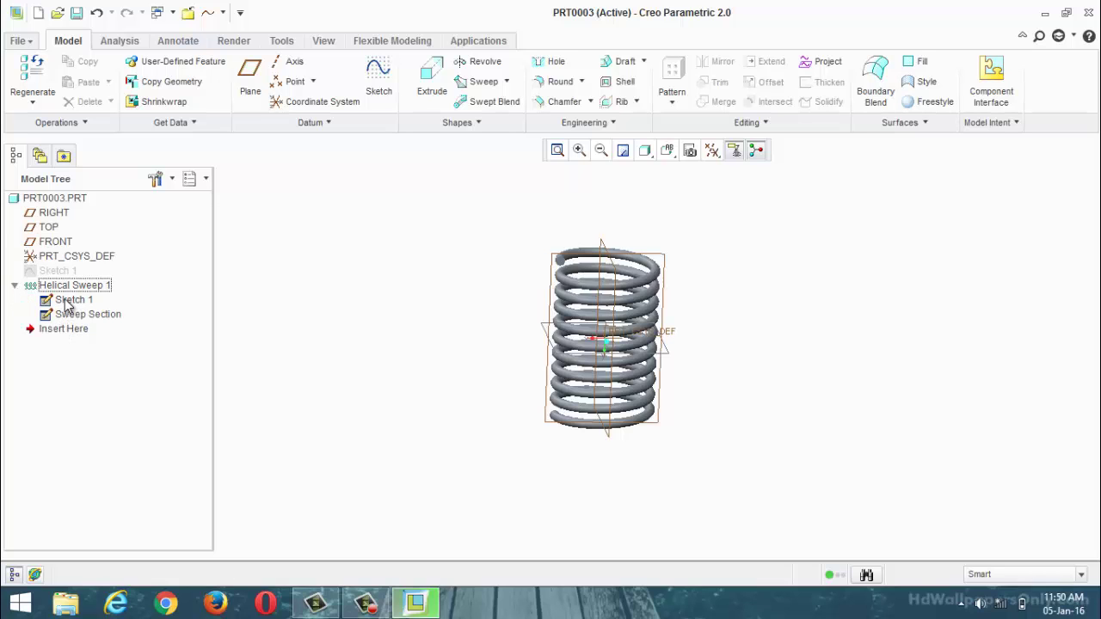
right_click(67, 305)
click(105, 329)
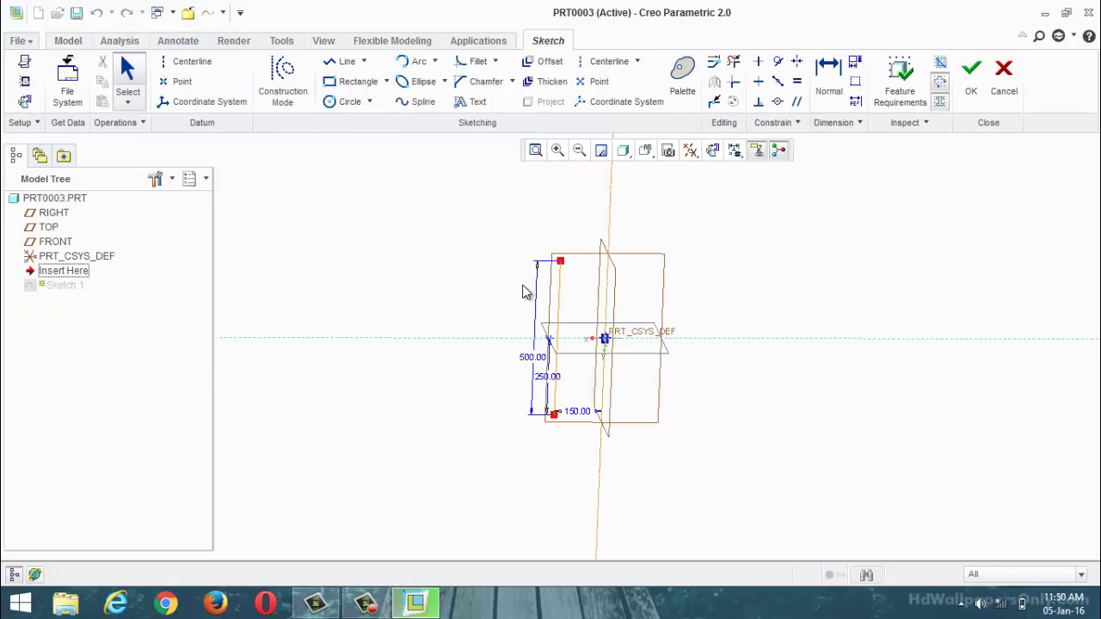
Set the profile line's distance from the helix axis to 75 and accept the profile sketch
double_click(577, 413)
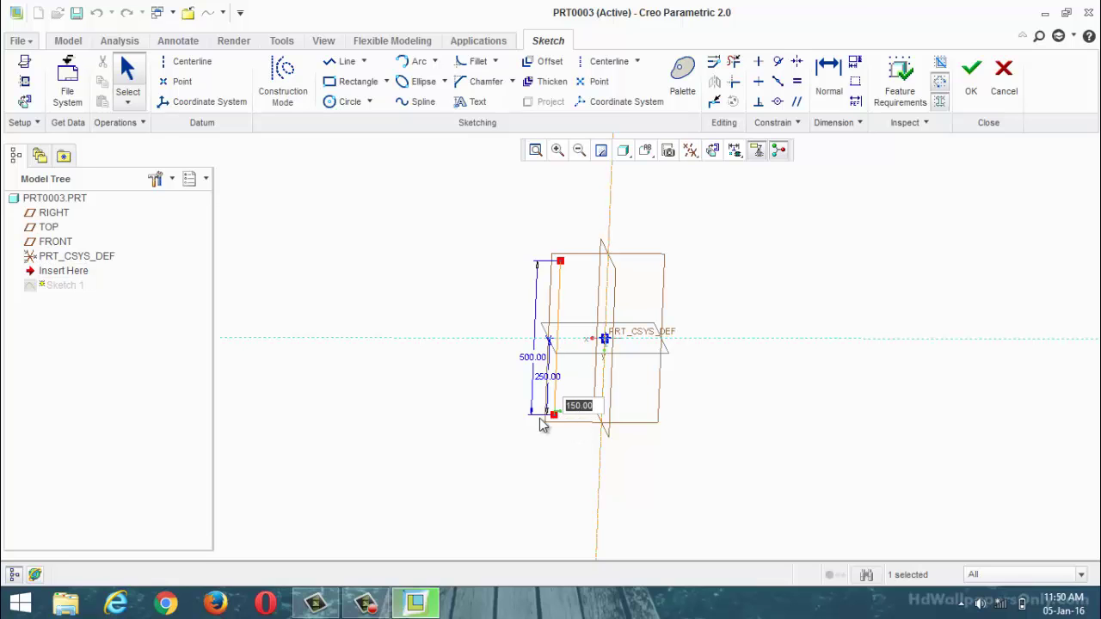
text(75)
key(Return)
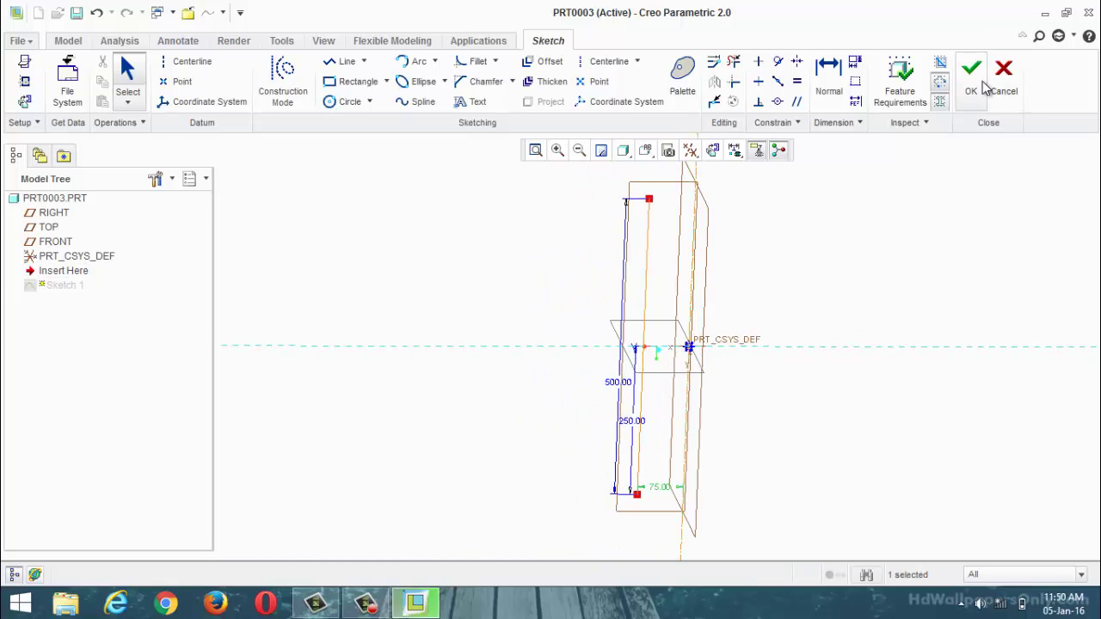
click(981, 84)
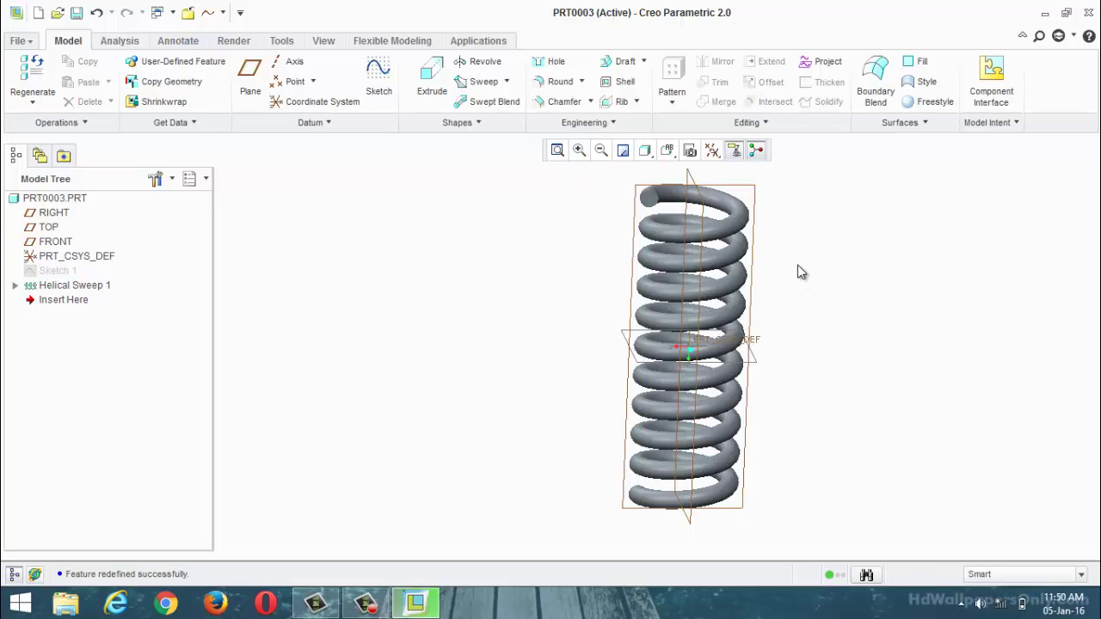
Examine the regenerated spring from several angles, looking closely at the wire's end faces on the first and last coils
middle_drag(834, 238, 545, 356)
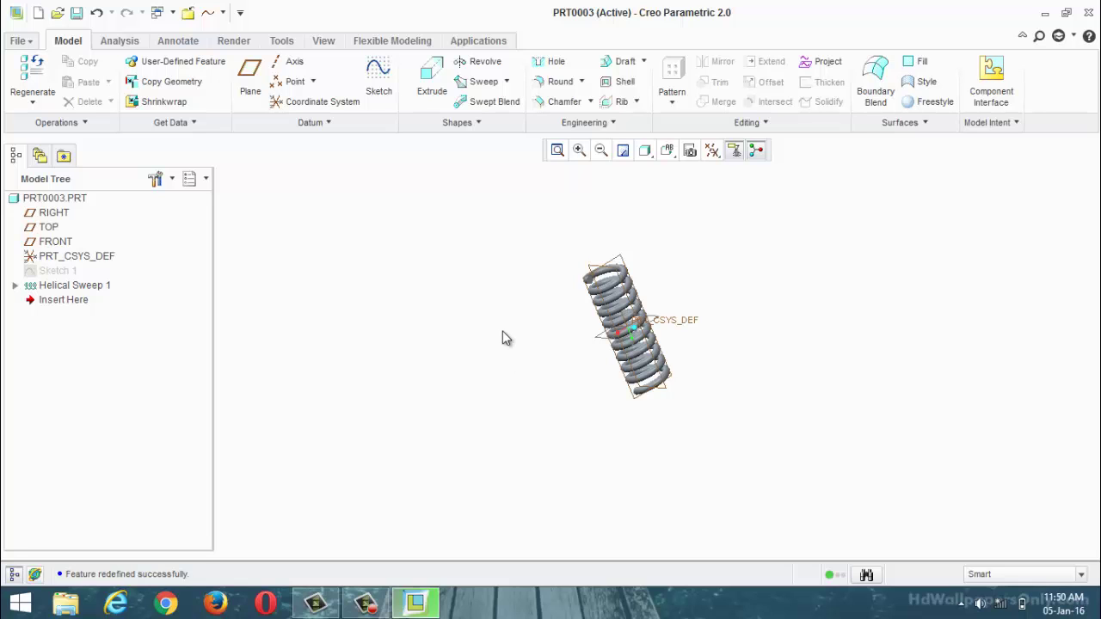
scroll(597, 285, up, 3)
mouse_move(597, 285)
middle_down()
mouse_move(583, 284)
mouse_move(597, 267)
middle_up()
scroll(455, 319, up, 4)
scroll(462, 332, down, 1)
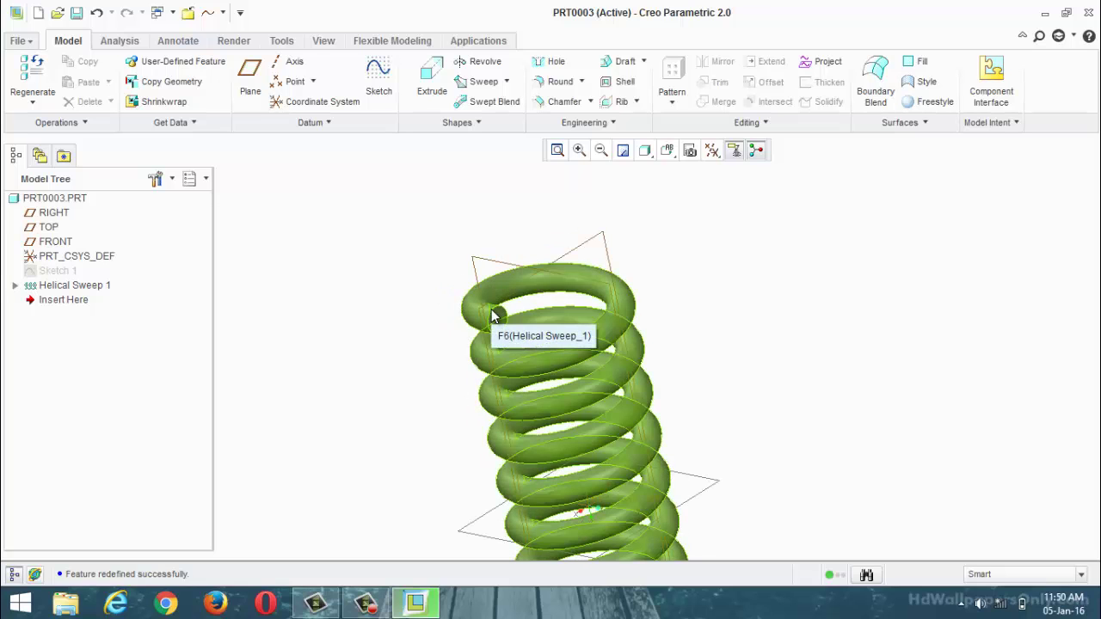
scroll(559, 369, up, 3)
scroll(565, 386, down, 4)
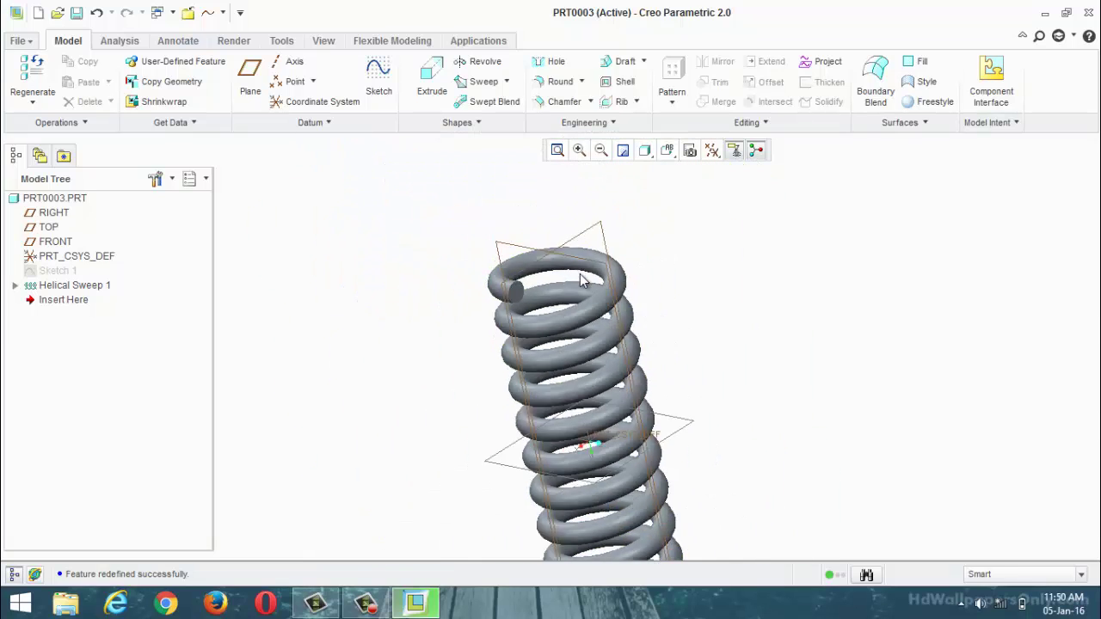
middle_drag(581, 281, 664, 457)
click(668, 465)
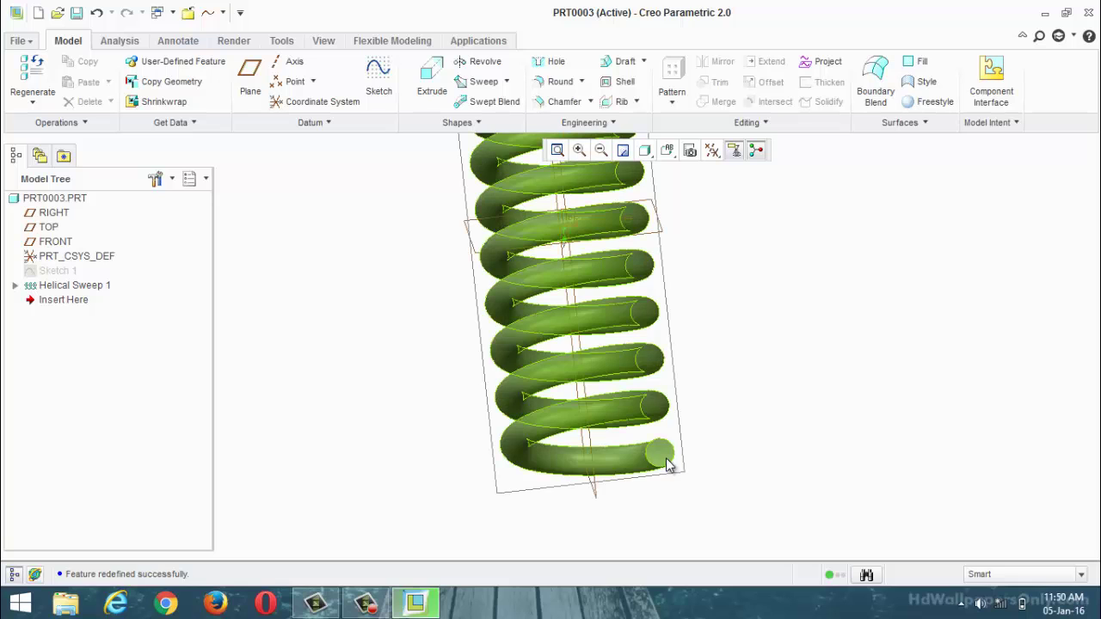
click(774, 435)
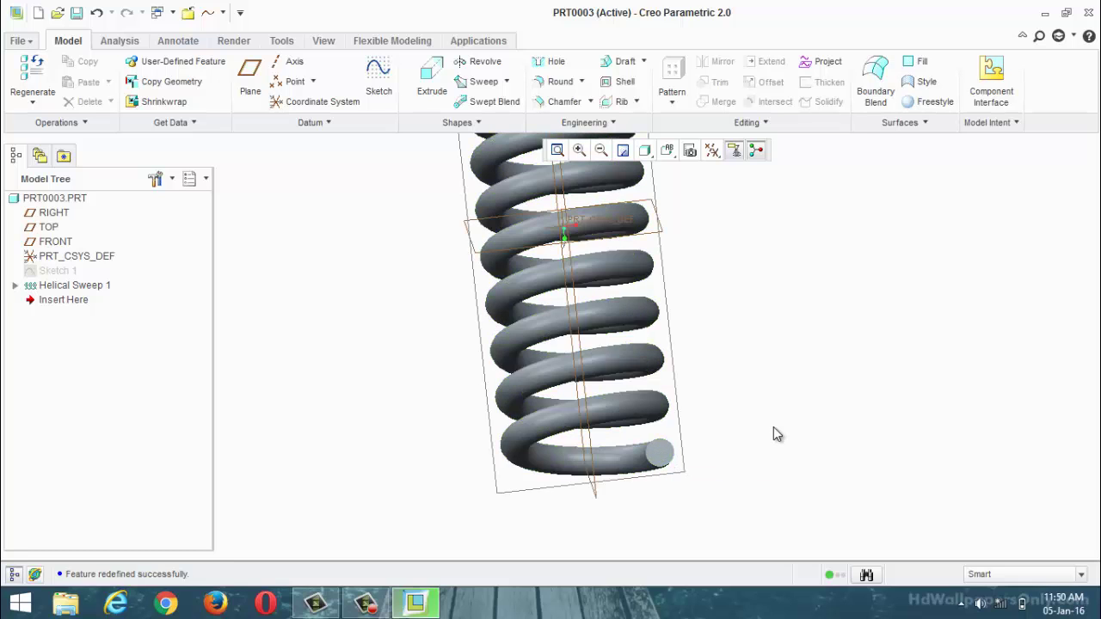
scroll(749, 396, down, 5)
mouse_move(728, 359)
middle_down()
mouse_move(657, 363)
mouse_move(641, 344)
mouse_move(628, 249)
mouse_move(614, 233)
middle_up()
scroll(623, 236, up, 3)
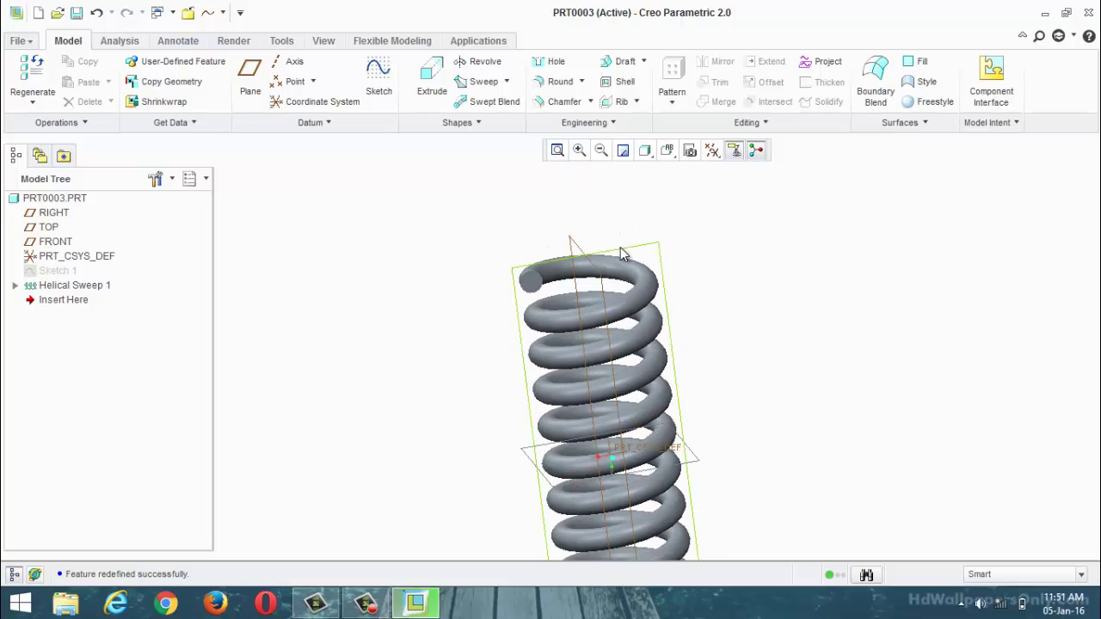
middle_drag(743, 235, 675, 235)
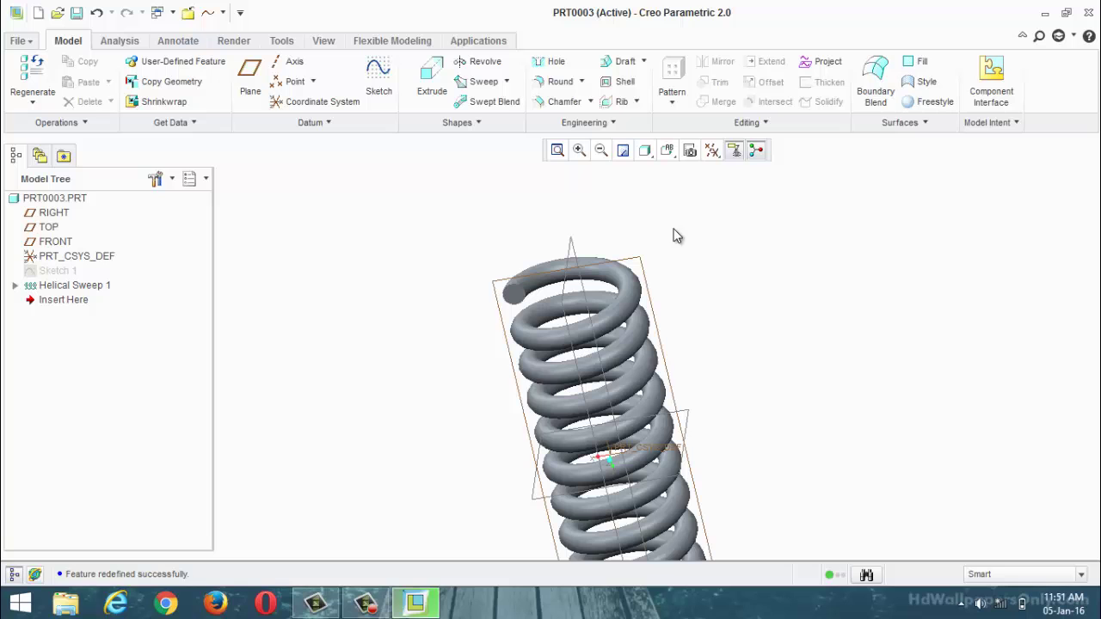
click(639, 261)
click(379, 82)
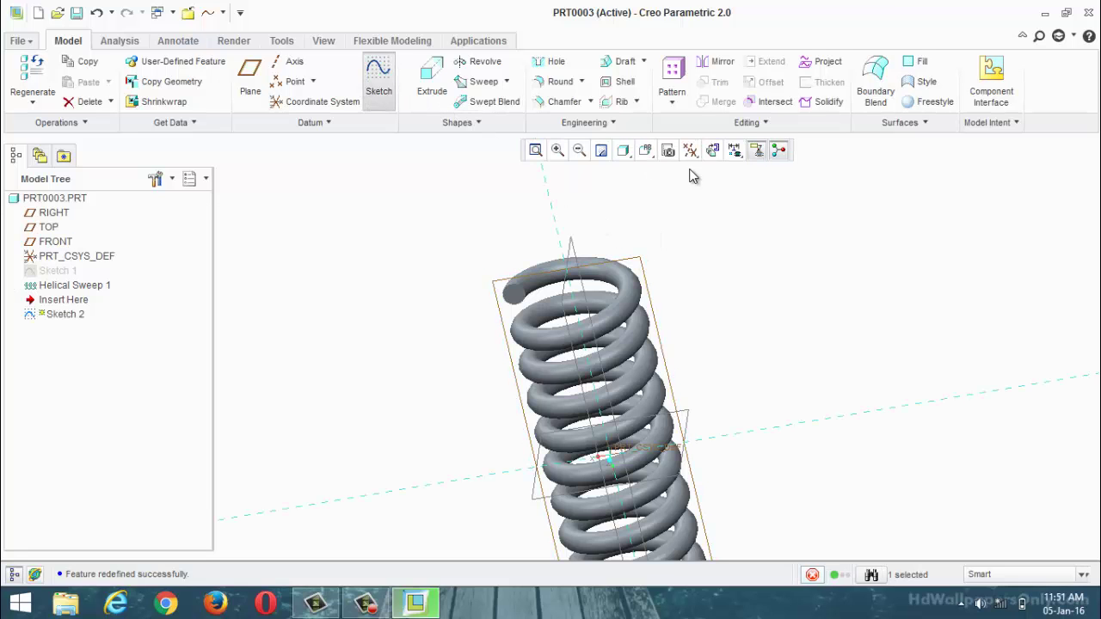
click(713, 150)
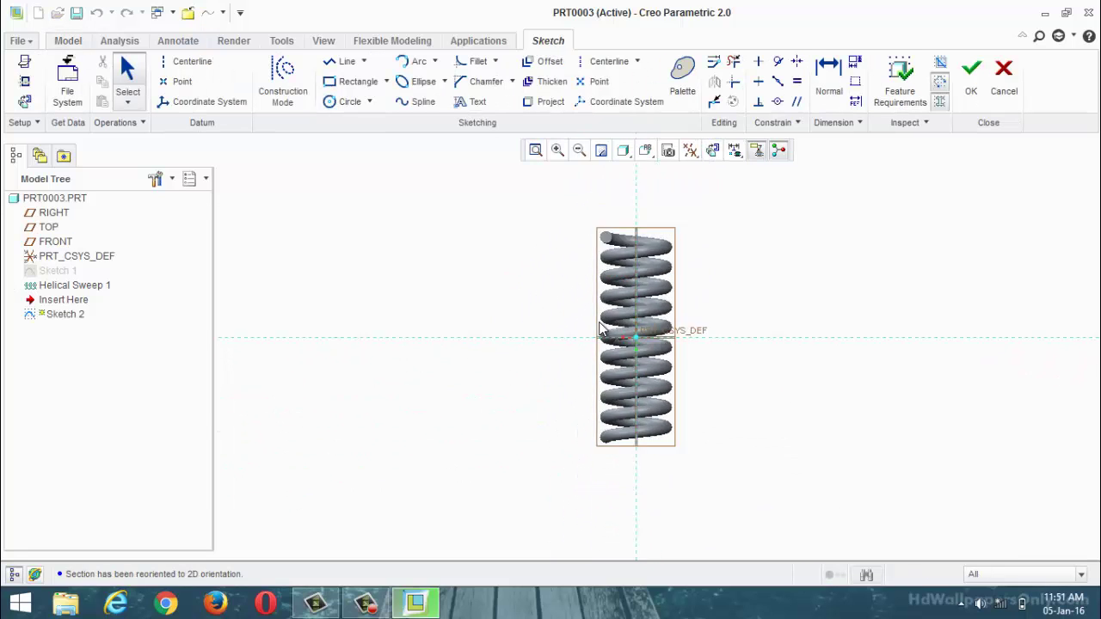
scroll(594, 296, down, 1)
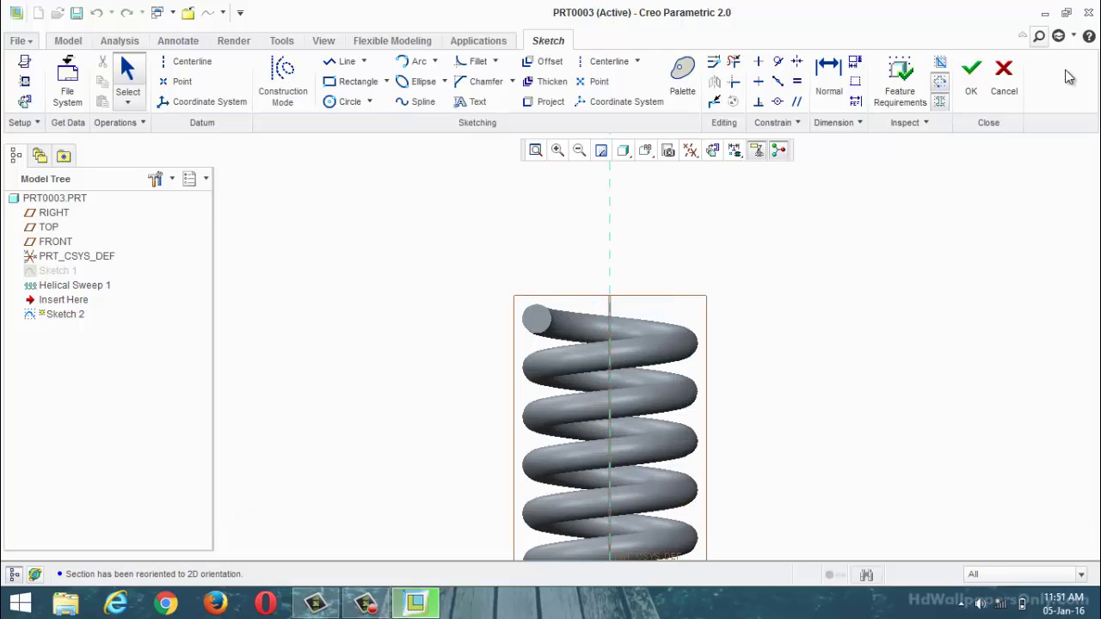
click(971, 78)
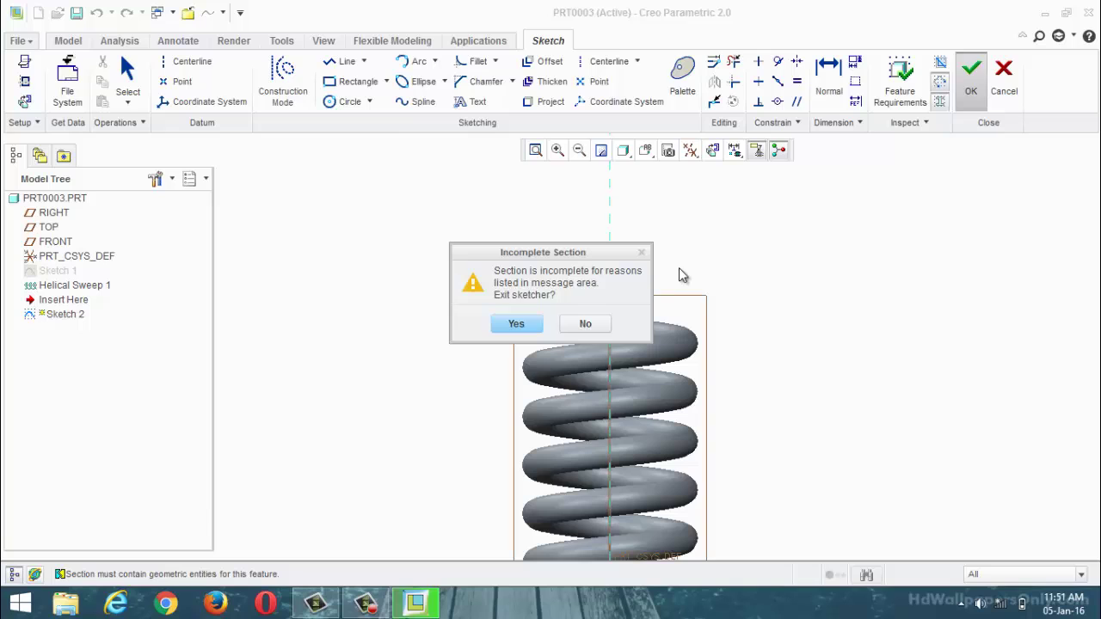
click(519, 325)
Start a new sketch on the RIGHT datum plane, viewed square to the spring's end face
mouse_move(730, 244)
middle_down()
mouse_move(832, 267)
mouse_move(761, 306)
mouse_move(781, 276)
mouse_move(751, 275)
middle_up()
click(735, 324)
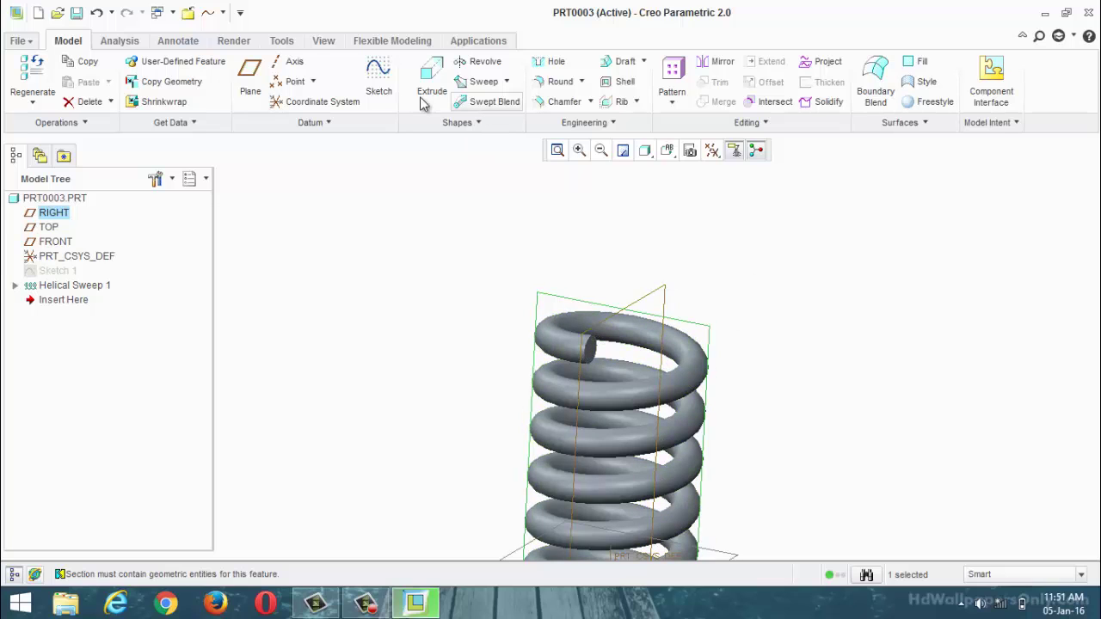
click(376, 77)
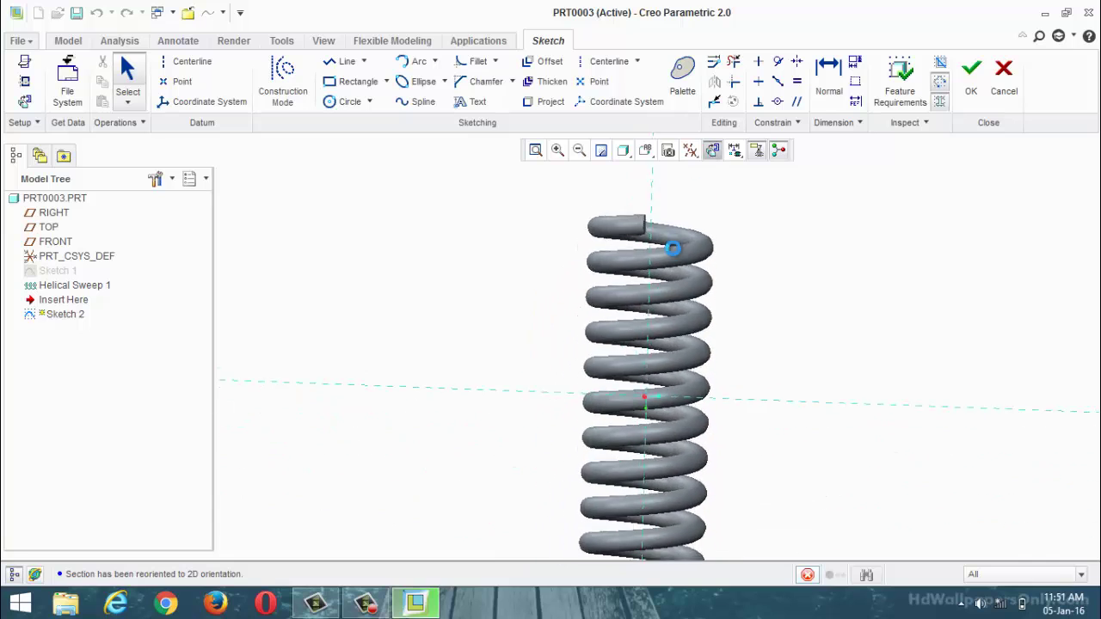
scroll(680, 266, down, 3)
scroll(686, 258, up, 6)
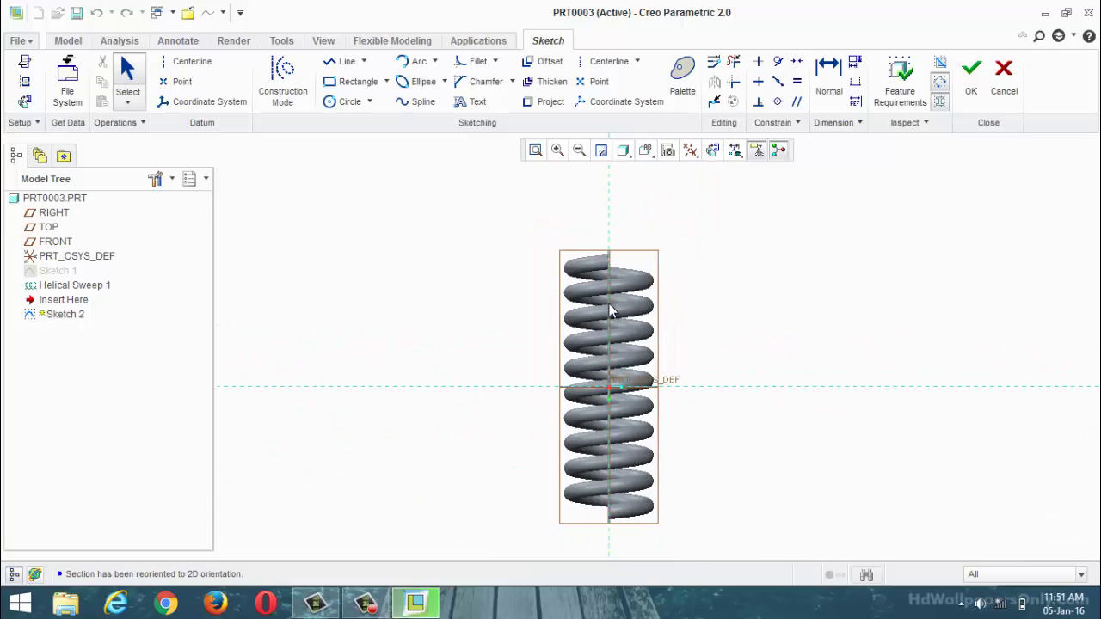
click(344, 102)
scroll(654, 442, down, 2)
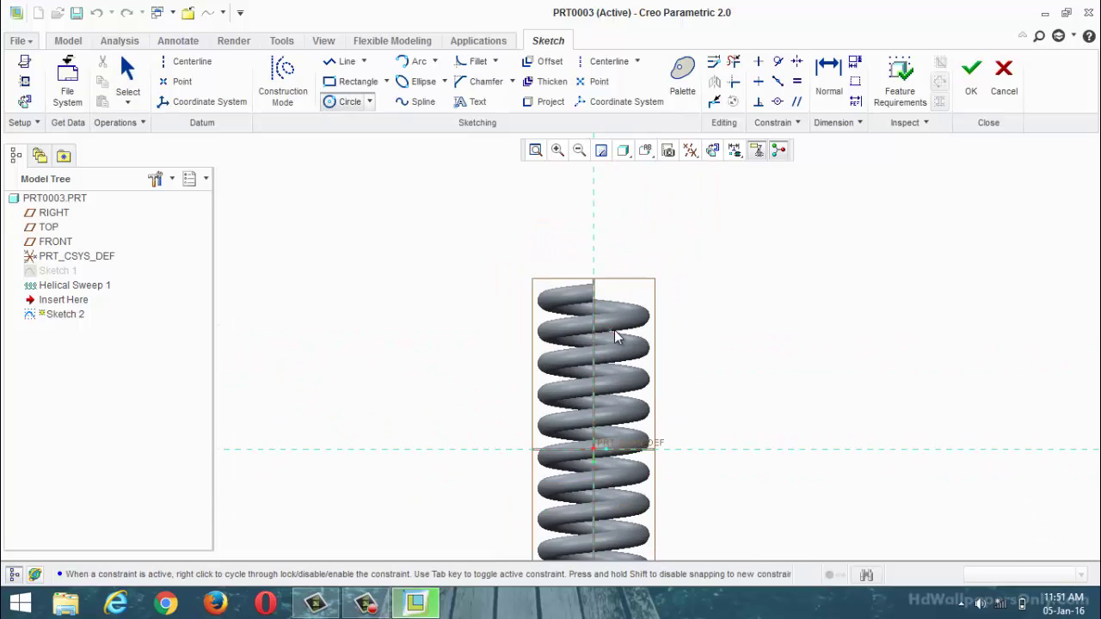
scroll(582, 246, up, 2)
click(589, 220)
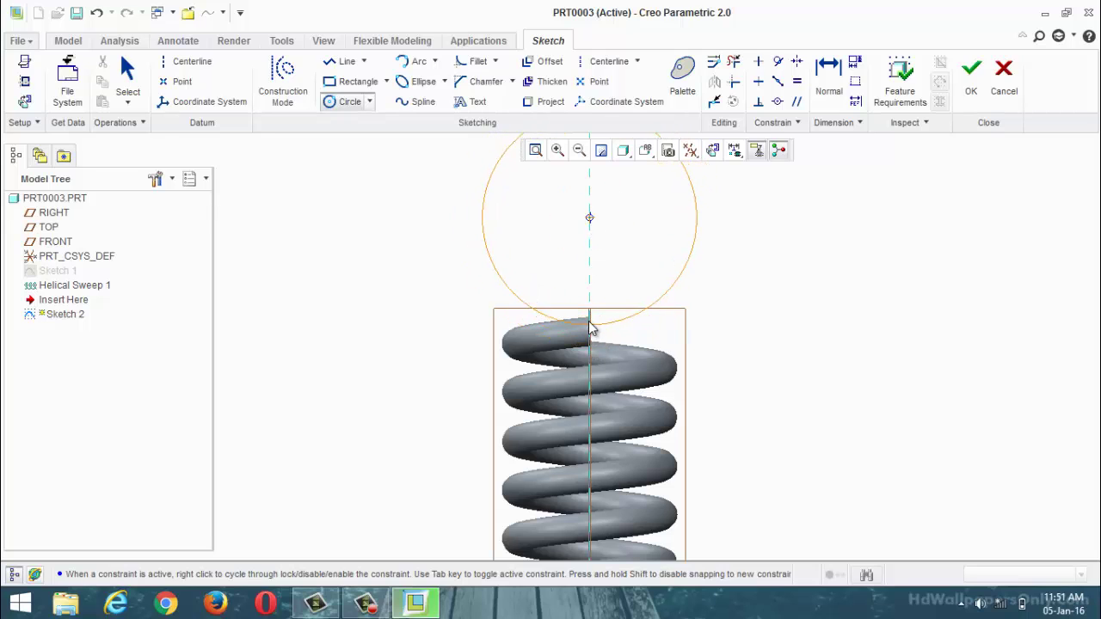
middle_click(605, 306)
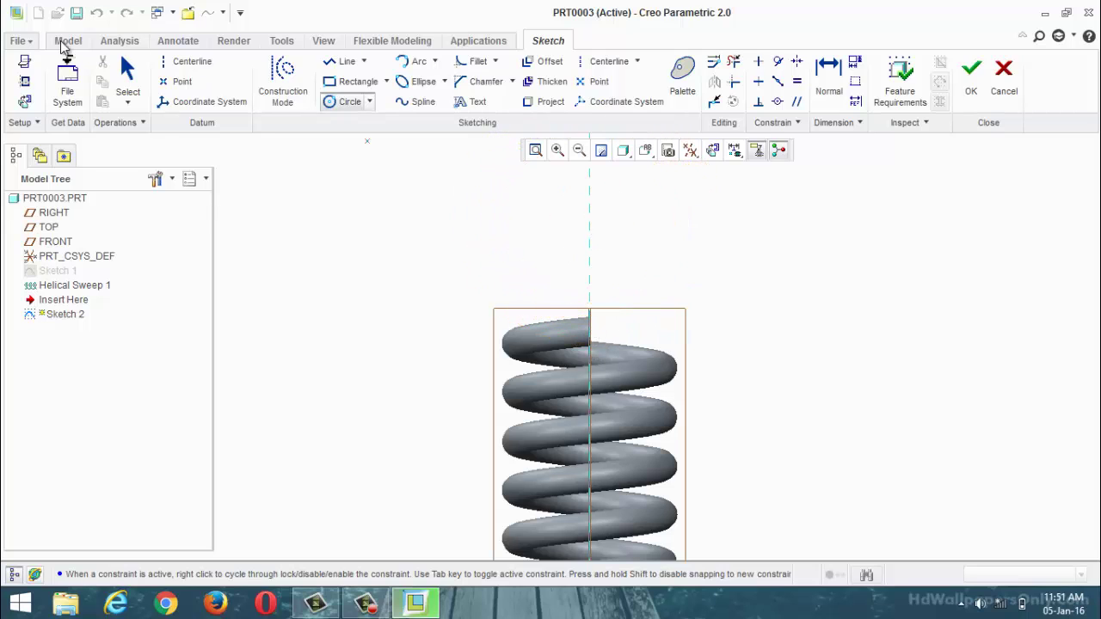
click(24, 81)
scroll(507, 318, down, 2)
scroll(499, 308, up, 2)
scroll(719, 351, down, 3)
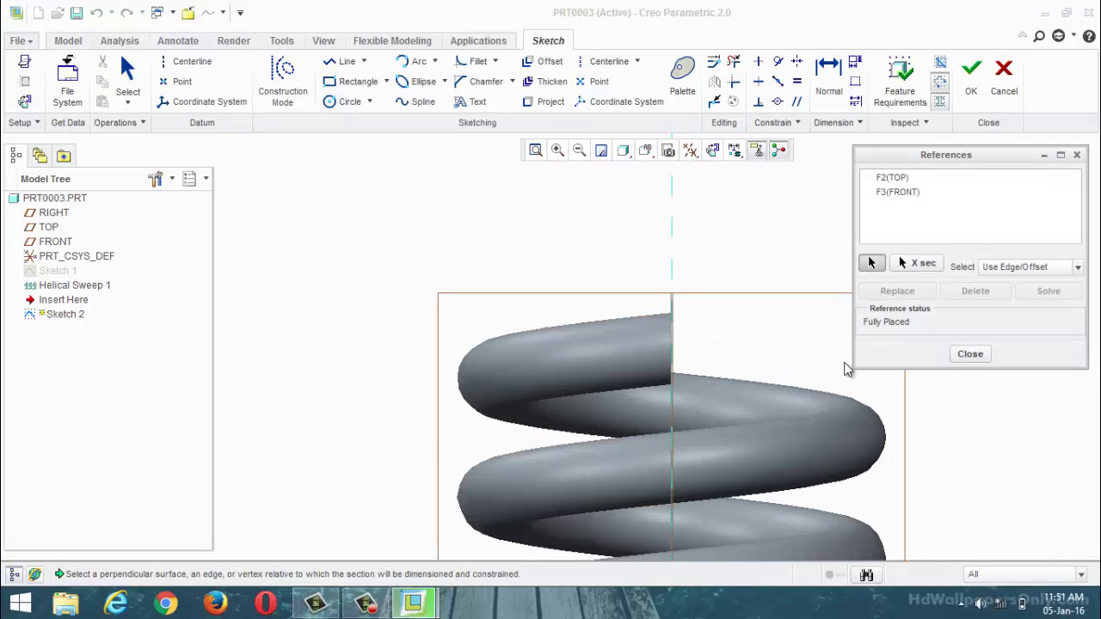
click(983, 357)
Project the single edge of the wire's end face on the uppermost coil into the sketch
click(546, 102)
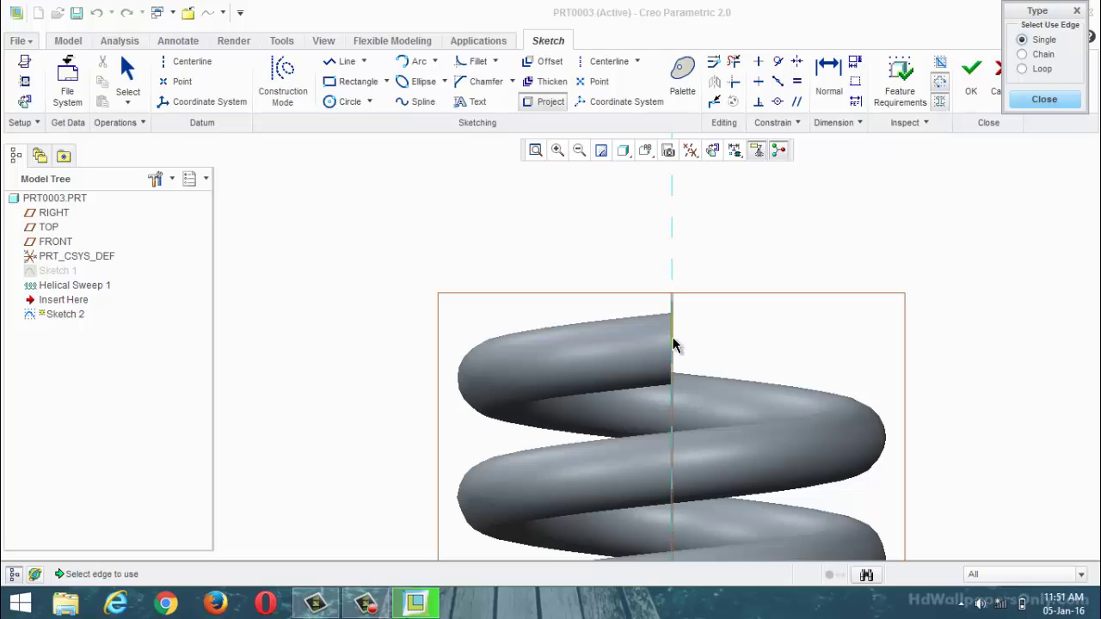
click(673, 343)
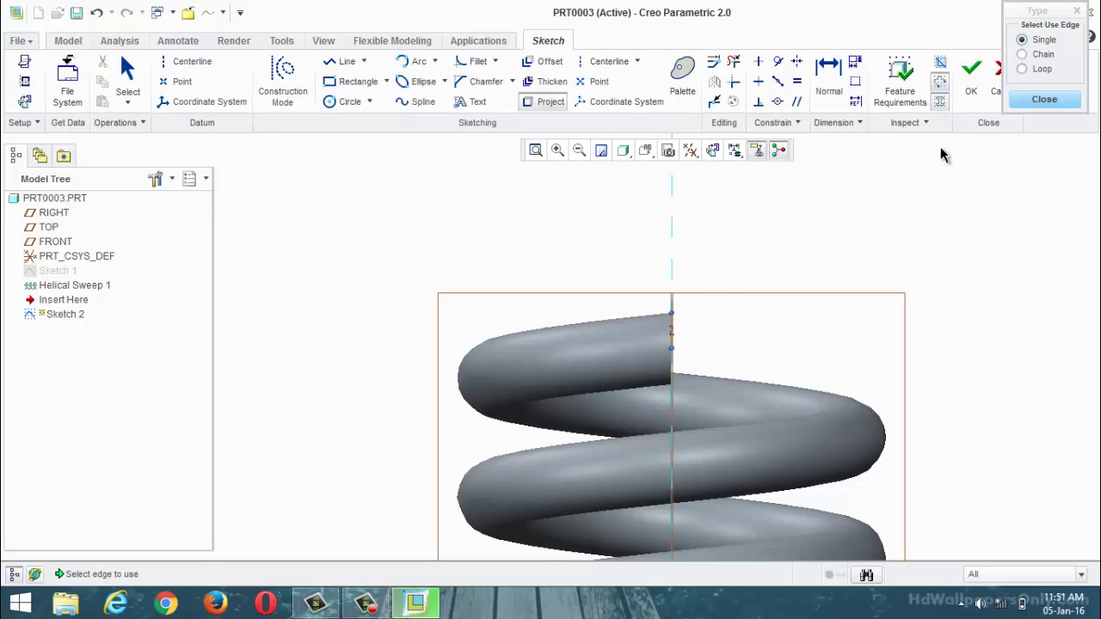
click(1032, 100)
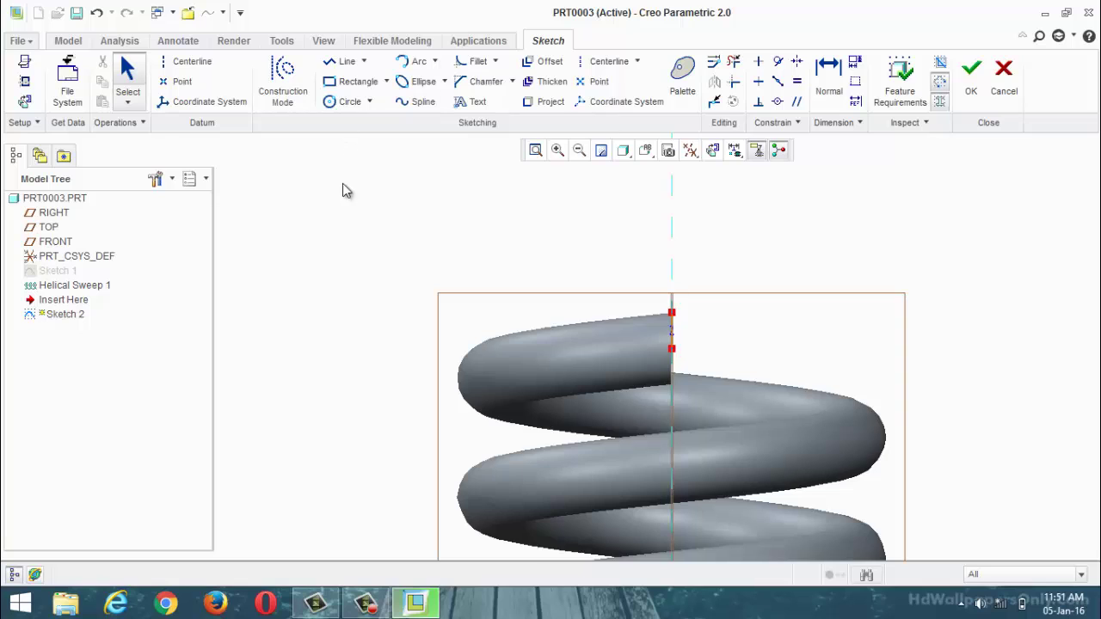
Sketch a circle about 127 in diameter, centred on the vertical reference above the spring and passing through the projected edge's lower end
scroll(378, 256, up, 3)
click(357, 108)
scroll(521, 257, down, 3)
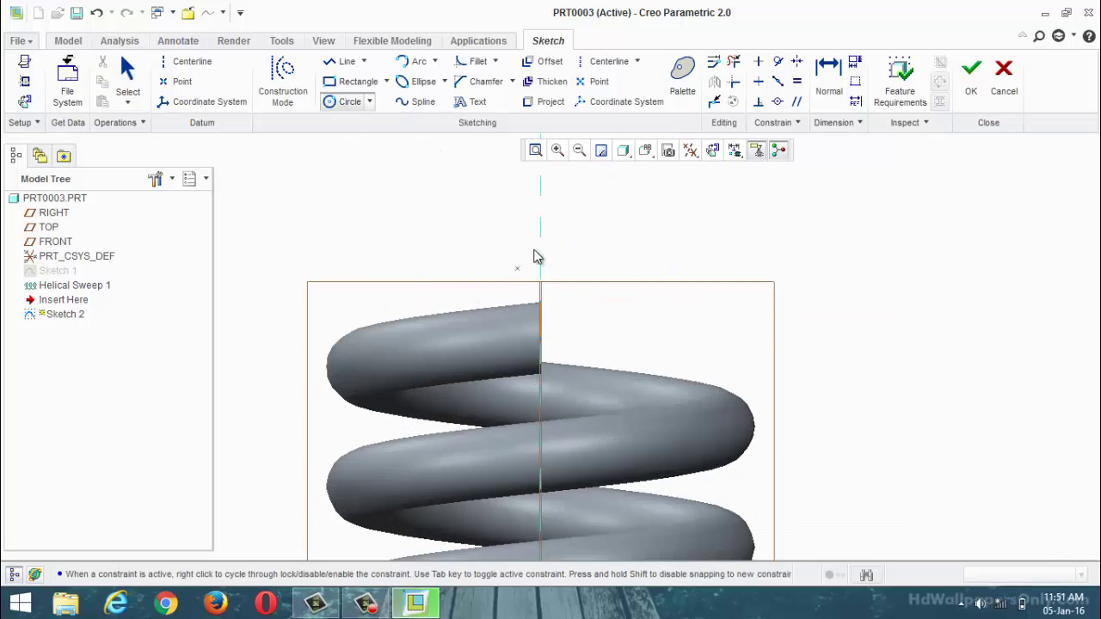
click(541, 186)
click(550, 342)
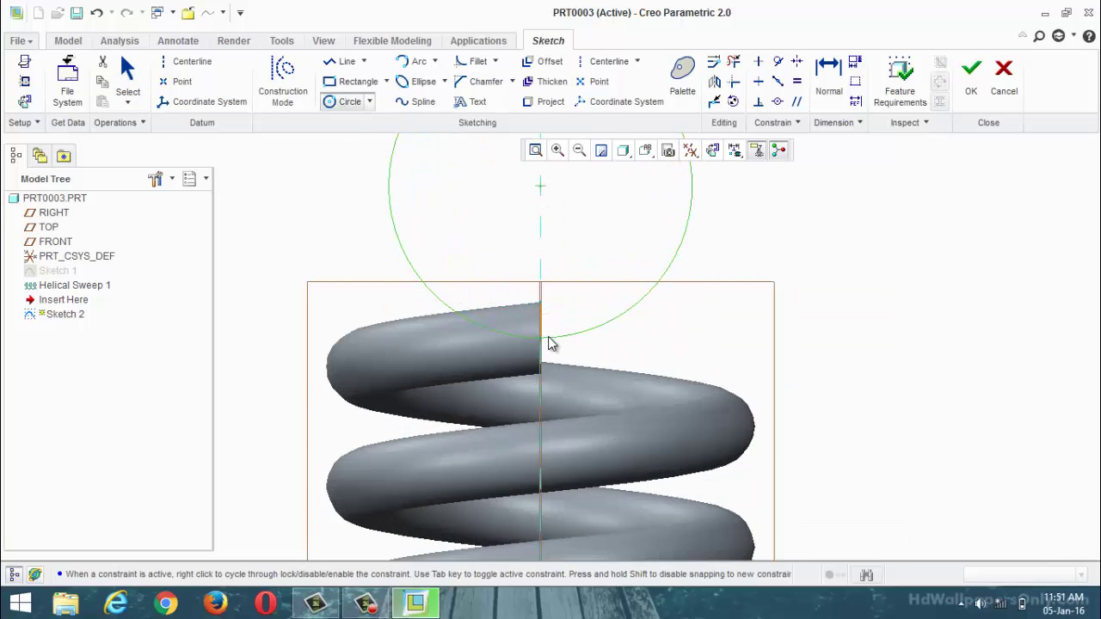
middle_click(639, 357)
scroll(616, 358, up, 3)
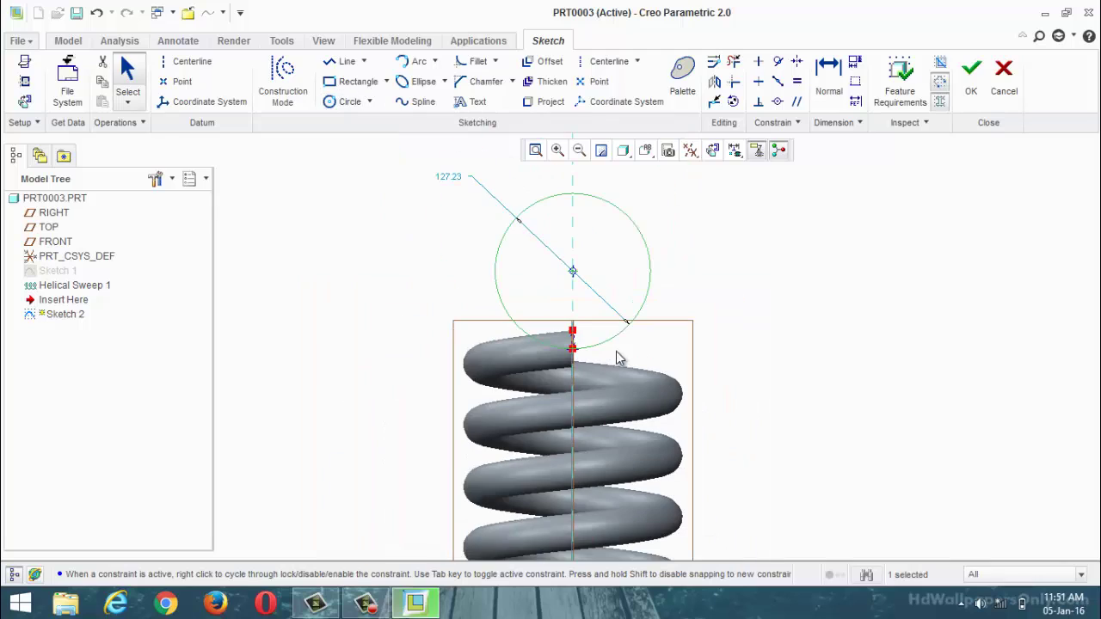
Set the circle's diameter to 150
double_click(449, 178)
text(150)
key(Return)
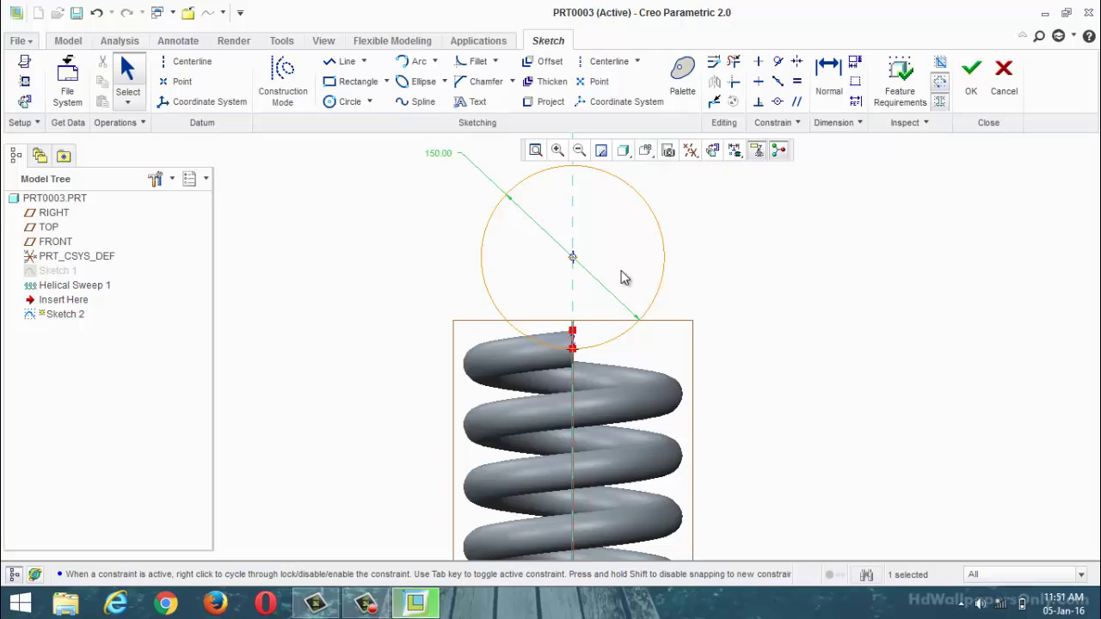
Sketch a horizontal line about 124 long from the circle's centre out past its left side
scroll(621, 258, up, 2)
scroll(602, 286, down, 3)
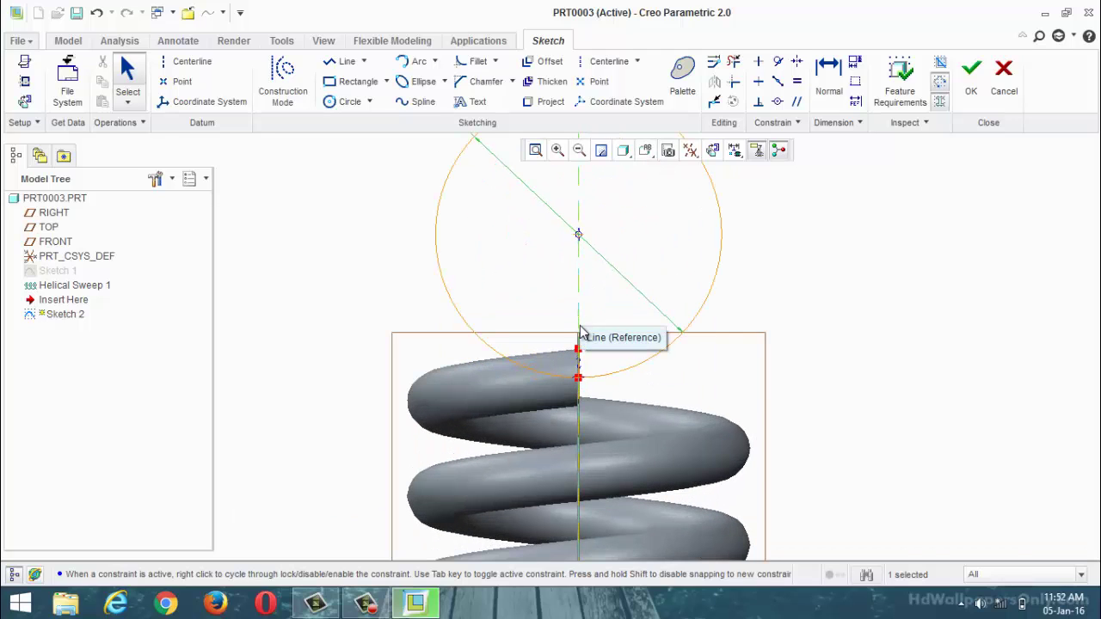
scroll(594, 392, up, 2)
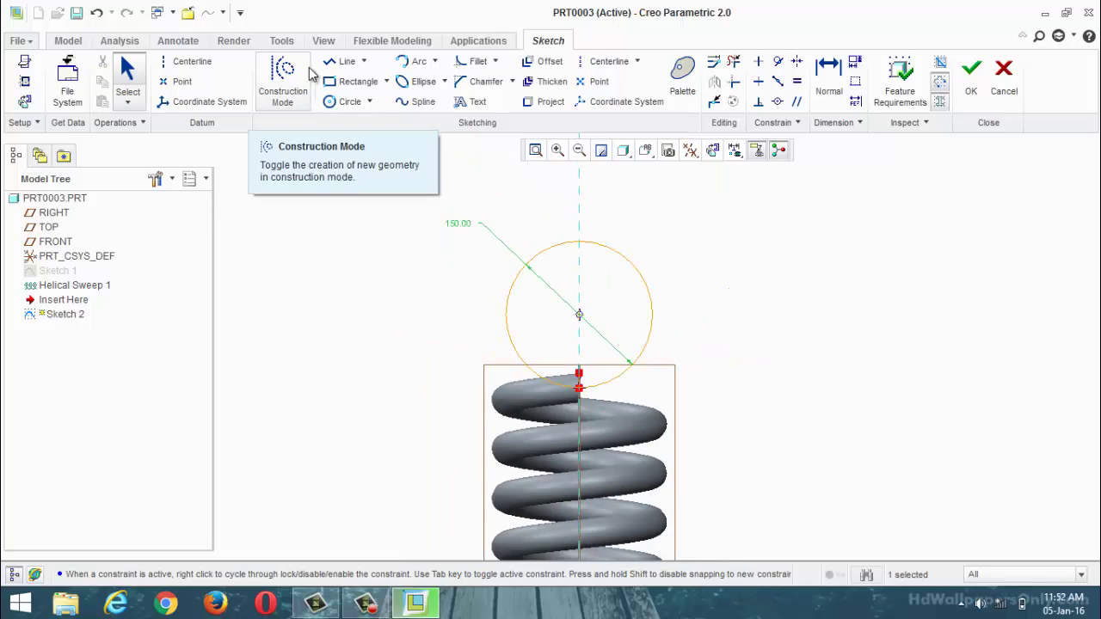
click(344, 61)
click(579, 315)
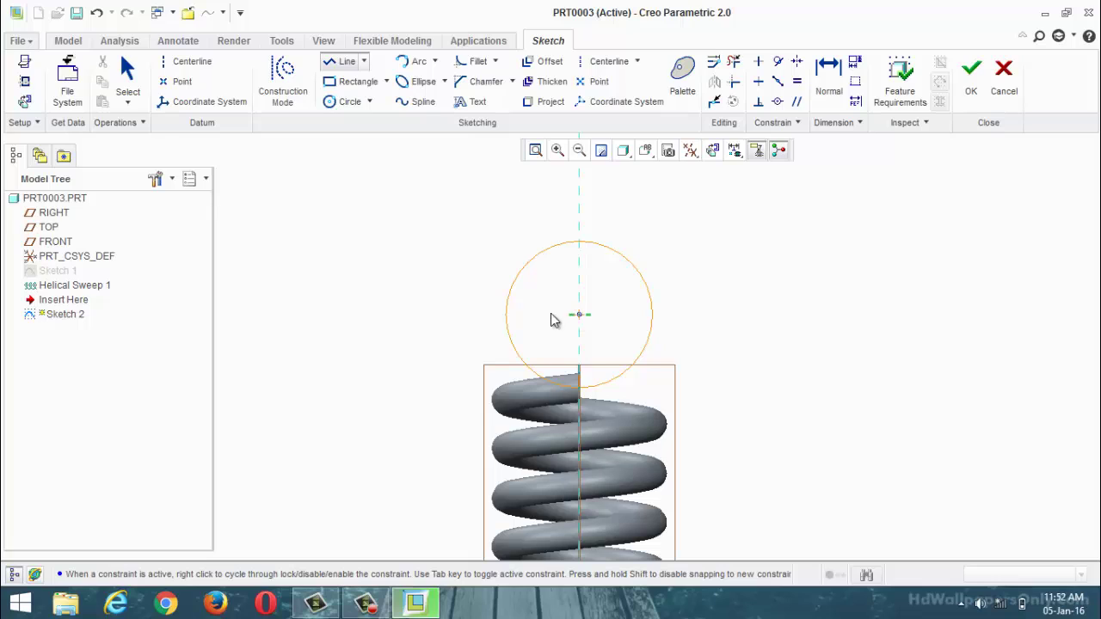
click(457, 315)
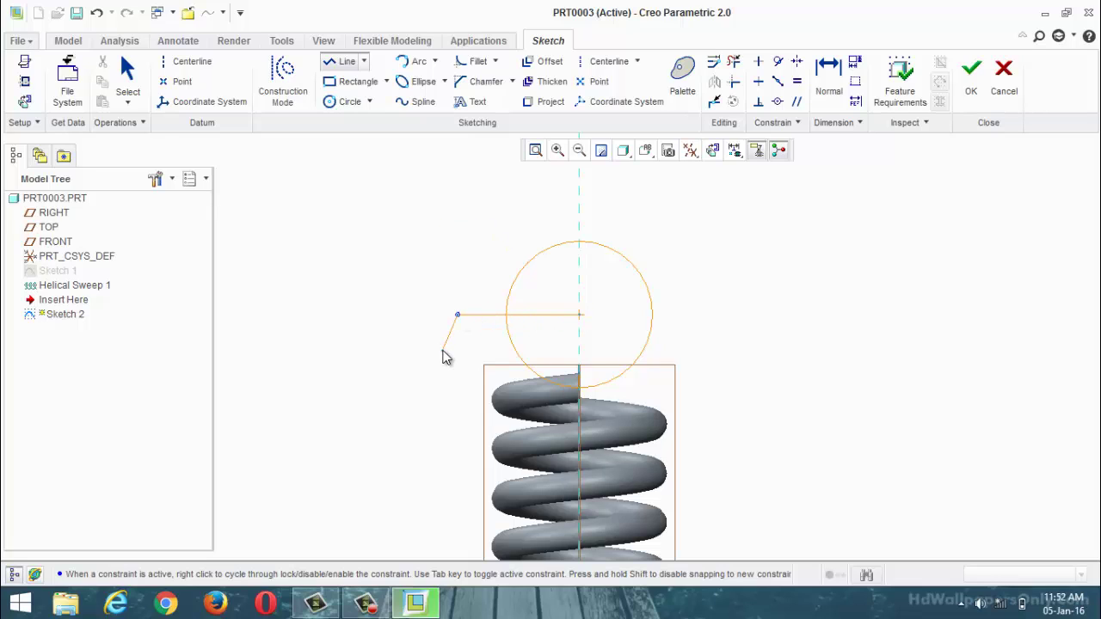
middle_click(445, 356)
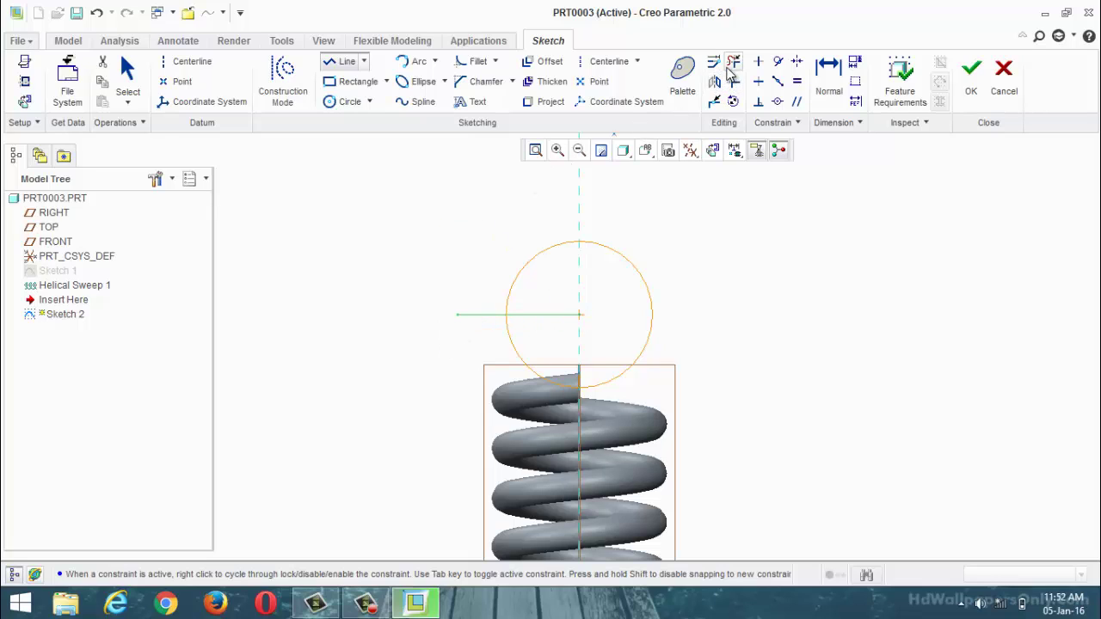
Trim away the circle's lower-left quarter and the horizontal helper line, and finish the hook sketch
click(734, 62)
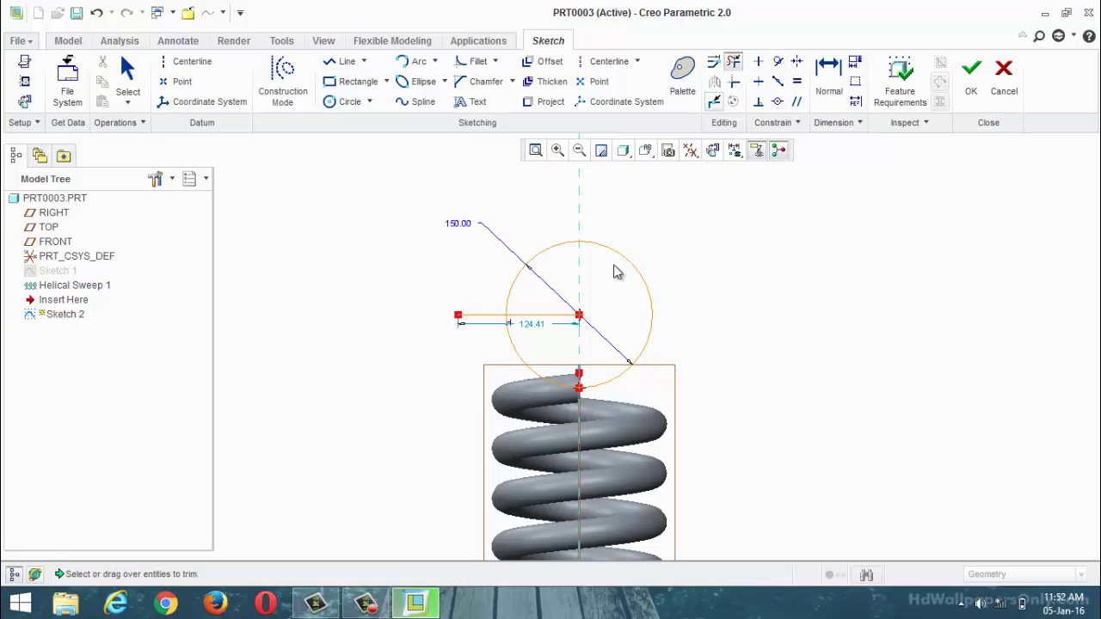
scroll(530, 371, down, 6)
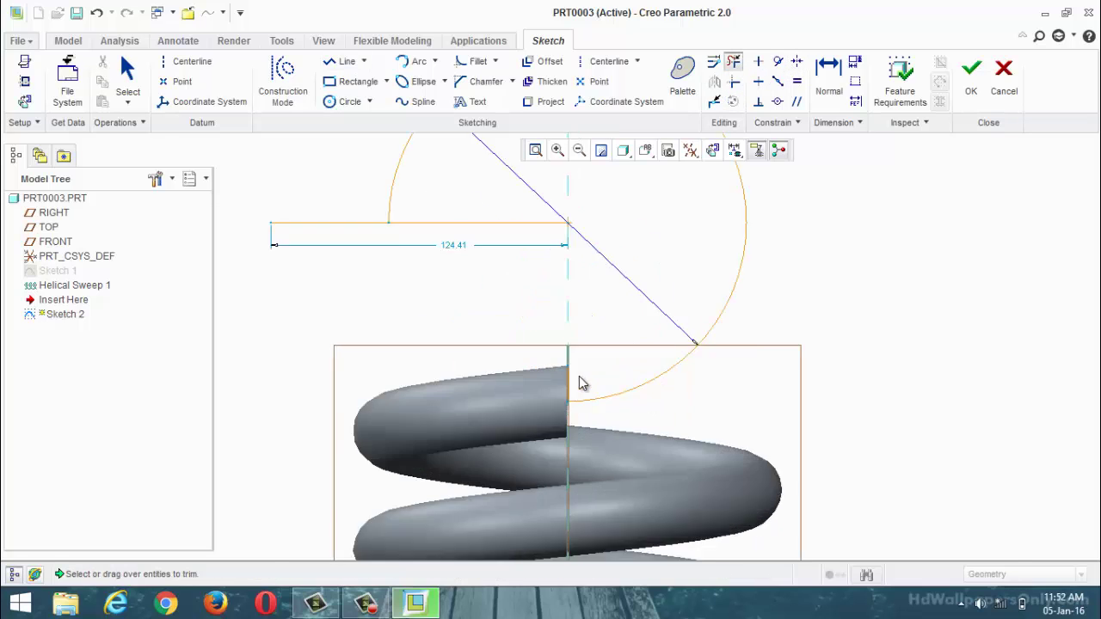
scroll(564, 402, up, 5)
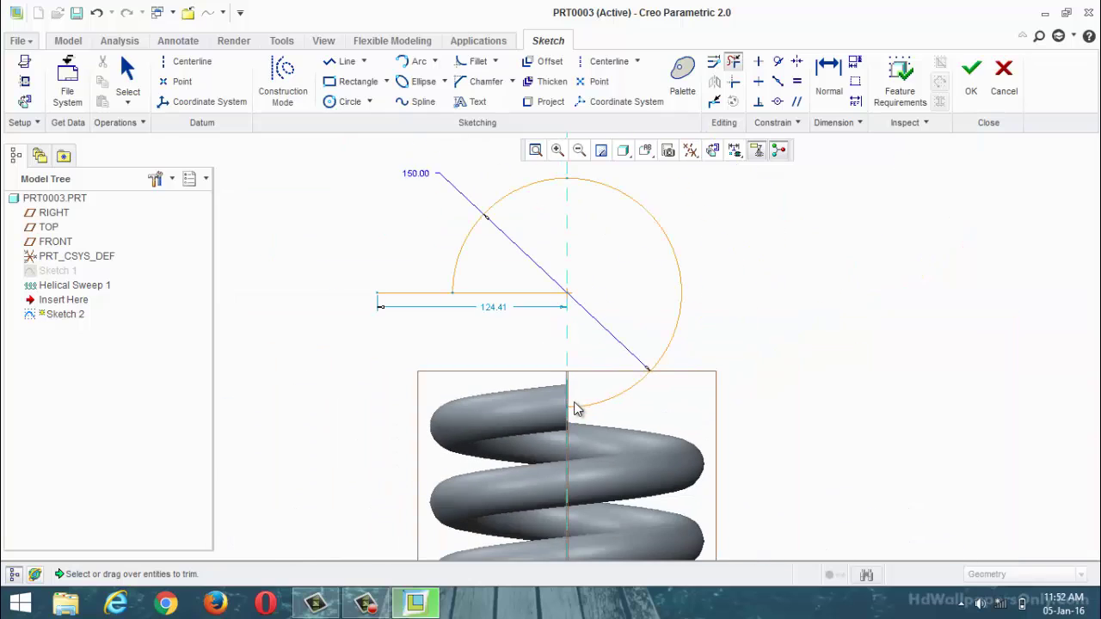
click(443, 296)
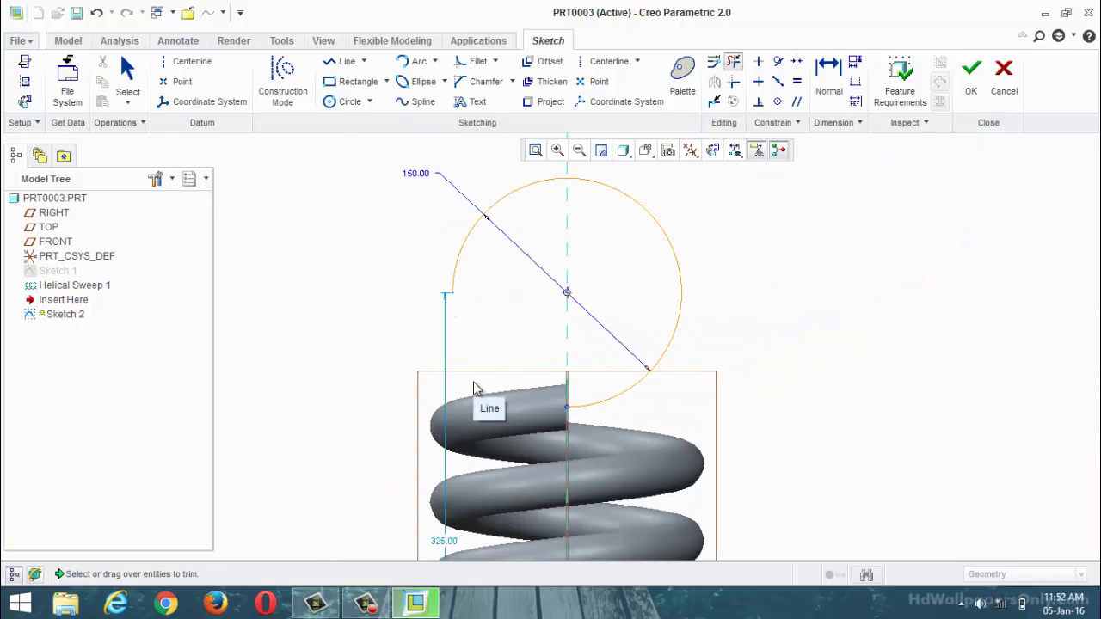
click(972, 93)
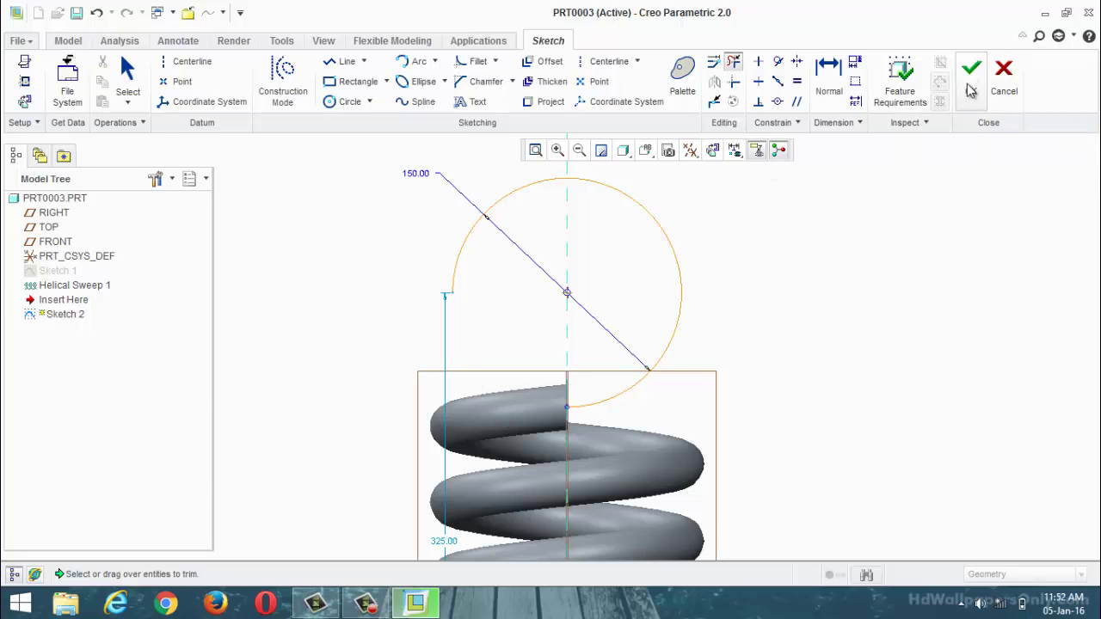
Examine the position of the hook arc relative to the wire's end face on the uppermost coil
mouse_move(857, 295)
middle_down()
mouse_move(789, 280)
mouse_move(369, 318)
mouse_move(480, 339)
middle_up()
scroll(456, 449, up, 3)
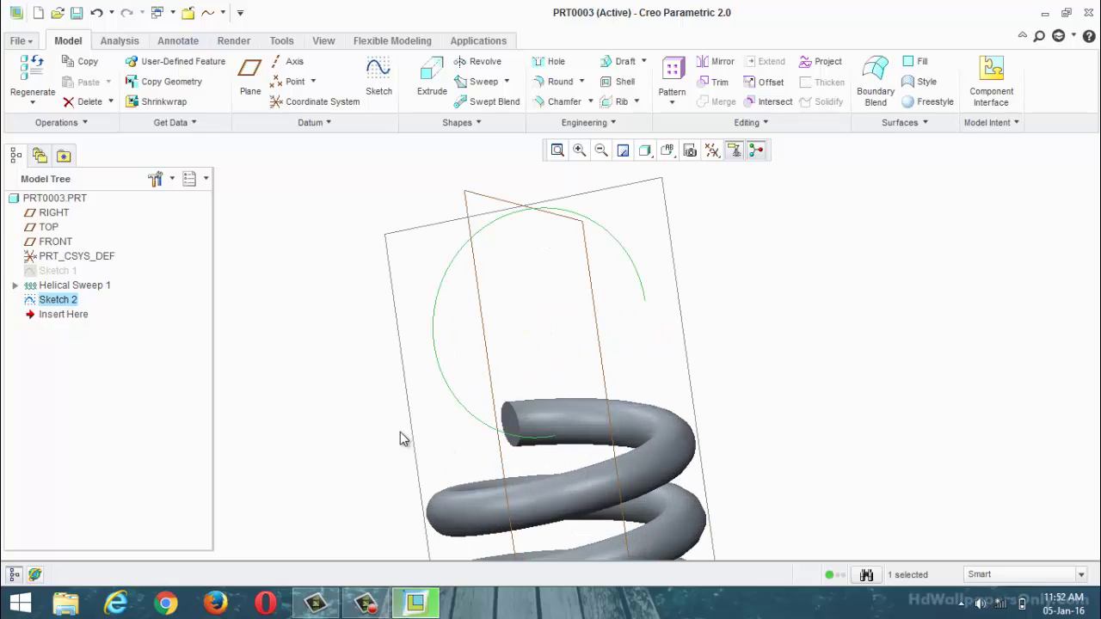
middle_drag(524, 432, 493, 417)
scroll(482, 370, down, 3)
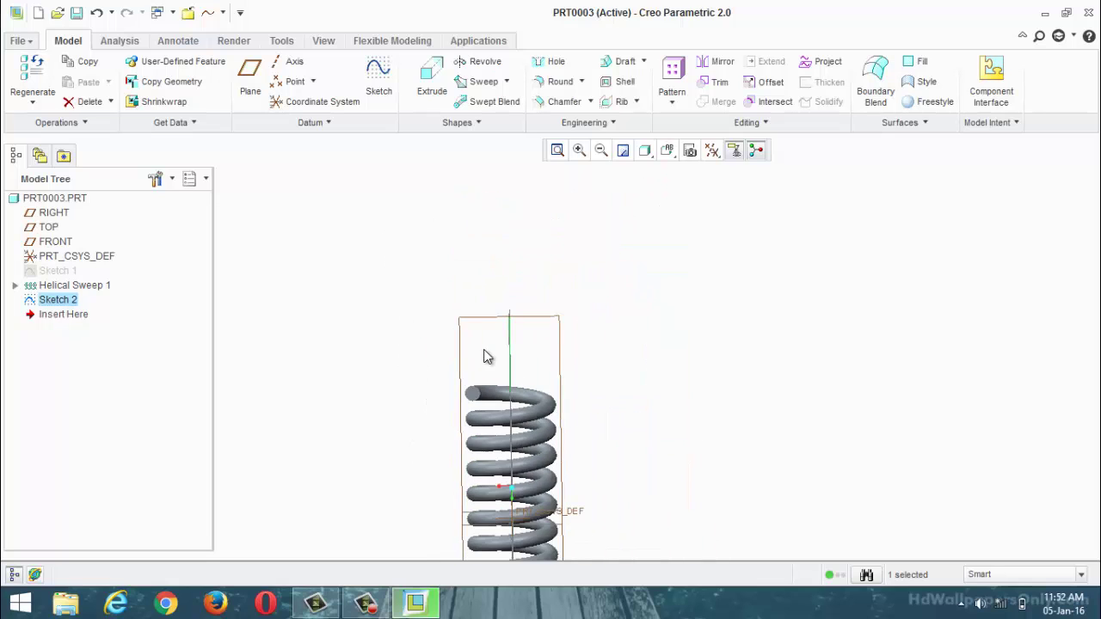
mouse_move(487, 359)
middle_down()
mouse_move(502, 339)
mouse_move(556, 361)
mouse_move(542, 377)
middle_up()
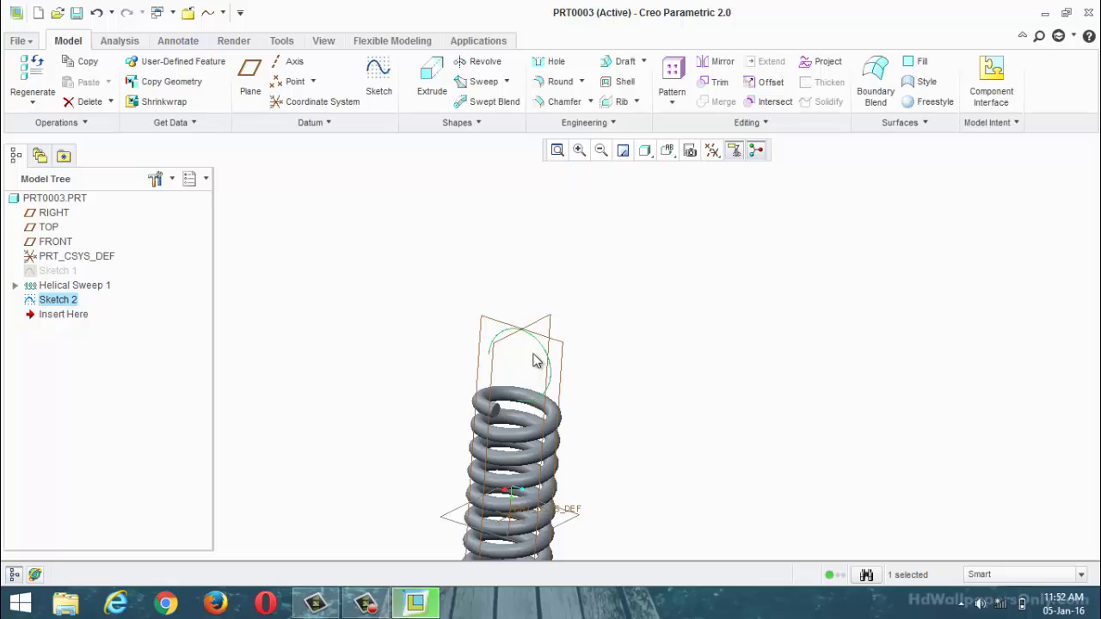
scroll(559, 379, up, 2)
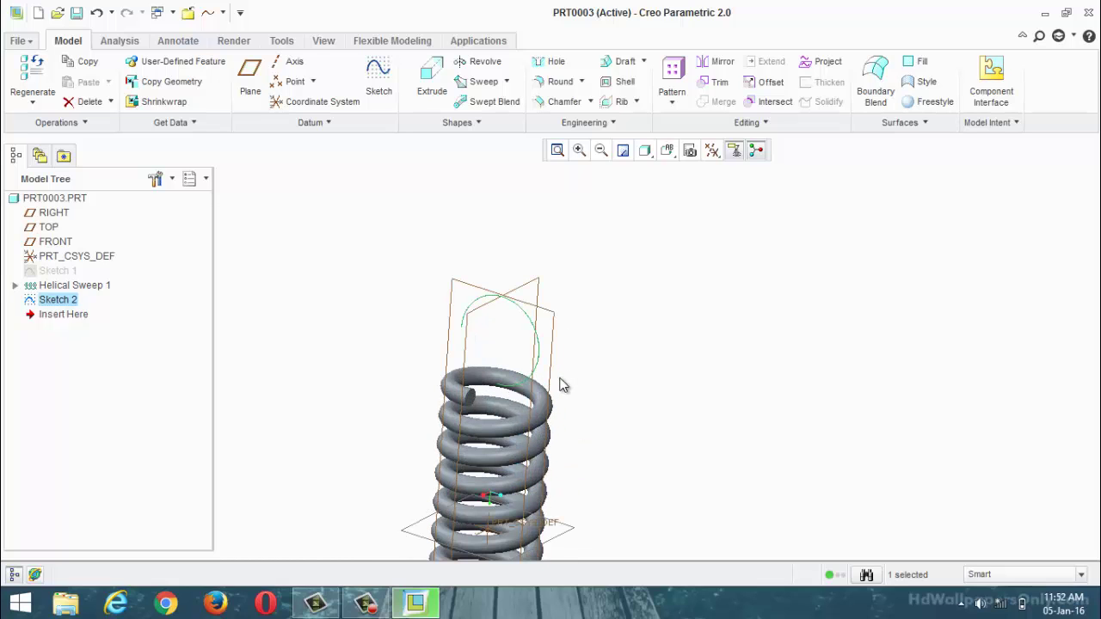
middle_drag(573, 390, 524, 391)
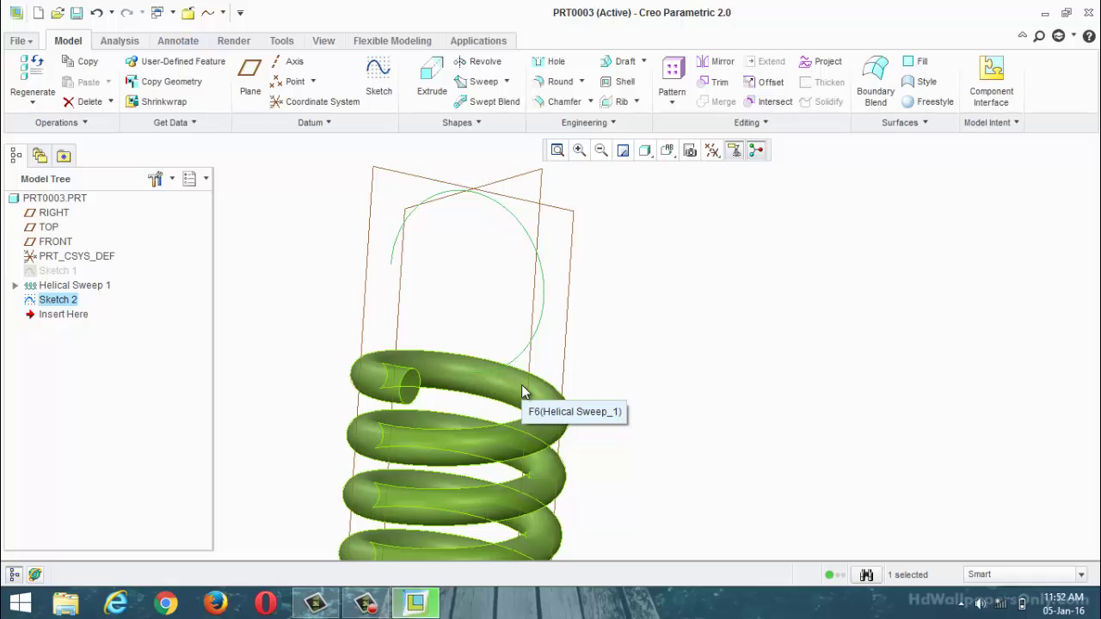
Start a new sketch on the FRONT plane, keeping the default RIGHT and TOP references
middle_drag(523, 386, 603, 263)
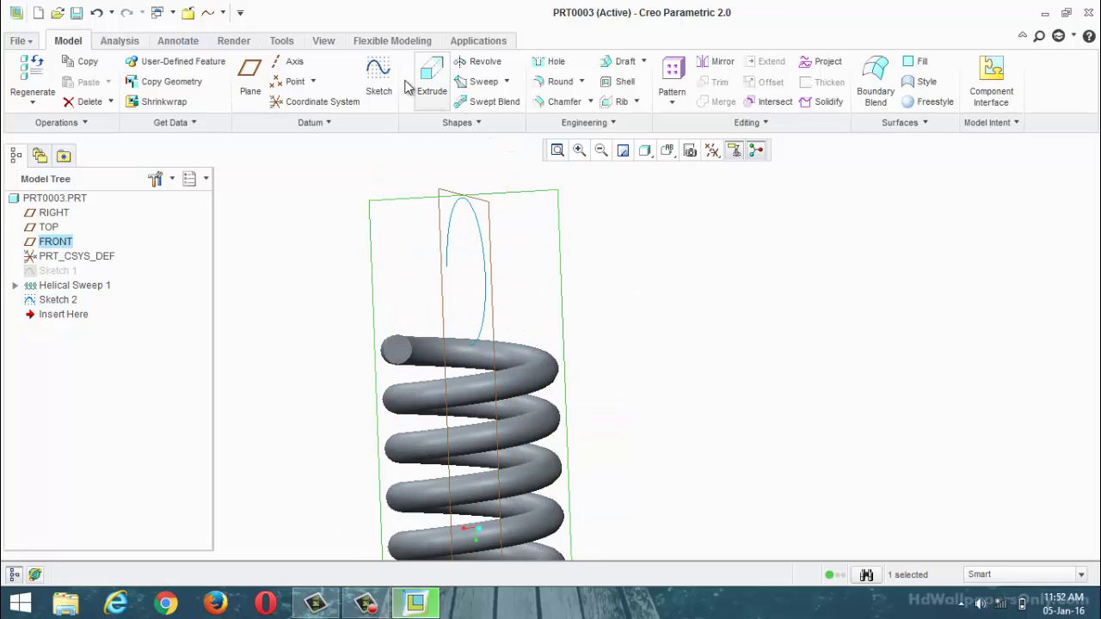
click(379, 78)
click(731, 153)
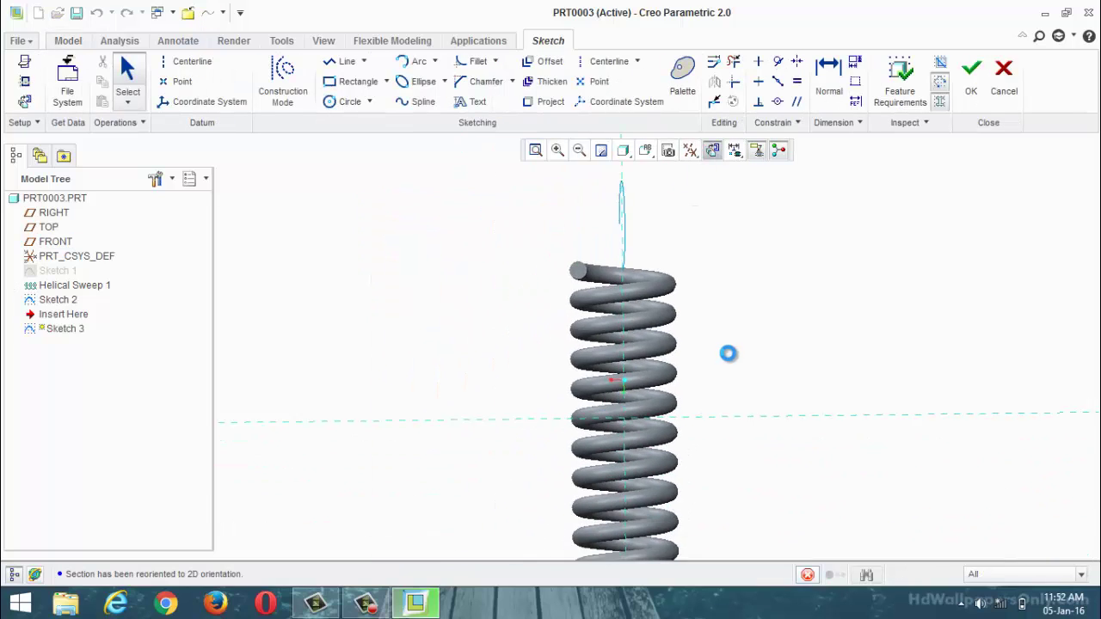
click(24, 81)
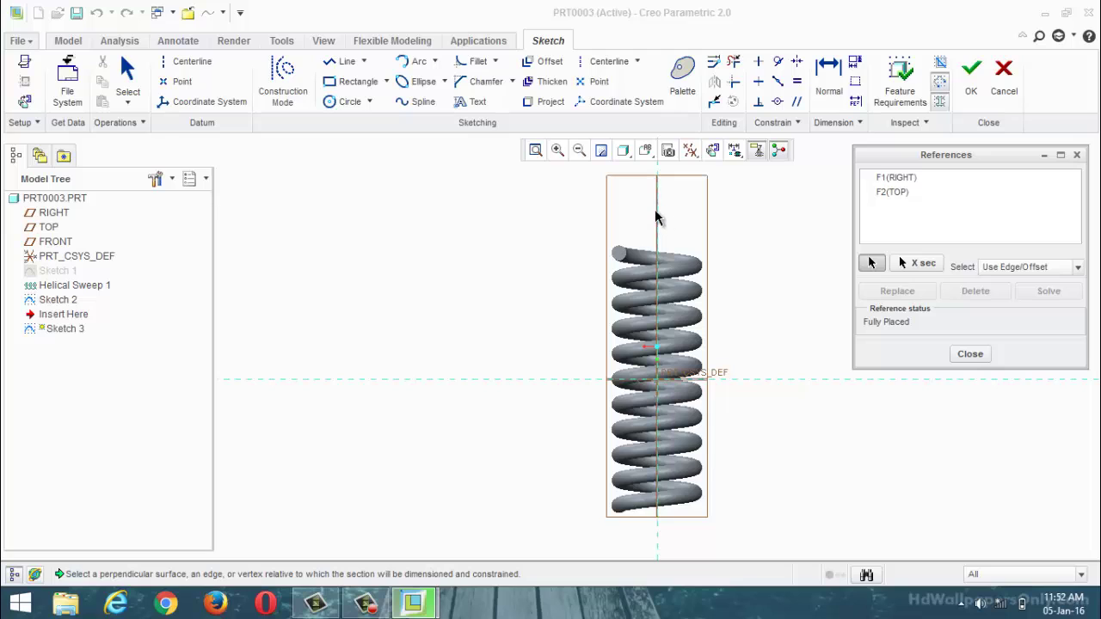
click(973, 355)
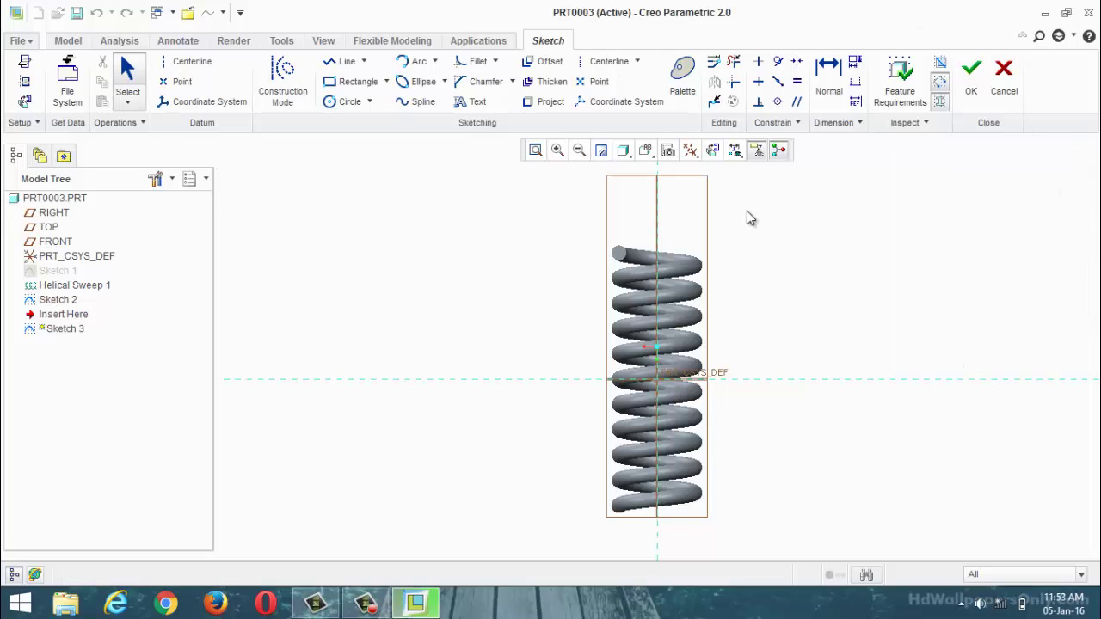
Project the upper single edge of the wire's circular end face into the sketch
scroll(736, 204, up, 3)
click(551, 101)
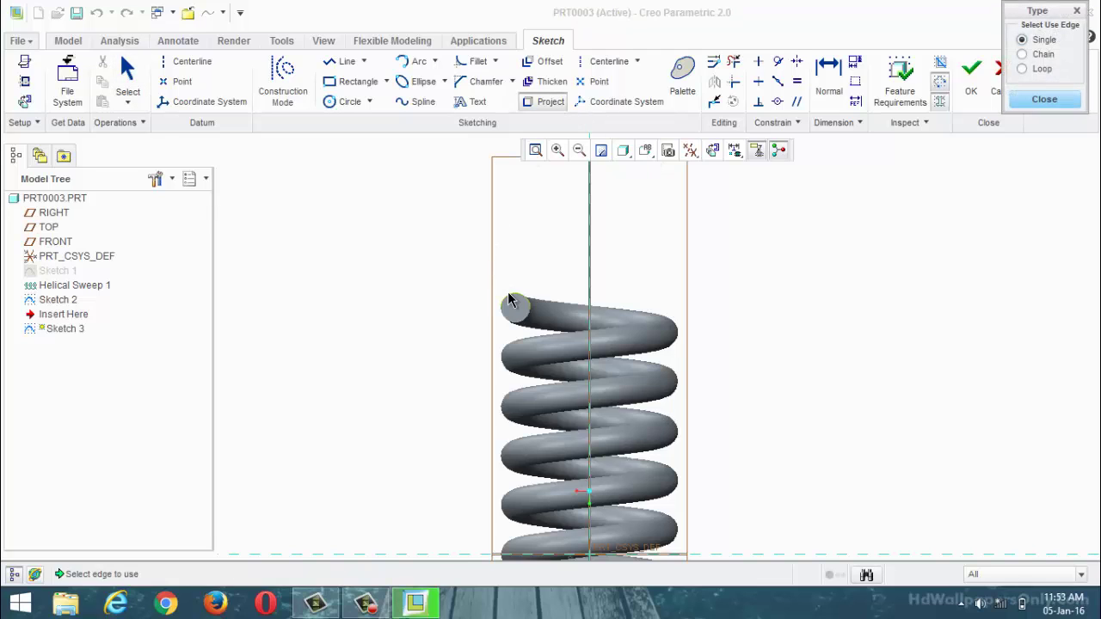
click(516, 301)
scroll(531, 314, down, 1)
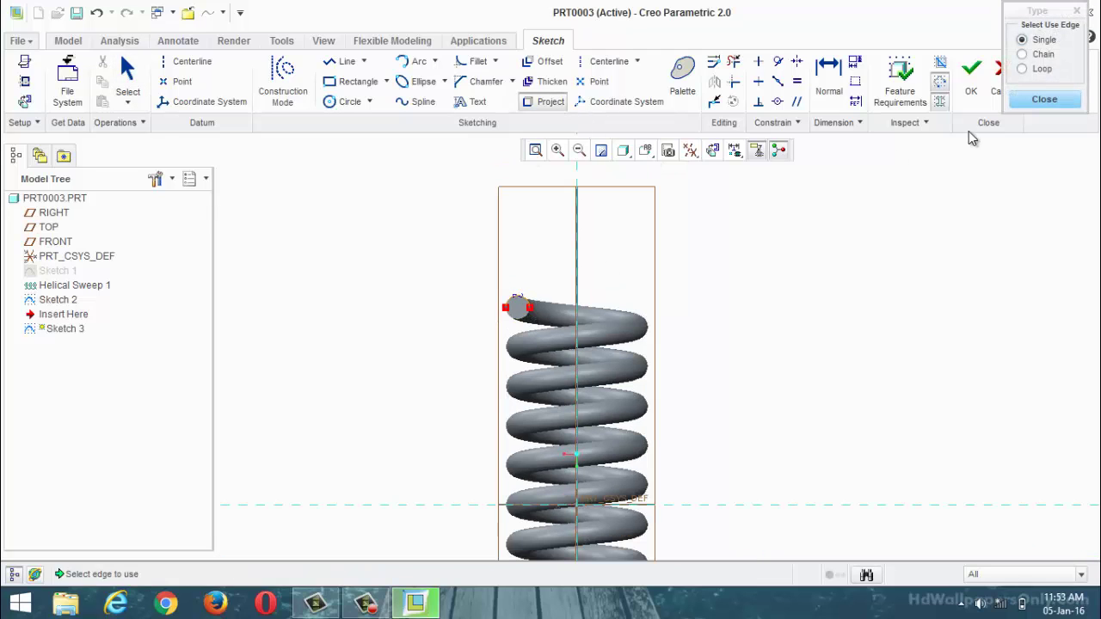
click(1023, 99)
Sketch a horizontal line across the wire's end face, joining both ends of the projected edge
click(347, 61)
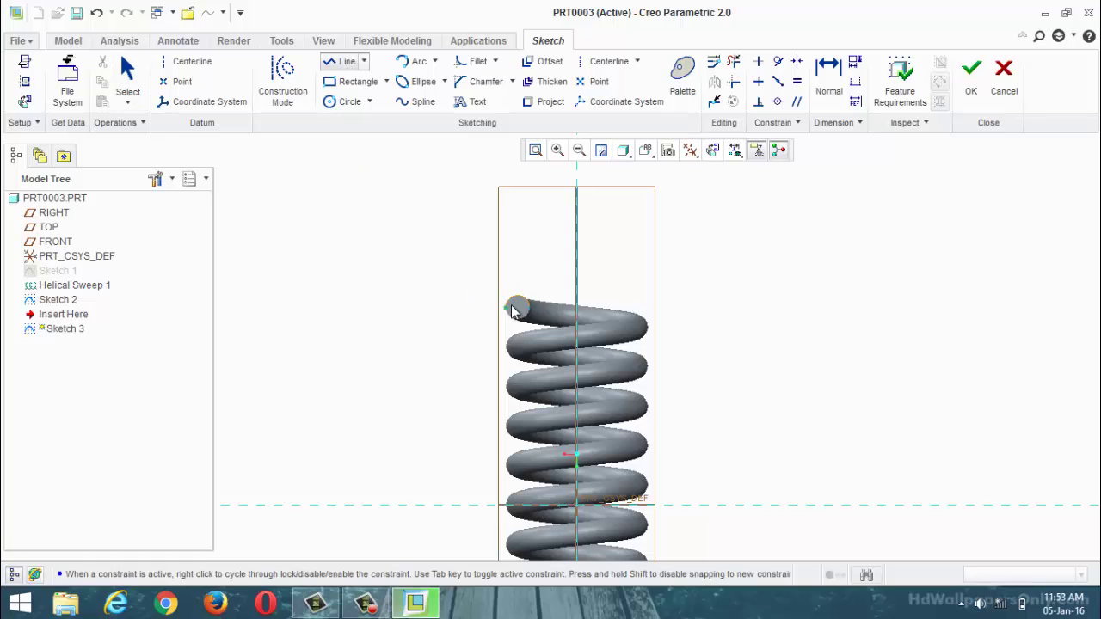
scroll(512, 314, down, 3)
scroll(512, 314, up, 4)
scroll(510, 313, up, 3)
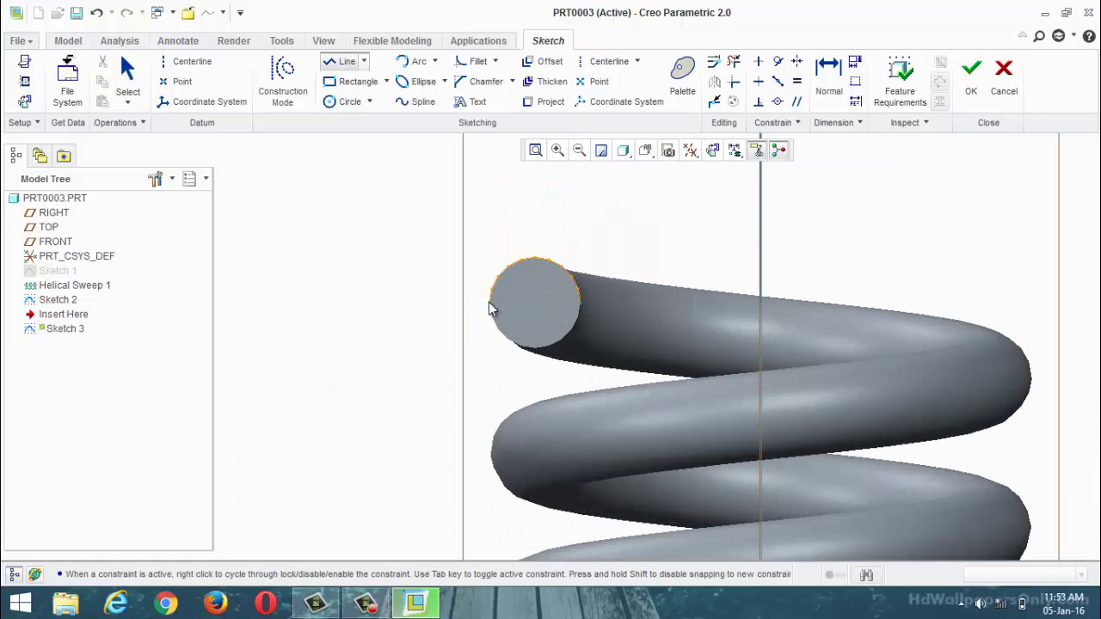
click(490, 306)
middle_click(554, 365)
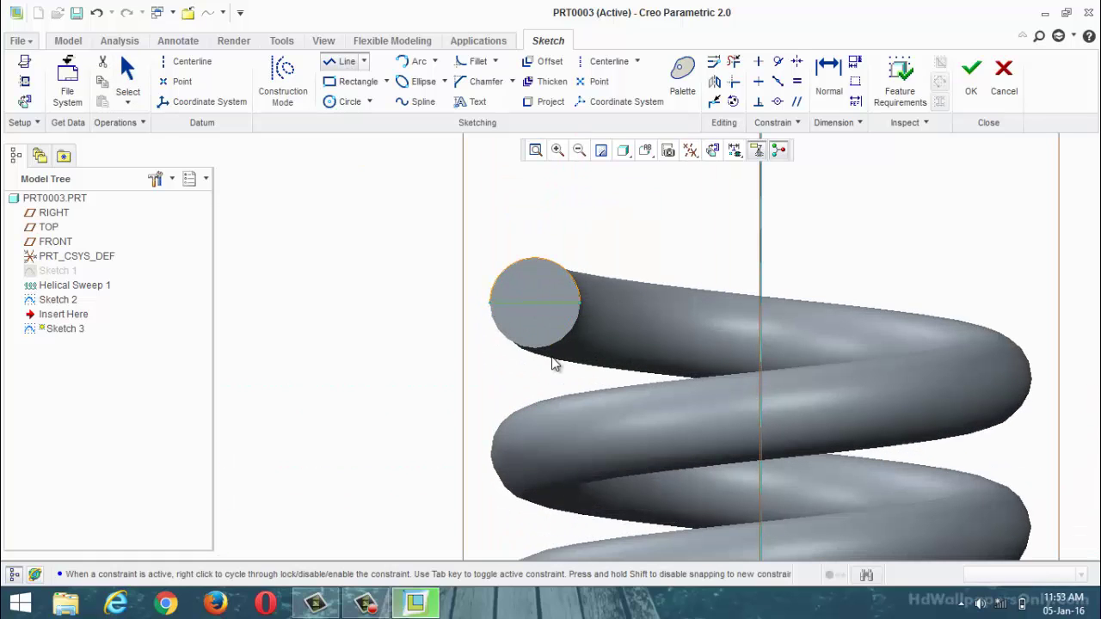
middle_click(554, 365)
scroll(554, 365, down, 3)
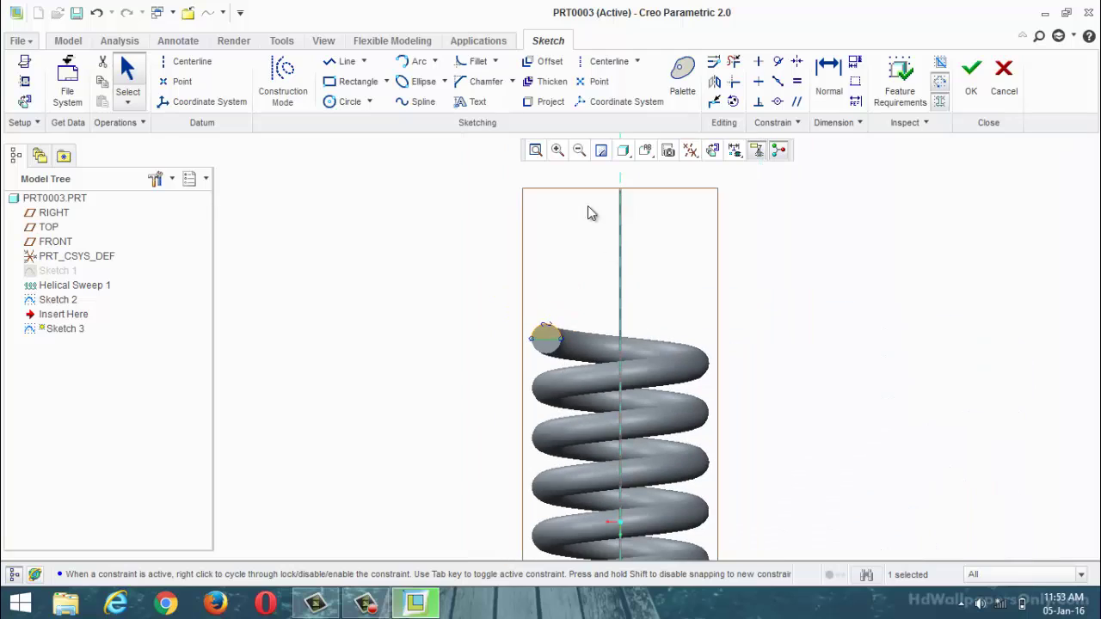
click(401, 61)
click(544, 344)
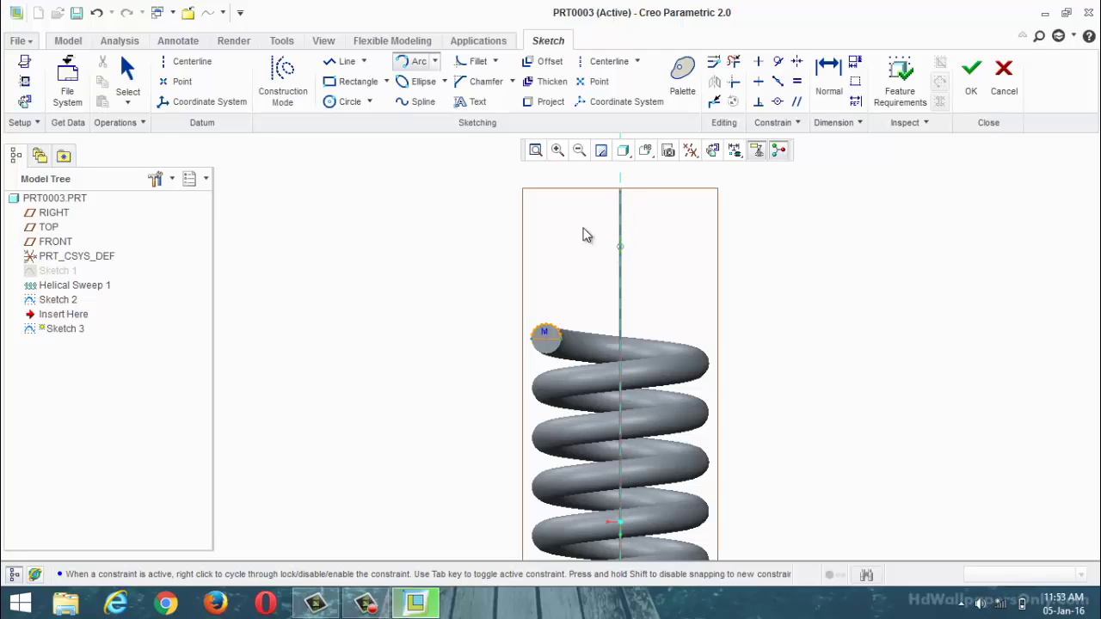
Add the hook arc of Sketch 2 as a sketch reference
click(25, 80)
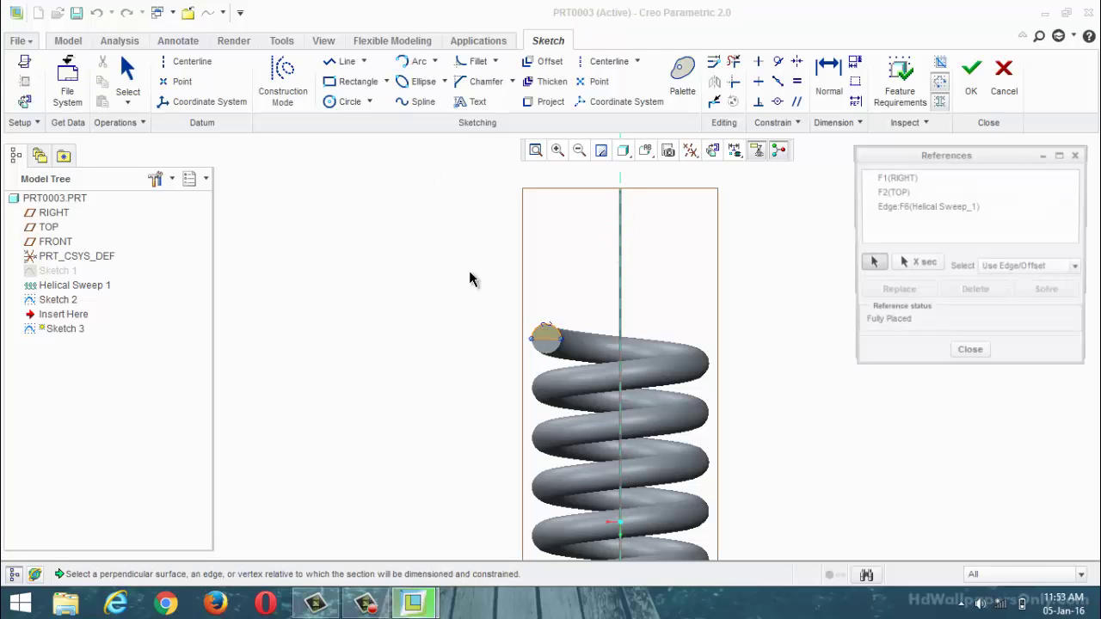
middle_drag(612, 248, 651, 266)
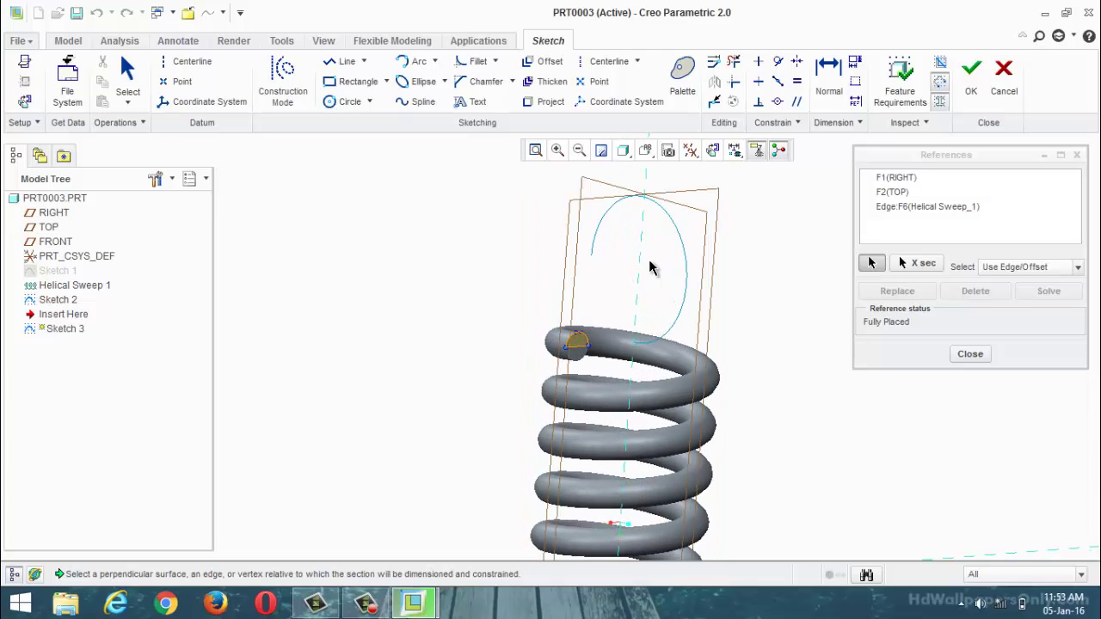
click(608, 215)
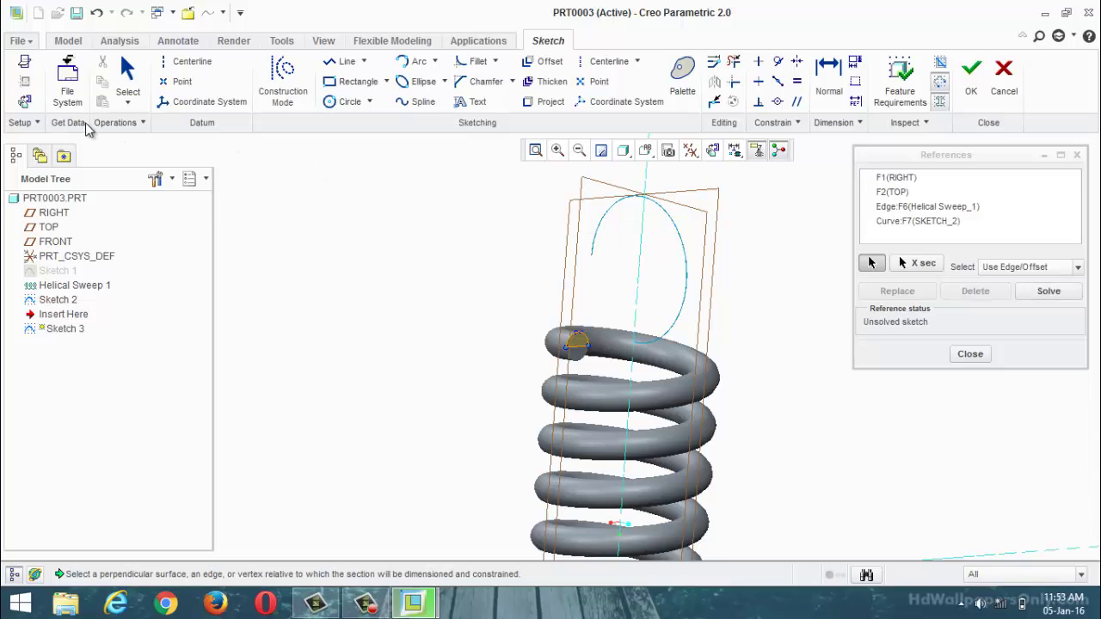
click(981, 354)
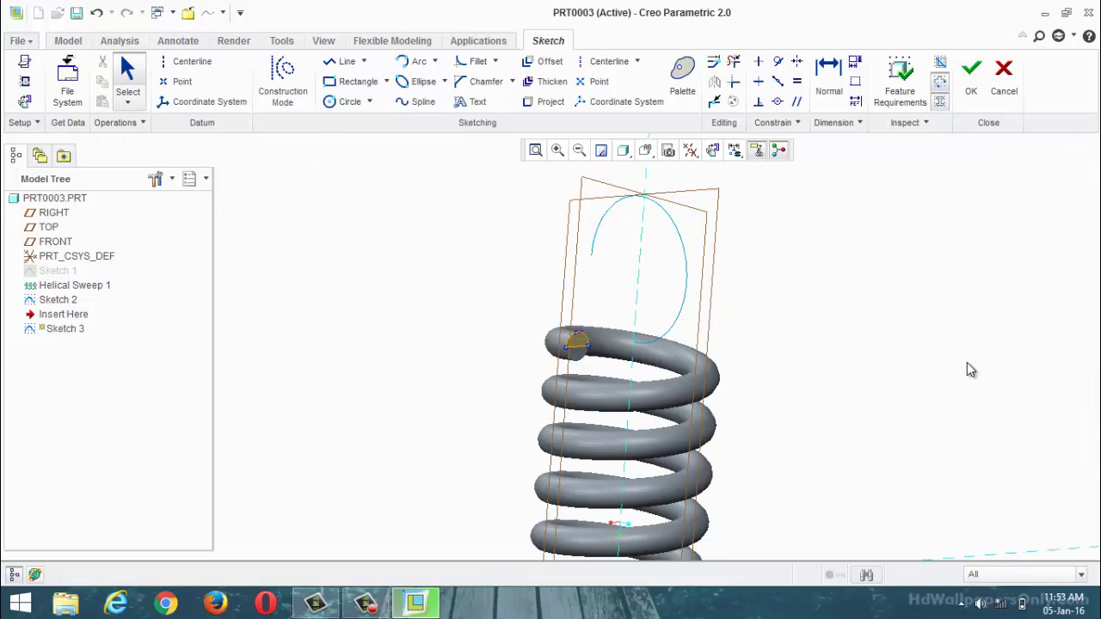
click(411, 61)
scroll(592, 356, up, 3)
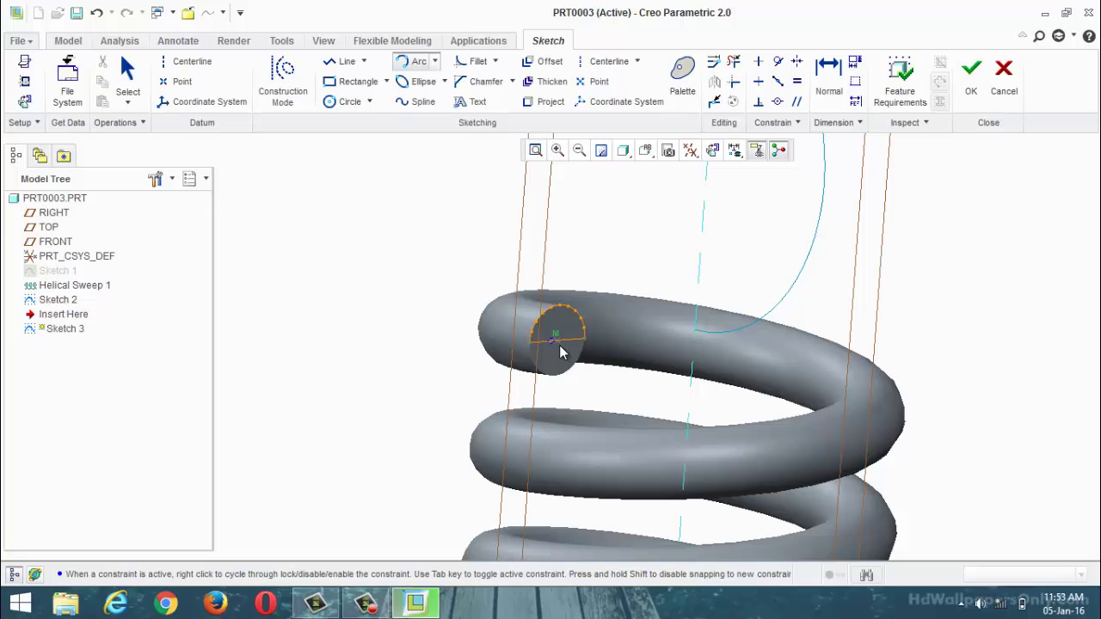
click(560, 351)
middle_click(564, 352)
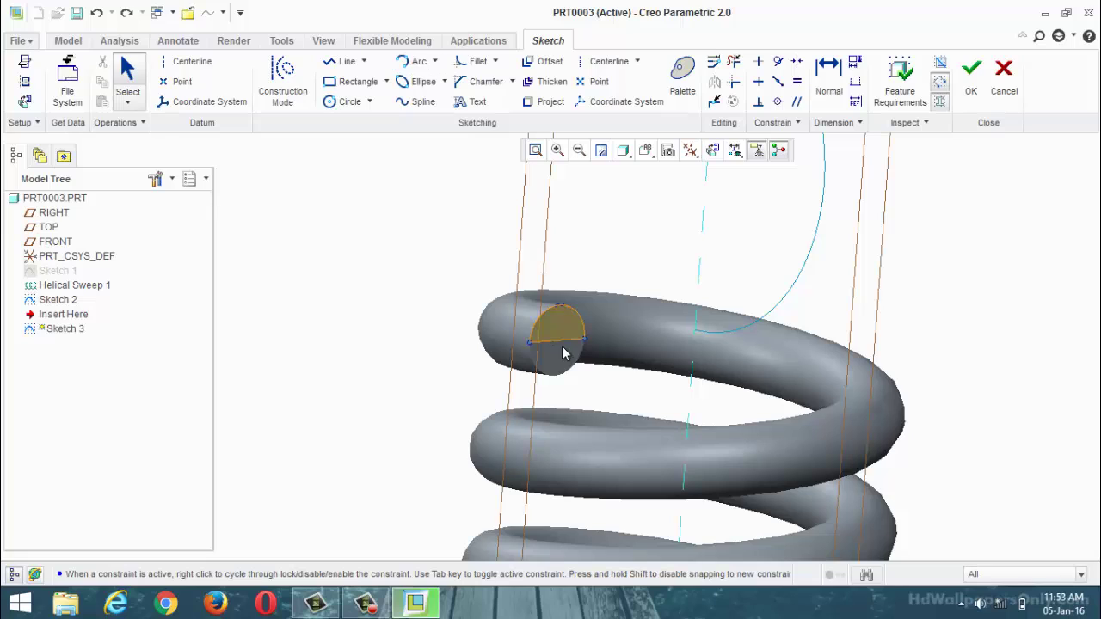
Sketch an arc of about 145 radius from the horizontal line's midpoint to the top of the referenced hook curve, bulging towards the vertical reference
click(411, 61)
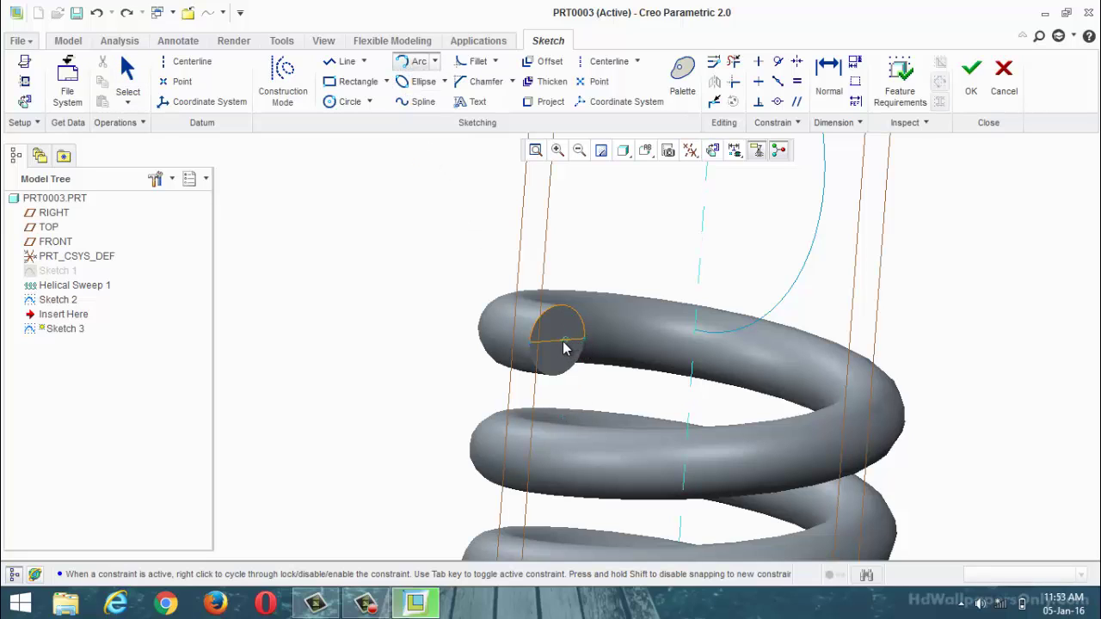
scroll(600, 420, up, 2)
scroll(600, 443, down, 5)
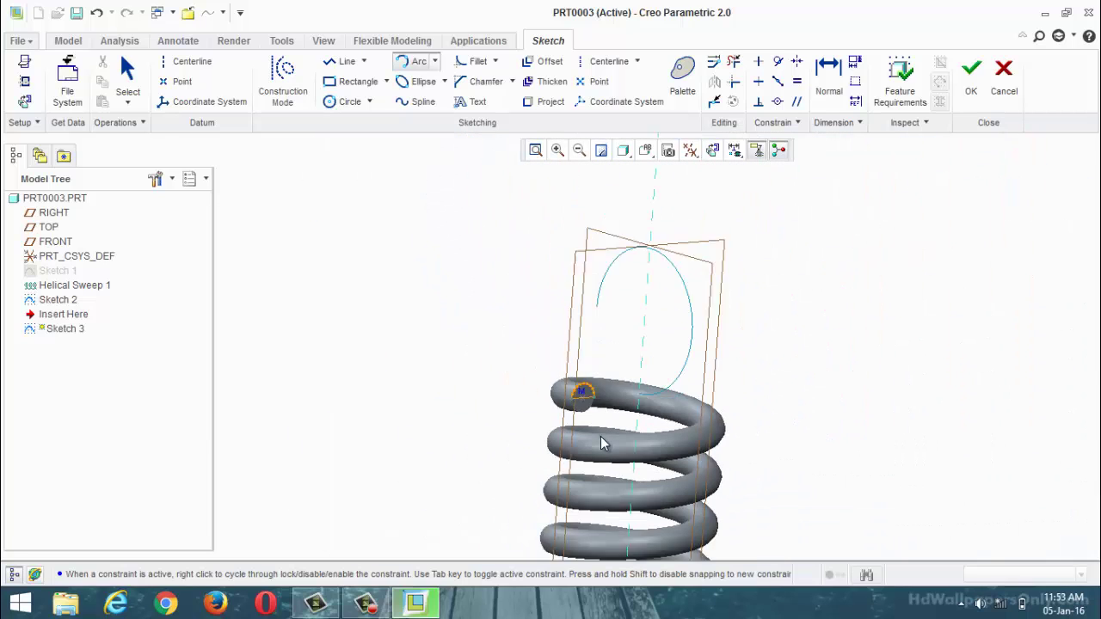
scroll(641, 302, up, 4)
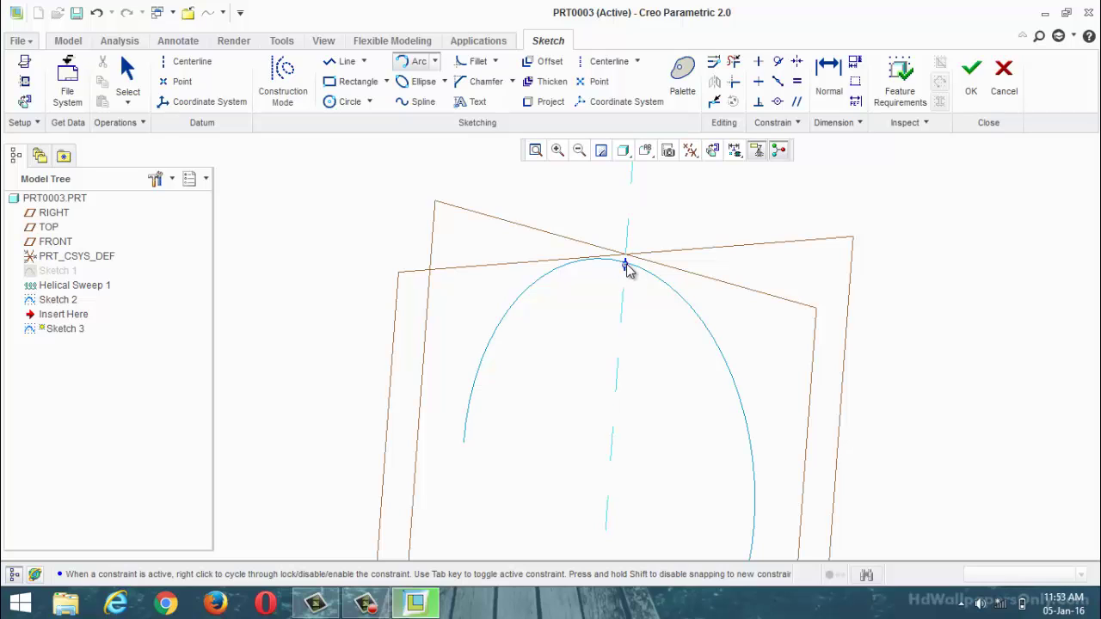
click(626, 264)
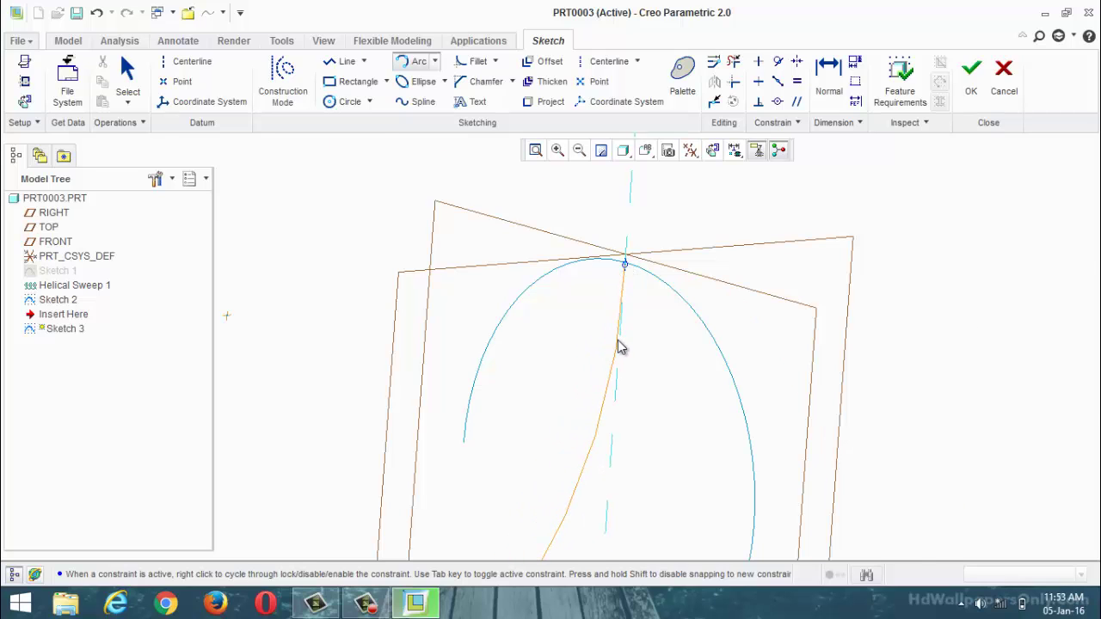
scroll(620, 347, up, 2)
scroll(620, 347, down, 6)
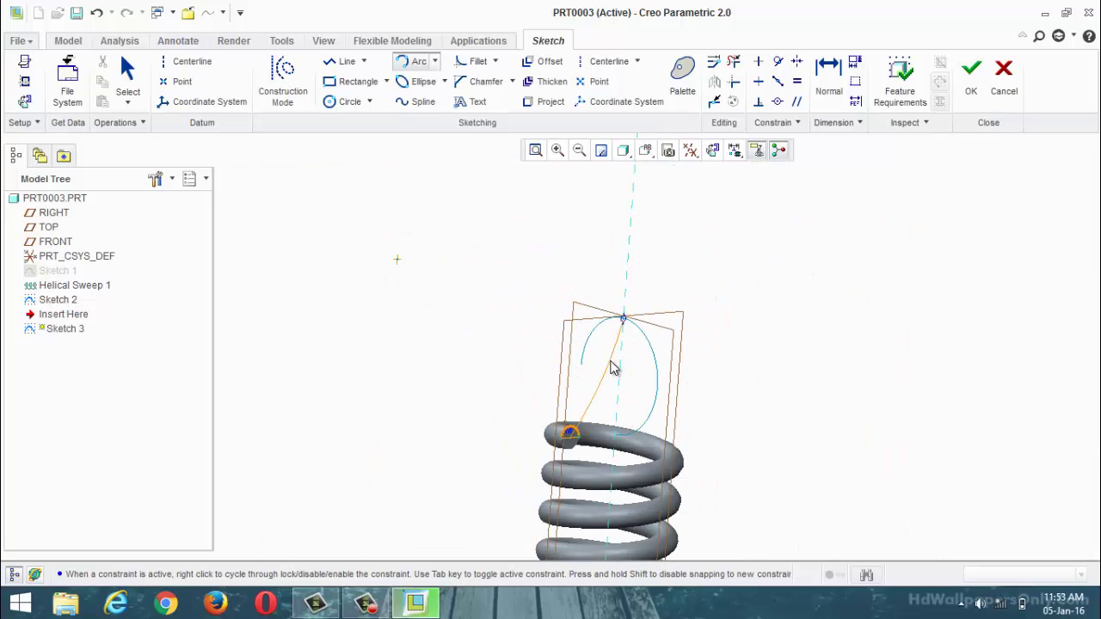
scroll(615, 375, up, 3)
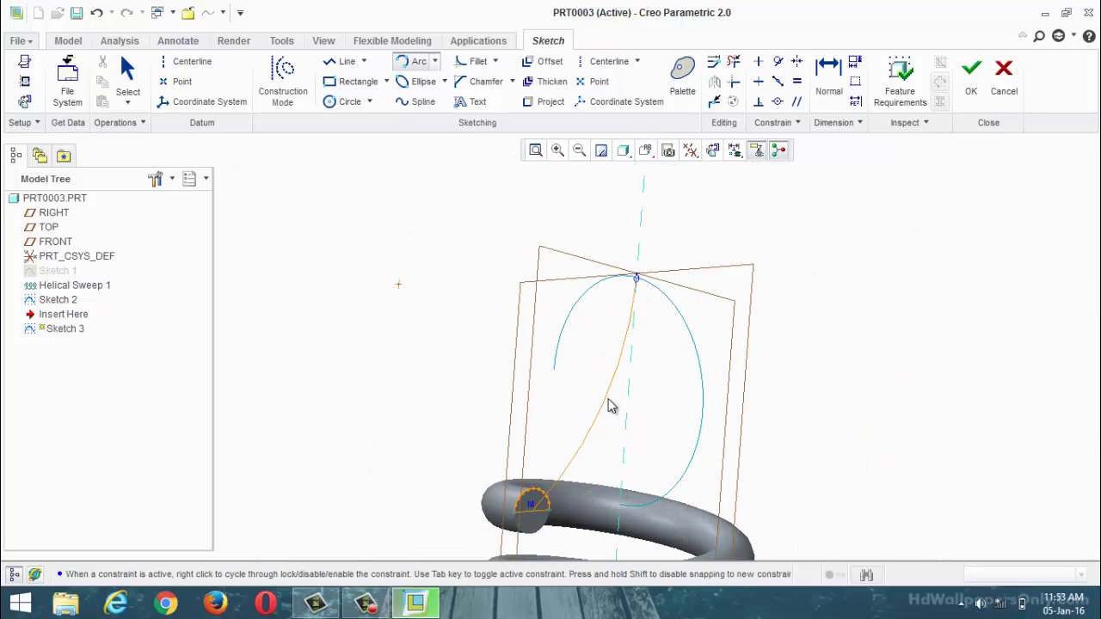
click(615, 414)
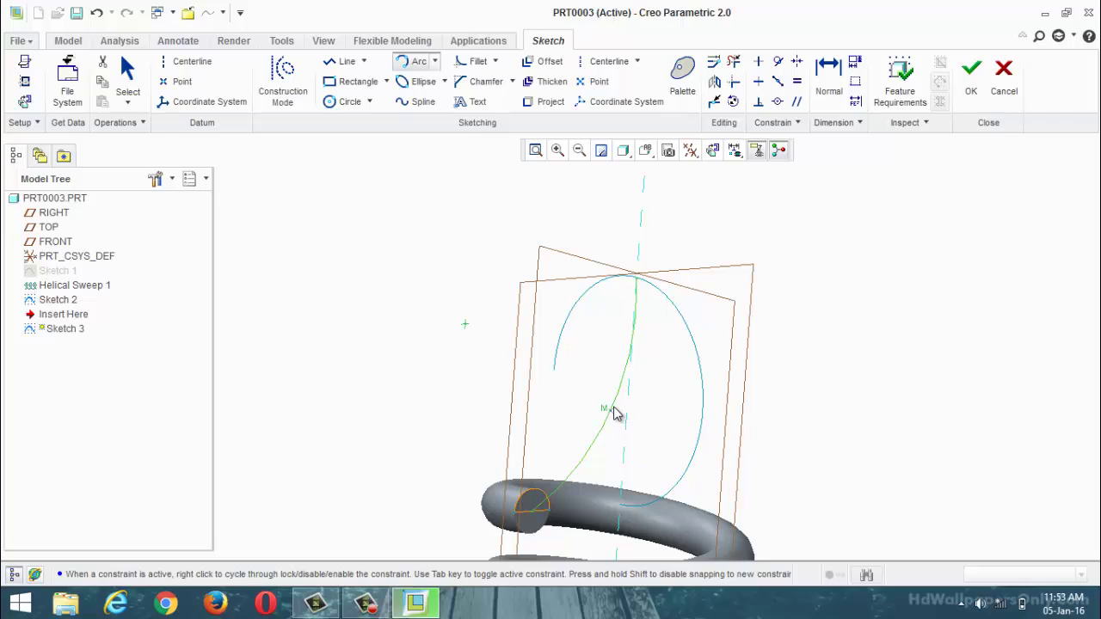
middle_click(633, 417)
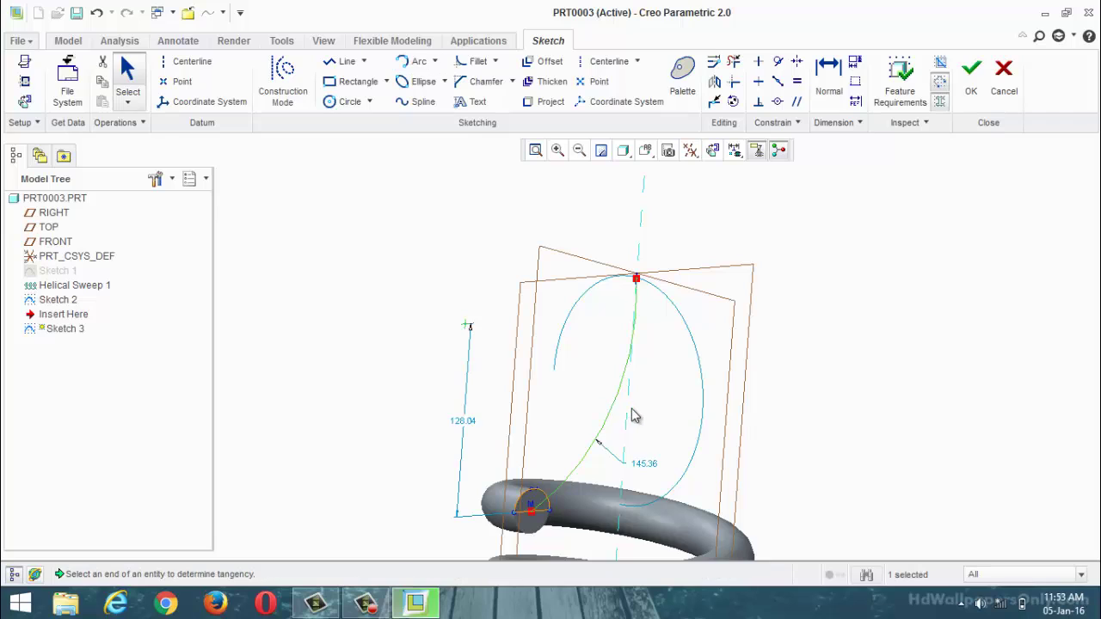
Trim away the horizontal line and projected edge on the wire's end face, keeping the connecting arc, and finish the sketch
click(733, 61)
scroll(471, 507, up, 4)
scroll(472, 507, down, 4)
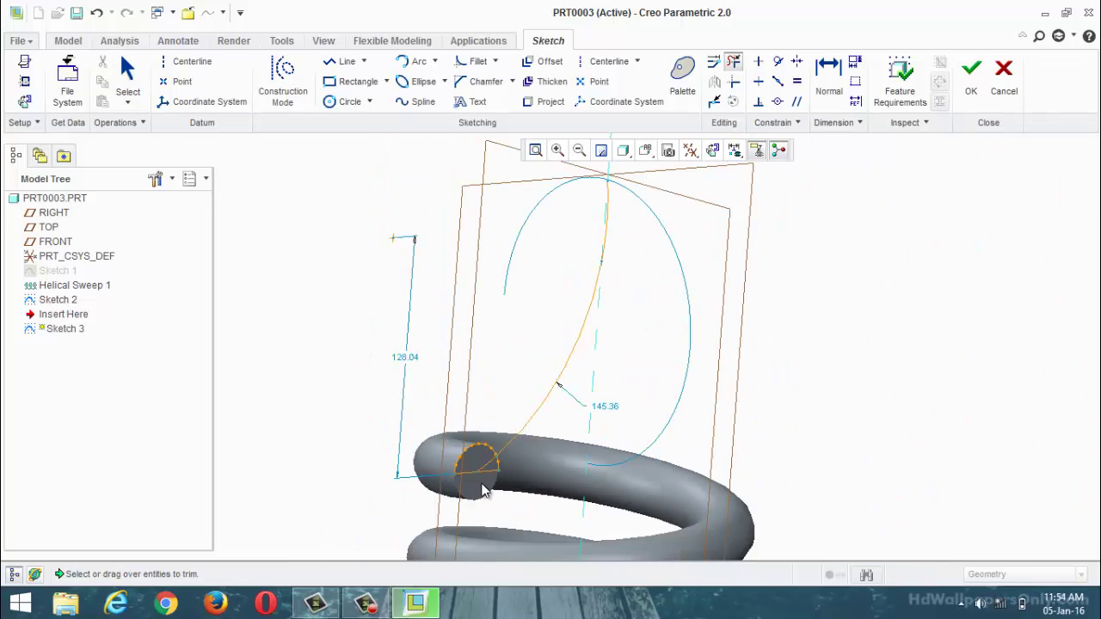
scroll(454, 464, up, 3)
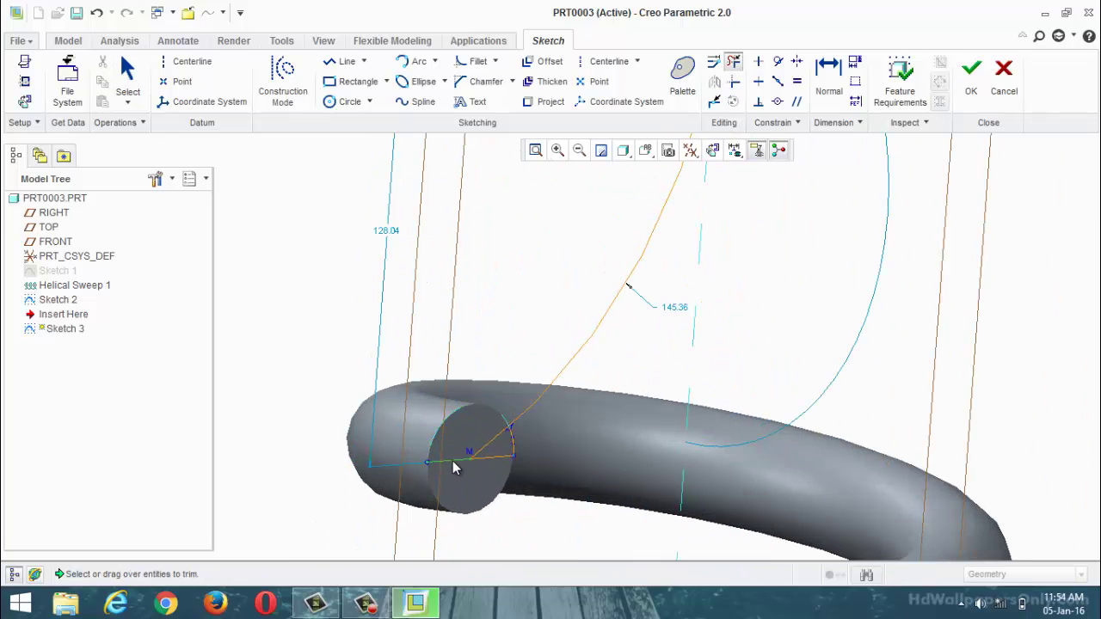
scroll(504, 463, up, 3)
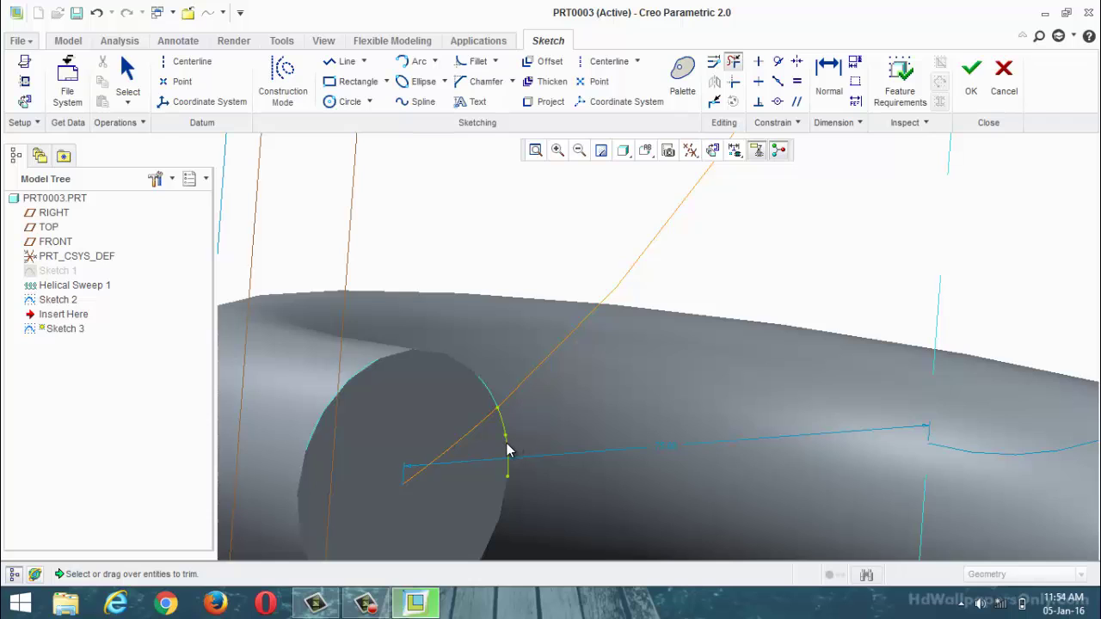
scroll(508, 451, down, 4)
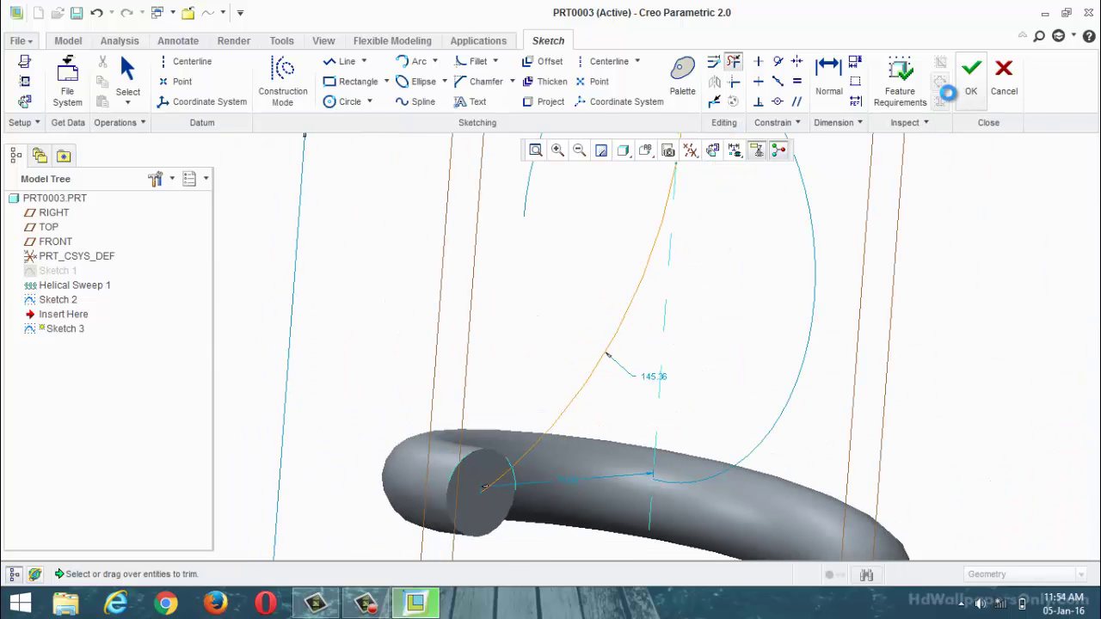
click(970, 82)
Intersect Sketch 2 and Sketch 3 to try to form a combined hook curve
scroll(669, 376, down, 2)
scroll(659, 369, up, 3)
mouse_move(695, 402)
middle_down()
mouse_move(736, 407)
mouse_move(546, 321)
middle_up()
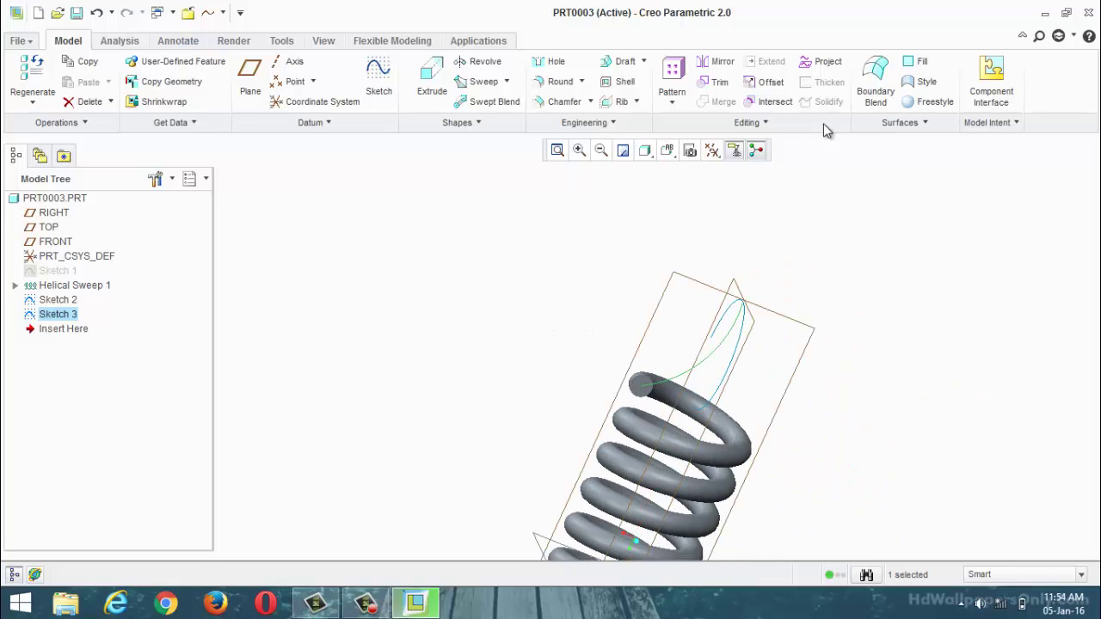
click(860, 225)
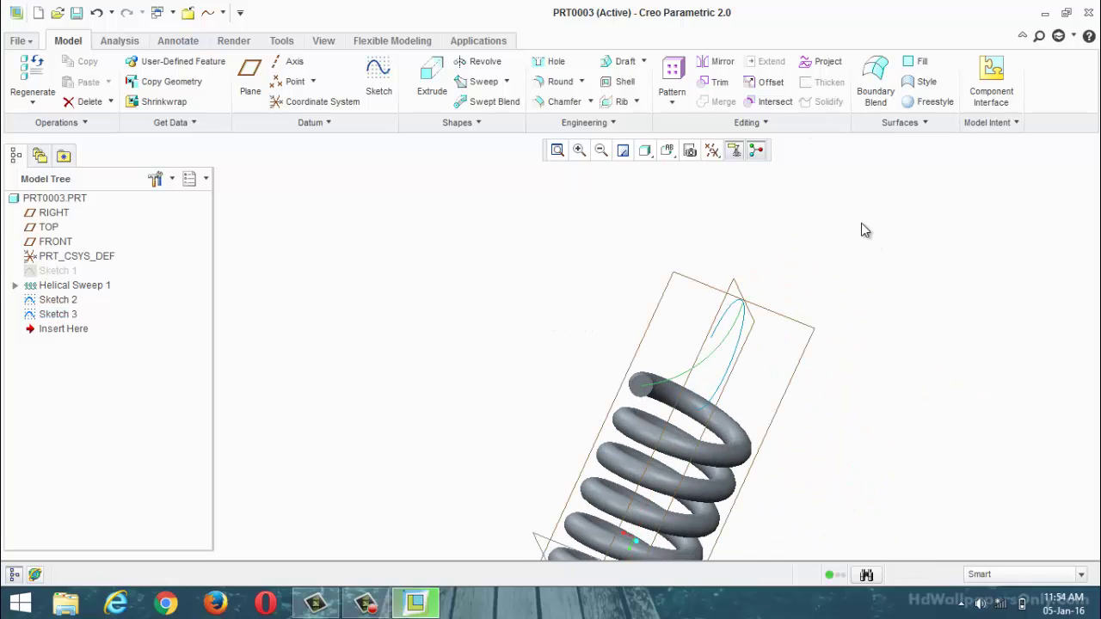
click(727, 384)
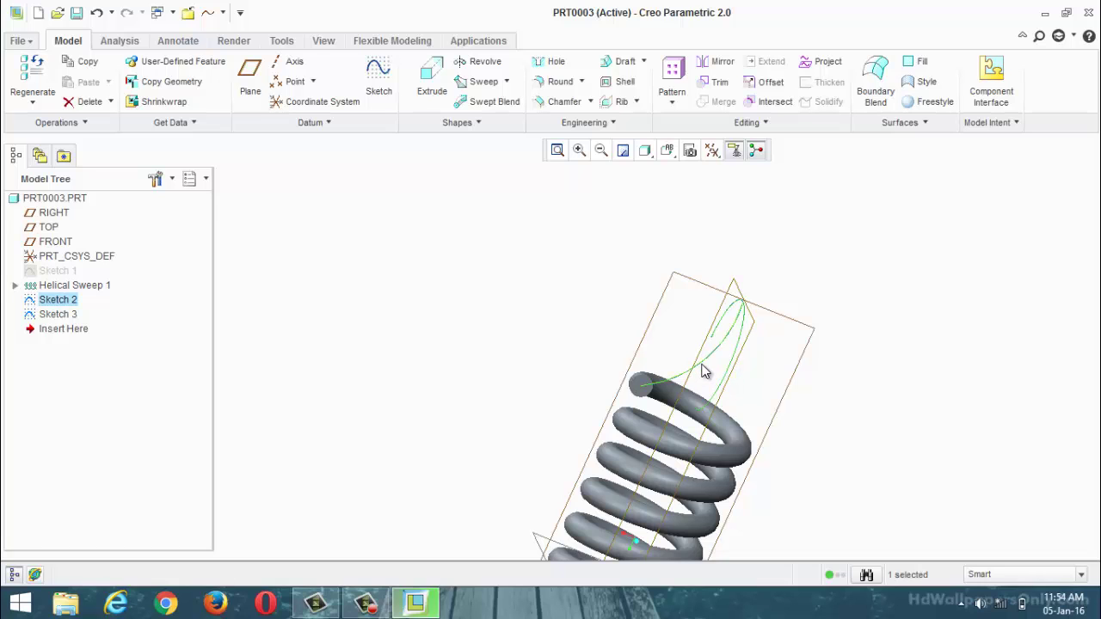
ctrl+click(703, 371)
click(774, 103)
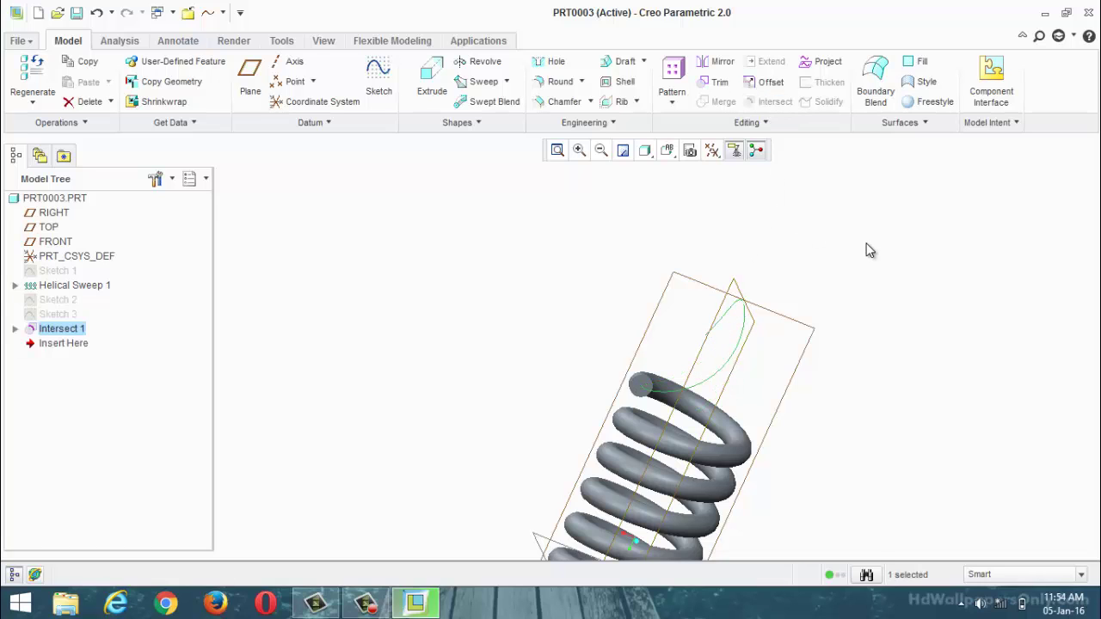
Inspect the intersection curve at the top of the hook and undo the intersection of Sketch 2 and Sketch 3
middle_drag(869, 250, 638, 307)
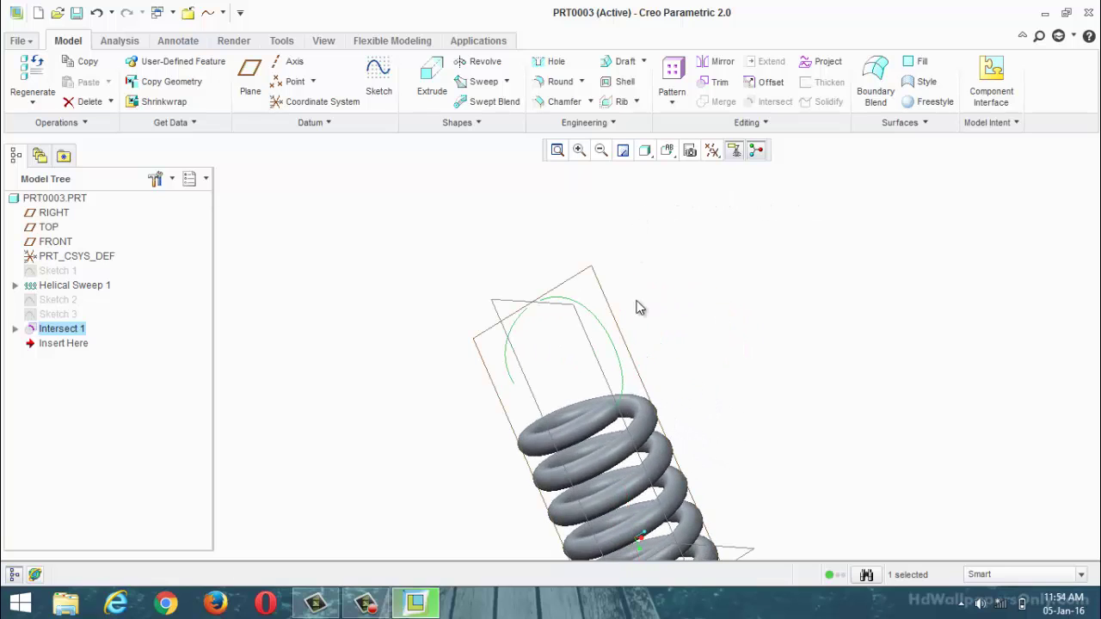
scroll(638, 307, down, 10)
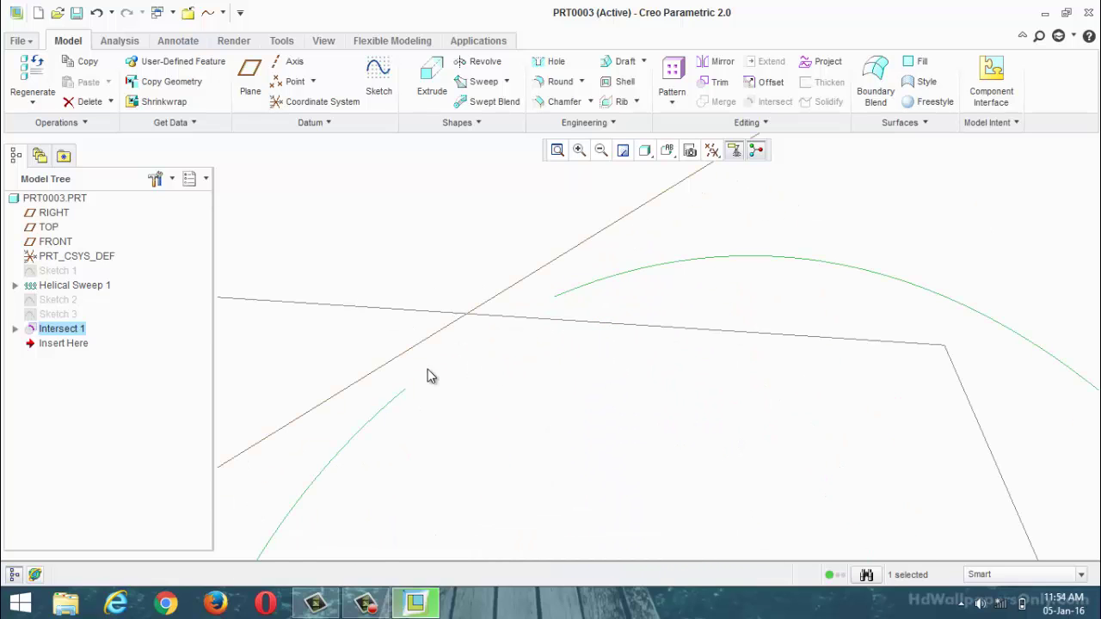
scroll(516, 350, up, 8)
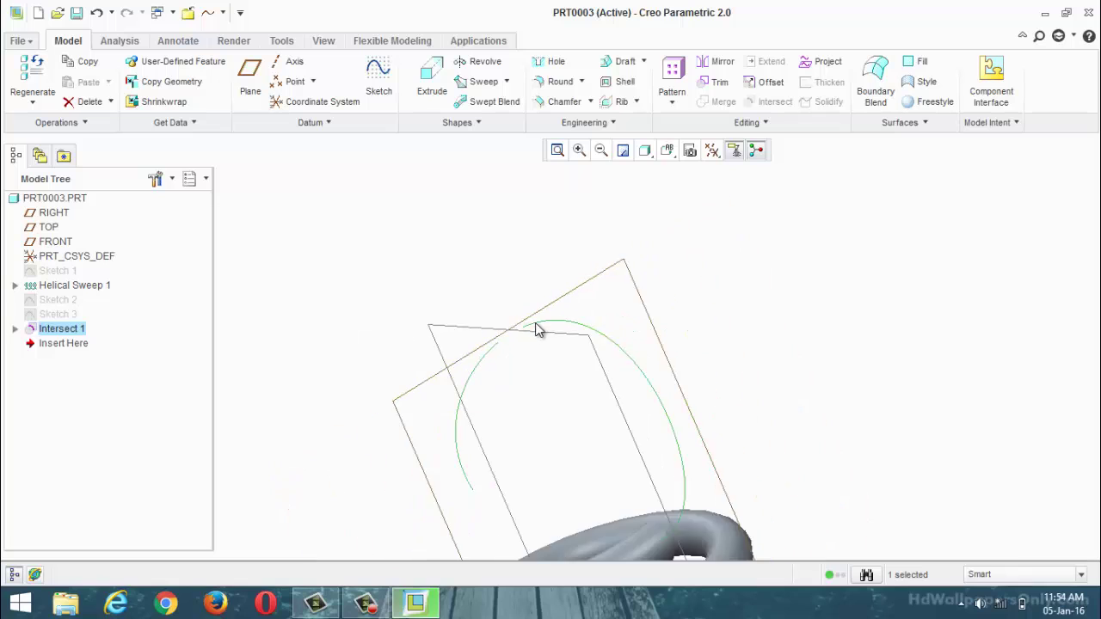
scroll(516, 376, down, 1)
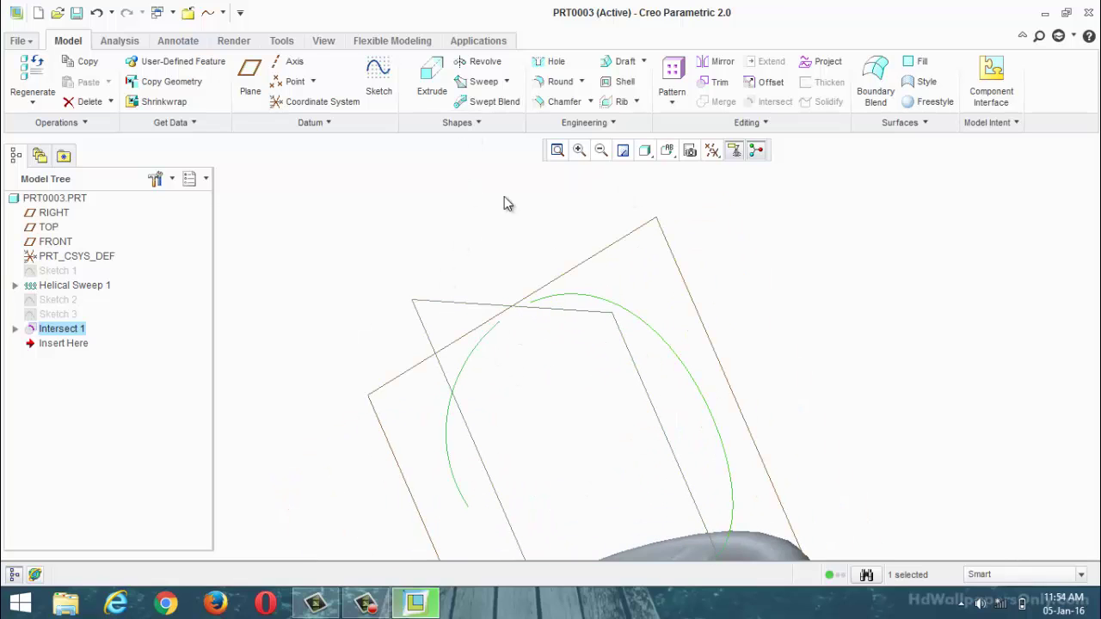
middle_drag(507, 290, 606, 296)
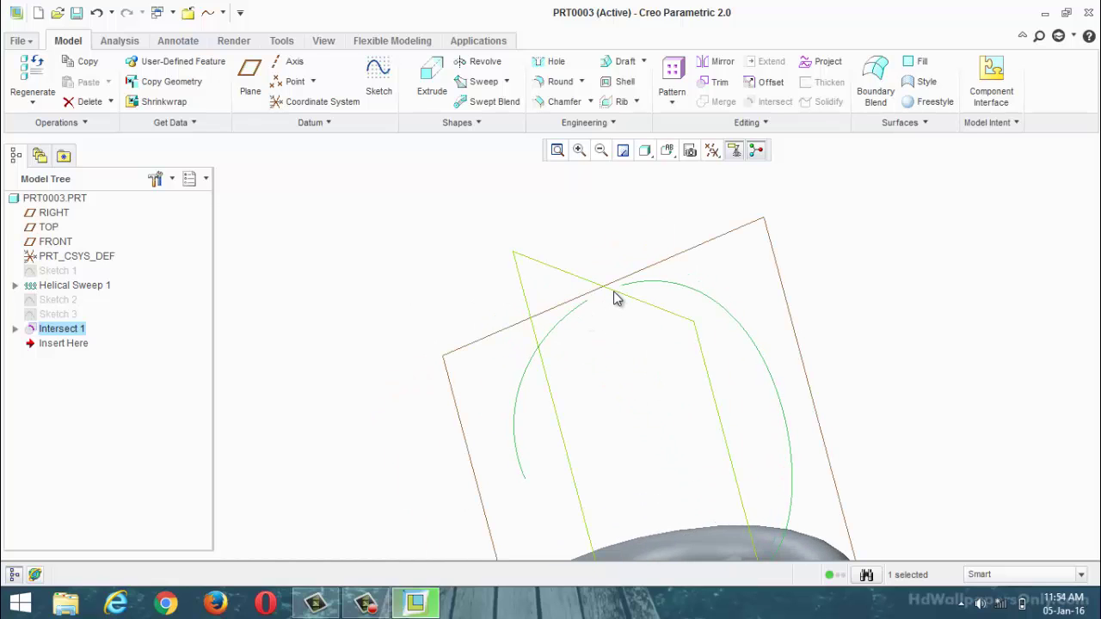
scroll(577, 313, down, 2)
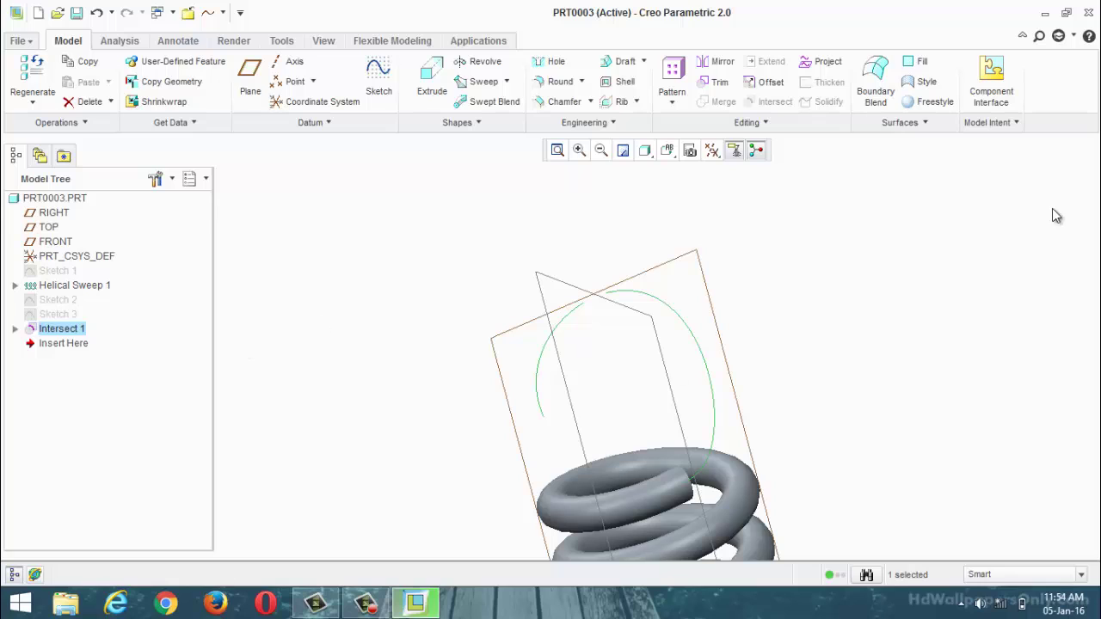
click(545, 334)
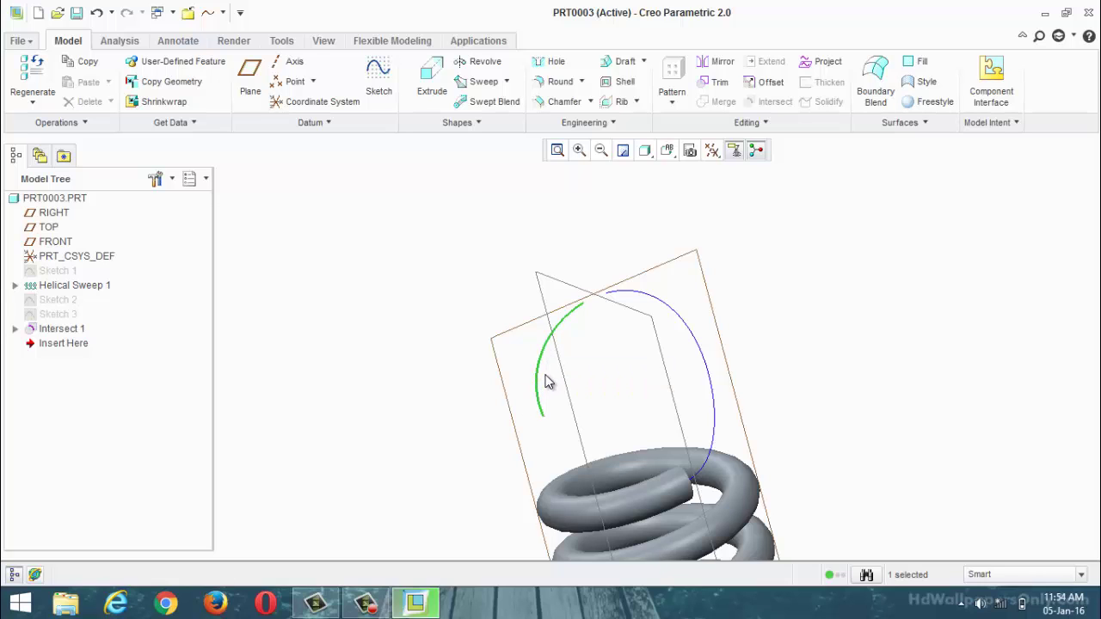
key(ctrl+z)
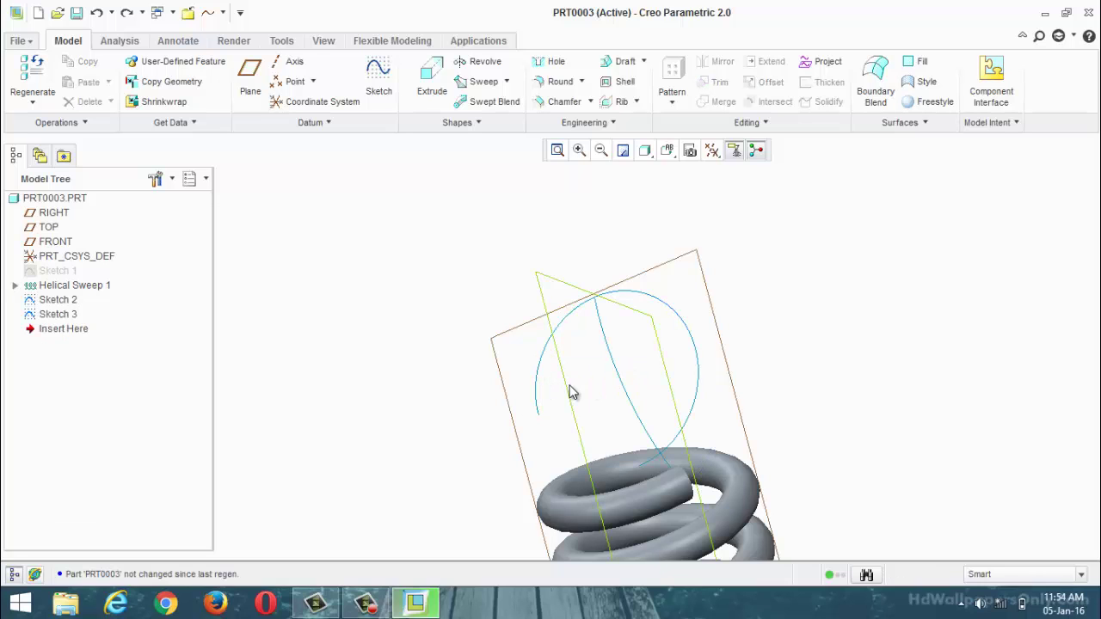
Delete Sketch 3, the connecting arc between the spring's end and the hook curve
mouse_move(542, 343)
middle_down()
mouse_move(459, 358)
mouse_move(516, 283)
mouse_move(578, 307)
mouse_move(585, 283)
middle_up()
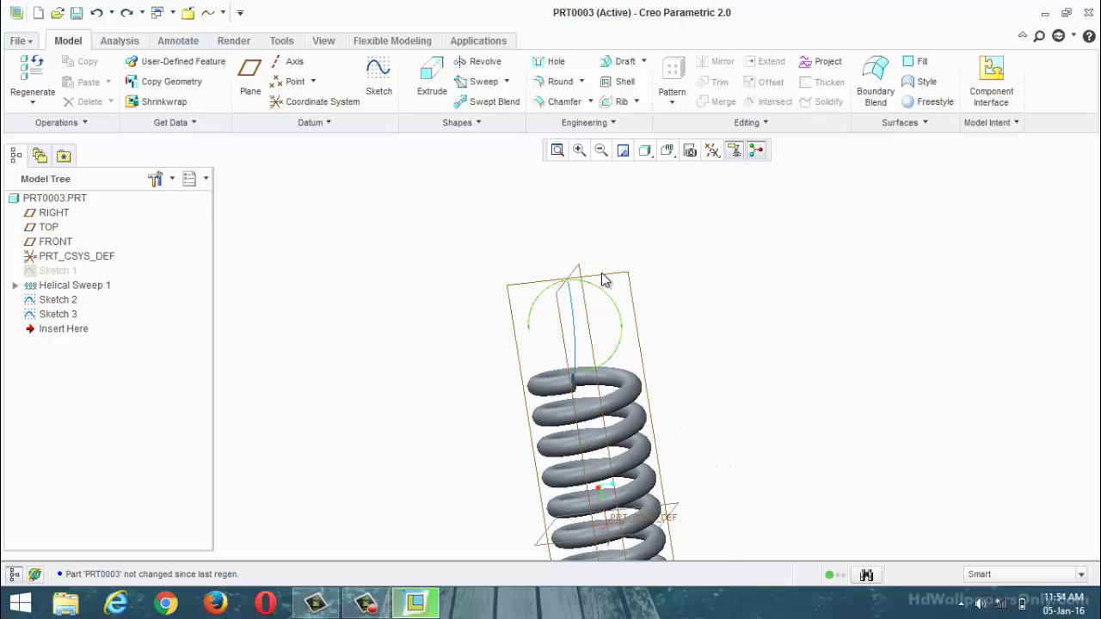
middle_drag(704, 297, 681, 304)
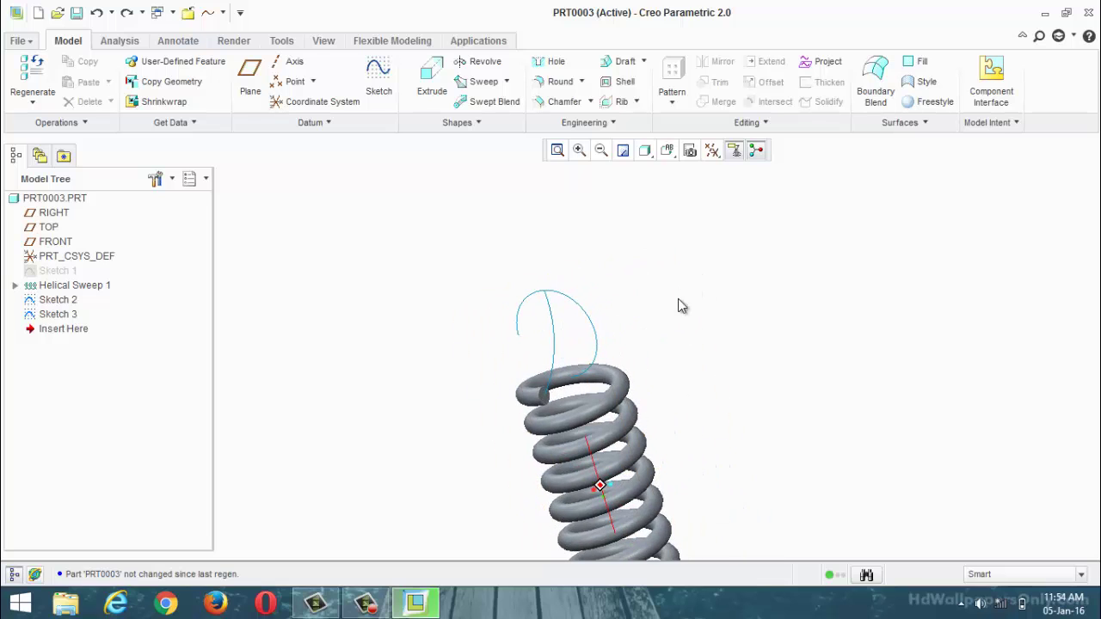
click(557, 365)
key(Delete)
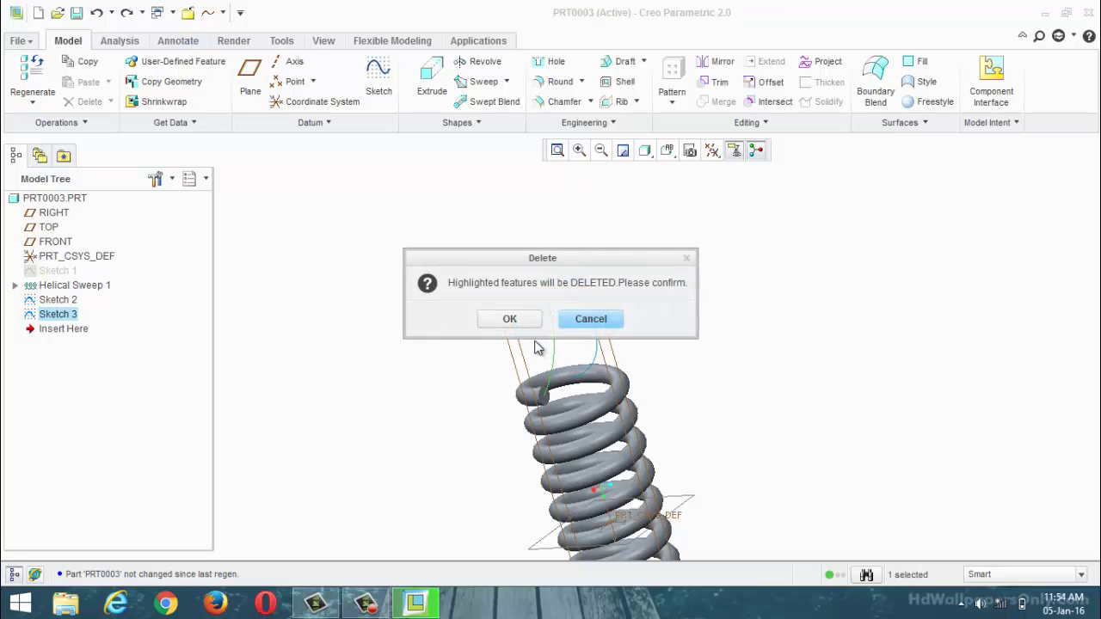
click(510, 320)
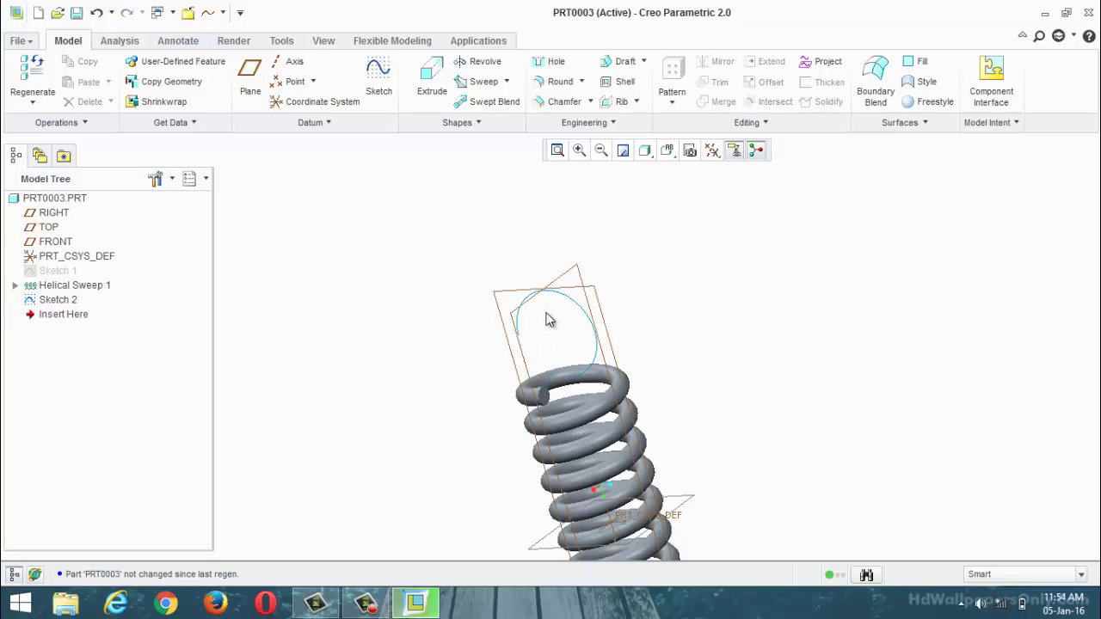
Start a new sketch on the FRONT plane and add the Sketch 2 hook curve as a sketch reference
middle_drag(551, 320, 636, 307)
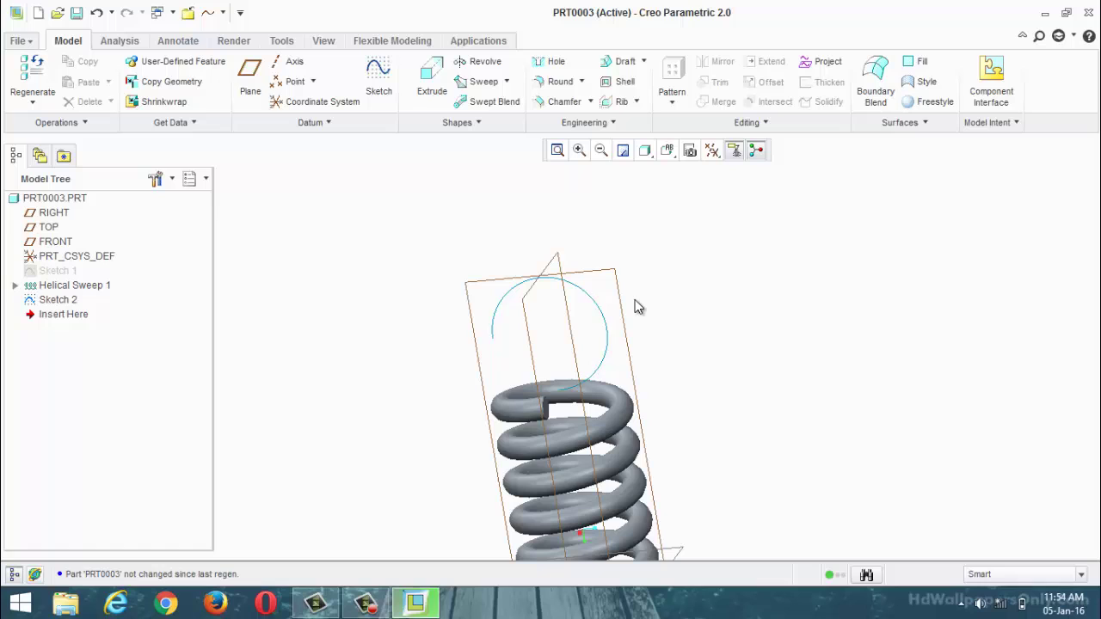
click(531, 302)
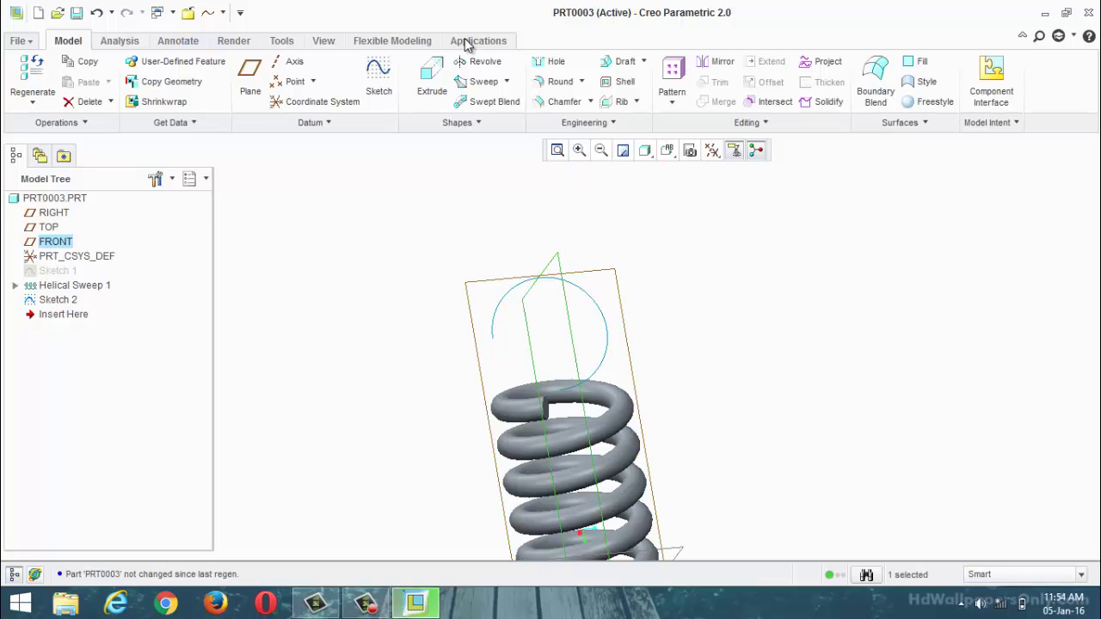
click(380, 90)
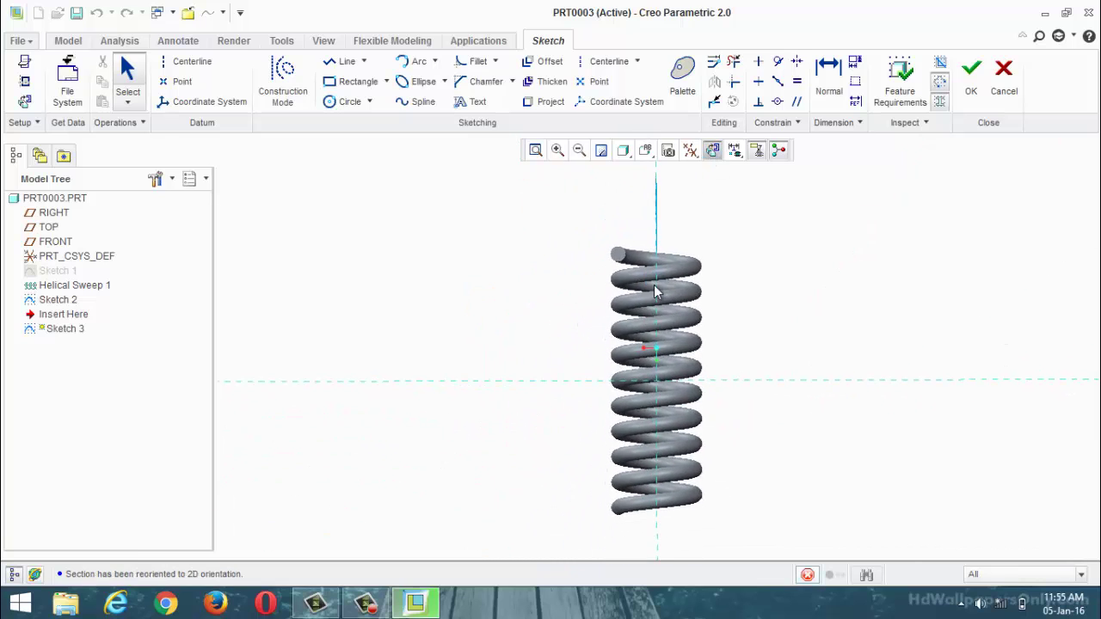
mouse_move(654, 278)
middle_down()
mouse_move(713, 278)
mouse_move(705, 290)
mouse_move(695, 260)
middle_up()
click(23, 83)
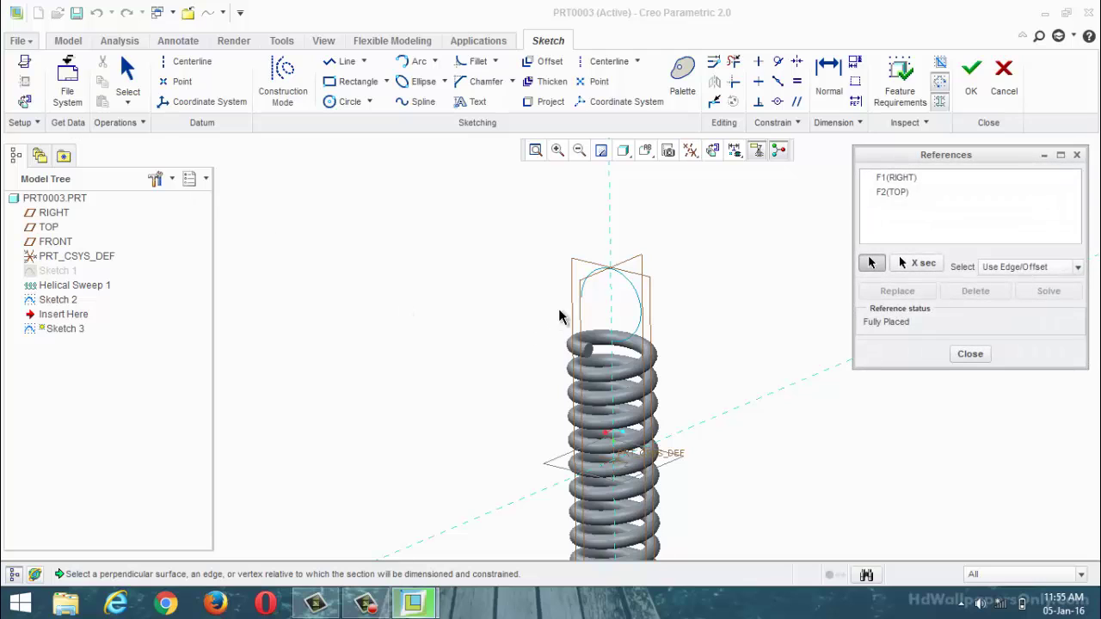
click(585, 295)
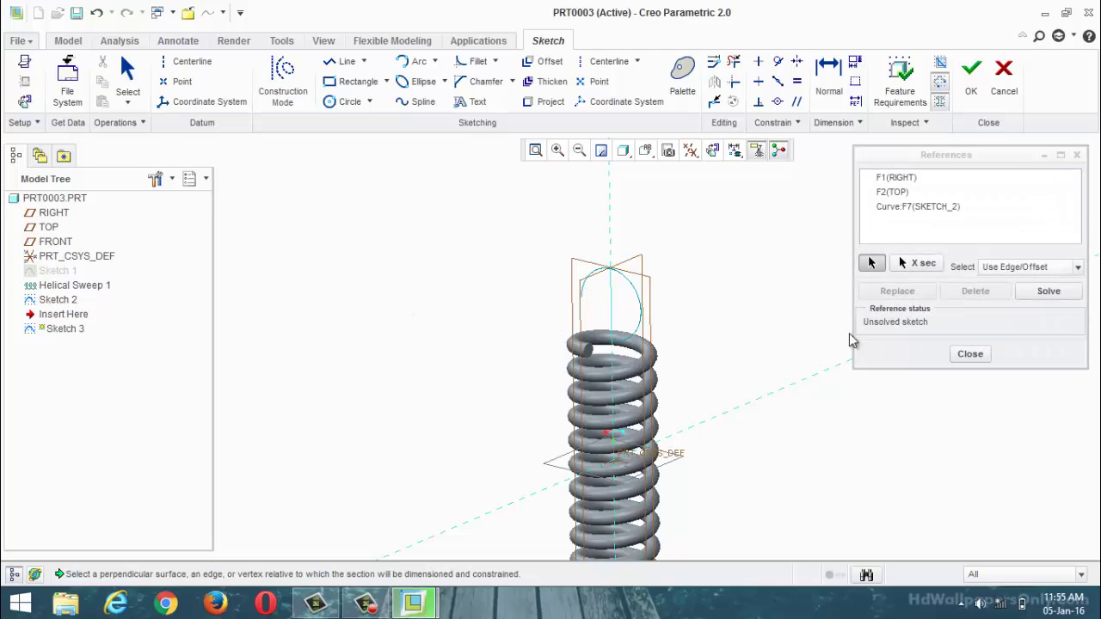
click(971, 355)
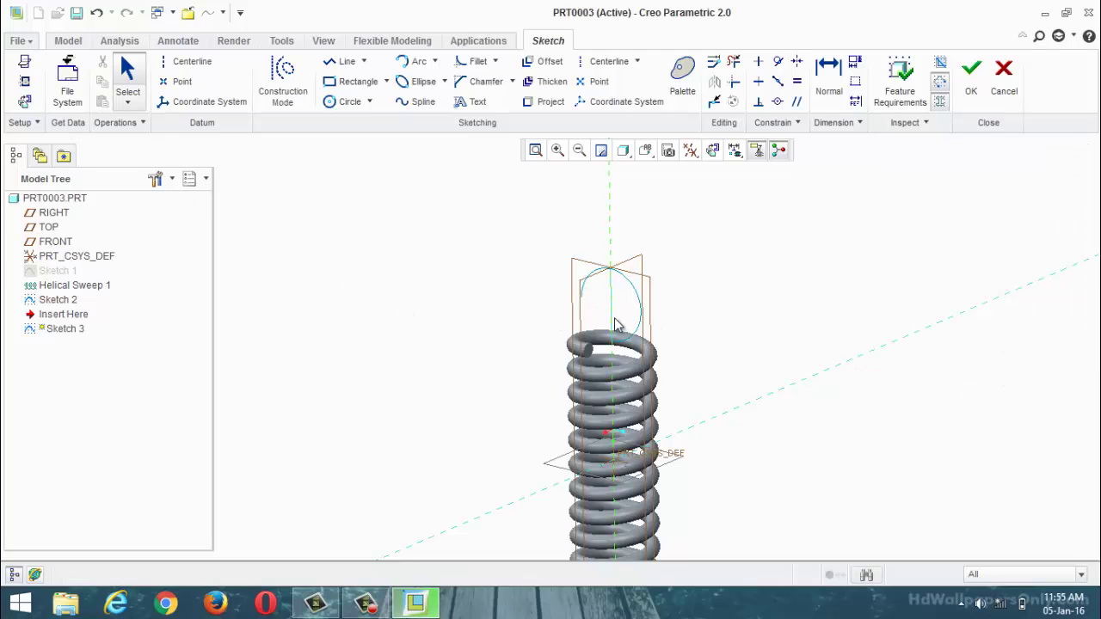
Project the upper single edge of the wire's end face and sketch a line joining both ends of the projected edge
scroll(615, 324, up, 2)
click(550, 101)
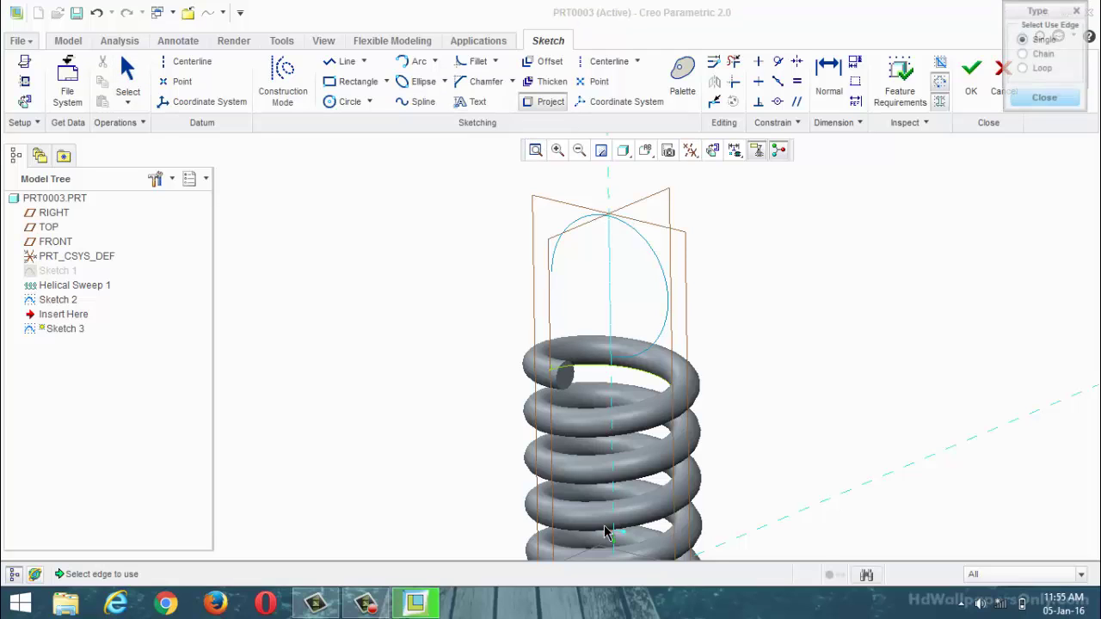
scroll(607, 520, up, 2)
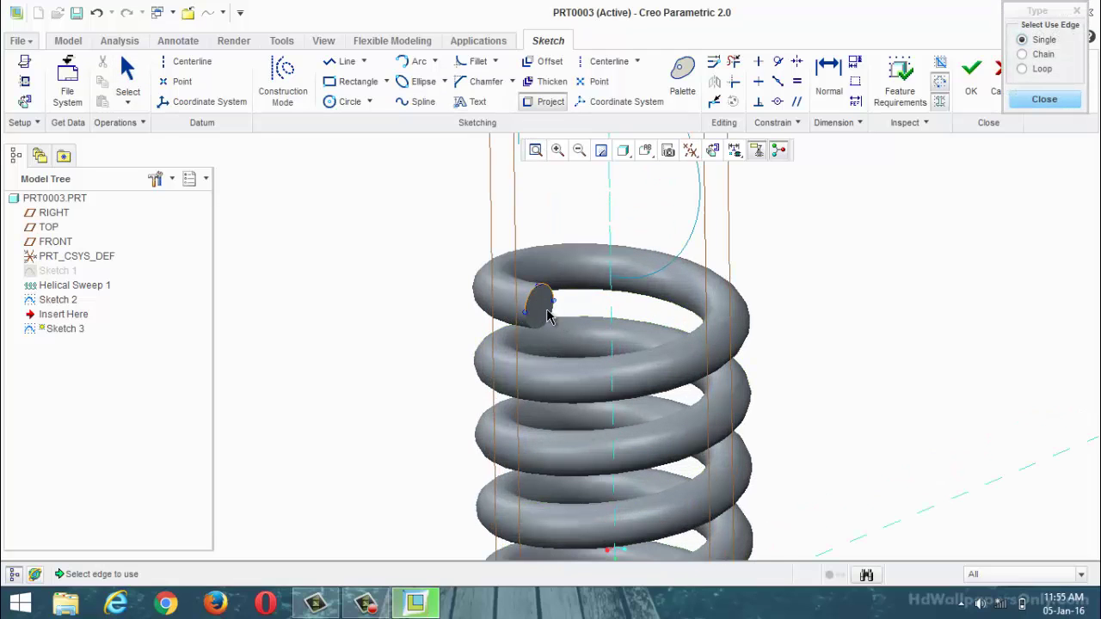
click(1041, 100)
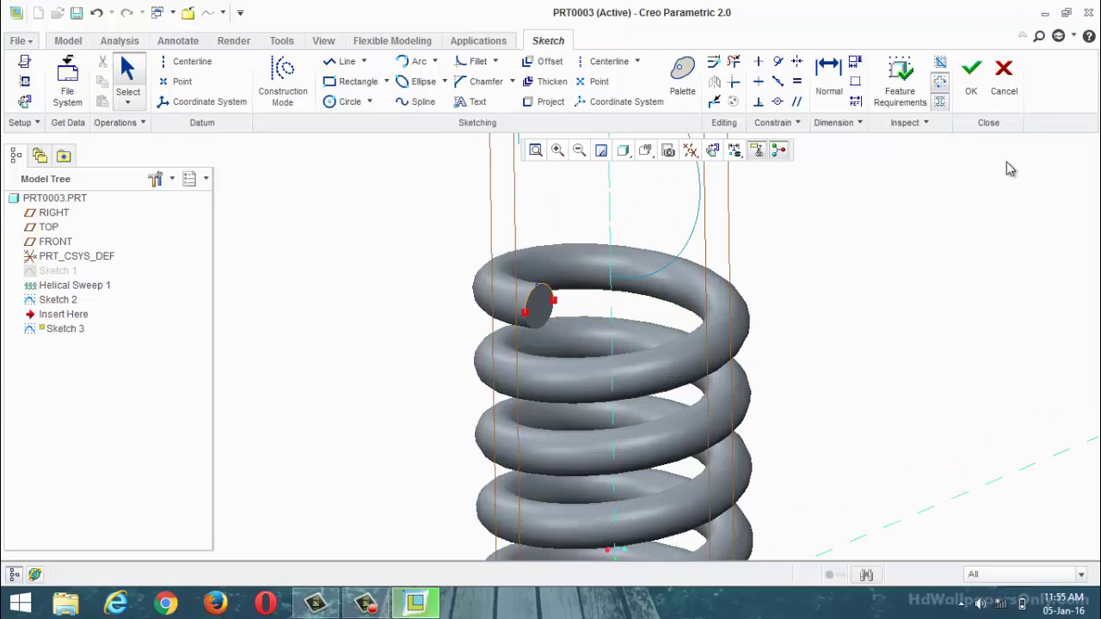
click(344, 63)
click(527, 313)
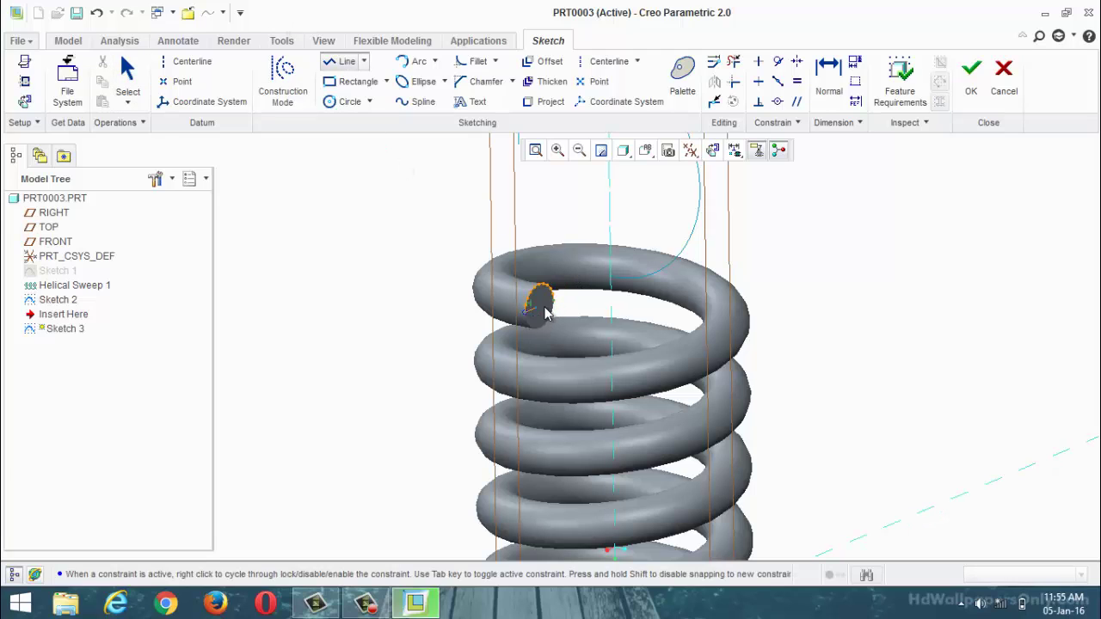
Sketch an arc from the end face line's midpoint to the top of the hook curve, tangent to the vertical reference
click(415, 61)
middle_drag(472, 346, 512, 396)
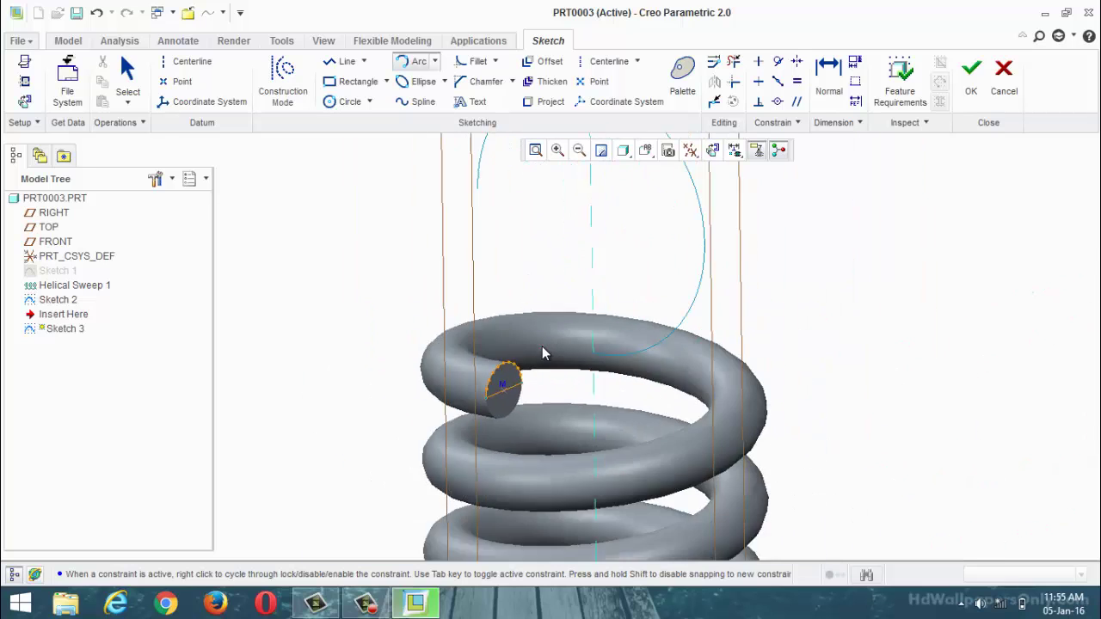
key(ctrl+d)
scroll(548, 312, up, 5)
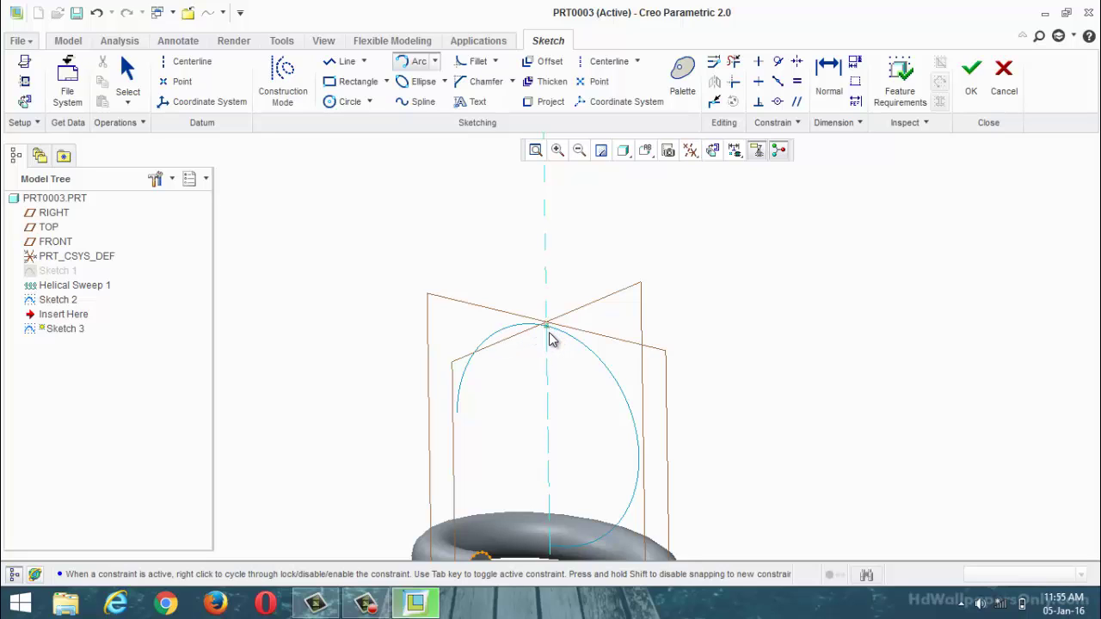
click(550, 329)
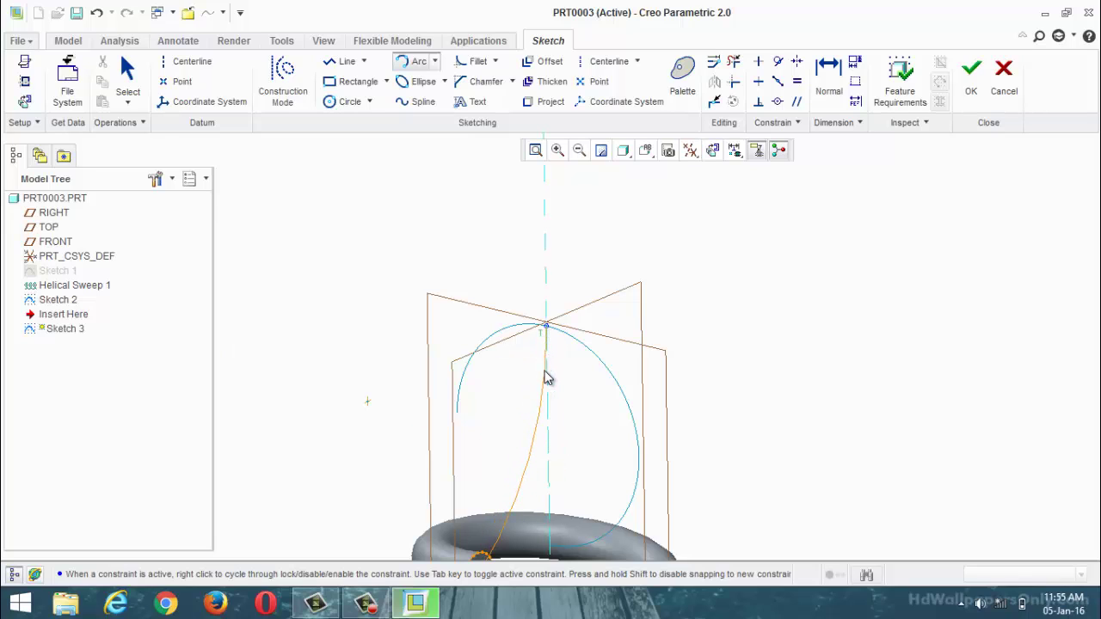
click(549, 377)
middle_click(553, 371)
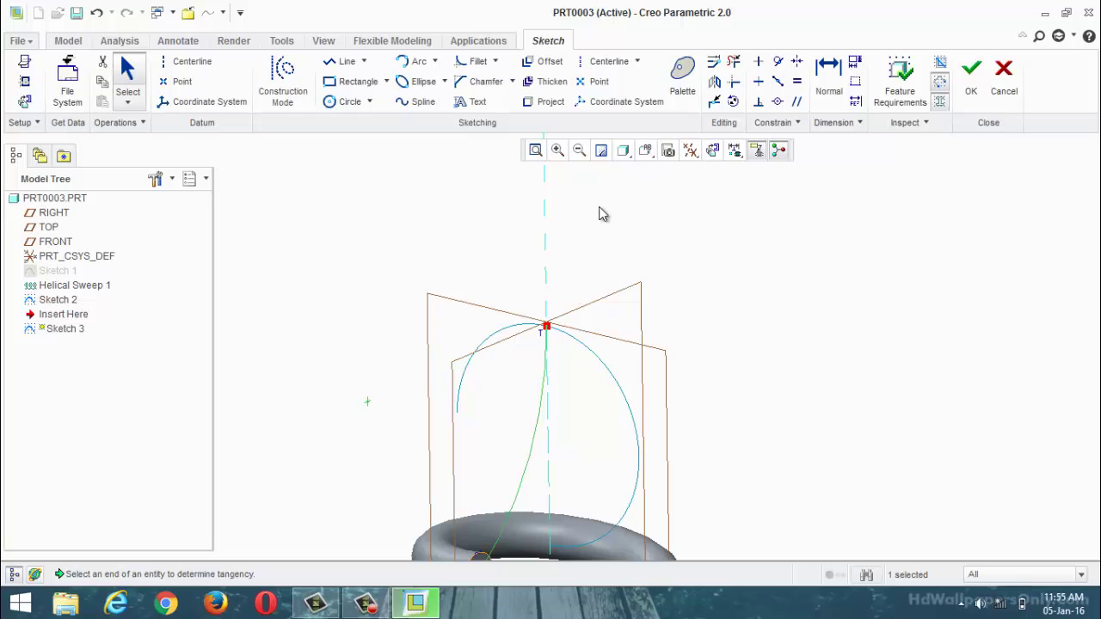
Trim away the projected edge and the joining line on the wire's end face, and finish the connecting arc sketch
scroll(615, 196, down, 4)
click(734, 61)
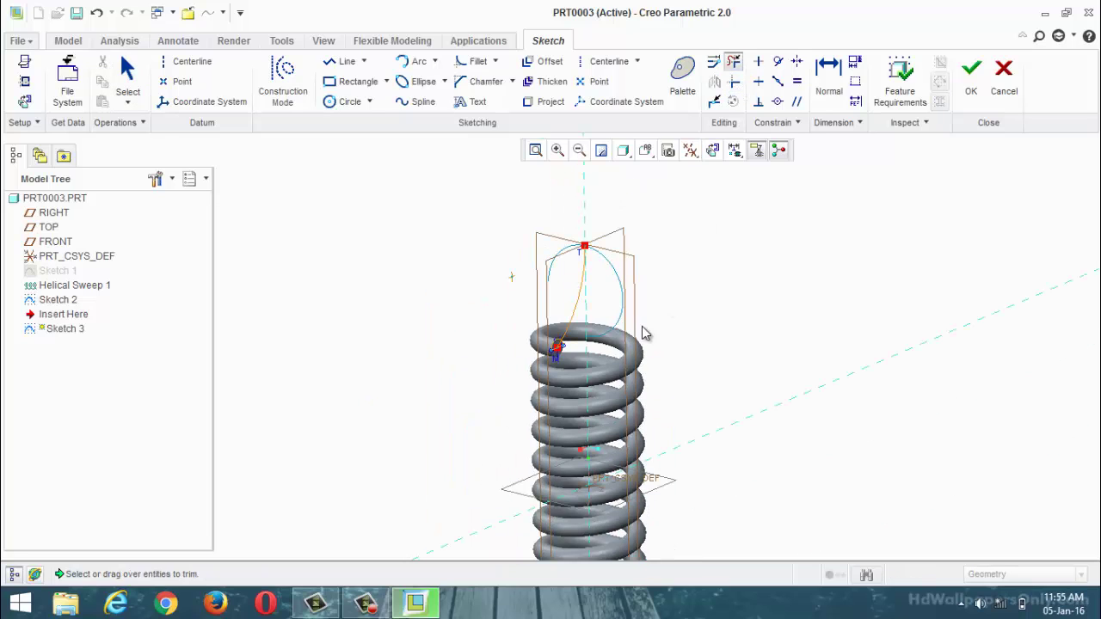
scroll(603, 344, up, 6)
click(413, 387)
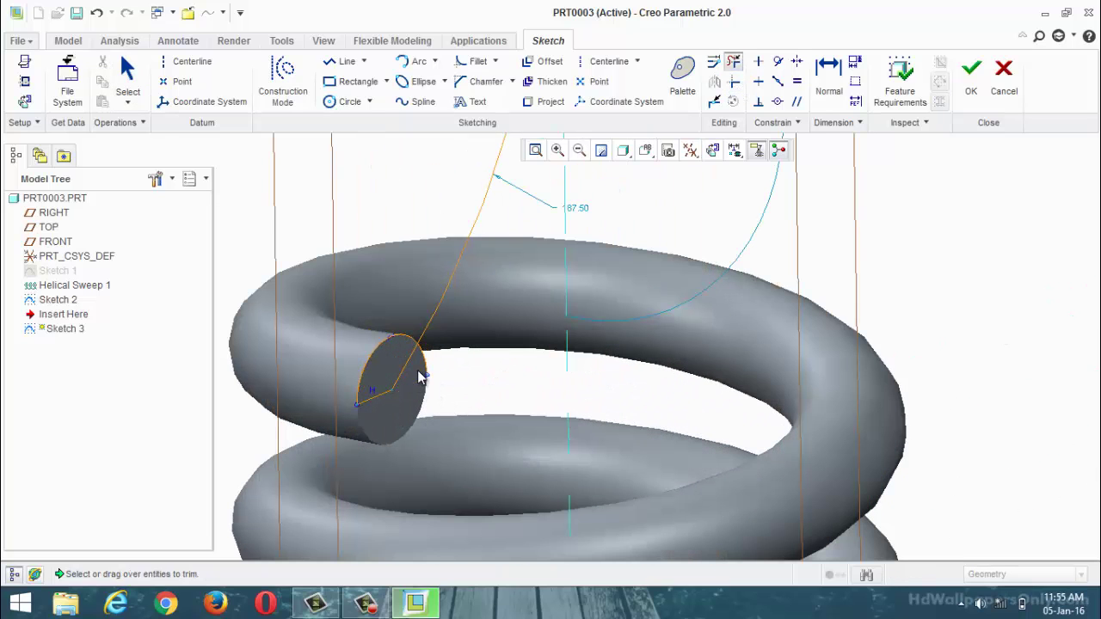
click(375, 401)
click(969, 79)
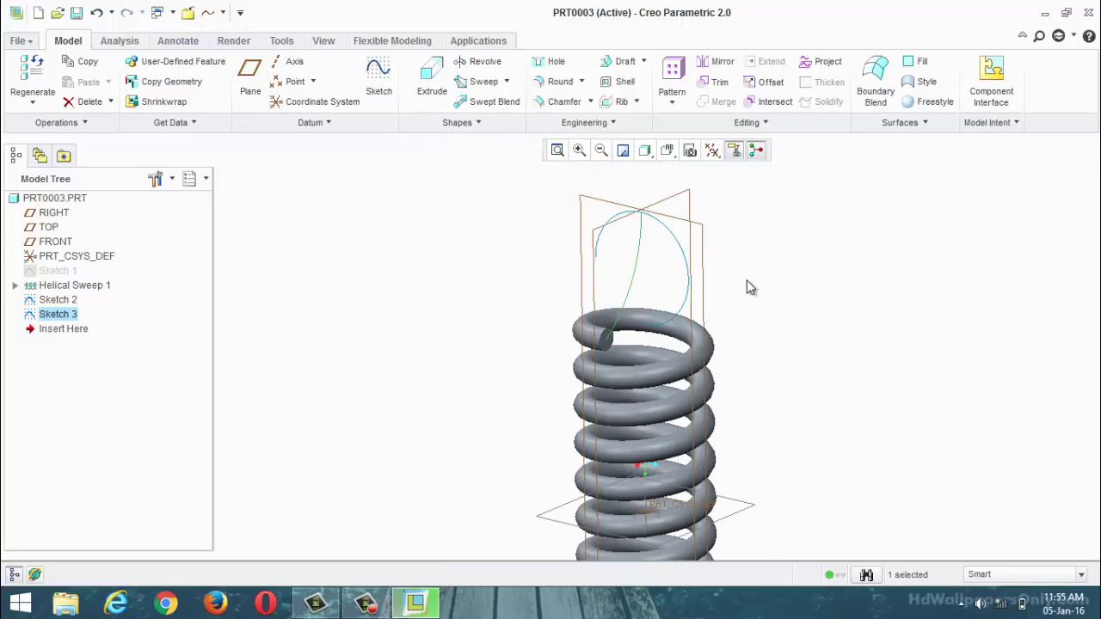
Intersect the connecting arc sketch with the Sketch 2 hook curve to form a single 3D curve
ctrl+click(680, 258)
click(768, 101)
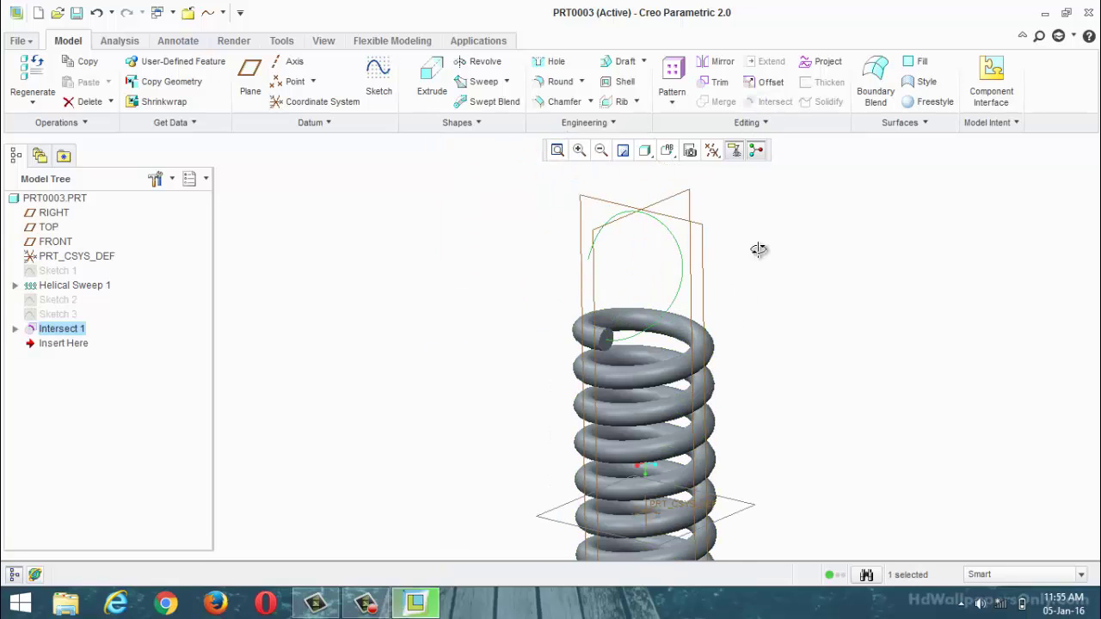
middle_drag(759, 248, 721, 297)
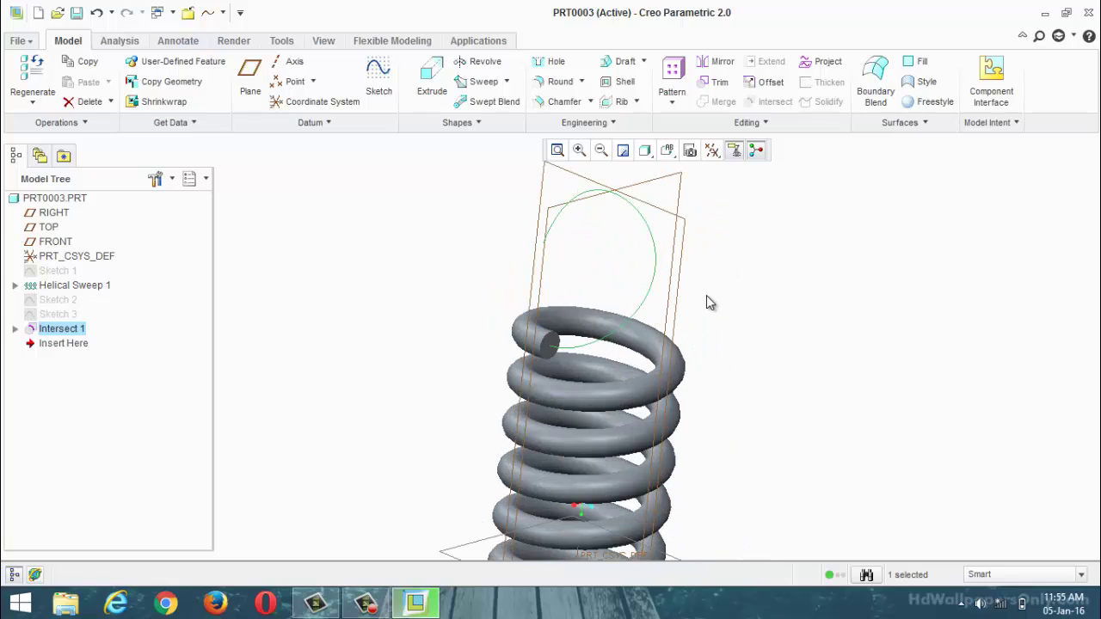
Start a Sweep along the intersection curve and project both single edges of the wire's end face as its section
click(483, 84)
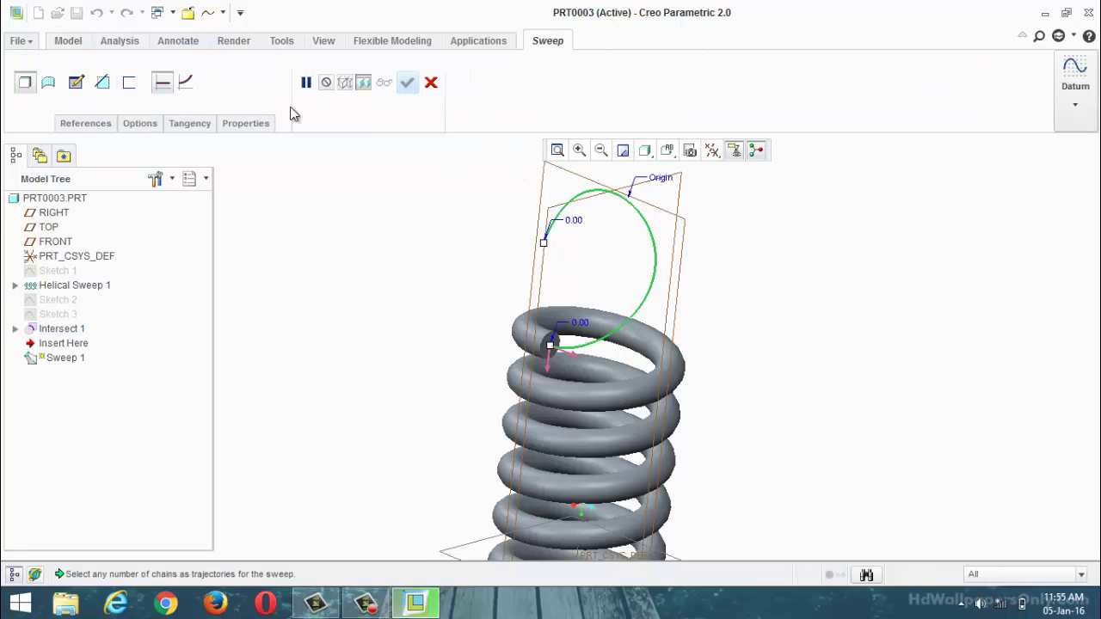
click(77, 84)
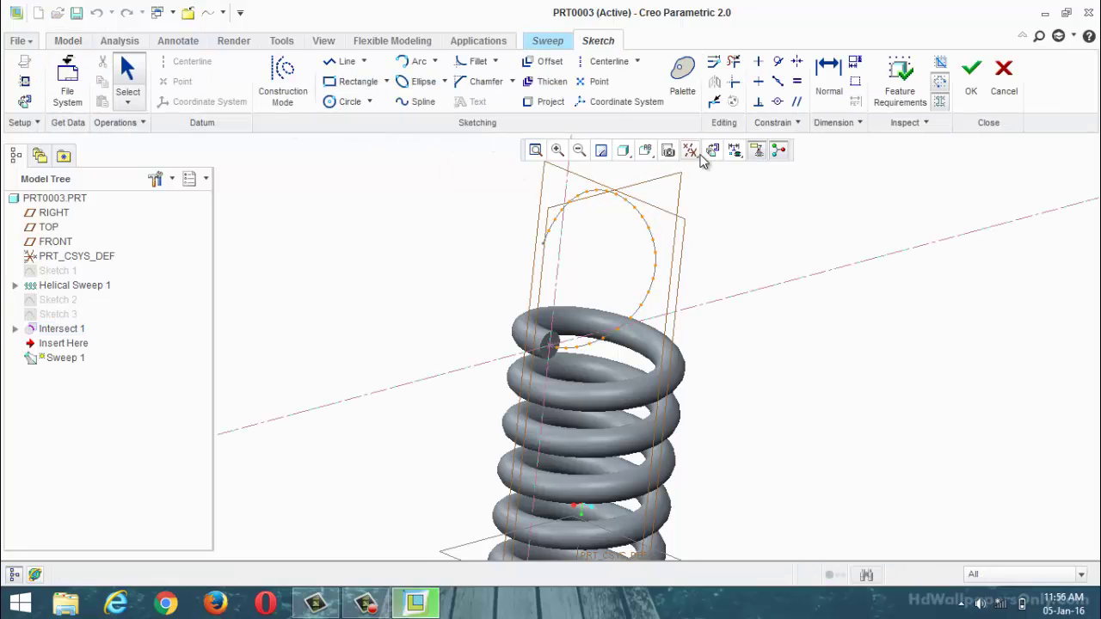
scroll(676, 426, down, 5)
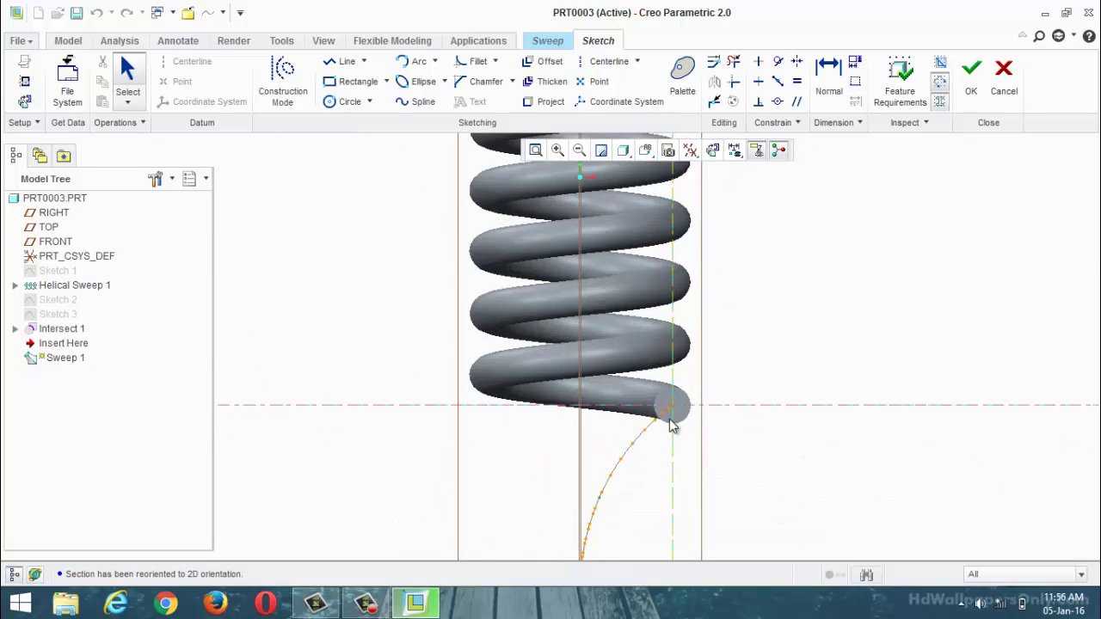
click(546, 101)
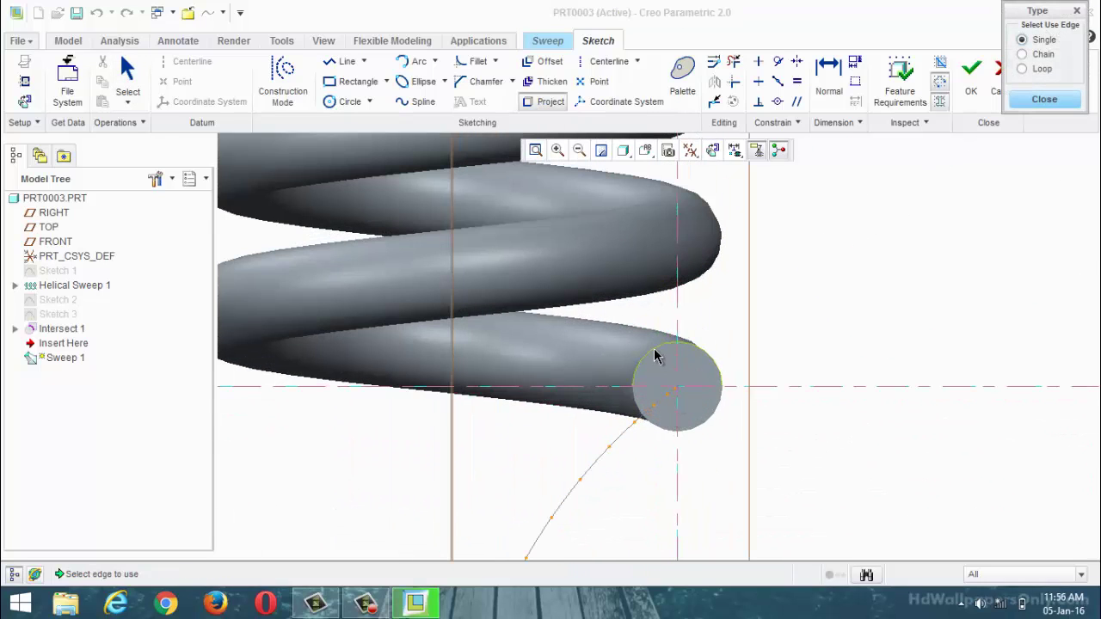
click(704, 426)
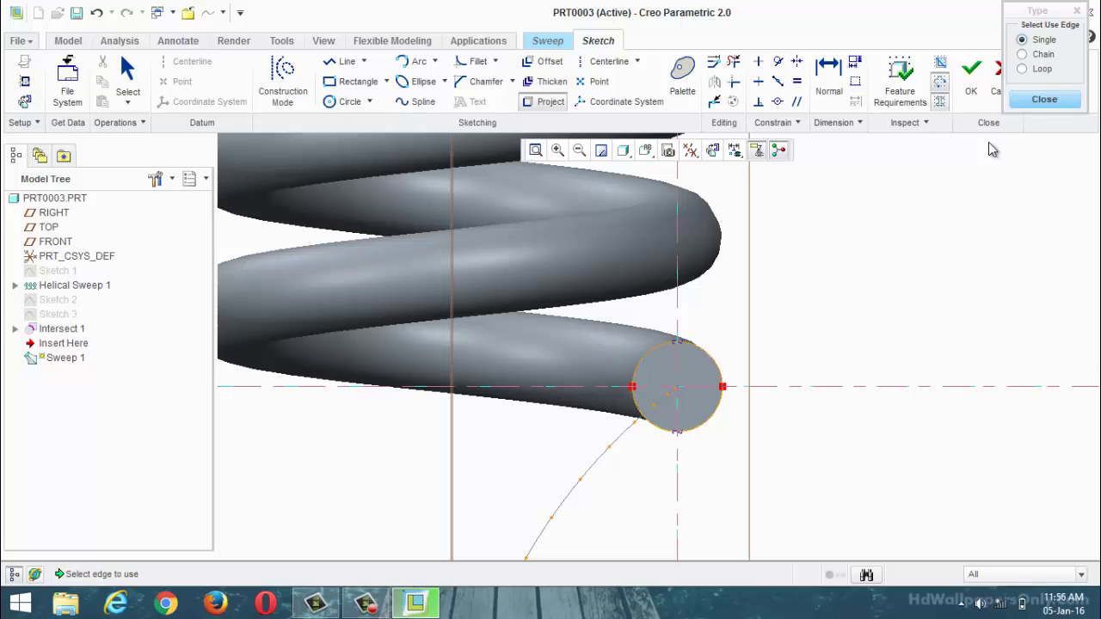
click(1032, 105)
Accept the circular section and complete the solid sweep of the upper hook
scroll(796, 431, up, 5)
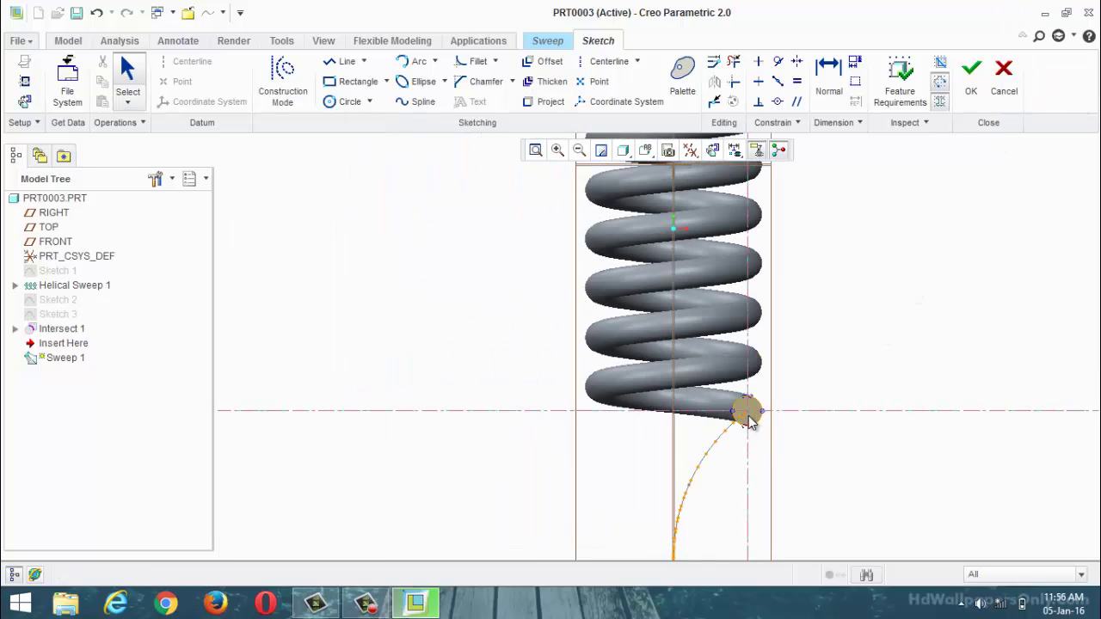
key(ctrl+d)
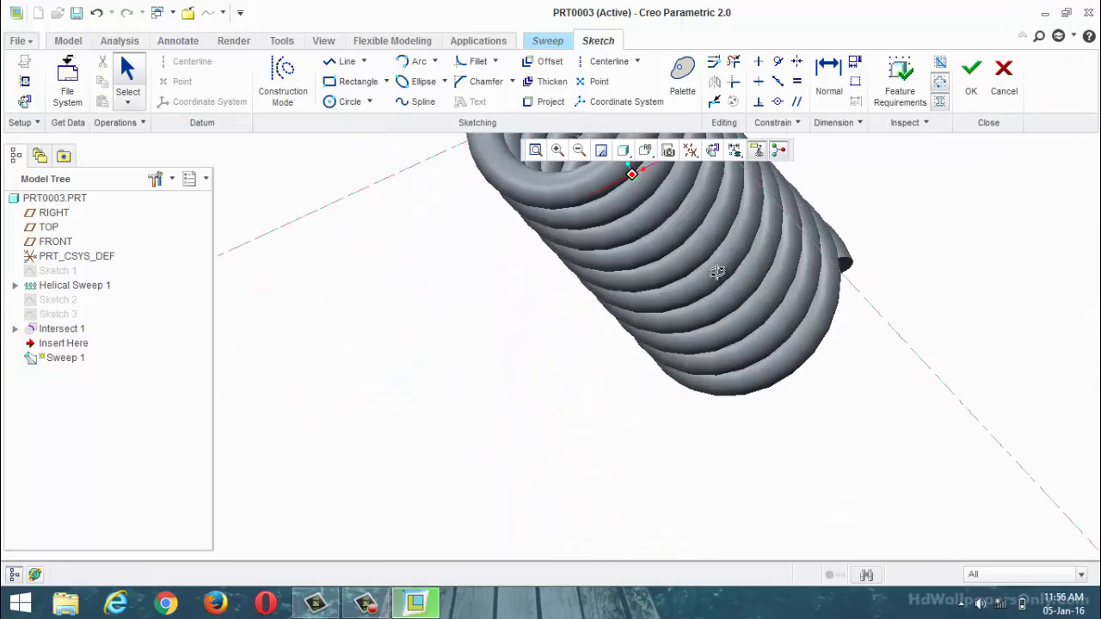
click(973, 73)
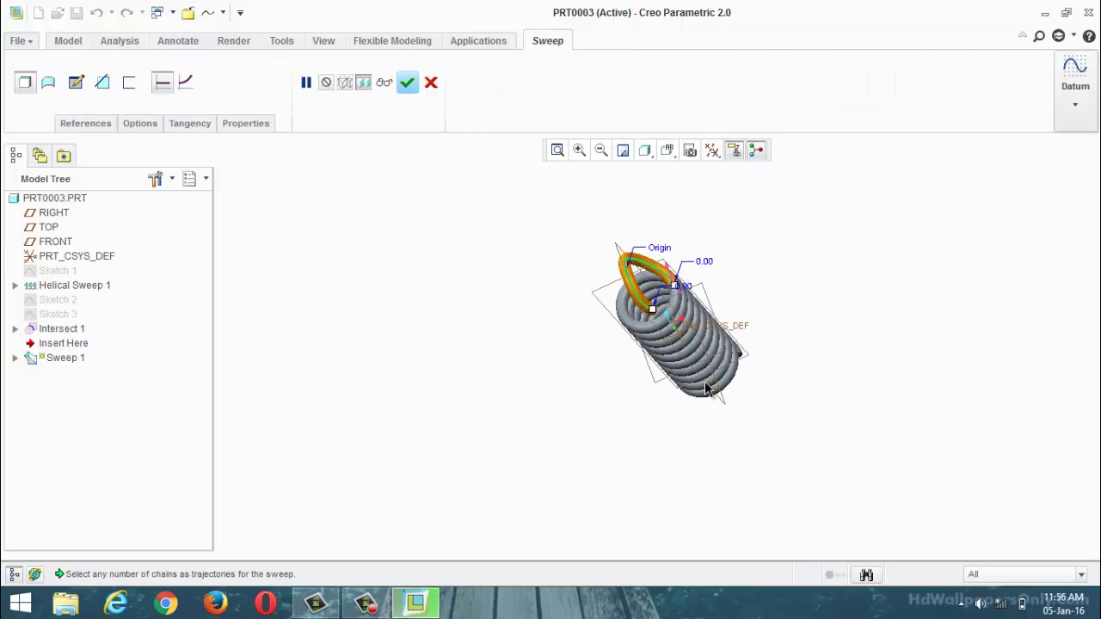
middle_drag(644, 277, 366, 394)
click(407, 82)
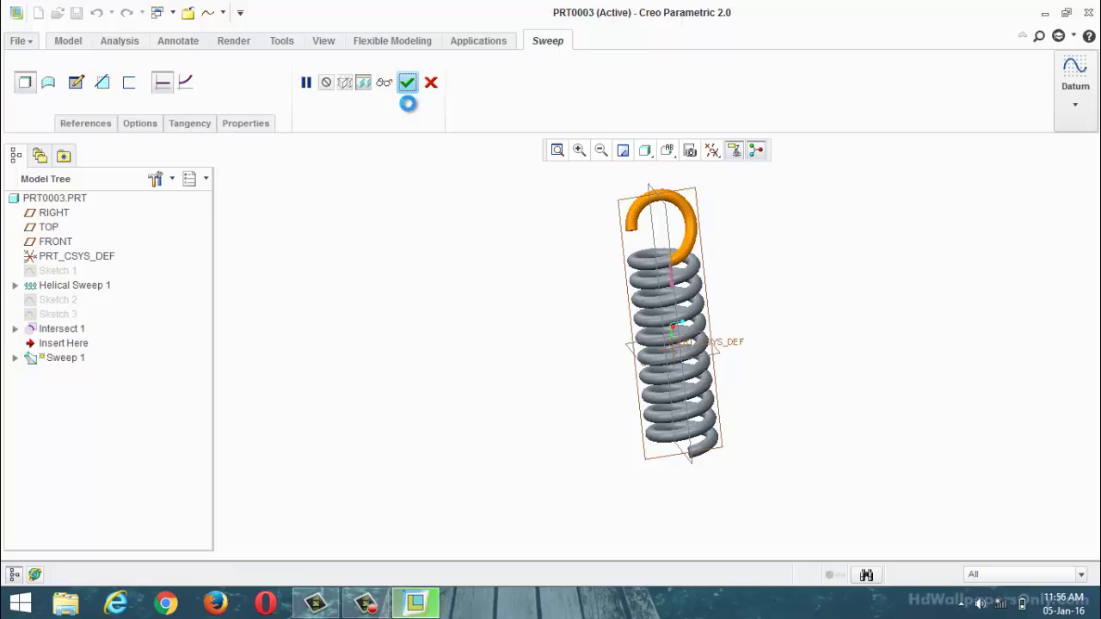
Try to mirror the Sweep 1 hook about the TOP plane, and undo the mirror
scroll(775, 344, up, 3)
middle_drag(821, 372, 809, 342)
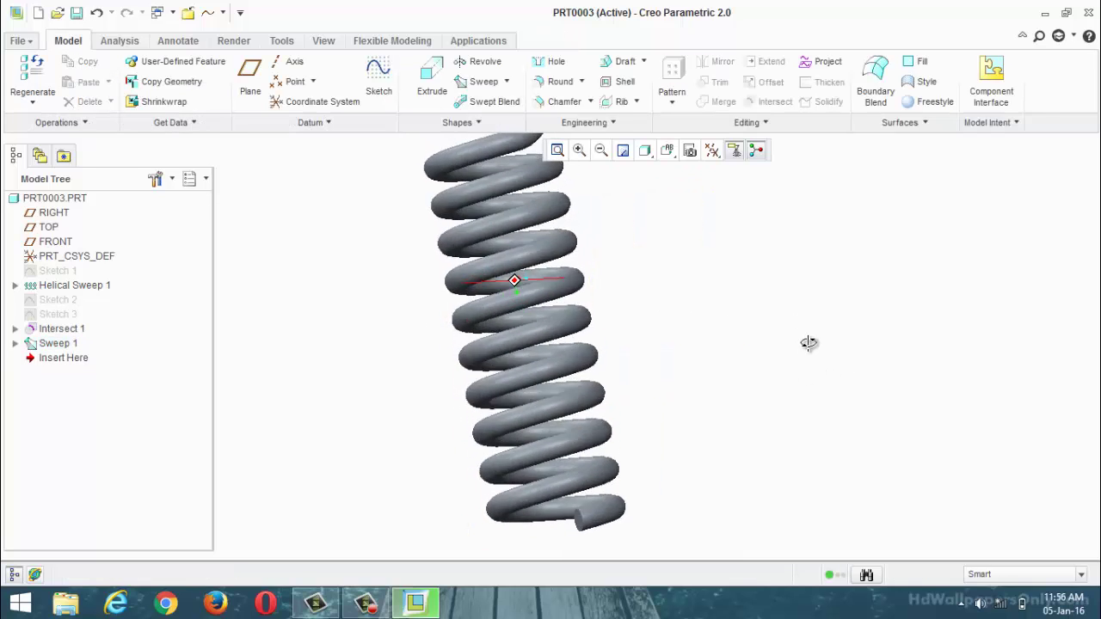
scroll(755, 401, down, 4)
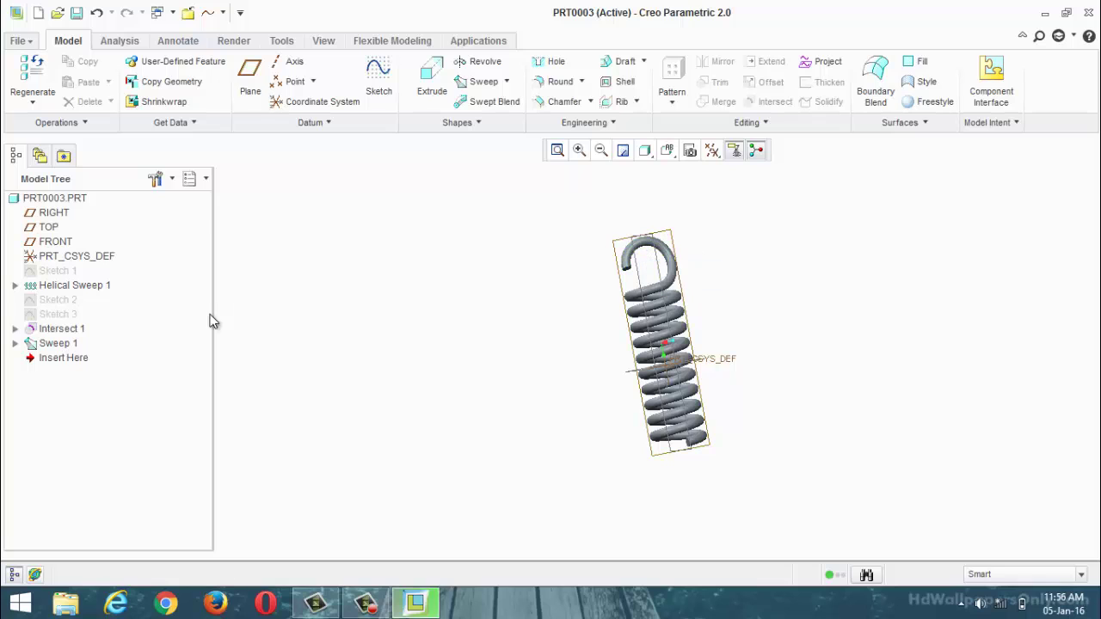
click(57, 345)
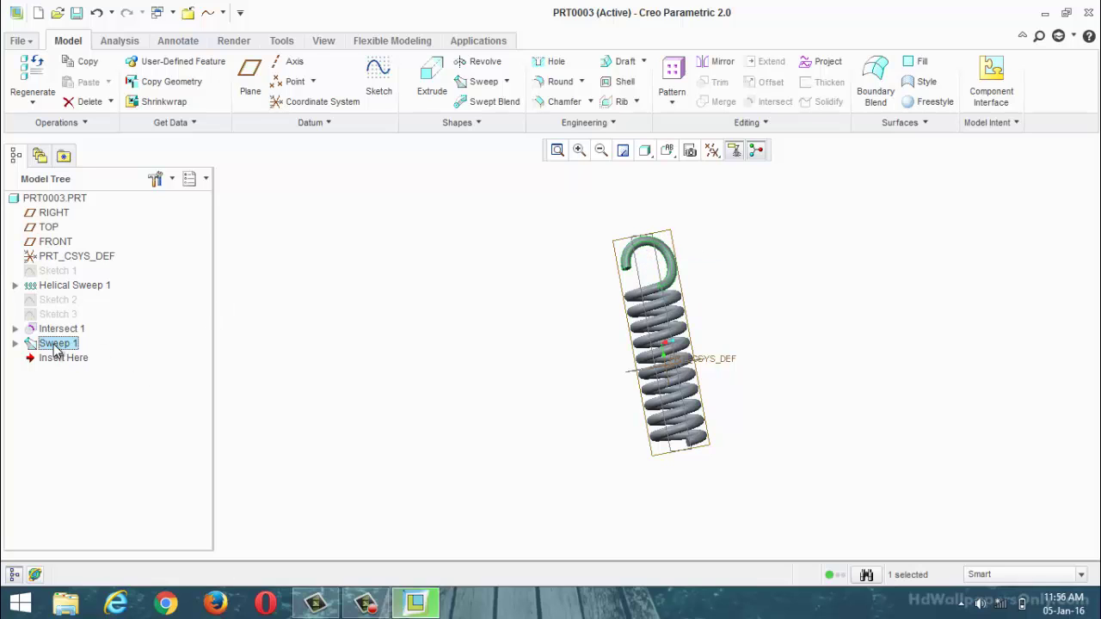
click(721, 62)
click(632, 378)
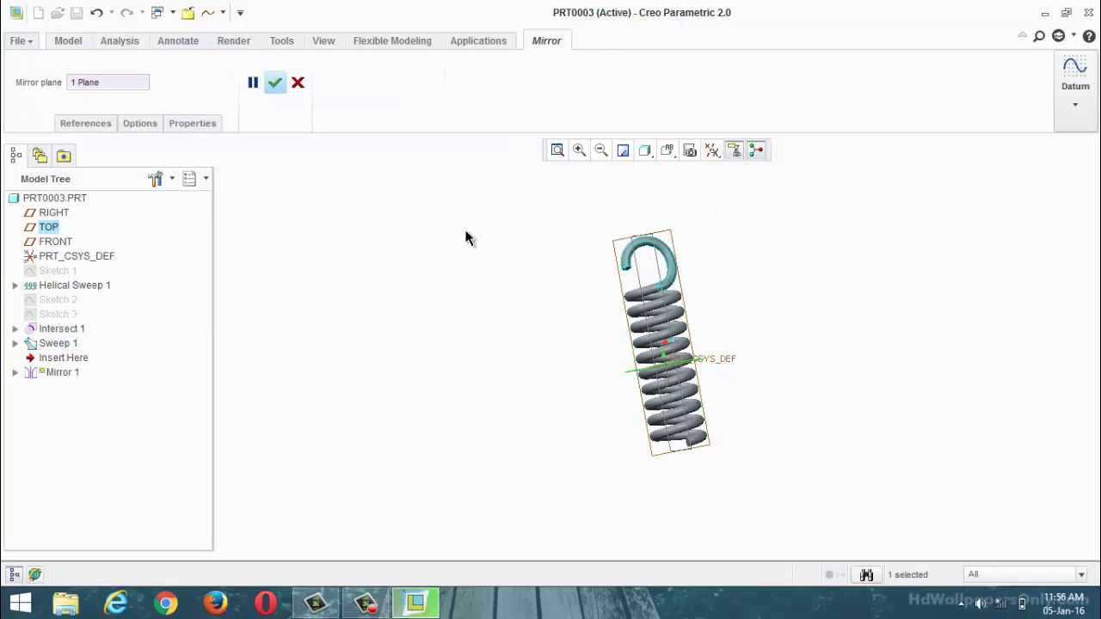
click(275, 83)
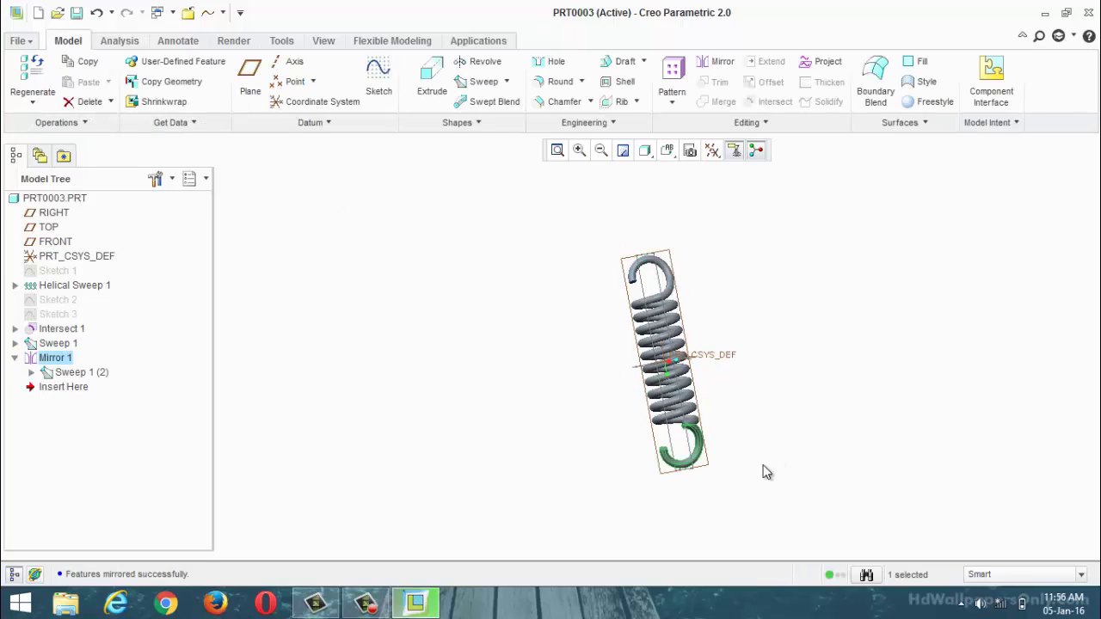
scroll(768, 472, up, 6)
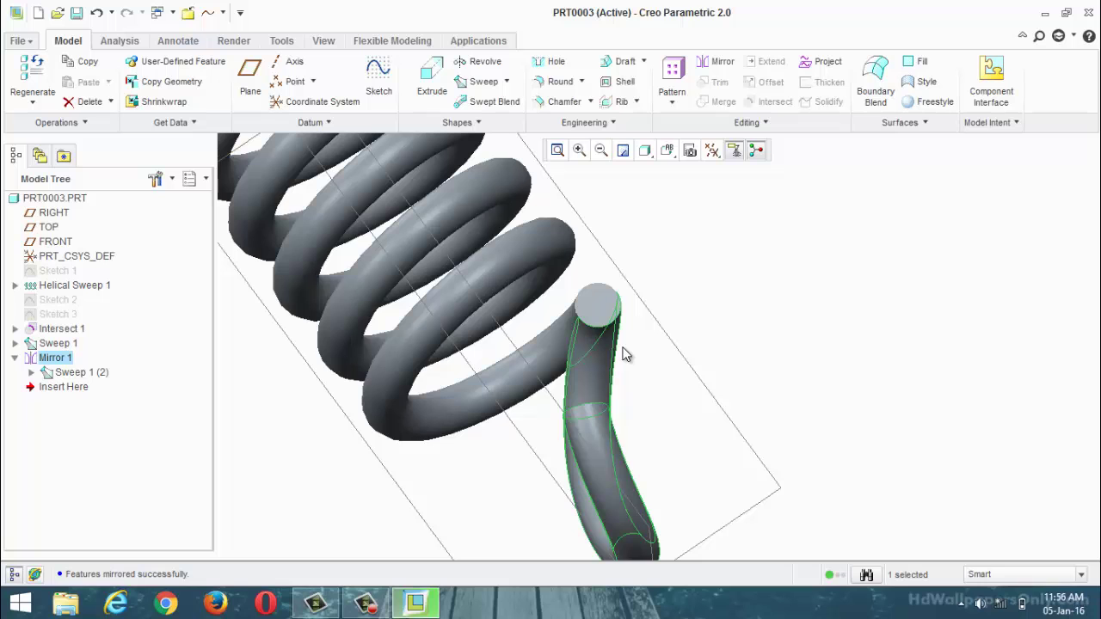
key(ctrl+z)
Start a new sketch on the RIGHT plane for the lower hook and orient the view parallel to the sketch
scroll(636, 403, down, 6)
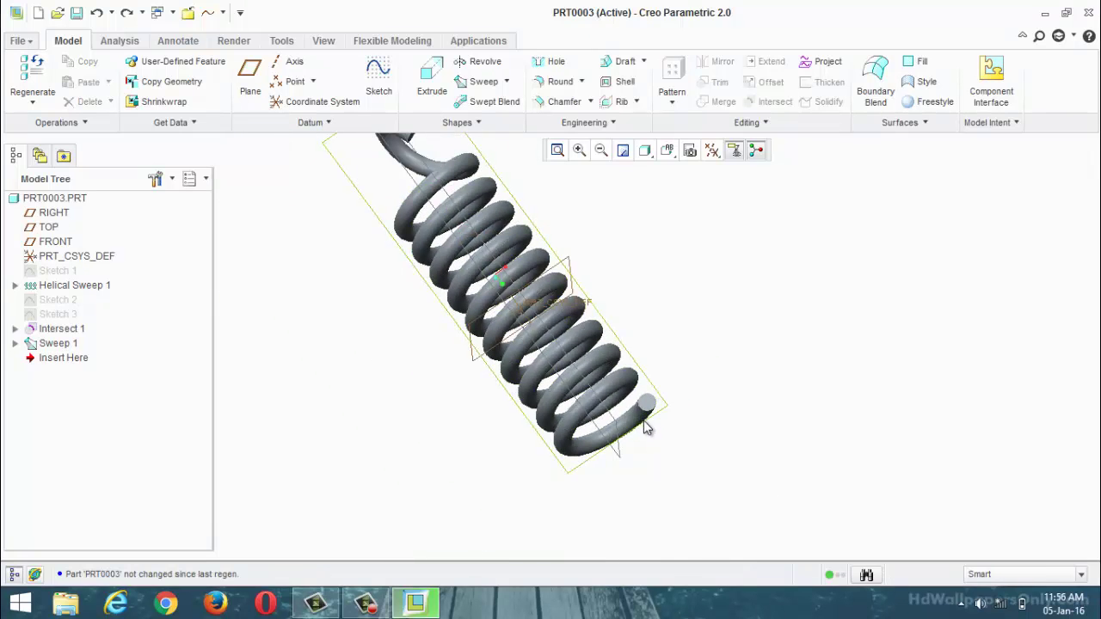
middle_drag(644, 372, 618, 401)
scroll(543, 479, down, 4)
middle_drag(549, 461, 586, 459)
scroll(596, 463, up, 2)
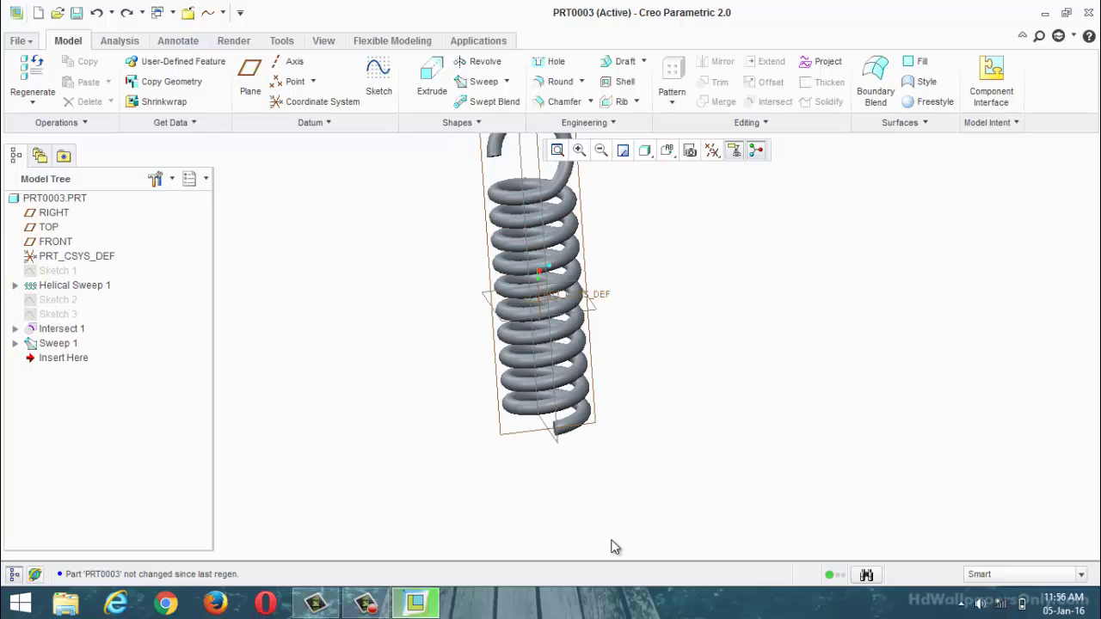
scroll(613, 542, down, 3)
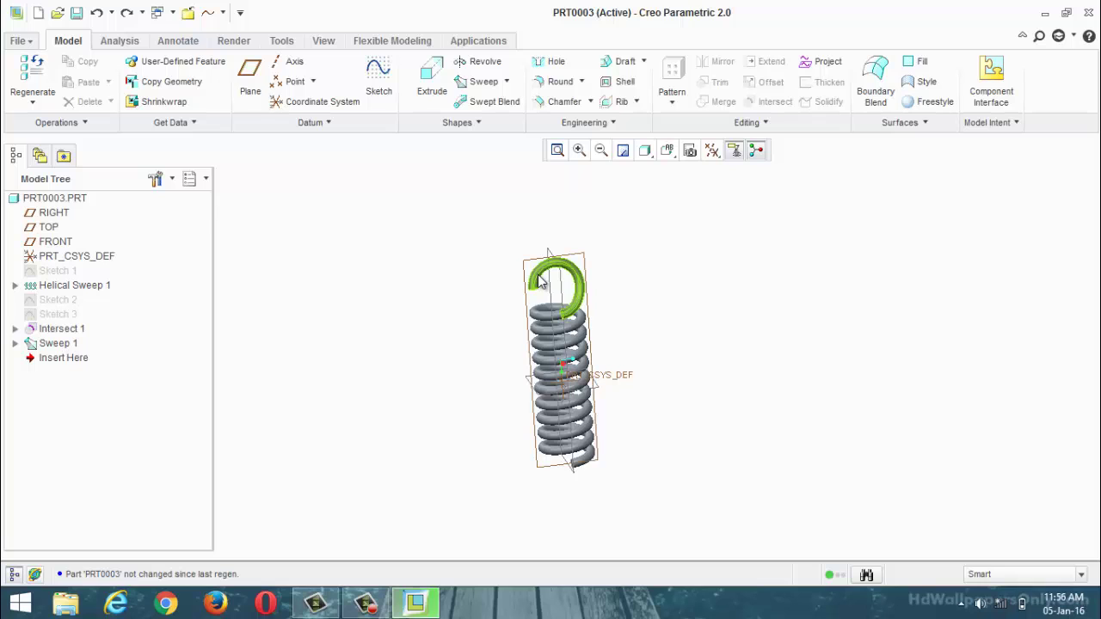
scroll(497, 439, down, 2)
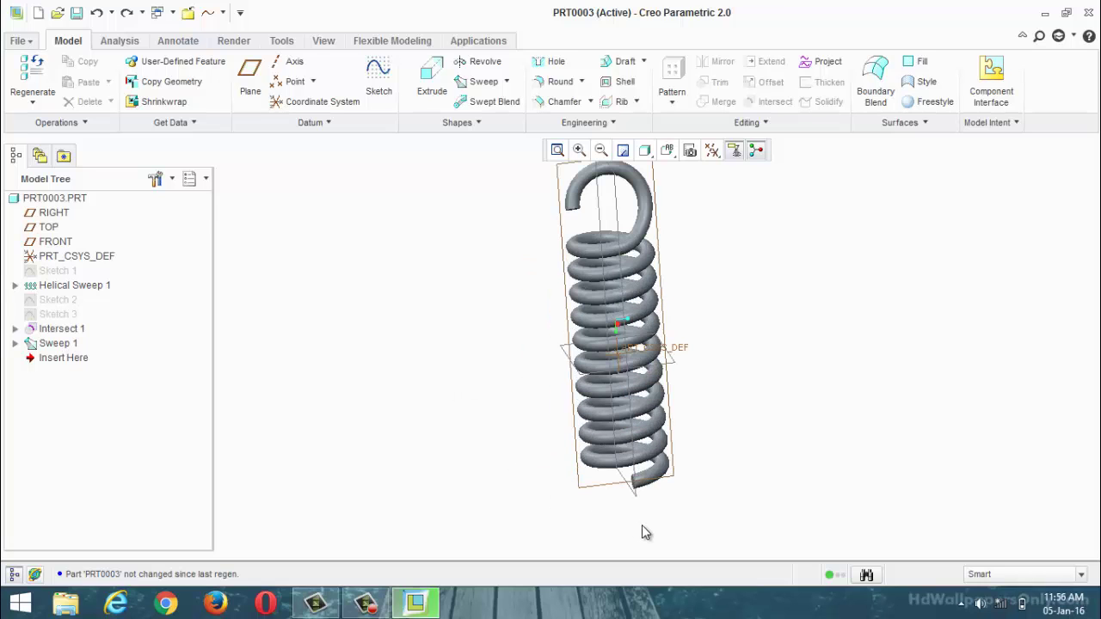
click(602, 497)
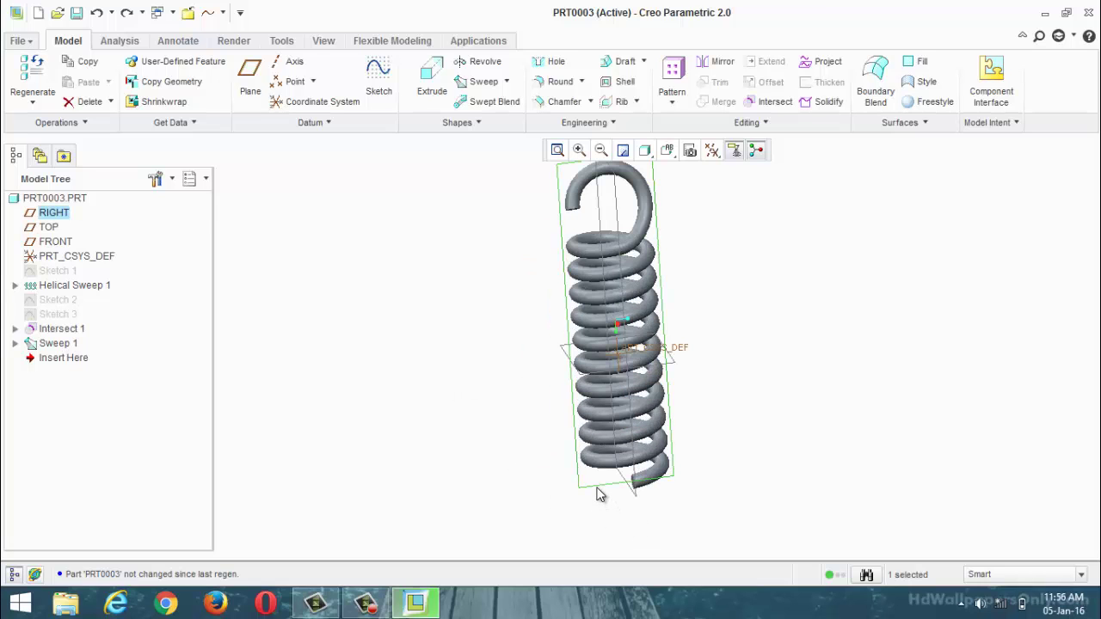
click(376, 86)
click(712, 150)
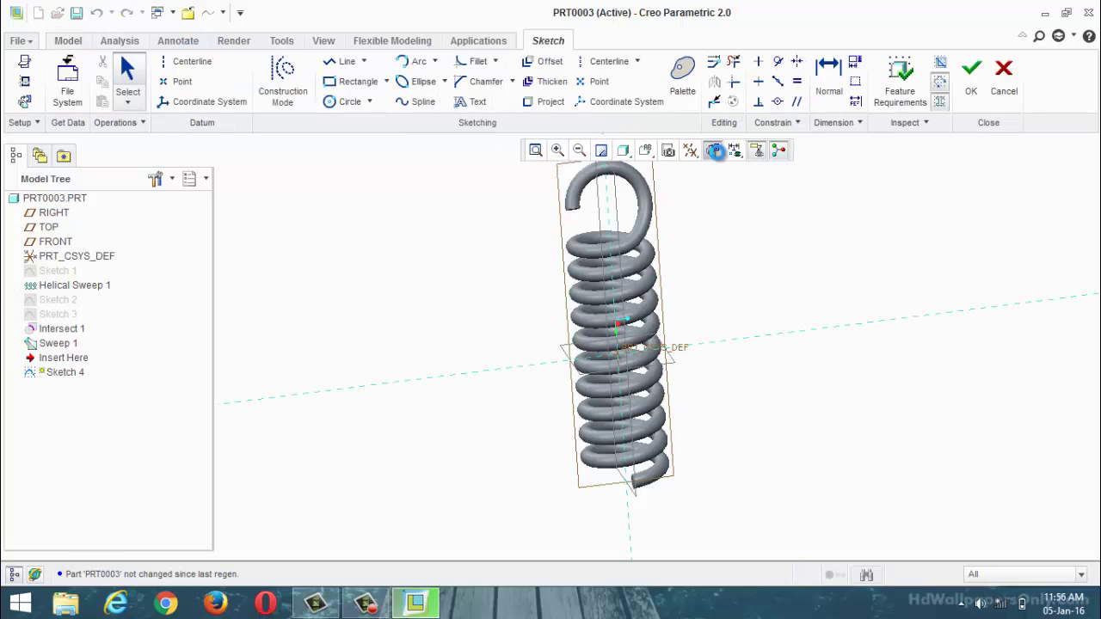
scroll(679, 491, down, 3)
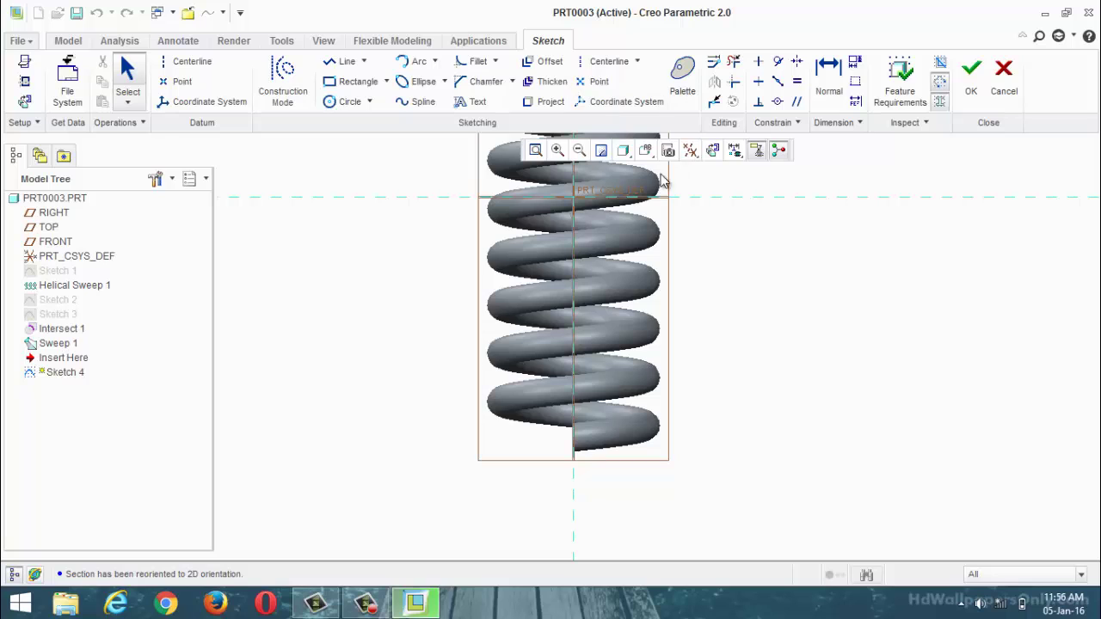
Project the lower single edge of the wire's end face at the spring's bottom end into the sketch
click(546, 101)
scroll(575, 449, down, 3)
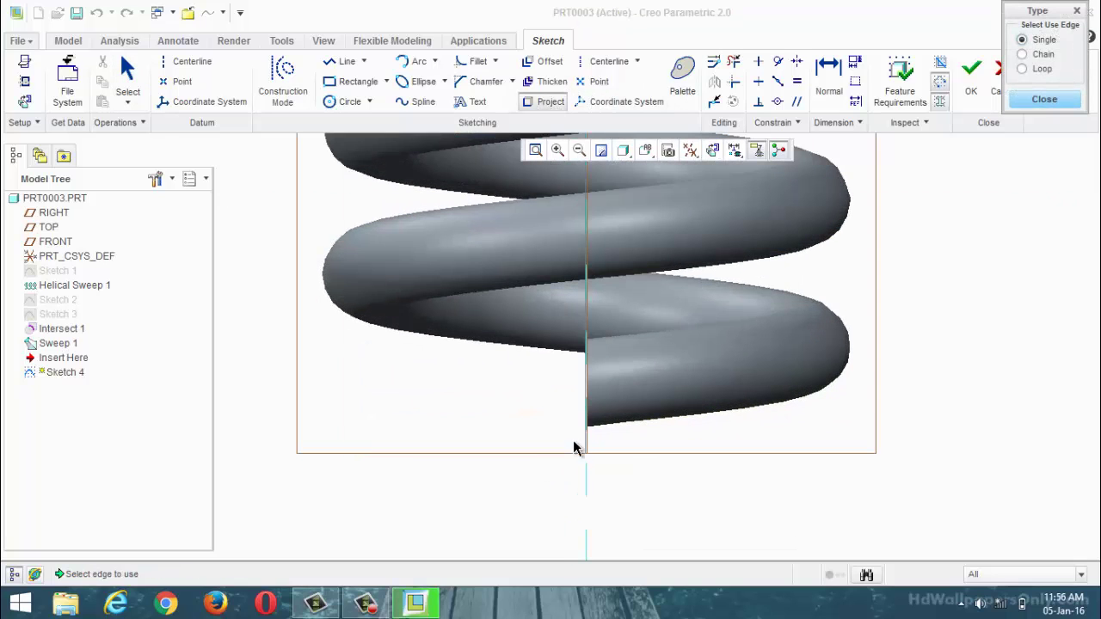
click(590, 427)
click(1044, 99)
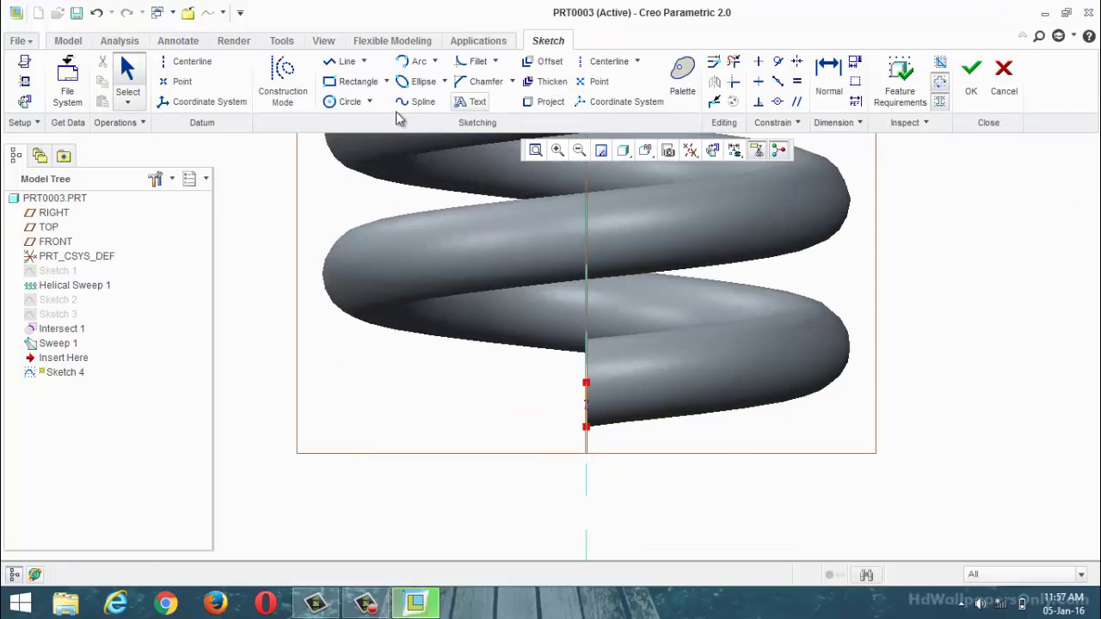
Sketch a circle centred on the vertical reference below the spring, through the projected edge's upper endpoint, with a diameter of 150
click(328, 102)
click(586, 529)
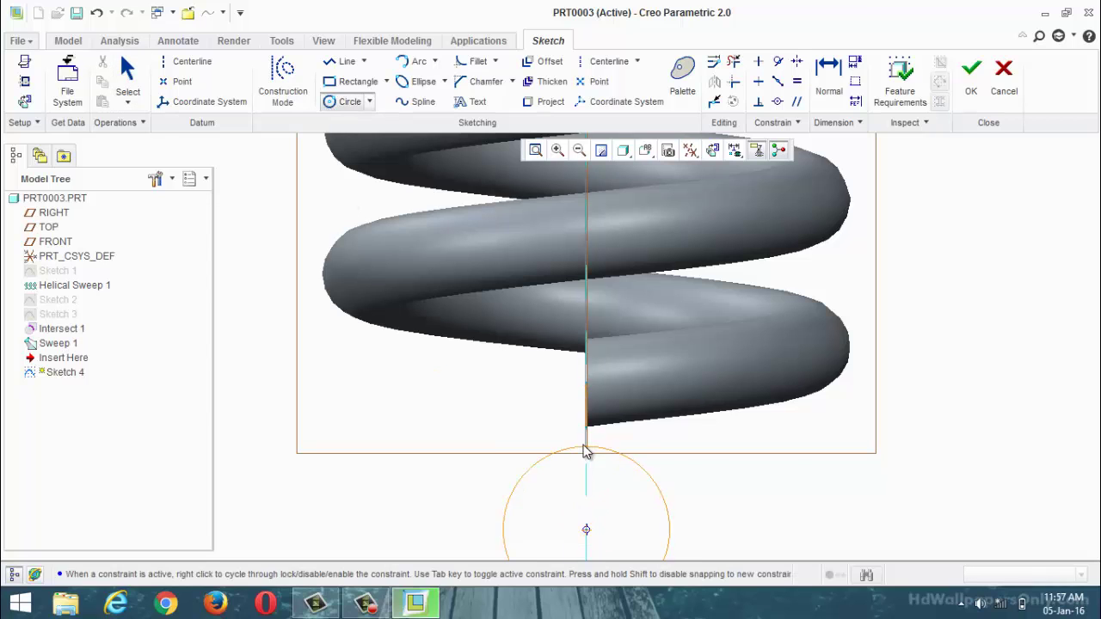
click(592, 396)
scroll(594, 396, down, 3)
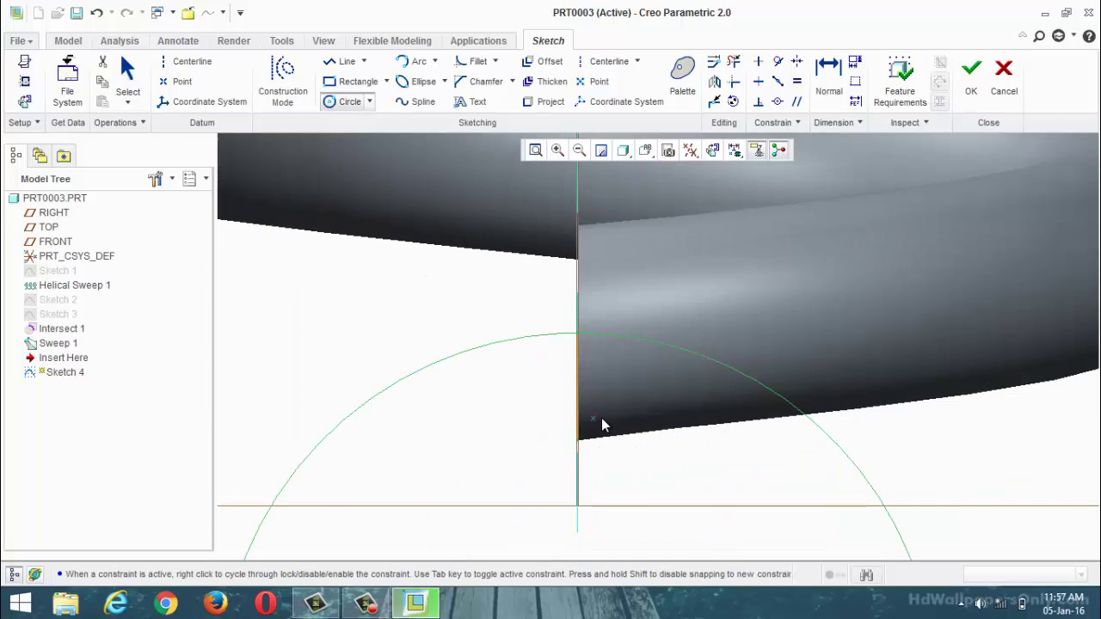
scroll(602, 423, up, 4)
scroll(623, 401, up, 4)
middle_click(641, 478)
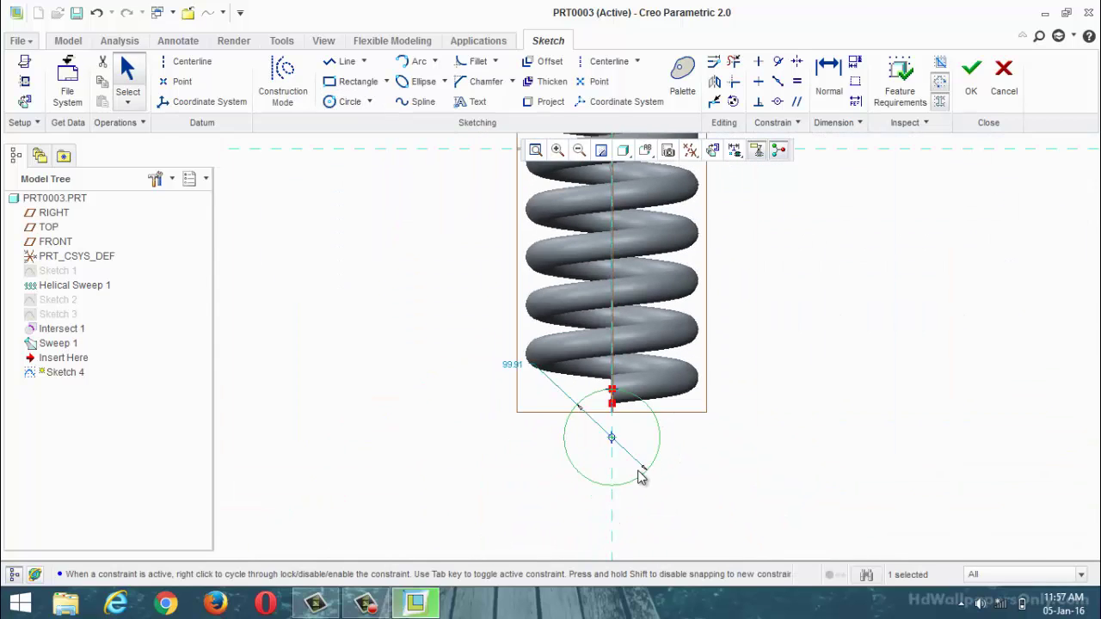
double_click(515, 361)
text(150)
key(Return)
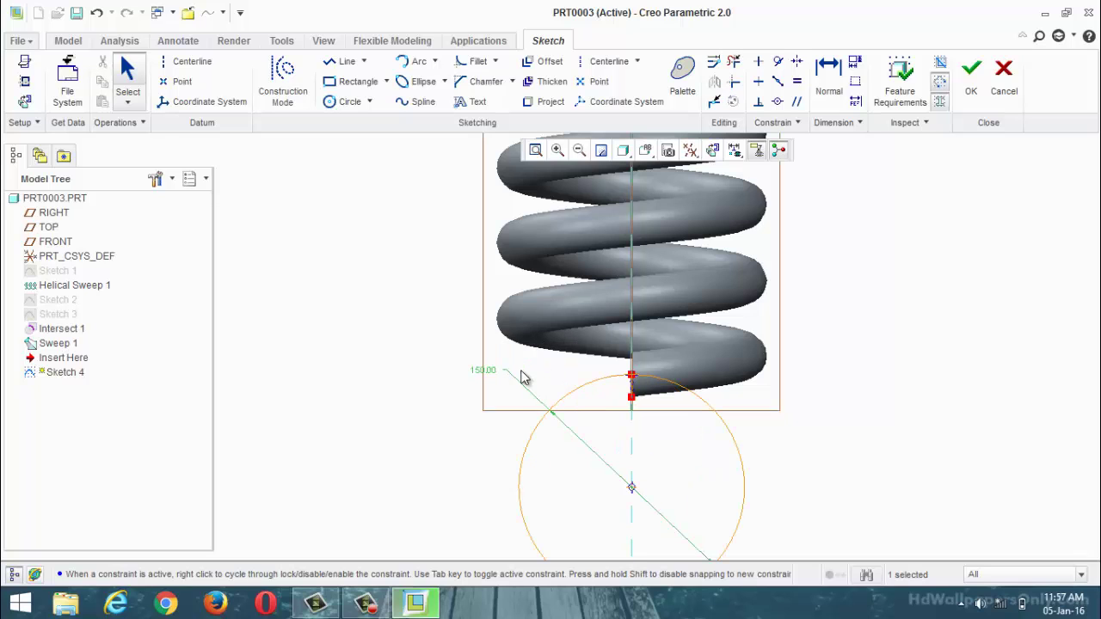
Sketch a horizontal line about 131 long from the 150-diameter circle's centre outward past its edge
scroll(614, 374, up, 3)
scroll(615, 386, down, 4)
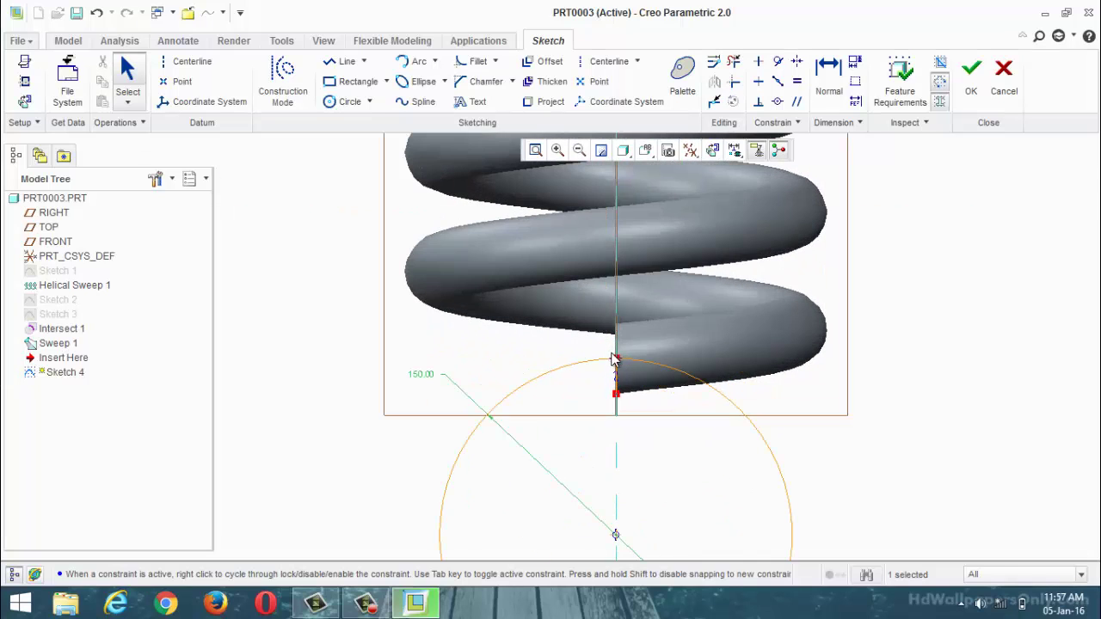
scroll(468, 155, up, 1)
click(344, 61)
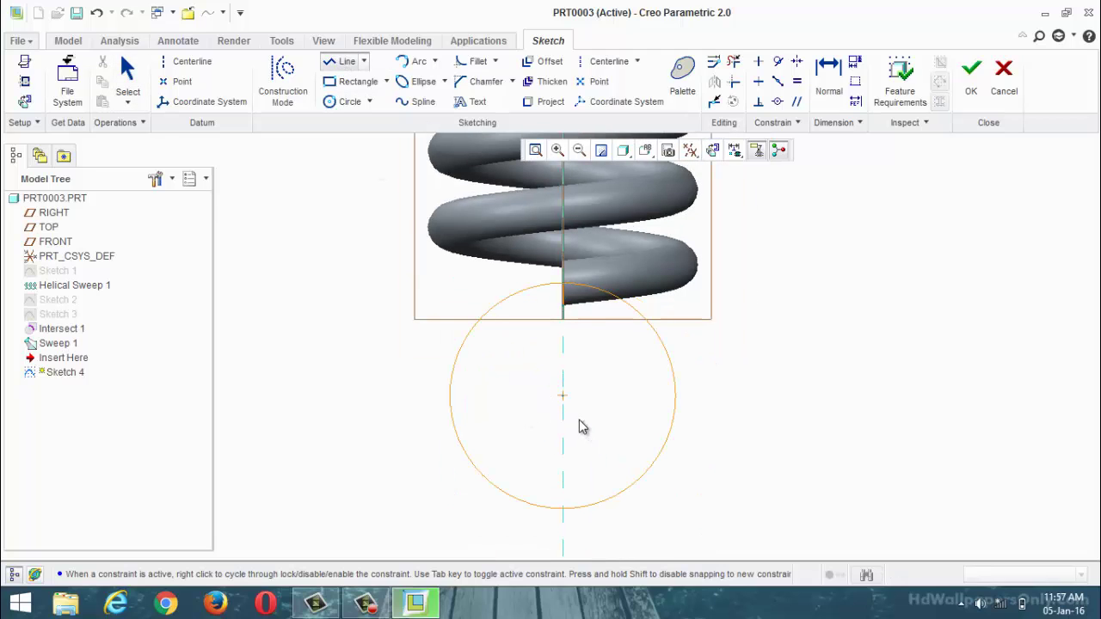
click(564, 396)
click(759, 396)
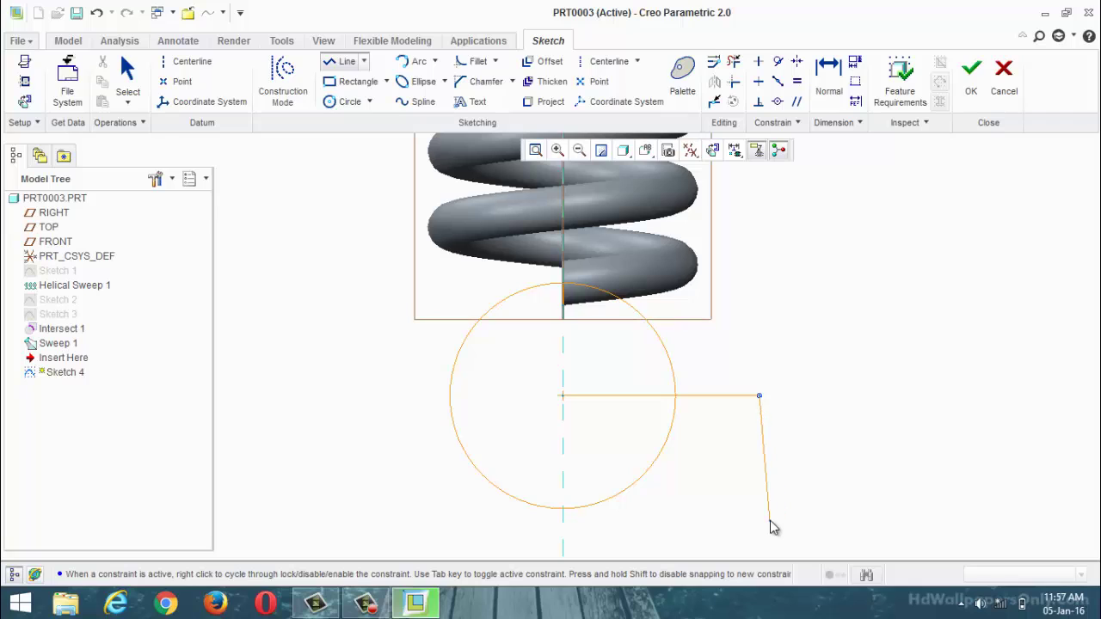
middle_click(772, 528)
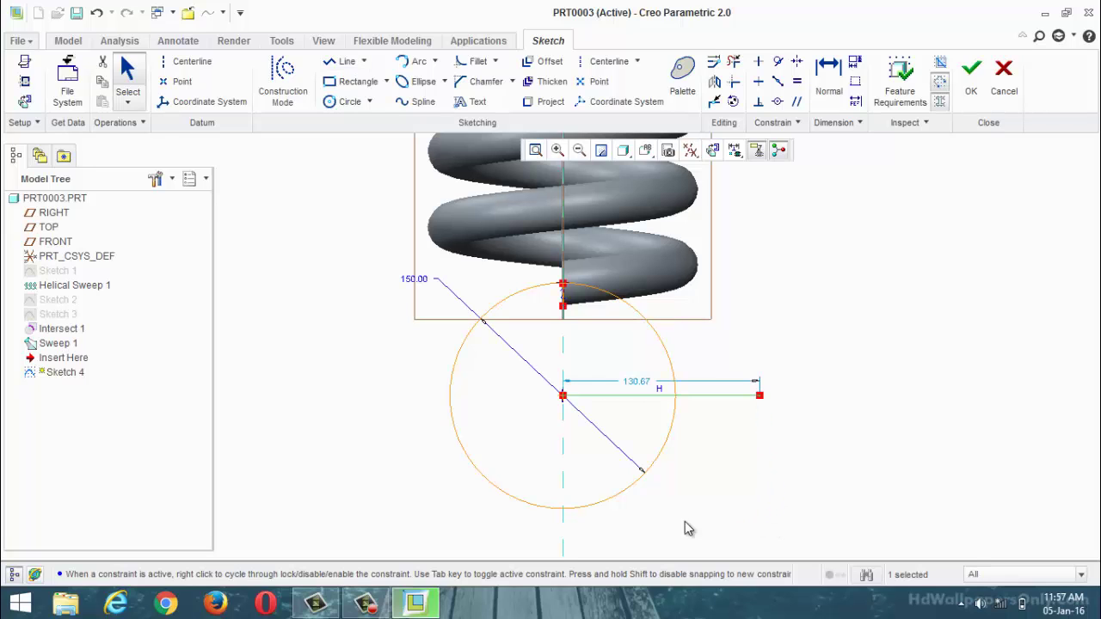
Trim away the horizontal line, the projected edge and the circle's upper-right quarter, leaving a three-quarter hook arc, and finish the sketch
click(734, 62)
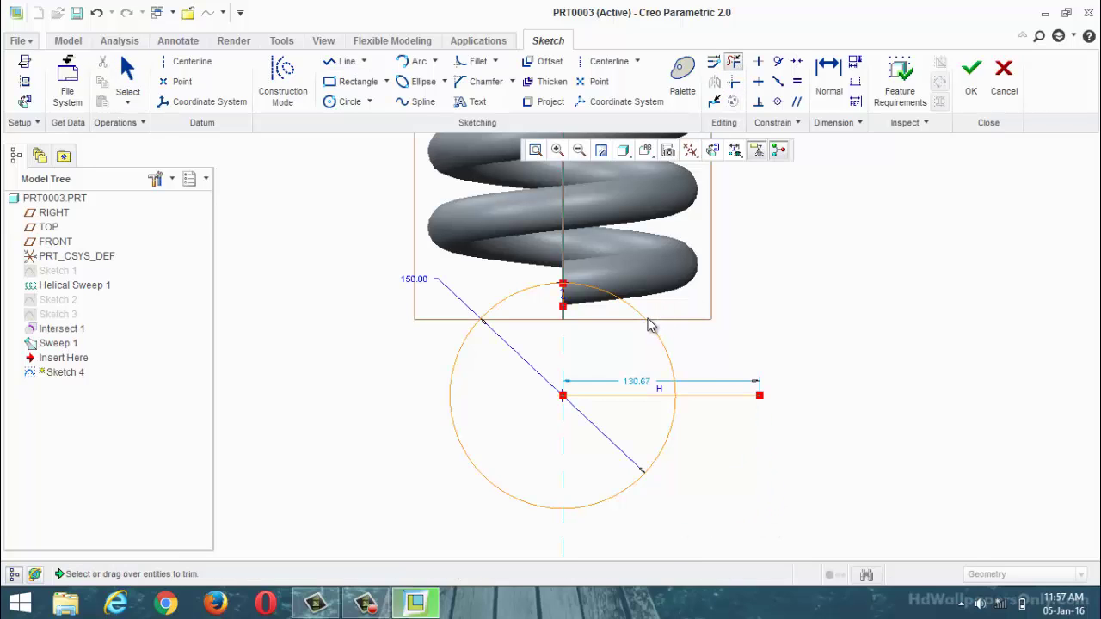
click(737, 399)
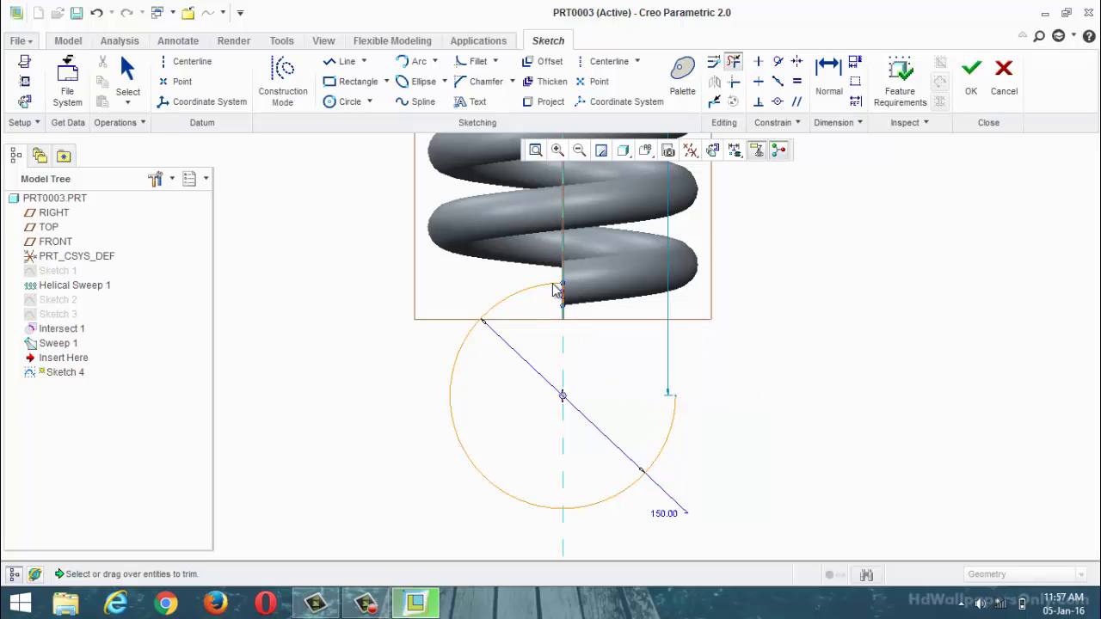
scroll(555, 291, down, 5)
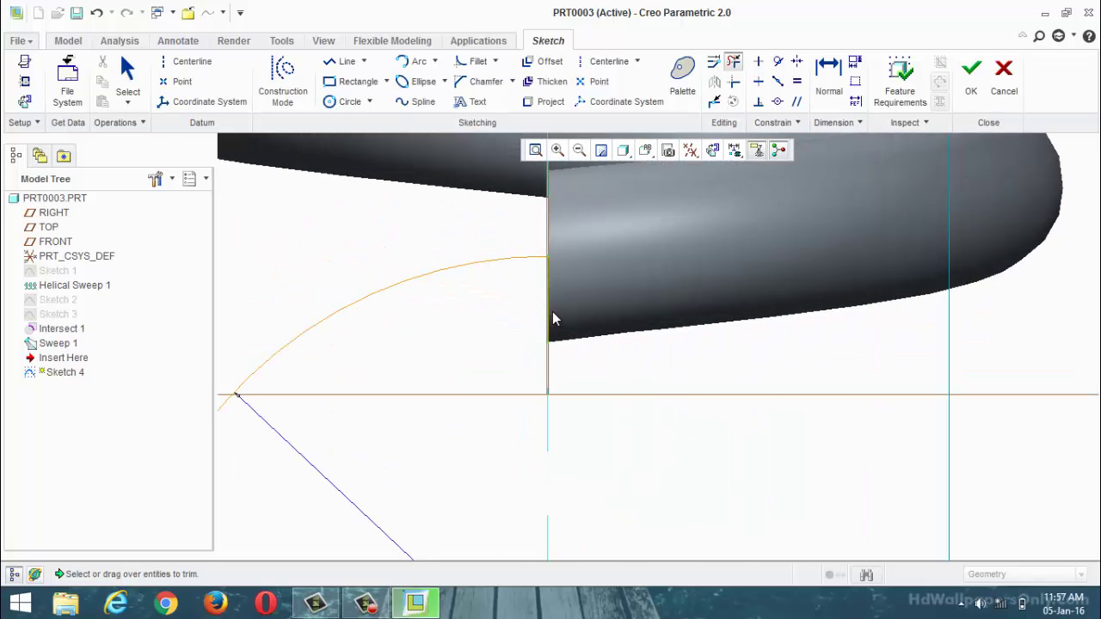
scroll(568, 349, up, 5)
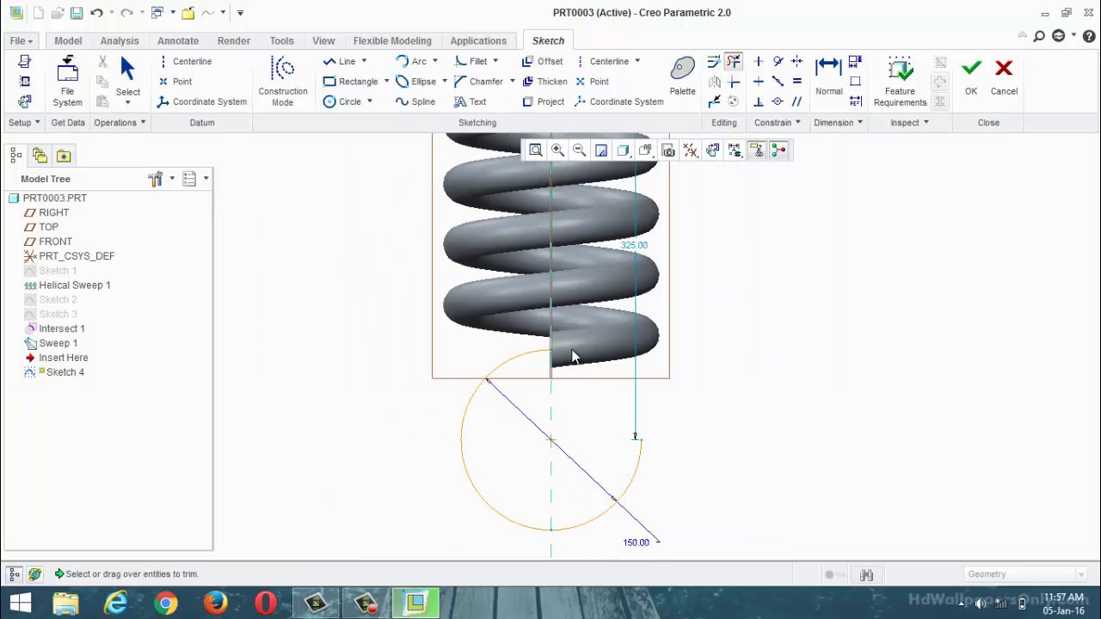
click(971, 76)
Start a new sketch on the FRONT plane and add the three-quarter hook arc as a sketch reference
mouse_move(658, 438)
middle_down()
mouse_move(646, 247)
mouse_move(387, 430)
mouse_move(556, 391)
mouse_move(508, 427)
middle_up()
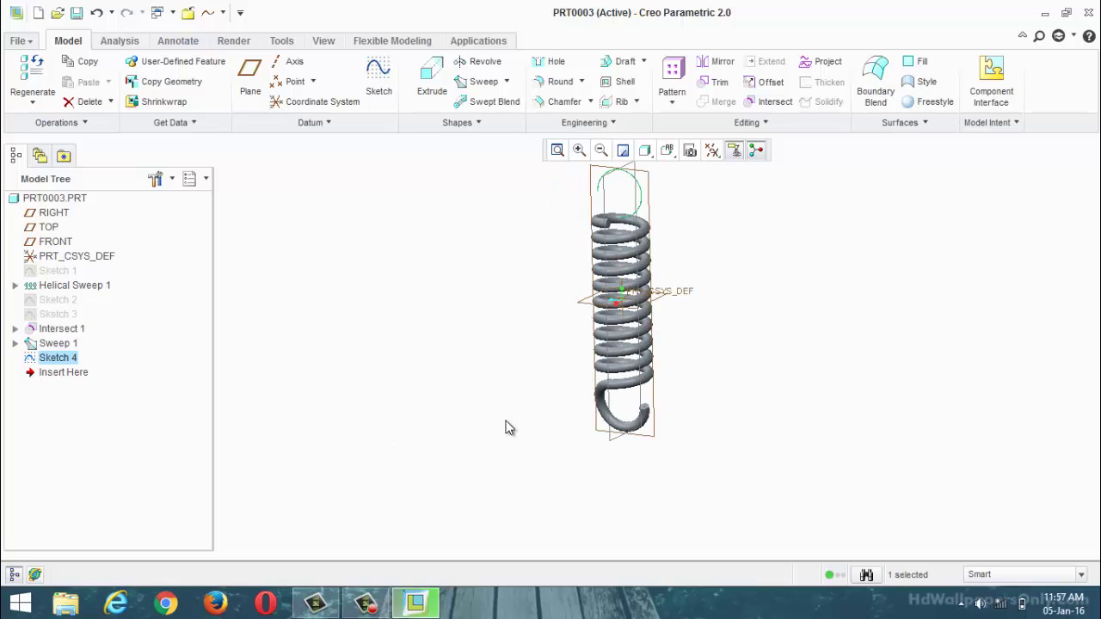
scroll(580, 296, down, 5)
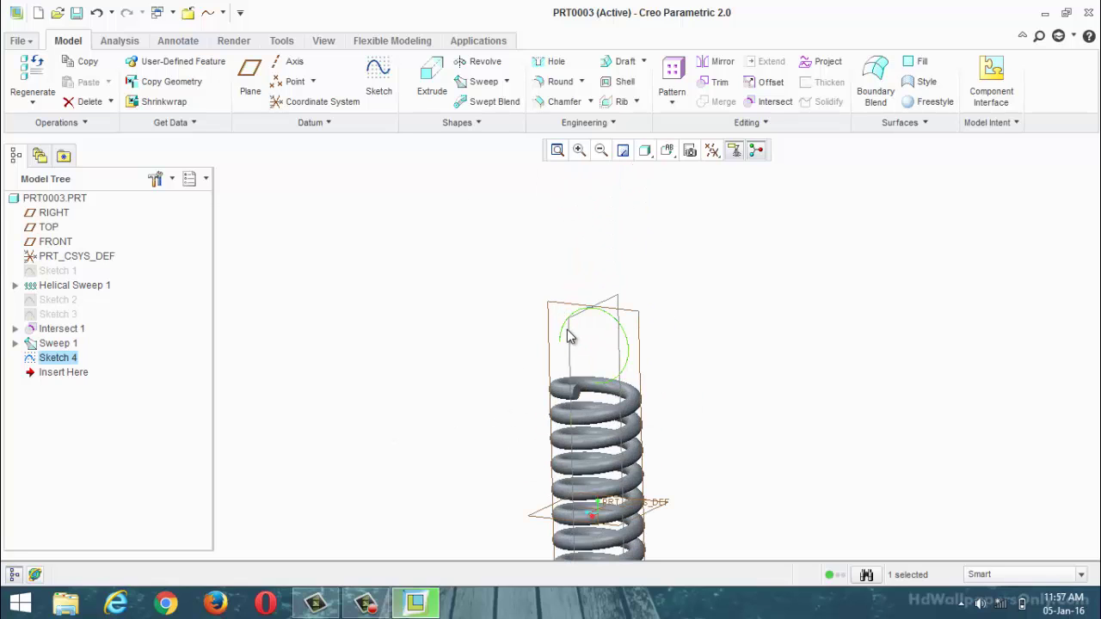
click(577, 353)
click(391, 101)
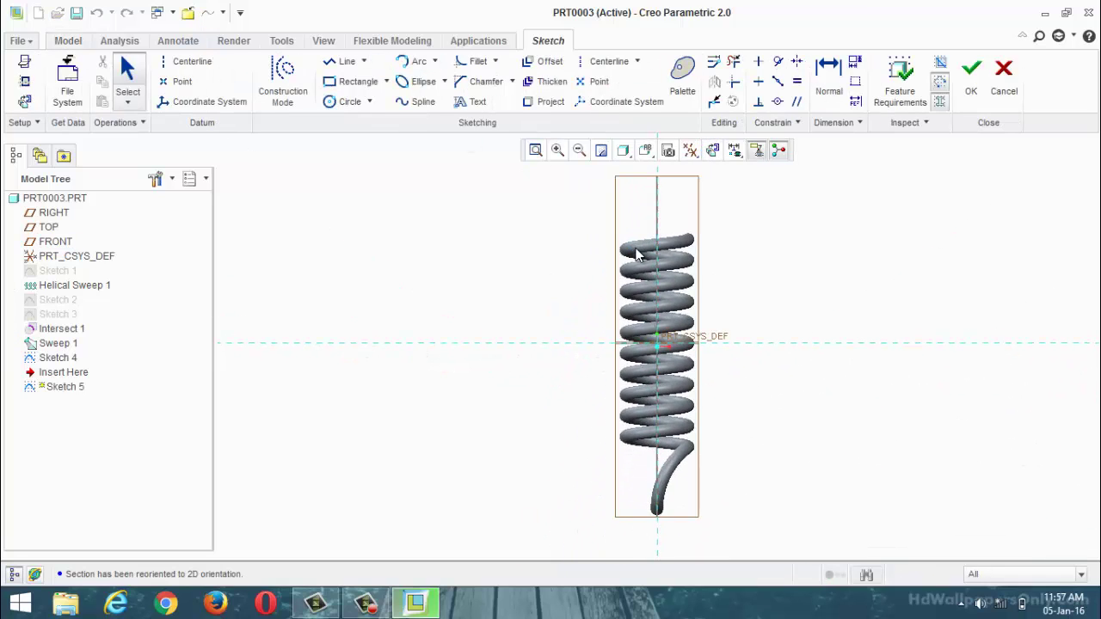
middle_drag(634, 282, 619, 290)
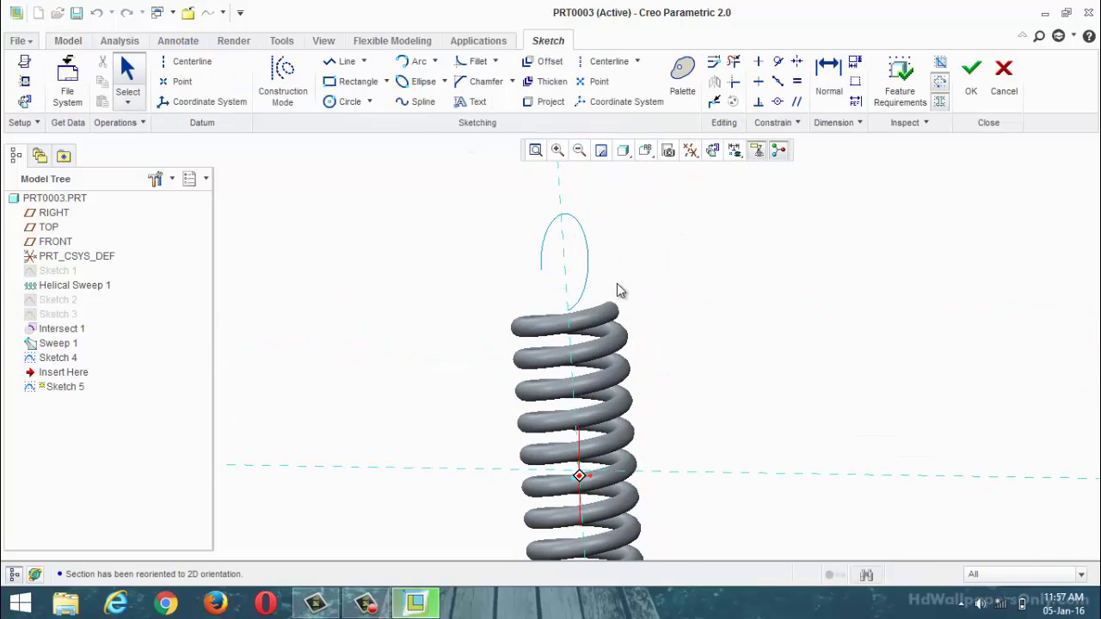
click(29, 84)
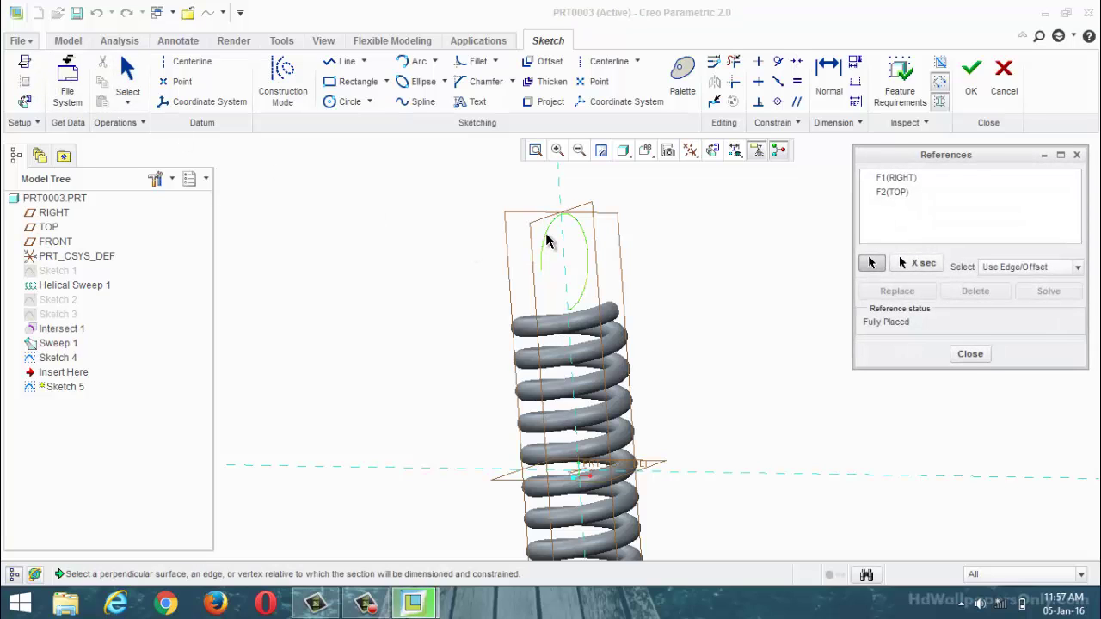
click(551, 239)
click(970, 355)
middle_drag(818, 322, 740, 339)
Project a single edge of the wire's end face and draw a line across the face between that edge's endpoints
click(550, 102)
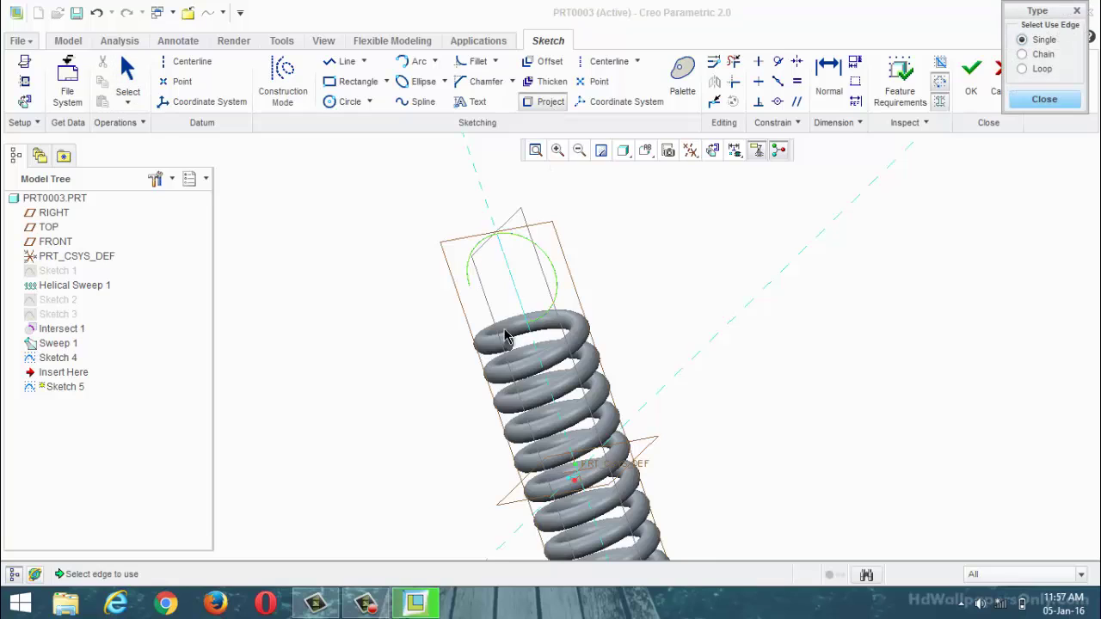
scroll(507, 349, down, 3)
click(511, 349)
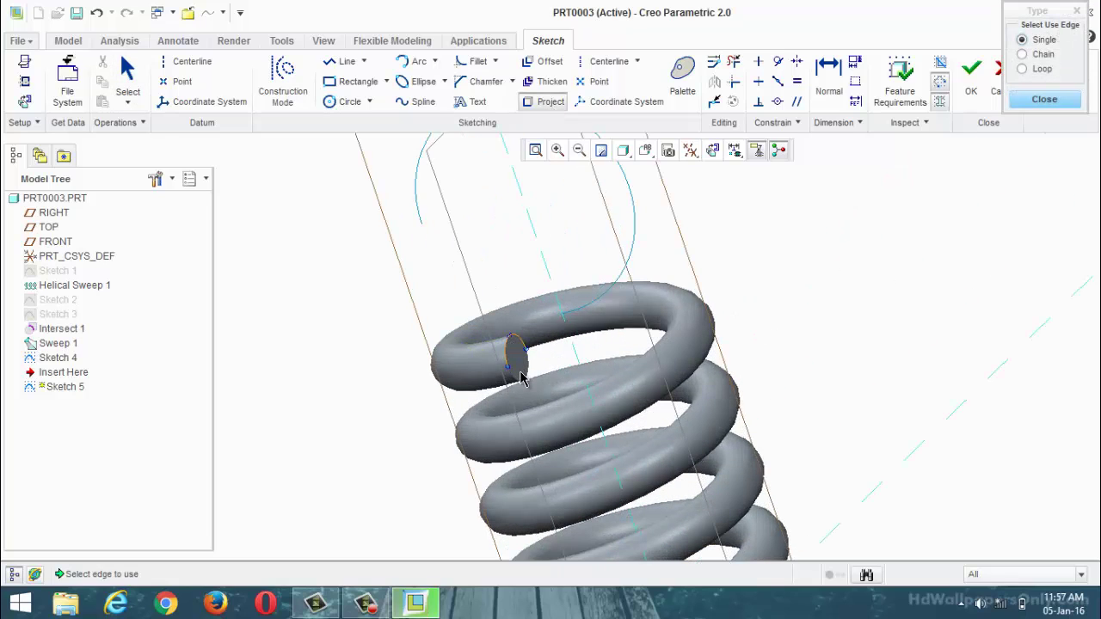
click(345, 61)
scroll(493, 310, down, 3)
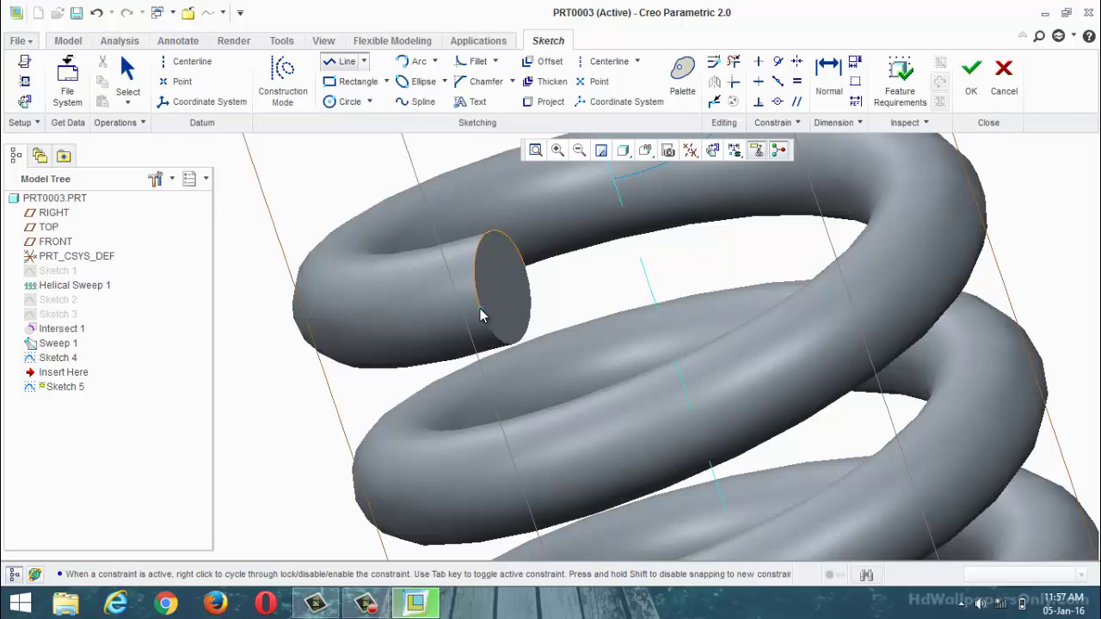
click(480, 314)
scroll(581, 288, up, 3)
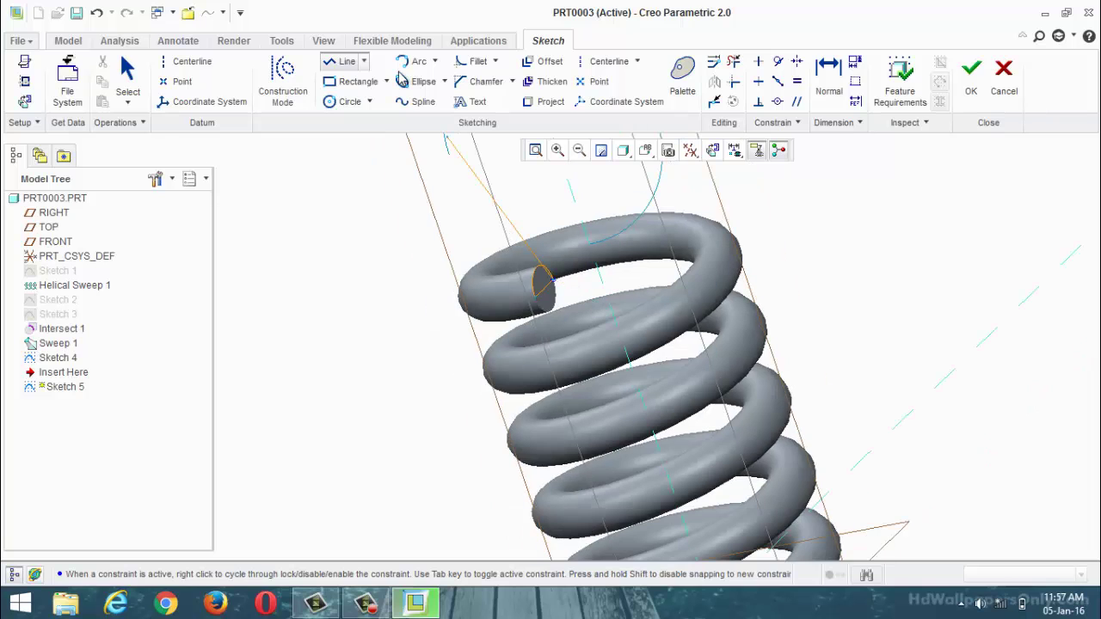
Sketch an arc from the midpoint of the line across the wire's end face to the hook curve's outermost point, and finish the sketch
click(414, 61)
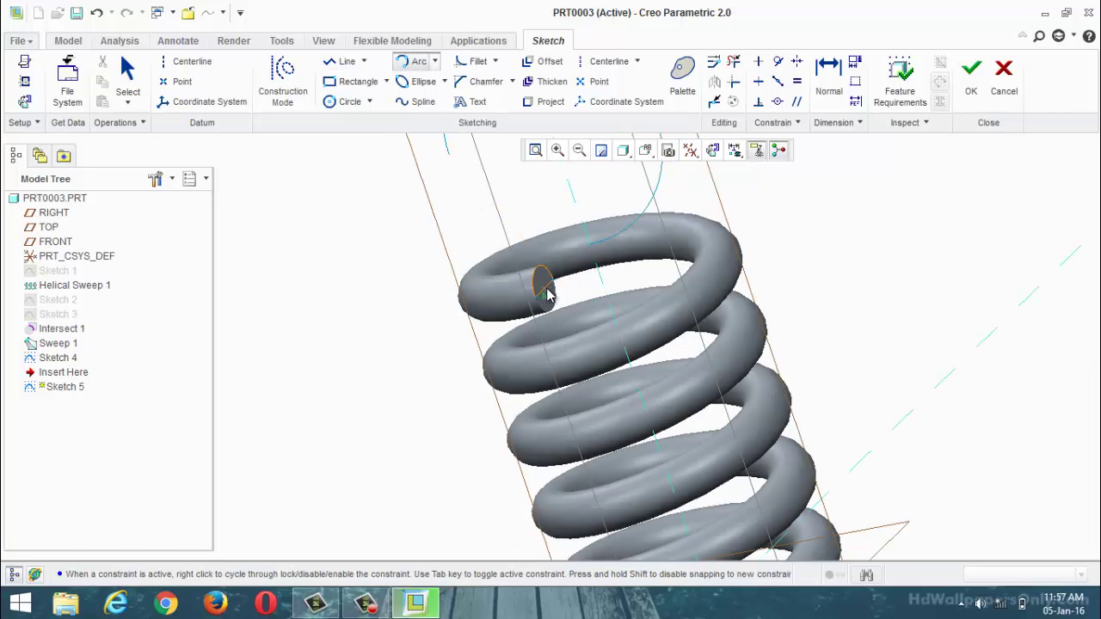
scroll(569, 336, down, 3)
scroll(569, 336, up, 5)
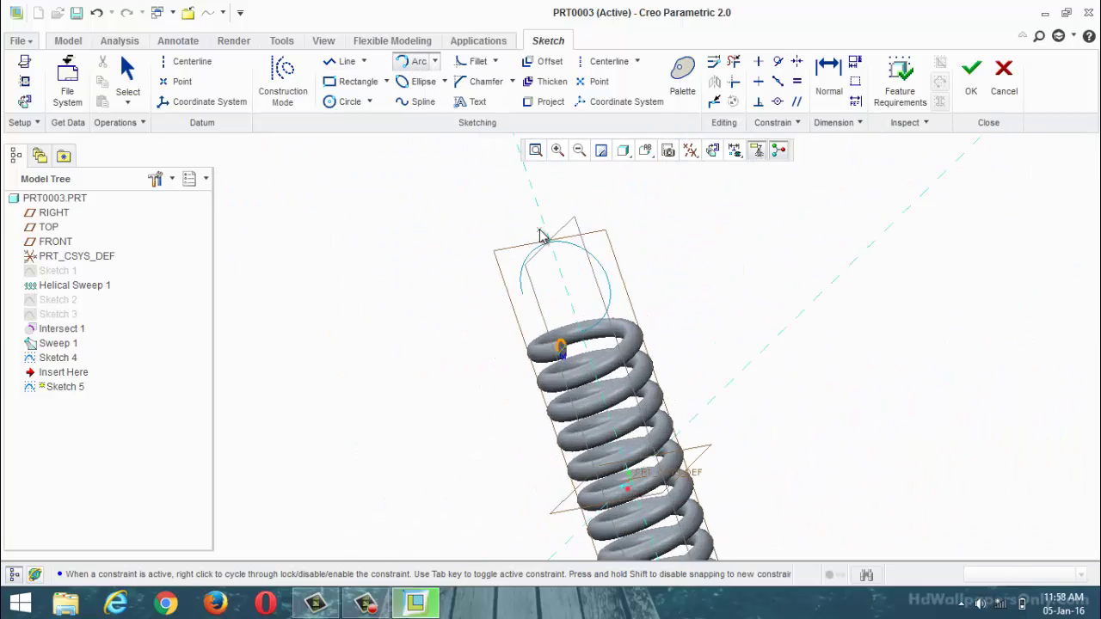
scroll(542, 236, down, 2)
click(567, 263)
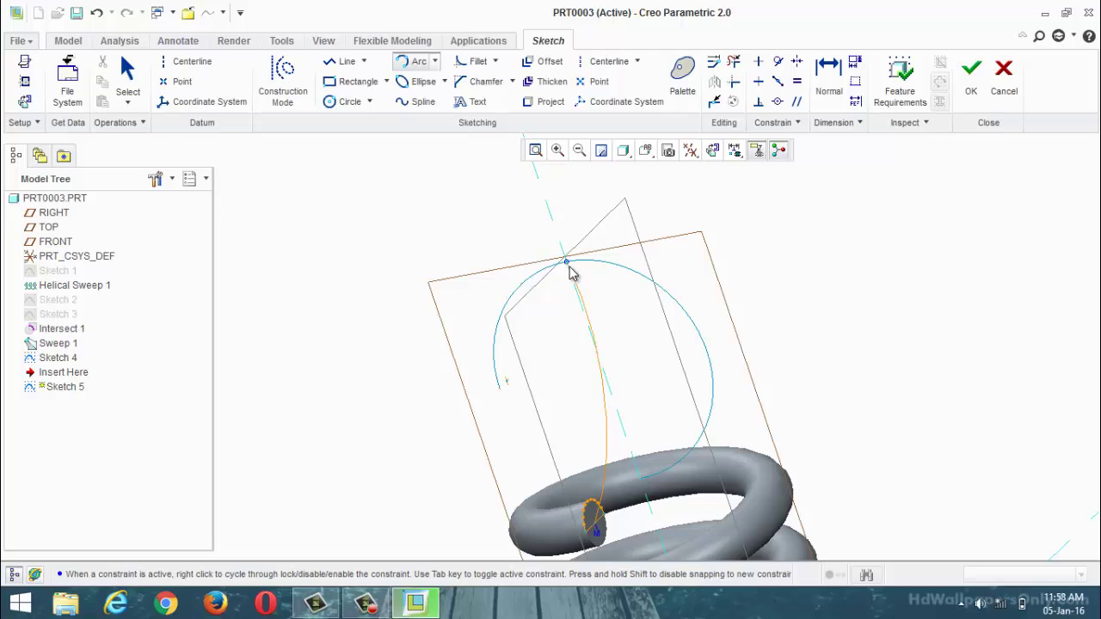
click(584, 326)
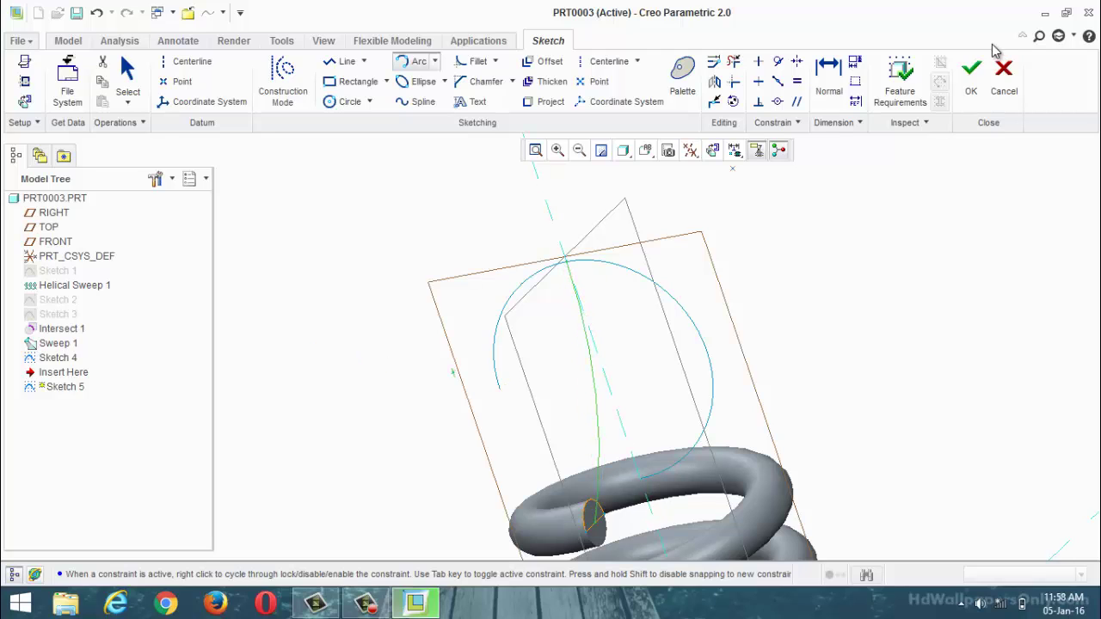
click(971, 75)
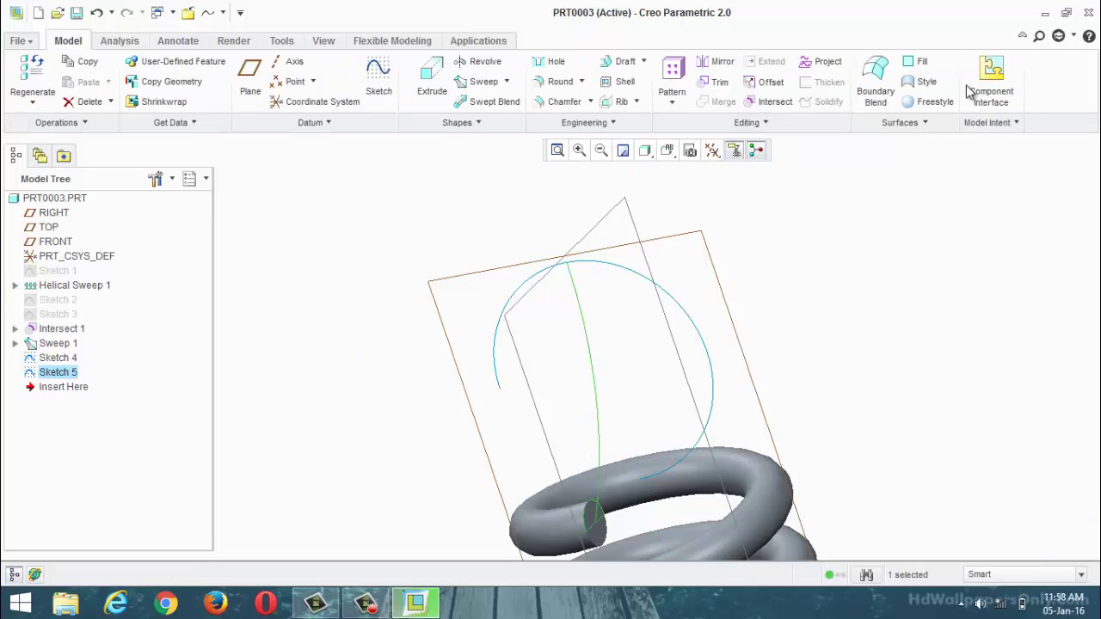
Edit Sketch 5 to trim away the projected edge and the line across the wire's end face, keeping only the arc
right_click(30, 375)
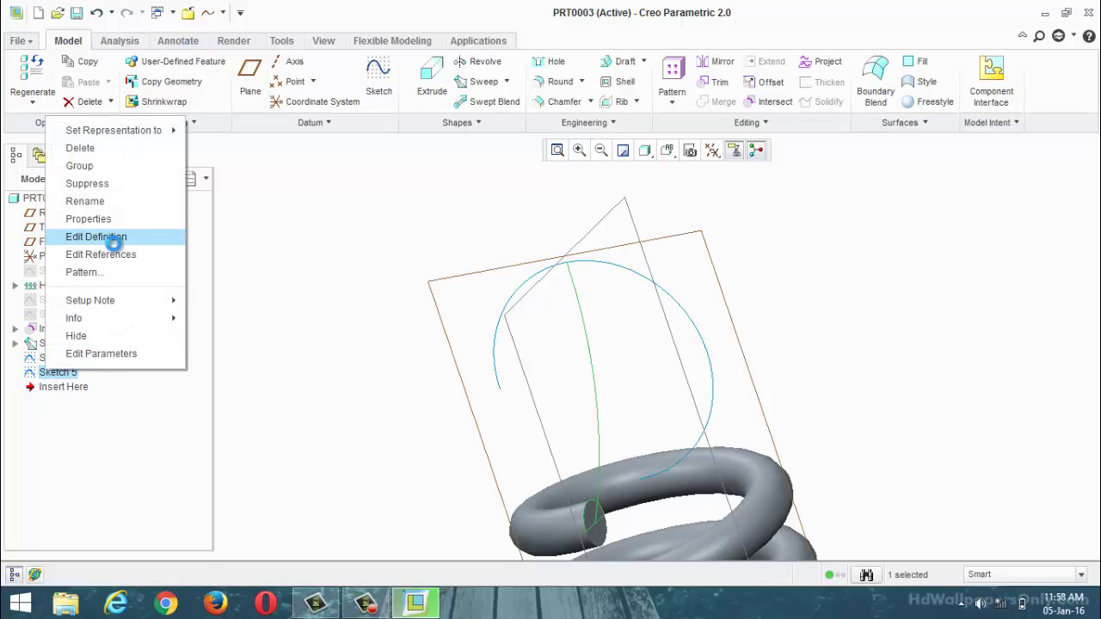
click(114, 244)
click(732, 61)
scroll(590, 537, down, 5)
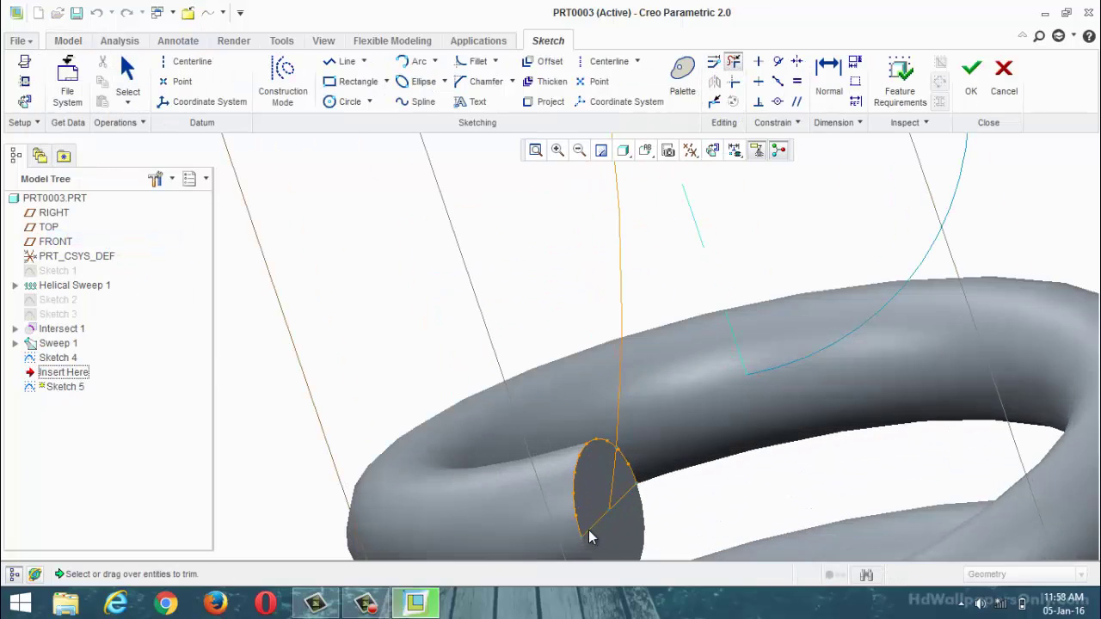
click(590, 533)
click(619, 503)
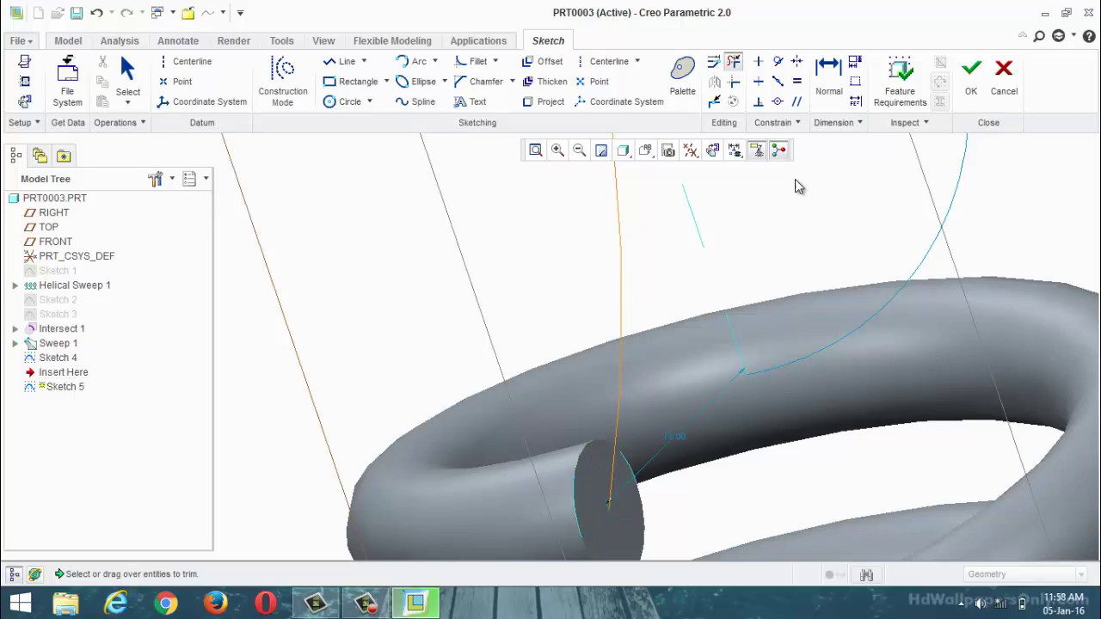
click(971, 86)
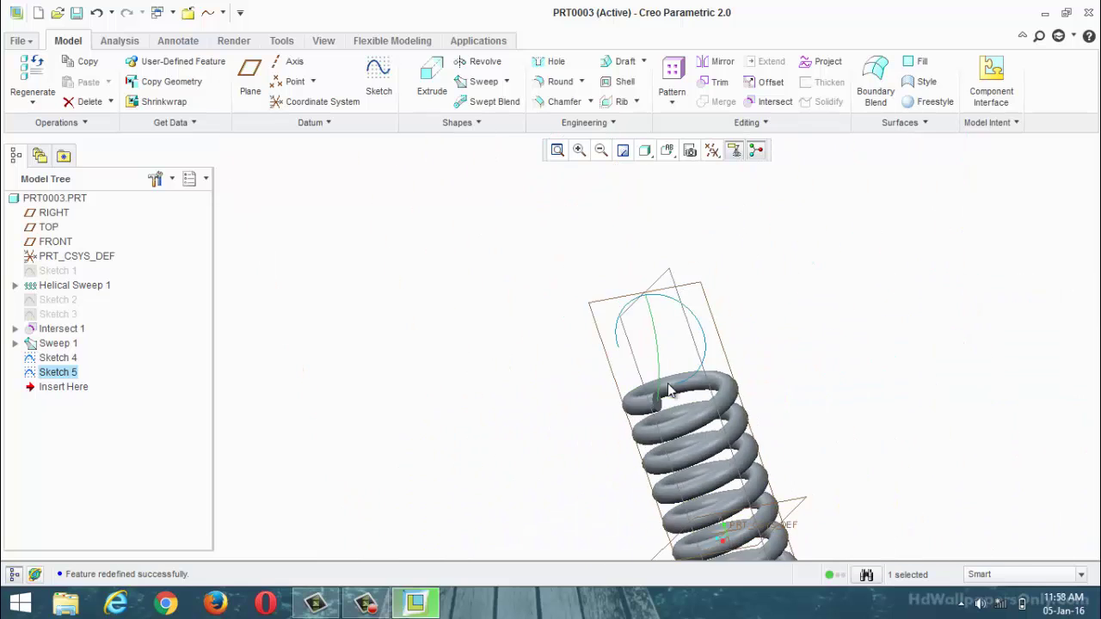
Intersect Sketch 5 with the Sketch 4 hook arc to create a 3D hook curve
scroll(701, 333, up, 2)
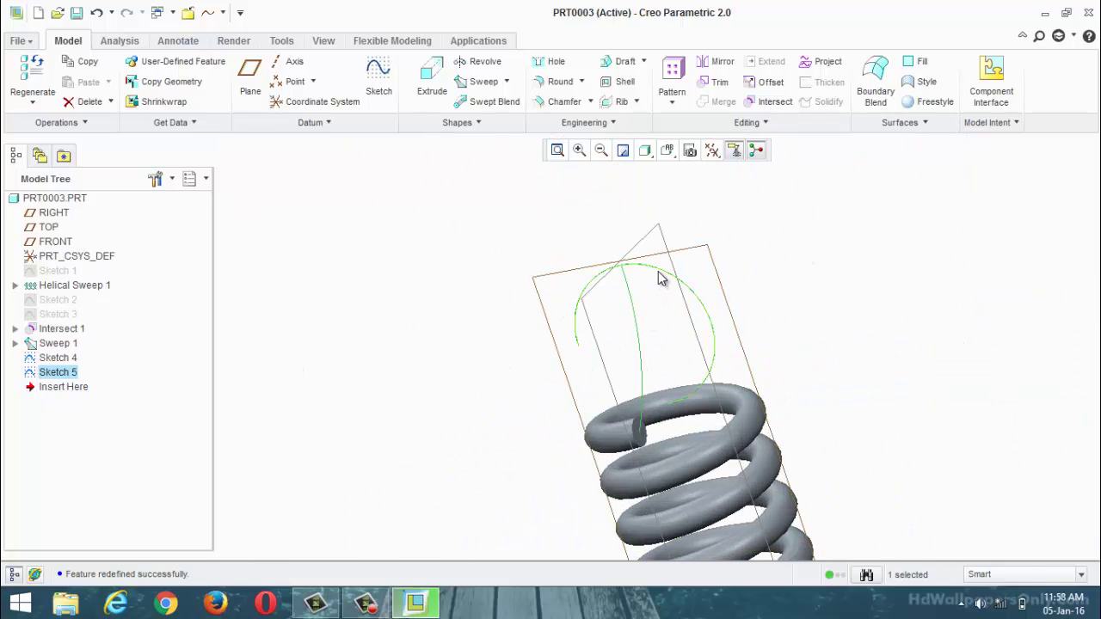
ctrl+click(659, 274)
click(775, 102)
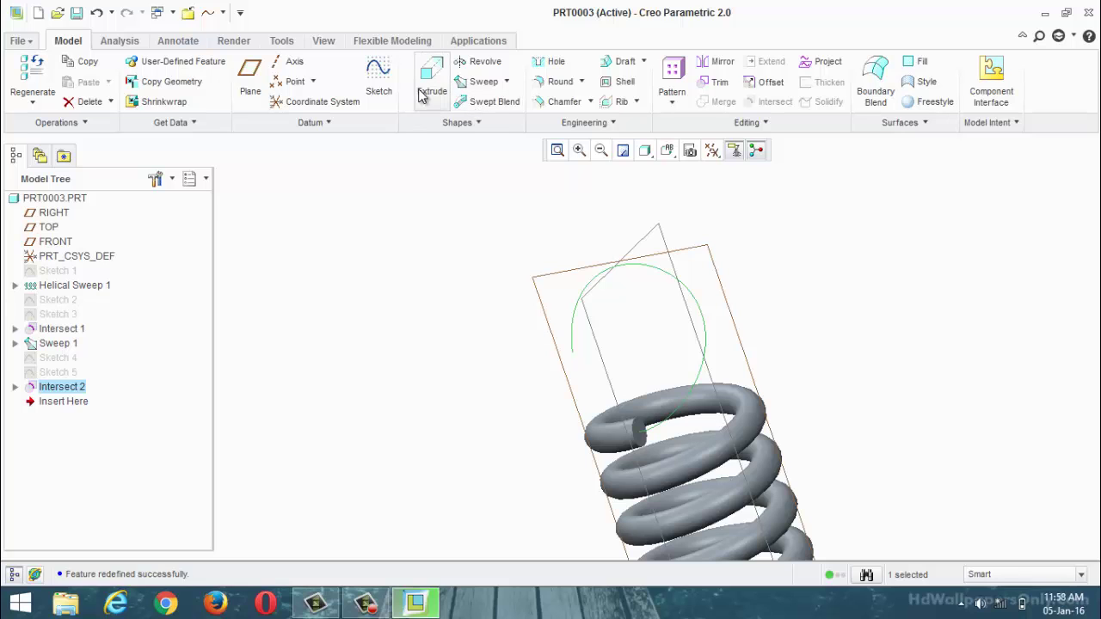
Start a sweep along the intersected hook curve, using the wire's projected circular end-face edges as the section
click(478, 84)
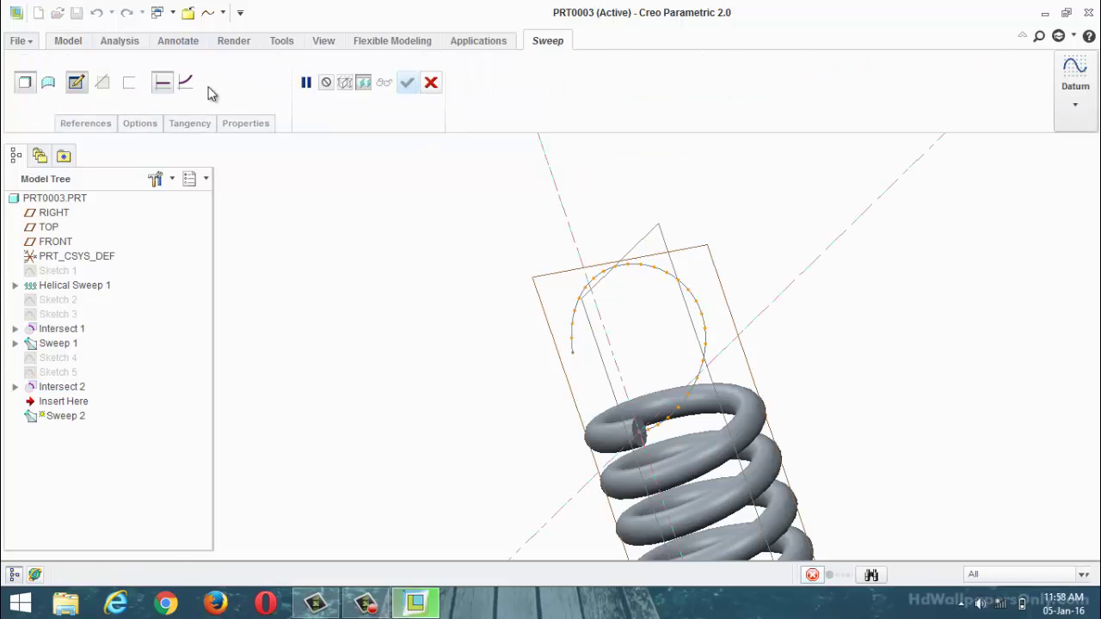
click(186, 83)
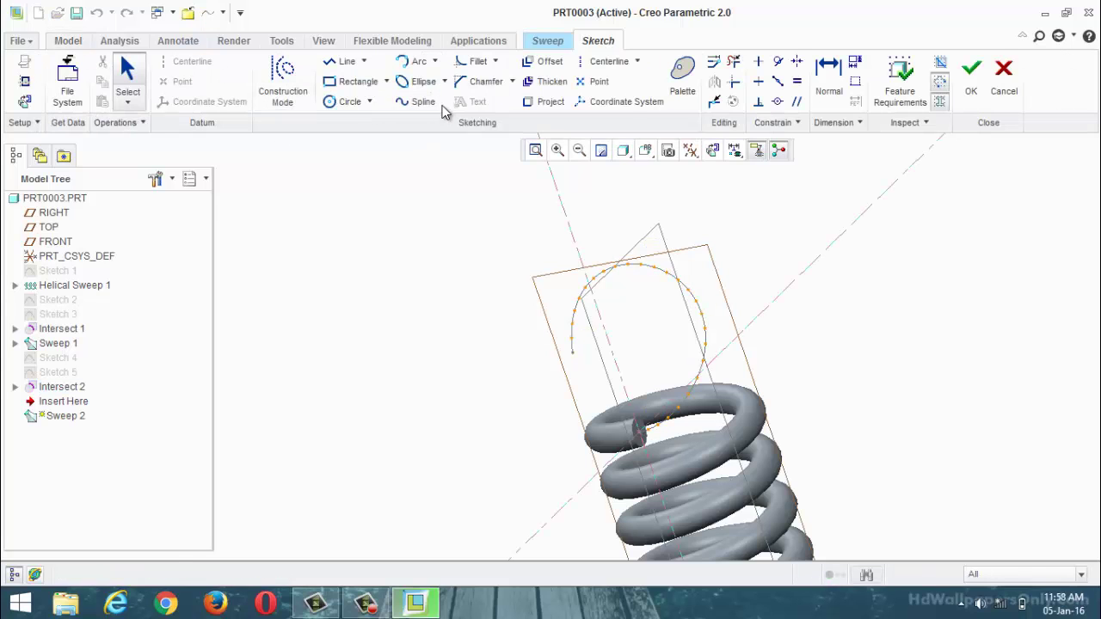
click(713, 150)
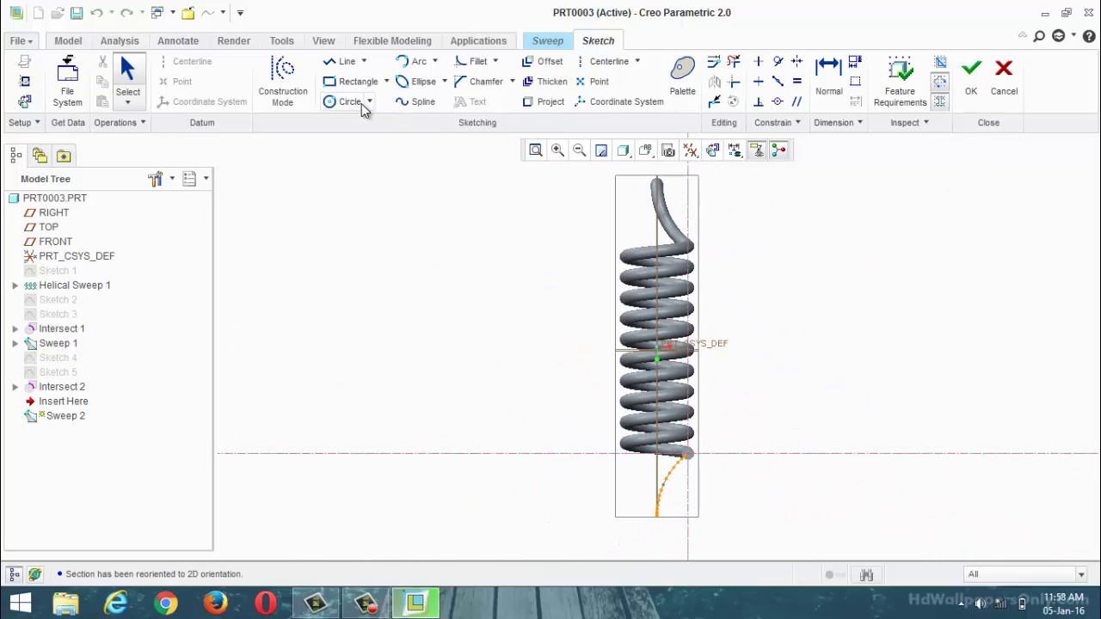
click(549, 103)
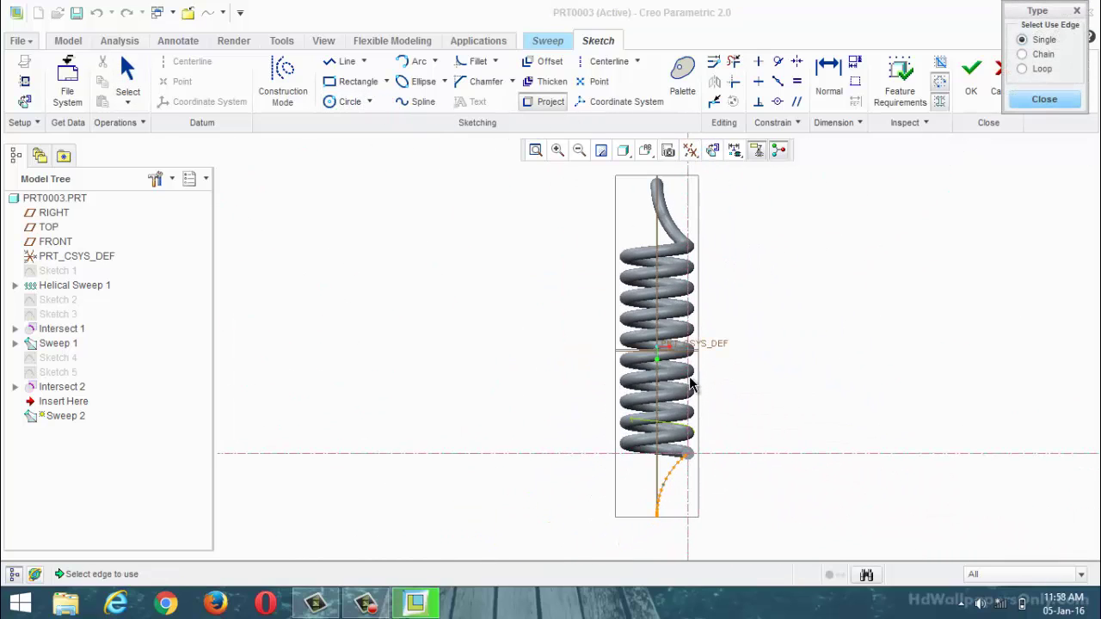
scroll(685, 470, down, 3)
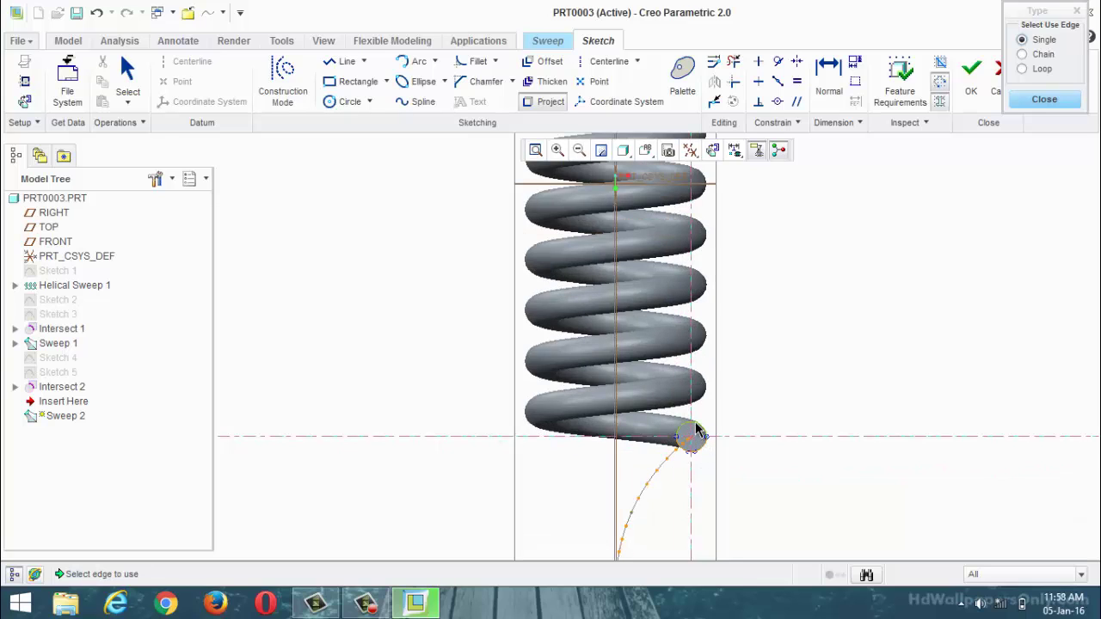
click(1045, 99)
scroll(794, 398, up, 3)
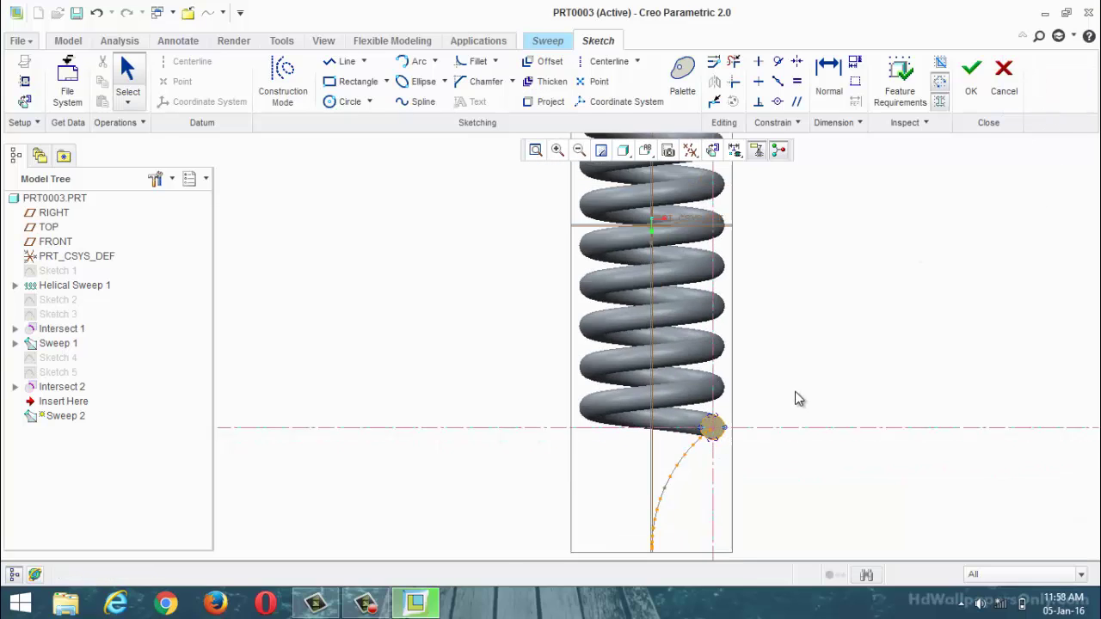
click(975, 82)
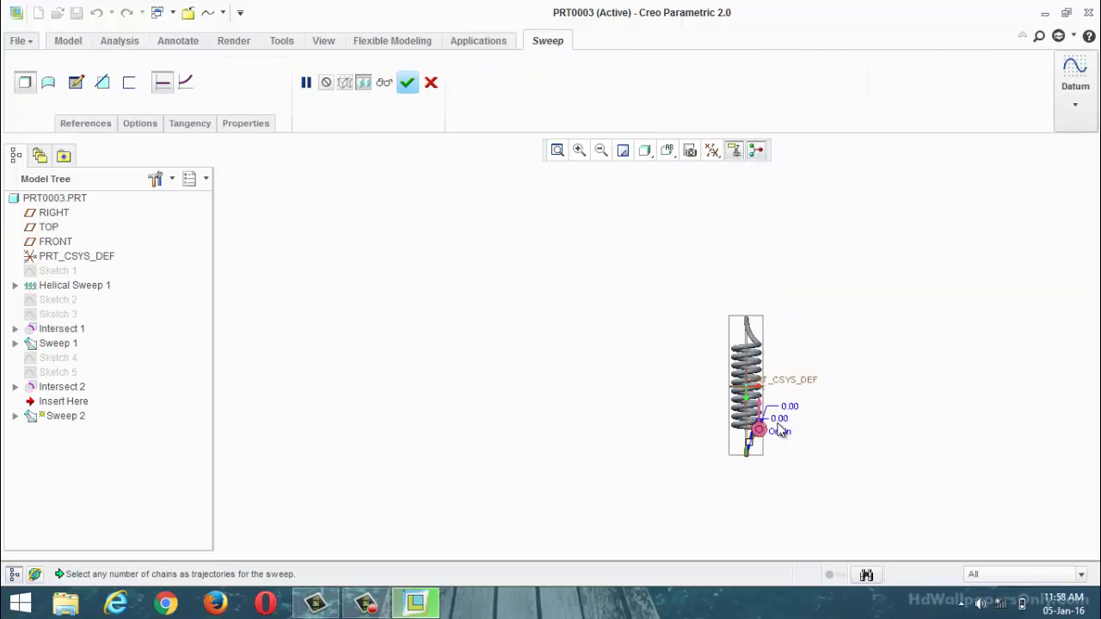
Complete the lower hook sweep and check the finished spring with both hooks
click(411, 89)
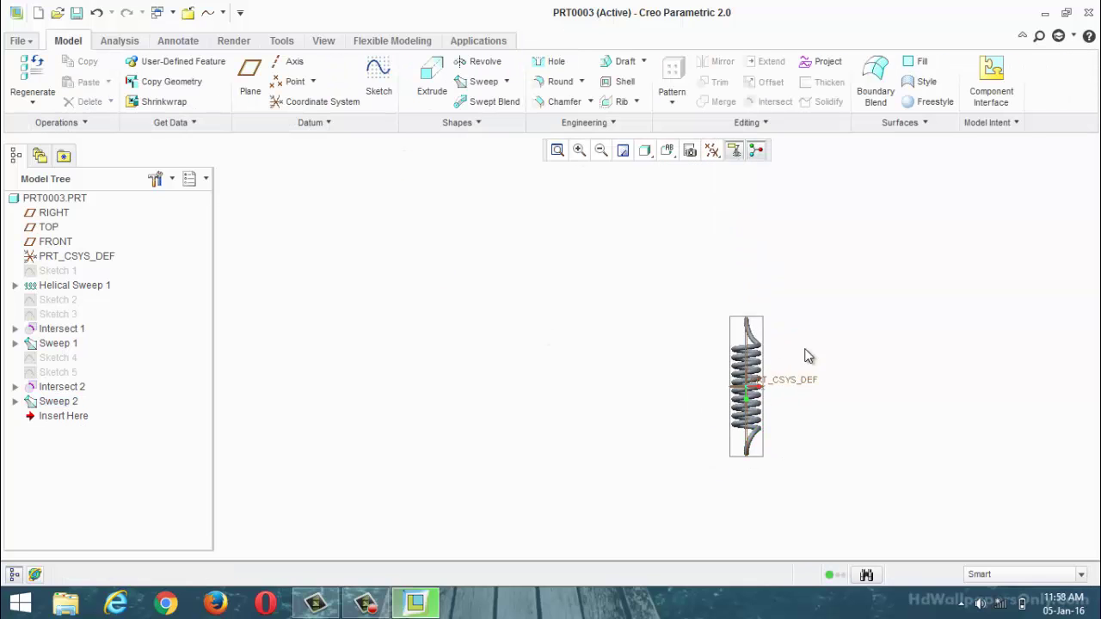
middle_drag(803, 356, 742, 366)
middle_drag(834, 420, 588, 346)
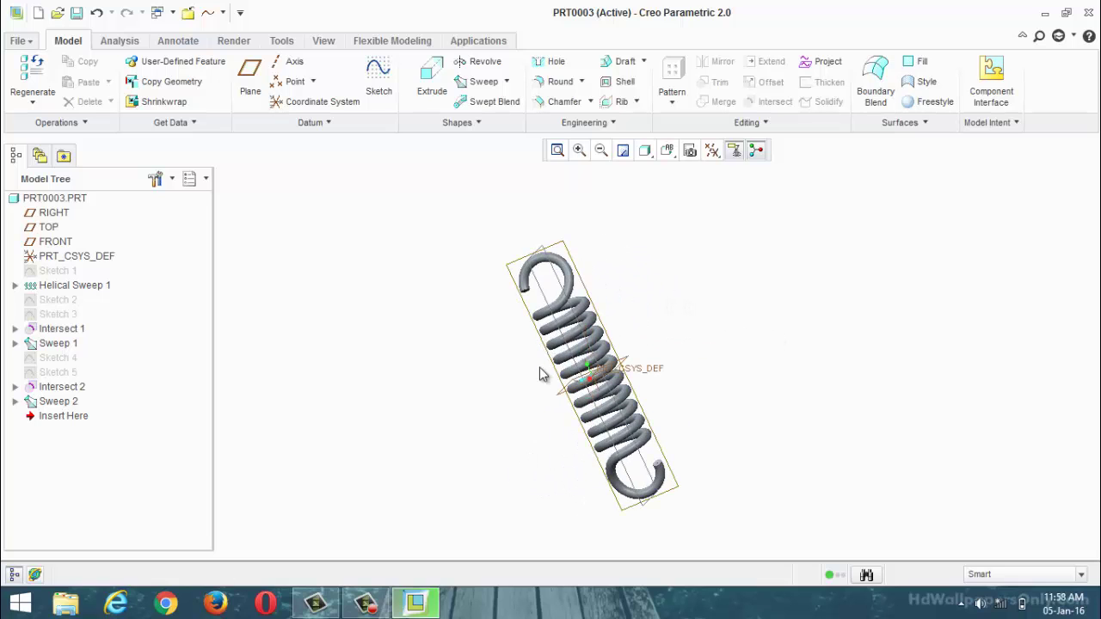
Undo all of the spring's sketches, intersections and sweeps back to the default datum planes and coordinate system
key(ctrl+z)
key(ctrl+z)
key(ctrl+z)
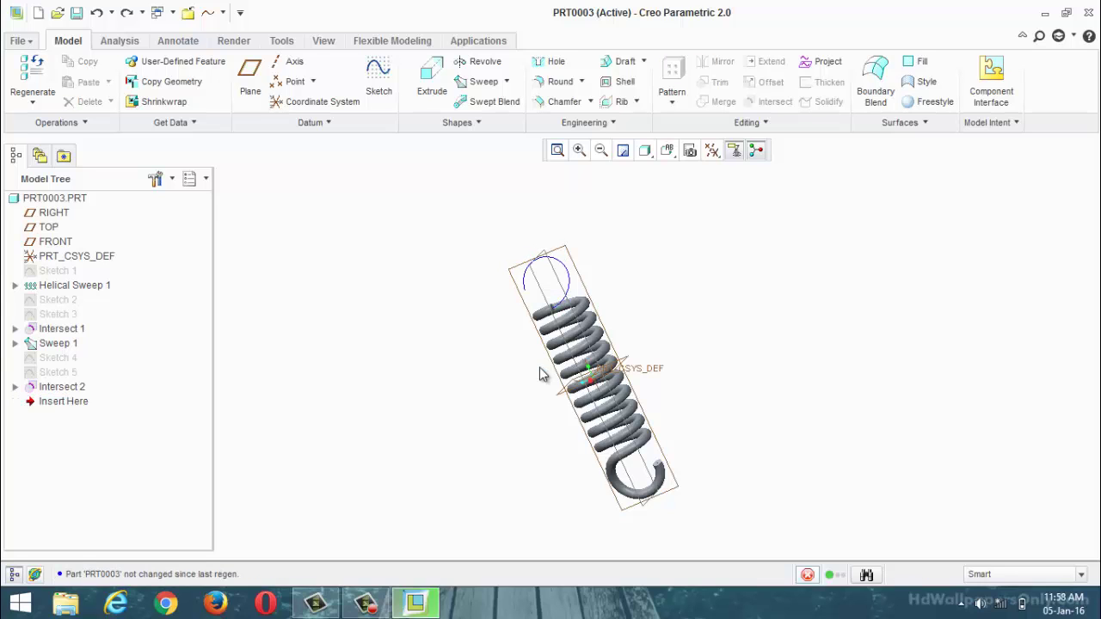
key(ctrl+z)
key(ctrl+z)
key(ctrl+z)
key(ctrl+z)
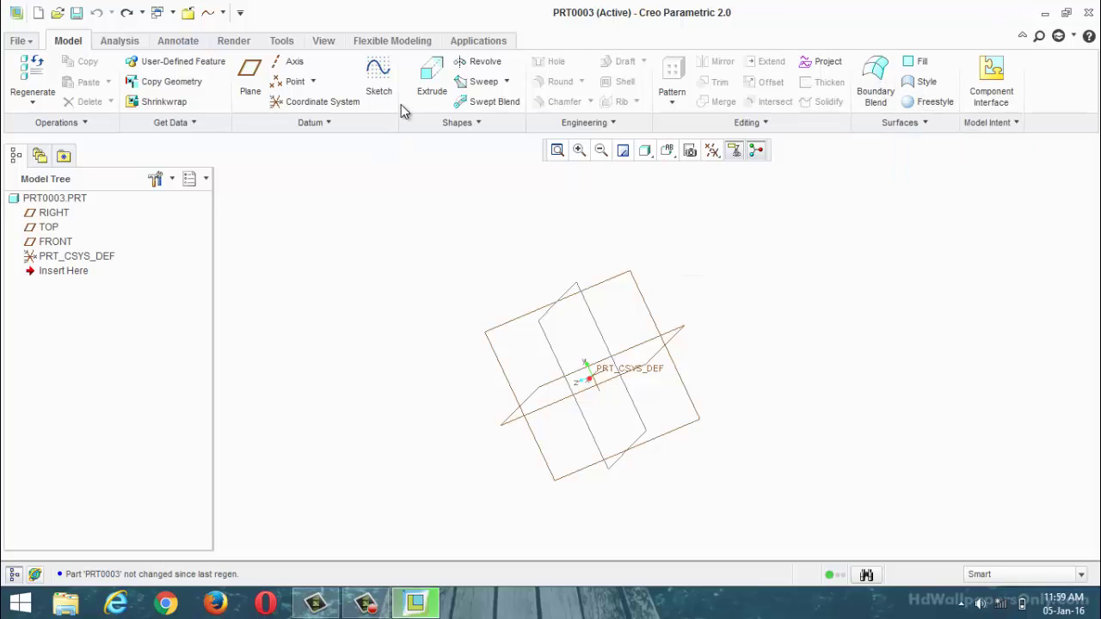
Start a new sketch on the RIGHT datum plane
click(378, 79)
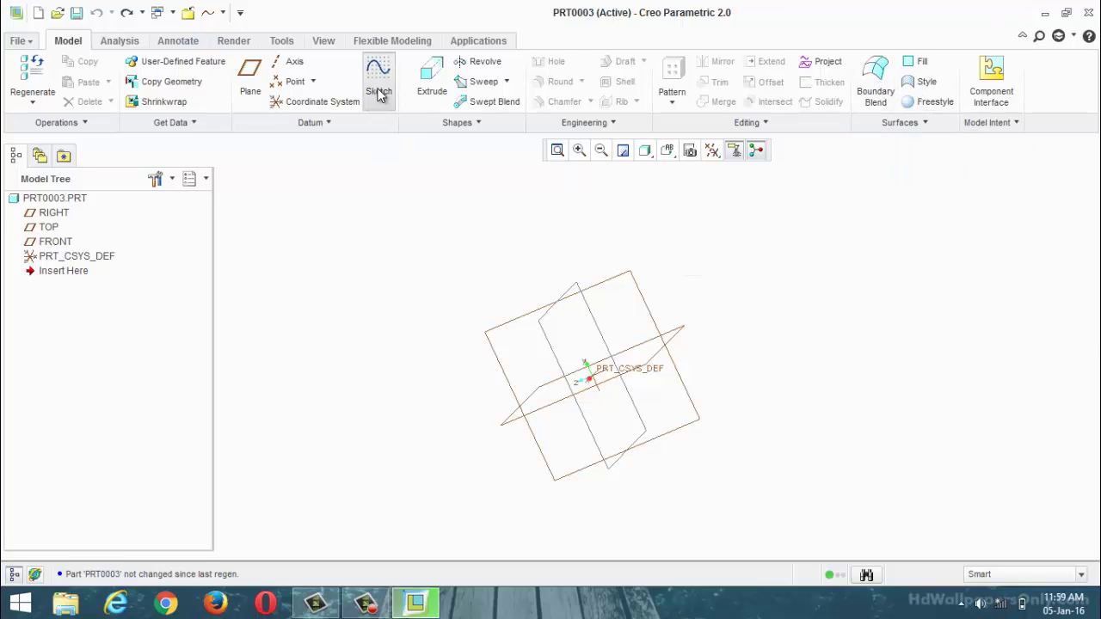
click(538, 412)
click(1011, 331)
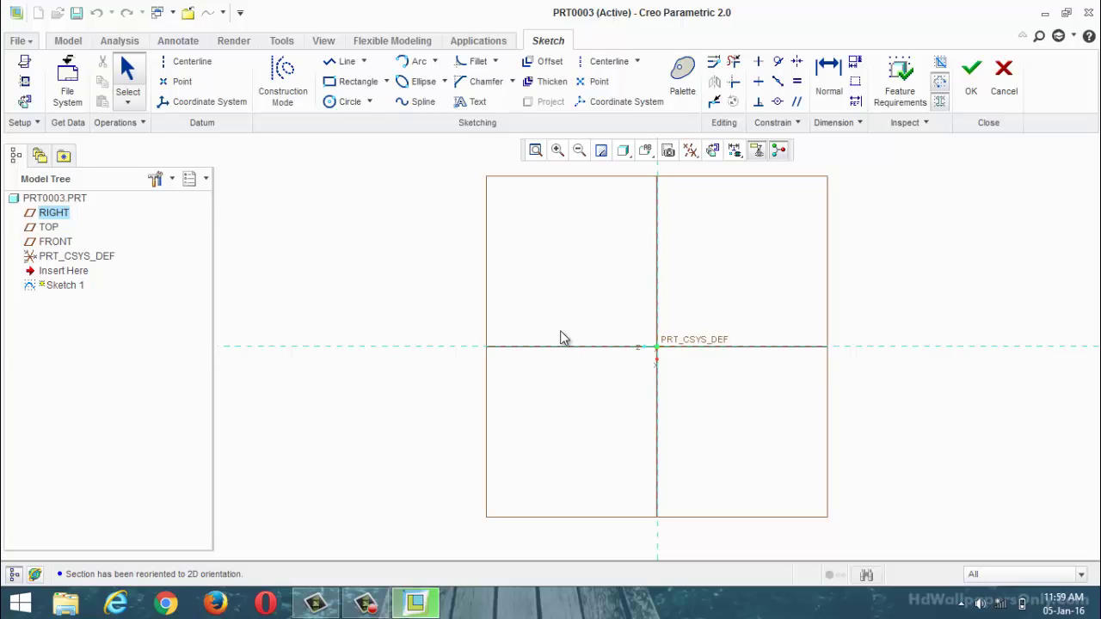
Insert a 20-Sided Icosagon from the Sketcher Palette, centred on the sketch origin, at its default scale and rotation
click(688, 86)
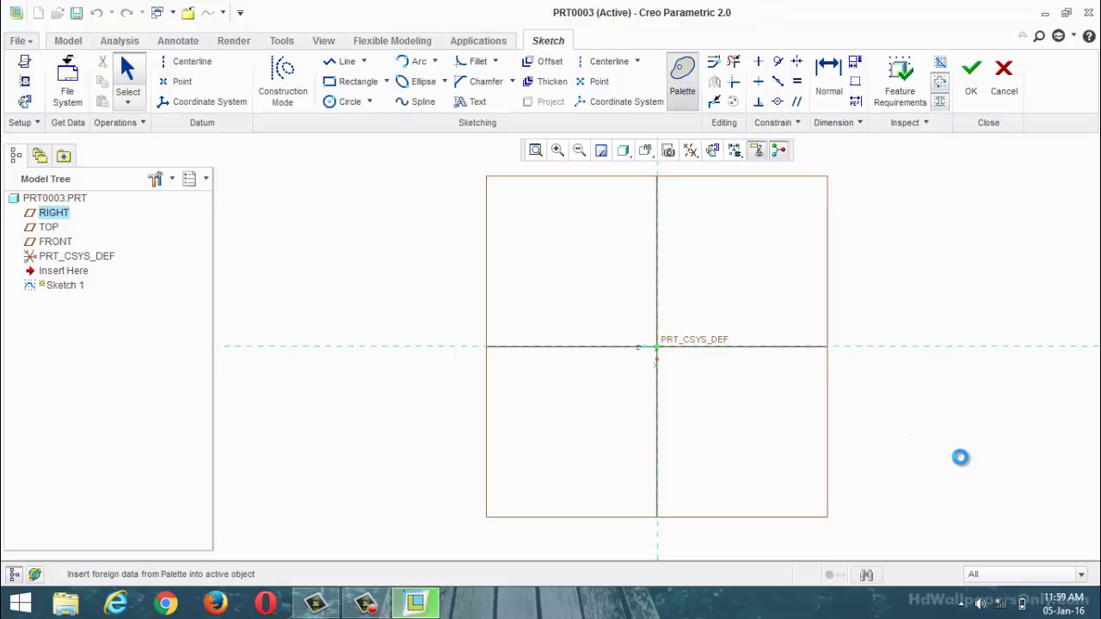
drag(1074, 433, 1091, 478)
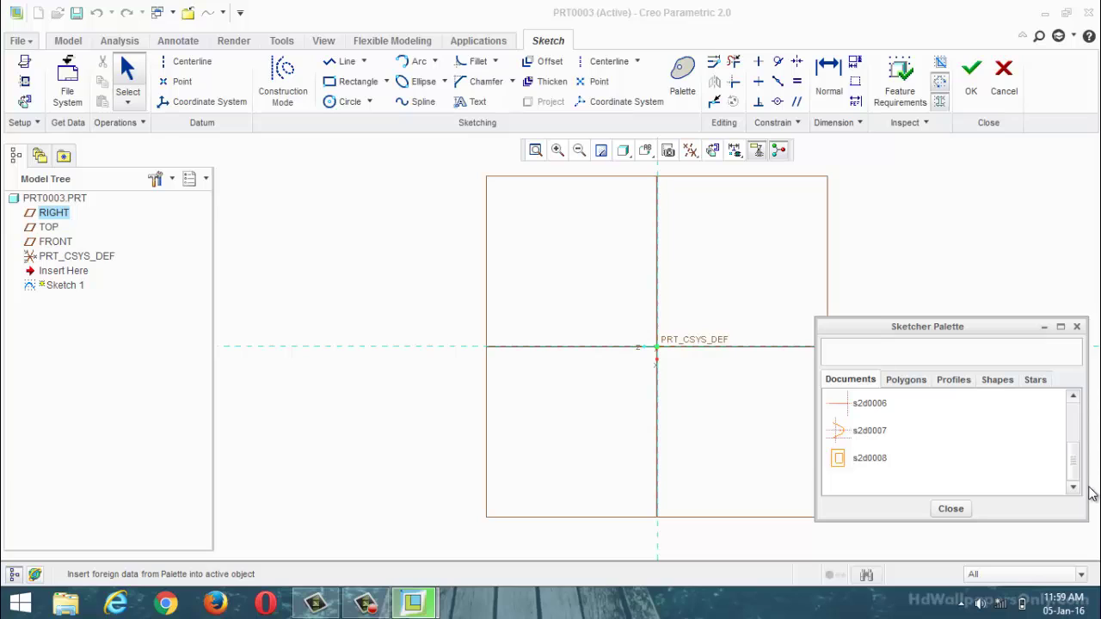
click(952, 380)
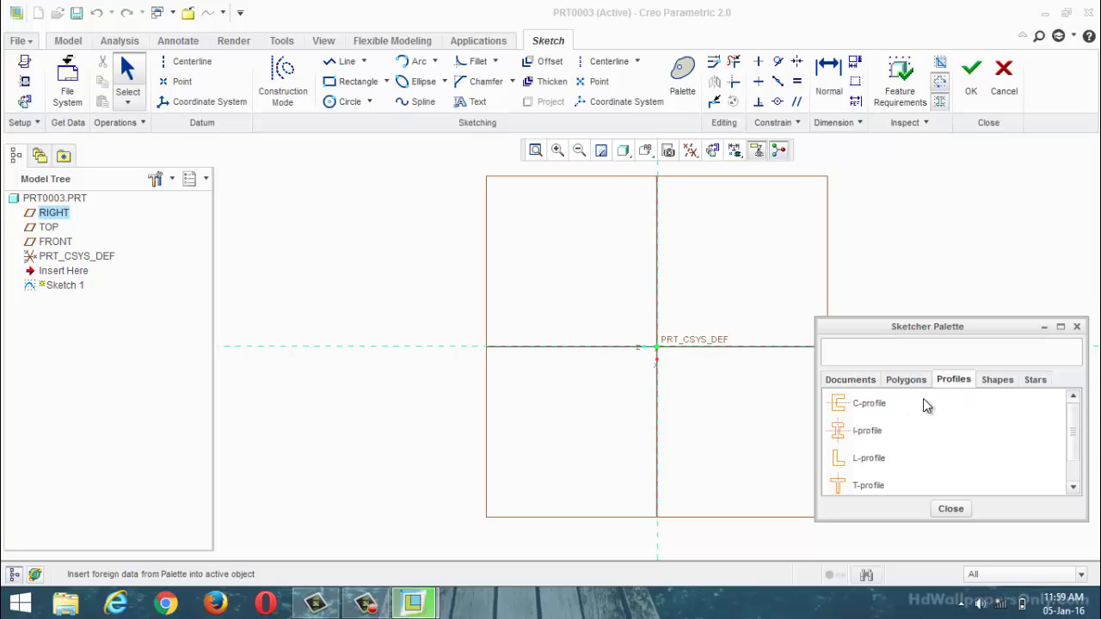
click(906, 381)
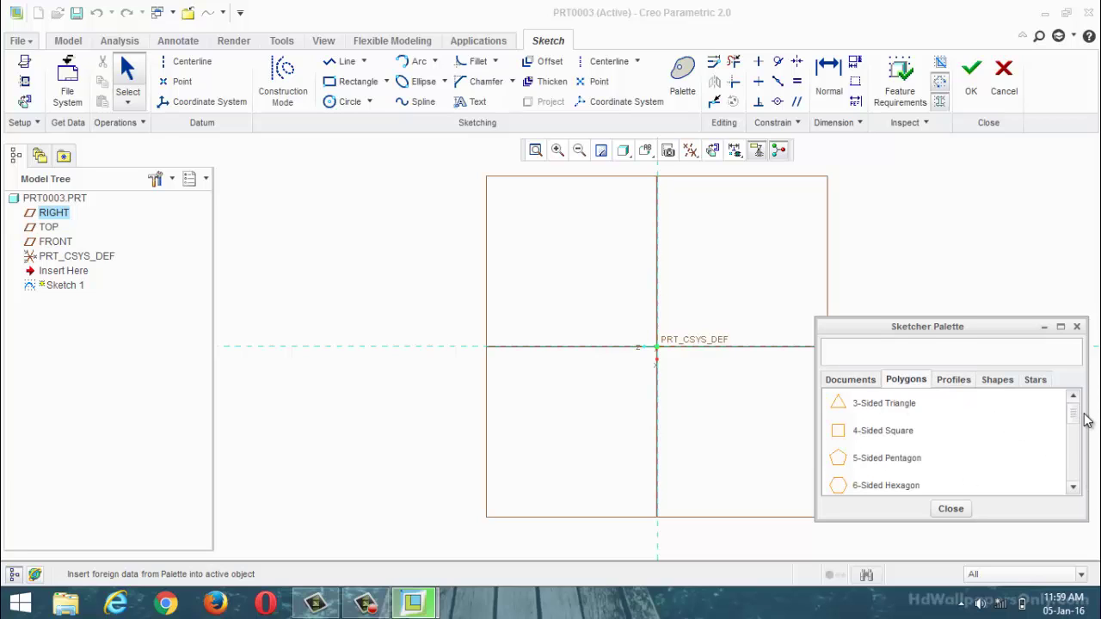
drag(1078, 419, 1077, 482)
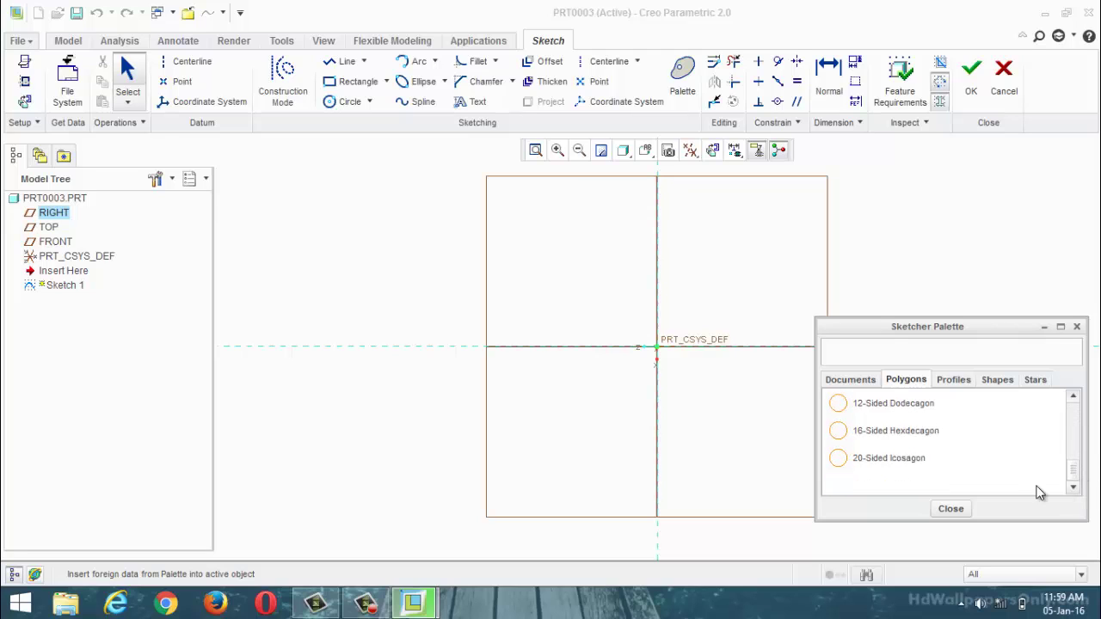
click(908, 463)
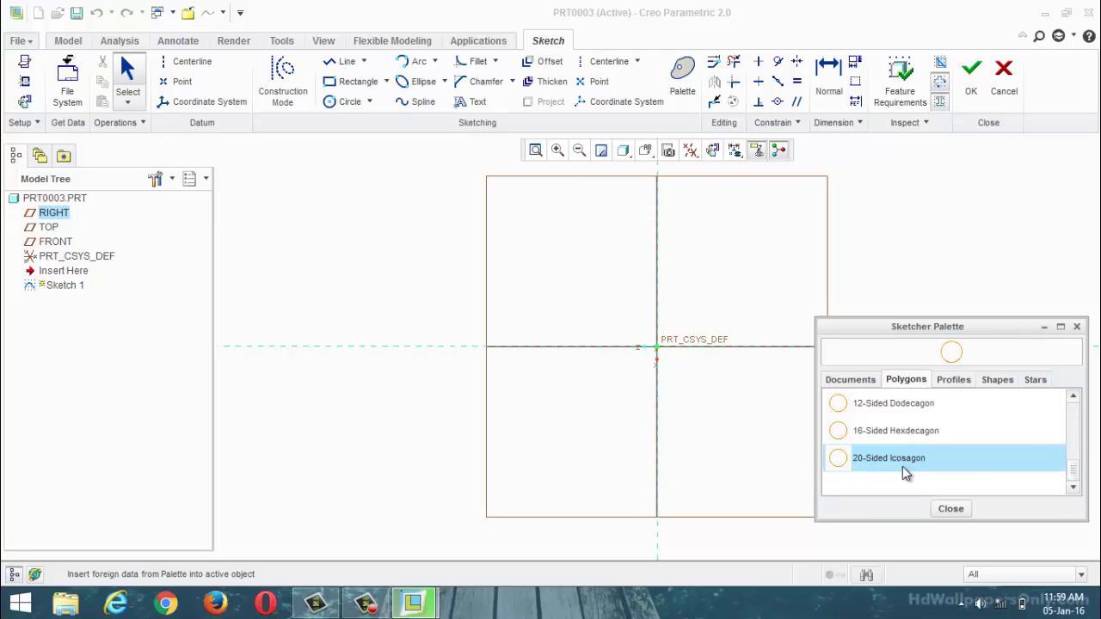
mouse_move(889, 459)
mouse_down()
mouse_move(647, 359)
mouse_move(622, 390)
mouse_move(649, 354)
mouse_move(643, 337)
mouse_up()
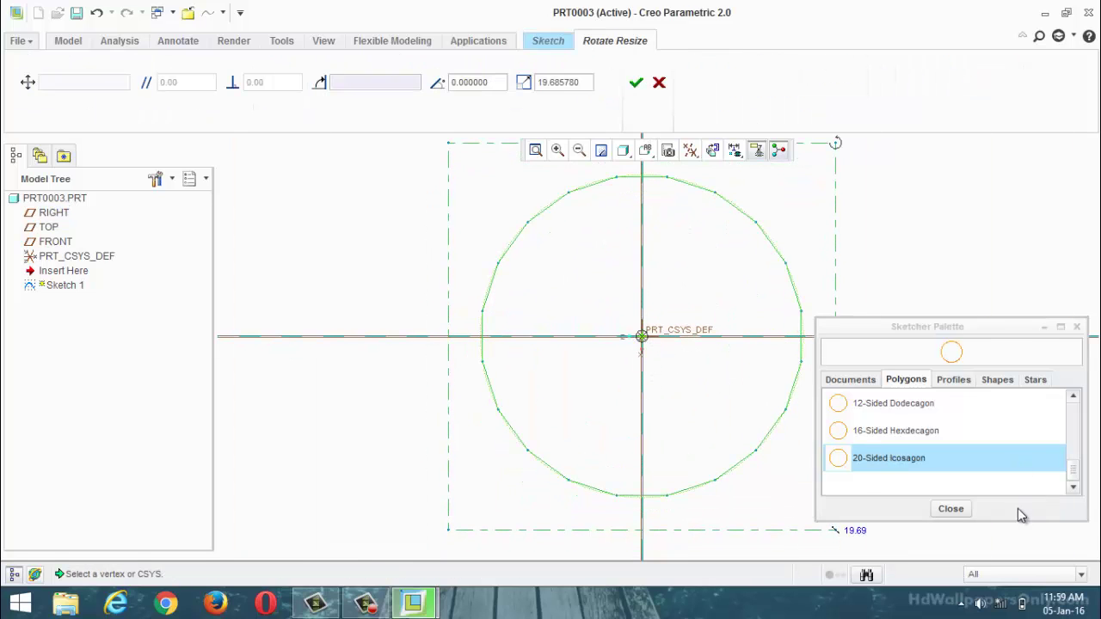
click(952, 508)
scroll(635, 423, up, 3)
scroll(674, 345, down, 3)
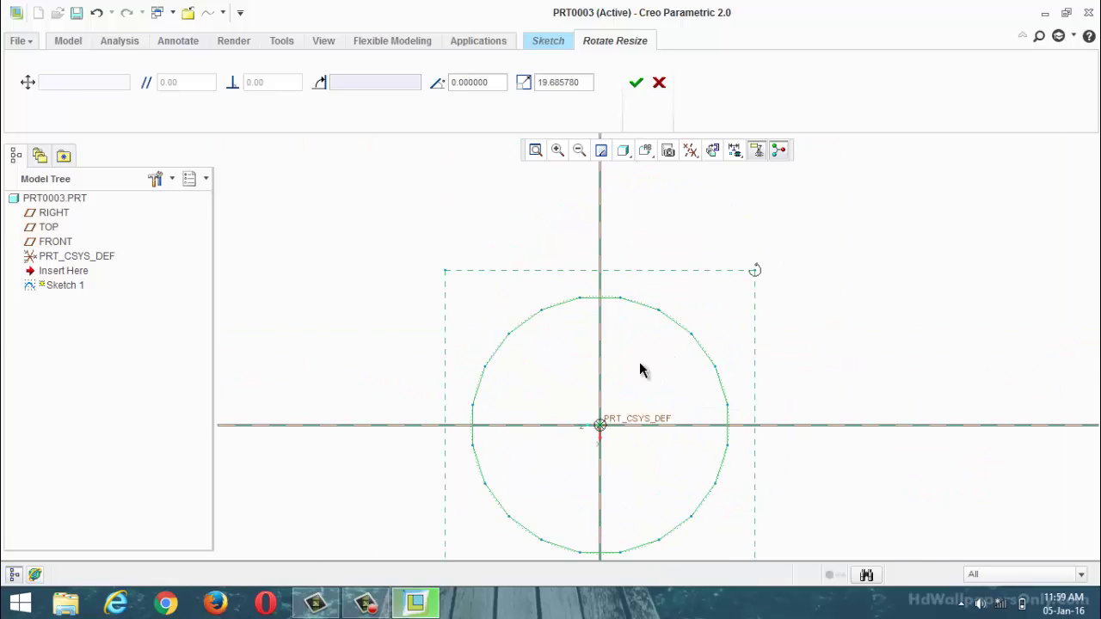
click(636, 82)
scroll(603, 443, down, 4)
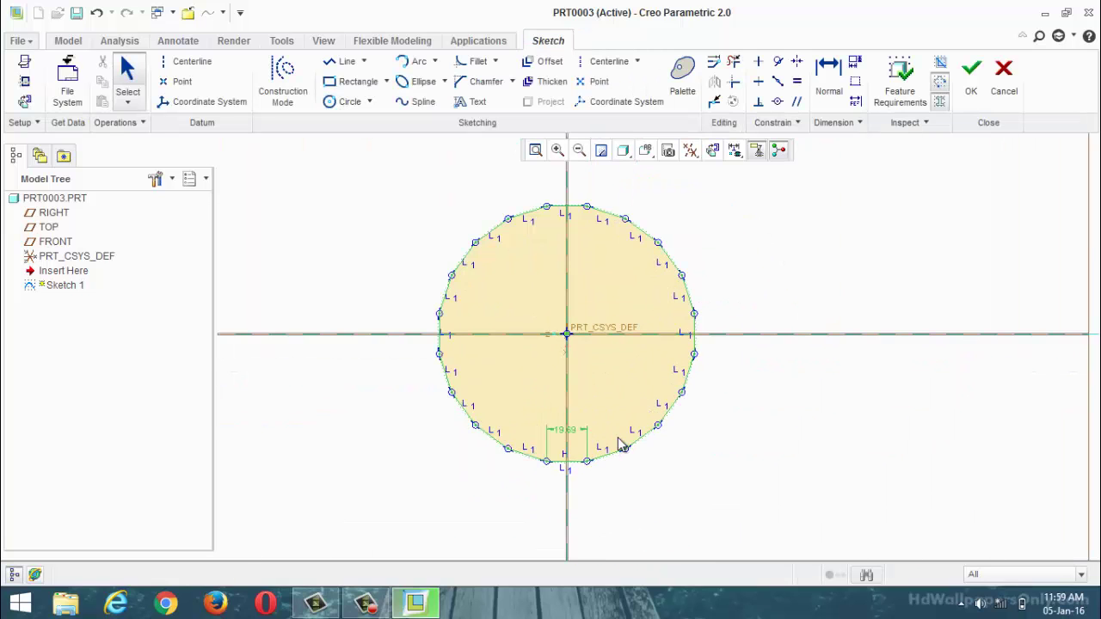
scroll(703, 316, up, 4)
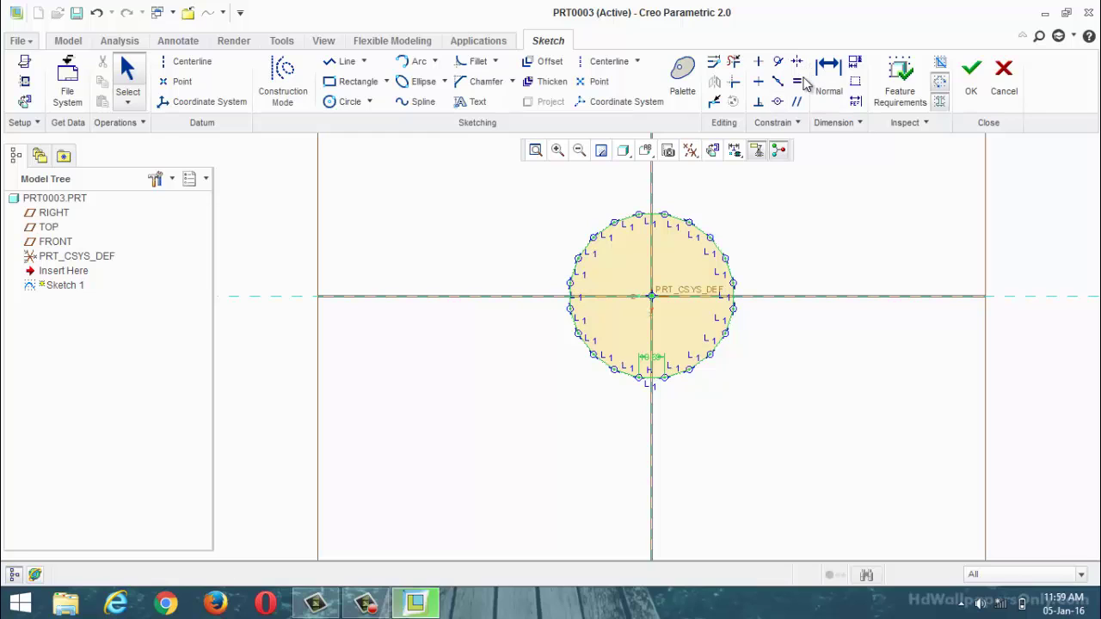
Dimension the radius of the icosagon's circumscribed circle as 15, deleting the conflicting side-length dimension
click(829, 78)
scroll(700, 244, down, 4)
scroll(722, 237, down, 3)
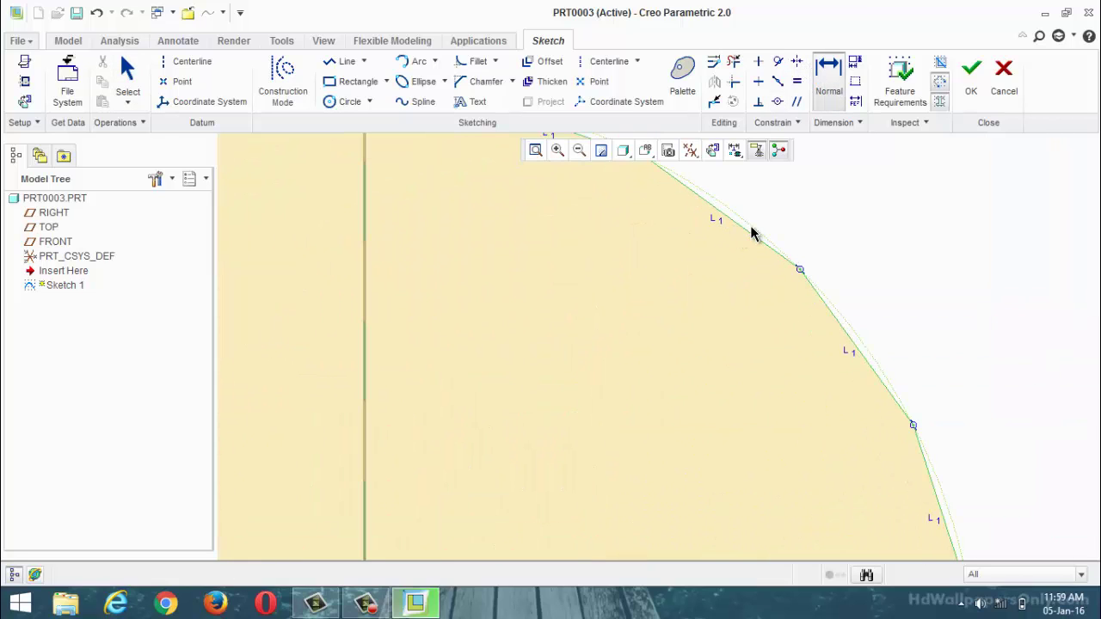
middle_click(852, 229)
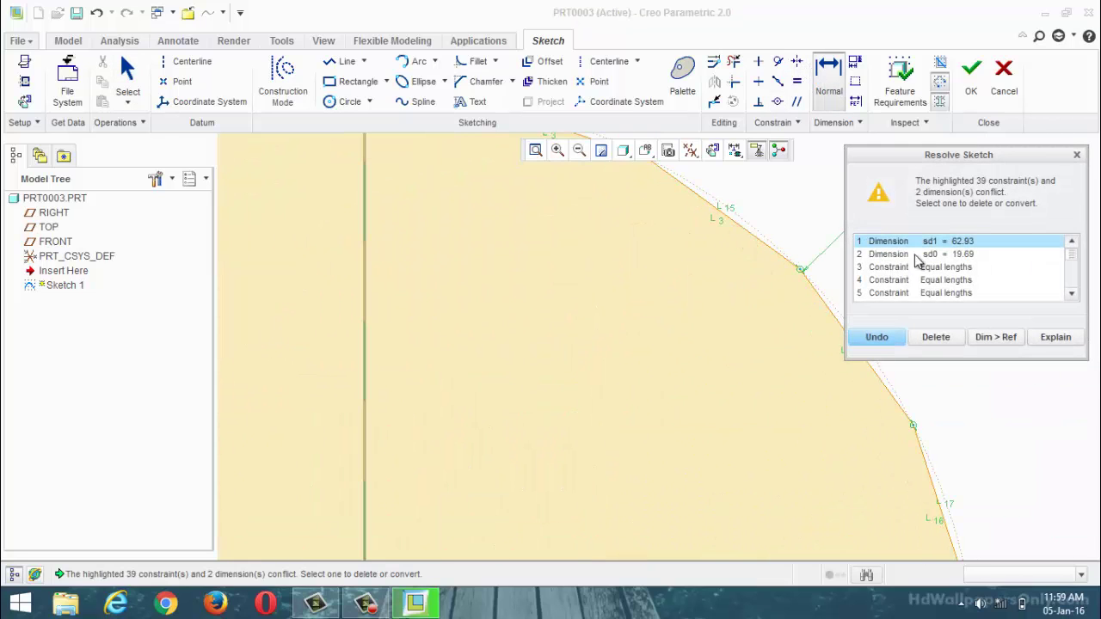
click(951, 261)
click(938, 338)
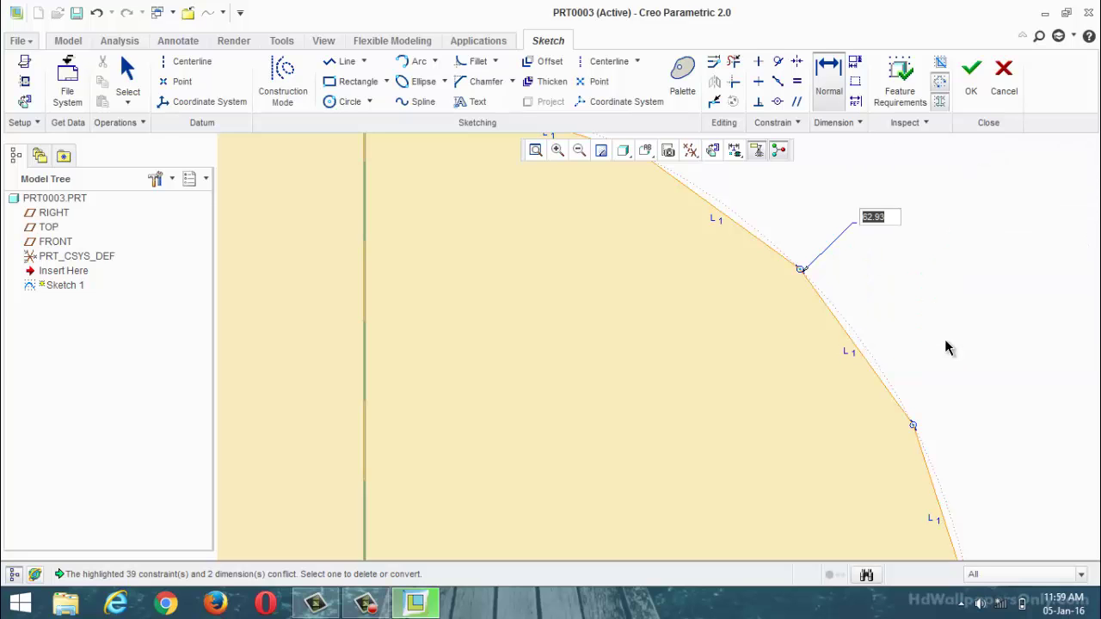
text(15)
key(Return)
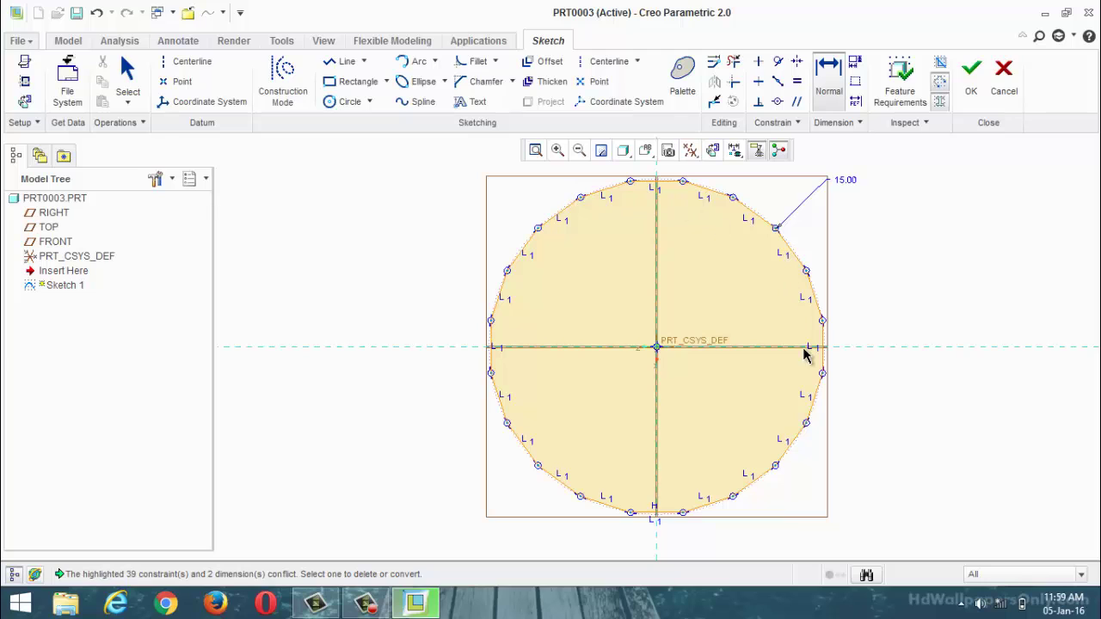
scroll(484, 290, up, 2)
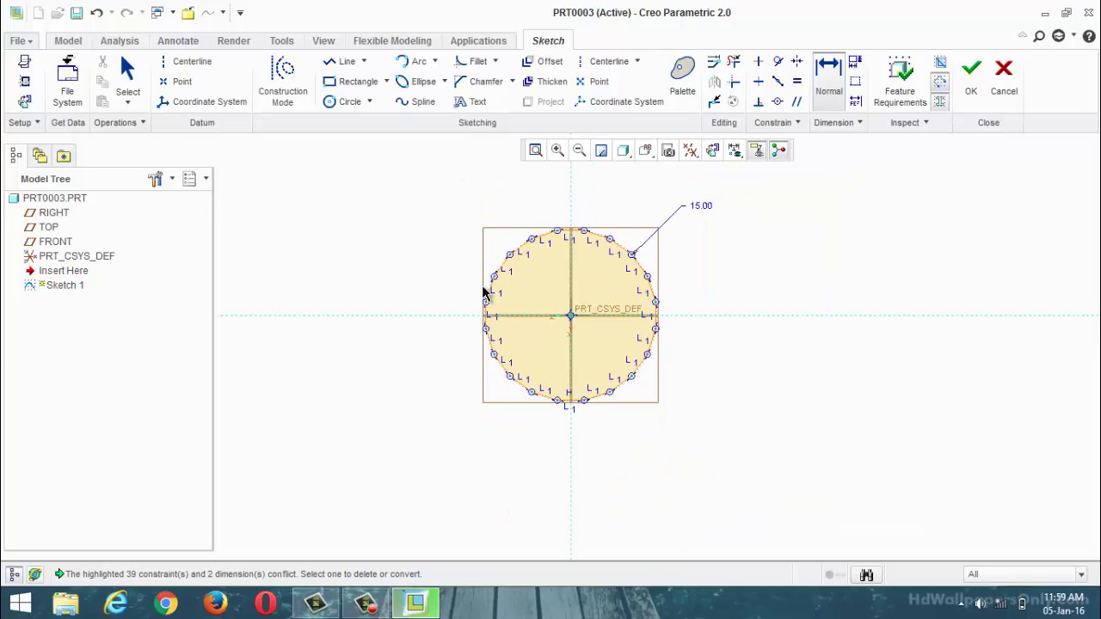
scroll(585, 244, down, 3)
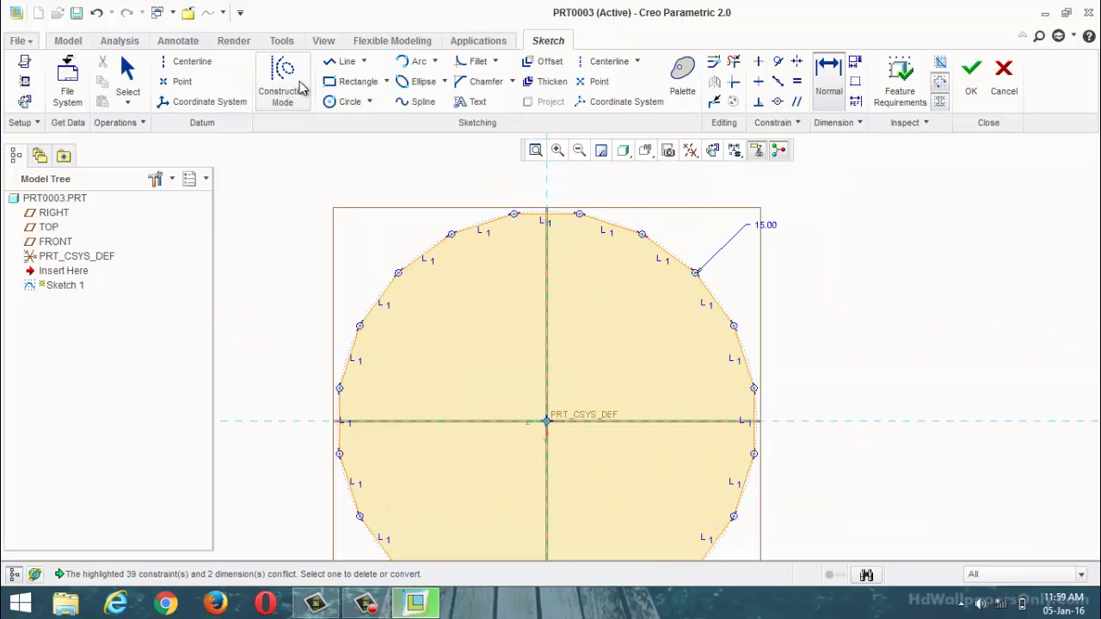
scroll(516, 295, up, 3)
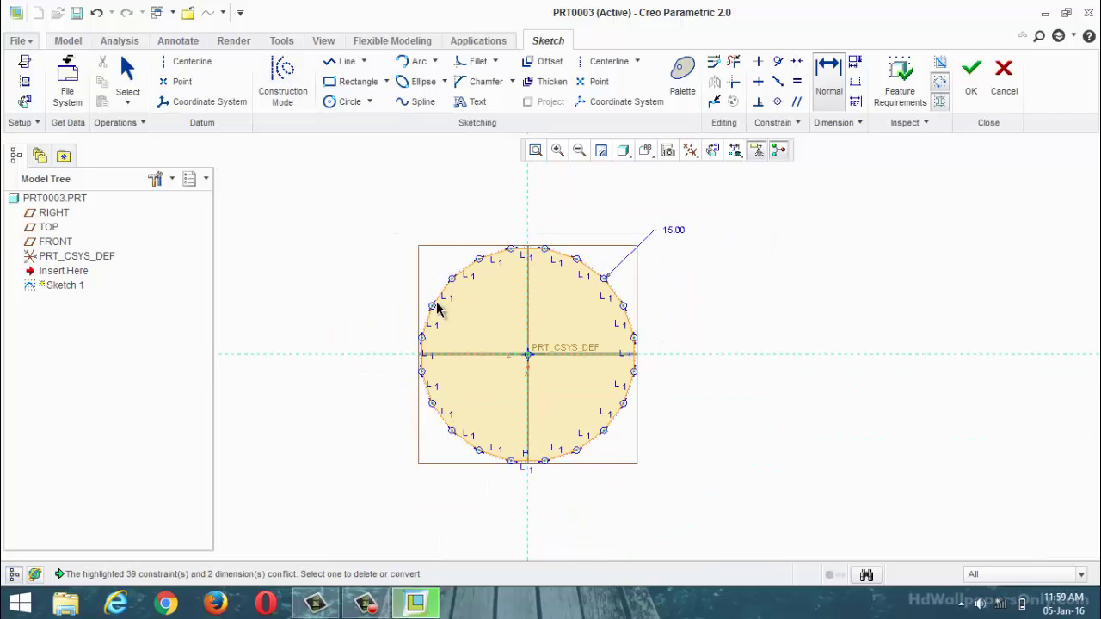
scroll(563, 273, down, 2)
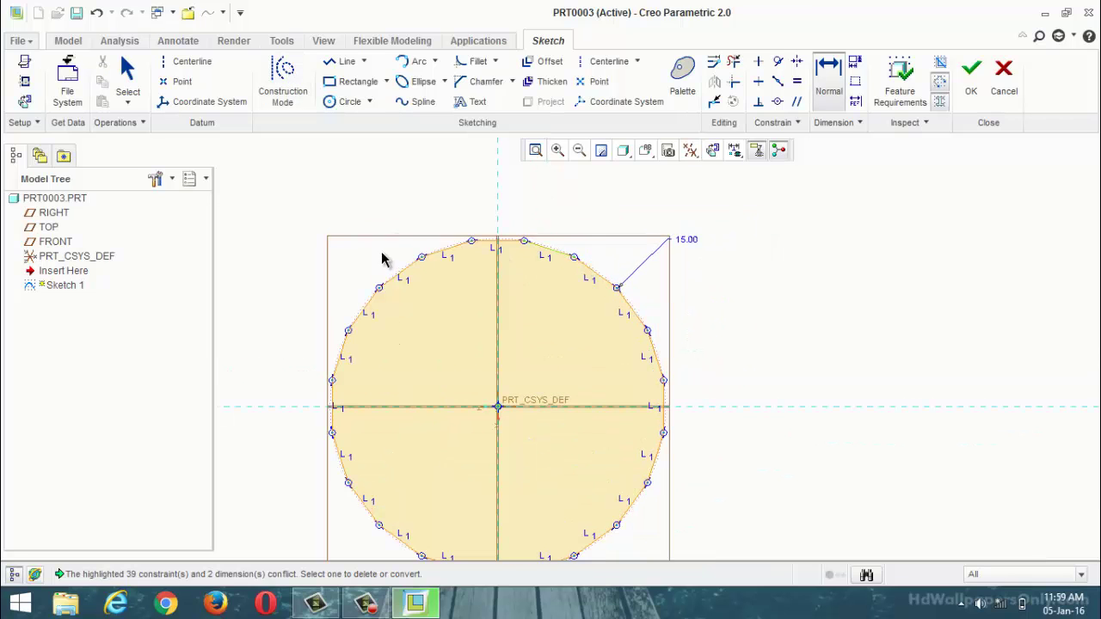
scroll(603, 258, down, 1)
scroll(604, 263, up, 3)
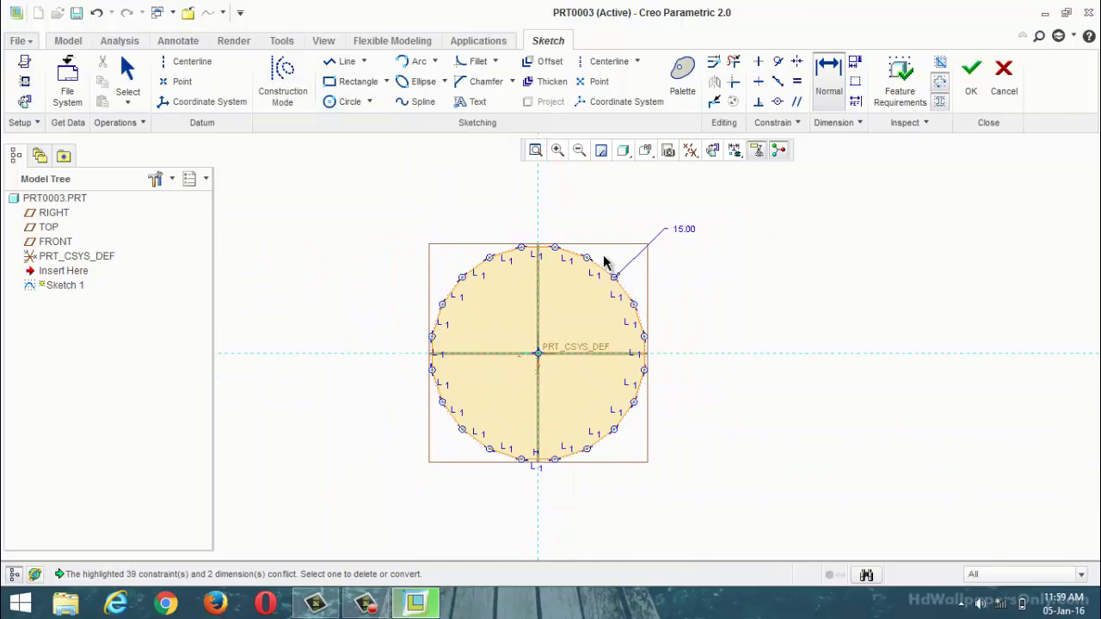
Convert all sides of the icosagon to construction geometry
middle_click(569, 419)
drag(341, 181, 722, 532)
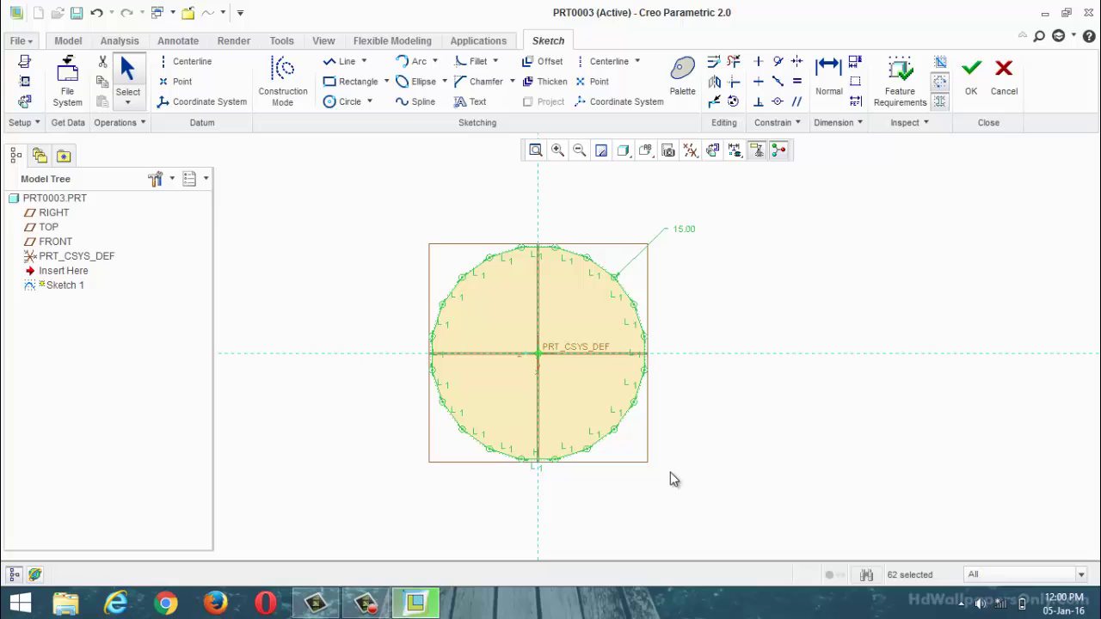
click(142, 124)
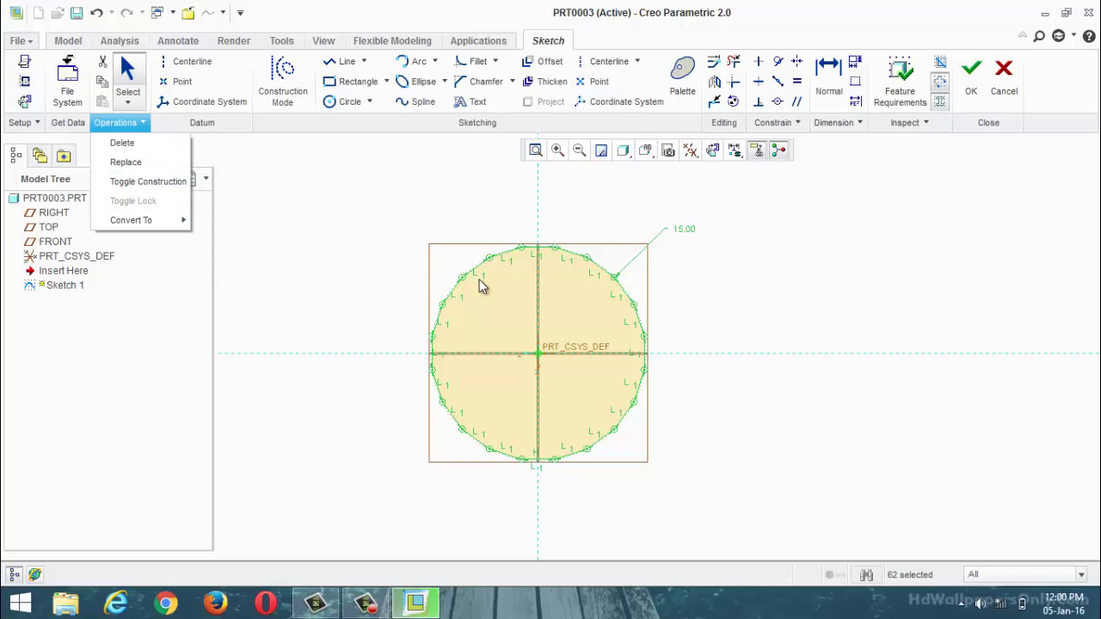
click(152, 189)
scroll(364, 248, down, 1)
scroll(490, 255, up, 5)
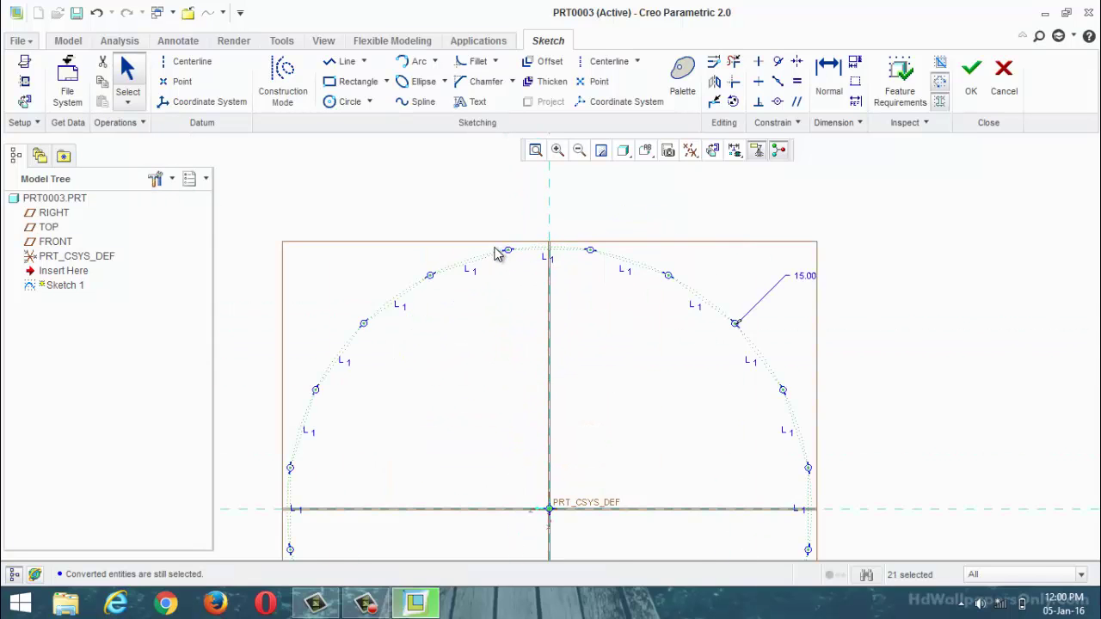
scroll(497, 250, down, 2)
scroll(517, 247, up, 4)
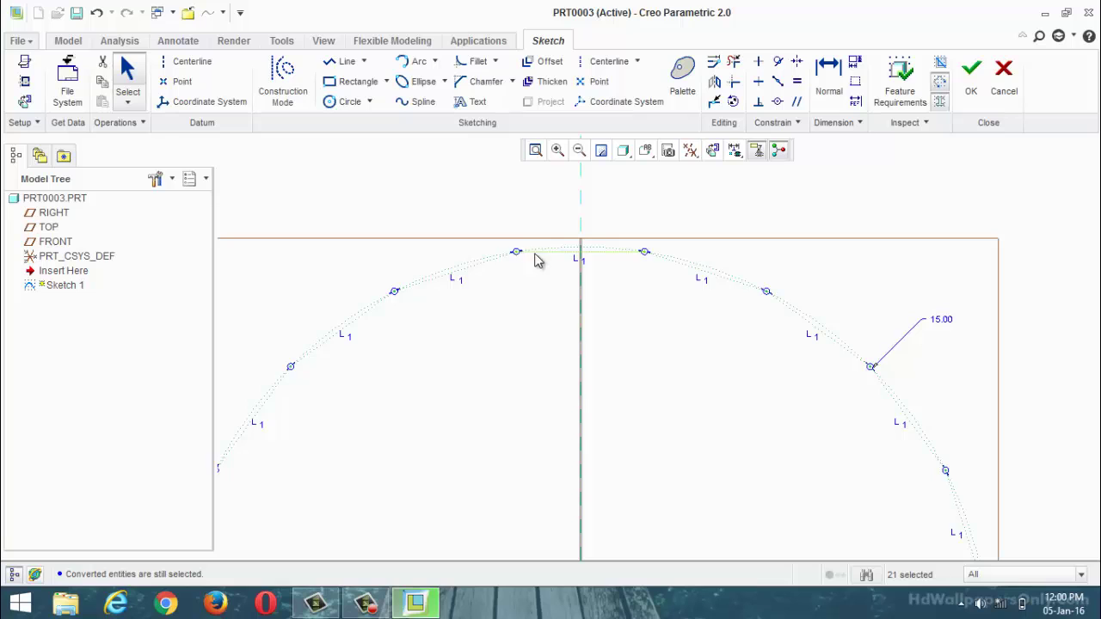
scroll(581, 260, down, 4)
scroll(573, 256, up, 2)
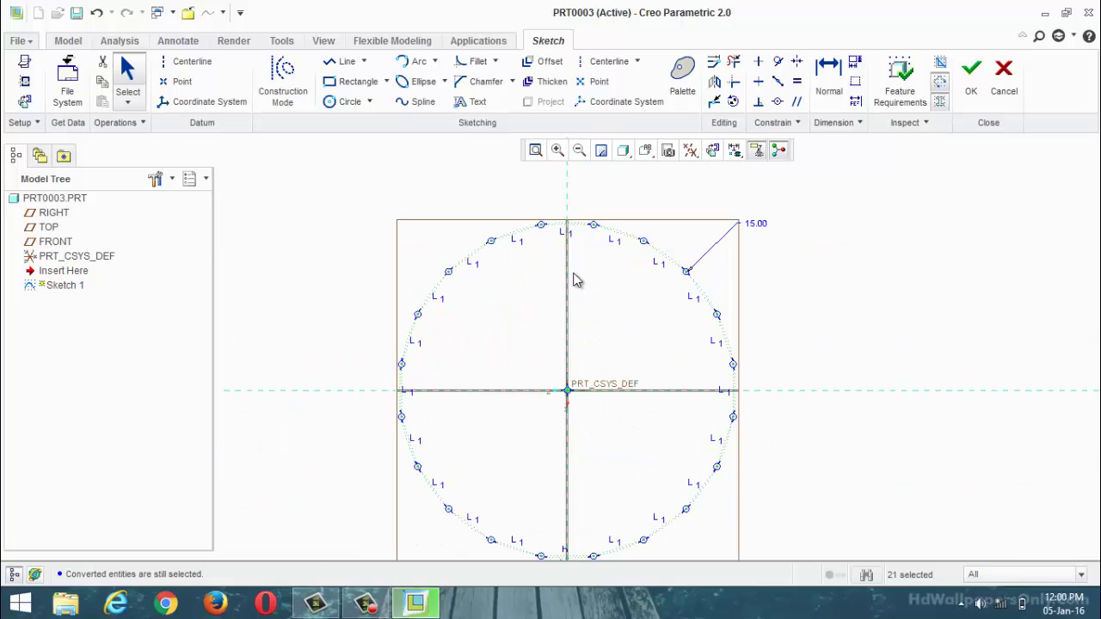
Try to leave the construction-only sketch, first discarding it and also accepting it, but decline each exit confirmation
click(1005, 82)
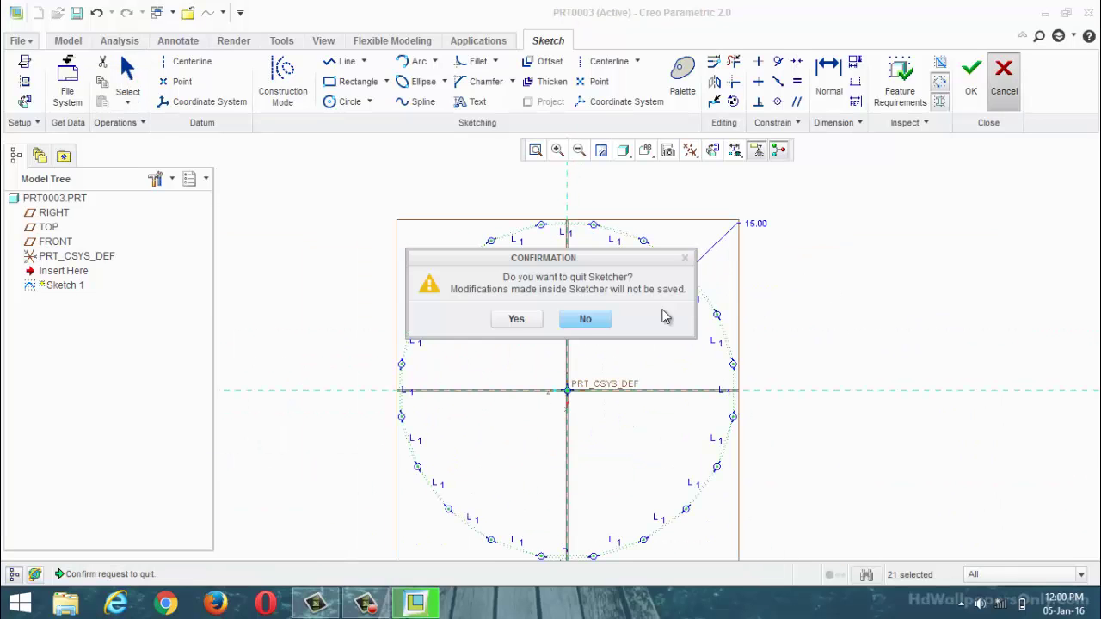
click(583, 322)
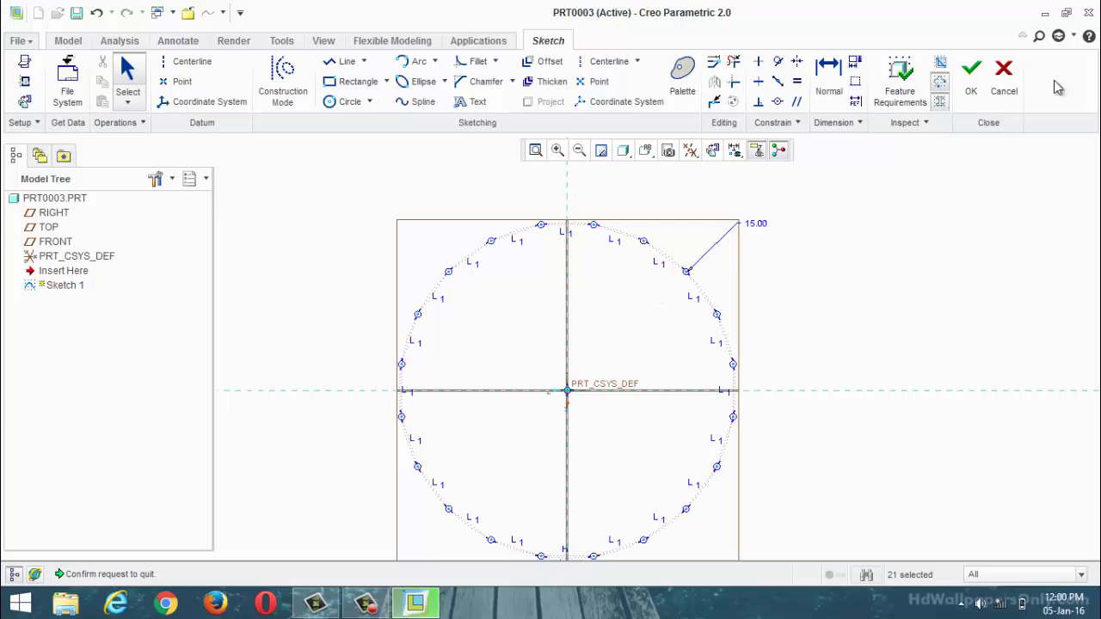
click(973, 99)
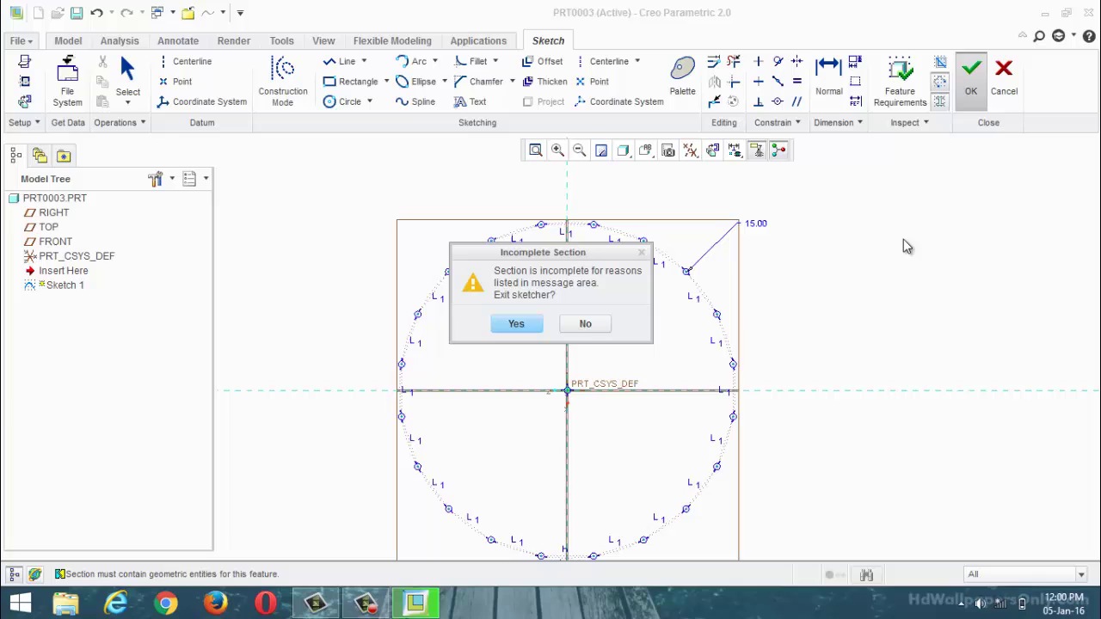
click(585, 325)
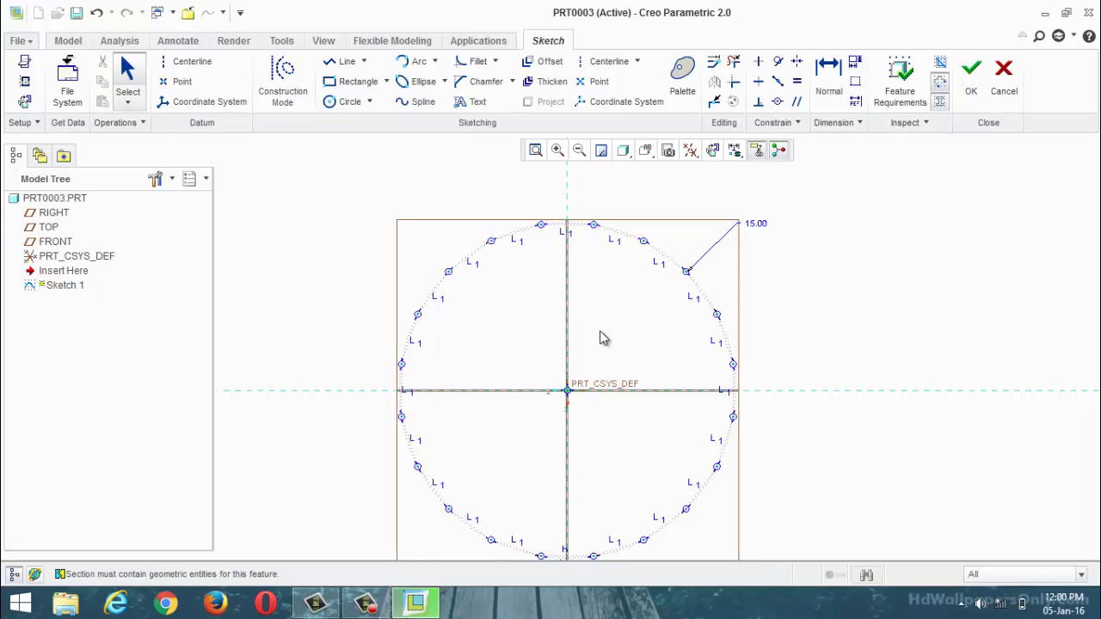
scroll(659, 332, down, 2)
scroll(602, 359, up, 2)
scroll(663, 348, down, 1)
scroll(579, 291, up, 2)
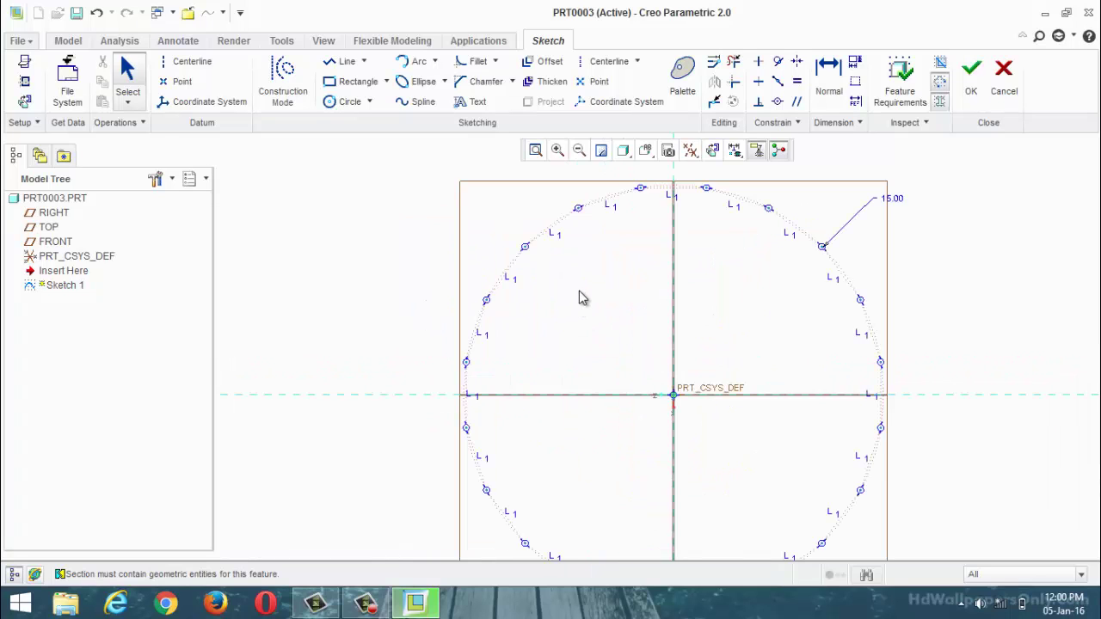
Draw a construction circle centred on the sketch origin inside the polygon and set its radius to 13.5
scroll(577, 298, down, 2)
scroll(680, 244, up, 2)
scroll(646, 258, down, 2)
scroll(669, 332, up, 1)
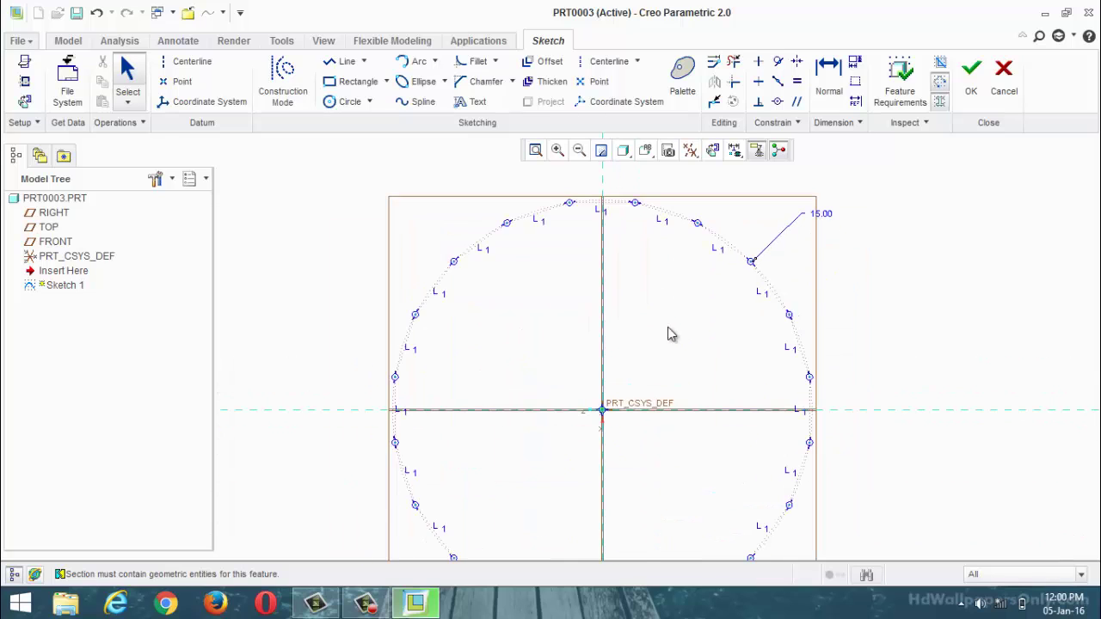
scroll(666, 332, down, 2)
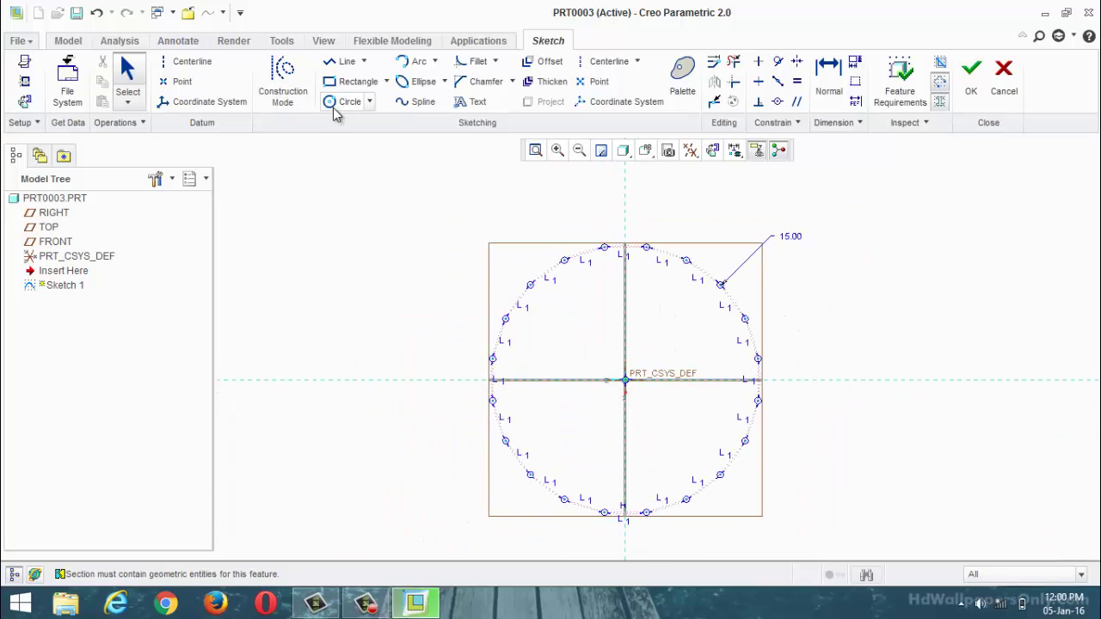
click(284, 86)
click(343, 107)
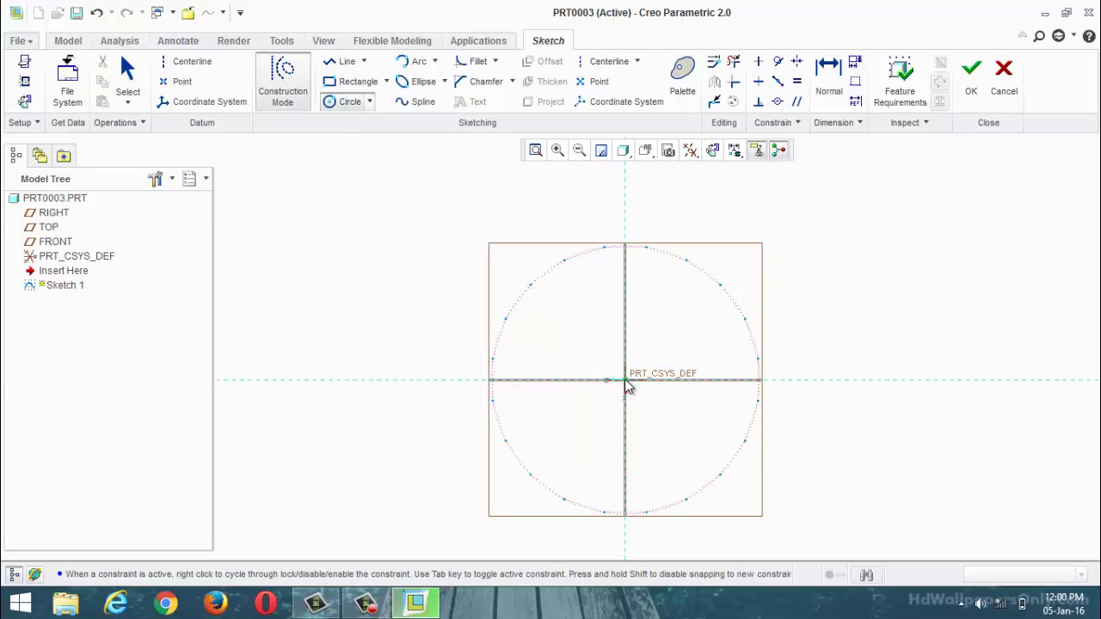
middle_click(641, 278)
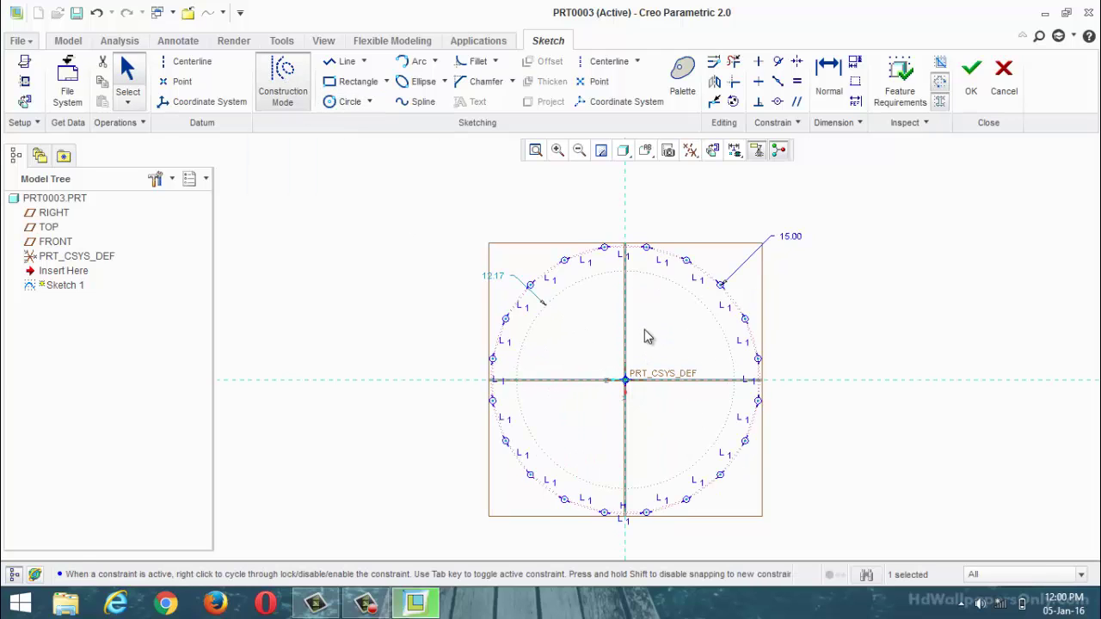
double_click(499, 278)
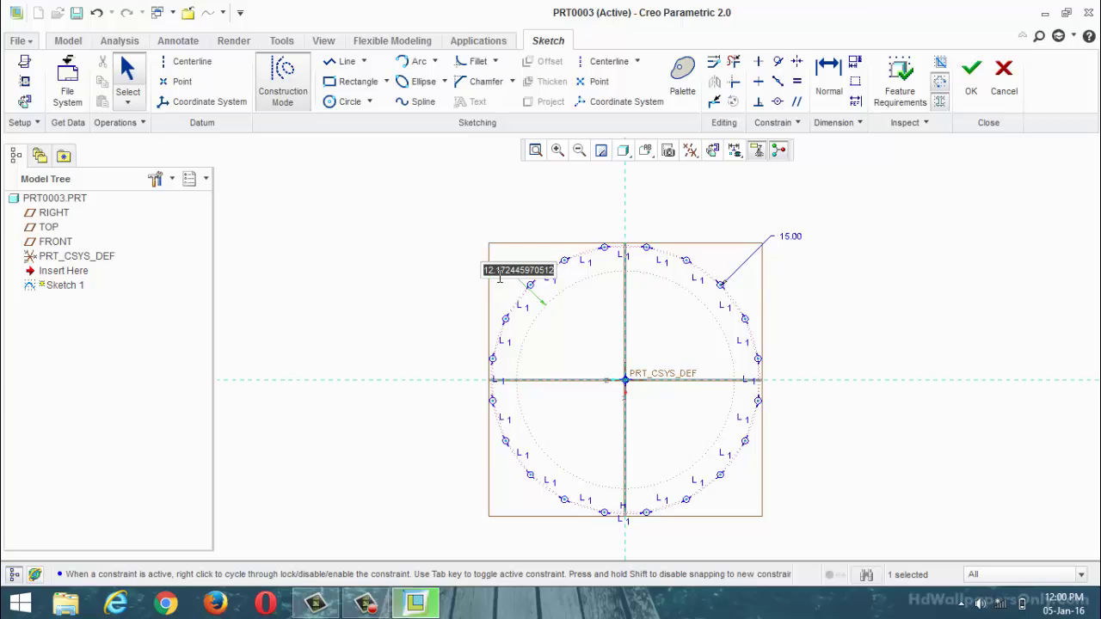
text(13.5)
key(Return)
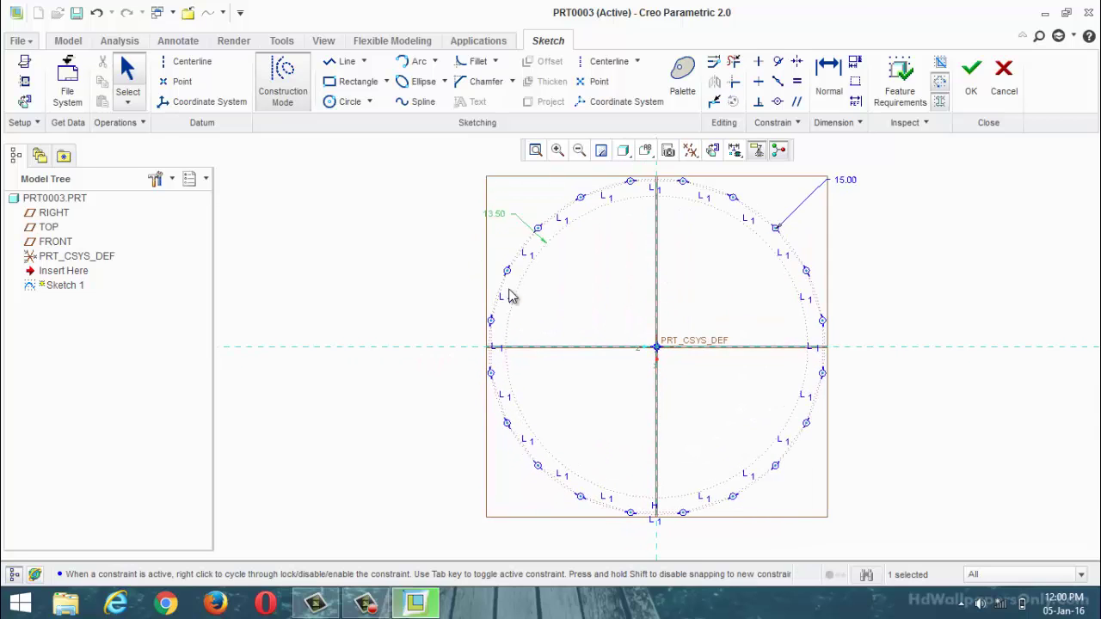
scroll(581, 273, up, 2)
scroll(531, 307, down, 1)
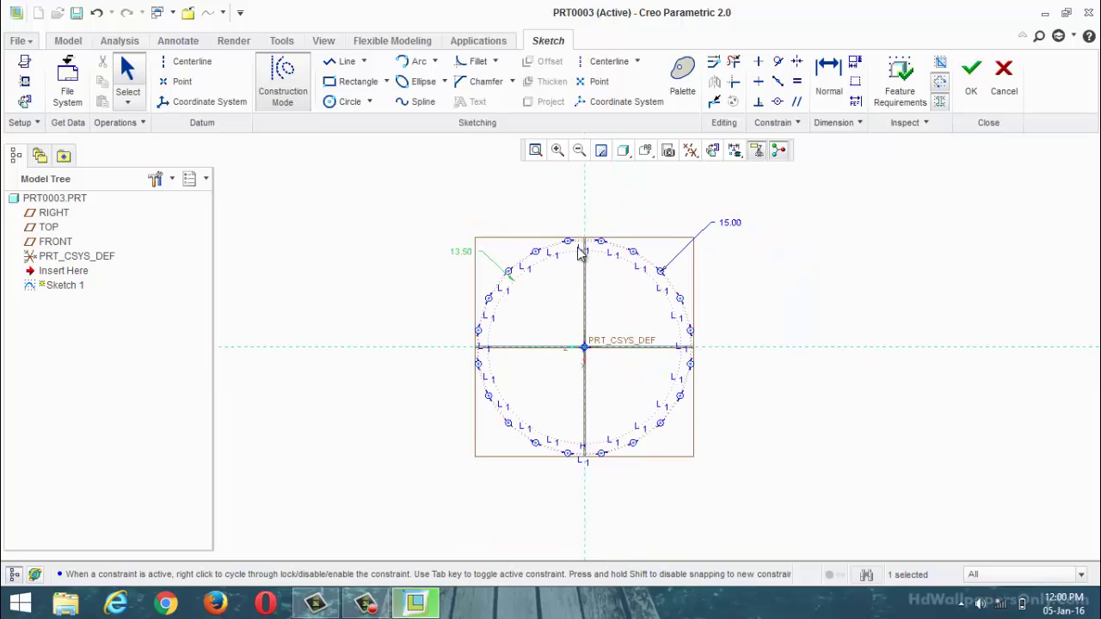
scroll(602, 238, up, 1)
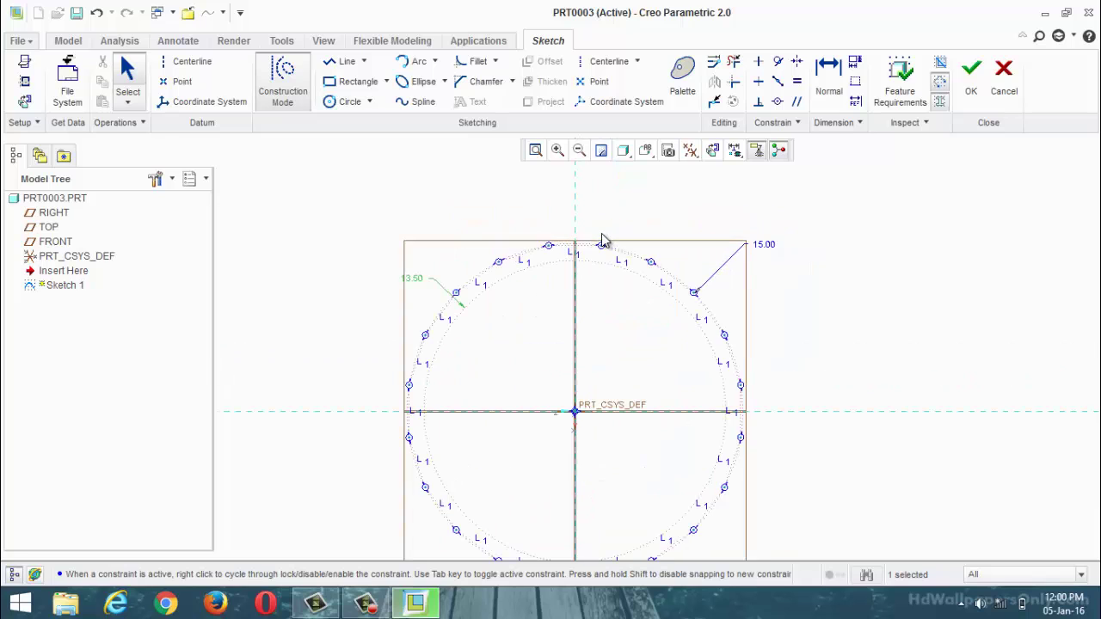
click(68, 91)
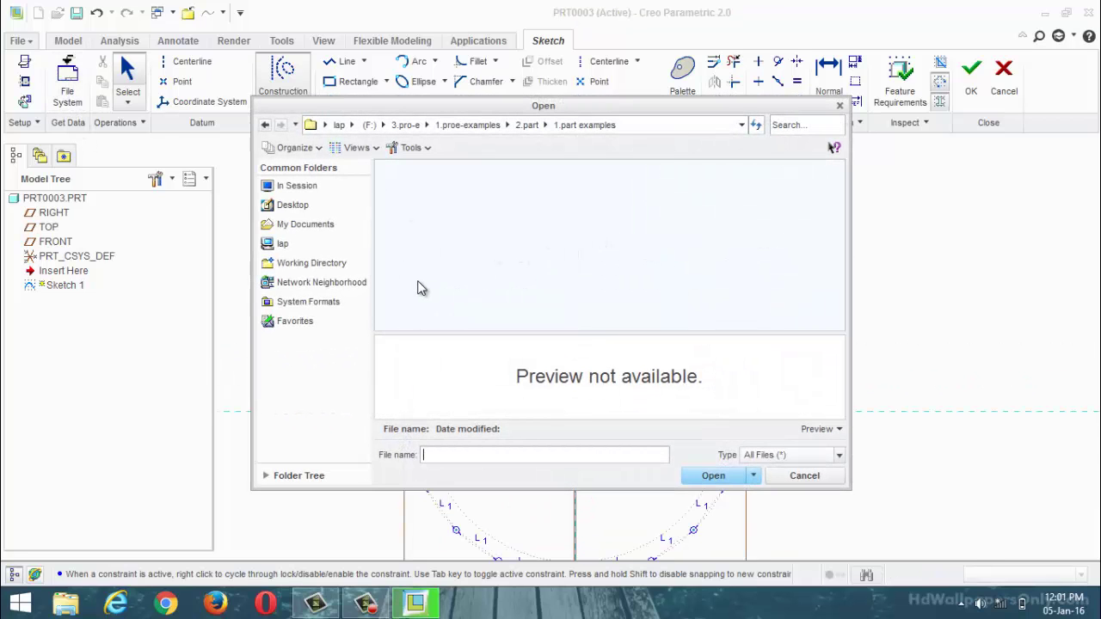
click(78, 119)
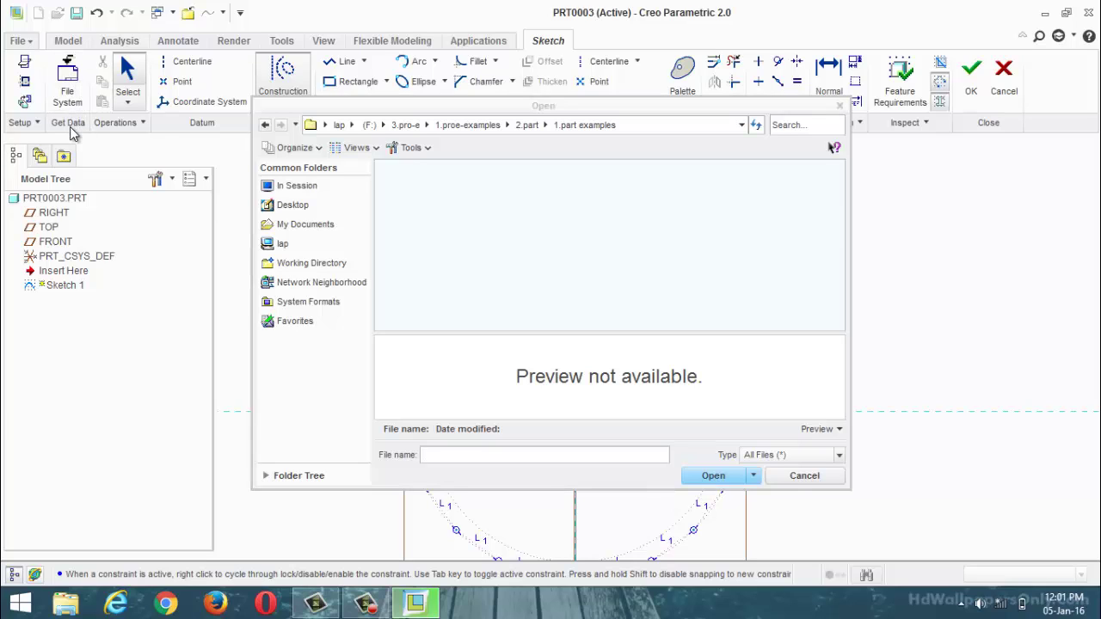
click(41, 124)
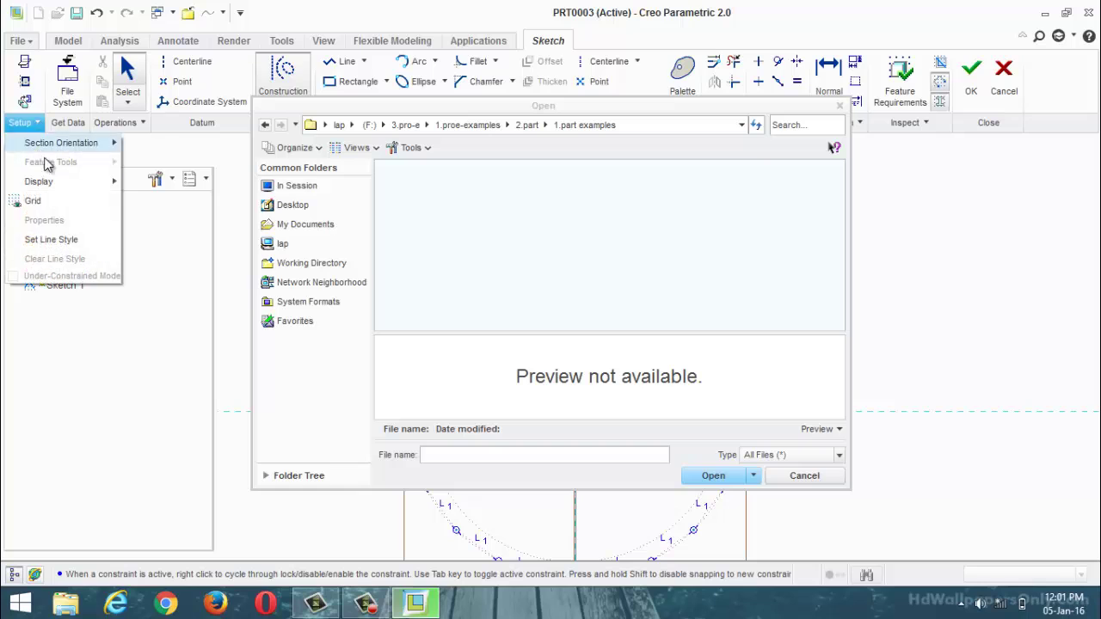
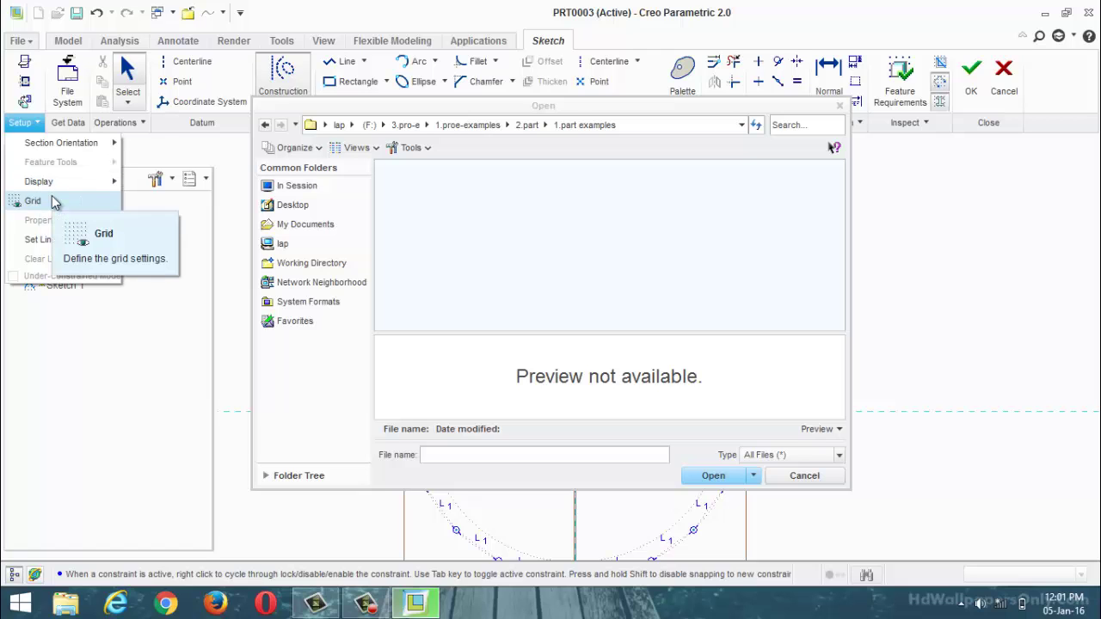
click(53, 201)
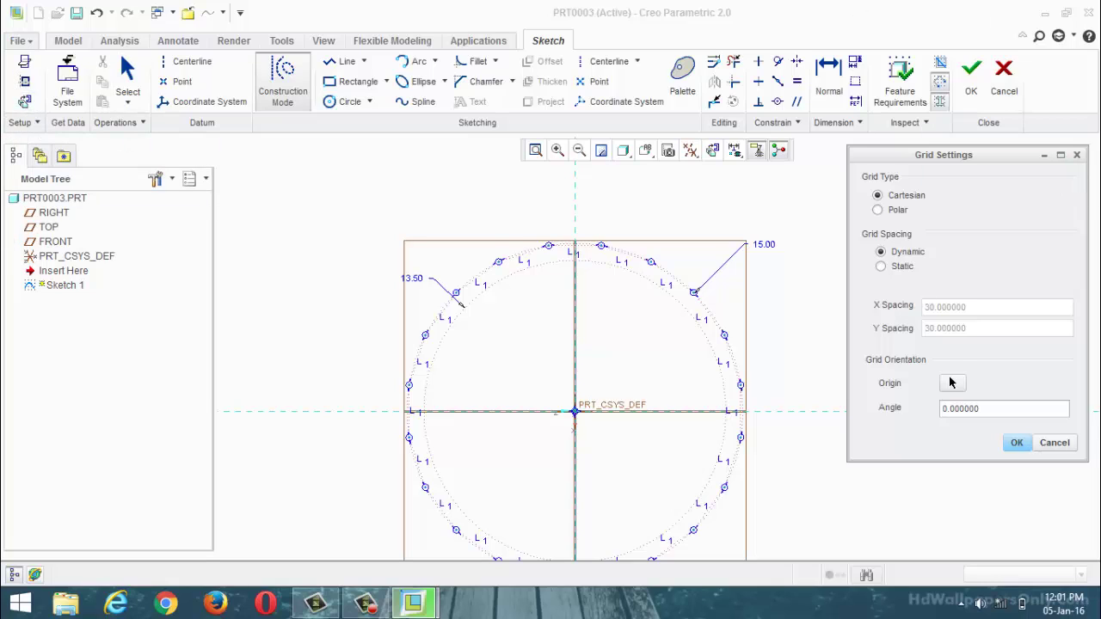
click(1077, 155)
Try to draw a construction arc between the polygon's two topmost vertices, centred on the inner construction circle
scroll(559, 258, down, 3)
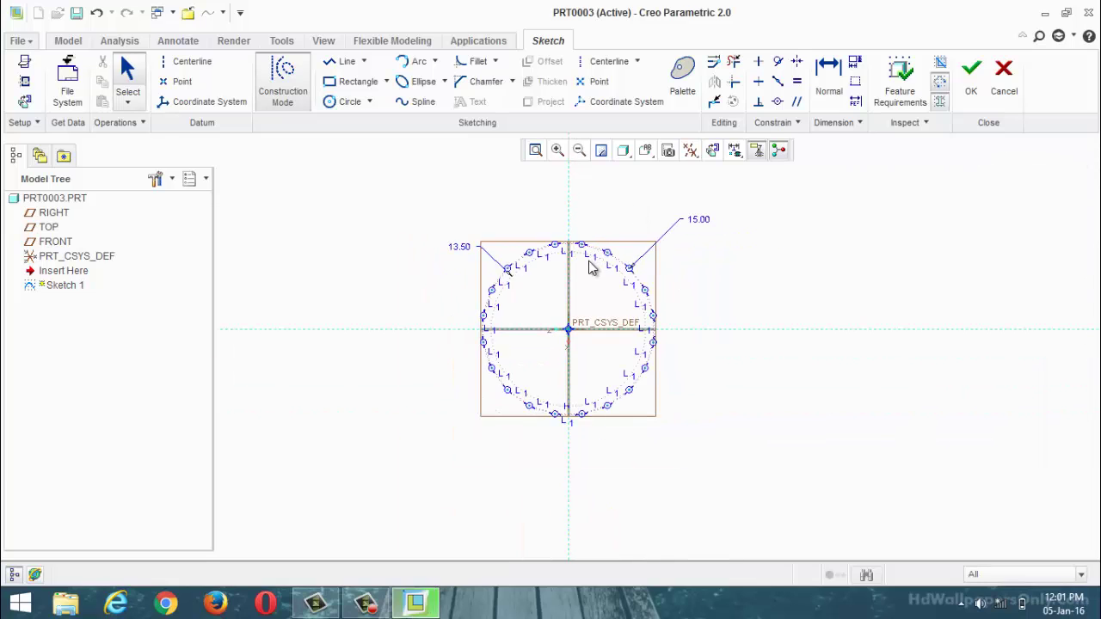
scroll(585, 269, up, 5)
scroll(619, 275, down, 3)
scroll(628, 309, up, 2)
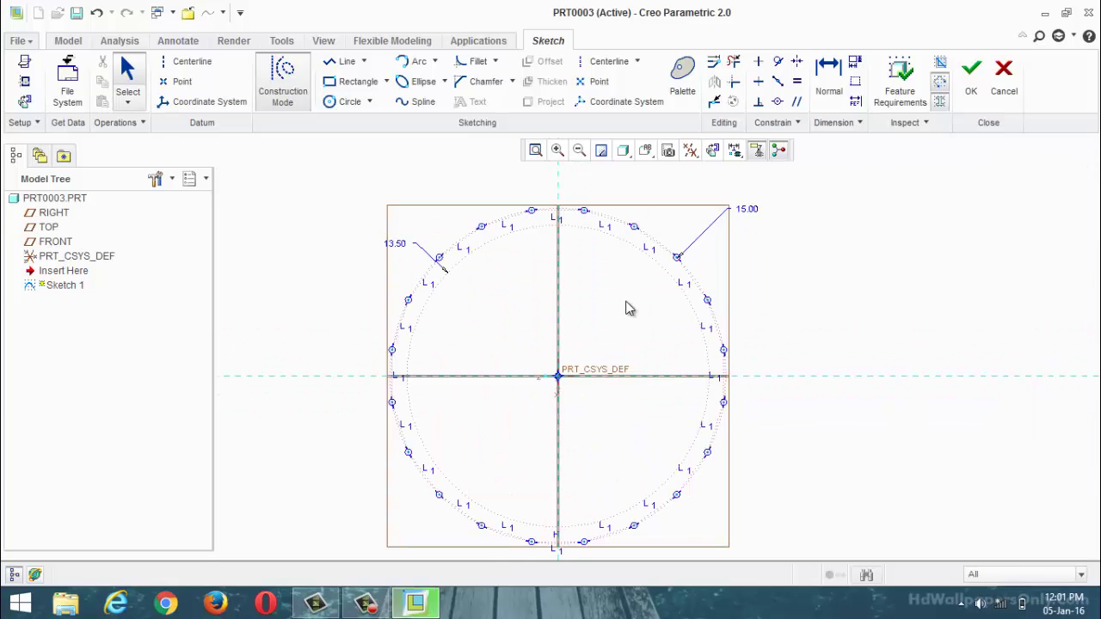
scroll(619, 320, down, 1)
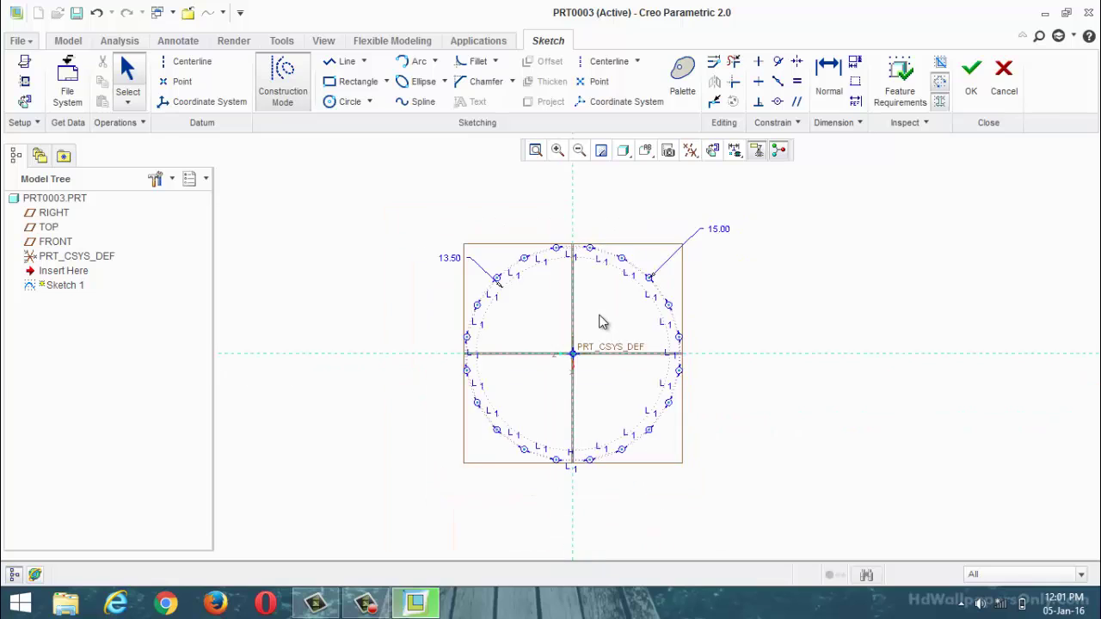
scroll(592, 254, up, 4)
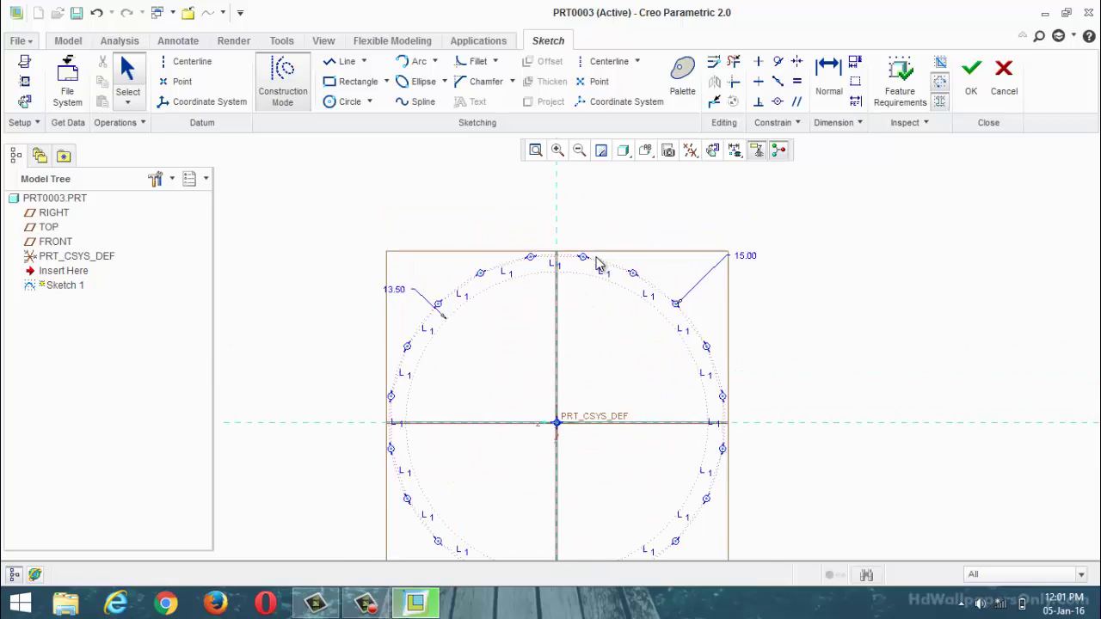
click(400, 65)
scroll(551, 250, up, 3)
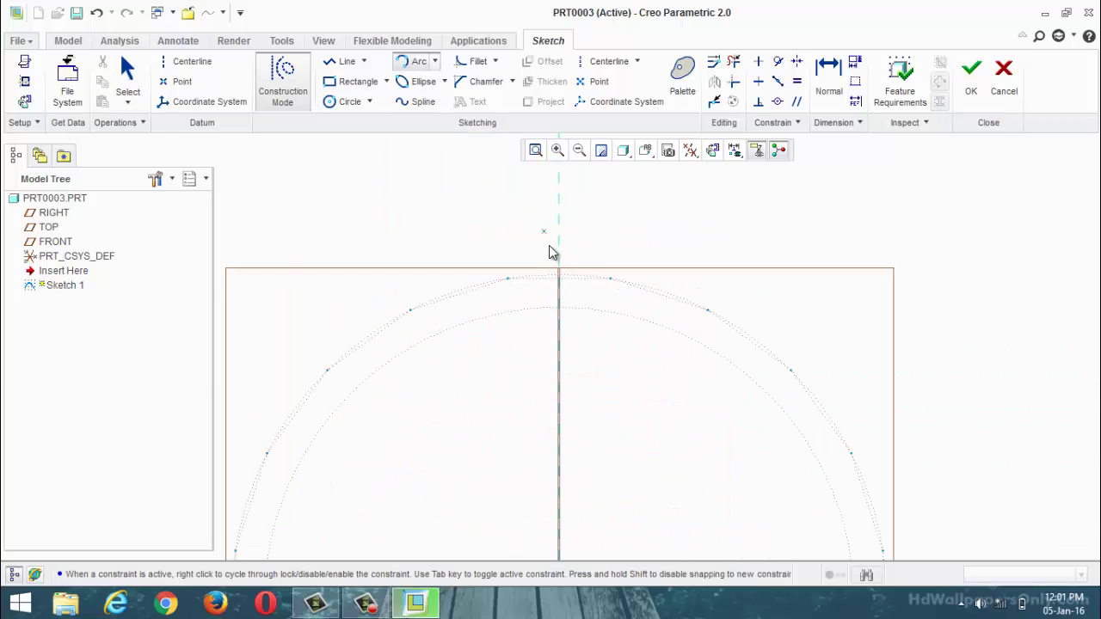
click(495, 273)
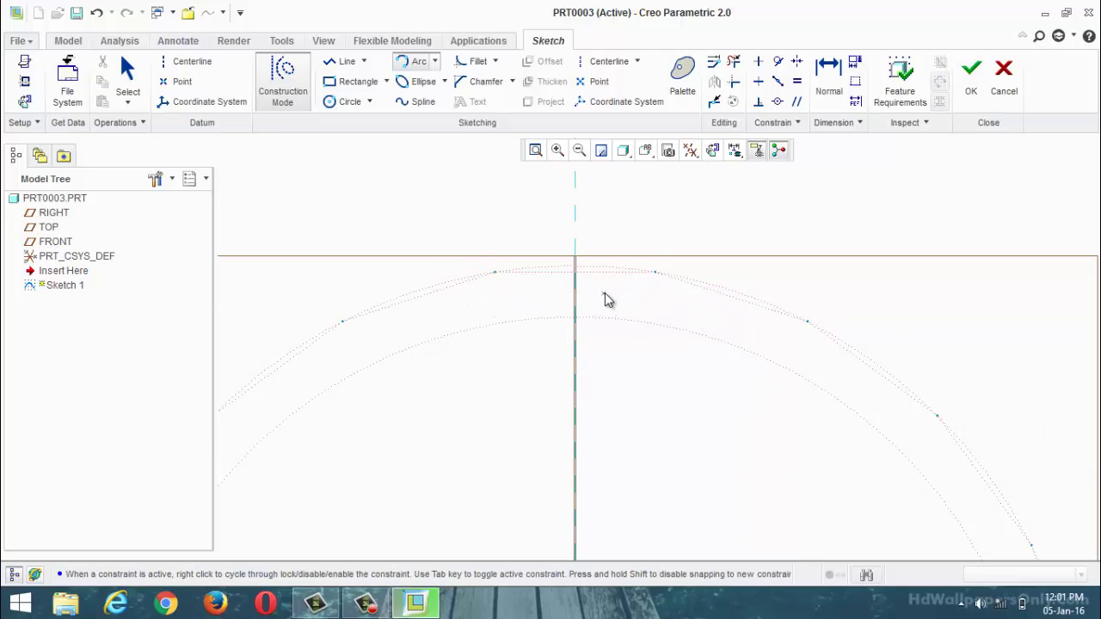
click(655, 275)
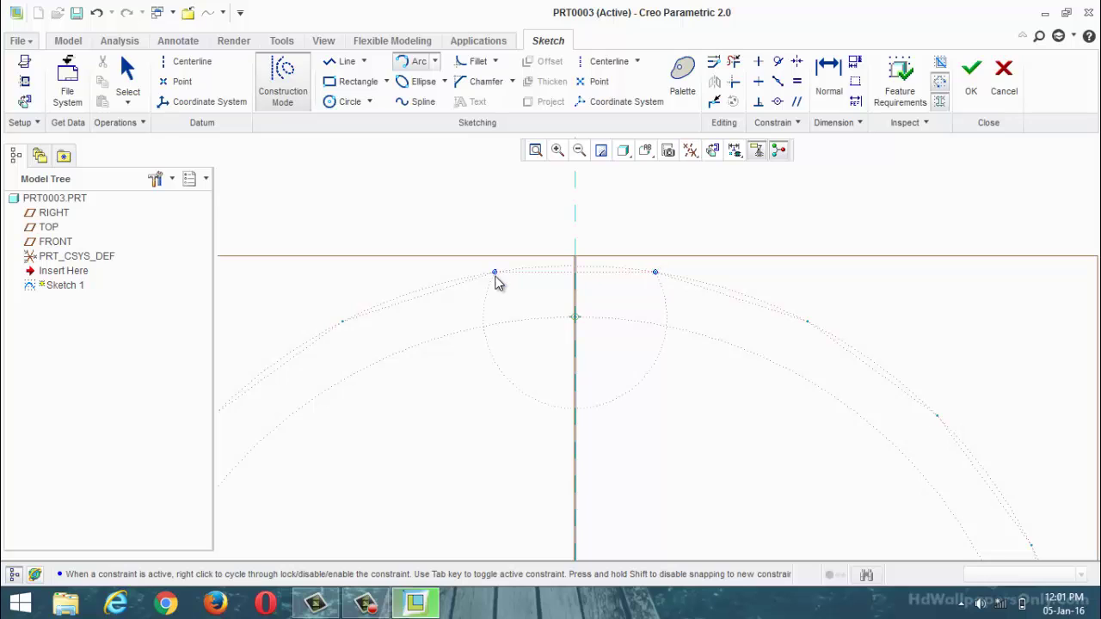
middle_click(333, 151)
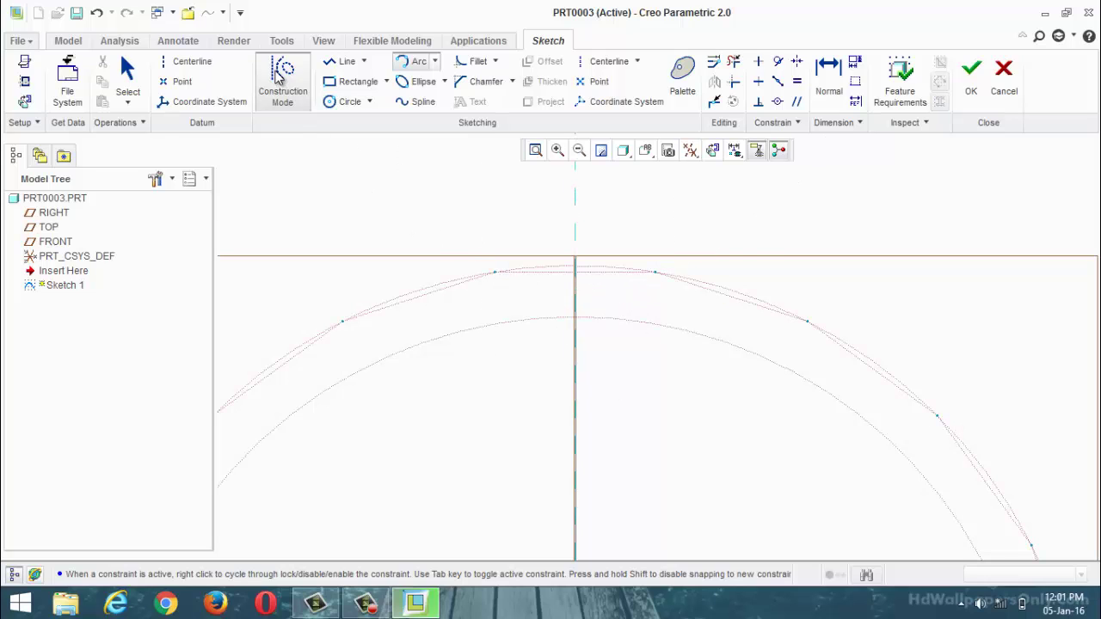
Turn off Construction Mode and try a solid arc from each of the polygon's two topmost vertices, staying in the sketch
click(283, 77)
click(496, 273)
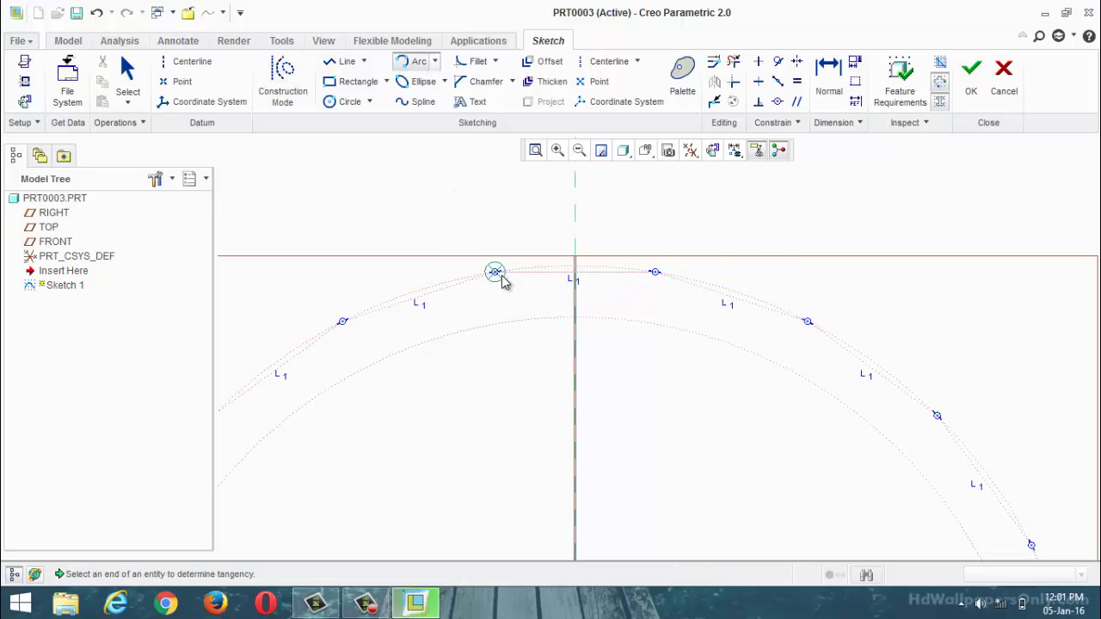
middle_click(602, 301)
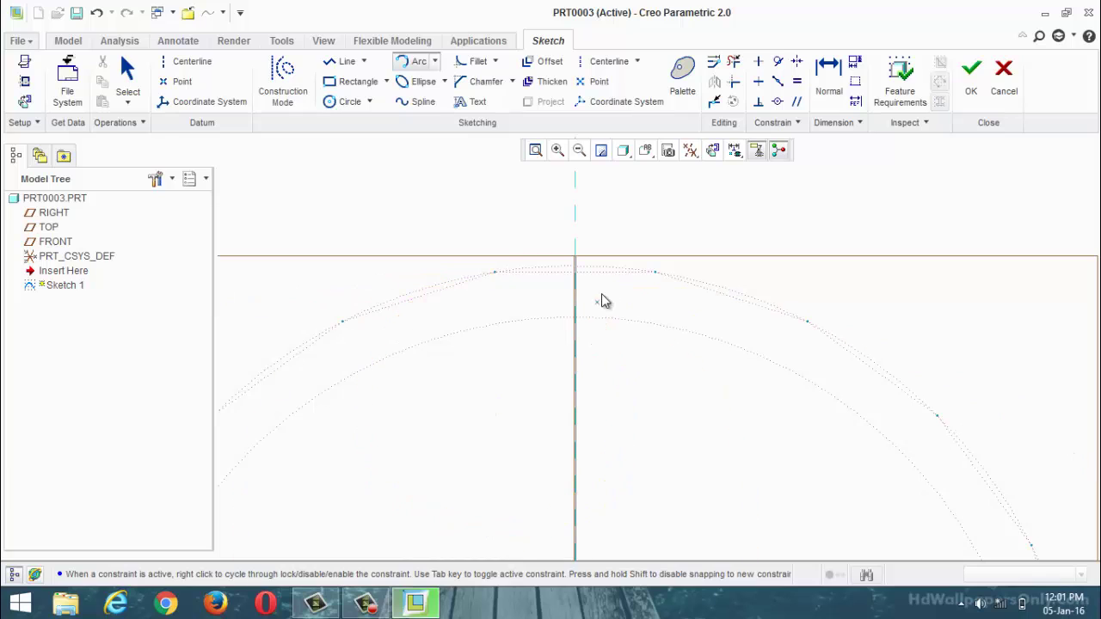
click(654, 272)
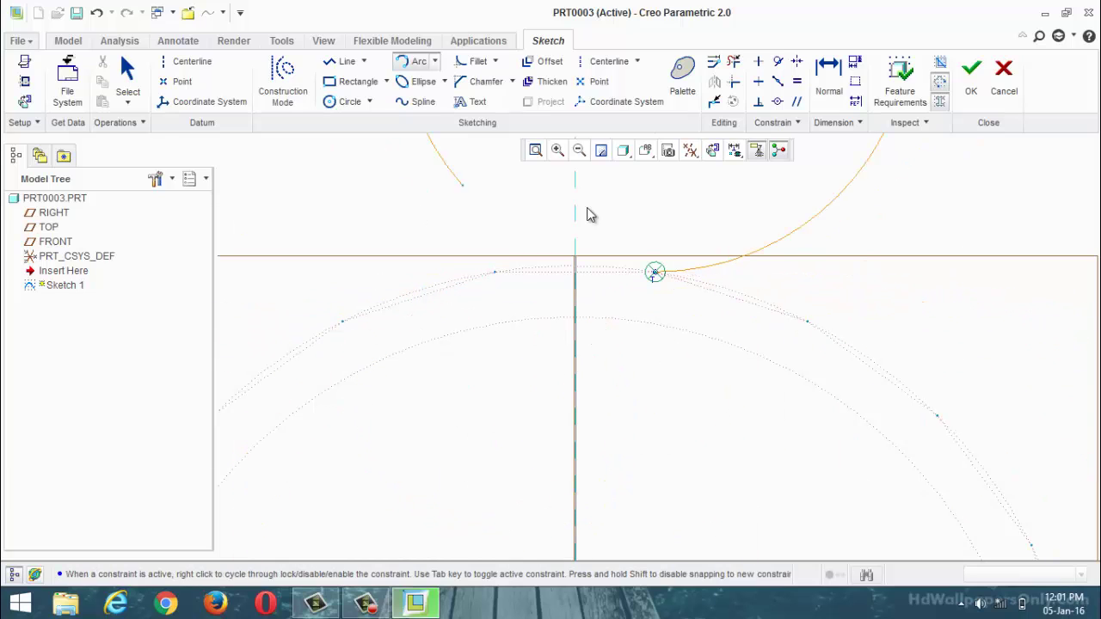
middle_click(703, 389)
key(Escape)
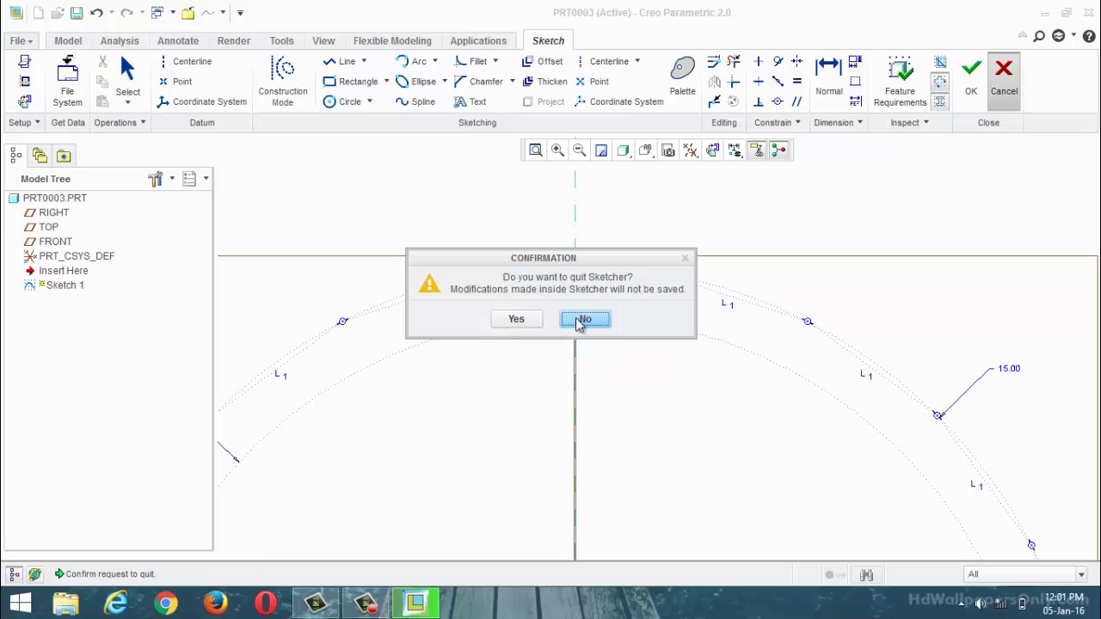
click(575, 325)
Try again to draw a solid arc between the polygon's two topmost vertices, starting from either end
click(416, 62)
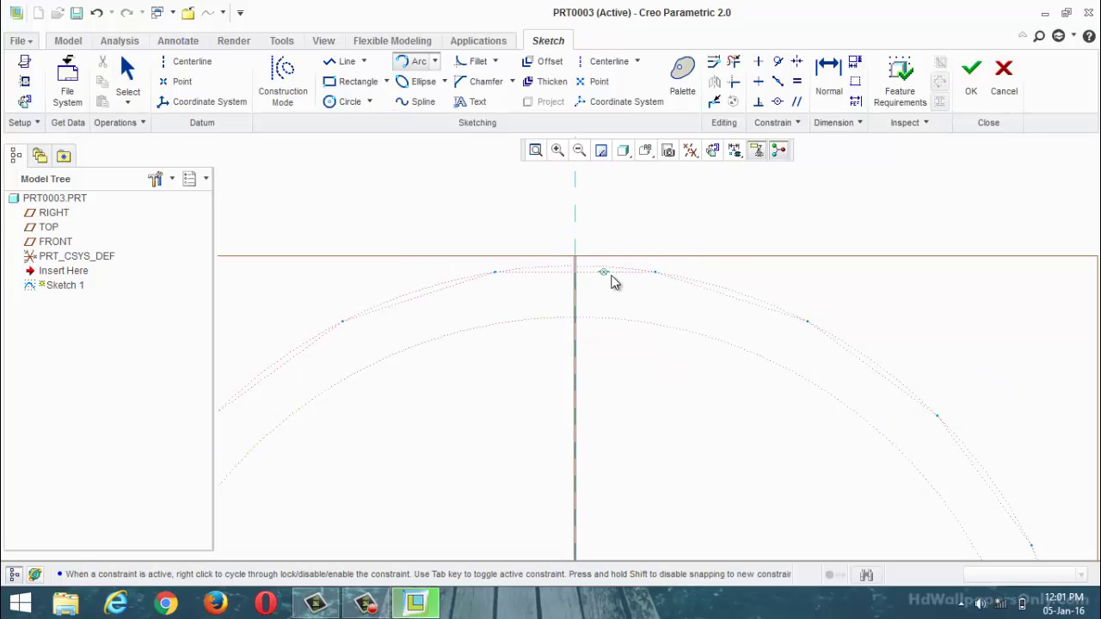
click(655, 273)
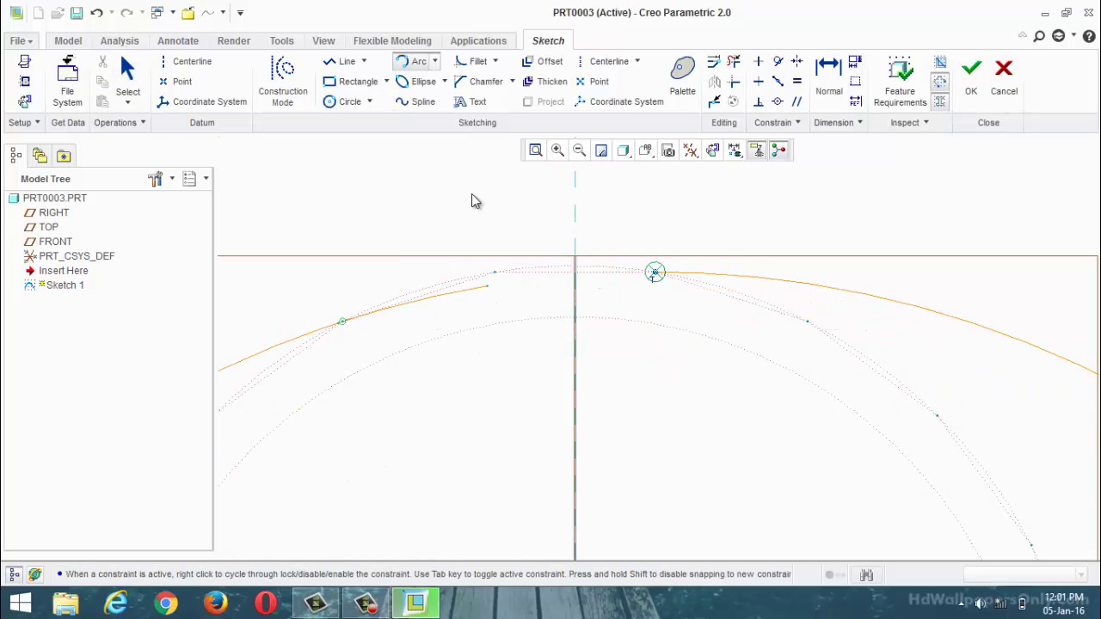
middle_click(582, 335)
click(496, 273)
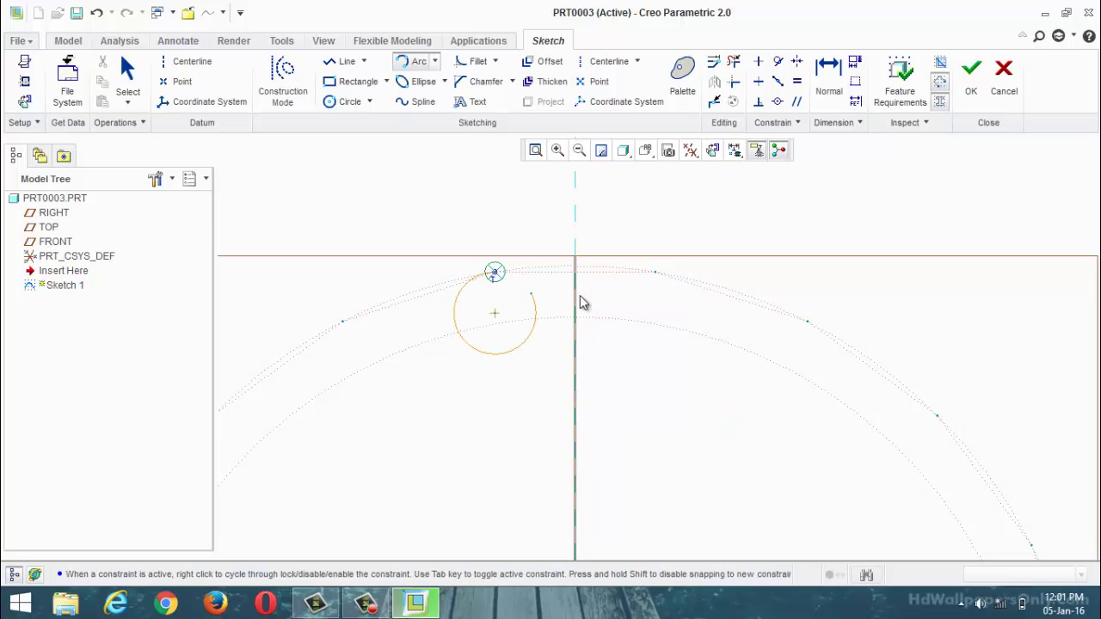
middle_click(625, 292)
scroll(634, 283, up, 2)
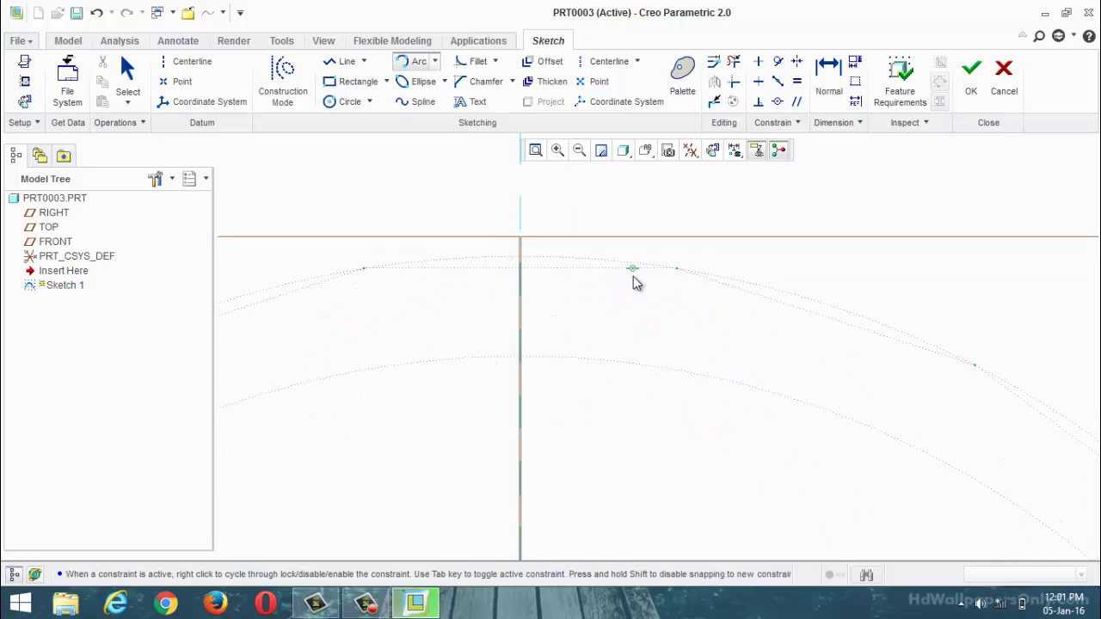
Try to draw a solid arc between the polygon's two lowest vertices, starting from either end and declining to quit the sketch
scroll(647, 270, down, 5)
scroll(620, 494, up, 4)
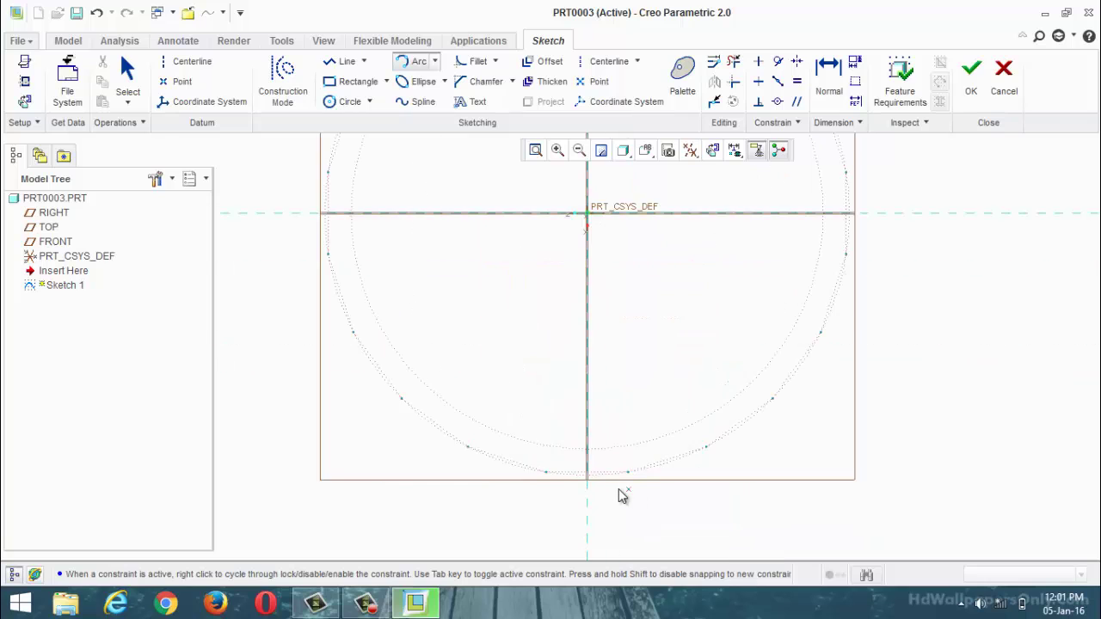
click(511, 463)
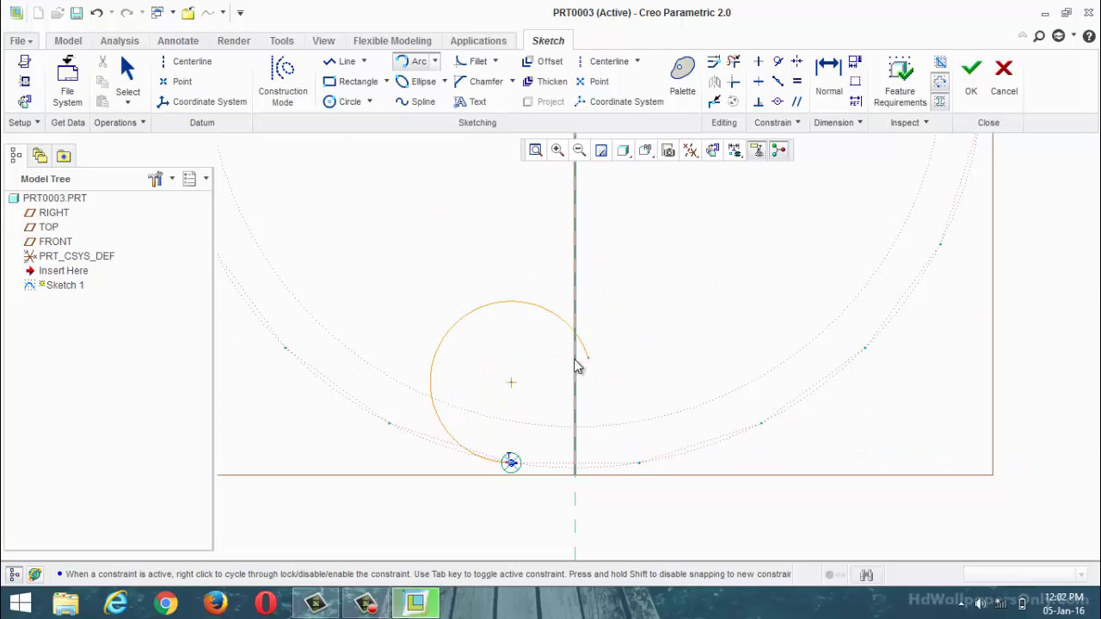
middle_click(558, 402)
key(Escape)
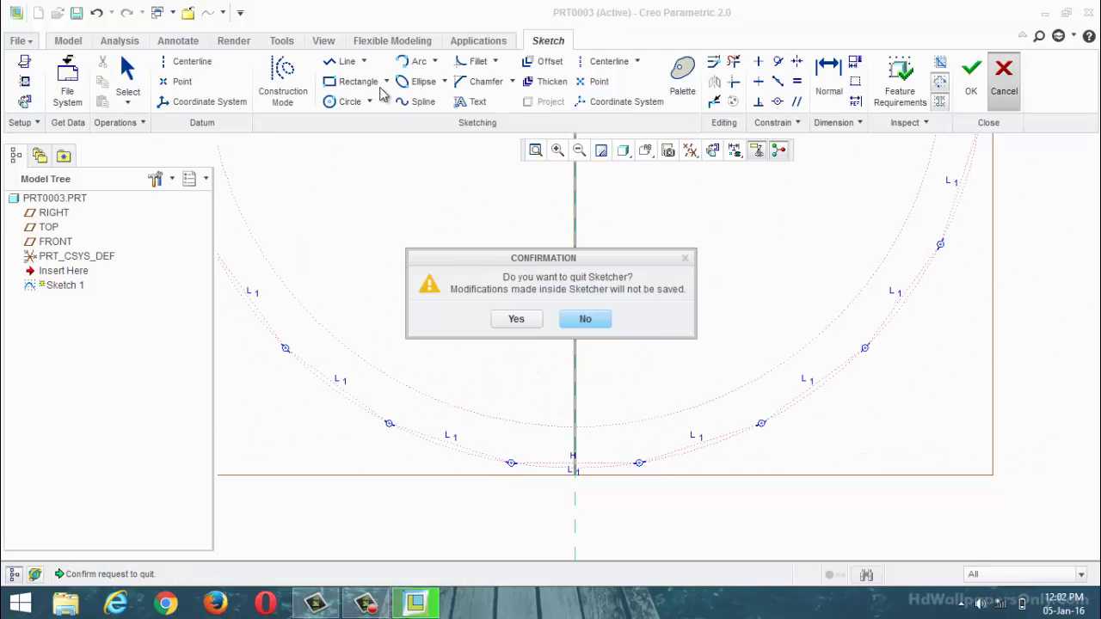
click(587, 320)
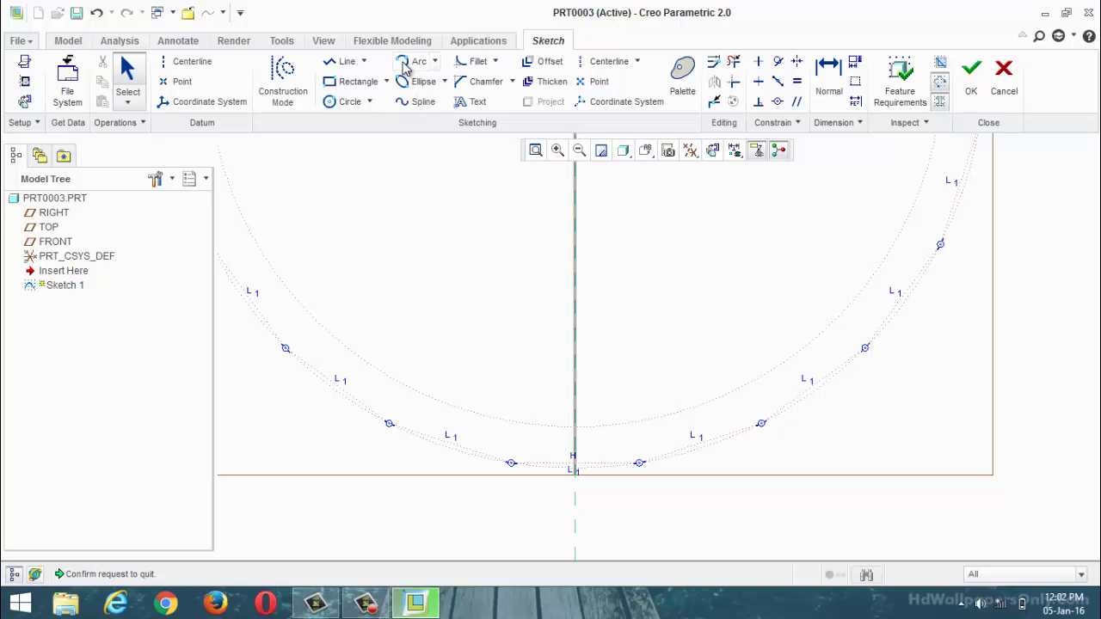
click(412, 61)
click(639, 464)
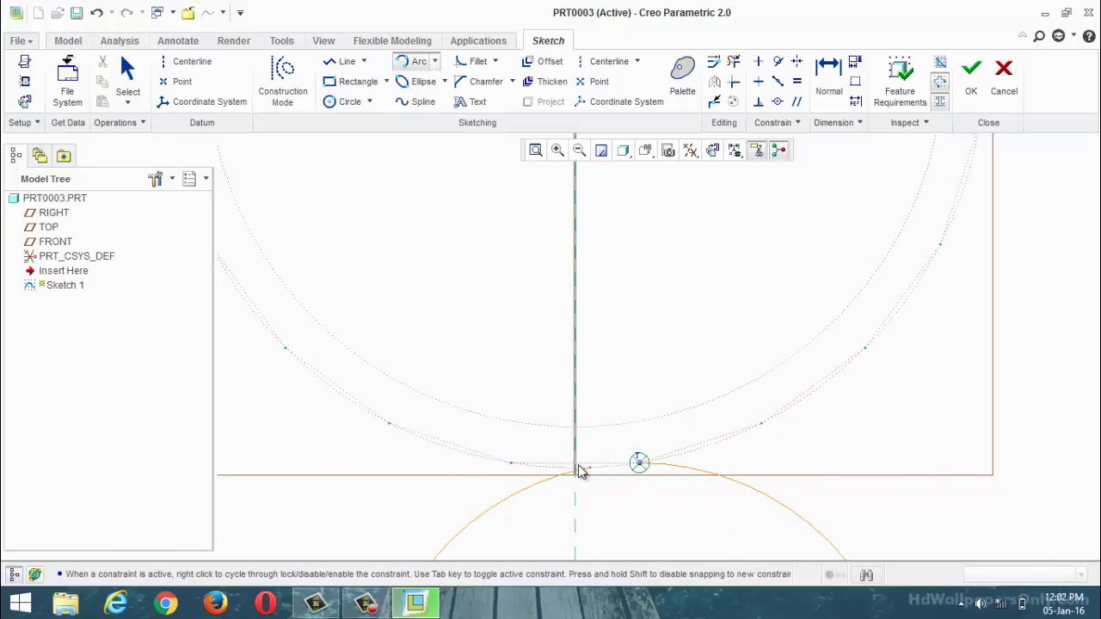
middle_click(528, 413)
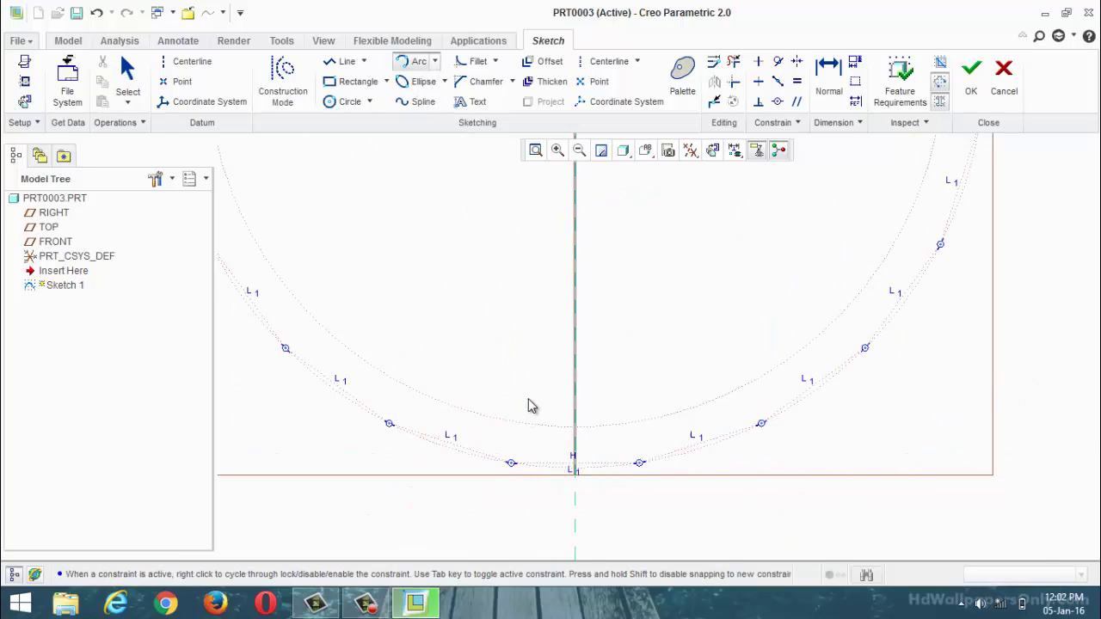
Draw a solid arc between the polygon's two topmost vertices, bulging inward to touch the inner construction circle
scroll(538, 406, up, 2)
scroll(550, 408, up, 4)
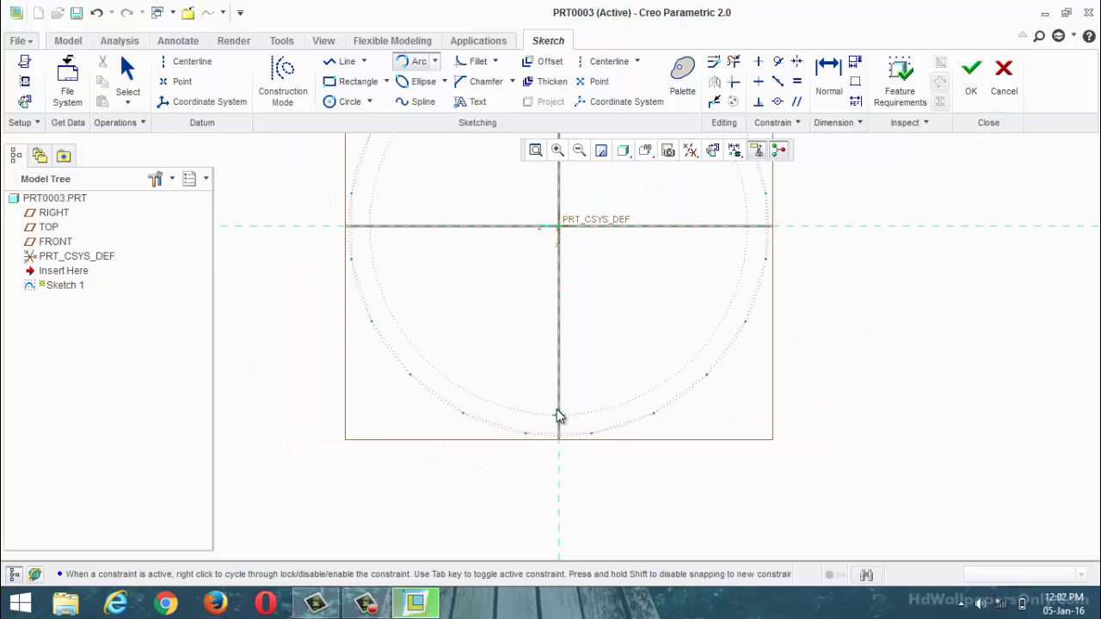
scroll(531, 254, down, 4)
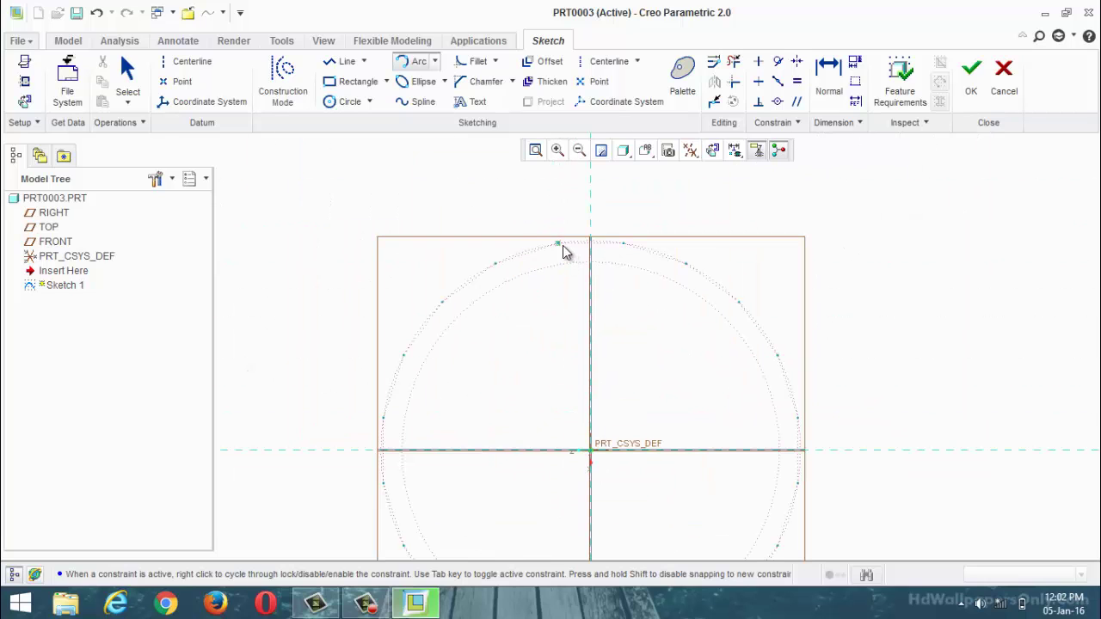
click(559, 246)
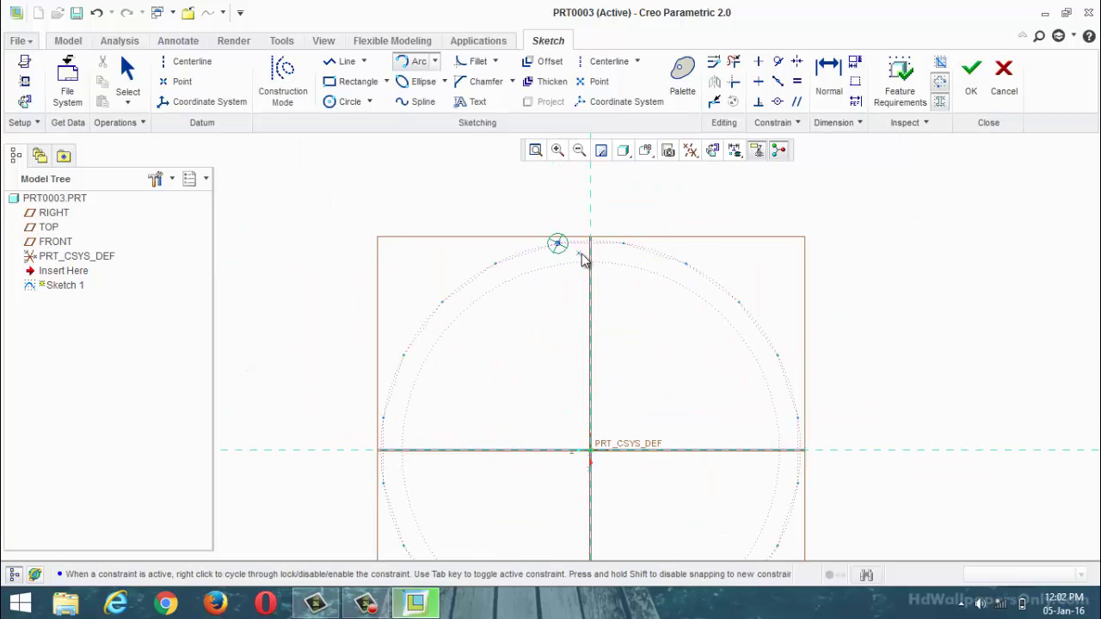
click(624, 244)
scroll(608, 262, down, 3)
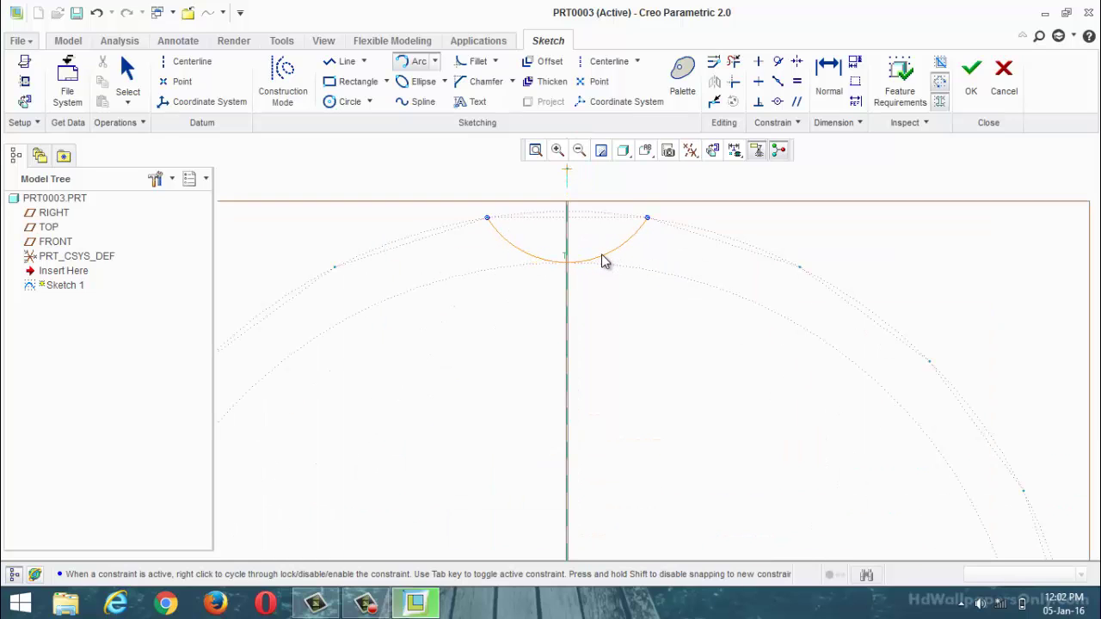
click(603, 259)
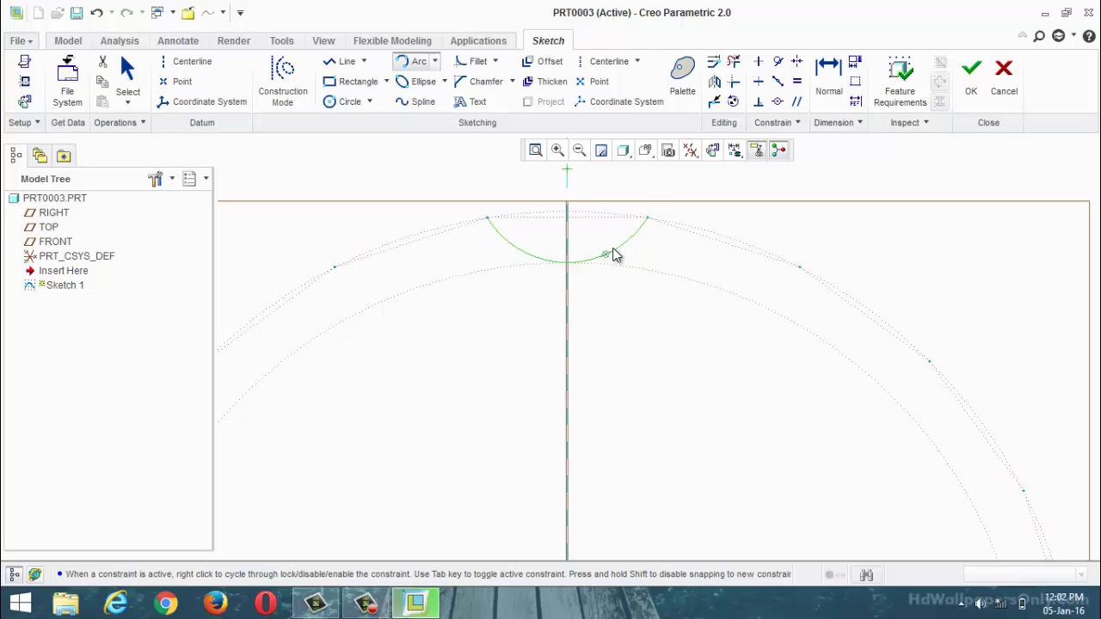
Add two more inward-bulging arcs across the next two polygon edges clockwise, reaching the inner construction circle
click(800, 268)
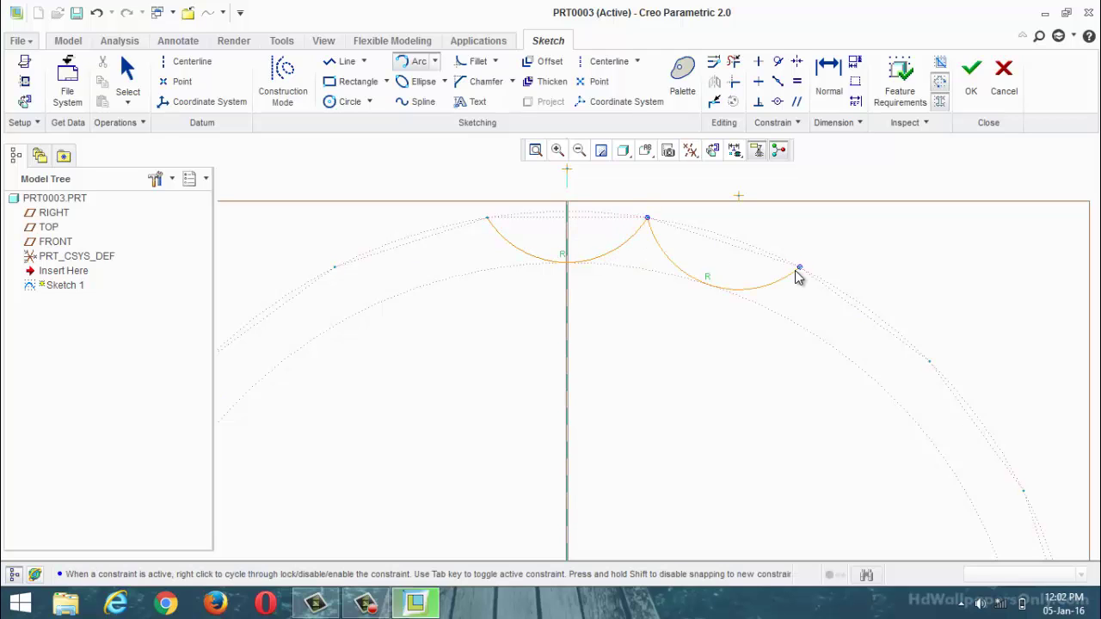
click(788, 285)
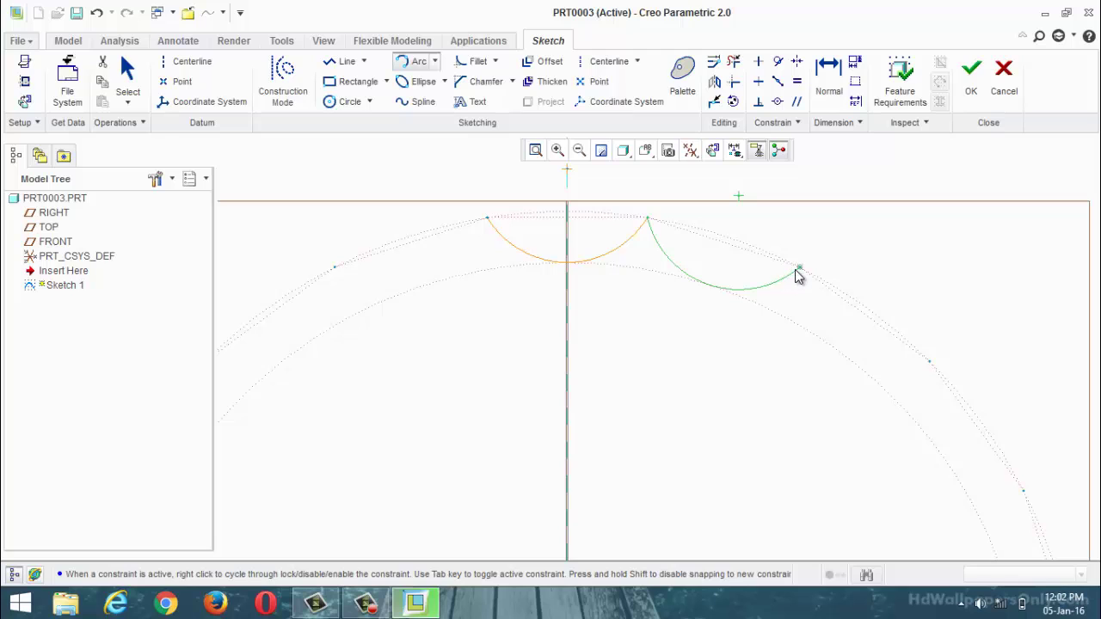
click(797, 269)
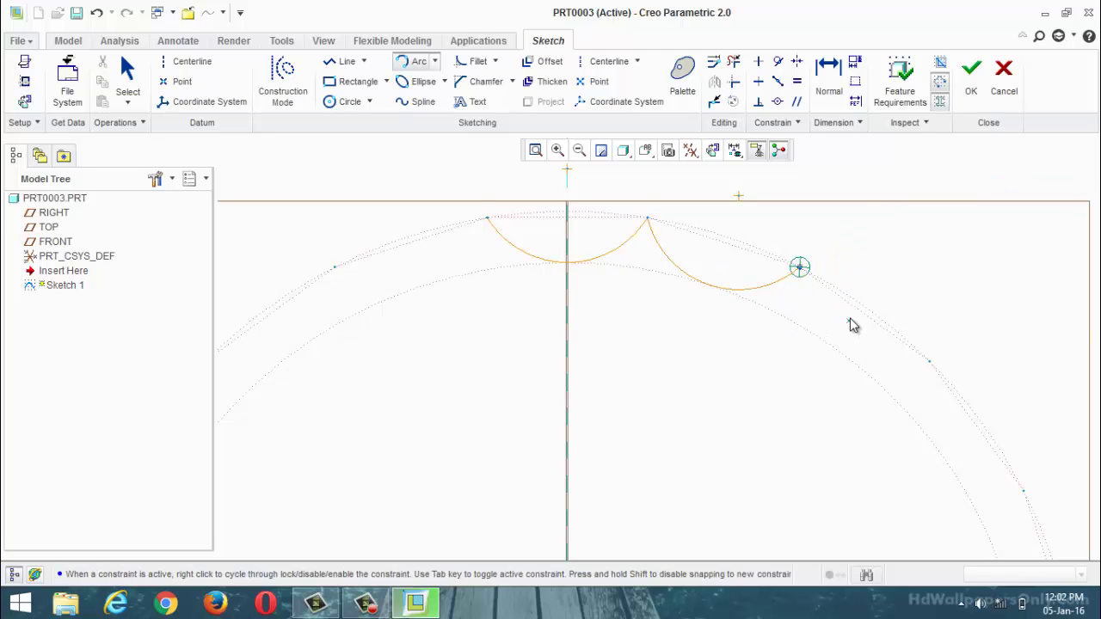
click(929, 363)
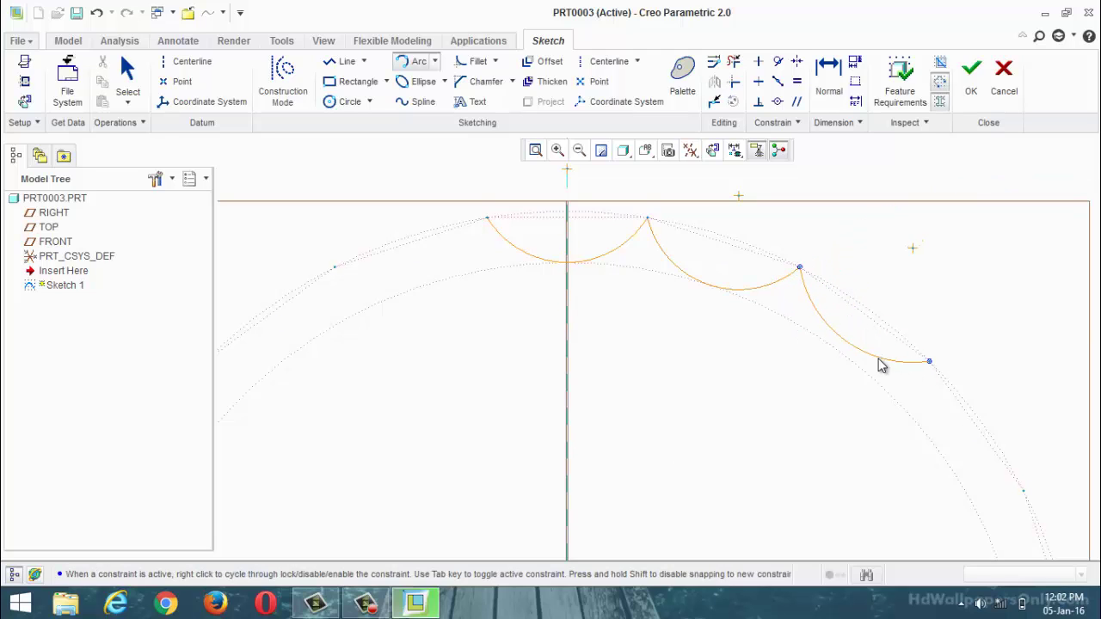
click(875, 372)
scroll(872, 369, down, 6)
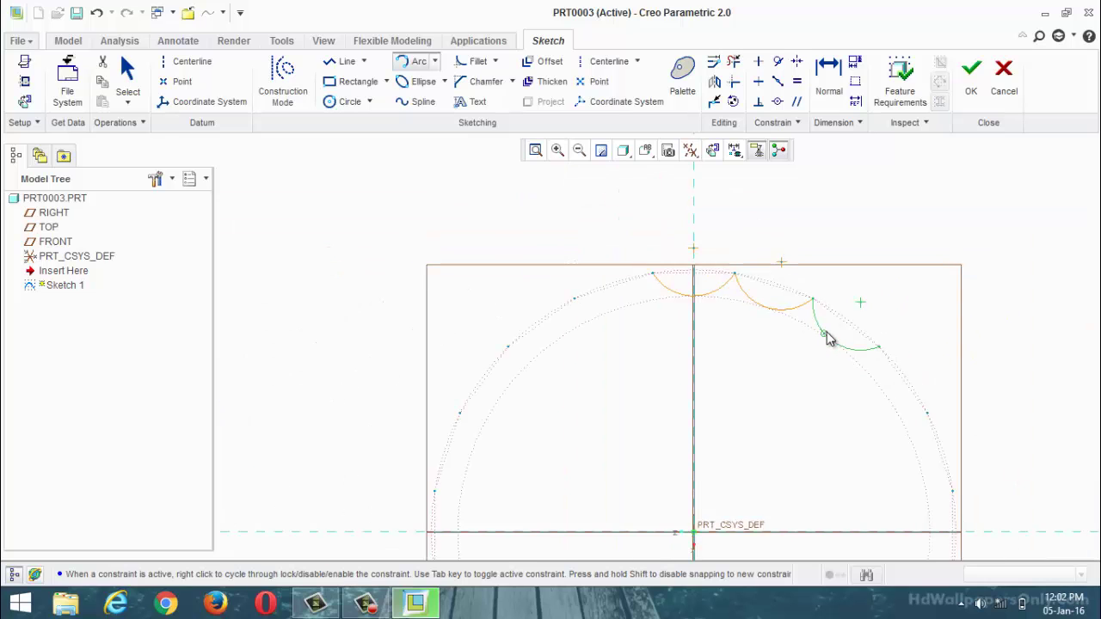
scroll(874, 385, up, 3)
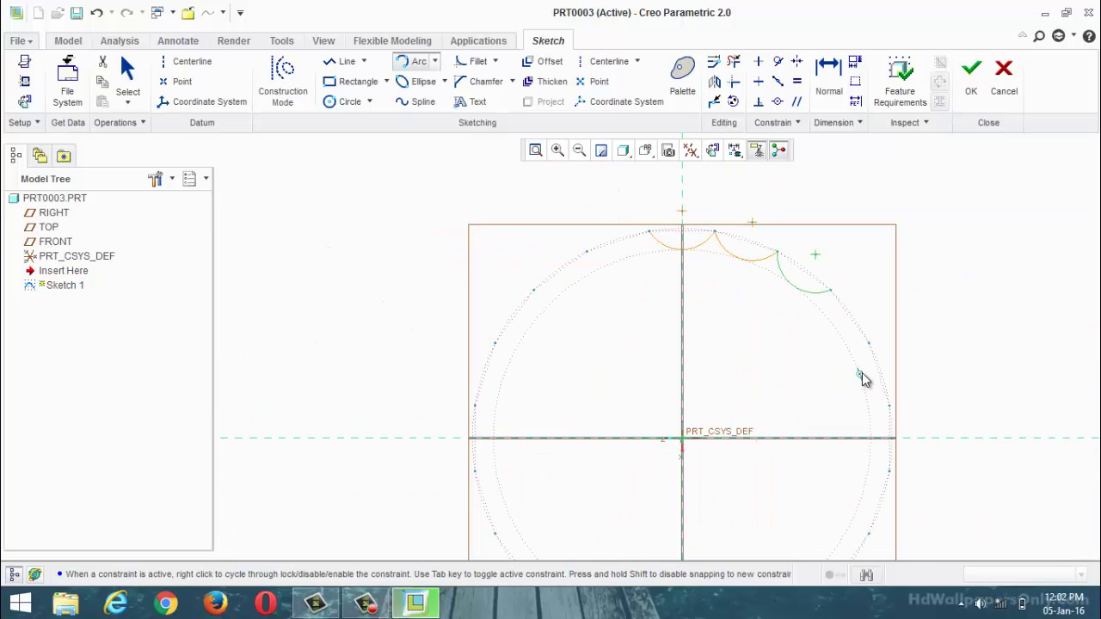
scroll(863, 379, down, 1)
scroll(826, 317, up, 2)
click(843, 298)
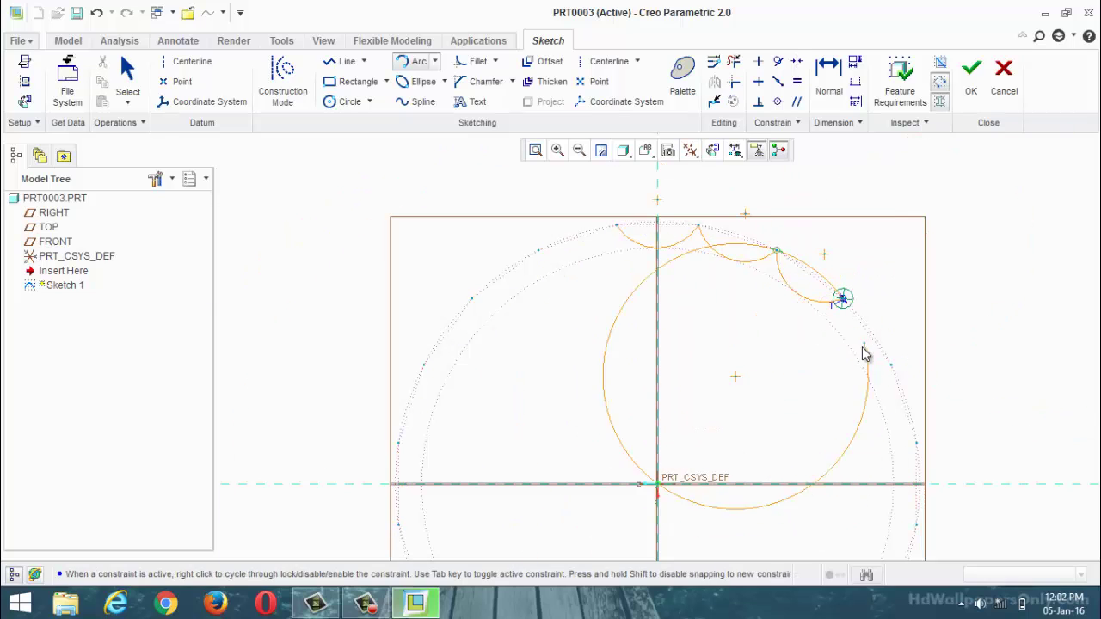
middle_click(848, 326)
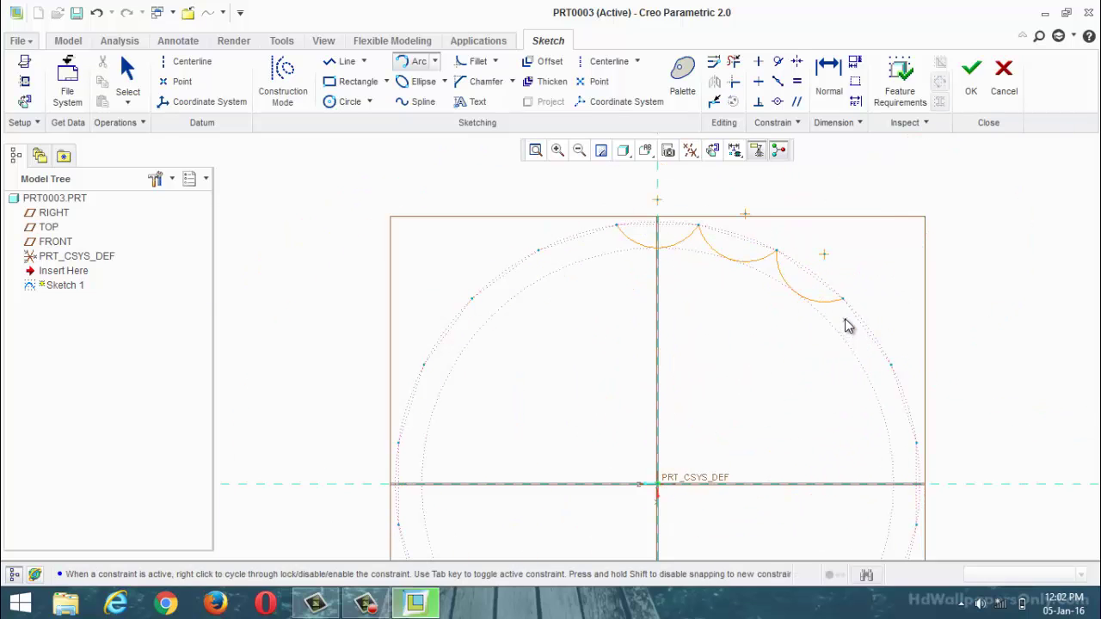
click(890, 365)
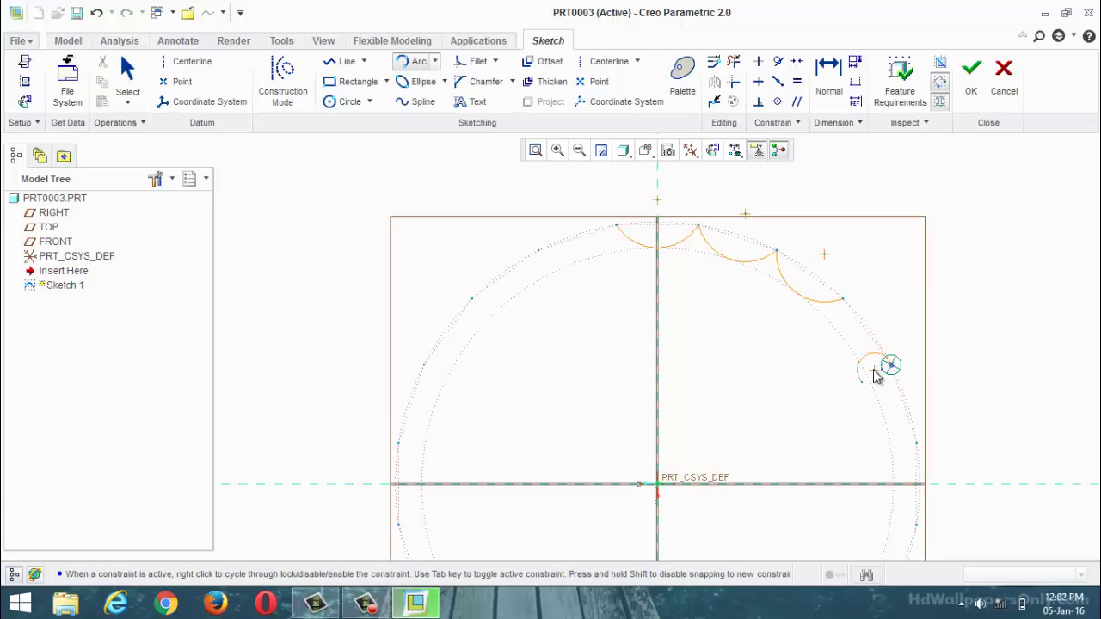
middle_click(846, 323)
Draw the fourth inward arc from the third arc's free end to the next clockwise vertex, tangent to the inner circle
click(842, 299)
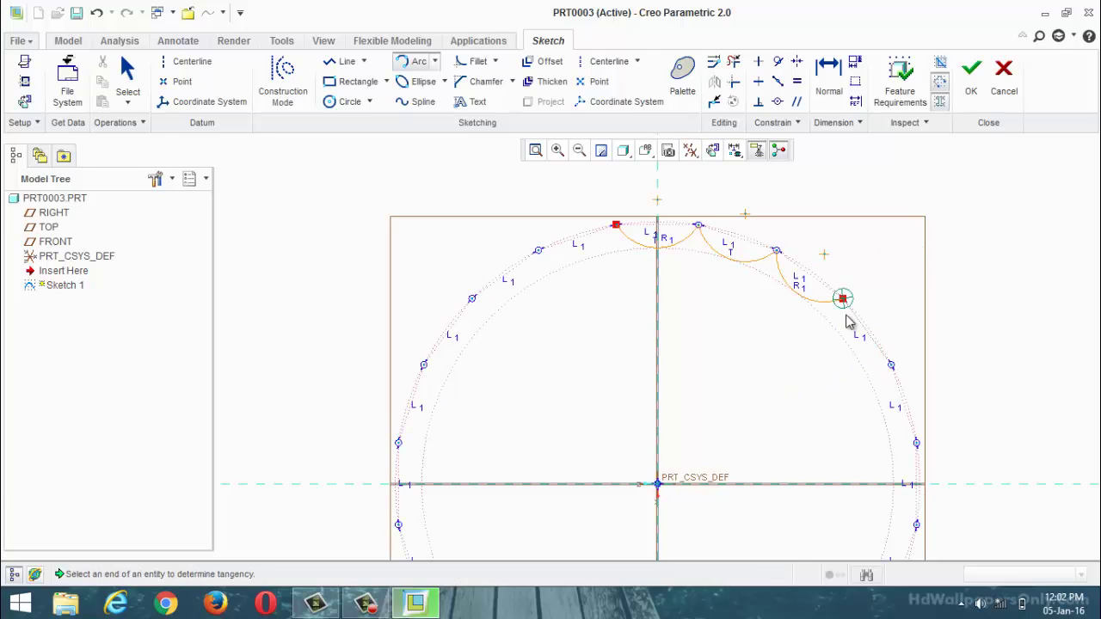
click(847, 321)
click(891, 365)
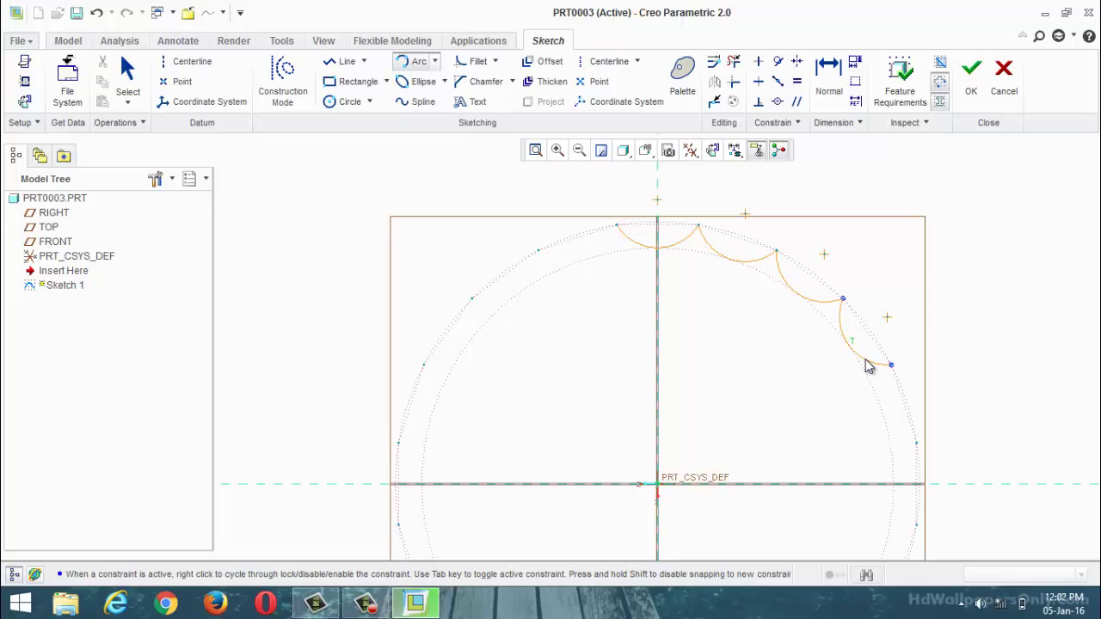
middle_click(870, 372)
click(917, 442)
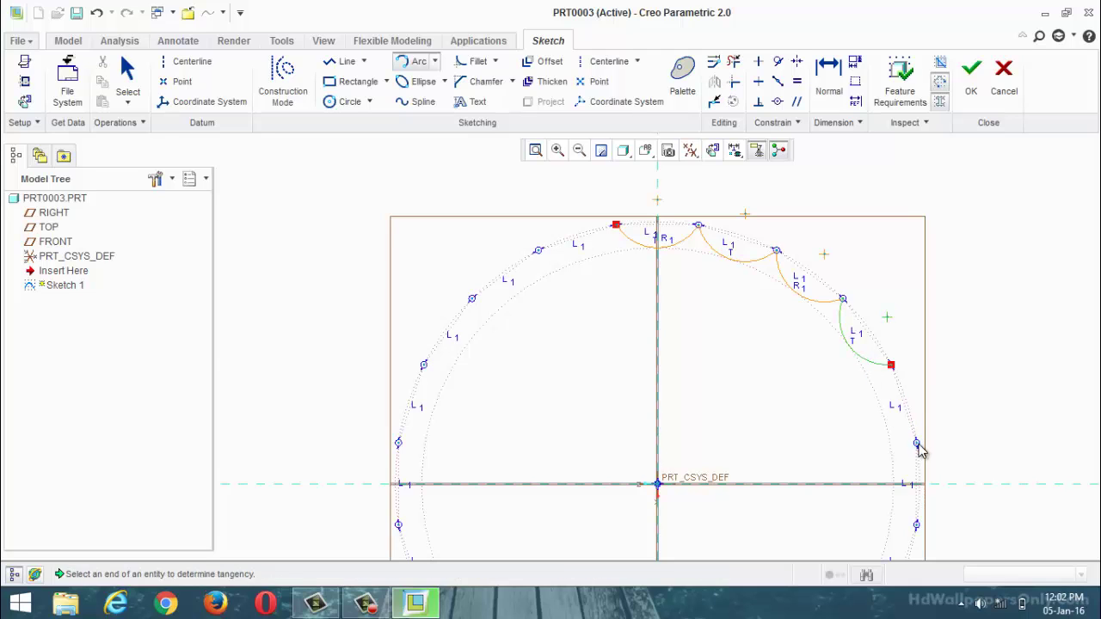
middle_click(885, 419)
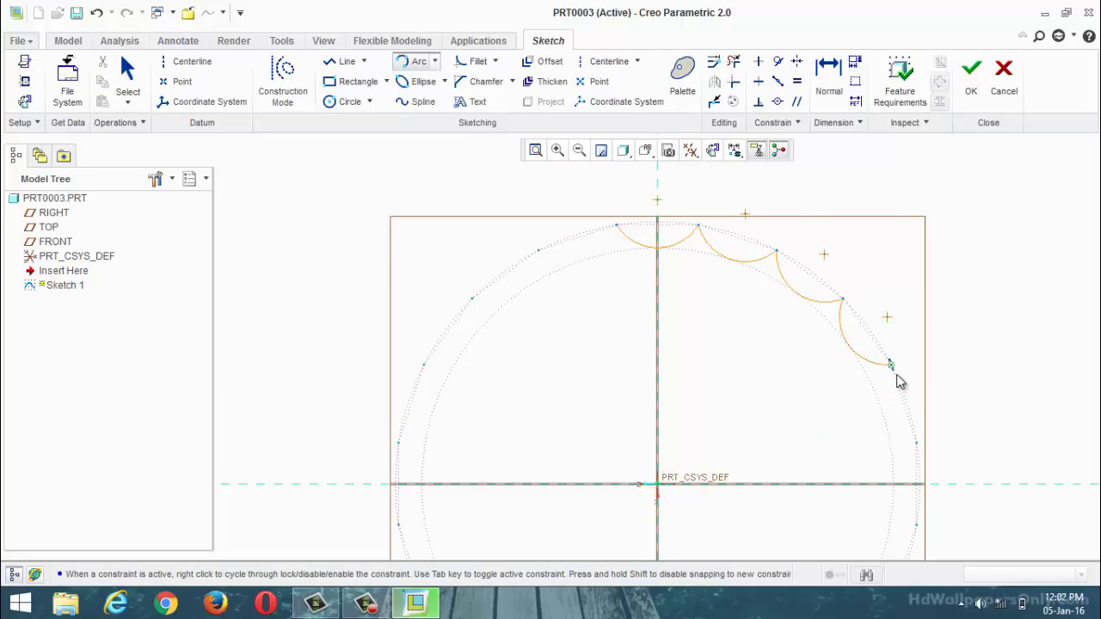
click(898, 381)
middle_click(912, 436)
Draw the fifth inward arc between the fourth arc's free end and the vertex just above the horizontal axis, tangent to the inner circle
click(917, 443)
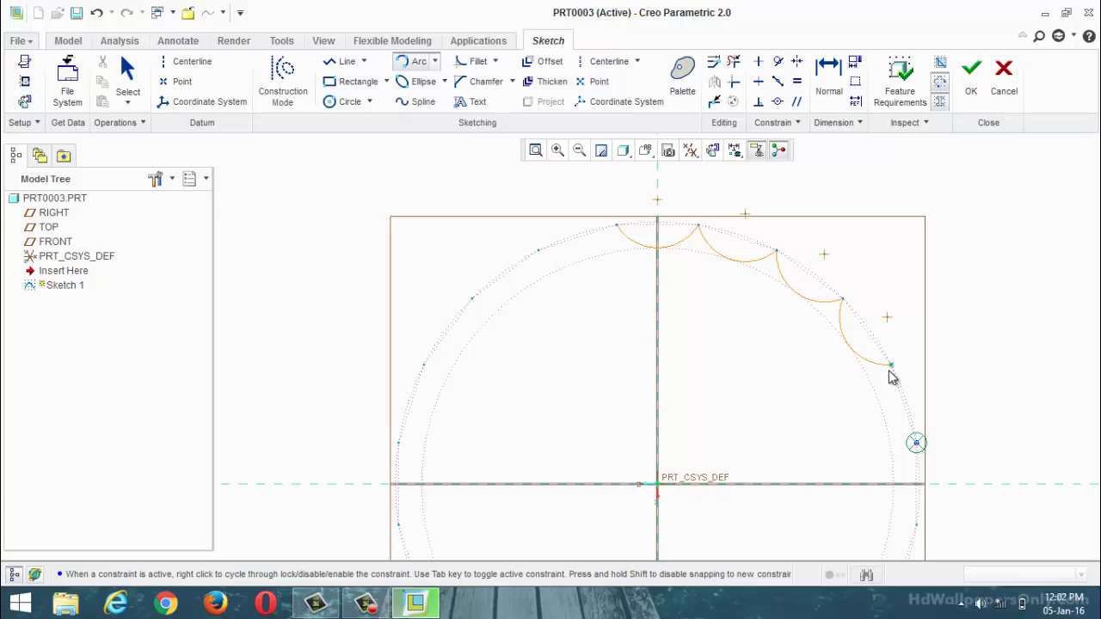
click(891, 370)
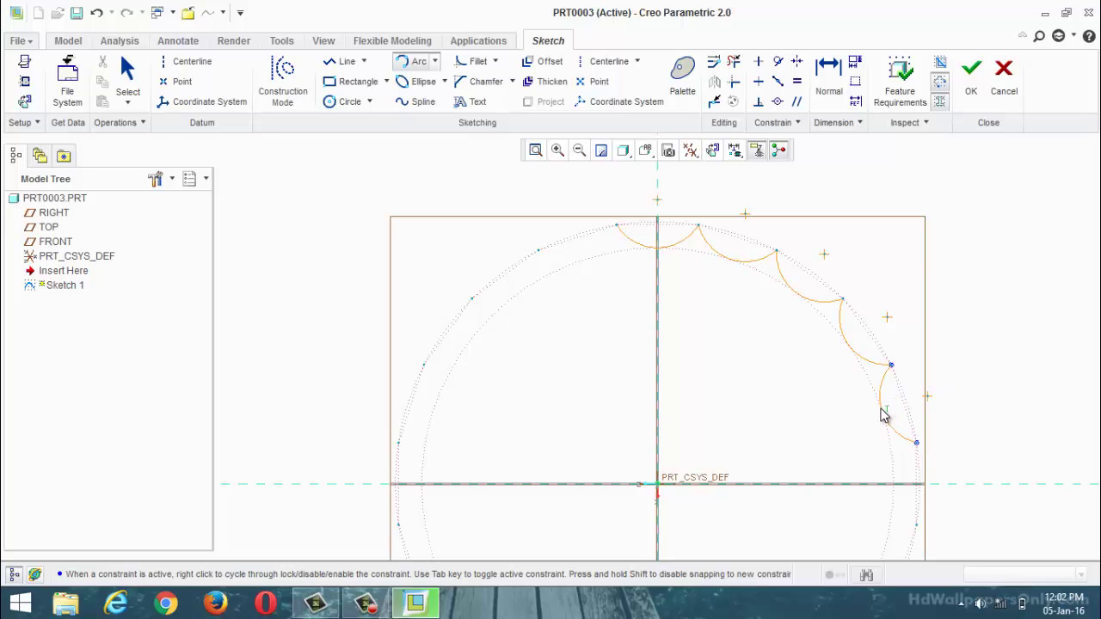
click(885, 415)
scroll(829, 374, down, 3)
scroll(892, 430, up, 3)
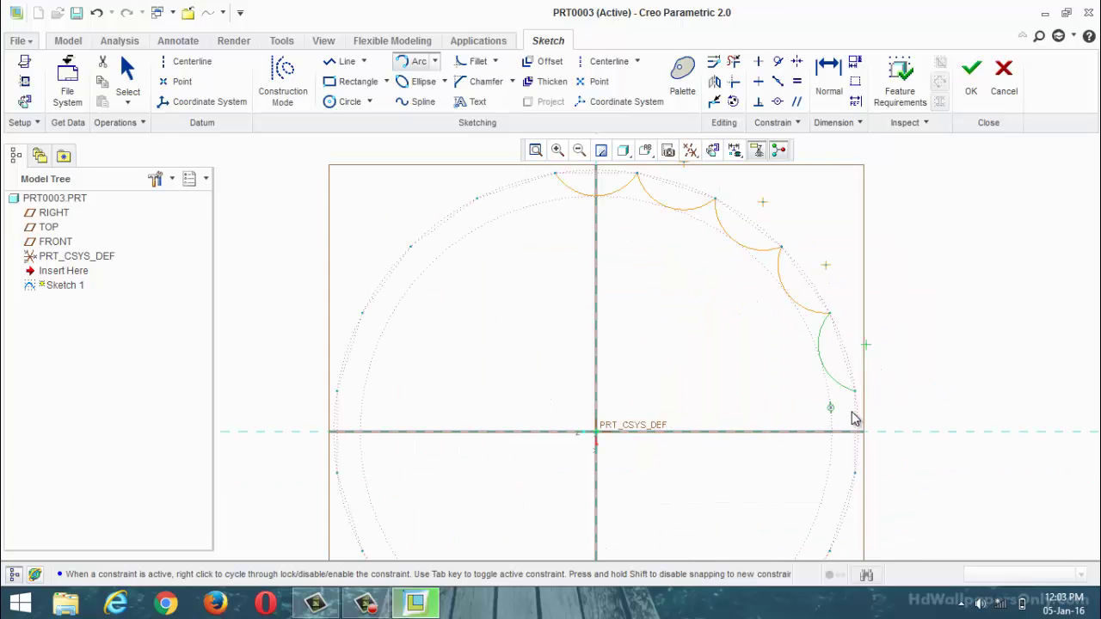
click(854, 393)
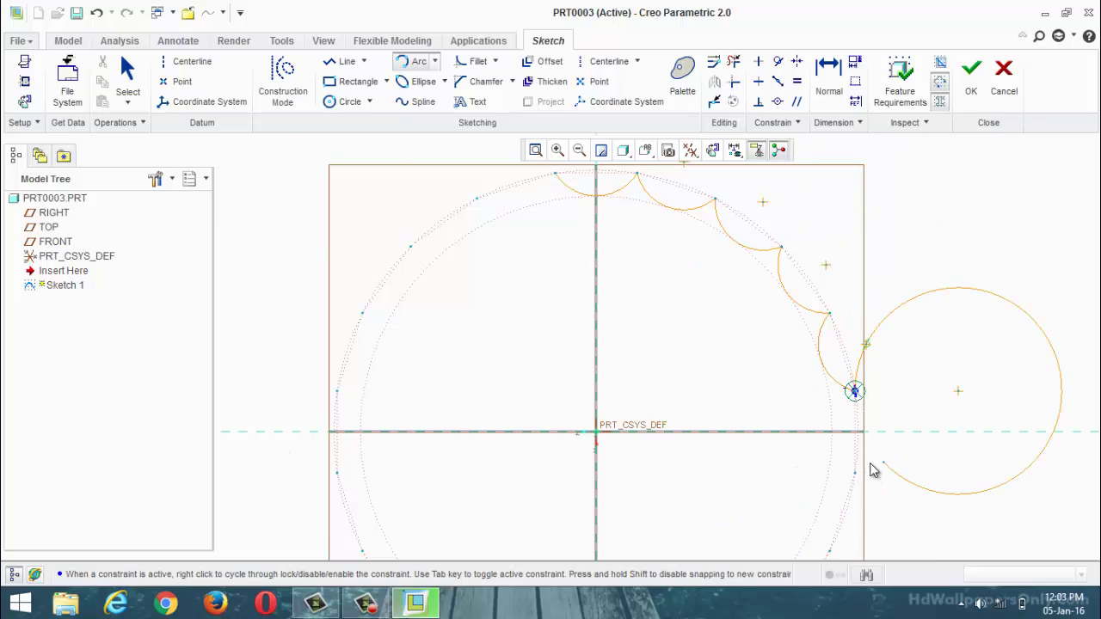
click(854, 473)
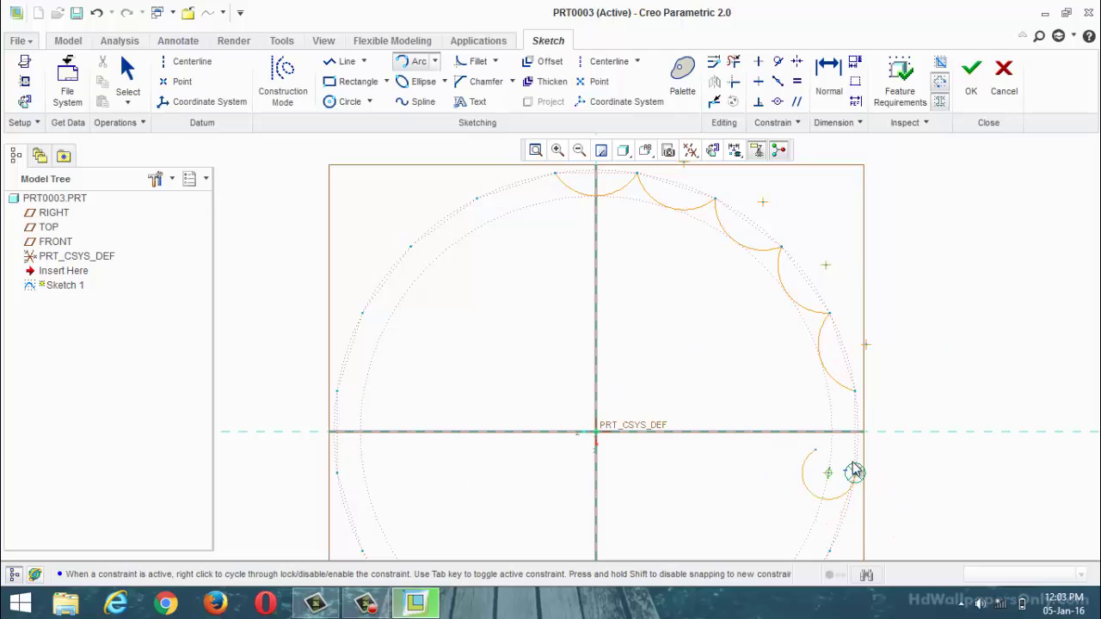
middle_click(873, 489)
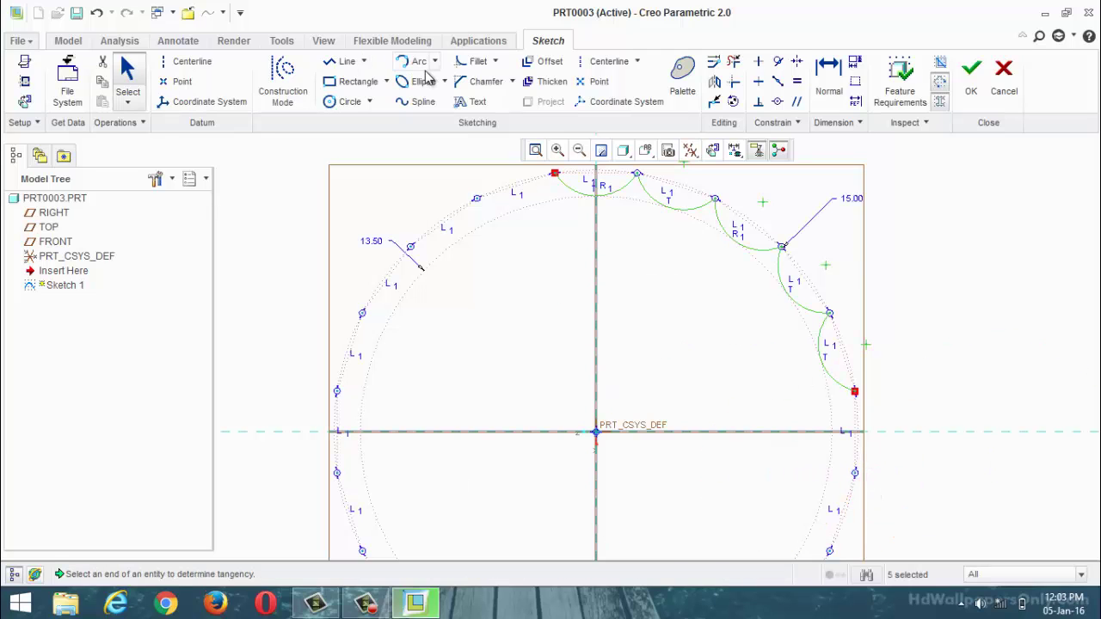
click(417, 69)
click(854, 473)
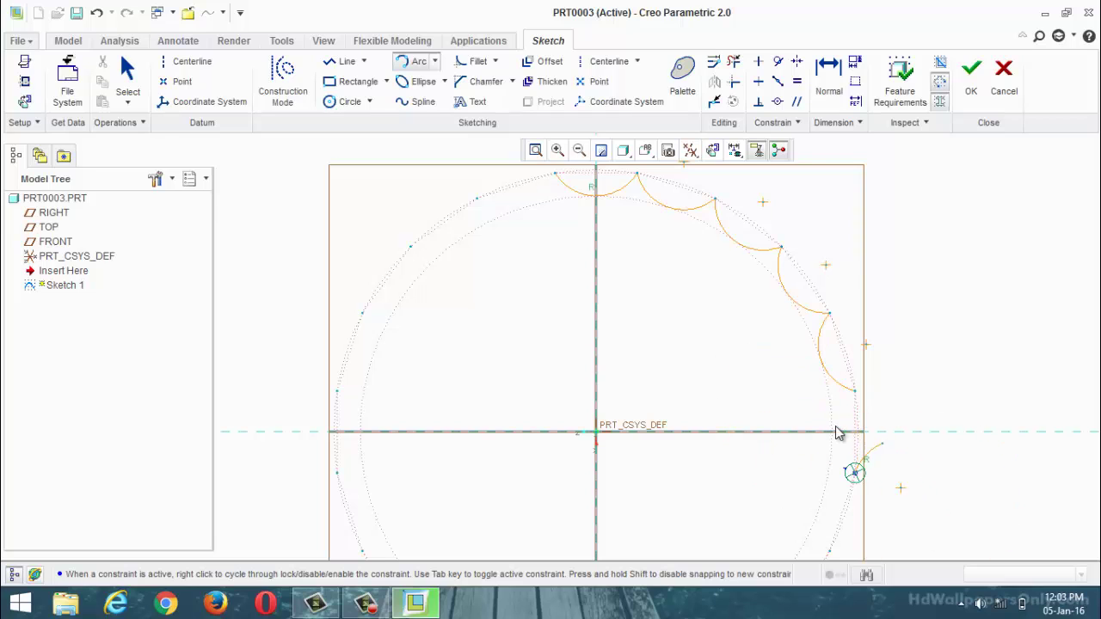
middle_click(858, 469)
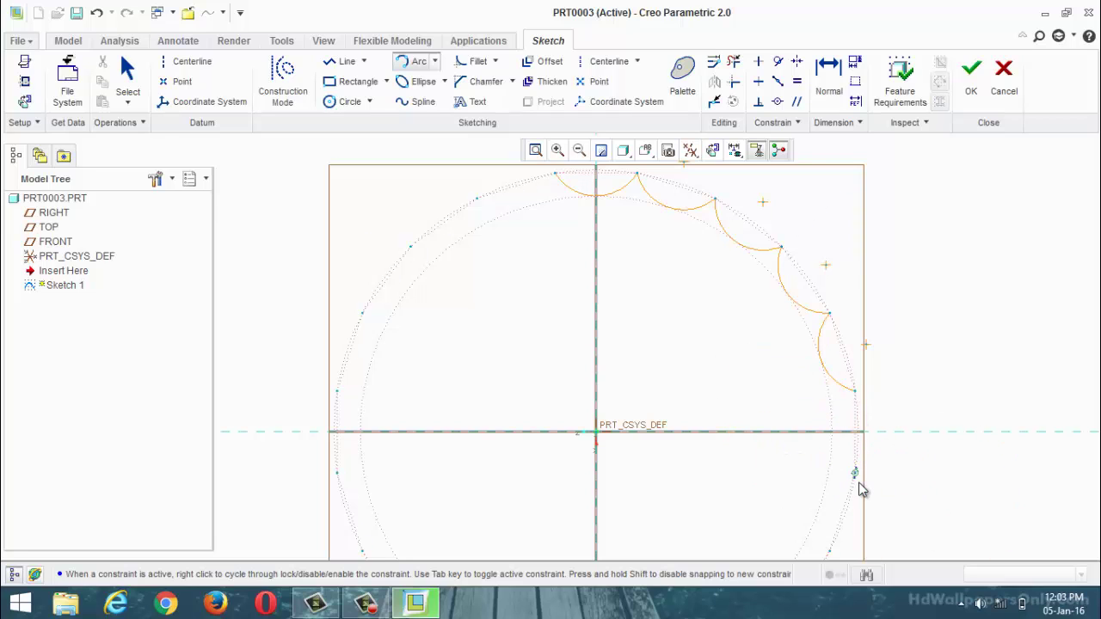
click(854, 391)
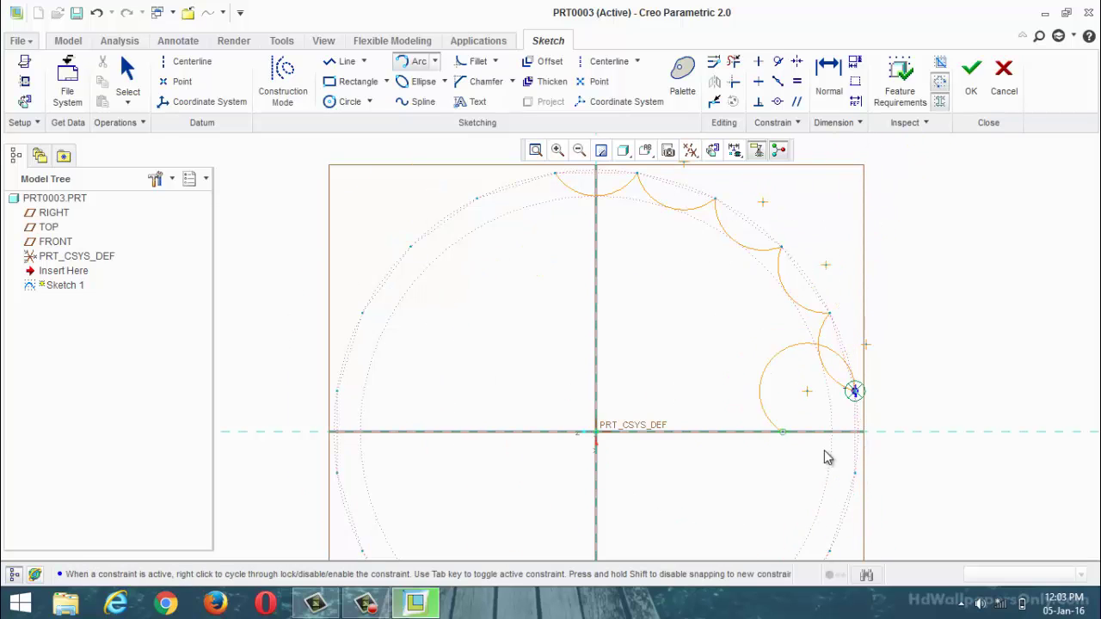
middle_click(859, 503)
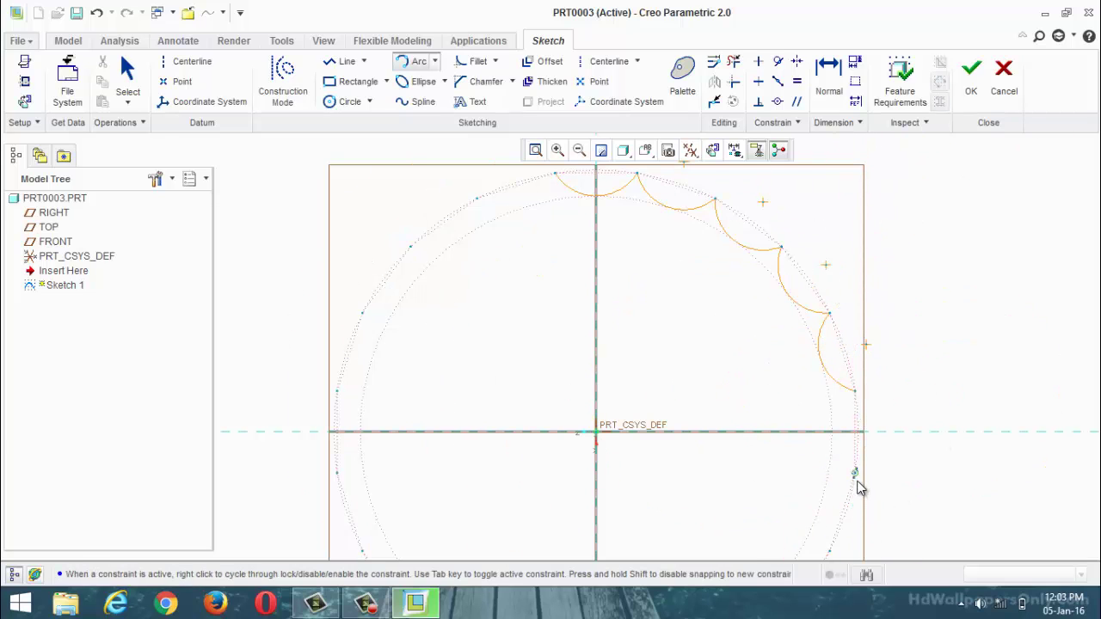
Draw the sixth arc across the polygon's vertical edge on the horizontal axis, starting from its lower vertex
click(855, 474)
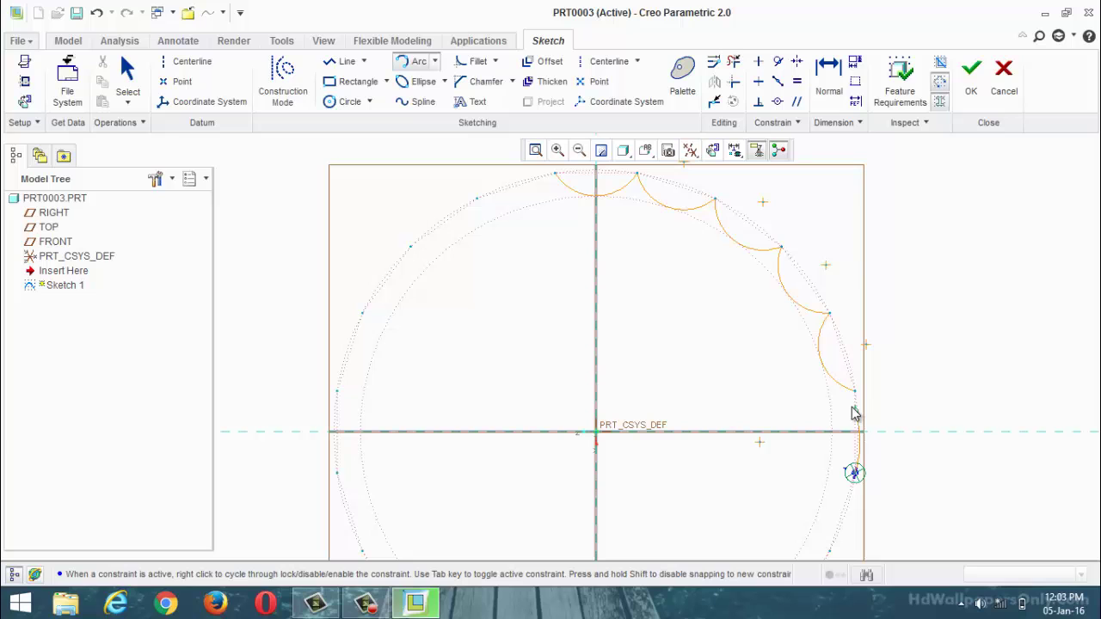
Draw the scallop arc across the horizontal axis between the two adjacent polygon vertices, touching the inner construction circle
middle_click(796, 411)
scroll(865, 401, down, 3)
scroll(866, 401, up, 2)
middle_click(590, 287)
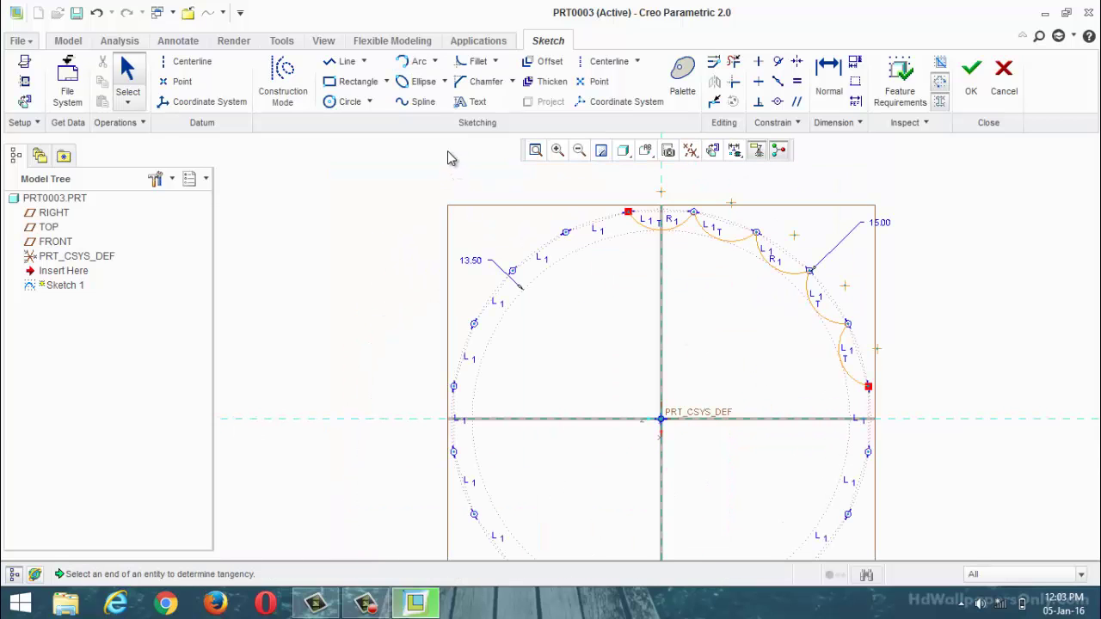
click(411, 62)
scroll(860, 405, up, 3)
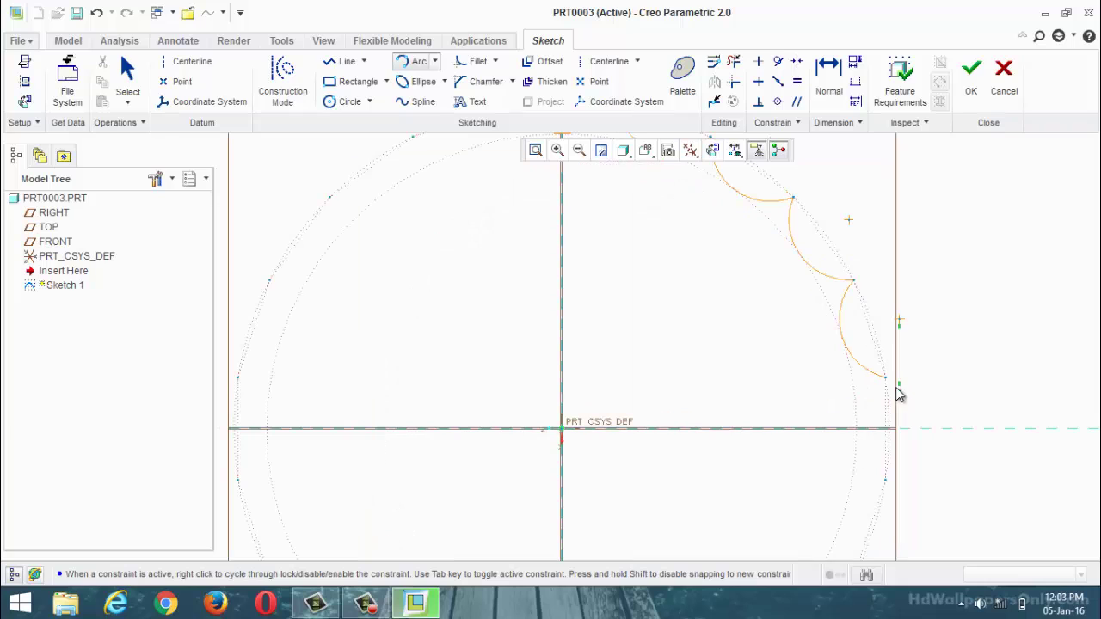
click(887, 379)
click(887, 485)
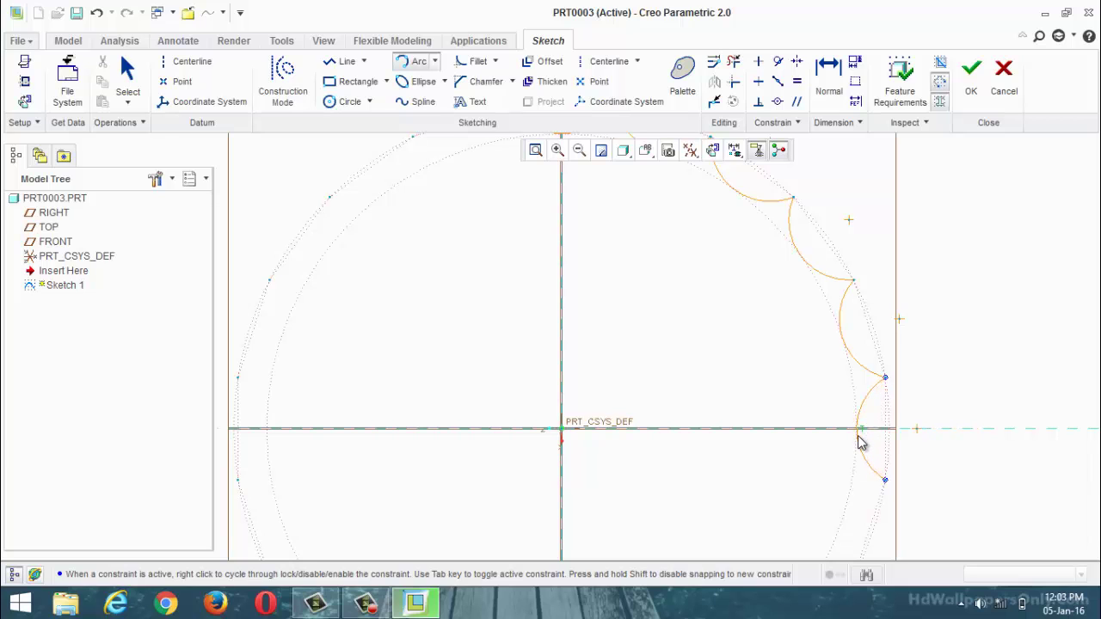
click(861, 443)
middle_click(748, 474)
scroll(725, 469, up, 2)
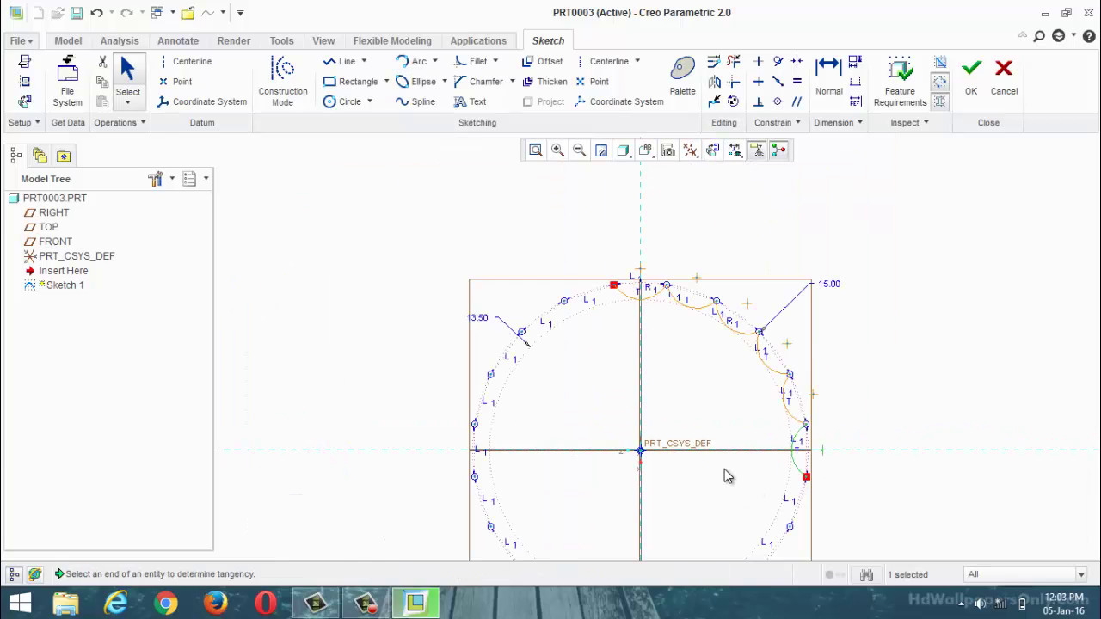
Add vertical and horizontal datum centerlines through the sketch origin
scroll(725, 467, up, 2)
click(158, 63)
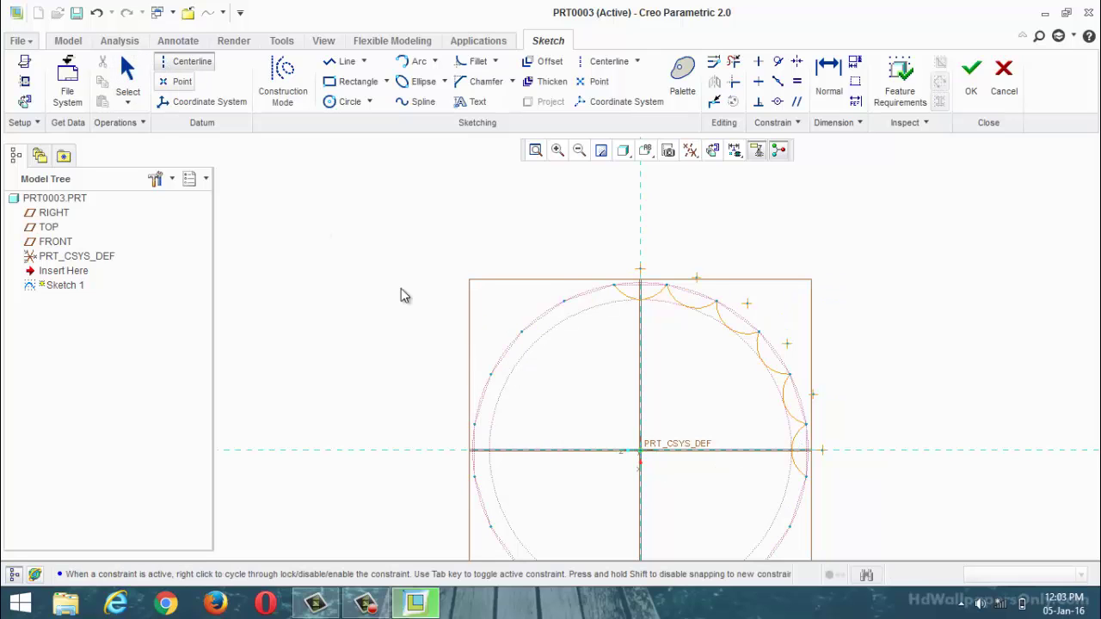
click(639, 451)
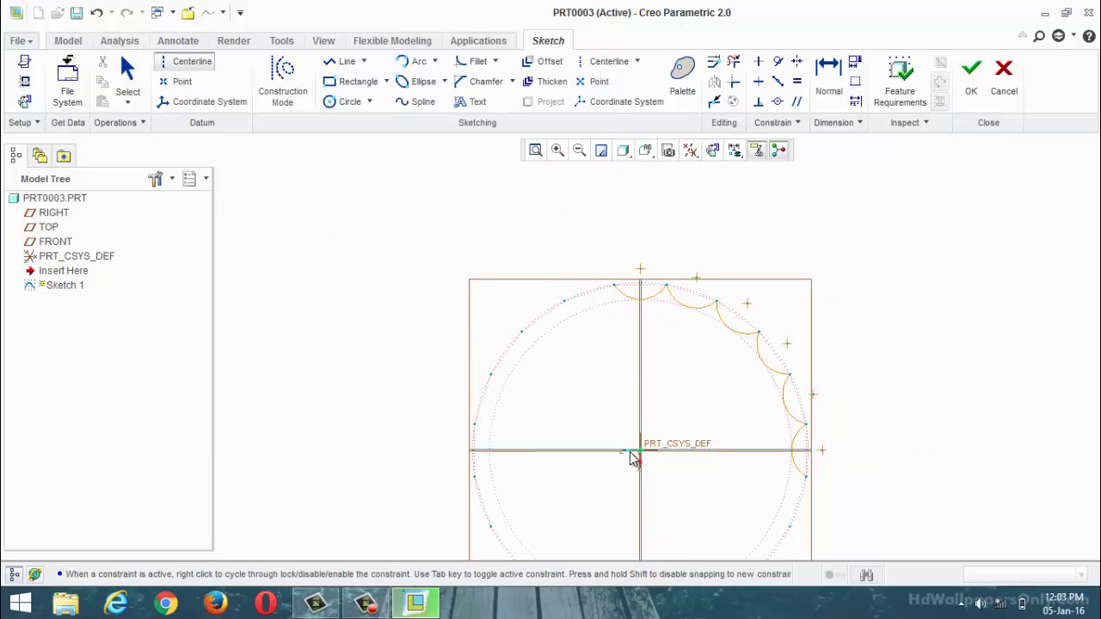
click(561, 453)
middle_click(850, 311)
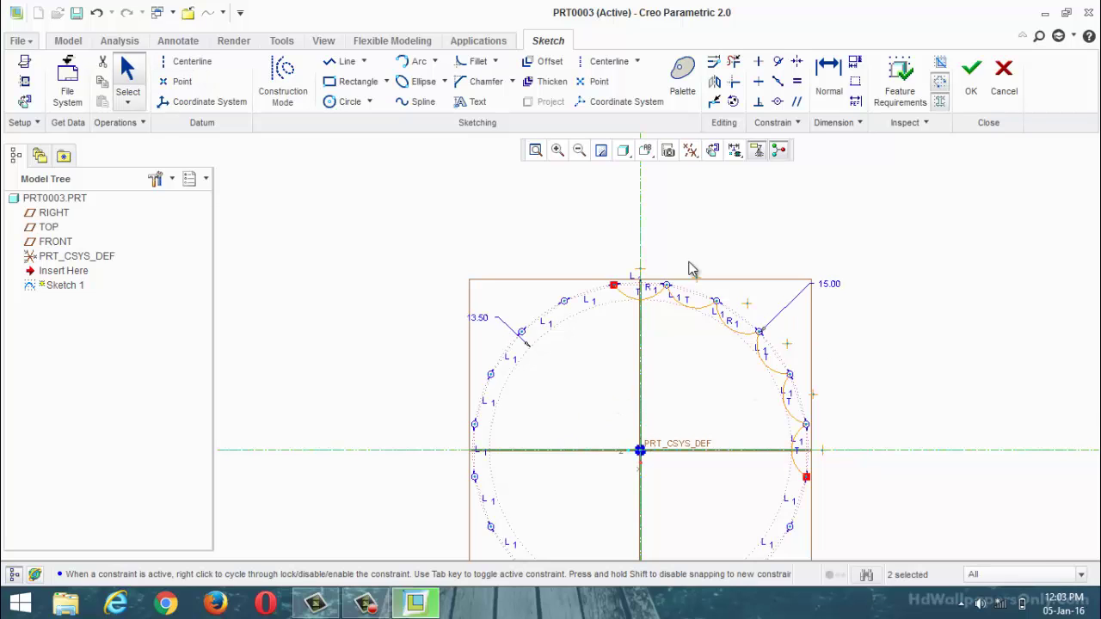
Mirror the five scallop arcs to the right of the top arc about the vertical centerline
scroll(688, 260, up, 3)
scroll(738, 295, down, 3)
scroll(742, 301, down, 1)
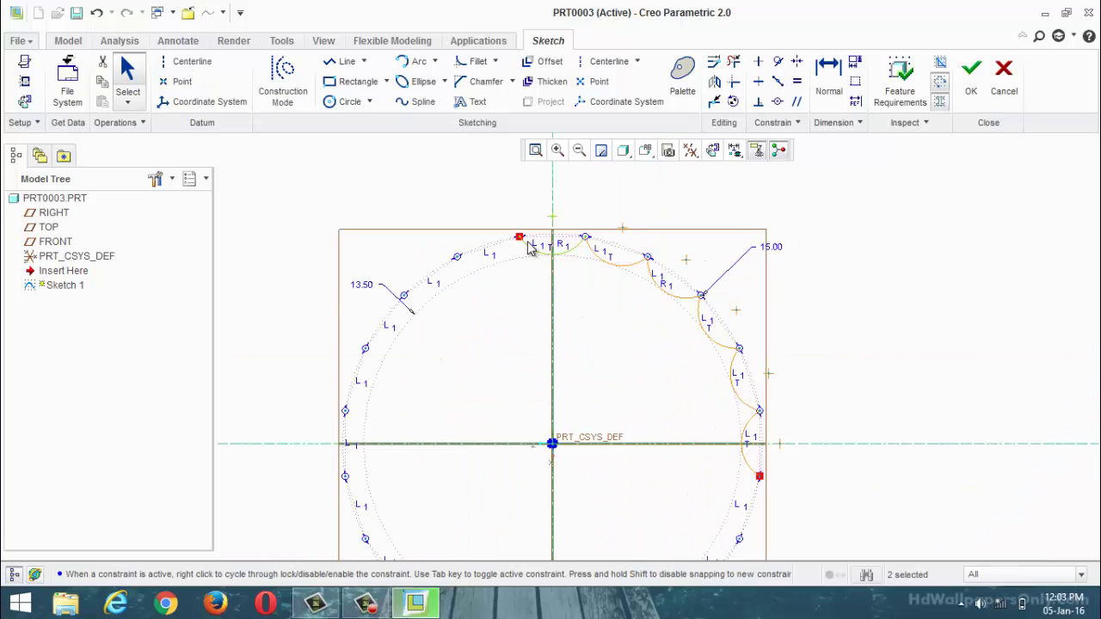
scroll(531, 247, down, 2)
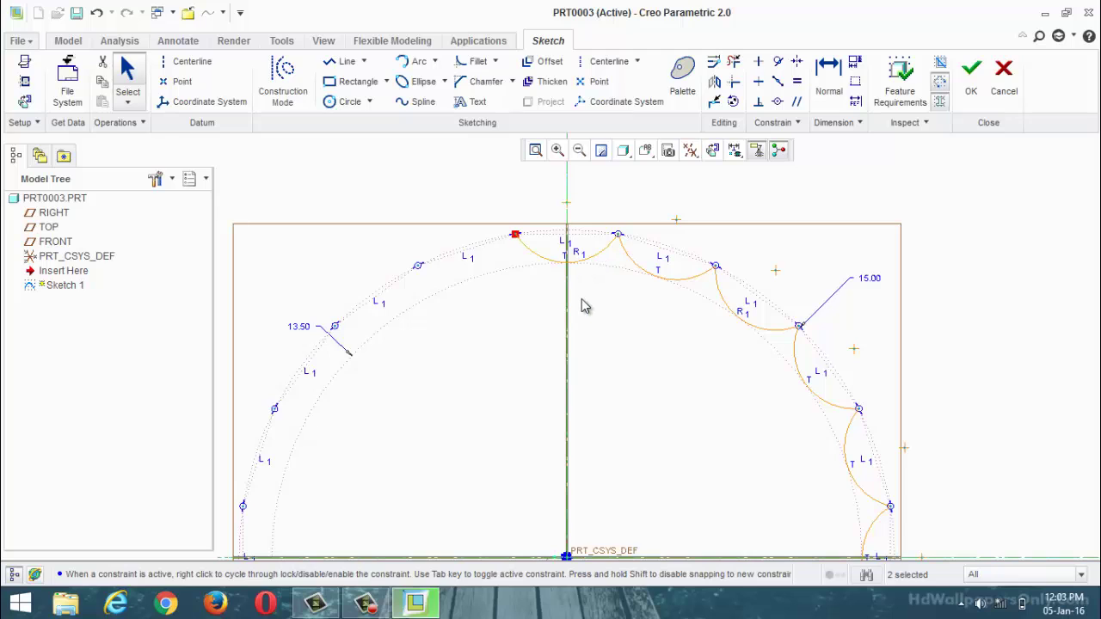
scroll(584, 307, down, 3)
scroll(584, 309, up, 2)
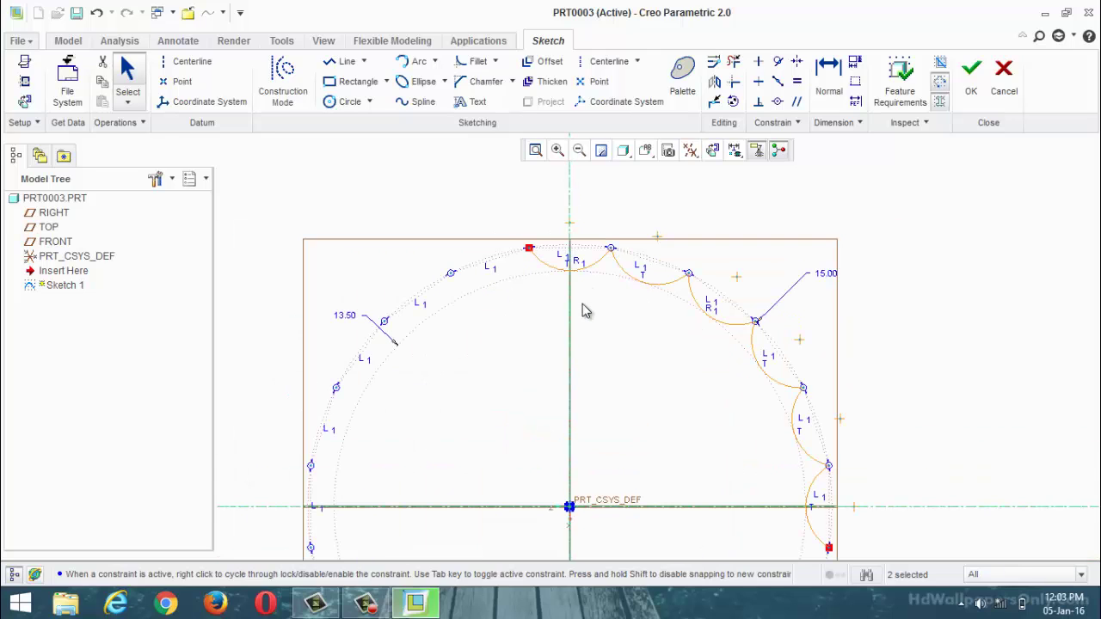
ctrl+click(625, 275)
ctrl+click(760, 356)
ctrl+click(796, 414)
click(714, 82)
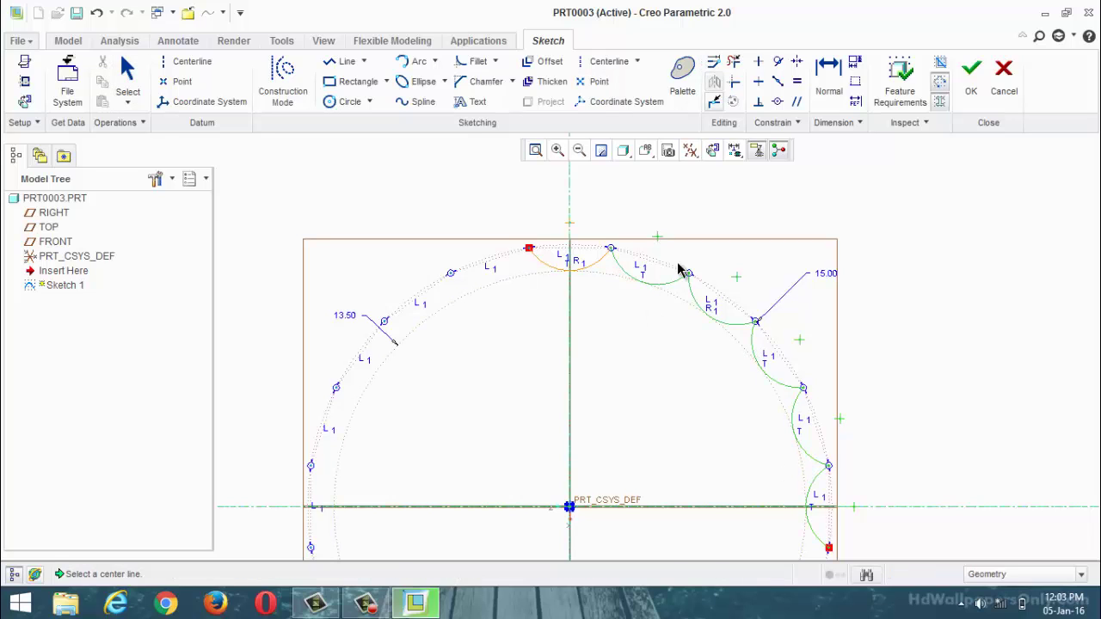
click(572, 401)
scroll(593, 315, down, 3)
scroll(593, 317, up, 1)
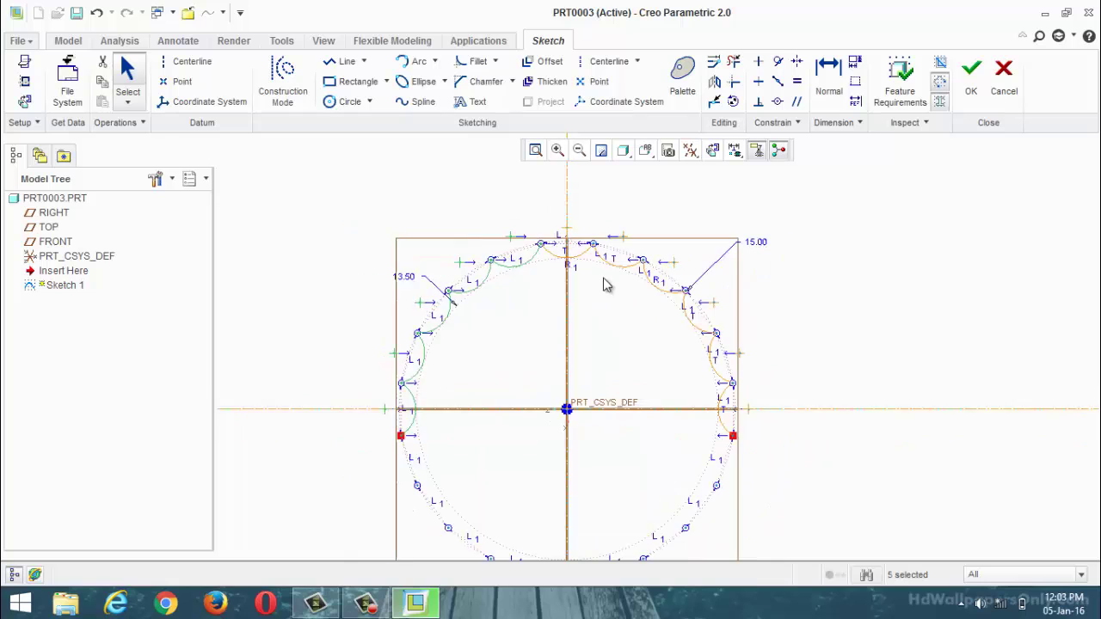
Mirror the nine upper scallop arcs, excluding the two on the horizontal axis, about the horizontal centerline to close the profile
scroll(604, 283, down, 2)
scroll(708, 381, up, 2)
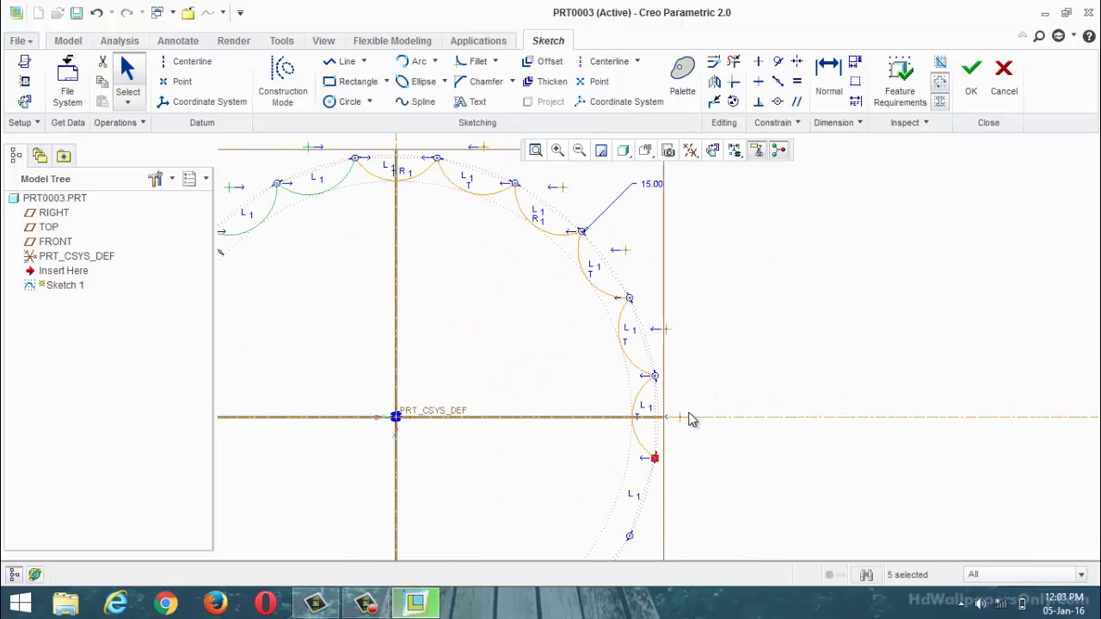
scroll(703, 352, down, 2)
scroll(629, 366, up, 2)
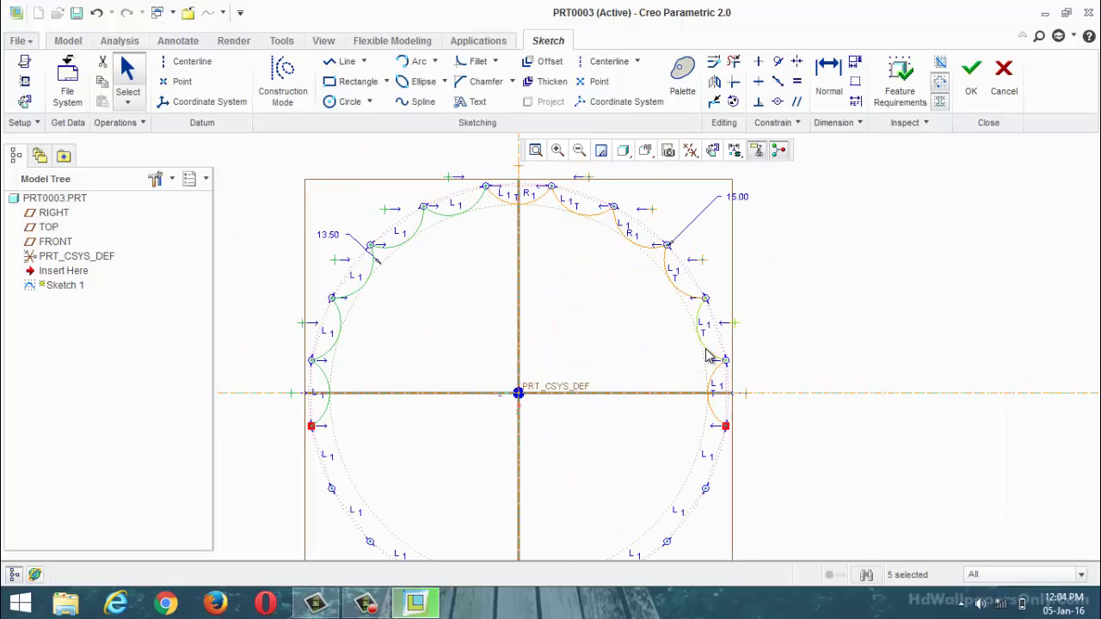
ctrl+click(627, 246)
click(583, 334)
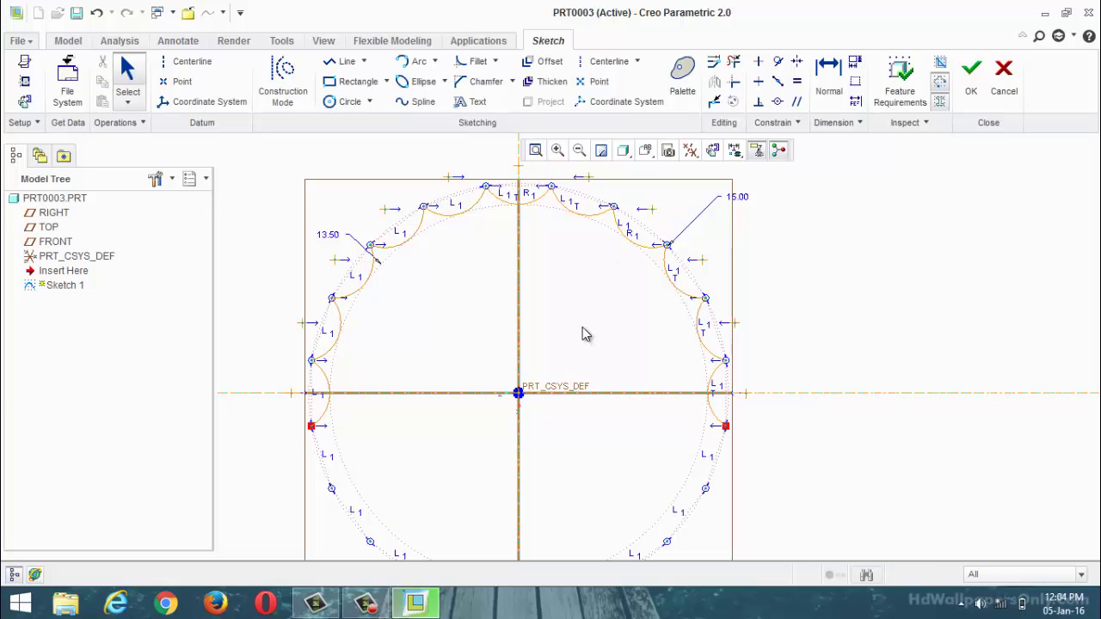
click(341, 332)
ctrl+click(369, 284)
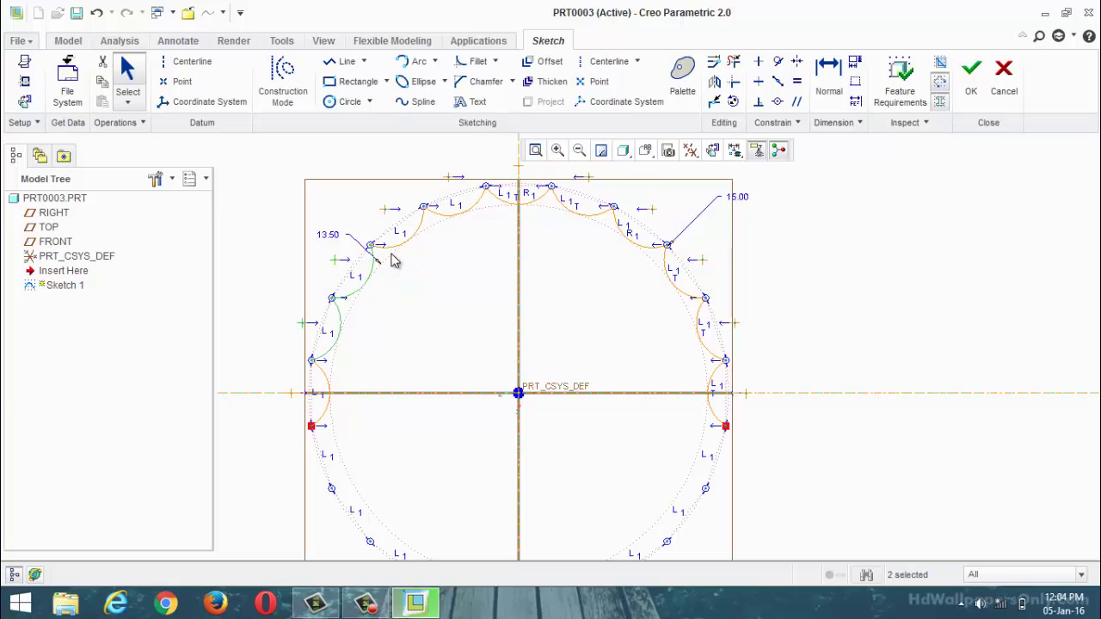
ctrl+click(510, 198)
ctrl+click(624, 240)
ctrl+click(699, 331)
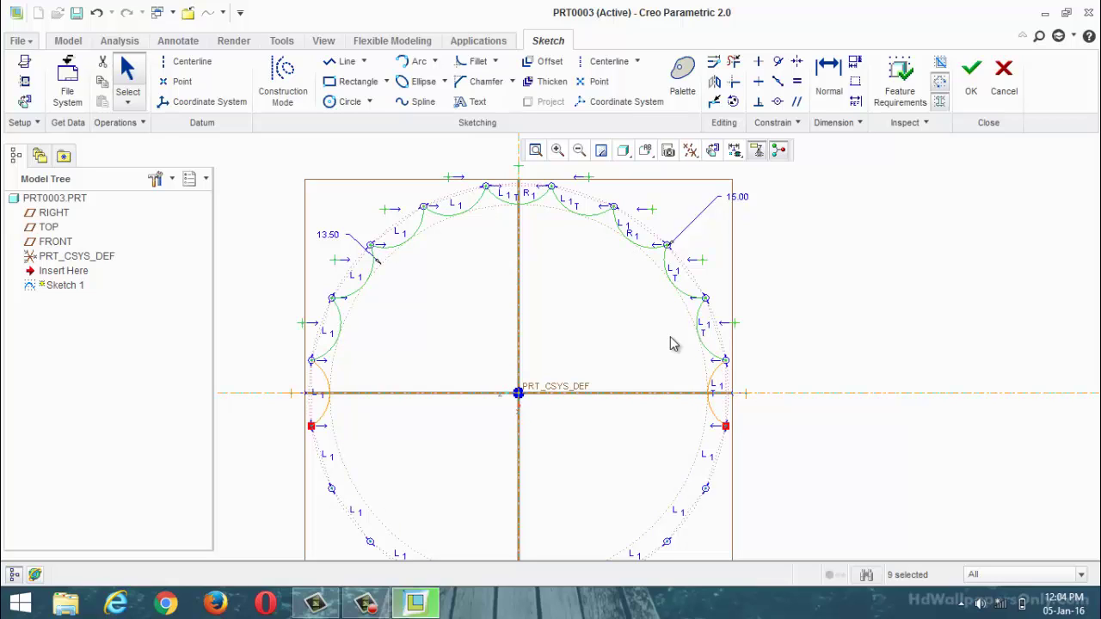
click(714, 80)
click(838, 393)
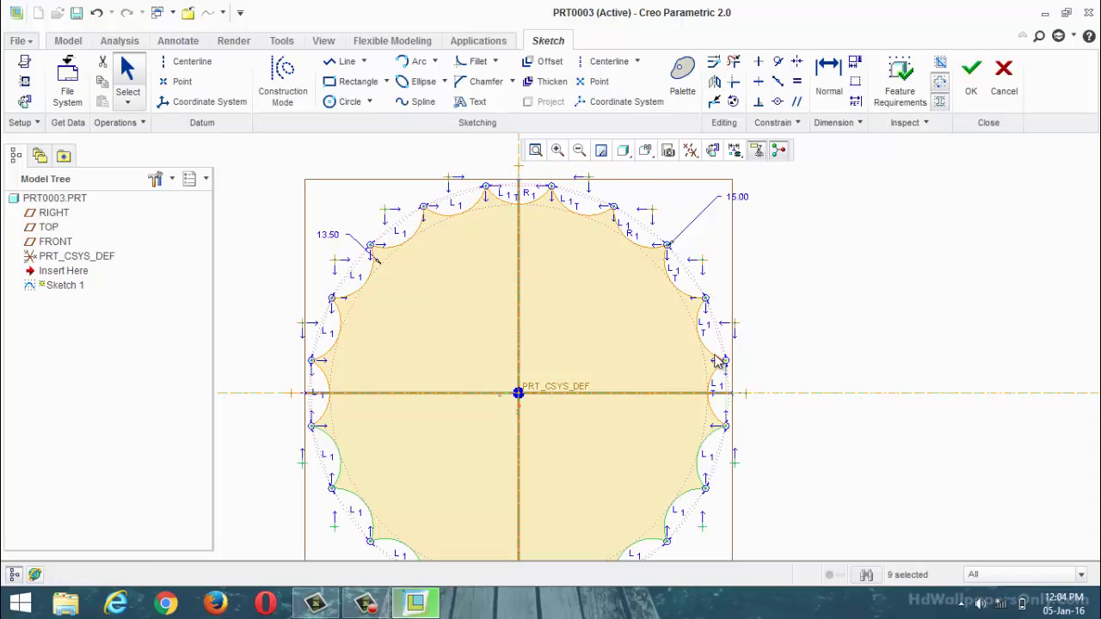
scroll(717, 363, down, 3)
scroll(578, 302, up, 3)
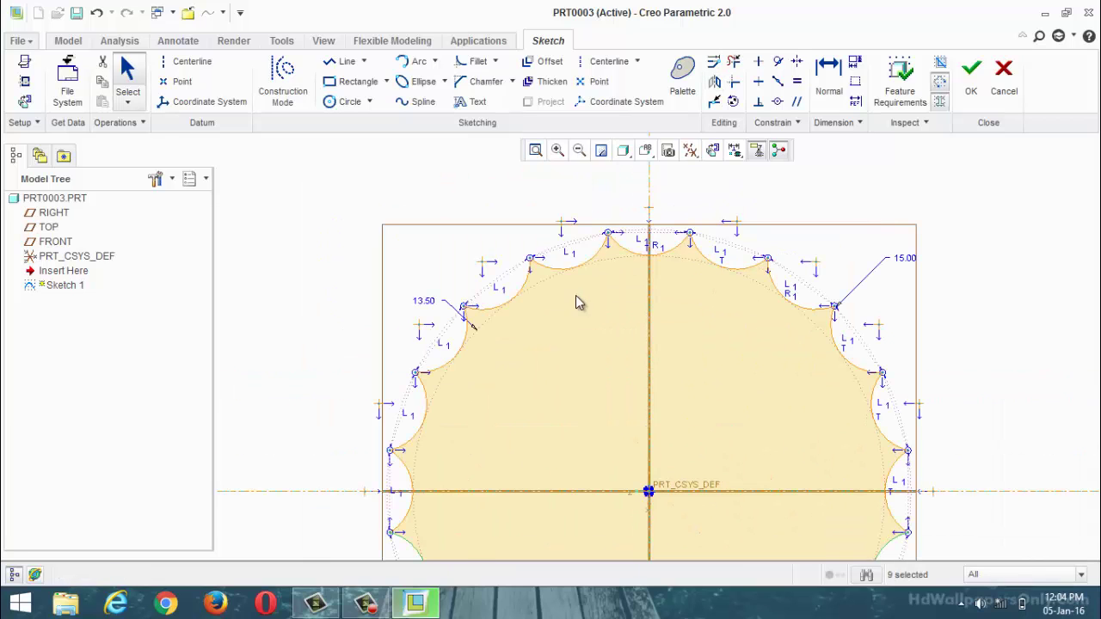
Delete the horizontal and vertical centerlines and finish the scalloped sketch
key(Escape)
click(578, 320)
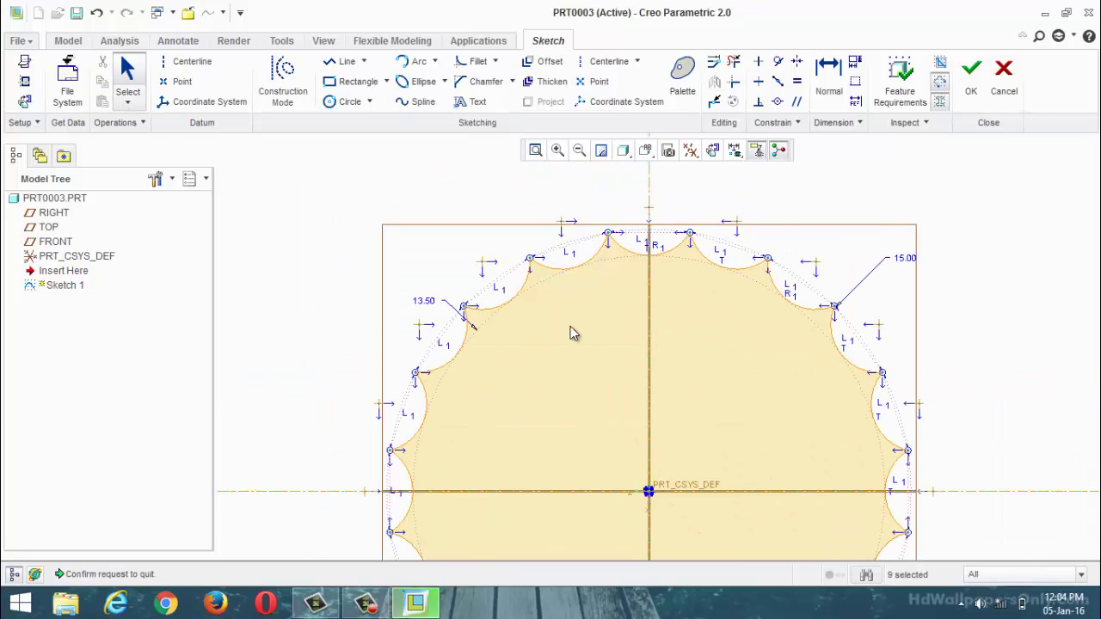
click(972, 499)
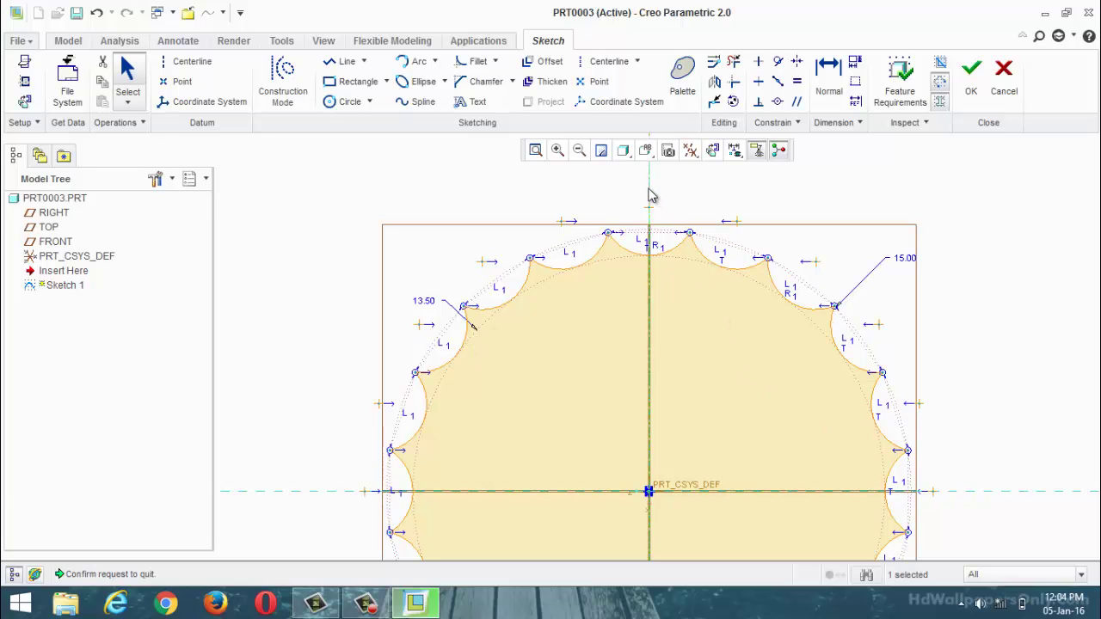
scroll(529, 248, down, 3)
scroll(471, 239, up, 3)
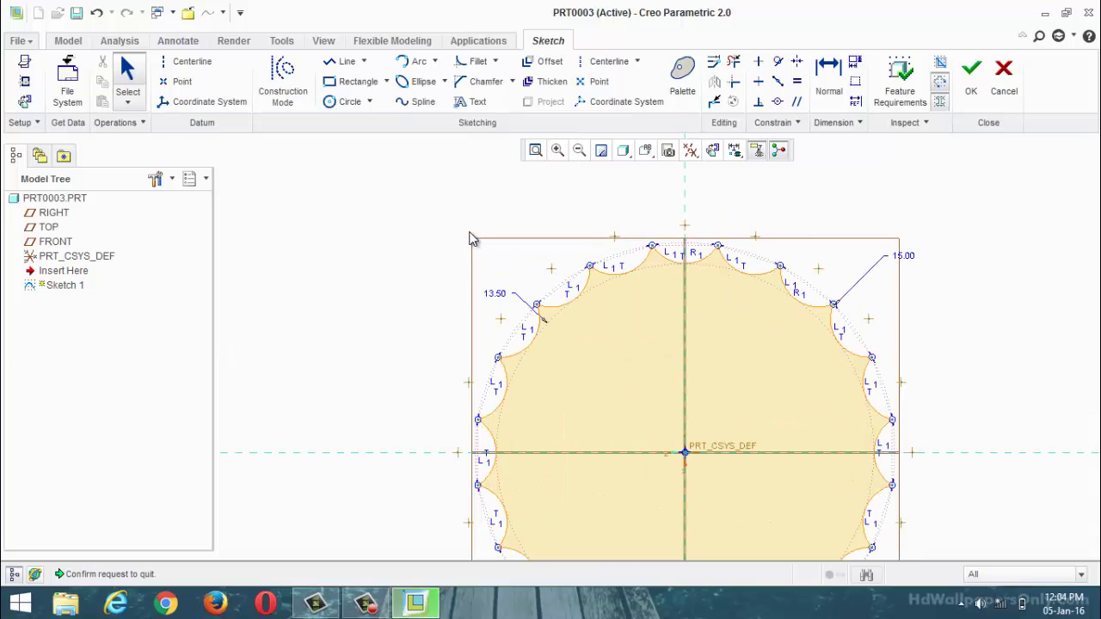
click(972, 86)
Create a datum plane through the plane of Sketch 1
scroll(708, 408, down, 3)
mouse_move(708, 407)
middle_down()
mouse_move(703, 315)
mouse_move(706, 362)
middle_up()
scroll(706, 361, up, 2)
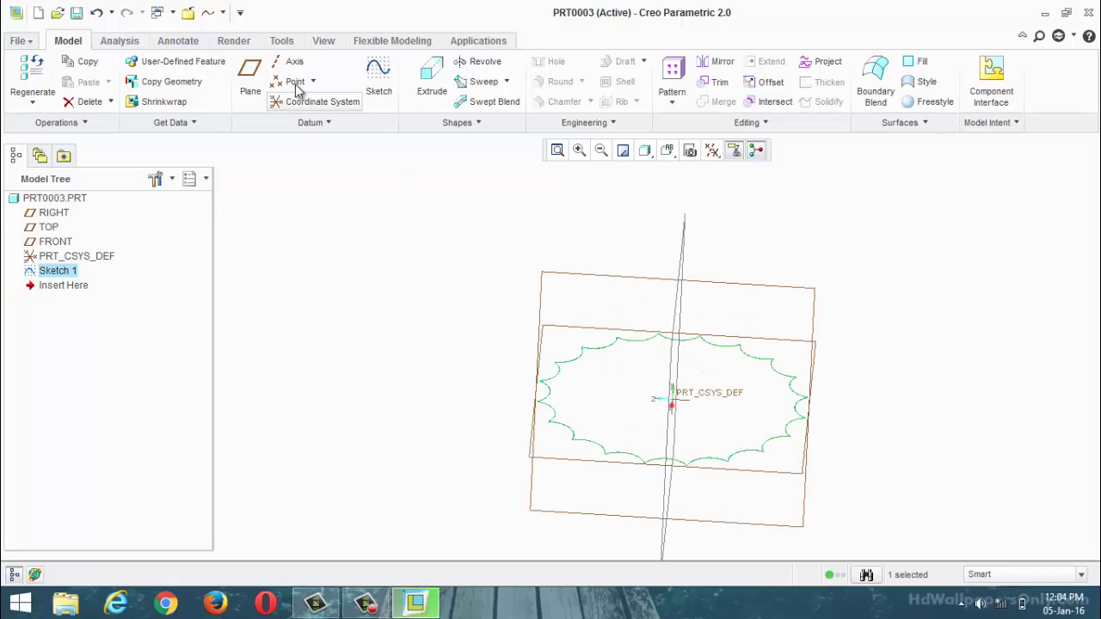
click(250, 84)
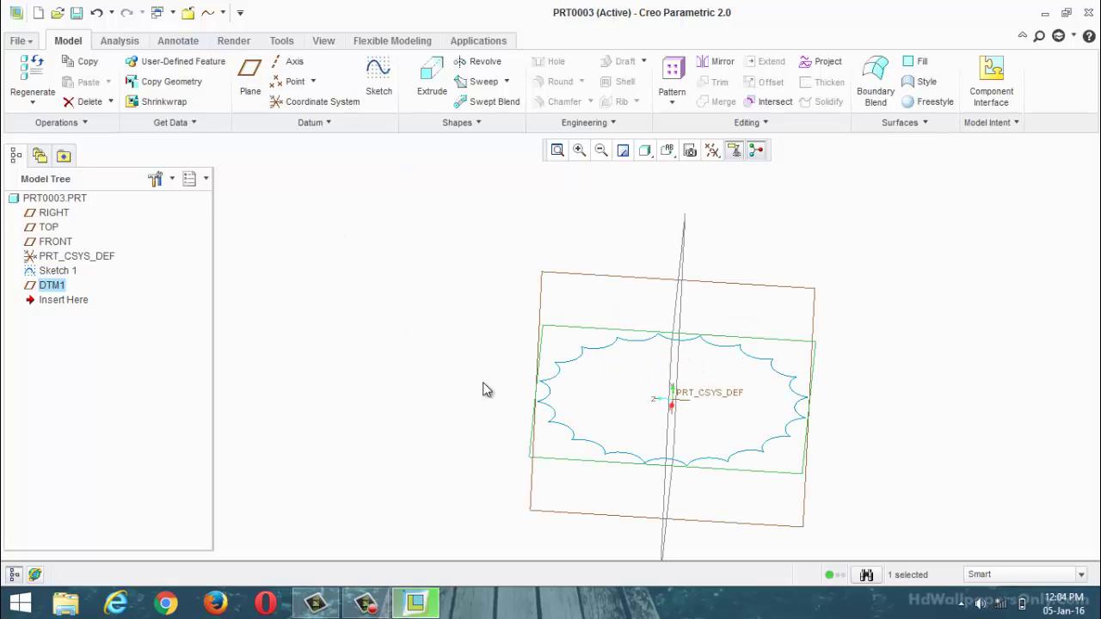
Create a second datum plane offset 10 above DTM1
click(574, 467)
click(244, 103)
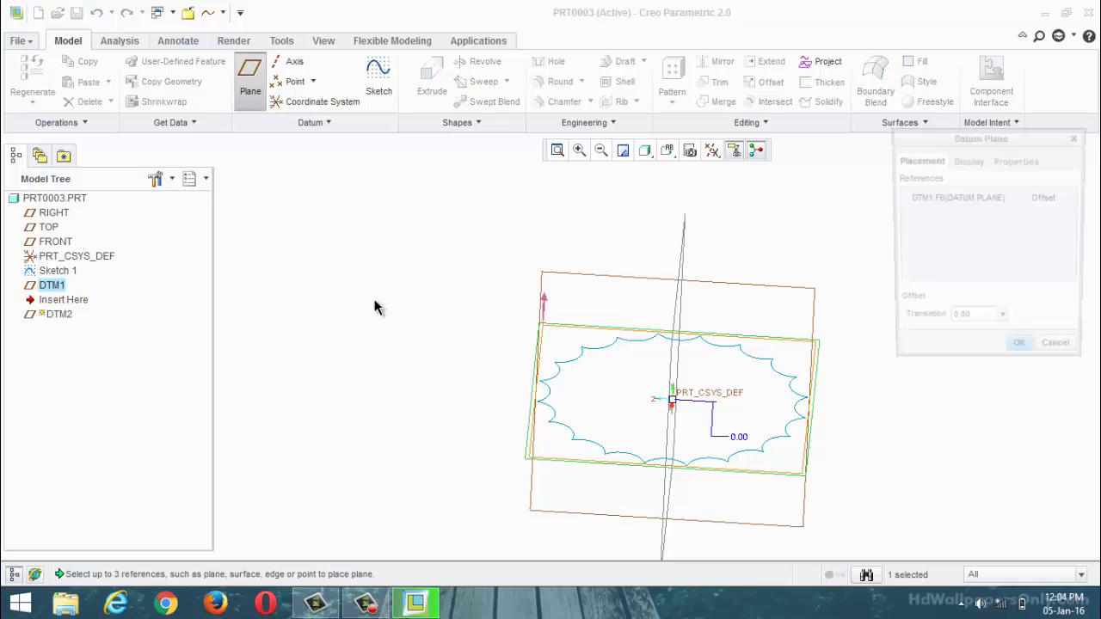
drag(676, 394, 677, 322)
key(ctrl+d)
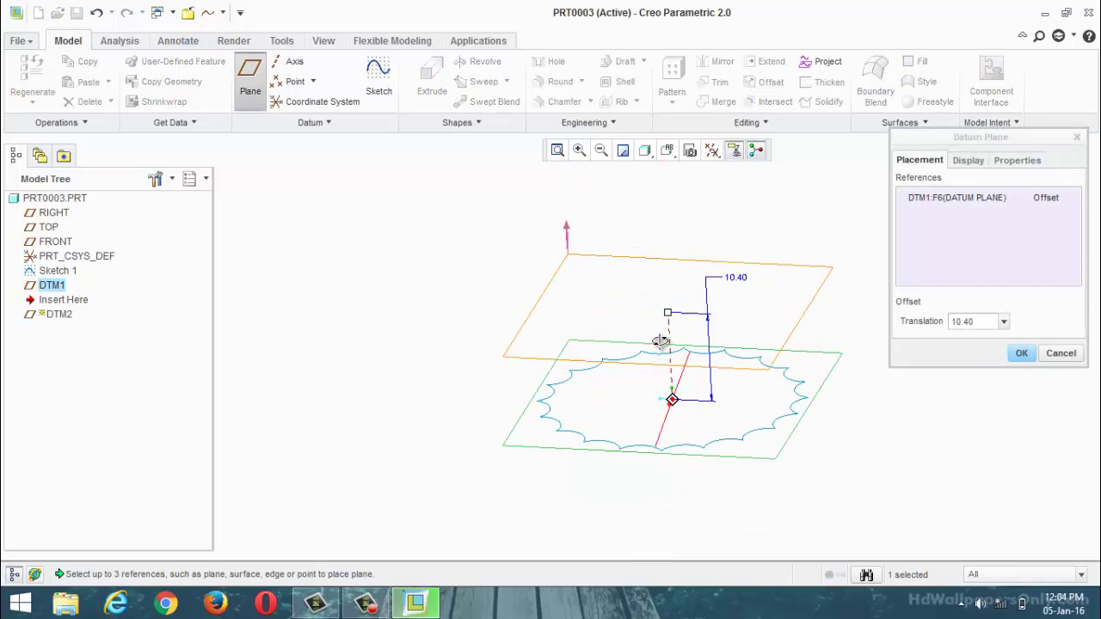
double_click(725, 277)
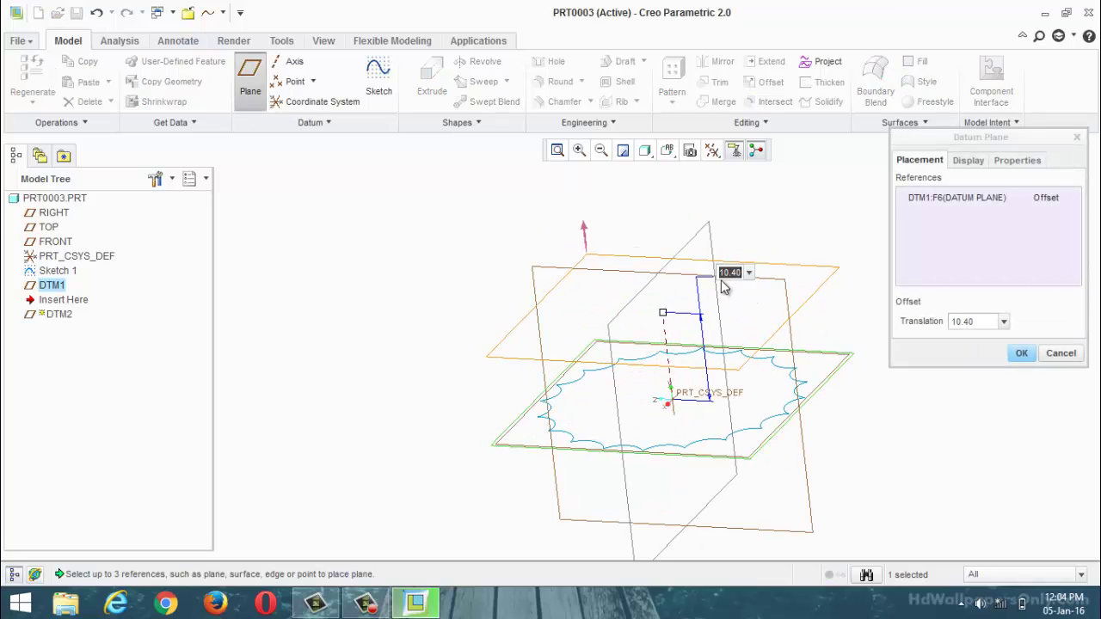
text(10)
key(Return)
click(1020, 355)
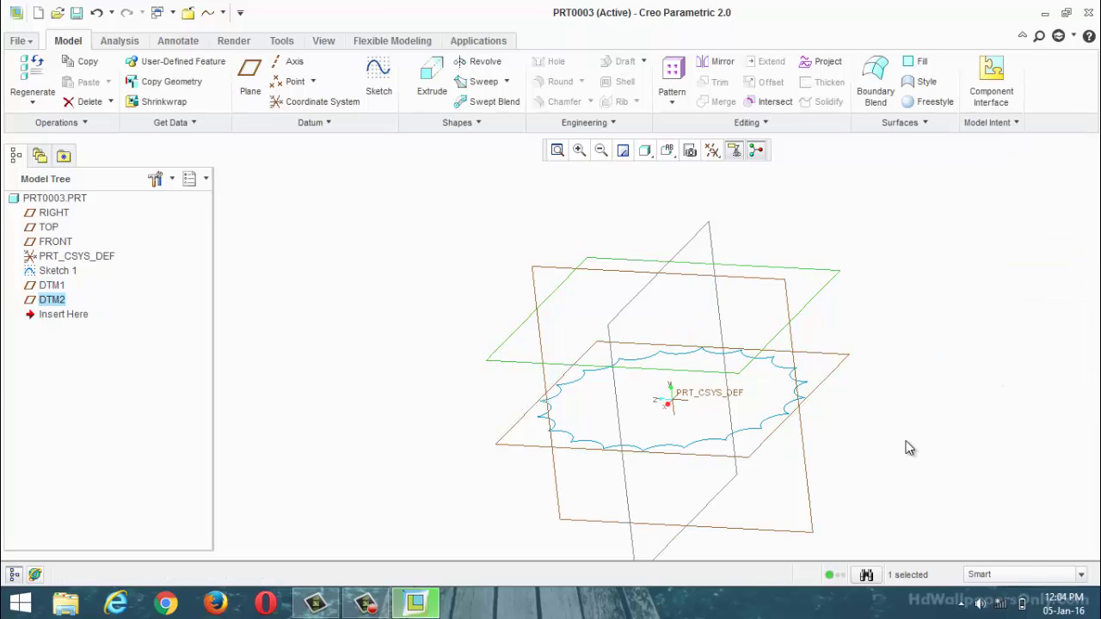
Start a sketch on DTM2 and draw a circle about 21 in diameter centred on the origin
click(378, 82)
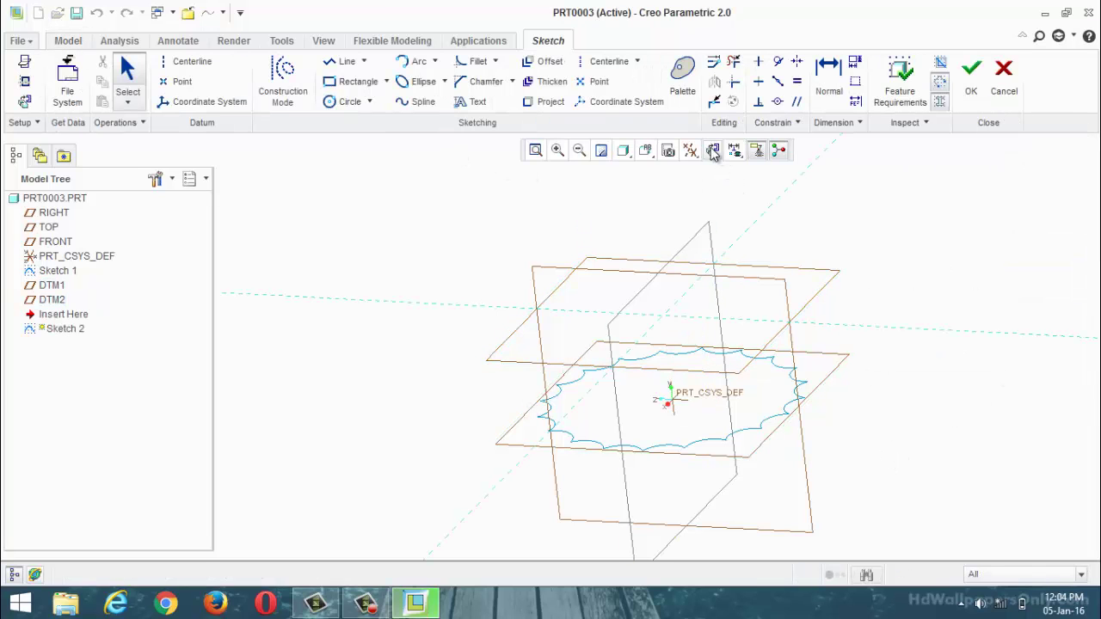
click(349, 102)
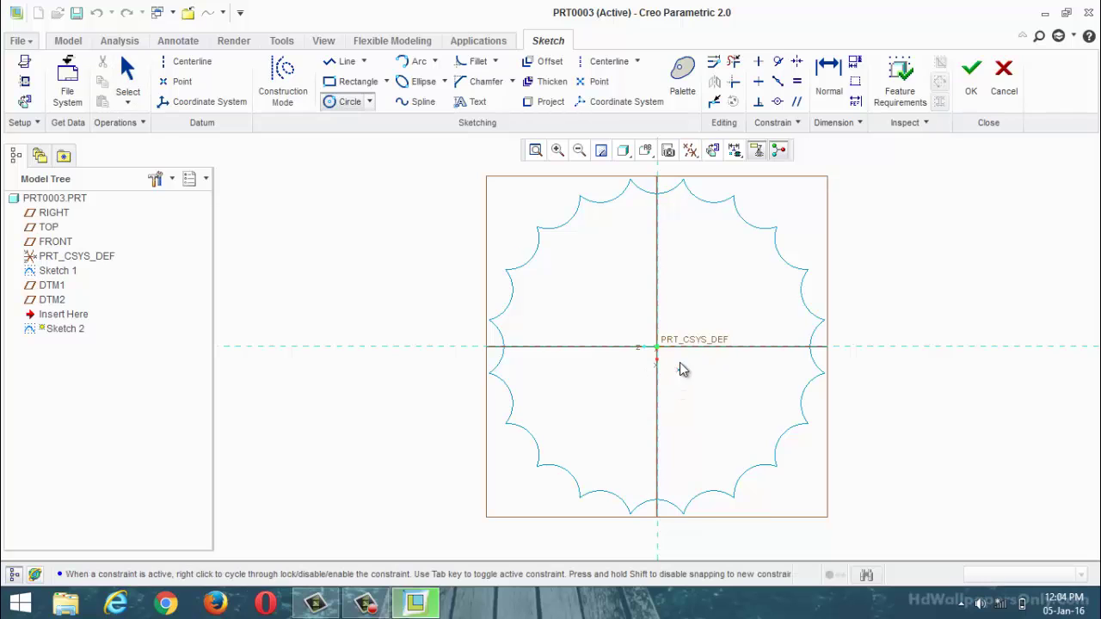
click(656, 347)
click(738, 261)
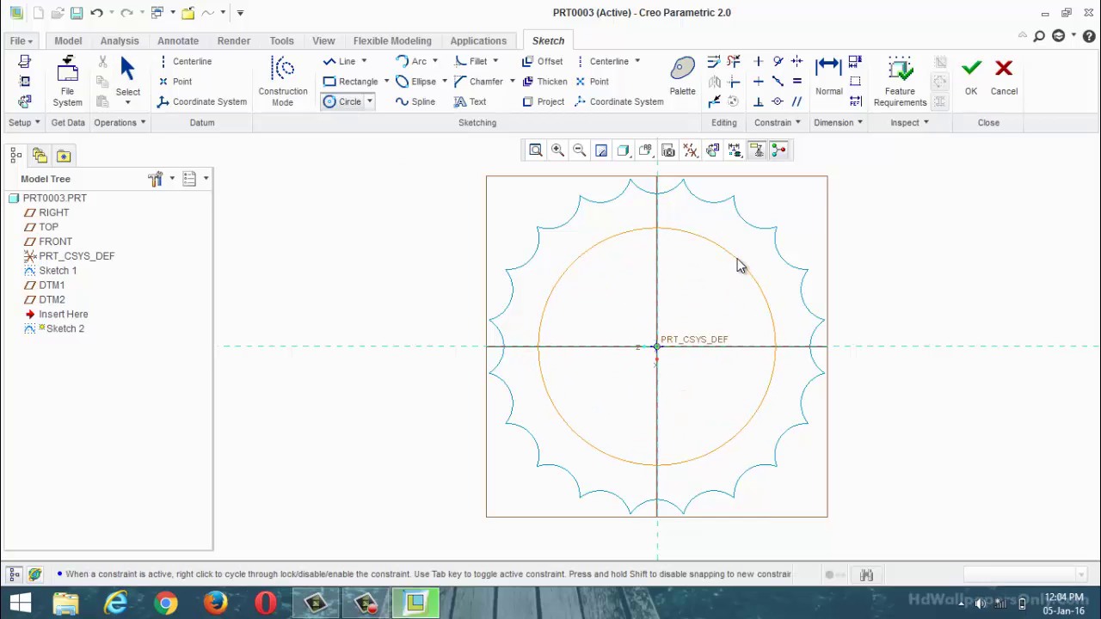
middle_click(593, 309)
Set the circle's diameter to 13.5
double_click(517, 234)
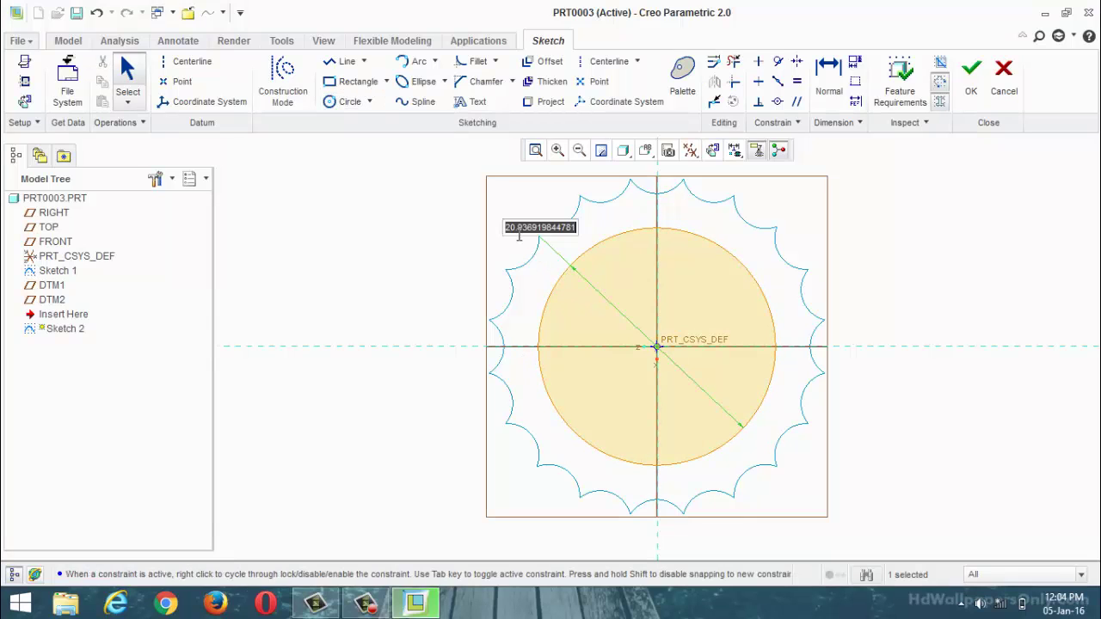
text(13.5)
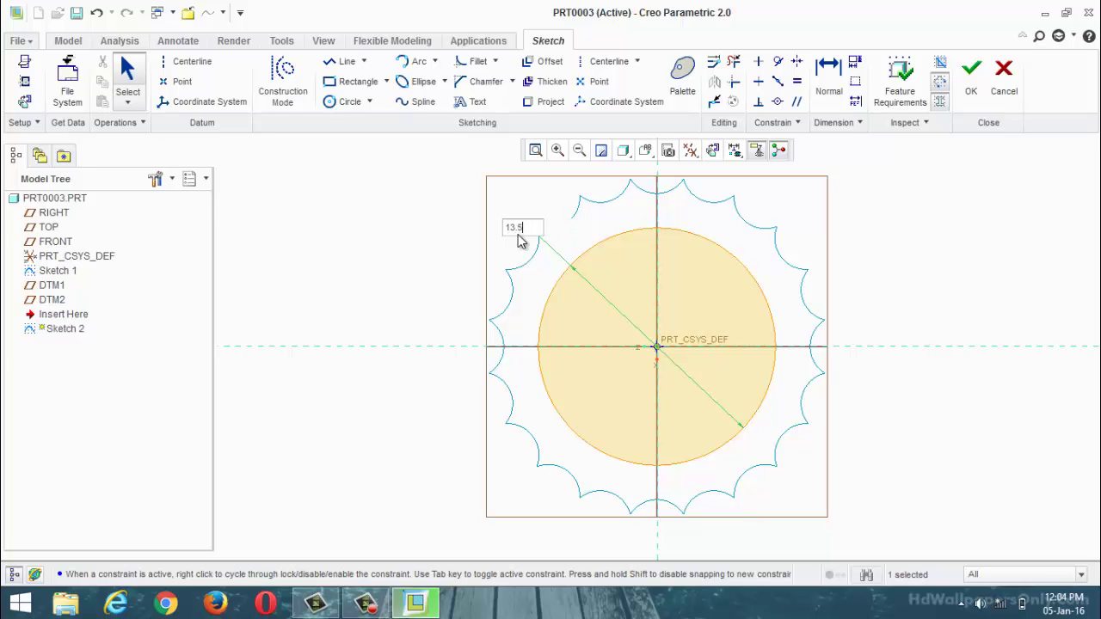
key(Return)
Set the circle's diameter to 27
double_click(549, 263)
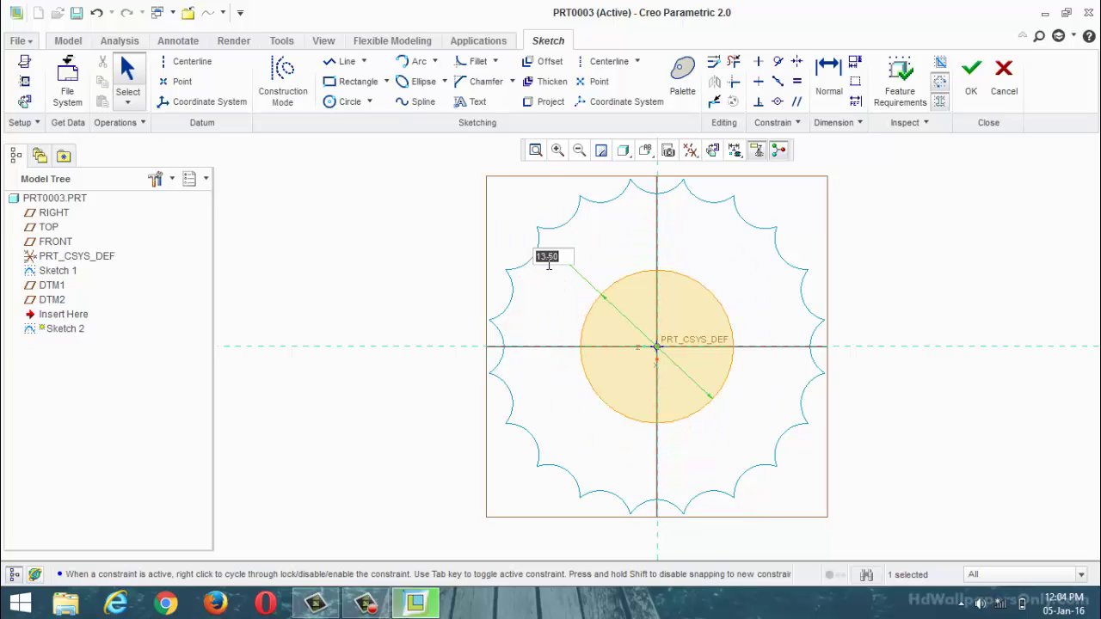
text(27)
key(Return)
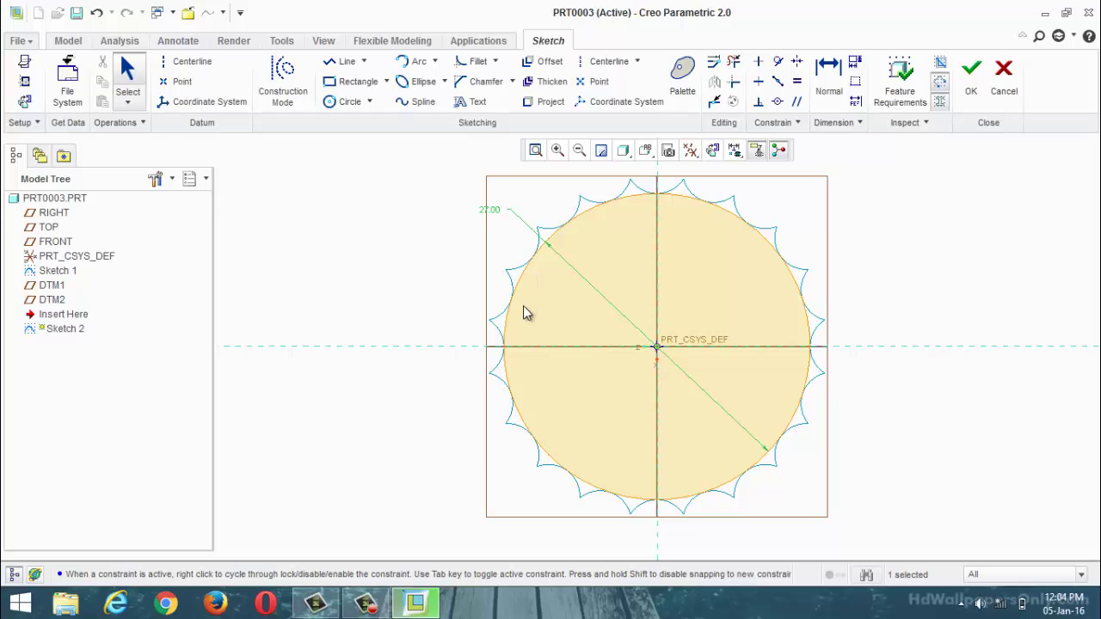
Divide the 27-diameter circle at its four quadrant points where it crosses the sketch axes and finish the sketch
scroll(560, 374, down, 1)
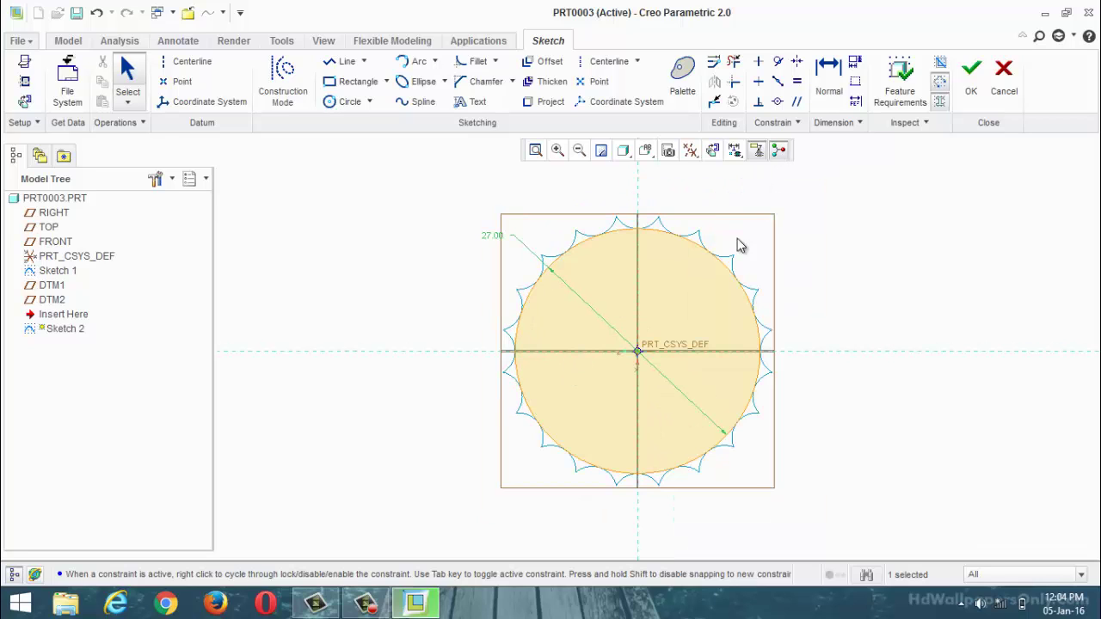
click(715, 104)
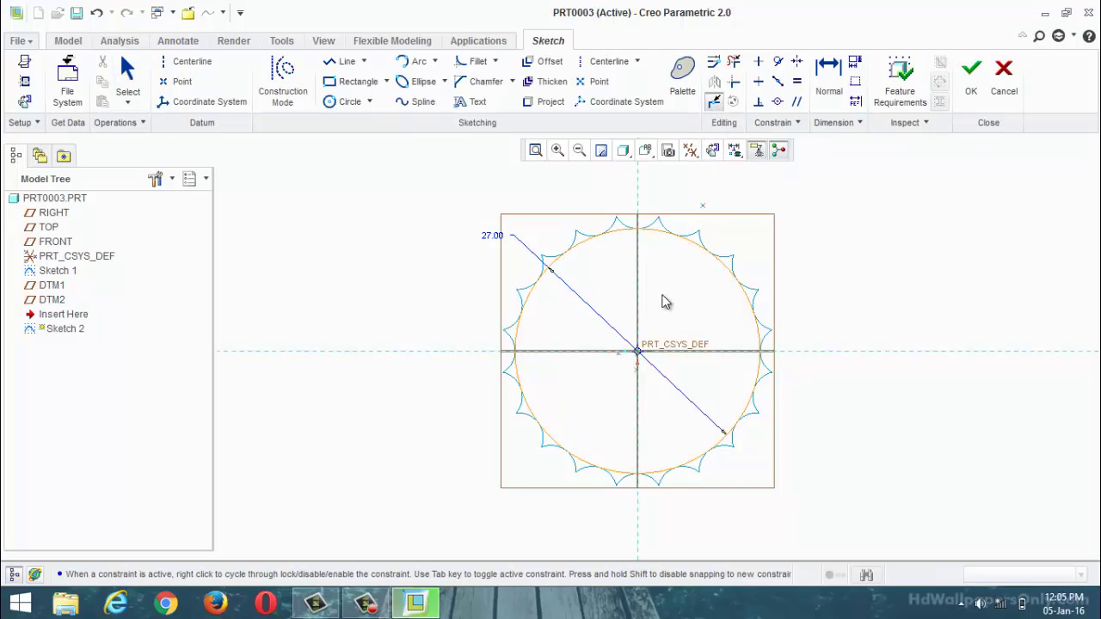
click(639, 237)
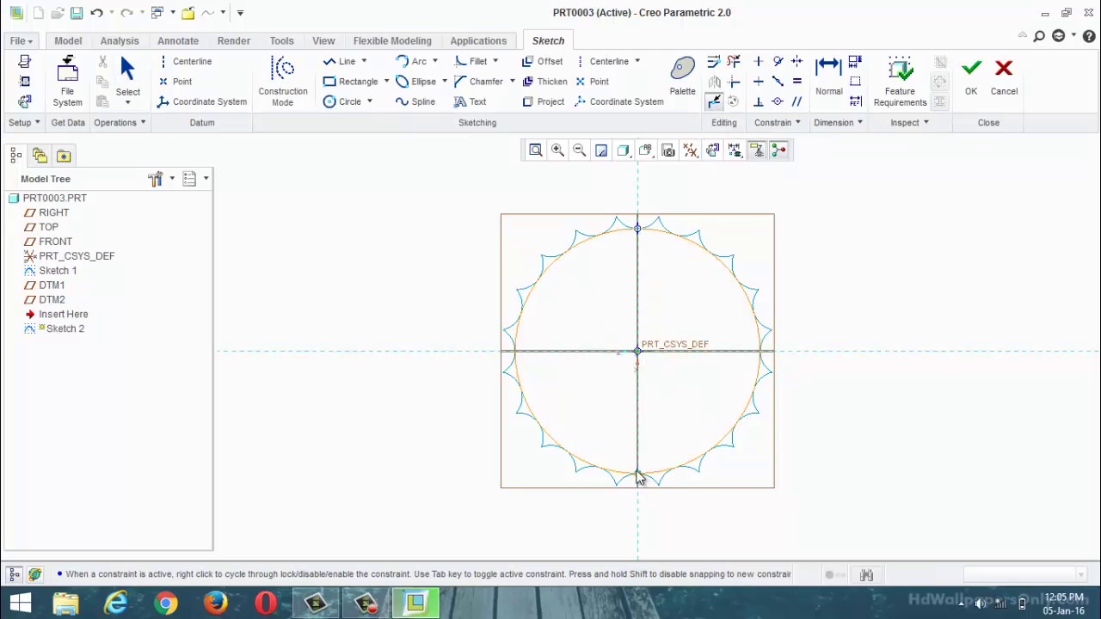
click(515, 351)
click(762, 352)
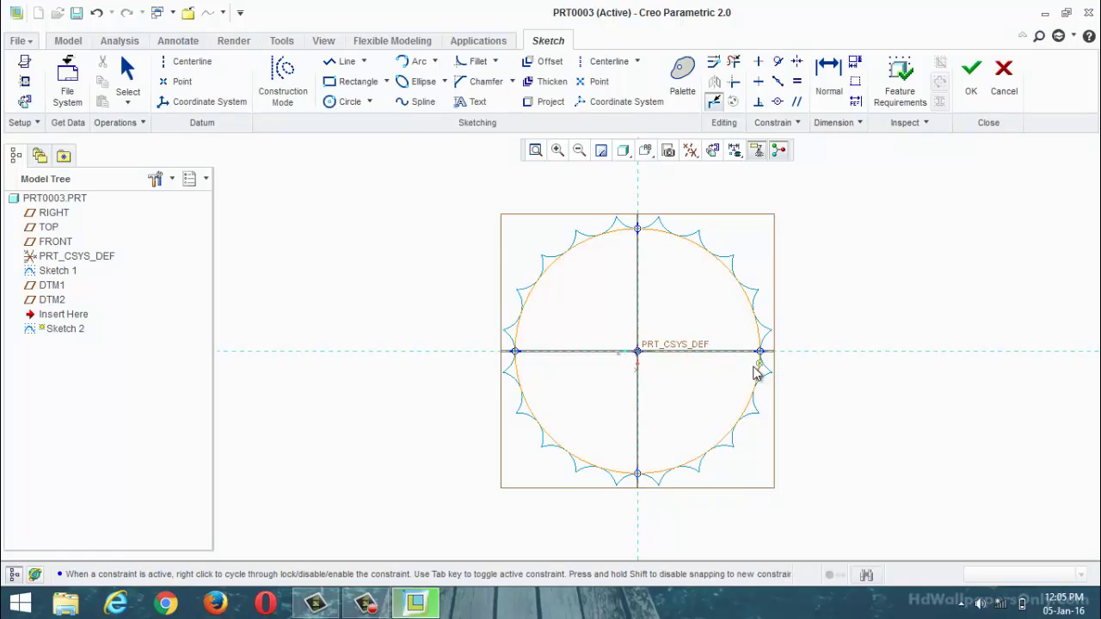
click(975, 86)
Start a new sketch on the vertical datum plane crossing the middle of both profiles and tilt the view so both are visible
scroll(737, 438, down, 3)
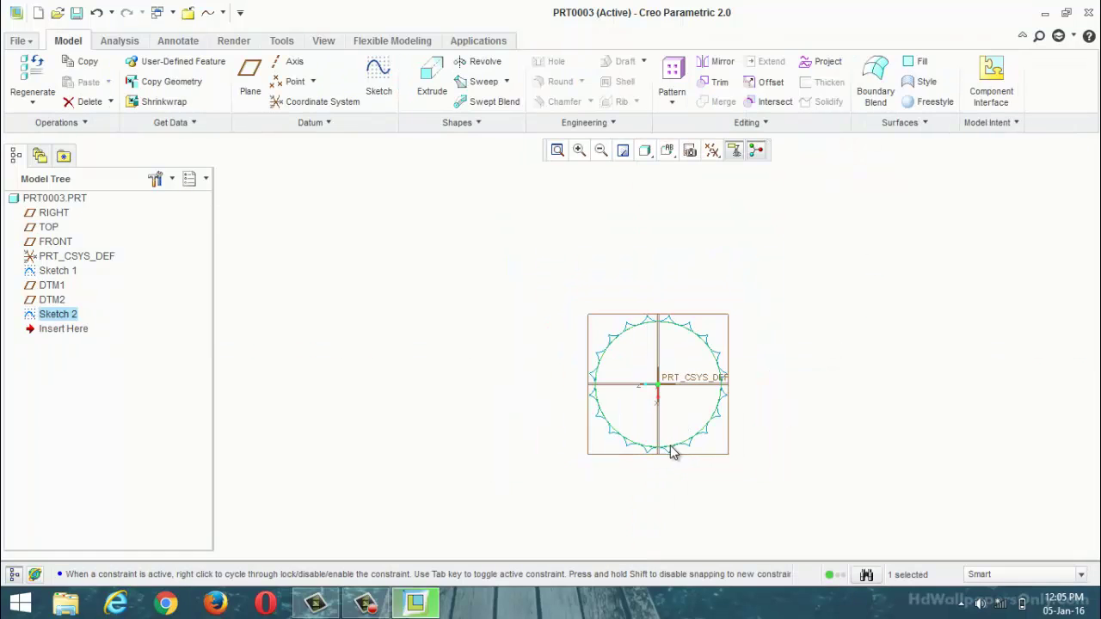
mouse_move(671, 450)
middle_down()
mouse_move(657, 360)
mouse_move(659, 381)
middle_up()
scroll(604, 394, up, 3)
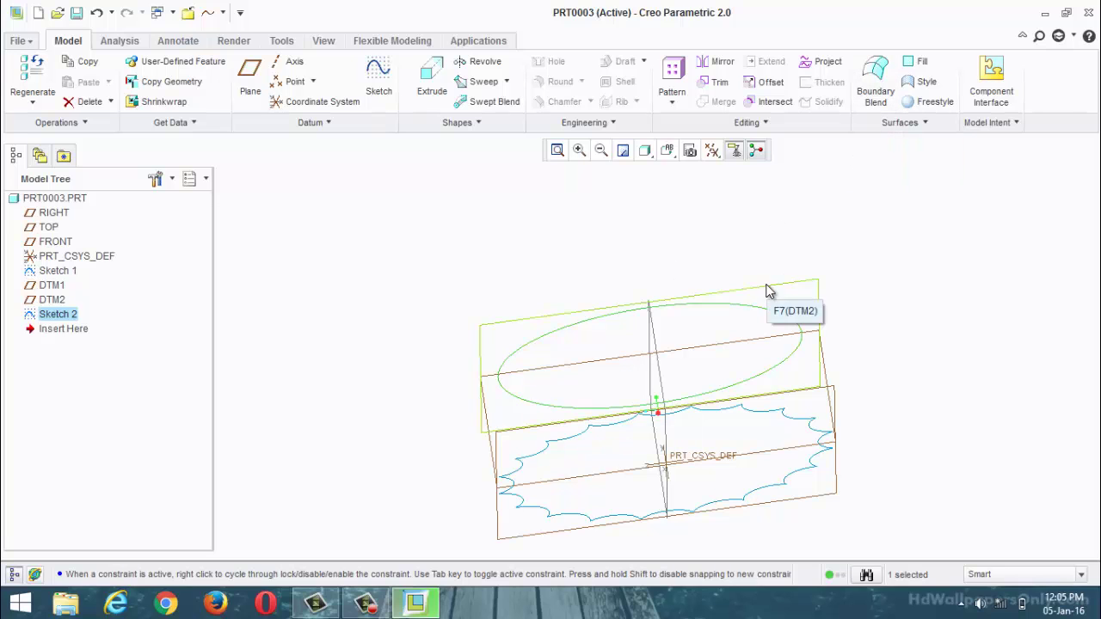
mouse_move(563, 408)
middle_down()
mouse_move(553, 386)
mouse_move(570, 411)
middle_up()
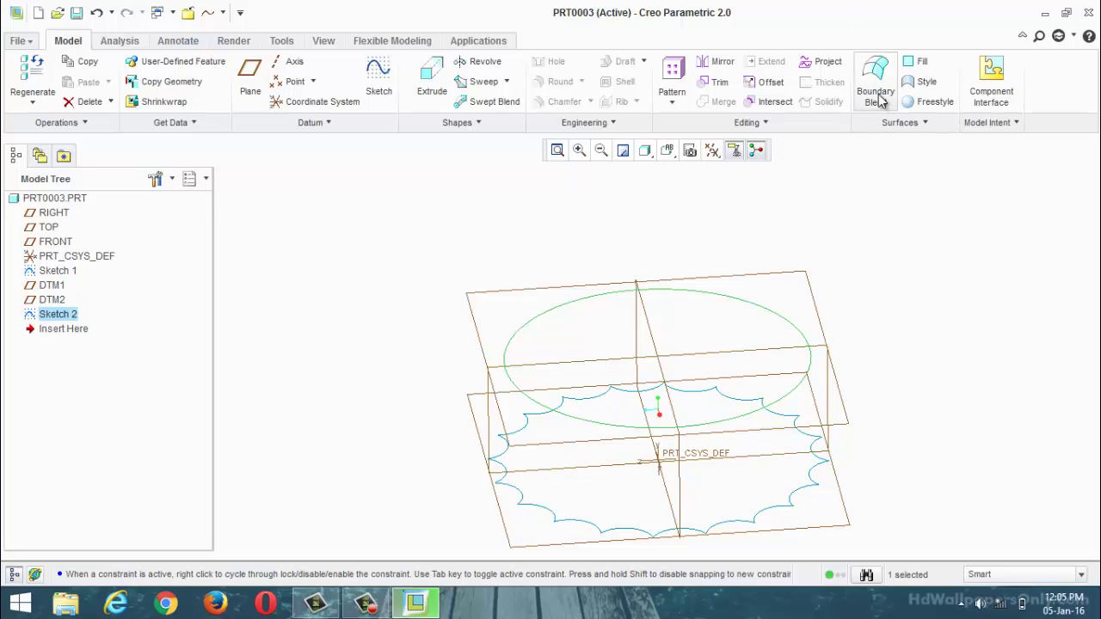
middle_drag(799, 253, 791, 223)
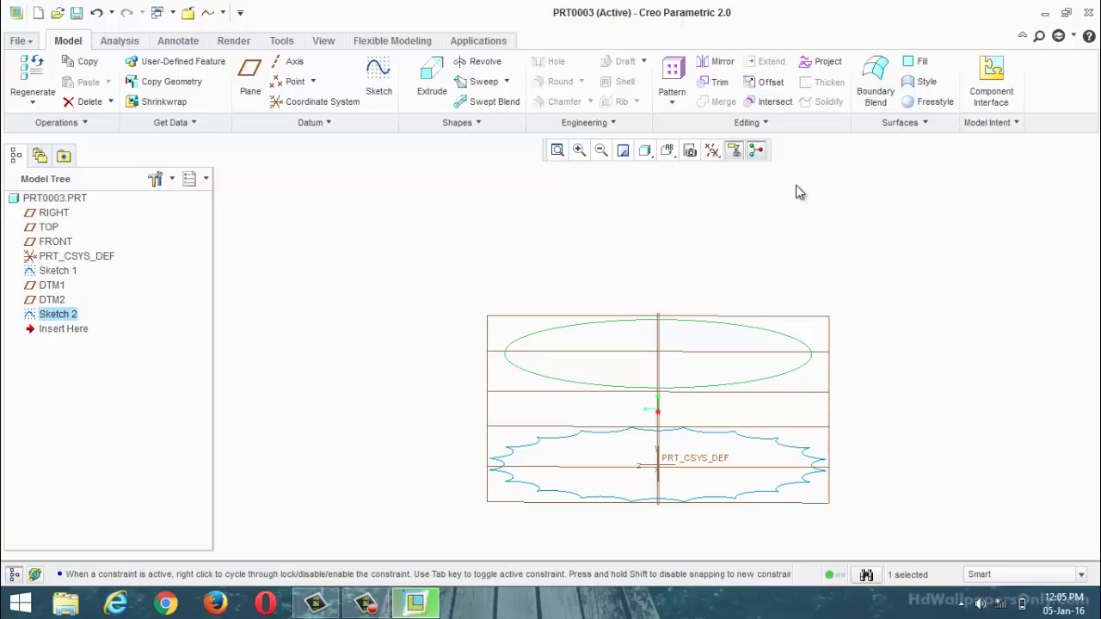
middle_drag(496, 342, 519, 327)
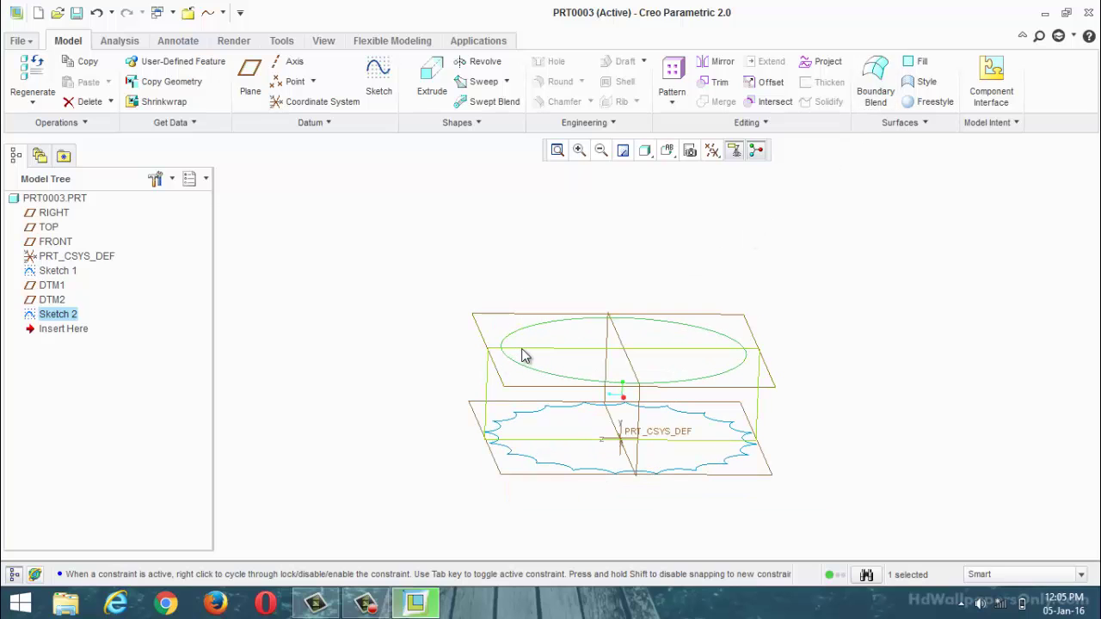
click(522, 356)
click(378, 86)
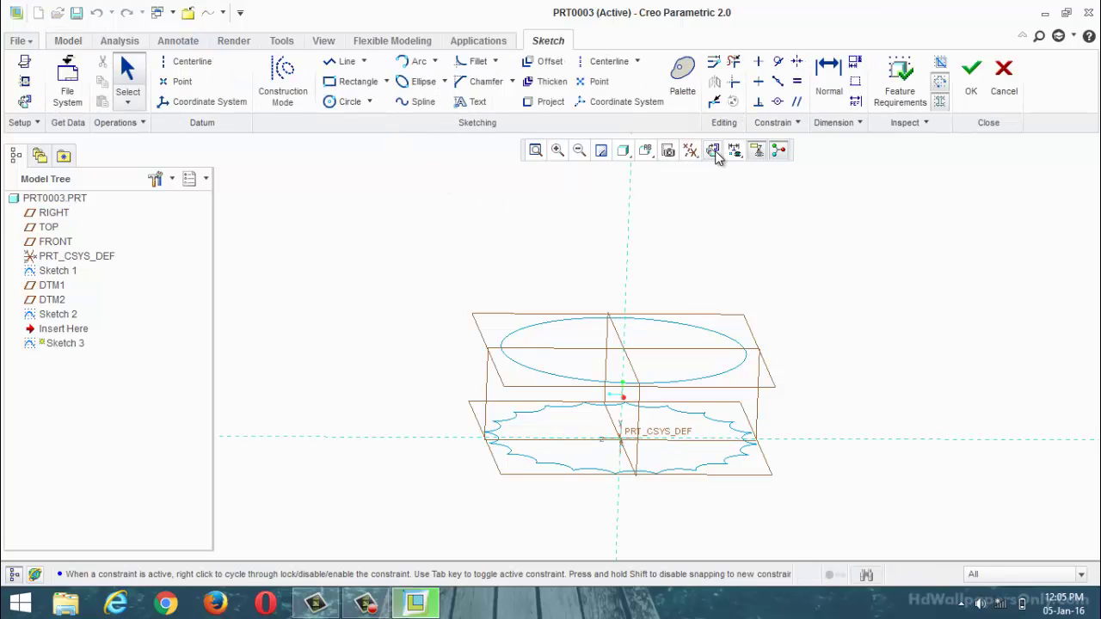
click(715, 151)
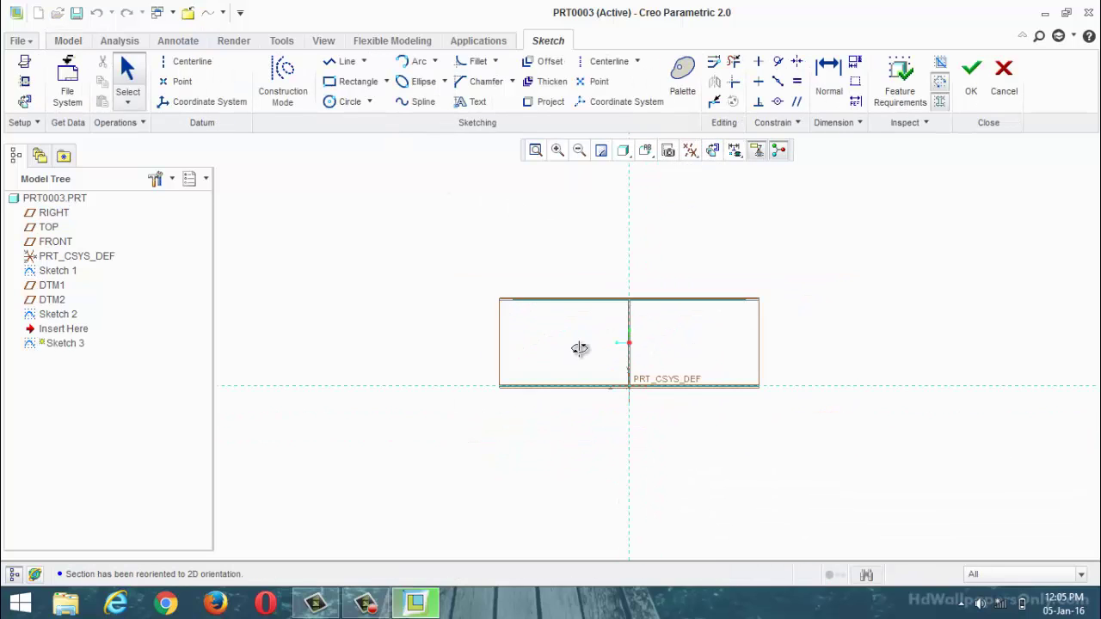
mouse_move(580, 347)
middle_down()
mouse_move(577, 363)
mouse_move(556, 263)
middle_up()
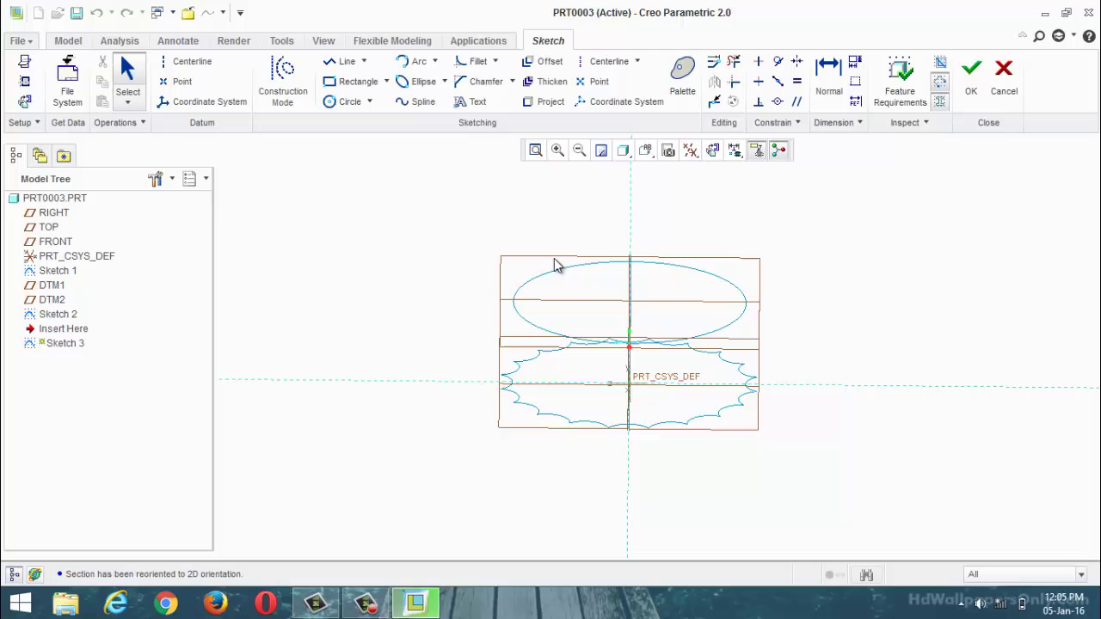
Project one circle segment from each side of the upper circle onto the sketch plane as single edges
click(549, 103)
click(524, 310)
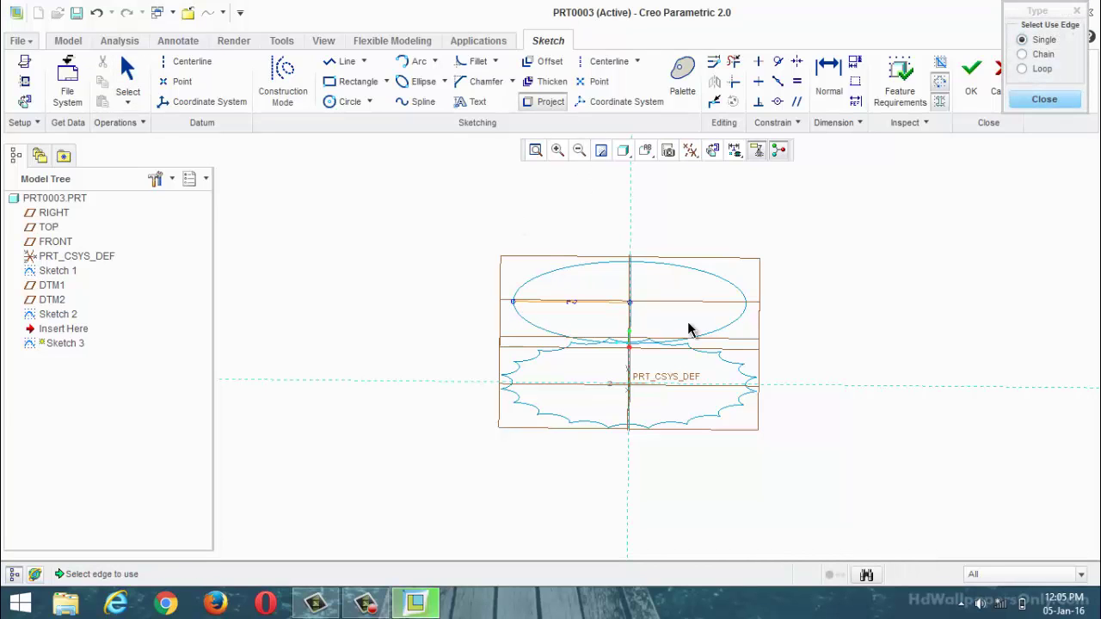
click(736, 290)
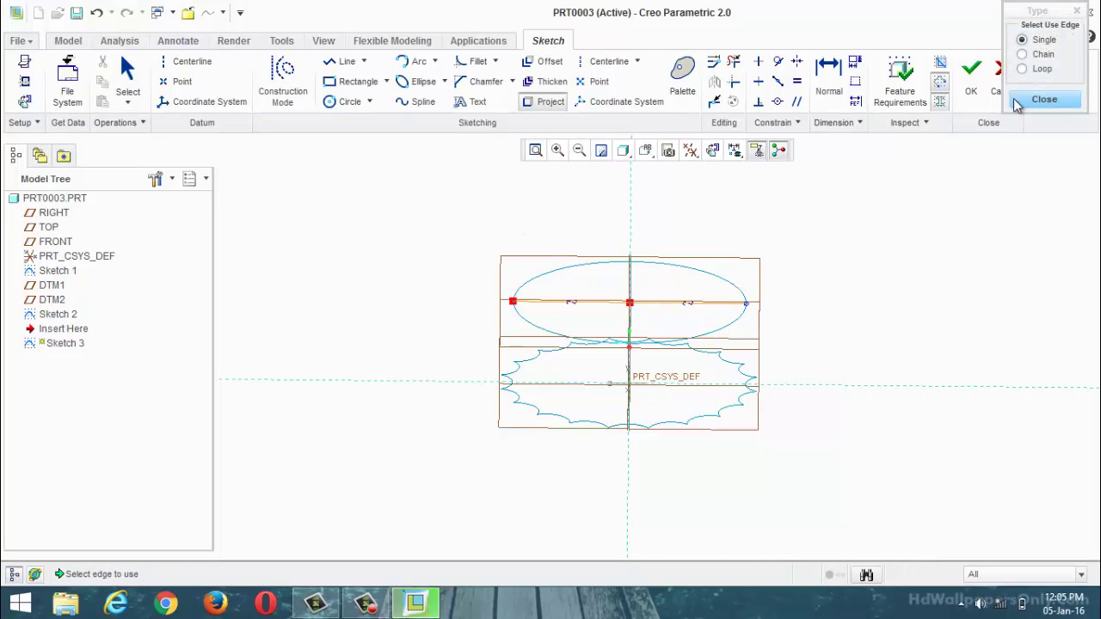
Project the scallop arcs at the two opposite ends of the base profile's horizontal axis into the sketch
scroll(518, 381, down, 4)
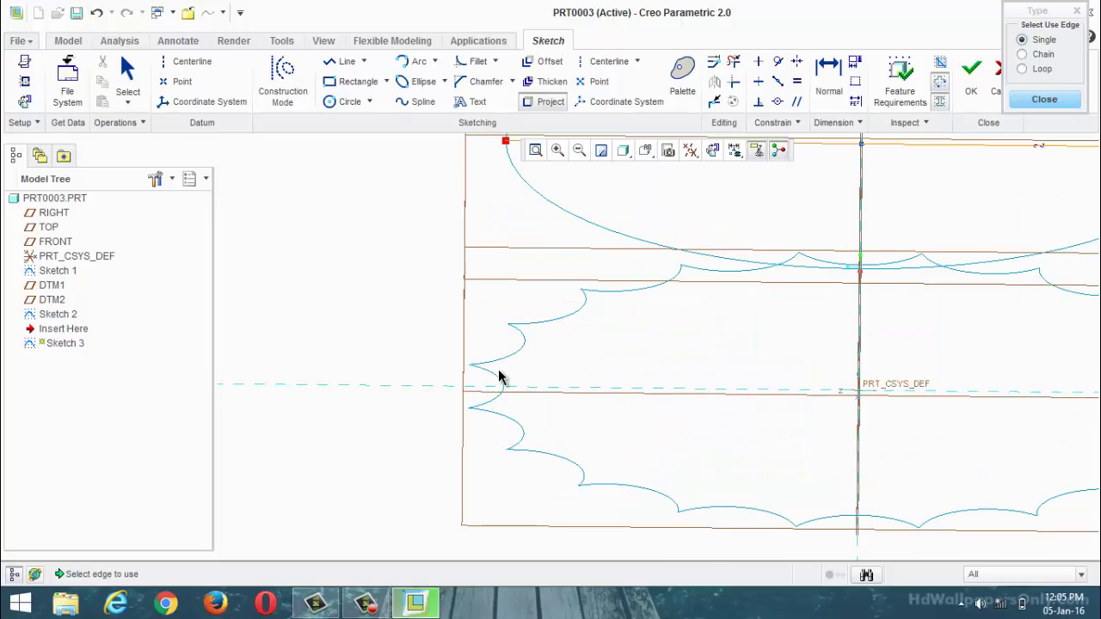
click(497, 383)
scroll(497, 391, up, 4)
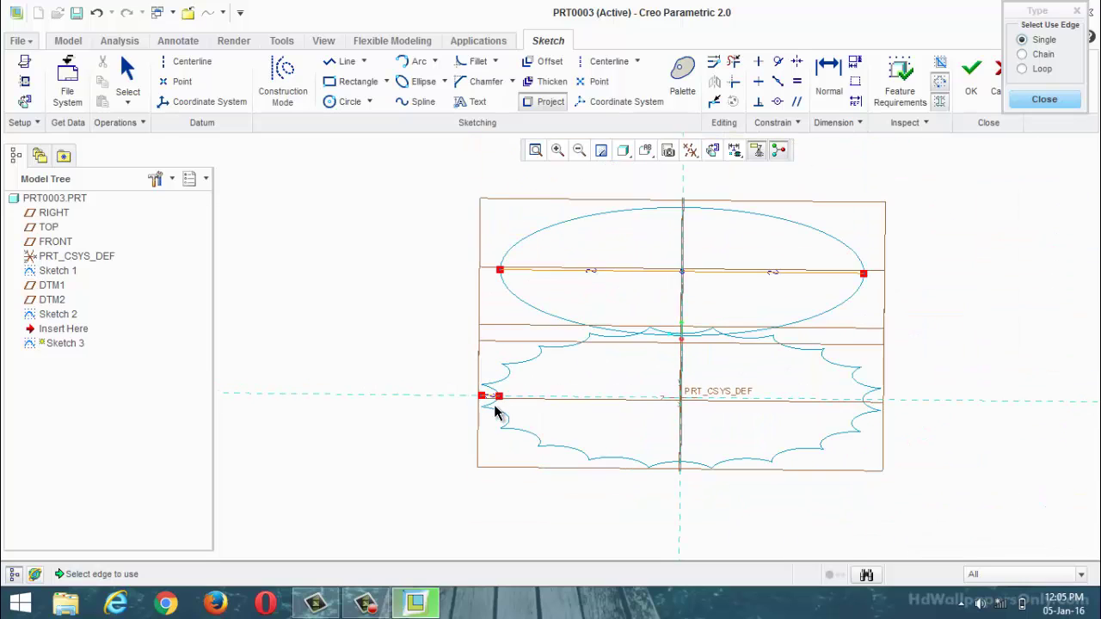
scroll(503, 400, down, 4)
scroll(1008, 405, up, 4)
scroll(926, 427, down, 4)
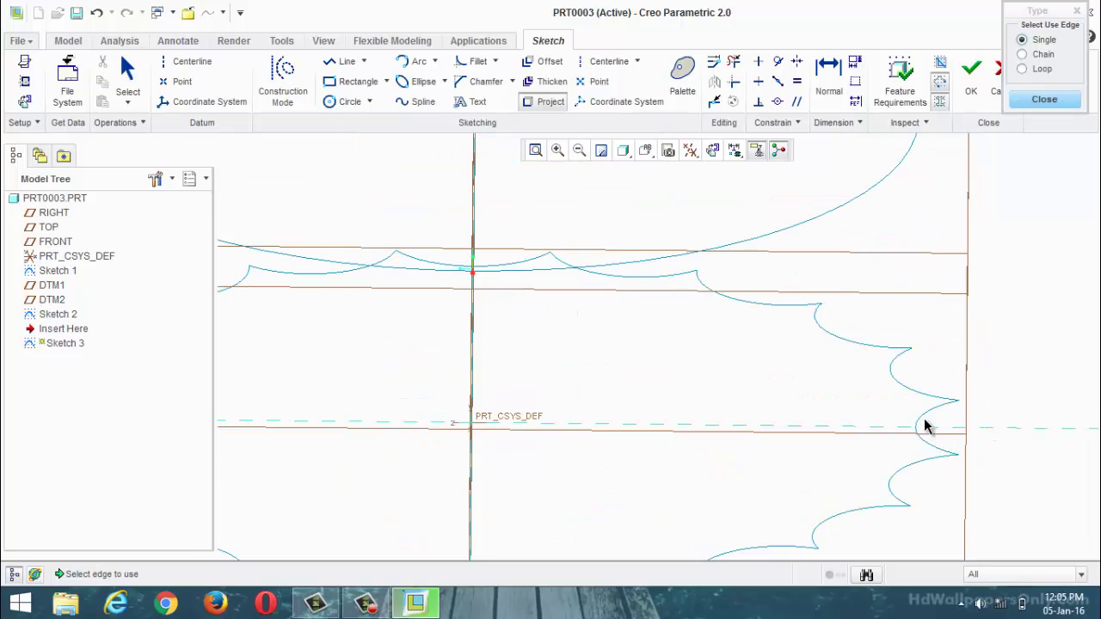
click(926, 419)
click(1044, 100)
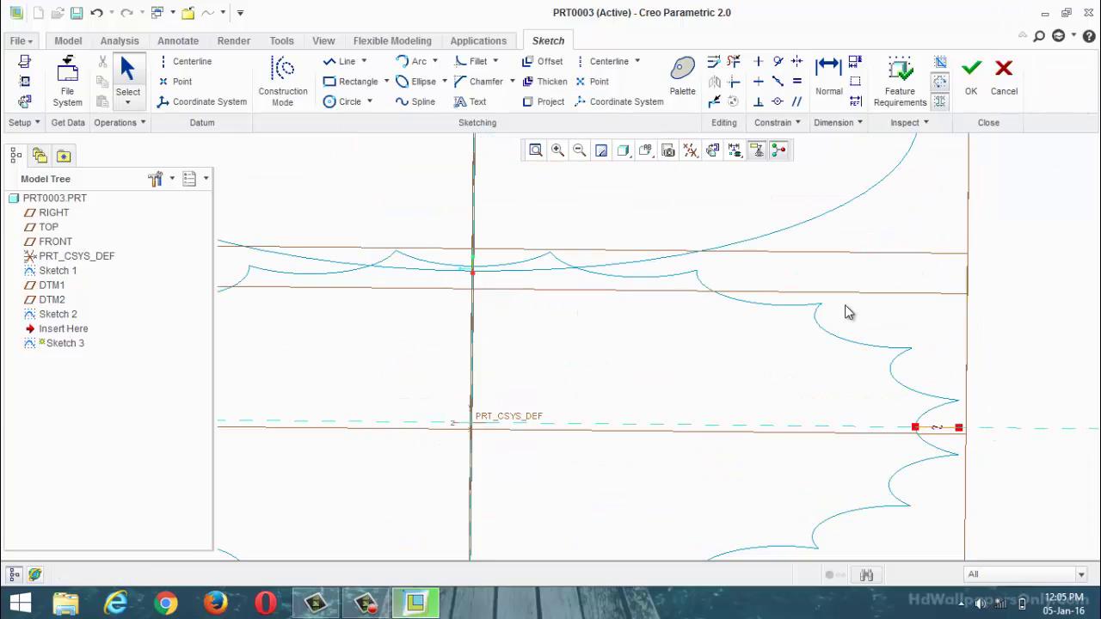
Draw a vertical line from the first end of the projected circle down to the inner end of the projected base arc
scroll(688, 379, up, 4)
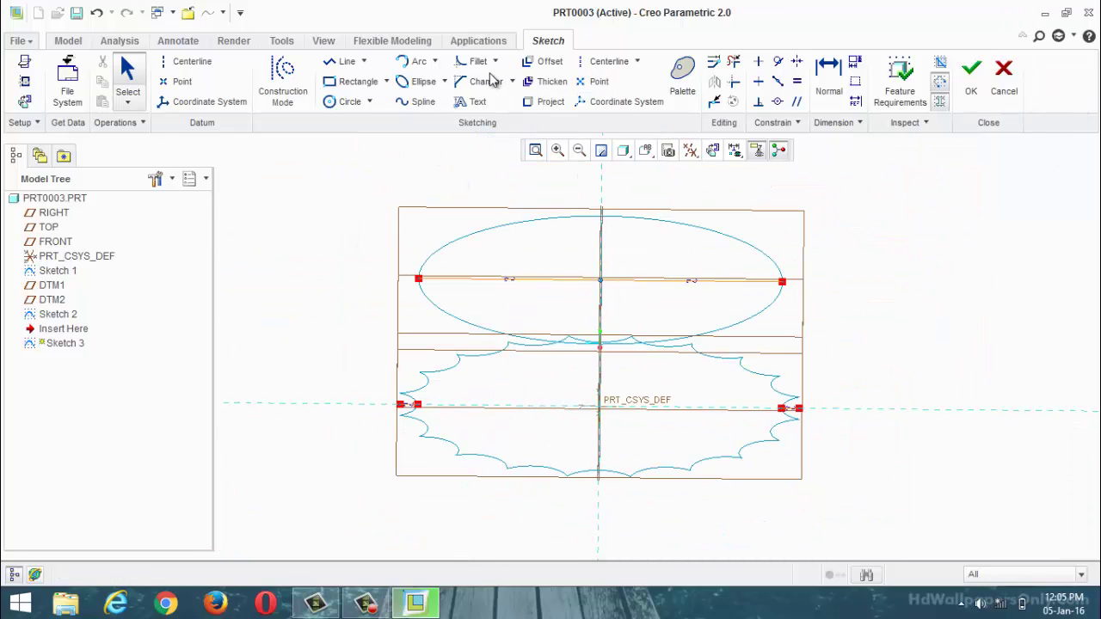
click(341, 61)
scroll(353, 246, up, 3)
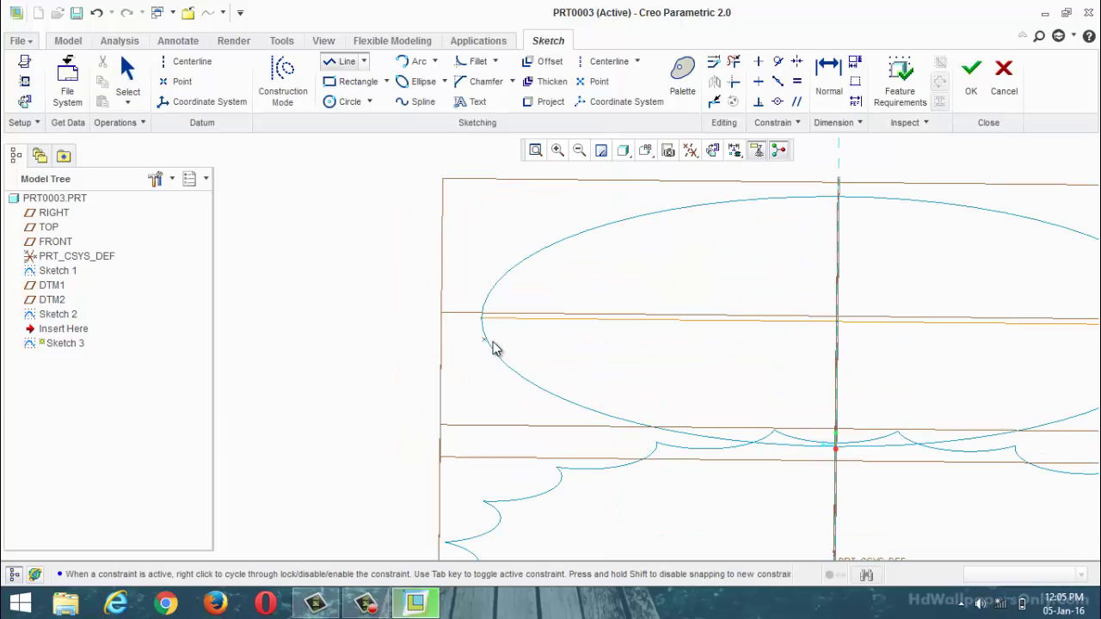
scroll(481, 396, up, 2)
scroll(479, 401, down, 4)
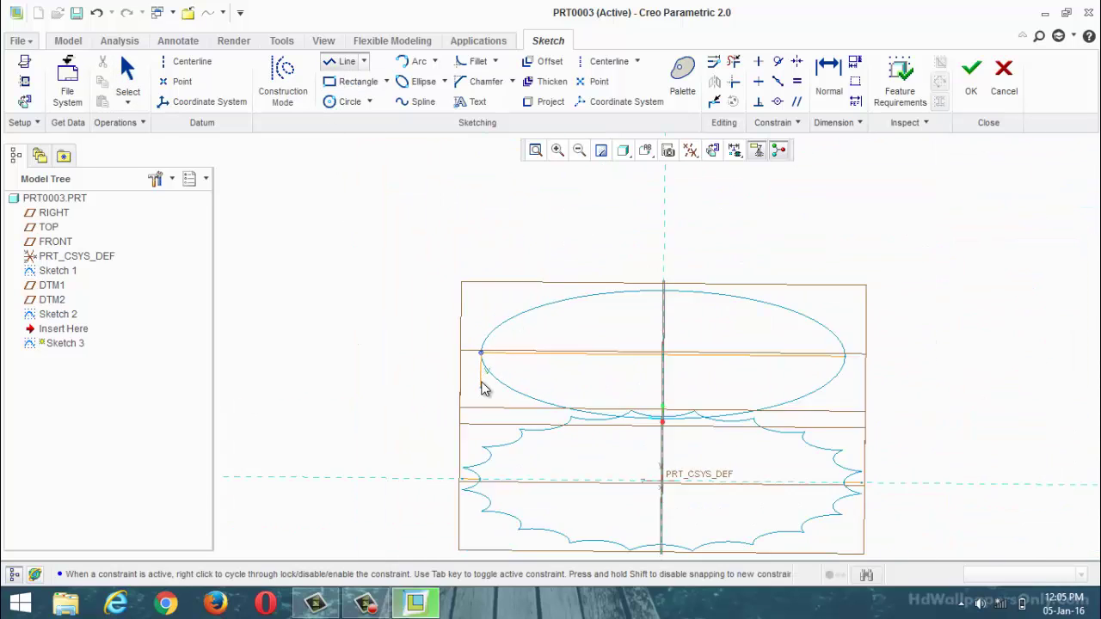
scroll(487, 388, up, 3)
click(487, 414)
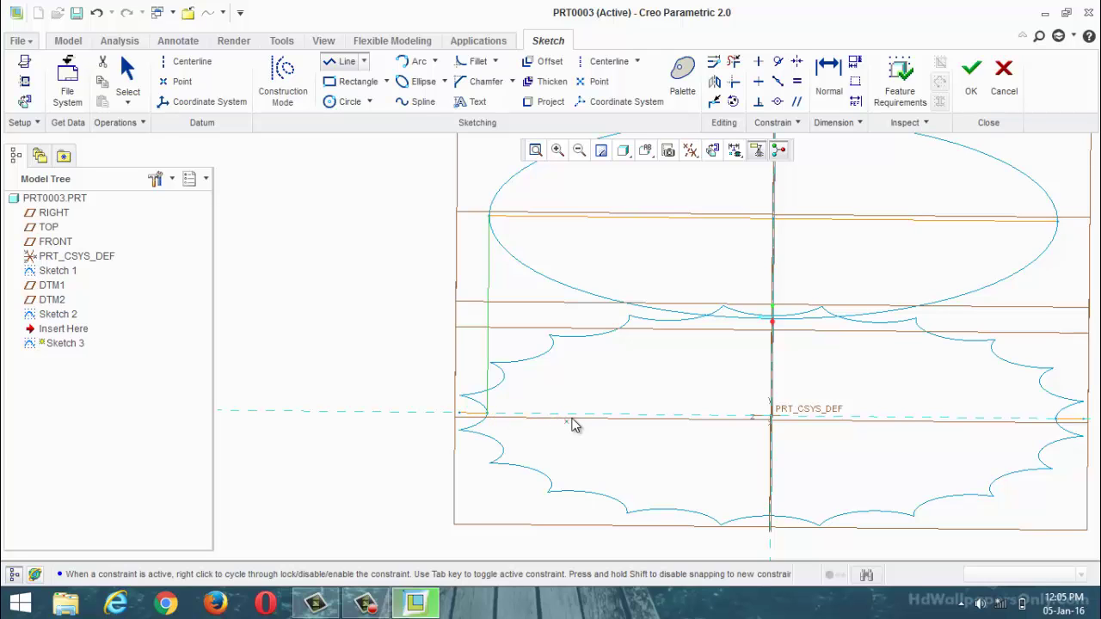
Draw a second vertical line from the opposite end of the projected circle down to the inner end of the other base arc
scroll(569, 426, down, 3)
scroll(698, 400, up, 4)
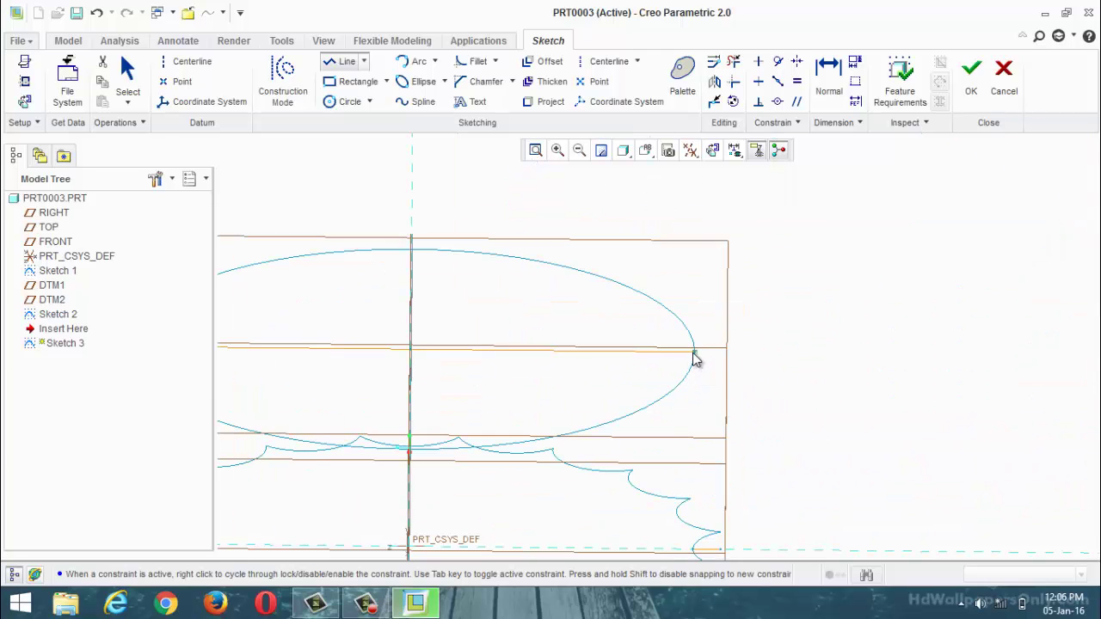
click(695, 353)
scroll(698, 516, down, 3)
scroll(704, 516, up, 3)
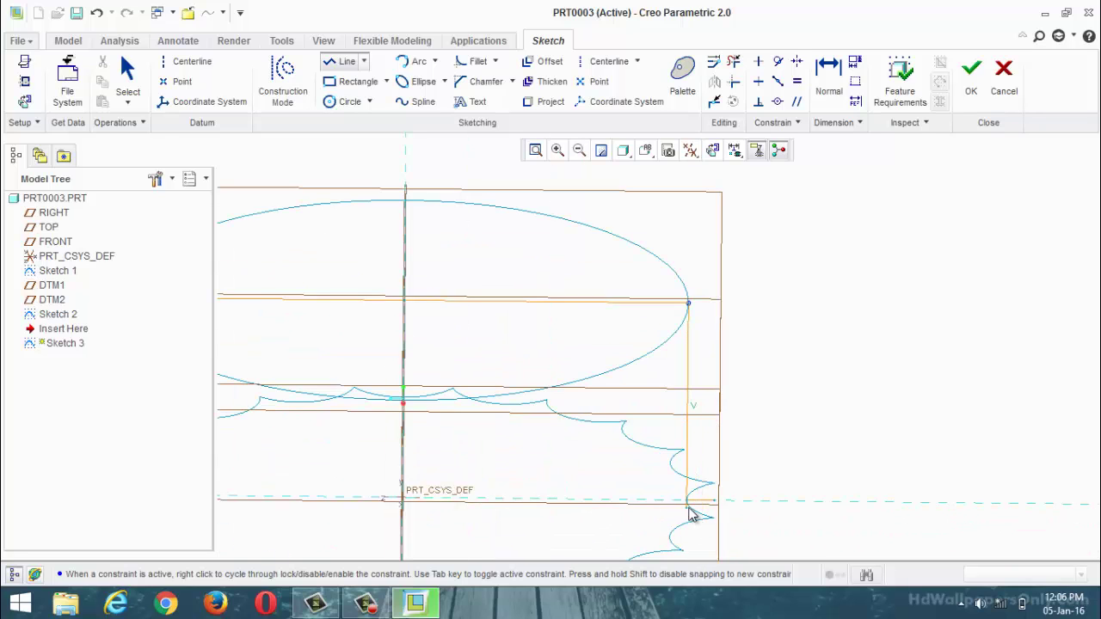
click(690, 511)
scroll(774, 452, down, 3)
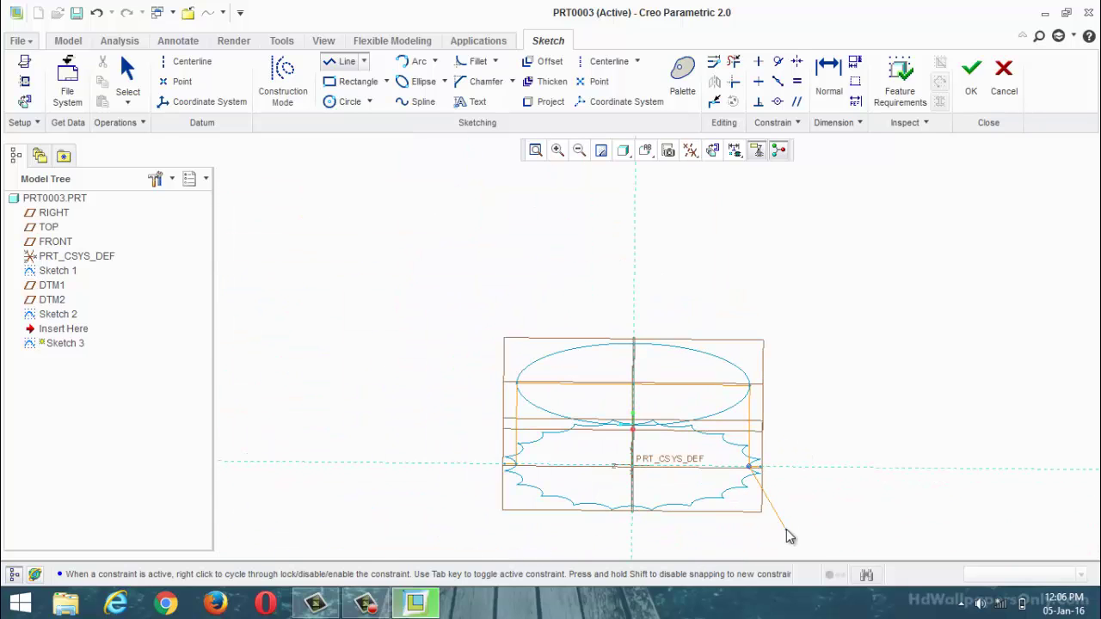
scroll(728, 493, up, 4)
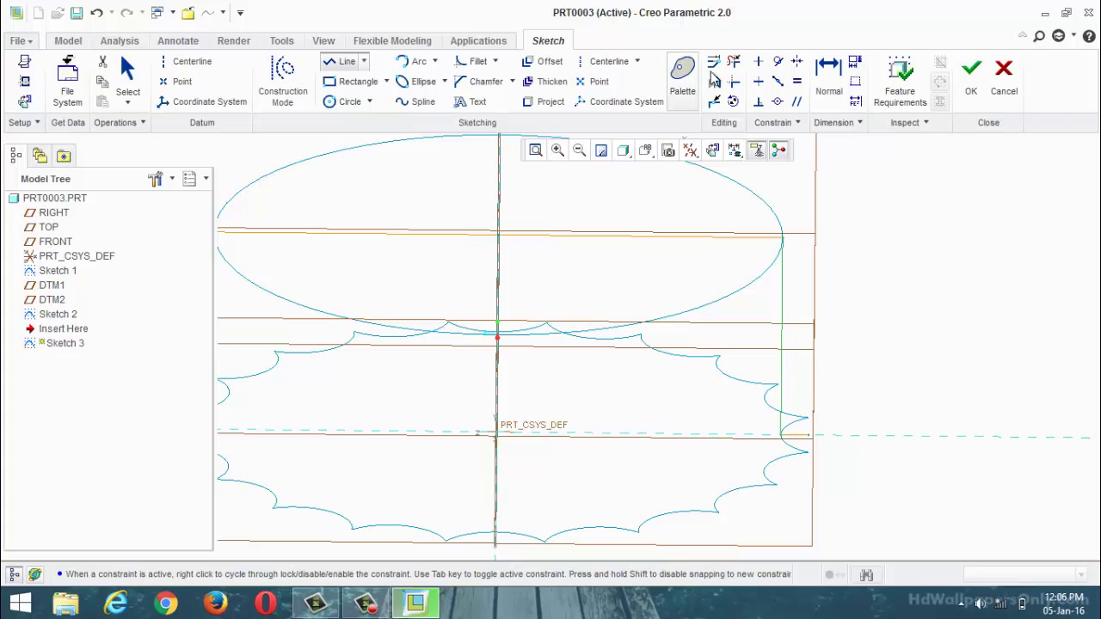
key(Escape)
Trim away the projected circle and base arc segments, keeping only the two vertical lines, and finish the sketch
click(734, 61)
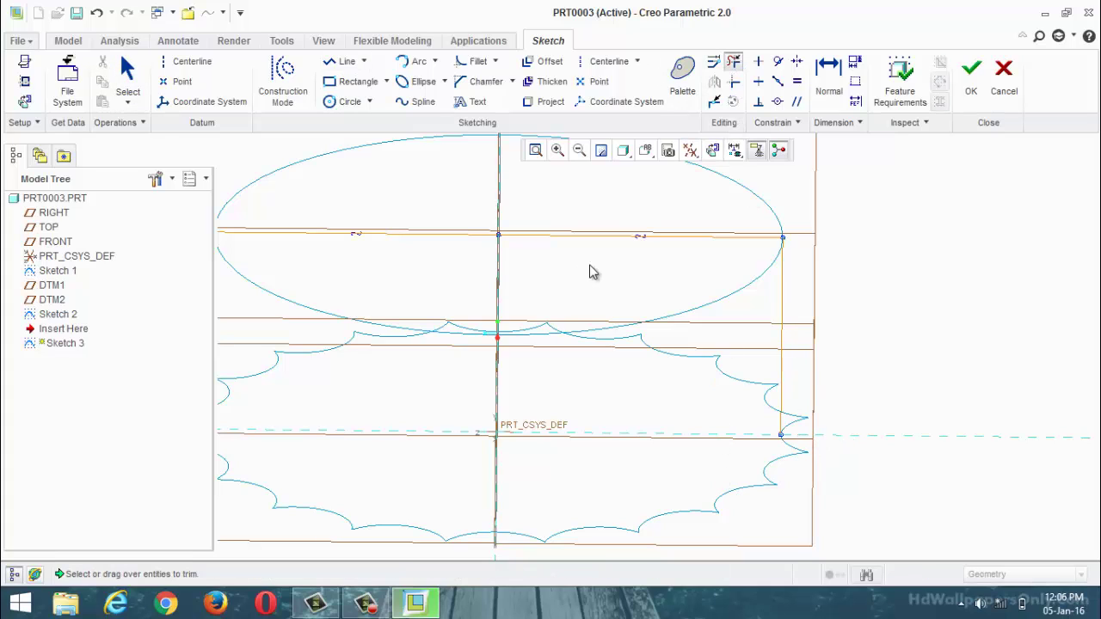
click(637, 237)
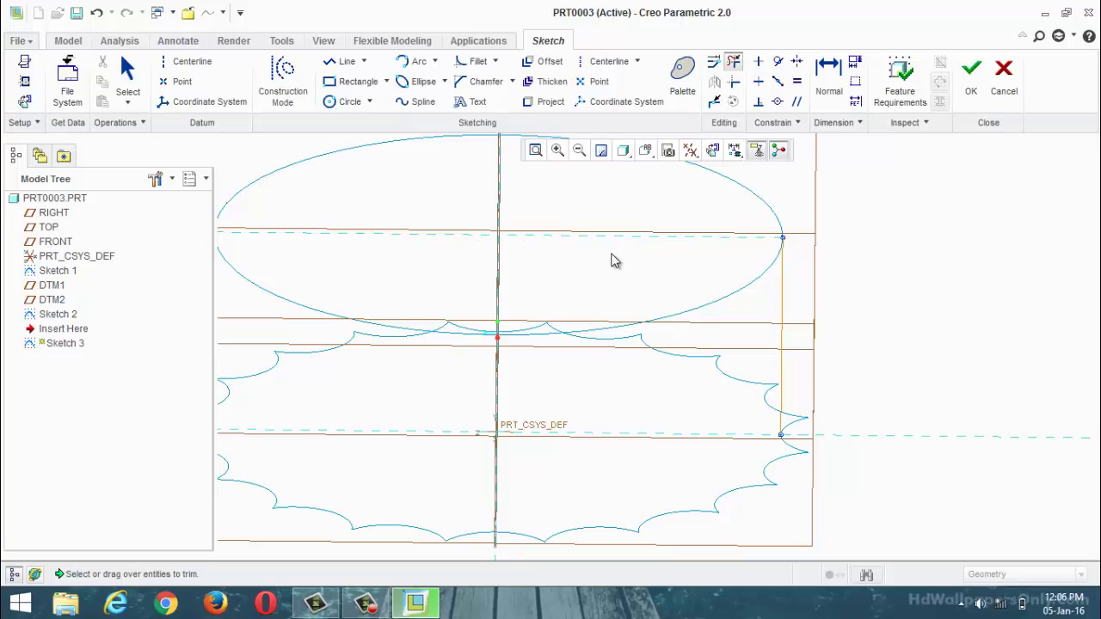
scroll(455, 376, down, 3)
scroll(571, 329, up, 6)
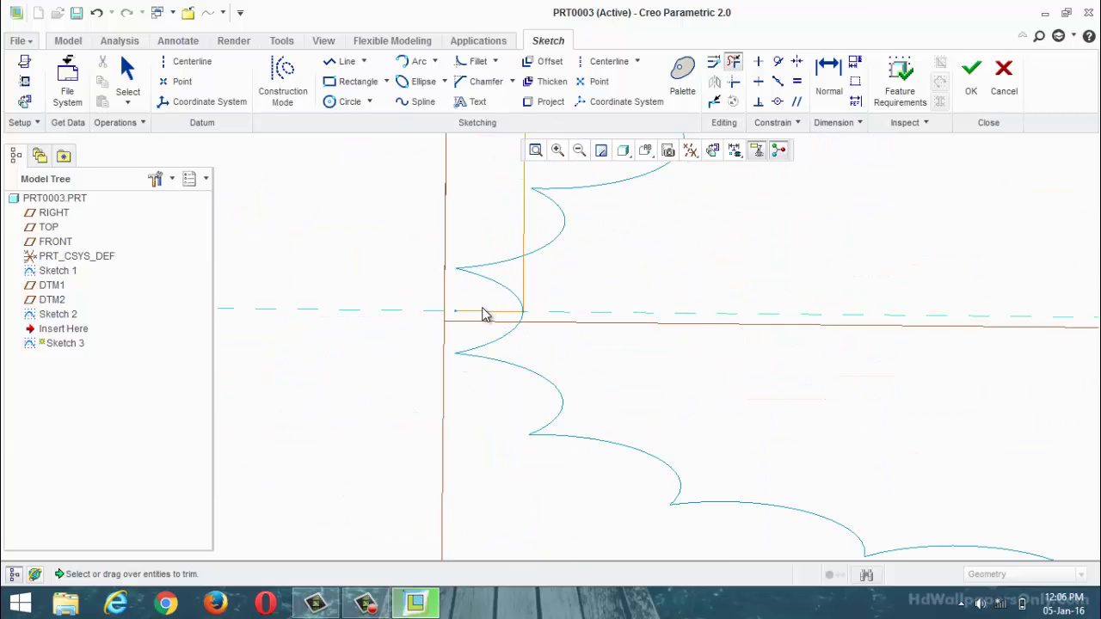
scroll(479, 323, down, 5)
click(971, 70)
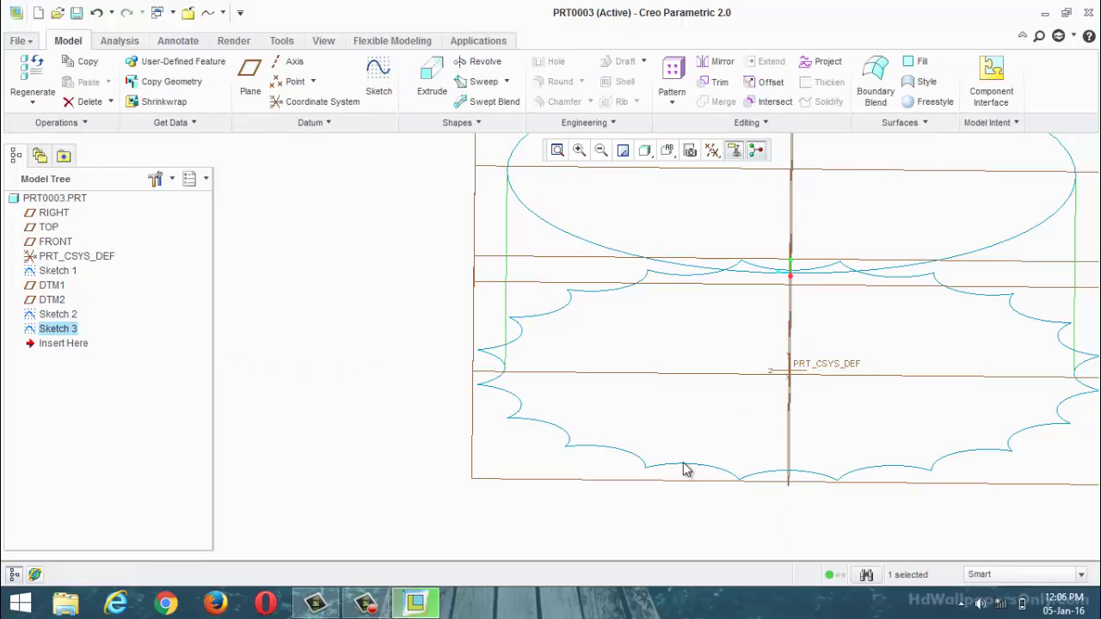
Start a Boundary Blend surface and pick the two vertical lines as its second-direction curves
click(876, 86)
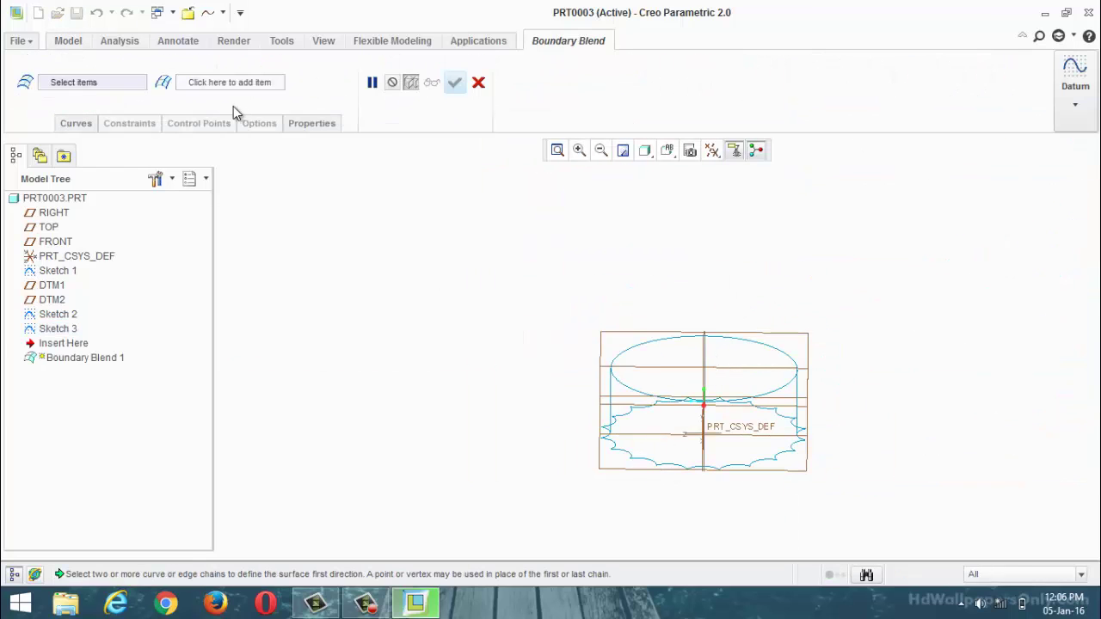
scroll(329, 212, down, 4)
scroll(309, 185, up, 4)
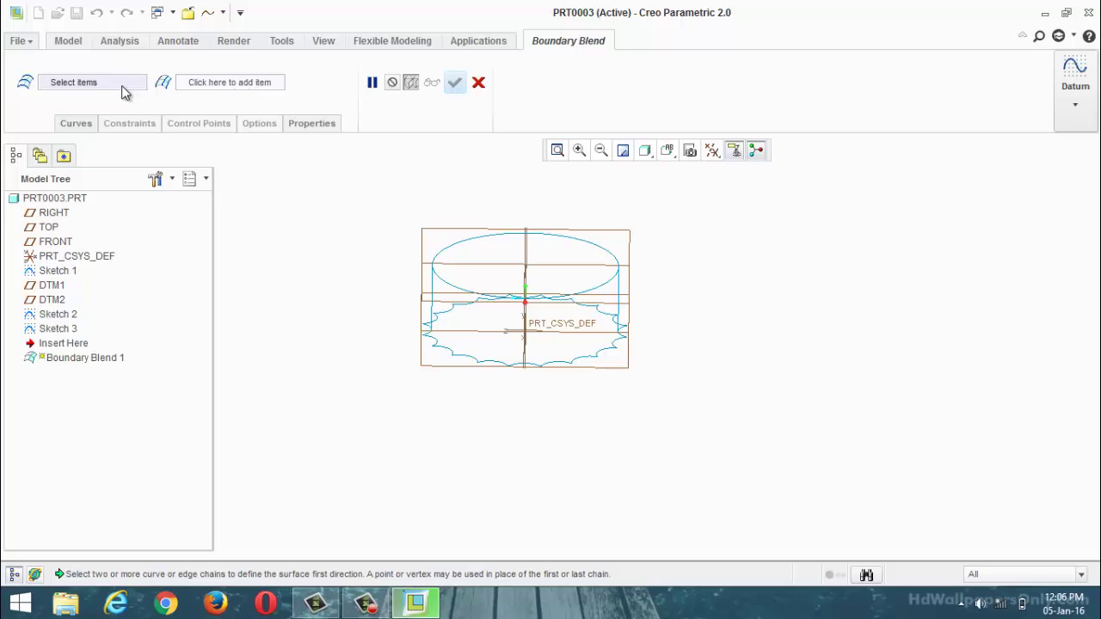
click(199, 83)
scroll(467, 351, up, 4)
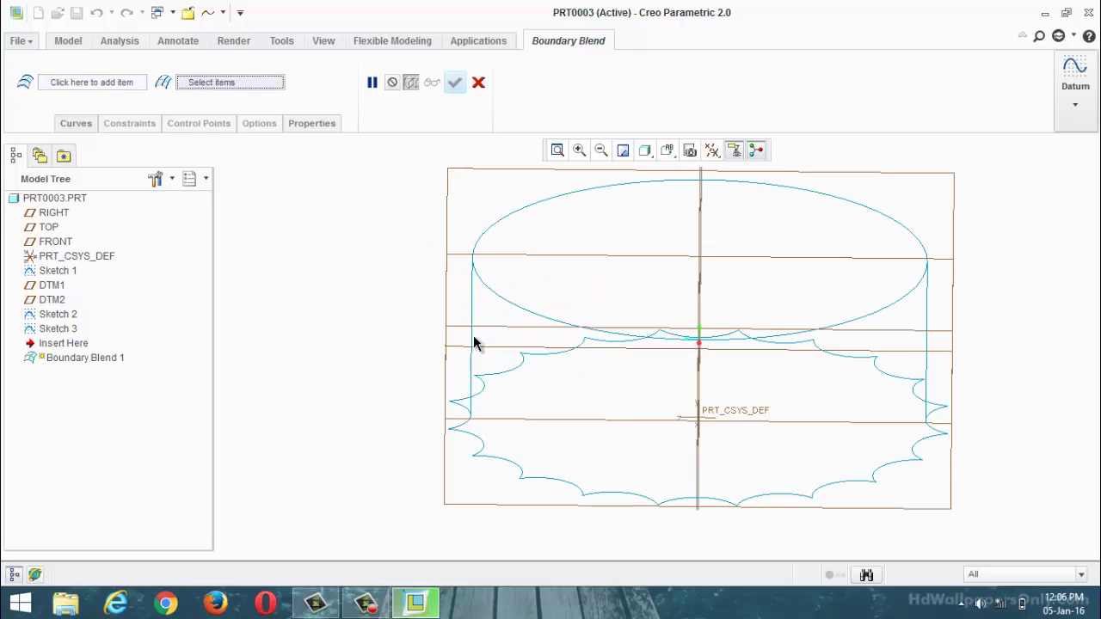
click(472, 342)
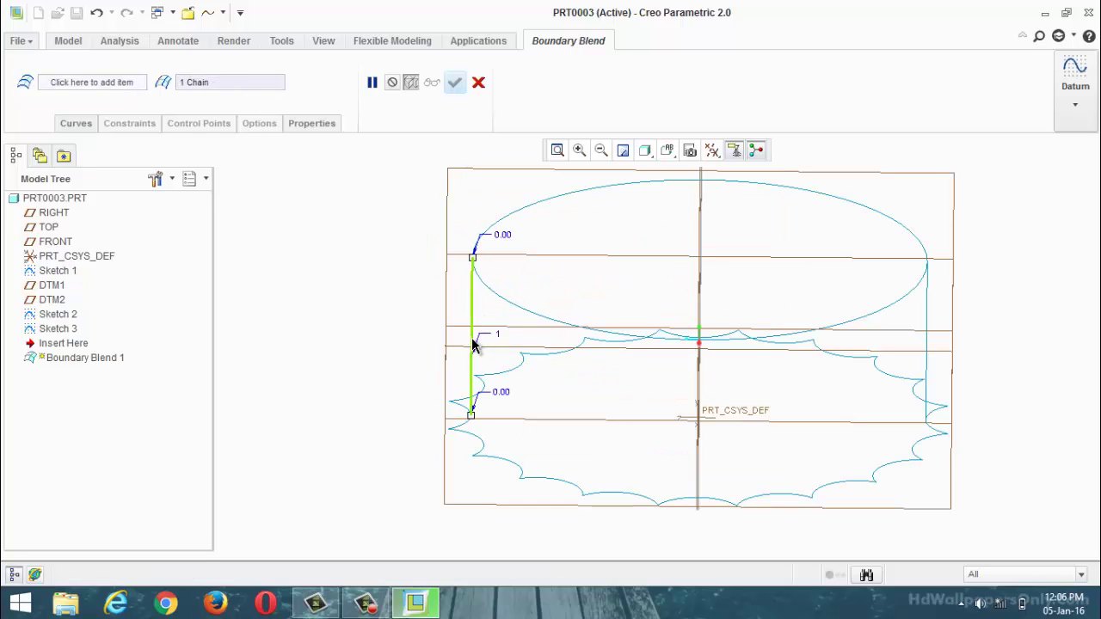
click(925, 363)
mouse_move(819, 427)
middle_down()
mouse_move(767, 433)
mouse_move(786, 423)
middle_up()
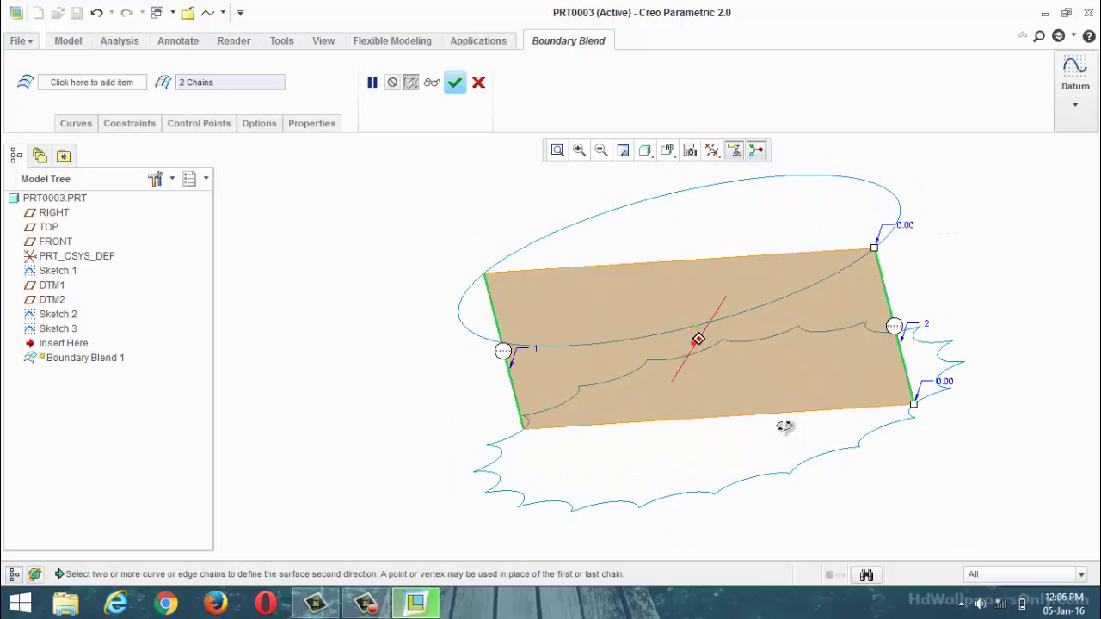
Select the scalloped base profile and the upper circle as the first-direction curves, and complete the boundary blend surface
click(113, 80)
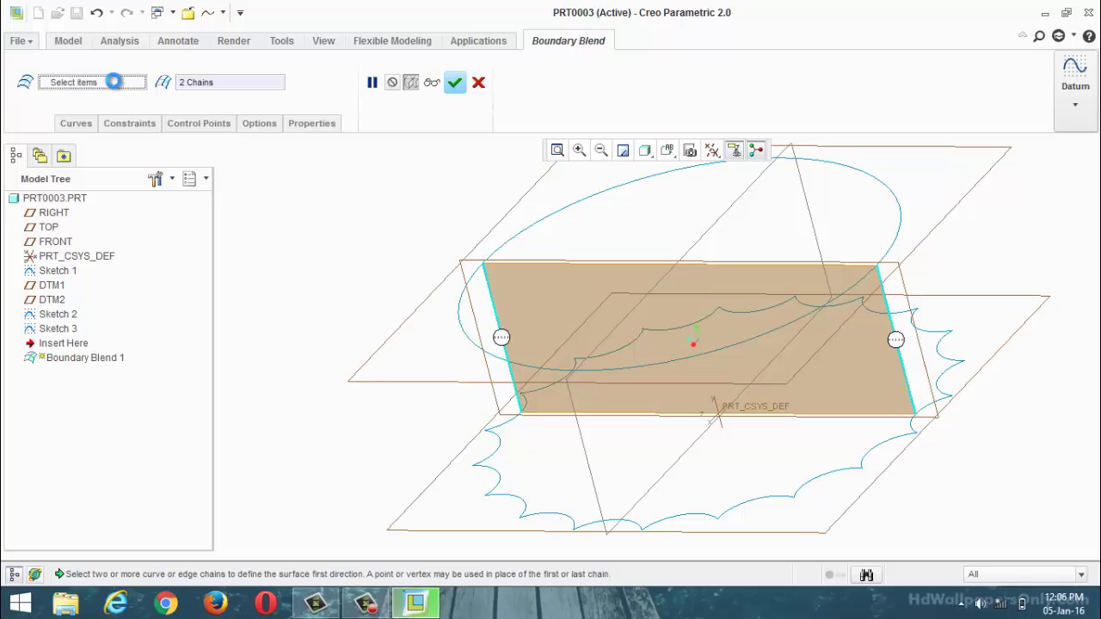
click(564, 212)
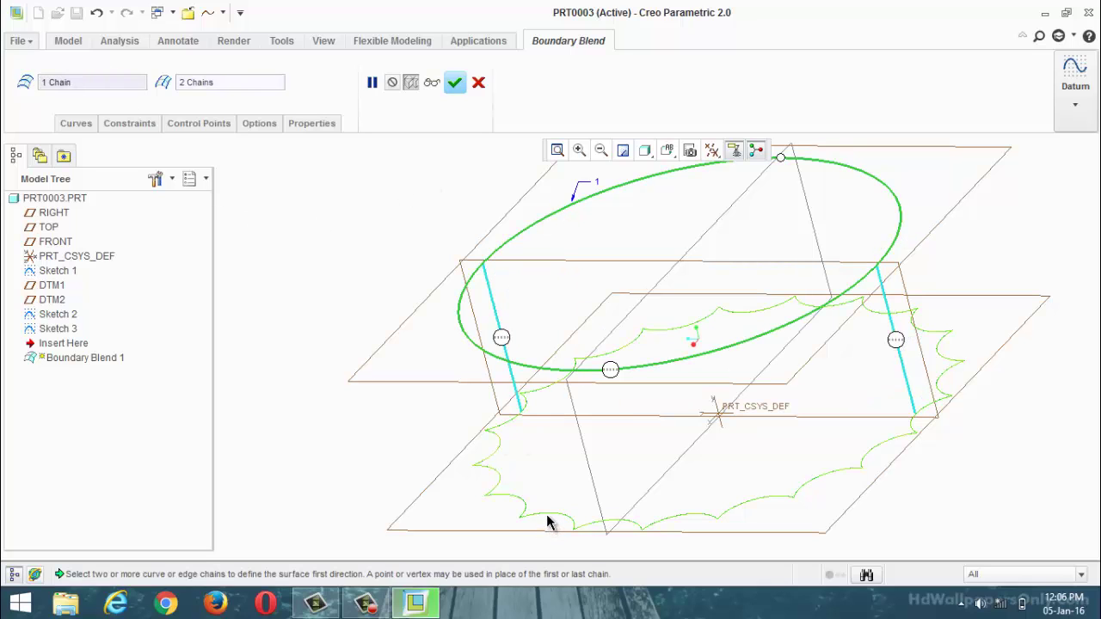
click(546, 515)
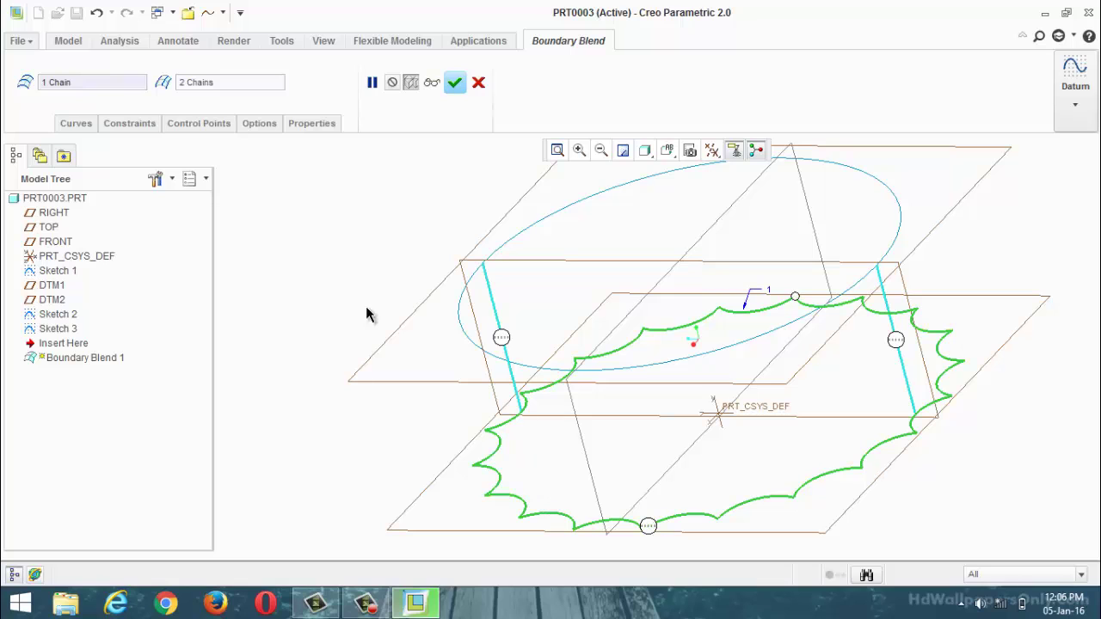
click(126, 83)
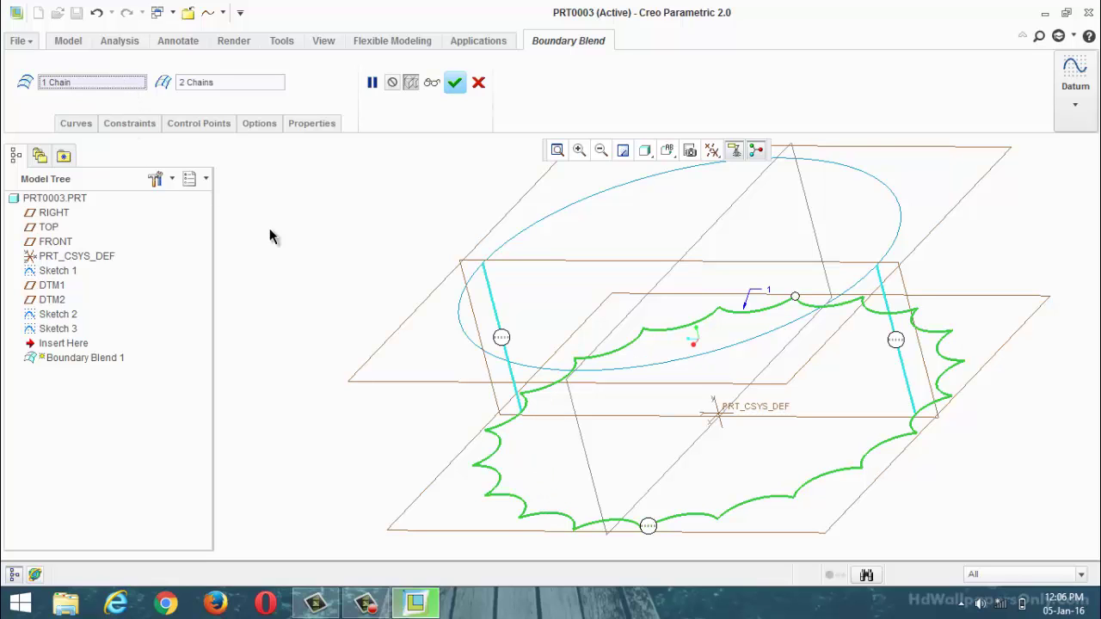
ctrl+click(471, 338)
middle_drag(410, 386, 413, 199)
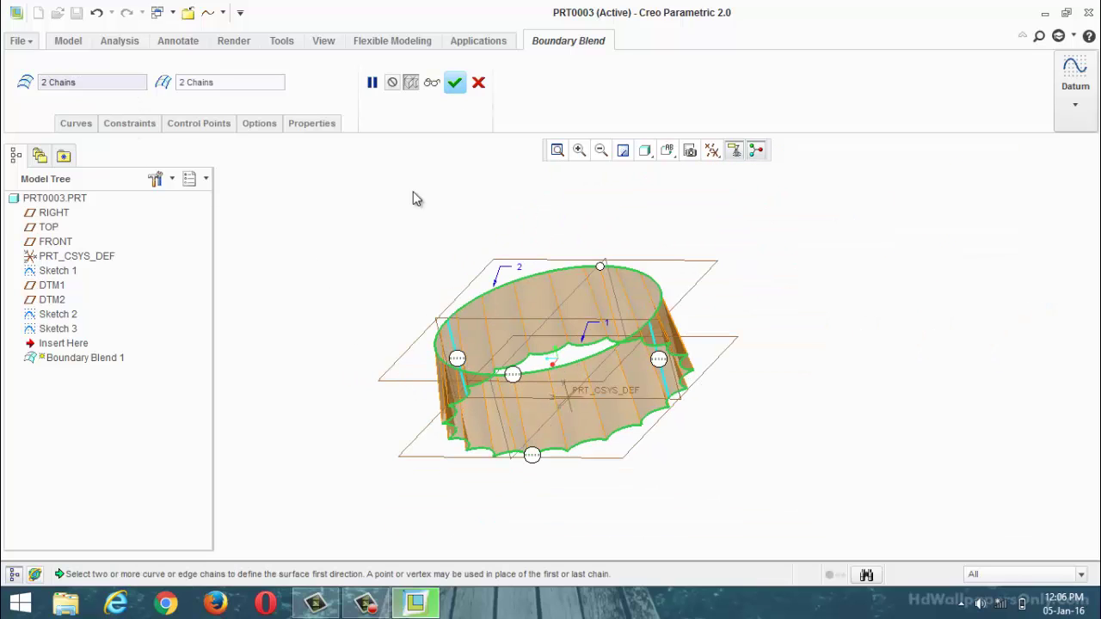
click(456, 82)
Create a Fill surface from the circle sketch to close the upper end of the blended surface
middle_drag(412, 282, 422, 344)
click(916, 62)
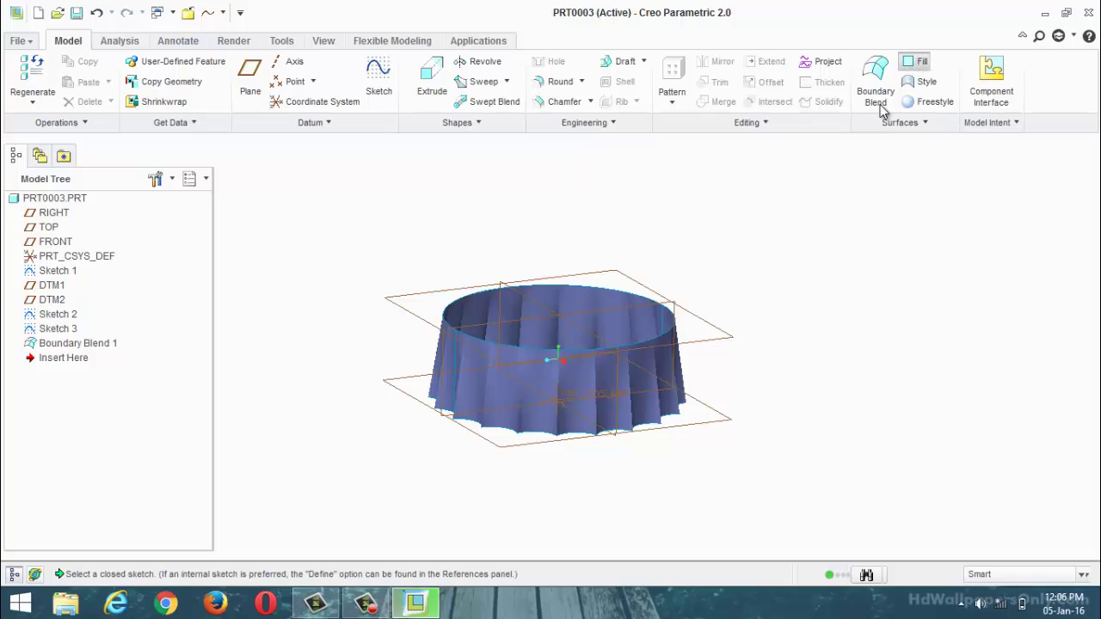
click(662, 345)
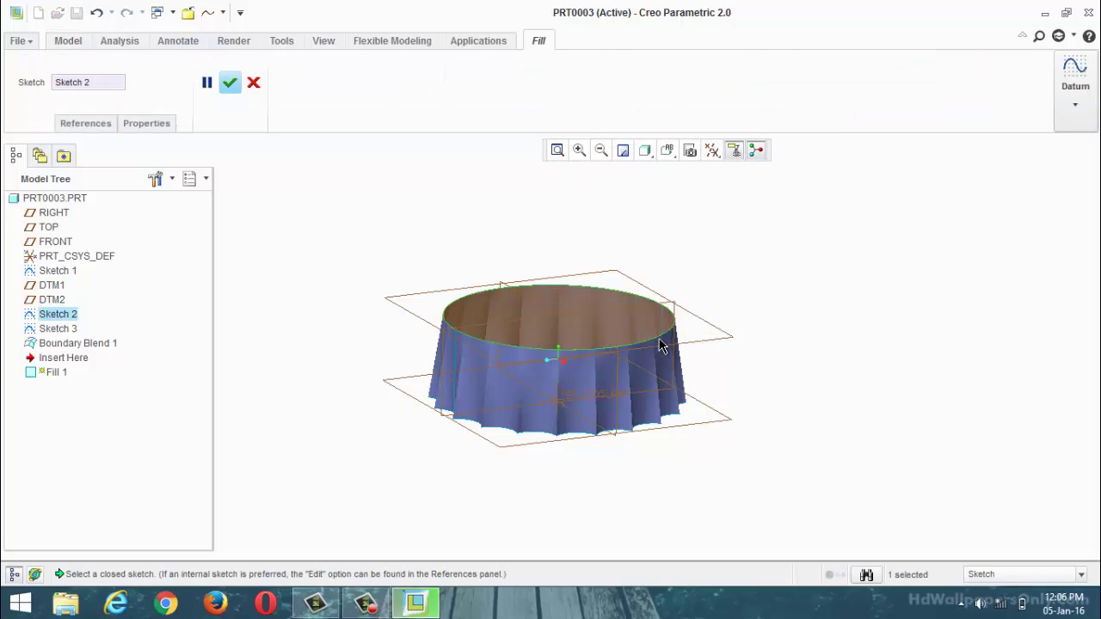
click(230, 82)
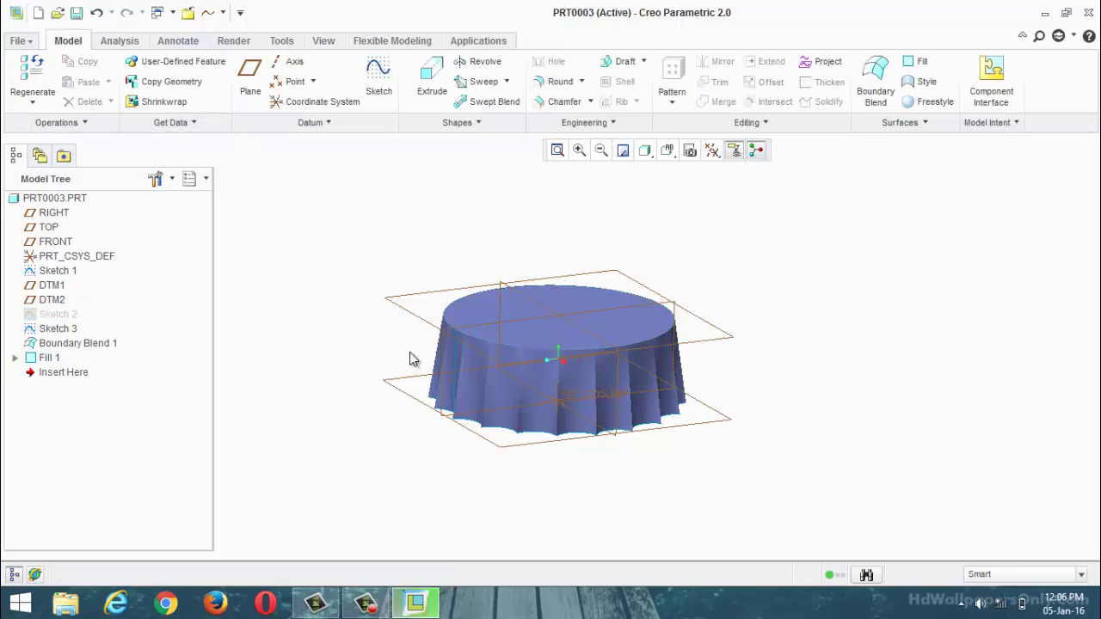
middle_drag(568, 275, 365, 193)
scroll(409, 260, down, 3)
scroll(426, 284, up, 3)
scroll(424, 276, down, 2)
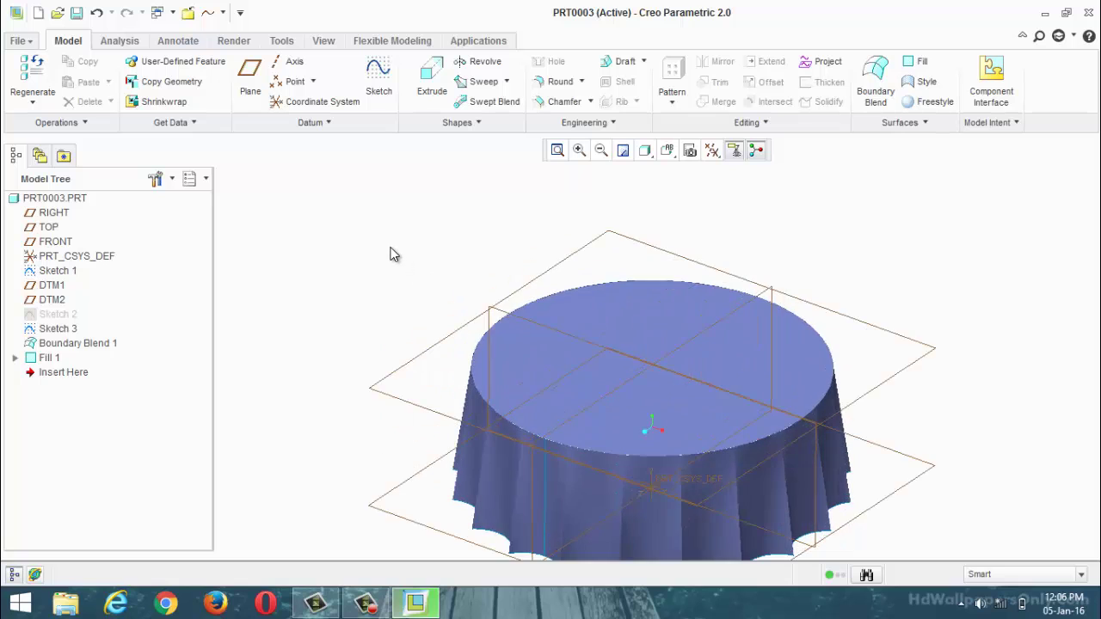
scroll(390, 249, up, 3)
middle_drag(390, 249, 360, 150)
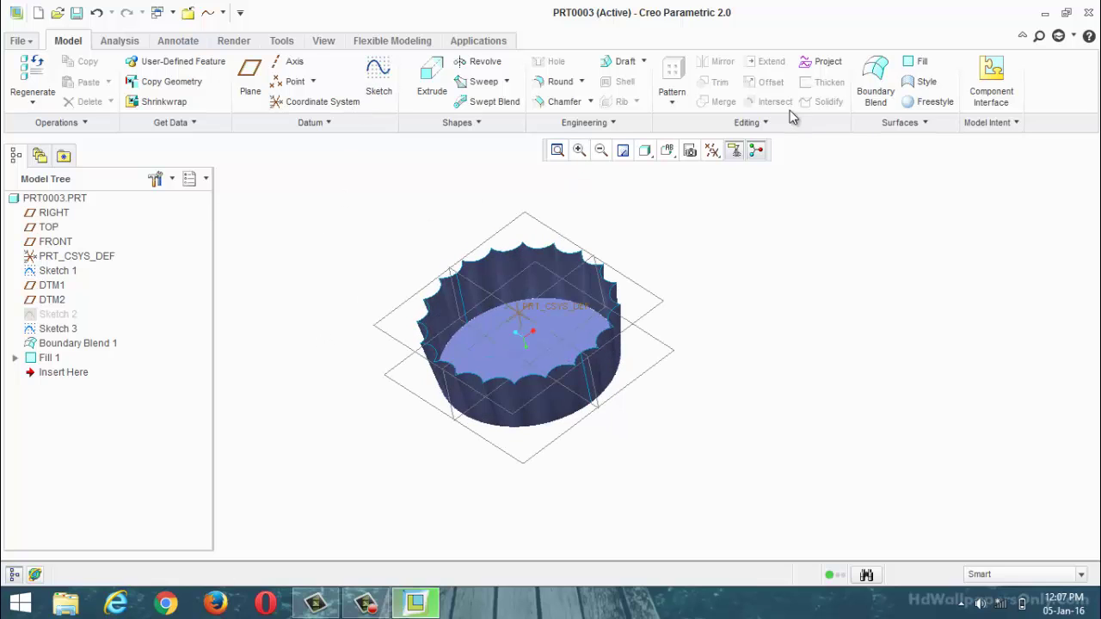
click(915, 61)
scroll(585, 344, down, 5)
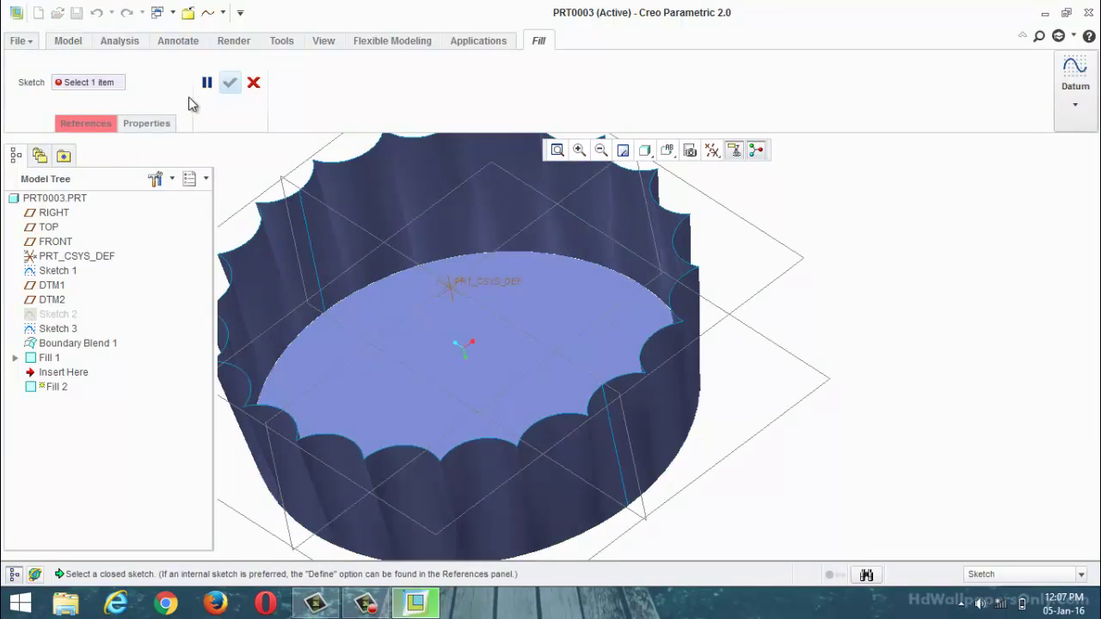
scroll(654, 381, down, 4)
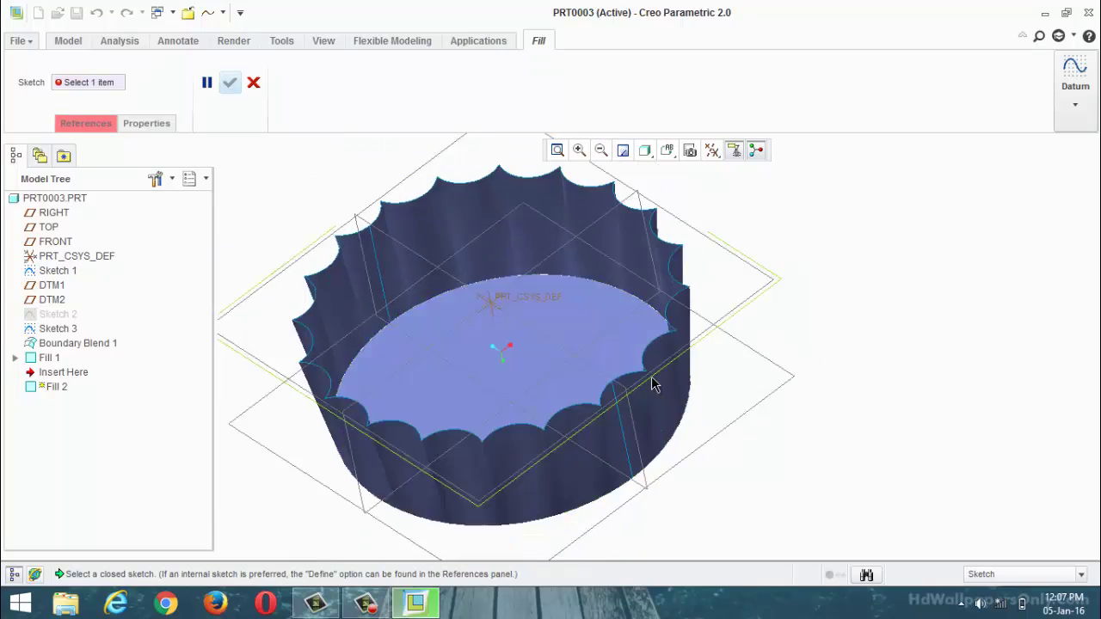
scroll(654, 381, up, 2)
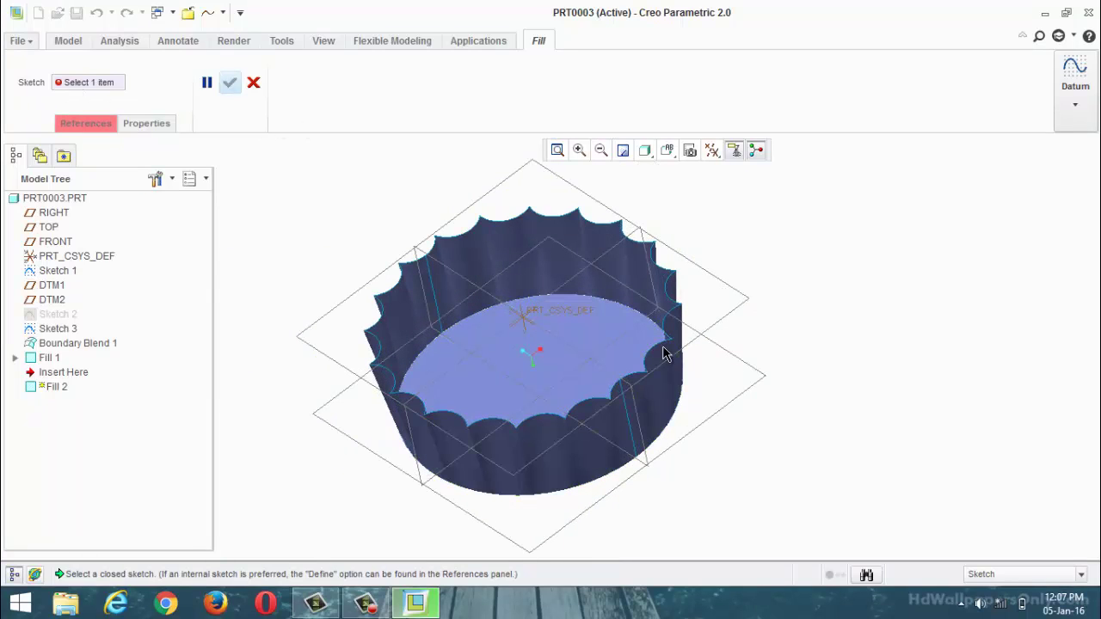
middle_drag(663, 353, 644, 170)
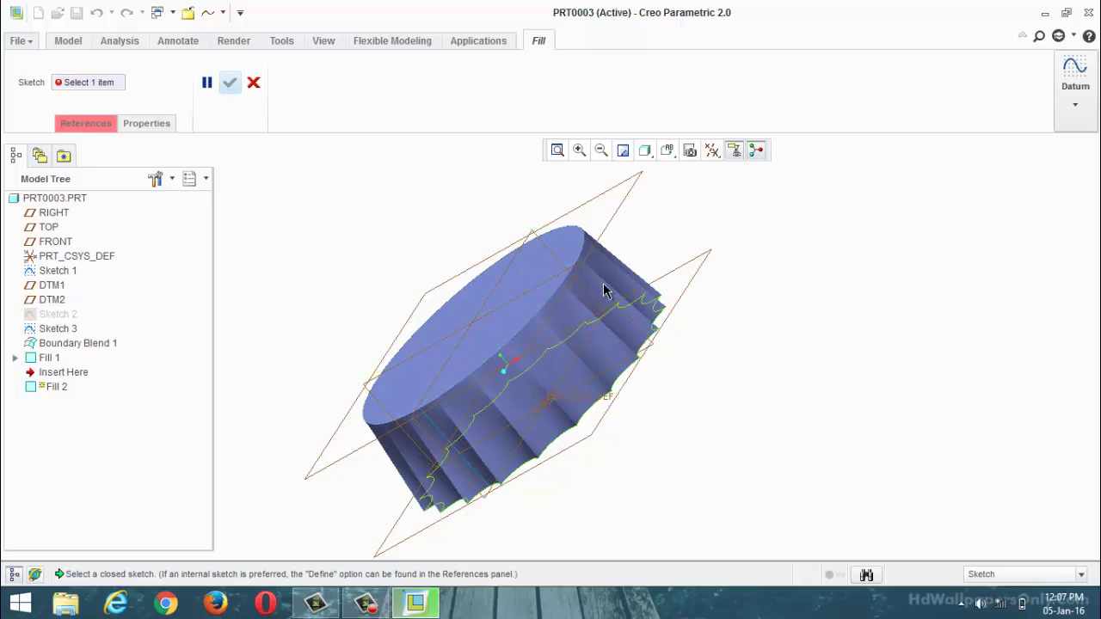
click(255, 89)
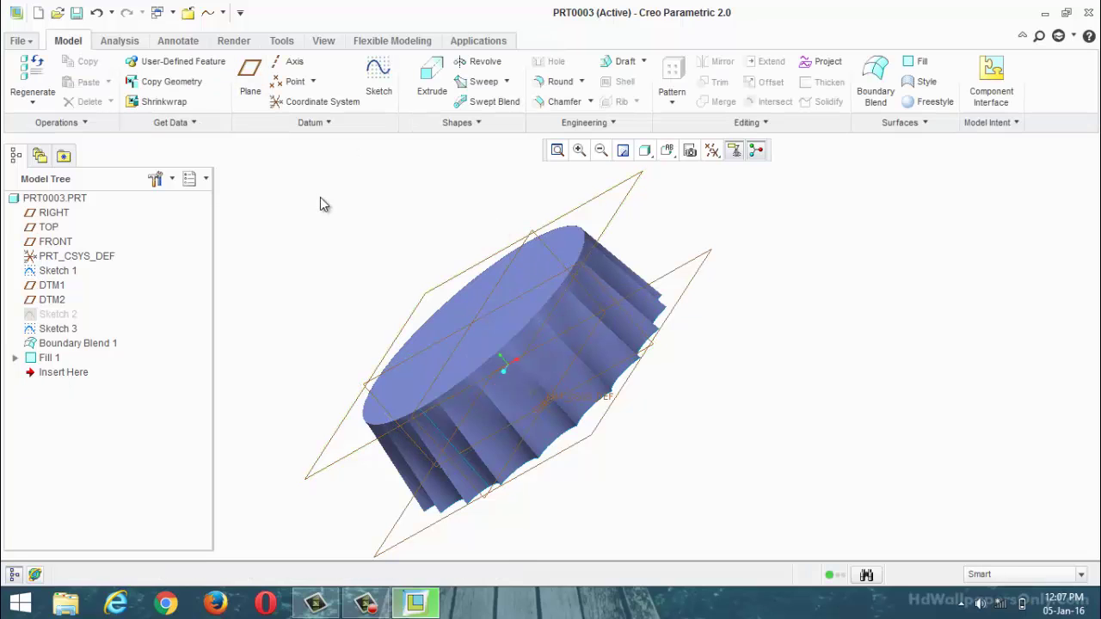
Try to round the circular edge between the top fill and the scalloped side surface
click(545, 81)
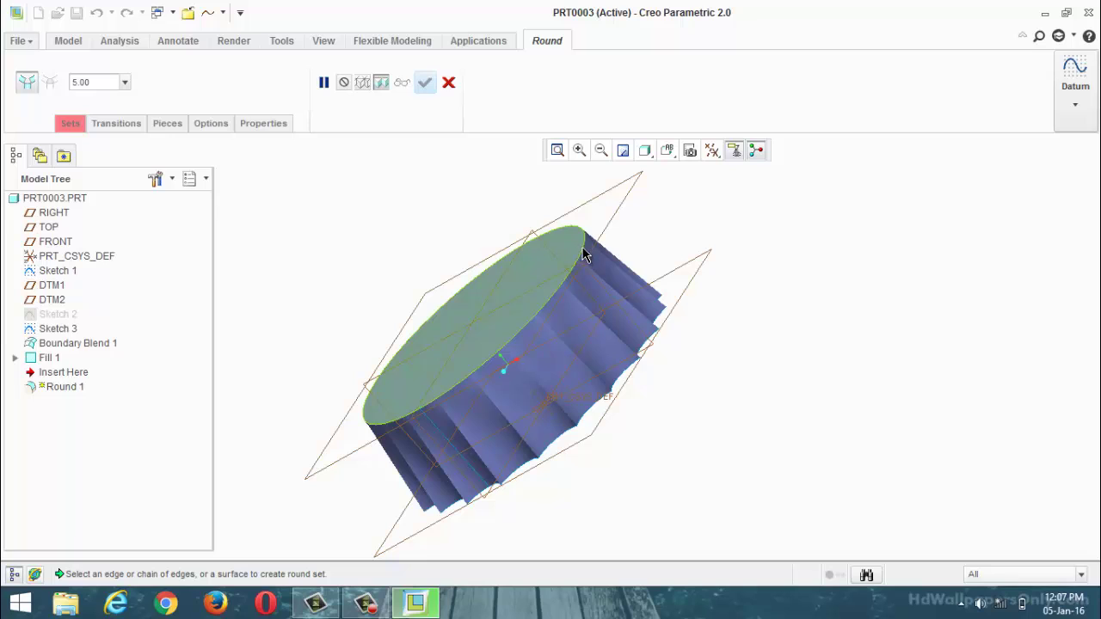
click(583, 256)
click(585, 261)
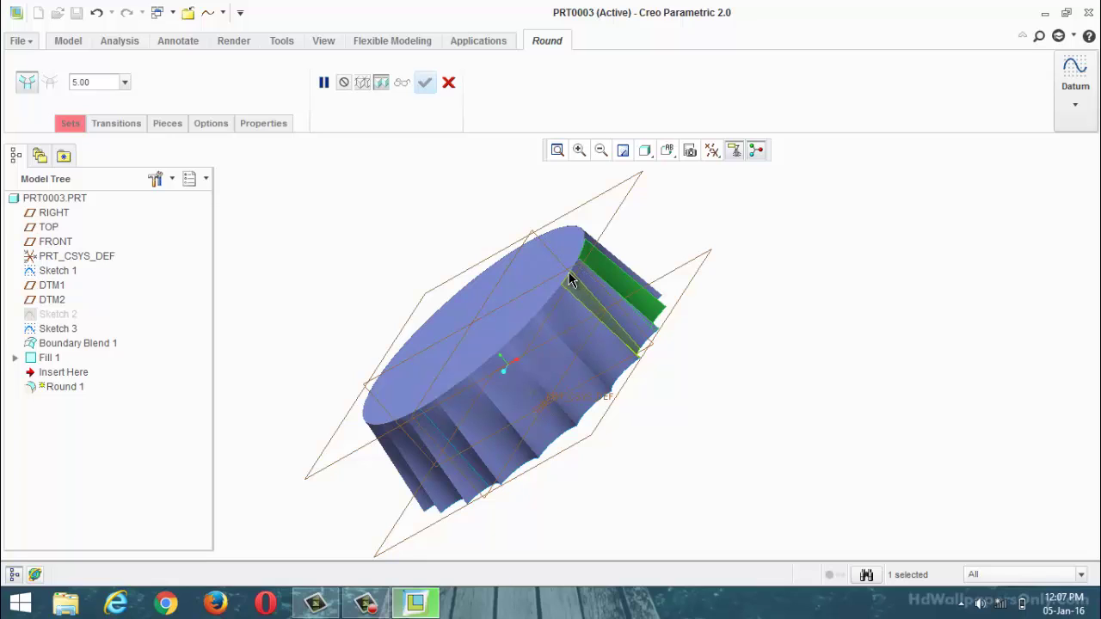
click(570, 280)
click(449, 82)
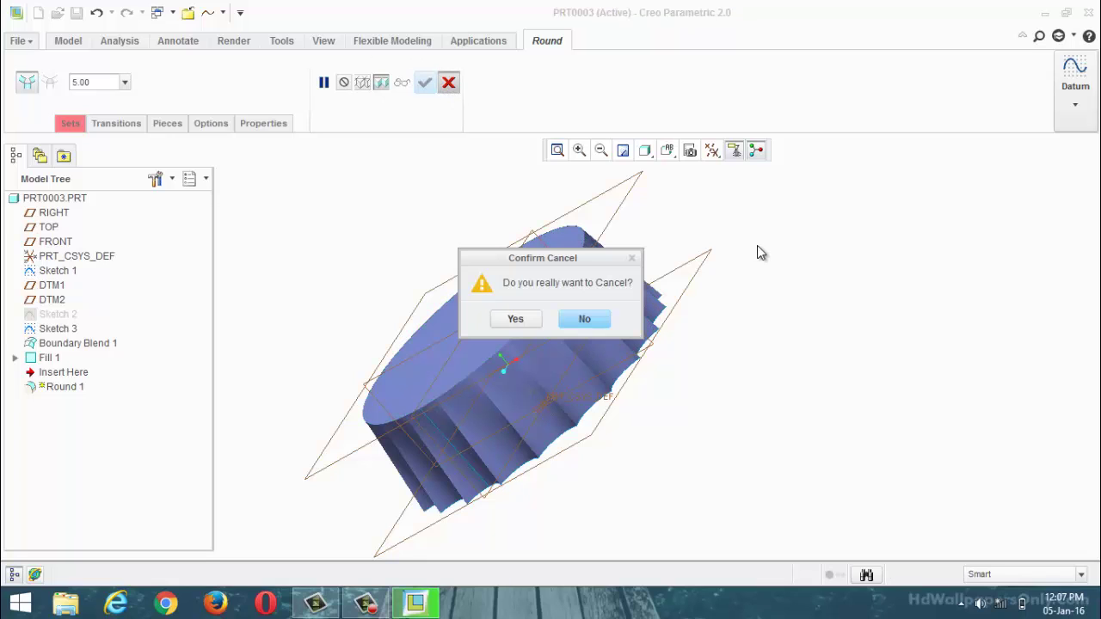
click(508, 320)
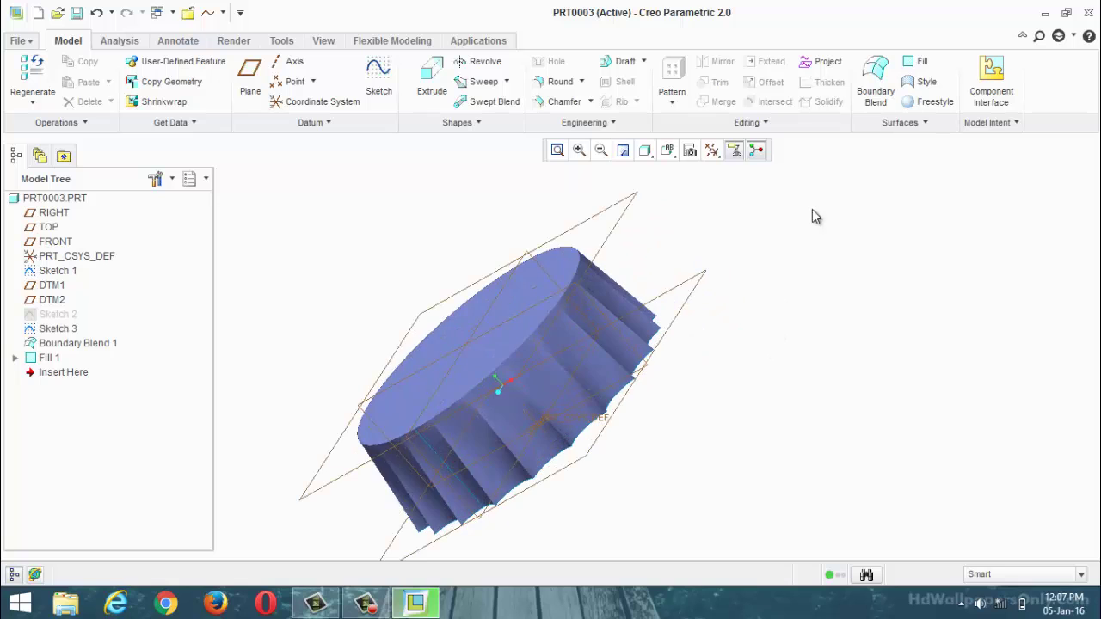
Create a Fill surface from the scalloped base sketch to close the open lower end of the body
middle_drag(833, 252, 727, 142)
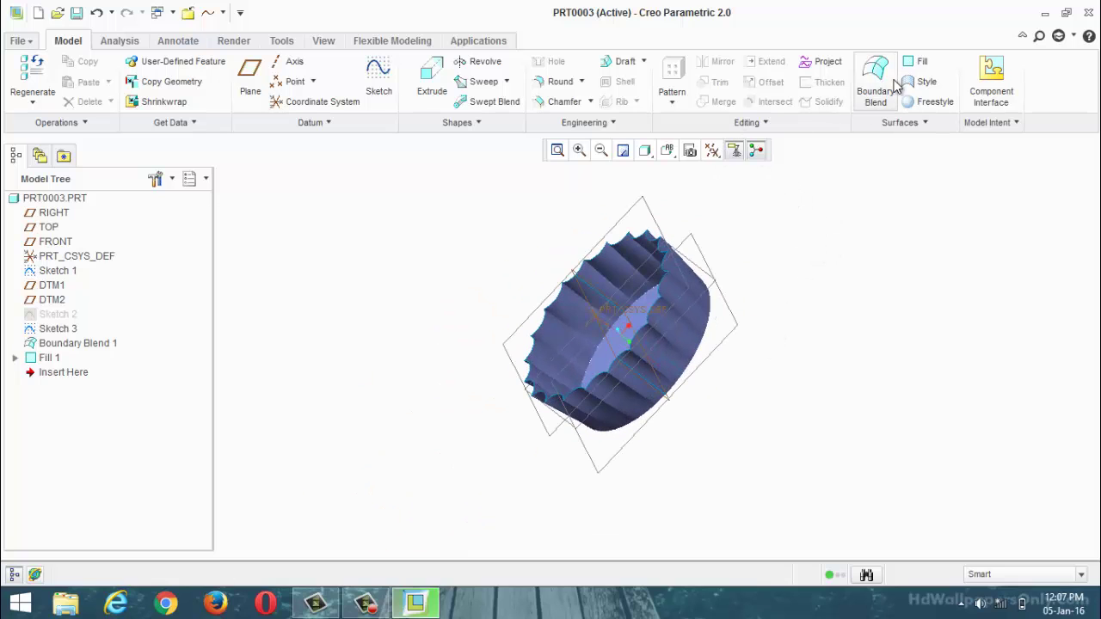
click(901, 67)
scroll(711, 270, down, 4)
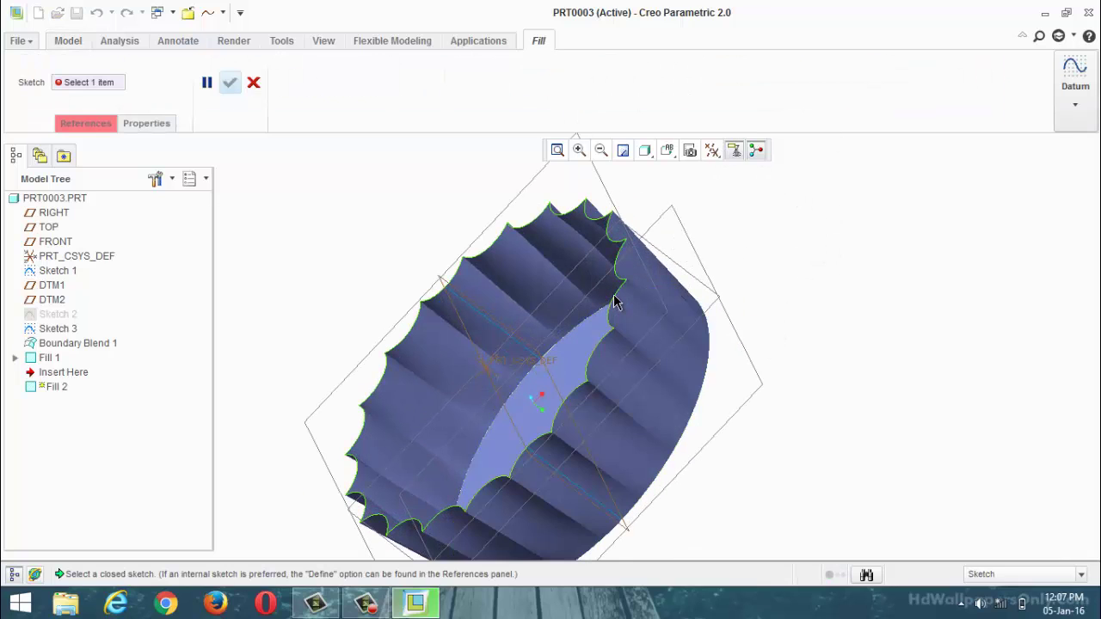
click(614, 298)
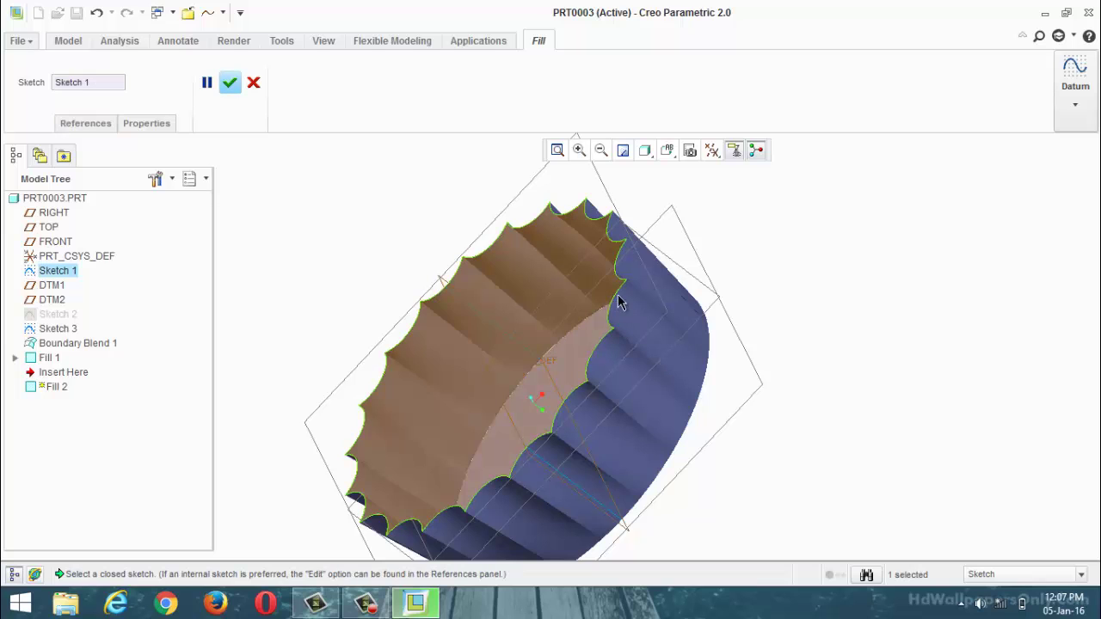
scroll(616, 300, up, 3)
middle_drag(616, 299, 748, 253)
key(ctrl+d)
click(229, 83)
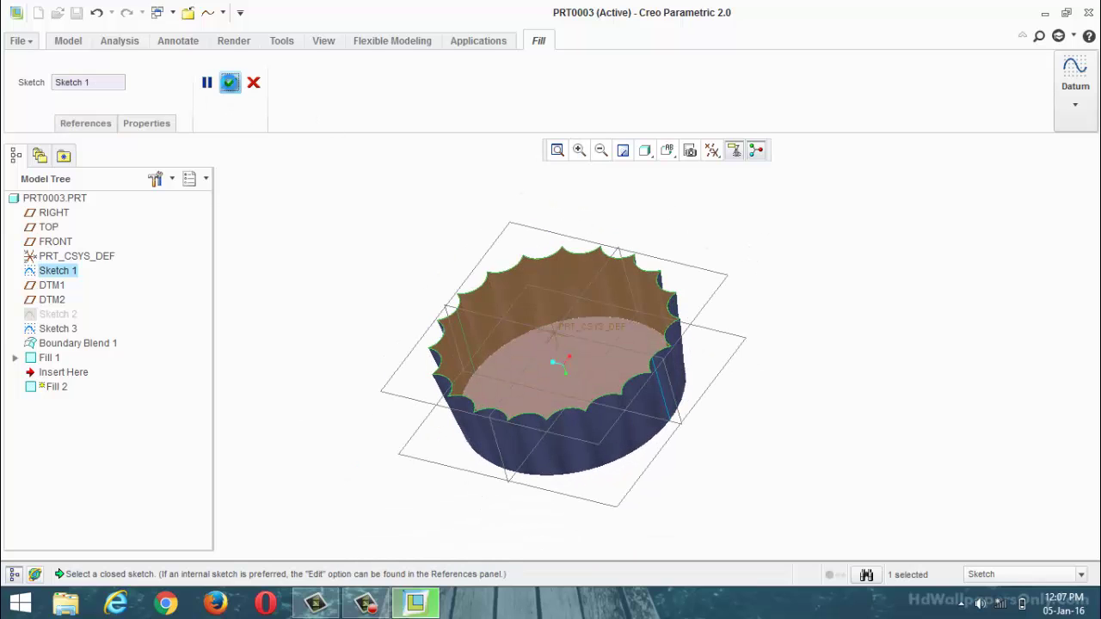
middle_drag(344, 244, 393, 209)
click(560, 234)
middle_drag(560, 233, 527, 282)
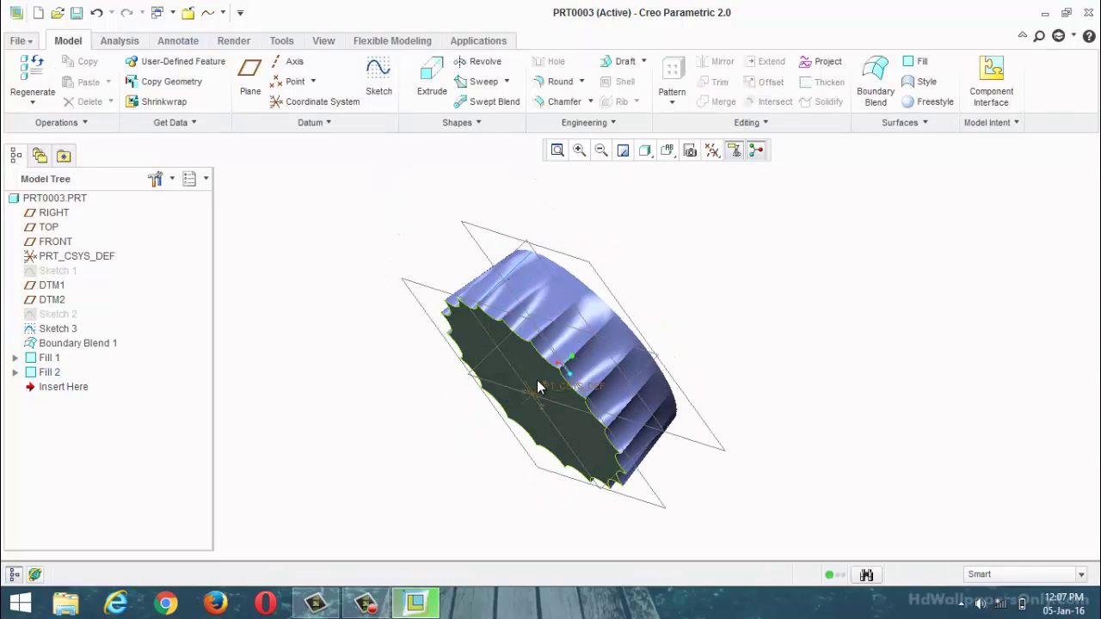
click(537, 380)
ctrl+click(552, 309)
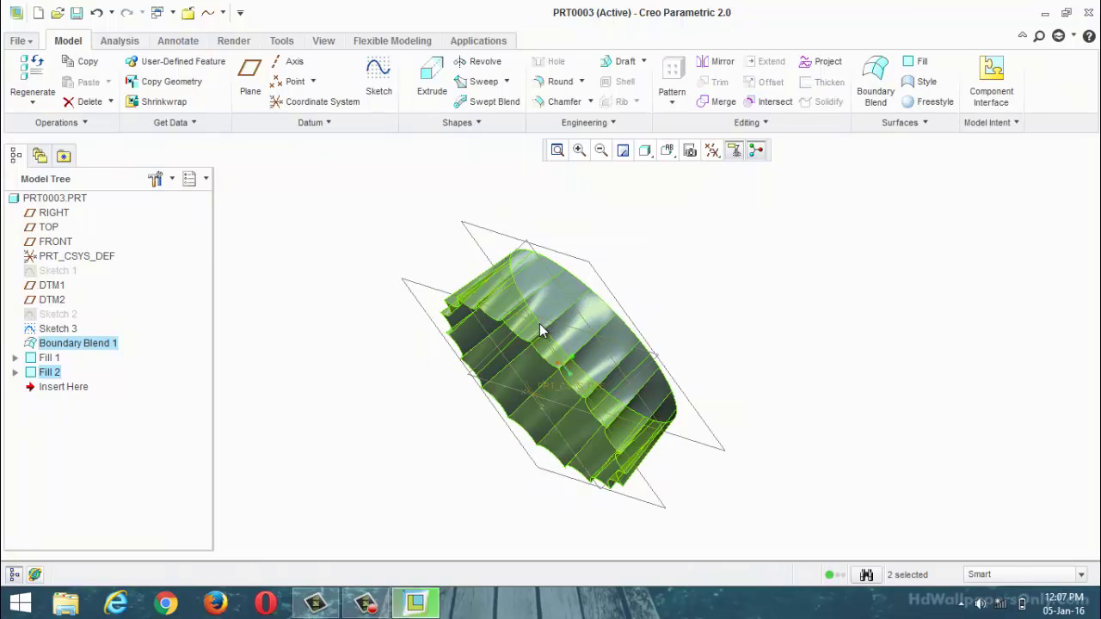
ctrl+click(512, 362)
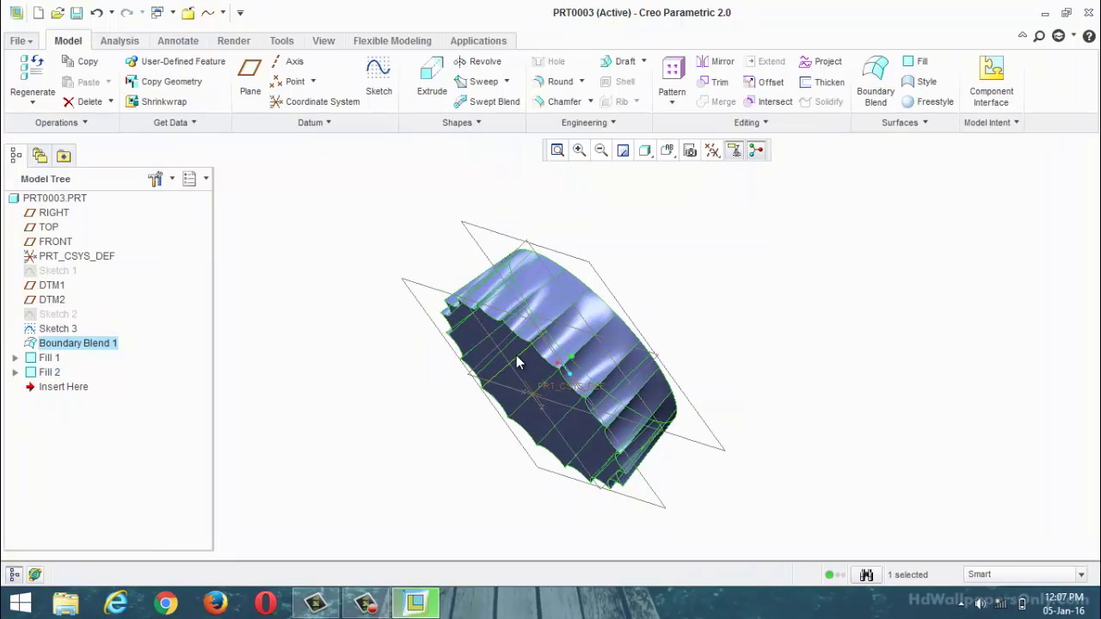
click(398, 361)
Merge the boundary blend and both fill surfaces into one quilt and solidify it into a solid body
click(74, 345)
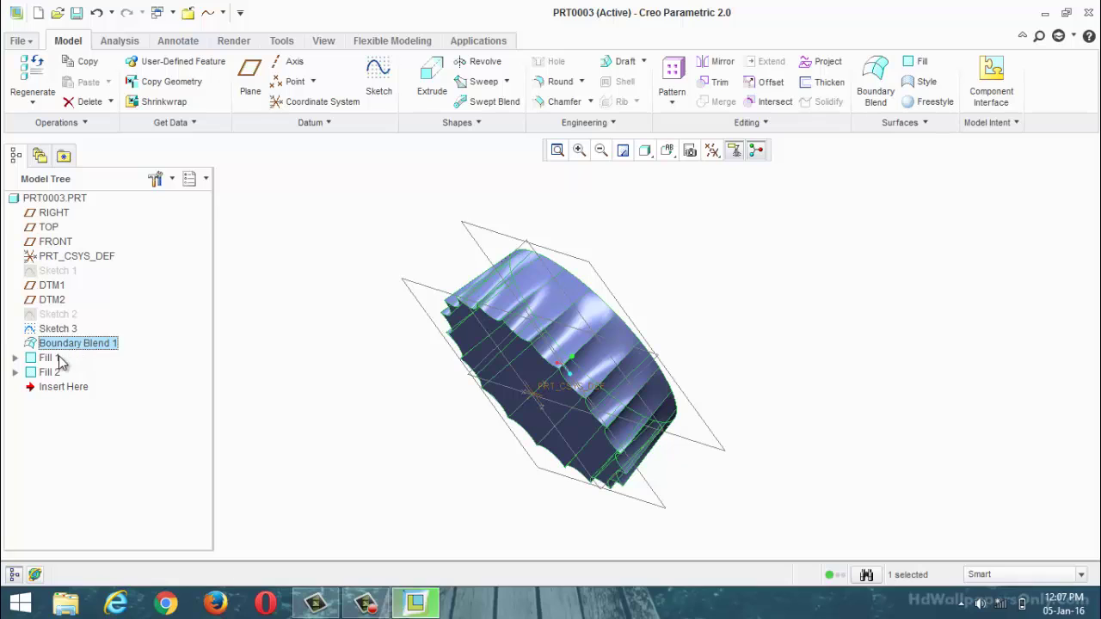
ctrl+click(49, 359)
ctrl+click(50, 373)
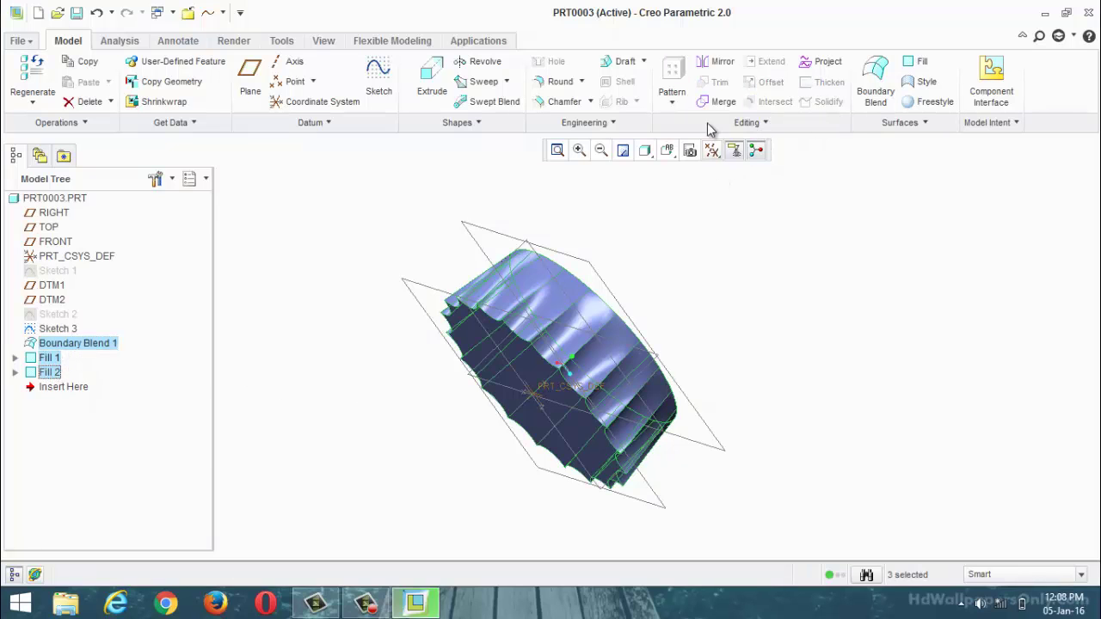
click(721, 101)
click(335, 84)
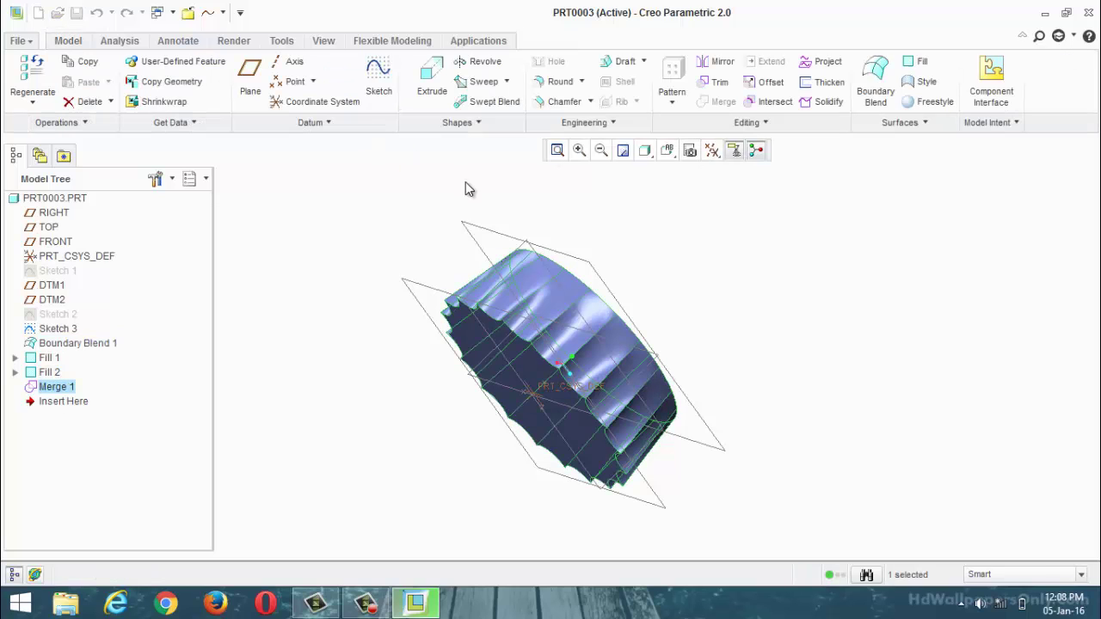
click(819, 102)
click(308, 83)
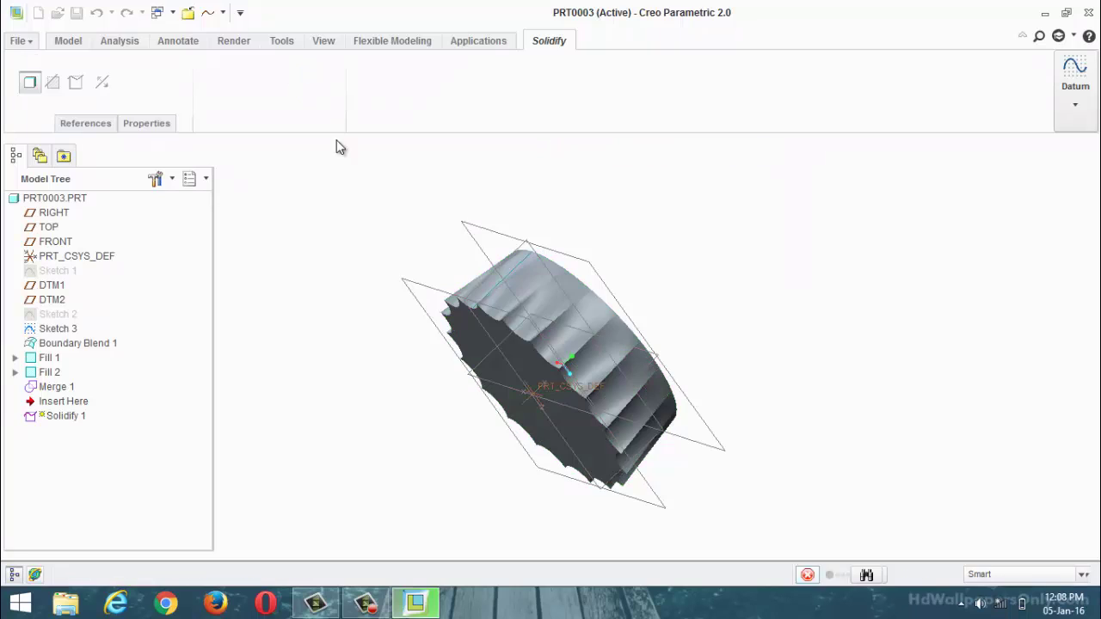
Start a Round with a 1.50 radius on the circular top edge and pick its first edge segments
middle_drag(557, 280, 553, 246)
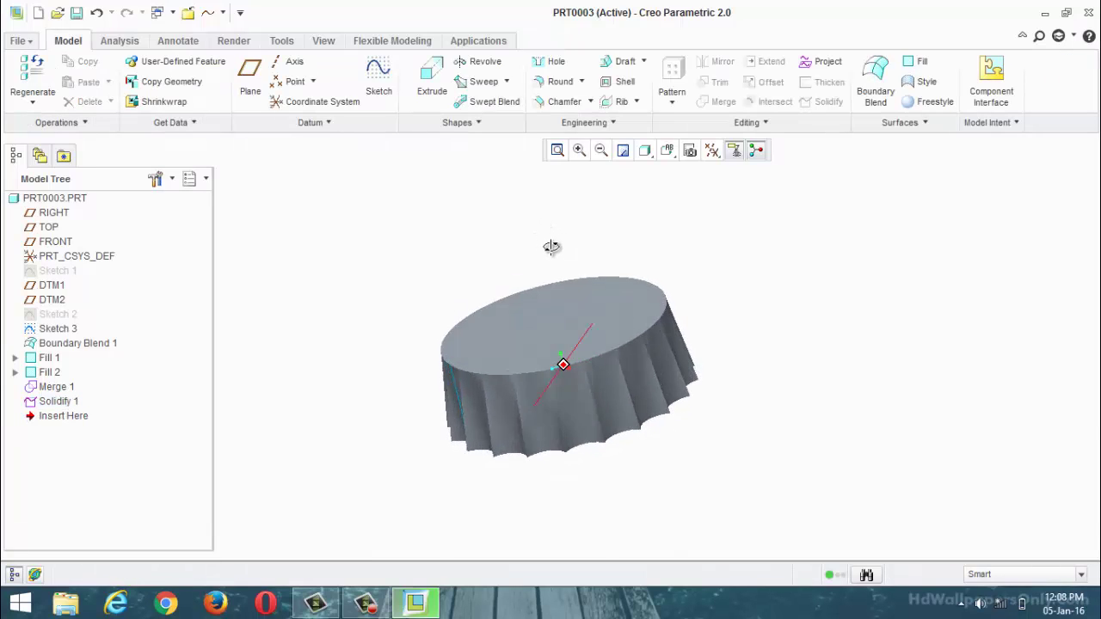
scroll(571, 317, down, 3)
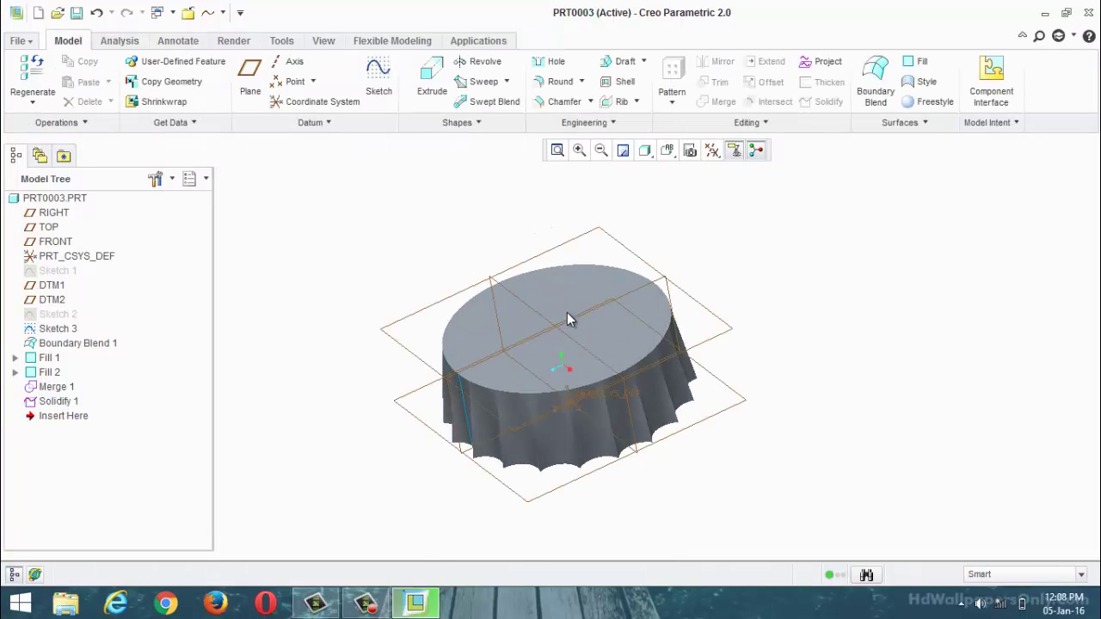
click(560, 81)
click(678, 389)
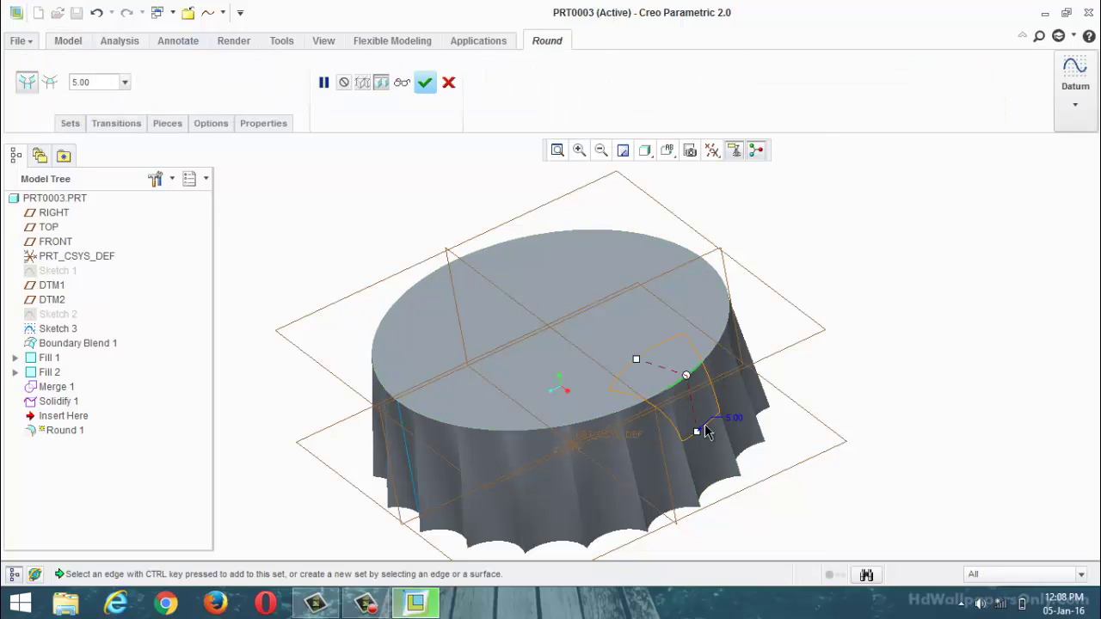
drag(639, 366, 686, 377)
middle_drag(892, 339, 743, 398)
drag(539, 445, 643, 247)
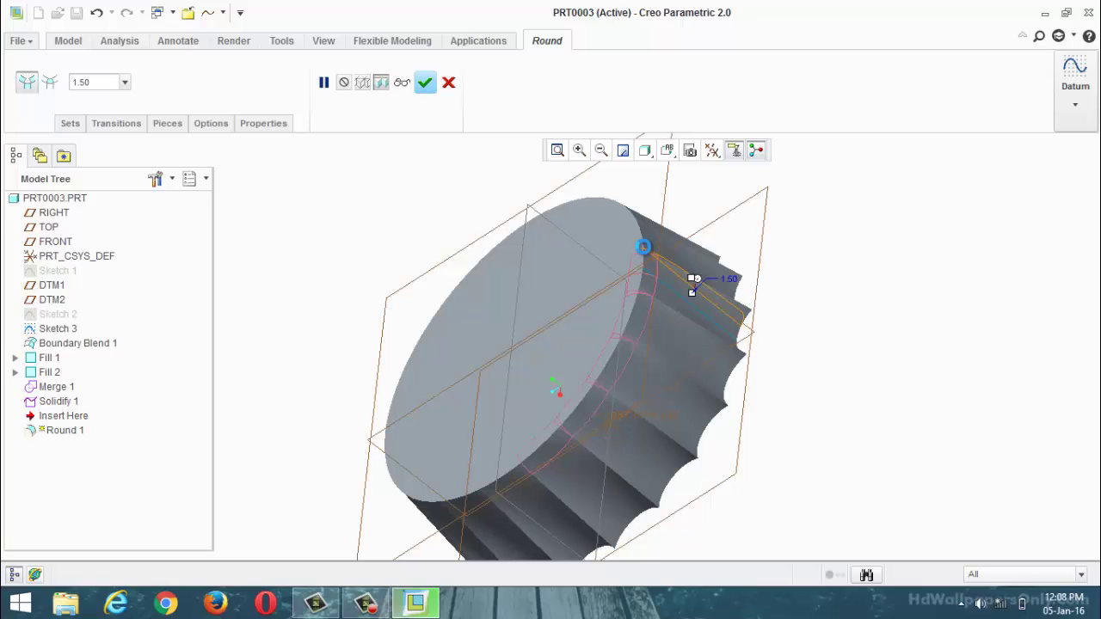
Replace the wrongly picked scallop side edge and extend the 1.50 round over the adjoining top-edge segments
scroll(644, 246, up, 3)
scroll(645, 254, down, 2)
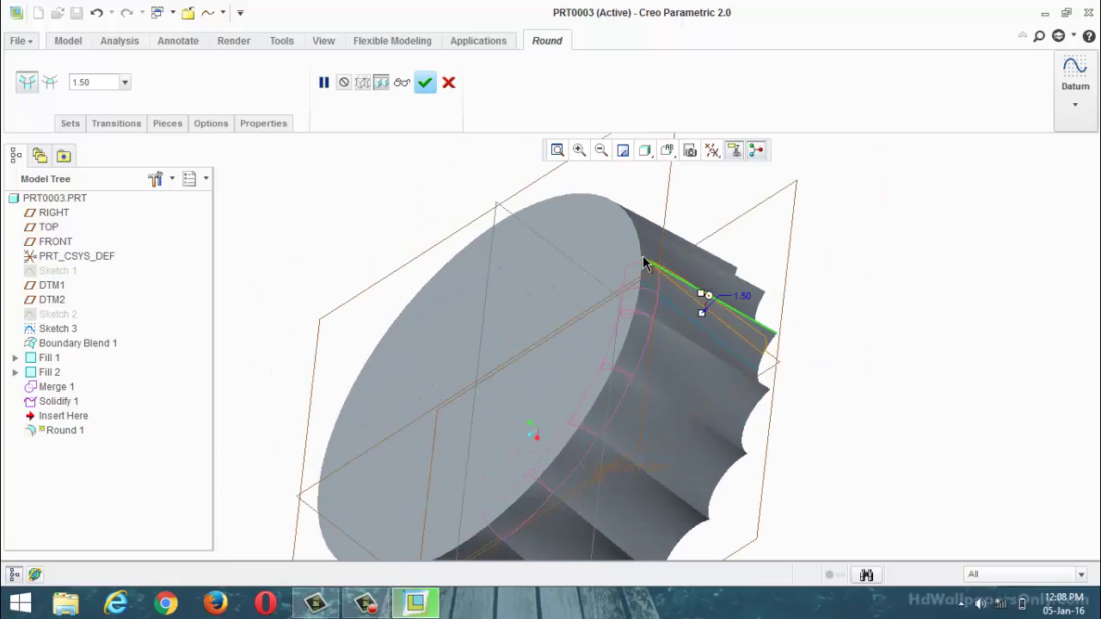
click(646, 262)
scroll(645, 262, up, 3)
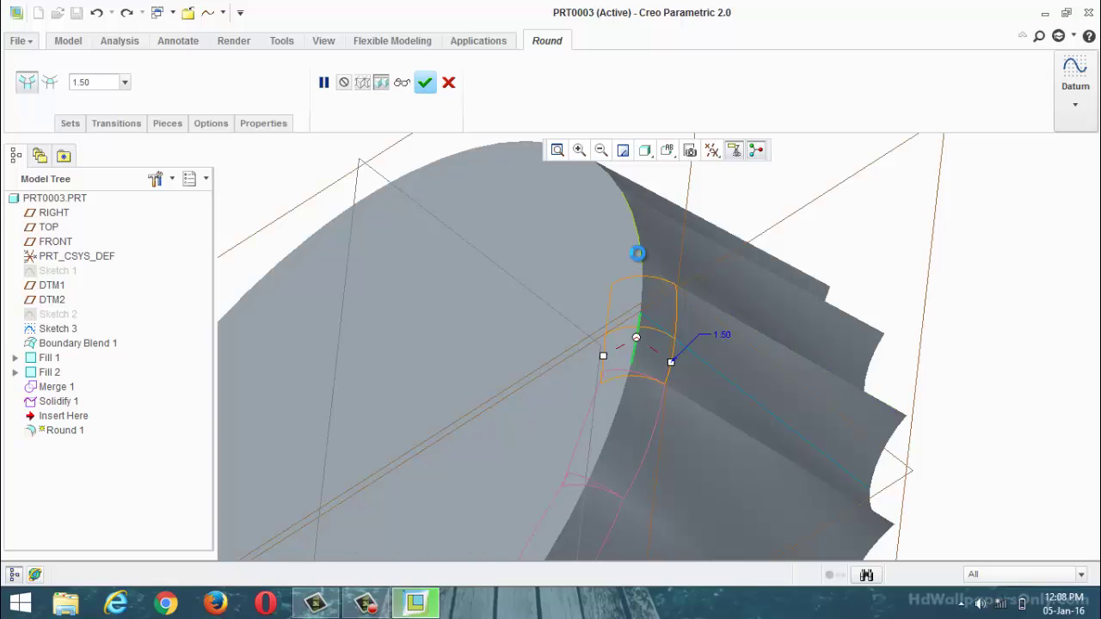
click(638, 253)
scroll(629, 229, down, 2)
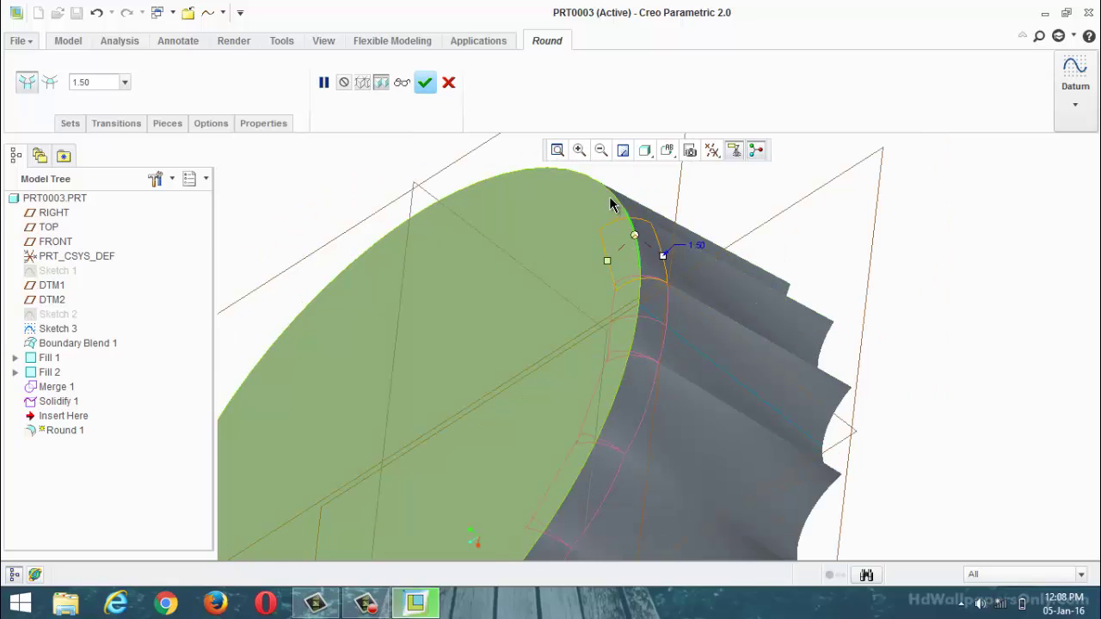
click(613, 191)
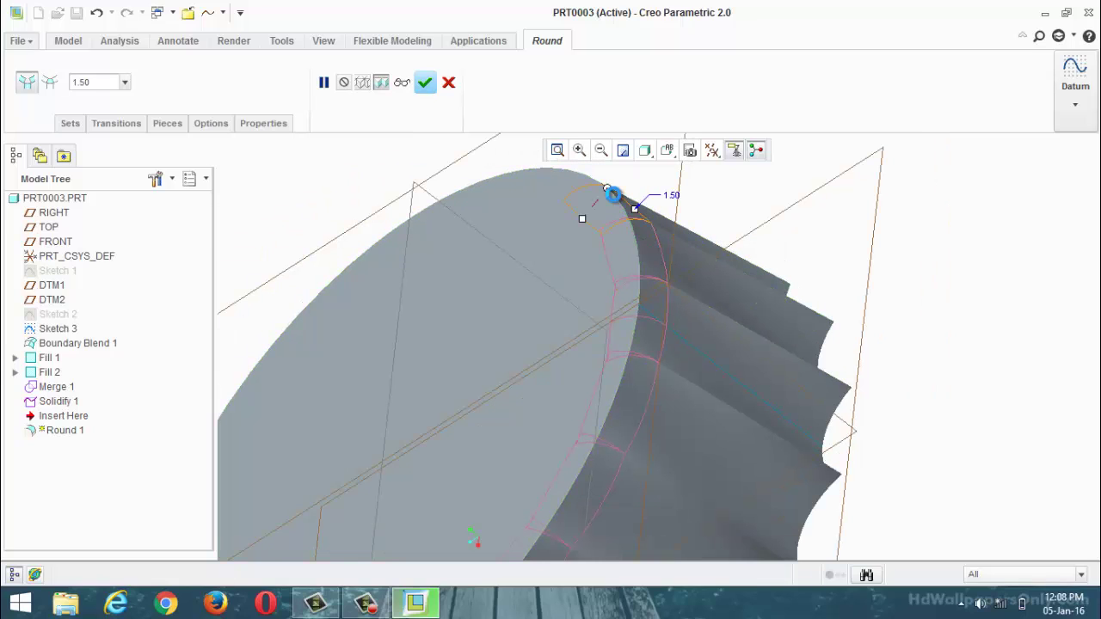
click(561, 169)
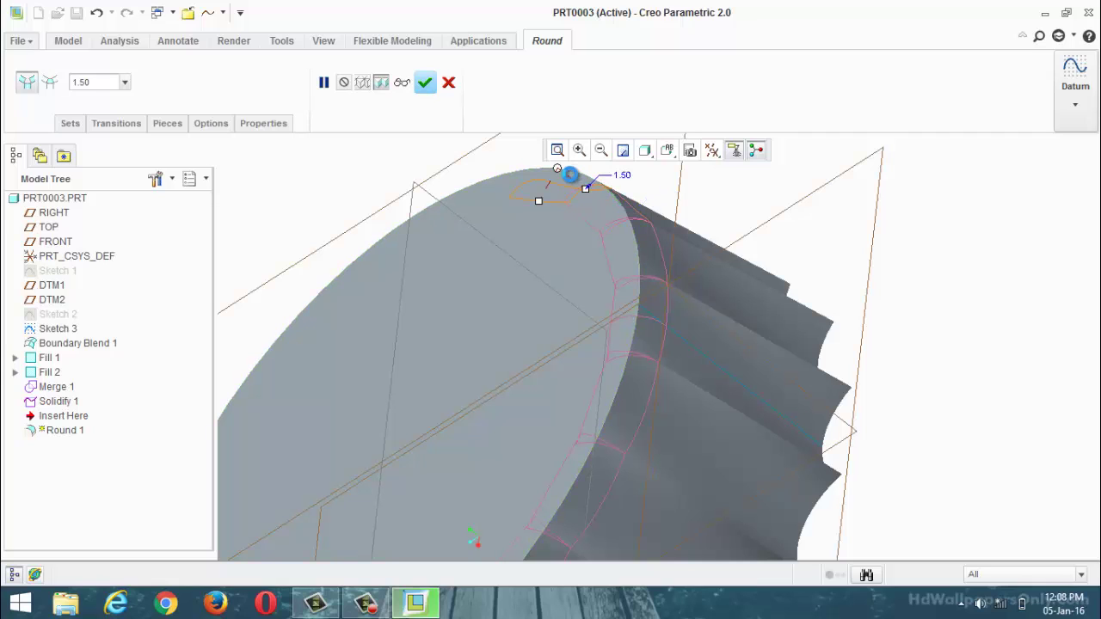
click(492, 174)
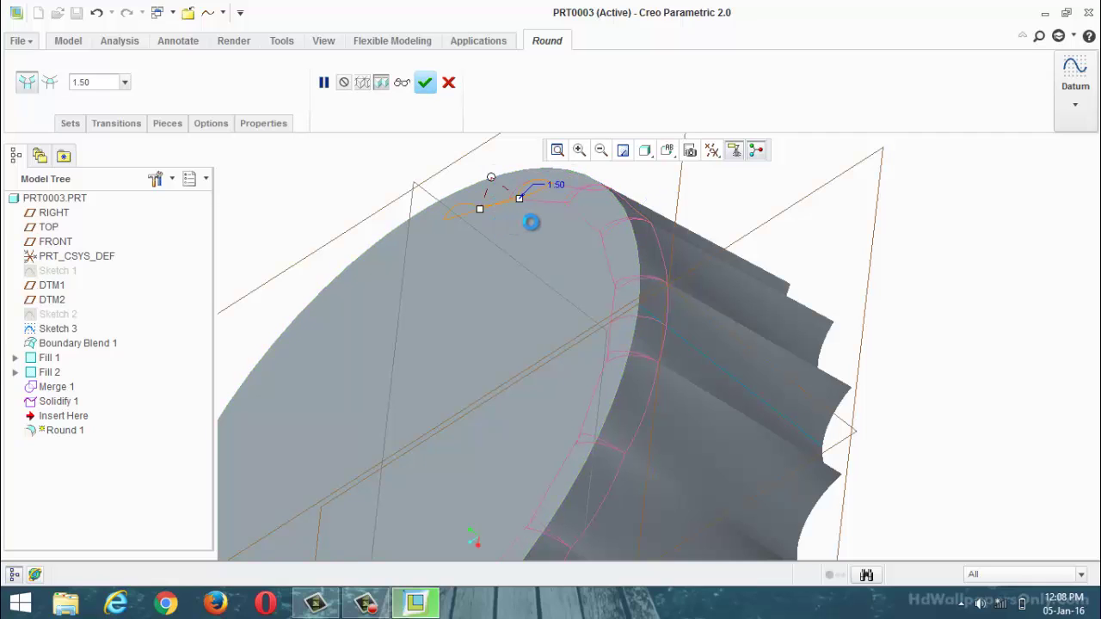
Add the unselected top-edge segments on the opposite side of the rim to the 1.50 round
middle_drag(531, 223, 626, 341)
scroll(625, 341, up, 5)
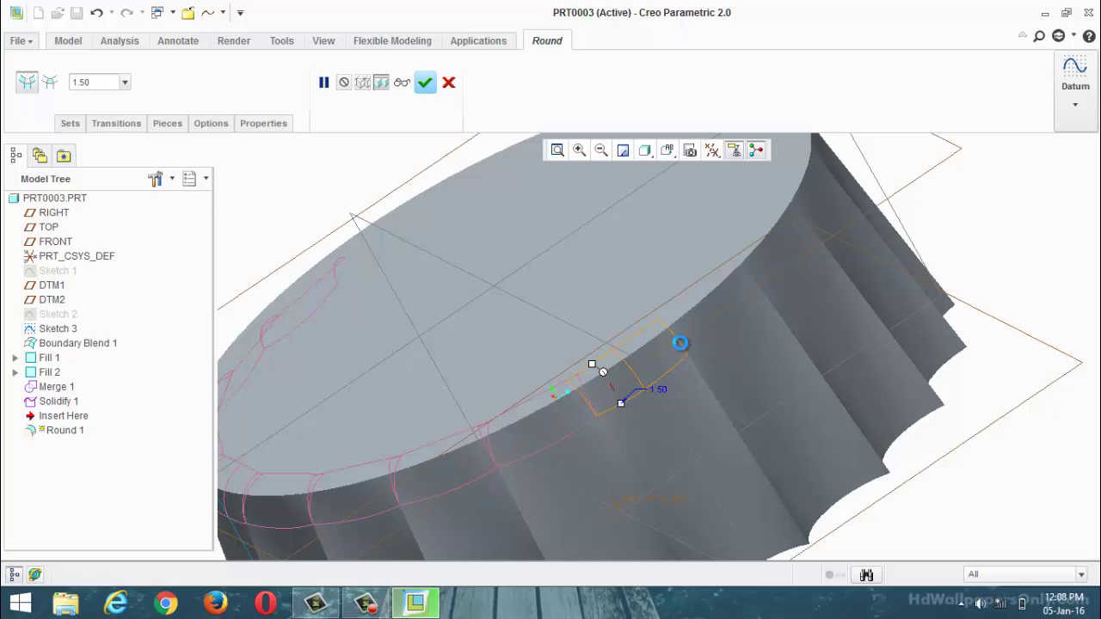
drag(641, 360, 682, 337)
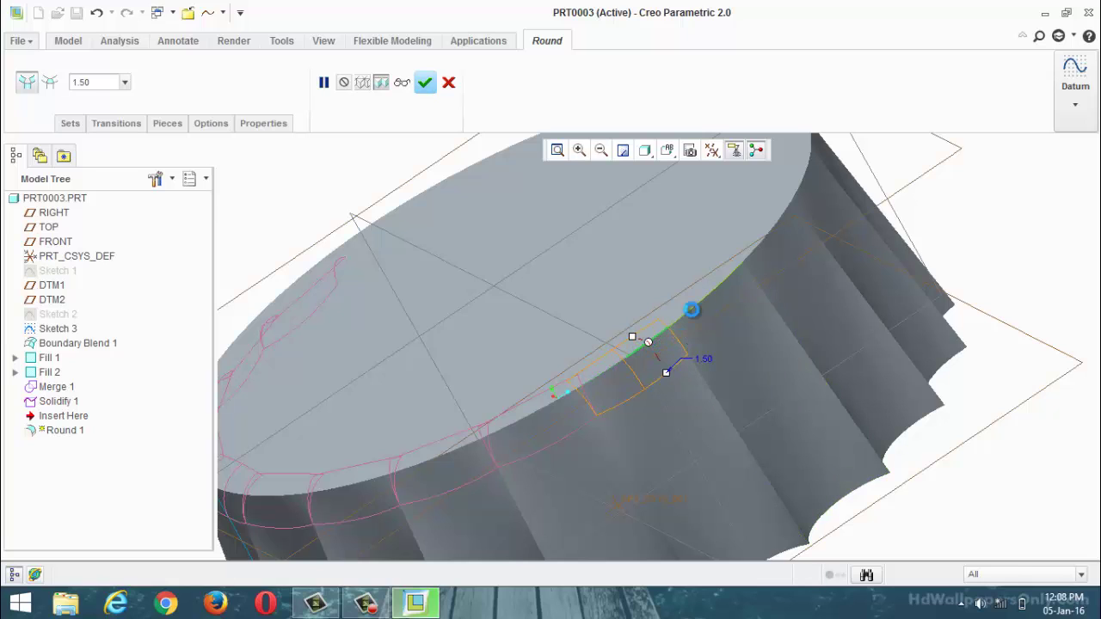
scroll(714, 314, down, 1)
scroll(711, 310, down, 1)
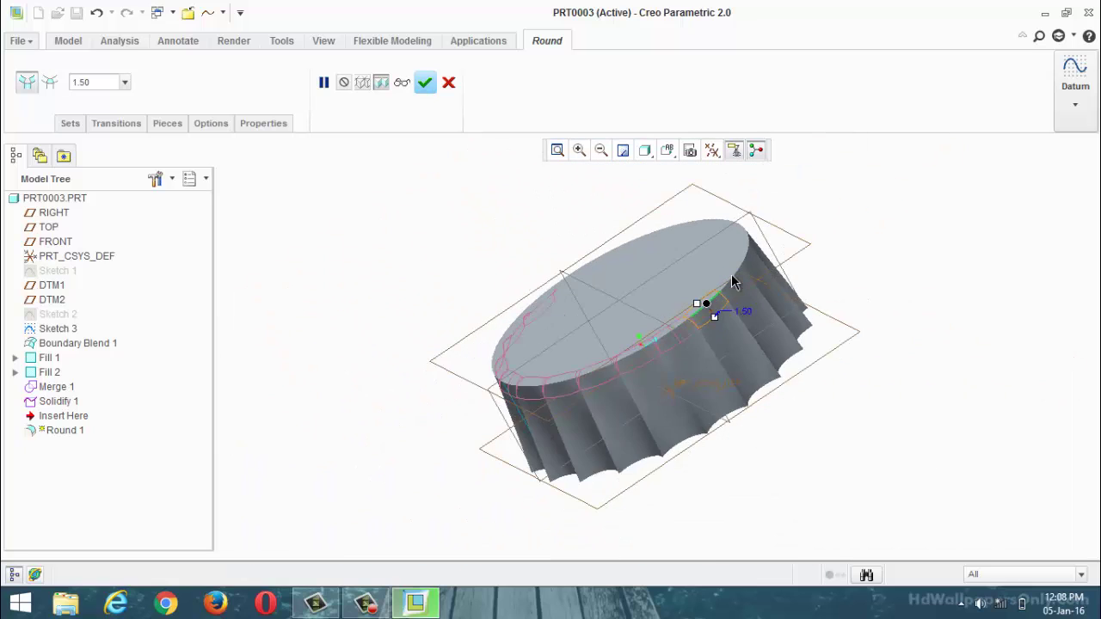
scroll(708, 308, up, 3)
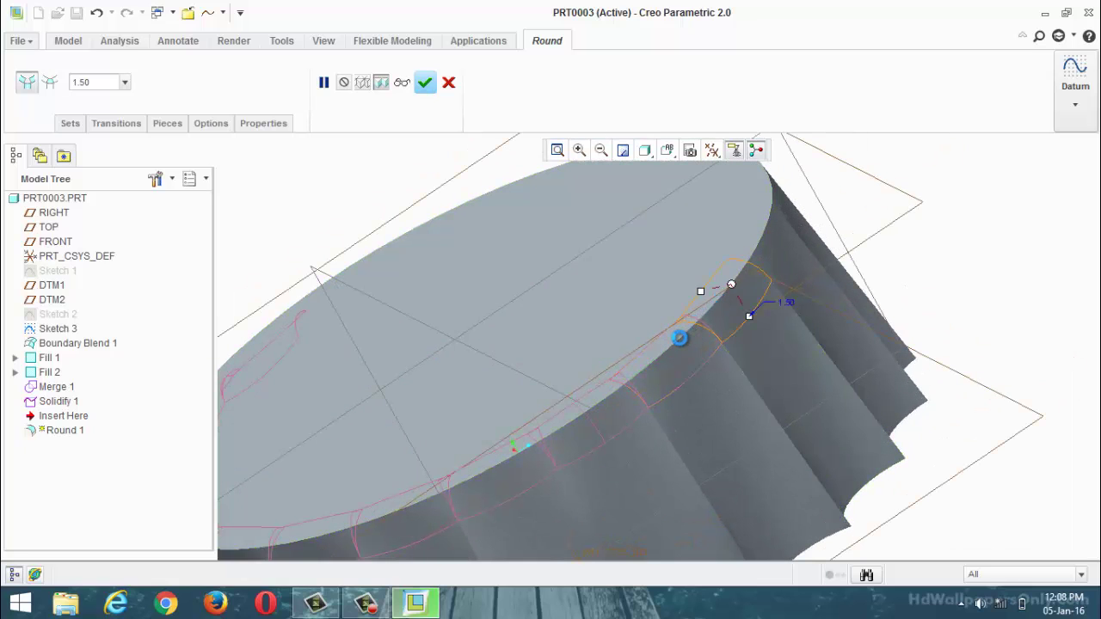
scroll(701, 326, down, 3)
scroll(714, 318, up, 3)
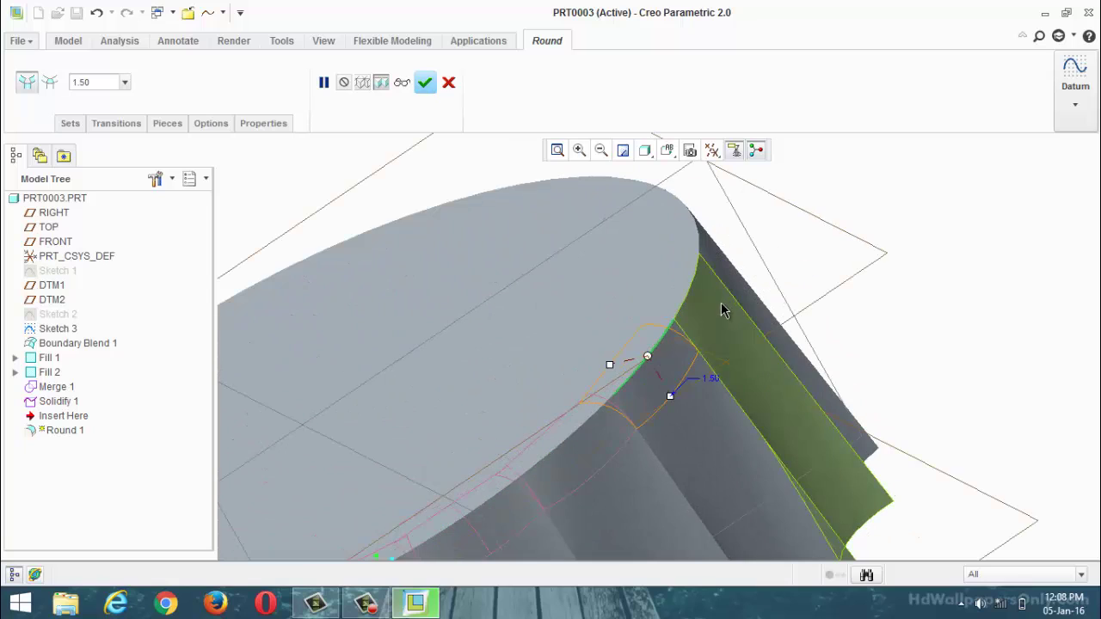
click(687, 297)
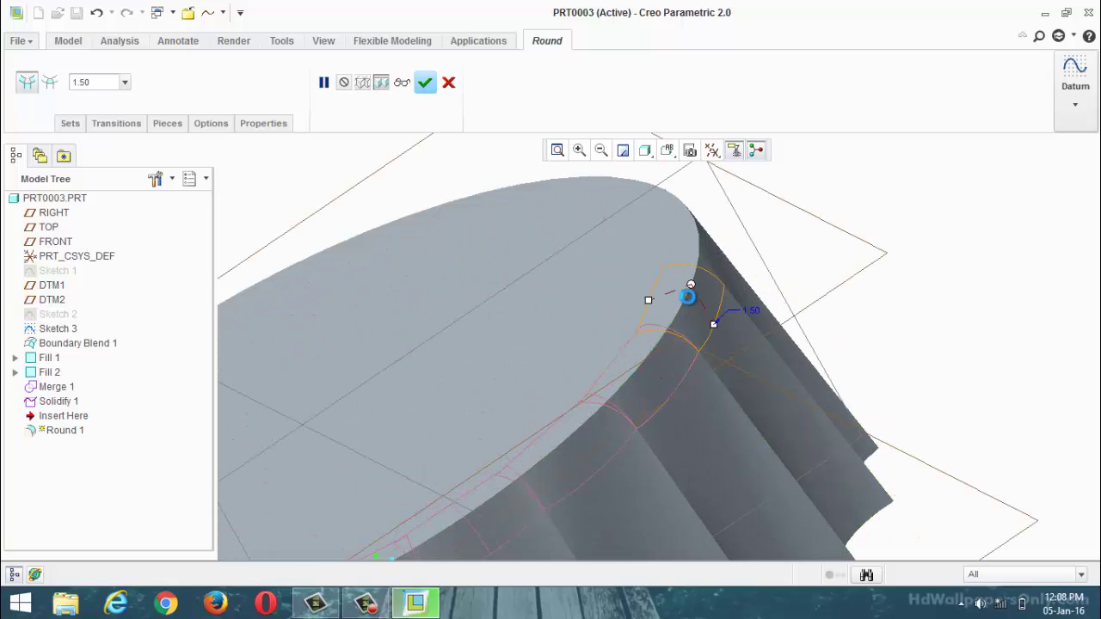
click(694, 250)
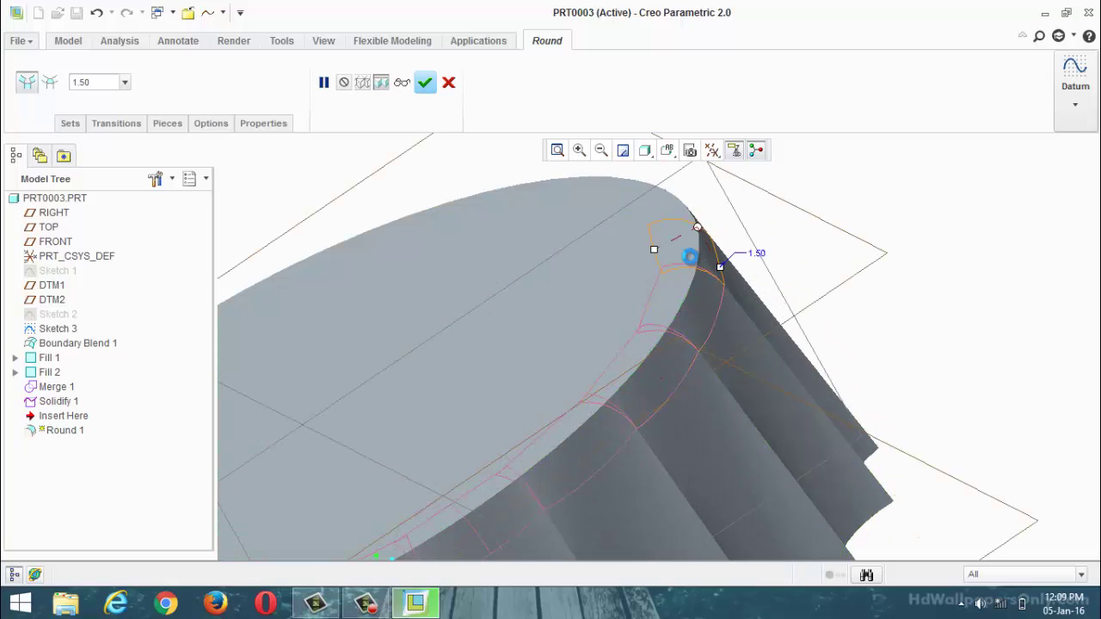
scroll(675, 319, down, 1)
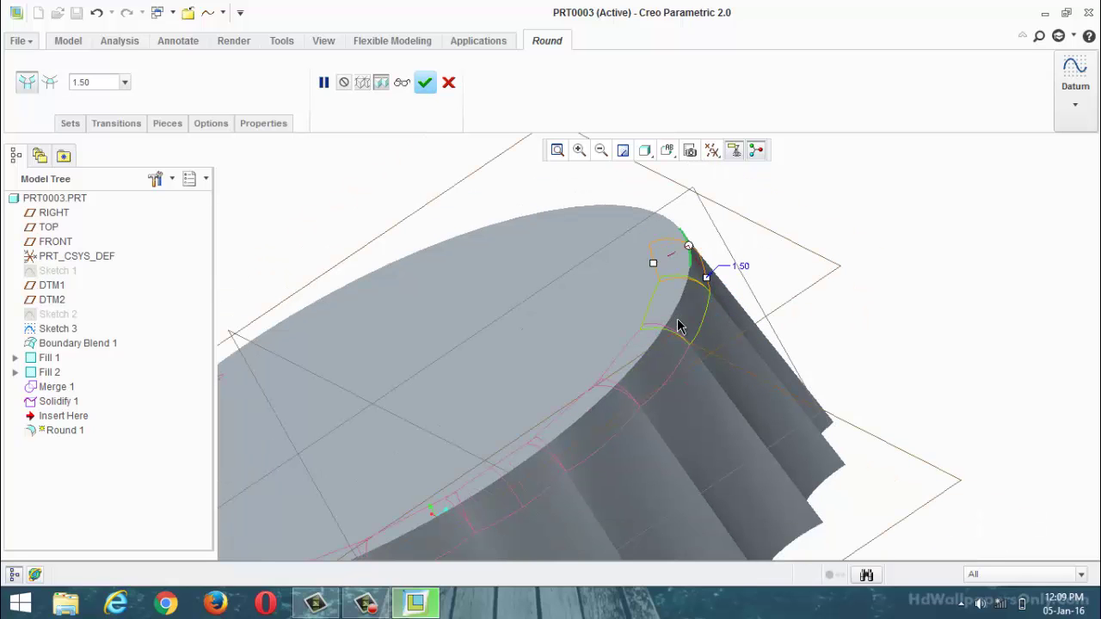
Pick the remaining top-edge segments so the 1.50 round covers the entire circular rim
middle_drag(748, 308, 639, 343)
click(650, 323)
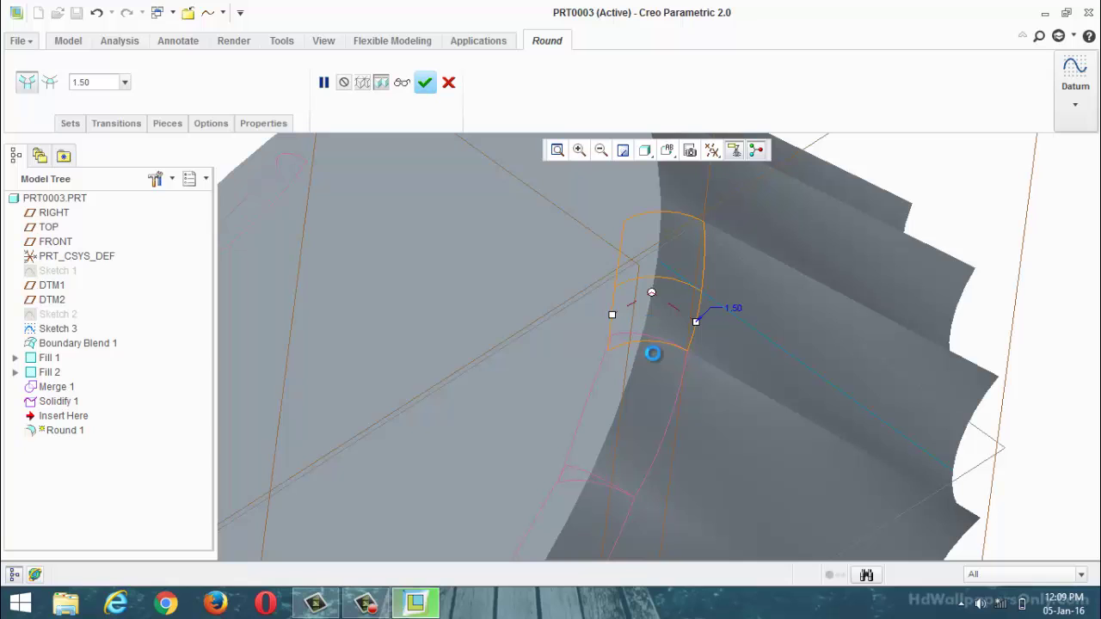
scroll(668, 361, down, 1)
scroll(755, 302, down, 2)
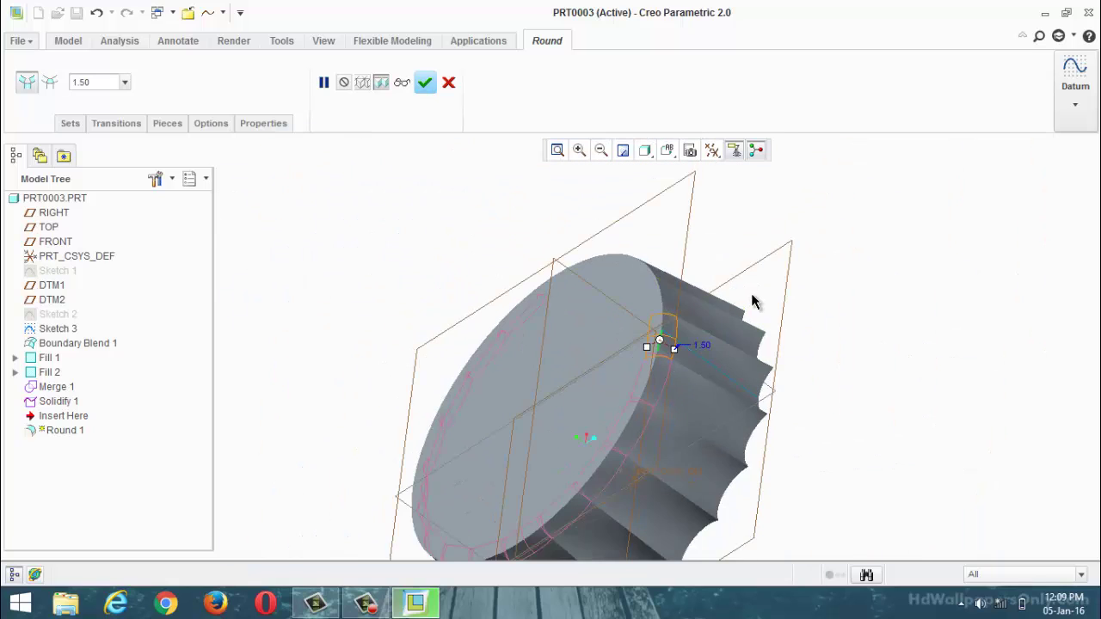
scroll(757, 322, up, 2)
middle_drag(757, 322, 560, 492)
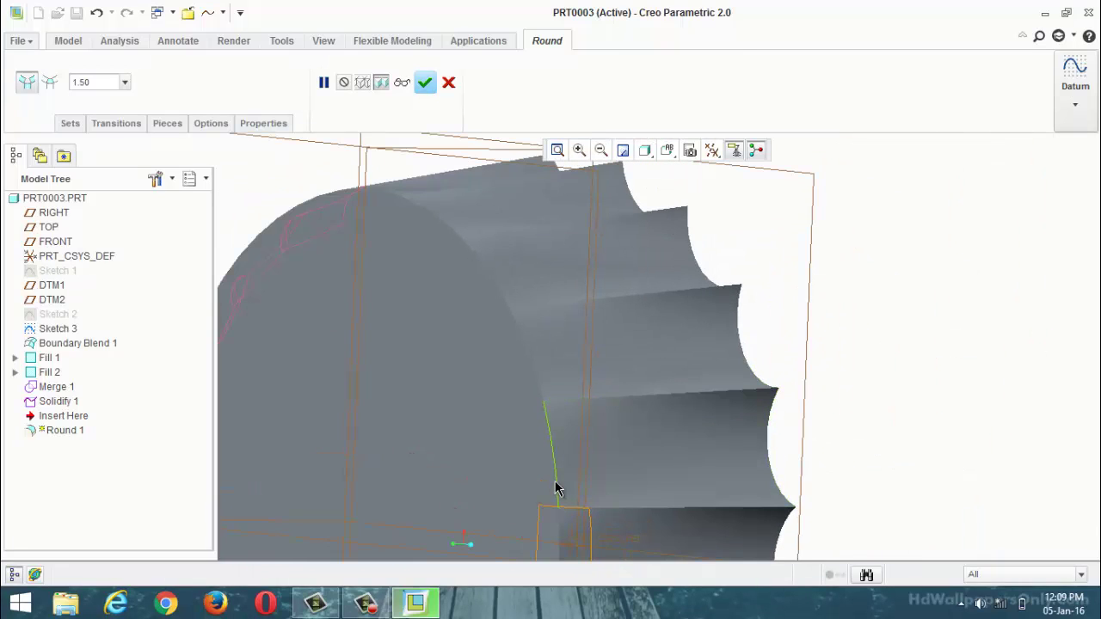
click(556, 482)
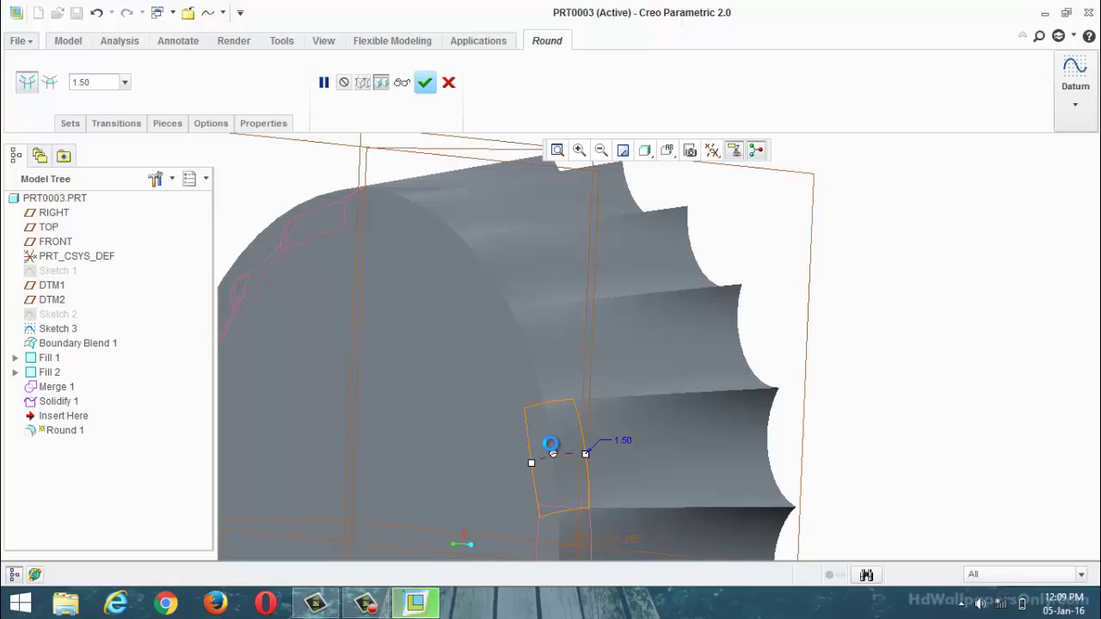
click(543, 399)
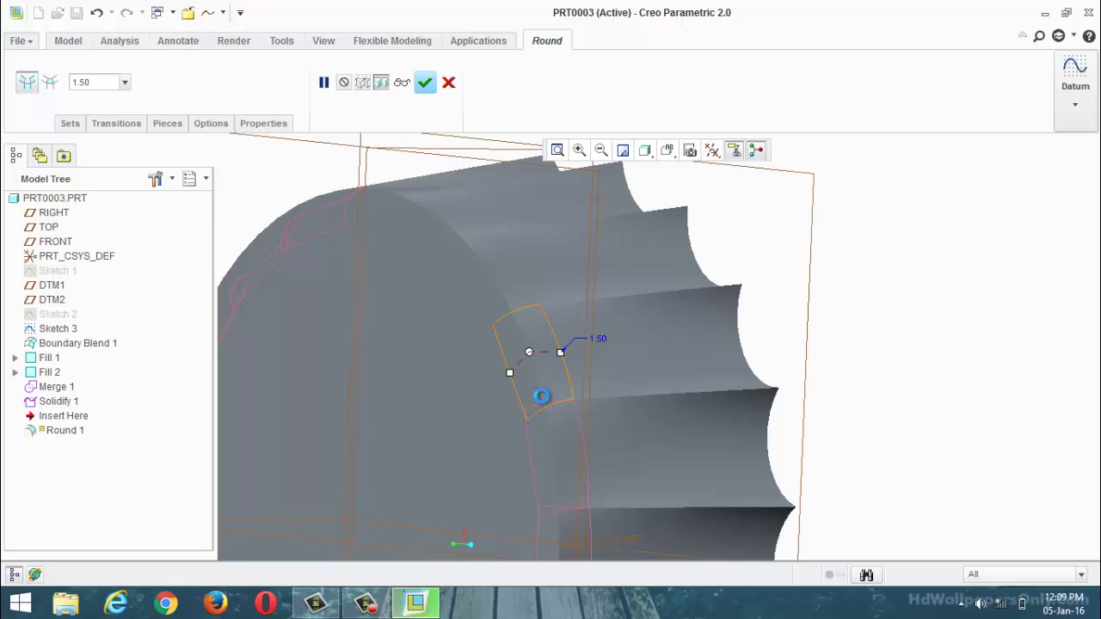
click(505, 299)
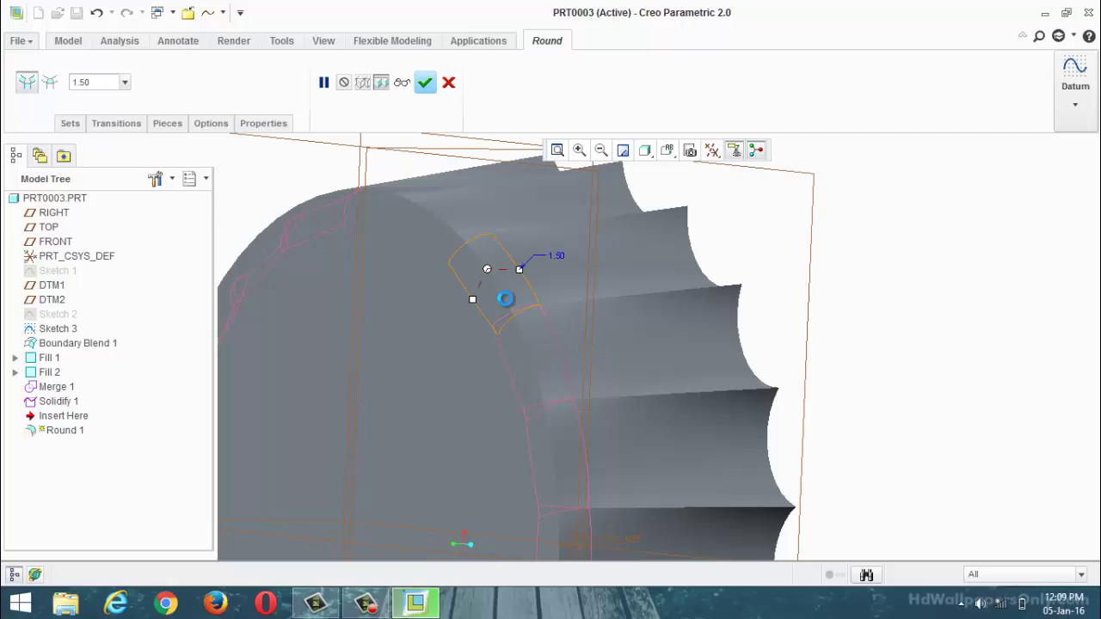
click(444, 225)
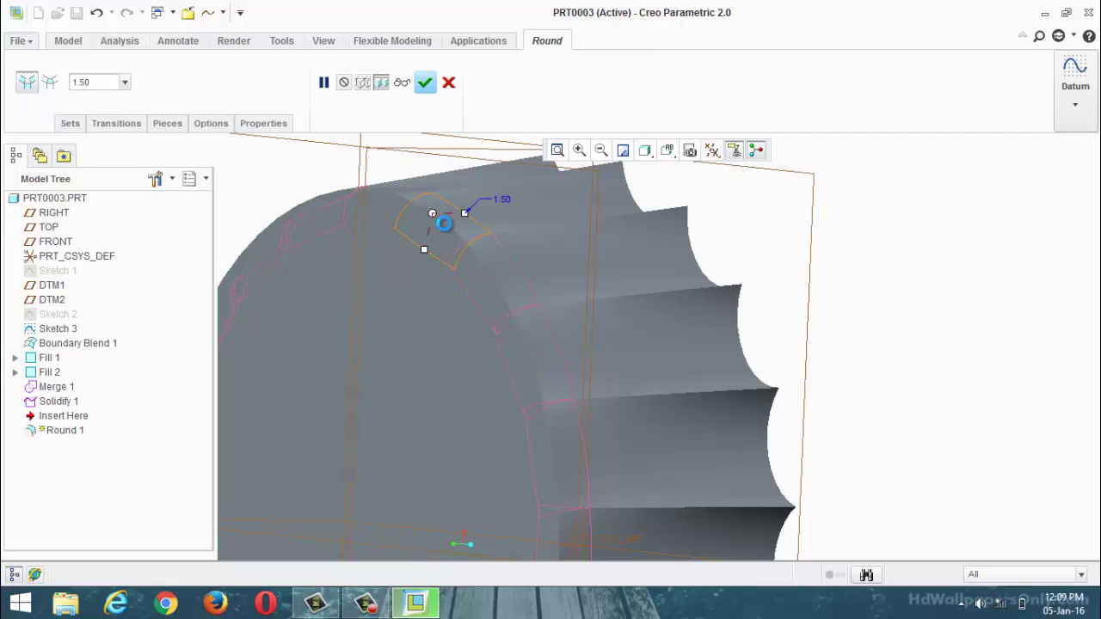
click(389, 199)
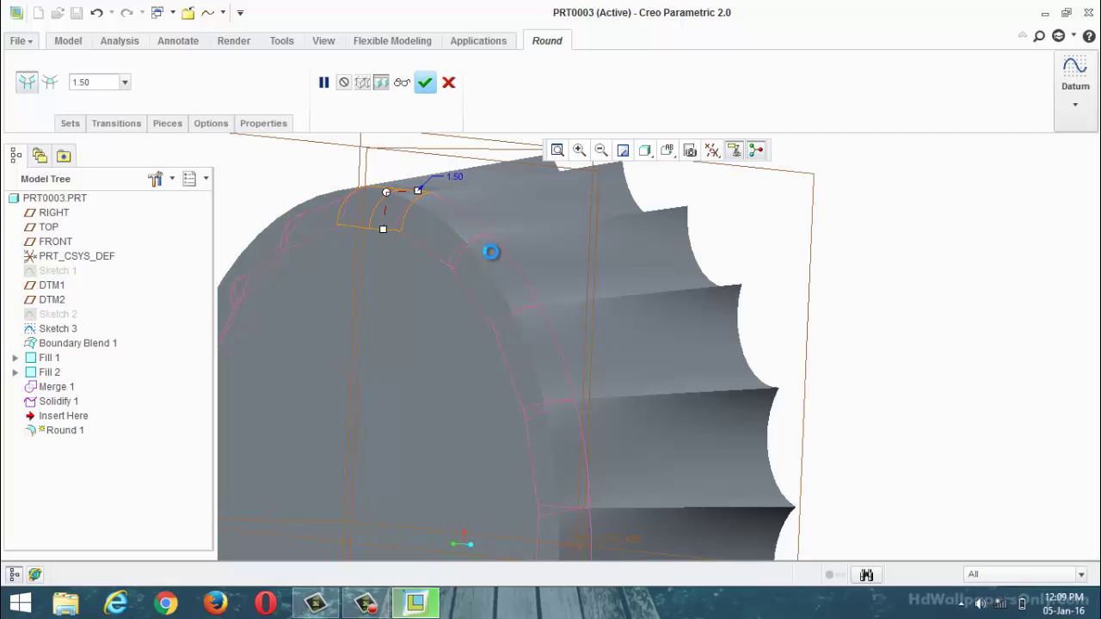
scroll(501, 287, down, 4)
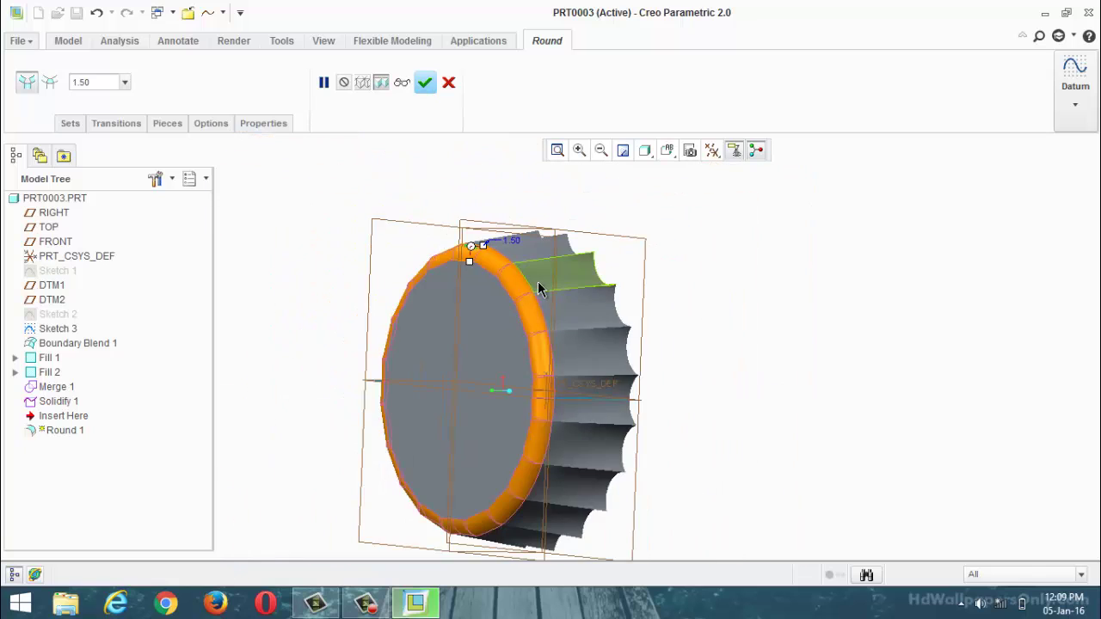
Try a 5.00 radius on the last picked top-edge segment of the round
middle_drag(614, 301, 543, 263)
scroll(568, 284, up, 3)
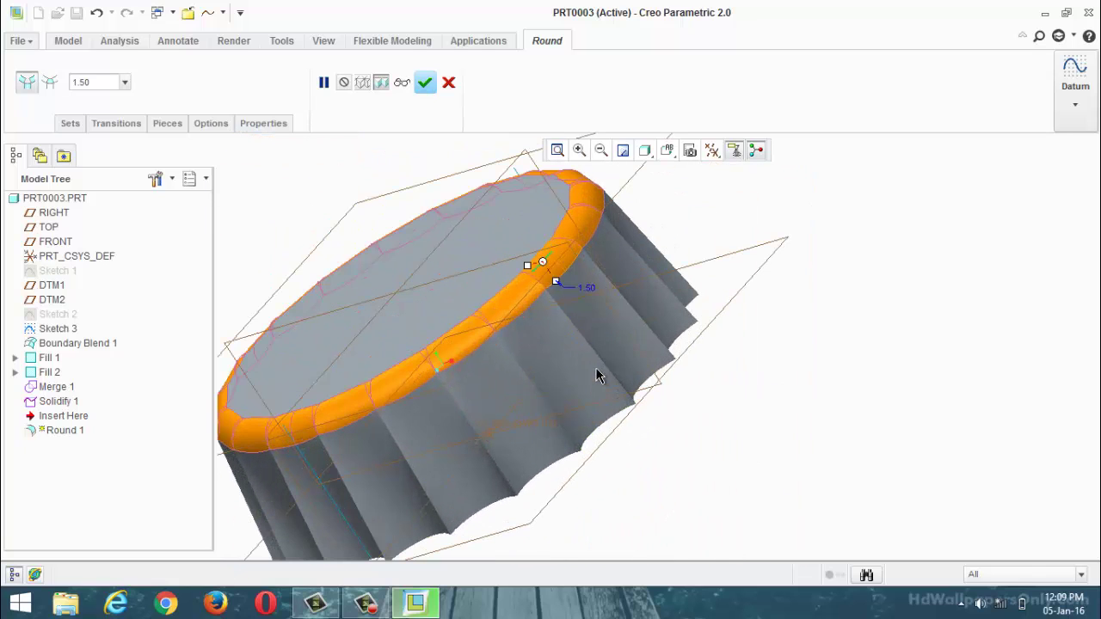
double_click(587, 290)
key(Return)
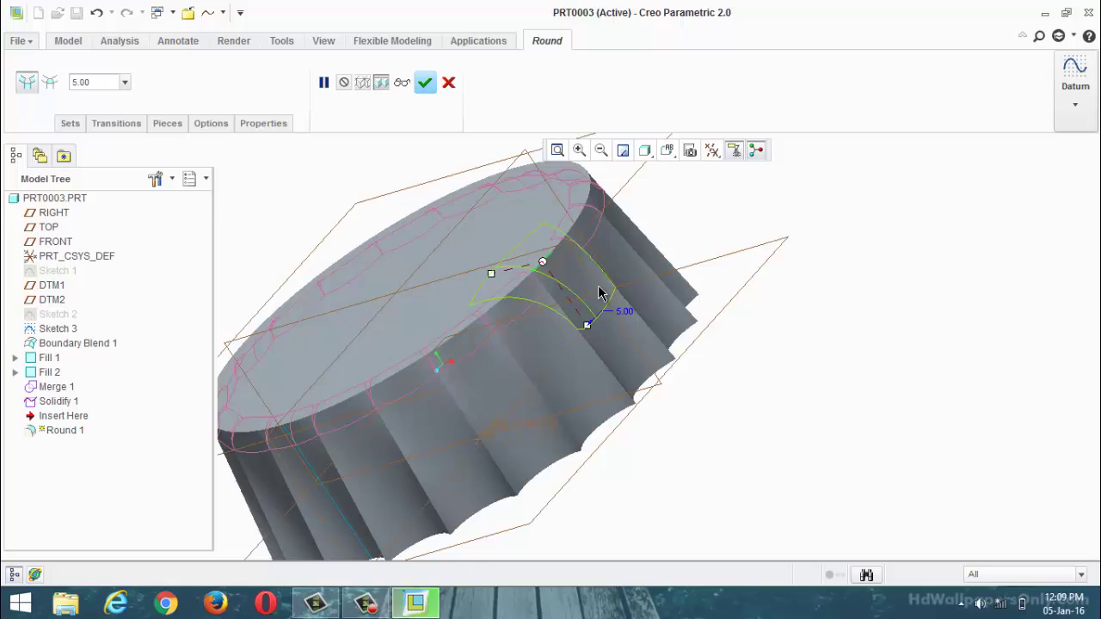
Set the radius of the last picked top-edge segment to 2.00 and inspect the round preview there
double_click(626, 311)
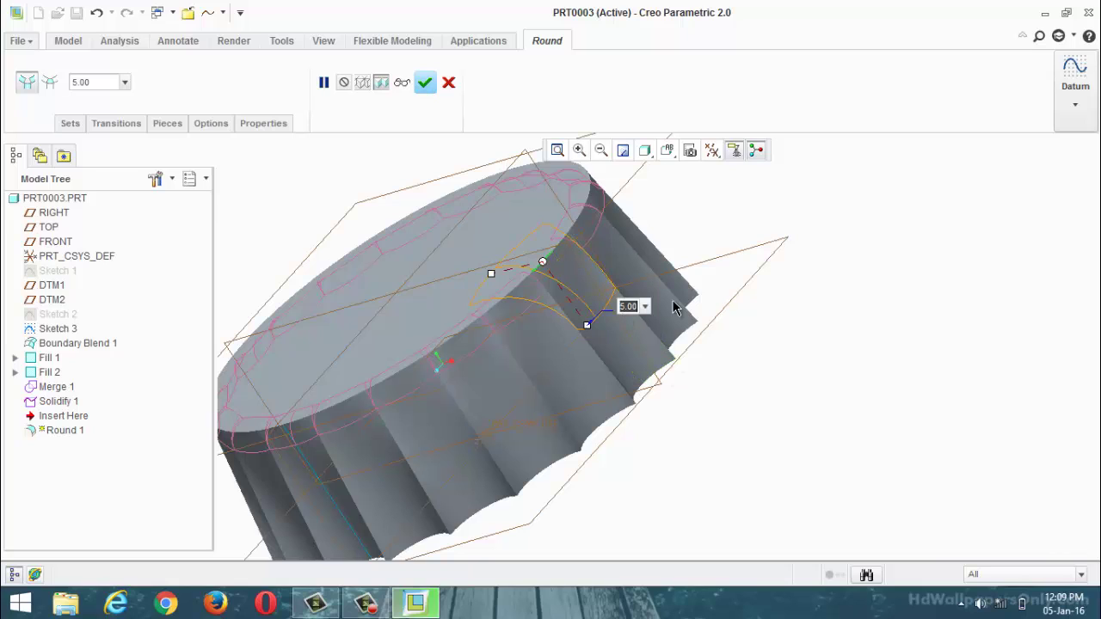
text(2)
key(Return)
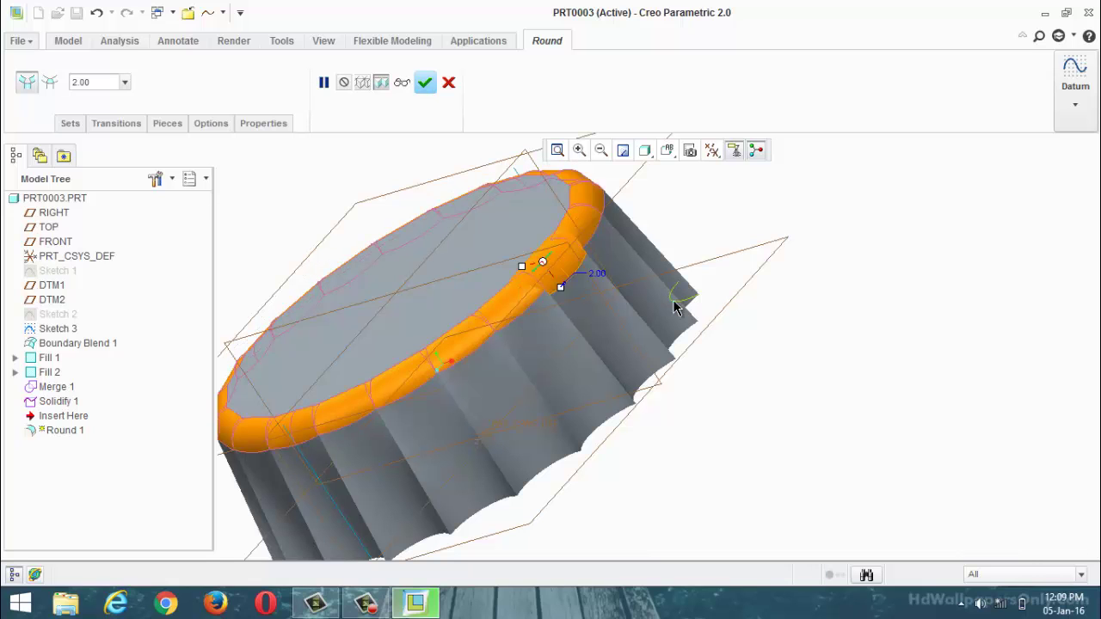
scroll(541, 295, up, 2)
scroll(536, 289, down, 6)
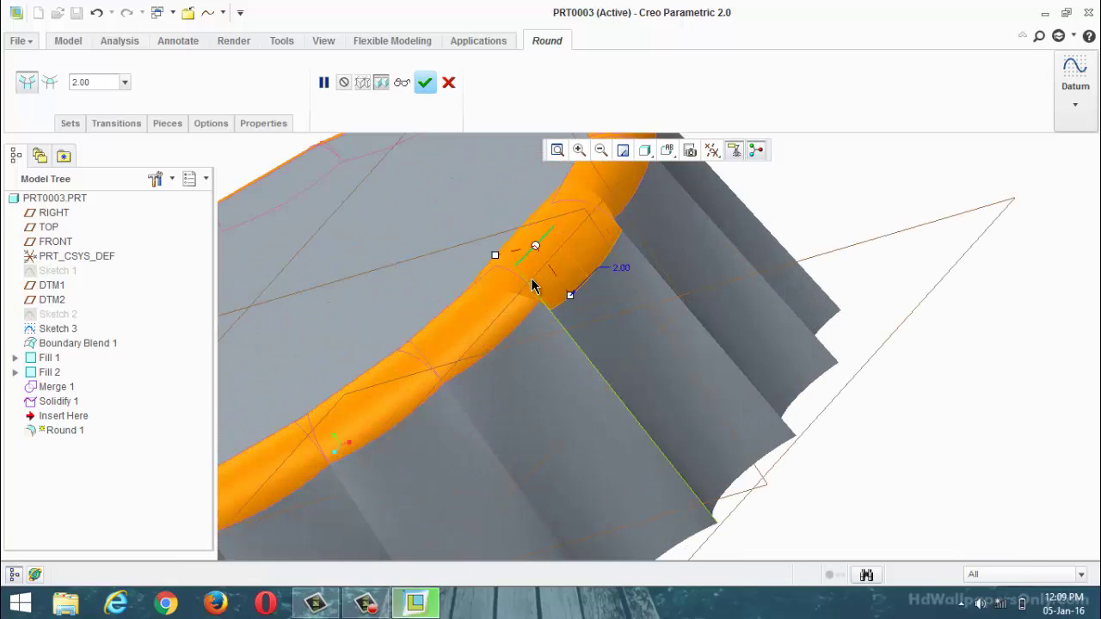
scroll(534, 340, up, 6)
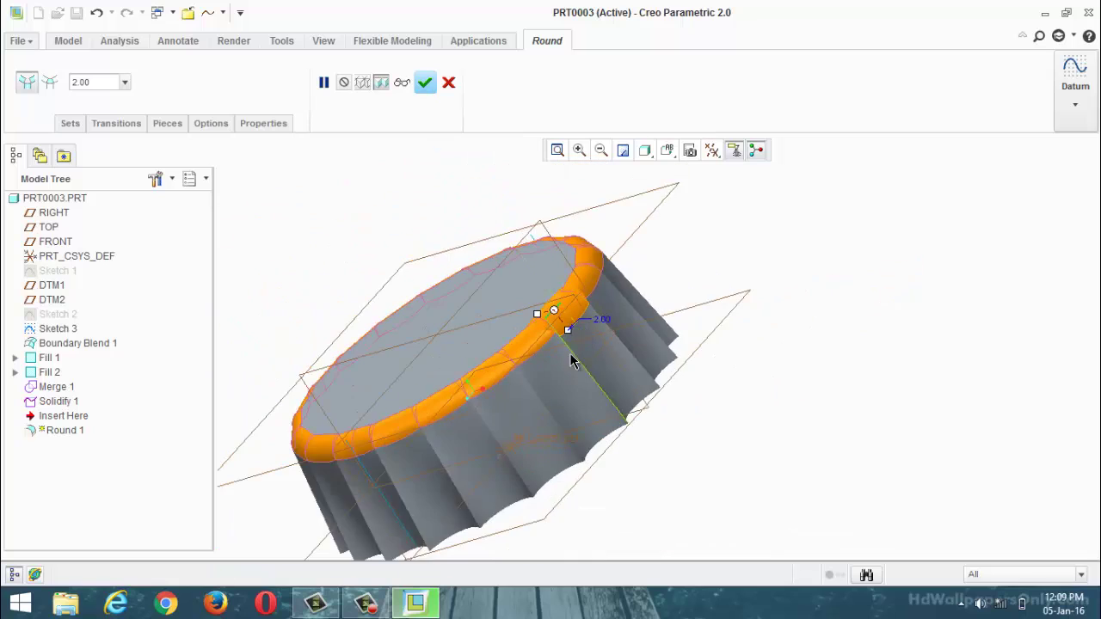
scroll(568, 357, down, 3)
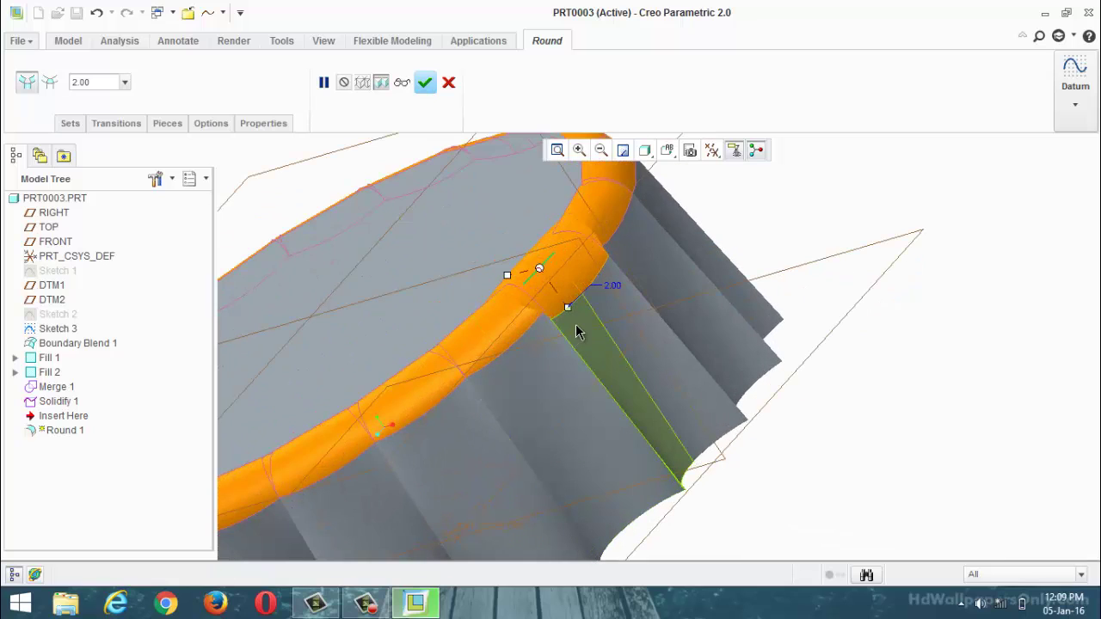
scroll(573, 309, up, 3)
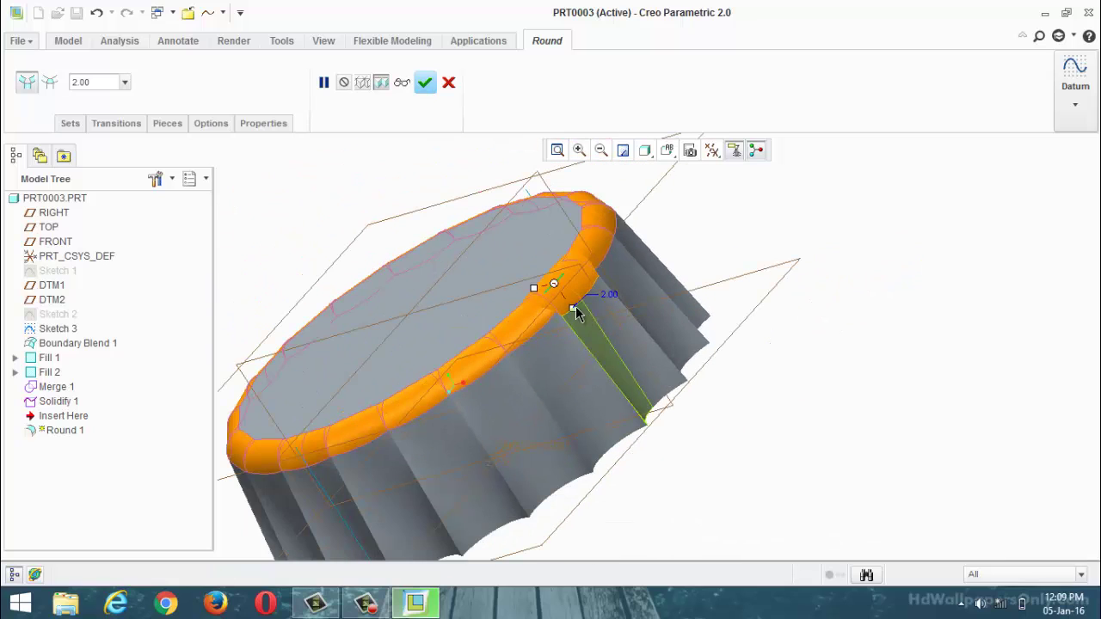
Set the radius of the last picked top-edge segment to 1.50 and complete the round around the rim
click(71, 123)
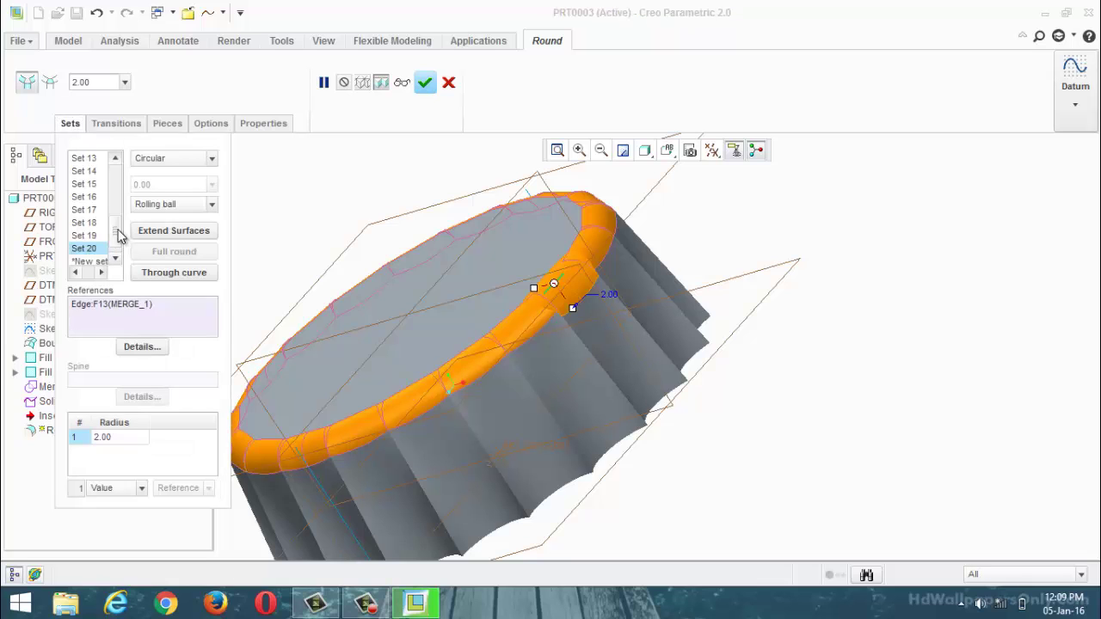
mouse_move(117, 244)
mouse_down()
mouse_move(111, 174)
mouse_move(123, 254)
mouse_move(113, 237)
mouse_up()
double_click(609, 295)
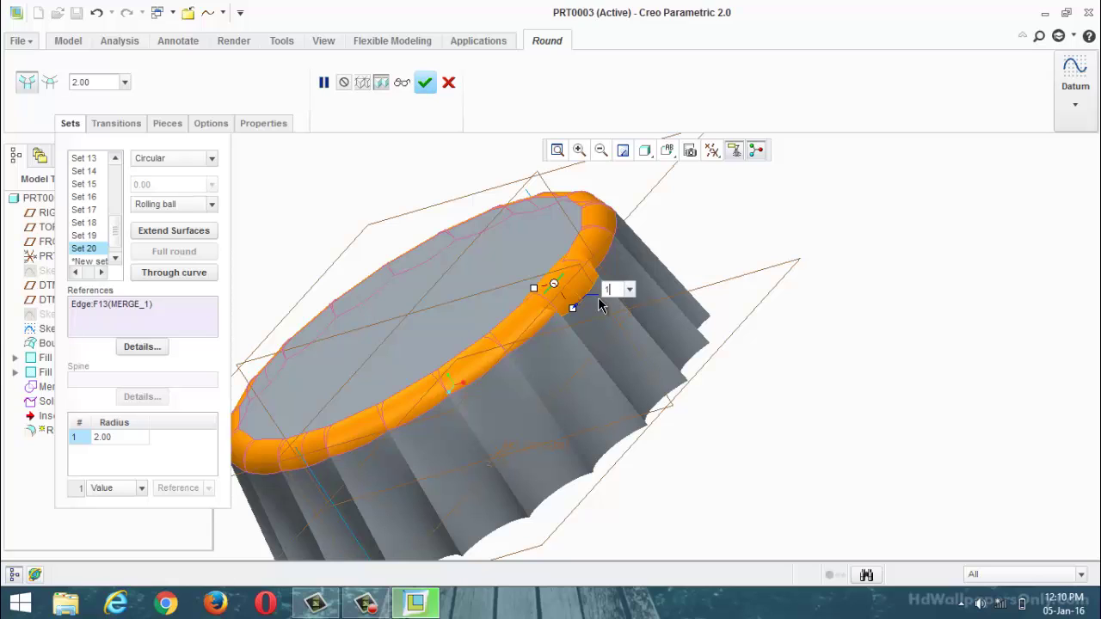
text(1.5)
key(Return)
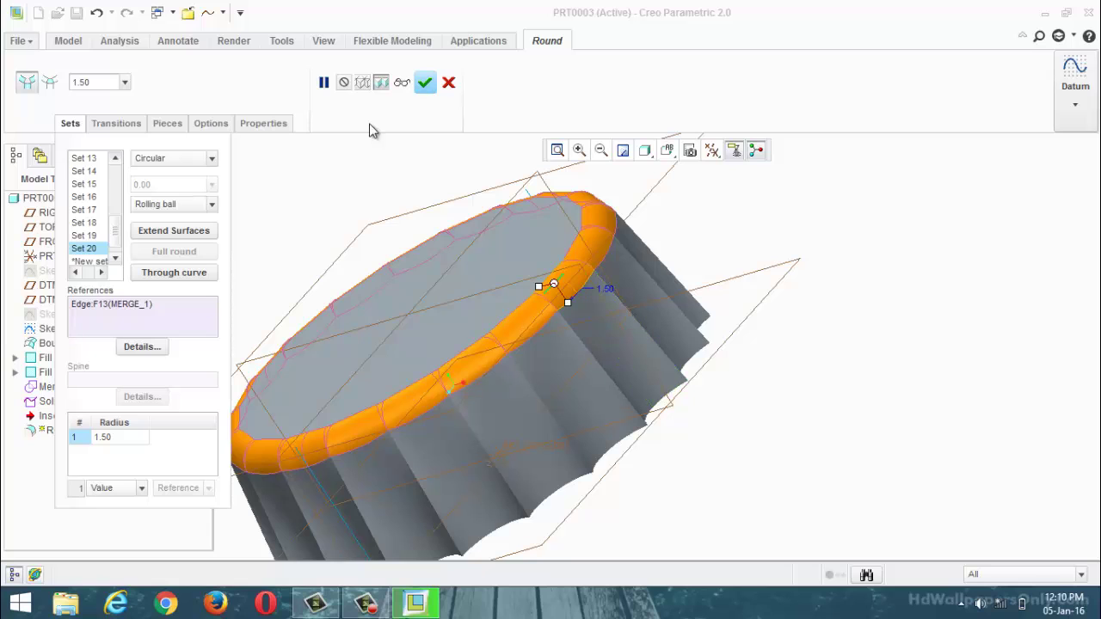
click(425, 82)
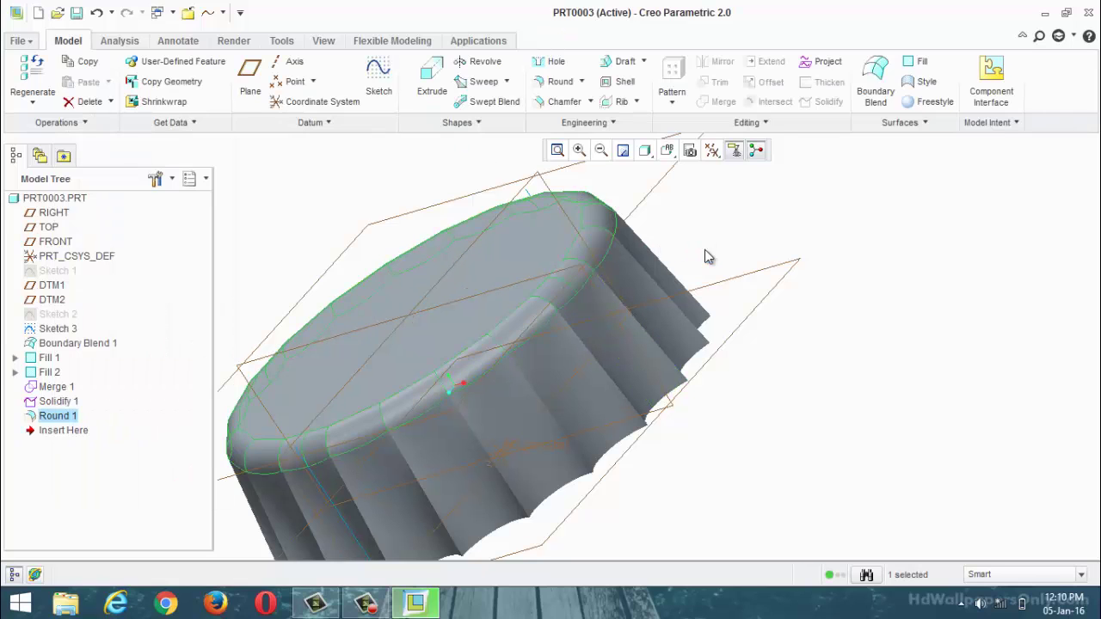
Hide Boundary Blend 1 and Sketch 3 so only the solid part and its datums are displayed
middle_drag(706, 250, 435, 273)
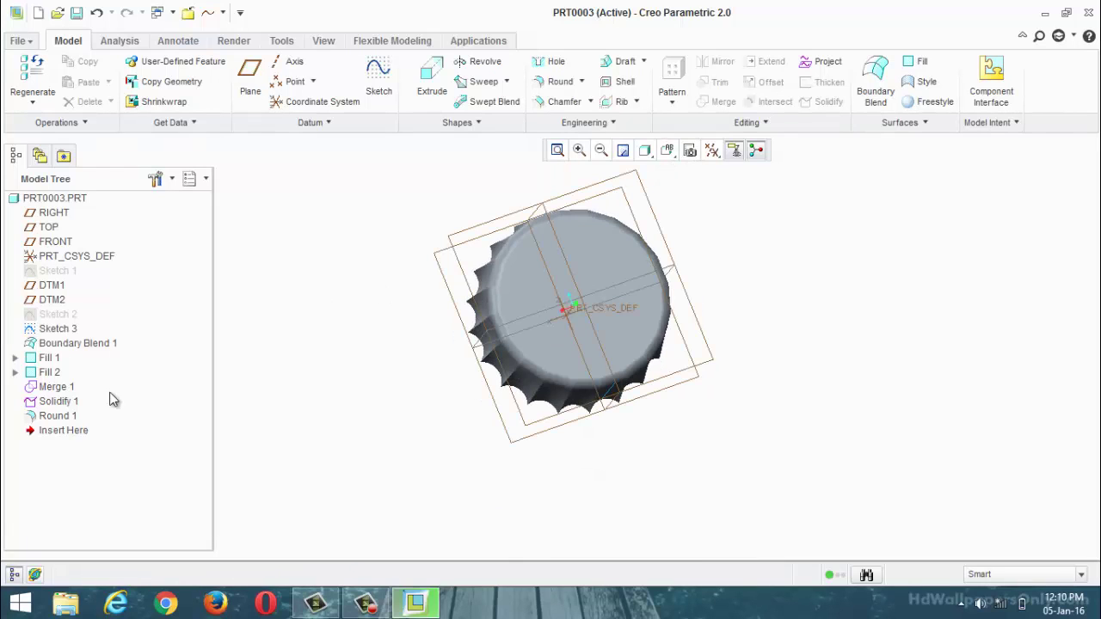
right_click(54, 347)
click(113, 314)
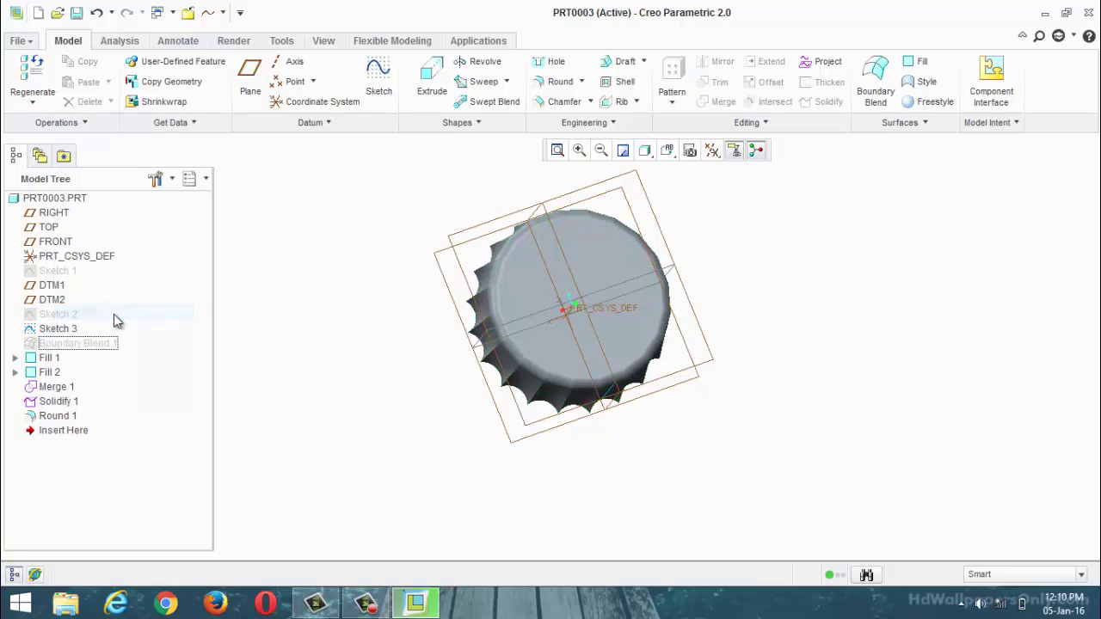
mouse_move(359, 430)
middle_down()
mouse_move(431, 285)
mouse_move(363, 350)
mouse_move(283, 357)
mouse_move(373, 415)
middle_up()
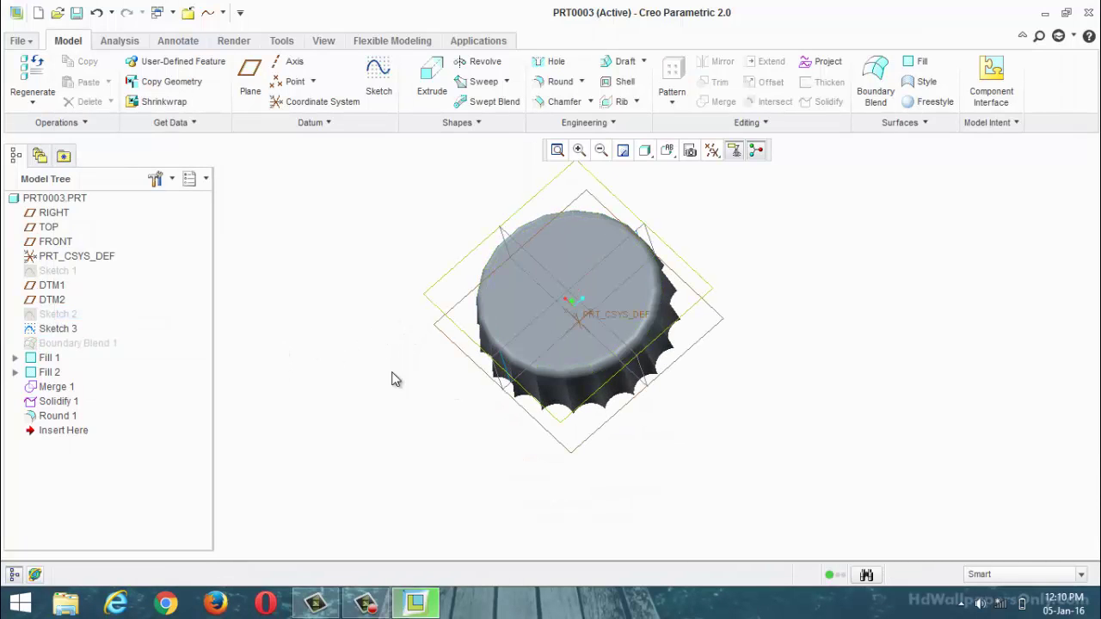
right_click(87, 331)
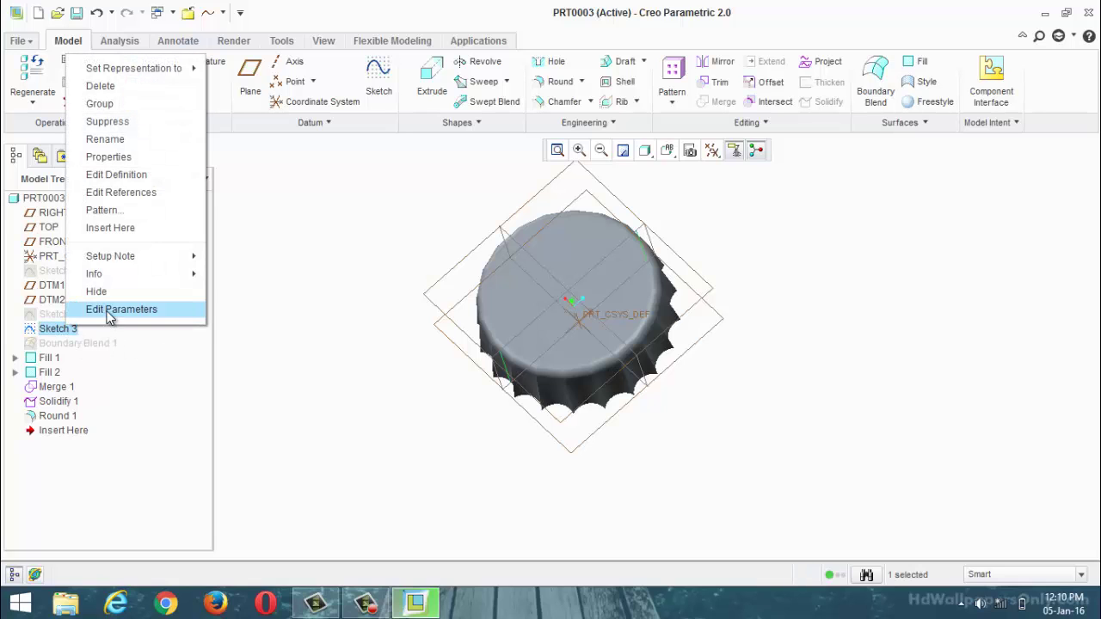
click(110, 292)
middle_drag(336, 448, 309, 272)
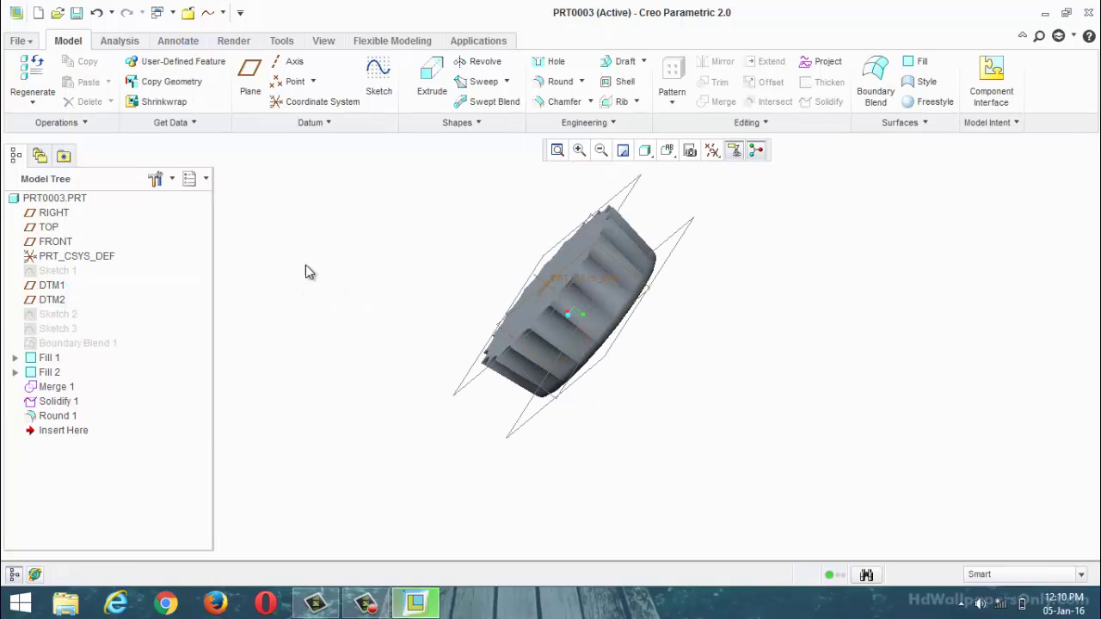
Shell the part to a thickness of 0.54, removing the flat scalloped face opposite the rounded rim
click(623, 81)
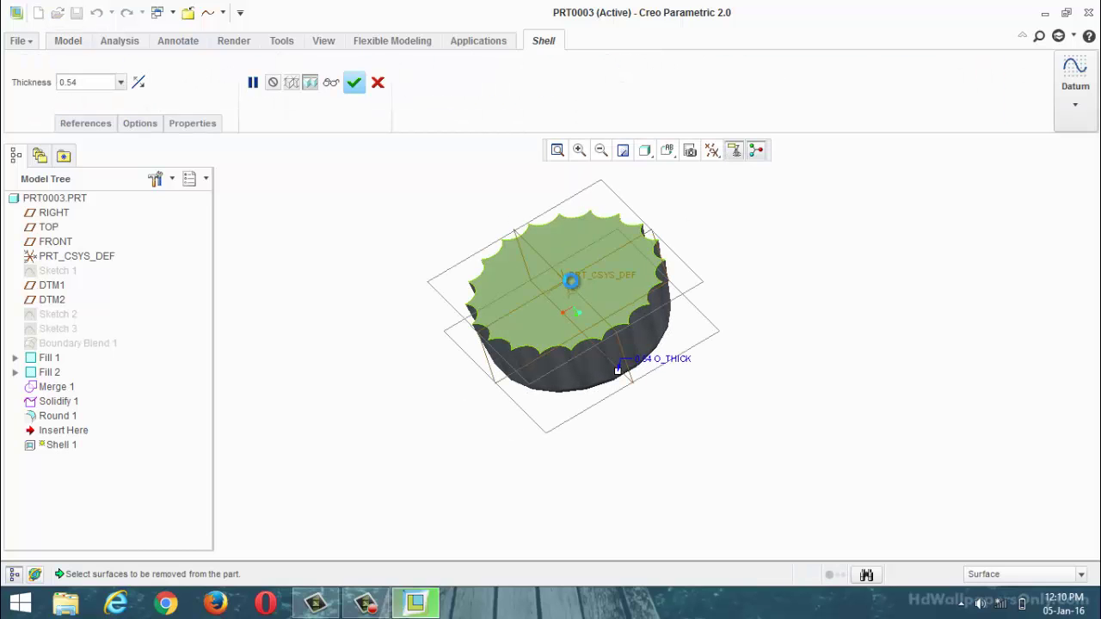
click(572, 285)
middle_drag(767, 233, 551, 284)
click(353, 83)
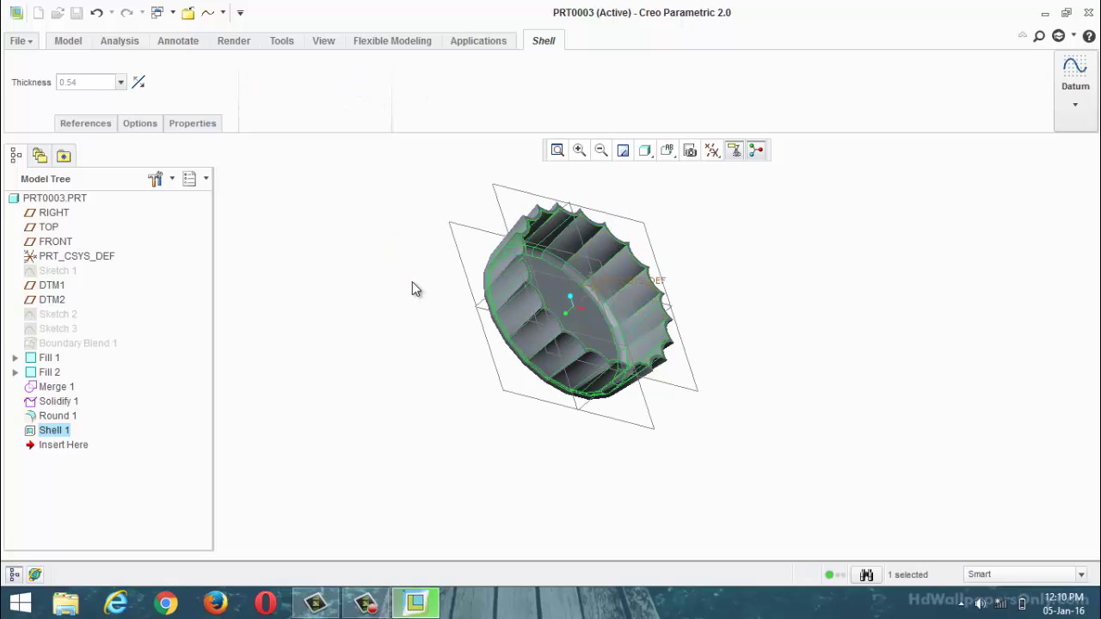
middle_drag(883, 298, 413, 235)
scroll(674, 351, down, 2)
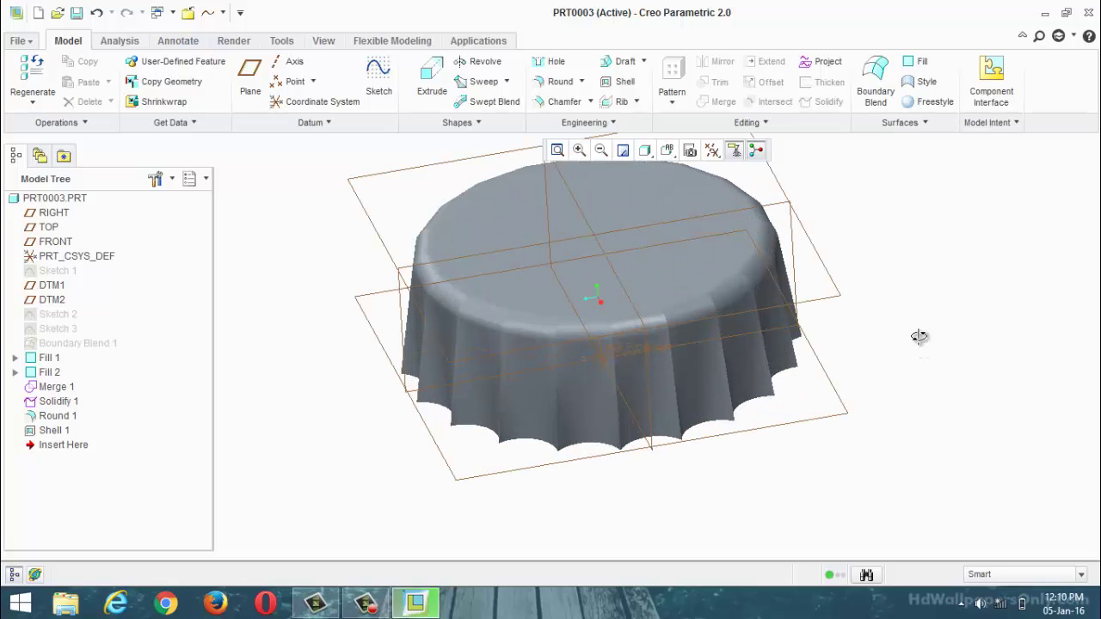
middle_drag(917, 337, 487, 276)
scroll(487, 276, up, 2)
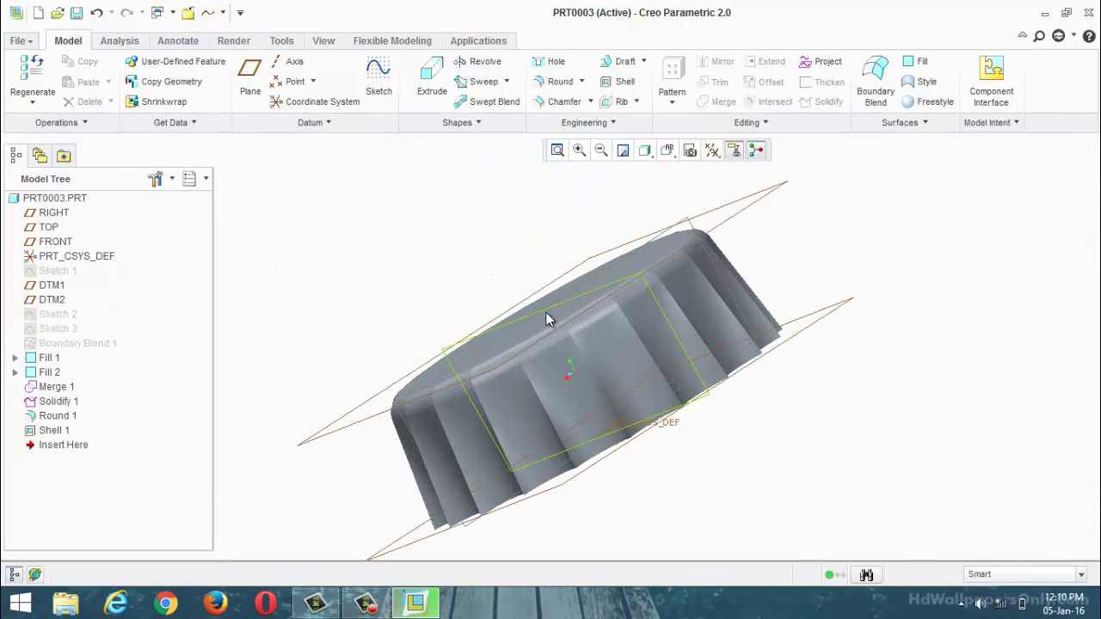
middle_drag(548, 317, 499, 364)
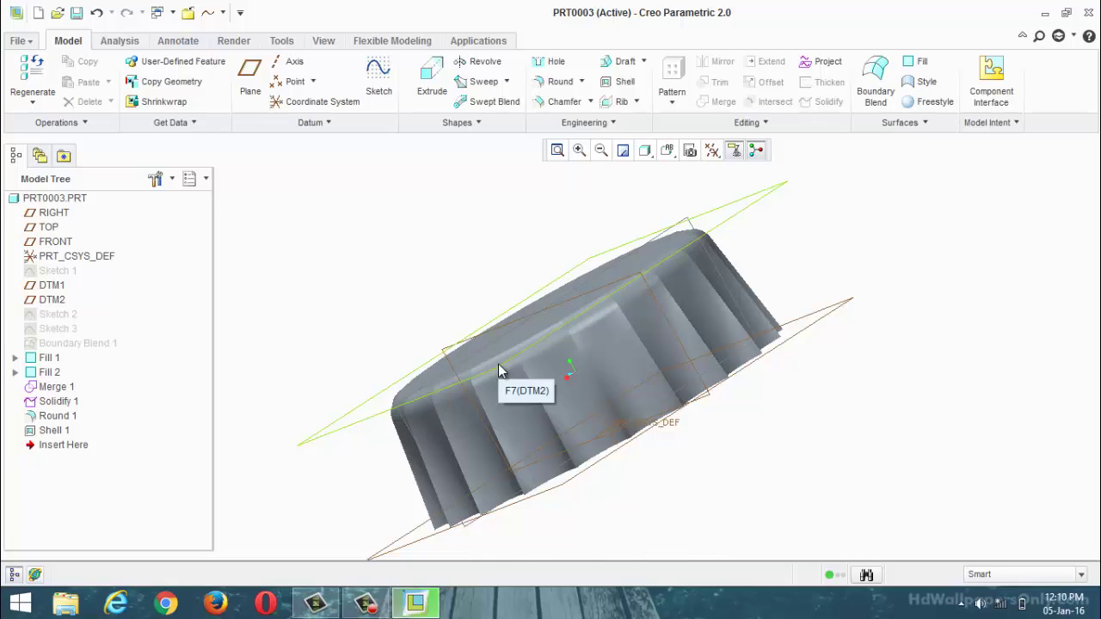
Undo all modelling operations until only the default datum planes and coordinate system are left in the part
key(ctrl+z)
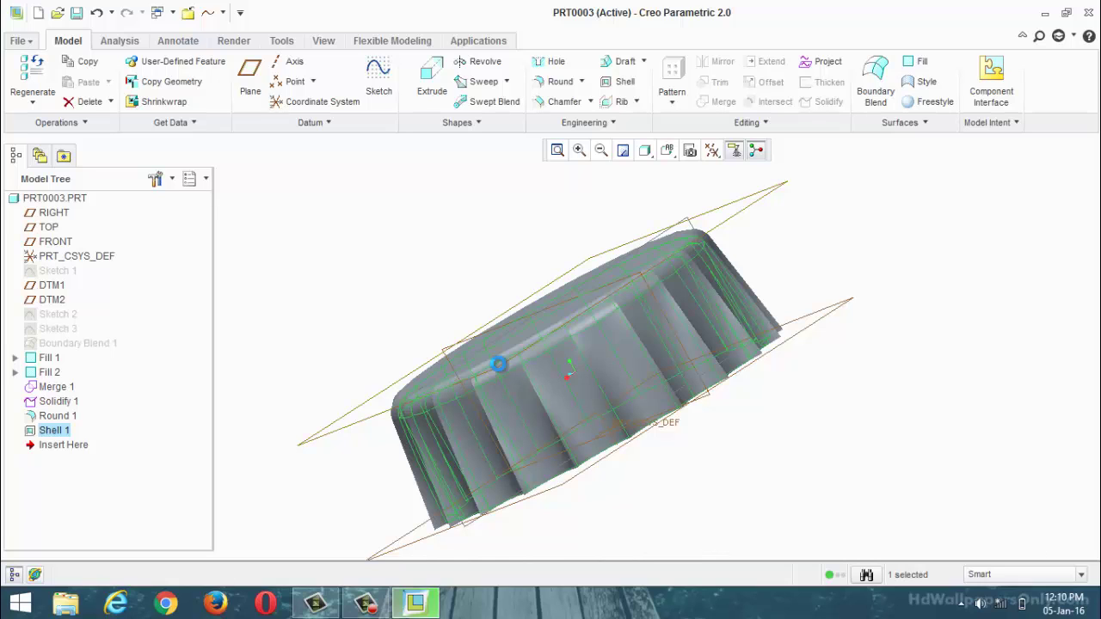
key(ctrl+z)
key(ctrl+z)
key(ctrl+z)
key(ctrl+z)
key(ctrl+z)
key(ctrl+z)
key(ctrl+z)
key(ctrl+z)
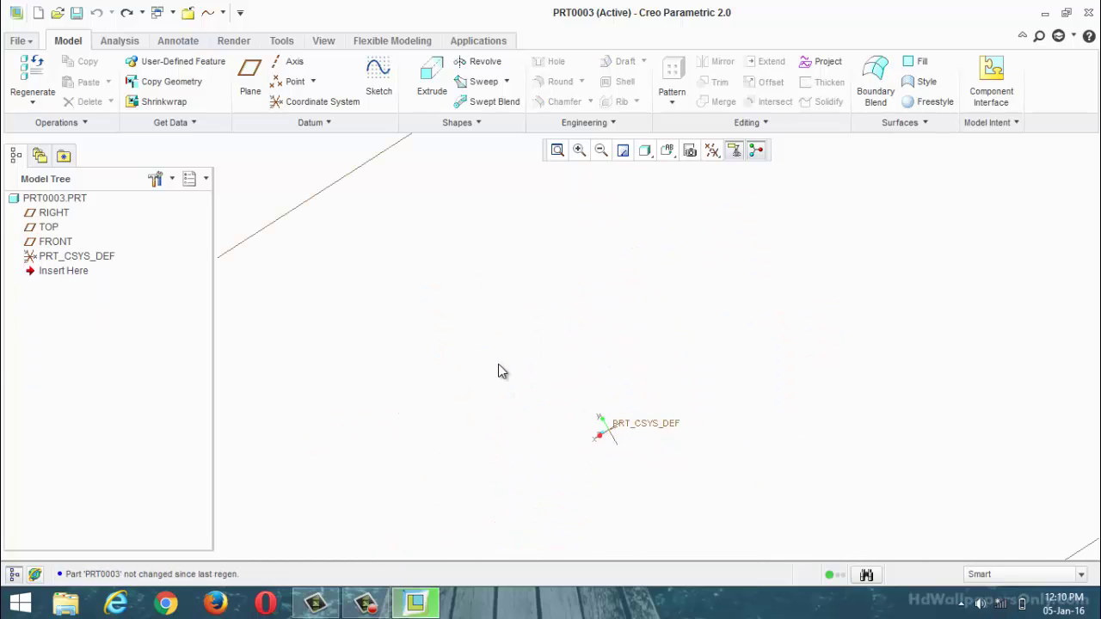
Sketch a rectangle enclosing the origin on the TOP datum plane and finish the sketch
scroll(558, 430, up, 5)
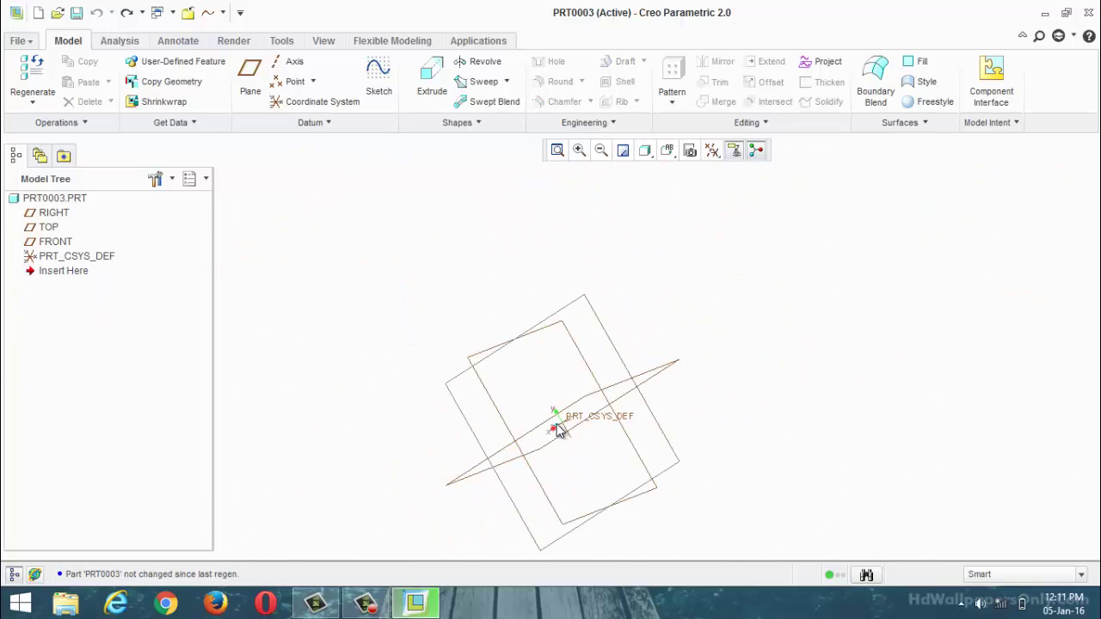
scroll(557, 429, down, 2)
click(379, 86)
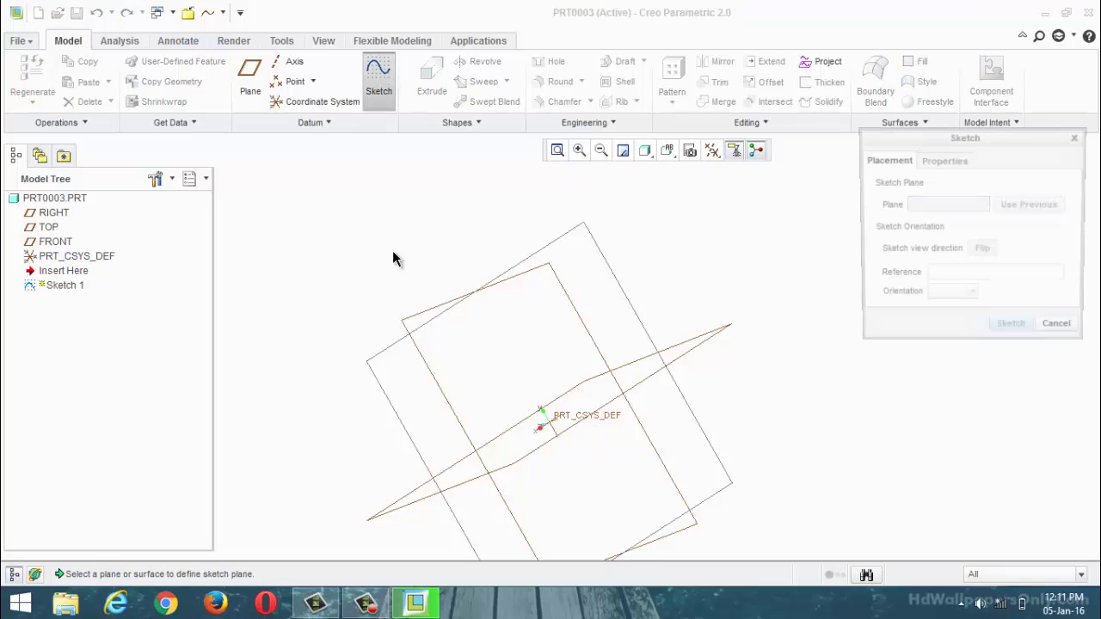
click(526, 453)
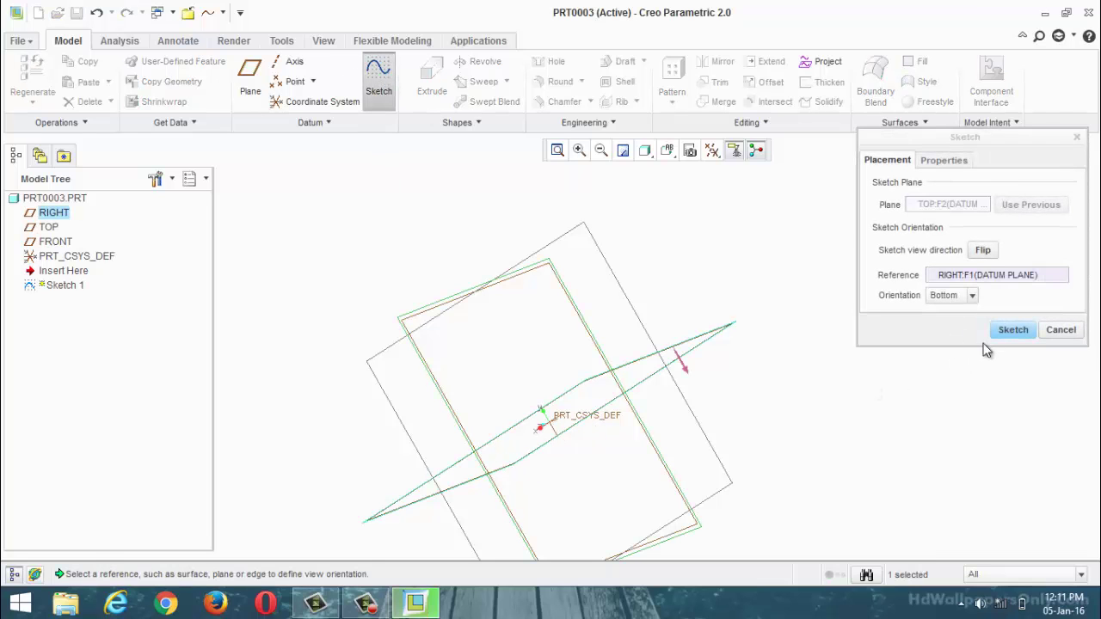
click(1011, 331)
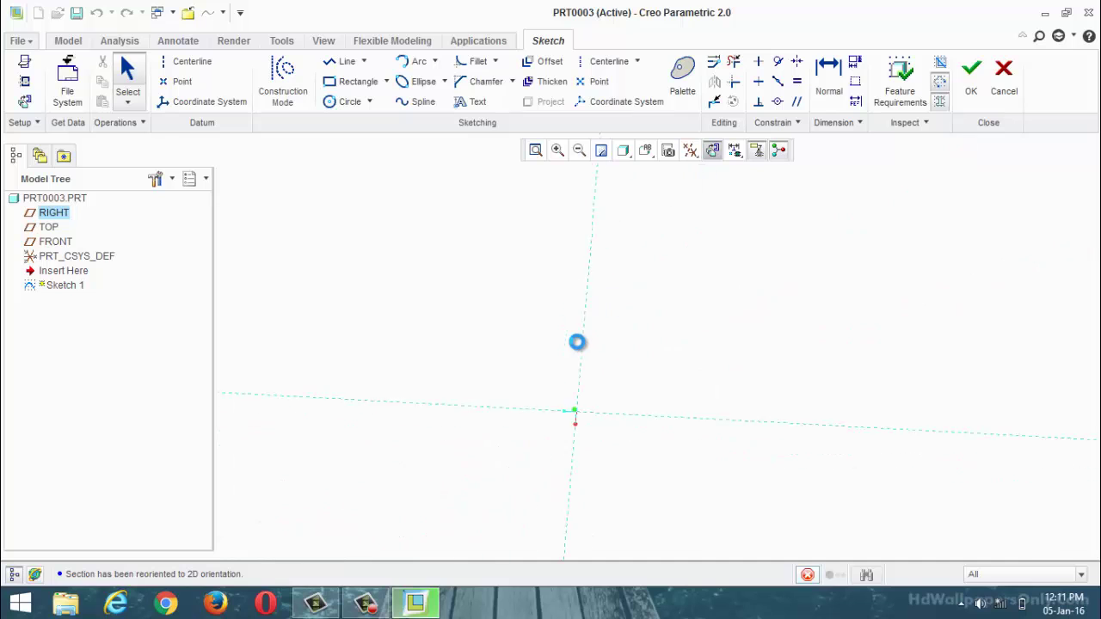
click(348, 81)
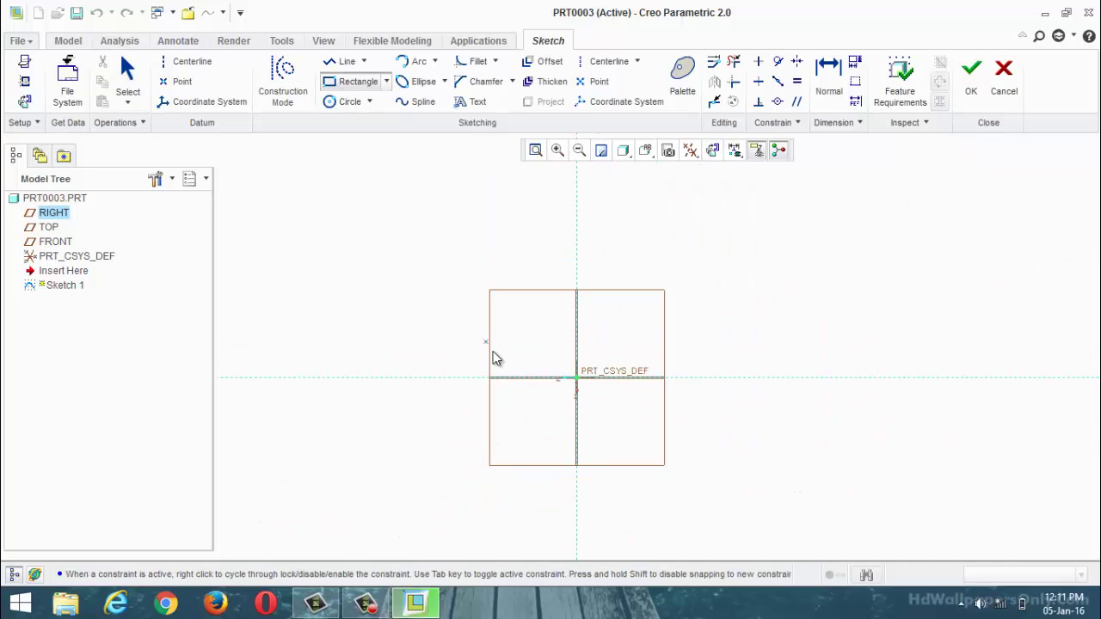
click(457, 271)
click(746, 495)
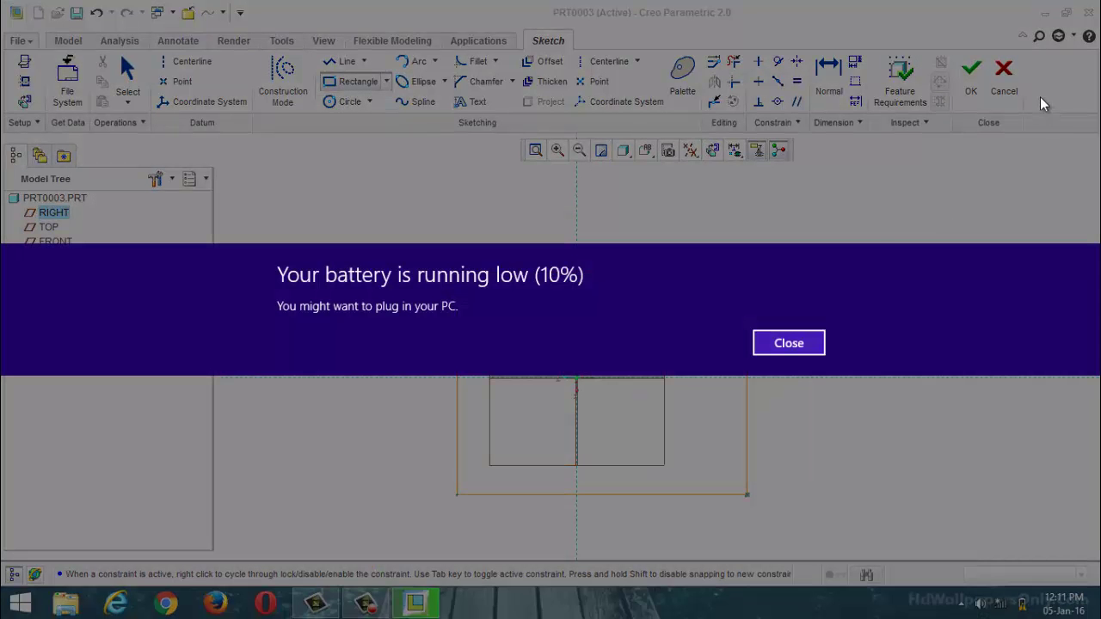
click(796, 346)
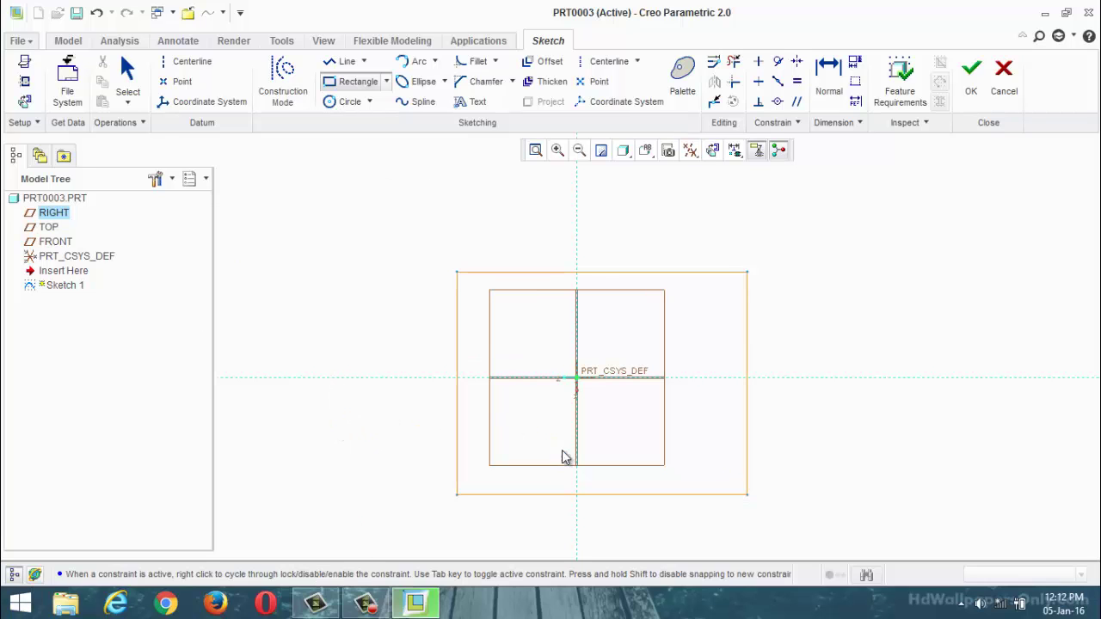
click(971, 86)
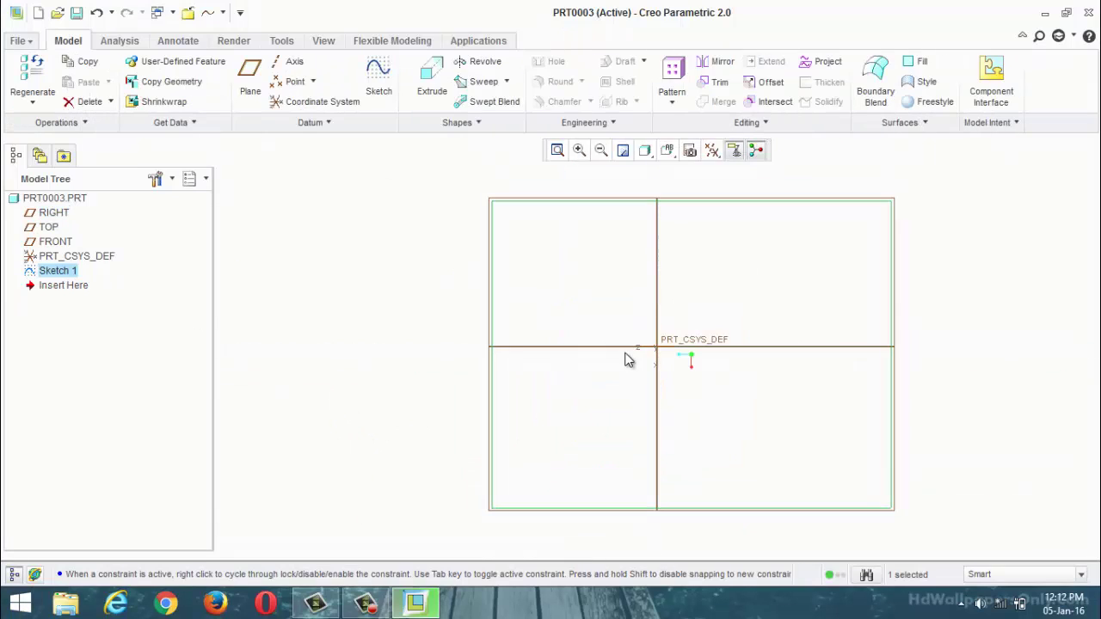
Extrude the rectangle sketch into a solid block 324.97 deep
click(431, 76)
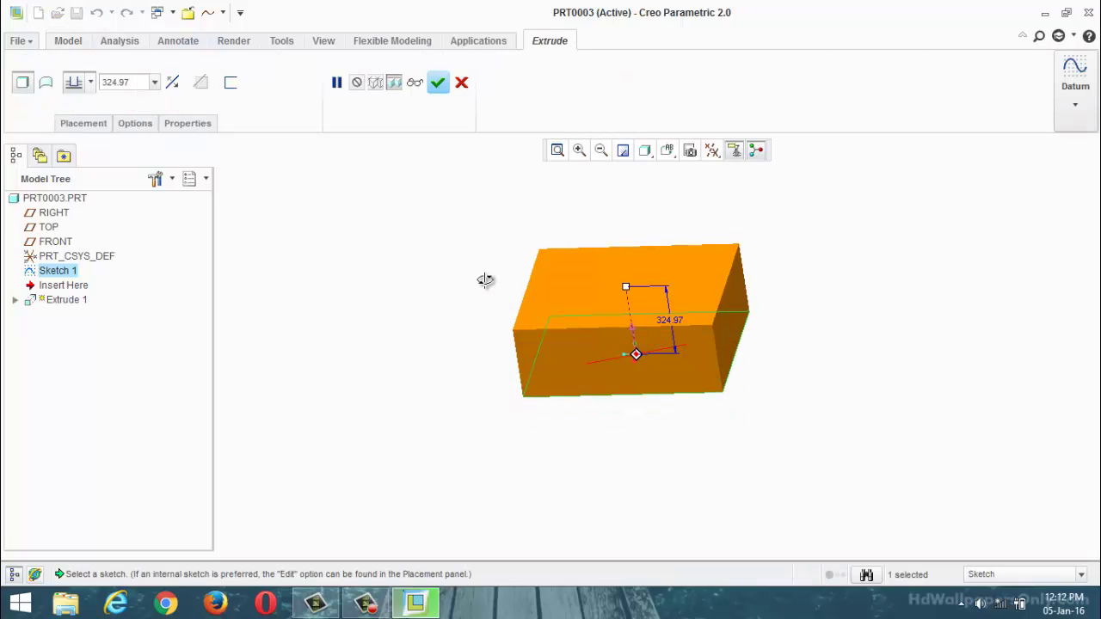
click(438, 81)
scroll(439, 344, down, 2)
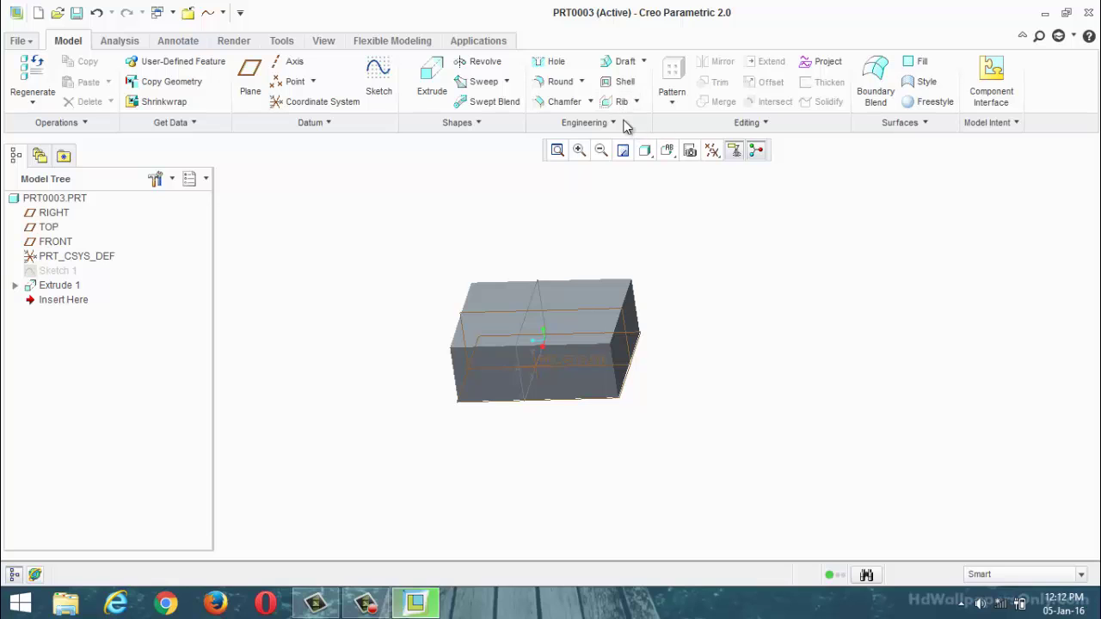
Sketch the text "gkgyt" in font3d across the middle of the block's upper face and finish the sketch
click(378, 76)
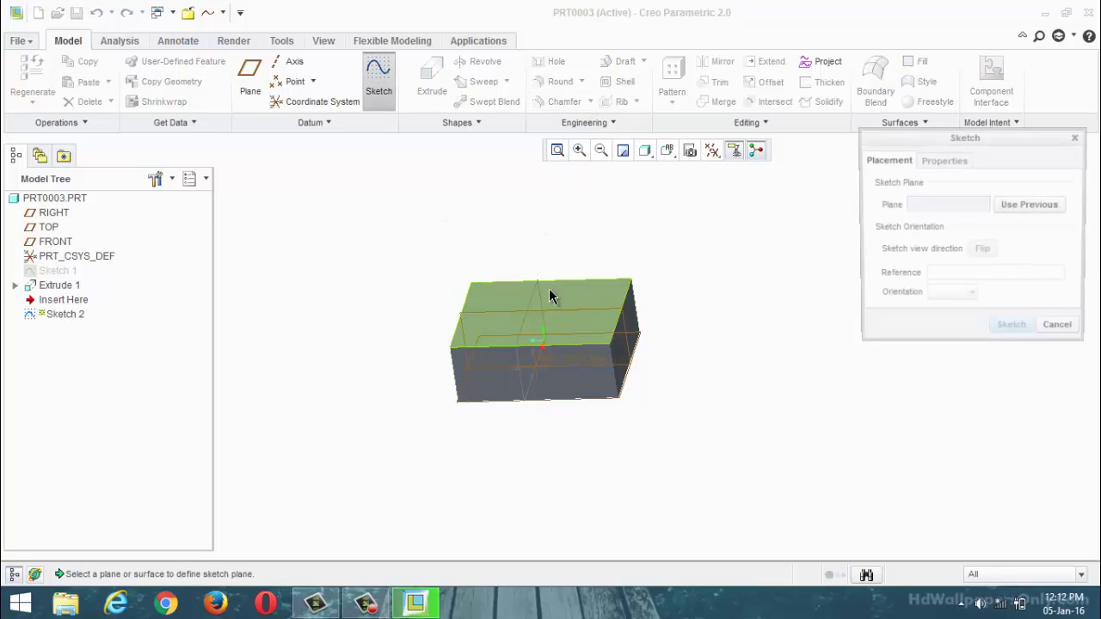
click(570, 303)
click(1014, 330)
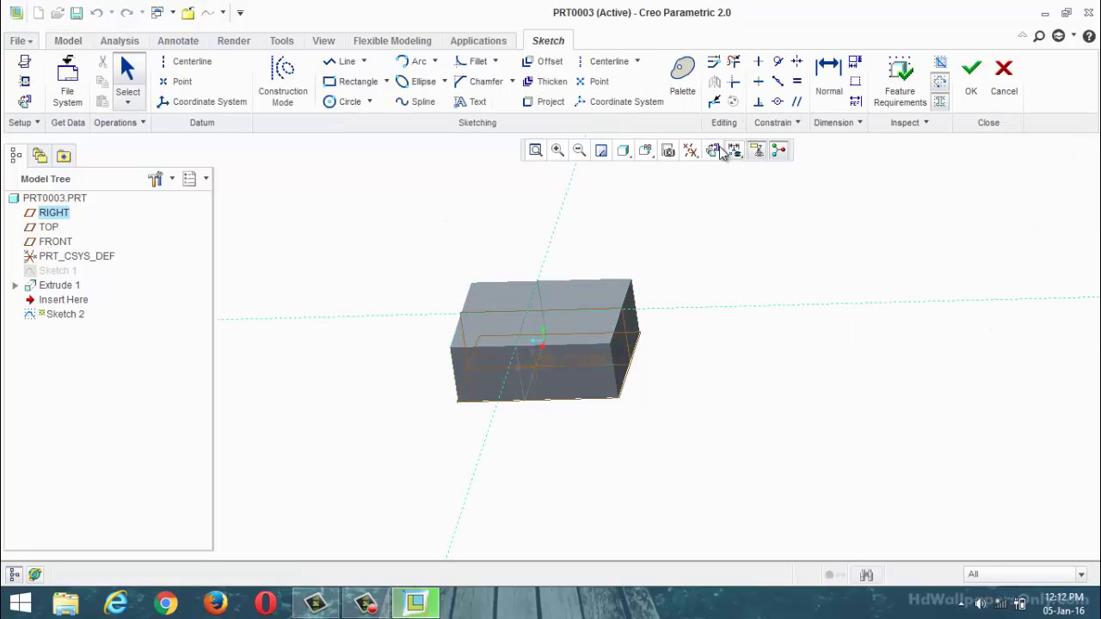
click(472, 102)
click(544, 362)
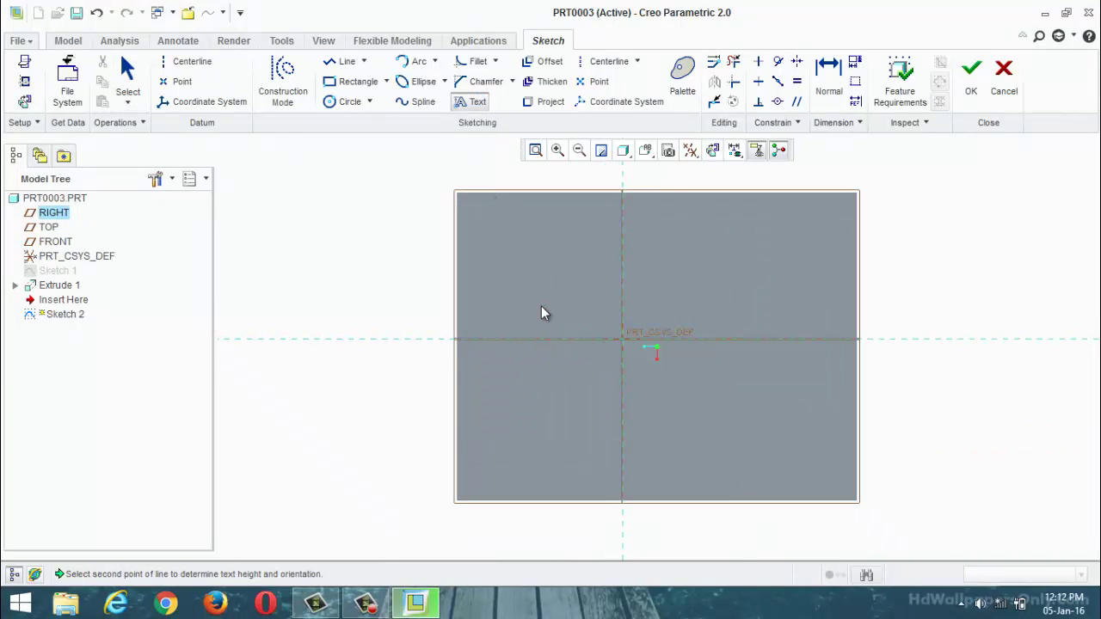
click(541, 313)
text(gkgytjfym)
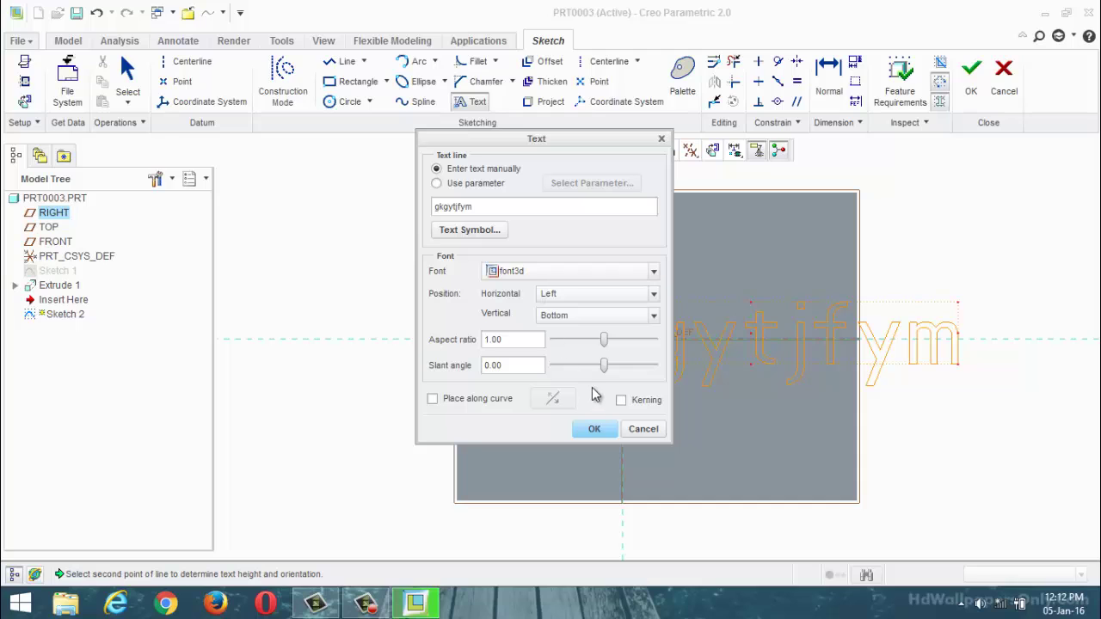
key(BackSpace)
key(BackSpace)
key(BackSpace)
key(BackSpace)
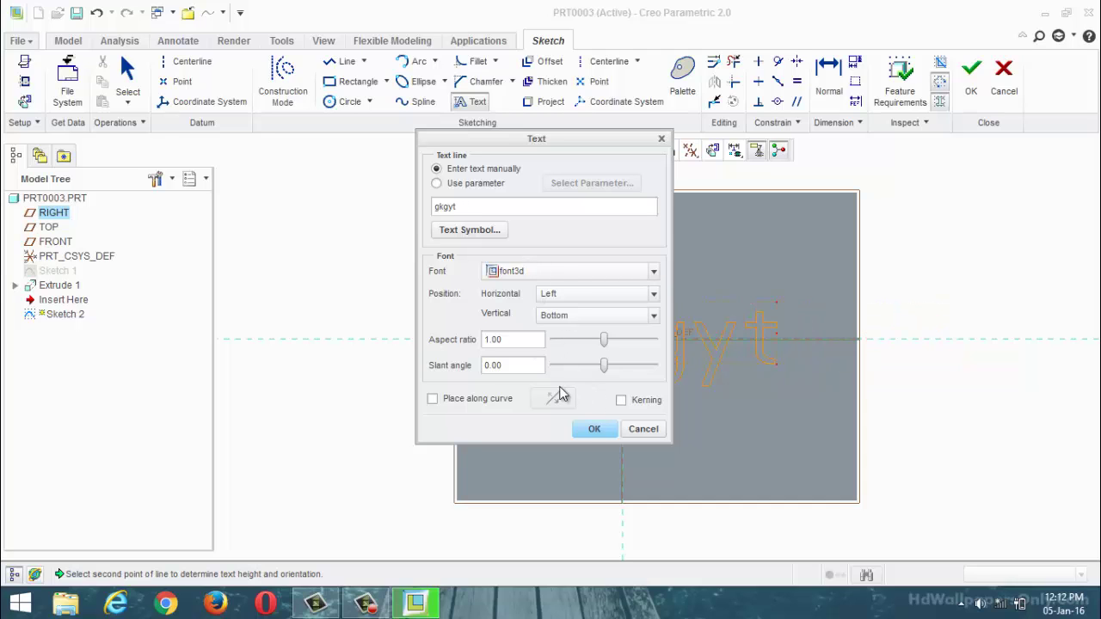
click(591, 431)
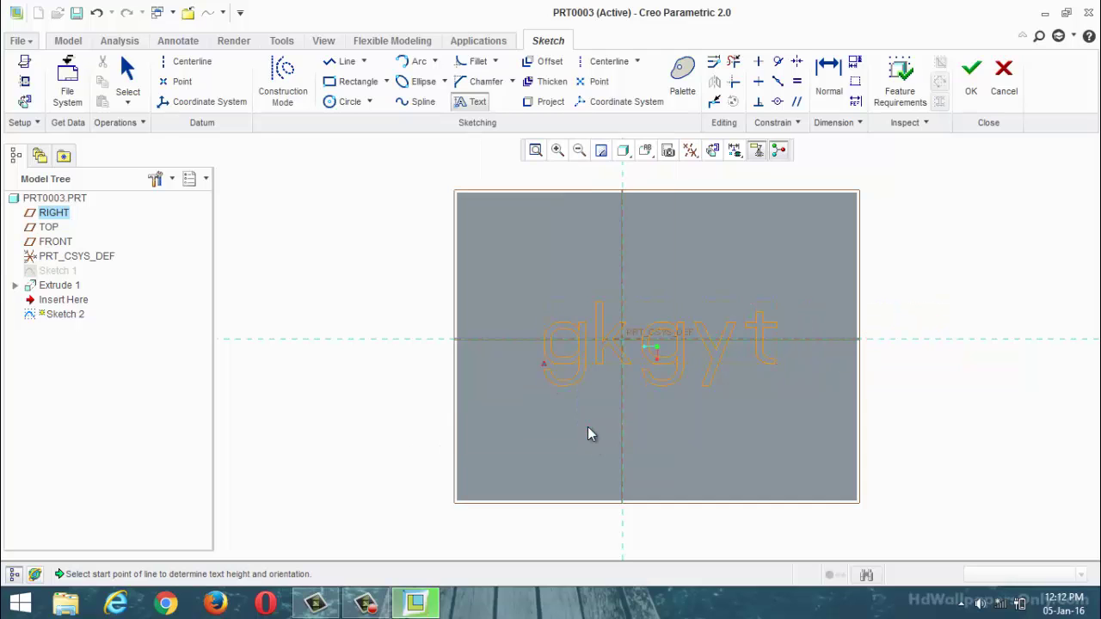
click(961, 99)
Extrude the text sketch as a cut 56.90 deep into the block's upper face
click(431, 79)
mouse_move(428, 398)
middle_down()
mouse_move(405, 311)
mouse_move(405, 378)
mouse_move(484, 285)
middle_up()
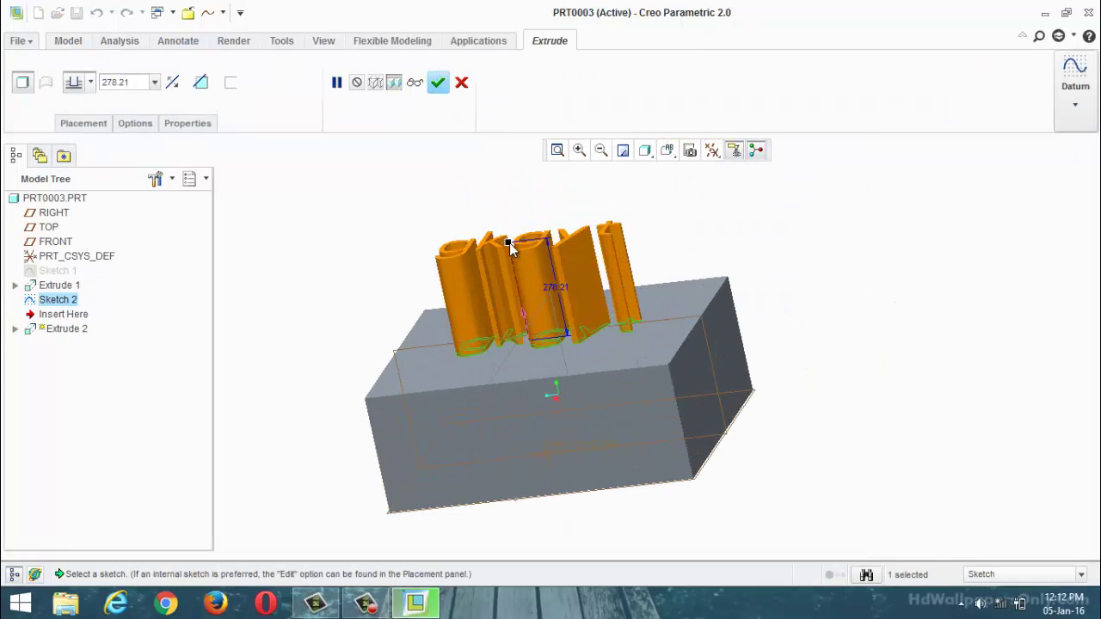
drag(510, 245, 552, 355)
click(201, 82)
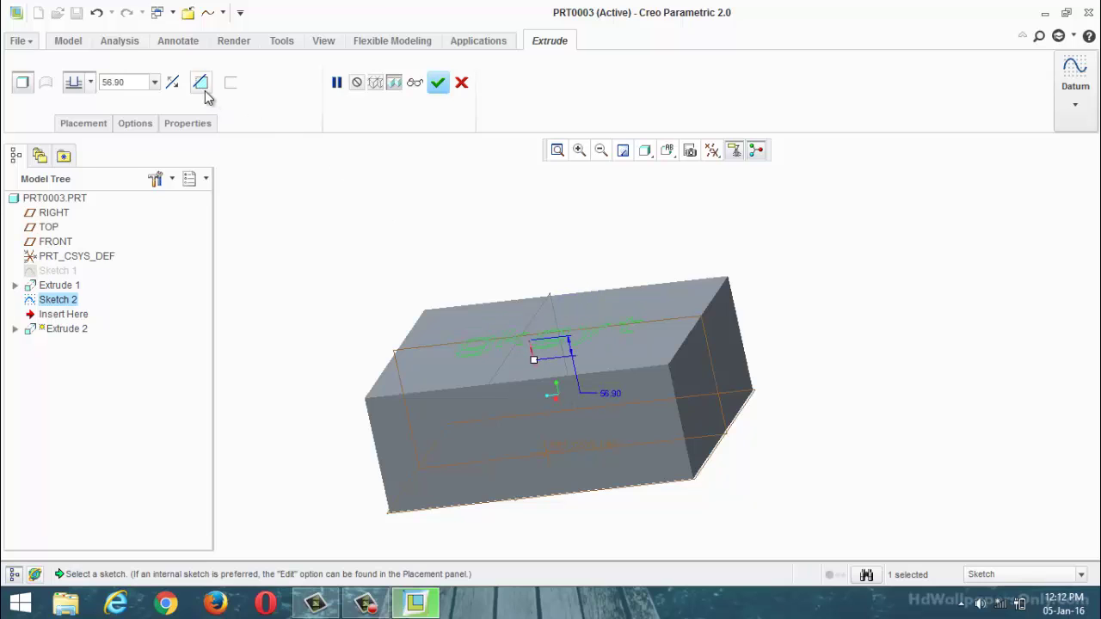
mouse_move(362, 204)
middle_down()
mouse_move(379, 255)
mouse_move(361, 216)
middle_up()
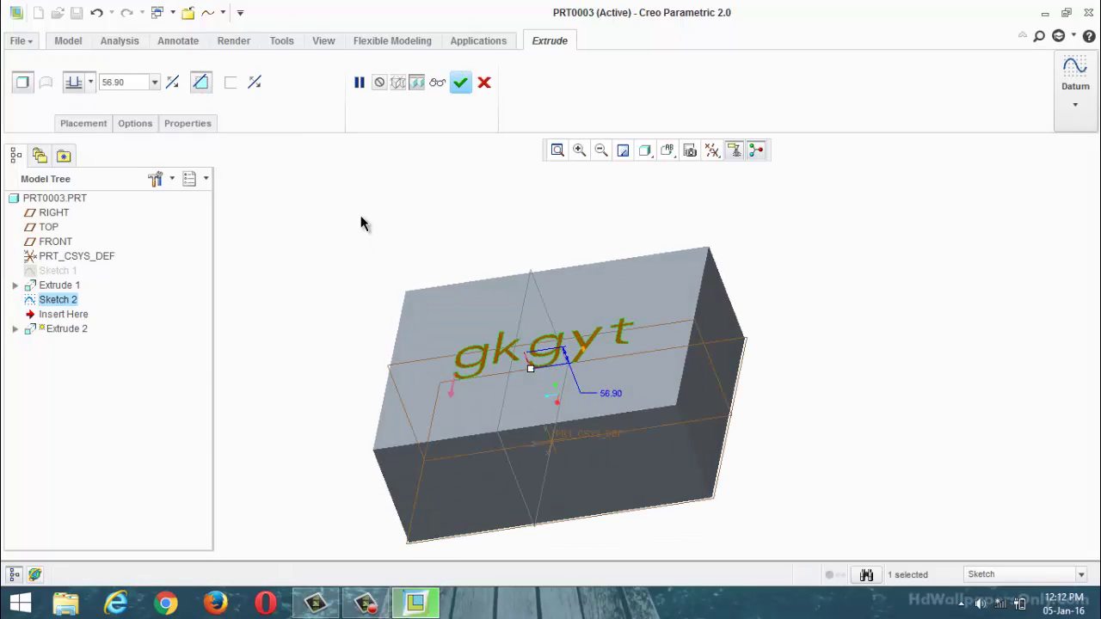
click(460, 83)
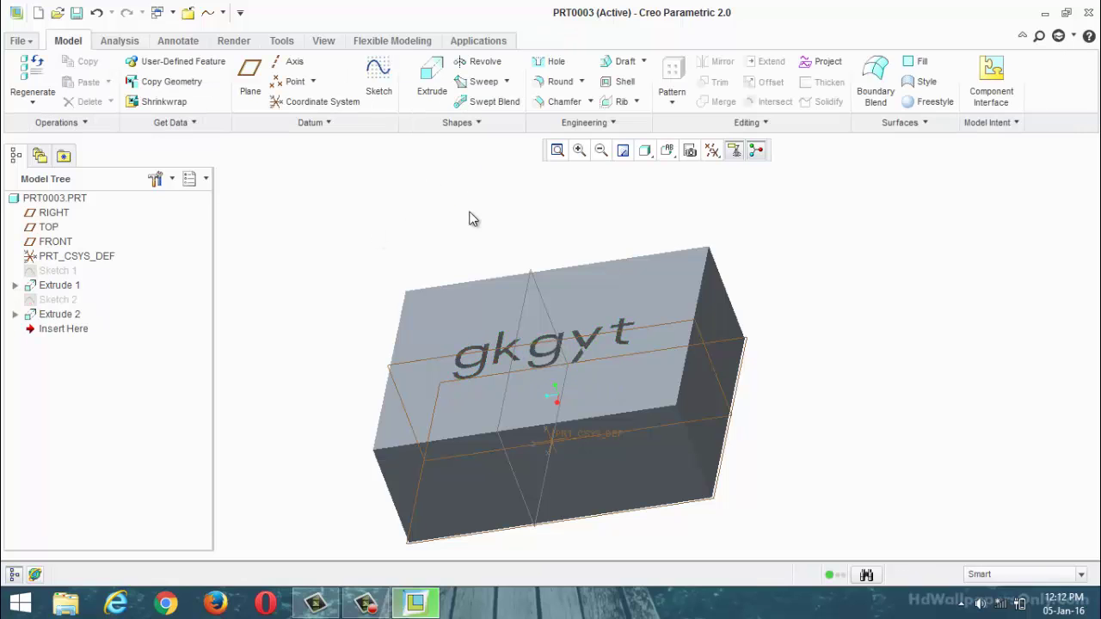
middle_drag(470, 216, 491, 307)
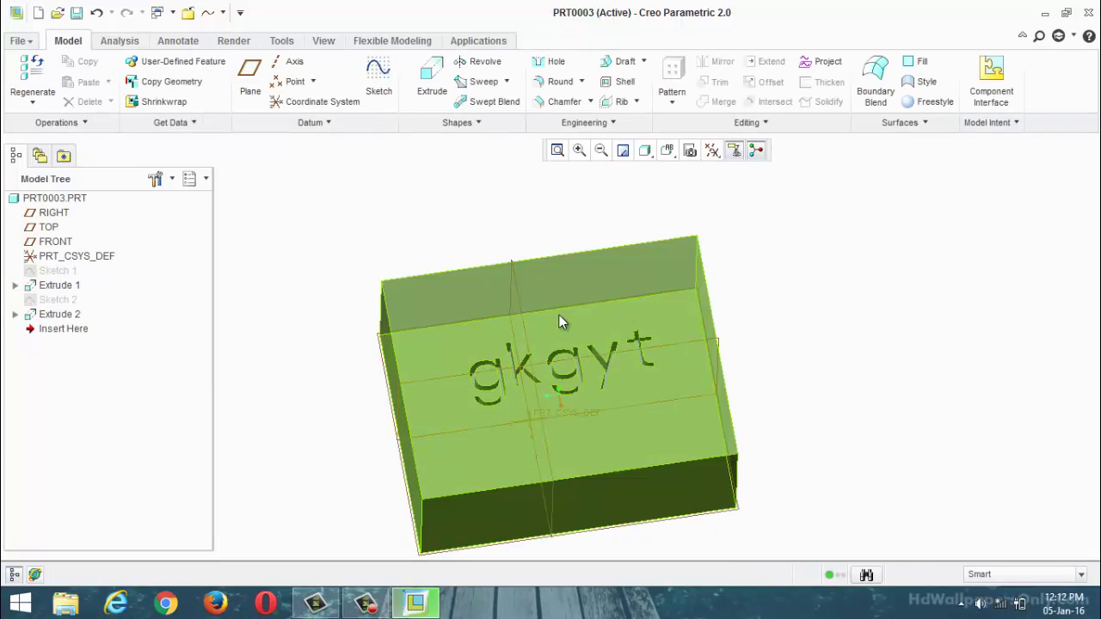
middle_drag(557, 294, 473, 321)
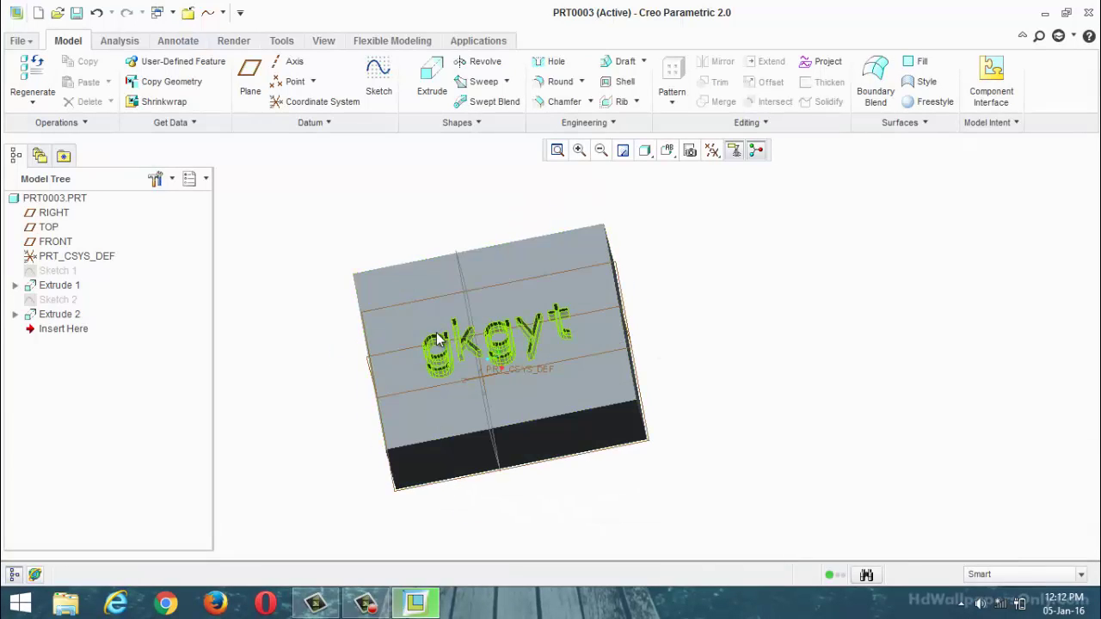
Start a sketch on the block's opposite, blank face and draw a construction arc across it
middle_drag(472, 358, 497, 146)
click(378, 76)
click(516, 344)
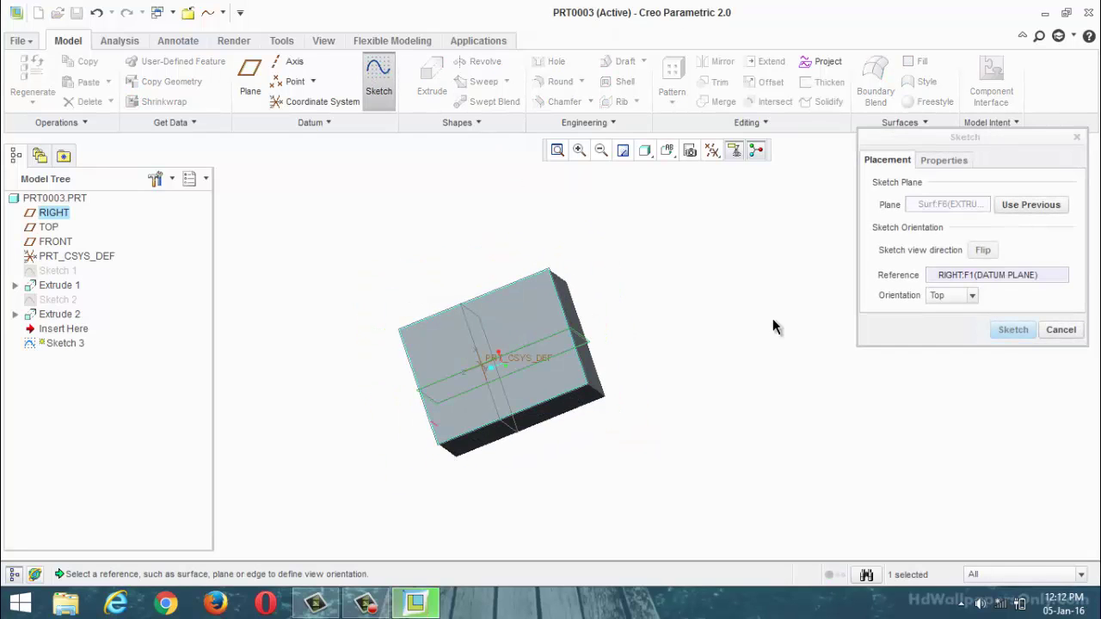
click(1012, 331)
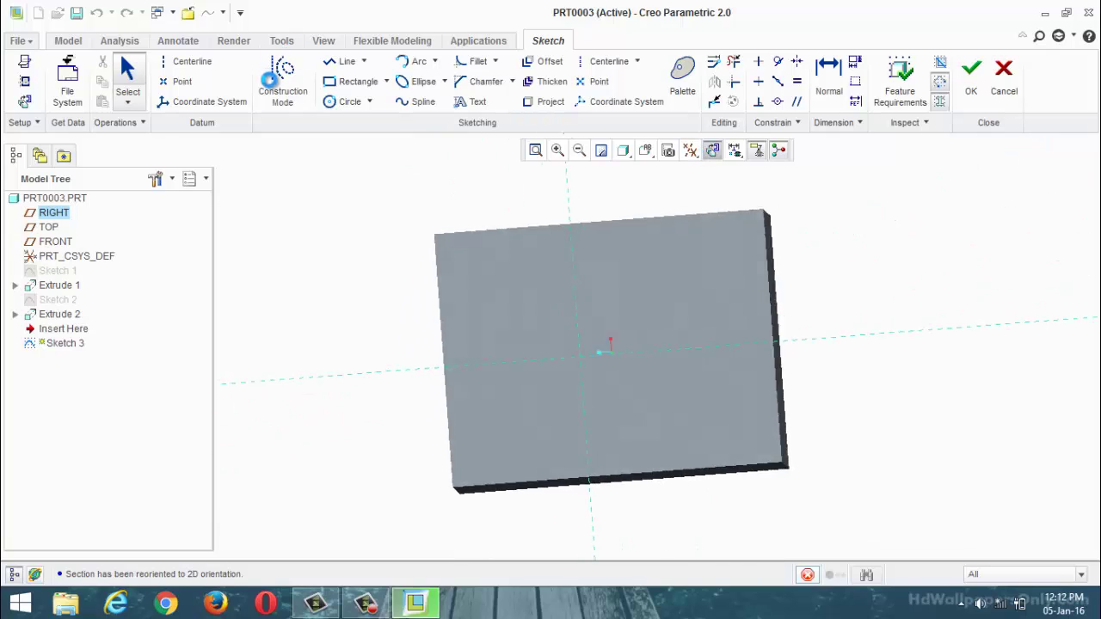
click(277, 86)
click(415, 61)
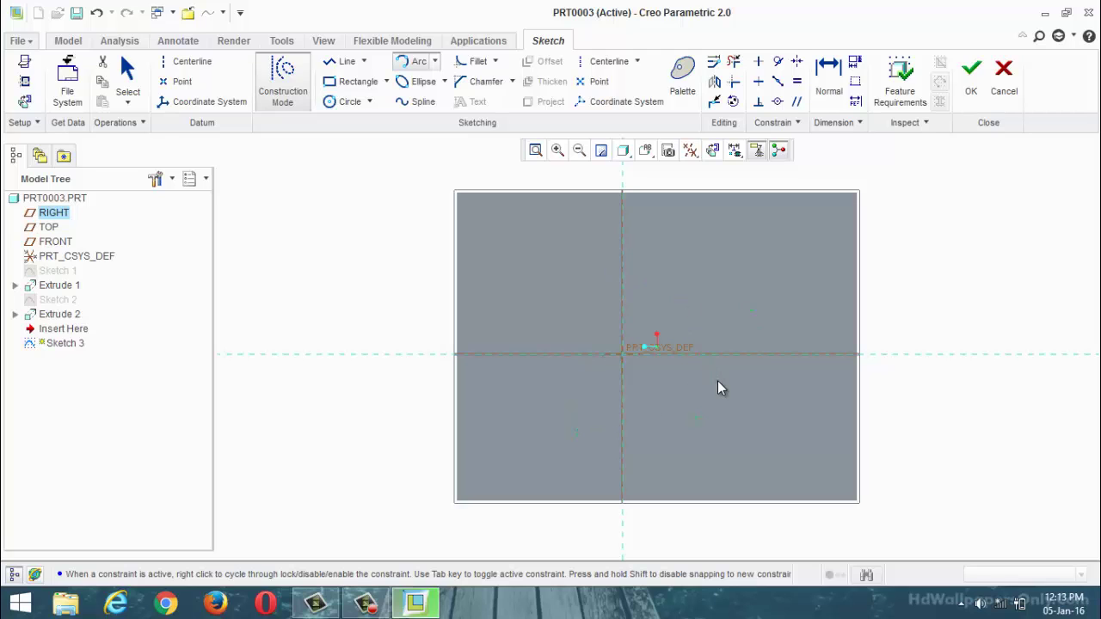
middle_click(651, 308)
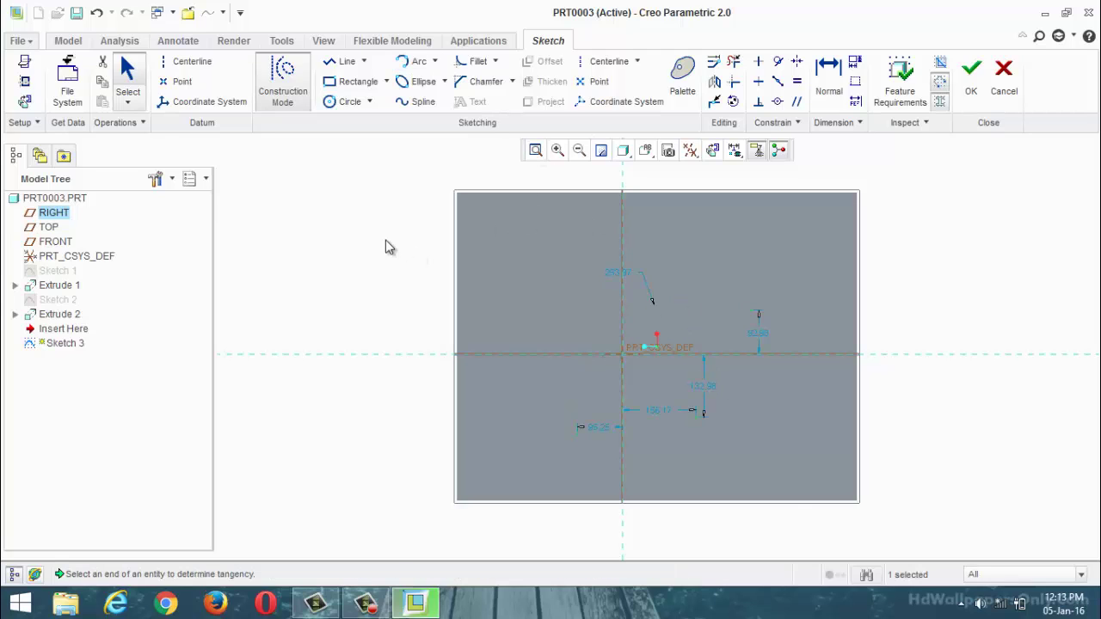
key(Escape)
click(582, 320)
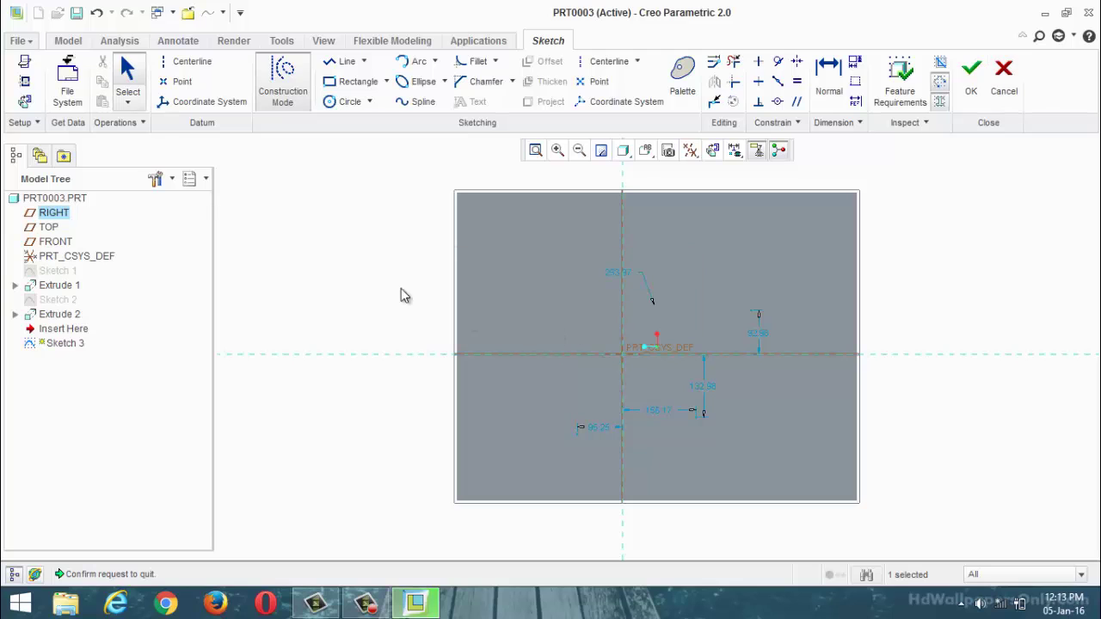
Add the text "gnjdtjnetjnt" in font3d, place it along the construction arc, and finish the sketch
click(475, 102)
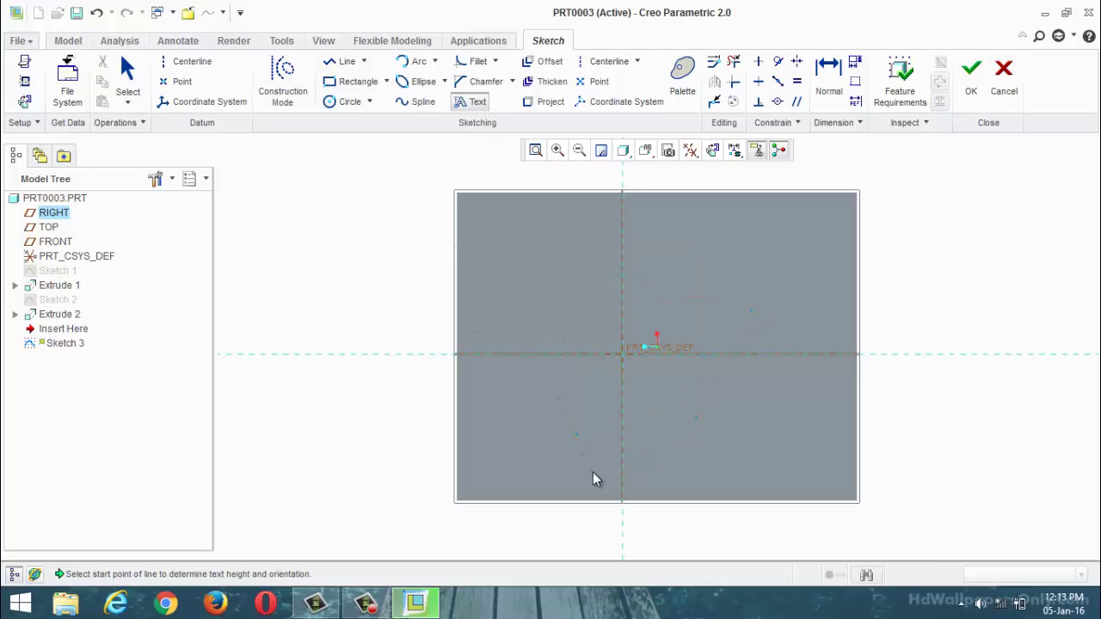
click(576, 437)
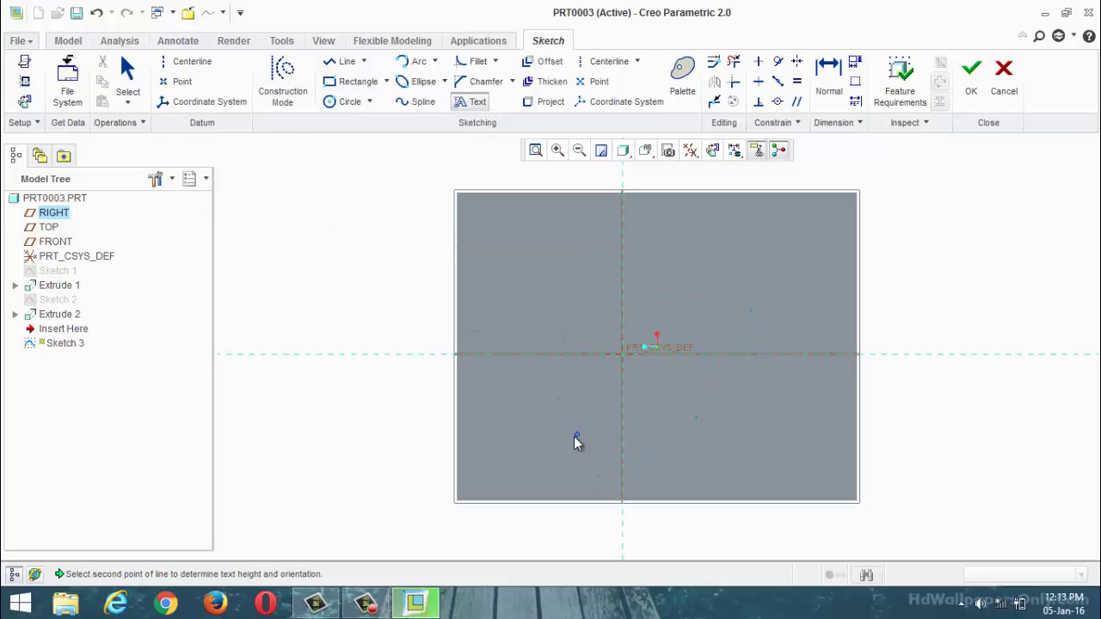
click(532, 420)
text(gnjdtjnetjnt)
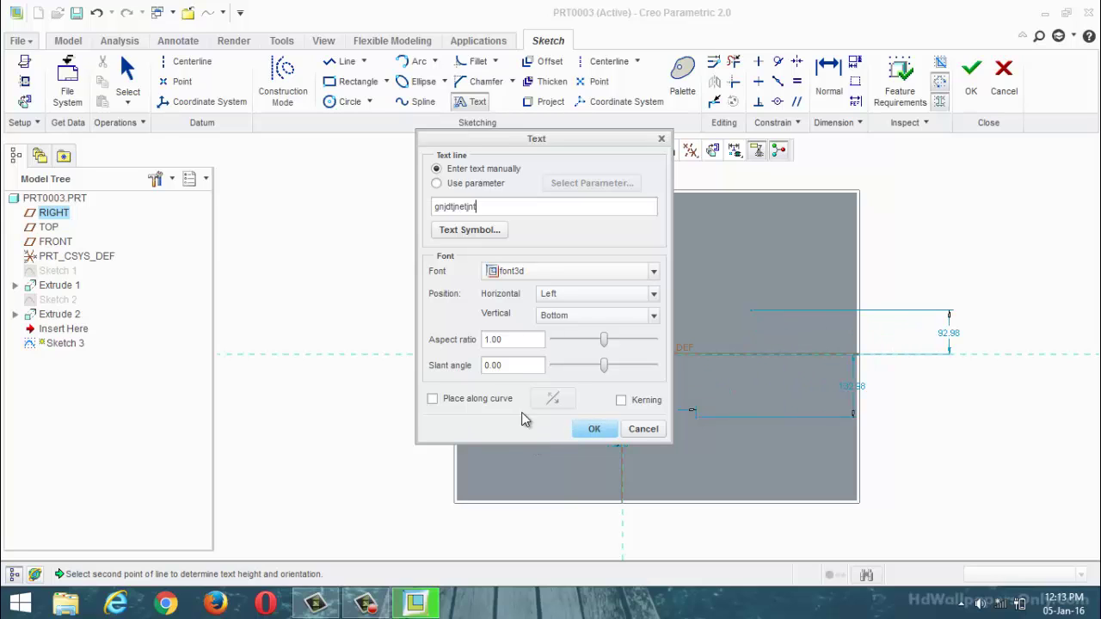
click(432, 399)
click(817, 411)
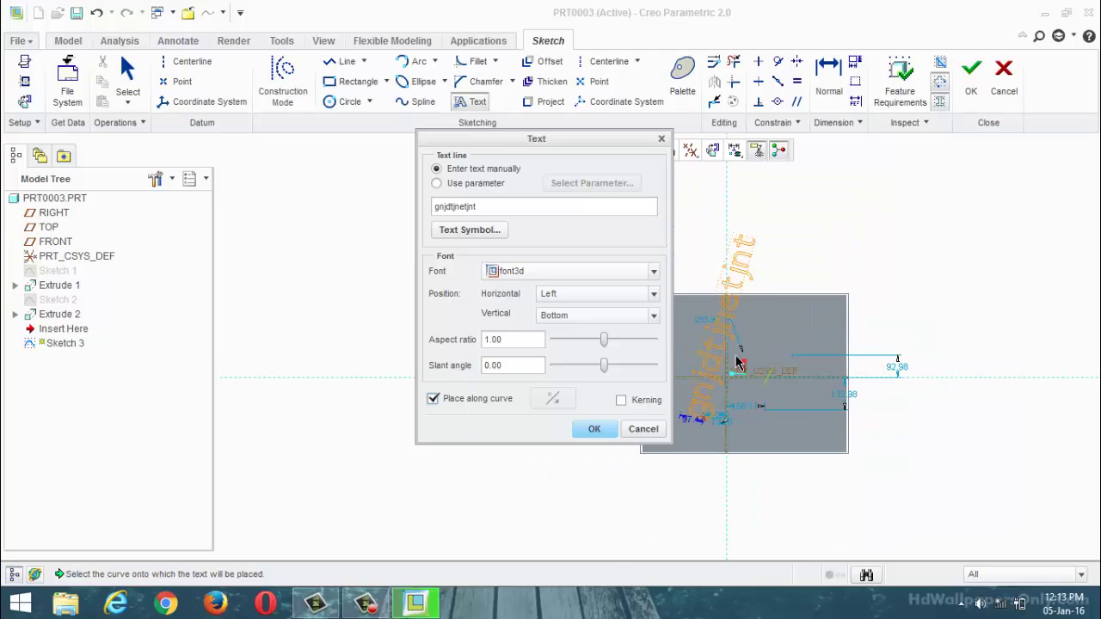
scroll(737, 364, down, 3)
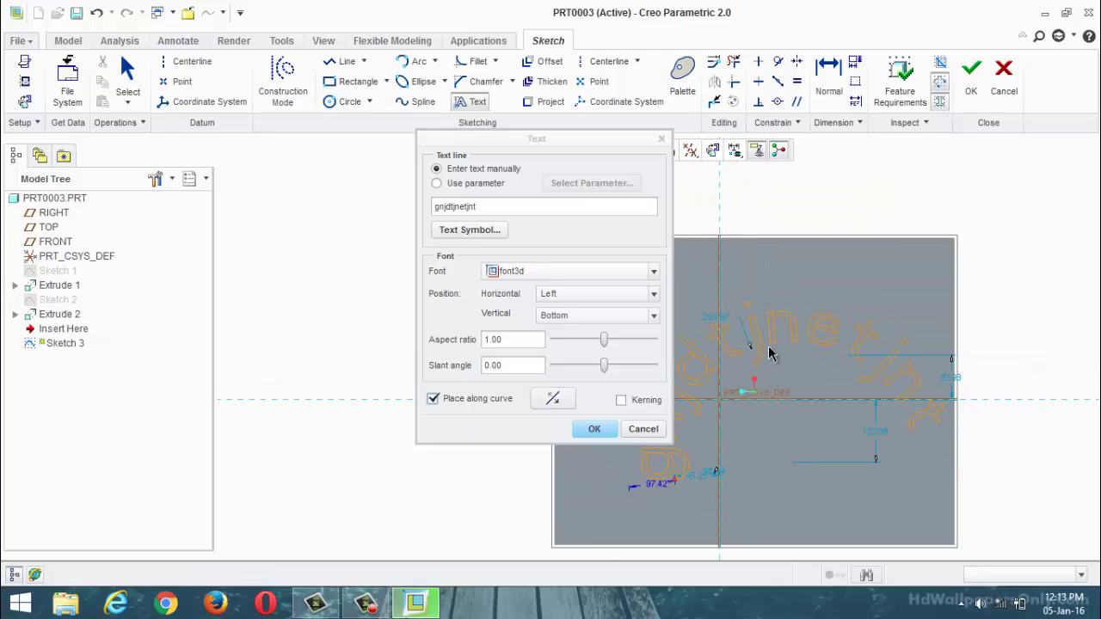
click(590, 432)
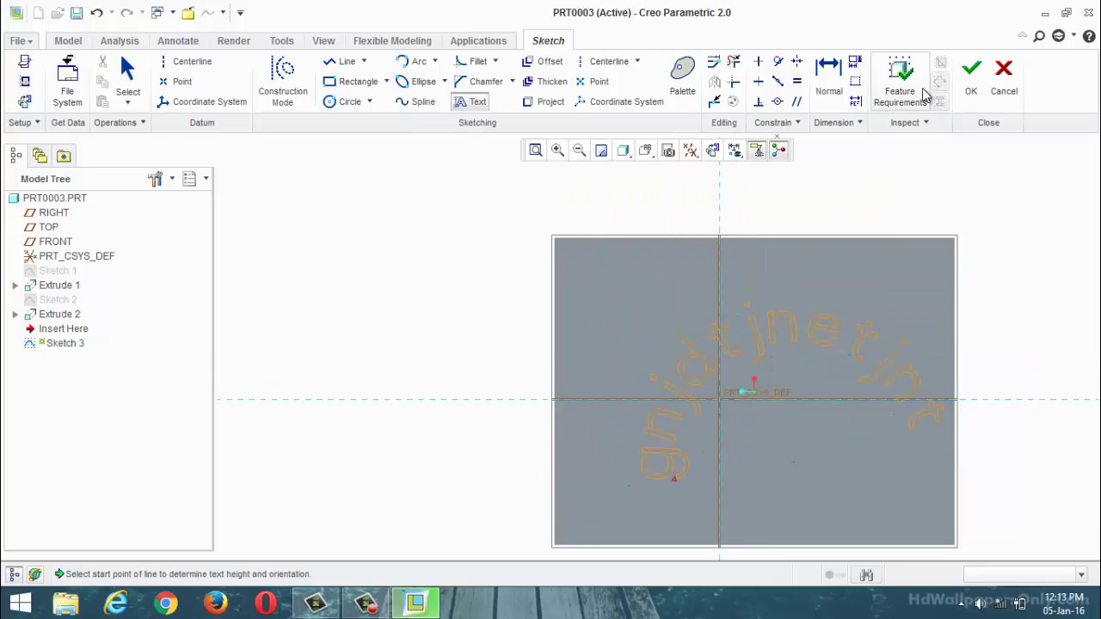
click(965, 86)
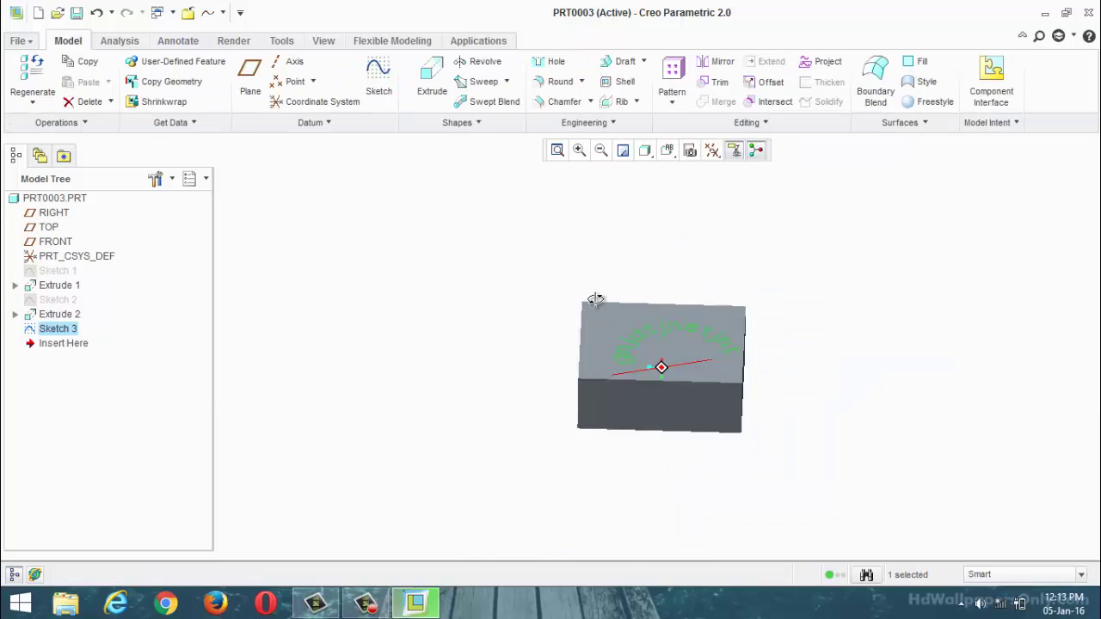
Extrude the curved text sketch as a cut 63.80 deep into the block
click(432, 82)
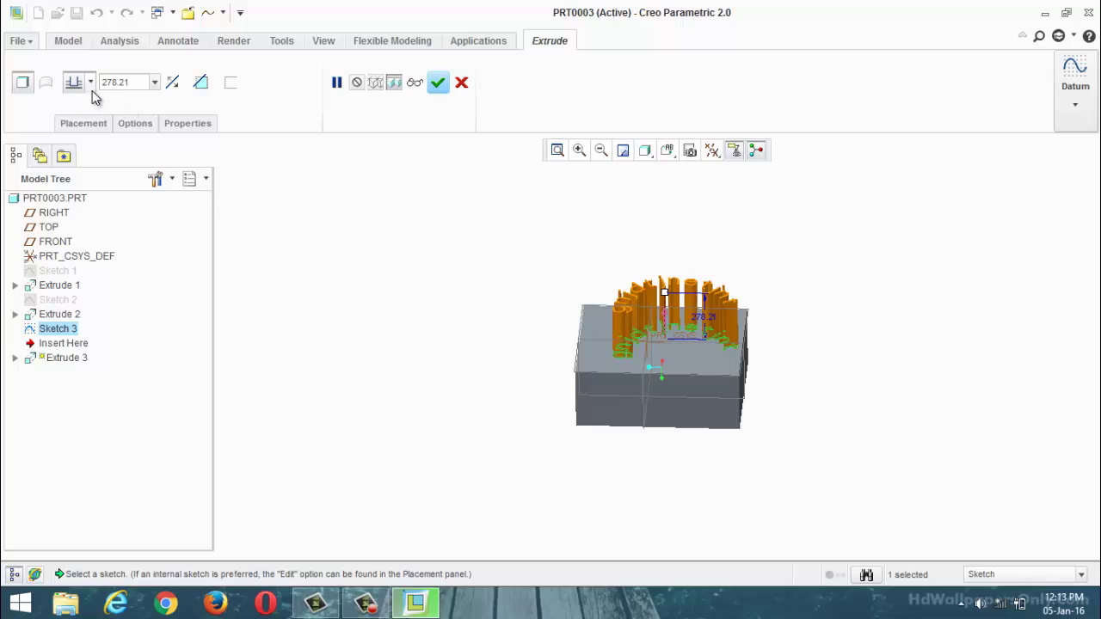
click(172, 83)
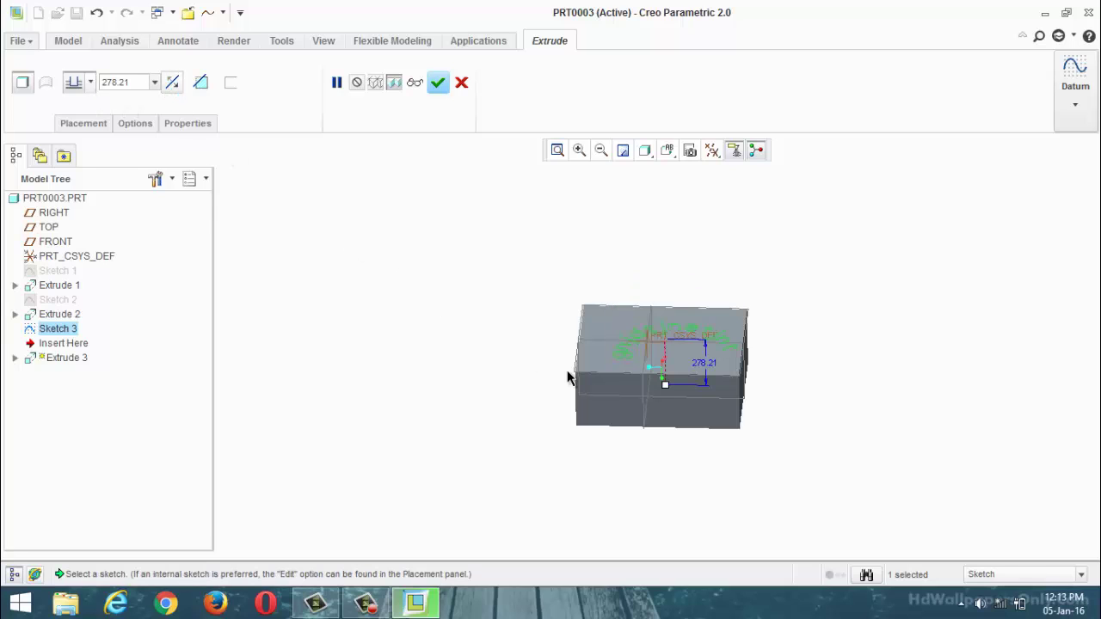
drag(663, 381, 663, 349)
mouse_move(636, 375)
middle_down()
mouse_move(615, 334)
mouse_move(583, 364)
mouse_move(524, 355)
middle_up()
click(201, 82)
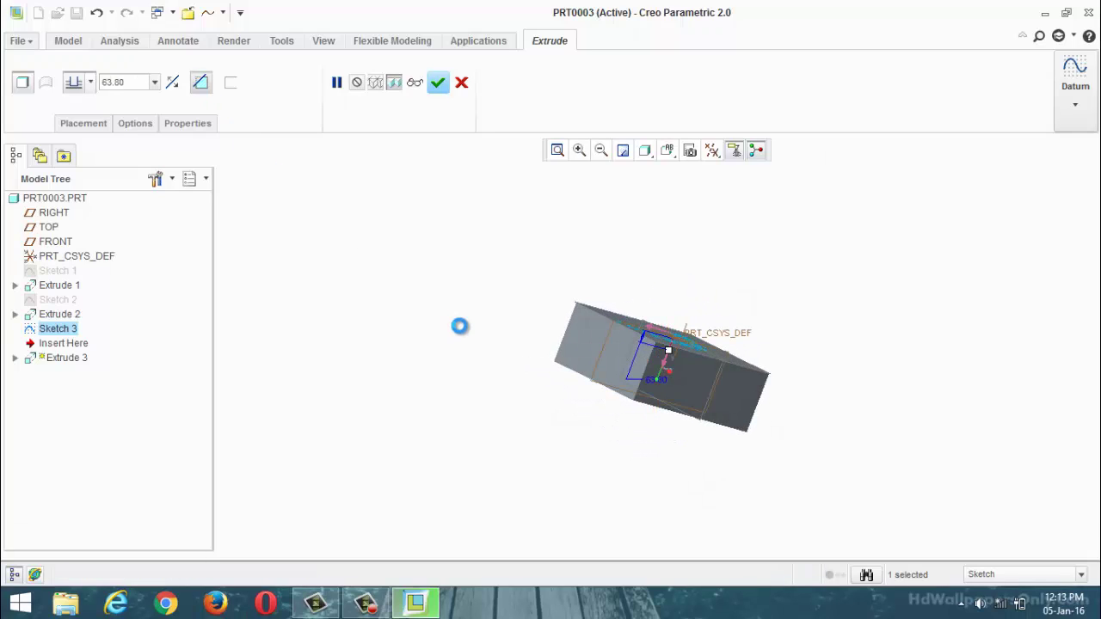
key(ctrl+d)
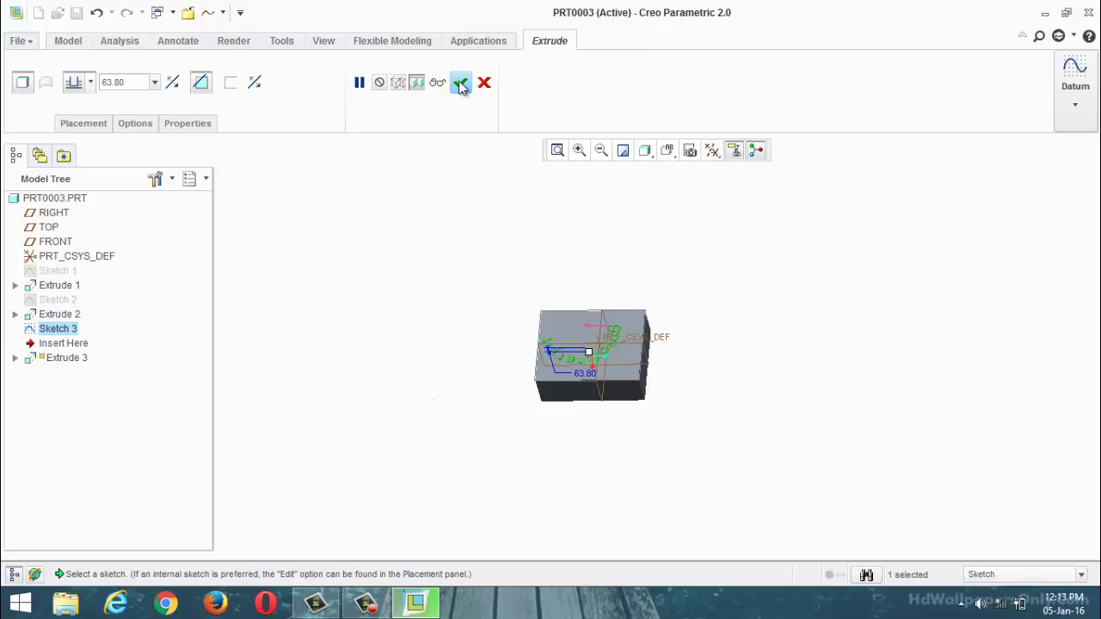
click(461, 83)
Undo the block and both text engravings until only the default datum planes and coordinate system remain
scroll(574, 363, down, 5)
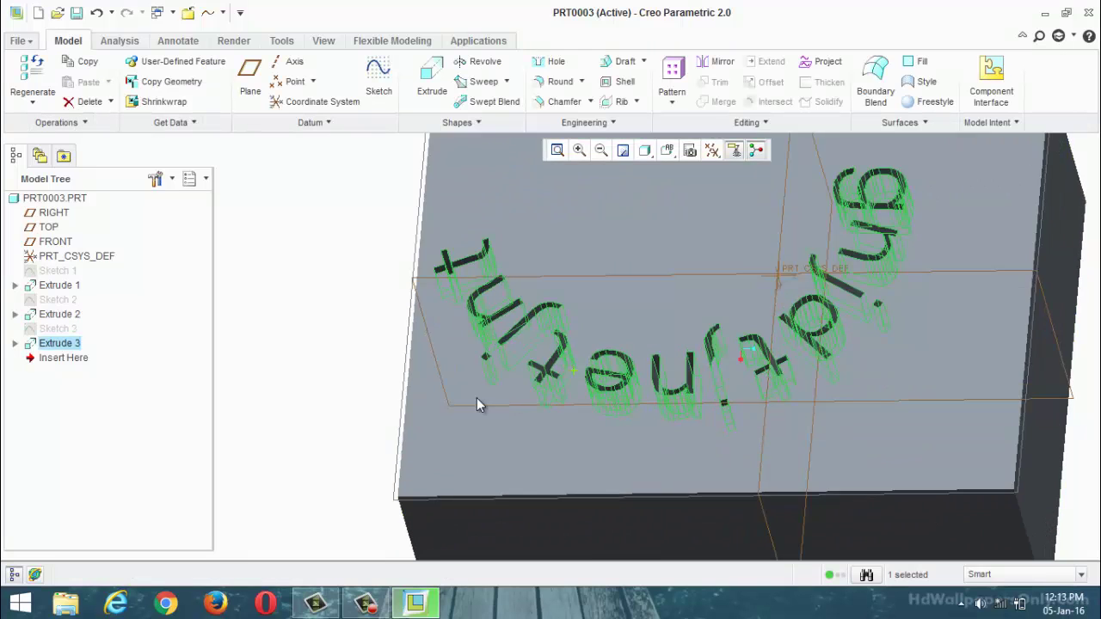
scroll(479, 404, up, 5)
mouse_move(386, 401)
middle_down()
mouse_move(389, 333)
mouse_move(347, 376)
mouse_move(384, 401)
mouse_move(318, 324)
mouse_move(302, 400)
mouse_move(405, 422)
mouse_move(405, 373)
mouse_move(386, 385)
middle_up()
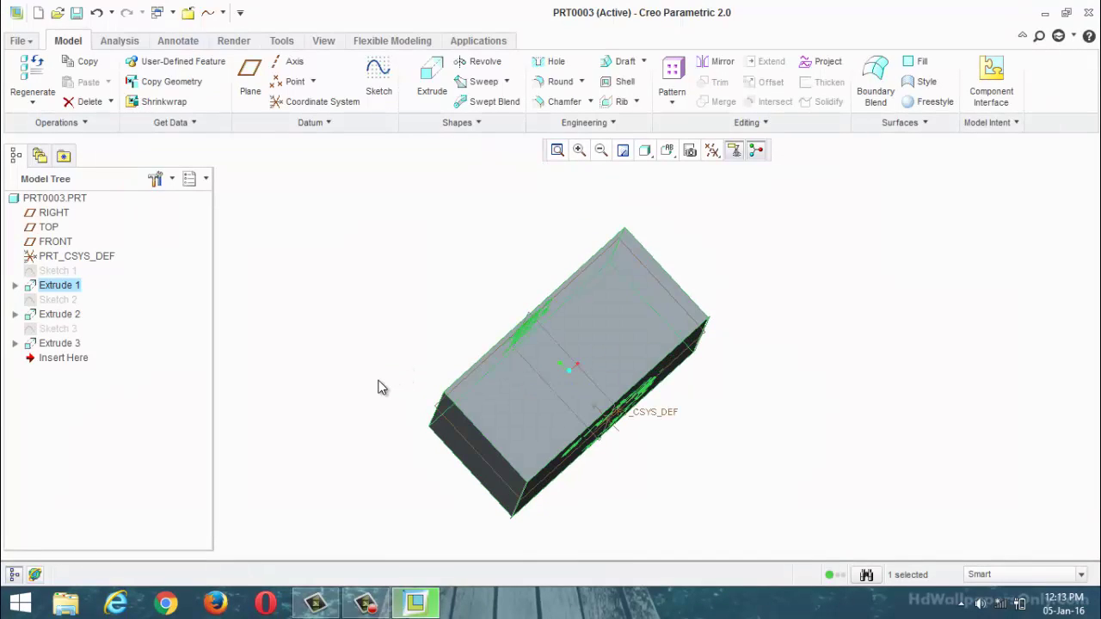
key(ctrl+z)
key(ctrl+z)
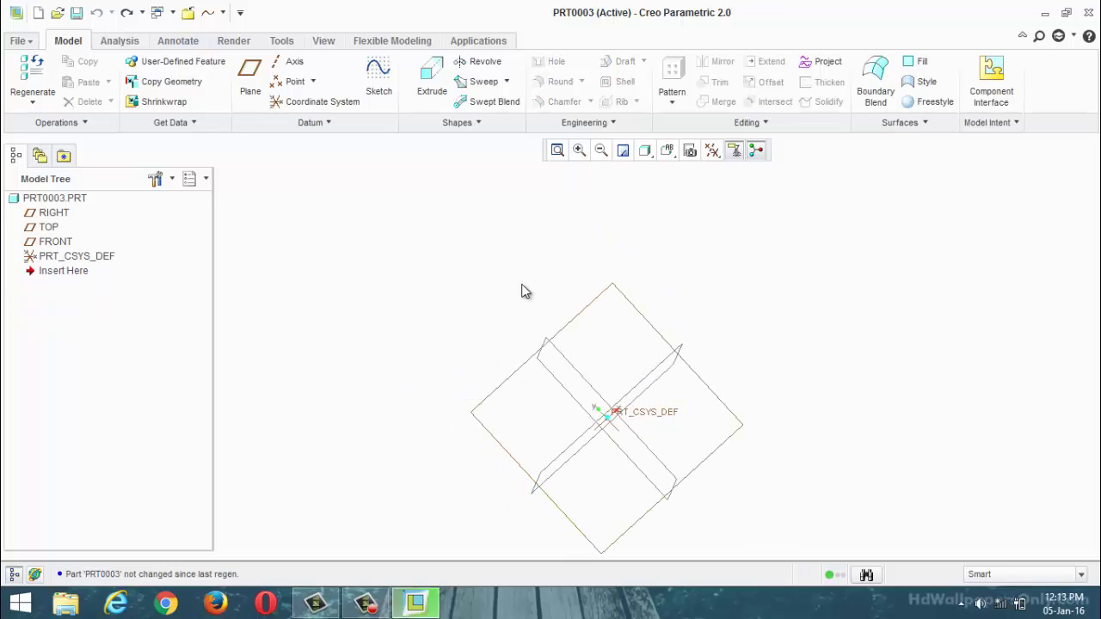
Sketch a circle centred on the origin on the FRONT datum plane, nearly filling the plane's outline, and finish the sketch
click(383, 86)
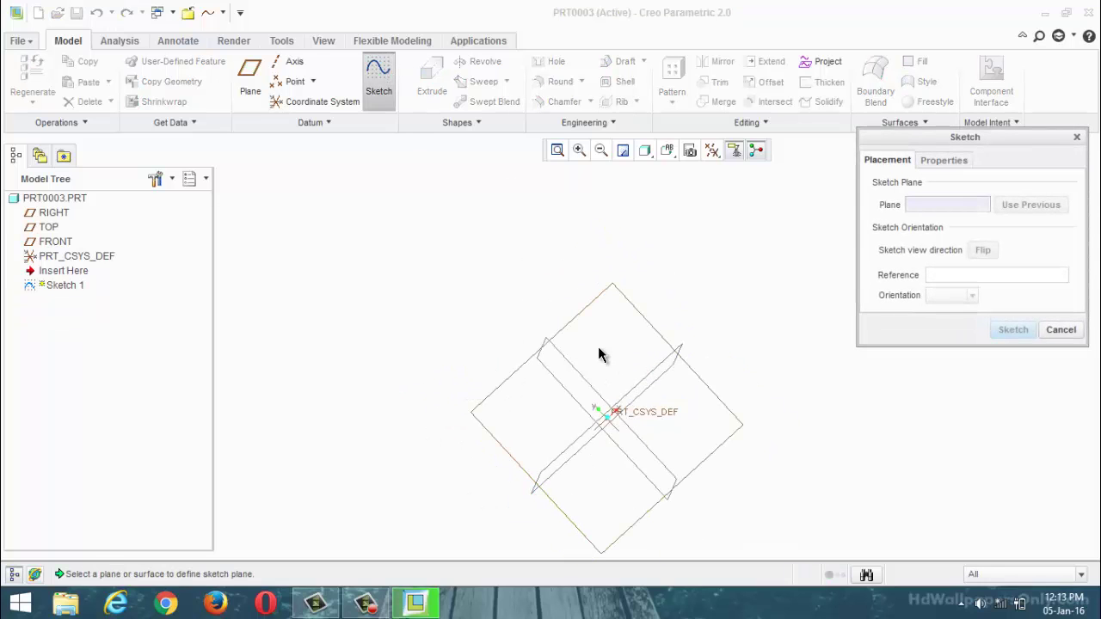
click(623, 302)
click(1000, 331)
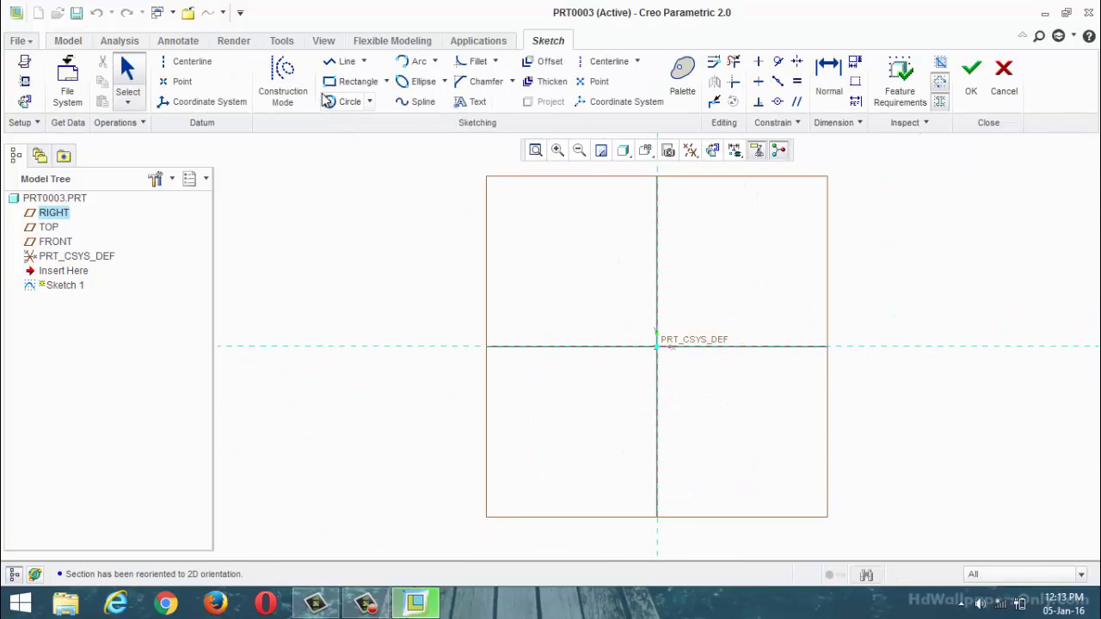
click(327, 102)
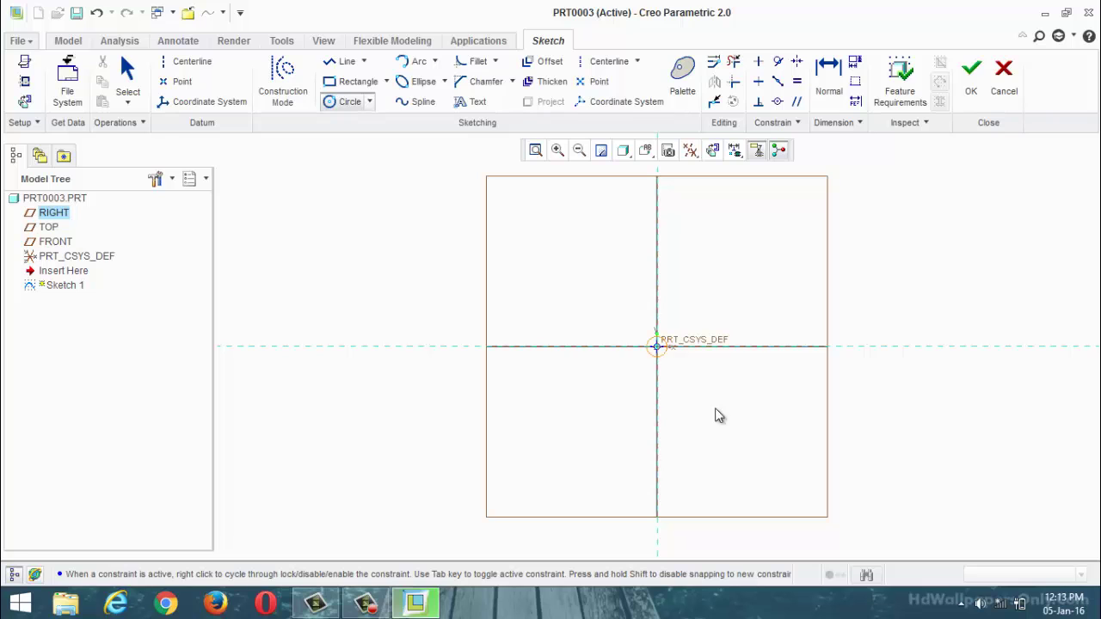
click(656, 347)
click(730, 455)
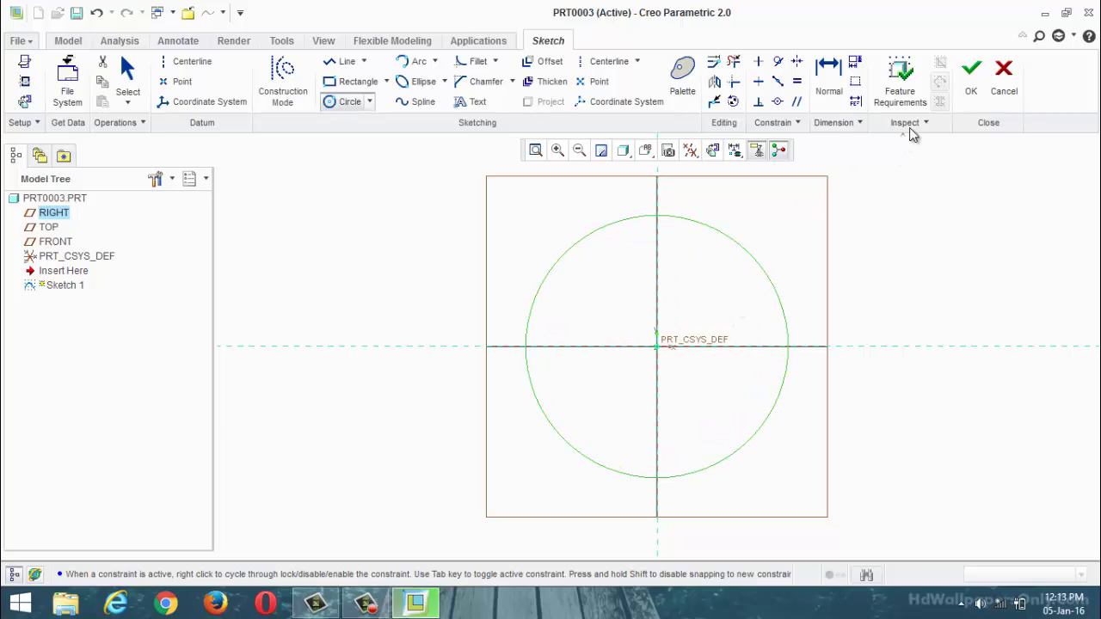
click(972, 86)
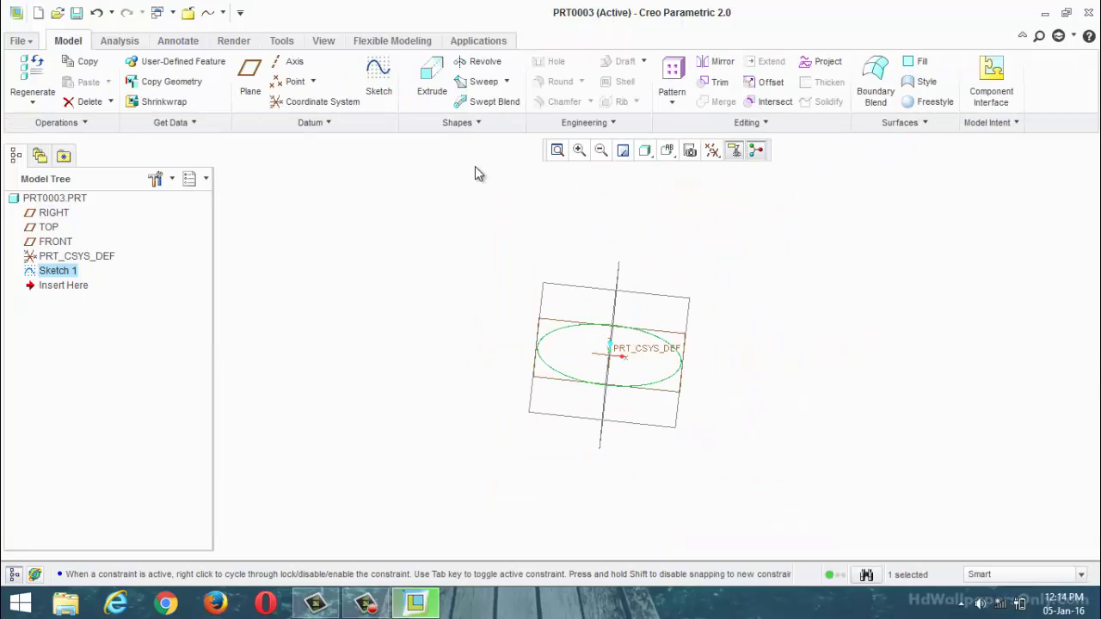
Extrude the circle sketch into a solid cylinder 250 deep
click(432, 82)
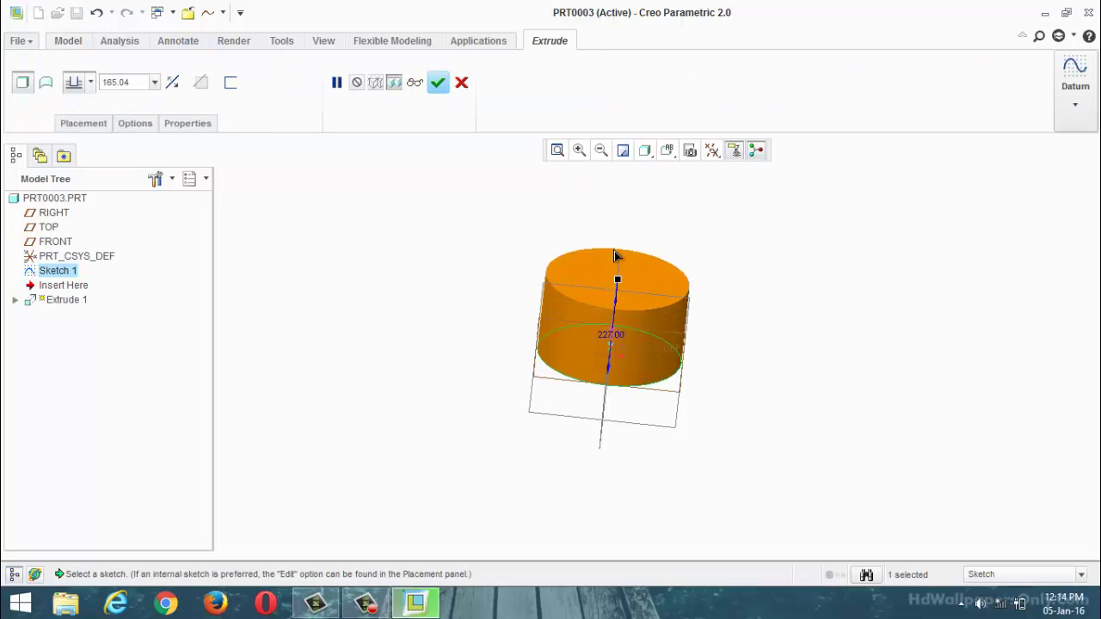
drag(616, 255, 624, 205)
scroll(587, 297, down, 2)
scroll(610, 319, up, 2)
mouse_move(610, 319)
middle_down()
mouse_move(574, 279)
mouse_move(562, 308)
middle_up()
double_click(527, 383)
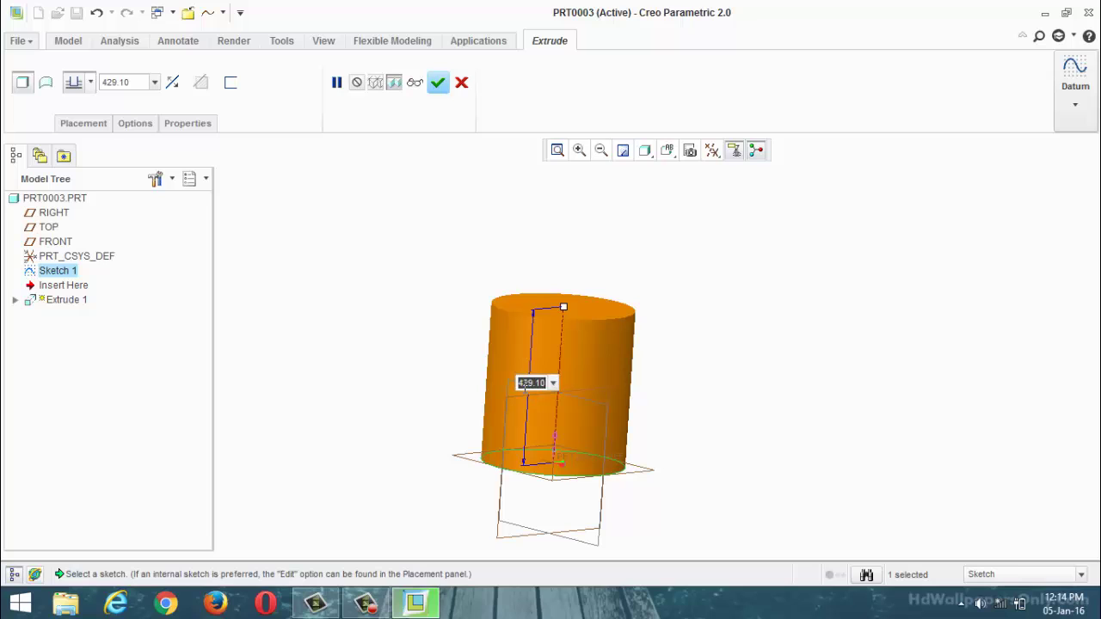
text(250)
key(Return)
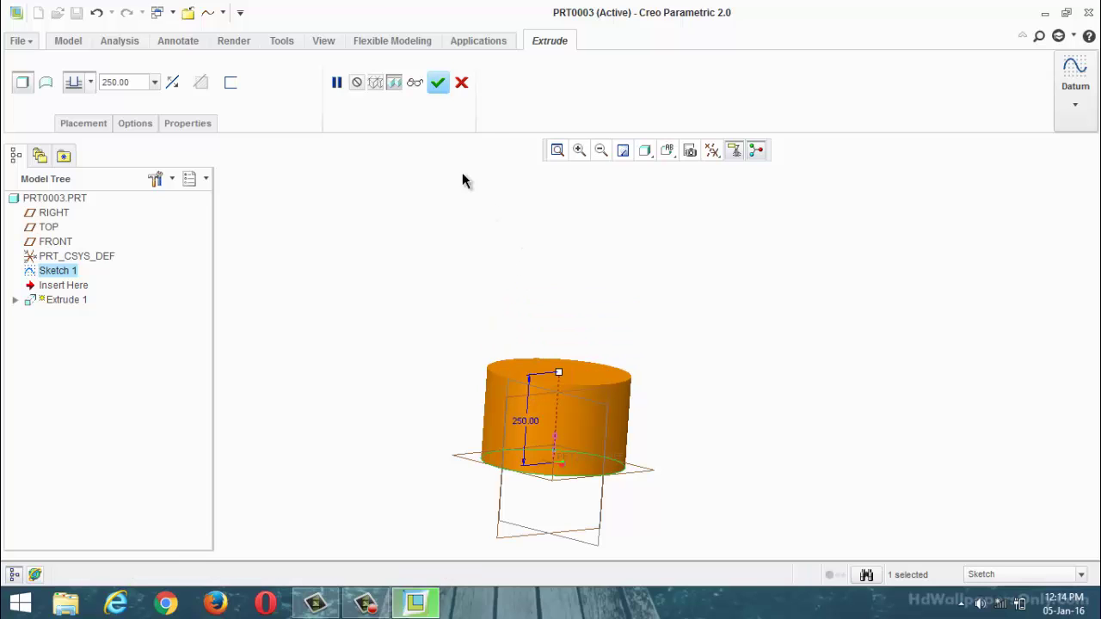
click(438, 83)
middle_drag(514, 271, 713, 376)
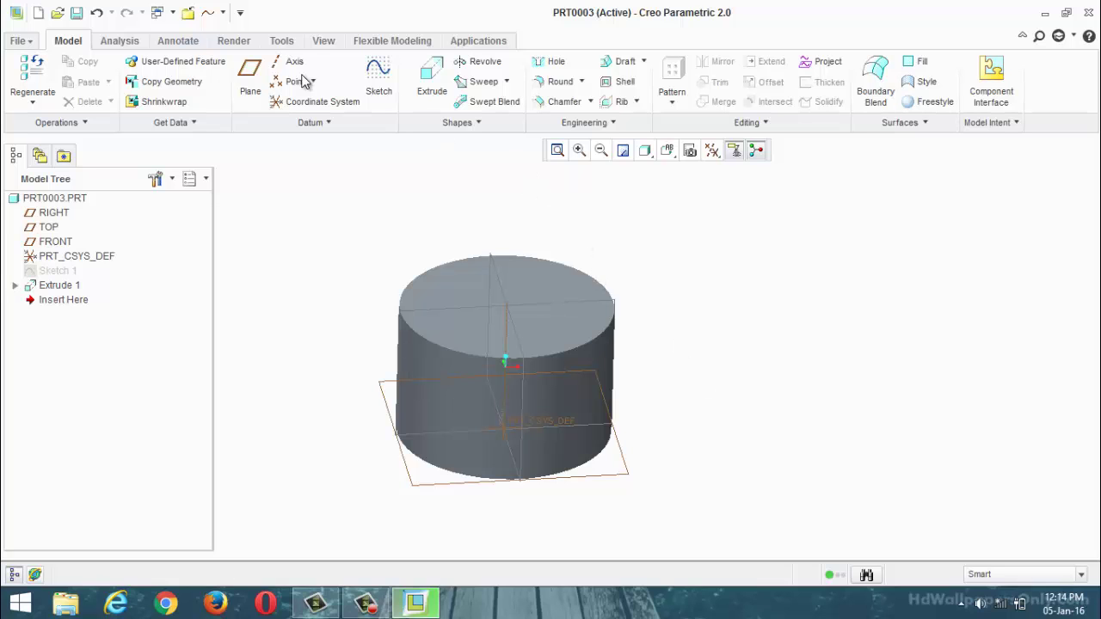
Create a datum plane tangent to the cylinder's side surface and normal to the TOP datum plane
click(251, 78)
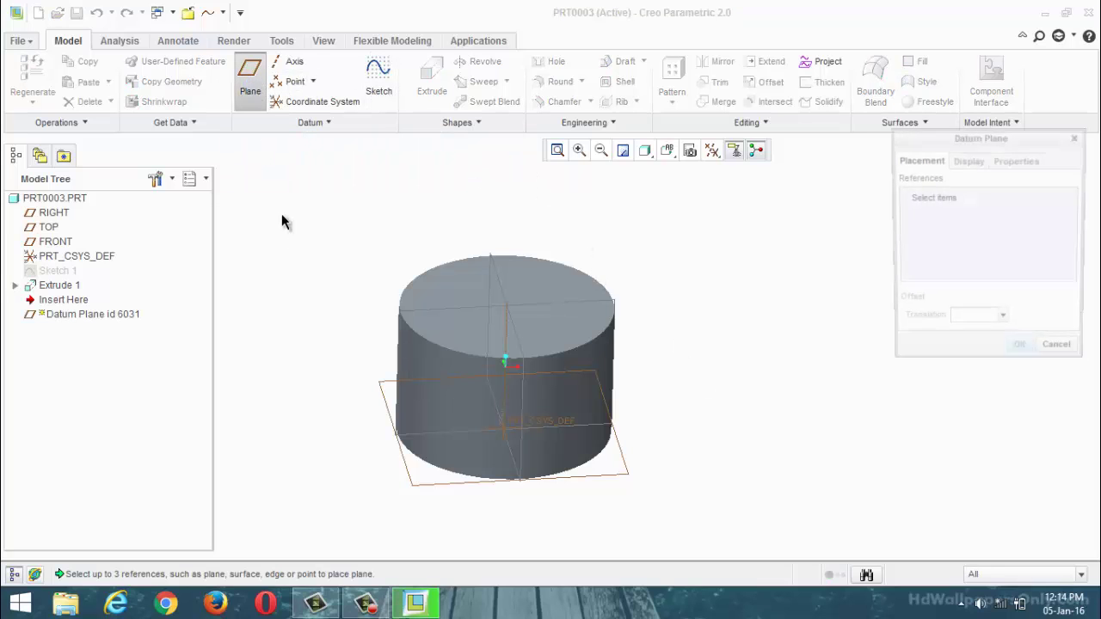
click(430, 364)
click(1067, 198)
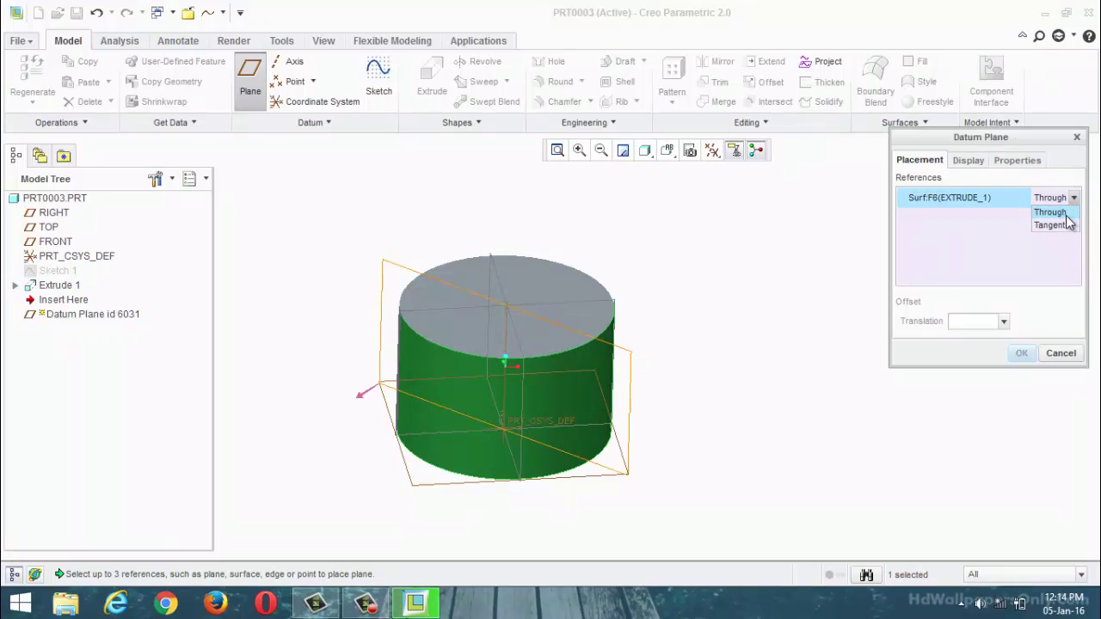
click(1054, 224)
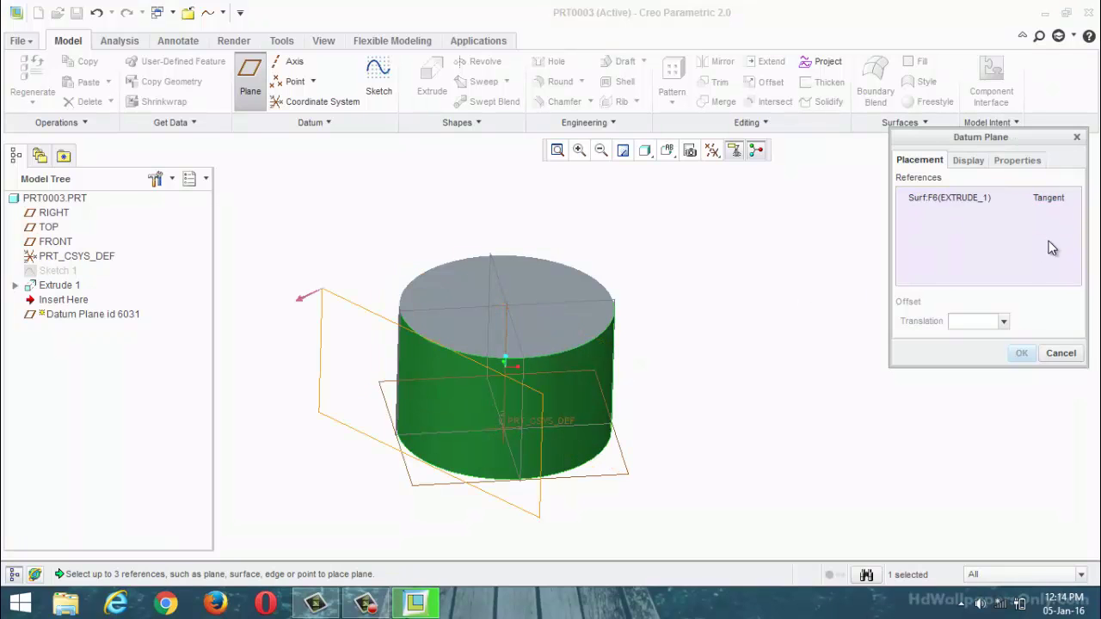
ctrl+click(583, 297)
middle_drag(367, 328, 399, 346)
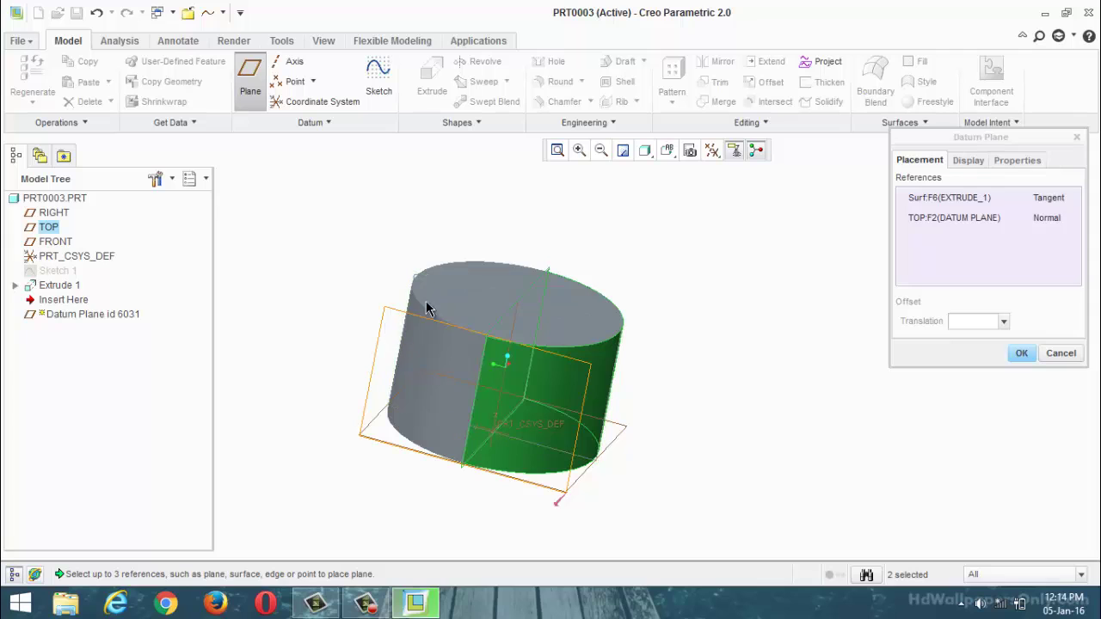
click(1023, 352)
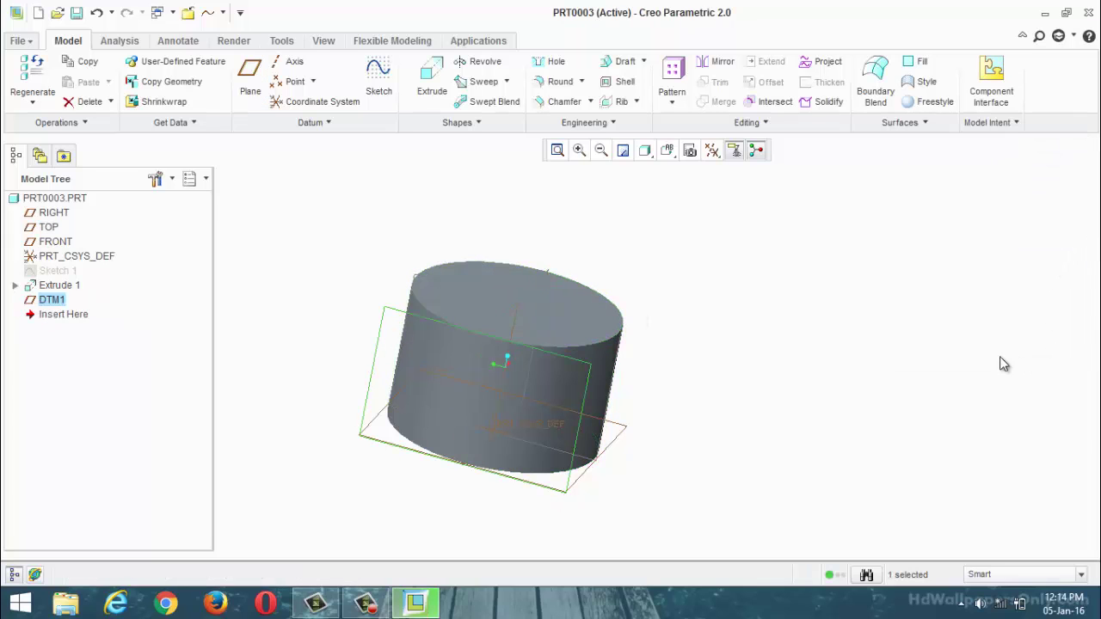
Sketch the text "bvae" in the font3d font near the middle of the tangent datum plane and finish the sketch
click(381, 86)
click(381, 324)
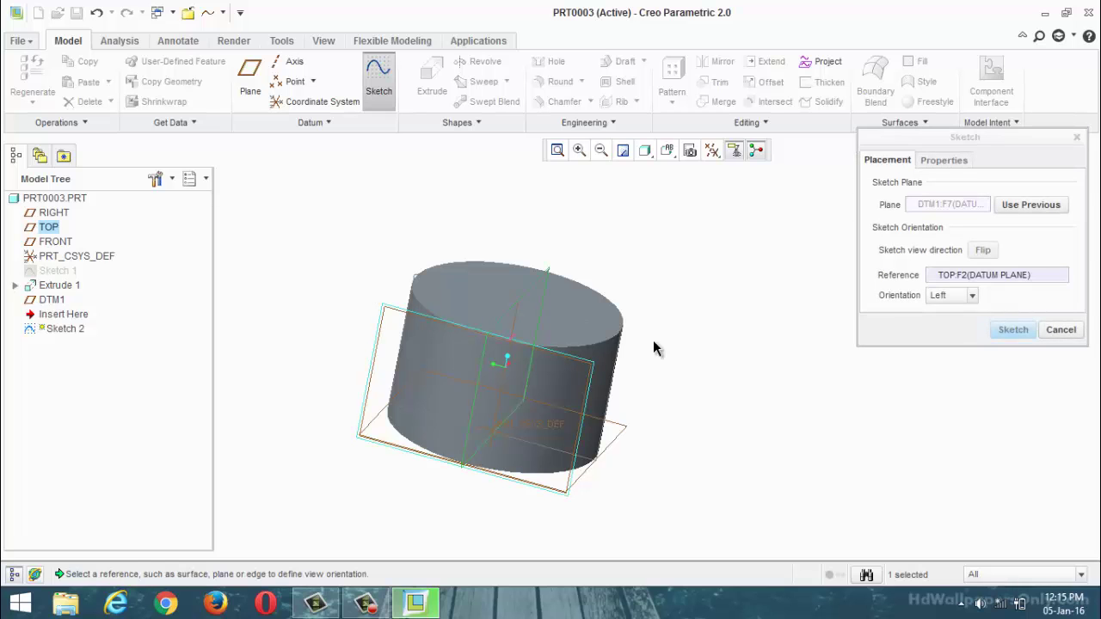
click(1014, 330)
click(714, 152)
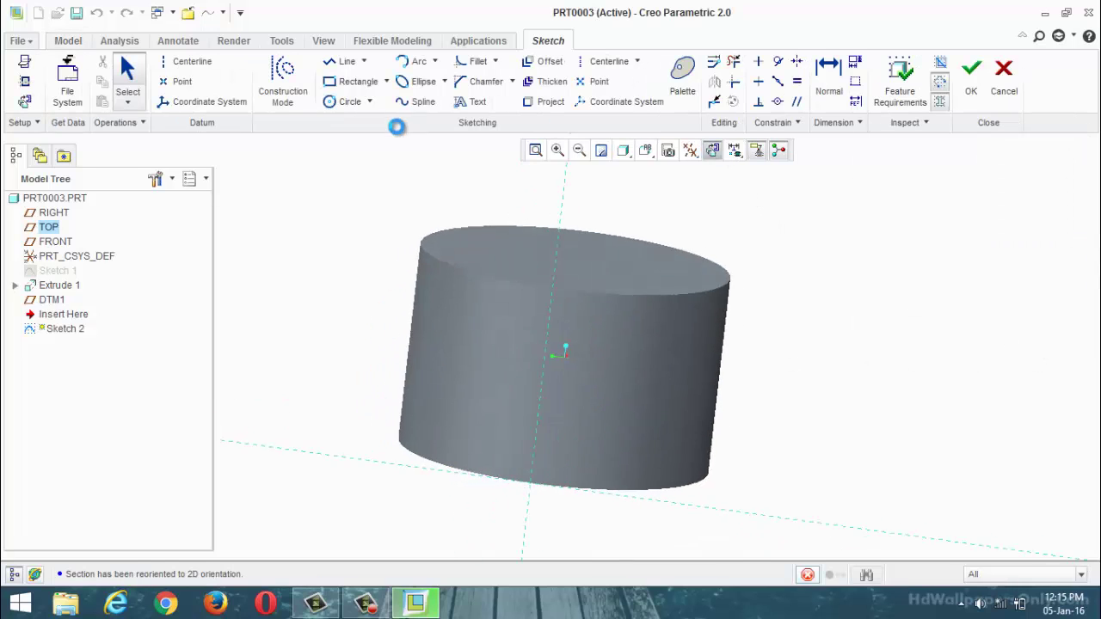
click(472, 103)
click(569, 377)
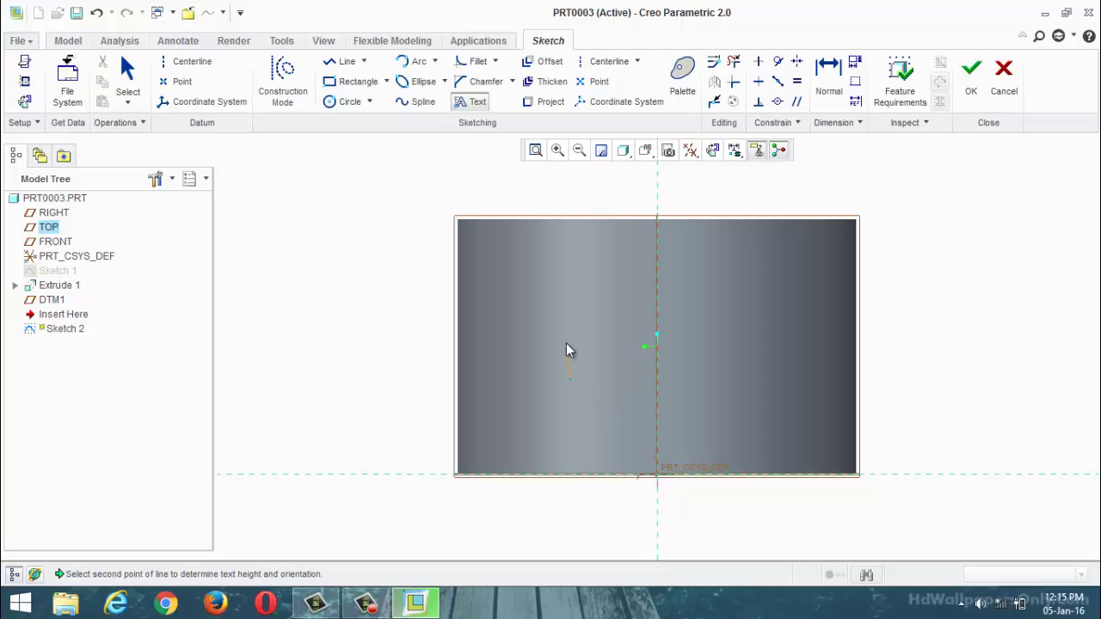
click(568, 336)
text(bvae)
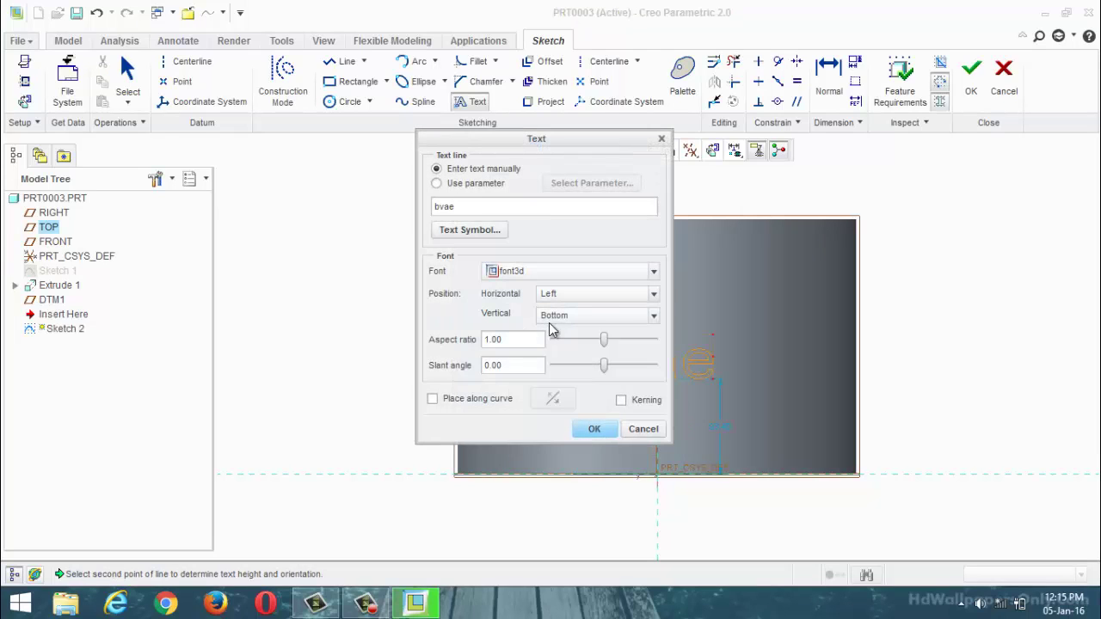
click(595, 430)
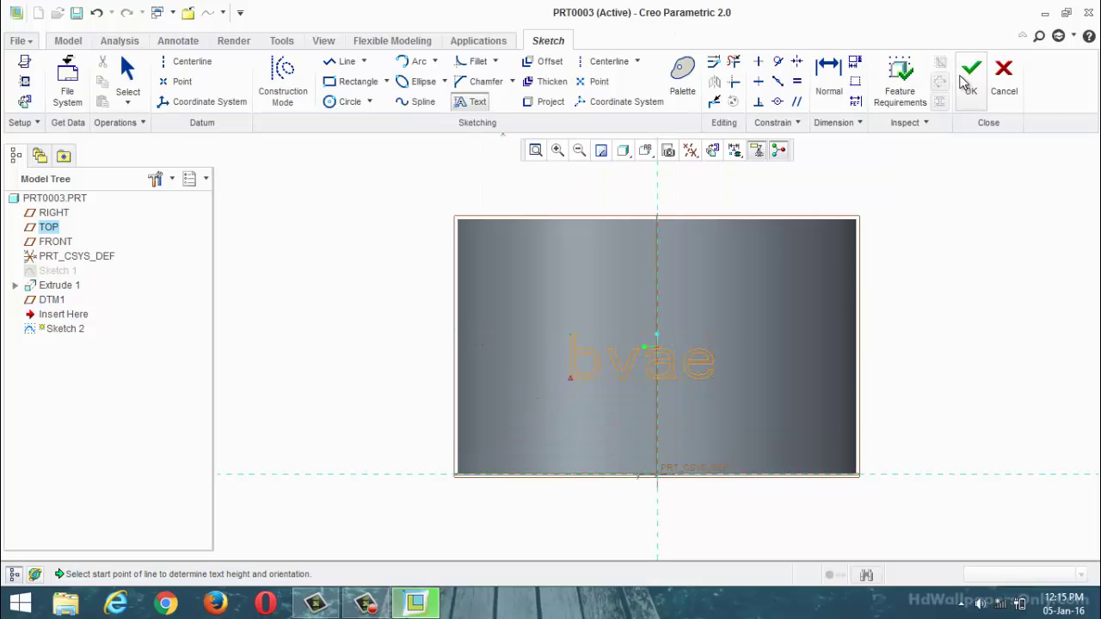
click(968, 79)
Wrap the "bvae" text sketch onto the cylinder's side surface
middle_drag(676, 247, 585, 321)
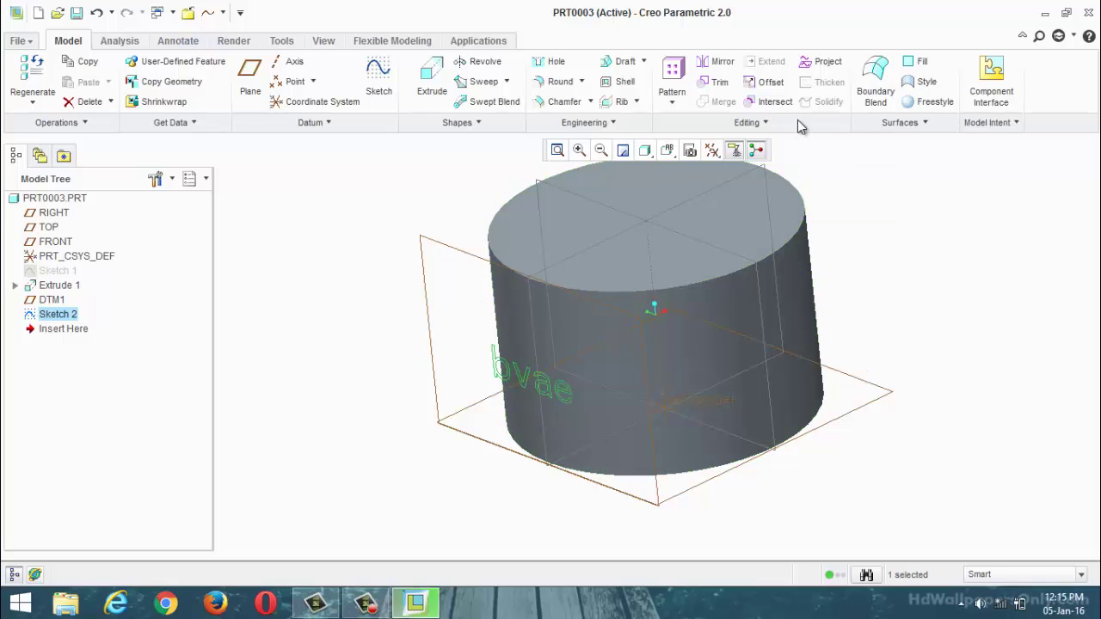
click(764, 122)
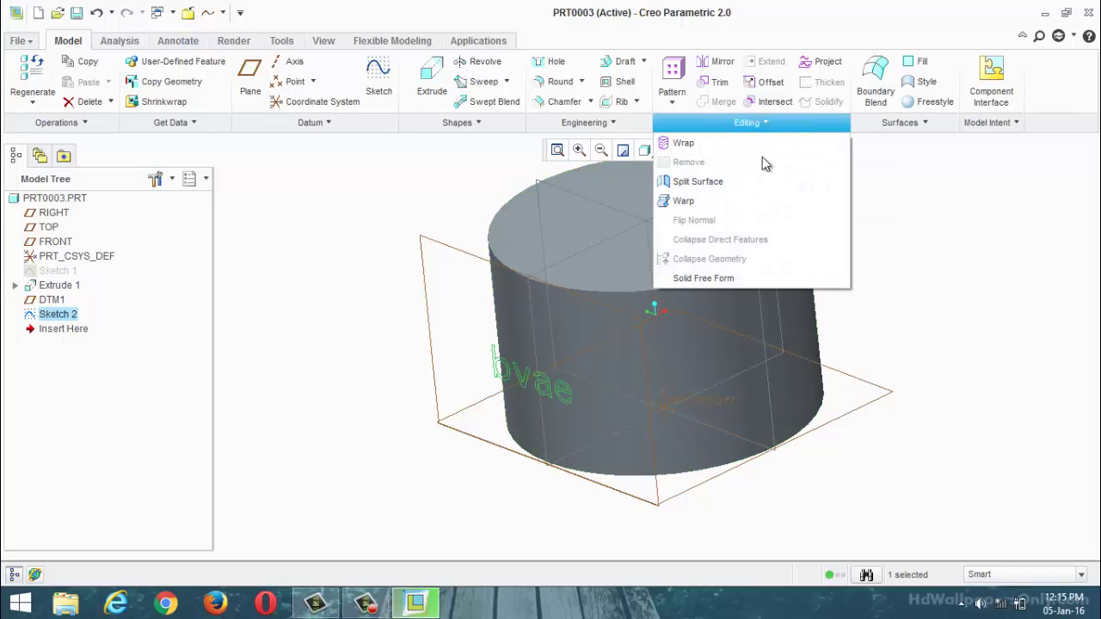
click(698, 146)
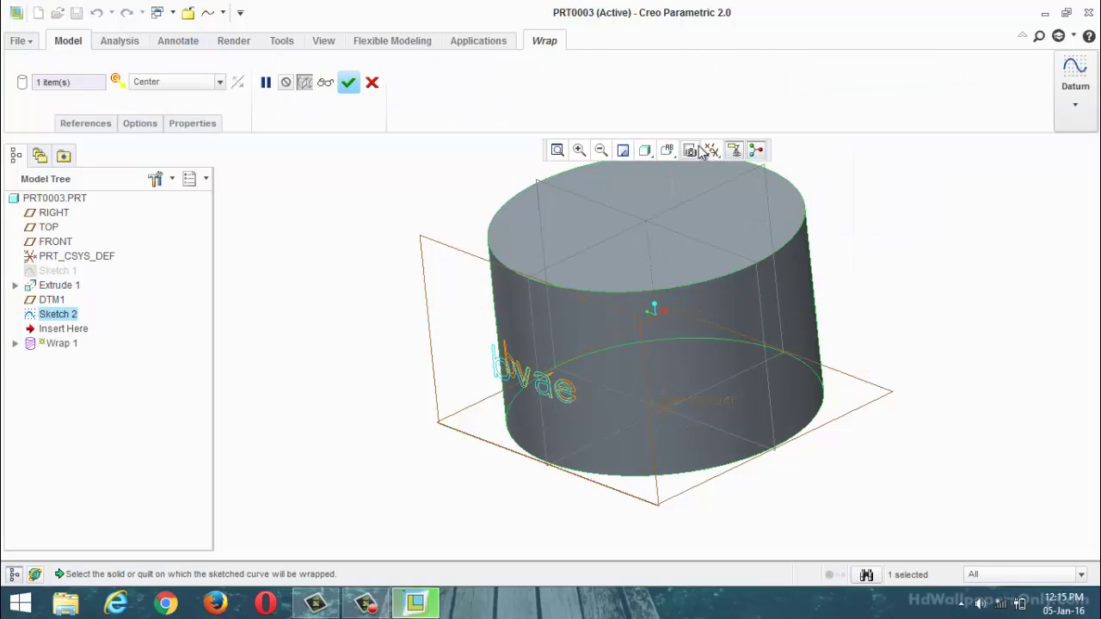
click(349, 83)
scroll(385, 260, up, 2)
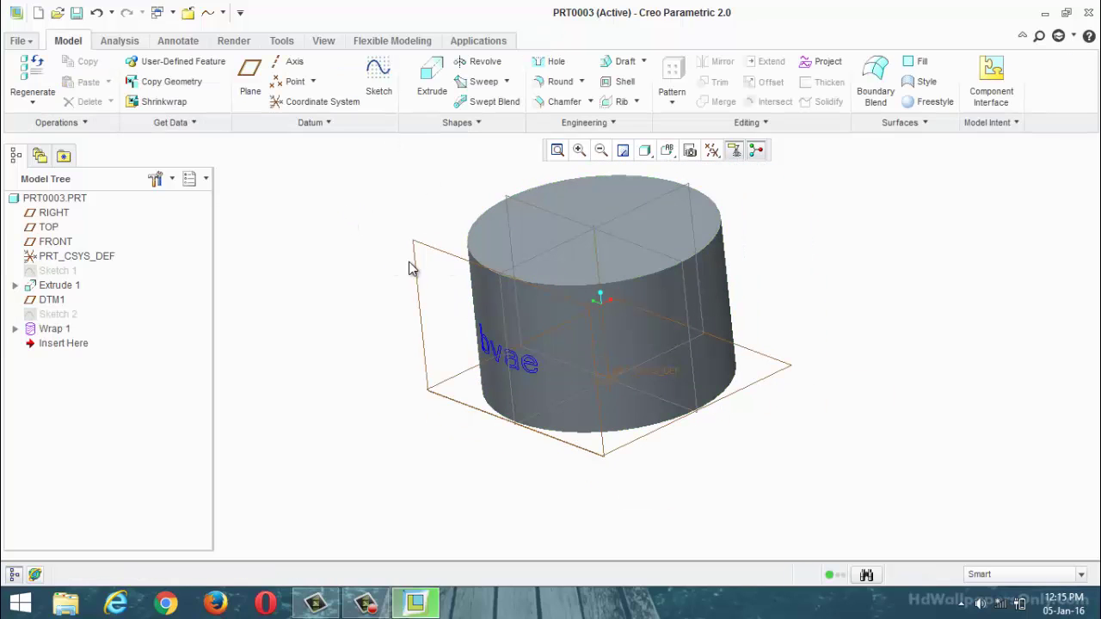
Start a new sketch on the tangent datum plane, viewed square to the plane
click(378, 86)
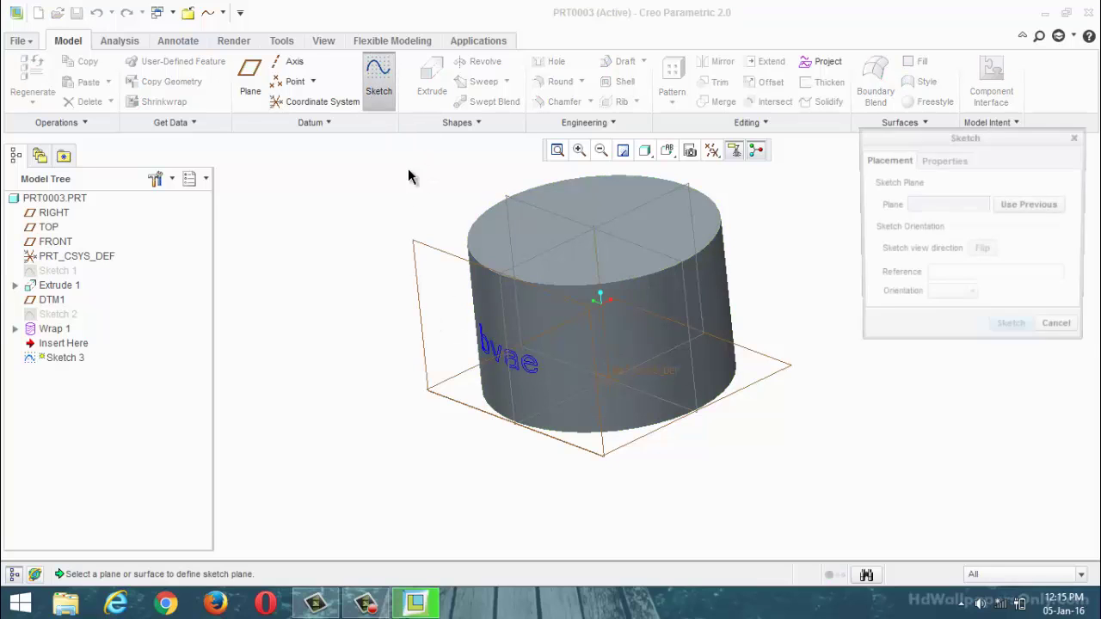
click(441, 256)
click(1010, 329)
click(693, 153)
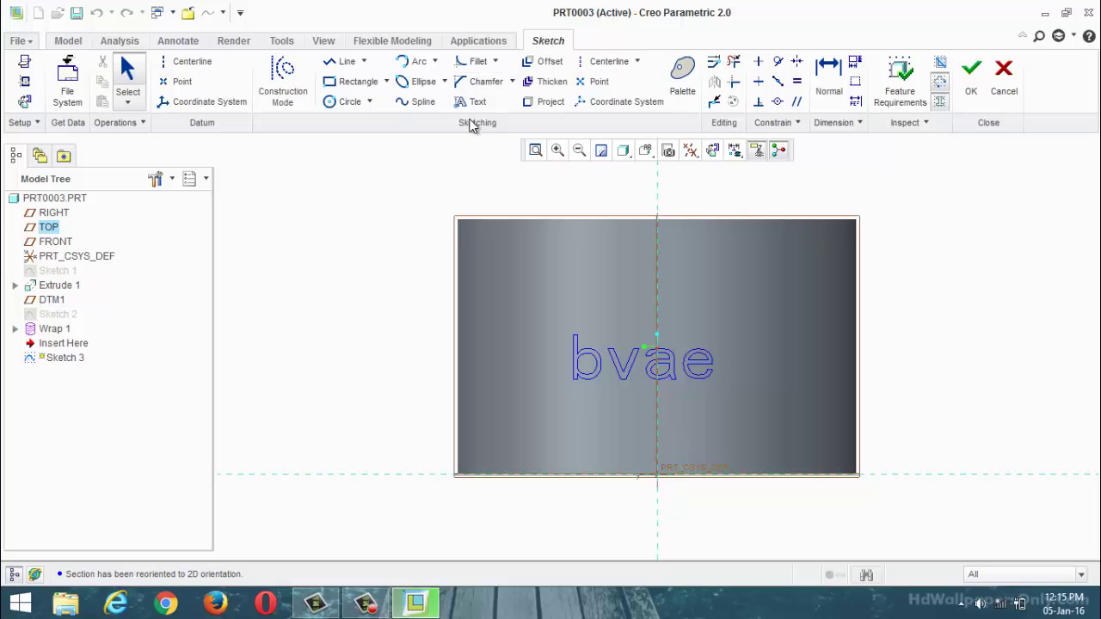
Project the wrapped letters b, v, a and e into the sketch as loops and finish the sketch
click(545, 103)
click(1023, 69)
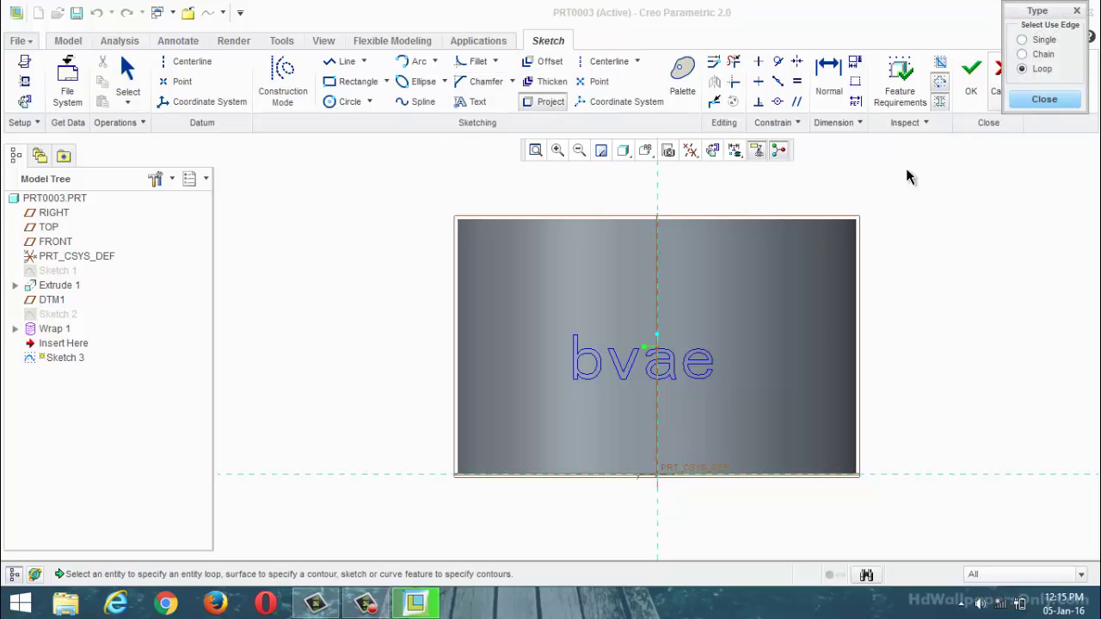
scroll(620, 353, up, 3)
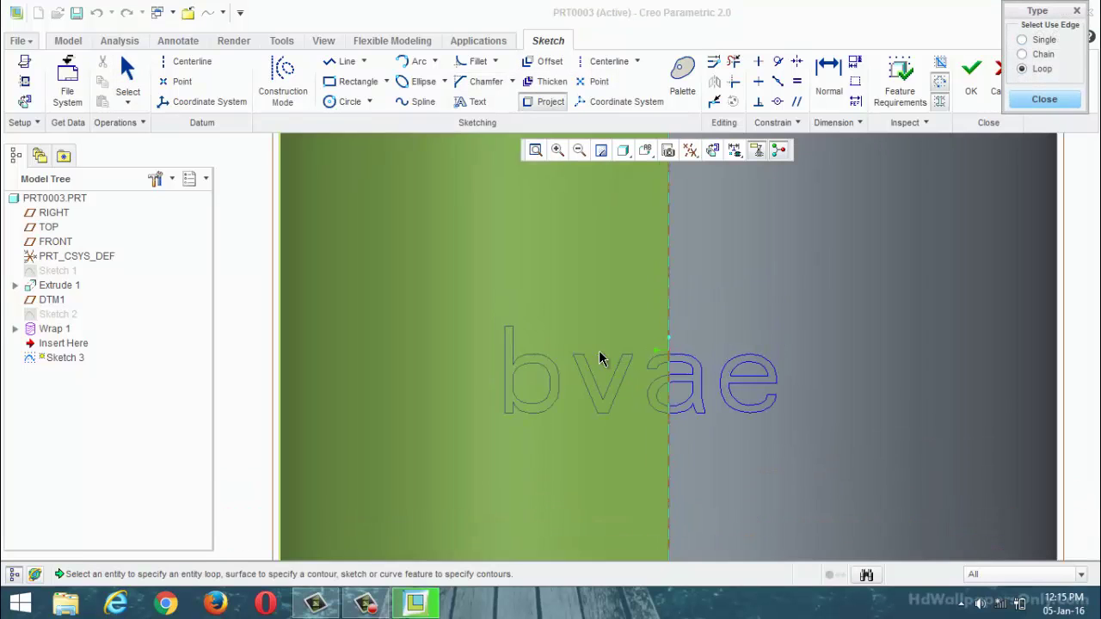
click(528, 369)
click(592, 376)
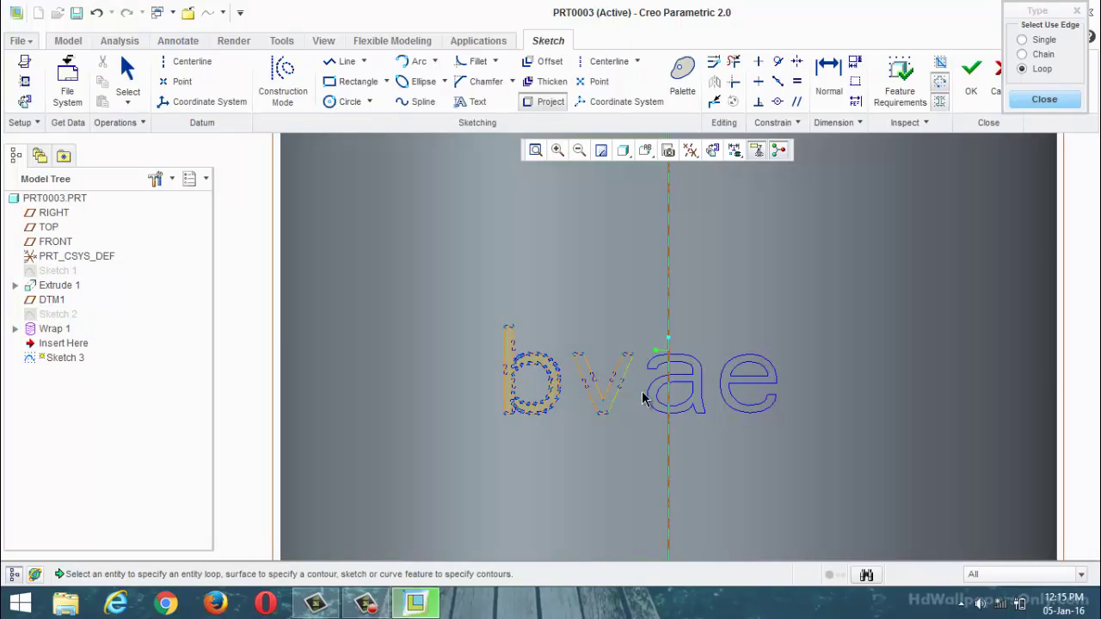
click(653, 393)
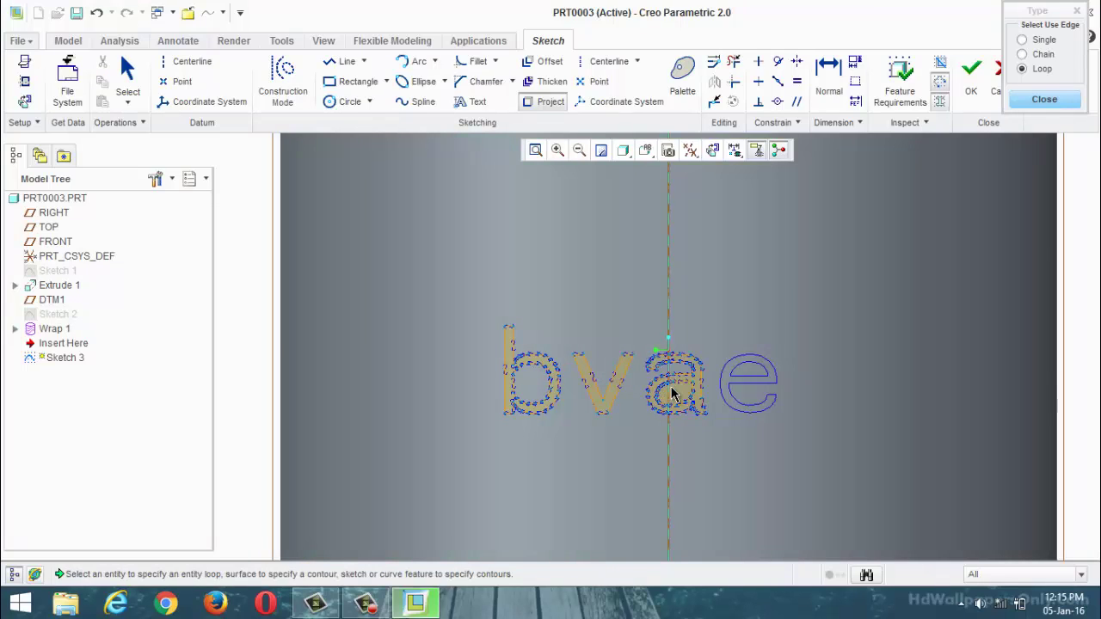
click(749, 391)
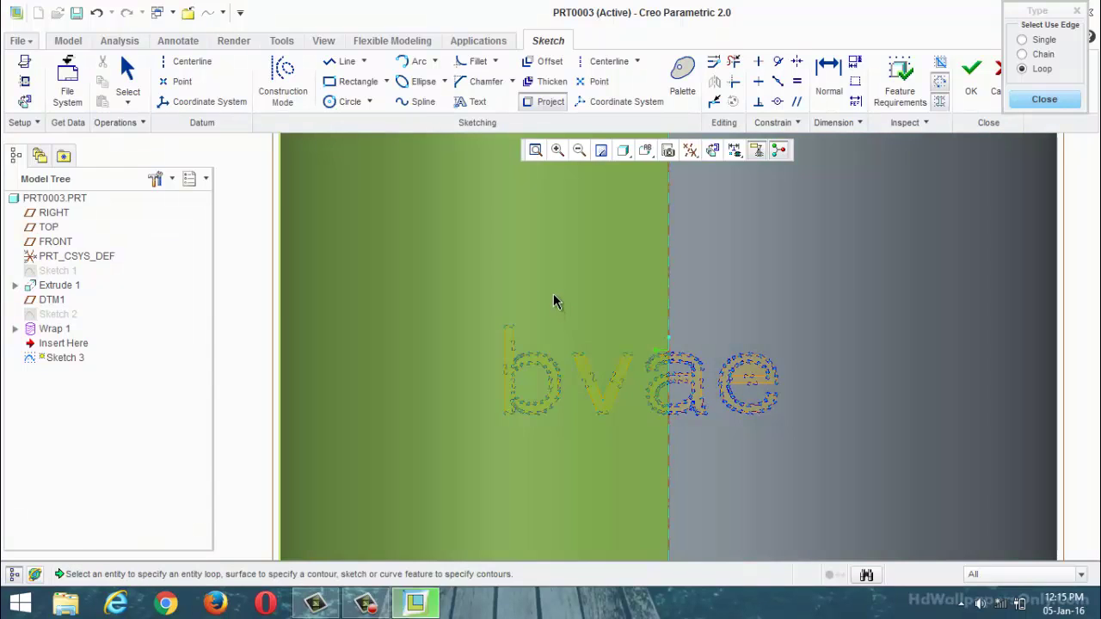
click(1043, 100)
scroll(819, 331, down, 3)
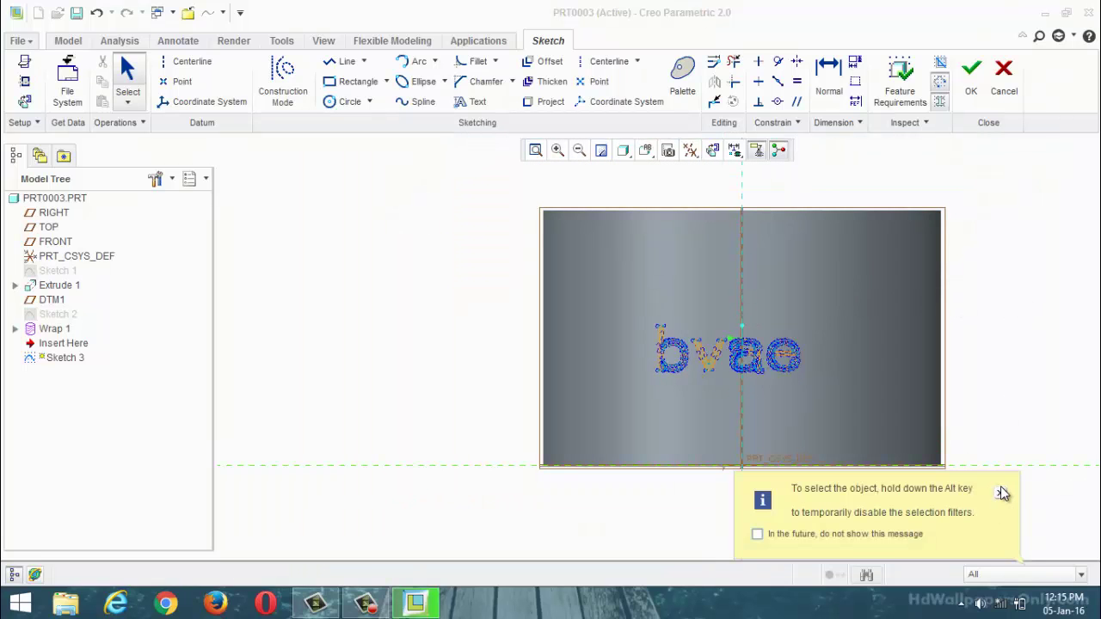
click(1000, 493)
click(972, 84)
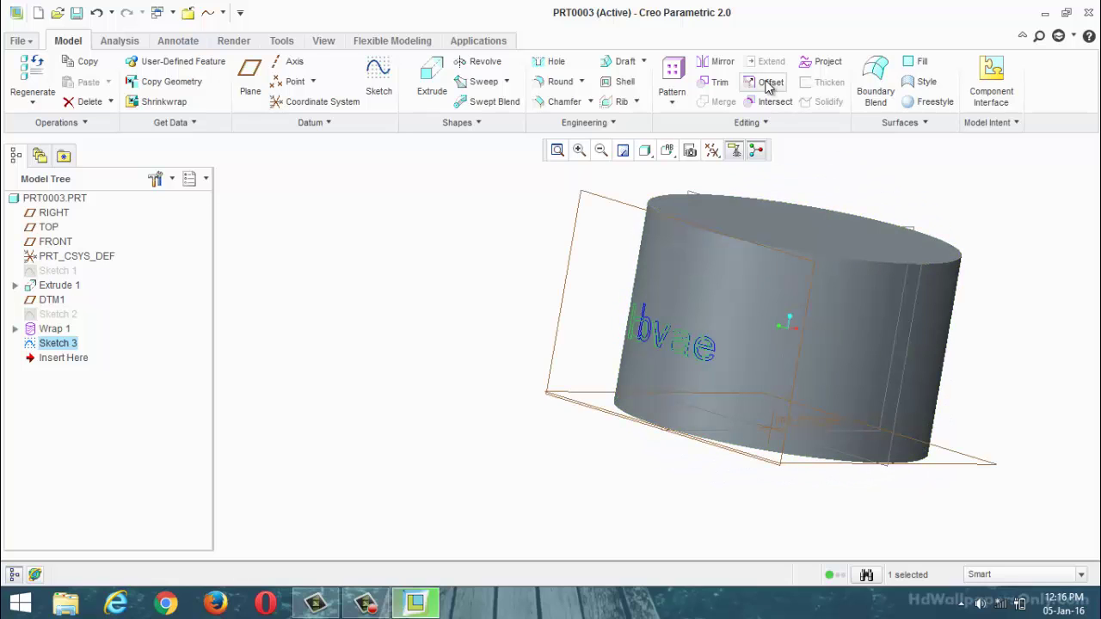
Start an Offset of the cylinder's side surface behind the text and set its type to Expand Feature
click(565, 220)
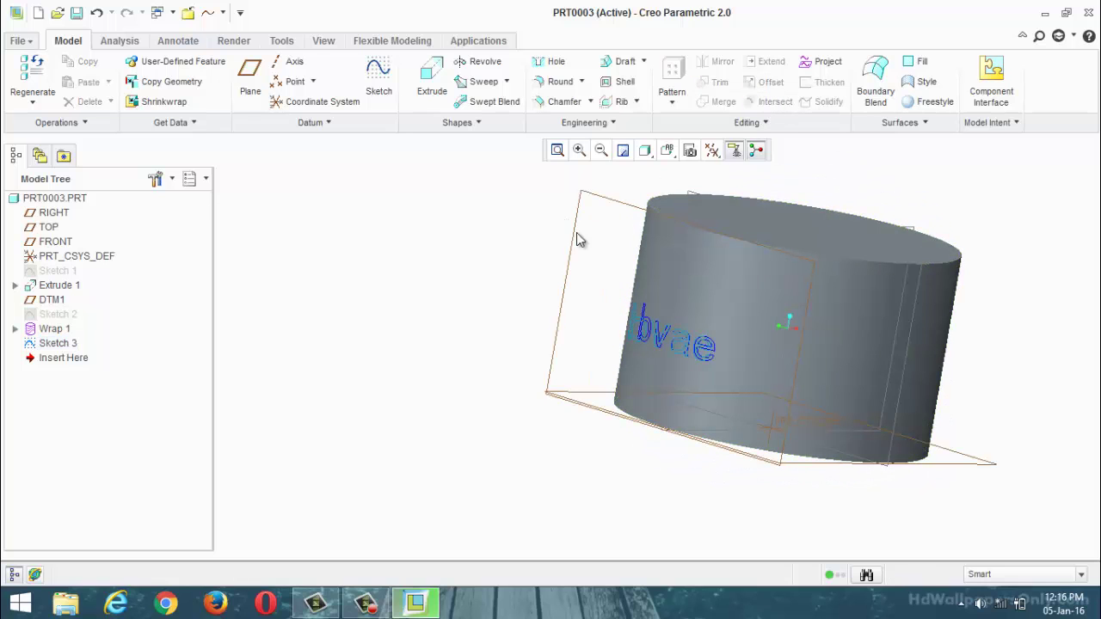
mouse_move(454, 310)
middle_down()
mouse_move(472, 300)
mouse_move(516, 347)
mouse_move(545, 359)
mouse_move(503, 349)
middle_up()
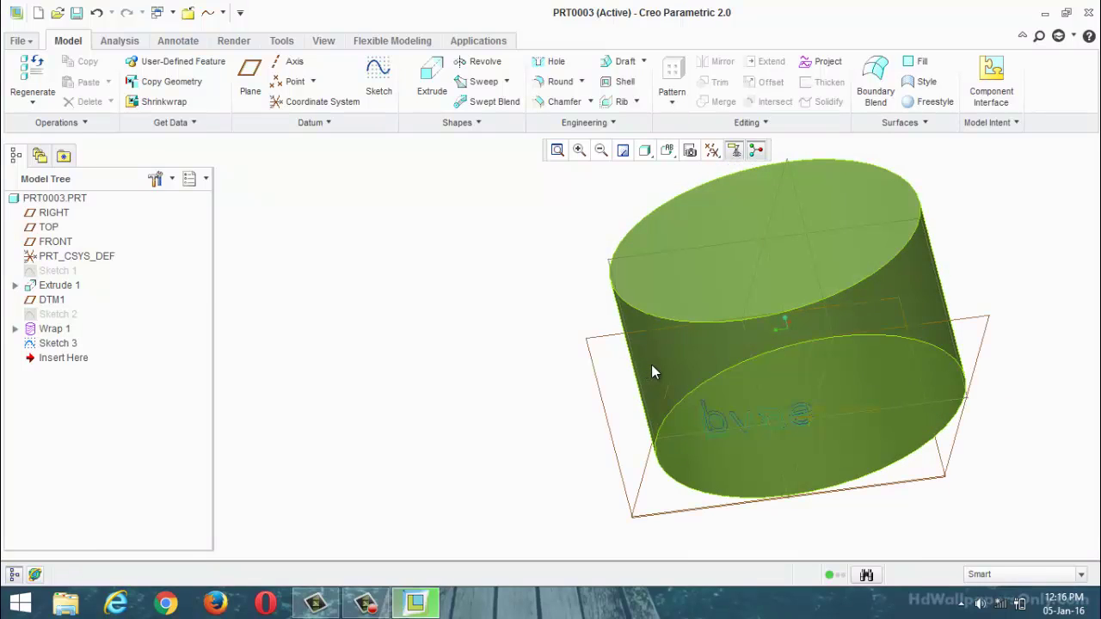
click(652, 365)
click(667, 369)
click(765, 81)
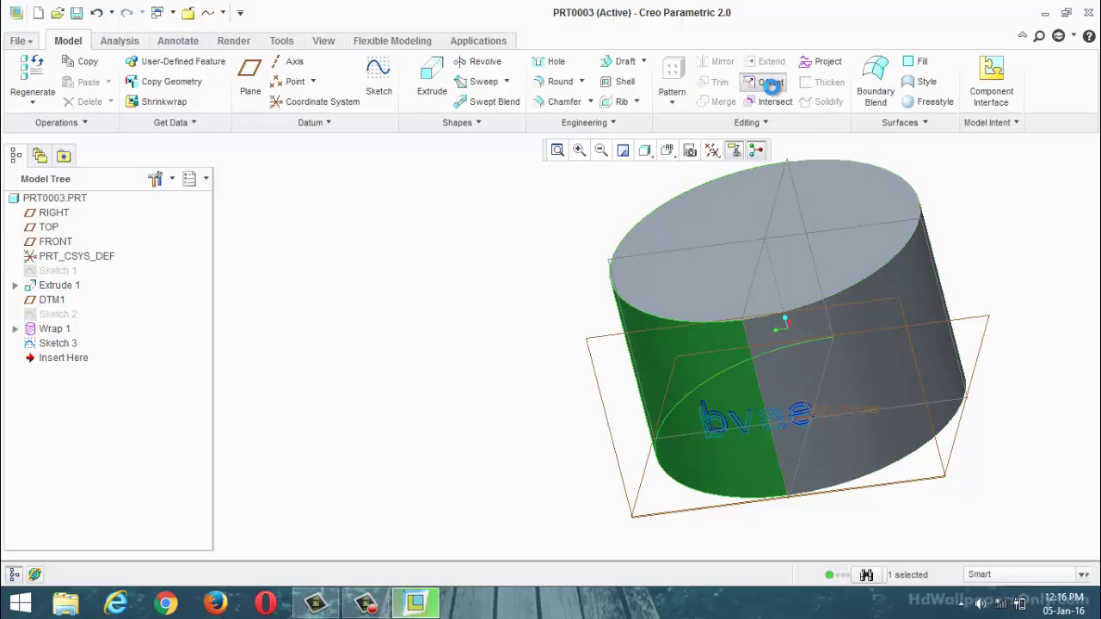
middle_drag(719, 306, 688, 310)
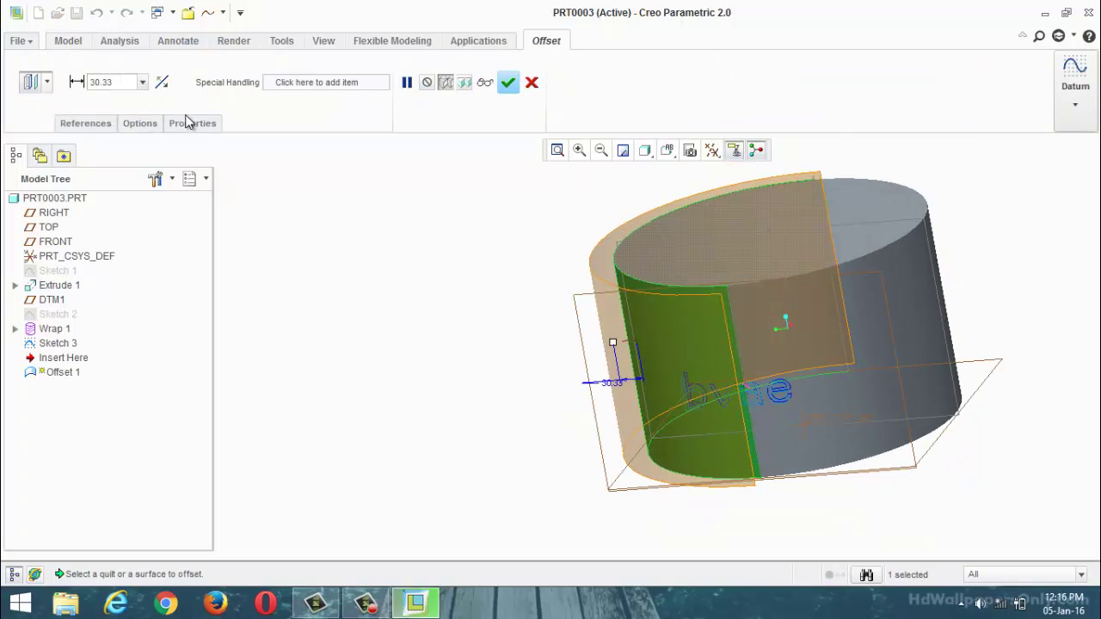
click(48, 83)
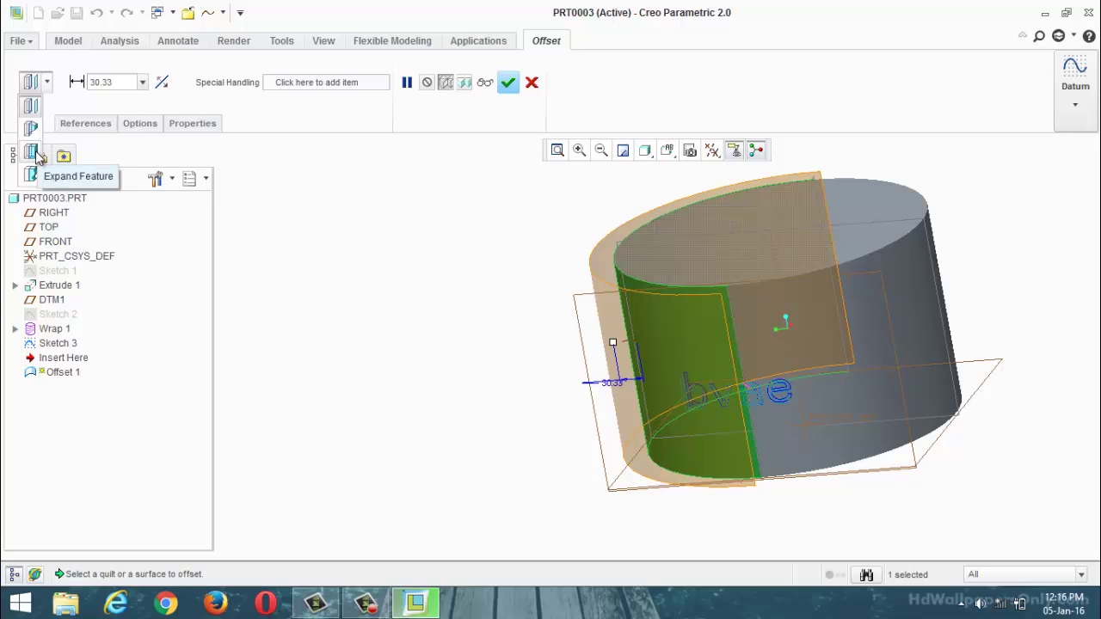
click(33, 152)
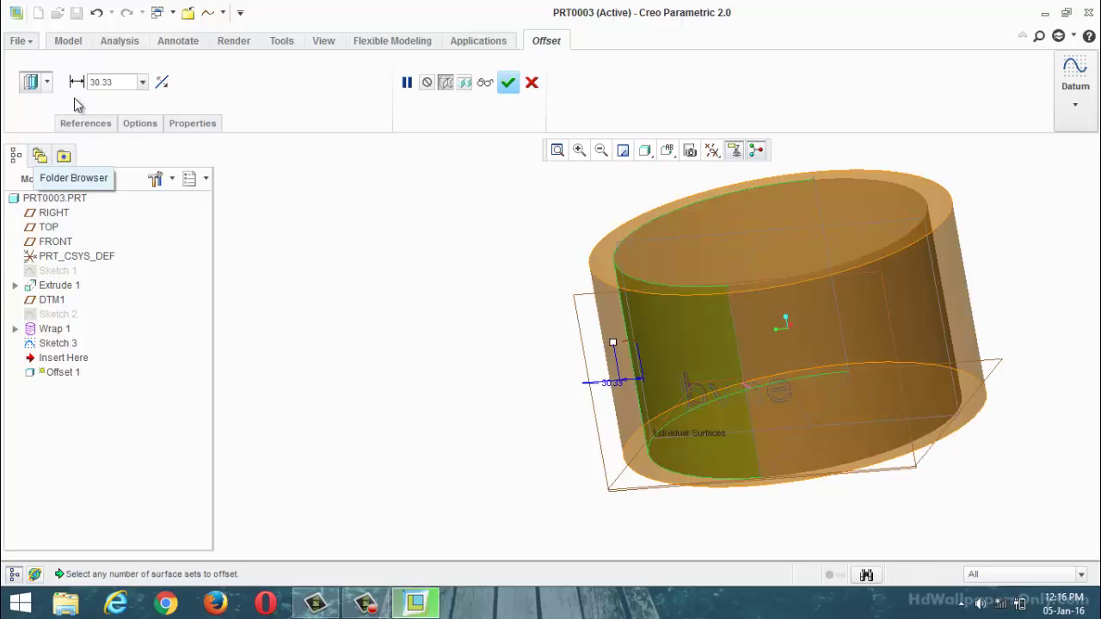
Limit the offset's expand area to a sketched region, using the projected text sketch
click(141, 122)
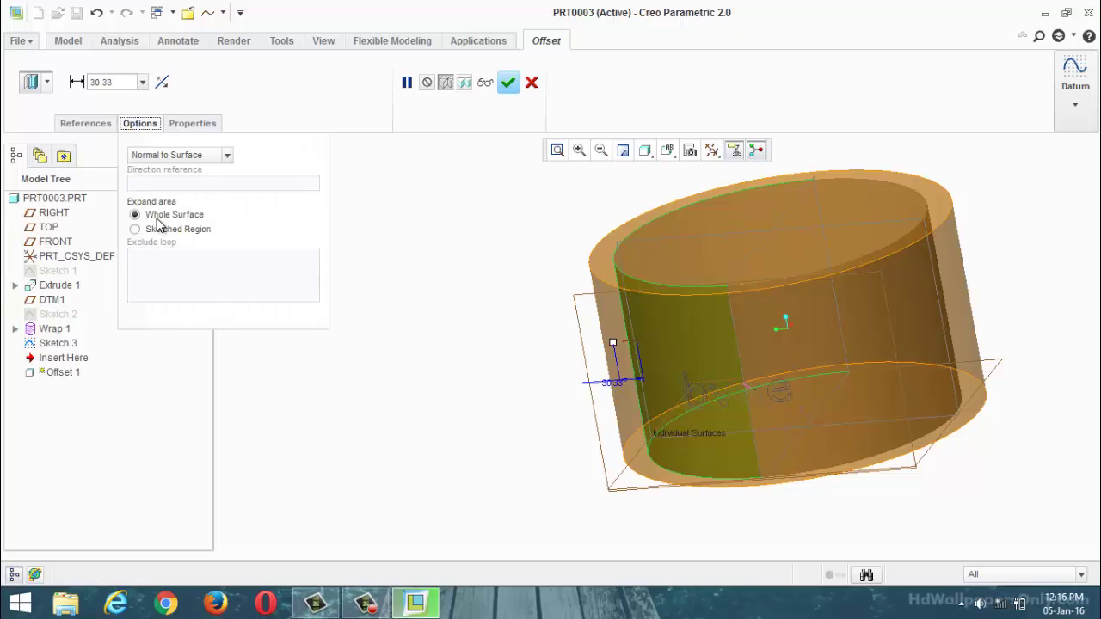
click(135, 229)
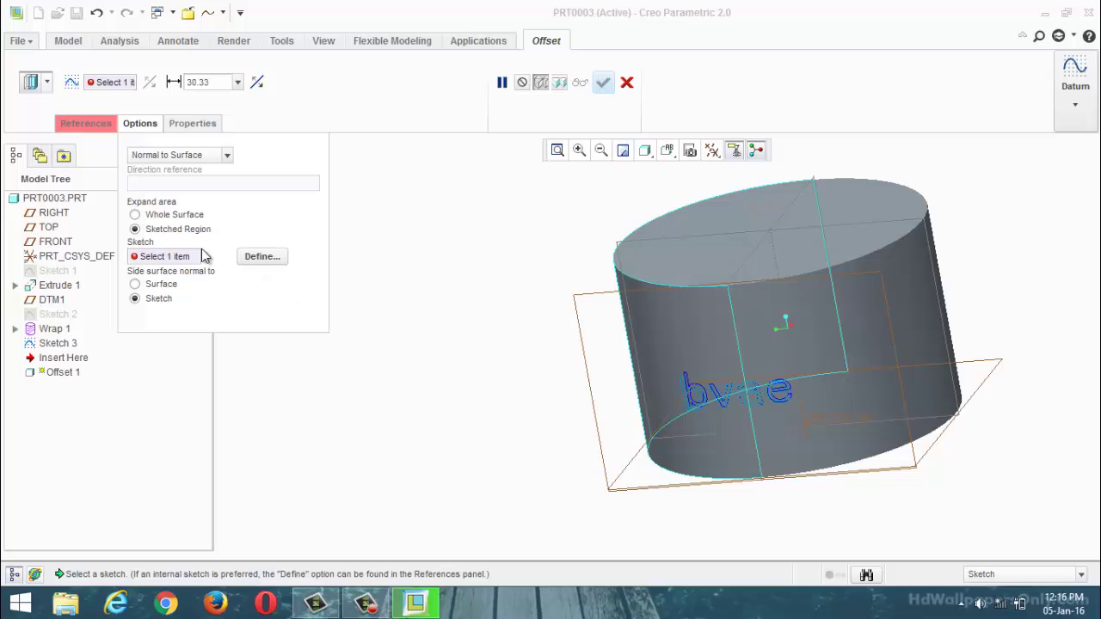
click(155, 256)
click(719, 412)
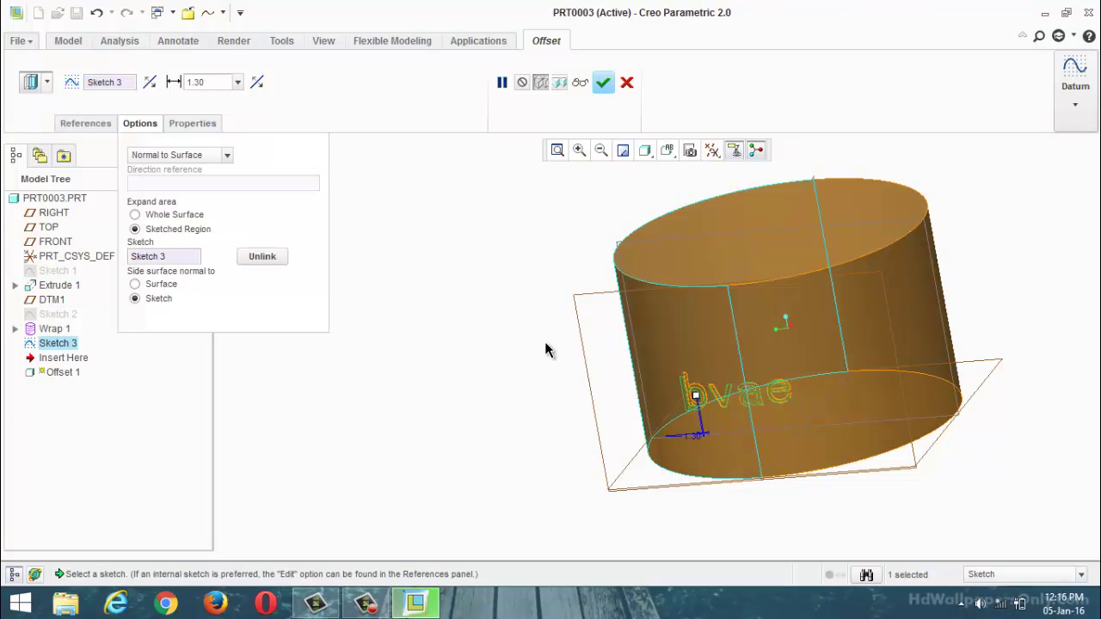
Set the expand offset's distance to 5 after trying 2, and complete the offset feature
middle_drag(545, 341, 534, 361)
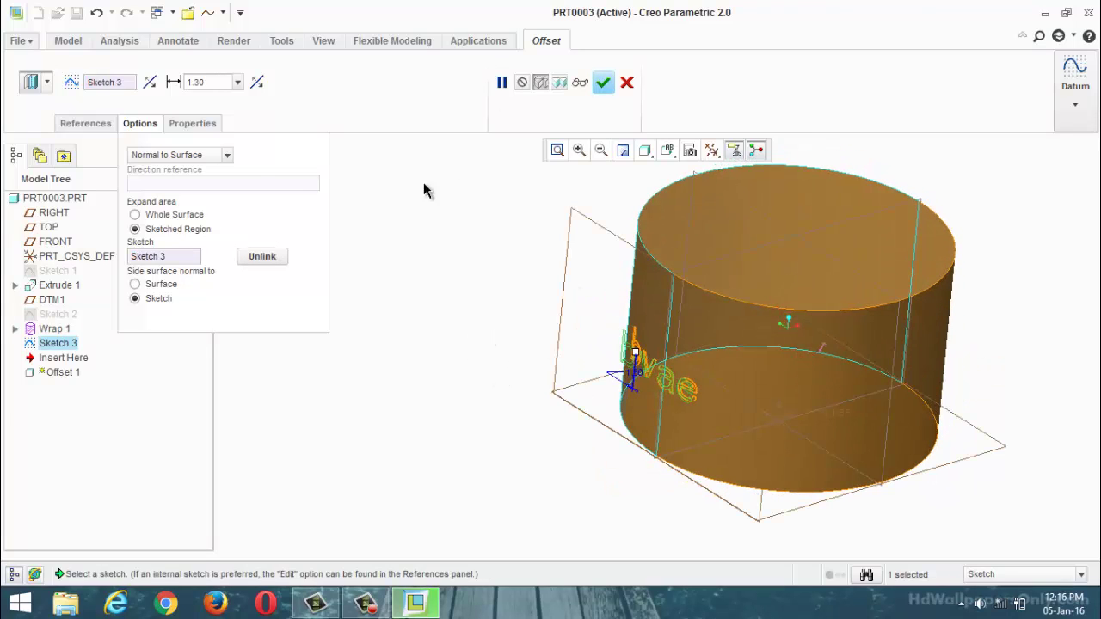
drag(205, 89, 175, 90)
text(2)
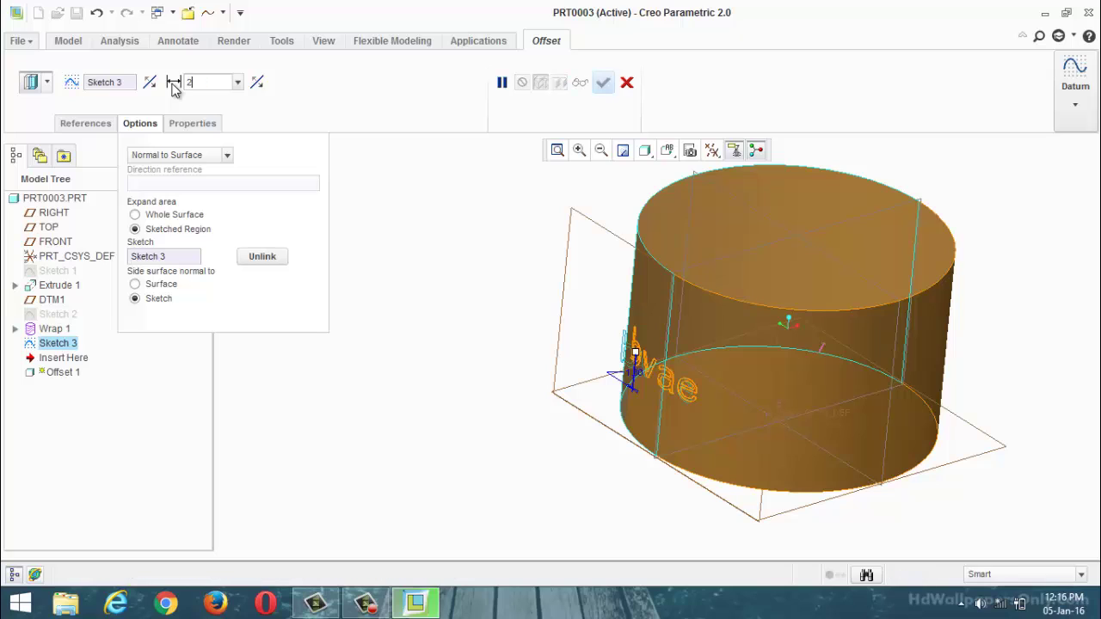
key(Return)
drag(207, 83, 176, 83)
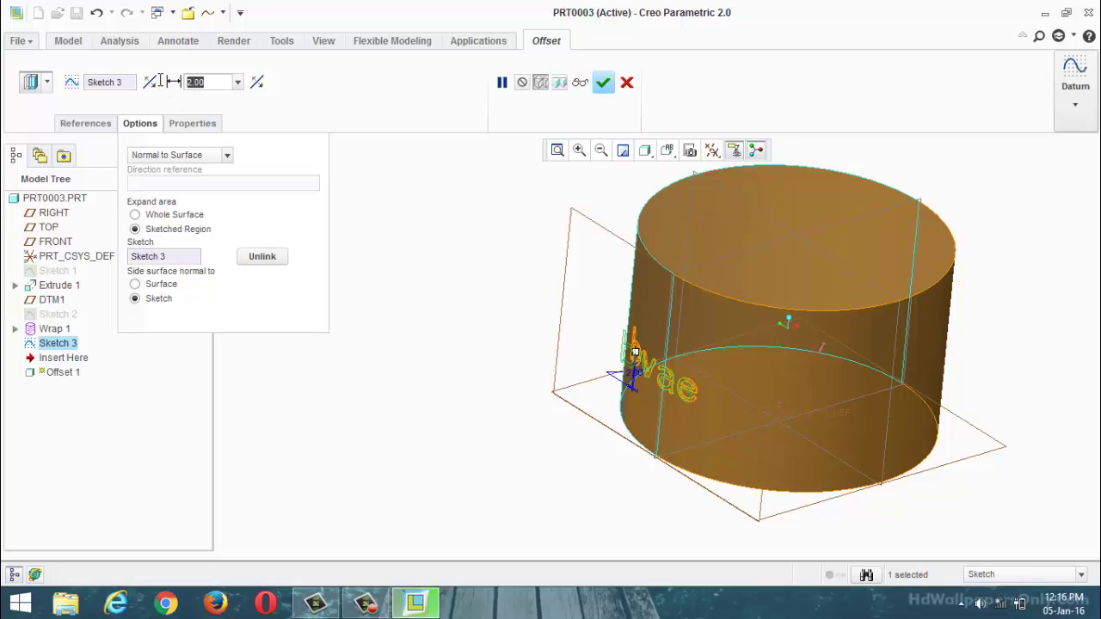
text(5)
key(Return)
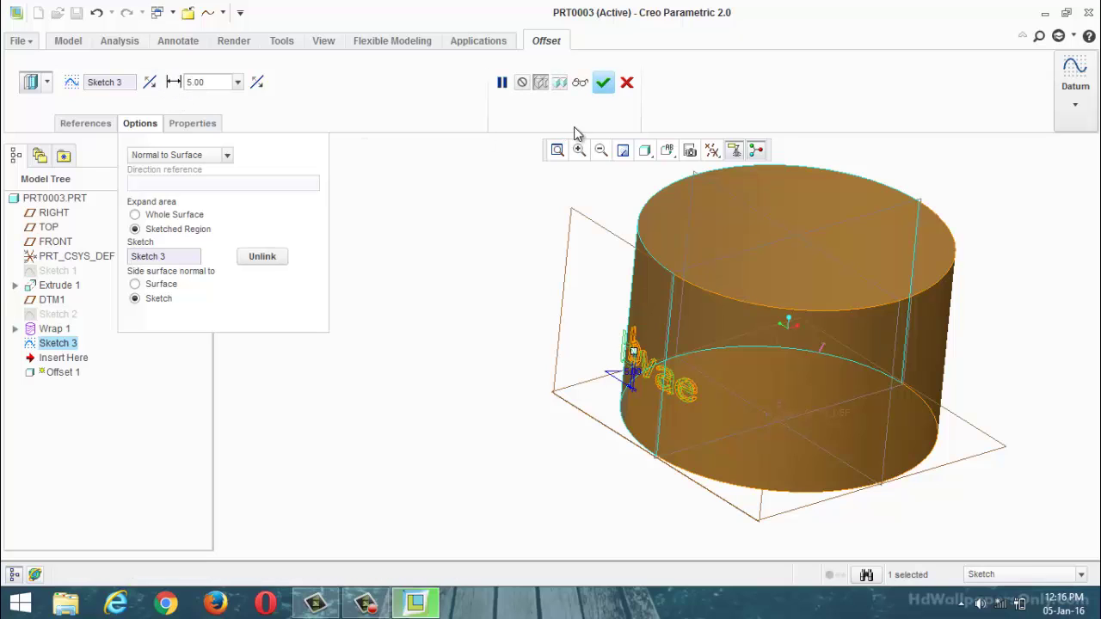
click(603, 82)
click(506, 273)
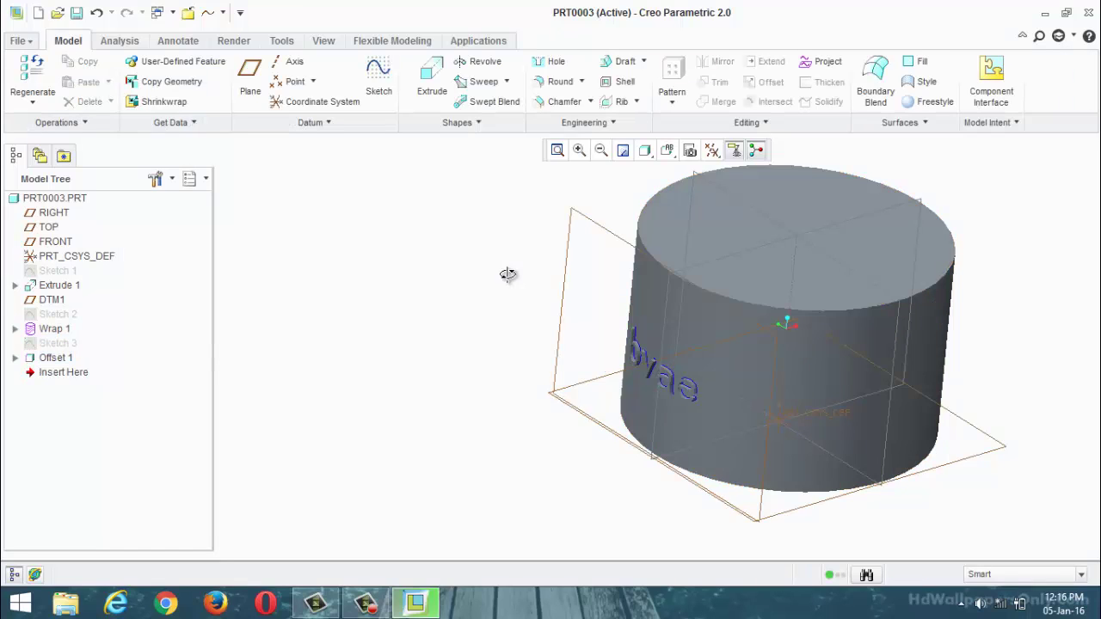
Examine the offset letters on the cylinder's side surface from several angles and distances
mouse_move(506, 270)
middle_down()
mouse_move(560, 235)
mouse_move(504, 296)
mouse_move(485, 278)
mouse_move(497, 273)
middle_up()
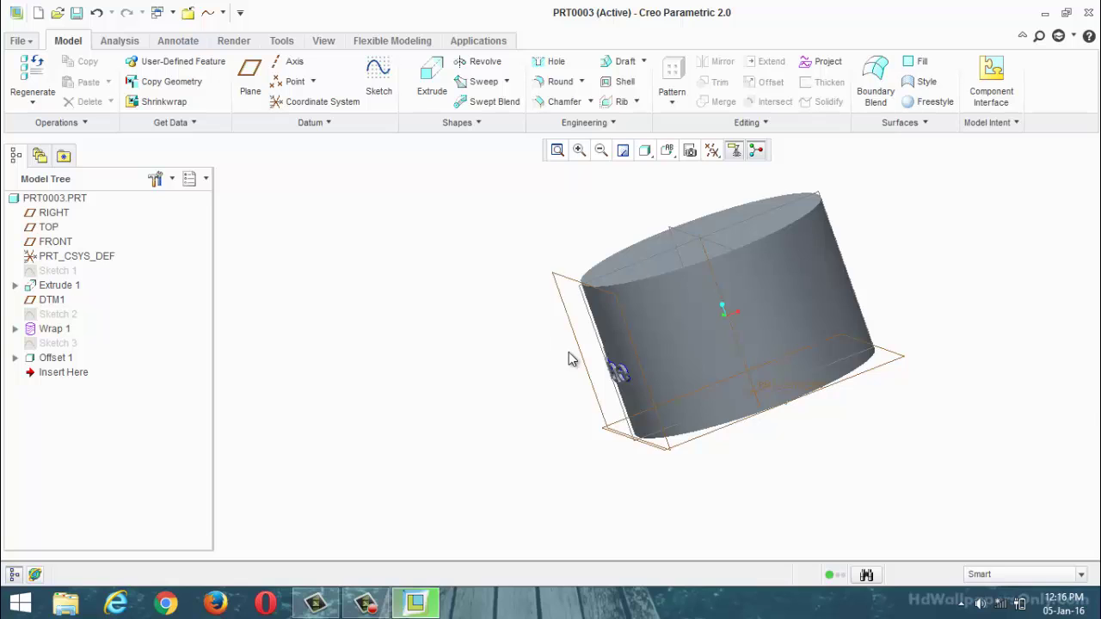
scroll(570, 351, down, 3)
mouse_move(570, 349)
middle_down()
mouse_move(629, 340)
mouse_move(587, 352)
middle_up()
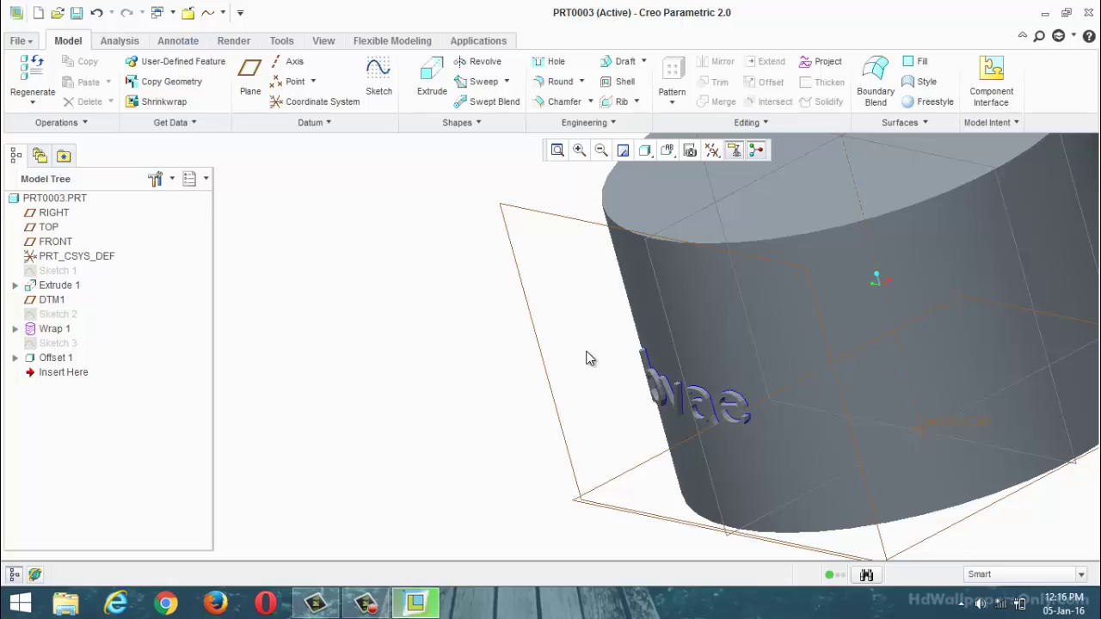
scroll(608, 365, up, 5)
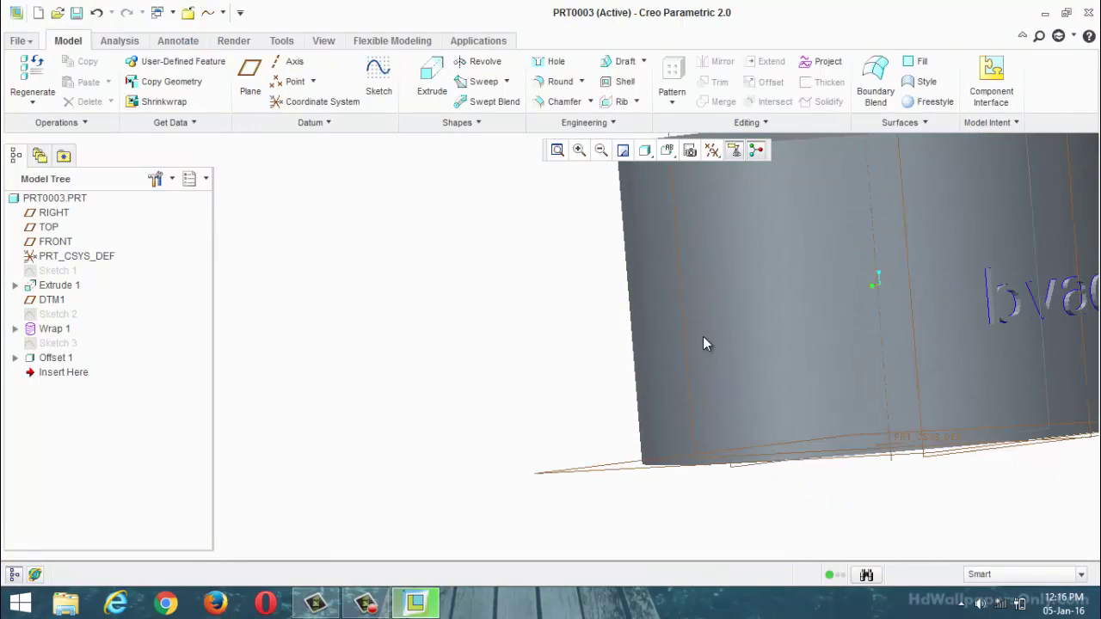
scroll(895, 314, up, 2)
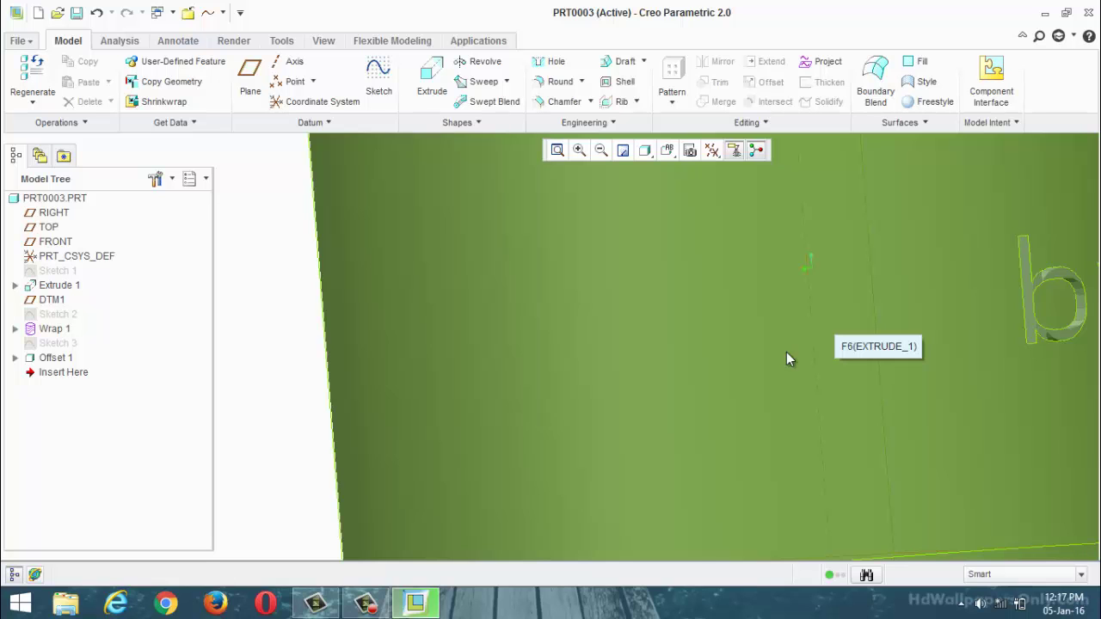
scroll(769, 347, down, 4)
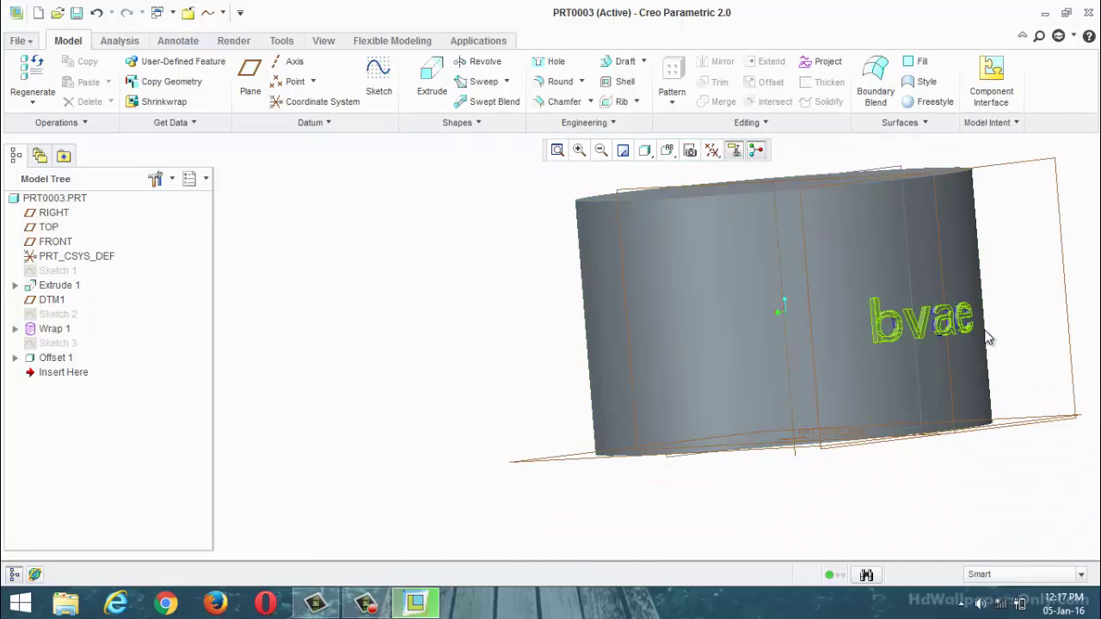
middle_drag(988, 338, 927, 387)
mouse_move(747, 352)
middle_down()
mouse_move(852, 359)
mouse_move(848, 337)
mouse_move(809, 366)
mouse_move(857, 367)
middle_up()
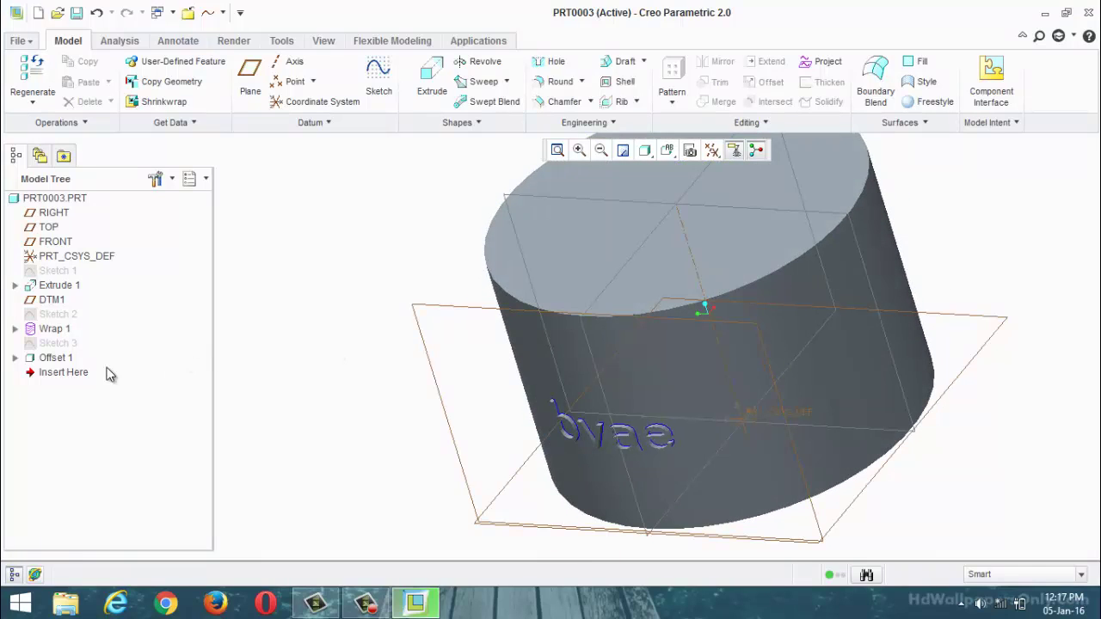
Redefine the letter offset, flip which side of the text sketch is offset, accept it and inspect the letters up close
right_click(43, 362)
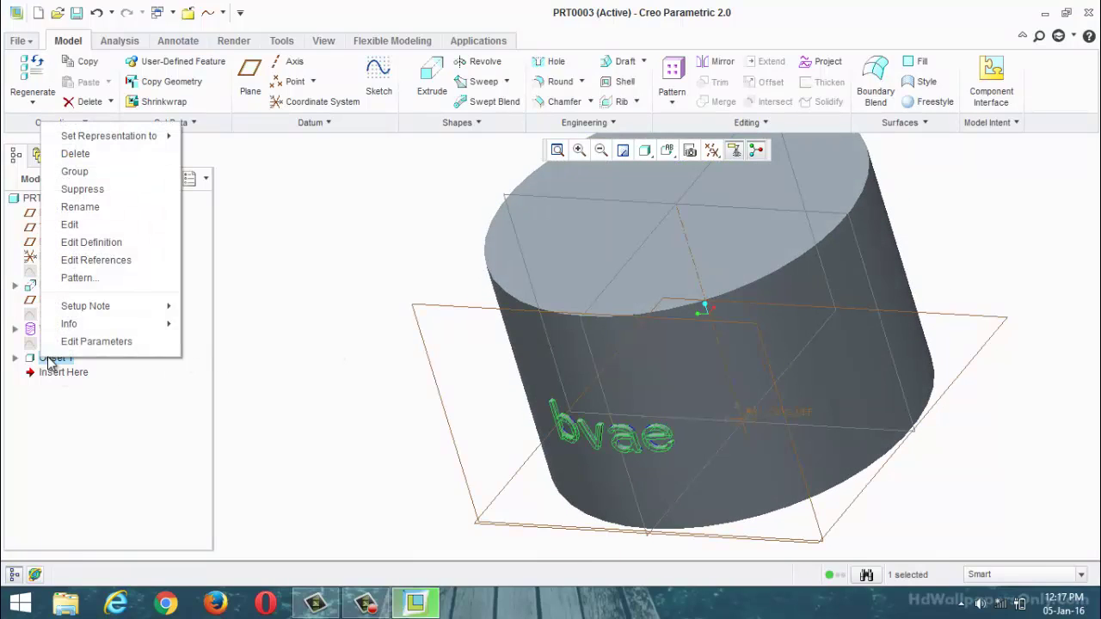
click(113, 242)
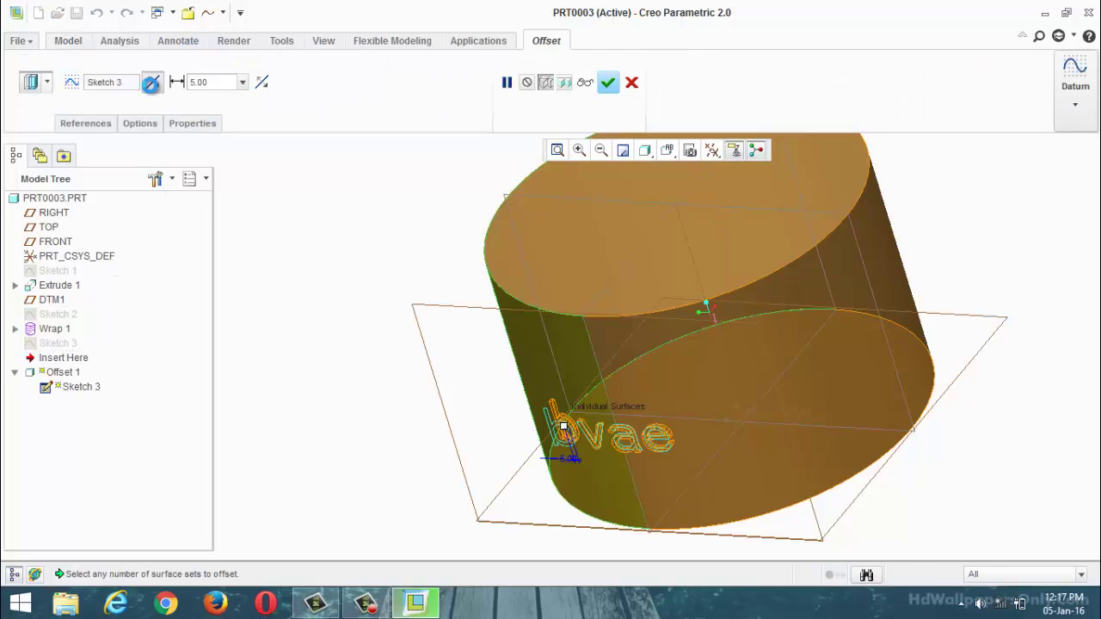
click(152, 83)
click(609, 82)
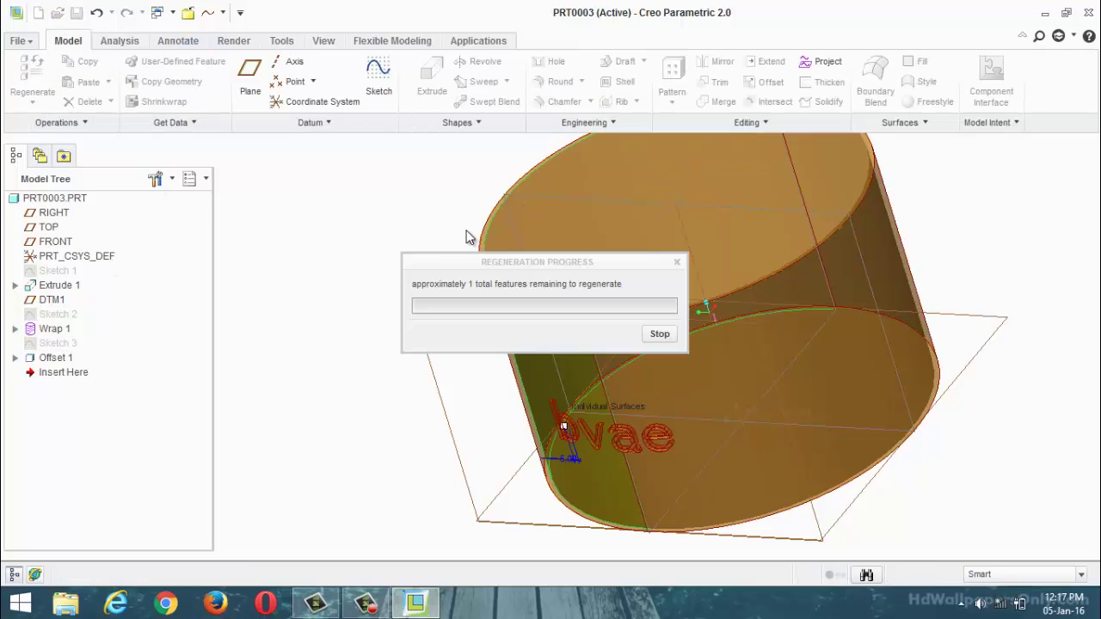
scroll(558, 423, up, 5)
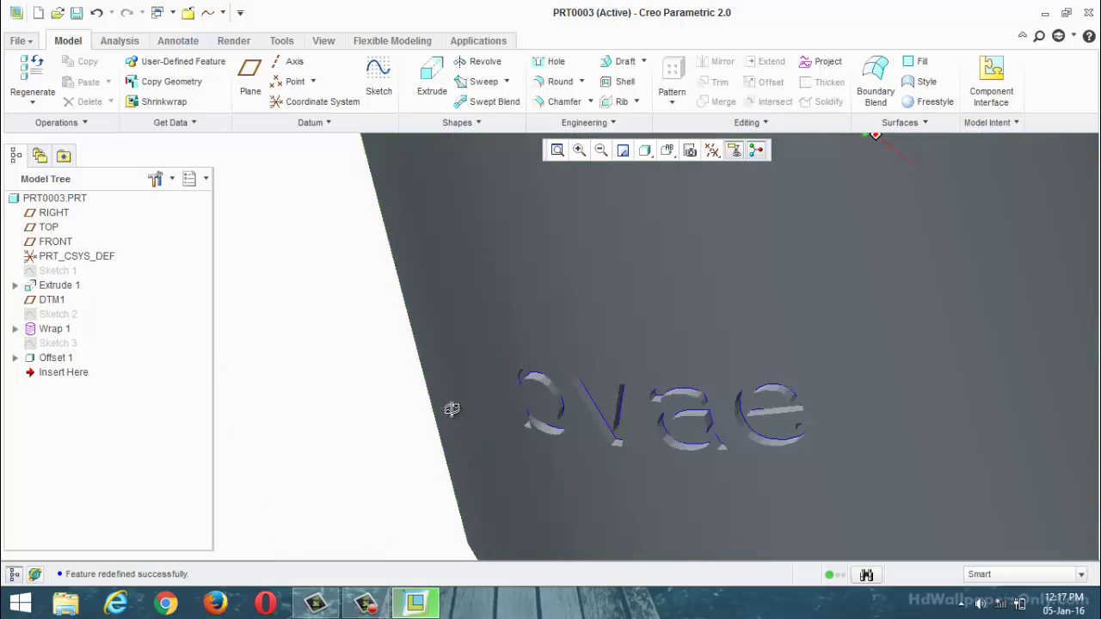
mouse_move(449, 405)
middle_down()
mouse_move(460, 382)
mouse_move(451, 394)
middle_up()
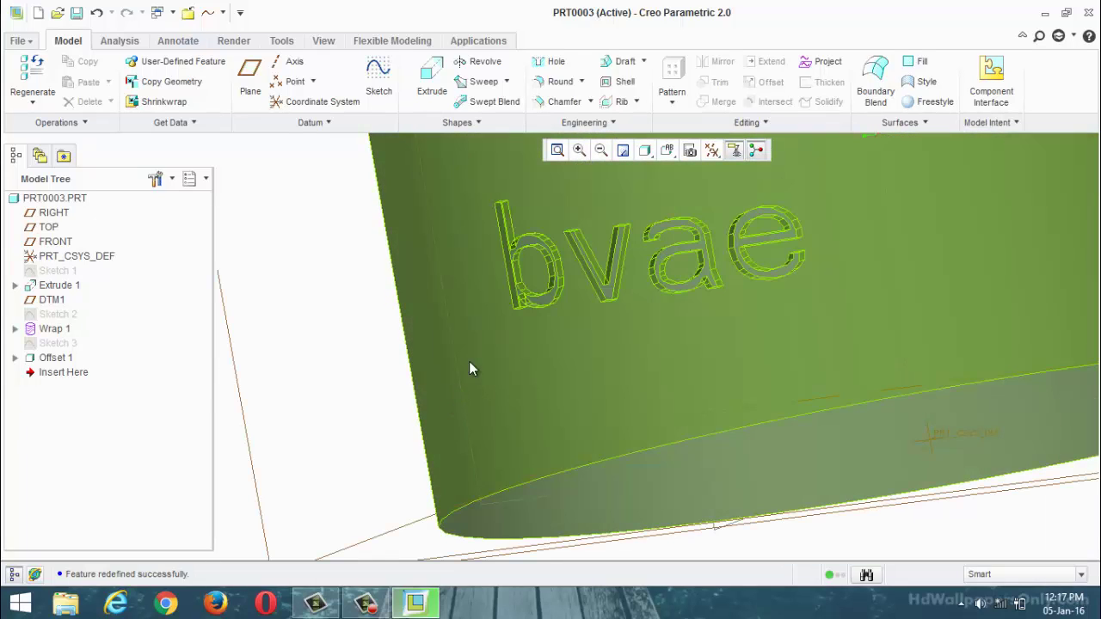
Redefine the letter offset again, reverse its offset direction, toggle the sketch side twice and accept the feature
right_click(54, 358)
click(118, 244)
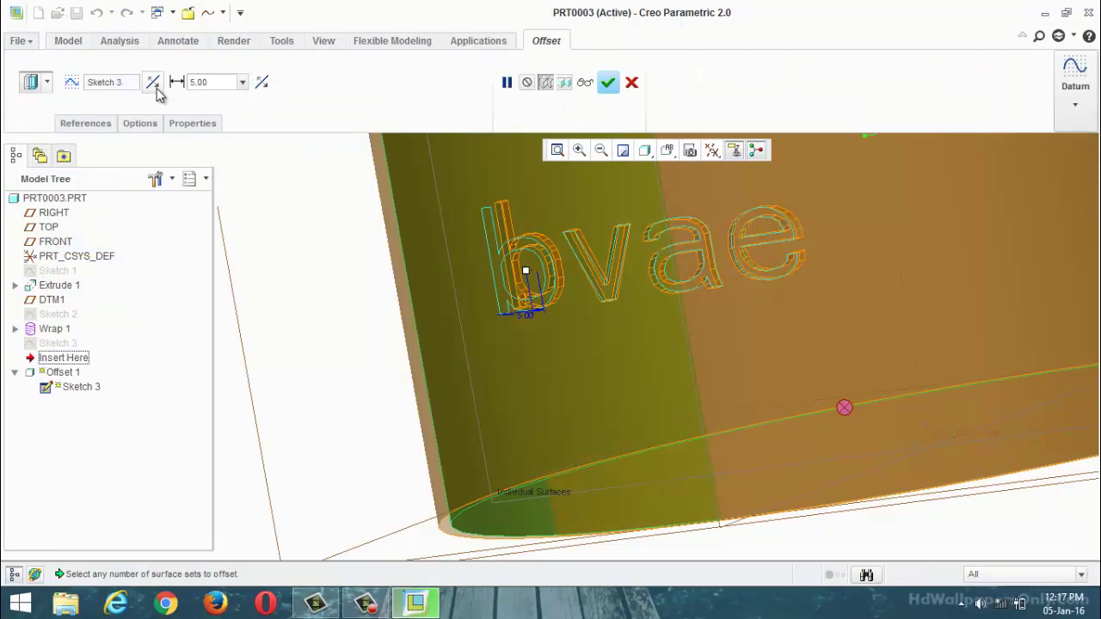
click(154, 89)
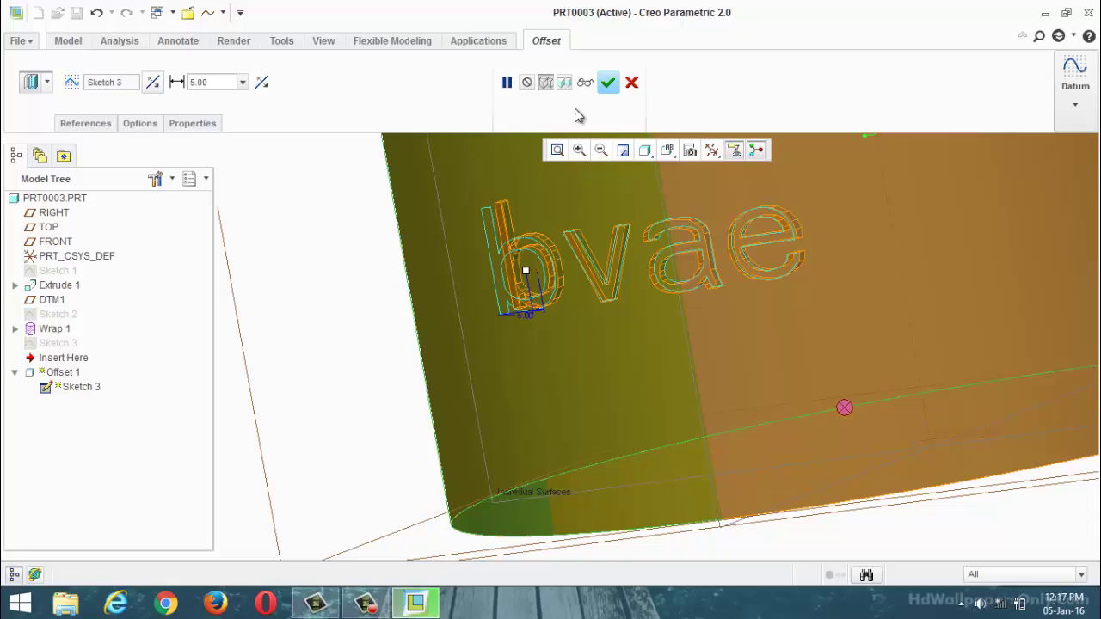
click(262, 83)
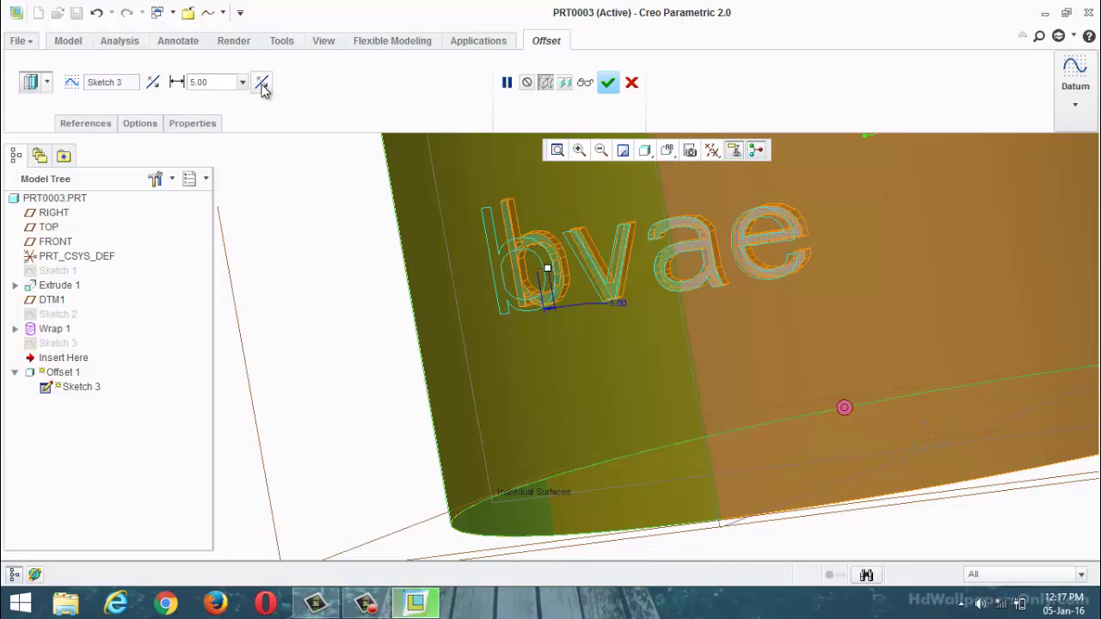
click(154, 83)
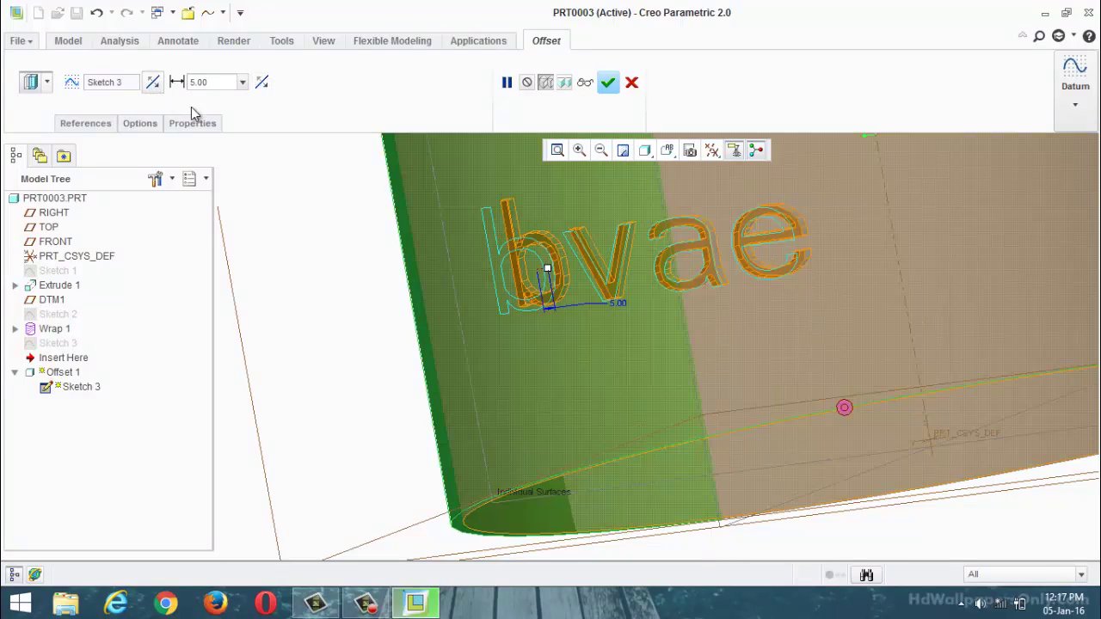
click(609, 84)
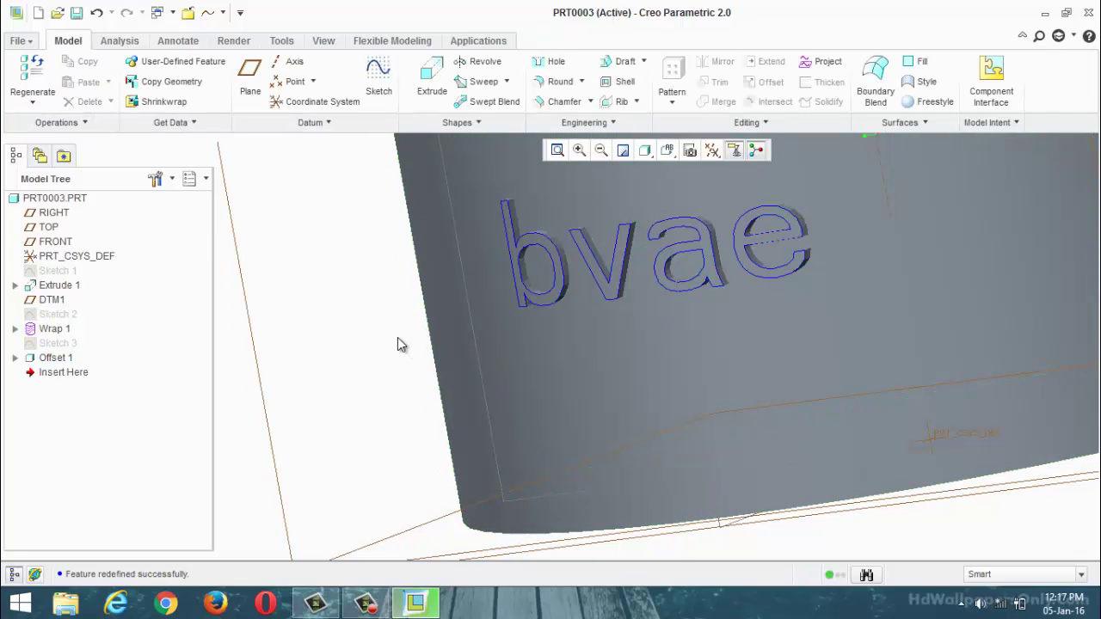
Reopen the letter offset for redefinition and change its type from Expand Feature to With Draft
middle_drag(398, 334, 374, 361)
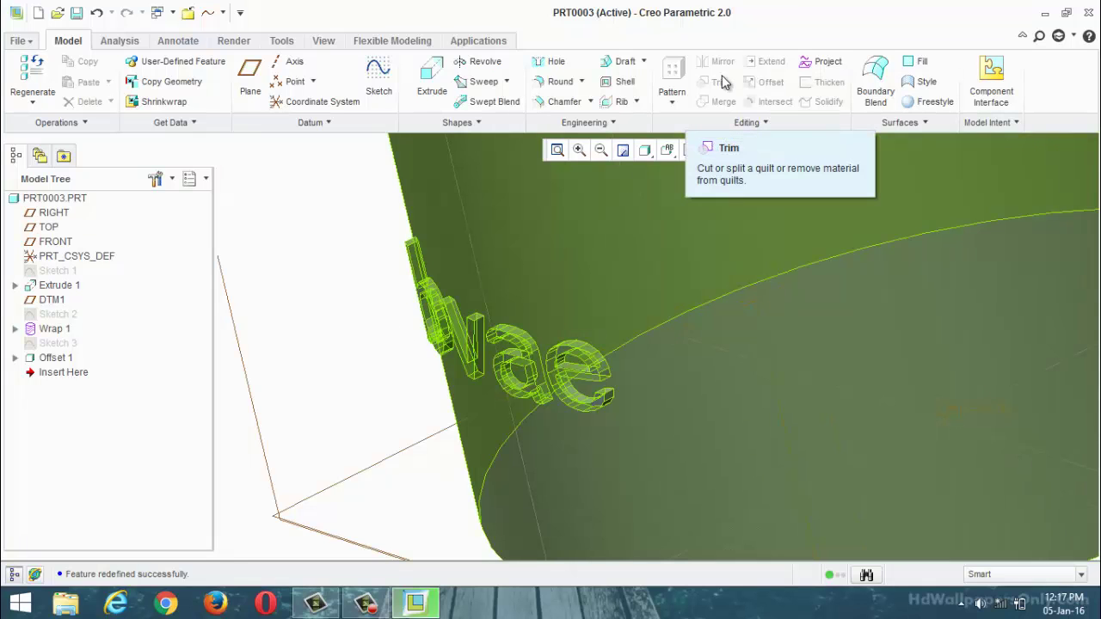
right_click(54, 360)
click(112, 244)
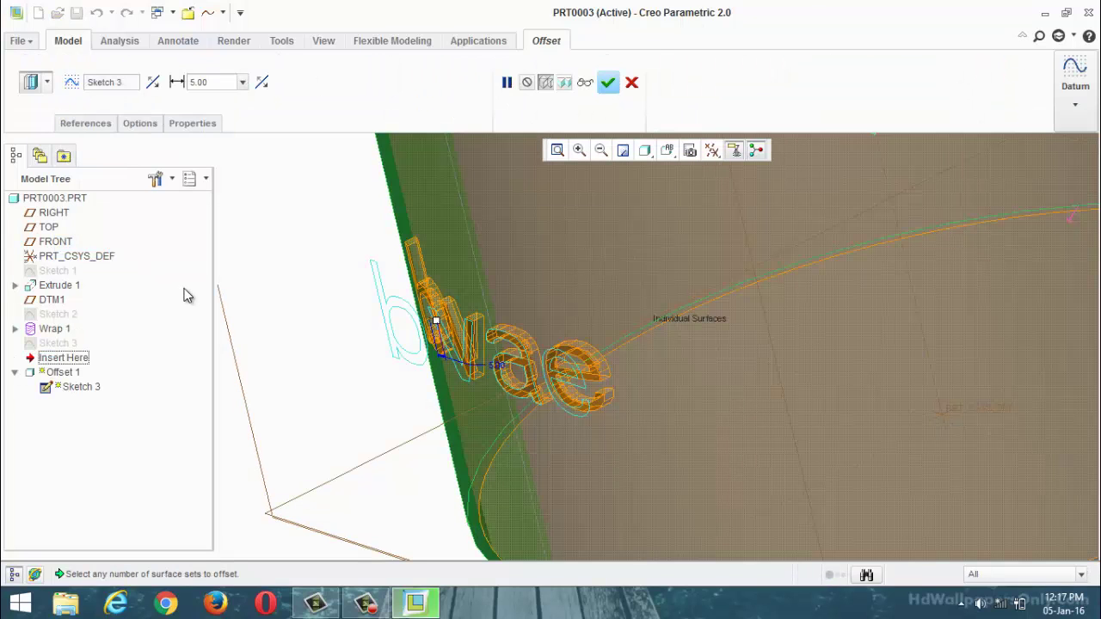
click(47, 83)
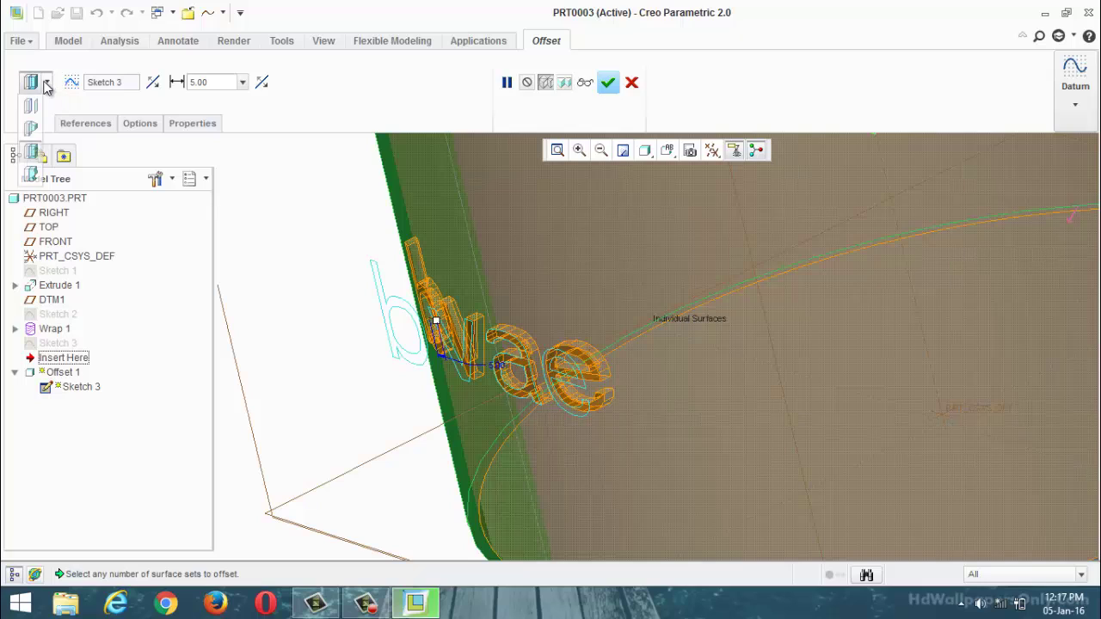
click(41, 143)
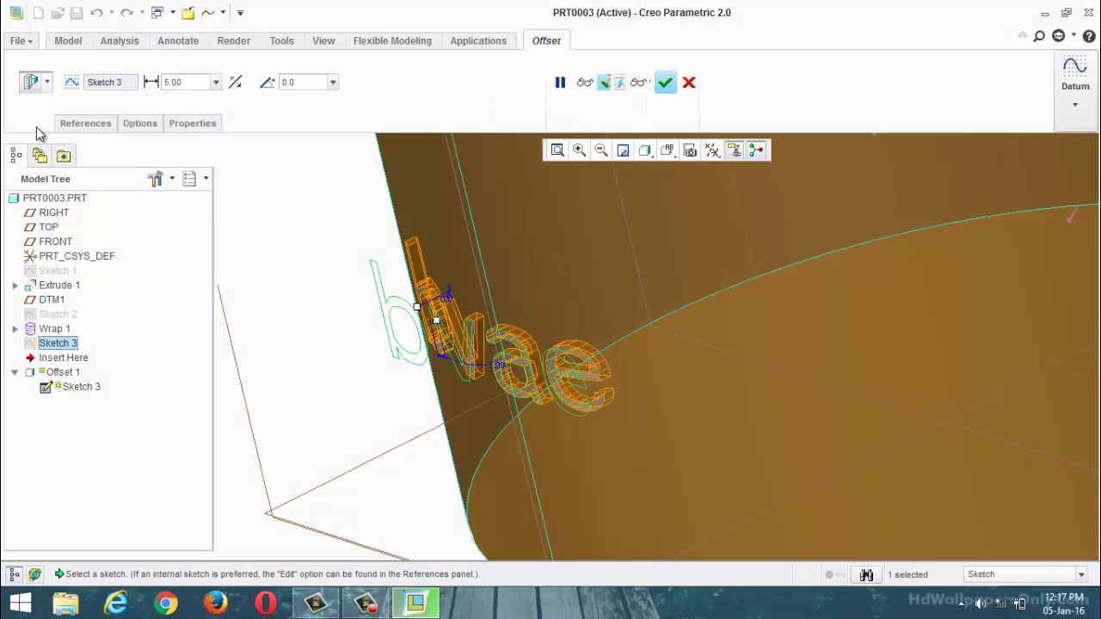
Try a draft angle of 1 on the letter offset, and set the angle to 2
scroll(325, 248, down, 3)
click(298, 83)
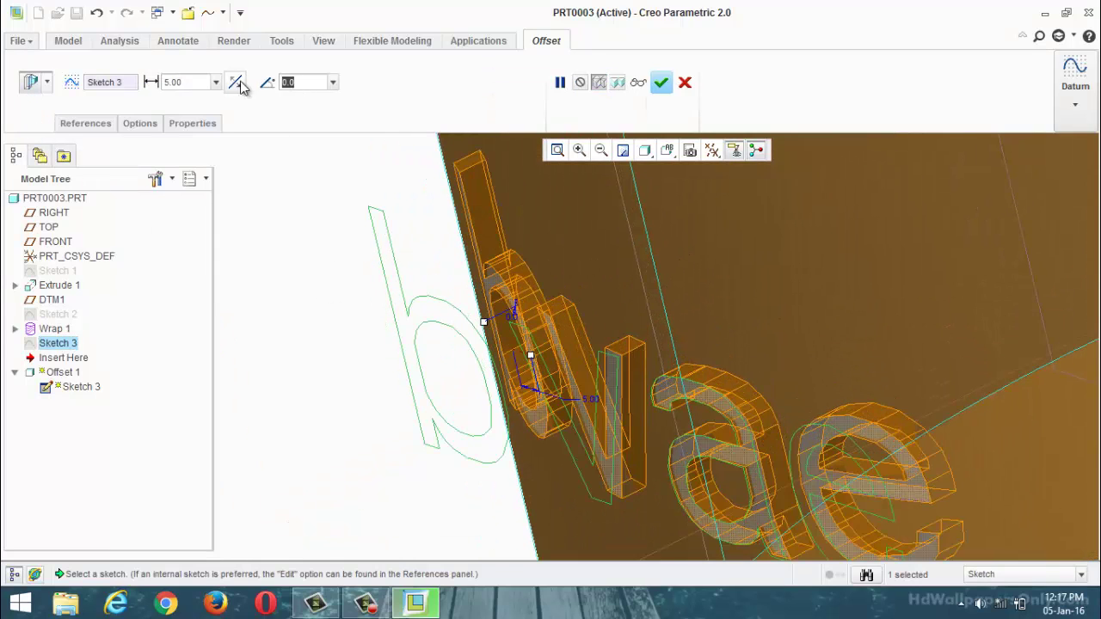
text(1)
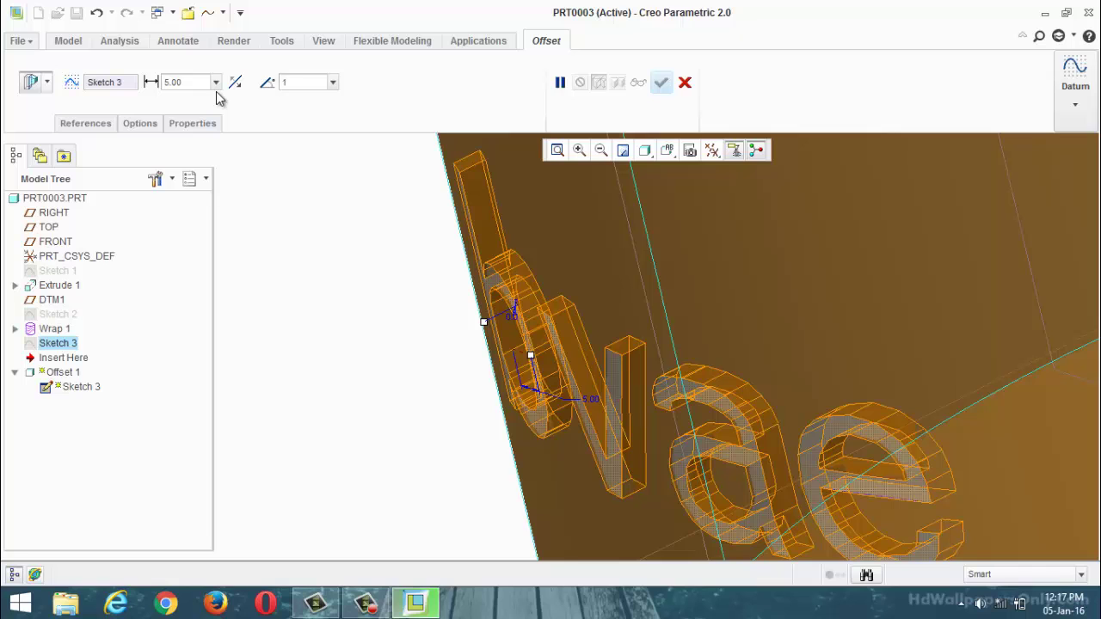
key(Return)
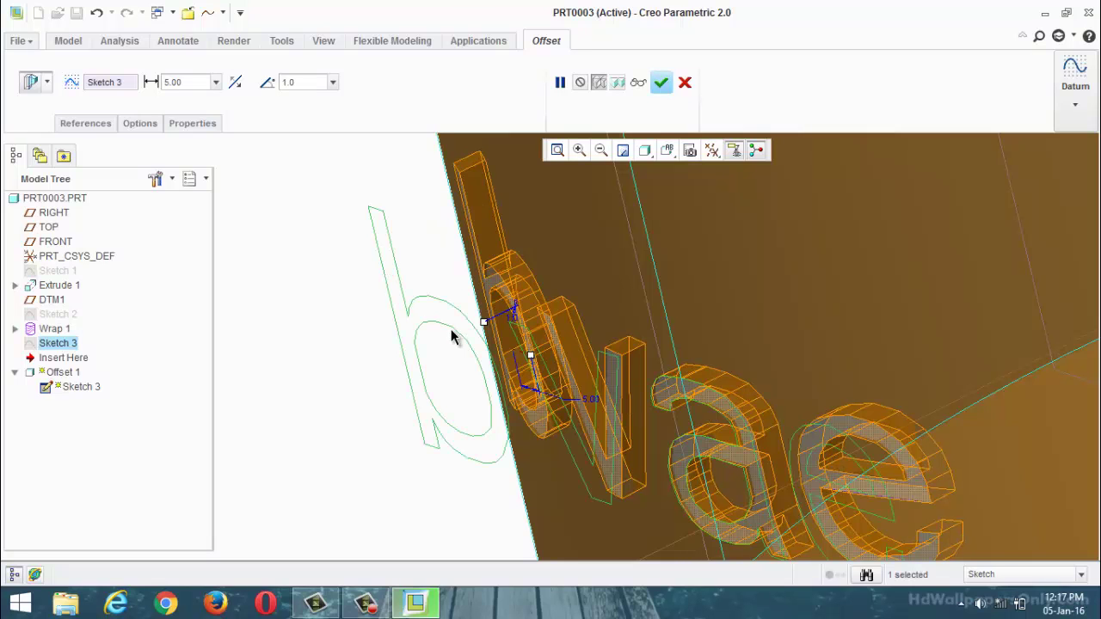
middle_drag(512, 332, 473, 328)
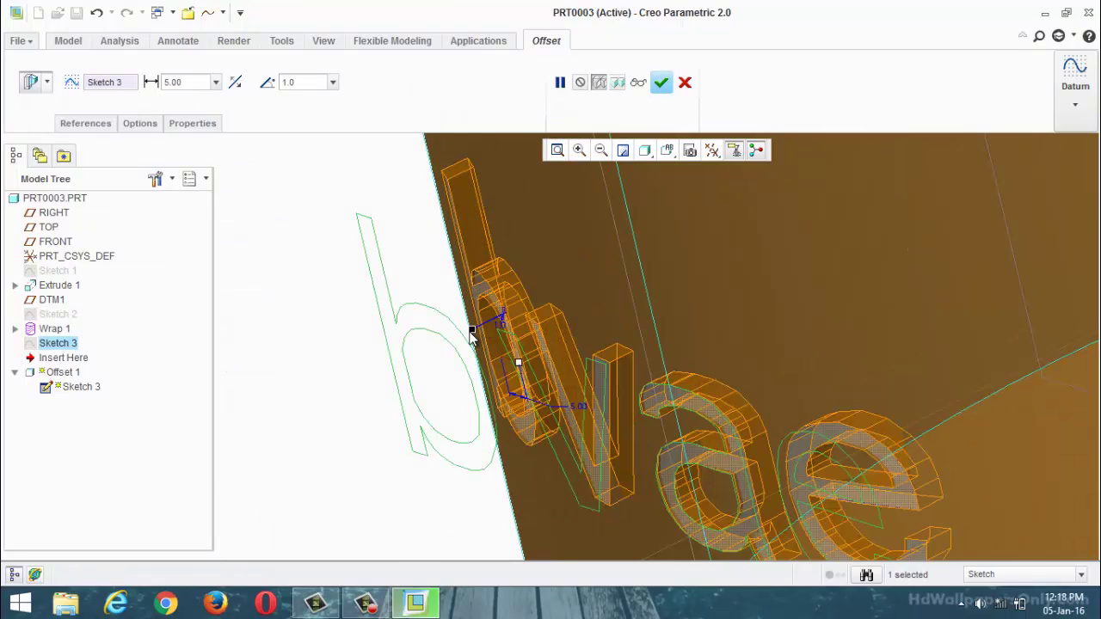
click(285, 82)
text(2)
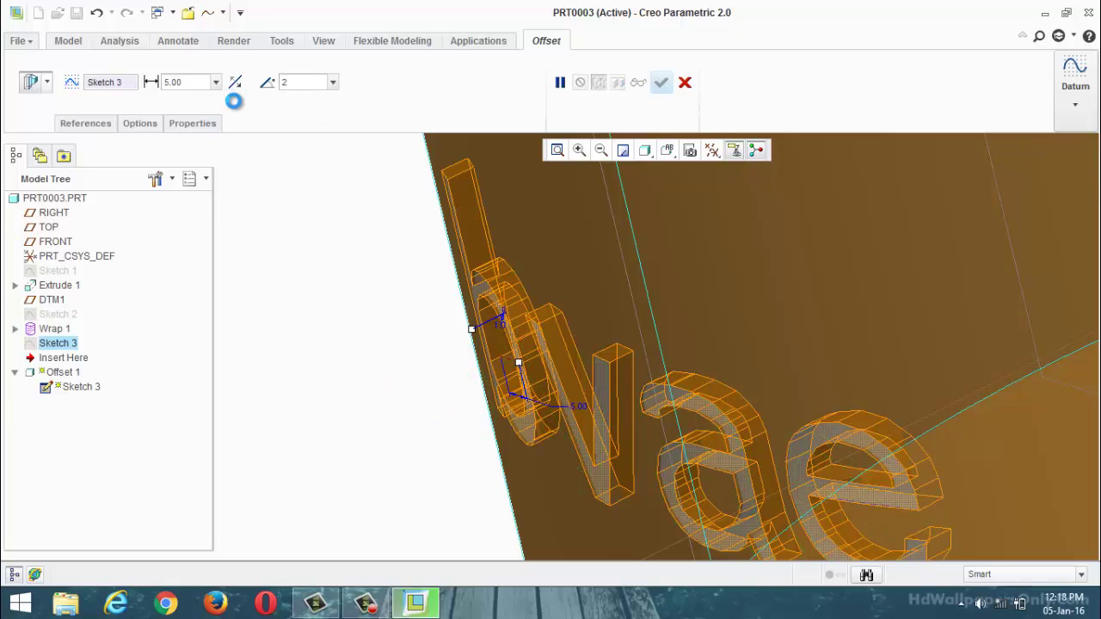
key(Return)
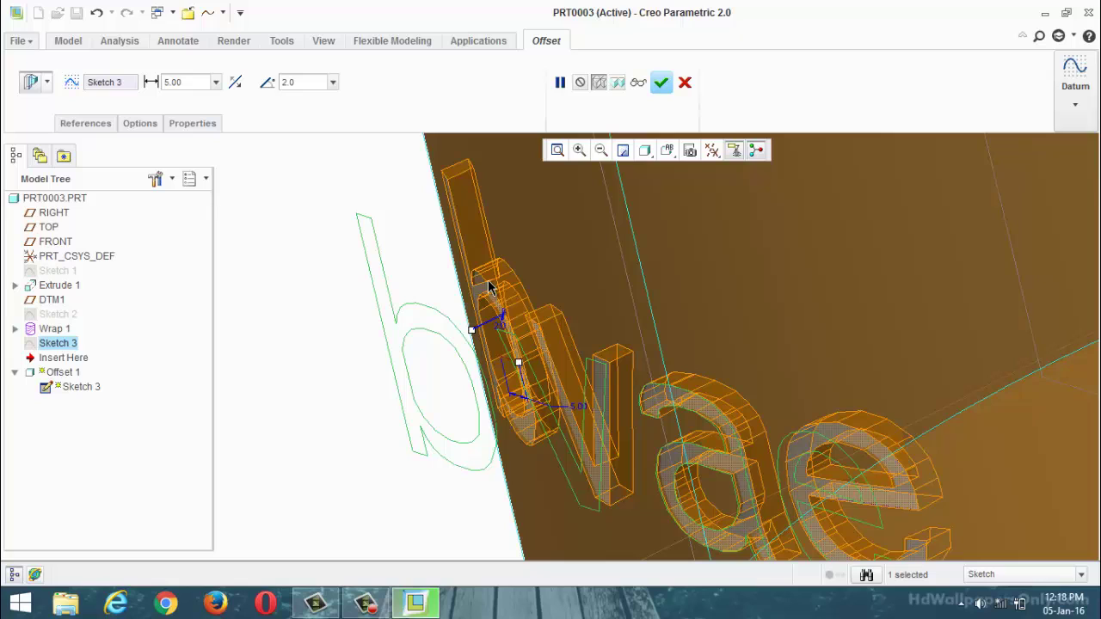
Make the drafted offset's side surfaces normal to the surface instead of the sketch and check the preview on the whole cylinder
click(49, 83)
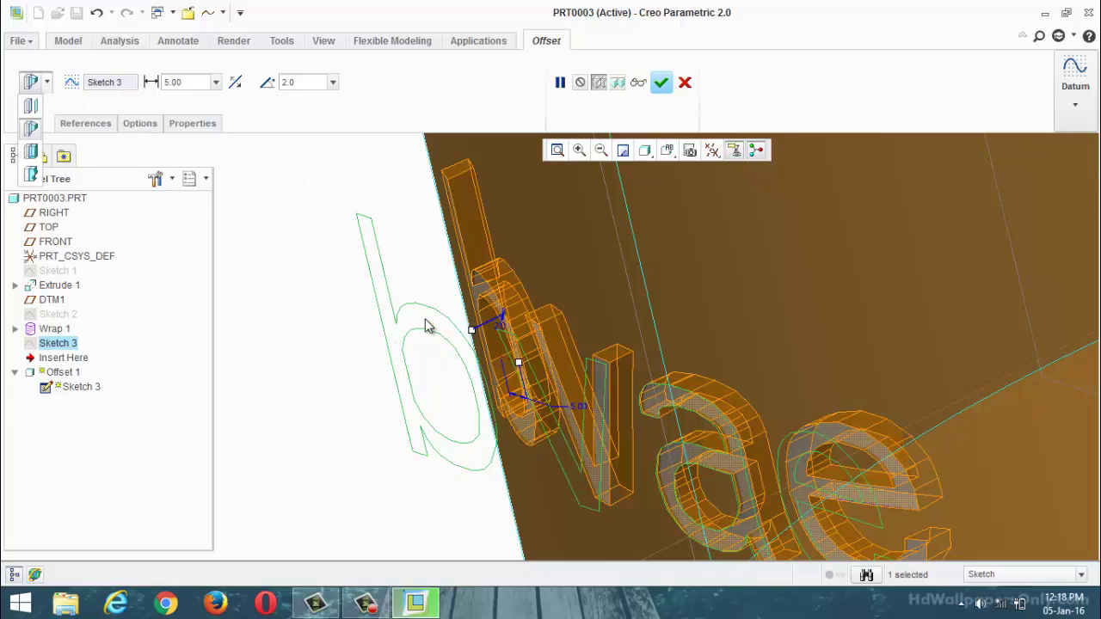
click(148, 127)
click(144, 126)
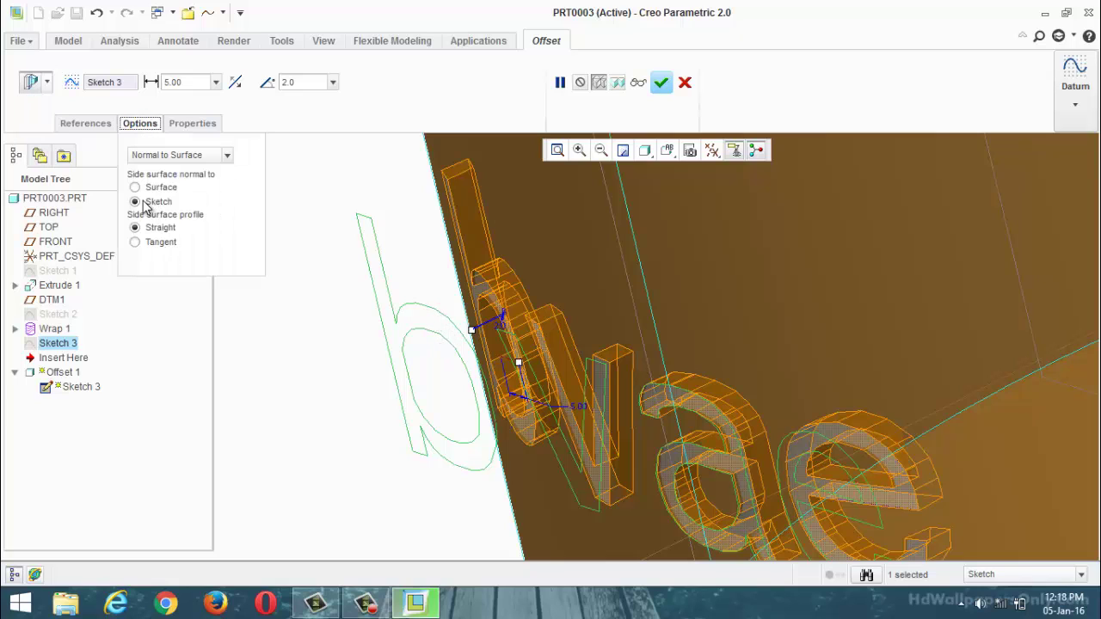
click(135, 187)
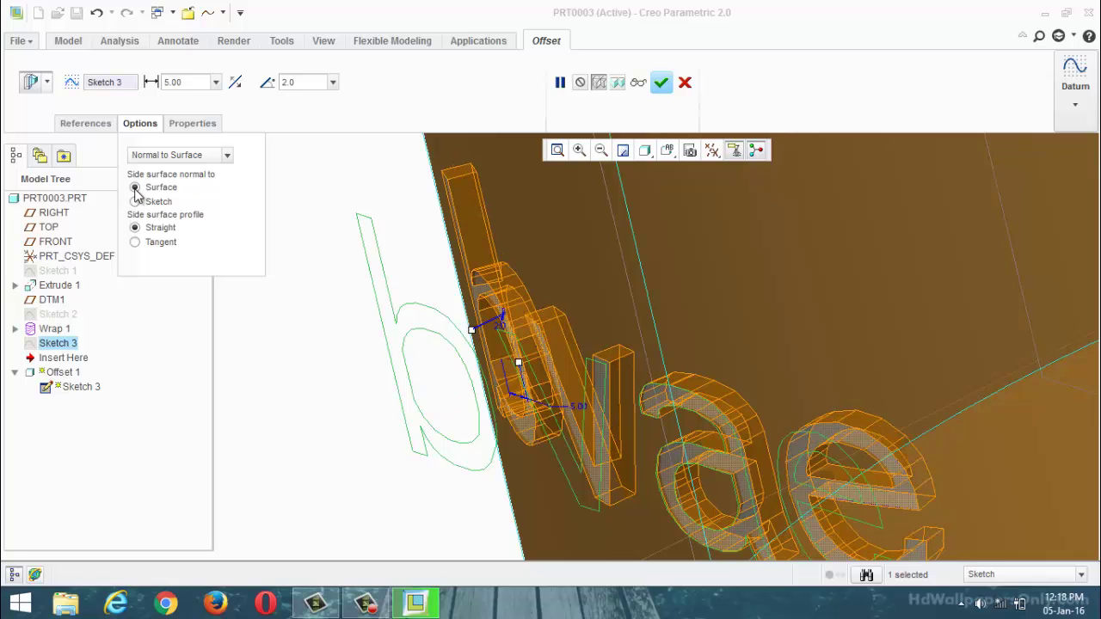
scroll(401, 332, down, 3)
scroll(425, 301, down, 3)
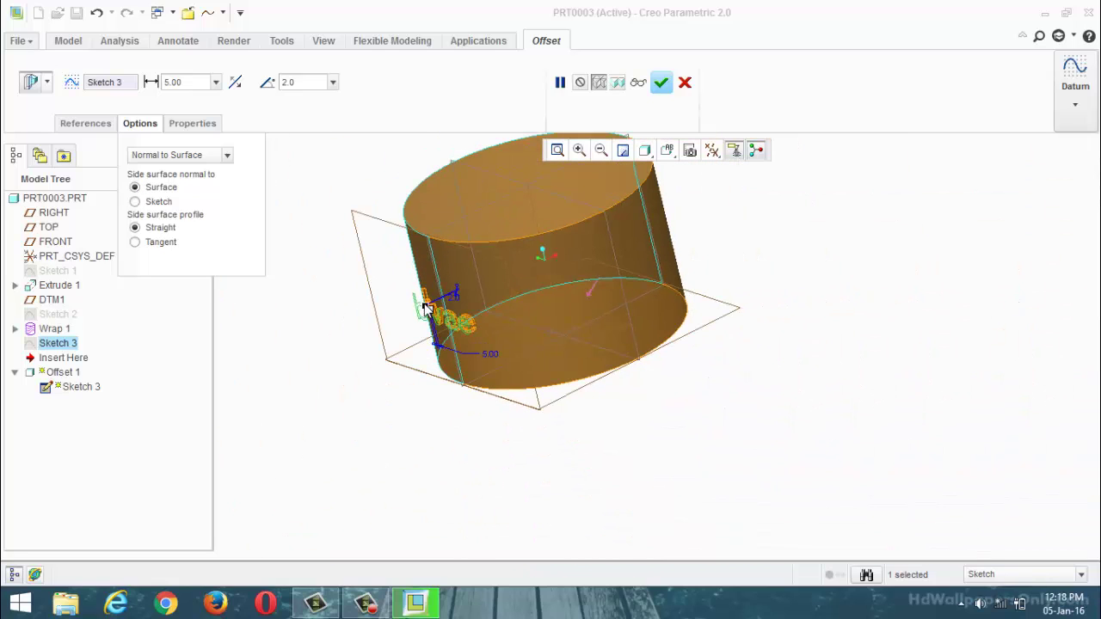
Set the letter offset's side surfaces normal to the sketch, change its type back to Expand Feature and accept it
click(135, 201)
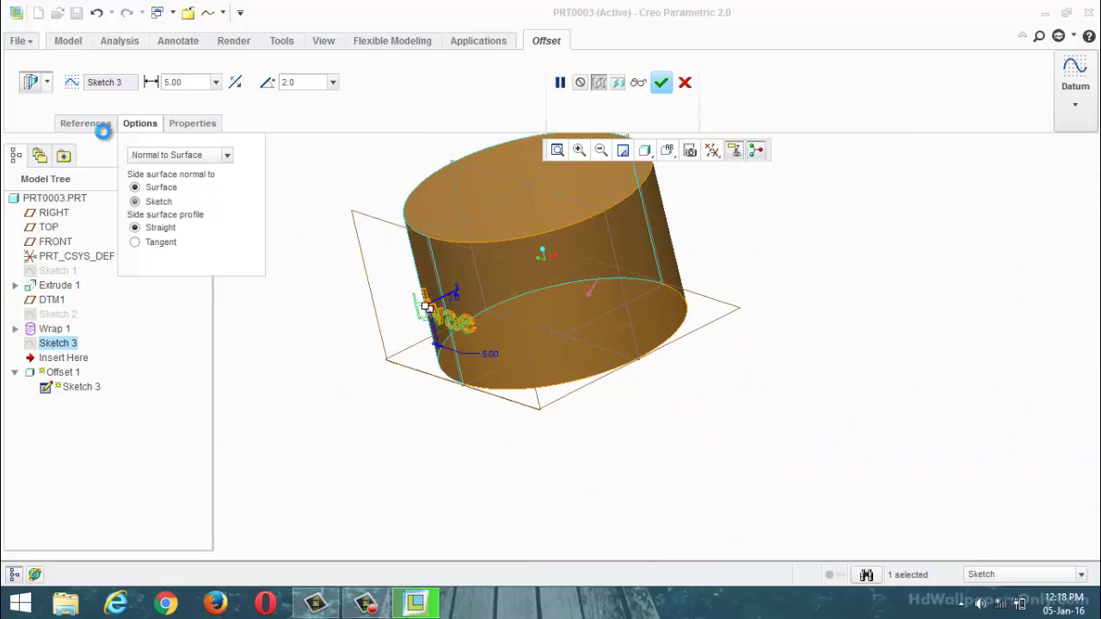
click(47, 82)
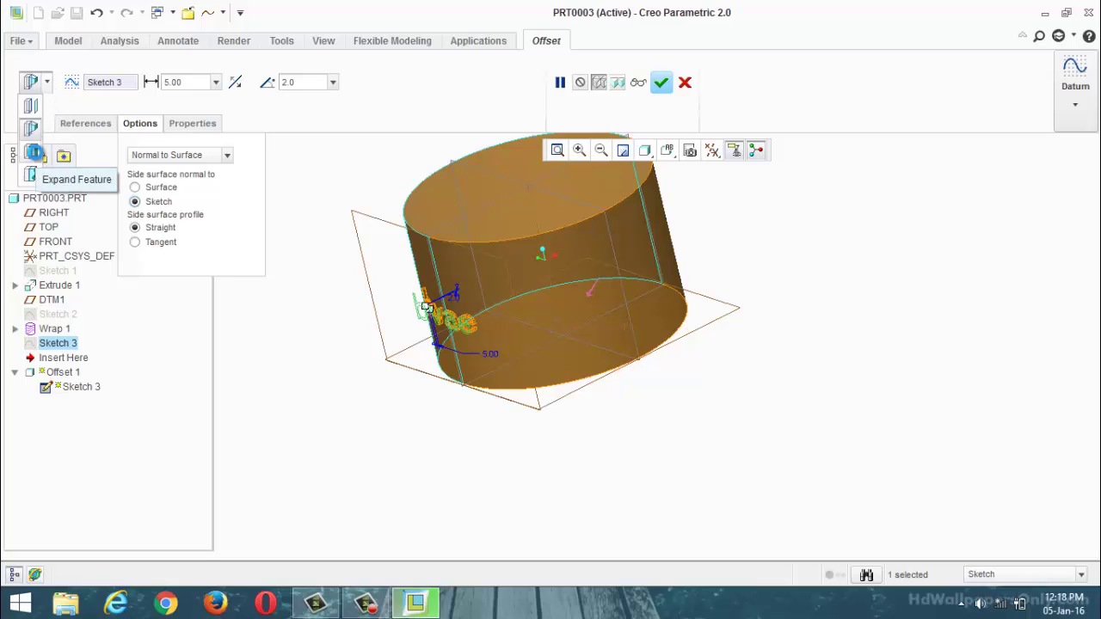
click(34, 155)
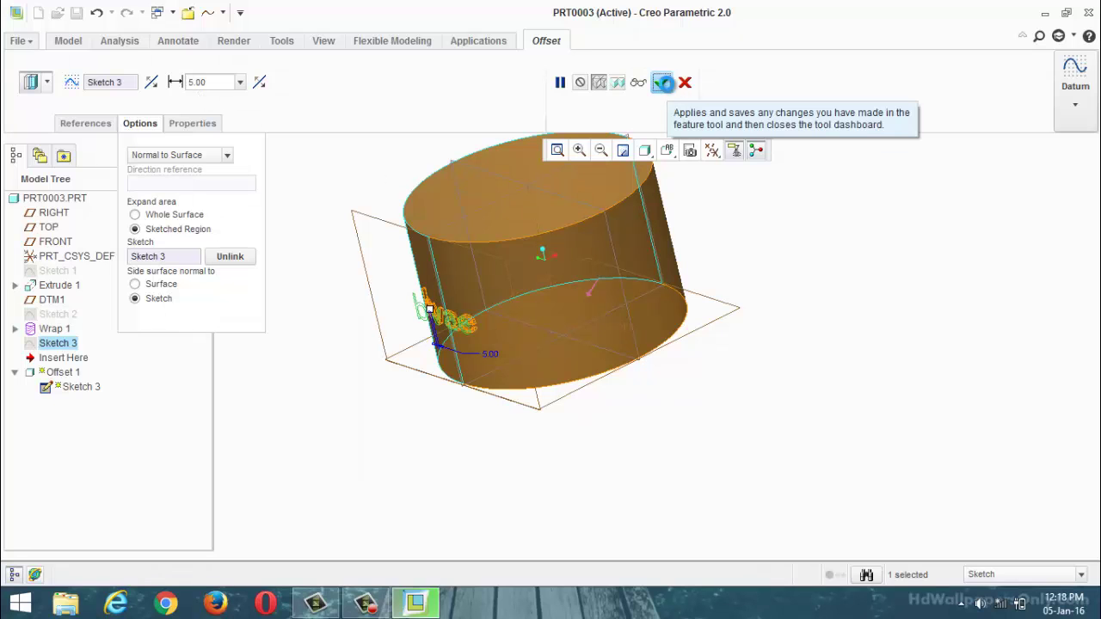
click(661, 83)
click(783, 273)
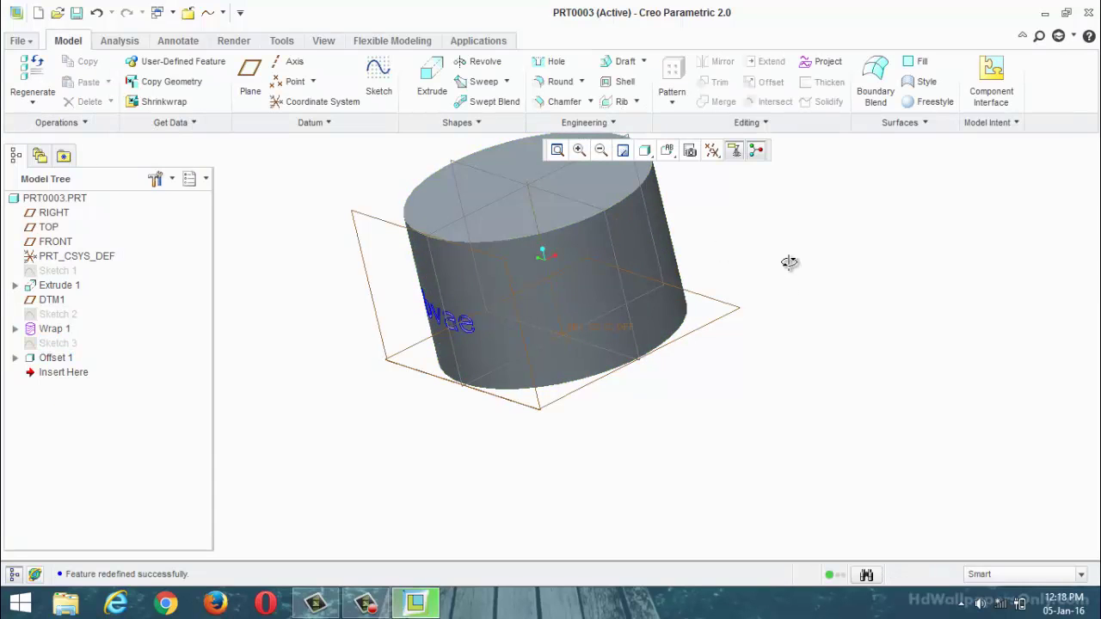
Create a datum plane tangent to the cylinder's side surface, using an existing datum plane as the second reference
middle_drag(789, 262, 665, 311)
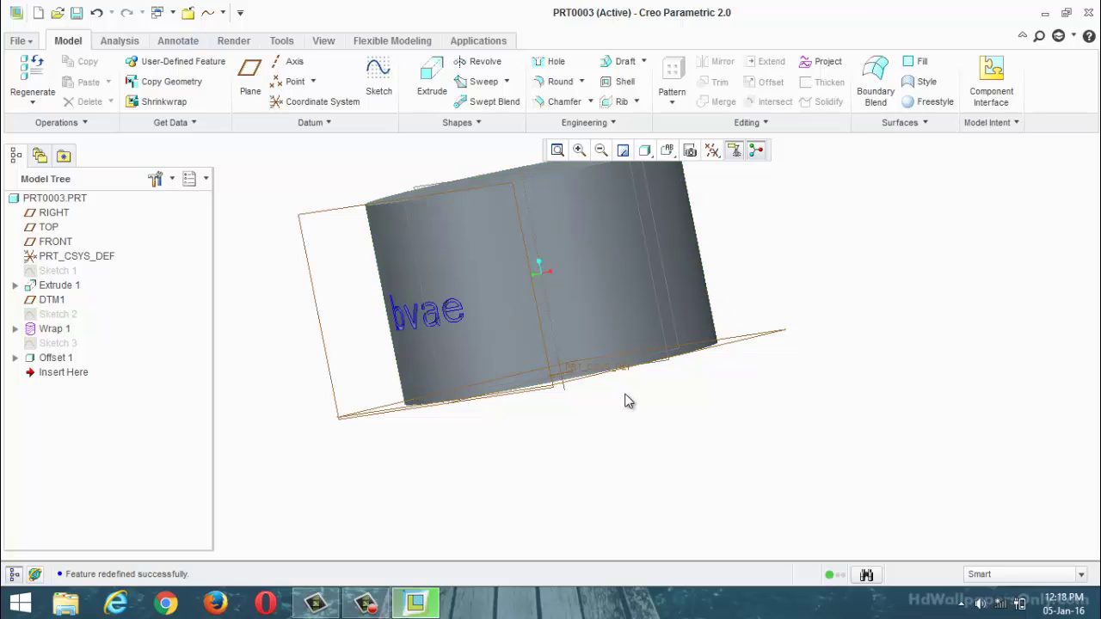
scroll(629, 394, down, 4)
scroll(671, 356, up, 3)
middle_drag(696, 305, 616, 337)
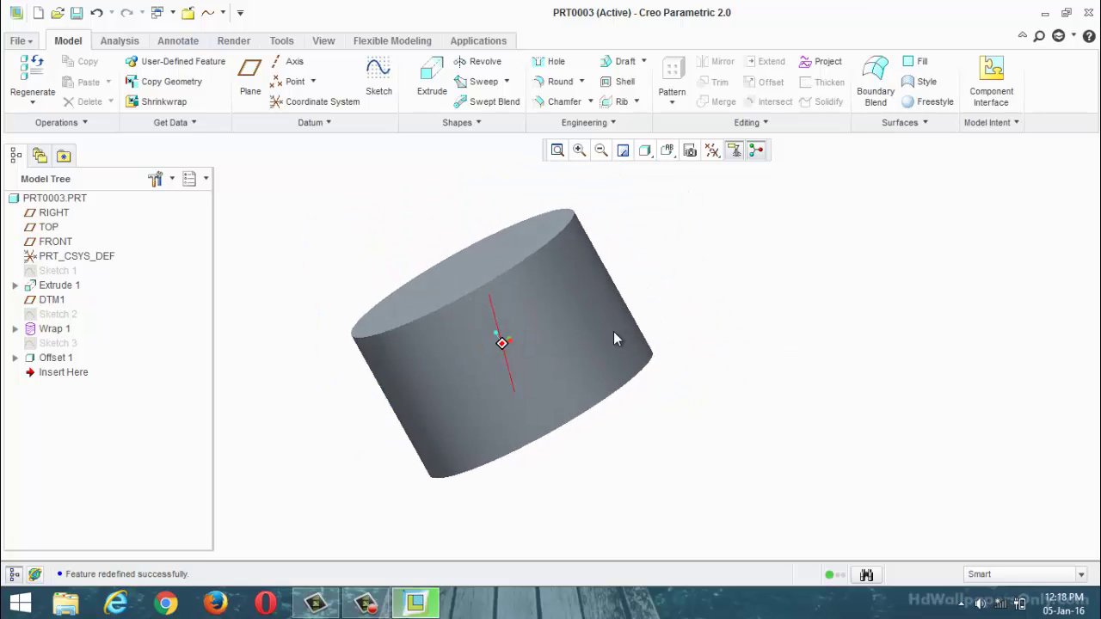
scroll(617, 338, down, 2)
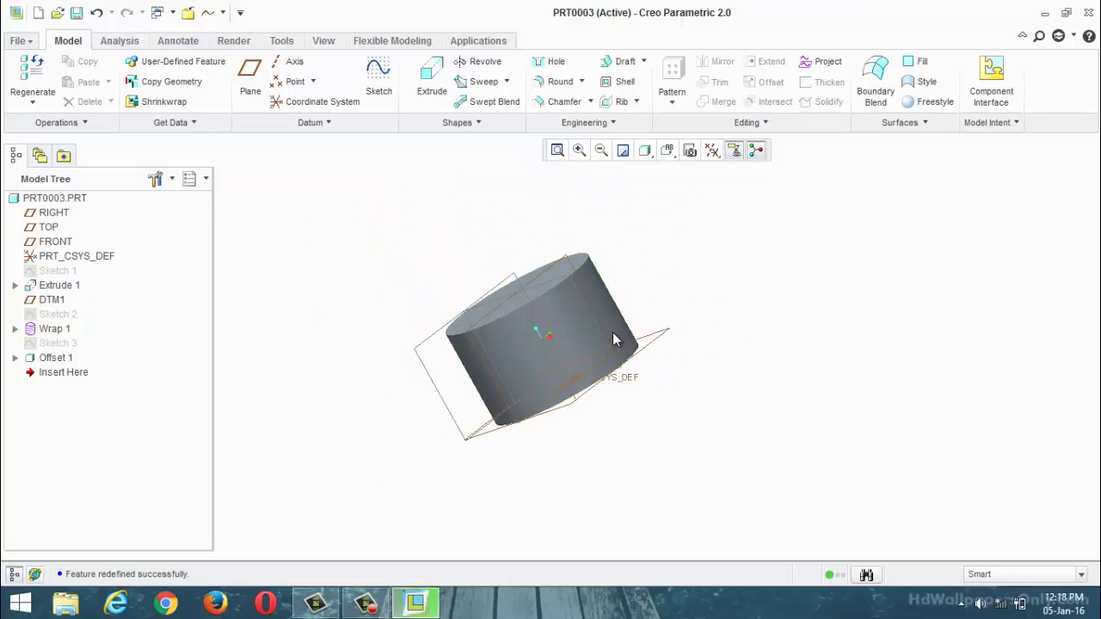
click(250, 87)
click(566, 325)
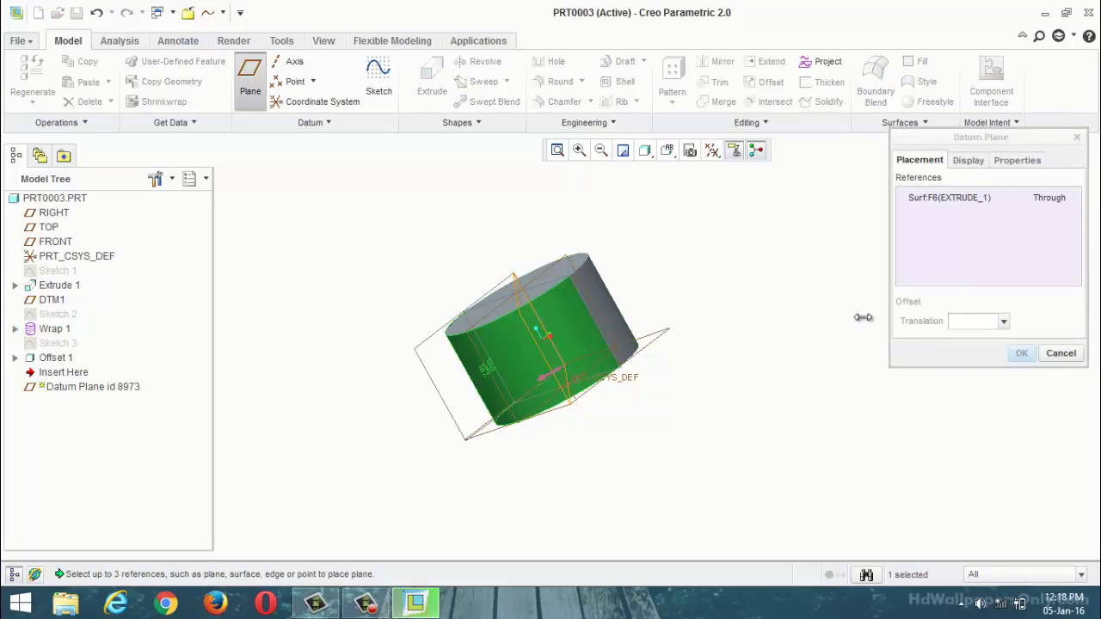
click(1061, 206)
click(1070, 200)
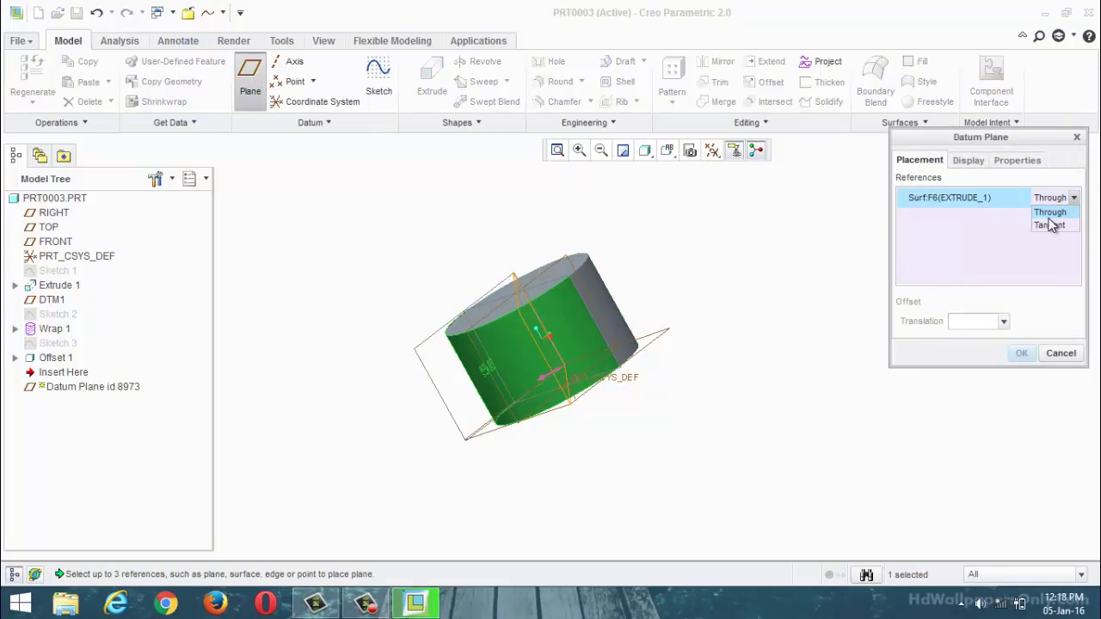
click(1054, 224)
middle_drag(608, 284, 692, 296)
ctrl+click(577, 292)
click(1018, 354)
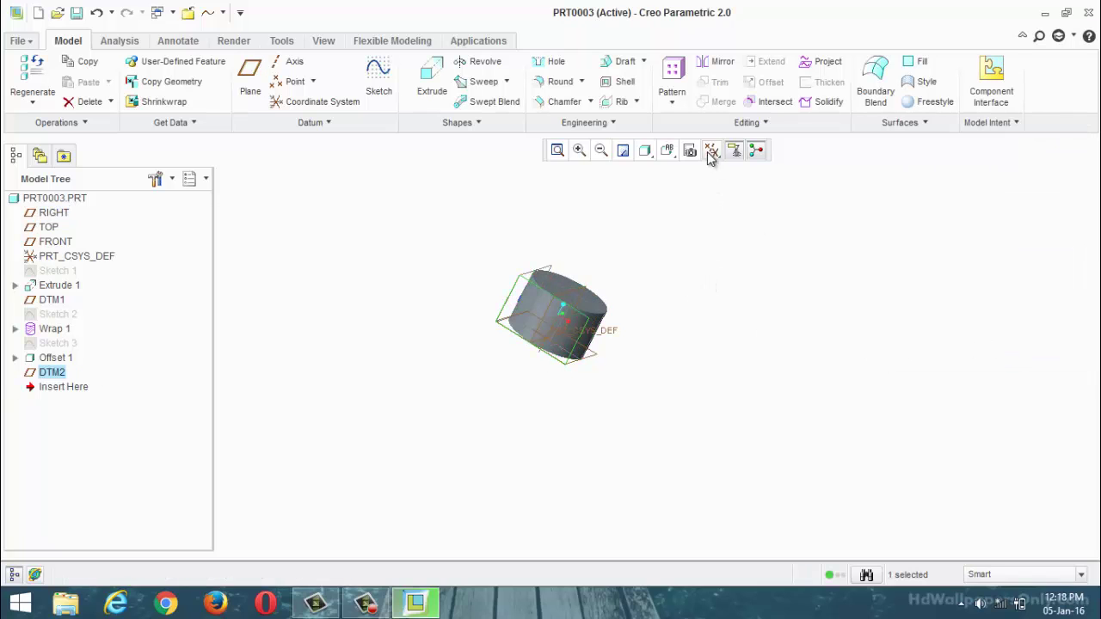
On the new tangent plane, sketch an arched spline from about 130 beside the vertical reference to about 79 above the base, and make it construction
click(378, 79)
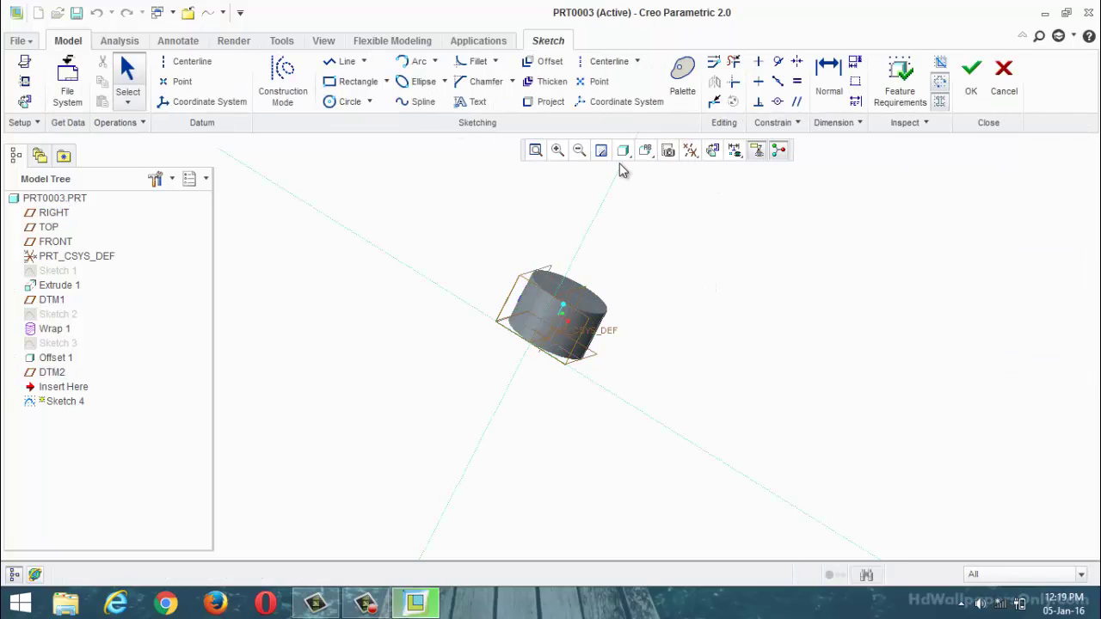
click(727, 156)
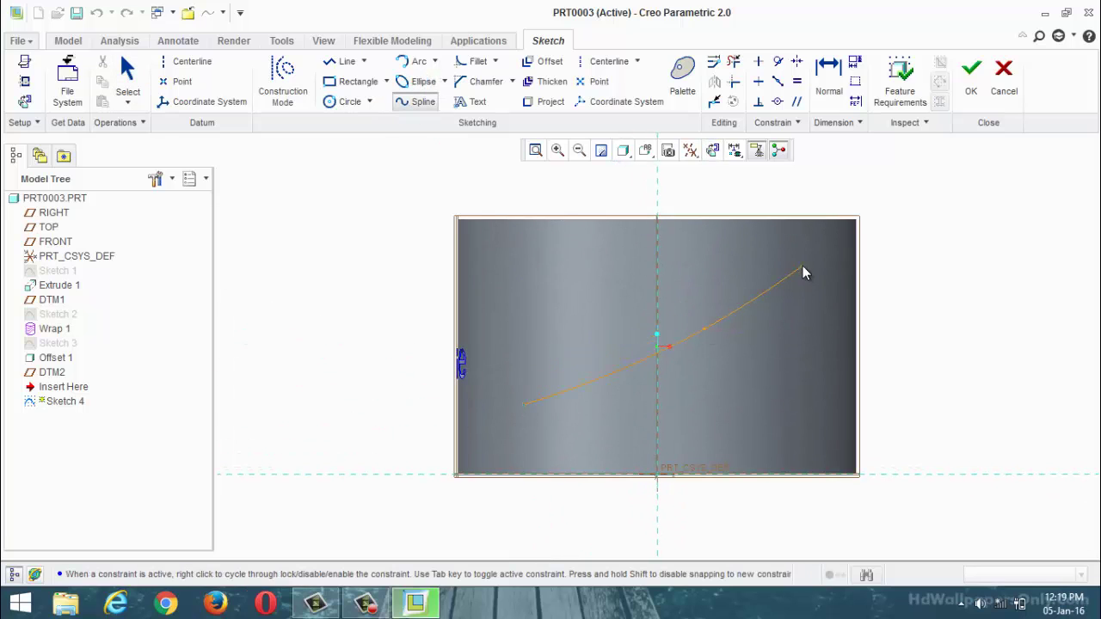
click(782, 394)
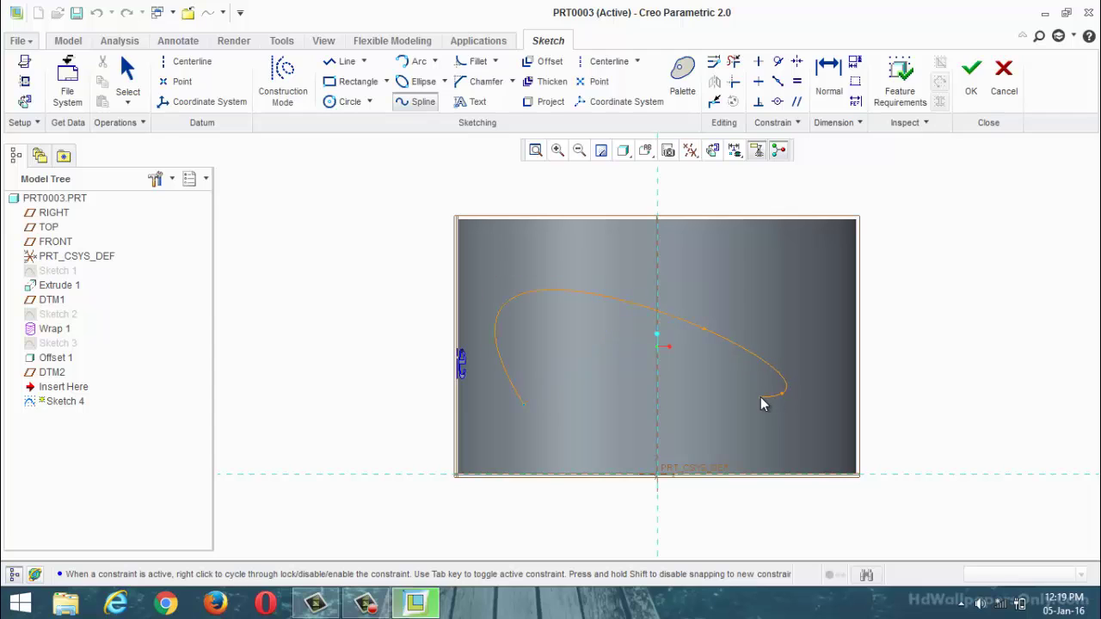
middle_click(793, 398)
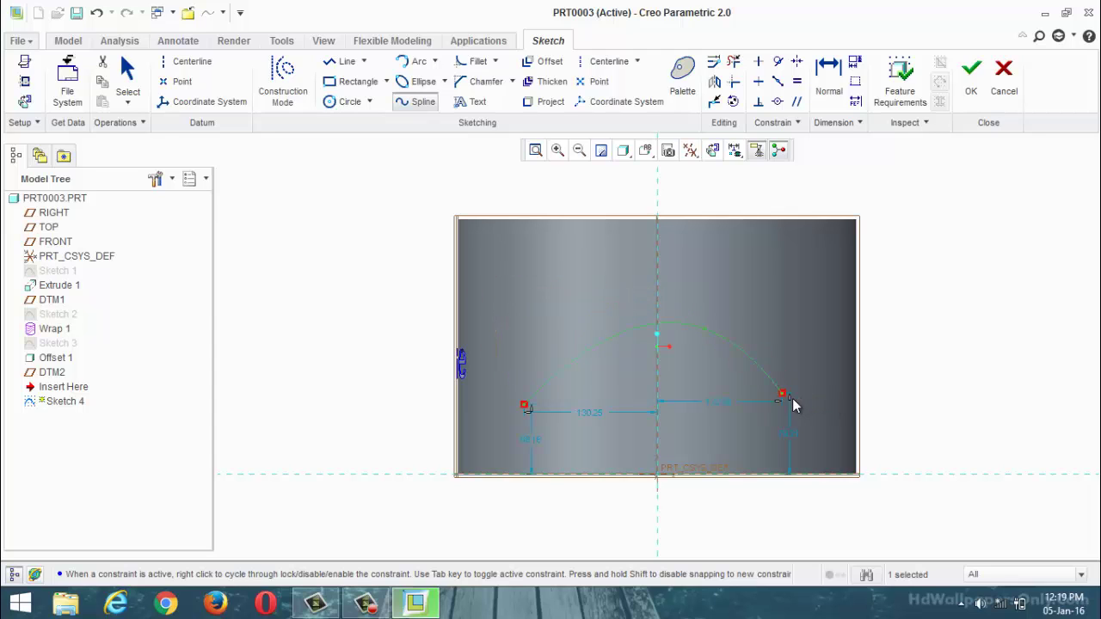
middle_click(792, 399)
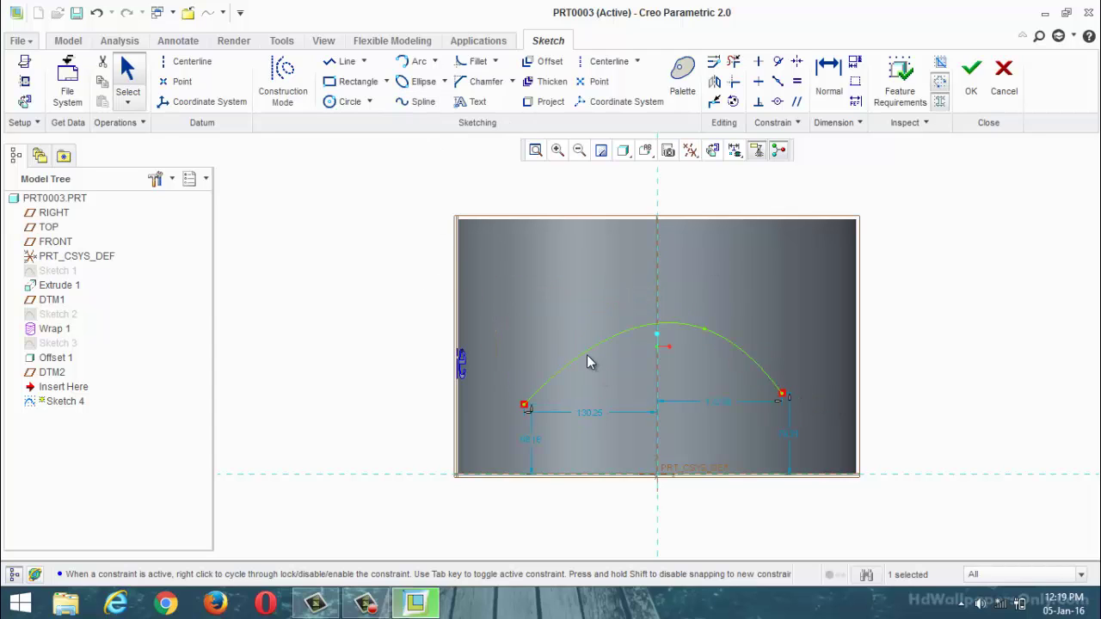
click(143, 122)
click(150, 182)
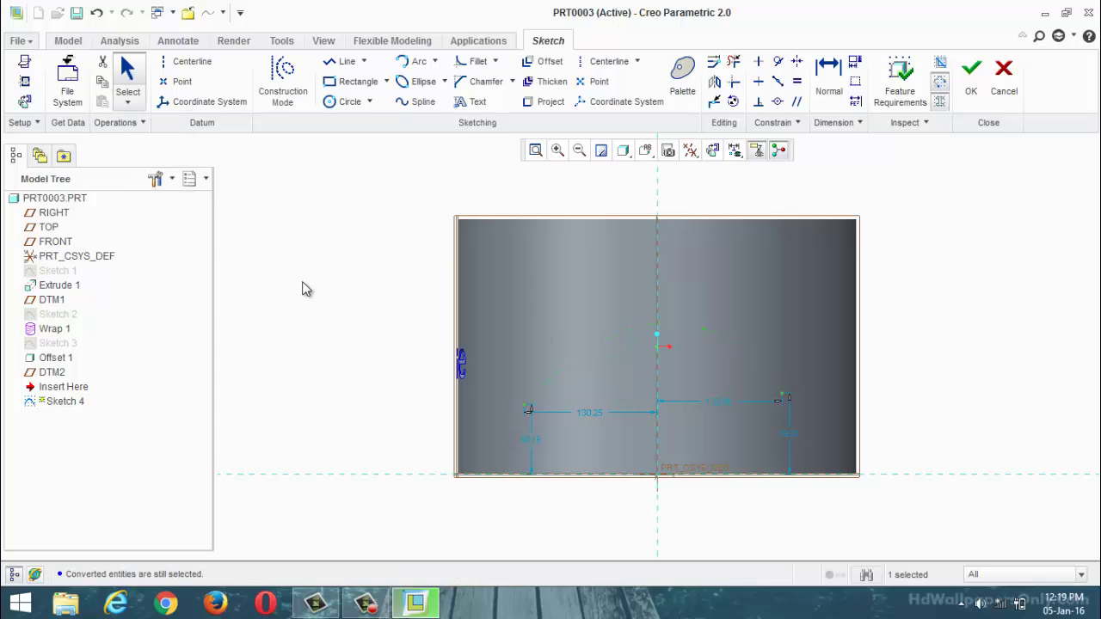
Add the sketch text "zdryhdrtuyhse5" and place it along the construction spline
click(473, 102)
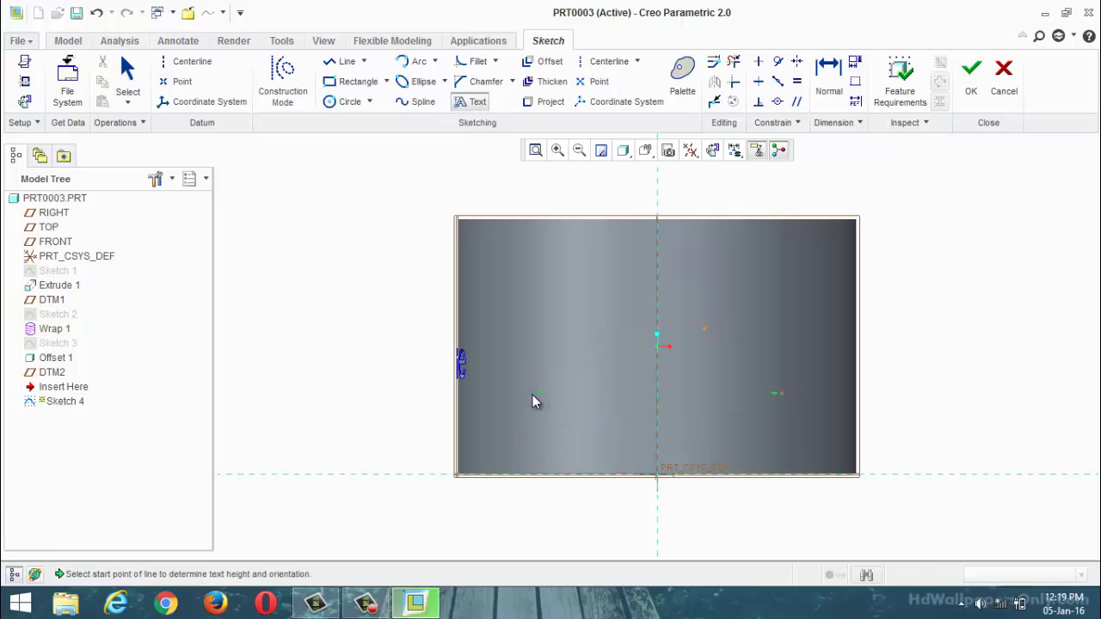
click(531, 411)
click(499, 379)
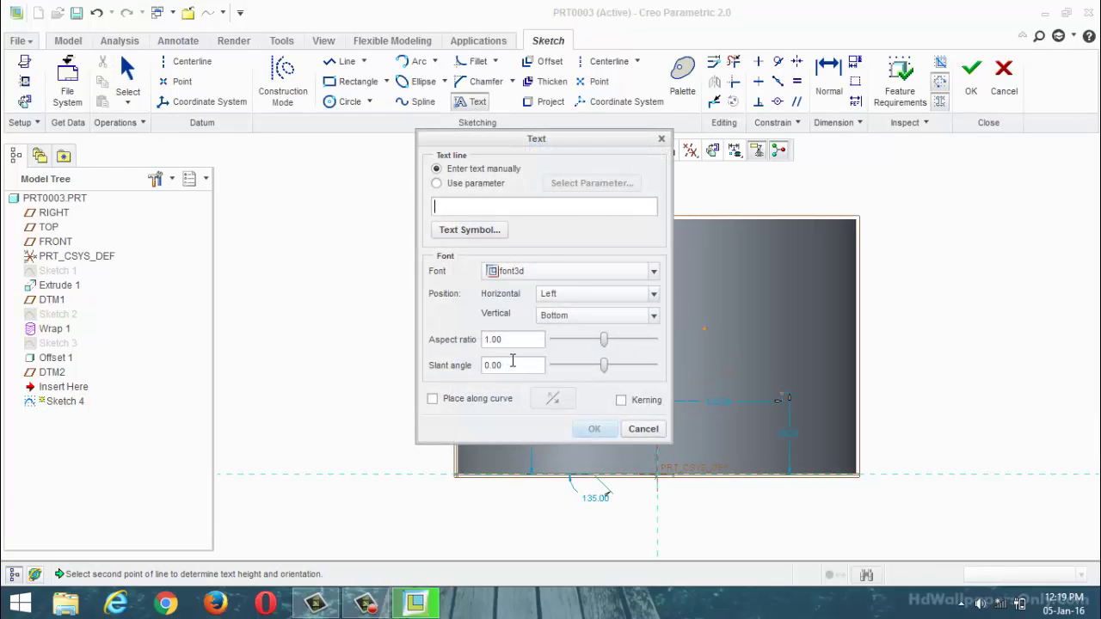
text(zdryhdrtuyhse5)
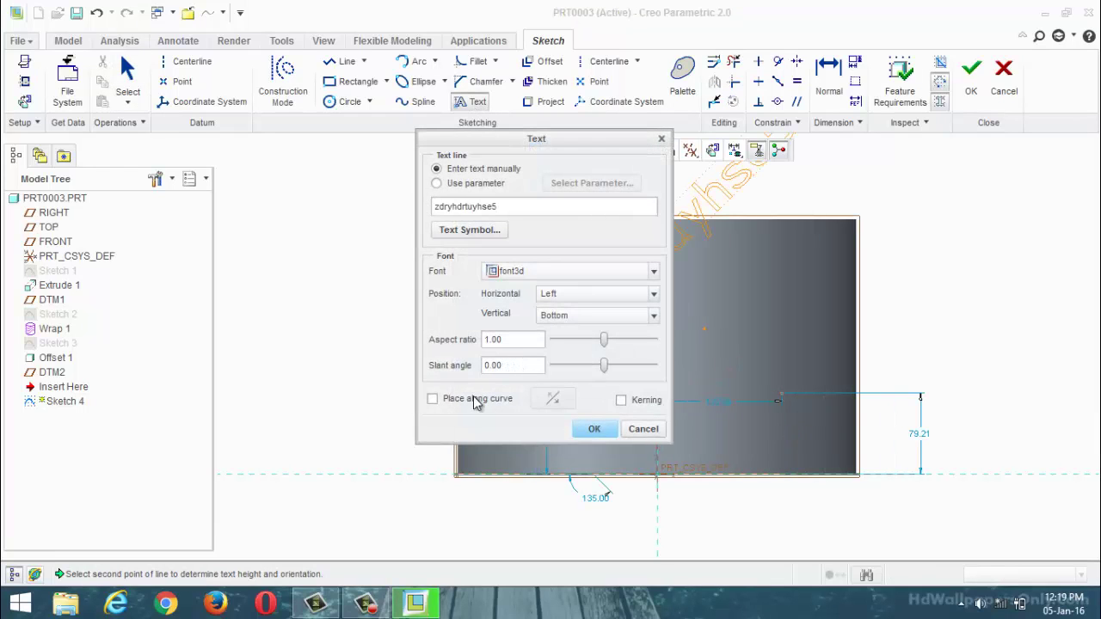
click(434, 400)
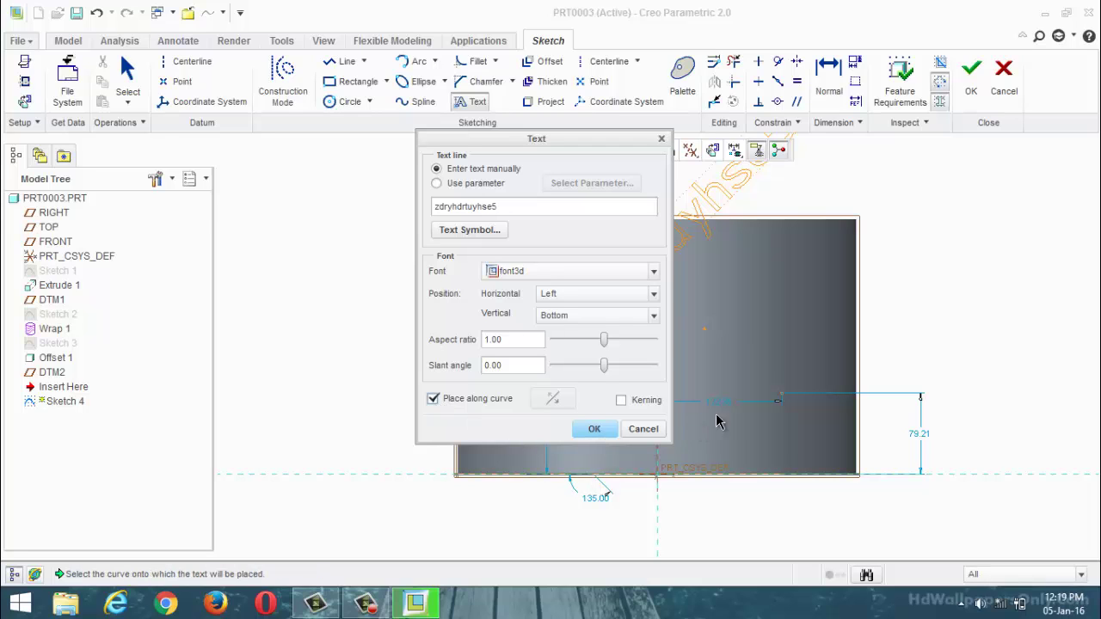
click(758, 380)
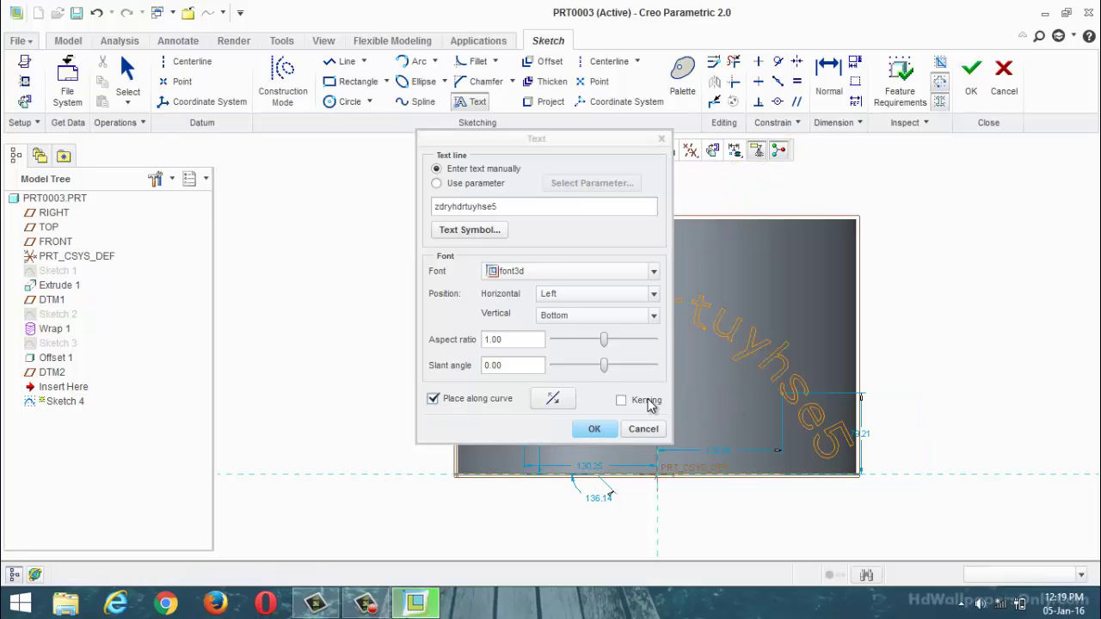
Shorten the curved text to "zdryhdrtuyh" and finish the sketch
click(501, 207)
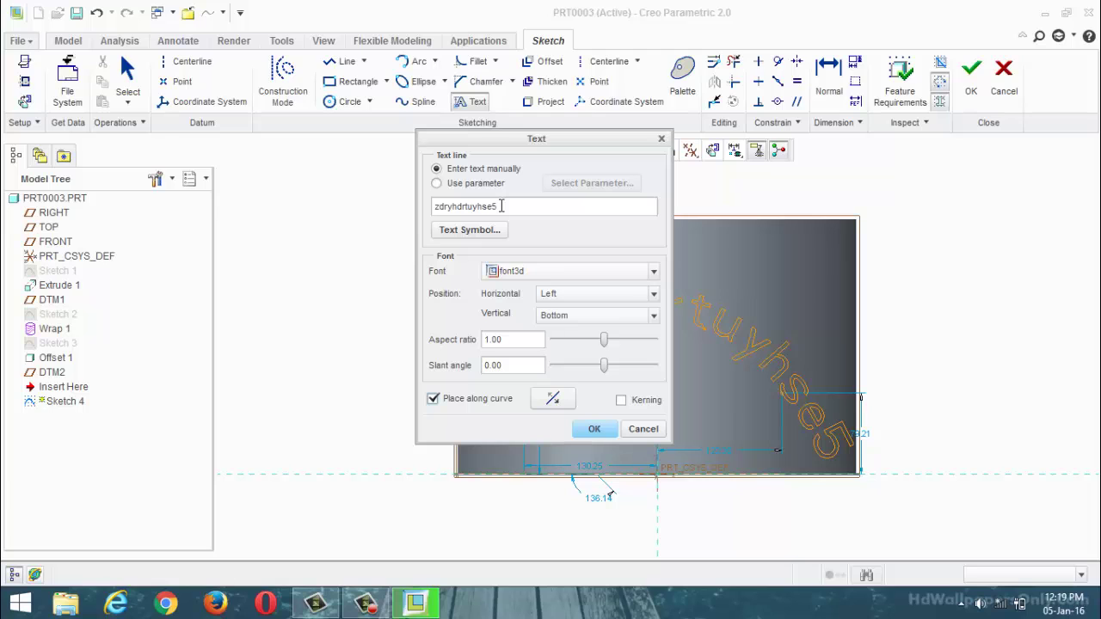
key(BackSpace)
key(BackSpace)
key(BackSpace)
click(590, 430)
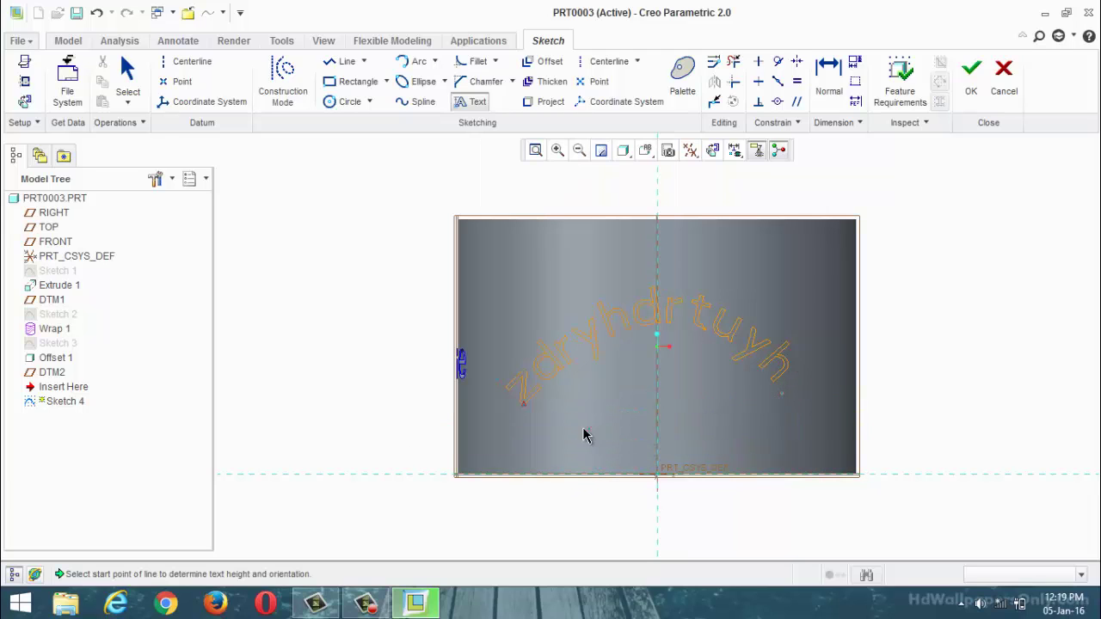
click(972, 76)
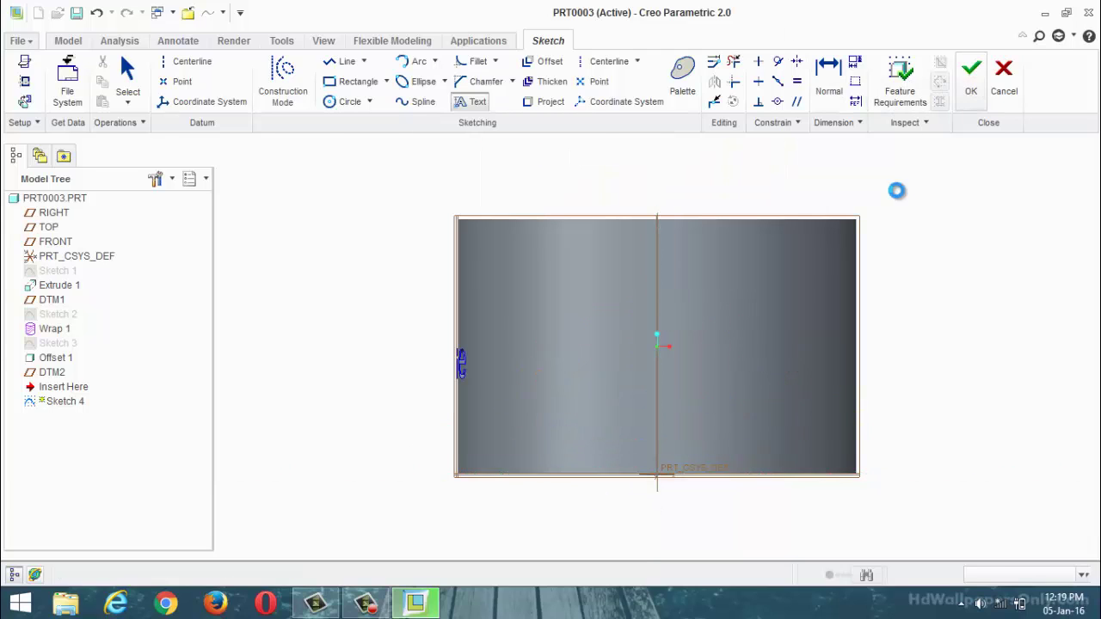
Wrap the curved text sketch onto the cylinder's side surface with the origin set to Center
key(ctrl+d)
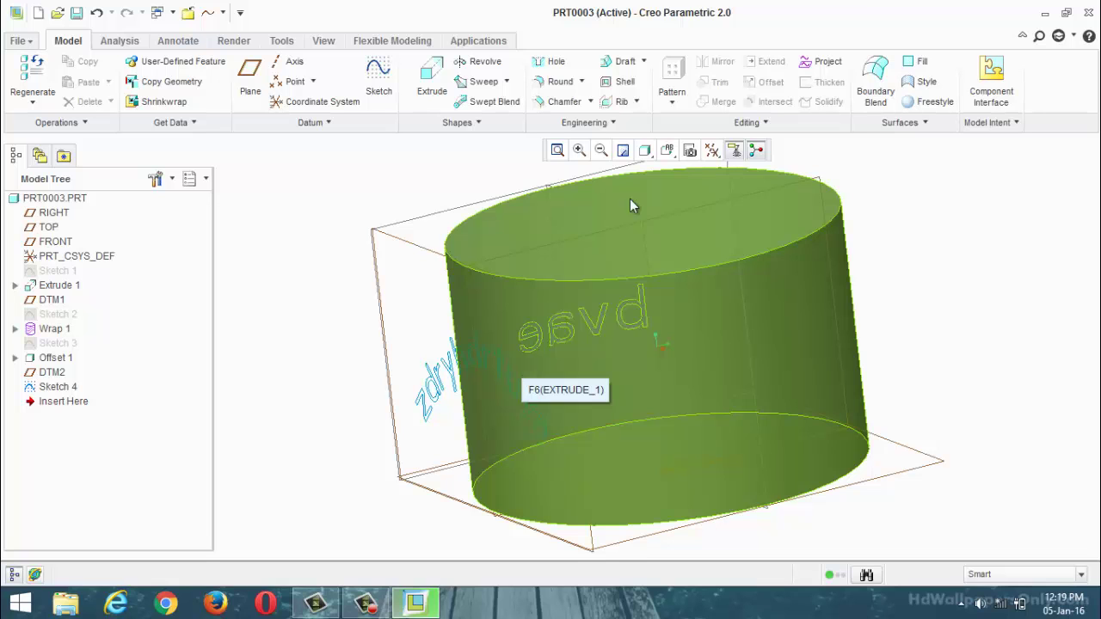
click(775, 120)
click(747, 148)
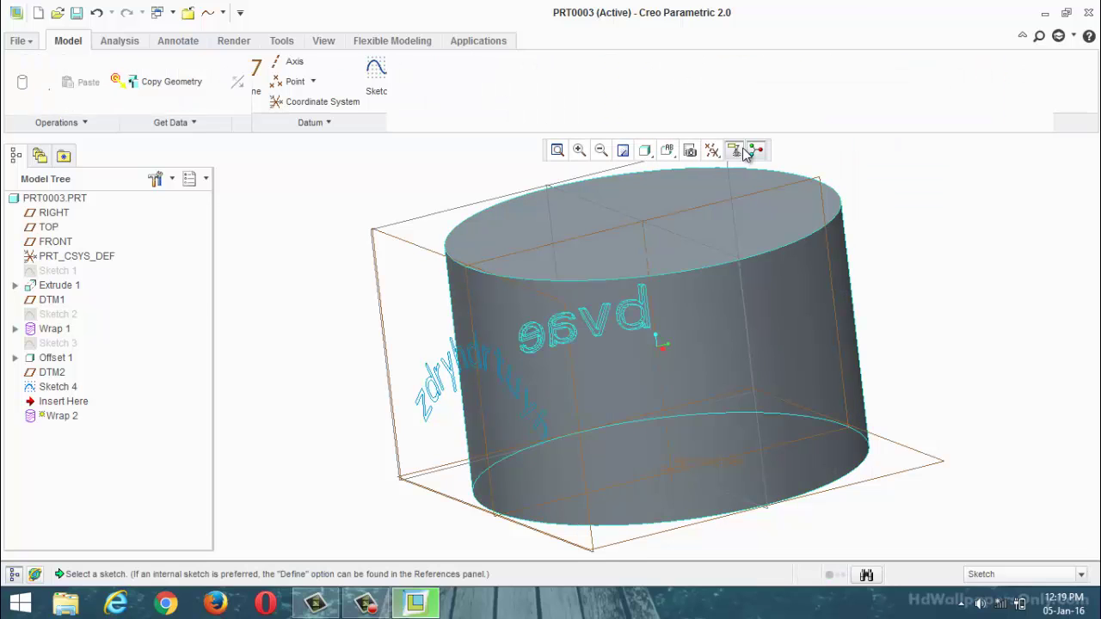
mouse_move(381, 319)
middle_down()
mouse_move(507, 355)
mouse_move(432, 339)
mouse_move(393, 349)
middle_up()
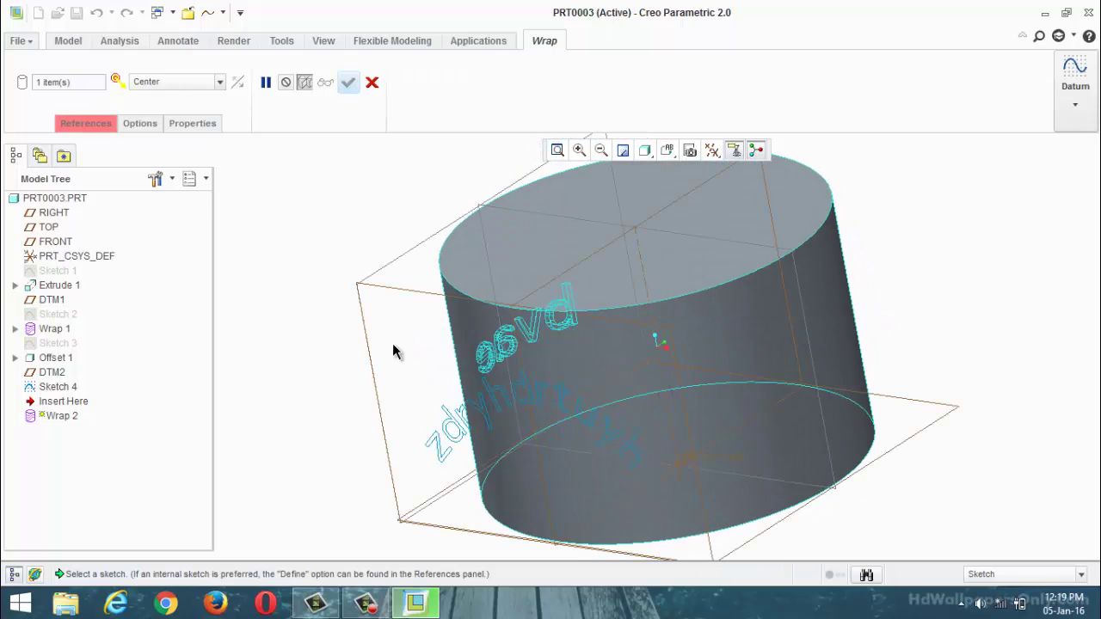
click(570, 388)
scroll(551, 364, down, 3)
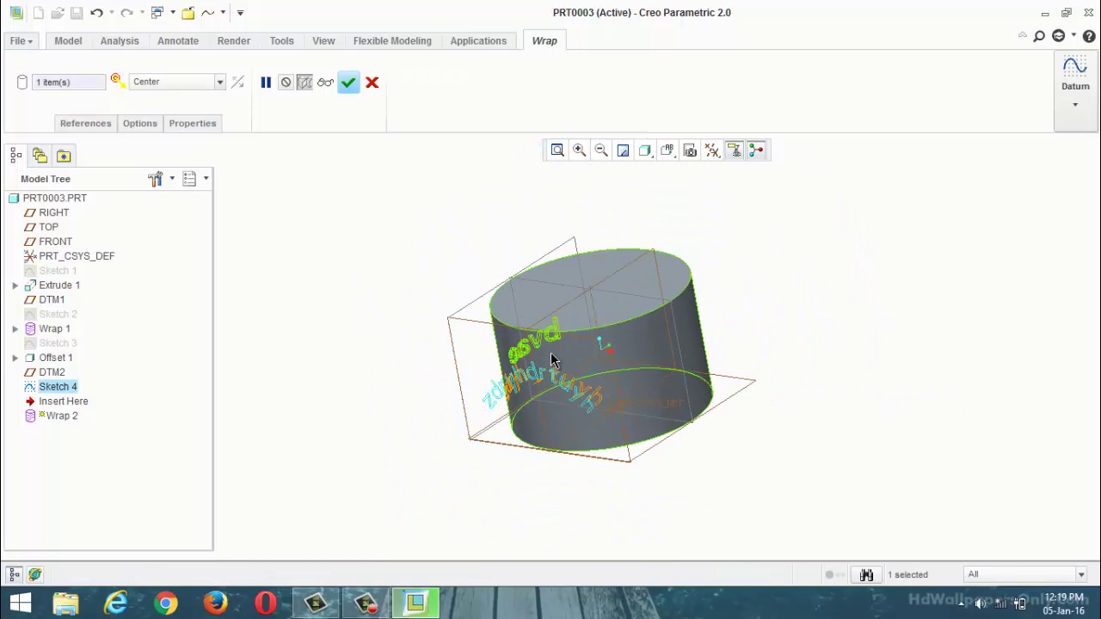
middle_drag(551, 364, 459, 209)
click(350, 87)
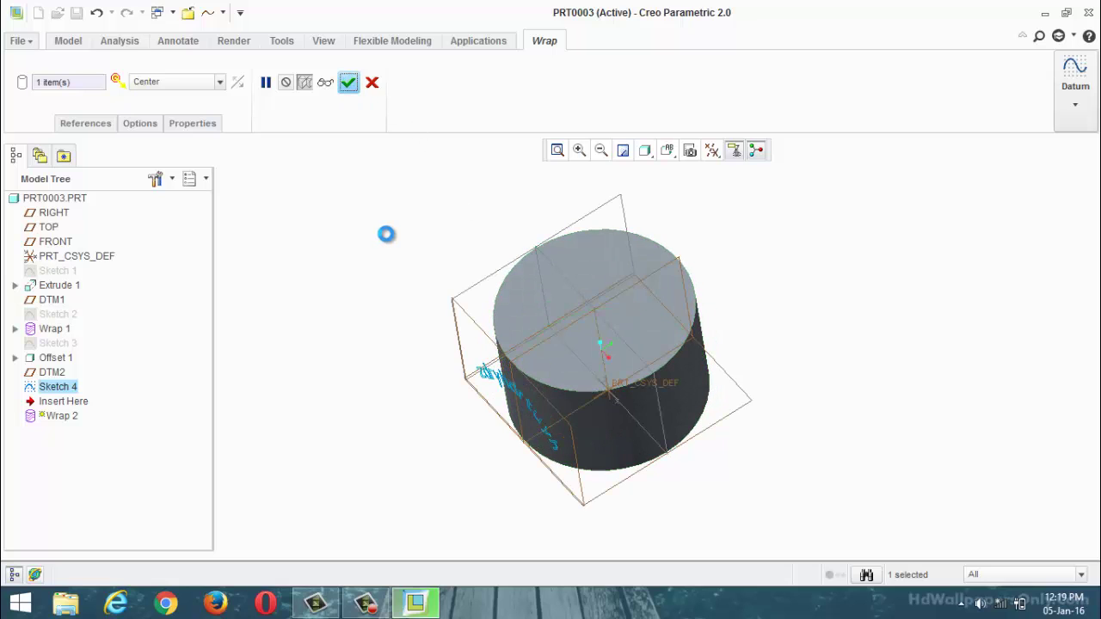
On the tangent plane DTM2, start a sketch and project the loops of the wrapped letters "zdryhd"
middle_drag(401, 248, 437, 216)
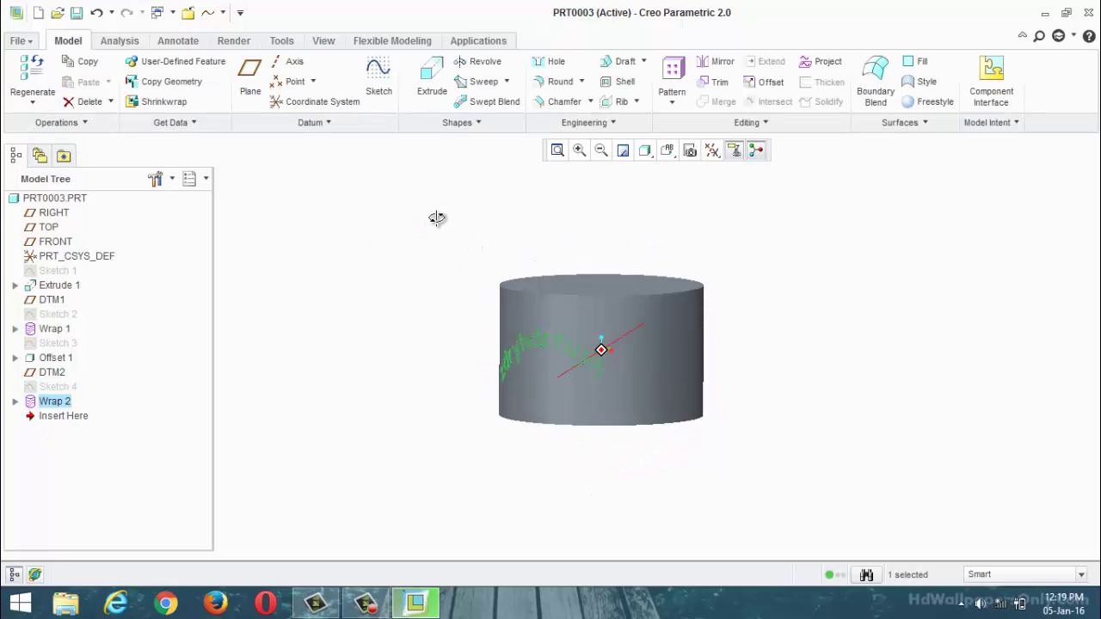
click(467, 302)
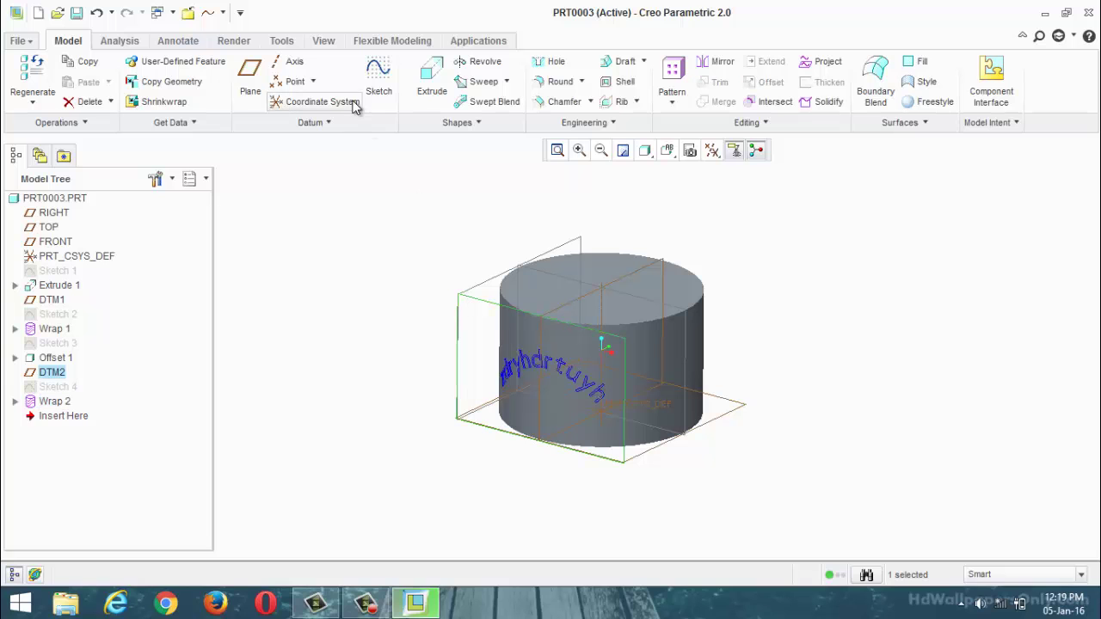
click(379, 78)
click(713, 150)
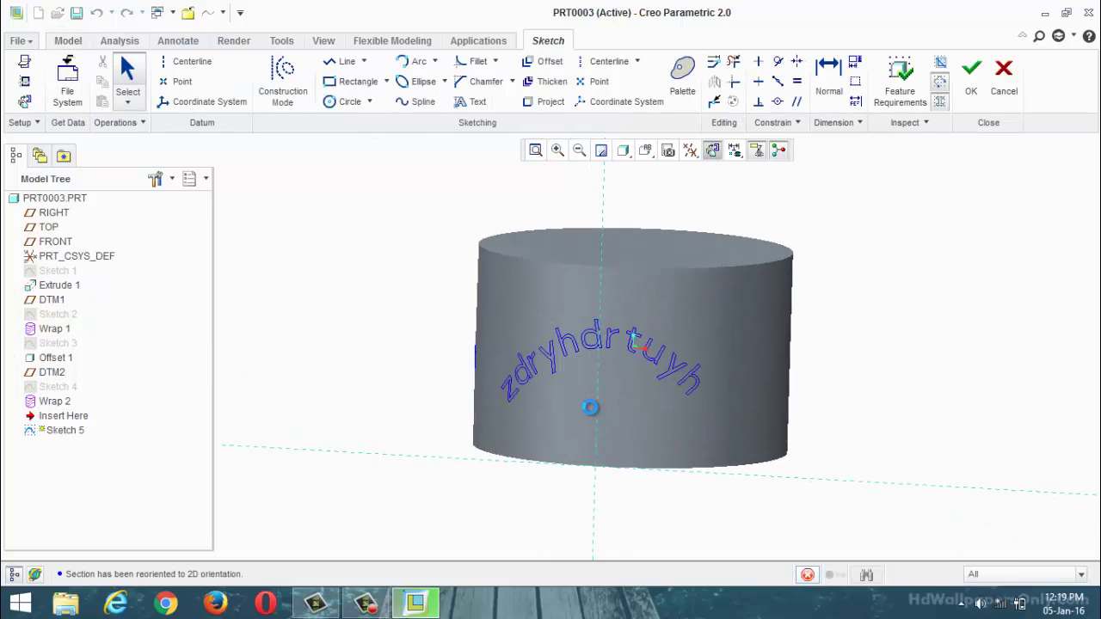
click(549, 103)
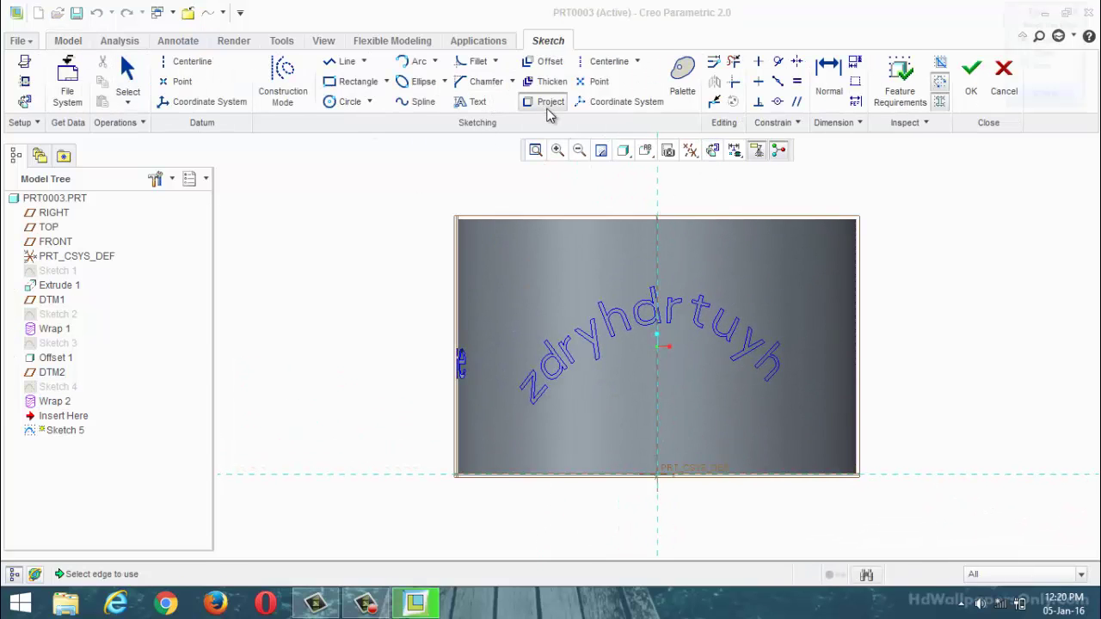
click(1022, 69)
scroll(539, 431, up, 3)
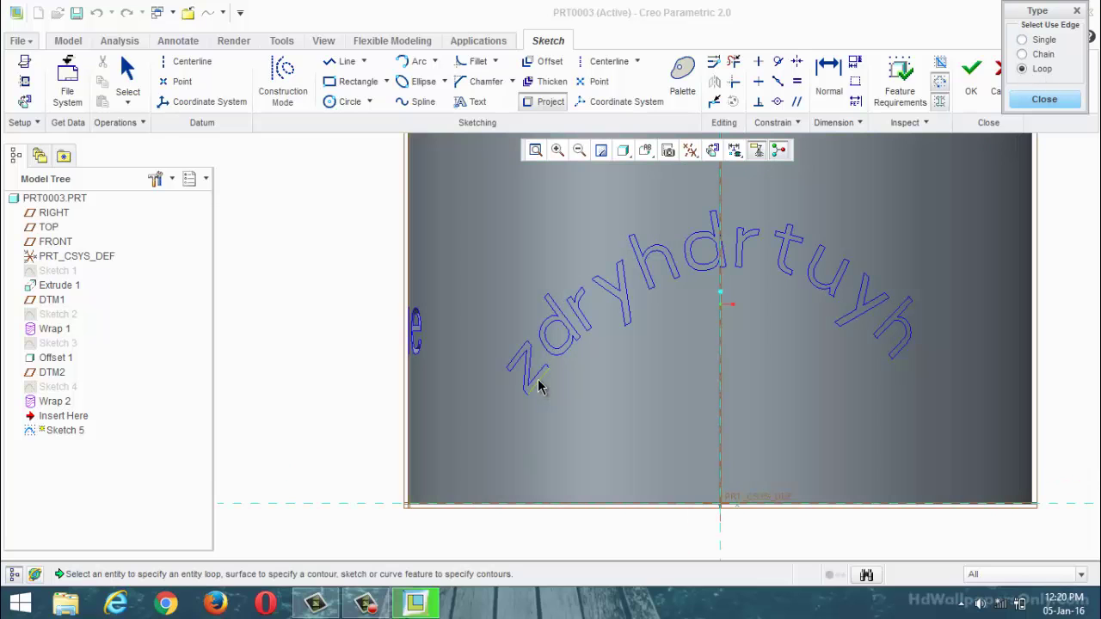
click(566, 360)
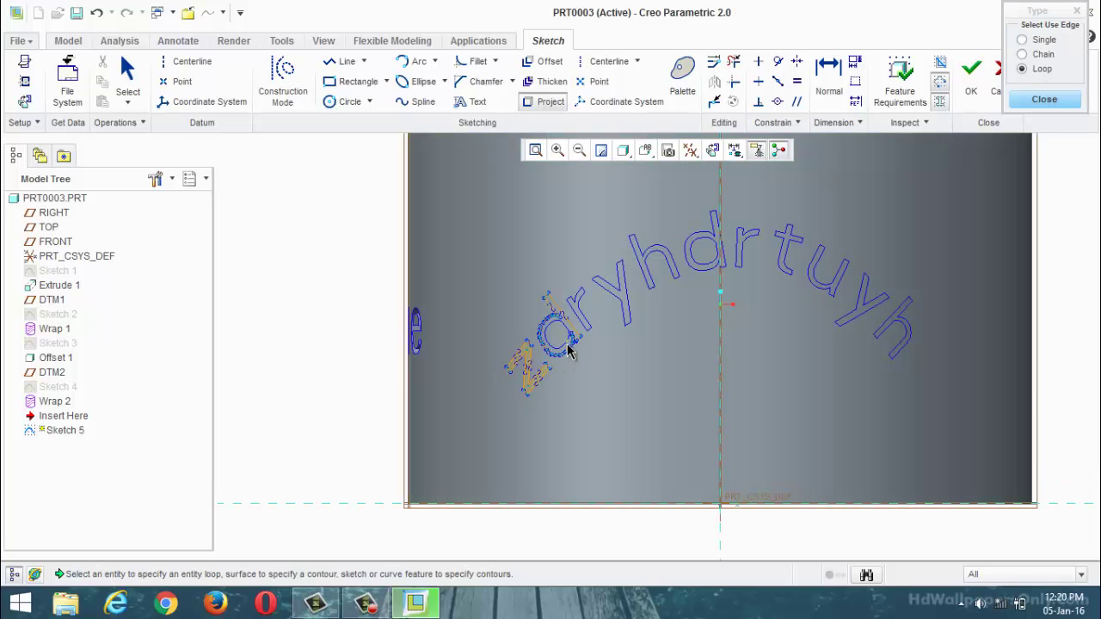
click(581, 315)
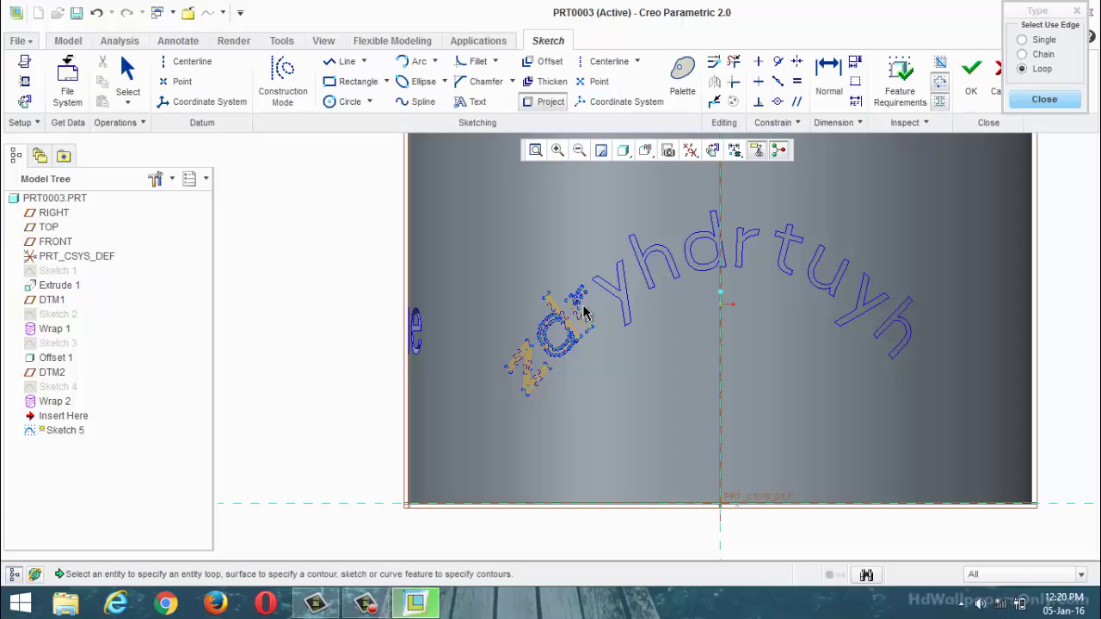
click(613, 297)
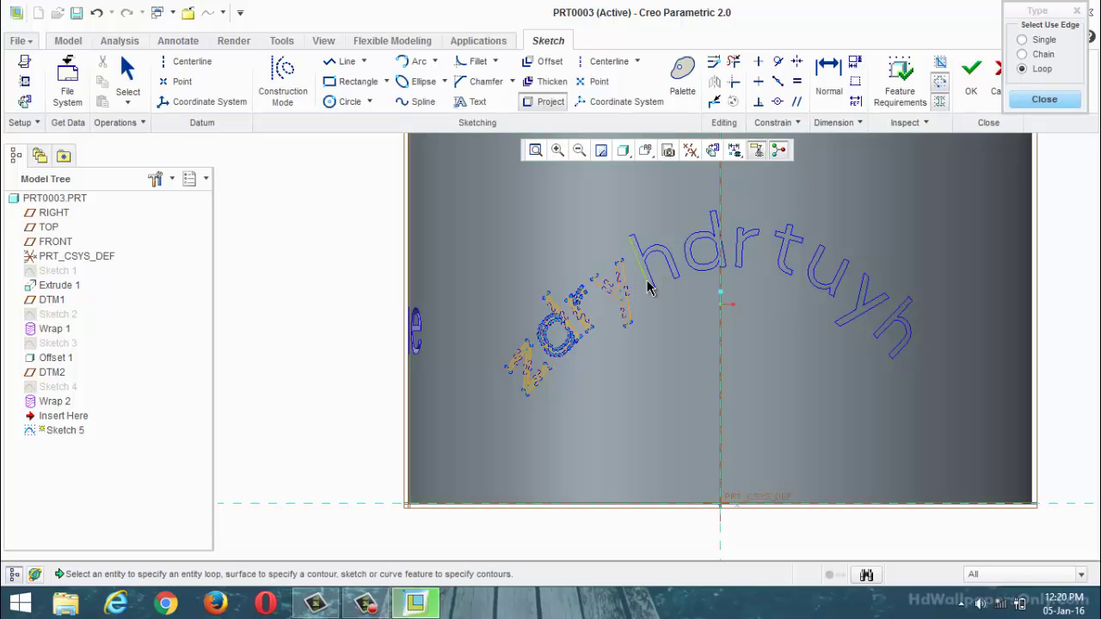
click(656, 277)
click(686, 267)
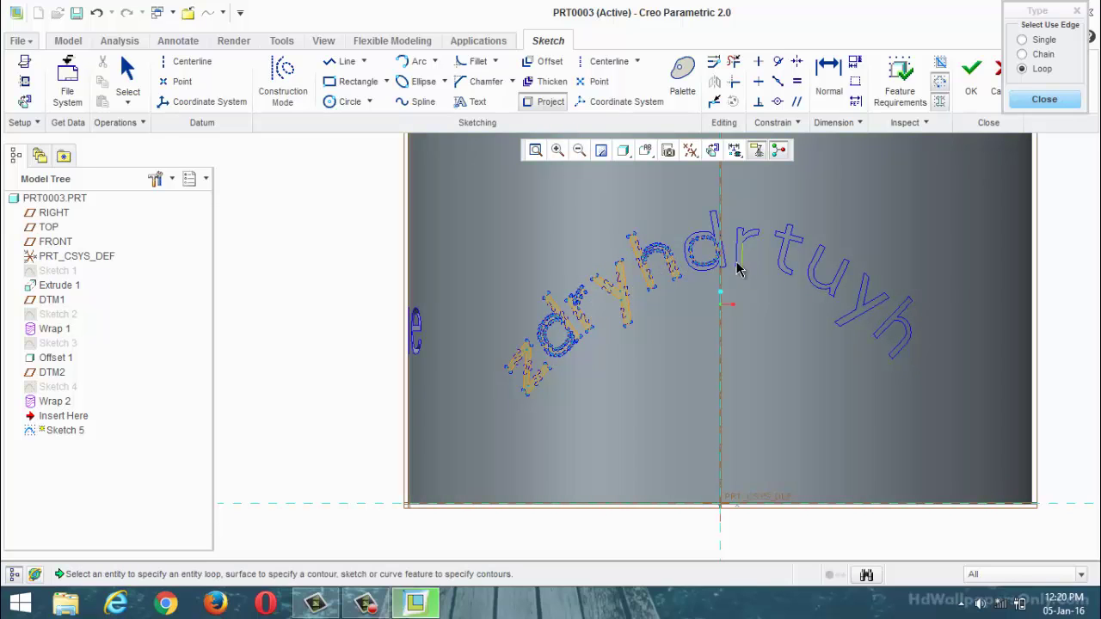
click(712, 277)
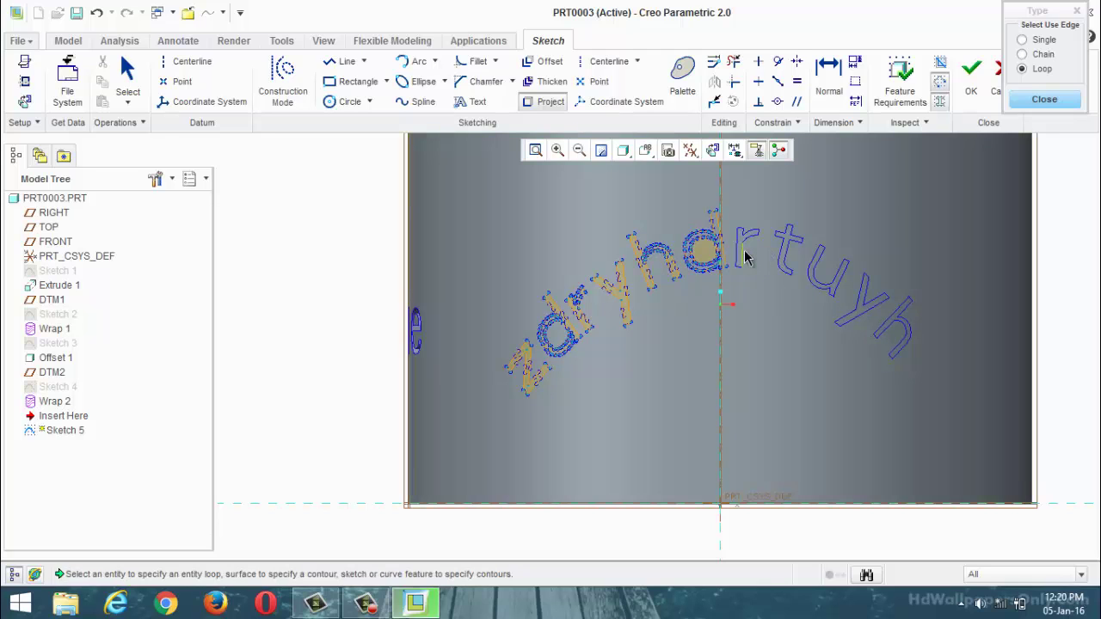
Project the loops of the remaining curved letters "rtuyh" and finish the sketch
click(757, 256)
click(787, 274)
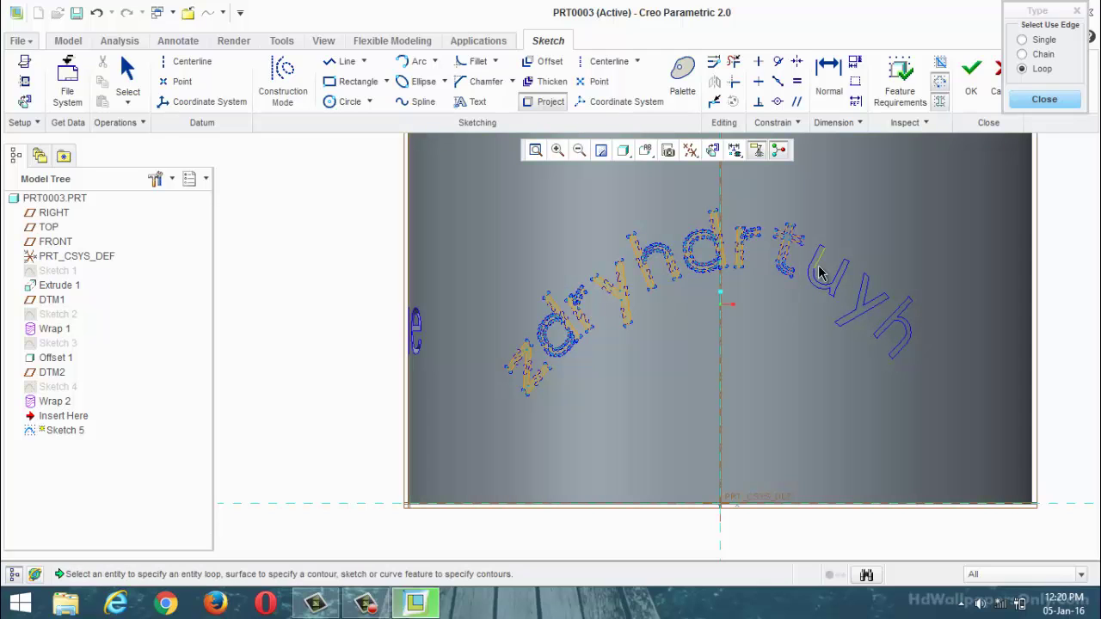
click(818, 269)
click(859, 301)
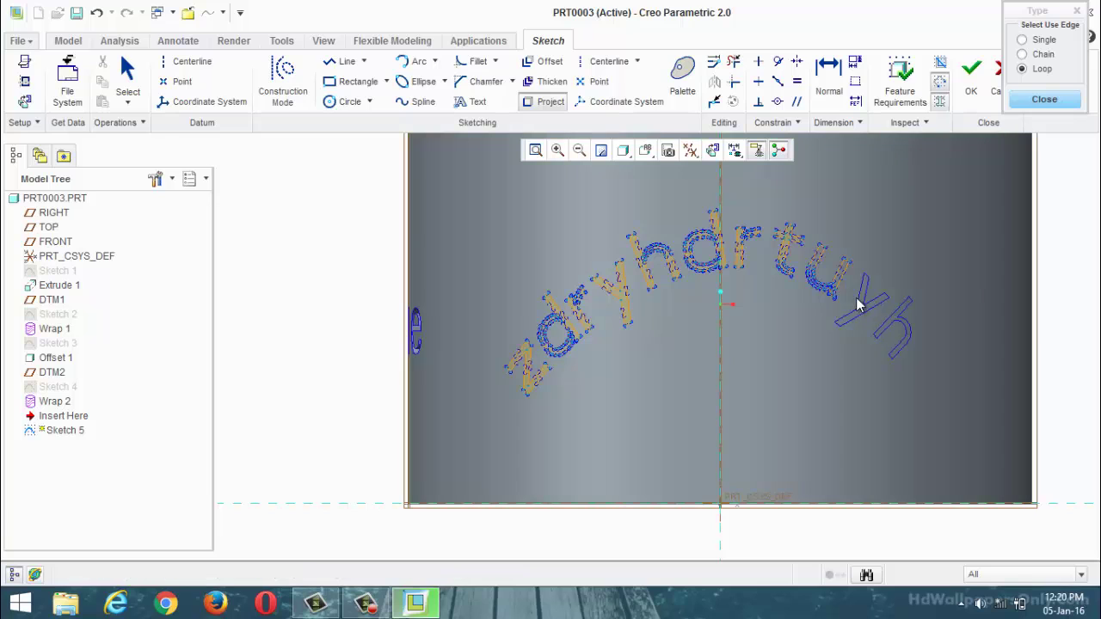
click(894, 322)
click(1044, 99)
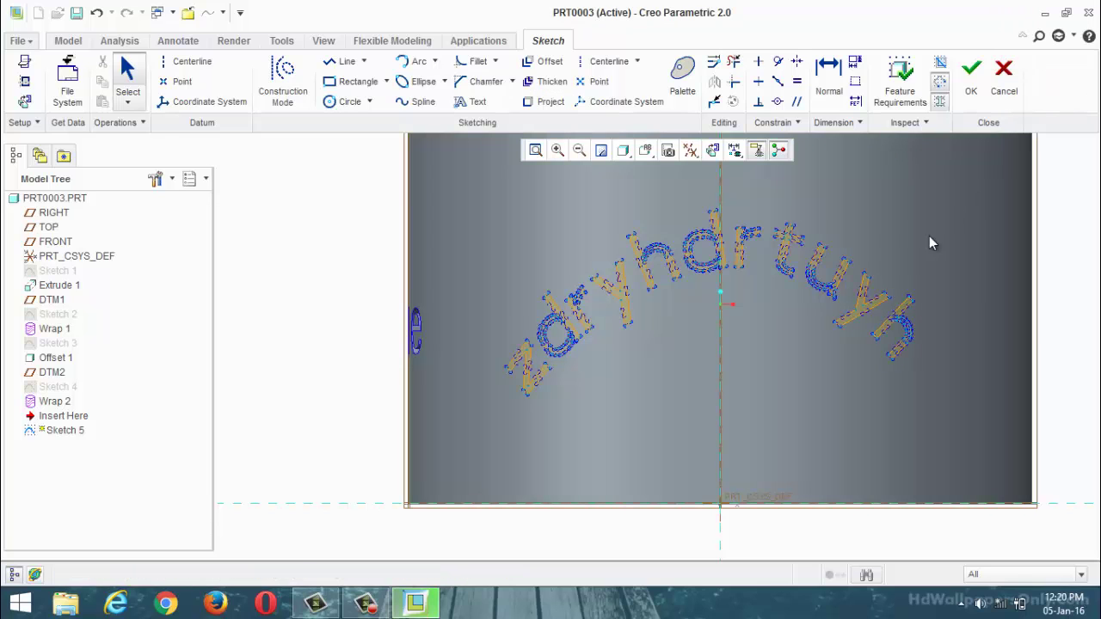
scroll(835, 291, up, 3)
click(972, 86)
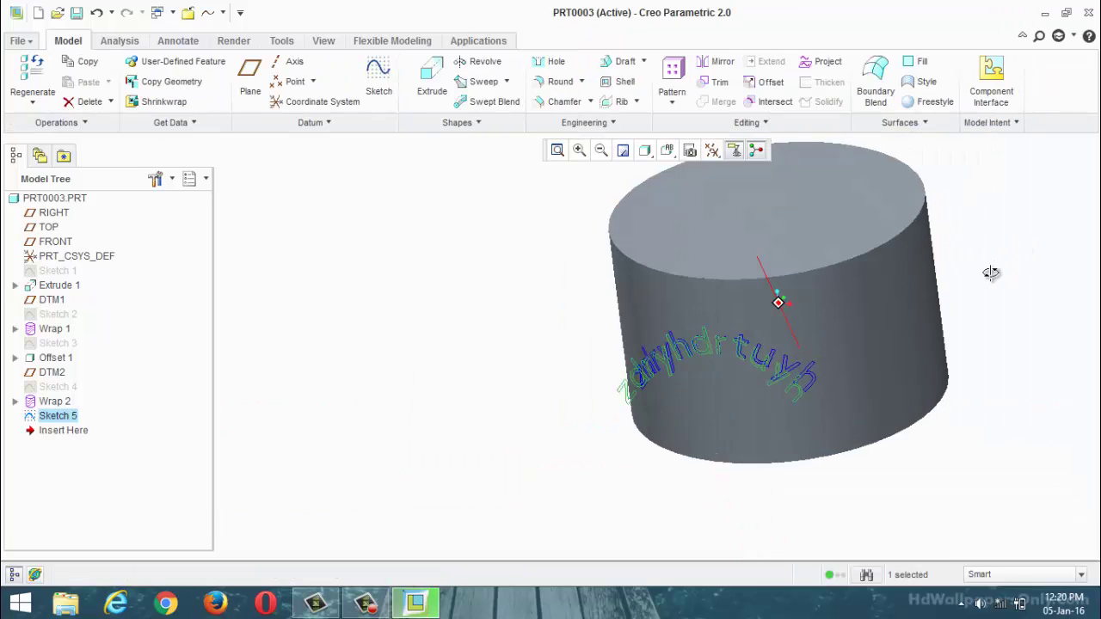
Start an Offset on the cylinder's side surface and set its type to Expand
click(486, 243)
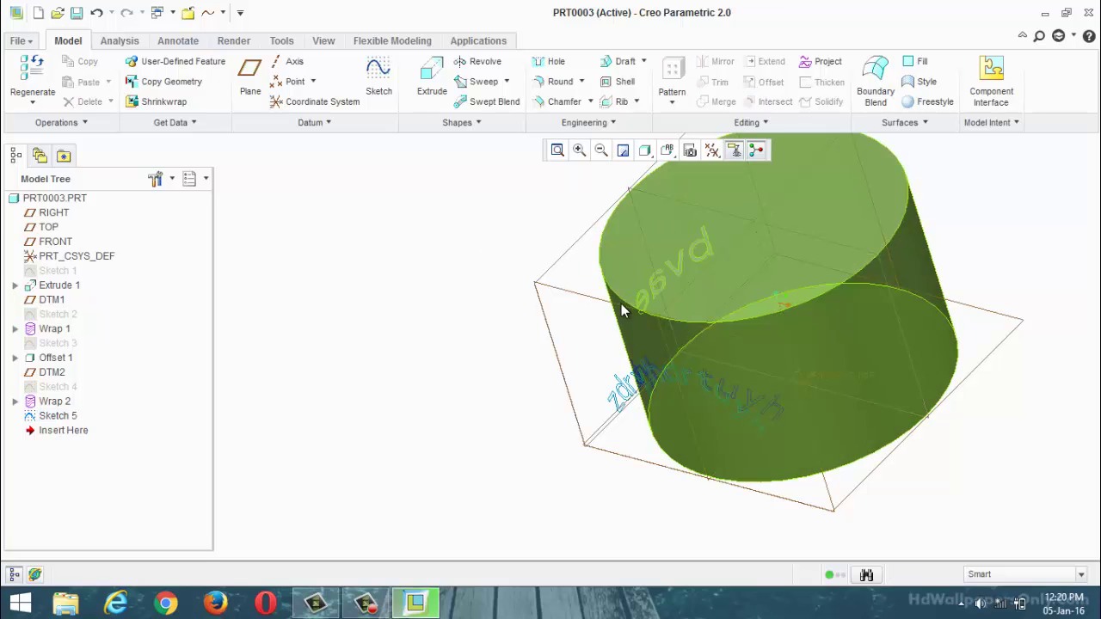
middle_drag(632, 342, 619, 301)
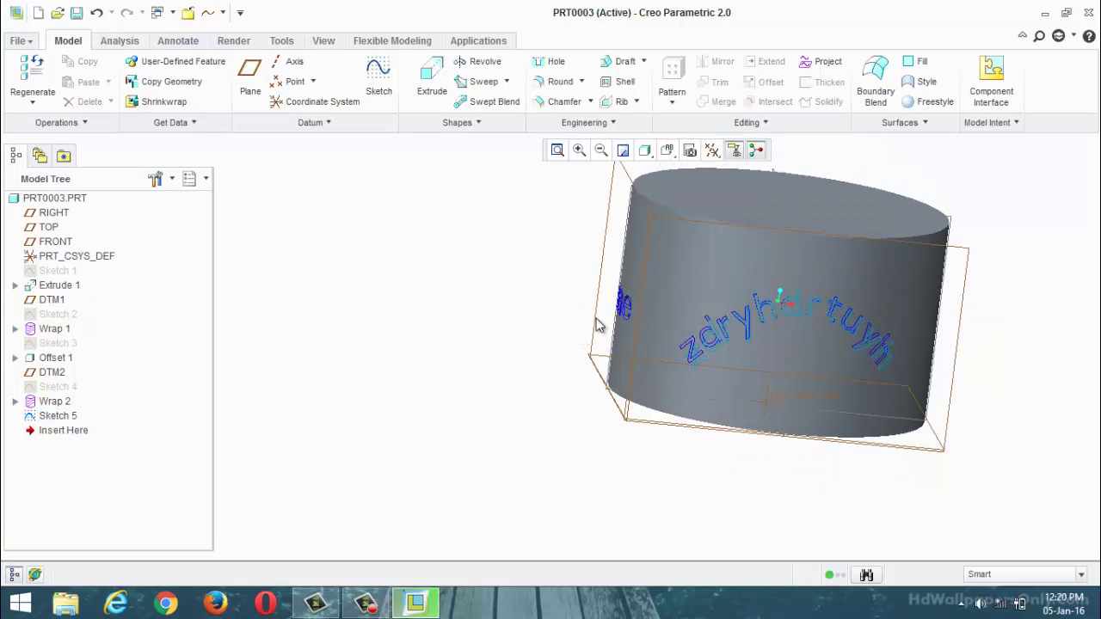
click(722, 291)
click(698, 299)
middle_drag(596, 338, 654, 315)
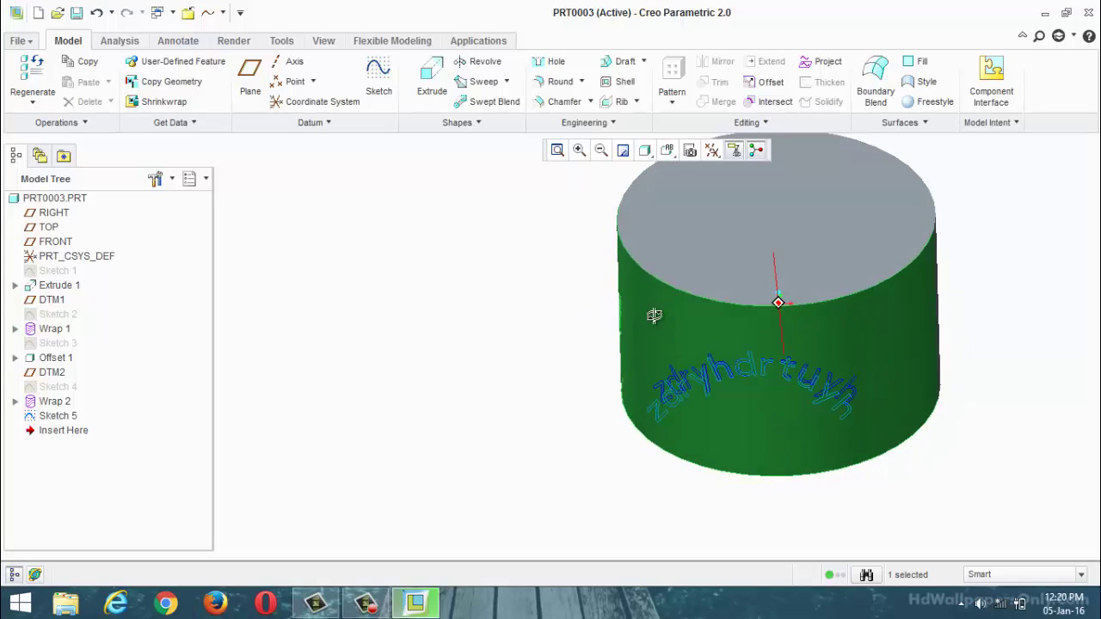
click(771, 81)
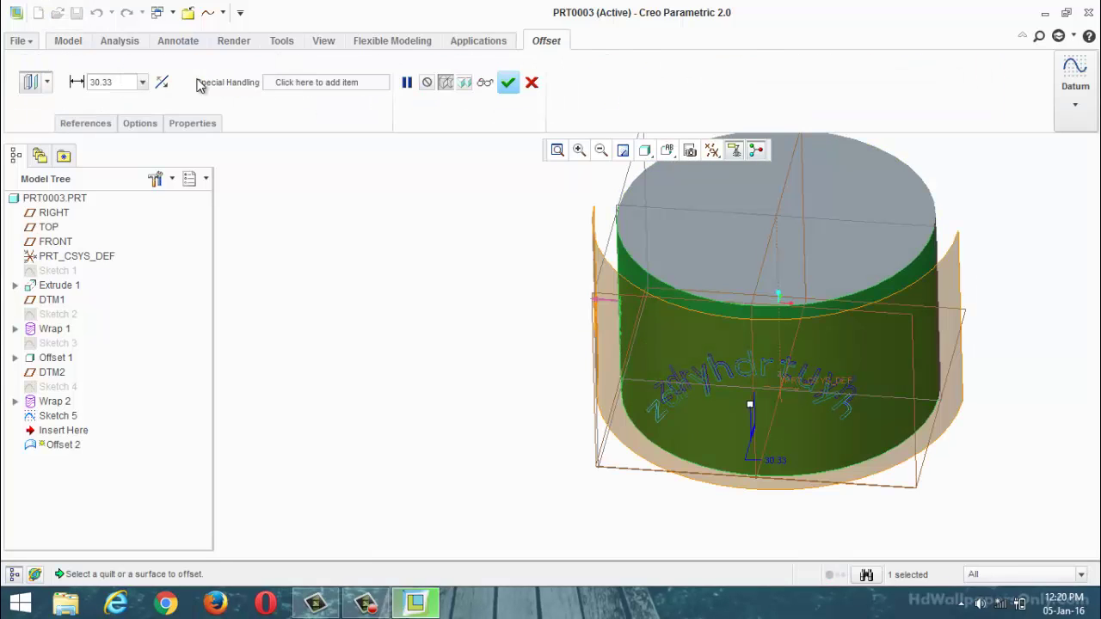
click(47, 83)
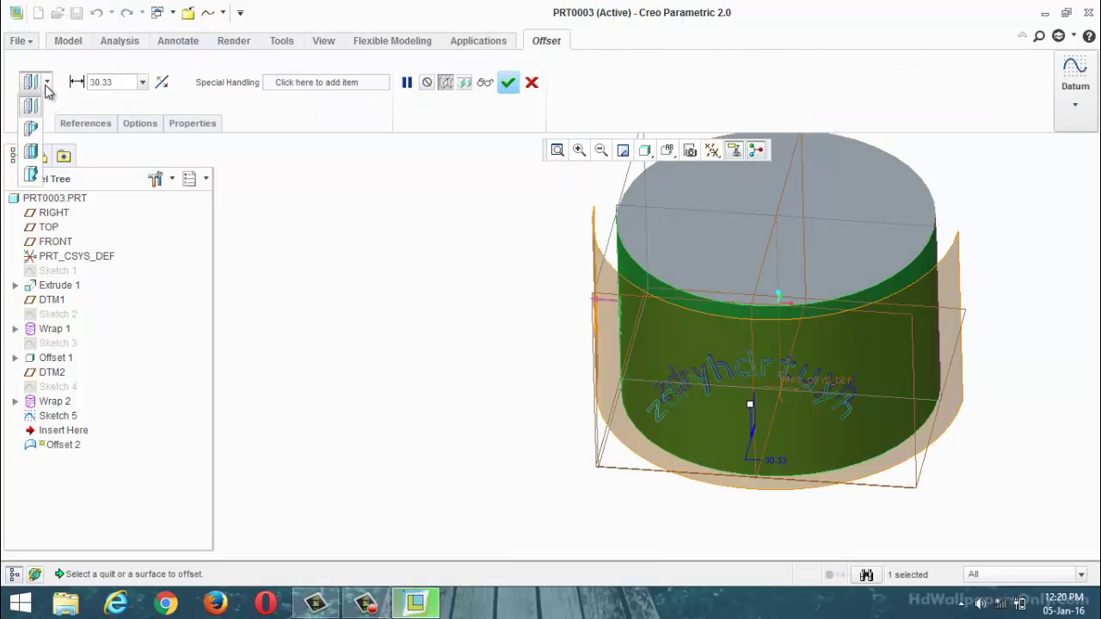
click(32, 154)
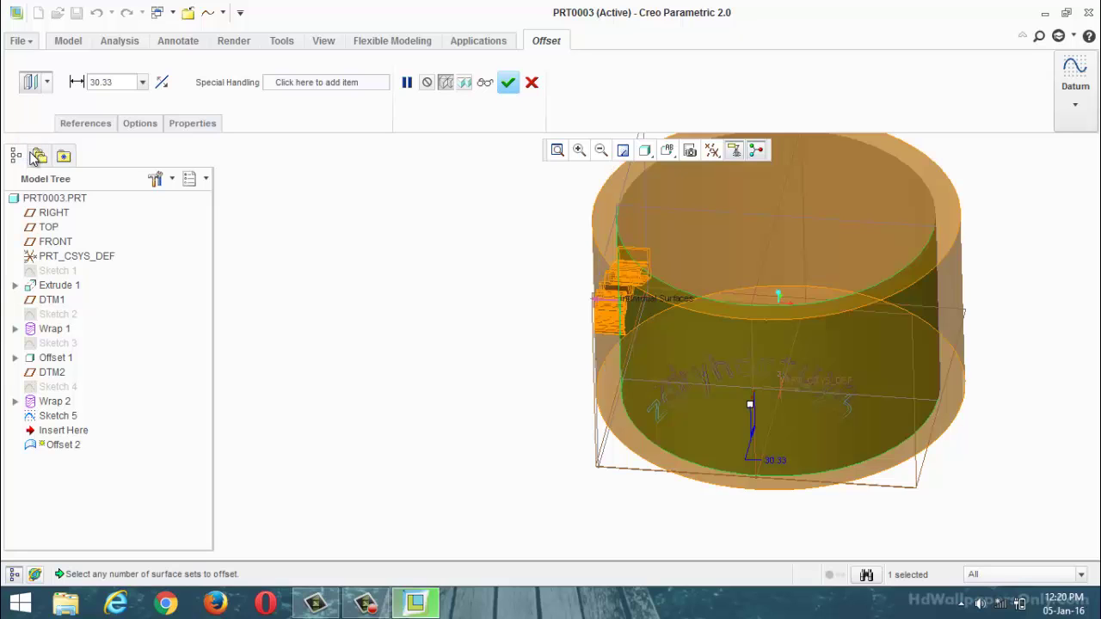
Limit the offset to a sketched region and use Sketch 5, the projected curved text, as its sketch
click(138, 125)
click(135, 229)
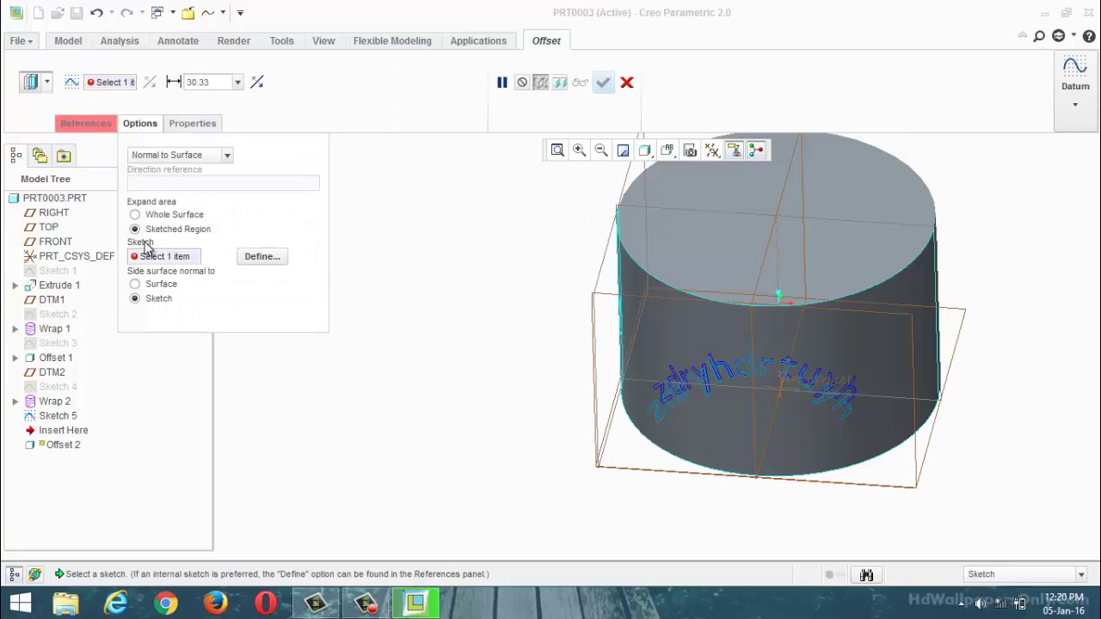
click(664, 408)
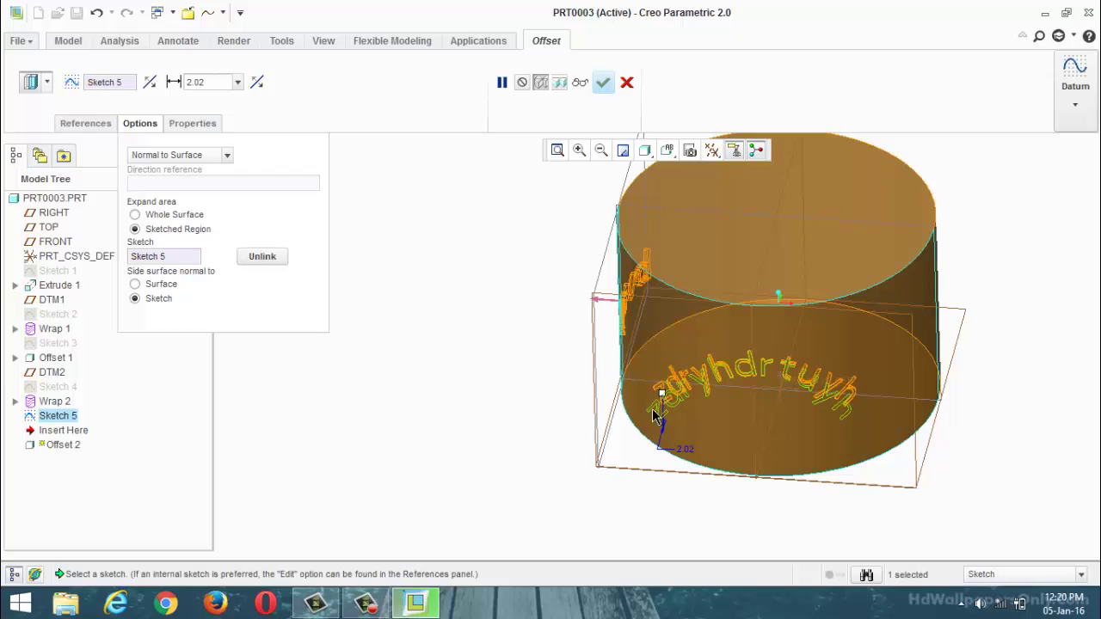
mouse_move(538, 384)
middle_down()
mouse_move(485, 346)
mouse_move(521, 381)
middle_up()
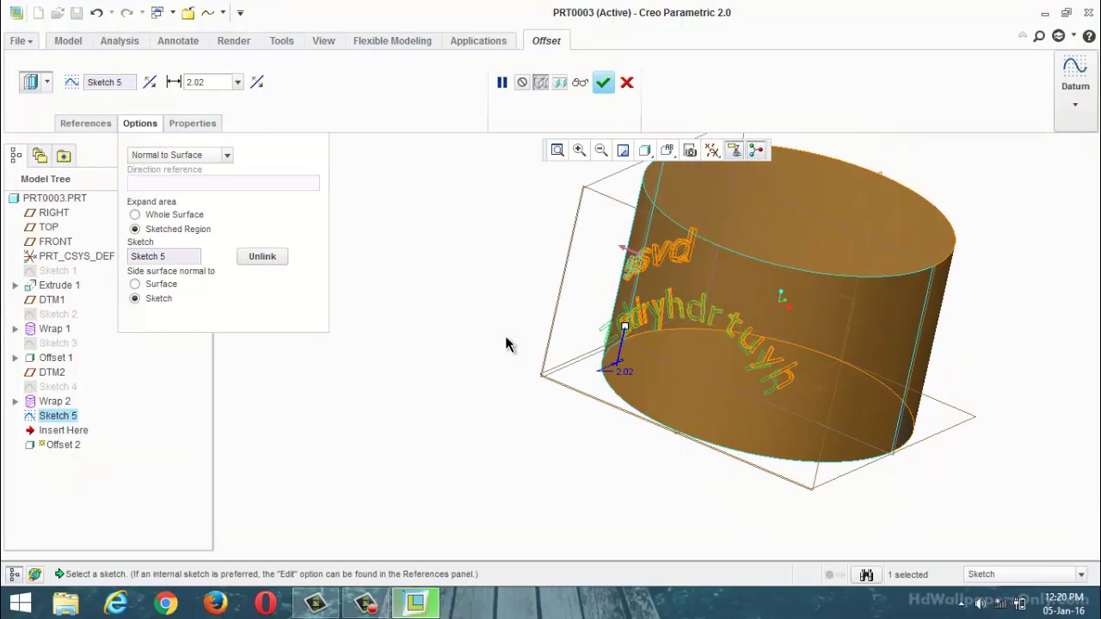
click(370, 604)
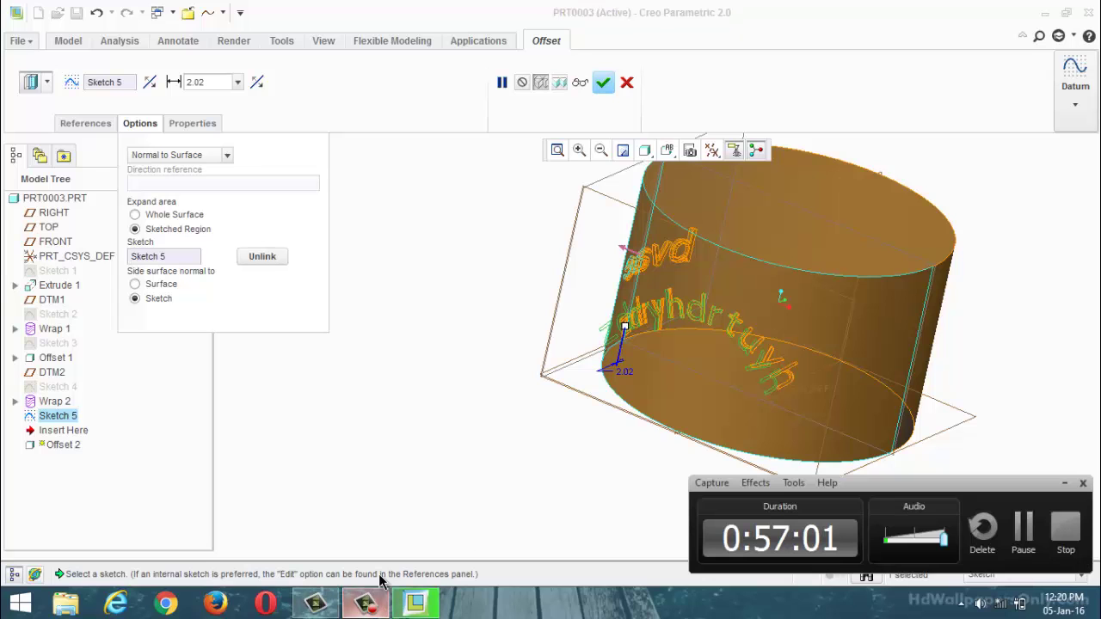
click(1023, 527)
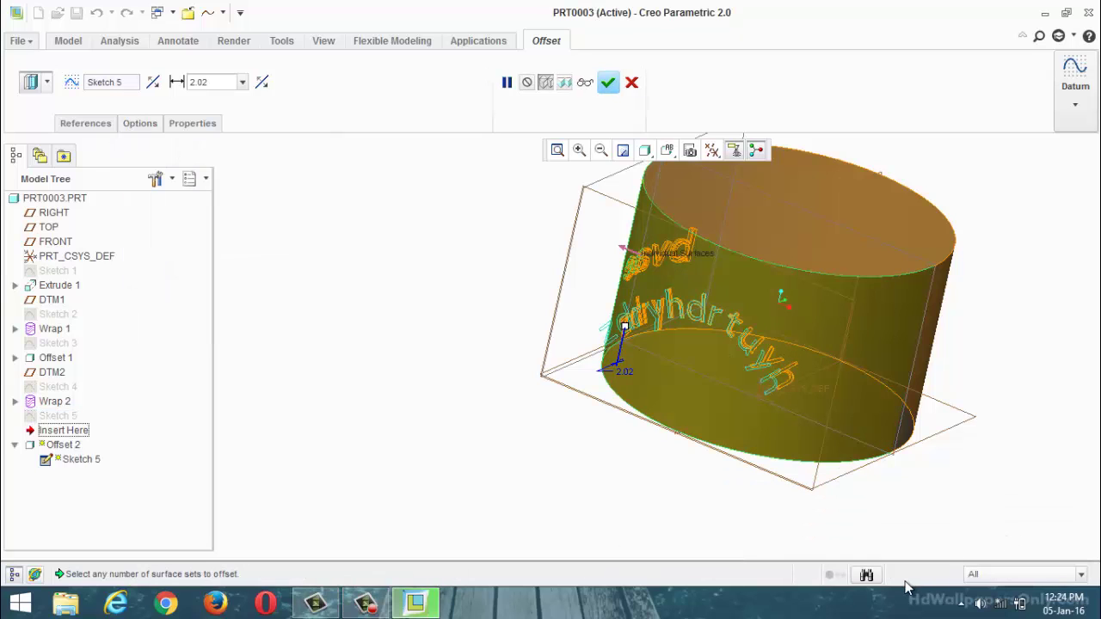
click(369, 604)
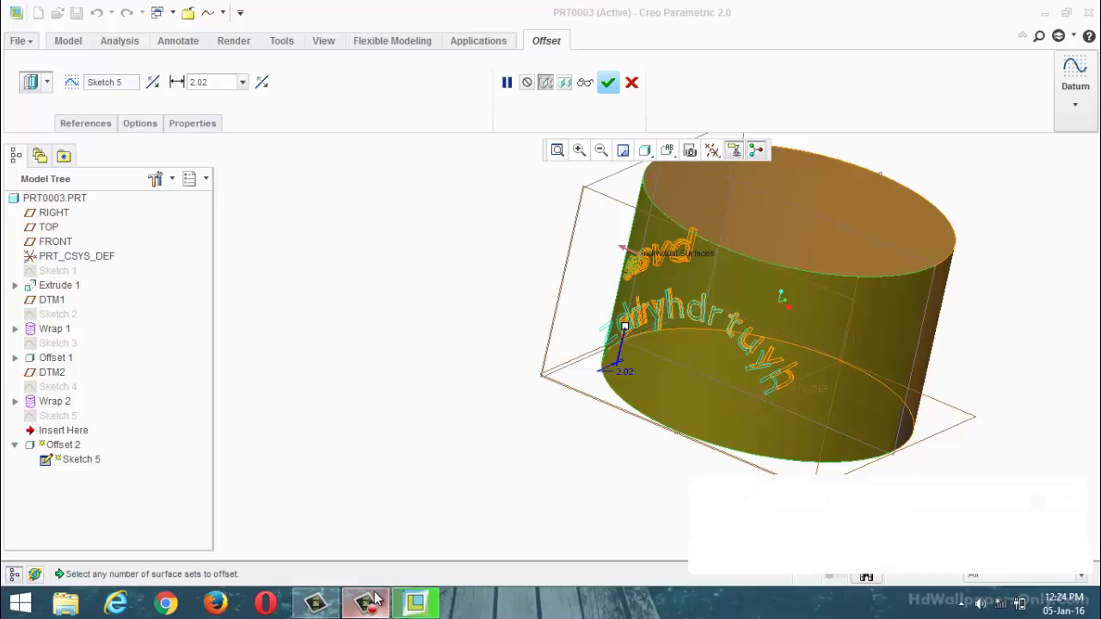
Complete the curved text's Expand offset with a distance of 2.02
middle_drag(867, 483, 706, 194)
click(608, 82)
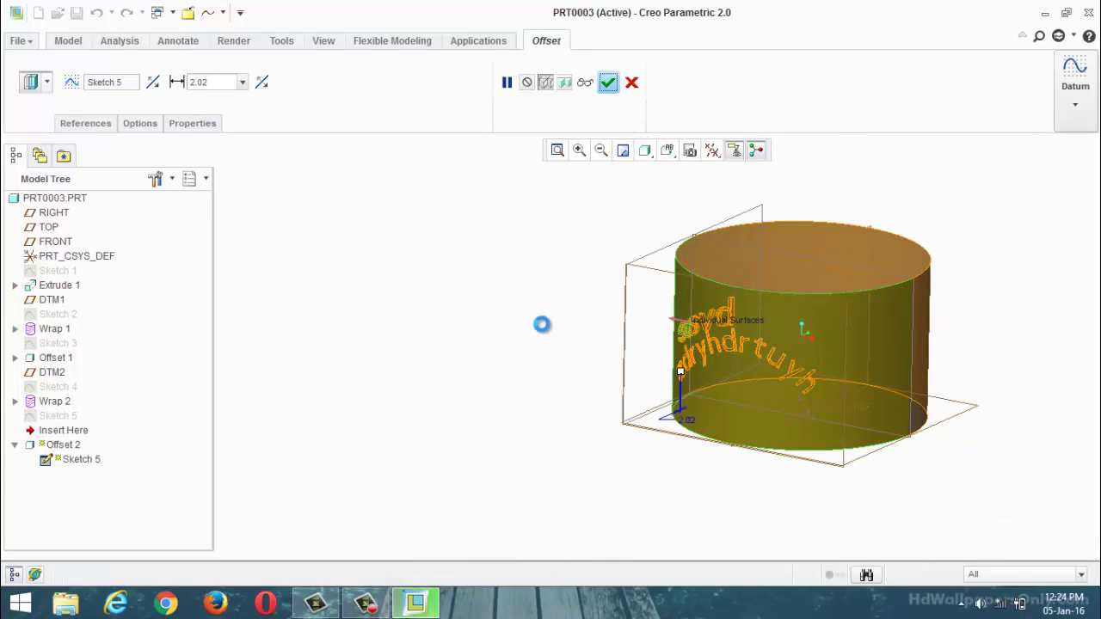
click(521, 405)
middle_drag(521, 405, 508, 469)
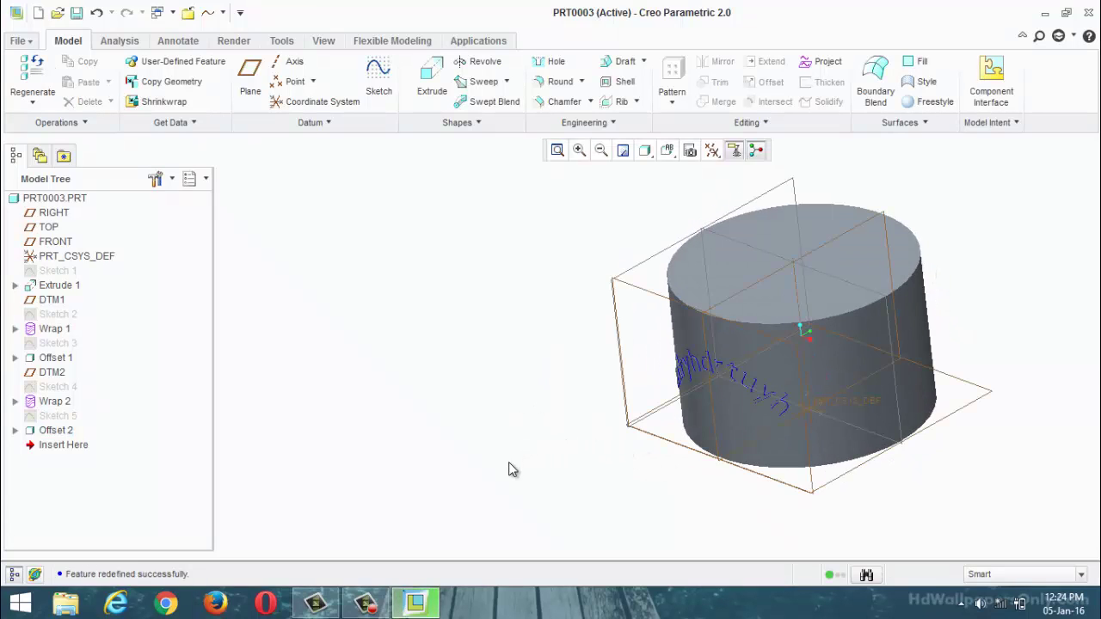
Start a new sketch on datum plane DTM1 and orient the view parallel to the sketch plane
scroll(555, 442, up, 2)
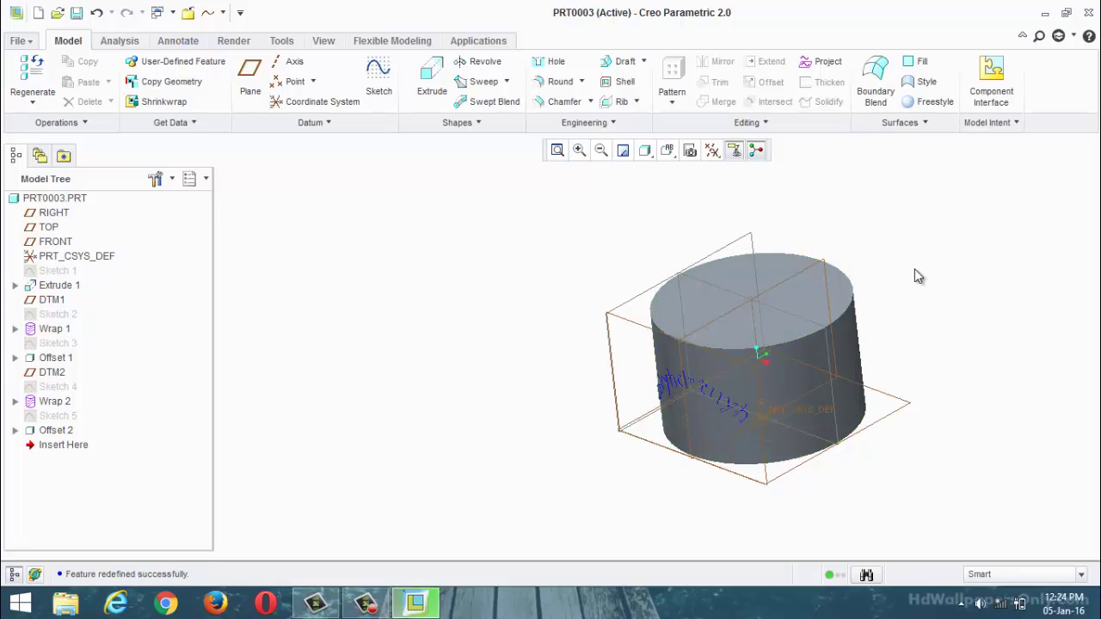
middle_drag(917, 275, 938, 253)
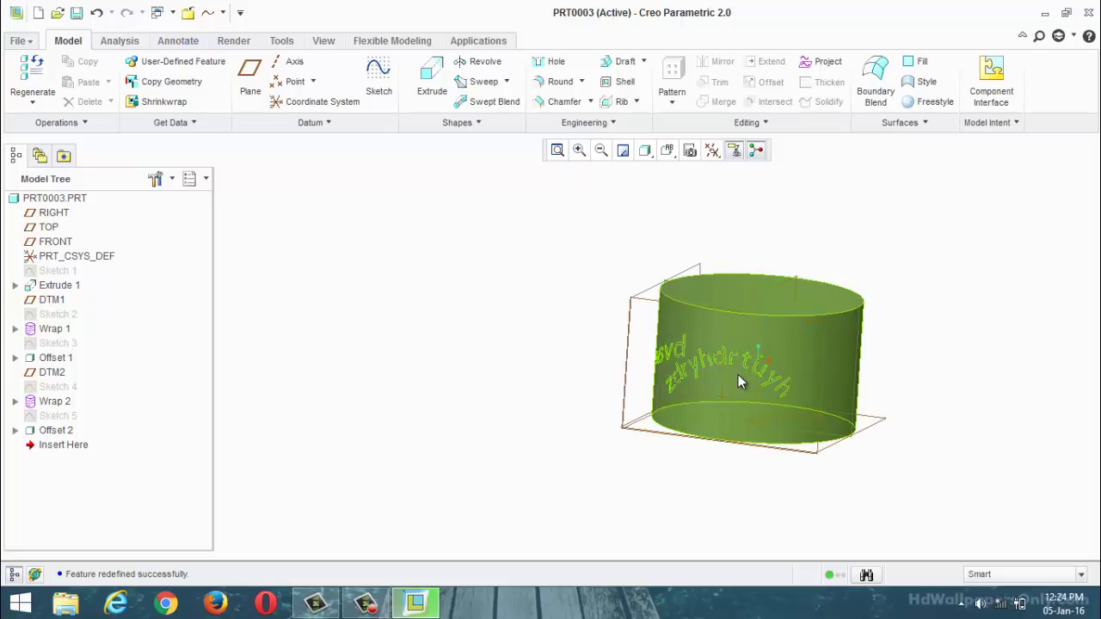
scroll(739, 374, up, 1)
scroll(652, 246, down, 4)
mouse_move(651, 246)
middle_down()
mouse_move(812, 245)
mouse_move(786, 258)
middle_up()
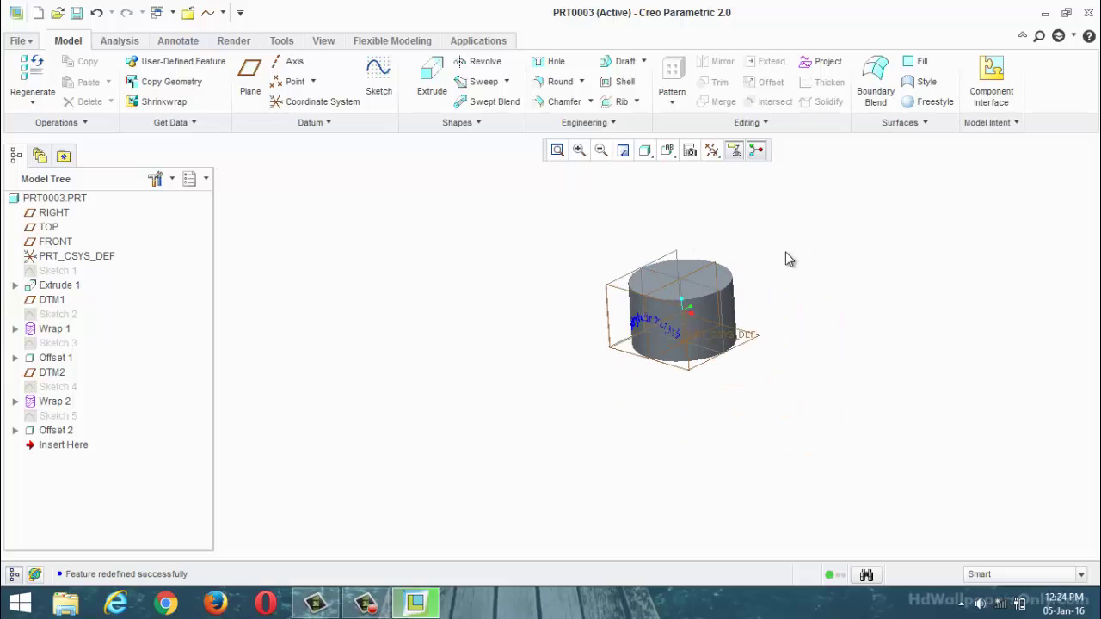
click(628, 285)
mouse_move(628, 285)
middle_down()
mouse_move(641, 269)
mouse_move(614, 226)
middle_up()
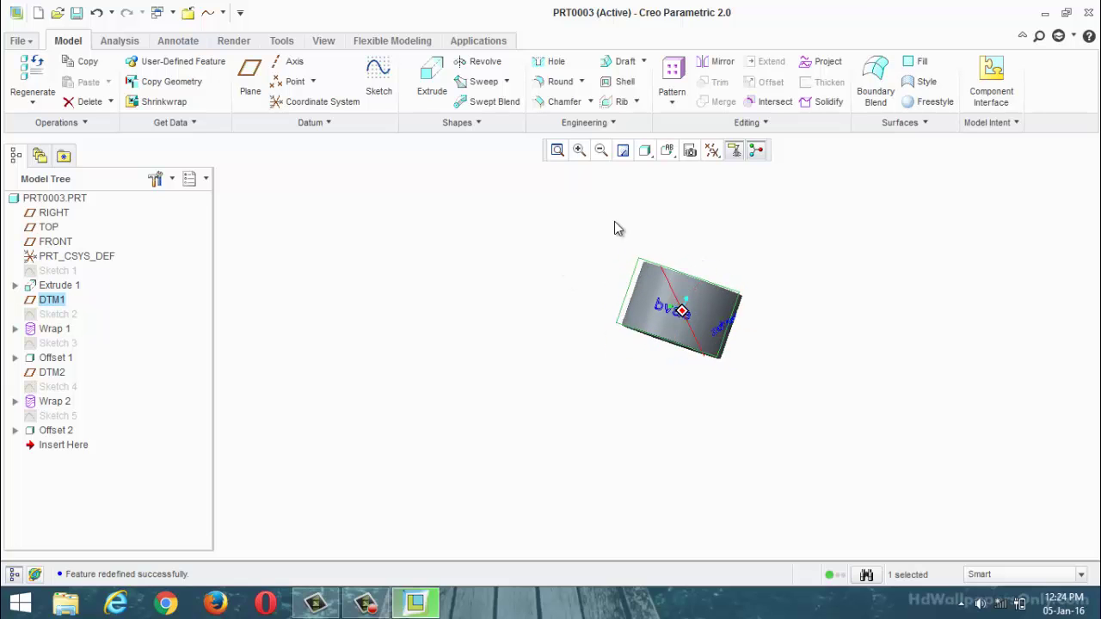
click(383, 97)
click(713, 151)
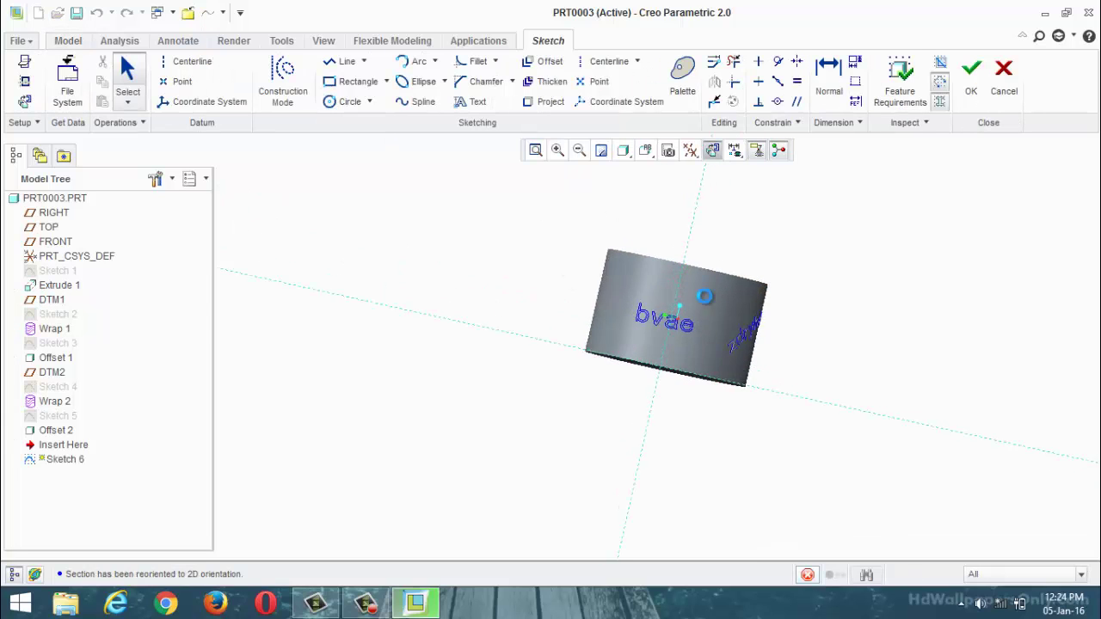
Sketch a closed lens shape from an upper and a lower arc above the "bvae" text and finish the sketch
click(408, 68)
click(563, 289)
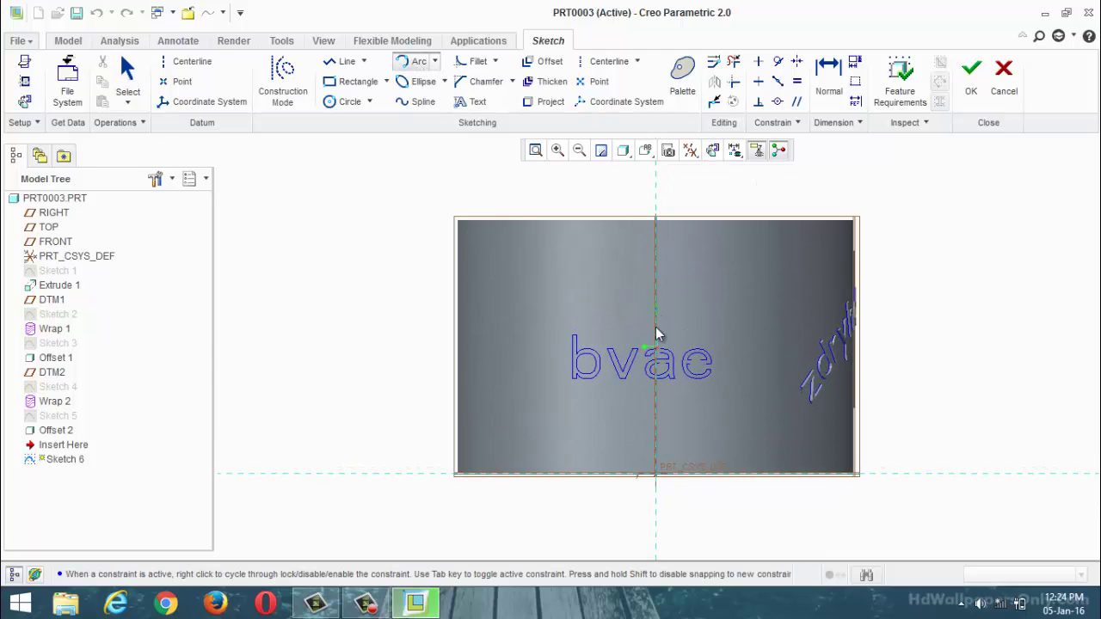
click(707, 276)
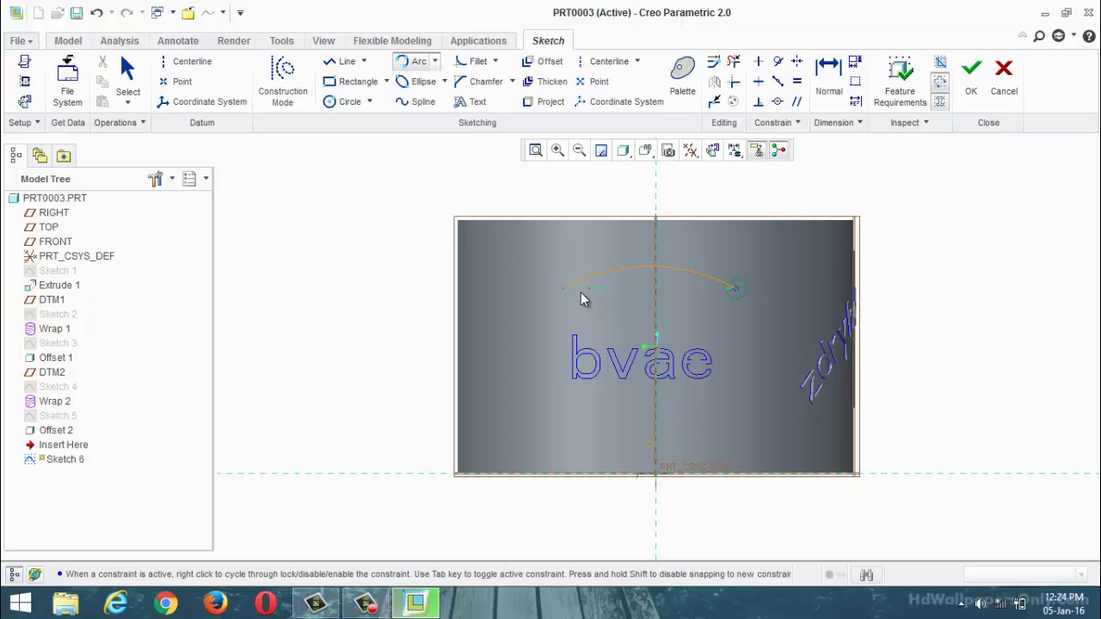
click(564, 288)
click(735, 288)
click(621, 325)
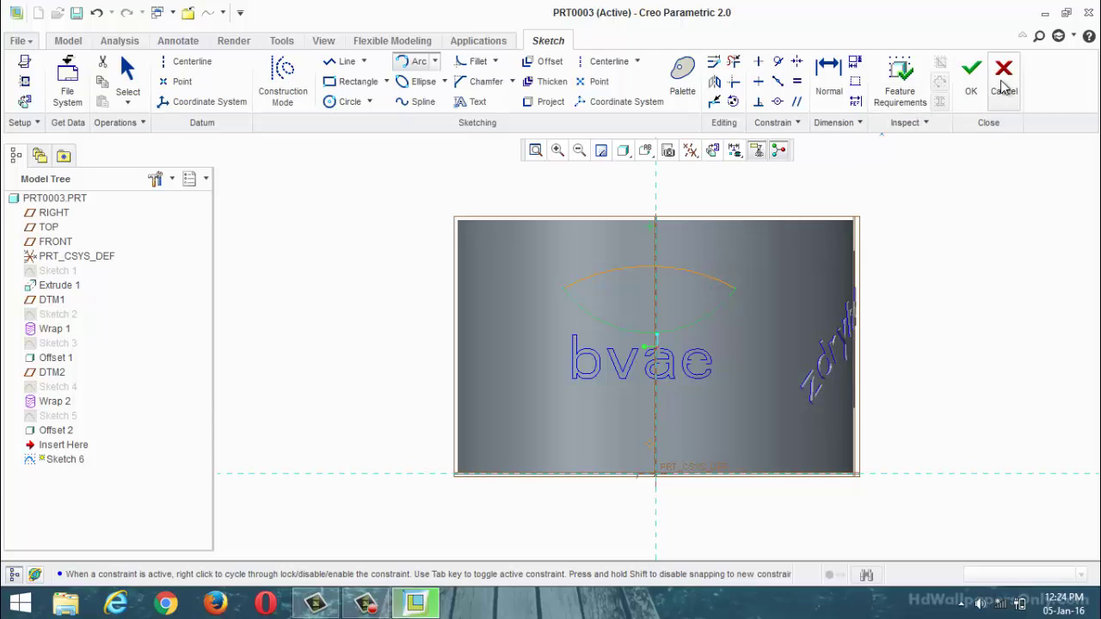
click(971, 73)
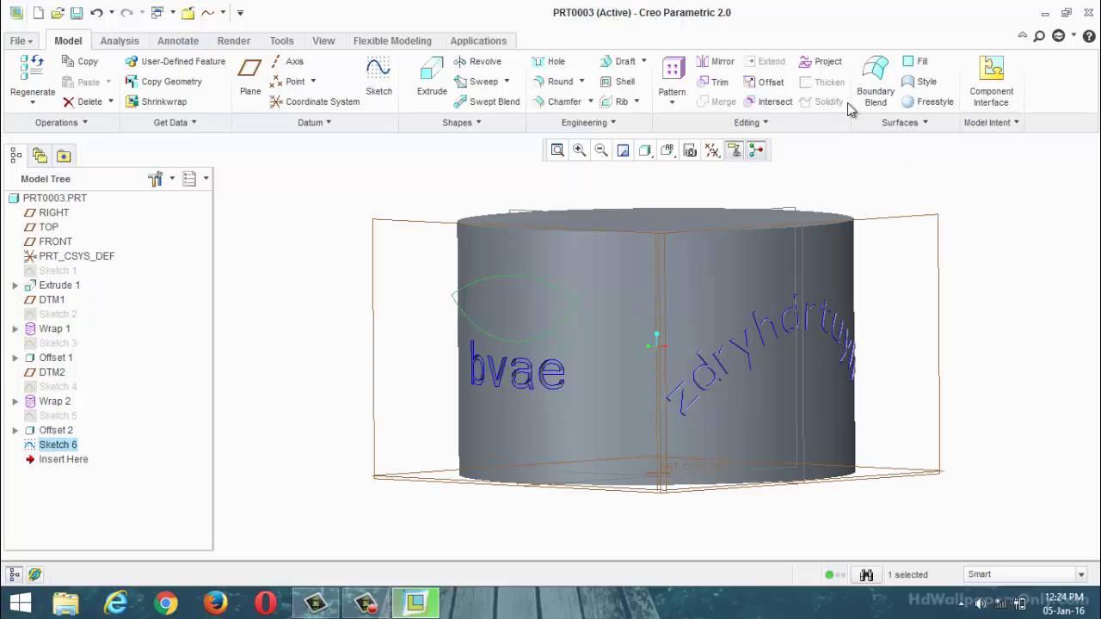
Wrap the lens-shaped sketch onto the cylinder's side surface with the origin at Center
click(765, 122)
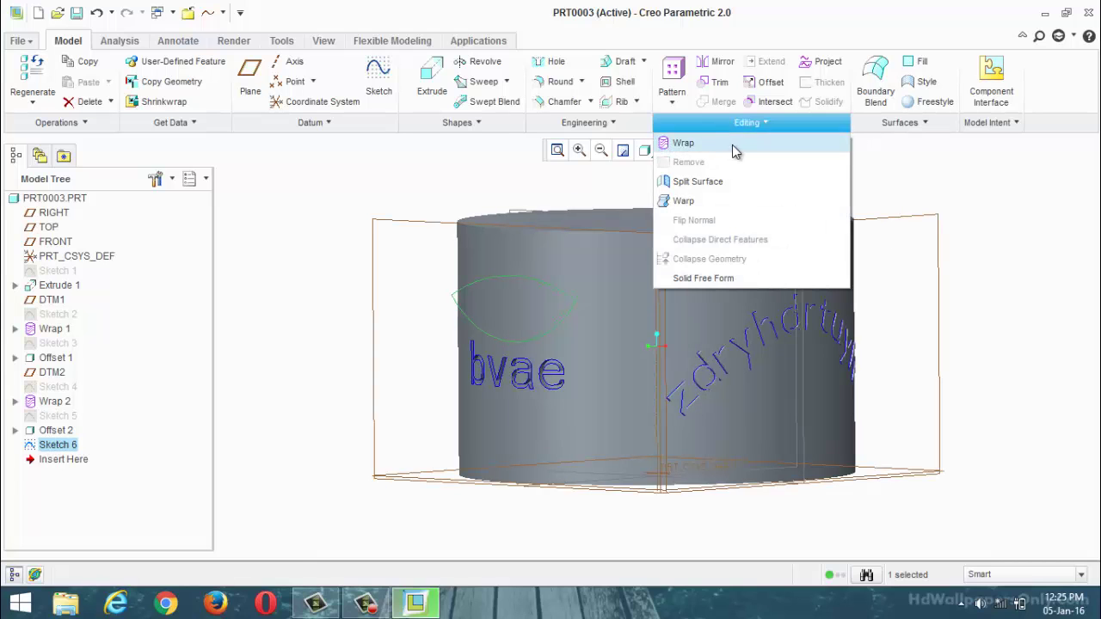
click(732, 146)
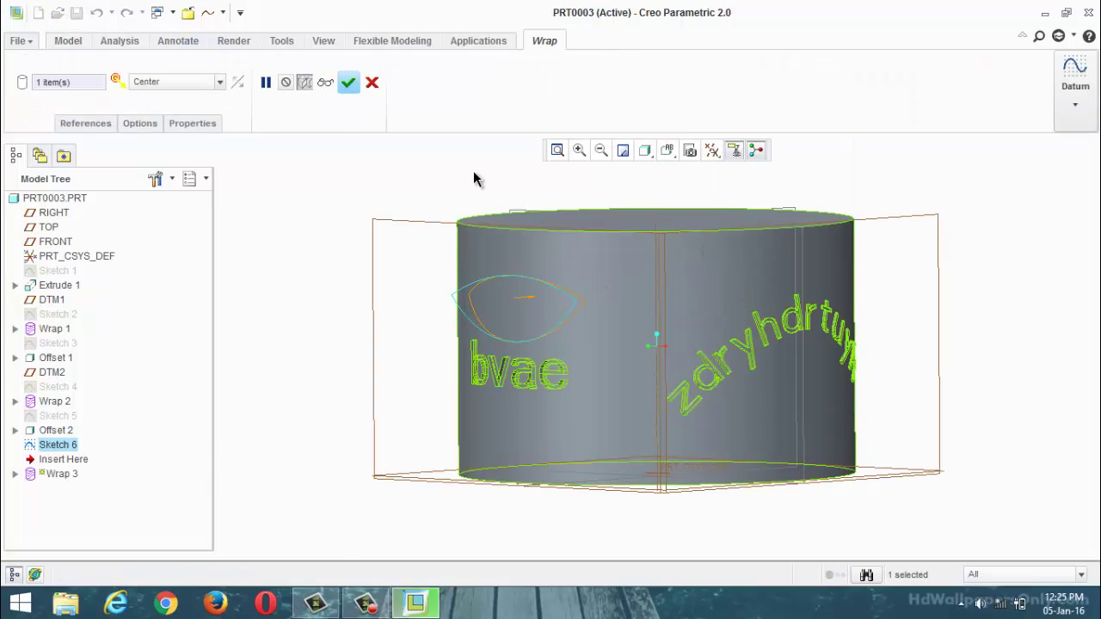
click(348, 81)
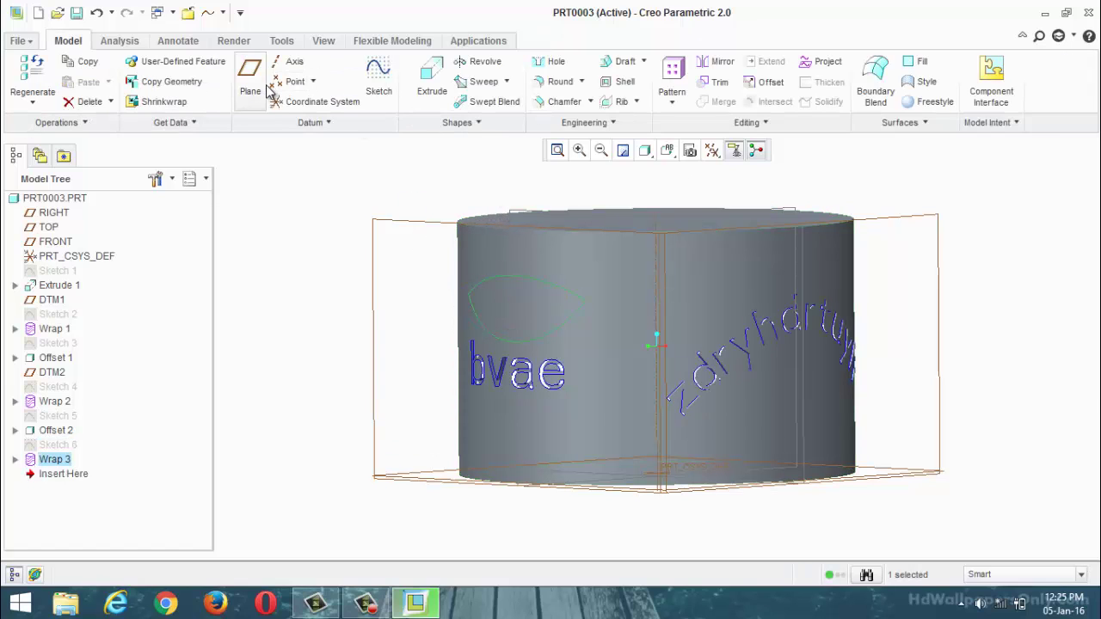
Create a sketch on DTM1 with TOP as the orientation reference, project the wrapped lens outline as a loop, and finish the sketch
click(375, 94)
click(666, 294)
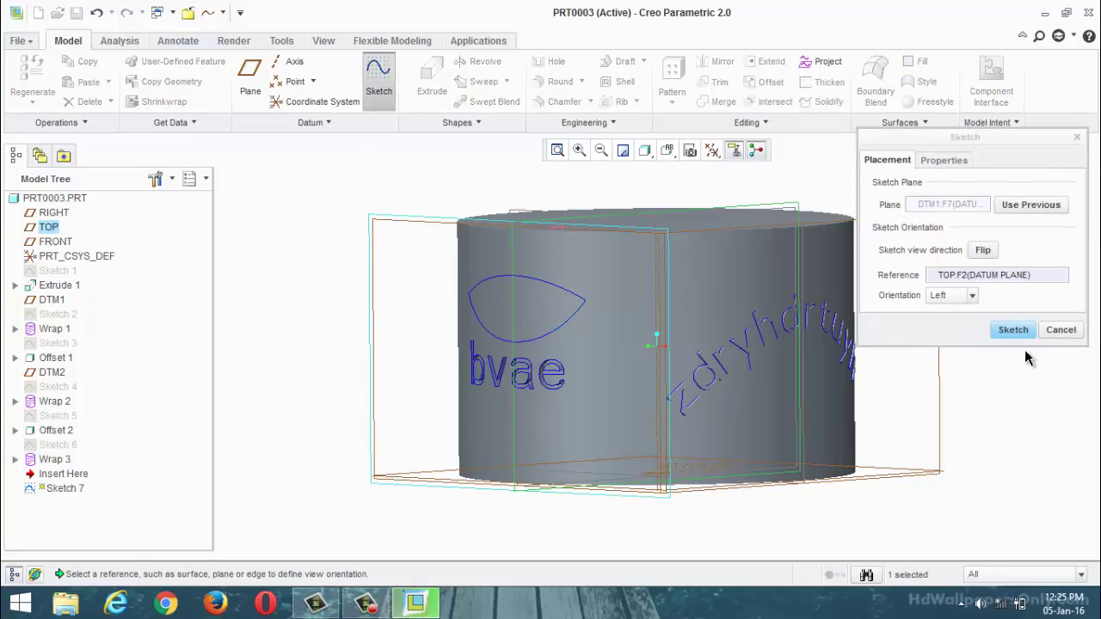
click(1014, 330)
click(545, 102)
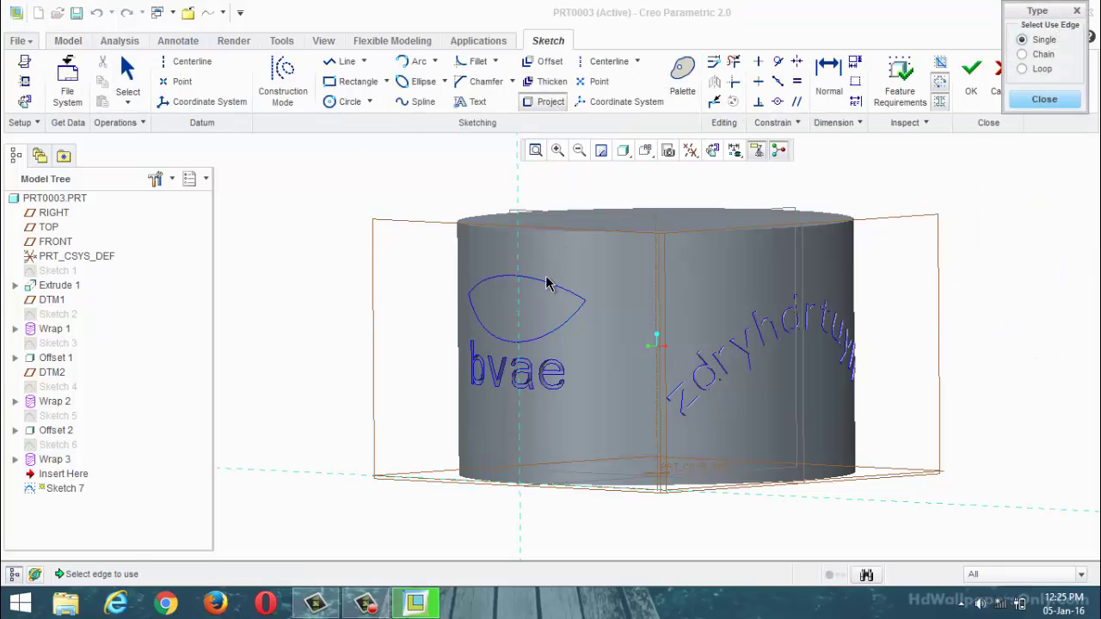
click(1022, 68)
click(548, 291)
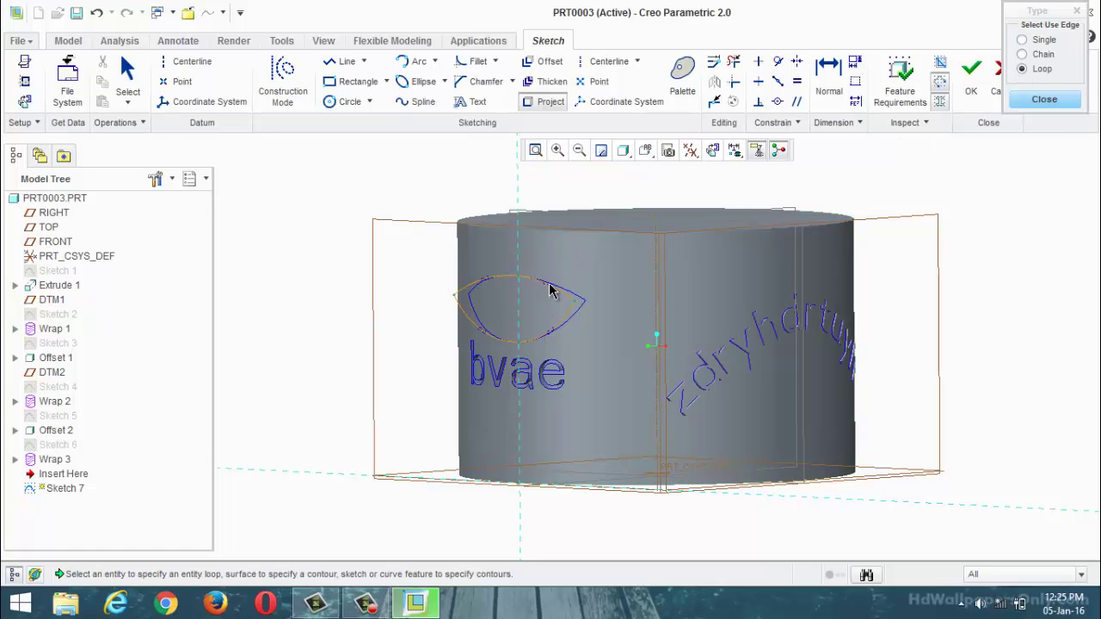
click(1045, 99)
click(968, 86)
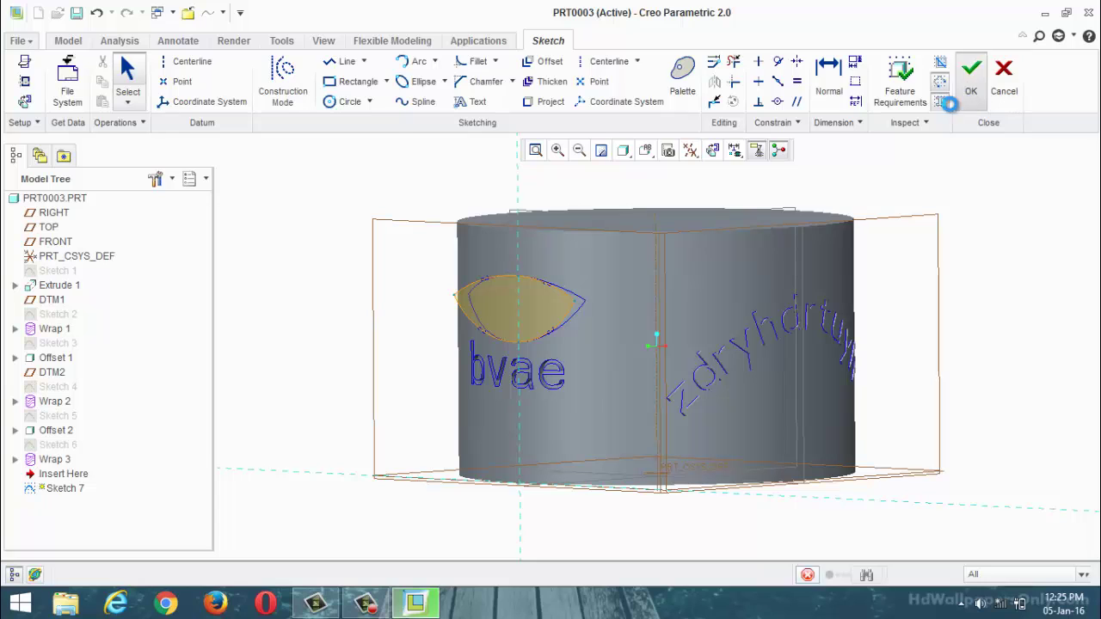
click(454, 210)
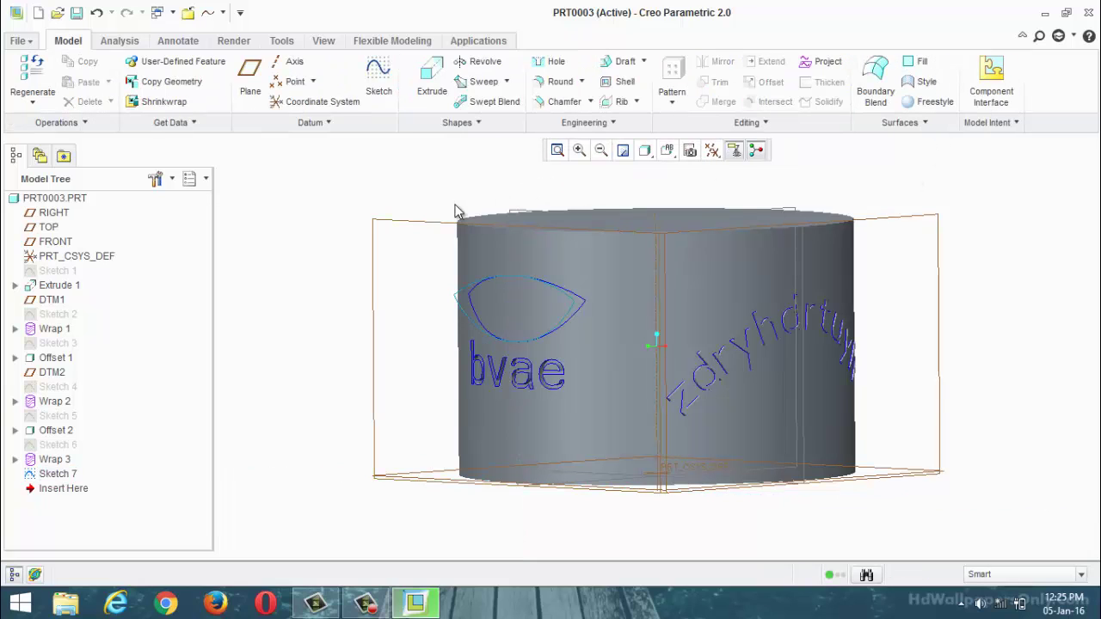
Start an Offset on the cylinder's side surface above the "bvae" text and set its type to Expand
click(610, 271)
click(599, 270)
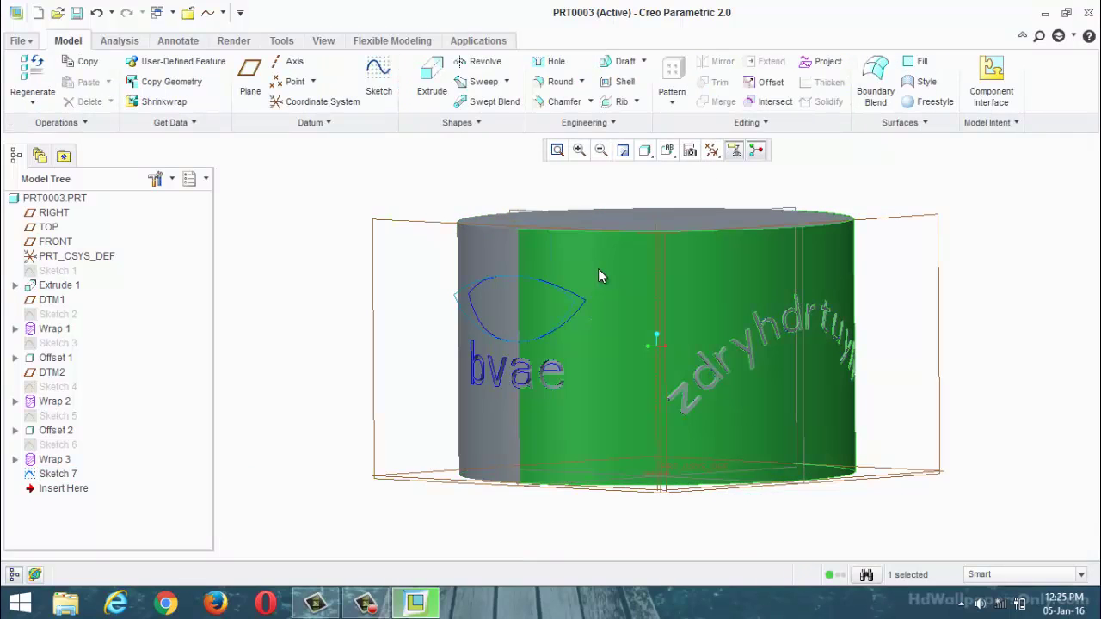
click(779, 86)
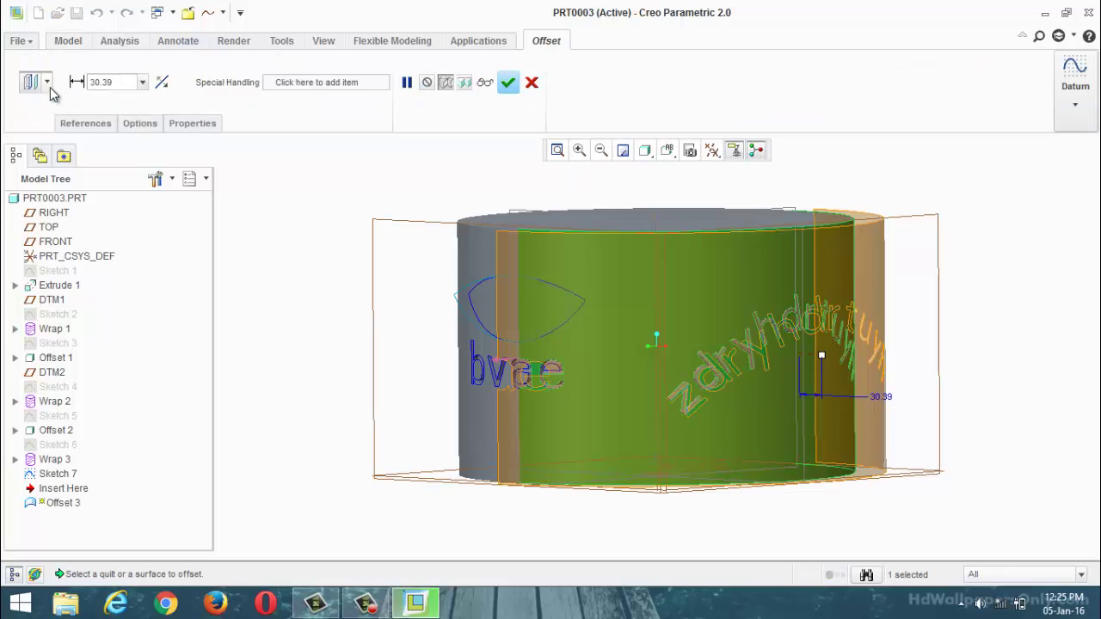
click(49, 86)
click(38, 163)
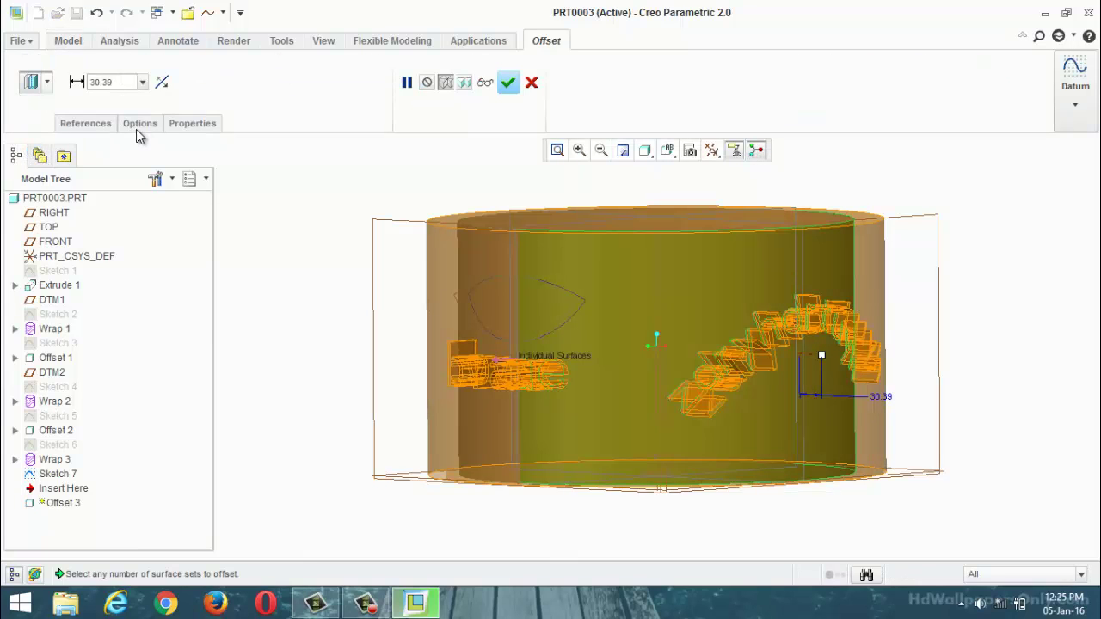
Limit the expand offset to a sketched region using Sketch 7, the projected lens, and complete it with a distance of 7.66
click(139, 125)
click(136, 230)
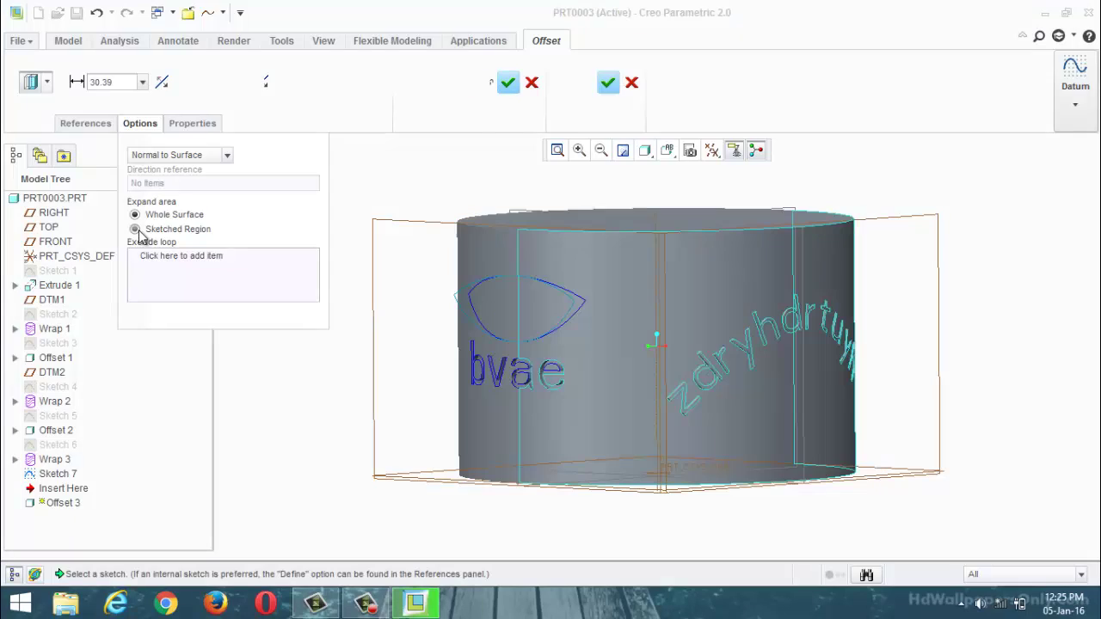
click(462, 293)
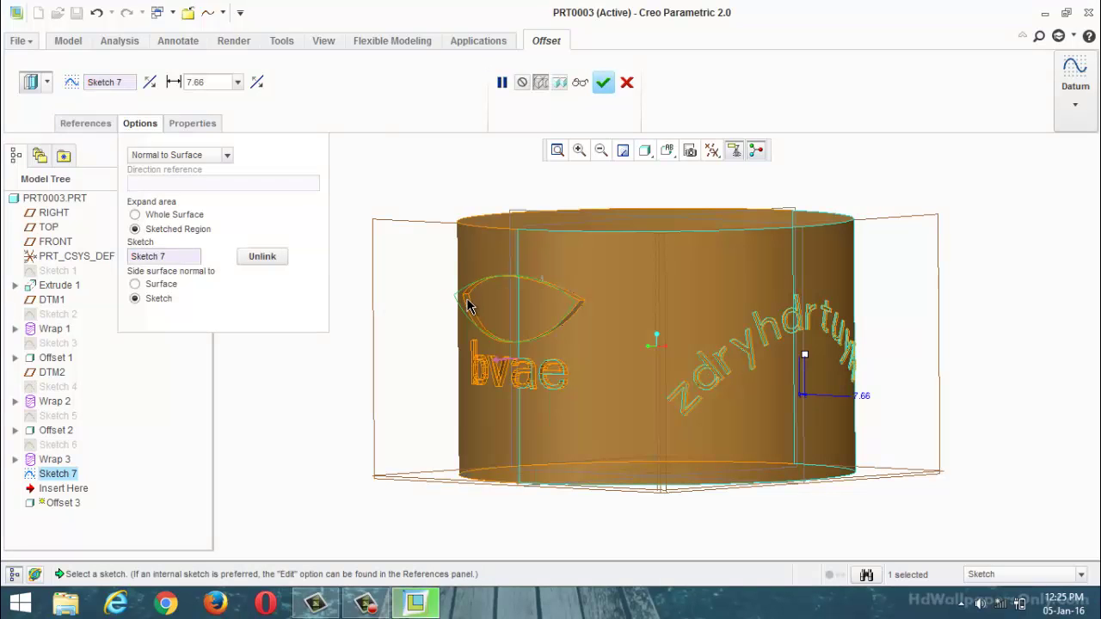
mouse_move(416, 266)
middle_down()
mouse_move(382, 278)
mouse_move(381, 266)
mouse_move(430, 241)
mouse_move(439, 216)
mouse_move(384, 201)
mouse_move(362, 213)
mouse_move(386, 201)
mouse_move(433, 217)
mouse_move(421, 236)
mouse_move(379, 229)
mouse_move(405, 224)
middle_up()
click(603, 81)
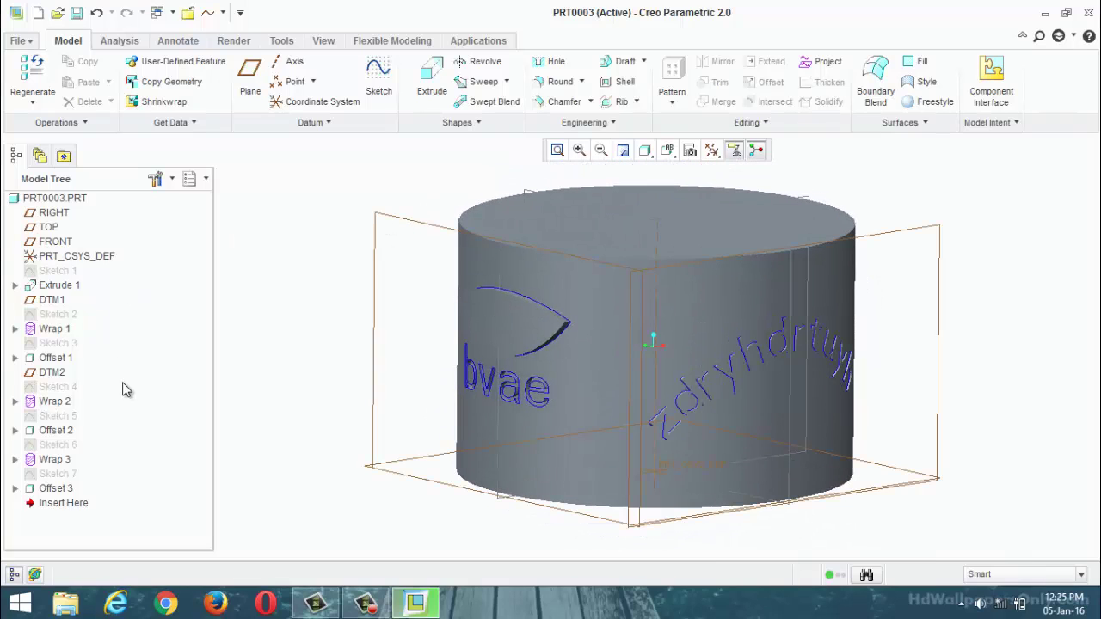
Redefine Offset 3, the lens offset, by flipping its direction to cut into the cylinder
right_click(64, 490)
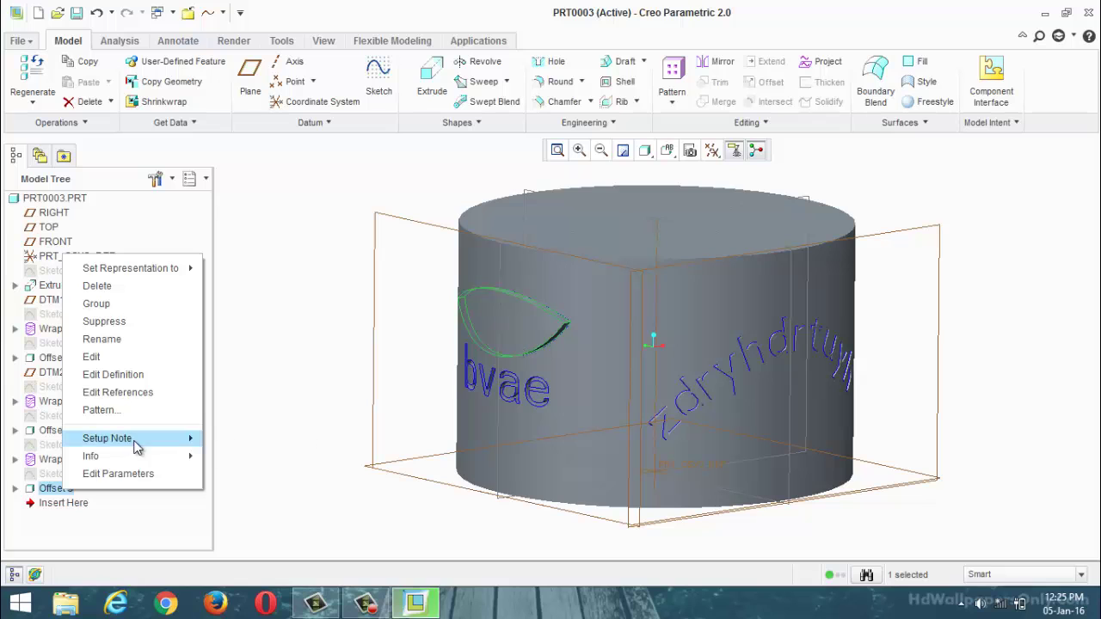
click(122, 381)
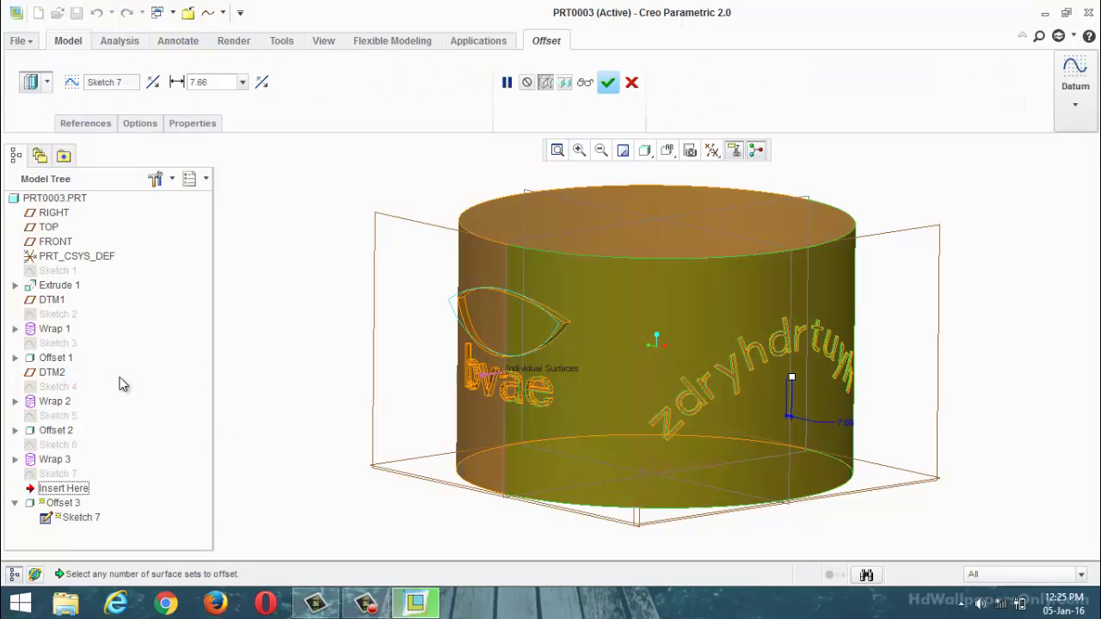
click(267, 87)
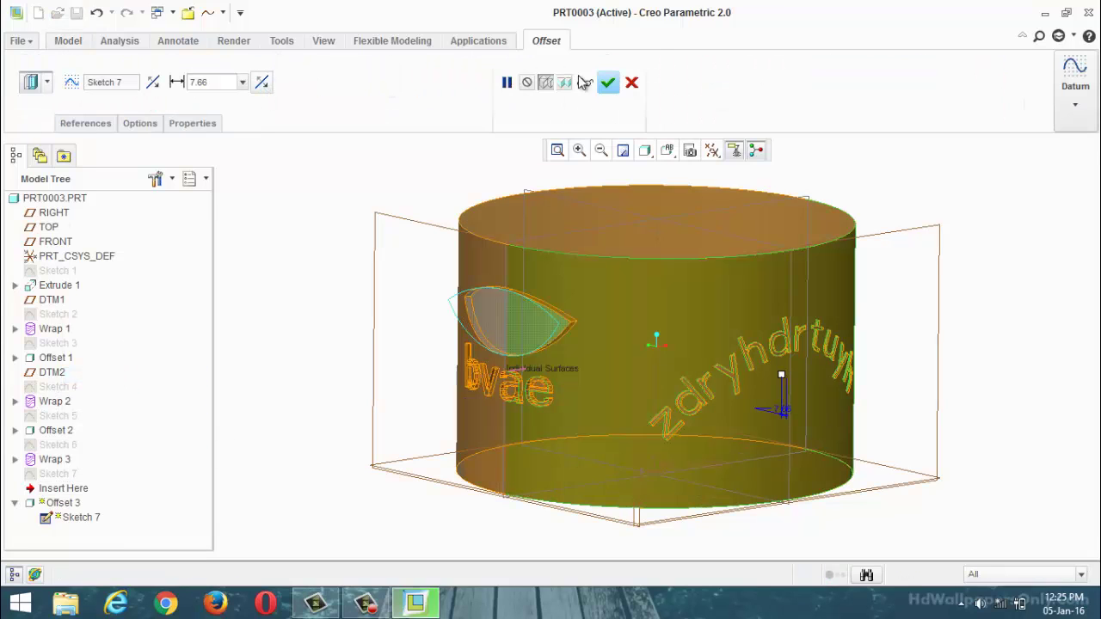
click(608, 83)
Examine the depth, side walls and edges of the lens-shaped recess up close on the cylinder's side
middle_drag(307, 290, 327, 278)
scroll(398, 301, up, 5)
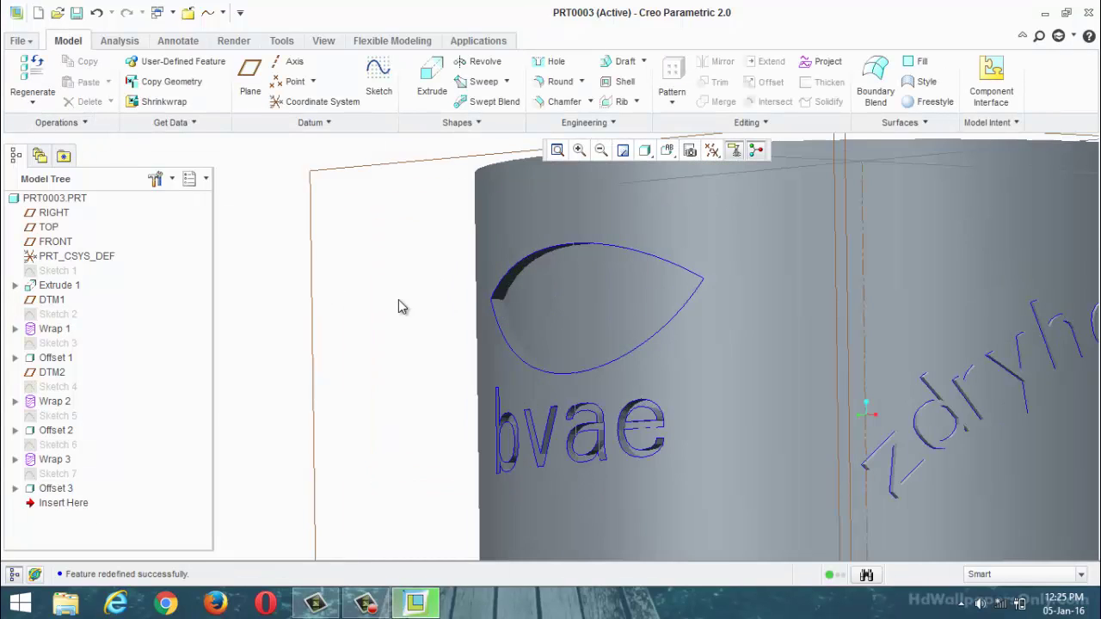
scroll(434, 330, up, 3)
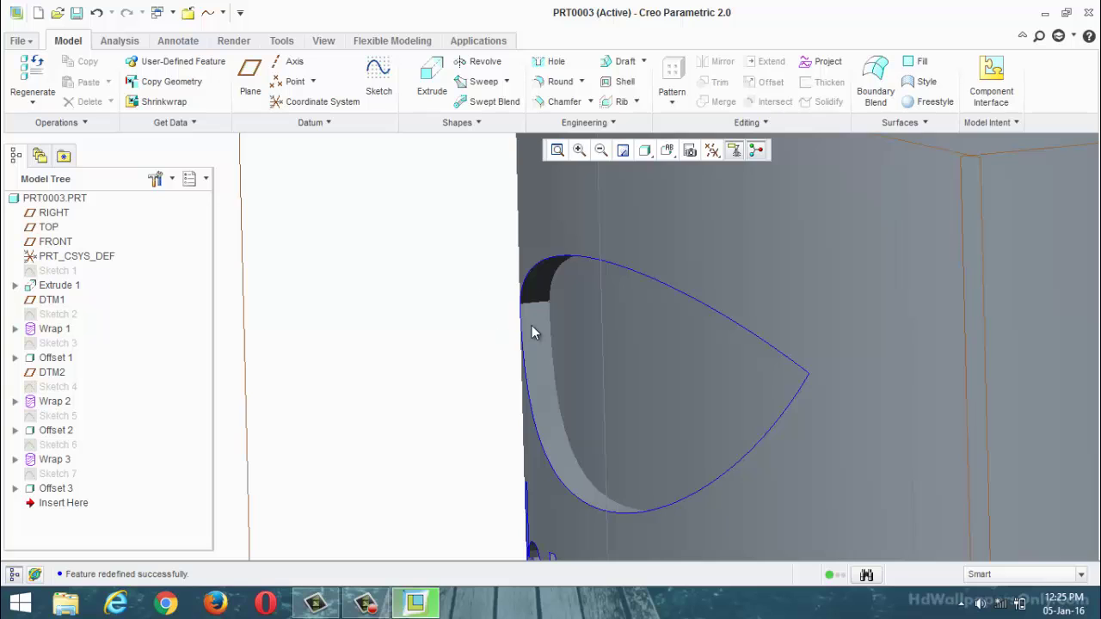
click(559, 334)
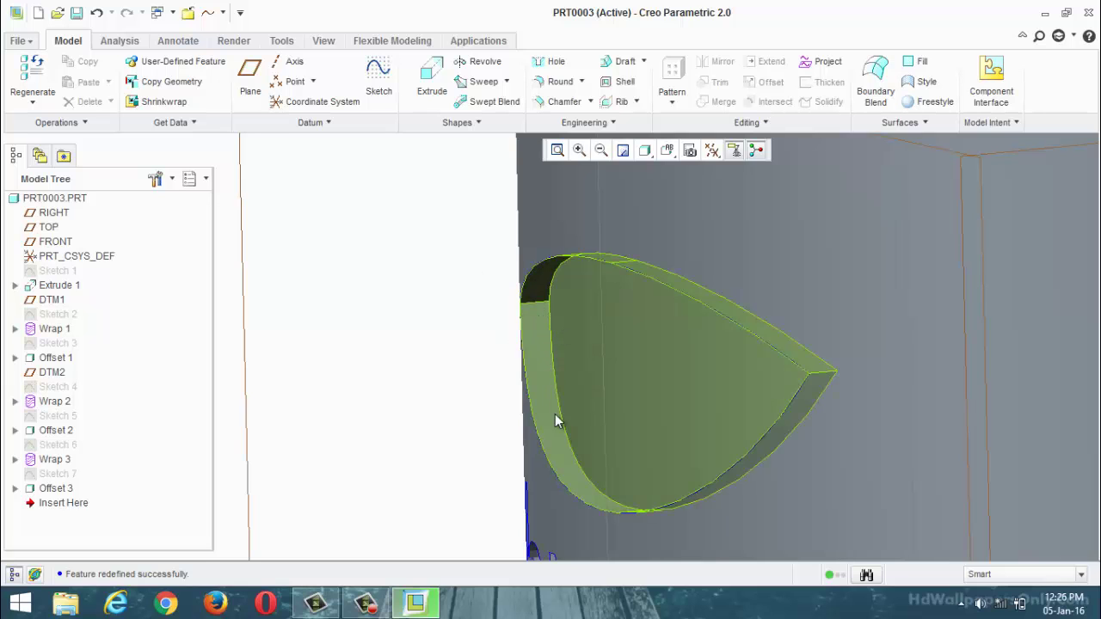
scroll(624, 349, down, 3)
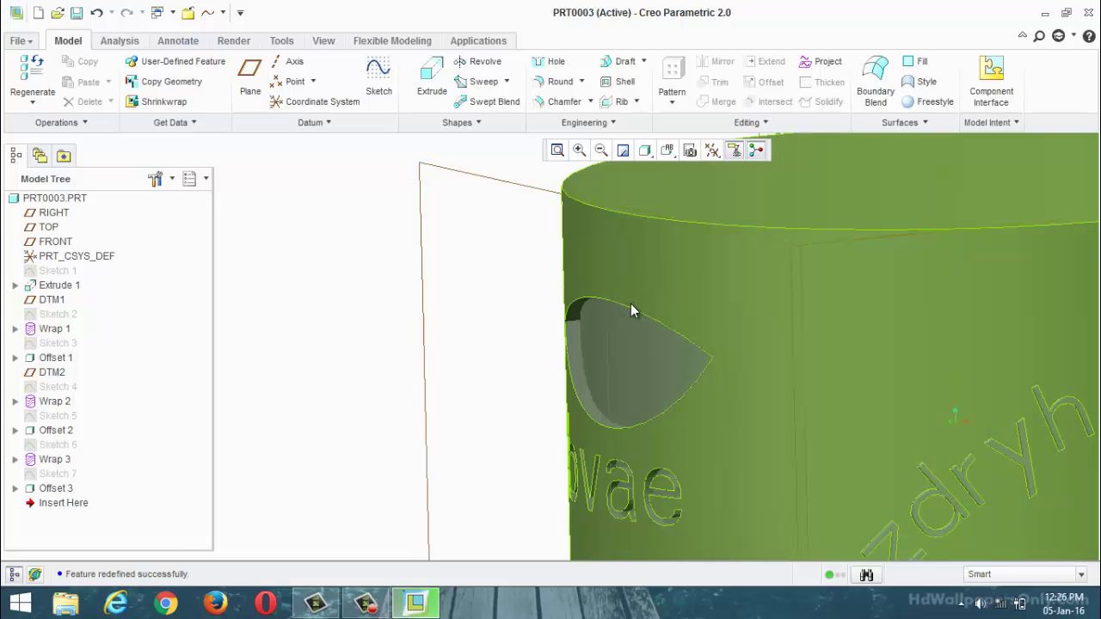
click(630, 305)
click(619, 328)
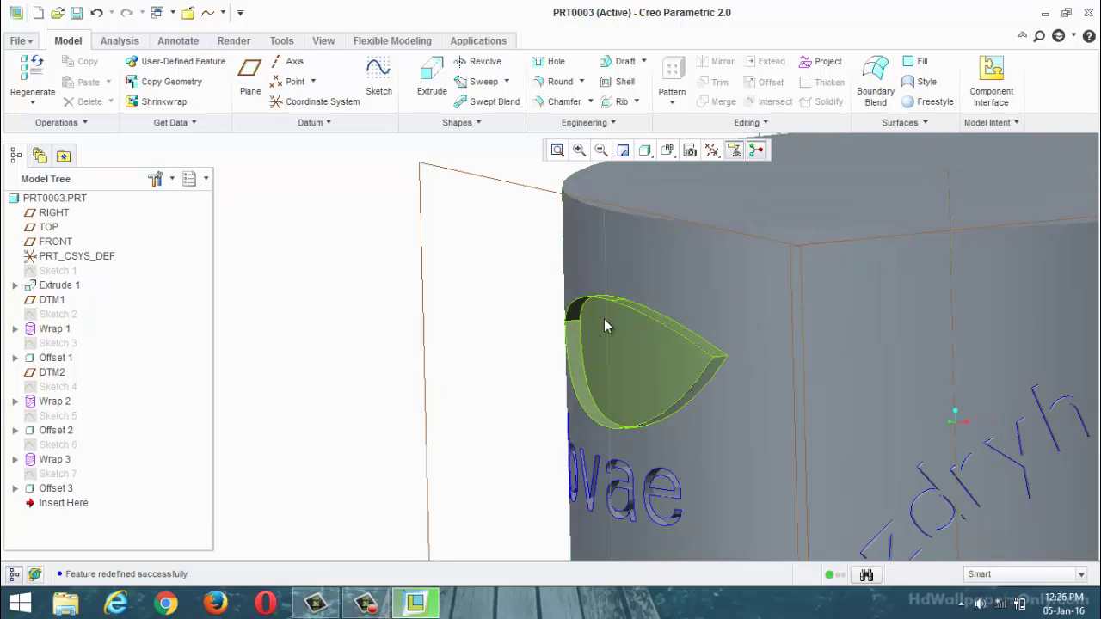
click(601, 303)
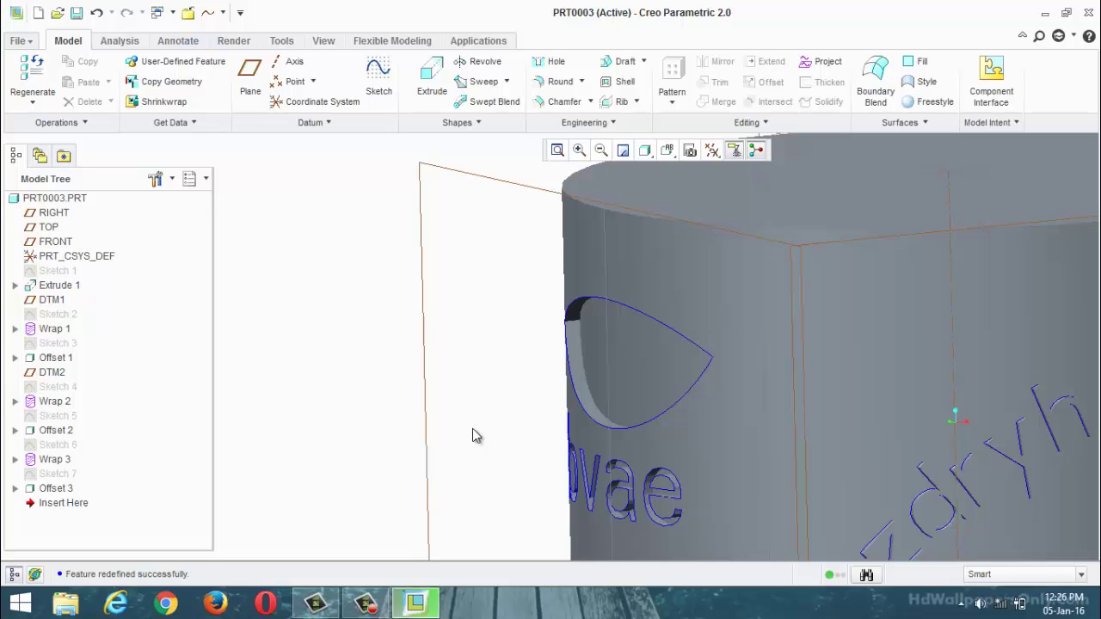
scroll(464, 429, down, 3)
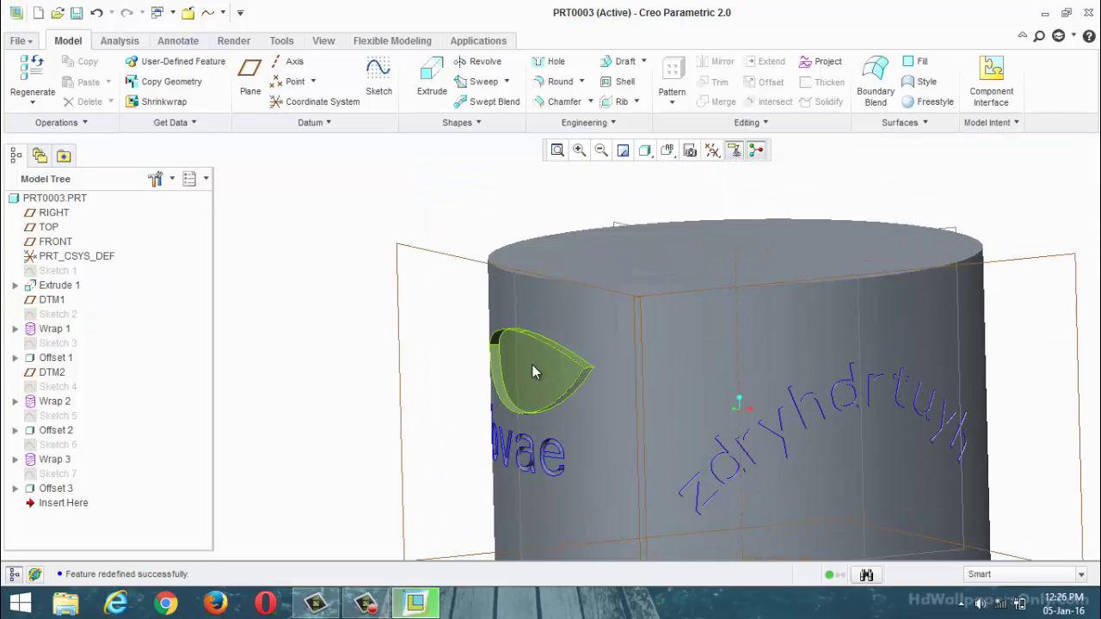
scroll(519, 349, up, 8)
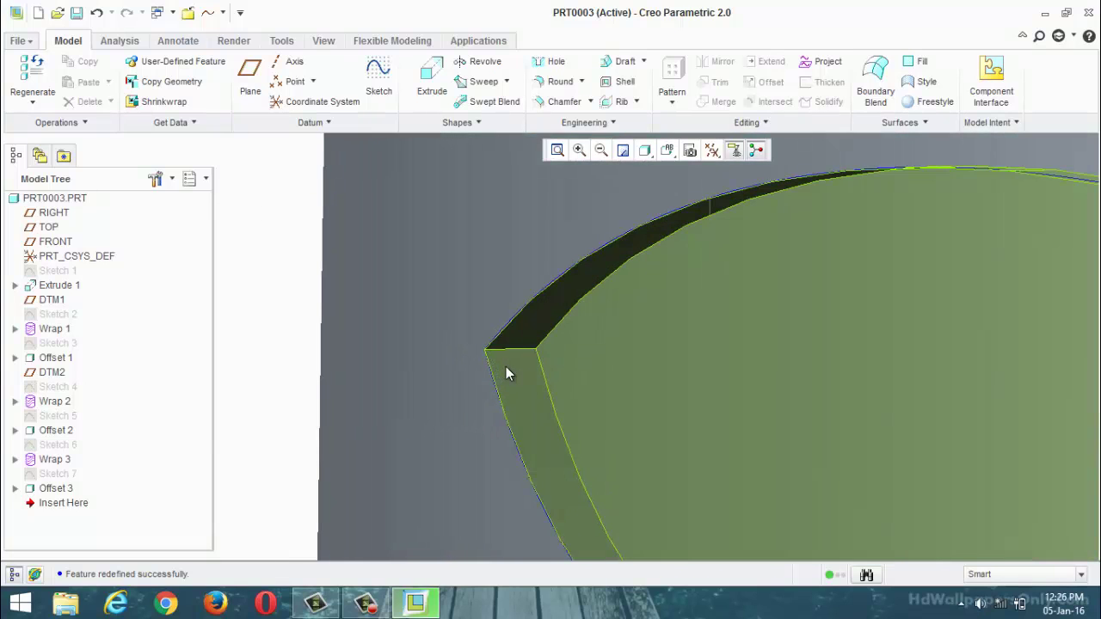
scroll(457, 347, down, 5)
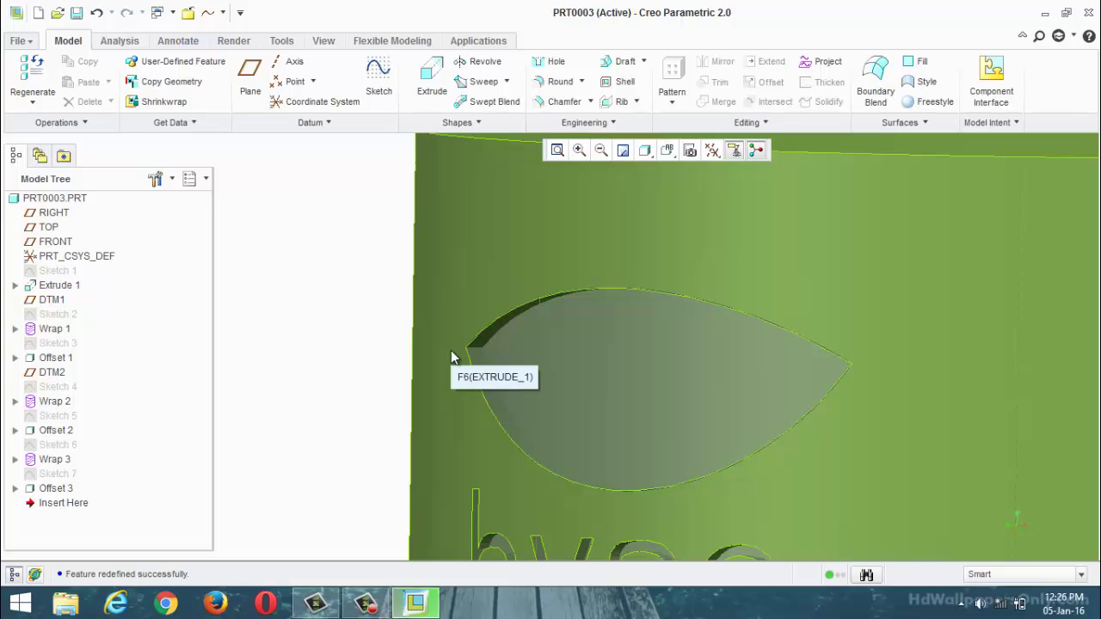
scroll(449, 357, down, 5)
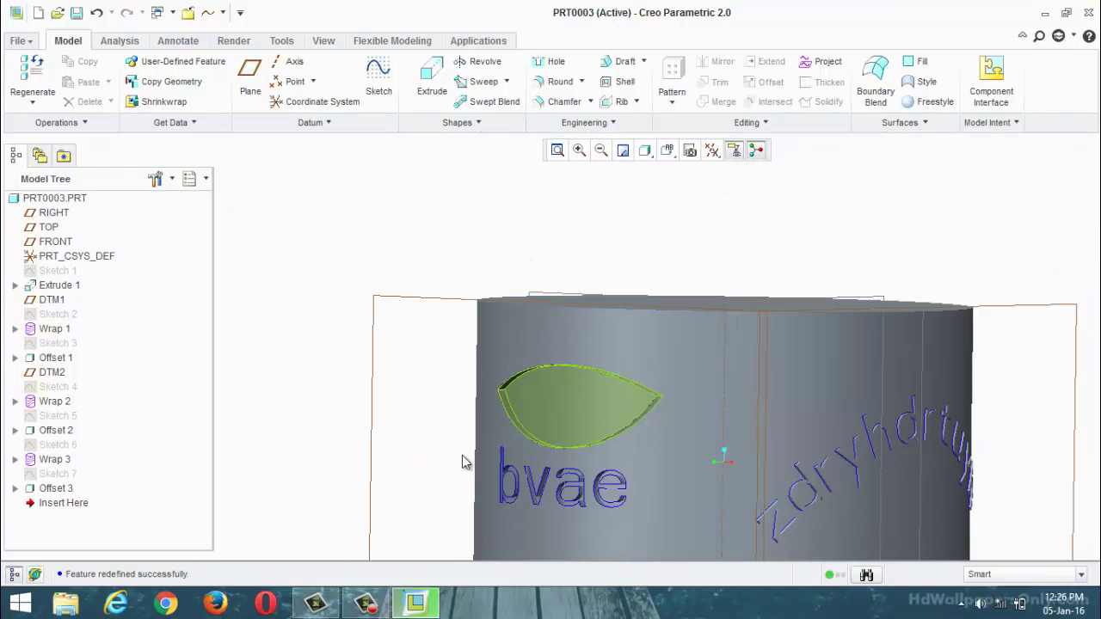
middle_drag(462, 462, 384, 444)
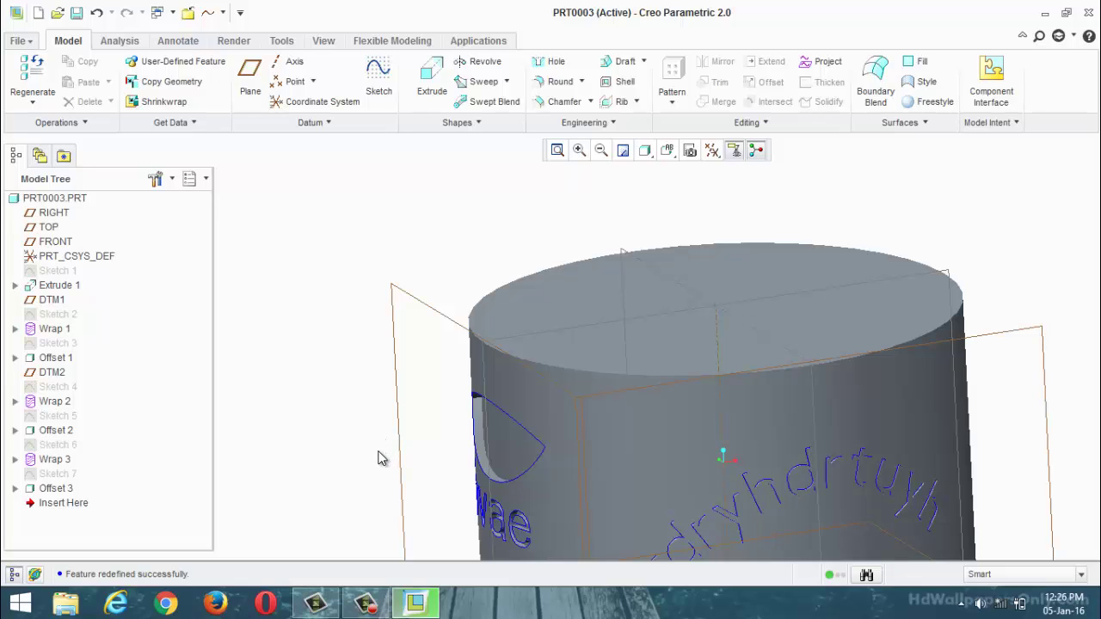
mouse_move(1099, 618)
click(366, 602)
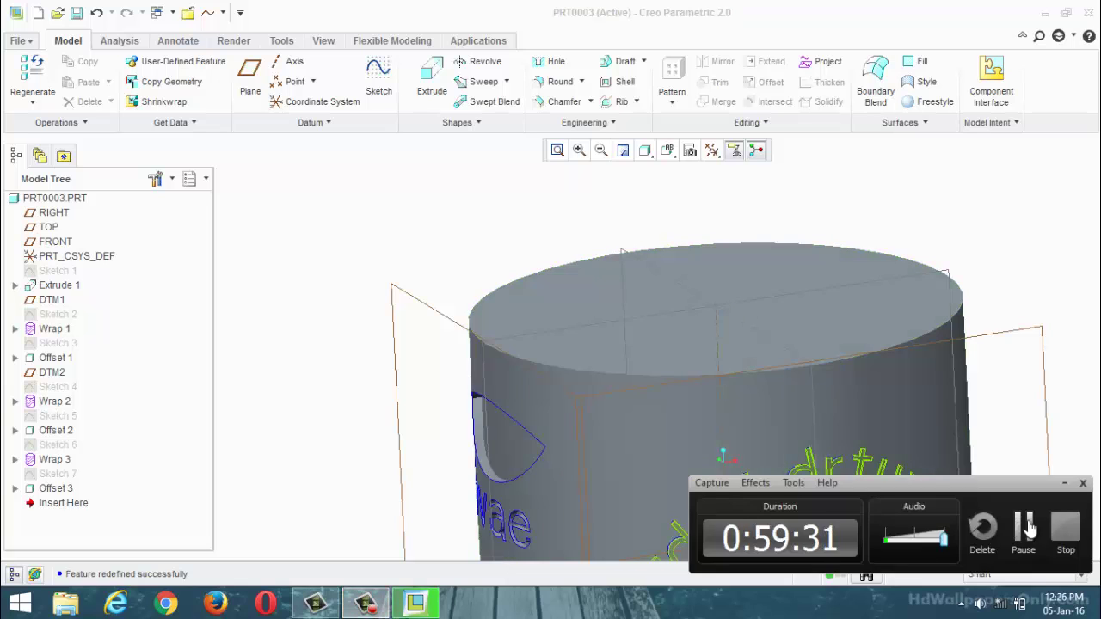
click(1030, 530)
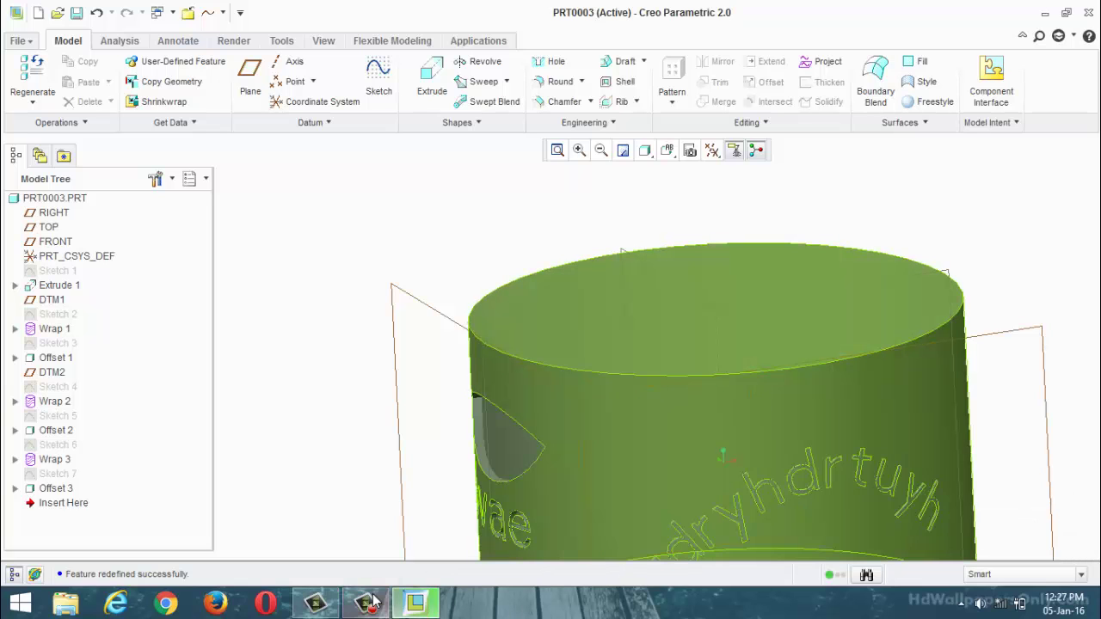
click(365, 601)
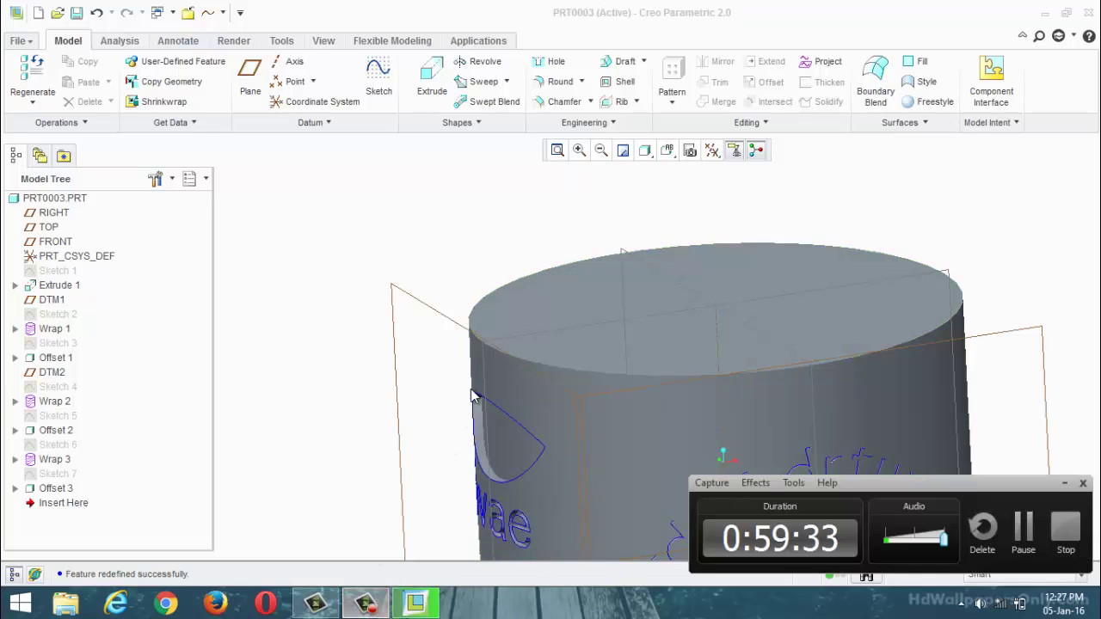
click(387, 321)
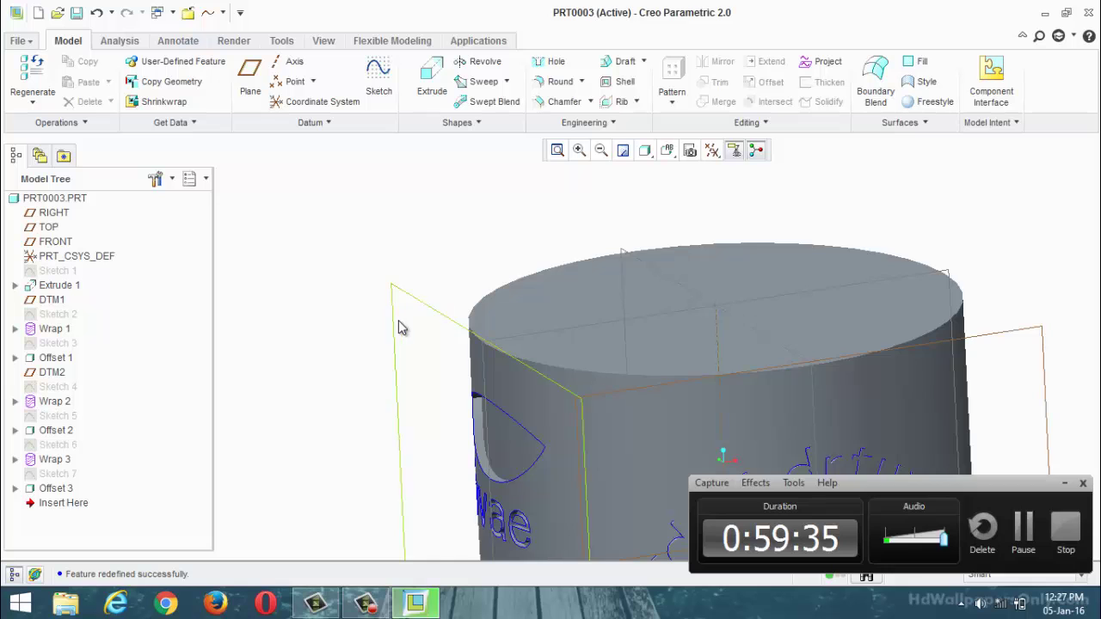
Examine the cylinder from several angles, reviewing the lens recess, the "bvae" text below it and the arc-shaped text on its side
scroll(410, 369, down, 3)
middle_drag(411, 369, 366, 325)
scroll(418, 379, down, 2)
scroll(372, 351, up, 3)
scroll(386, 342, down, 2)
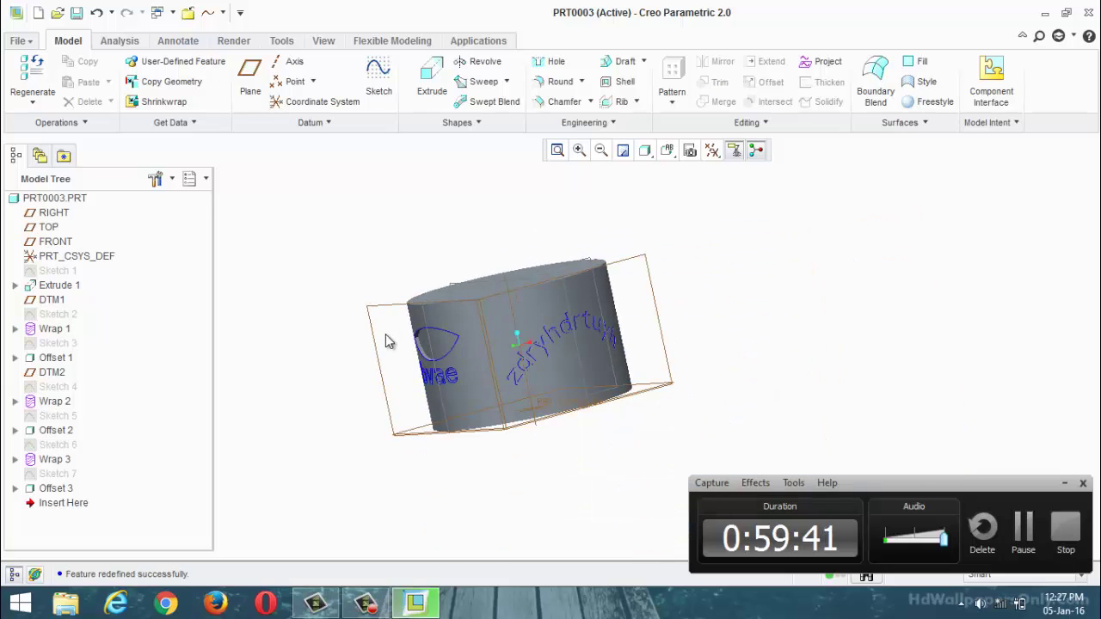
scroll(385, 337, up, 2)
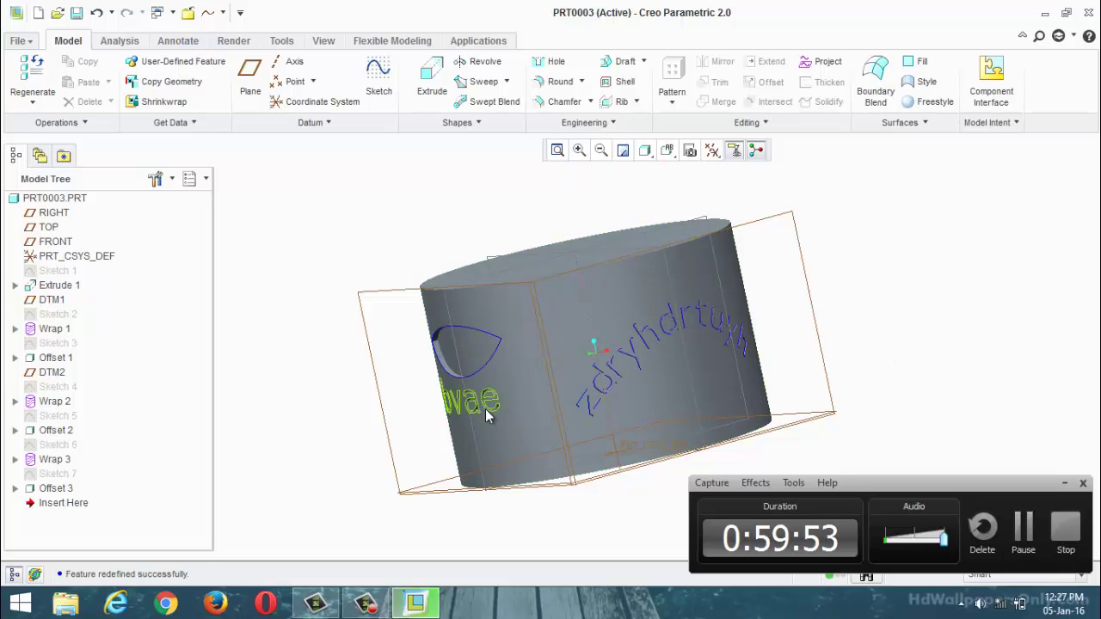
scroll(518, 420, up, 4)
scroll(514, 415, down, 5)
middle_drag(511, 414, 567, 418)
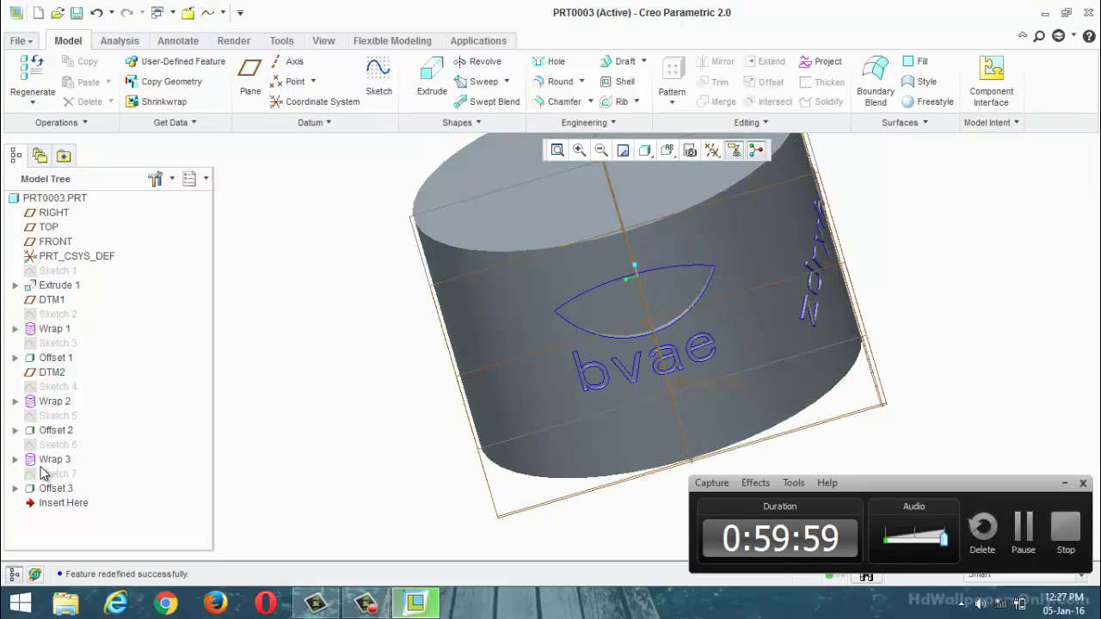
scroll(412, 402, up, 3)
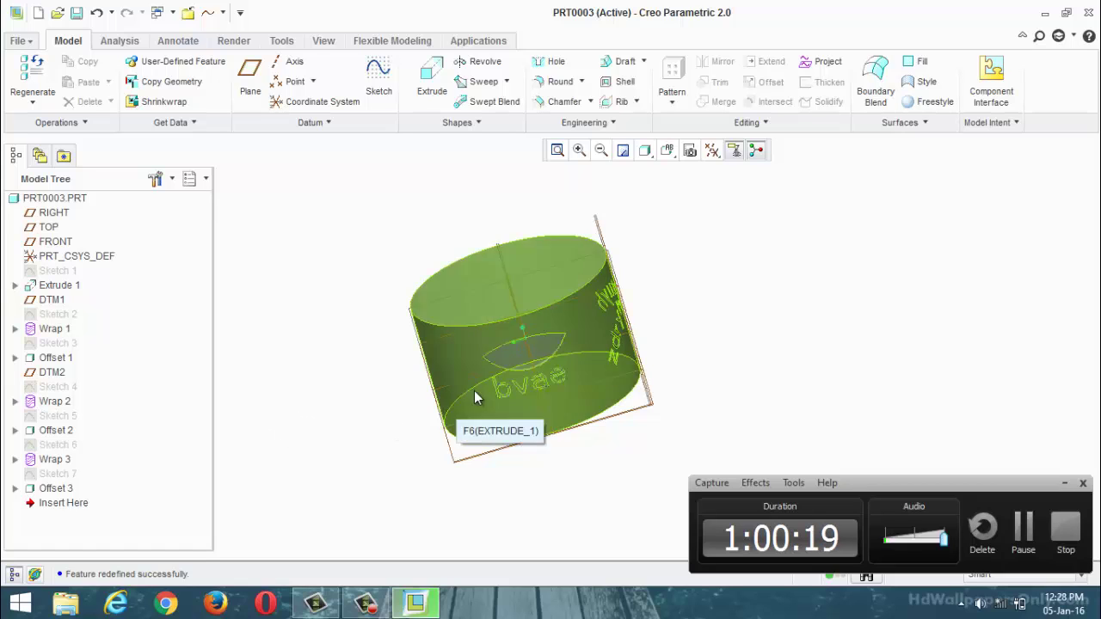
middle_drag(474, 390, 355, 432)
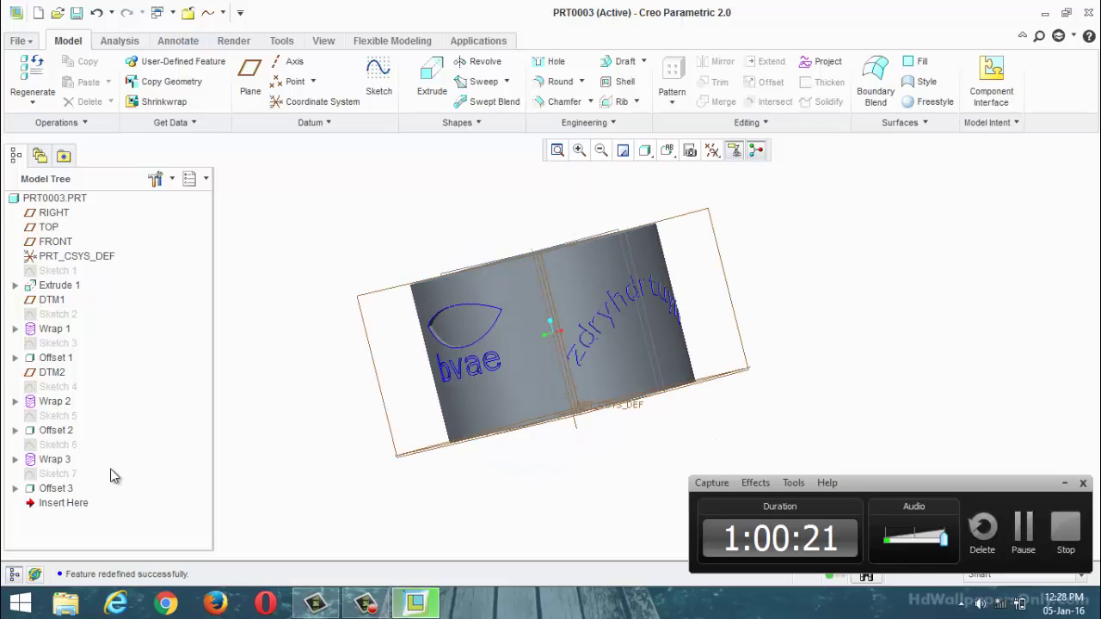
middle_drag(609, 339, 636, 293)
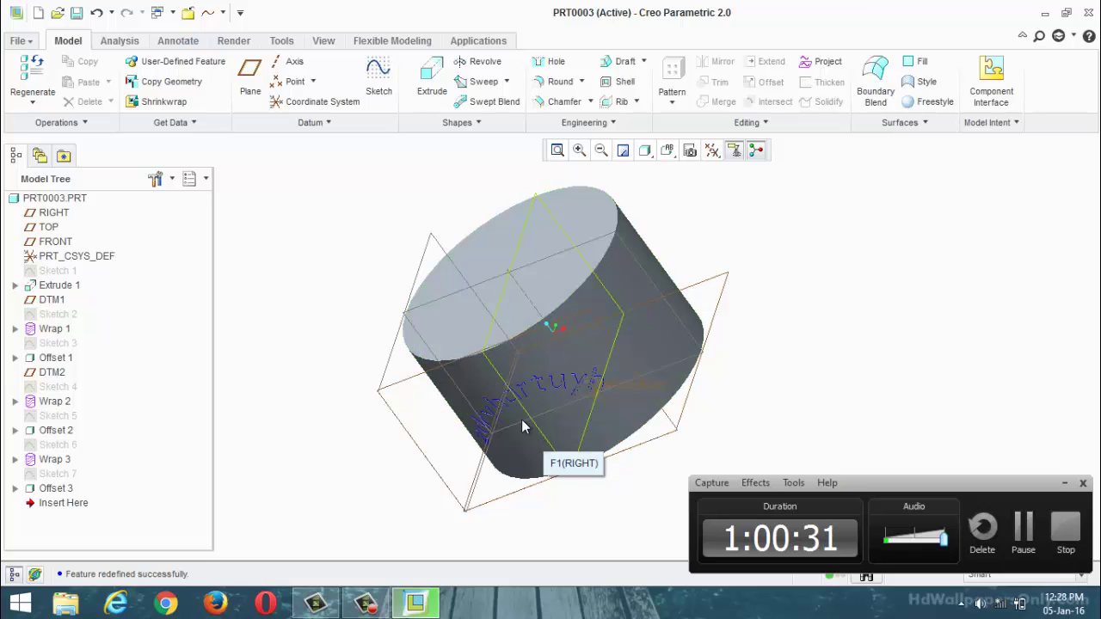
middle_drag(408, 454, 477, 418)
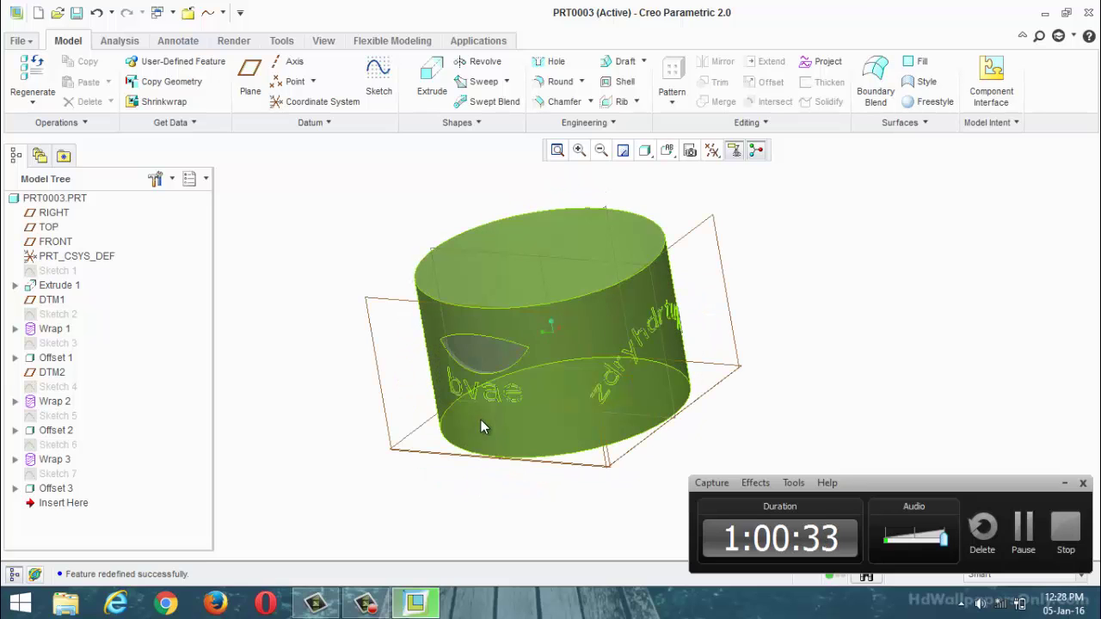